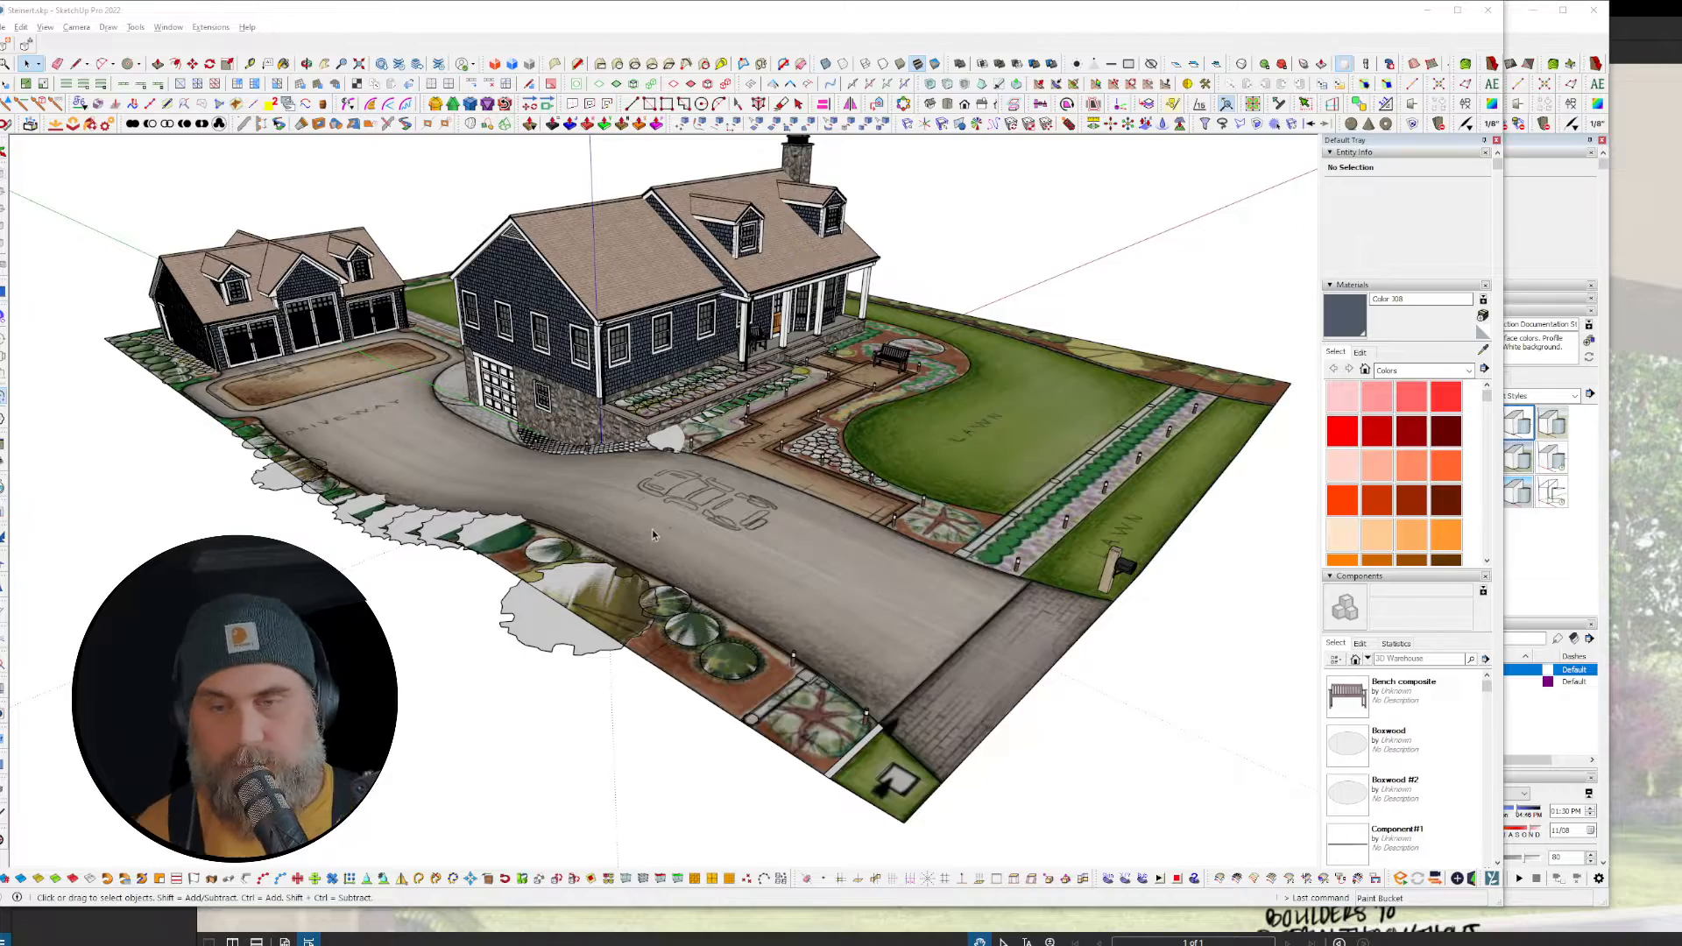
Step: Orbit the landscape and select all Boxwood, Spruce and Nepeta instances in turn
{"action": "middle_click_drag", "start_coordinate": [652, 529], "coordinate": [615, 506]}
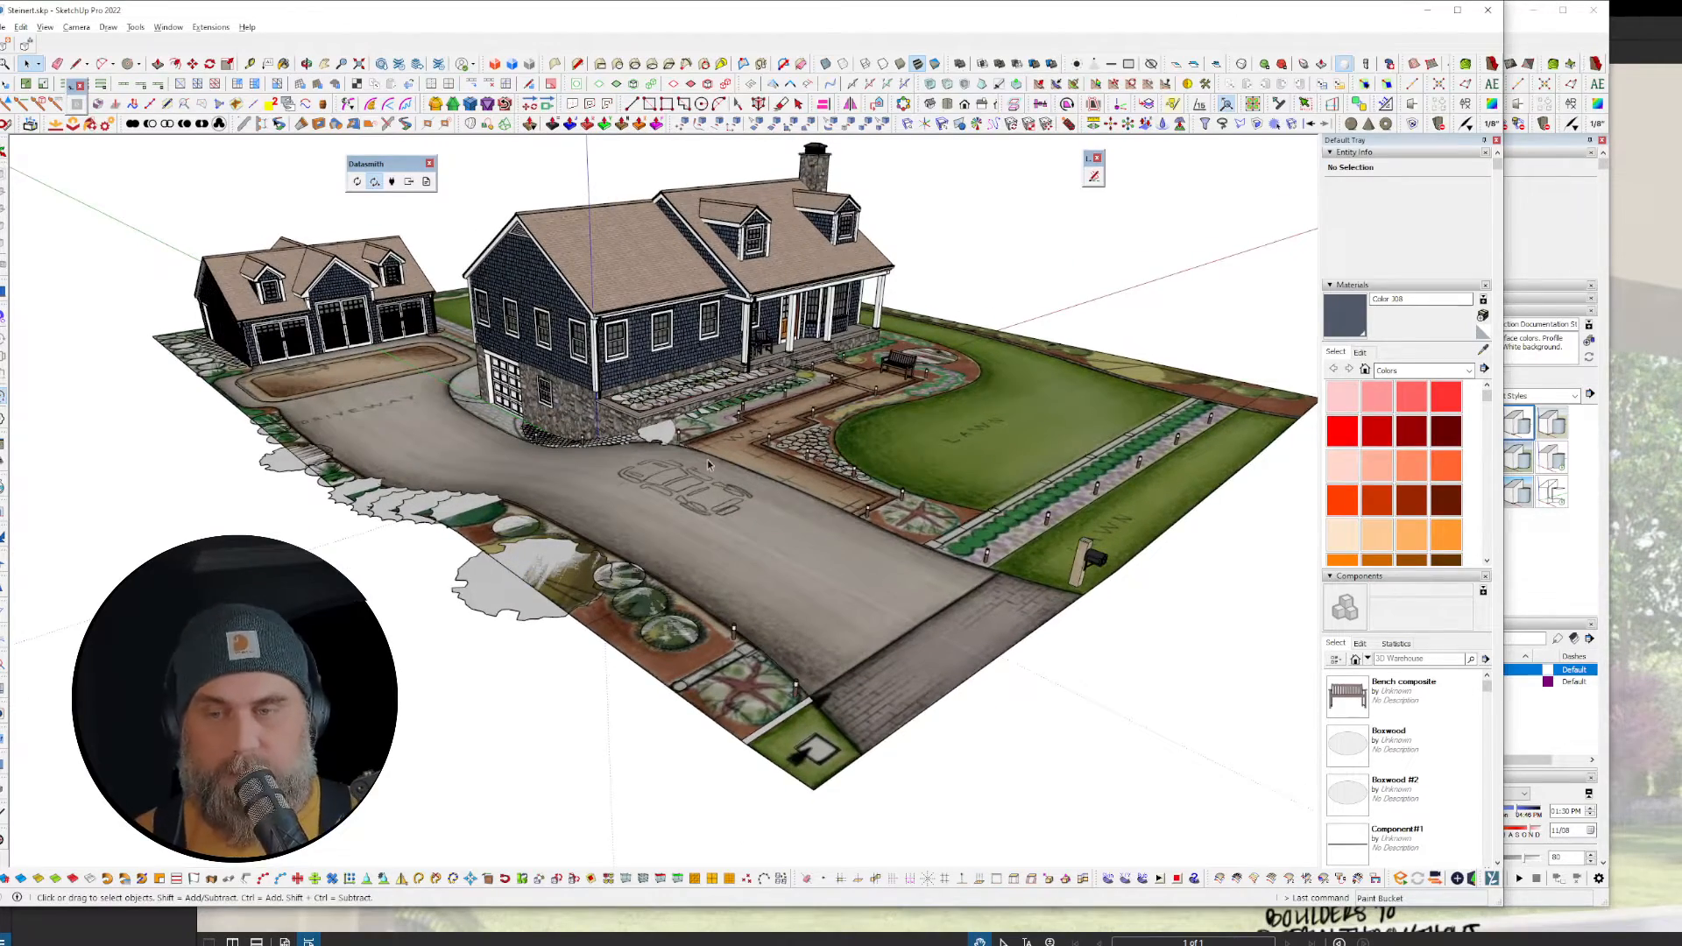
{"action": "scroll", "coordinate": [578, 417], "scroll_direction": "up", "scroll_amount": 3}
{"action": "scroll", "coordinate": [579, 417], "scroll_direction": "up", "scroll_amount": 5}
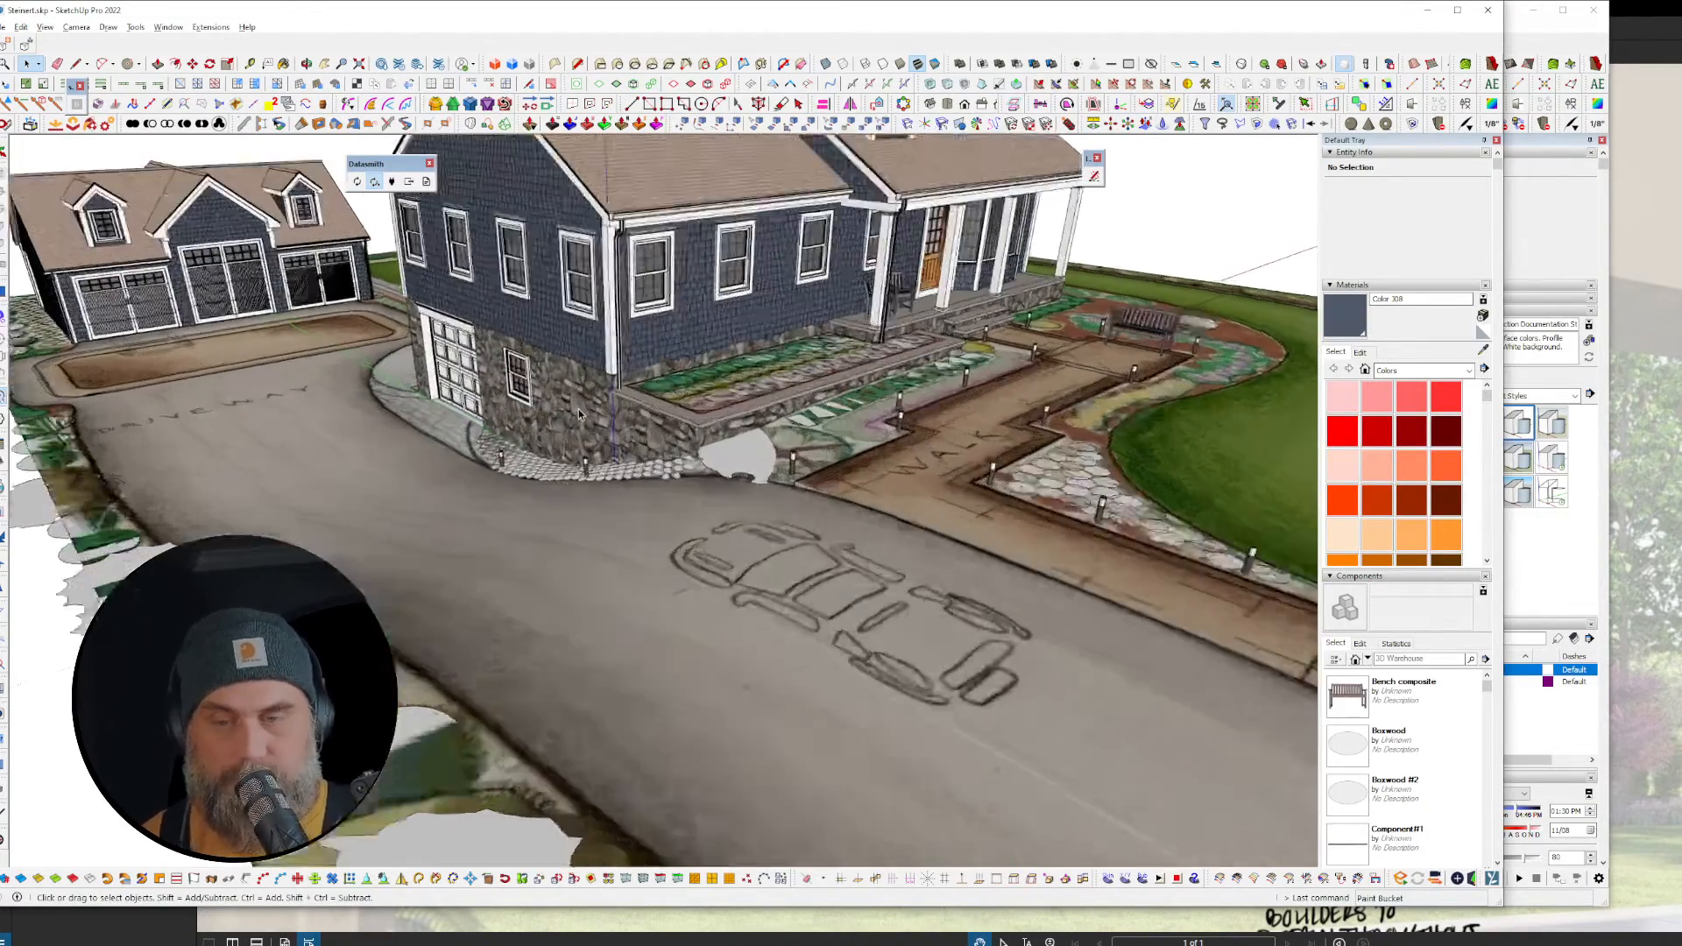
{"action": "scroll", "coordinate": [828, 477], "scroll_direction": "down", "scroll_amount": 5}
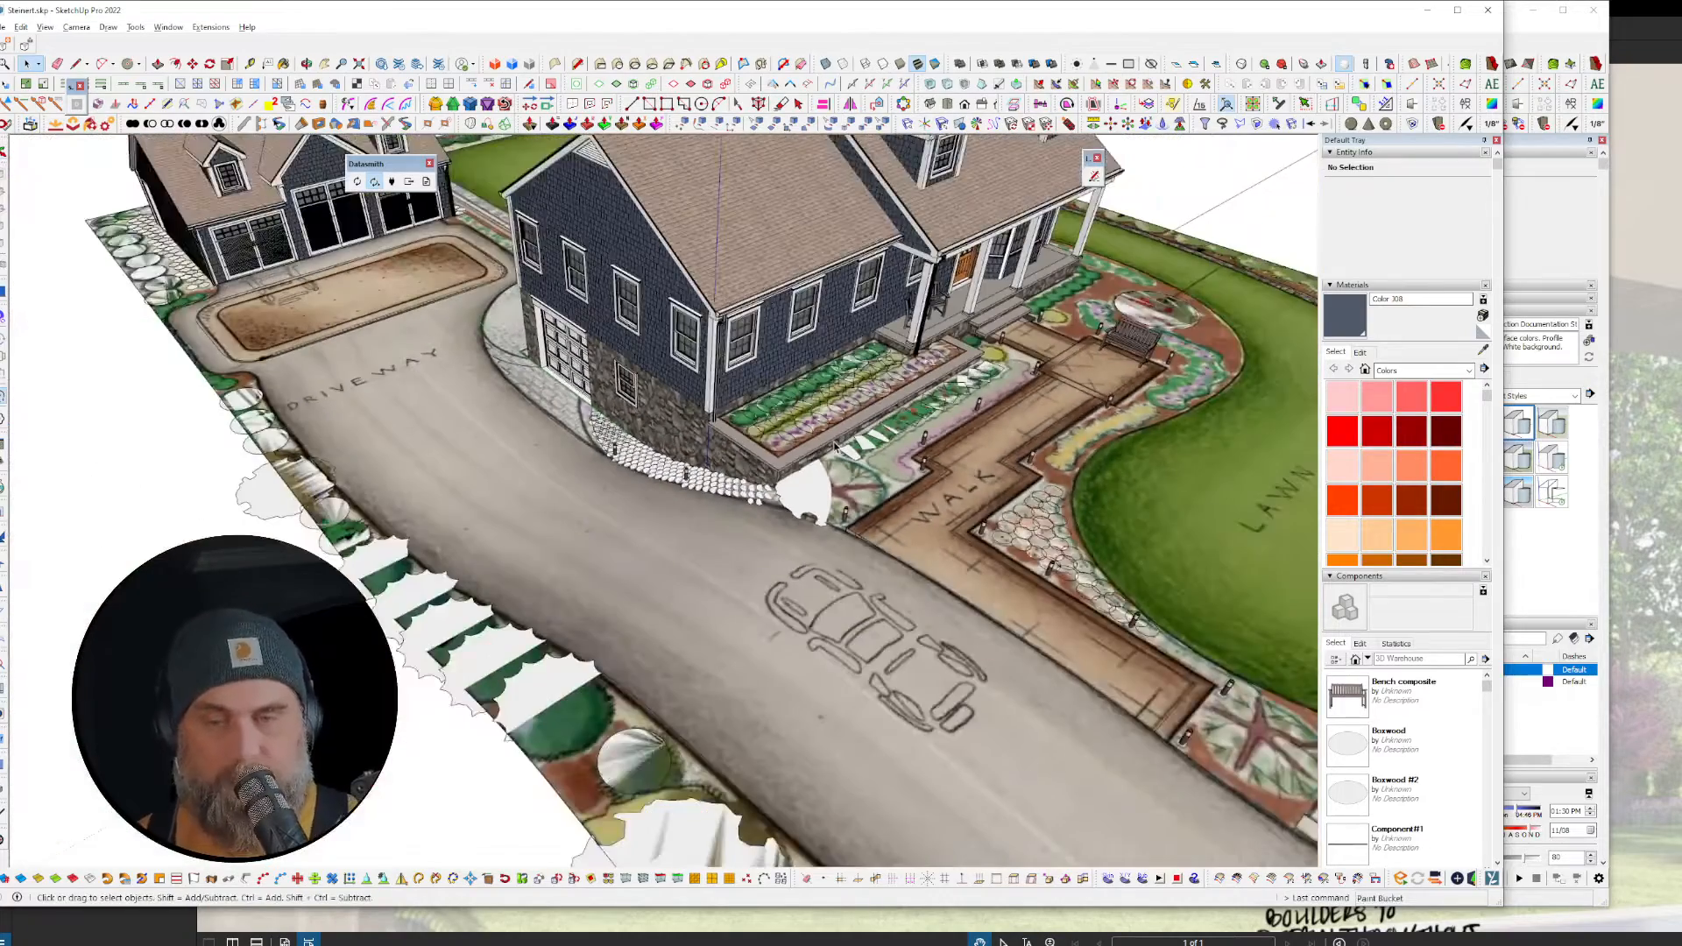
{"action": "scroll", "coordinate": [823, 493], "scroll_direction": "up", "scroll_amount": 3}
{"action": "scroll", "coordinate": [420, 263], "scroll_direction": "up", "scroll_amount": 6}
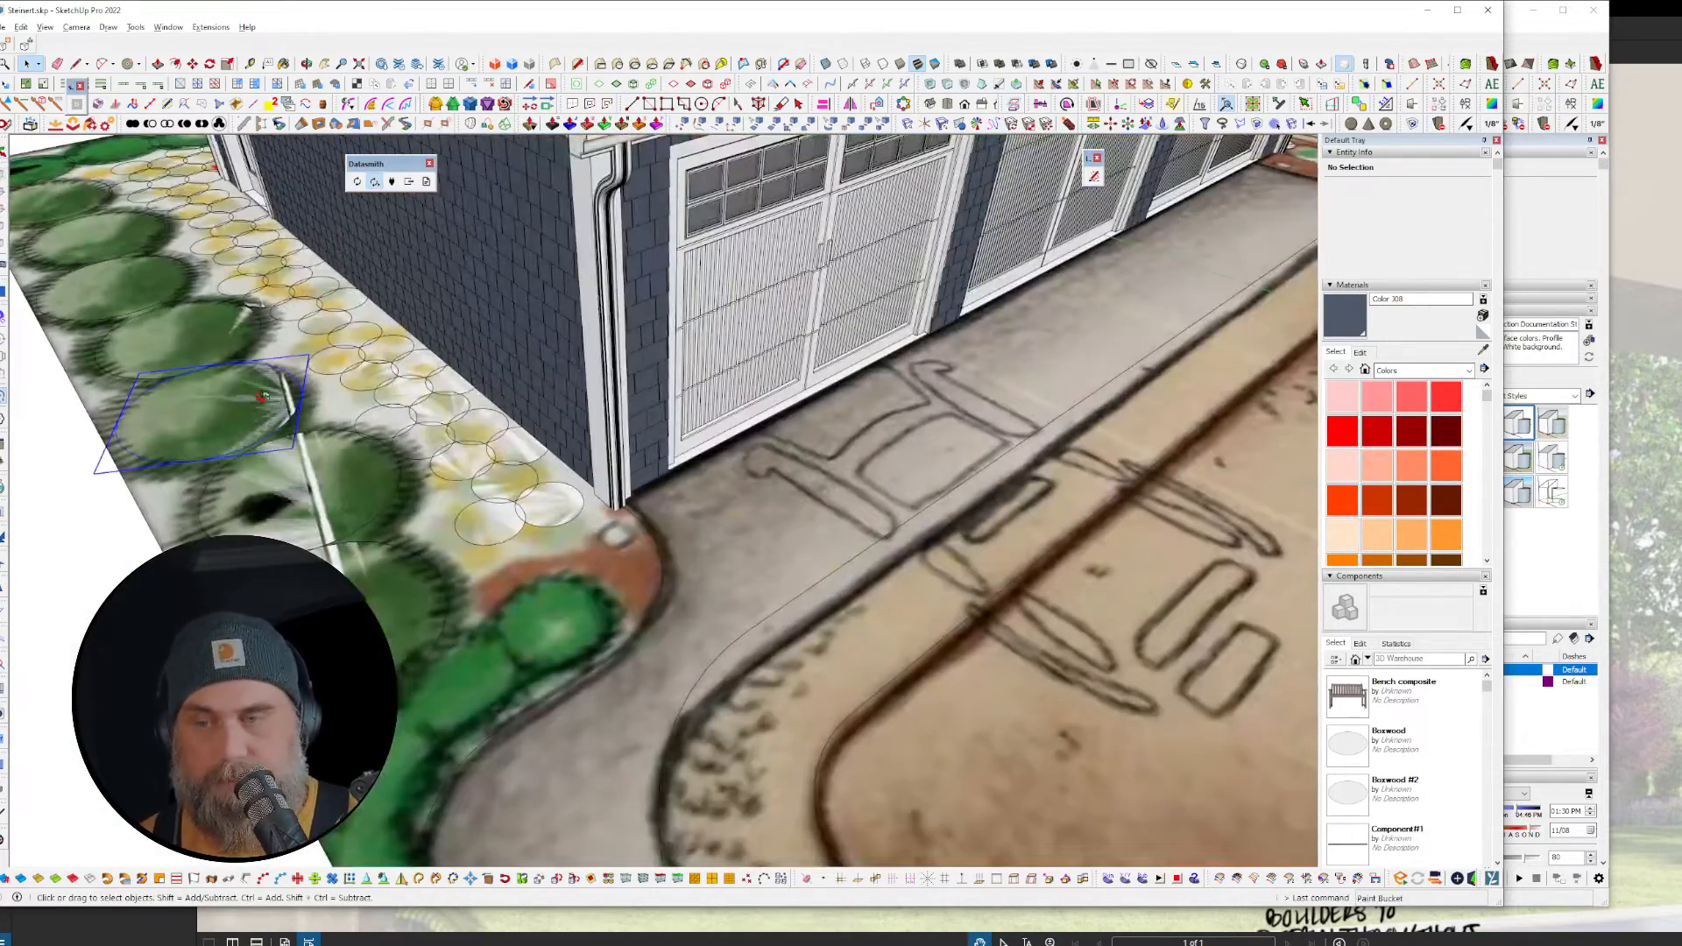
{"action": "middle_click_drag", "start_coordinate": [262, 396], "coordinate": [650, 493]}
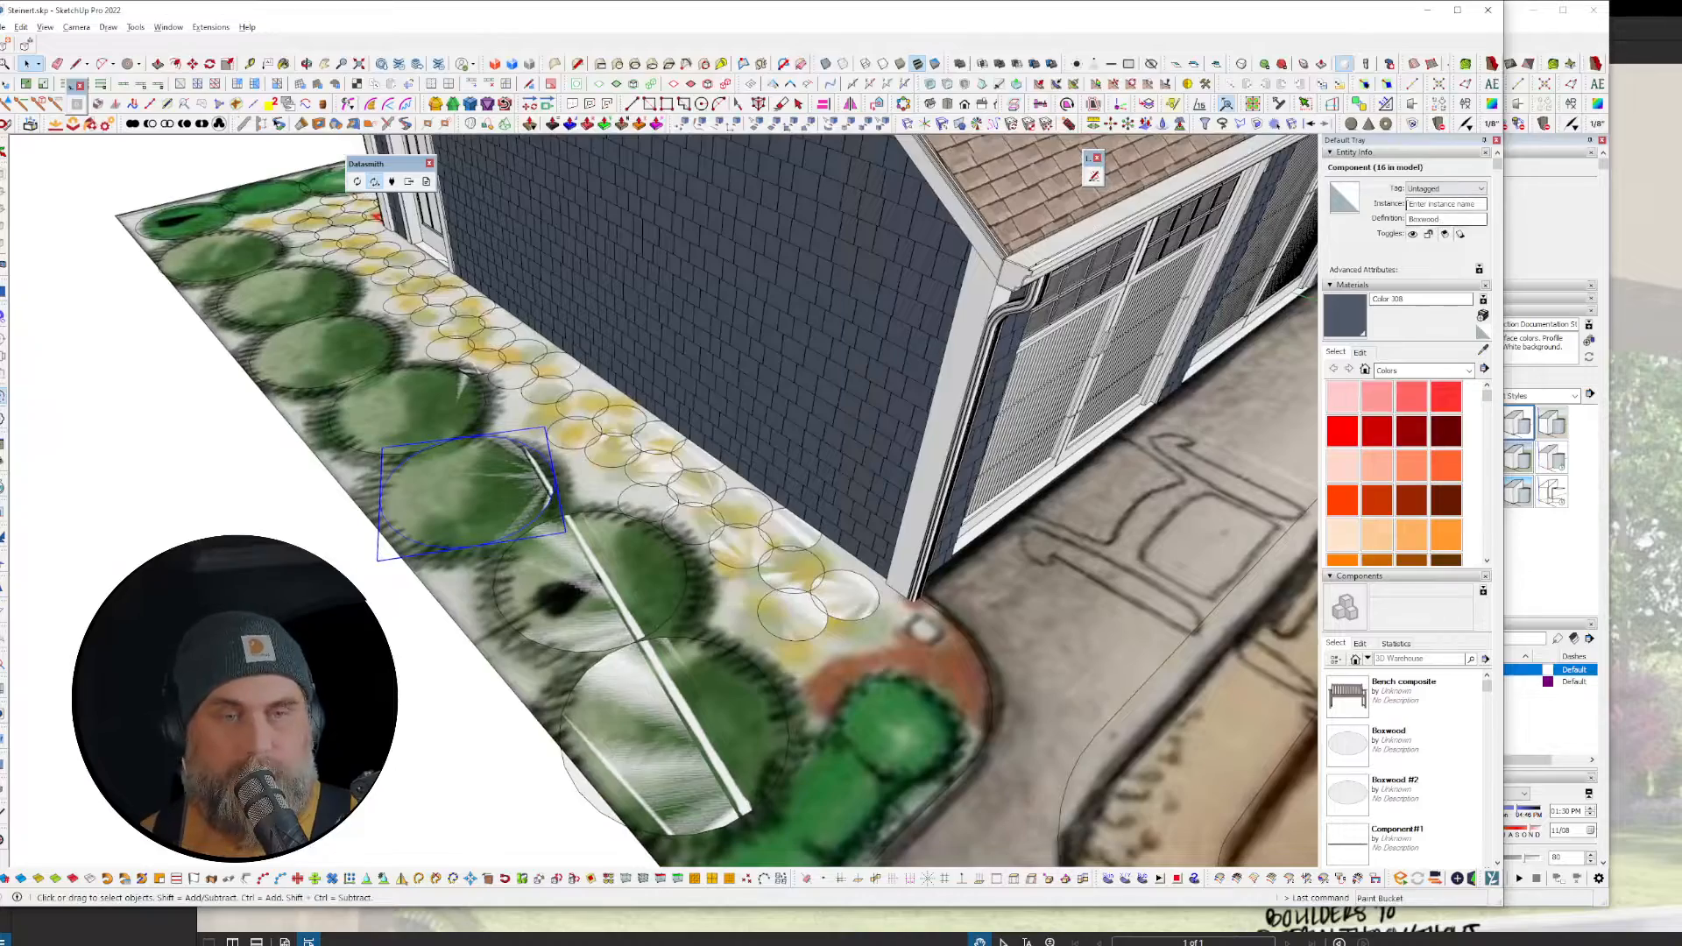
{"action": "key", "text": "ctrl+a"}
{"action": "scroll", "coordinate": [651, 493], "scroll_direction": "down", "scroll_amount": 10}
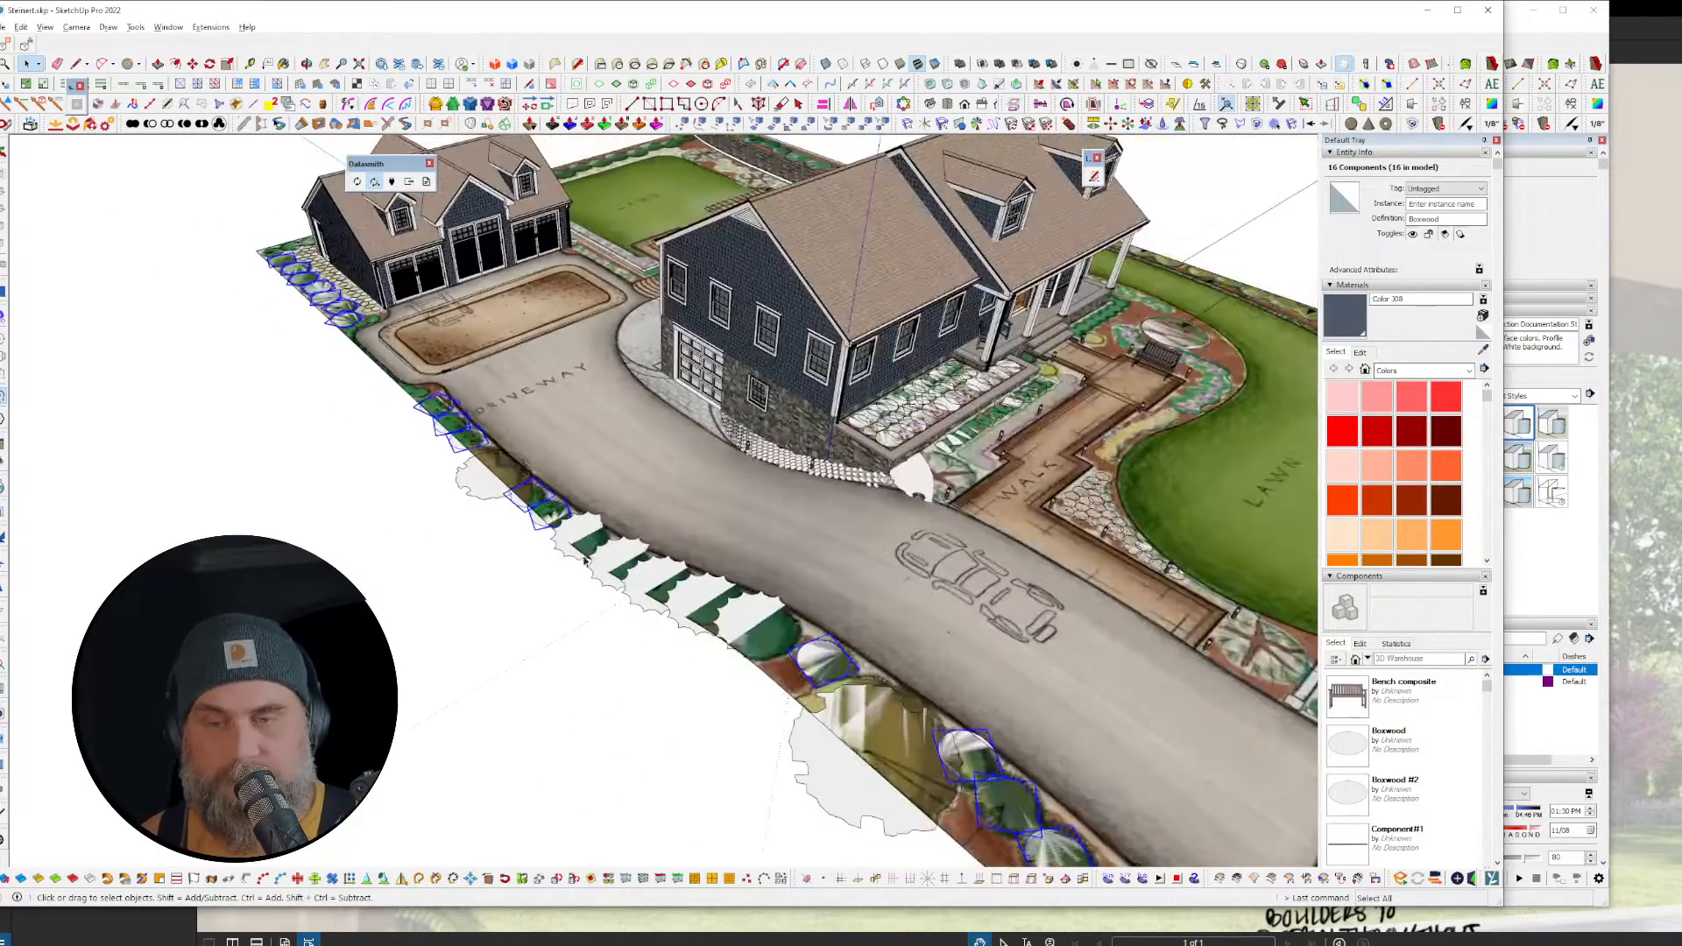
{"action": "left_click", "coordinate": [585, 561]}
{"action": "key", "text": "ctrl+a"}
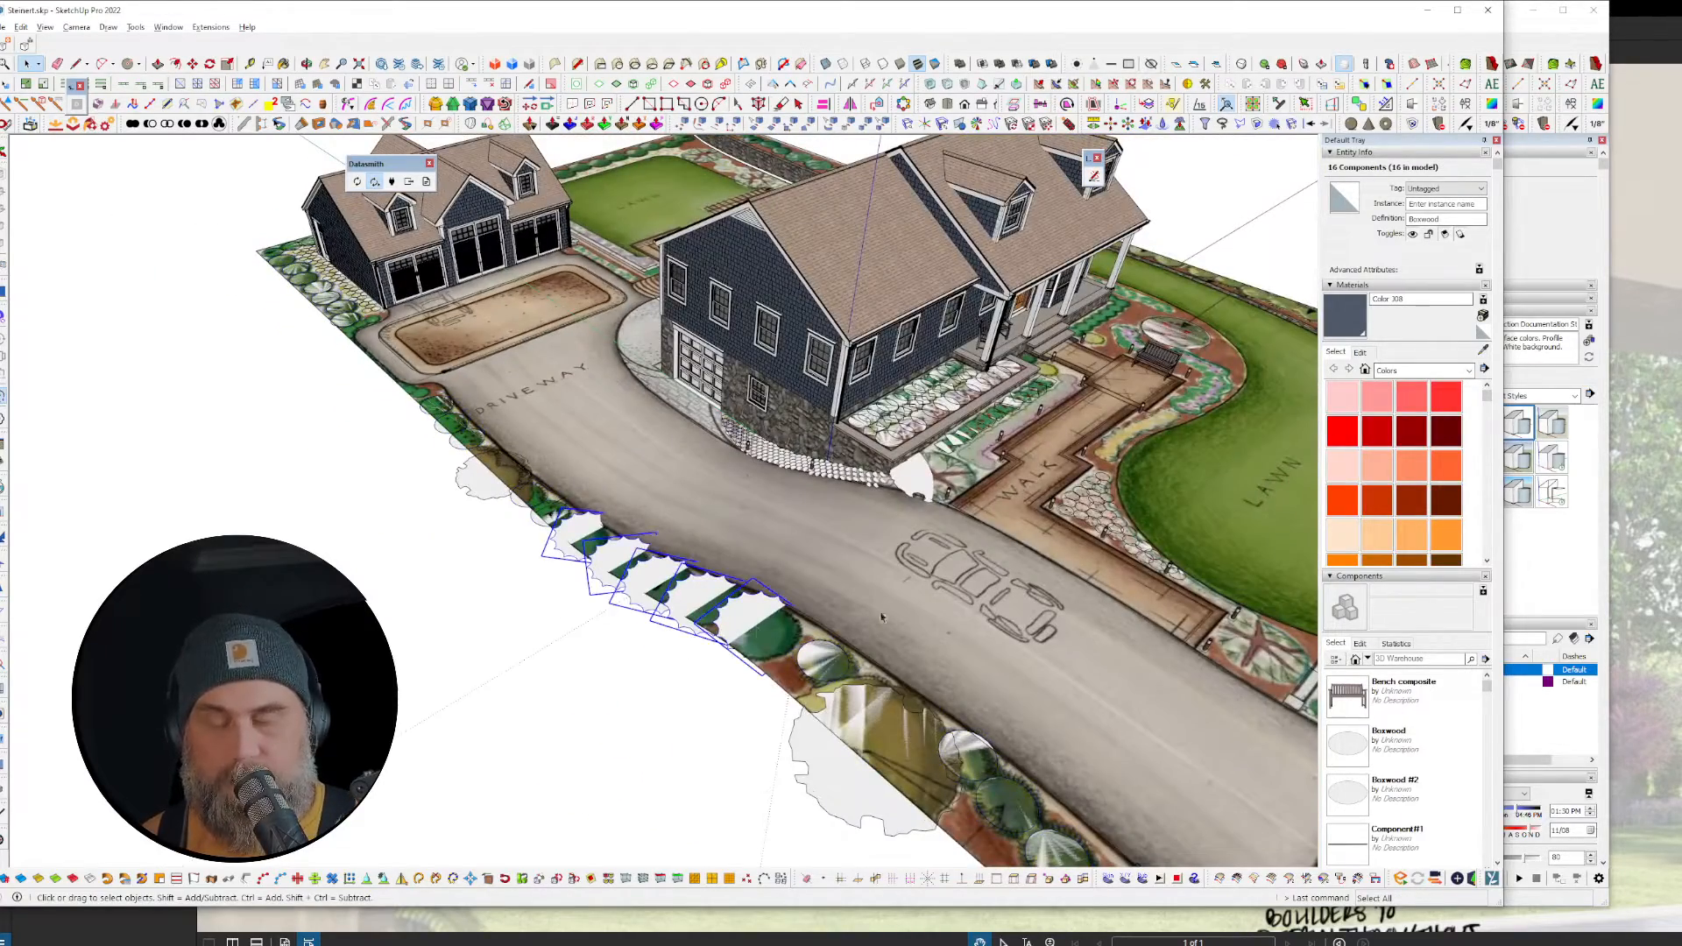
{"action": "left_click", "coordinate": [907, 429]}
{"action": "key", "text": "ctrl+a"}
Step: Select all Hedge and Daylily instances, then orbit around the house and whole site
{"action": "scroll", "coordinate": [911, 422], "scroll_direction": "up", "scroll_amount": 3}
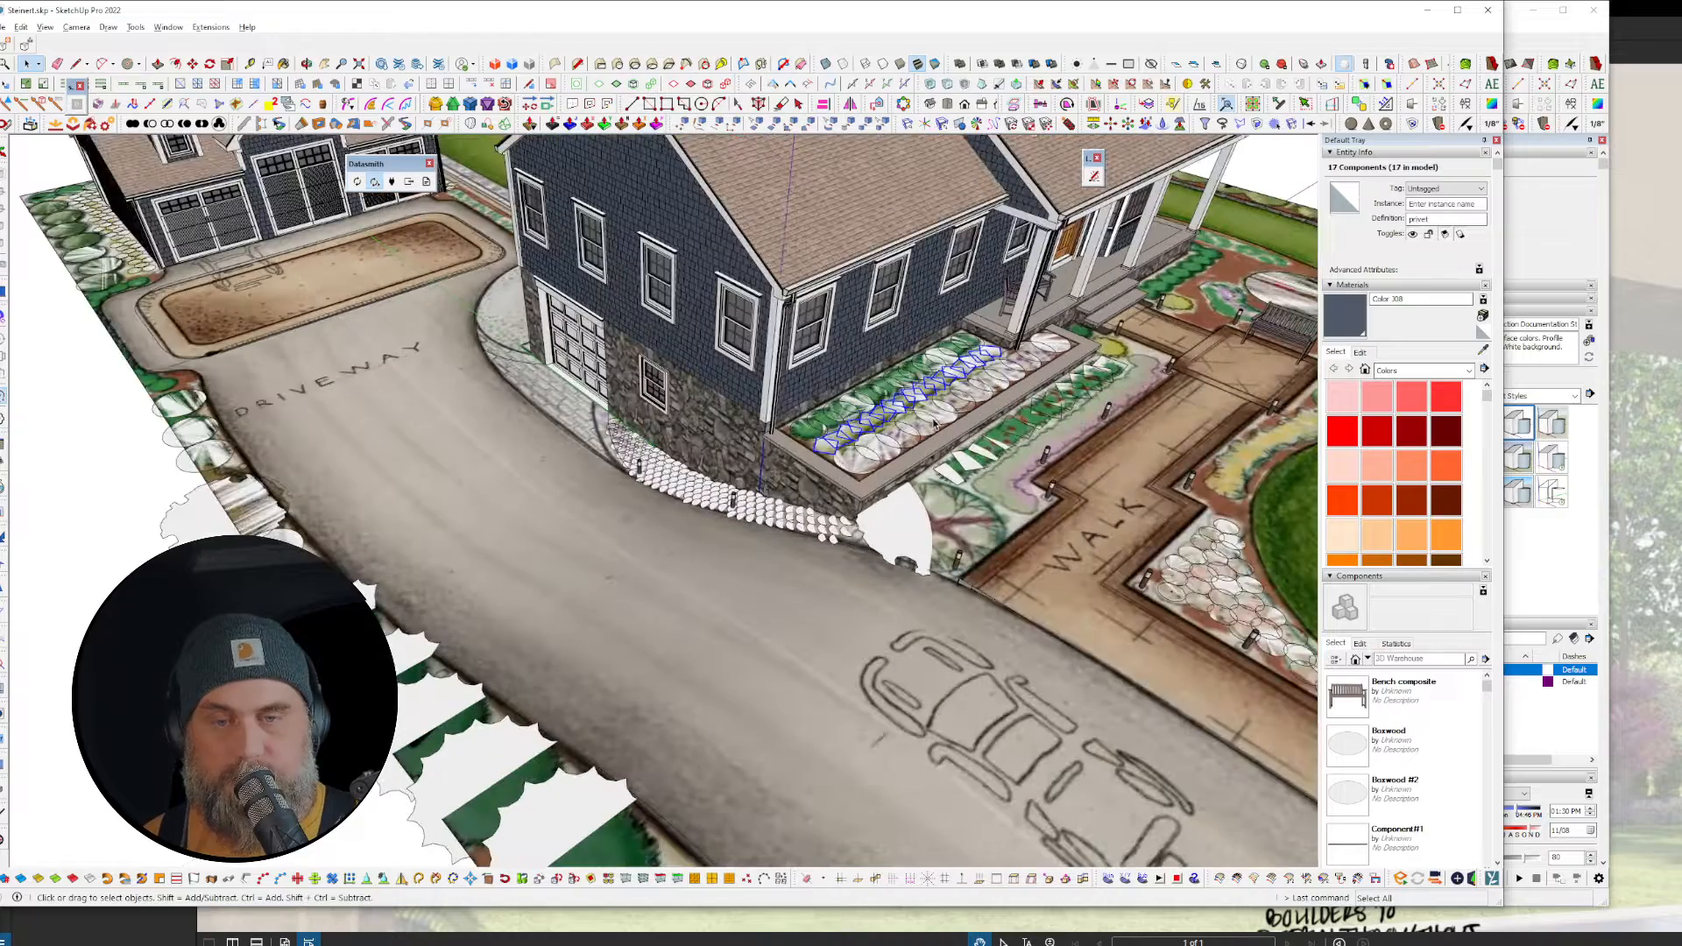
{"action": "left_click", "coordinate": [842, 439]}
{"action": "key", "text": "ctrl+a"}
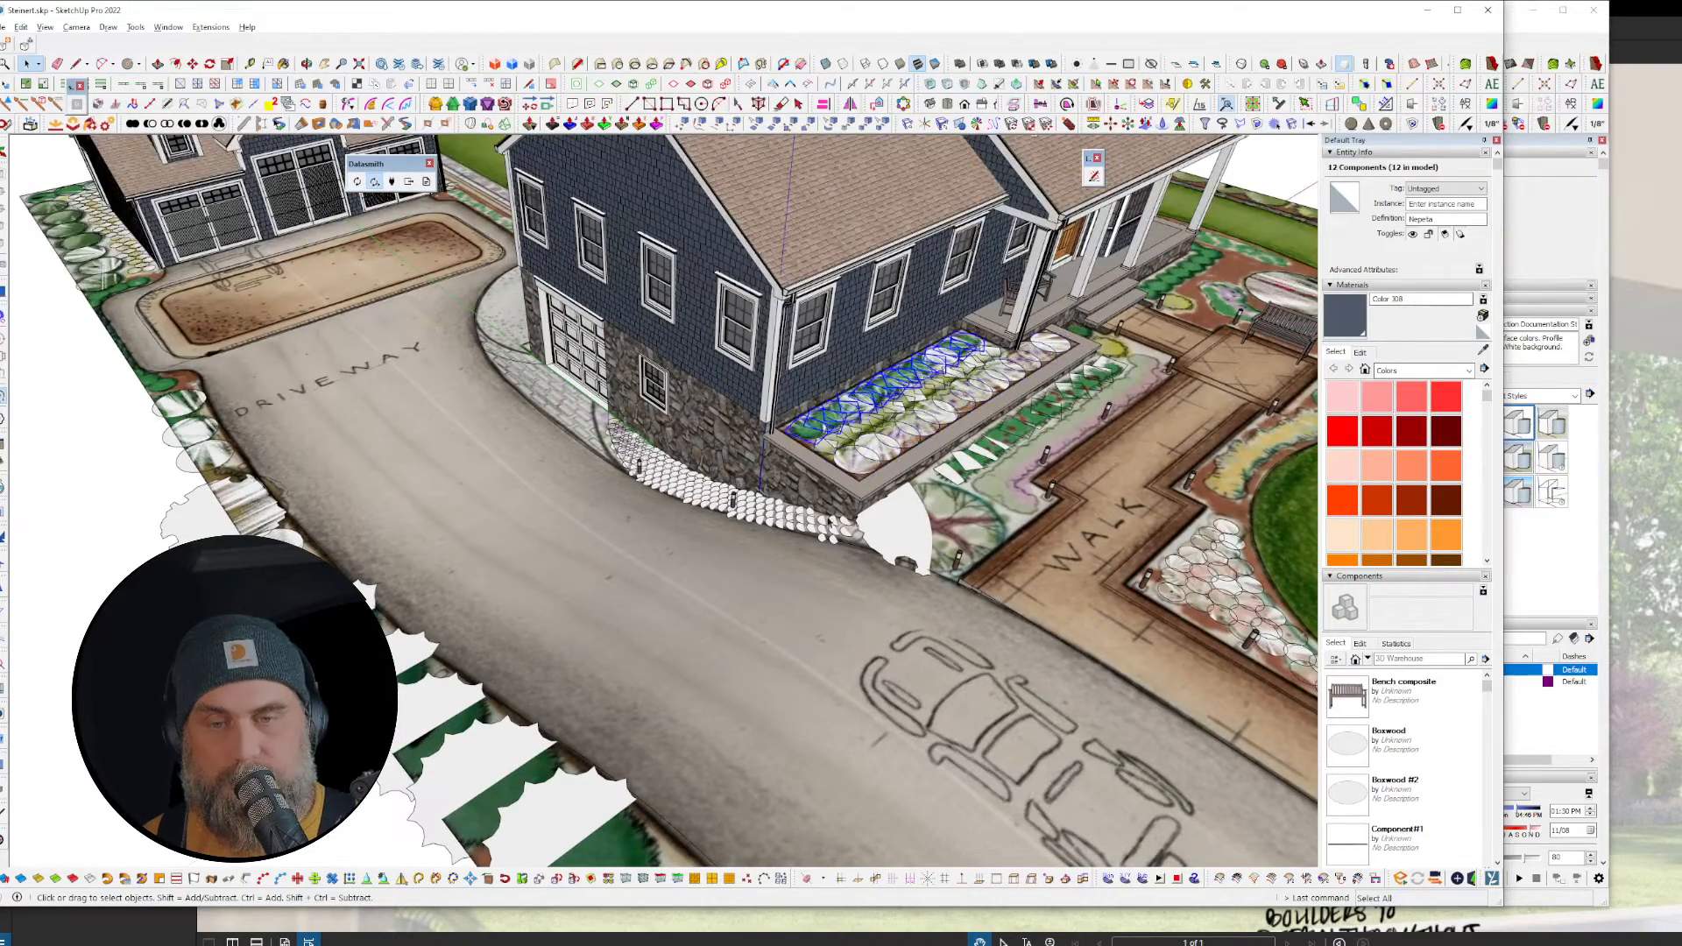
{"action": "left_click", "coordinate": [788, 516]}
{"action": "key", "text": "ctrl+a"}
{"action": "scroll", "coordinate": [789, 516], "scroll_direction": "up", "scroll_amount": 5}
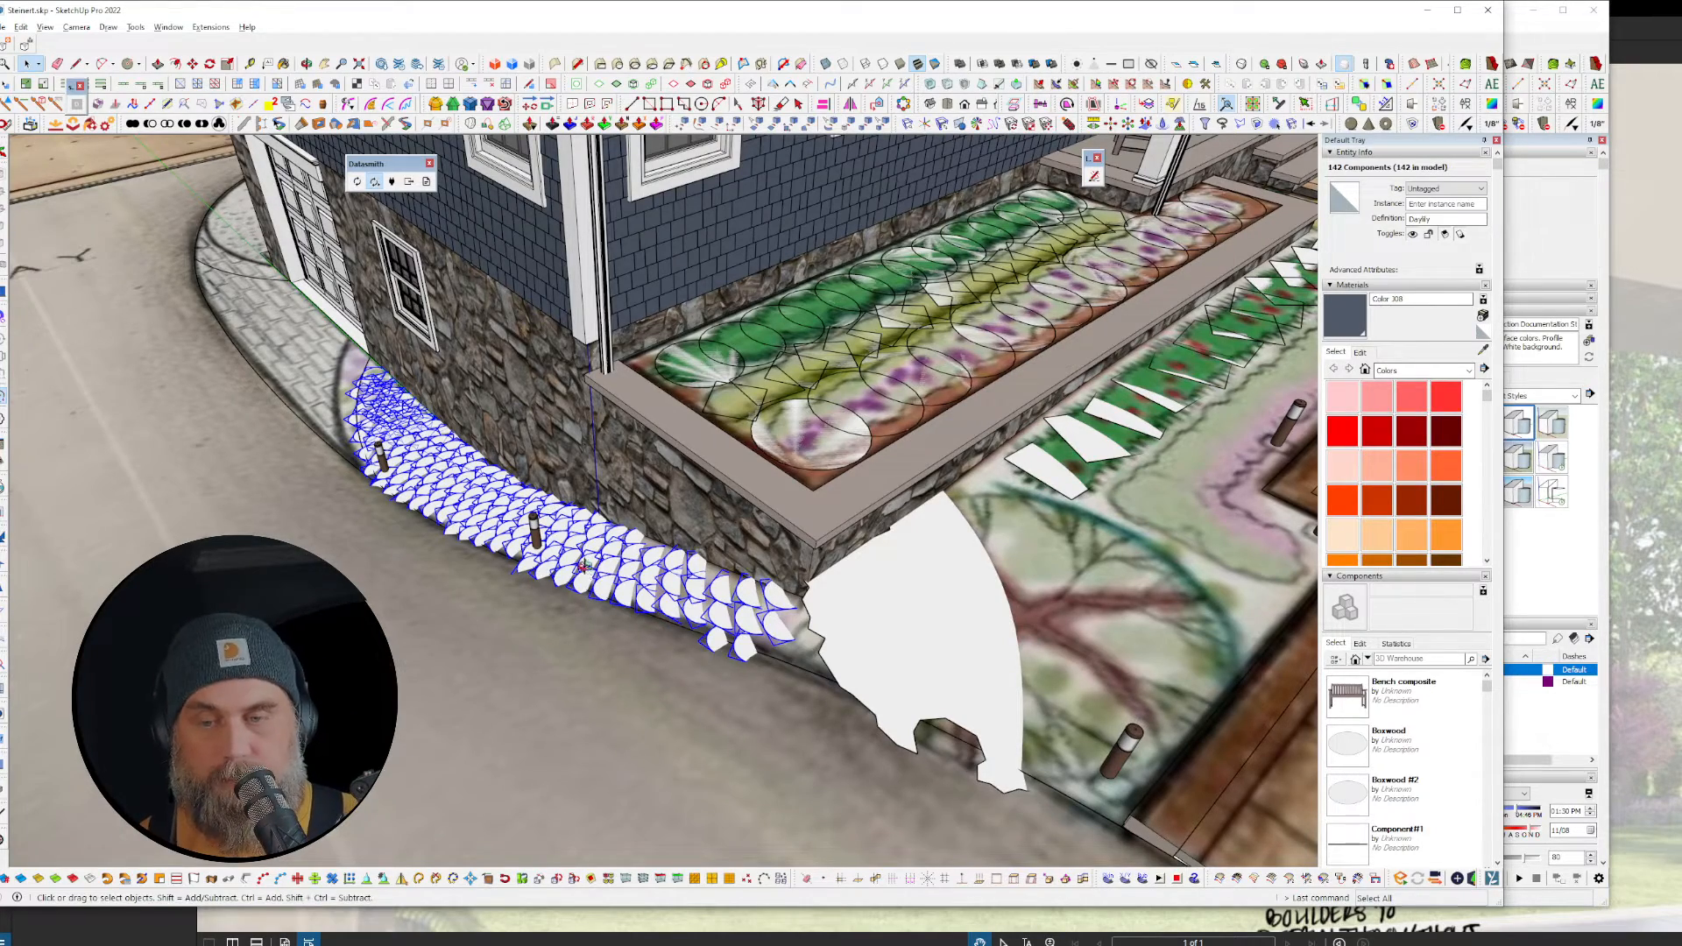
{"action": "middle_click_drag", "start_coordinate": [577, 558], "coordinate": [933, 685]}
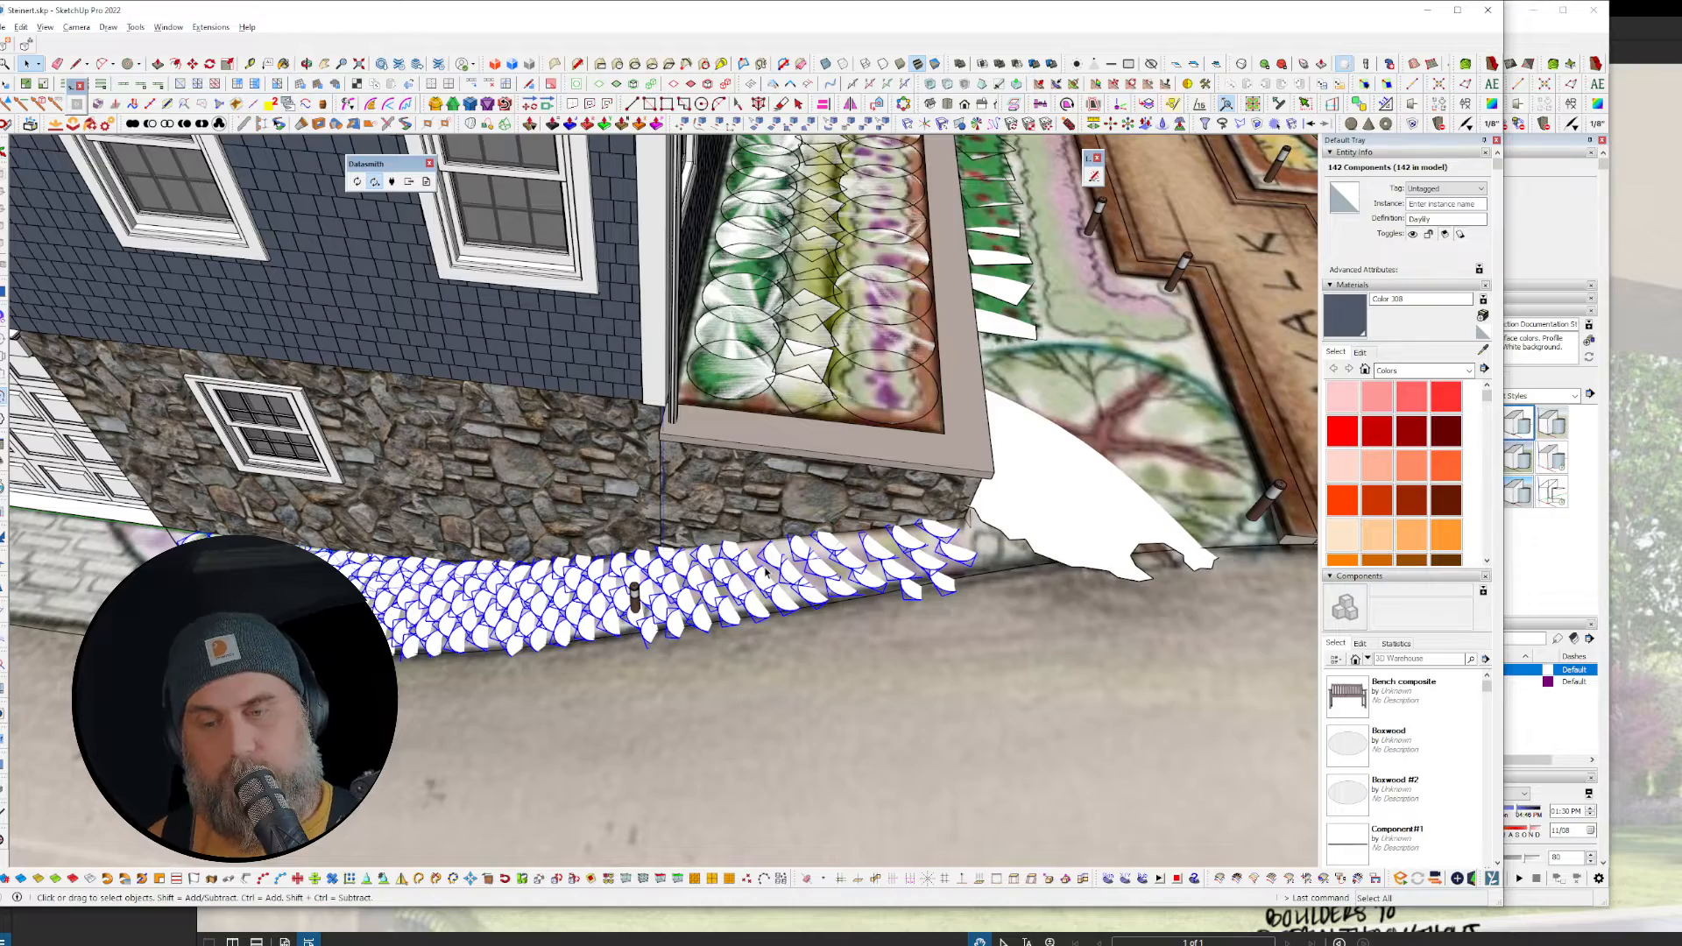
{"action": "scroll", "coordinate": [766, 573], "scroll_direction": "down", "scroll_amount": 10}
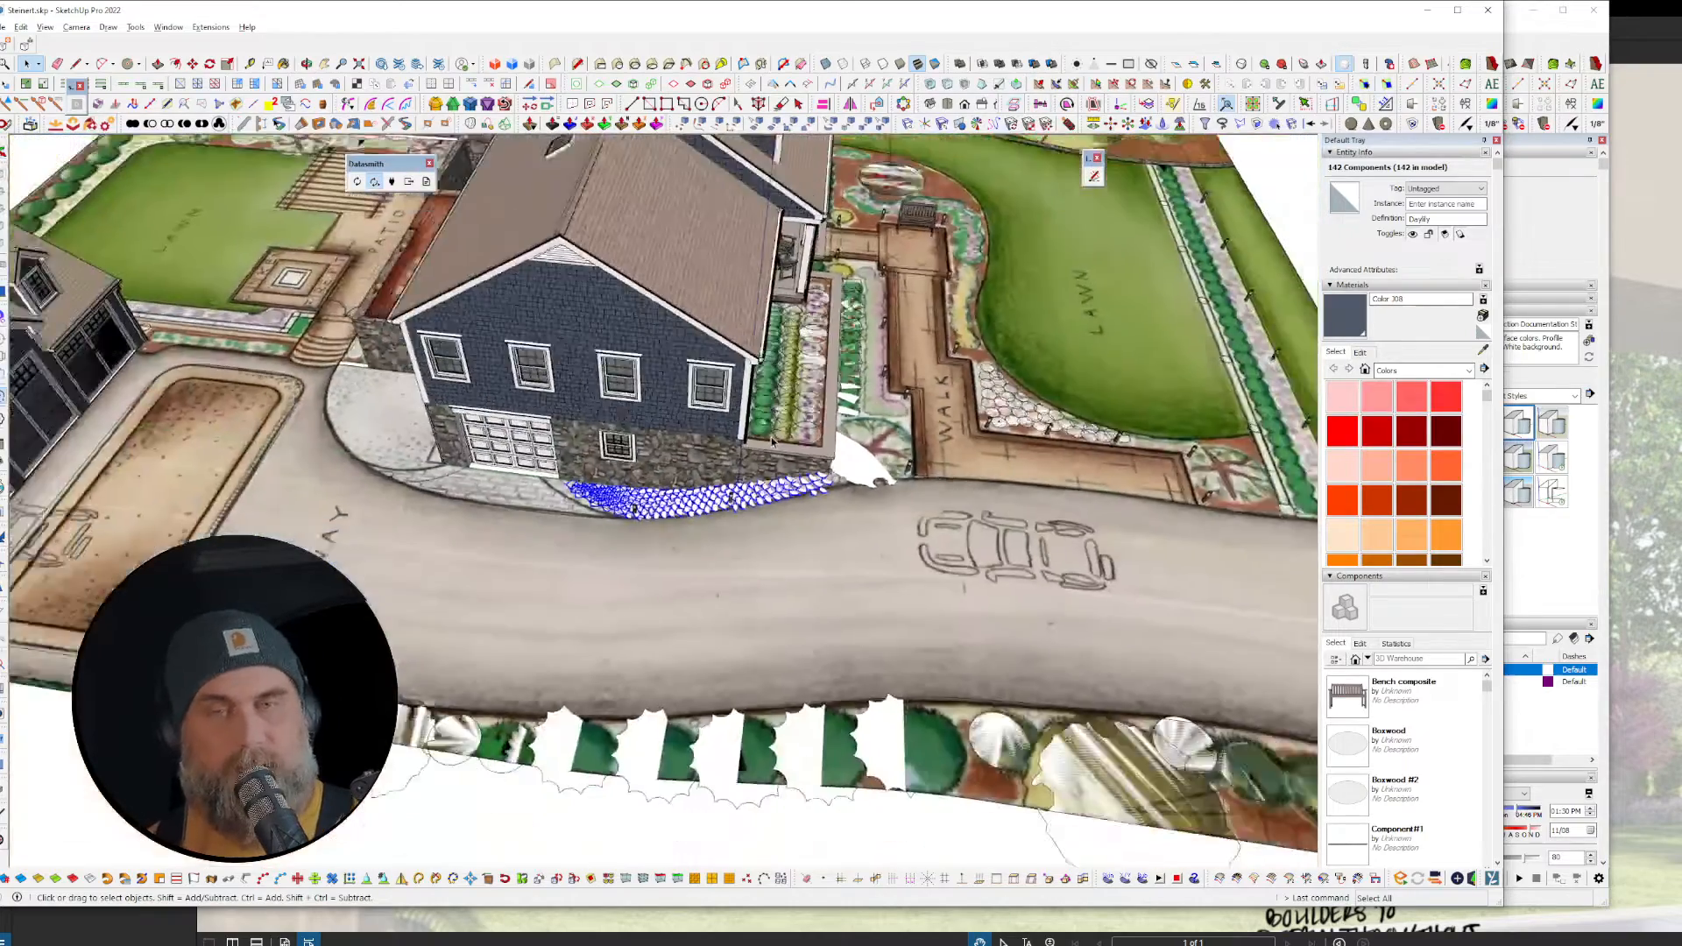
{"action": "middle_click_drag", "start_coordinate": [925, 699], "coordinate": [621, 551]}
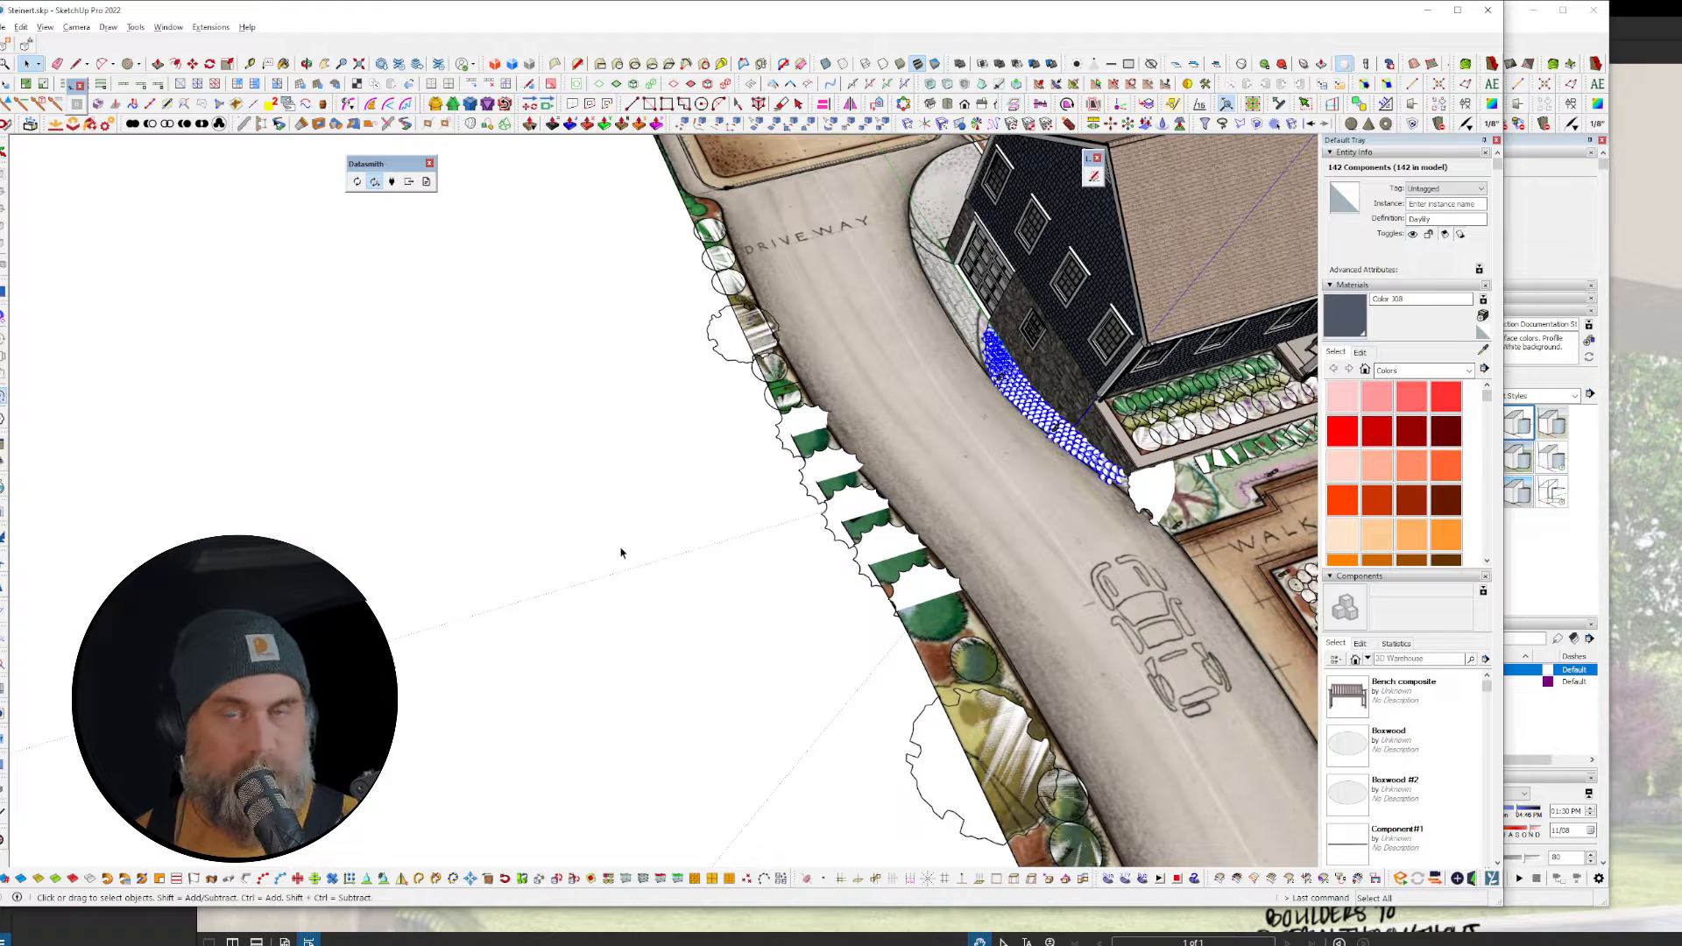
Step: Draw a rotated rectangle in empty space beside the model
{"action": "key", "text": "r"}
{"action": "left_click", "coordinate": [582, 520]}
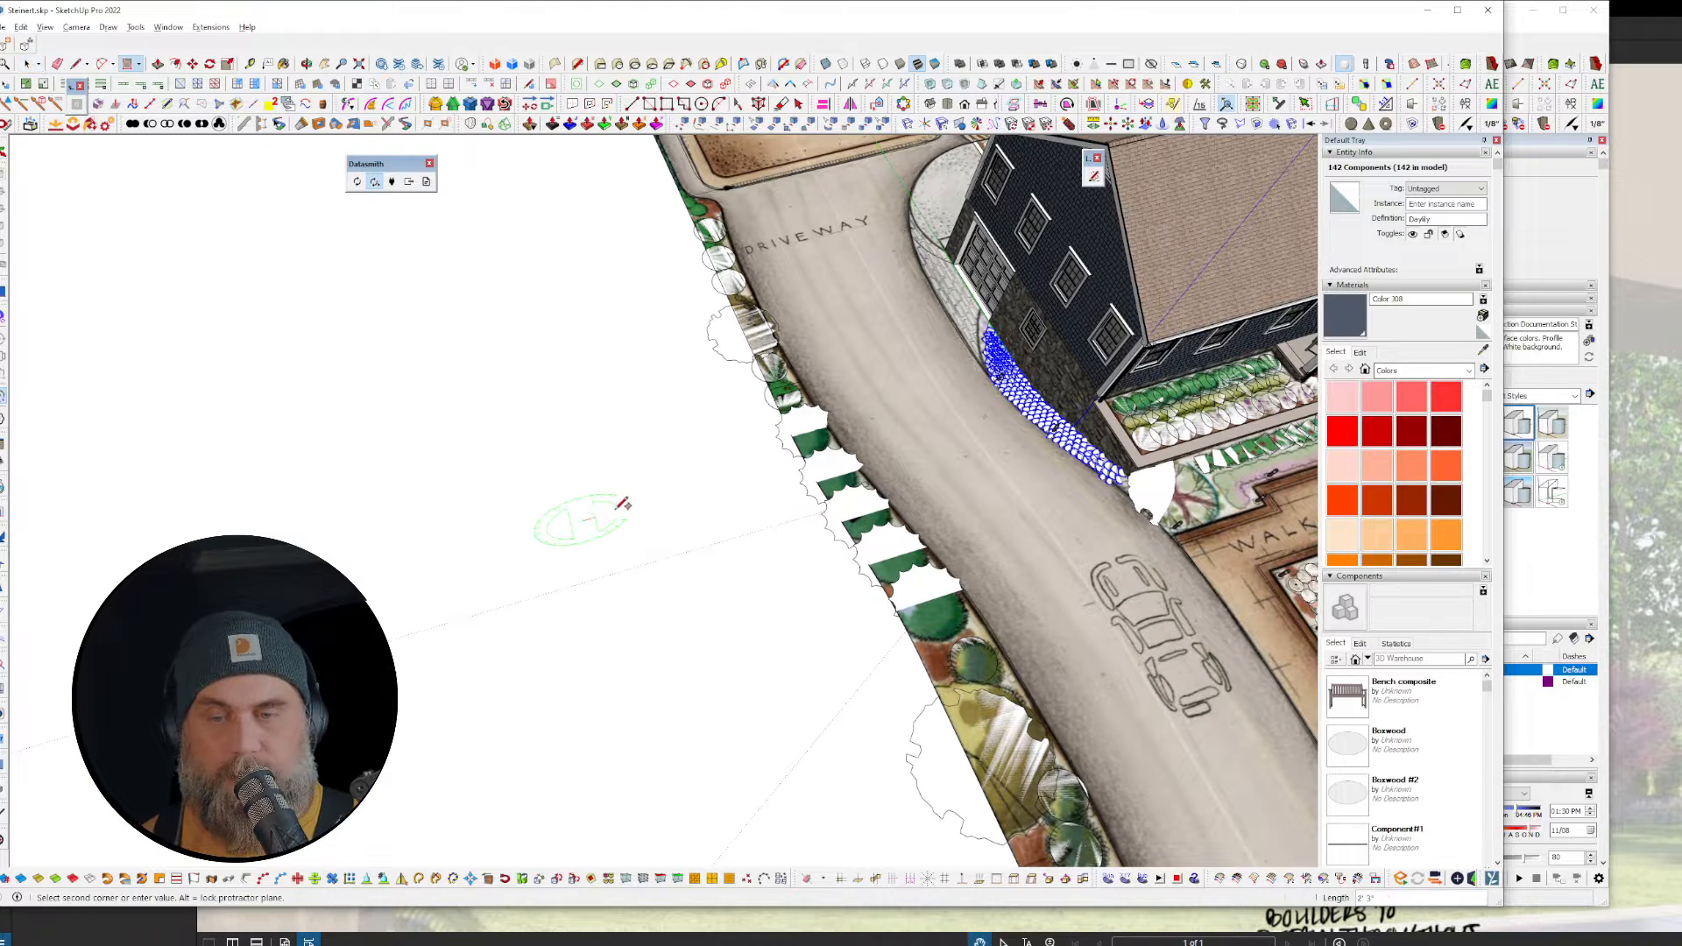
{"action": "left_click", "coordinate": [642, 505]}
{"action": "left_click", "coordinate": [661, 561]}
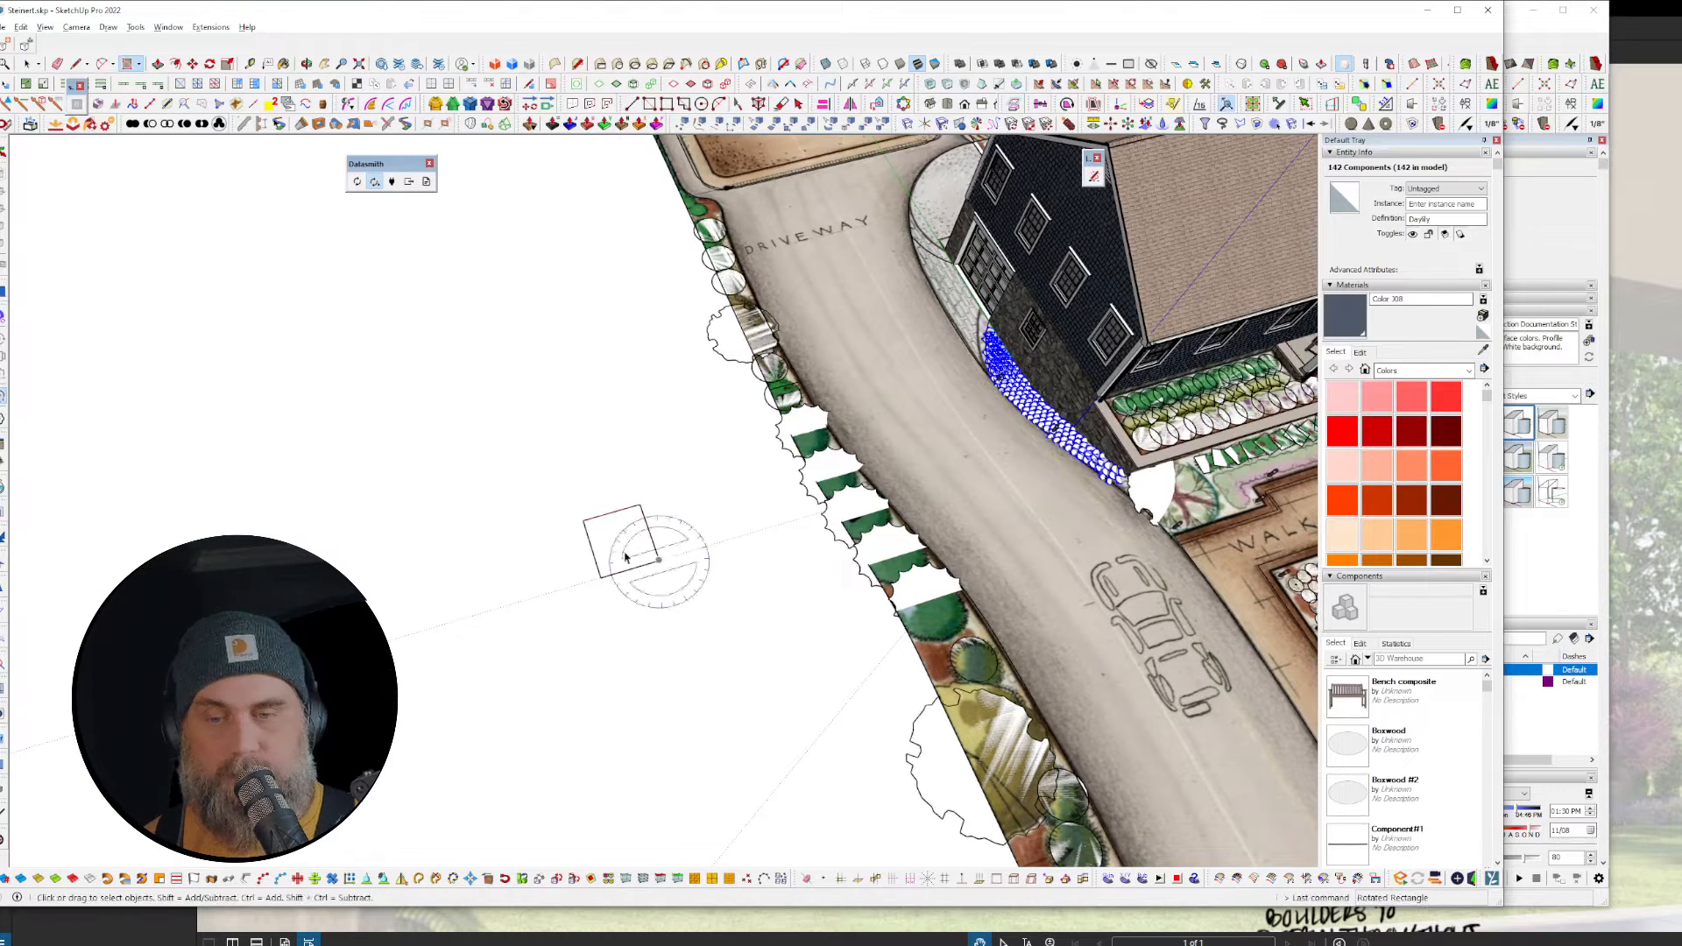
{"action": "scroll", "coordinate": [629, 561], "scroll_direction": "up", "scroll_amount": 2}
{"action": "scroll", "coordinate": [622, 558], "scroll_direction": "up", "scroll_amount": 1}
Step: Draw a small circle left of the rectangle and start making it component 'test'
{"action": "key", "text": "c"}
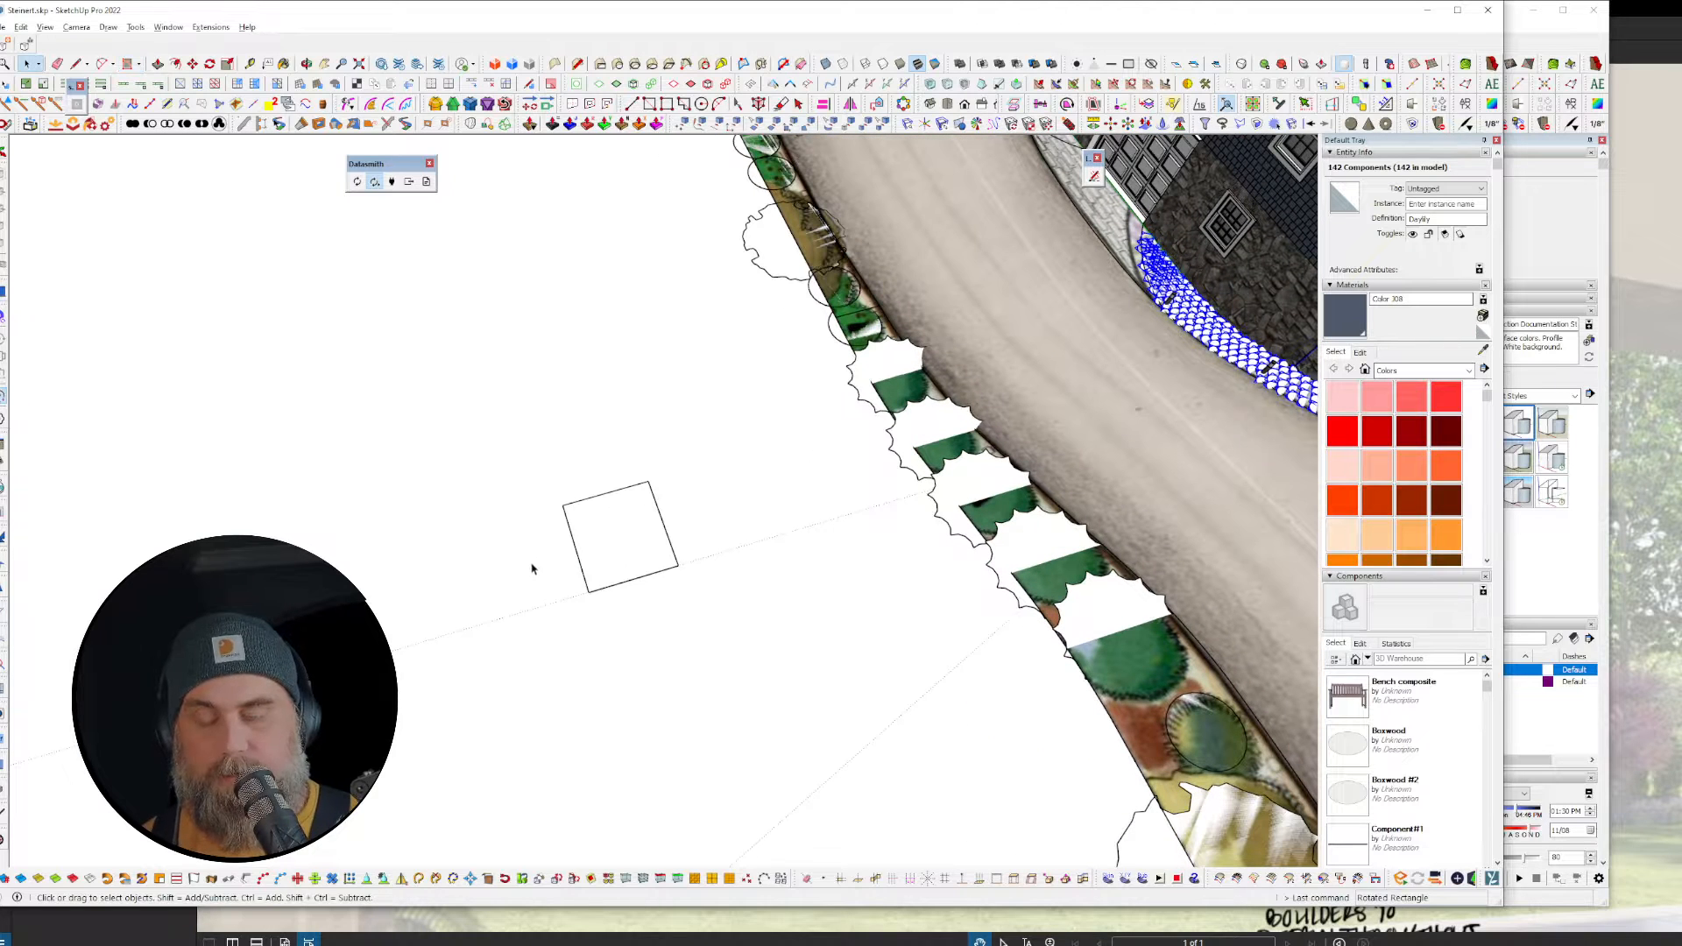
{"action": "left_click", "coordinate": [539, 549]}
{"action": "scroll", "coordinate": [539, 549], "scroll_direction": "up", "scroll_amount": 3}
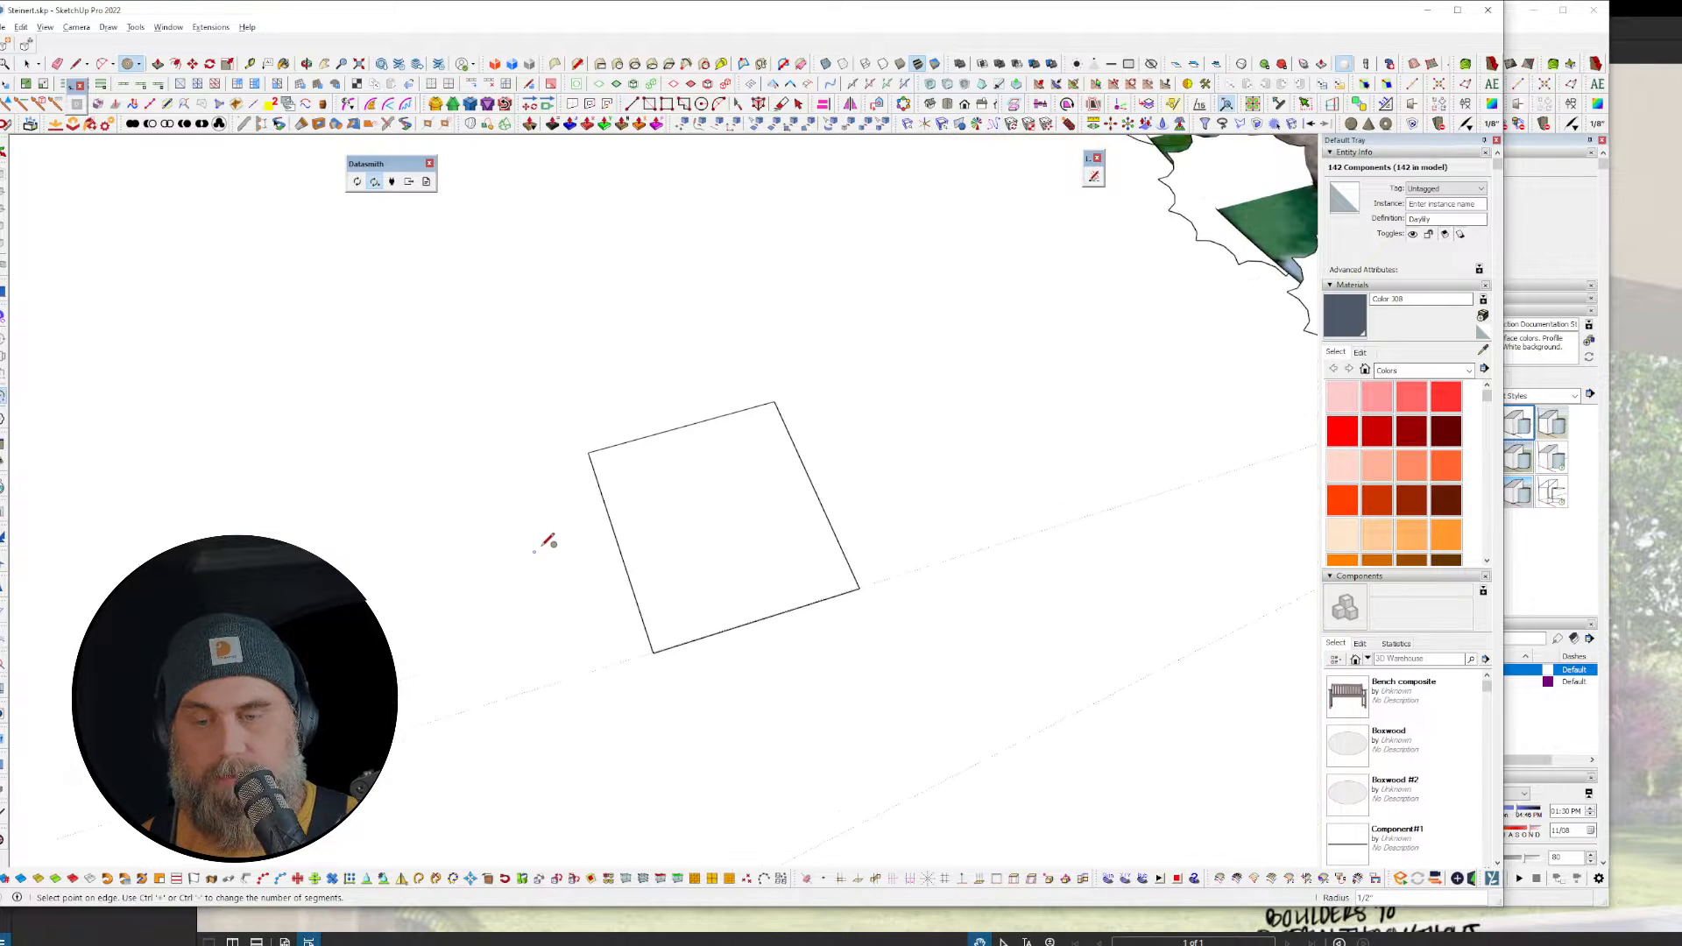
{"action": "key", "text": "Escape"}
{"action": "key", "text": "space"}
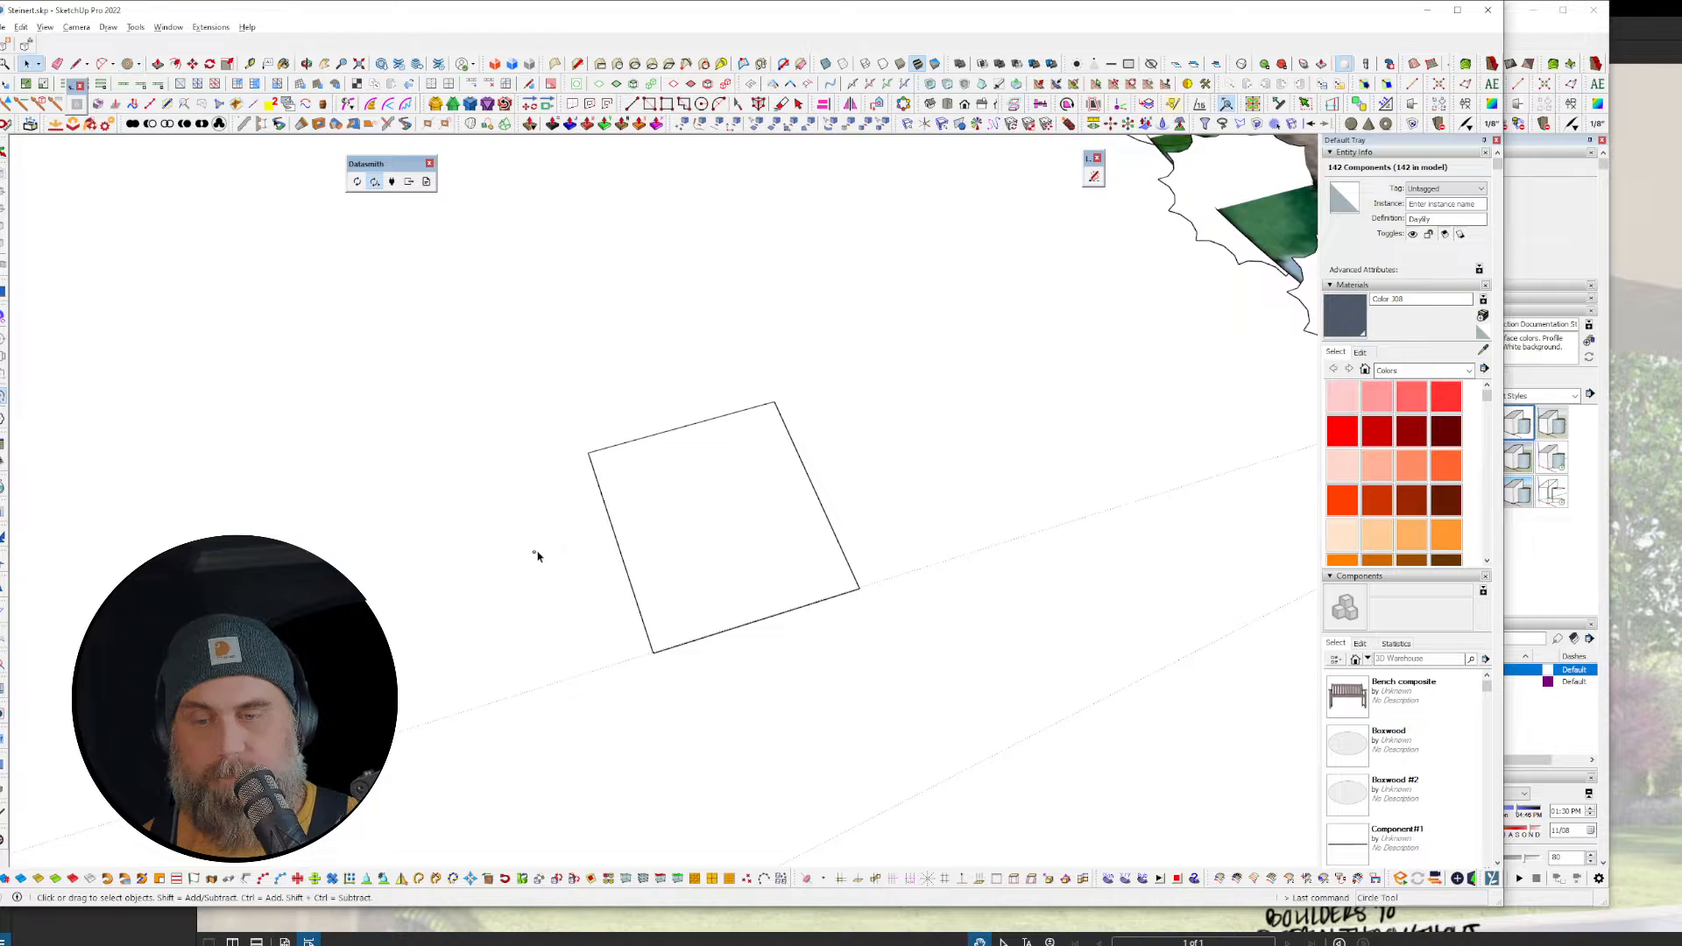
{"action": "scroll", "coordinate": [535, 557], "scroll_direction": "up", "scroll_amount": 4}
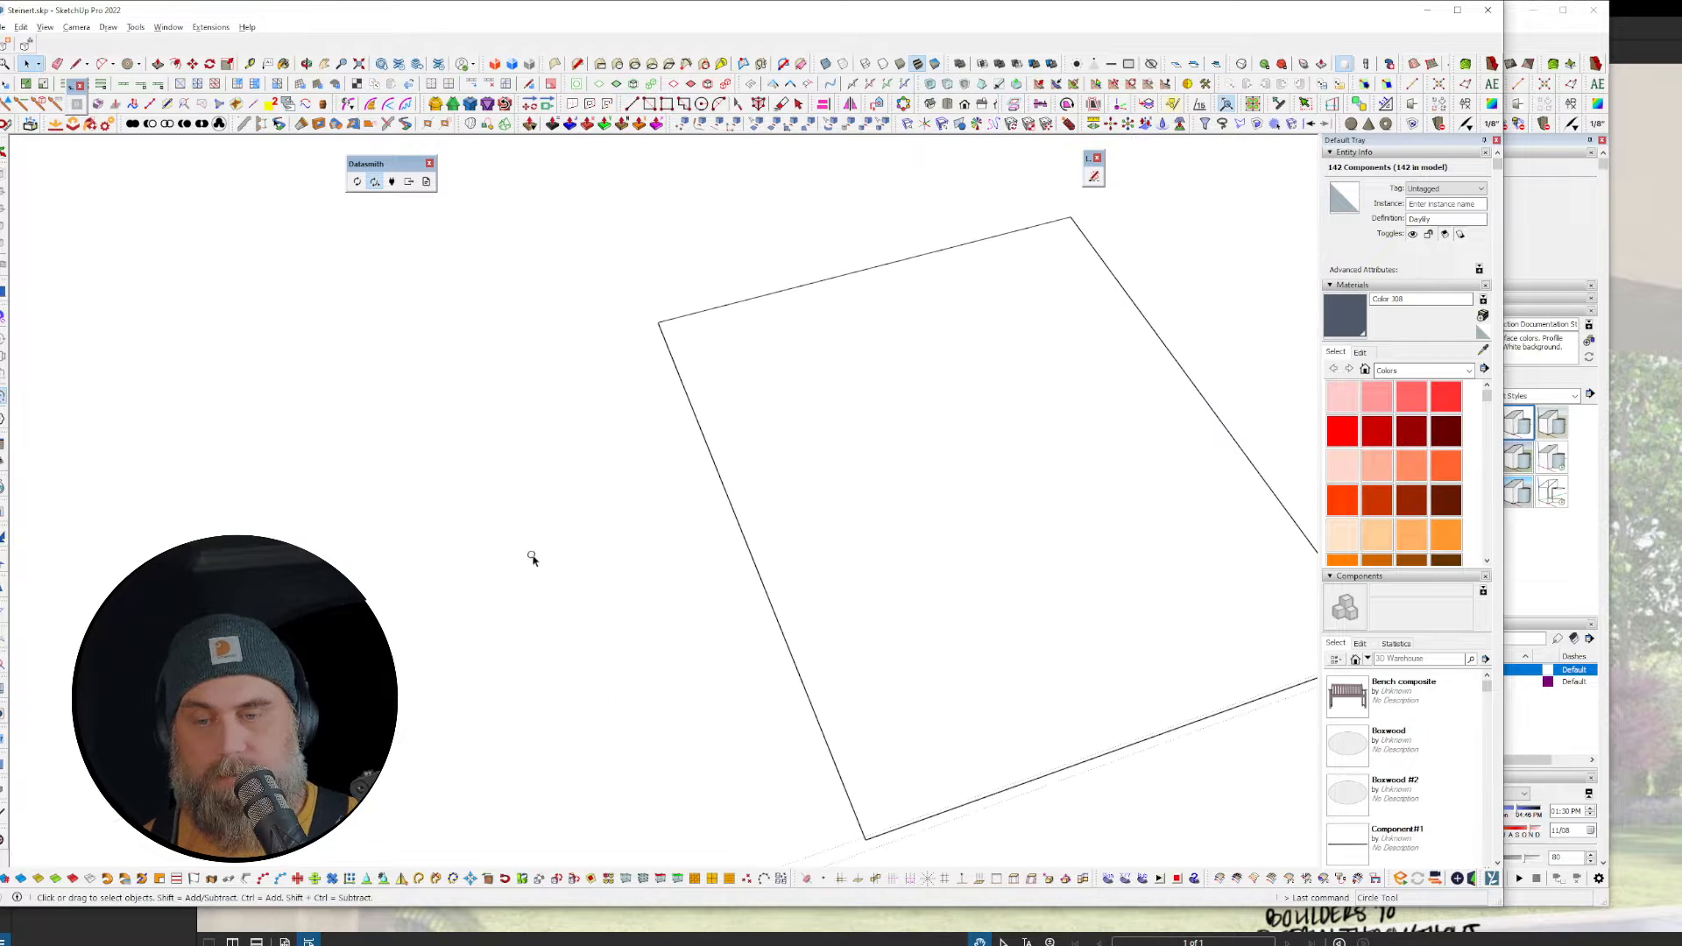
{"action": "key", "text": "c"}
{"action": "left_click", "coordinate": [597, 575]}
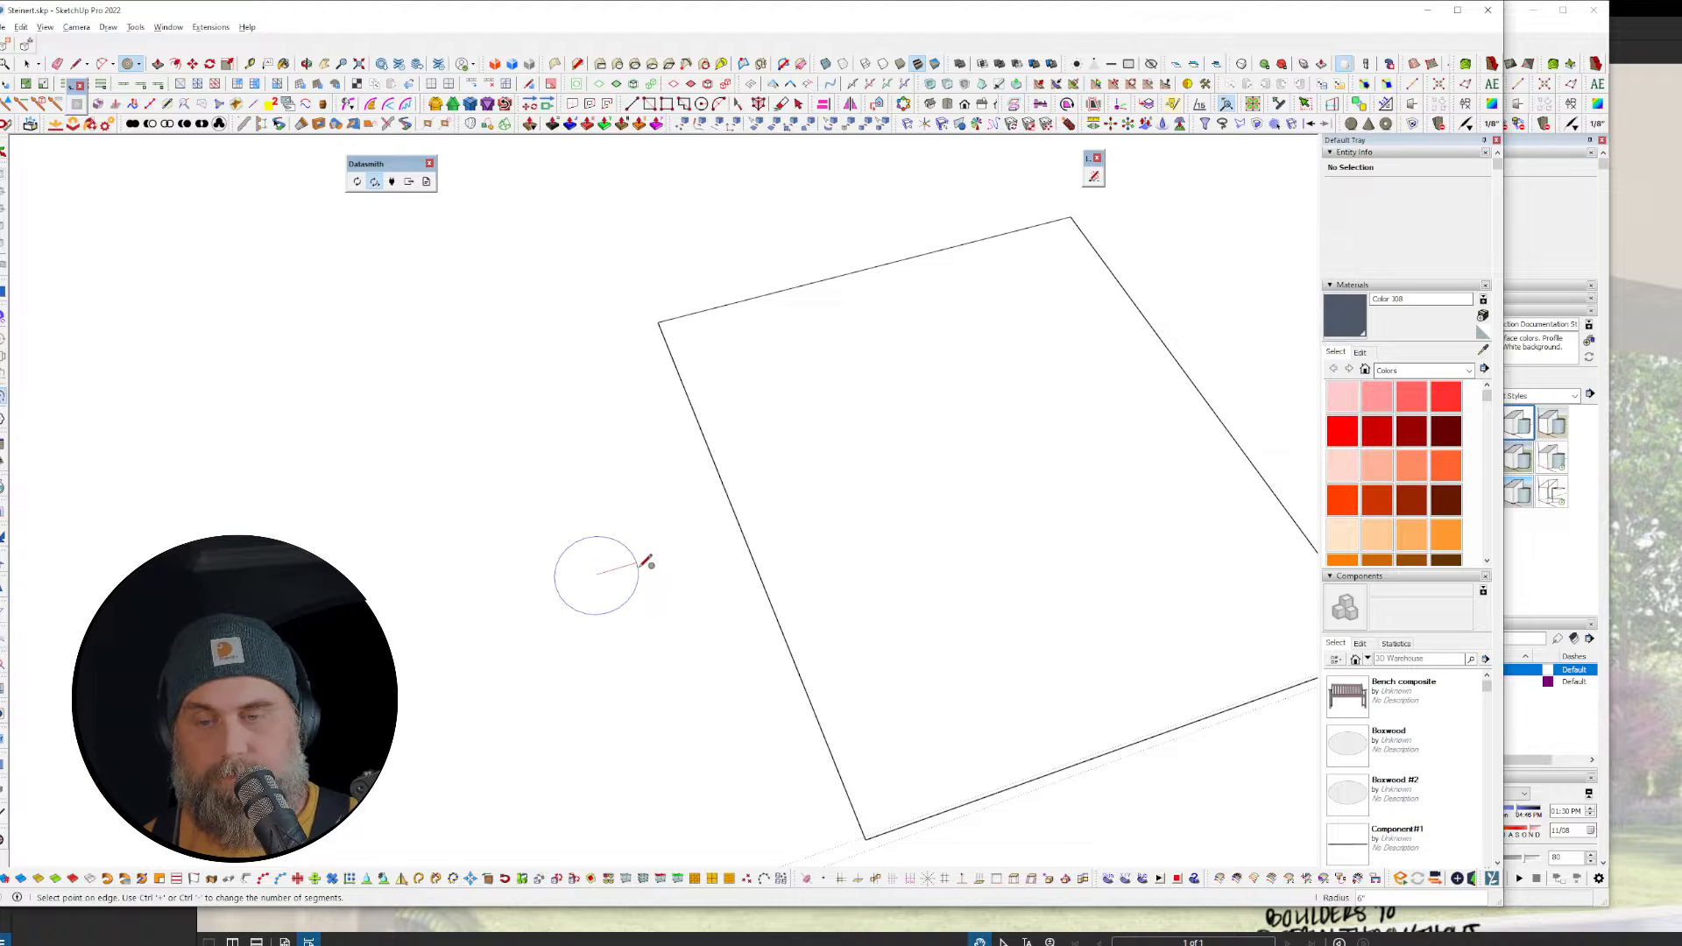
{"action": "left_click", "coordinate": [648, 562]}
{"action": "key", "text": "space"}
{"action": "left_click", "coordinate": [610, 580]}
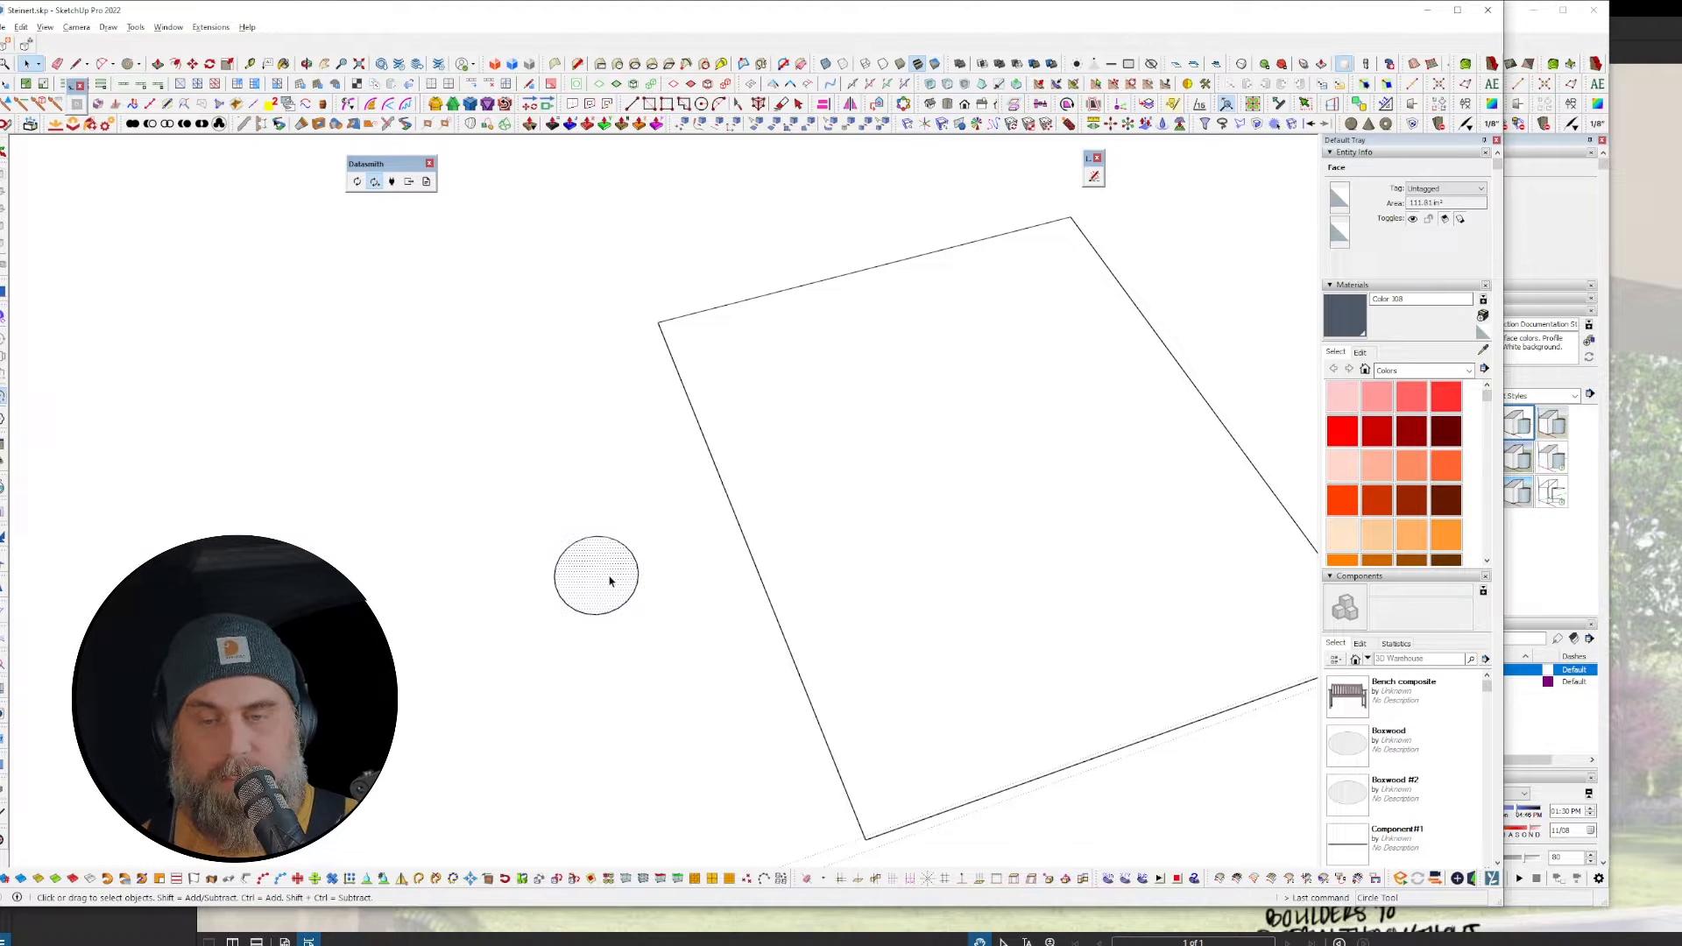
{"action": "type", "text": "gtest"}
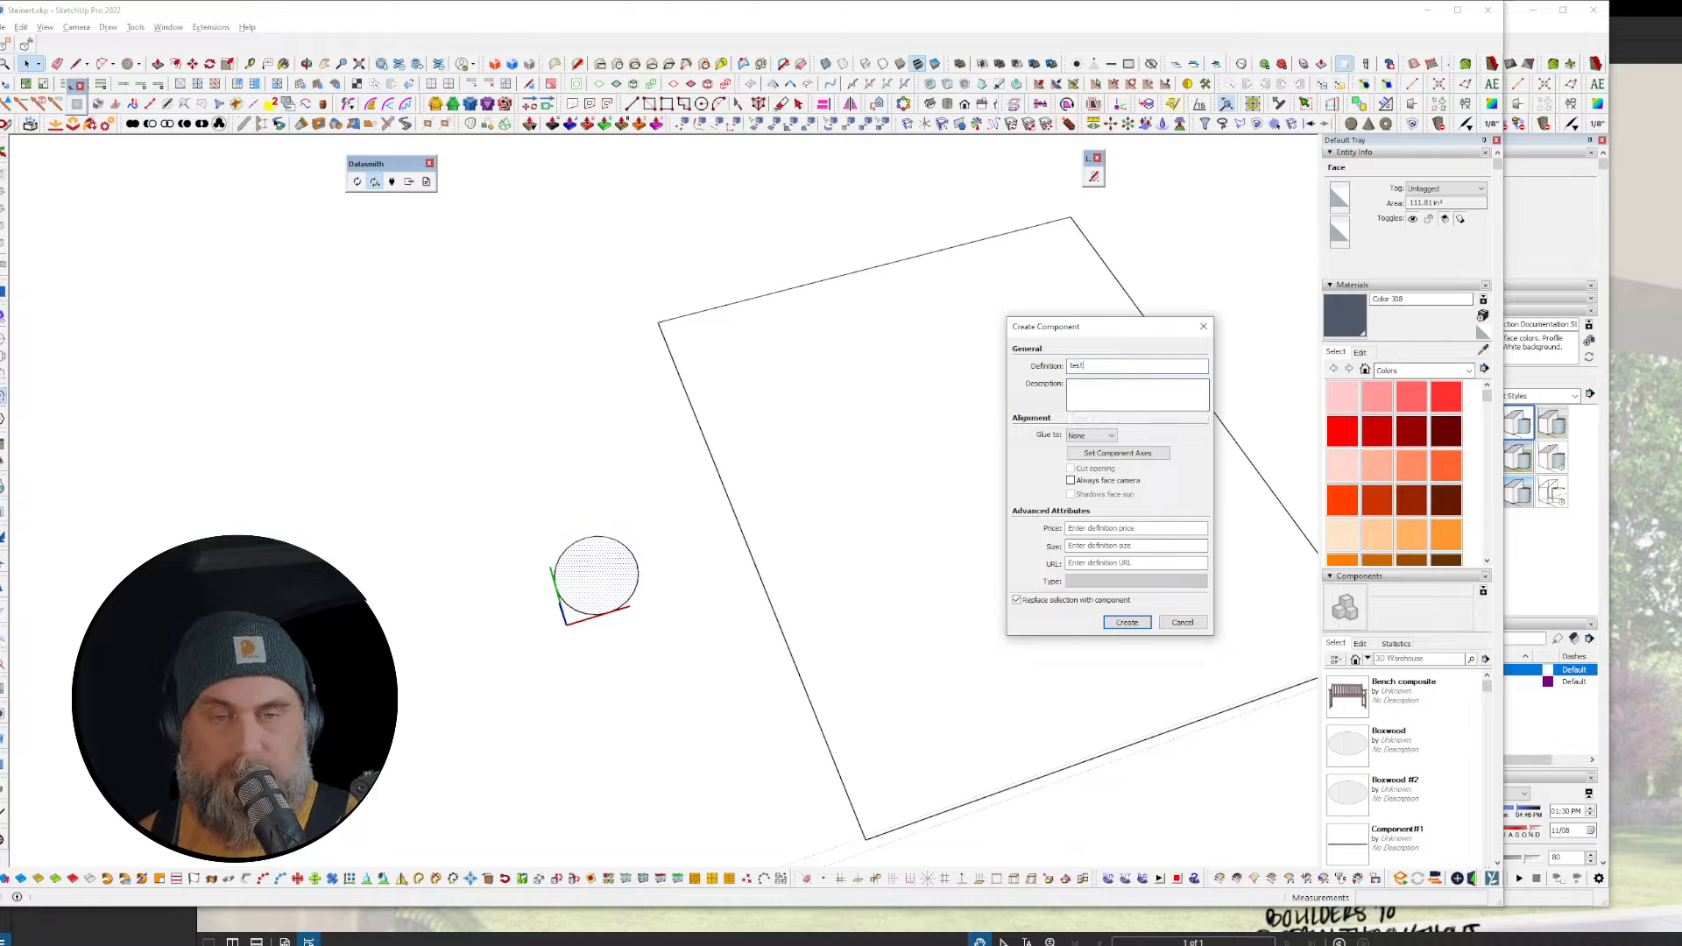
Step: Create component 'test', set its axes origin at the circle's centre, then select the rectangle
{"action": "key", "text": "Return"}
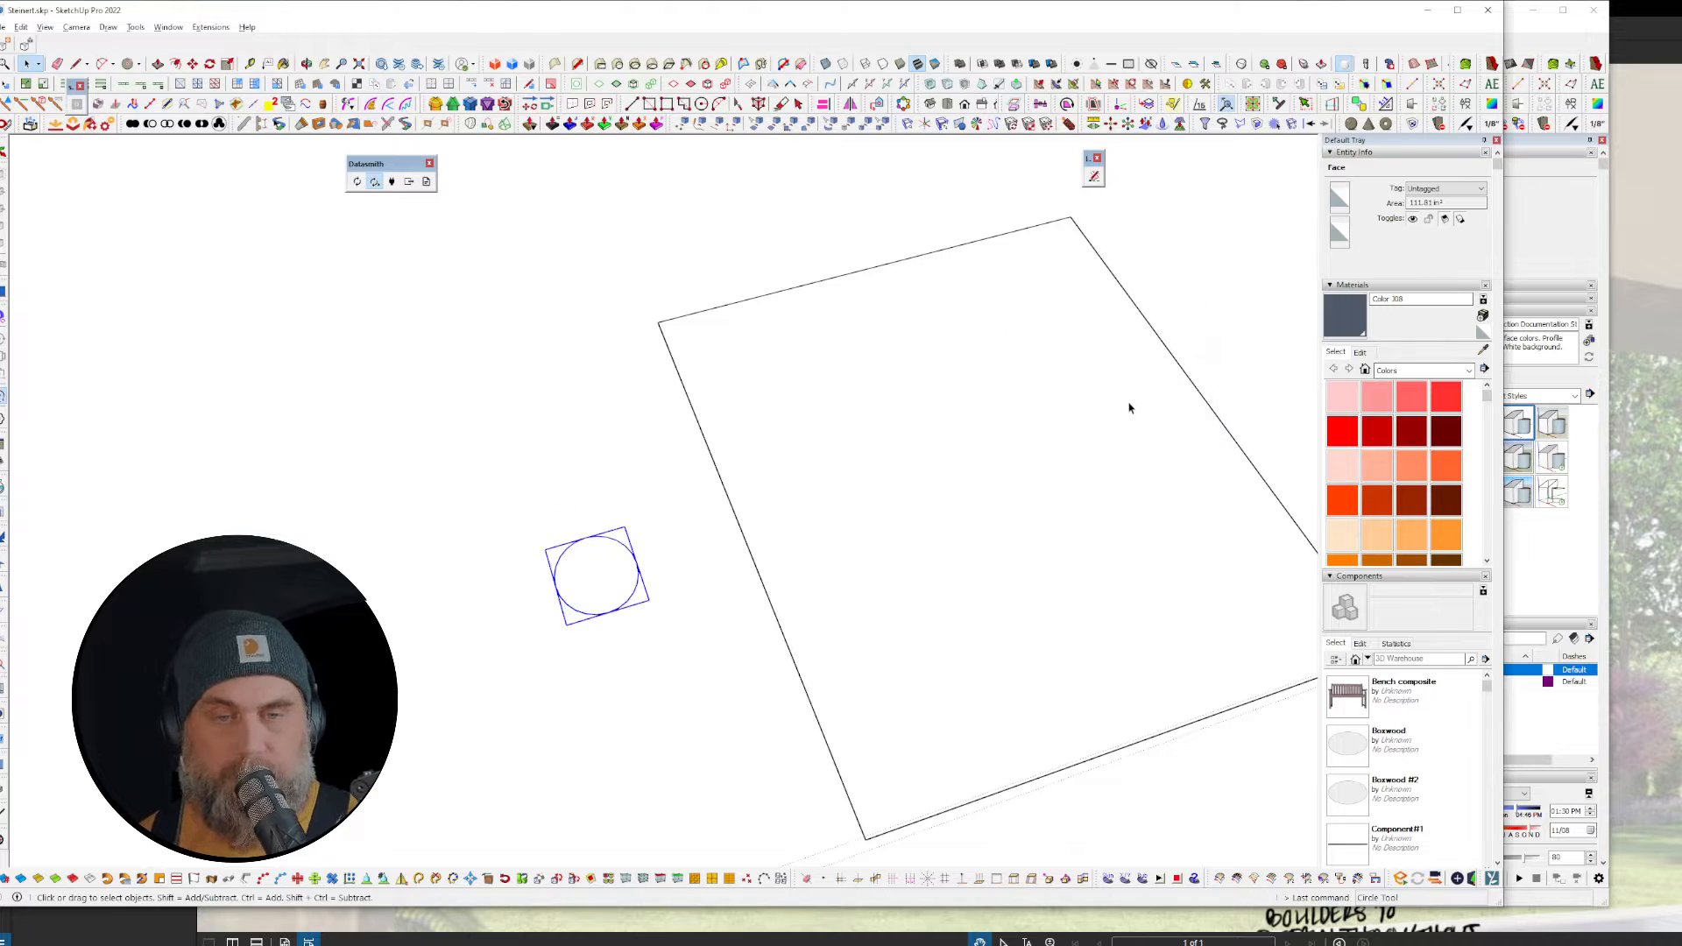
{"action": "right_click", "coordinate": [601, 589]}
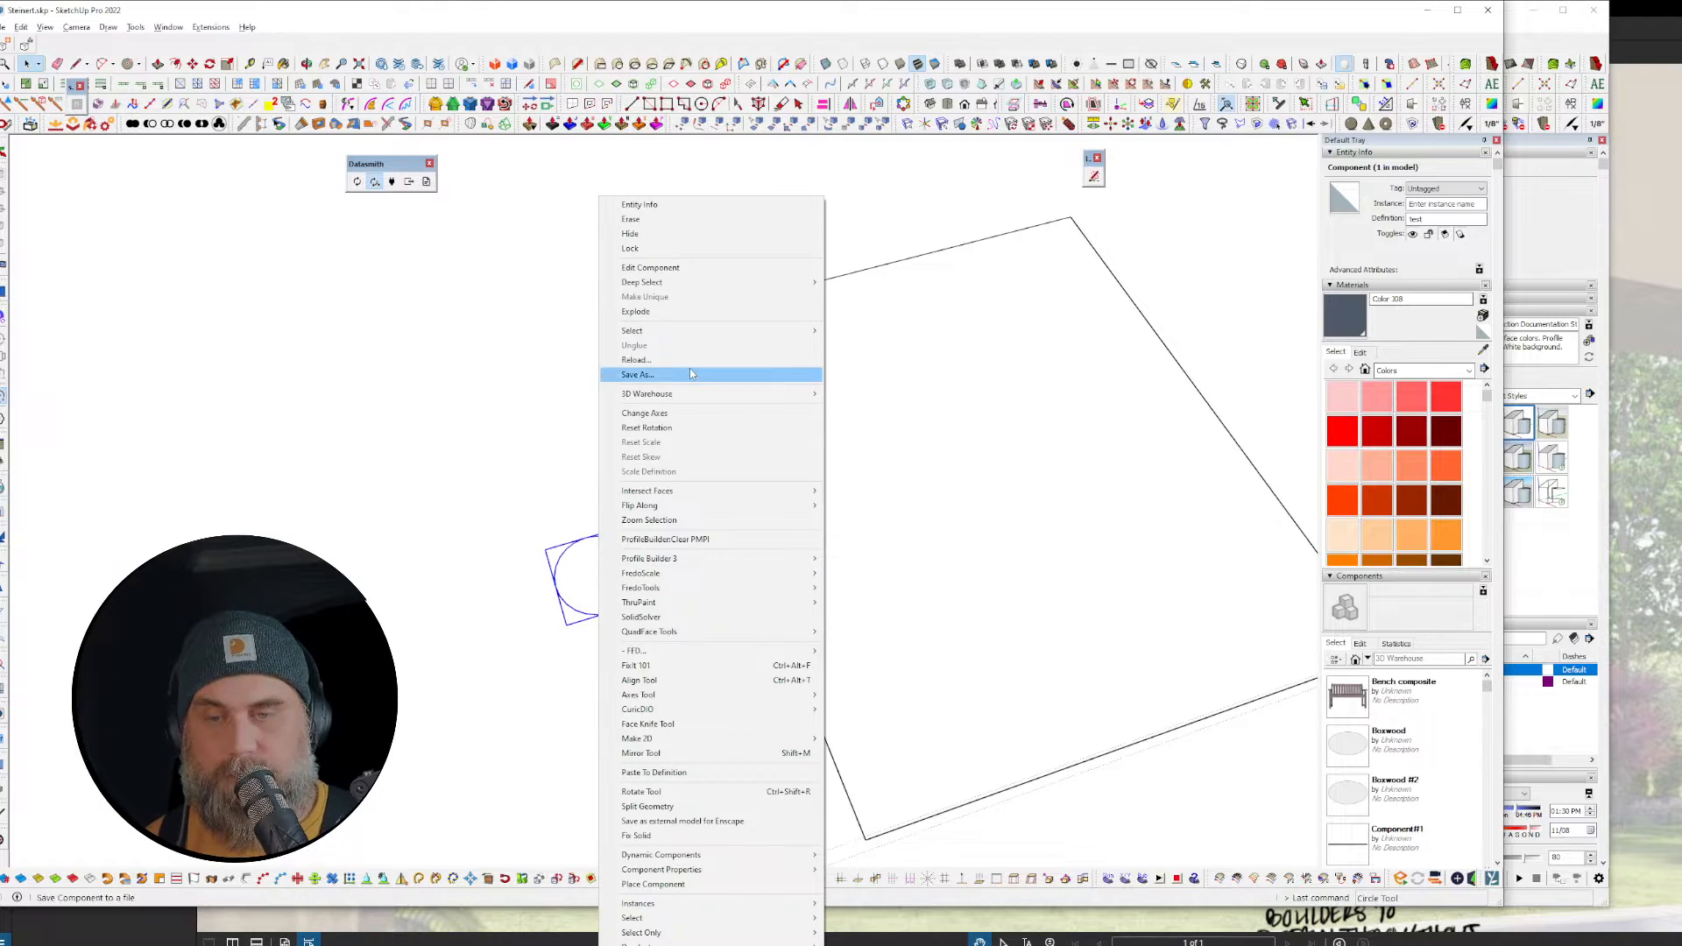
{"action": "left_click", "coordinate": [648, 412]}
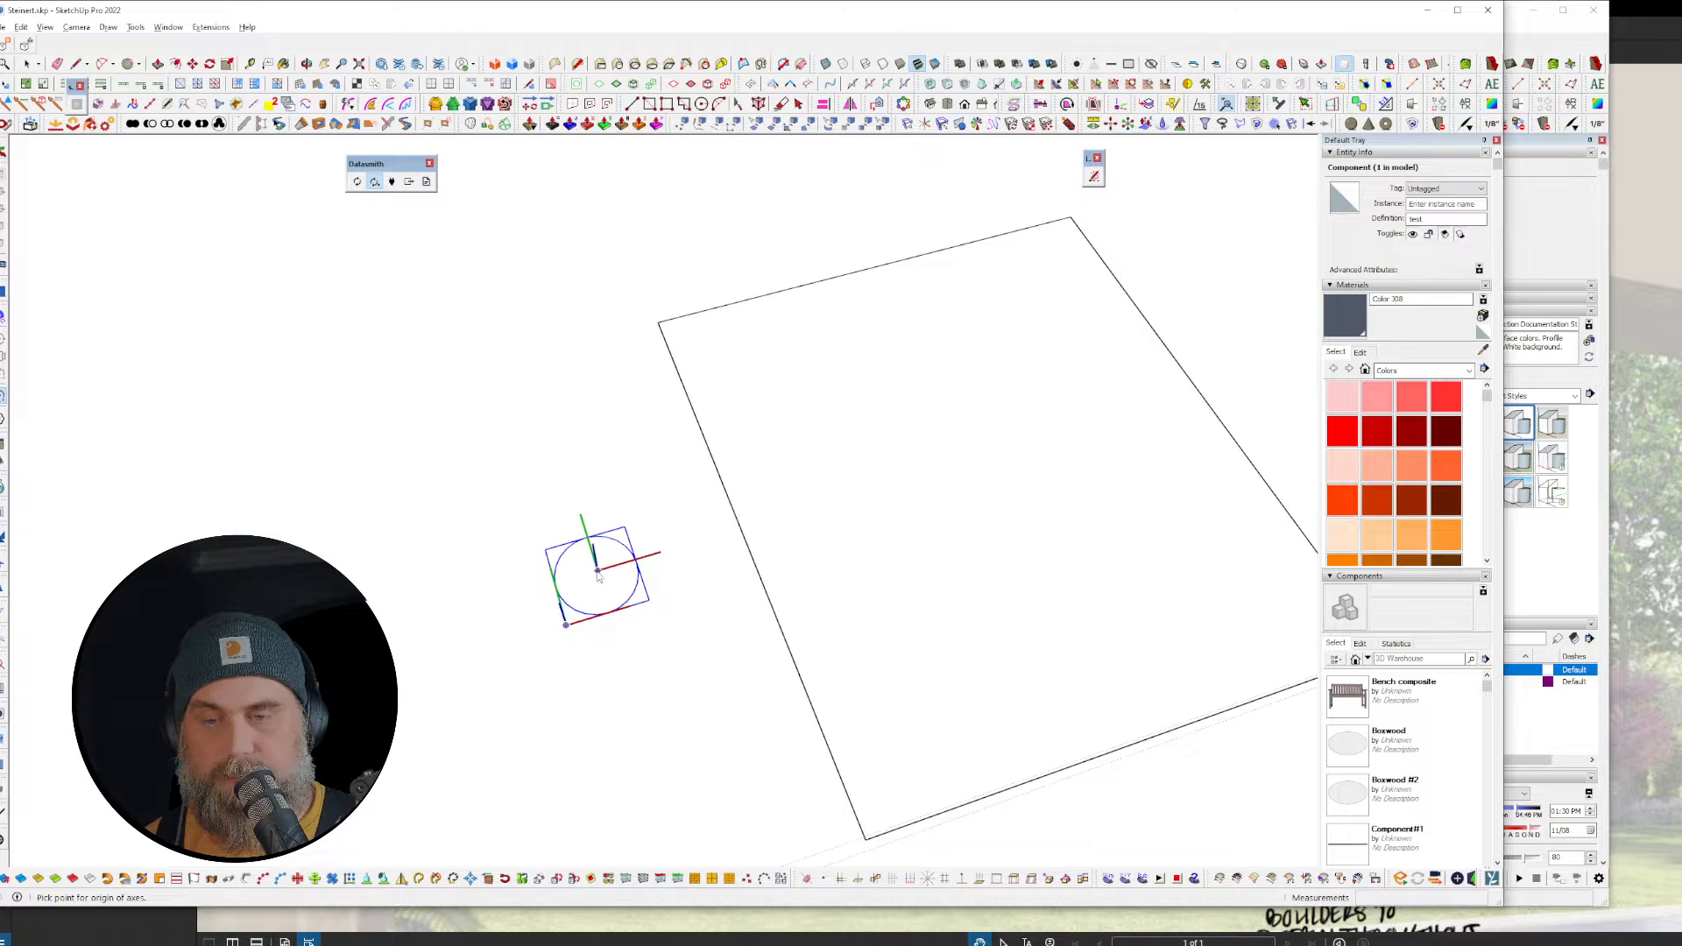
{"action": "left_click", "coordinate": [596, 574]}
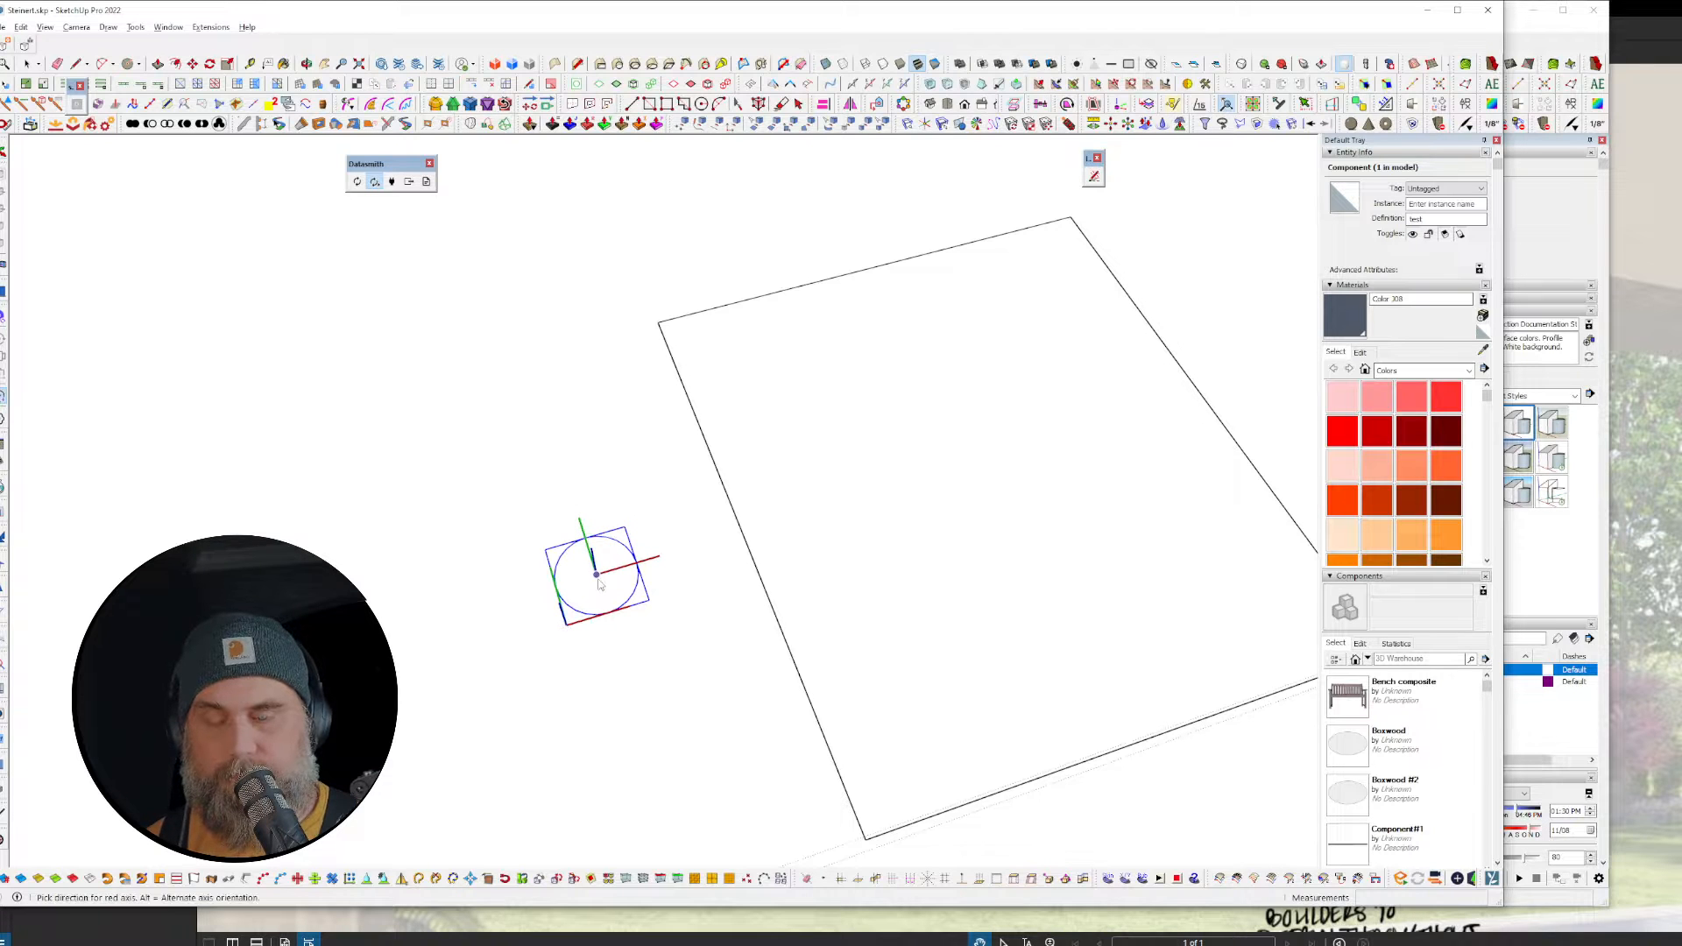
{"action": "key", "text": "space"}
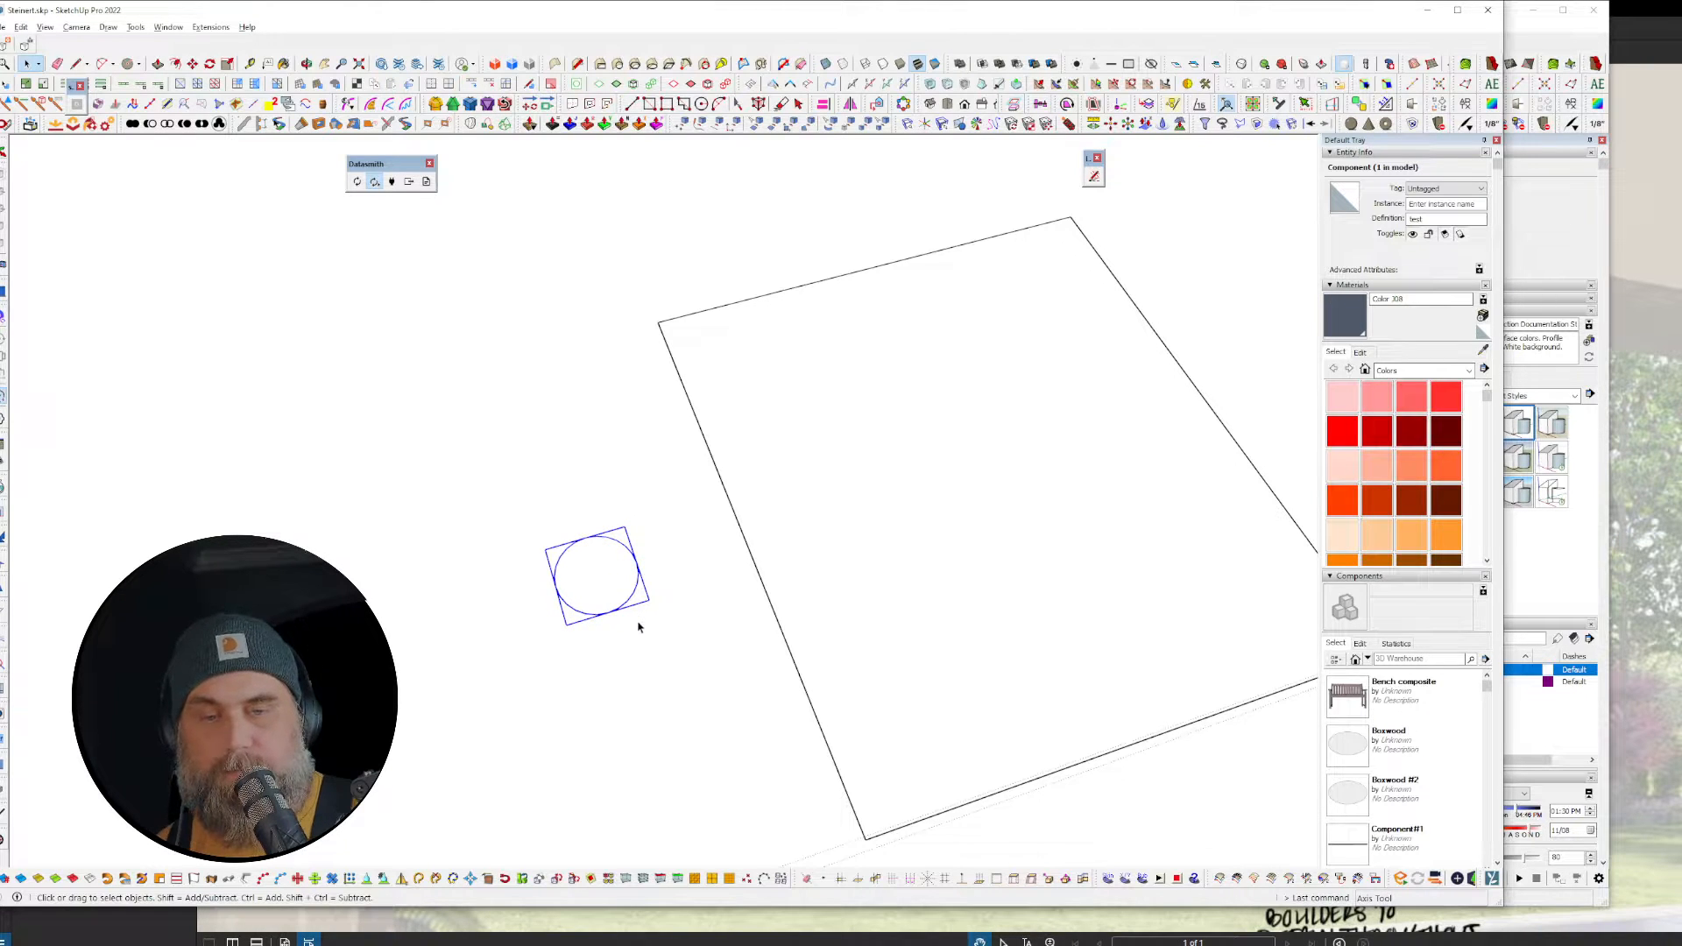
{"action": "left_click", "coordinate": [910, 547]}
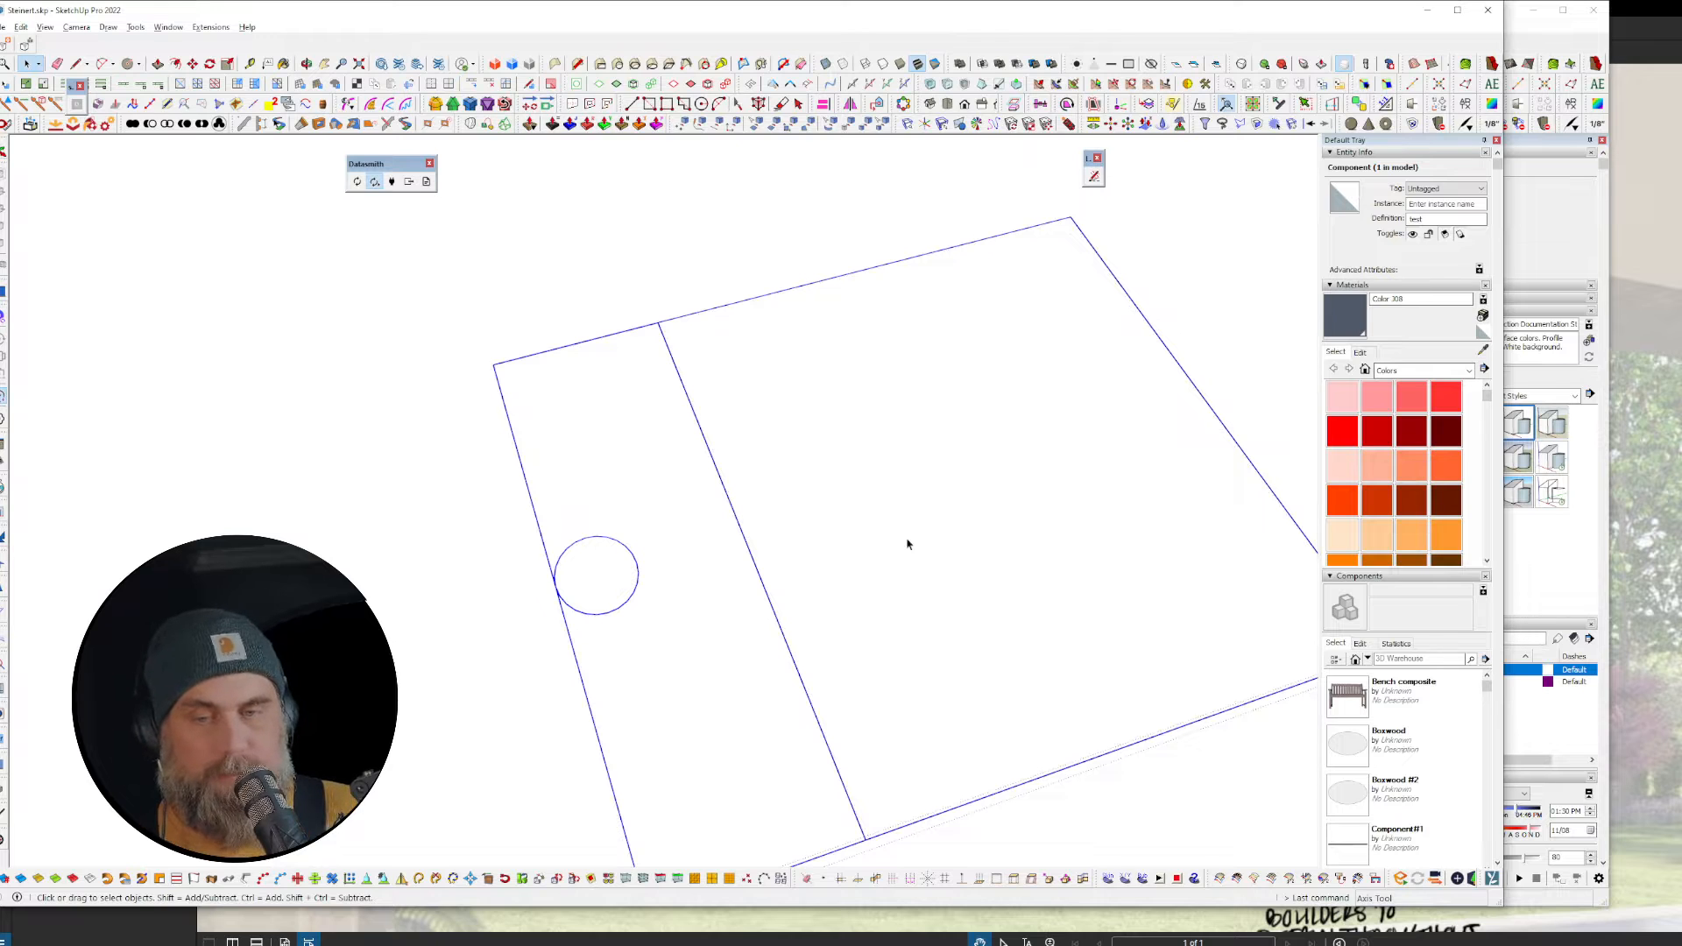
Step: Select the rectangle's face and run Component Array with the test component
{"action": "double_click", "coordinate": [907, 544]}
{"action": "left_click", "coordinate": [818, 555]}
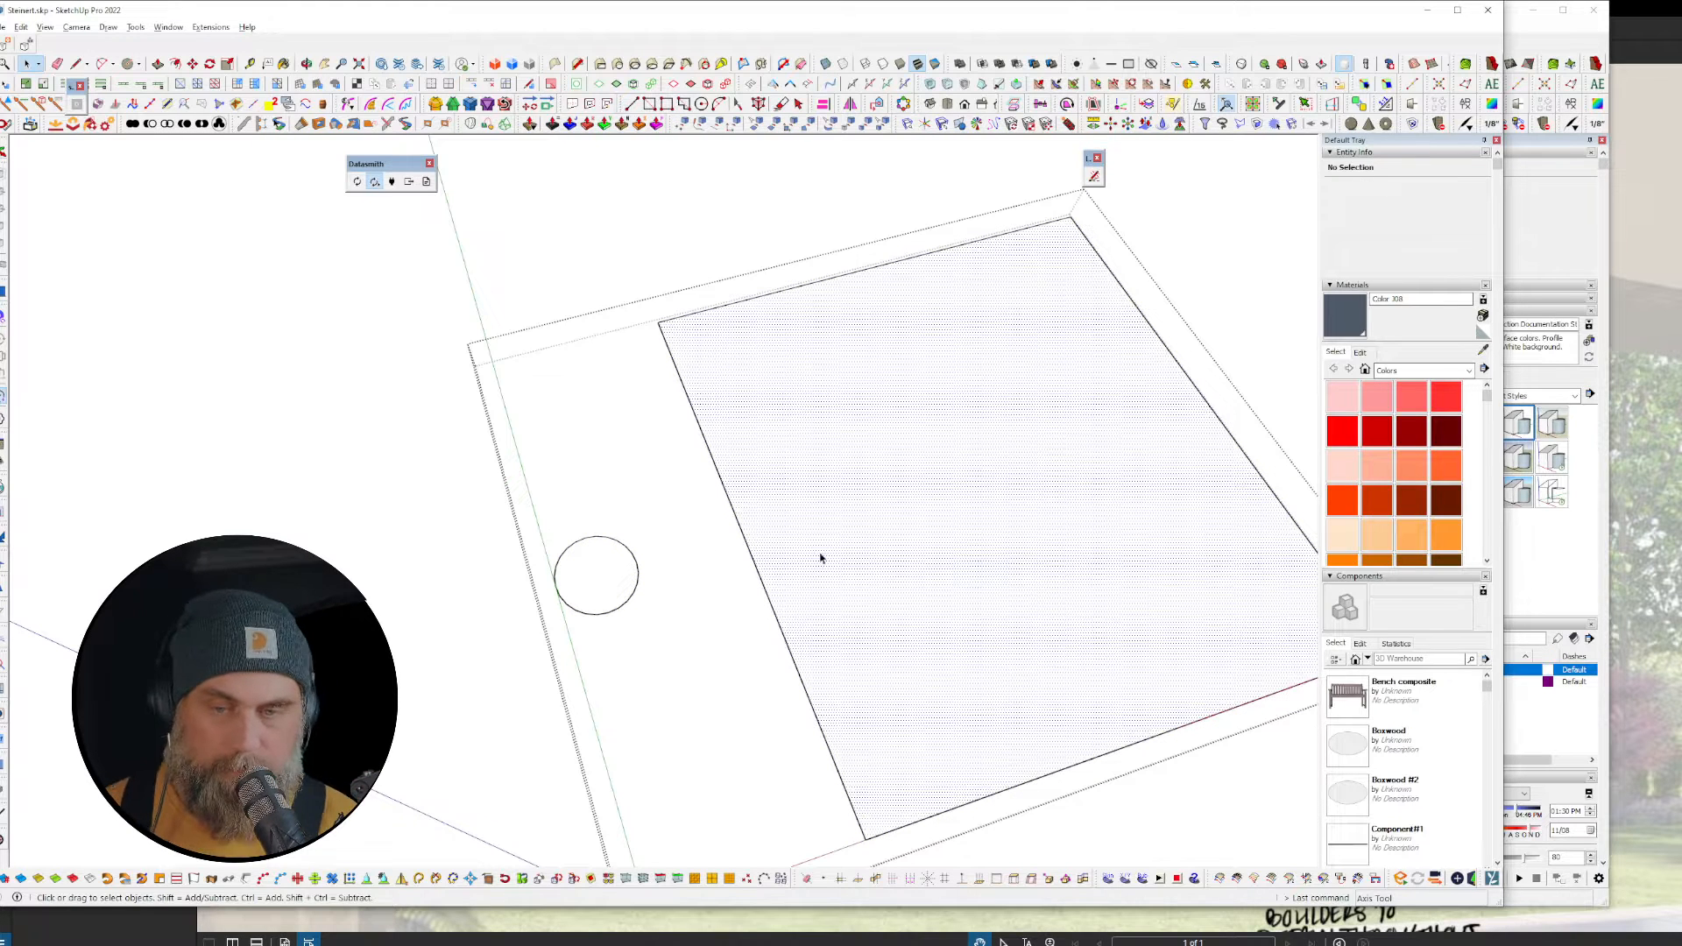
{"action": "left_click", "coordinate": [210, 27]}
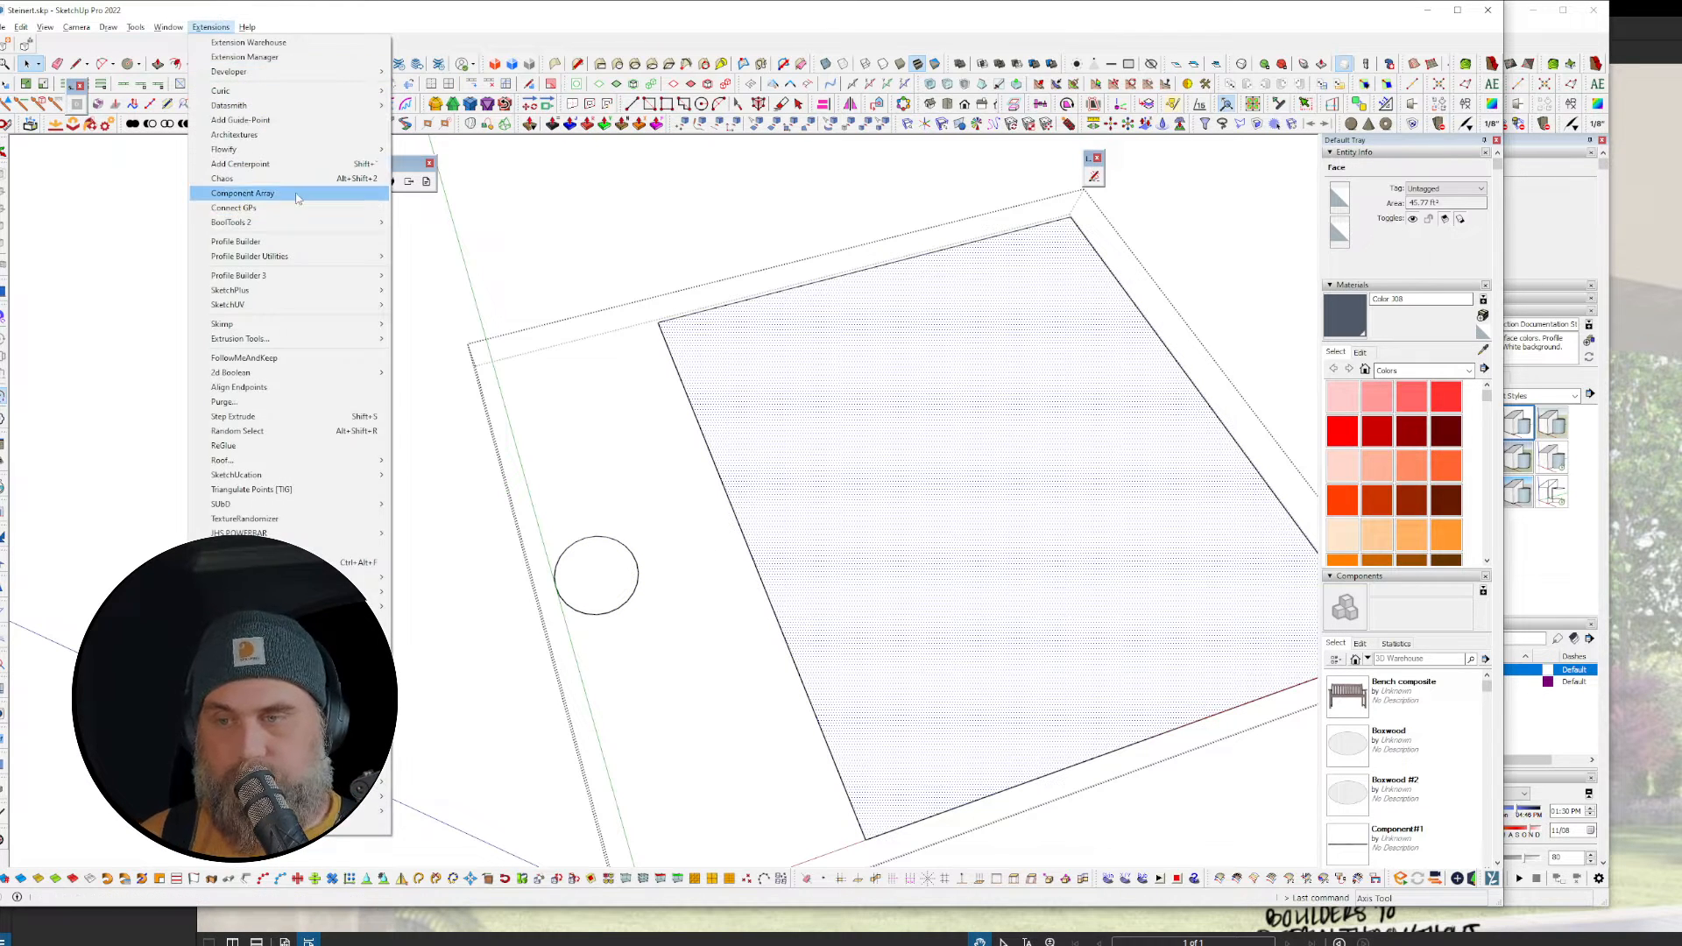
{"action": "left_click", "coordinate": [296, 194]}
{"action": "left_click", "coordinate": [776, 412]}
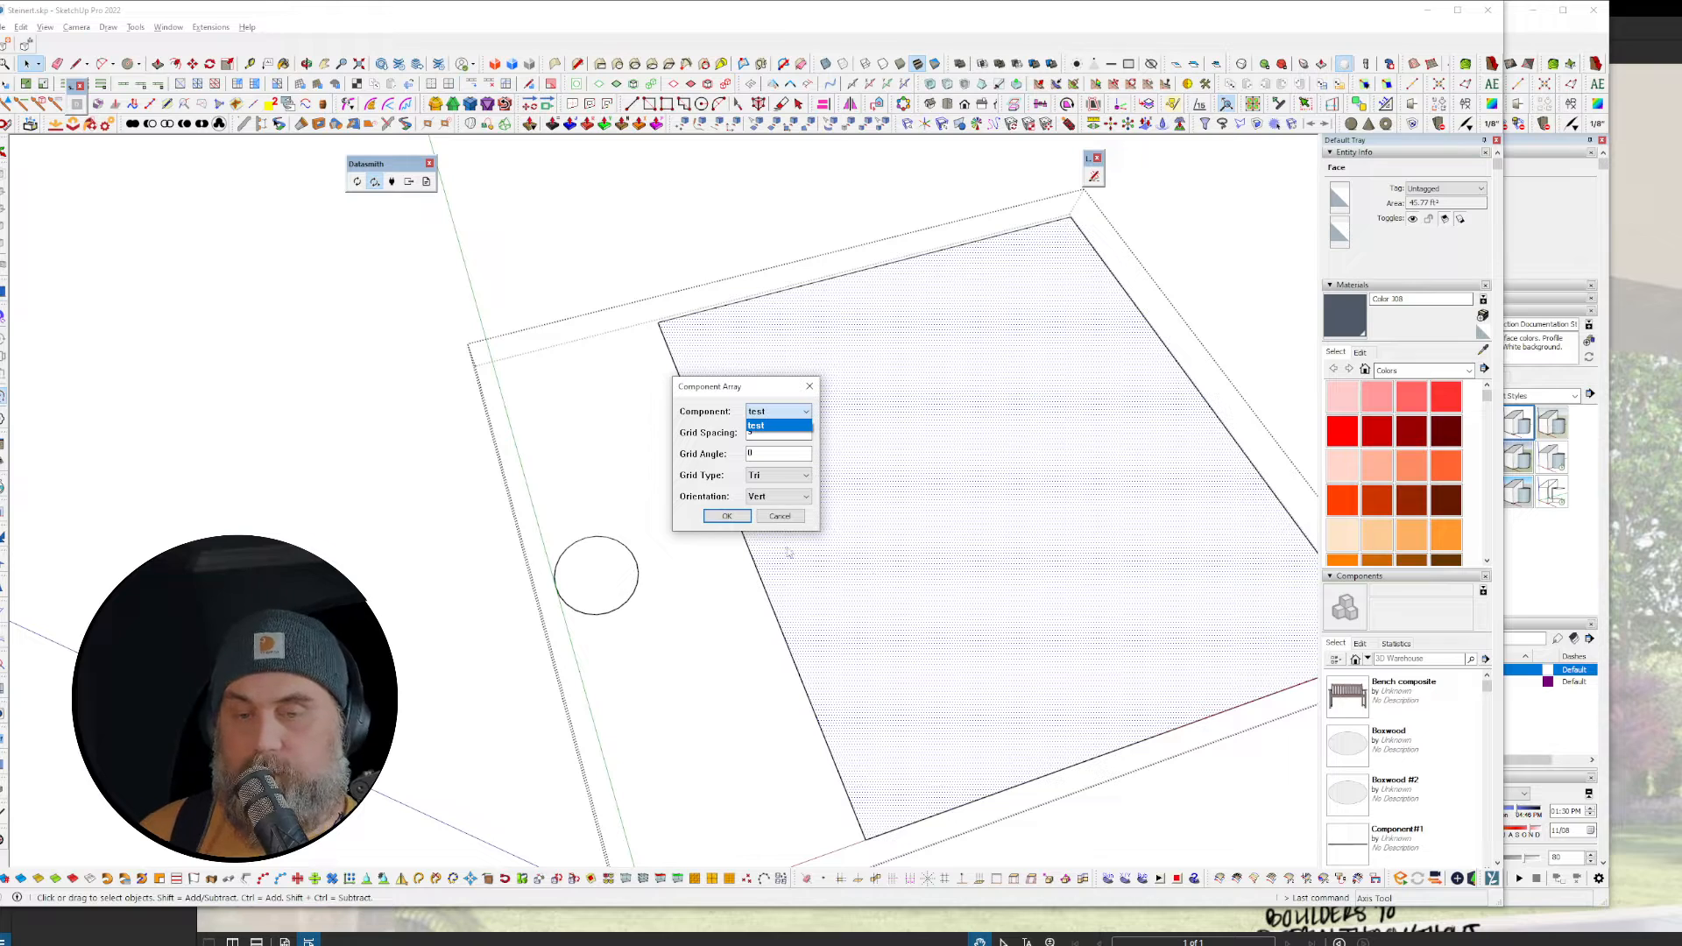
{"action": "left_click", "coordinate": [778, 426]}
{"action": "left_click", "coordinate": [734, 517]}
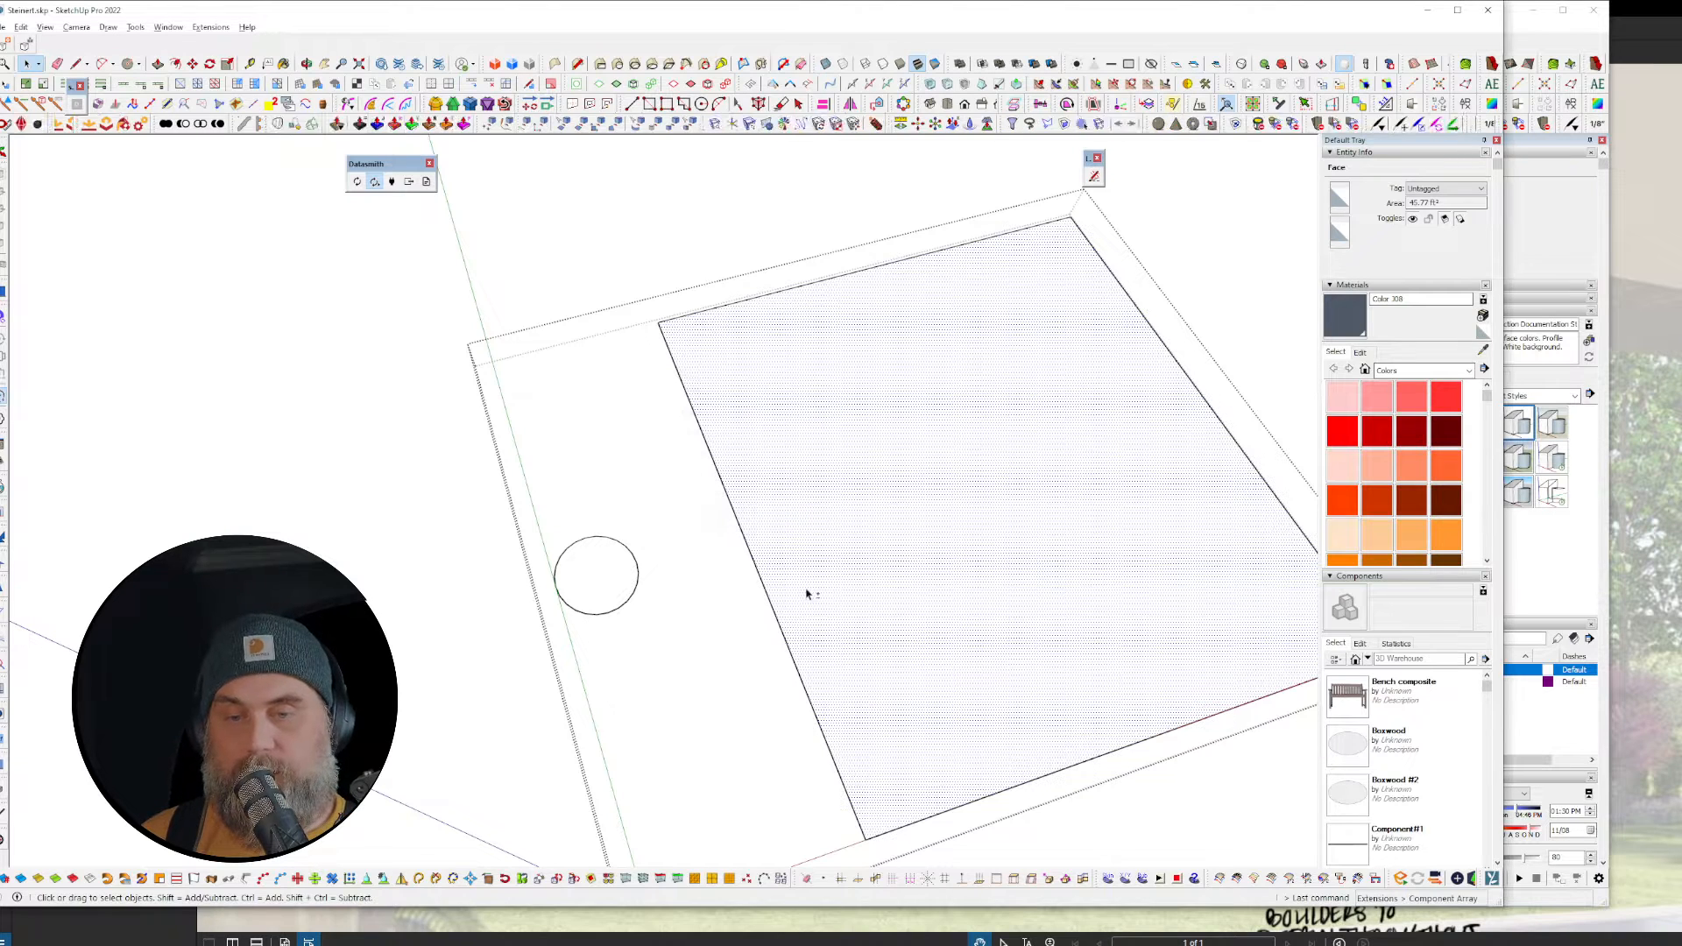
Step: Reopen Component Array on the large face, keep test, close it, then undo
{"action": "double_click", "coordinate": [835, 519]}
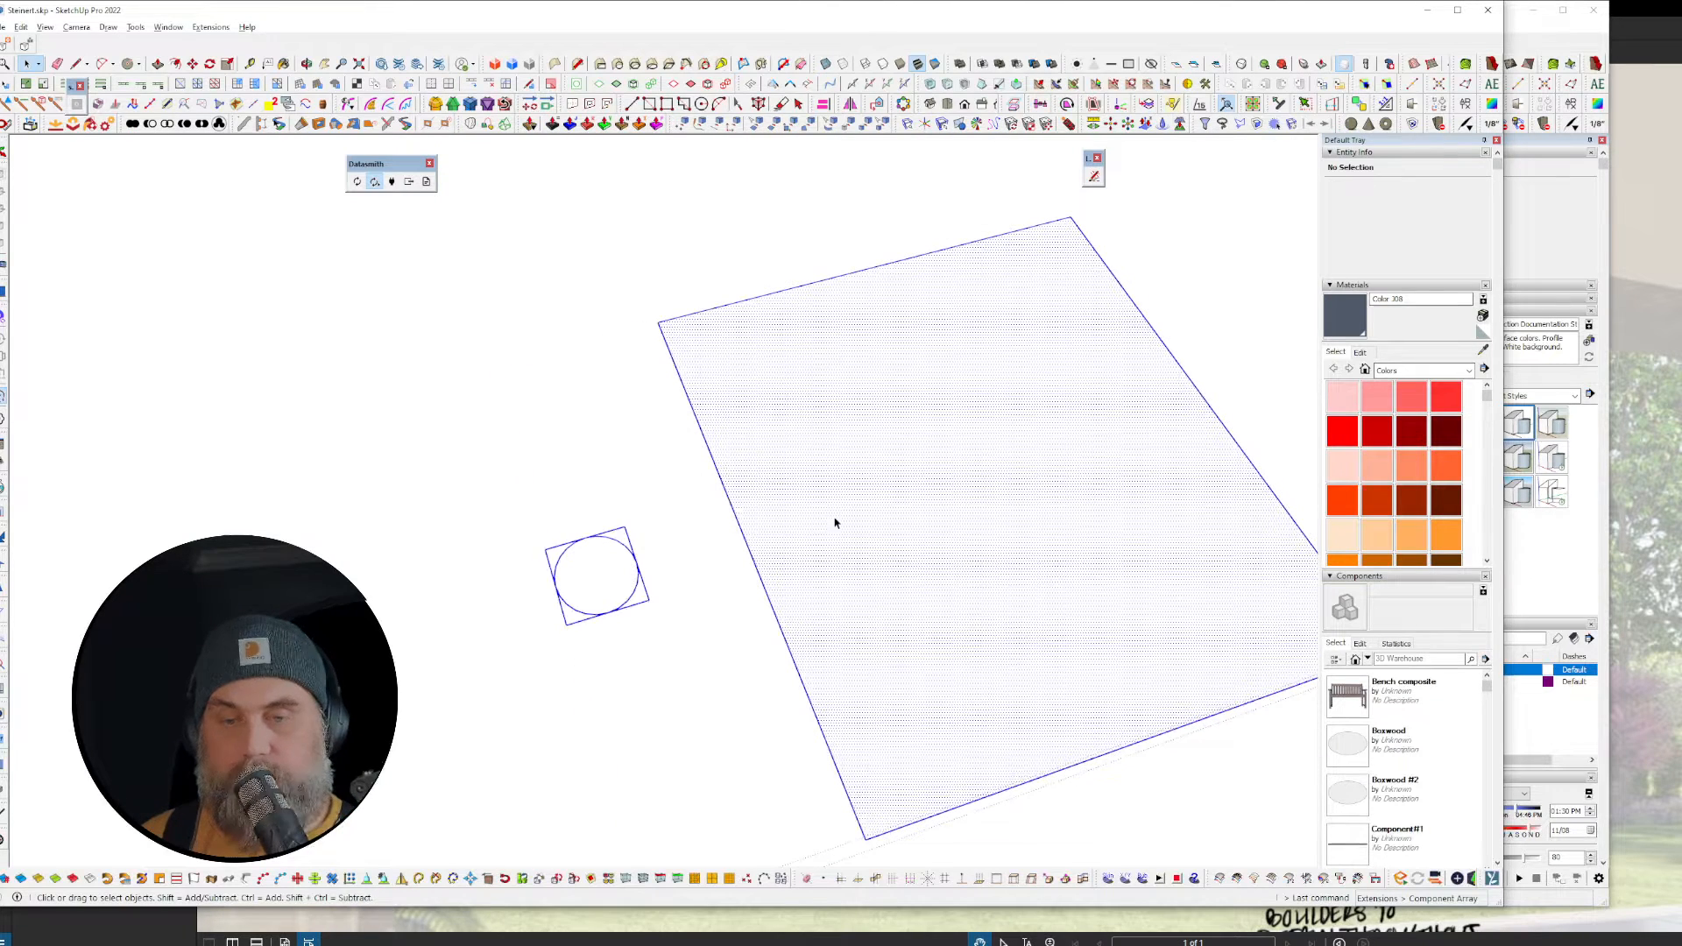
{"action": "left_click", "coordinate": [211, 28]}
{"action": "left_click", "coordinate": [249, 190]}
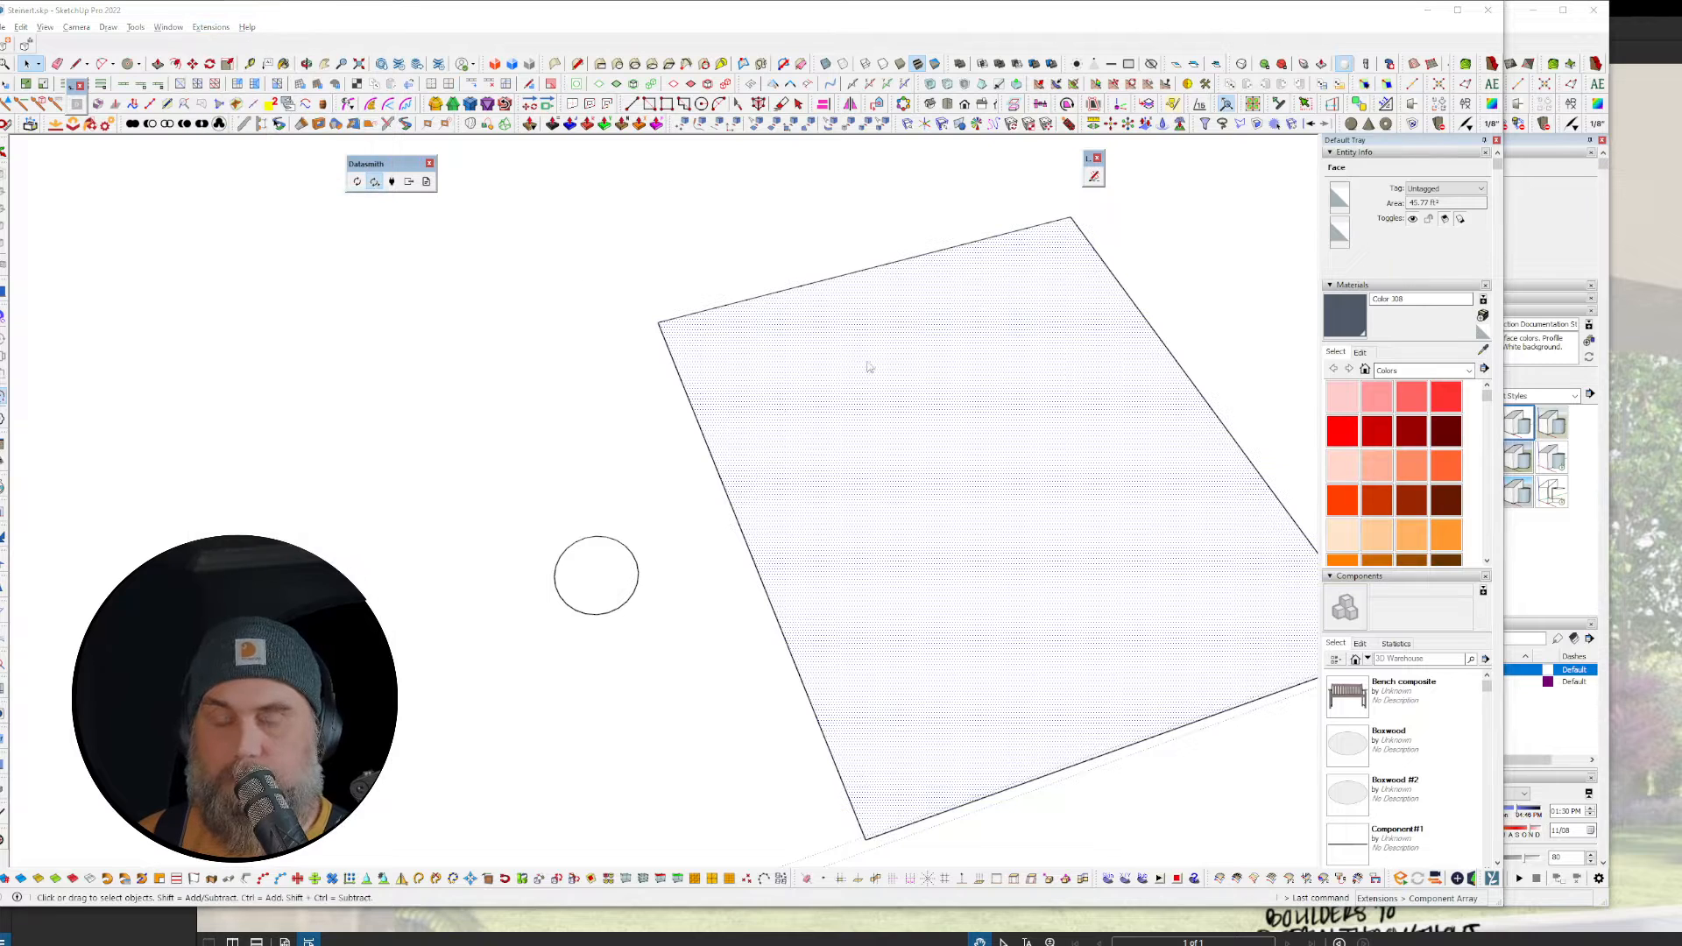
{"action": "left_click", "coordinate": [791, 411]}
{"action": "scroll", "coordinate": [796, 672], "scroll_direction": "down", "scroll_amount": 3}
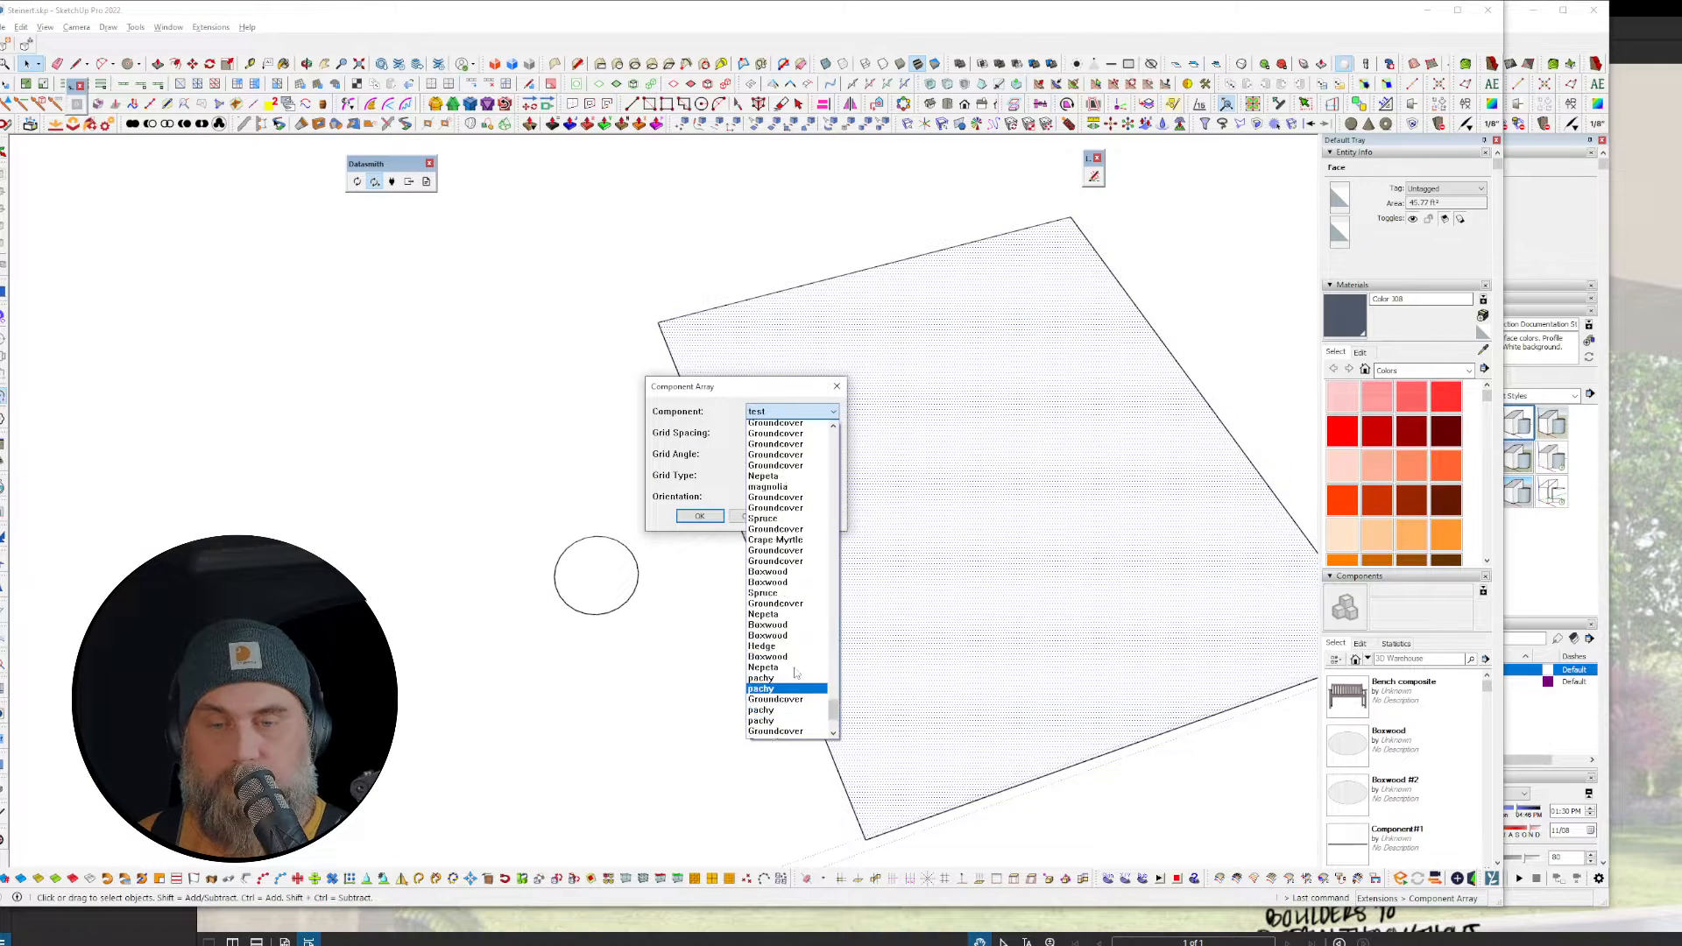
{"action": "scroll", "coordinate": [810, 614], "scroll_direction": "up", "scroll_amount": 15}
{"action": "left_click_drag", "start_coordinate": [834, 671], "coordinate": [852, 425]}
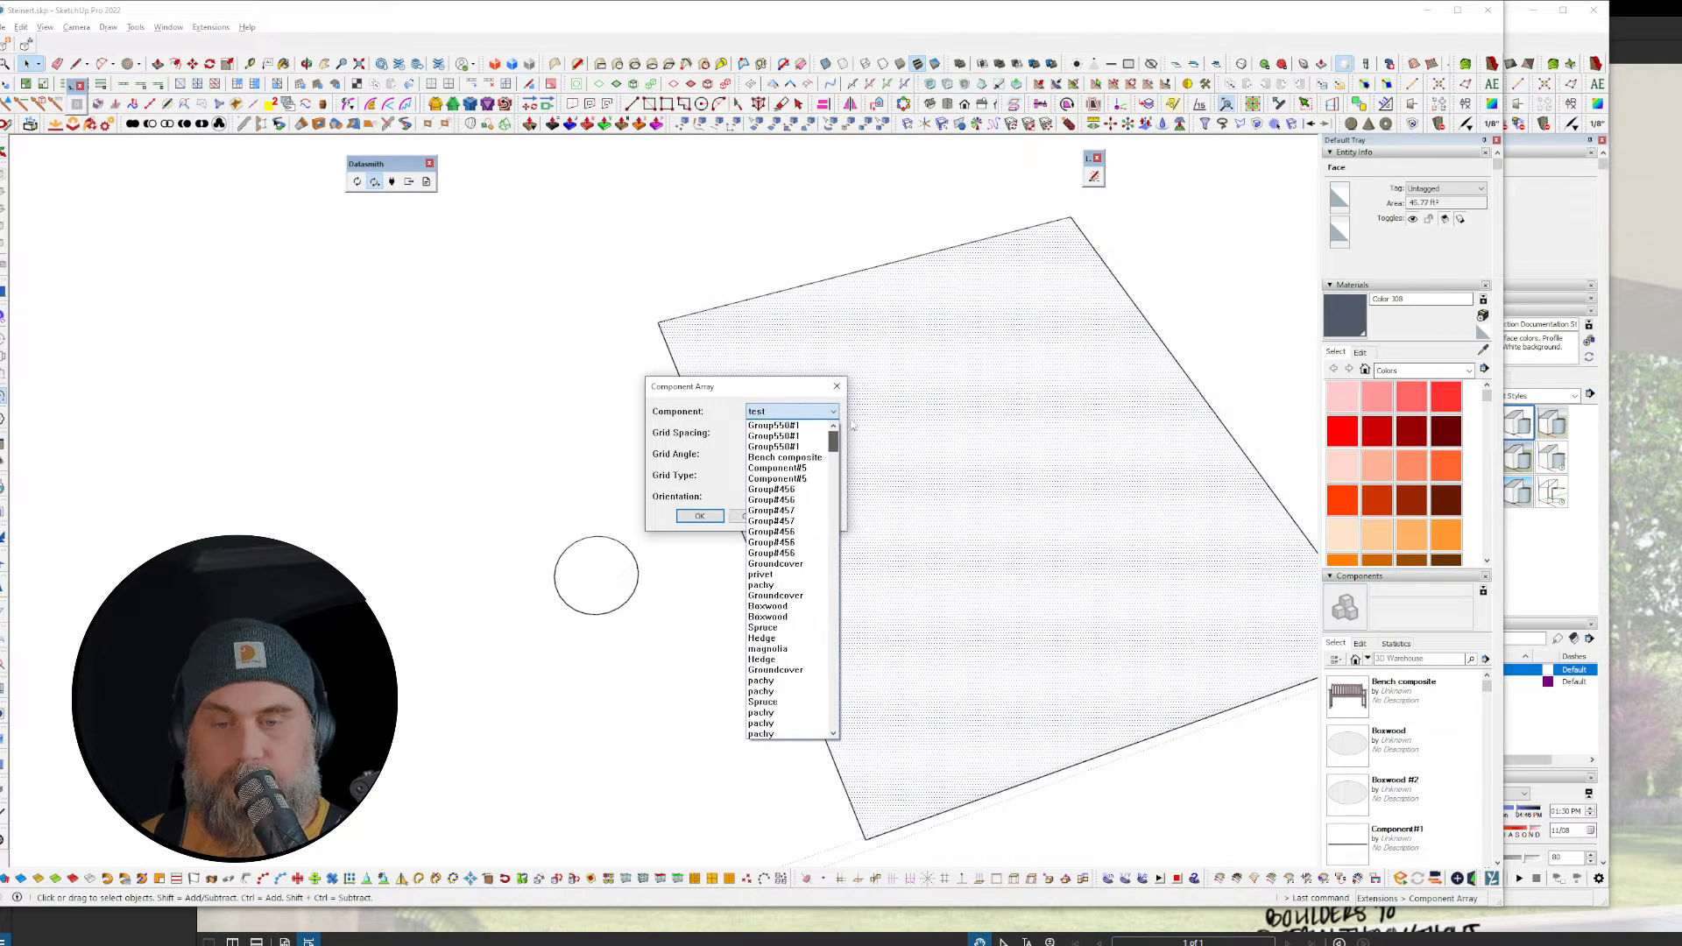
{"action": "left_click", "coordinate": [843, 390]}
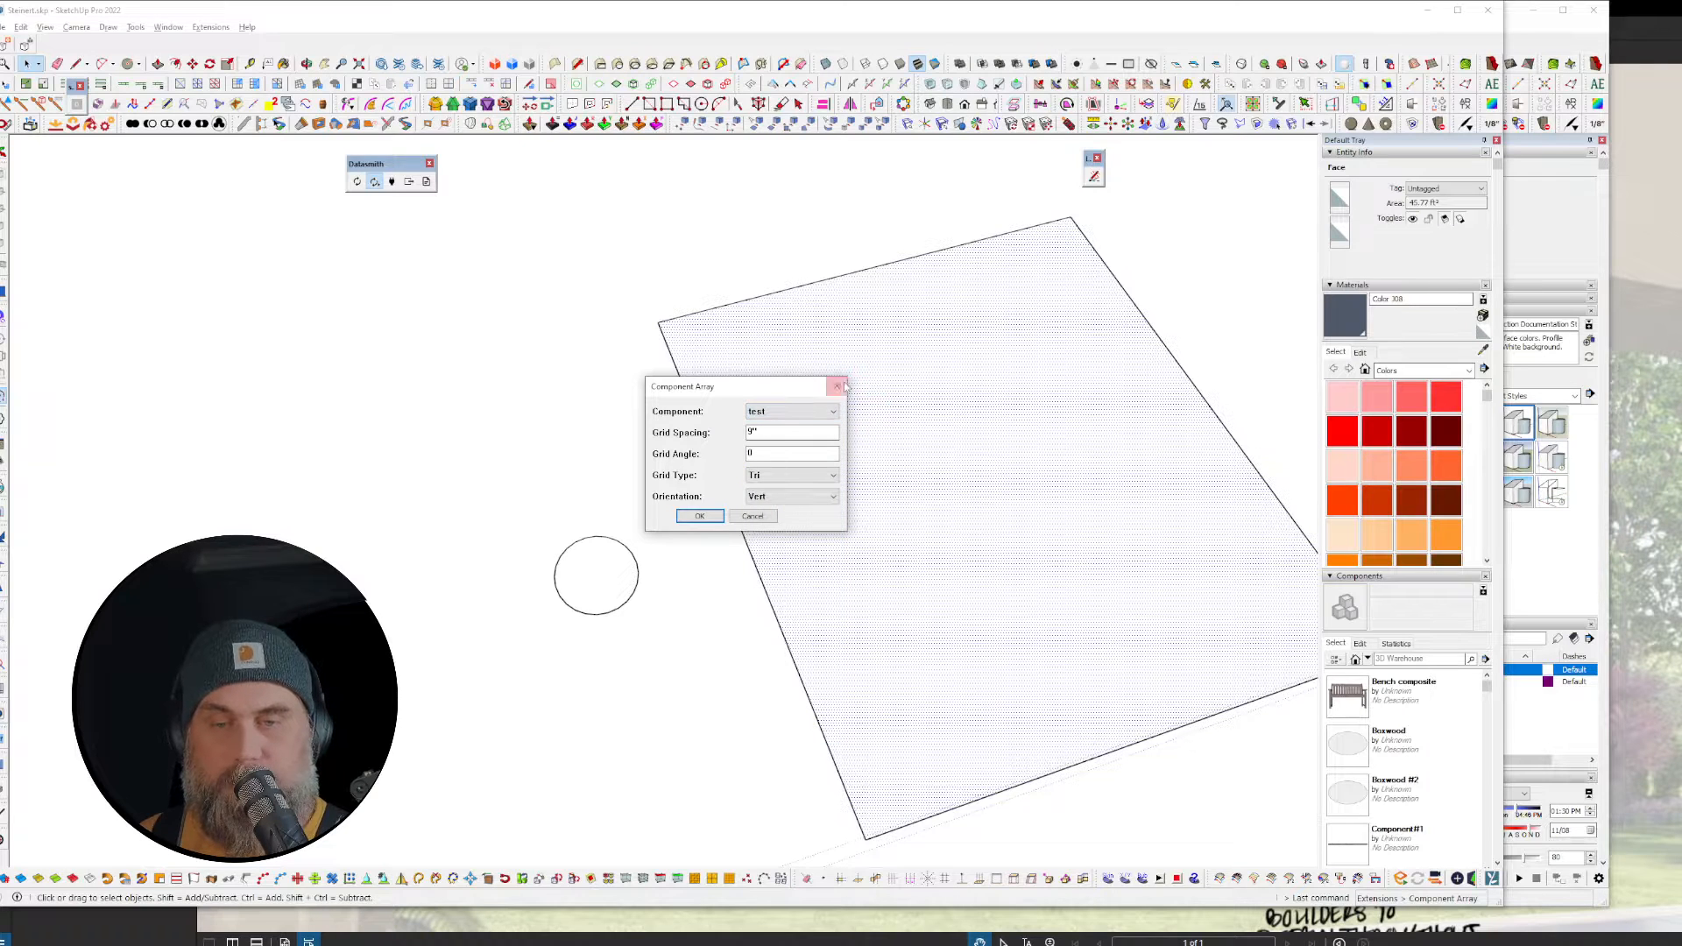
{"action": "left_click", "coordinate": [836, 386]}
{"action": "left_click", "coordinate": [594, 568]}
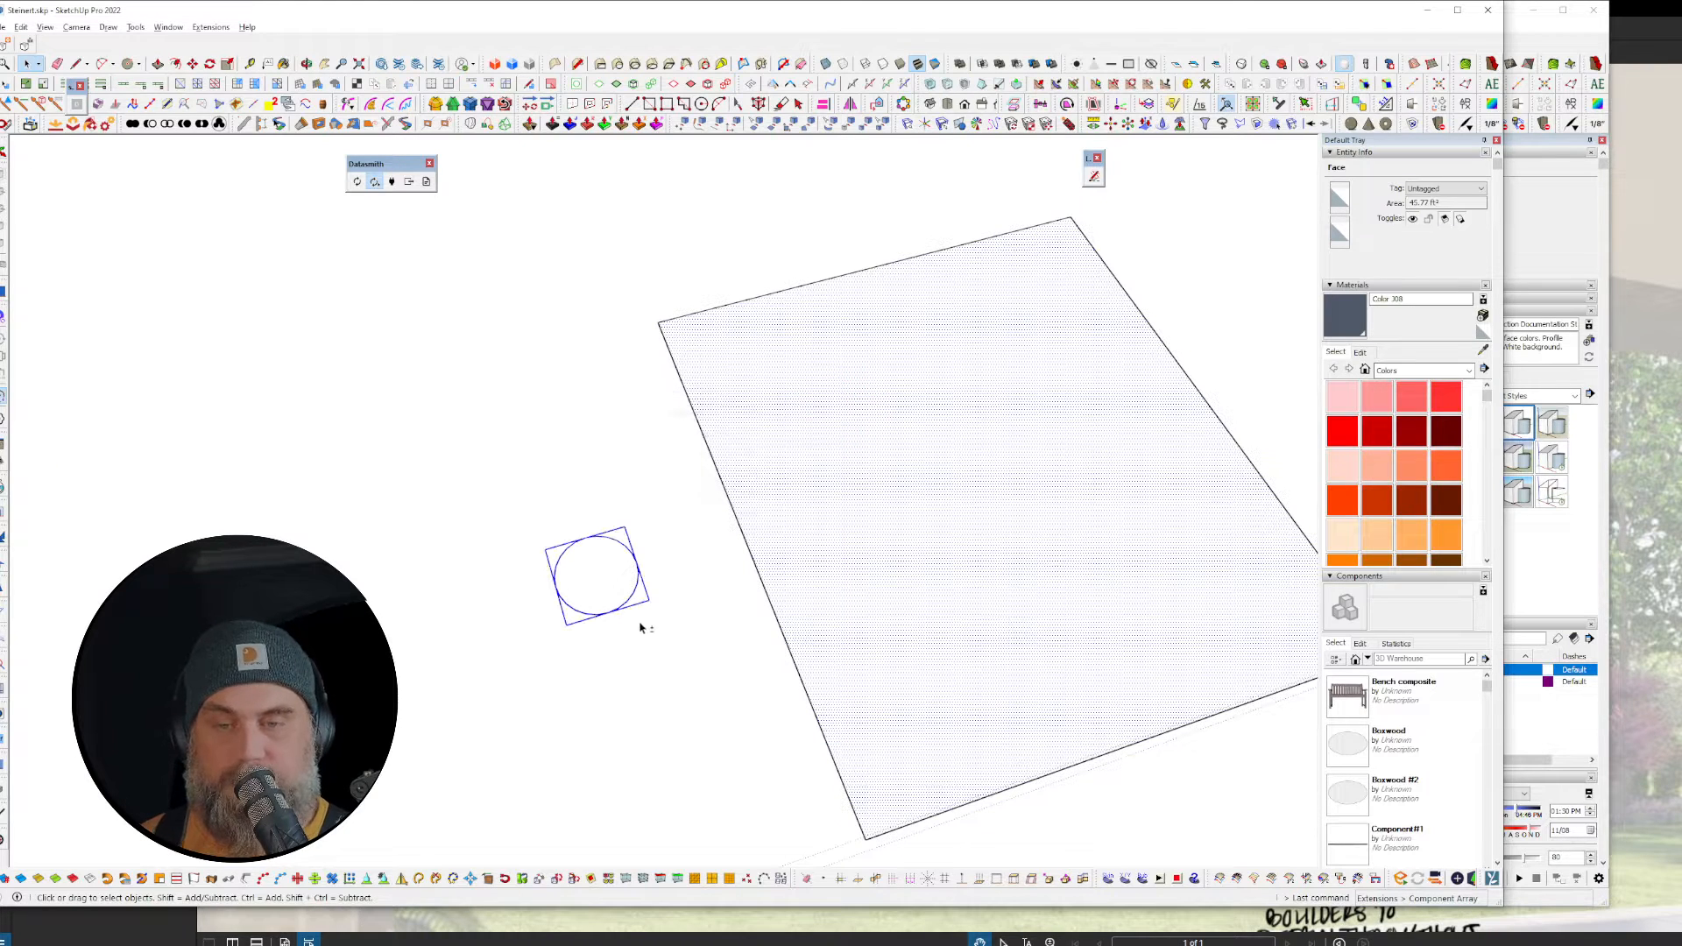
{"action": "key", "text": "ctrl+z"}
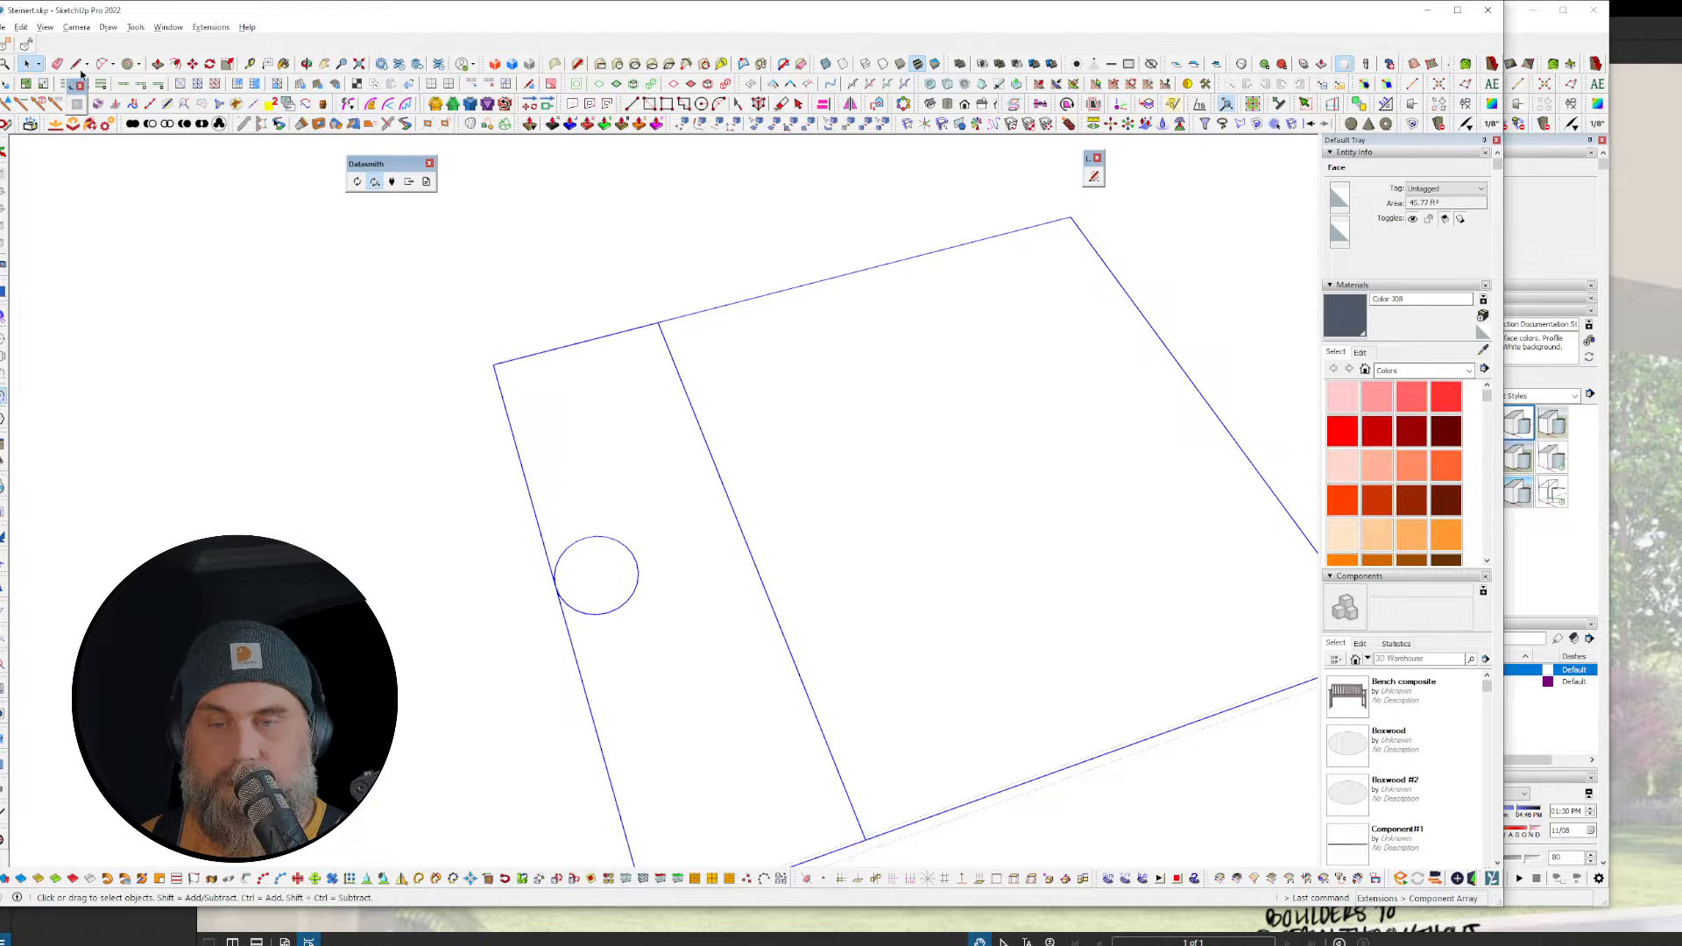
Step: Undo once more, cancel Component Array, and measure the circle's width with Tape Measure
{"action": "key", "text": "ctrl+z"}
{"action": "left_click", "coordinate": [212, 27]}
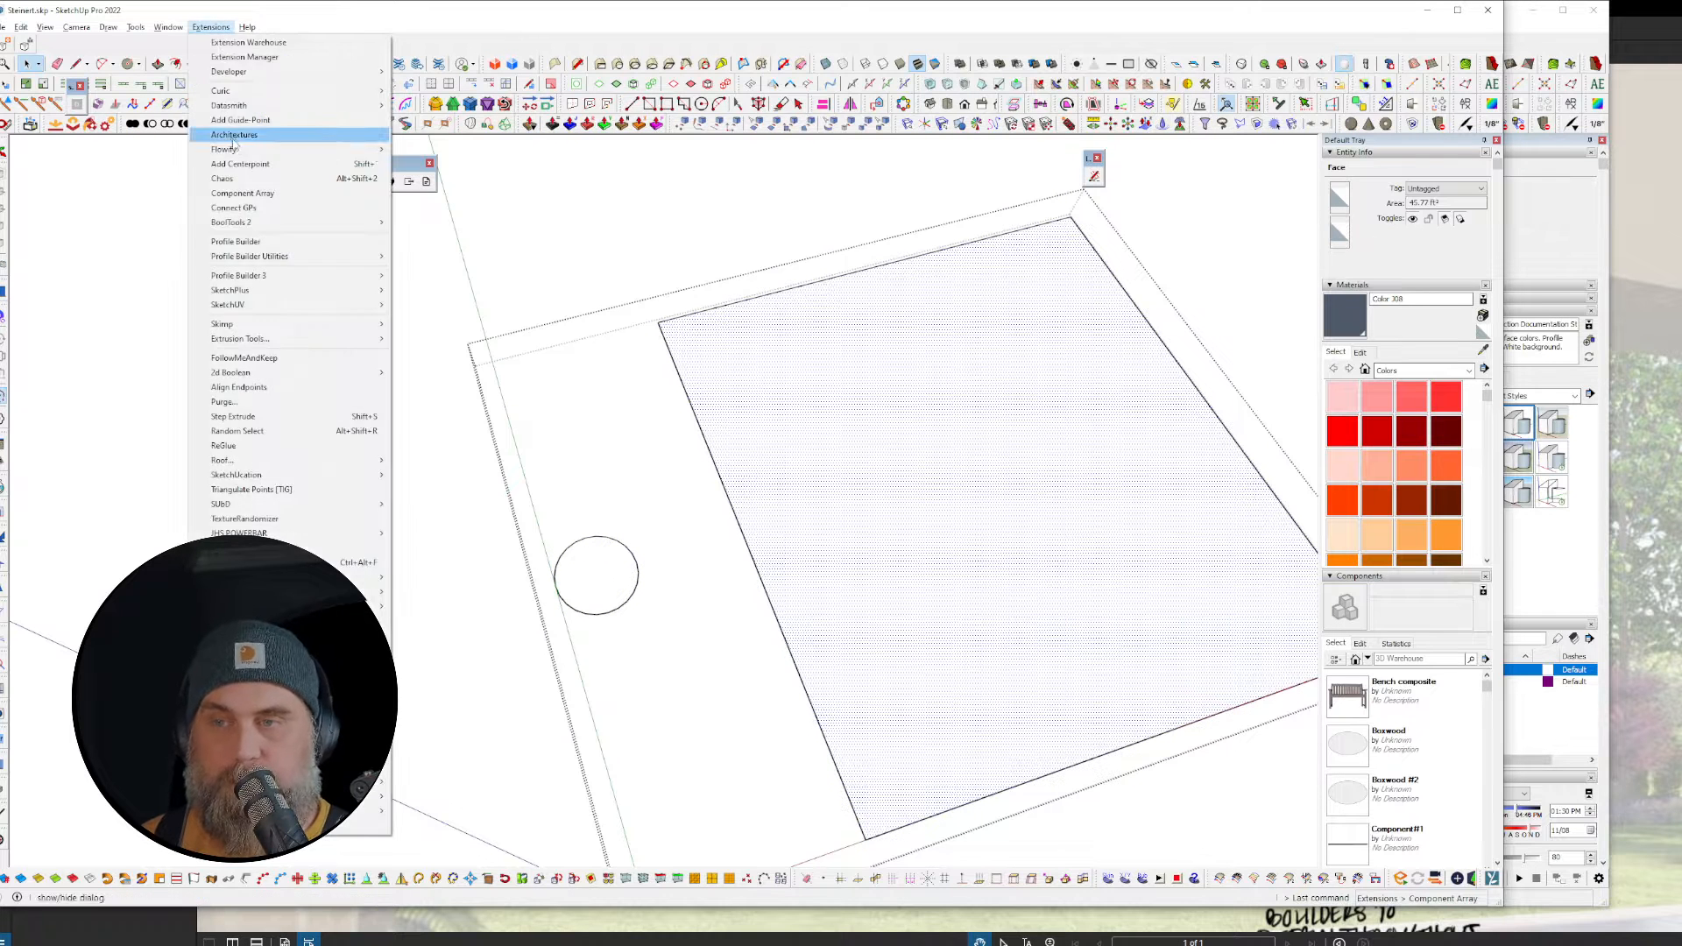
{"action": "left_click", "coordinate": [243, 193]}
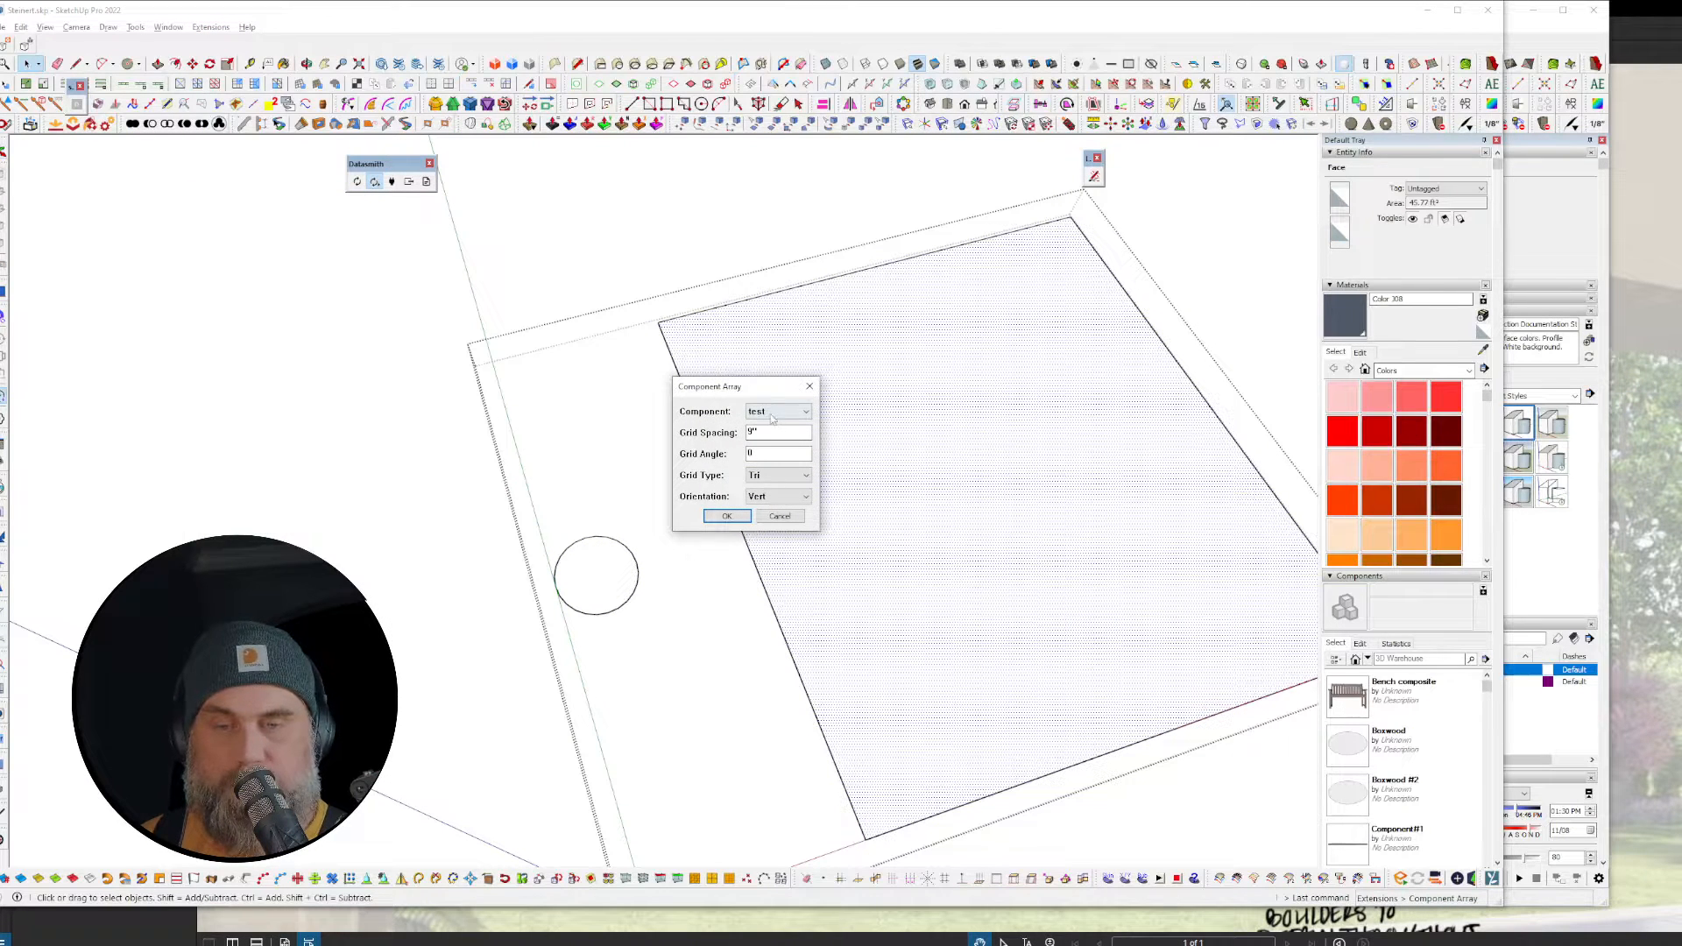
{"action": "left_click", "coordinate": [779, 516]}
{"action": "scroll", "coordinate": [587, 583], "scroll_direction": "up", "scroll_amount": 4}
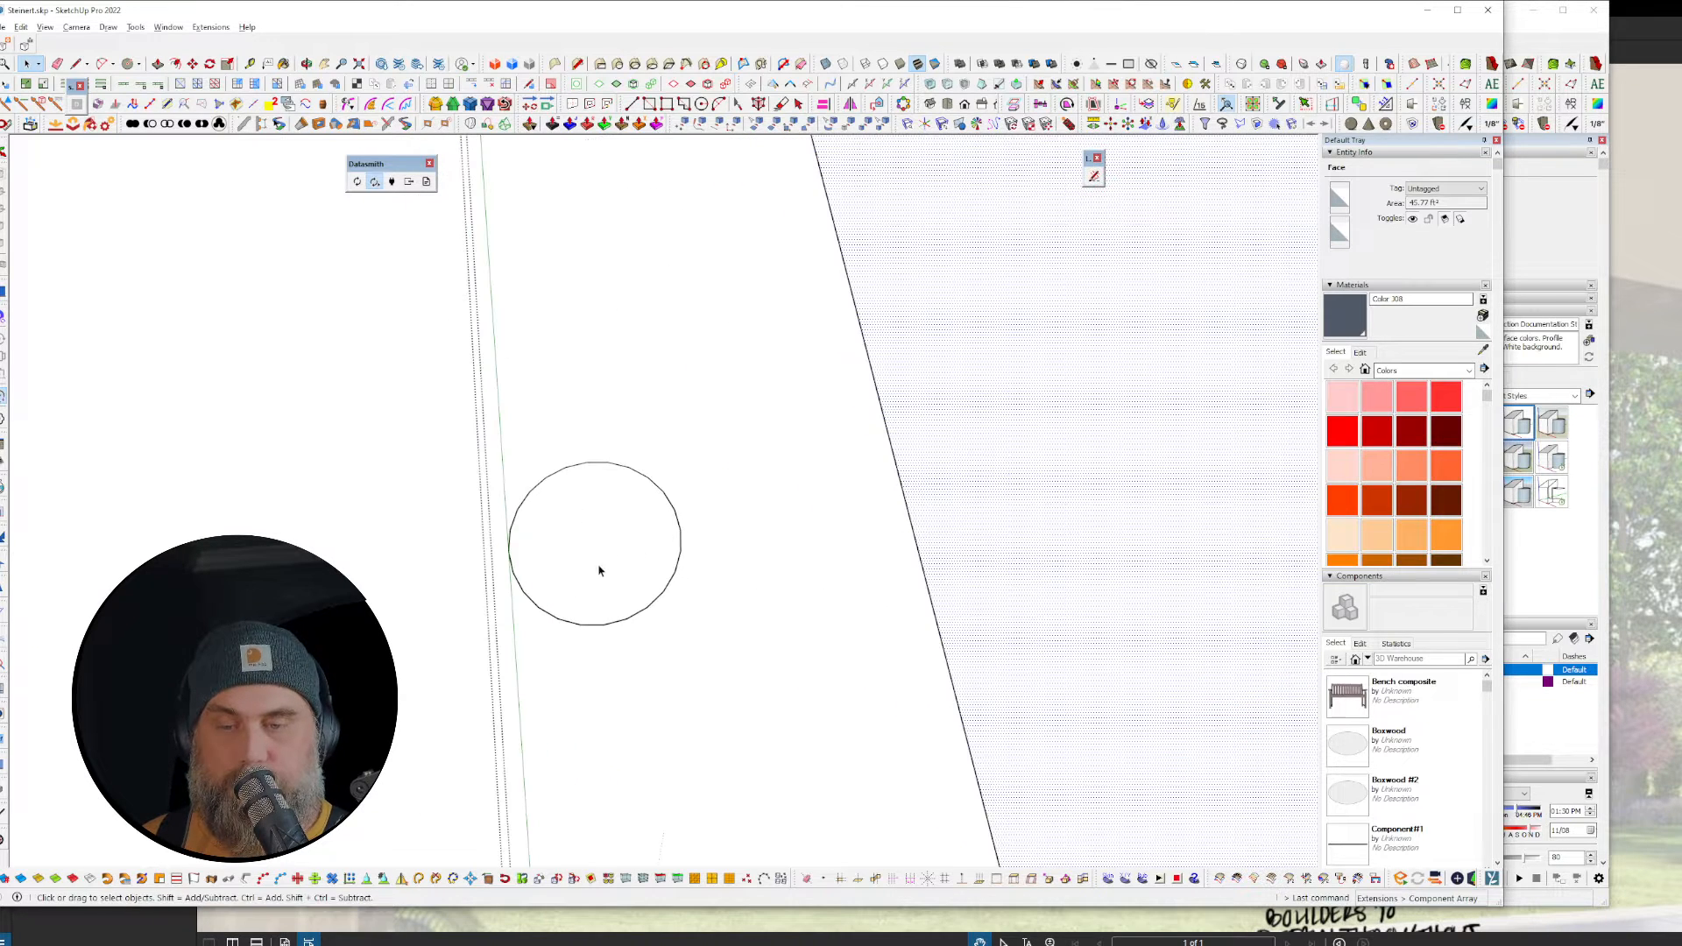
{"action": "left_click", "coordinate": [627, 465]}
{"action": "scroll", "coordinate": [629, 396], "scroll_direction": "down", "scroll_amount": 3}
{"action": "scroll", "coordinate": [613, 499], "scroll_direction": "up", "scroll_amount": 2}
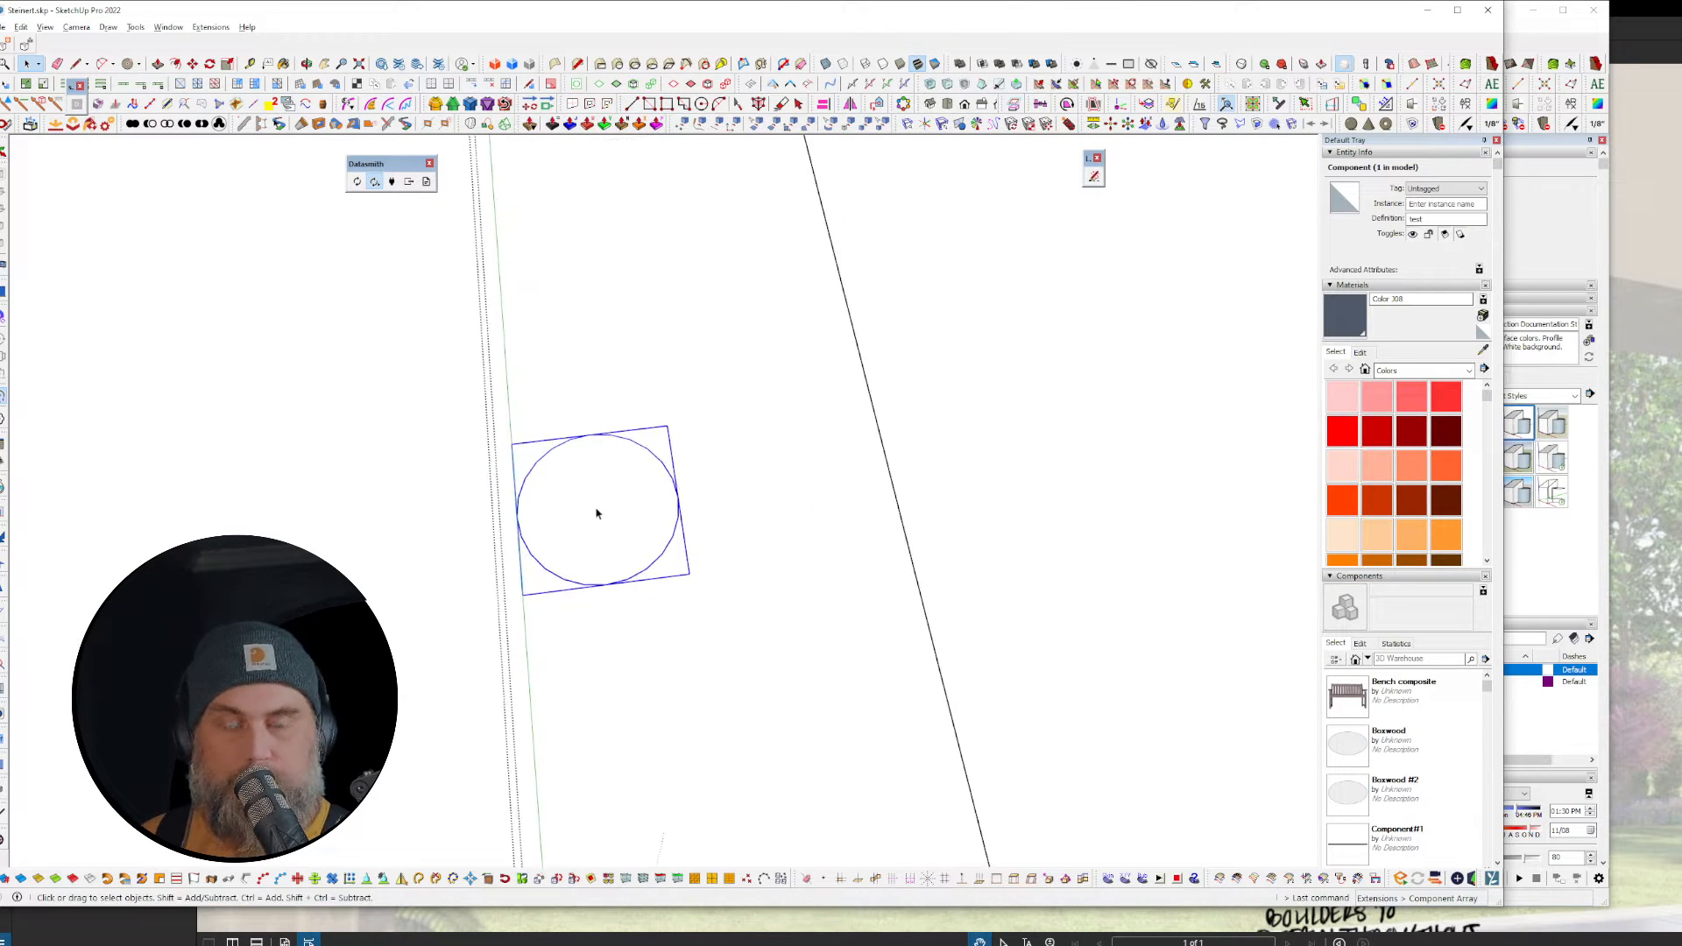
{"action": "key", "text": "t"}
{"action": "left_click", "coordinate": [517, 517]}
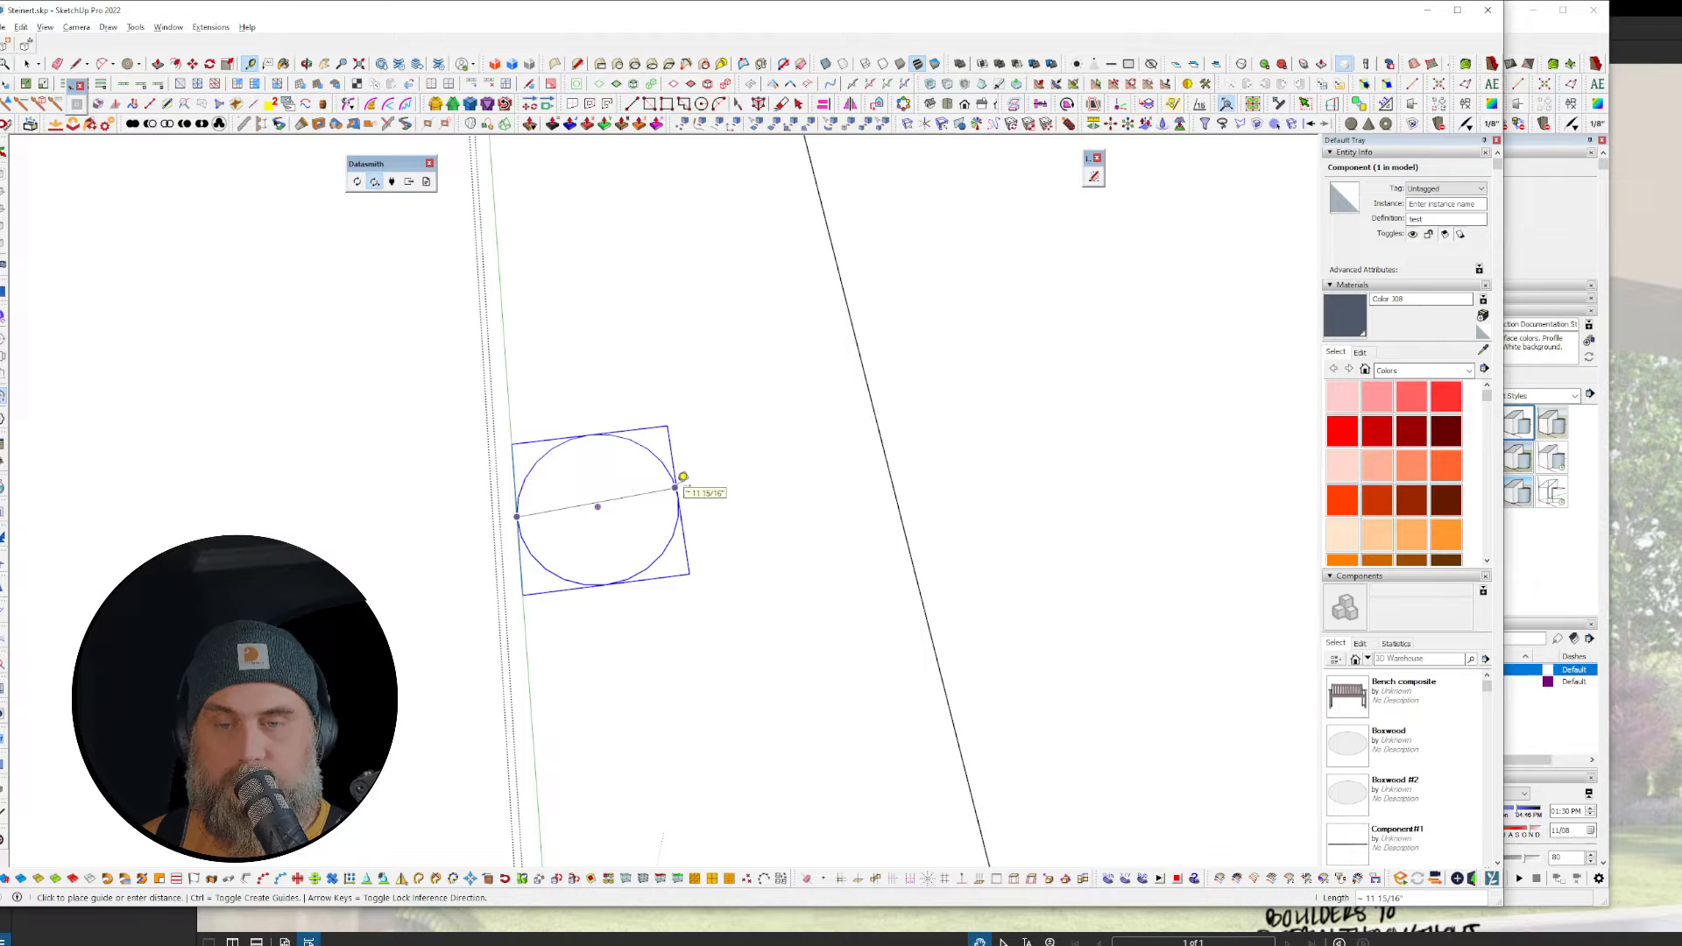
{"action": "key", "text": "space"}
{"action": "scroll", "coordinate": [633, 489], "scroll_direction": "down", "scroll_amount": 4}
{"action": "middle_click_drag", "start_coordinate": [622, 531], "coordinate": [781, 421]}
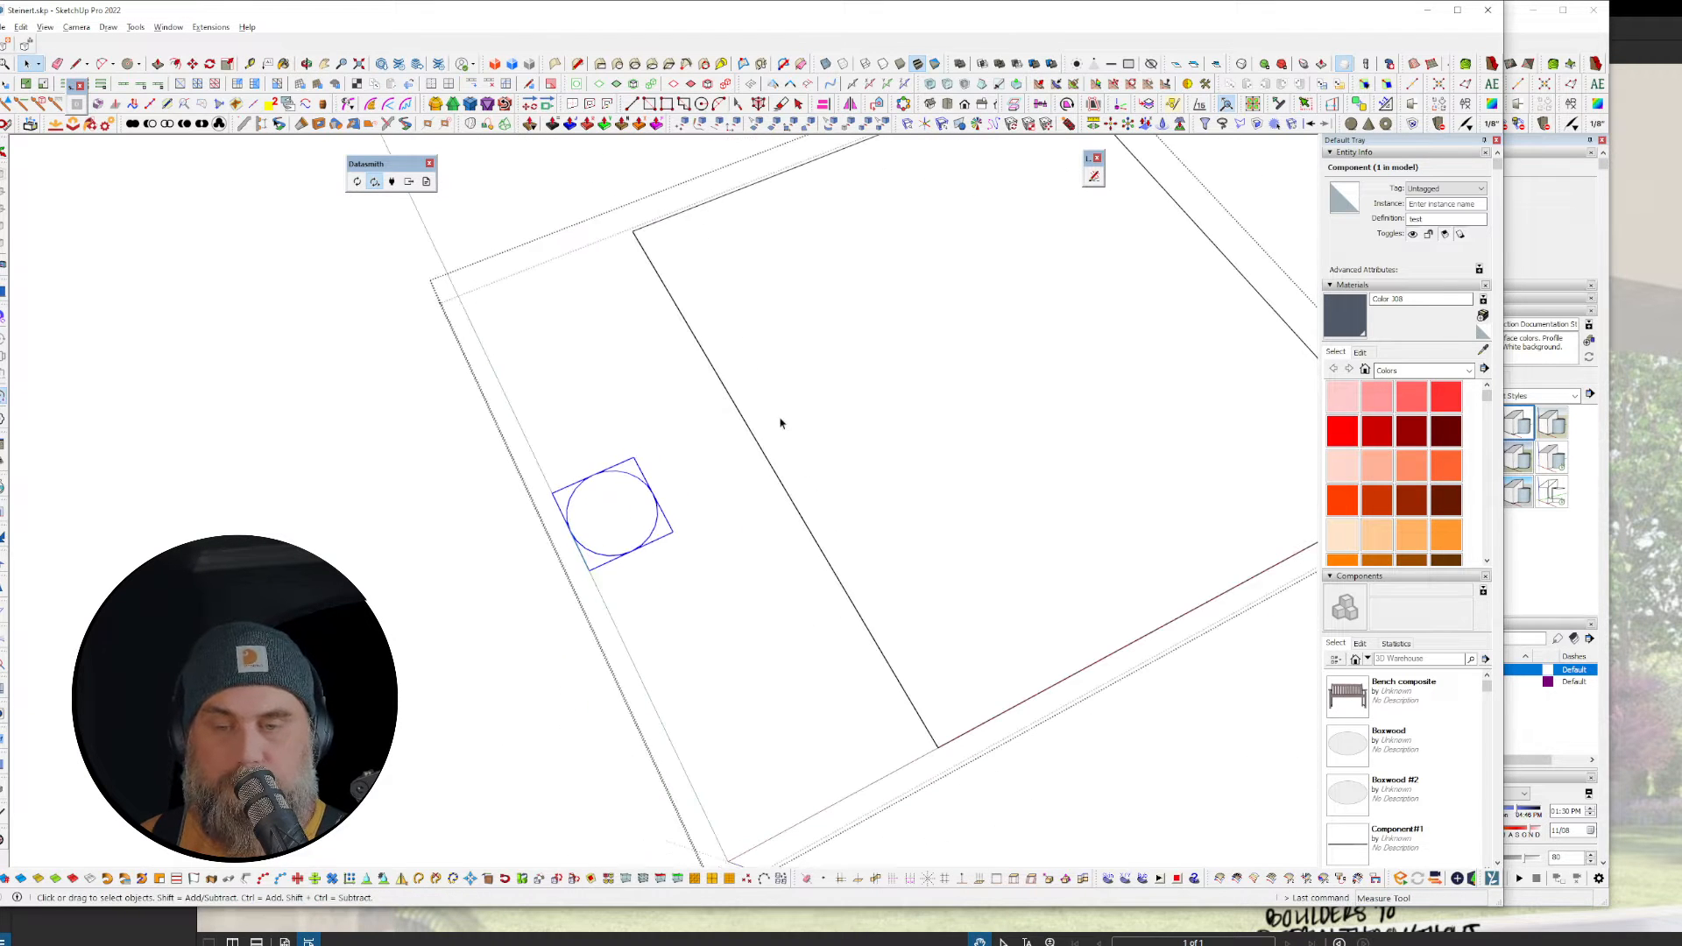
Step: Array test circles across the face with spacing 12 and angle 4, then undo it
{"action": "left_click", "coordinate": [777, 339]}
{"action": "left_click", "coordinate": [211, 27]}
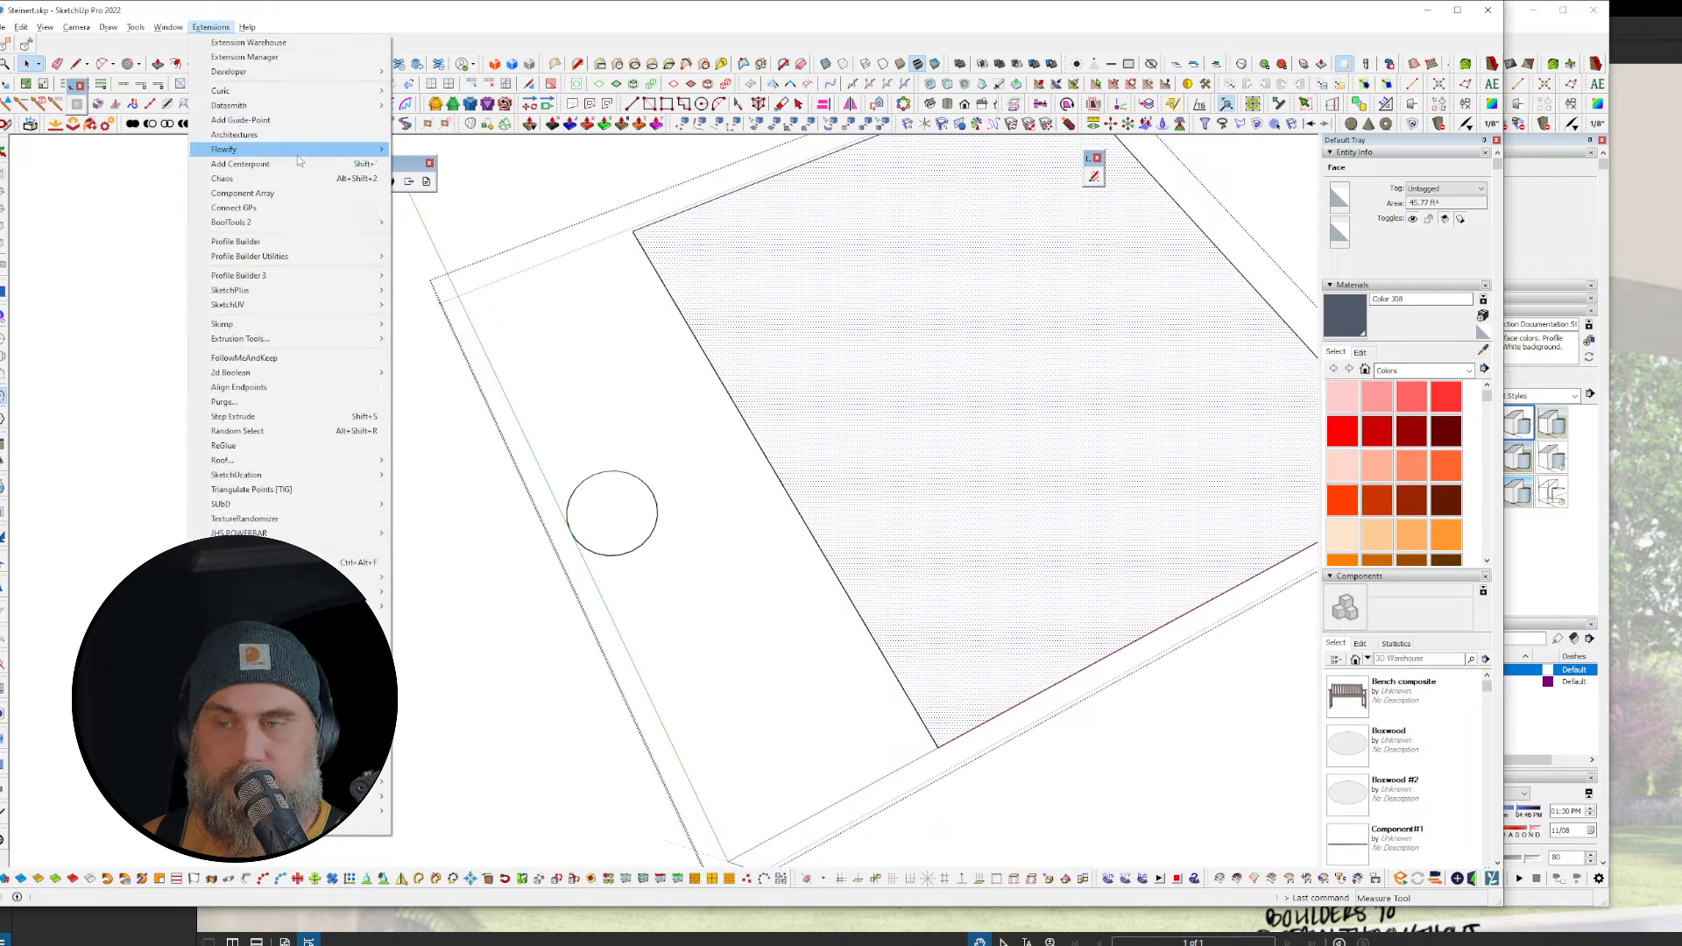
{"action": "mouse_move", "coordinate": [299, 153]}
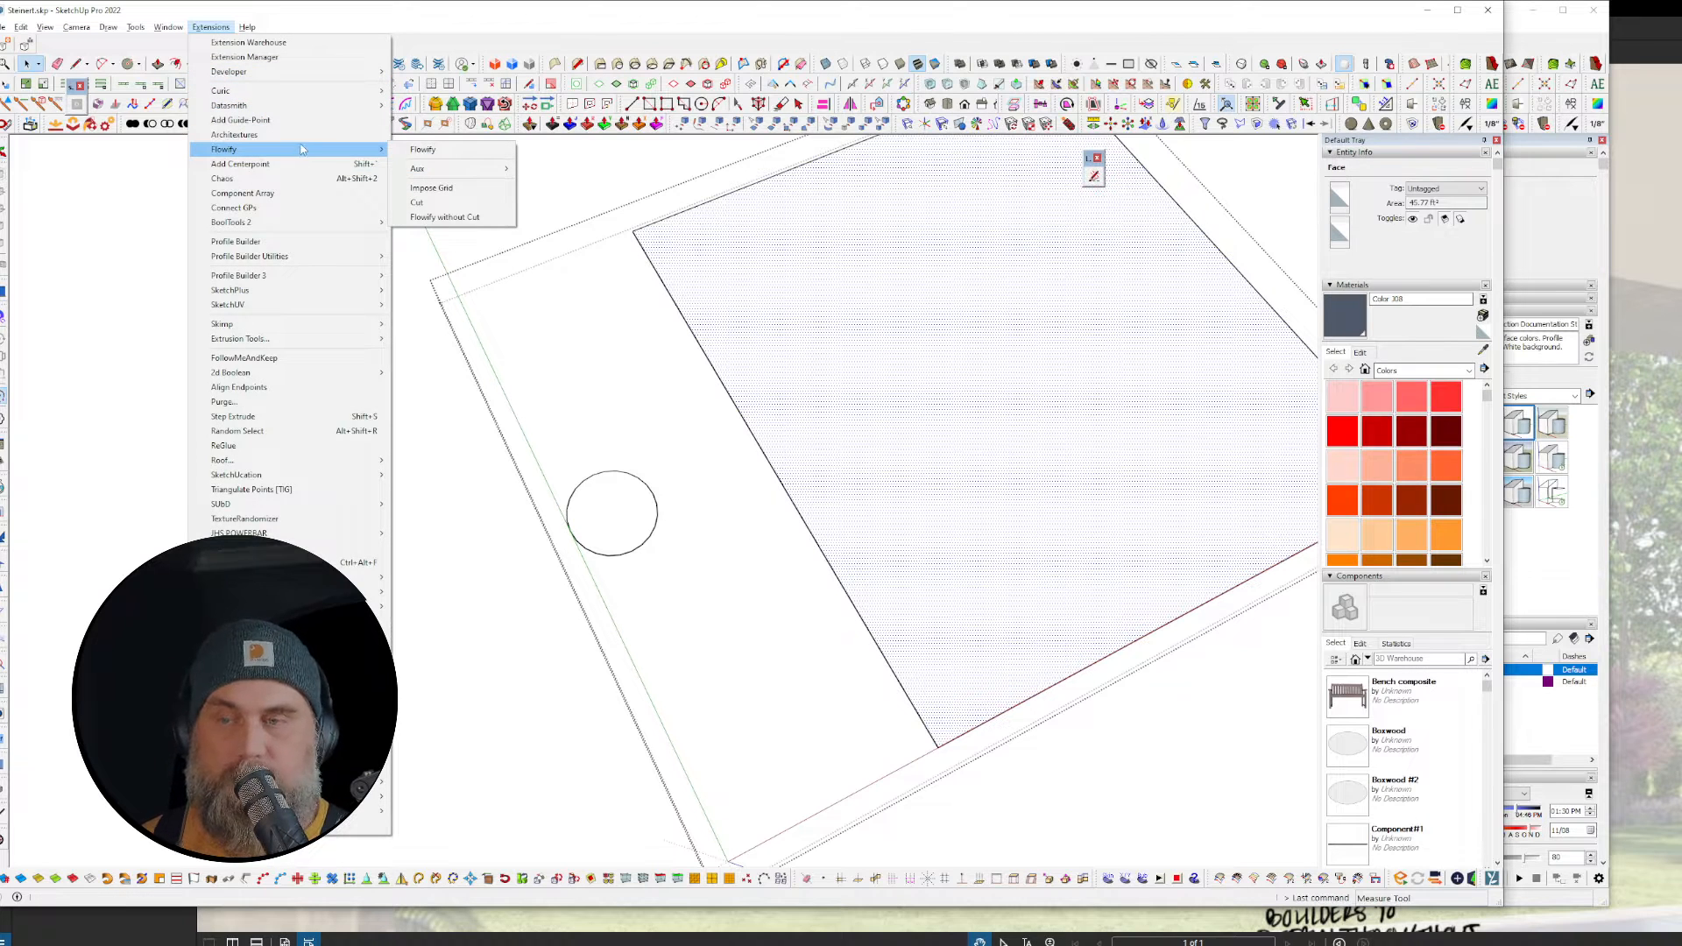
{"action": "left_click", "coordinate": [317, 194]}
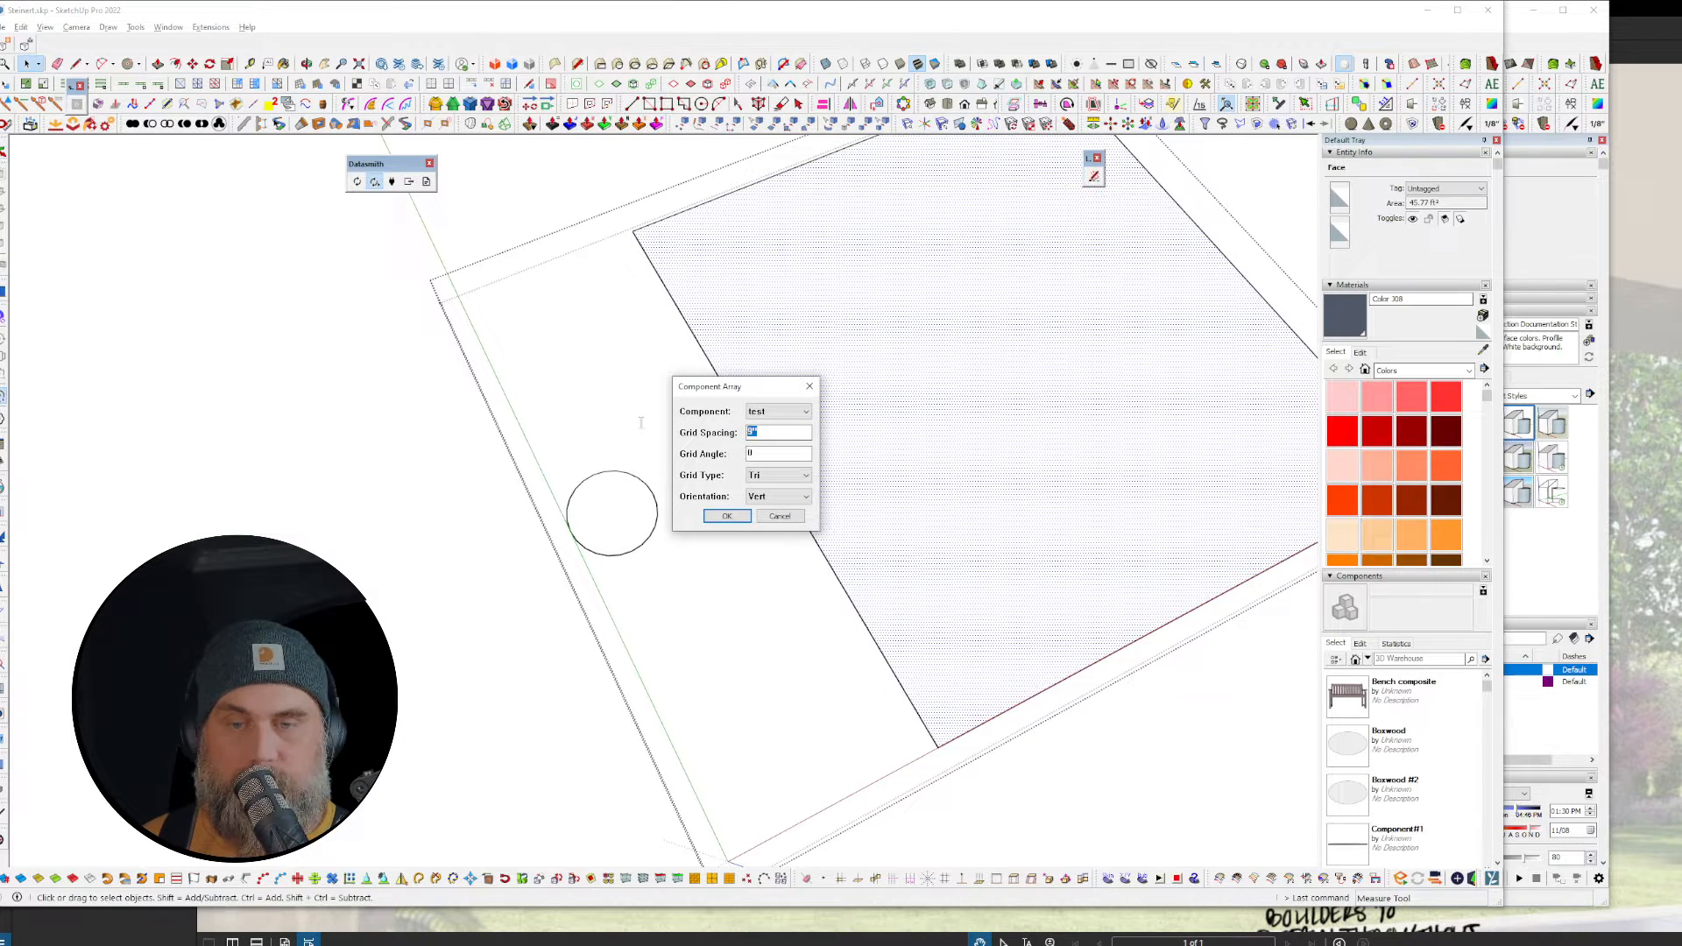
{"action": "type", "text": "12"}
{"action": "left_click", "coordinate": [759, 453]}
{"action": "type", "text": "45"}
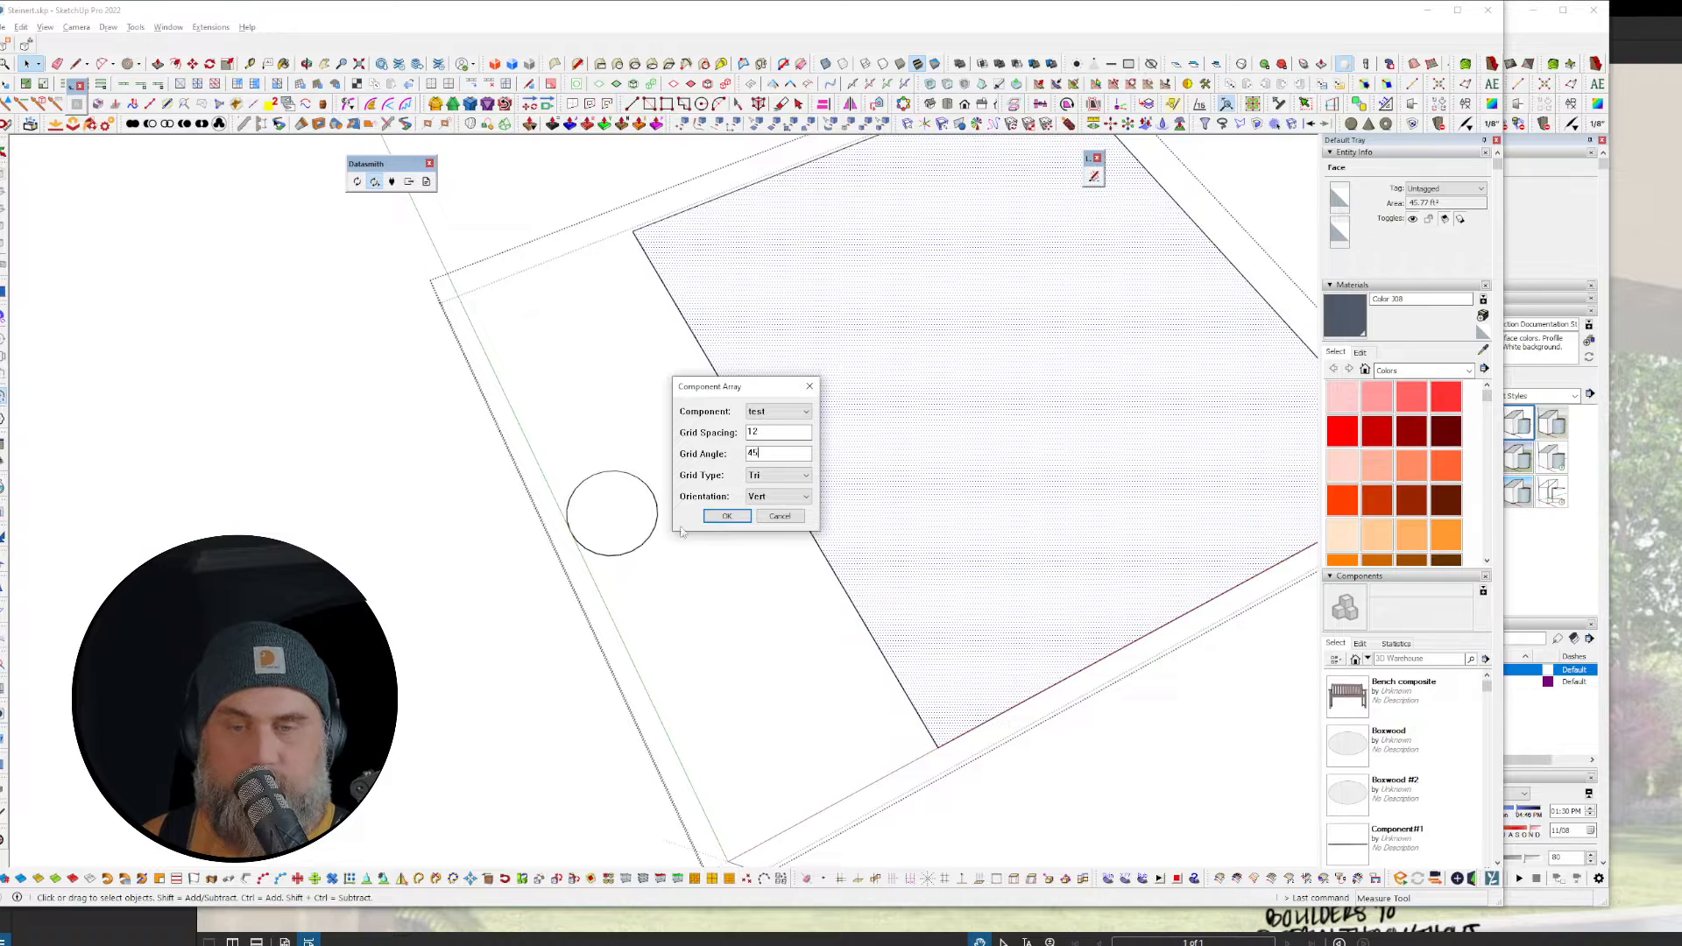
{"action": "left_click", "coordinate": [727, 517]}
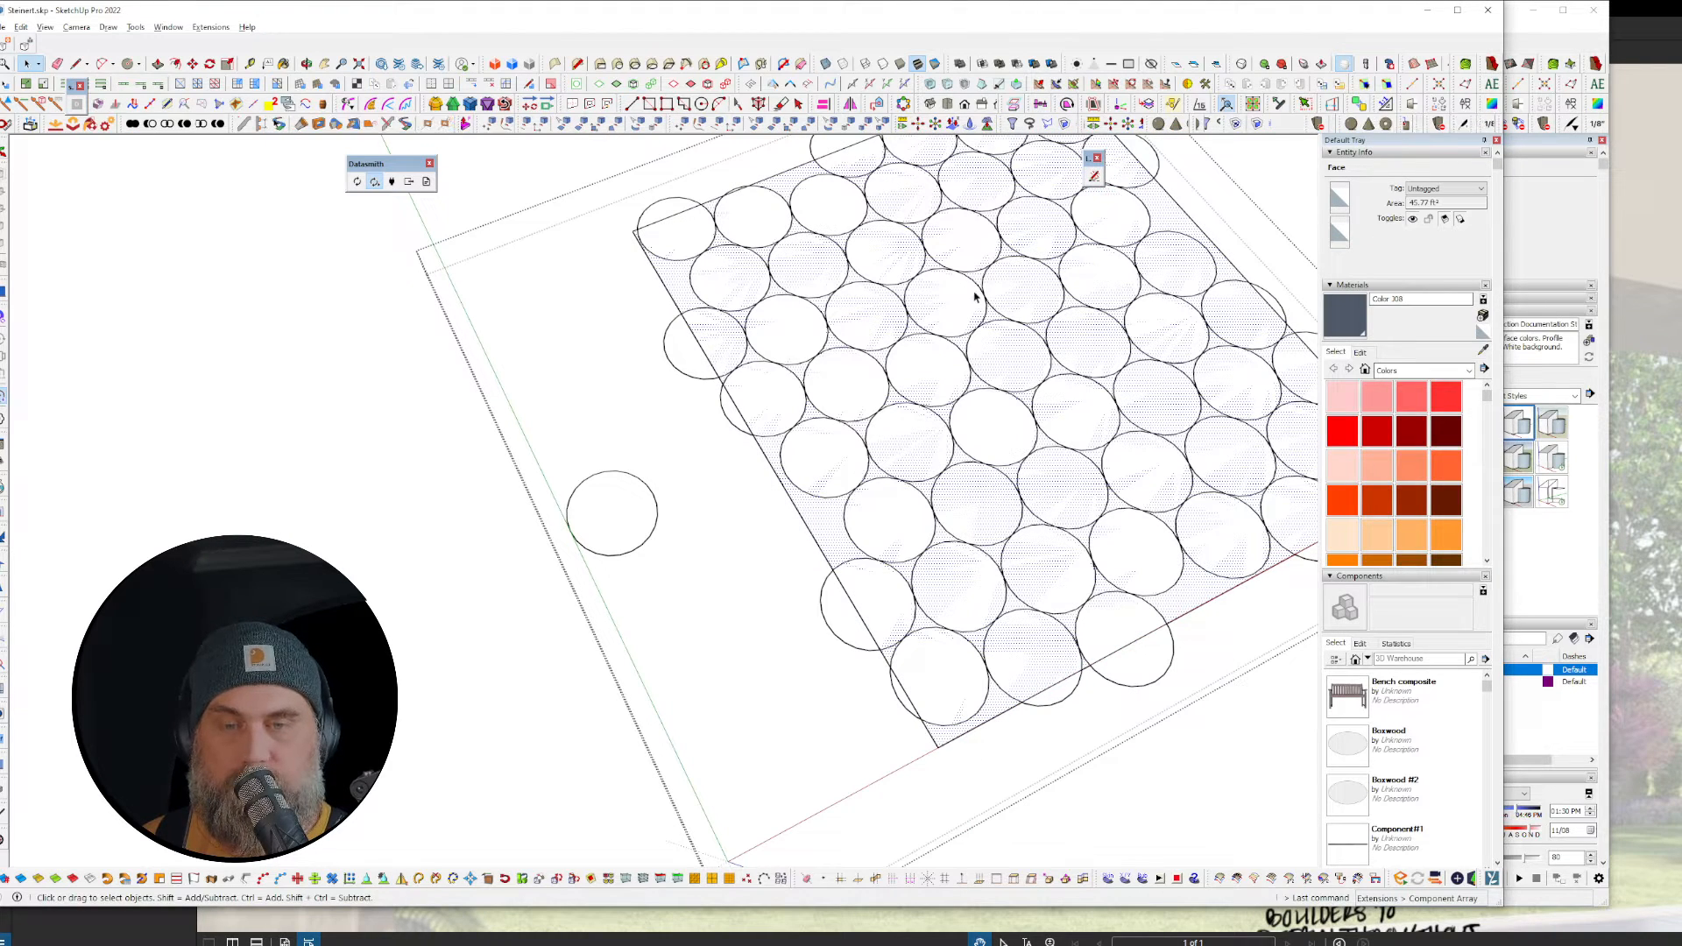
{"action": "scroll", "coordinate": [972, 340], "scroll_direction": "up", "scroll_amount": 1}
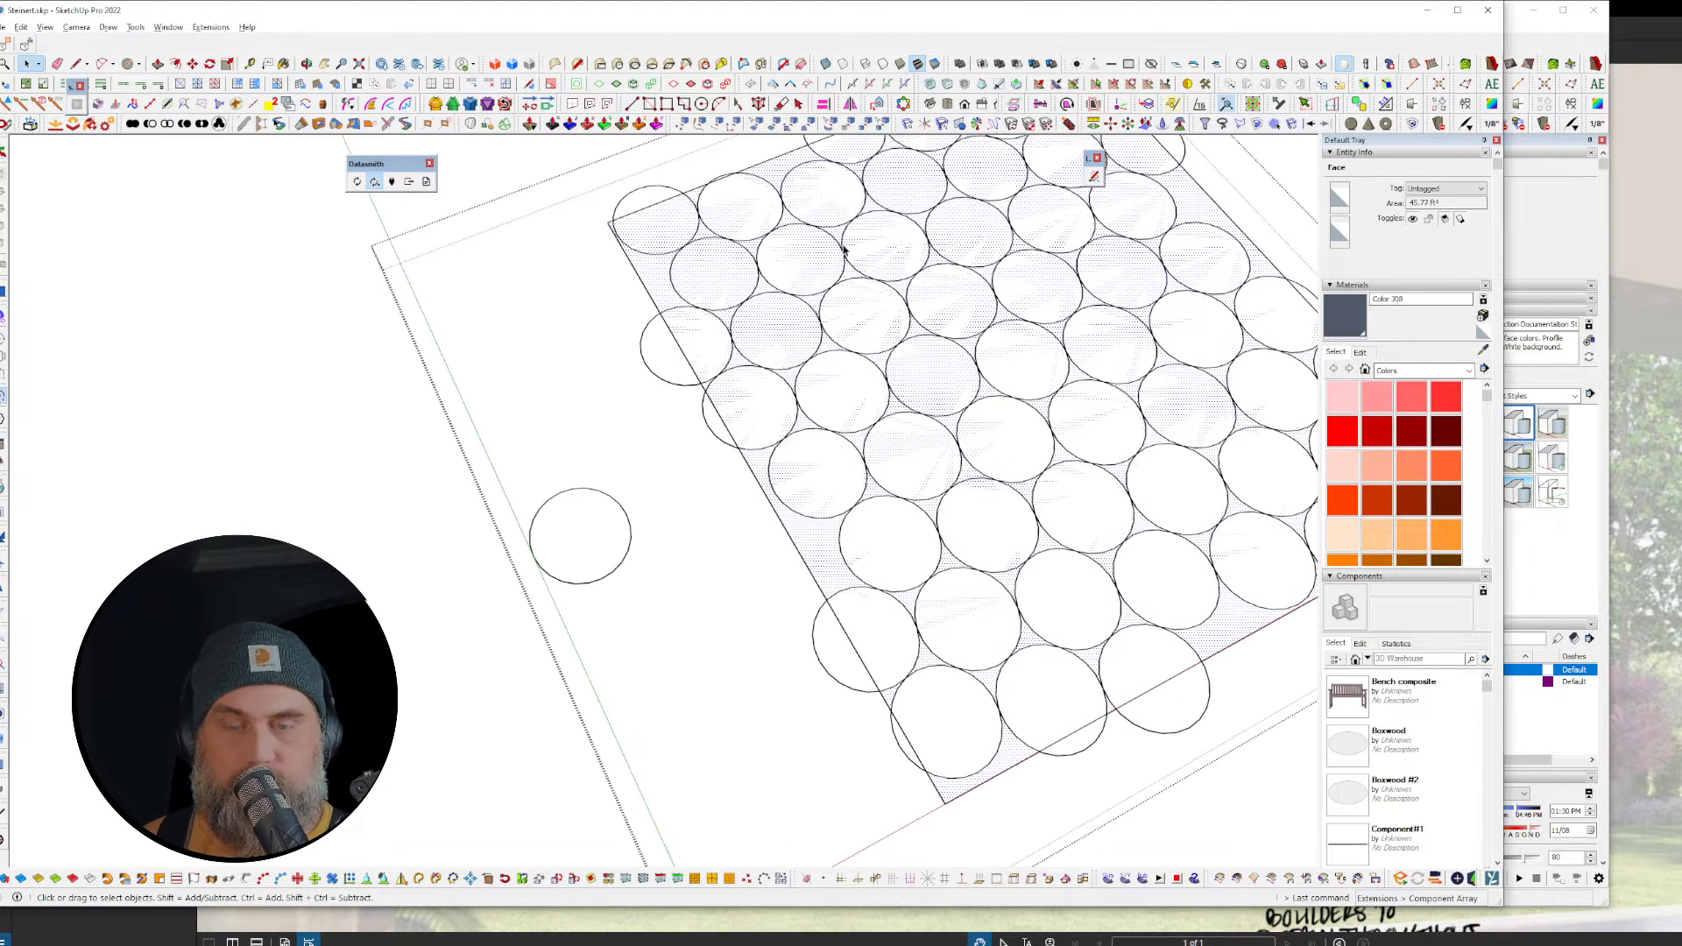
{"action": "key", "text": "ctrl+z"}
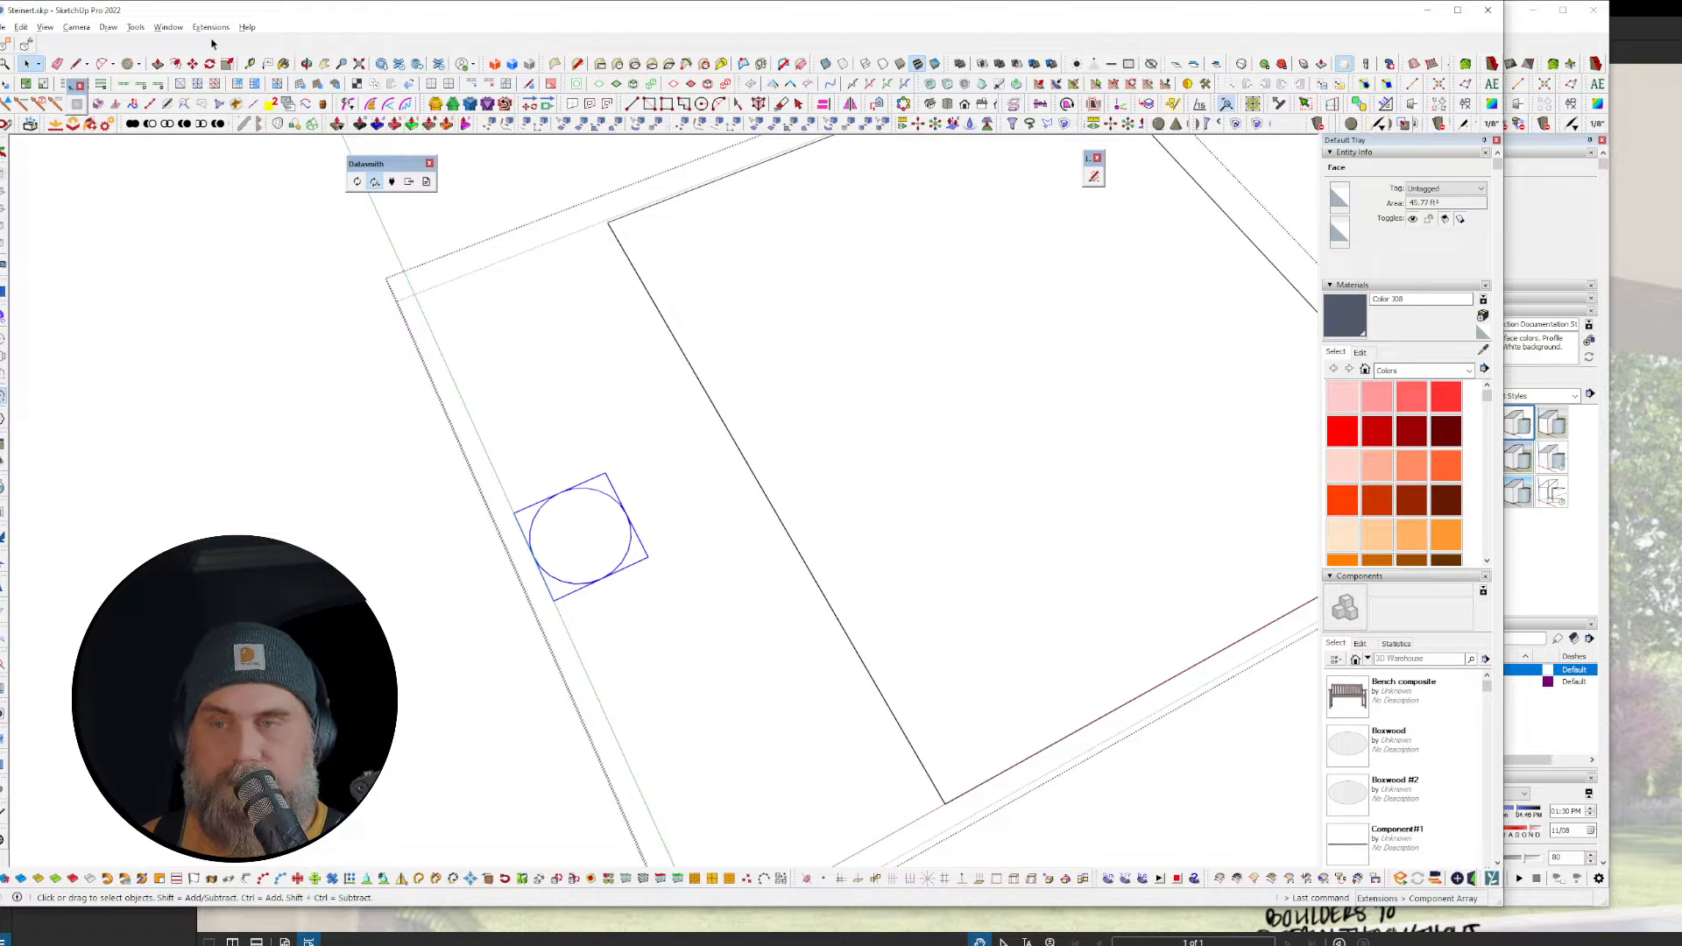
Step: Fill the large face with a triangular grid of test circles at 9-inch spacing
{"action": "left_click", "coordinate": [948, 364]}
{"action": "left_click", "coordinate": [210, 26]}
{"action": "left_click", "coordinate": [241, 193]}
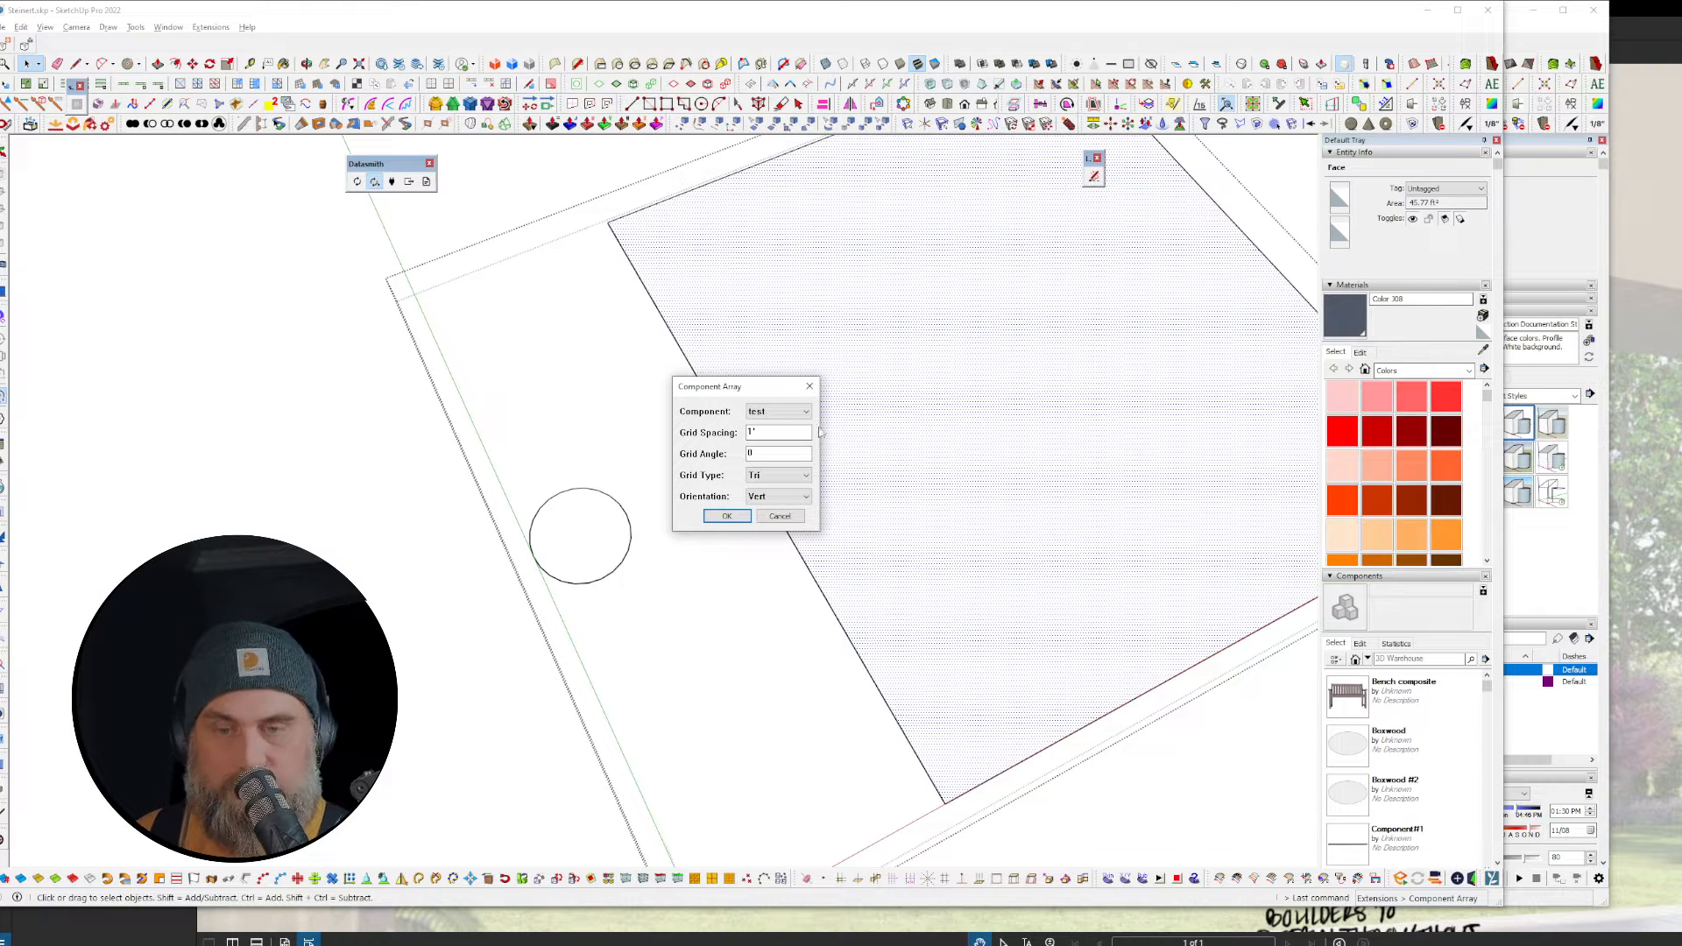
{"action": "left_click_drag", "start_coordinate": [792, 433], "coordinate": [618, 423]}
{"action": "type", "text": "9"}
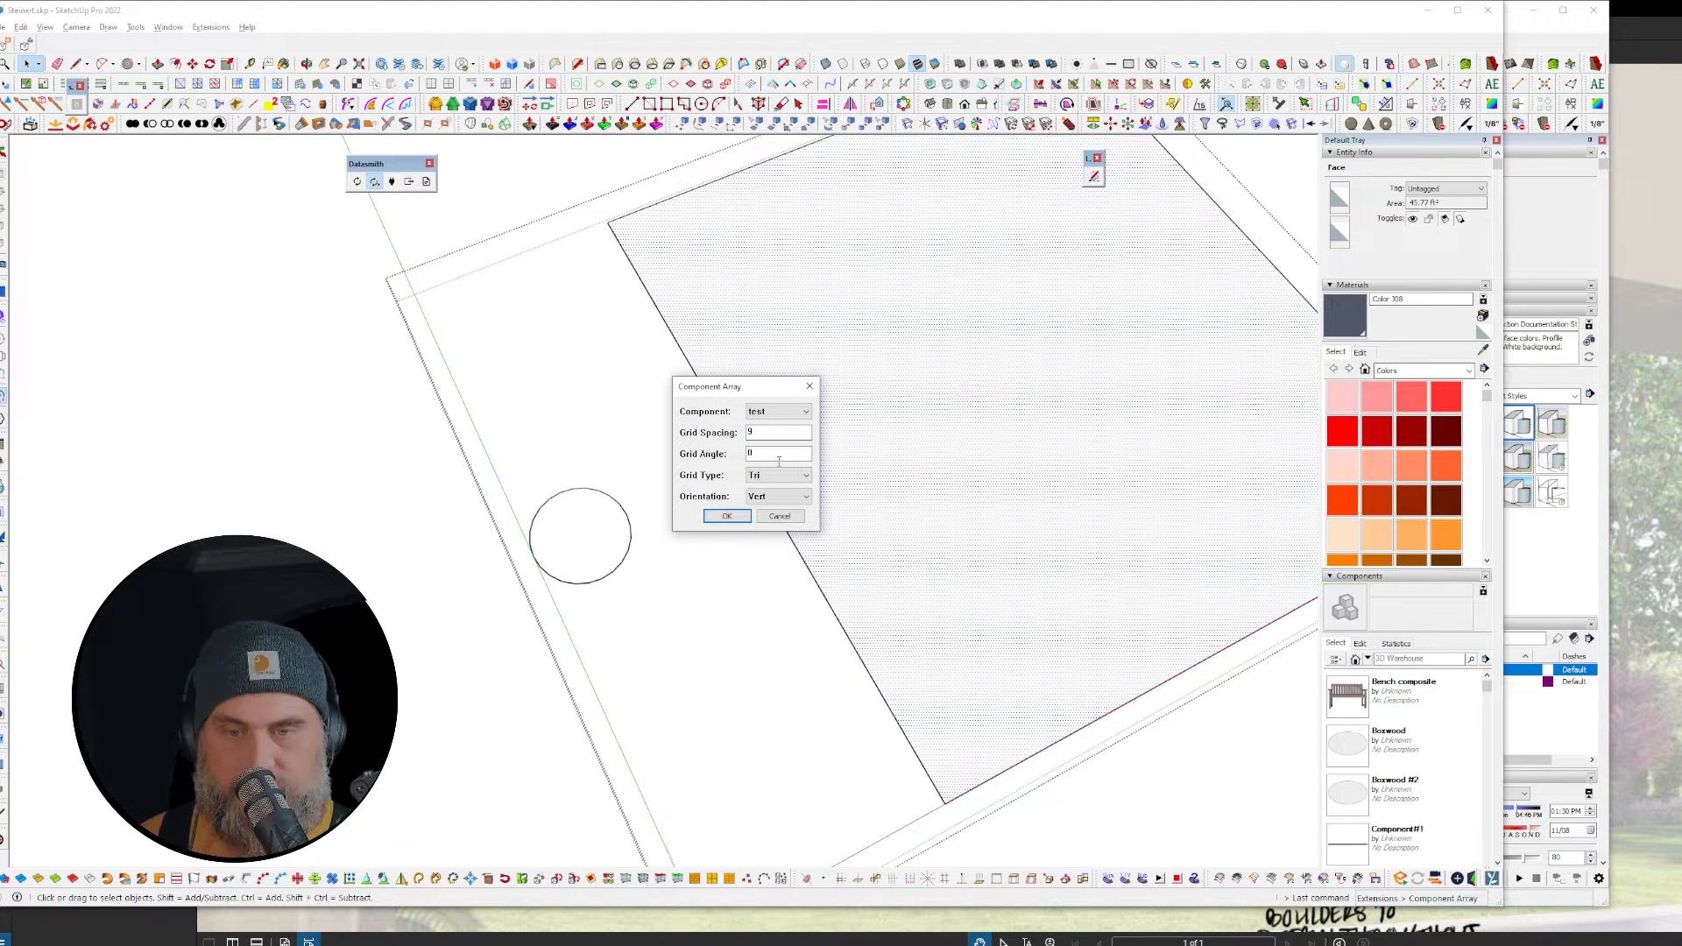
{"action": "left_click", "coordinate": [726, 515]}
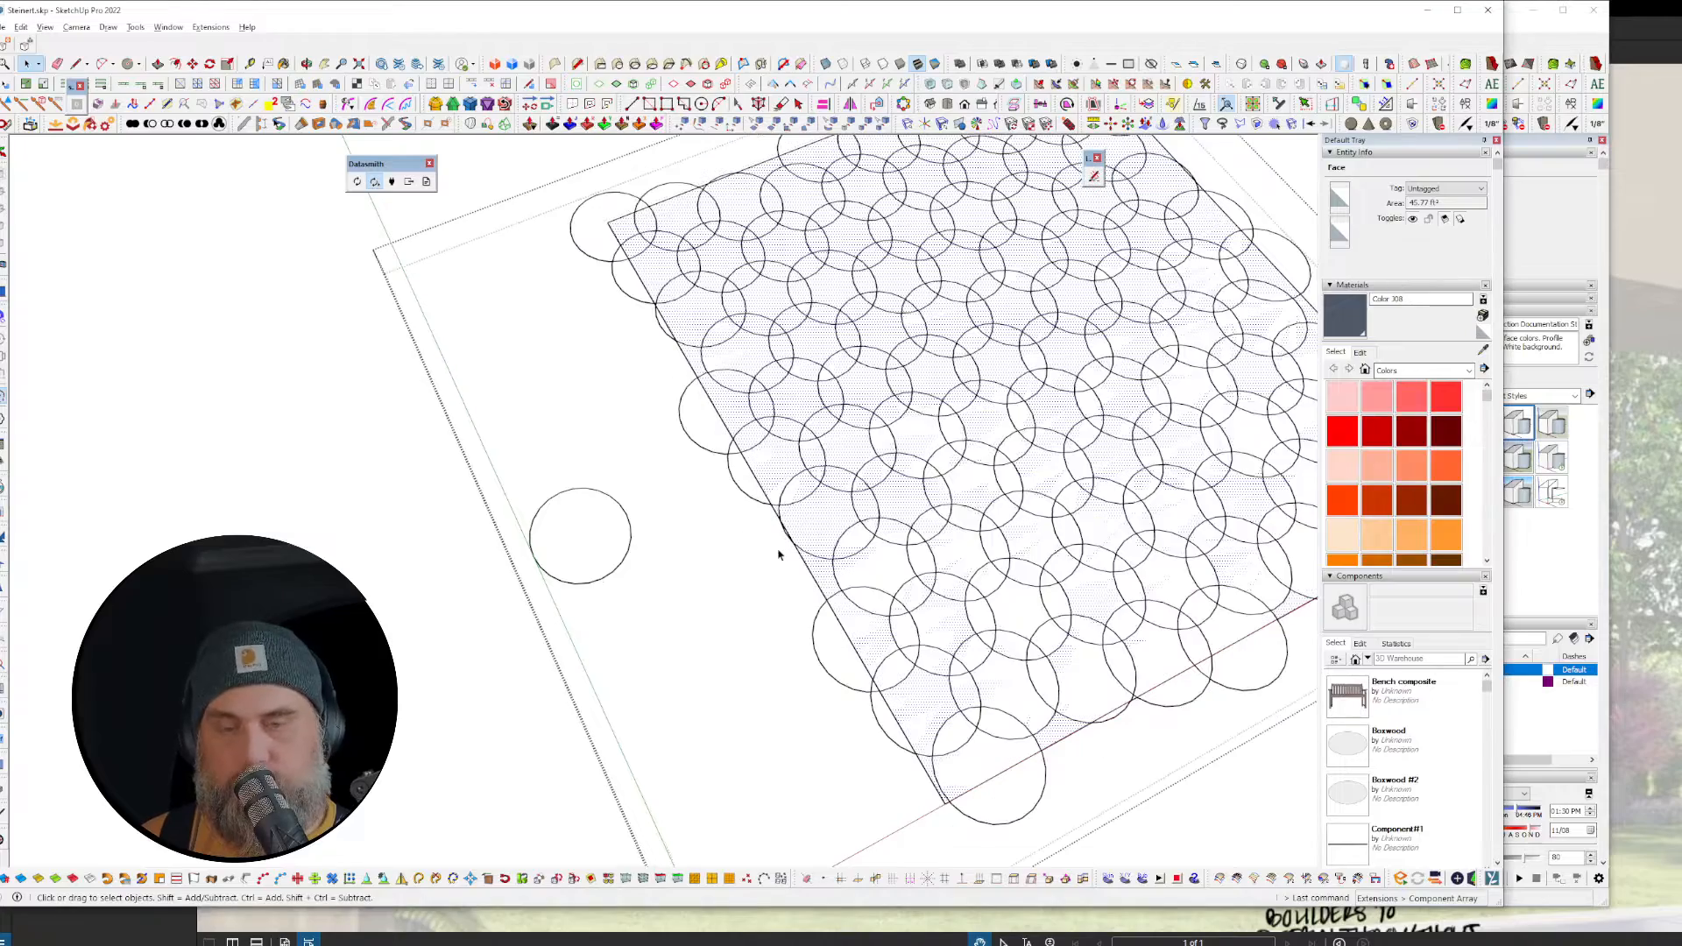
Step: Measure the distance between circle centres and pan the whole grid into view
{"action": "scroll", "coordinate": [940, 413], "scroll_direction": "up", "scroll_amount": 1}
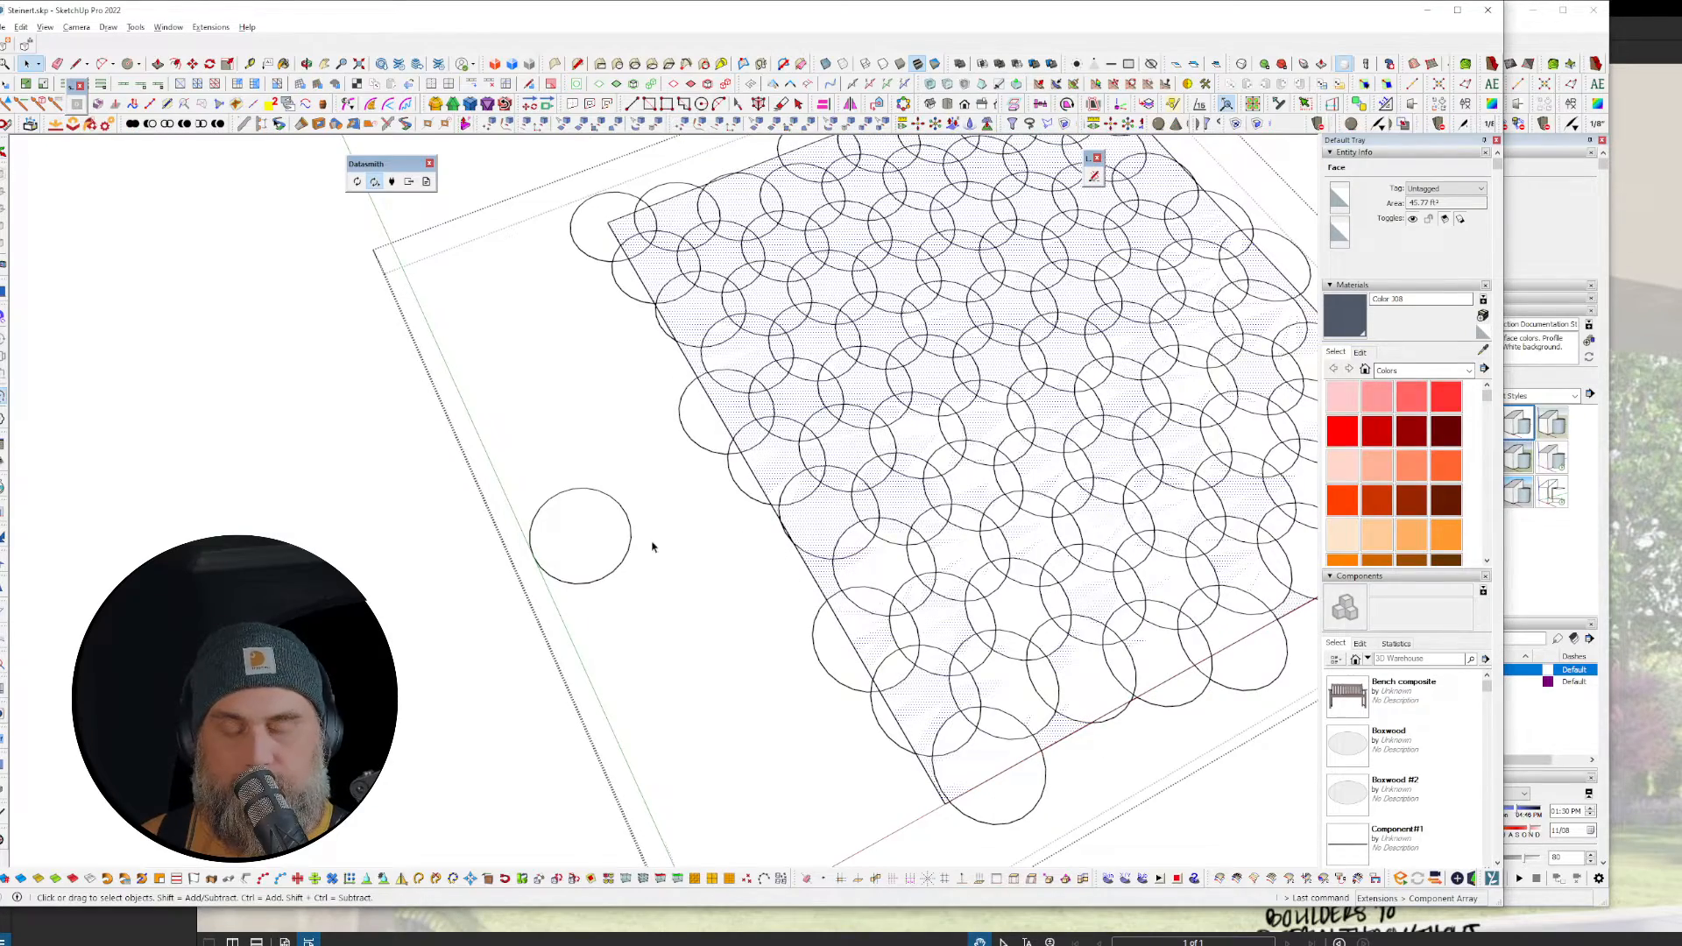
{"action": "scroll", "coordinate": [1051, 403], "scroll_direction": "up", "scroll_amount": 5}
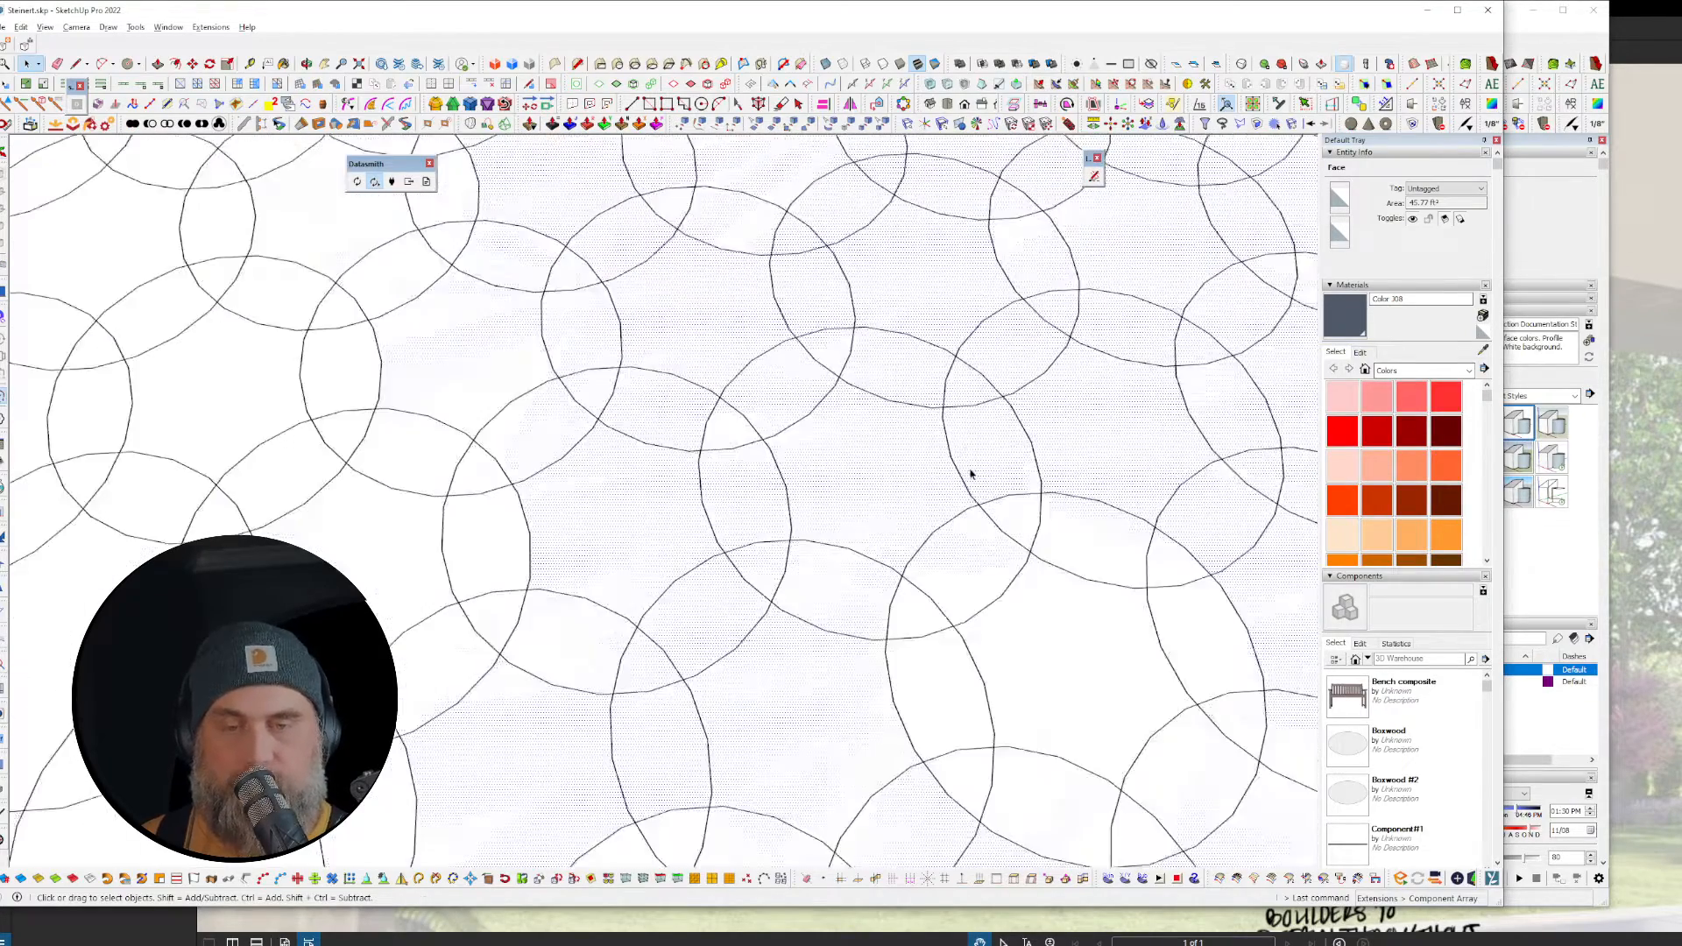
{"action": "key", "text": "t"}
{"action": "left_click", "coordinate": [950, 457]}
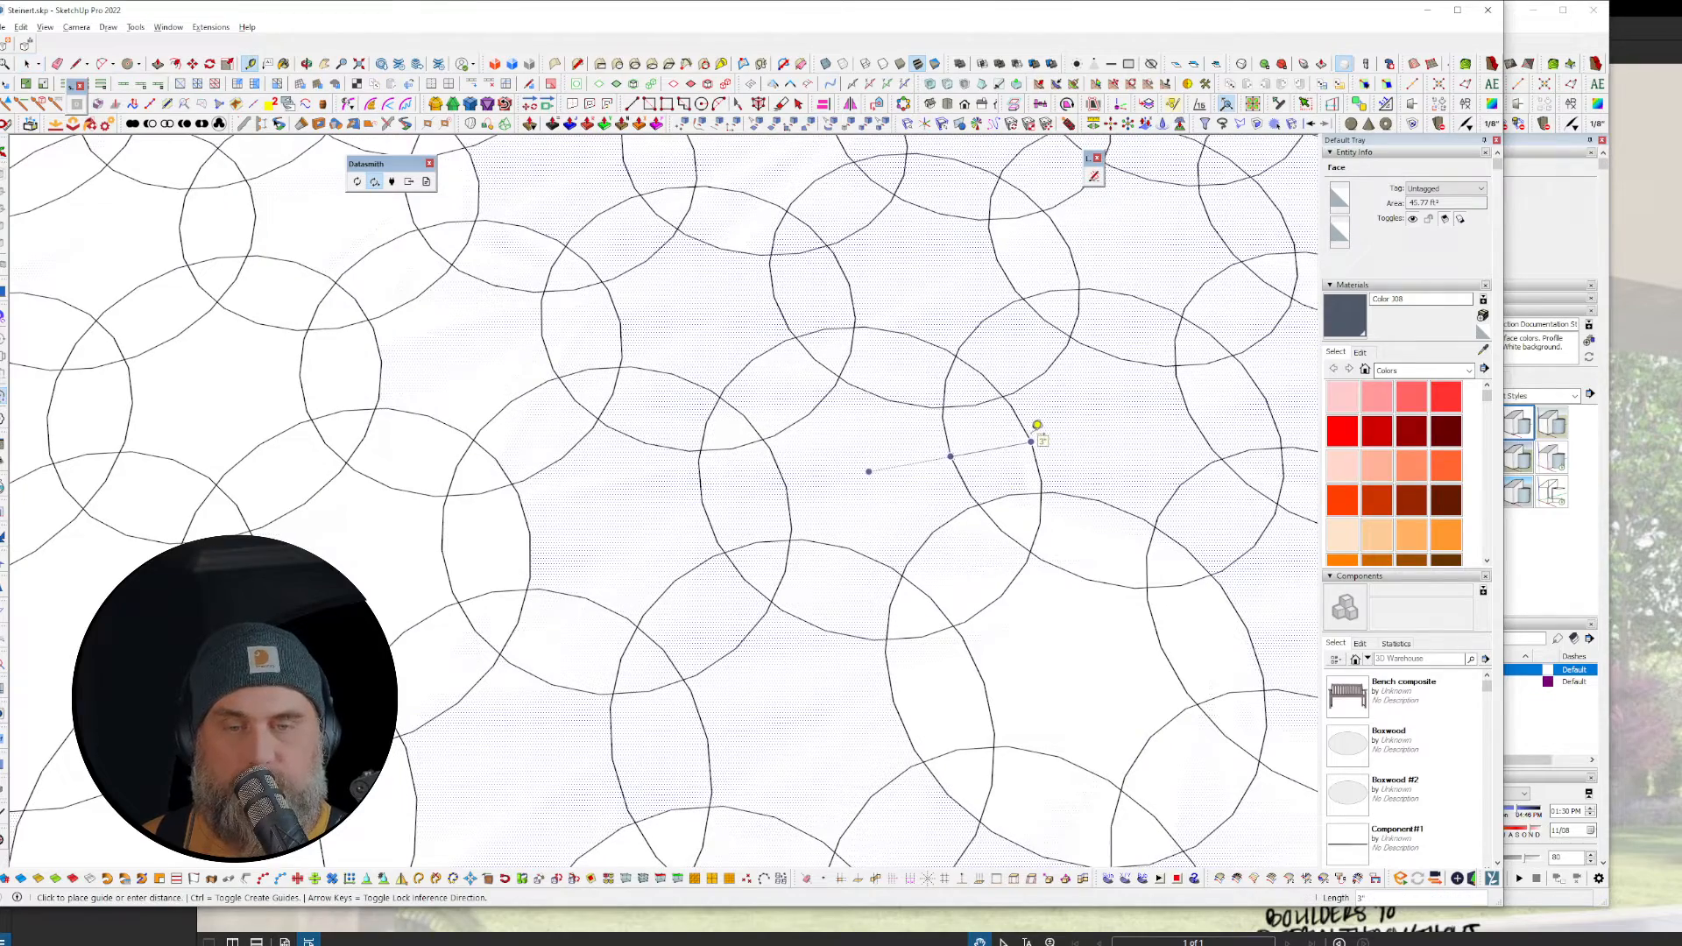
{"action": "key", "text": "space"}
{"action": "scroll", "coordinate": [724, 420], "scroll_direction": "down", "scroll_amount": 10}
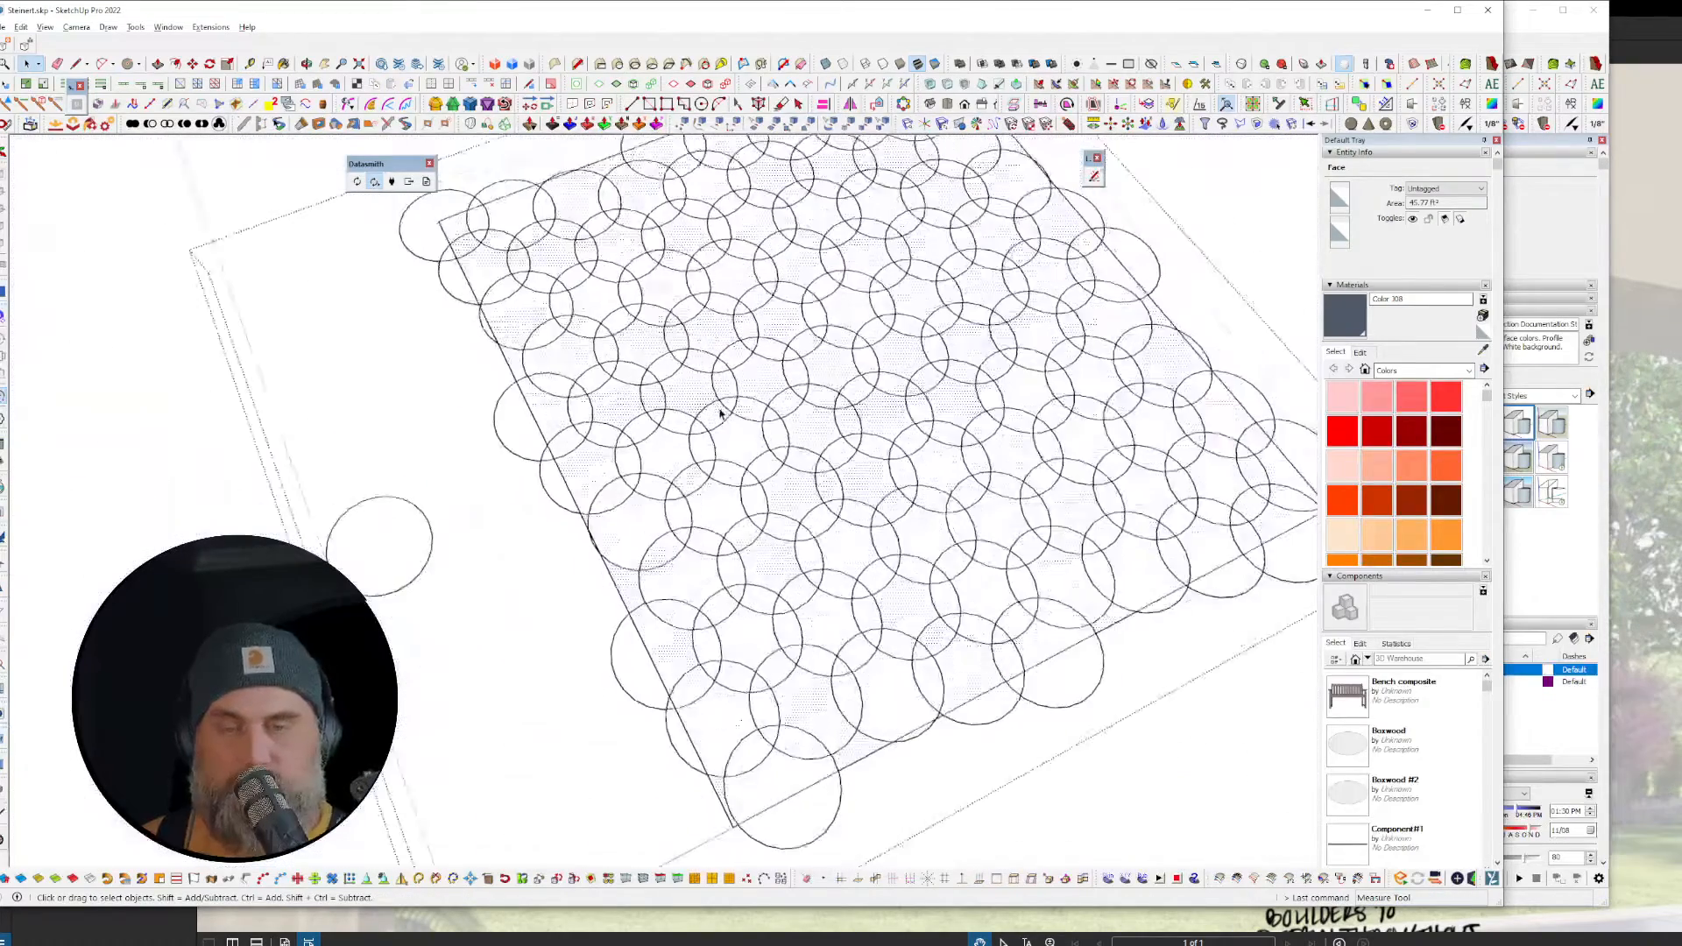
{"action": "middle_click_drag", "start_coordinate": [852, 466], "coordinate": [399, 387], "text": "shift"}
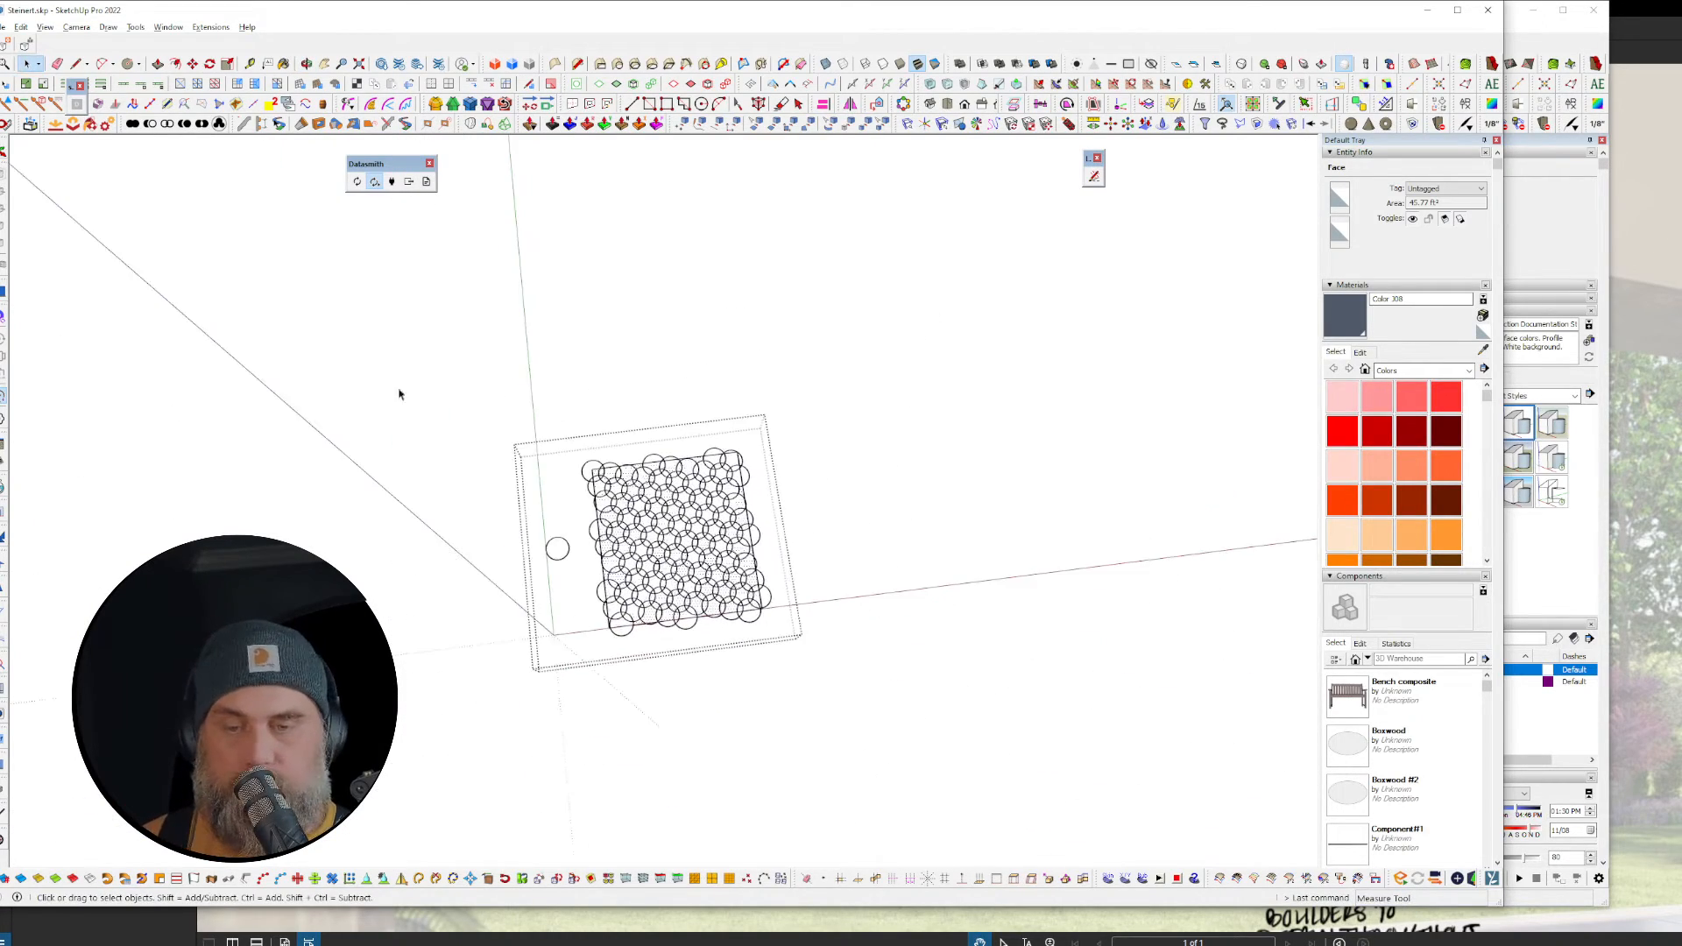
{"action": "left_click", "coordinate": [774, 686]}
{"action": "left_click", "coordinate": [714, 562]}
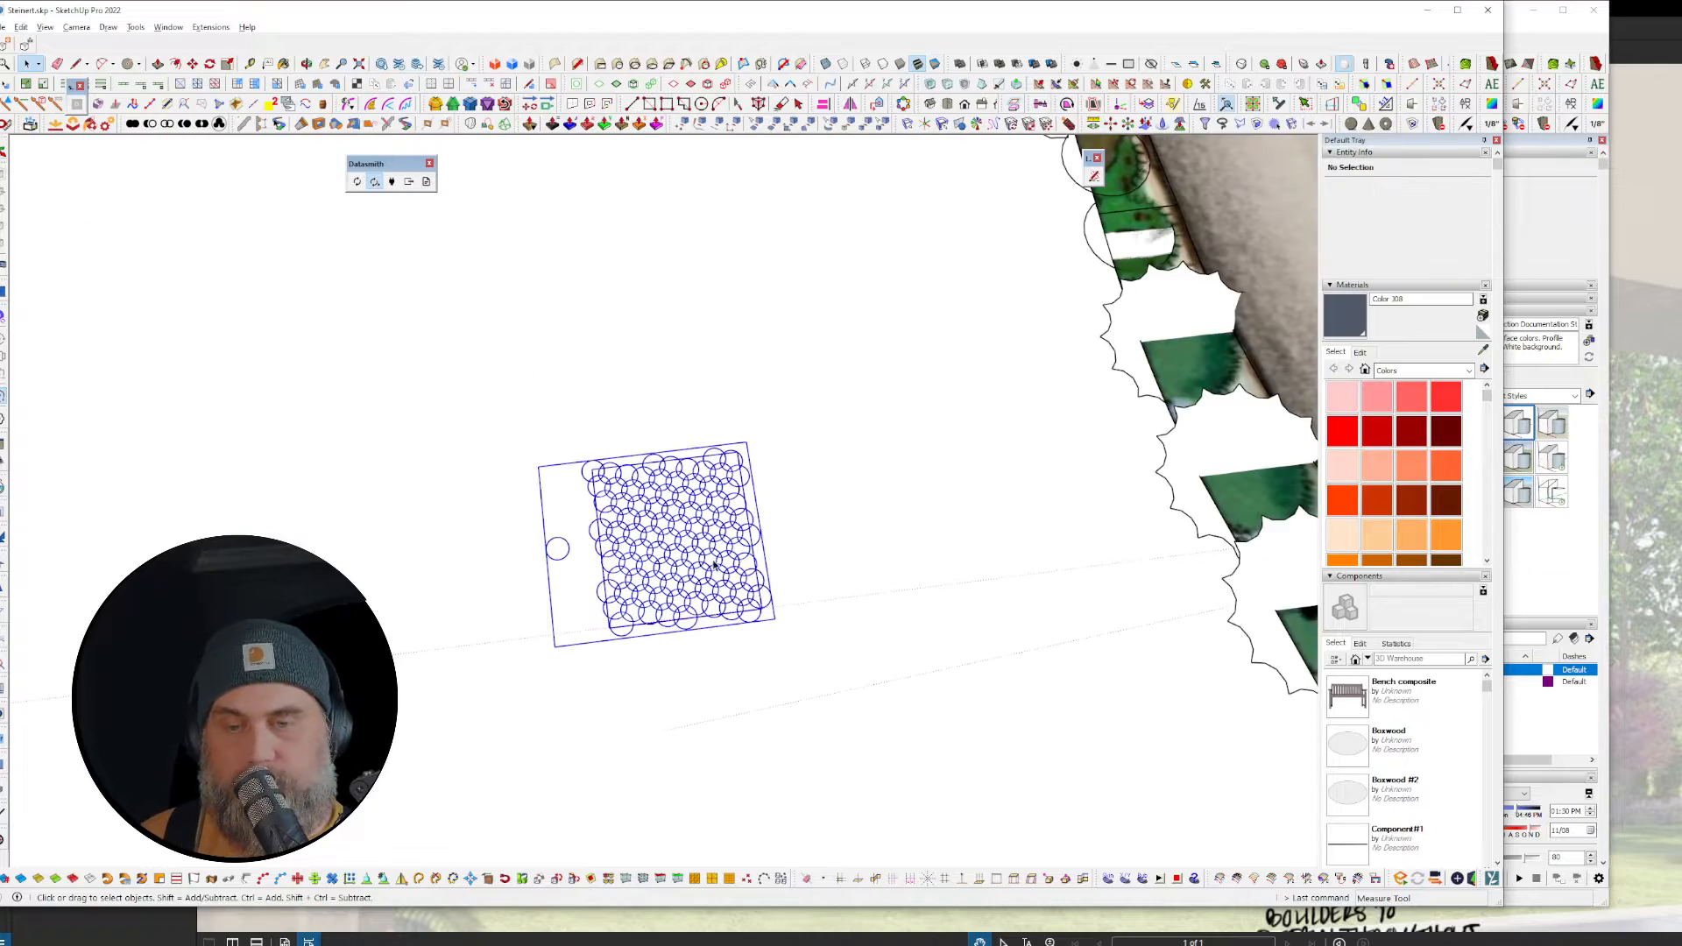
{"action": "key", "text": "Delete"}
{"action": "middle_click_drag", "start_coordinate": [1159, 362], "coordinate": [1158, 364], "text": "shift"}
{"action": "middle_click_drag", "start_coordinate": [529, 701], "coordinate": [1194, 459]}
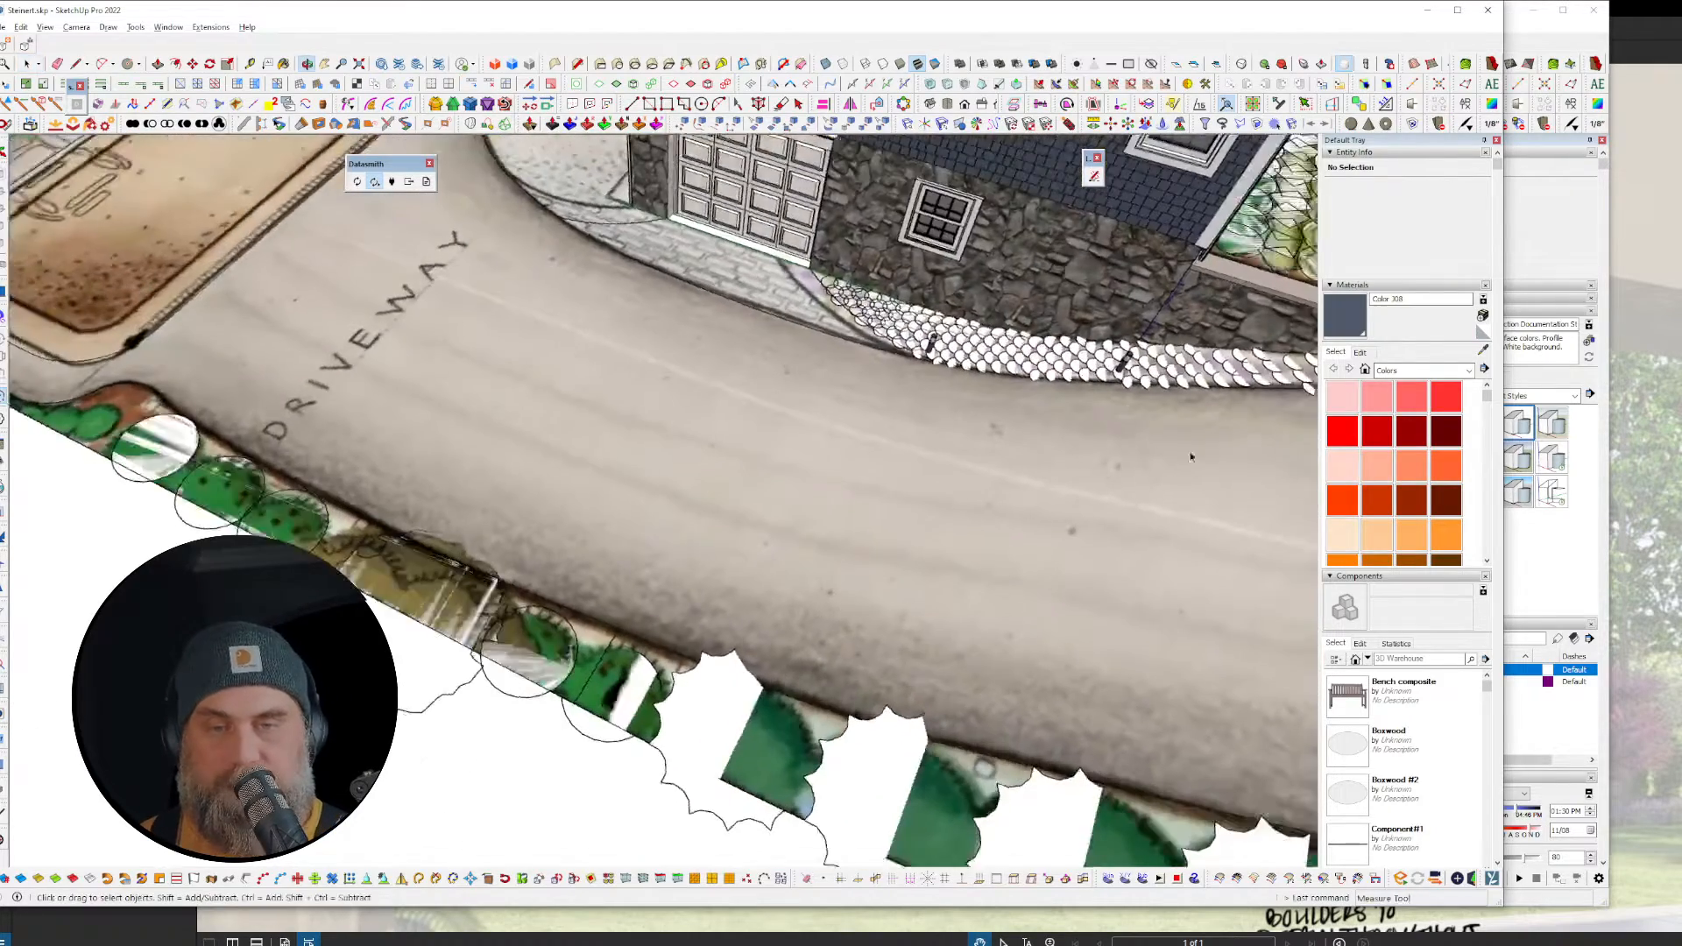
{"action": "middle_click_drag", "start_coordinate": [818, 528], "coordinate": [298, 648]}
{"action": "middle_click_drag", "start_coordinate": [1086, 656], "coordinate": [710, 471]}
{"action": "scroll", "coordinate": [709, 471], "scroll_direction": "up", "scroll_amount": 3}
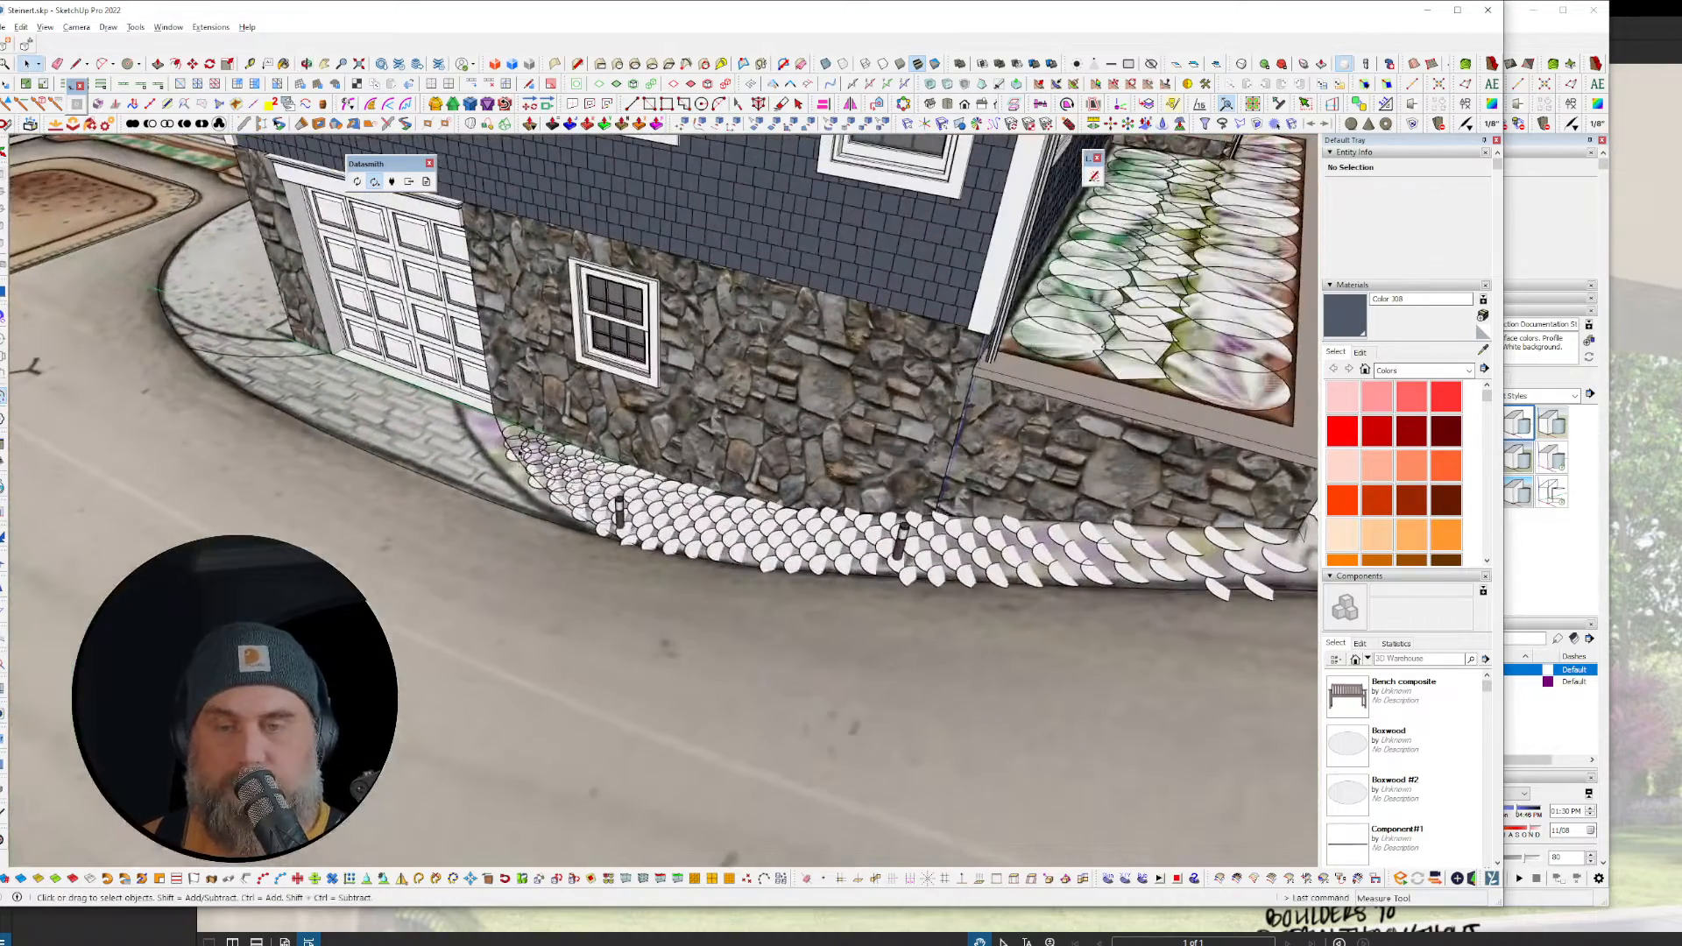
{"action": "middle_click_drag", "start_coordinate": [980, 585], "coordinate": [690, 657]}
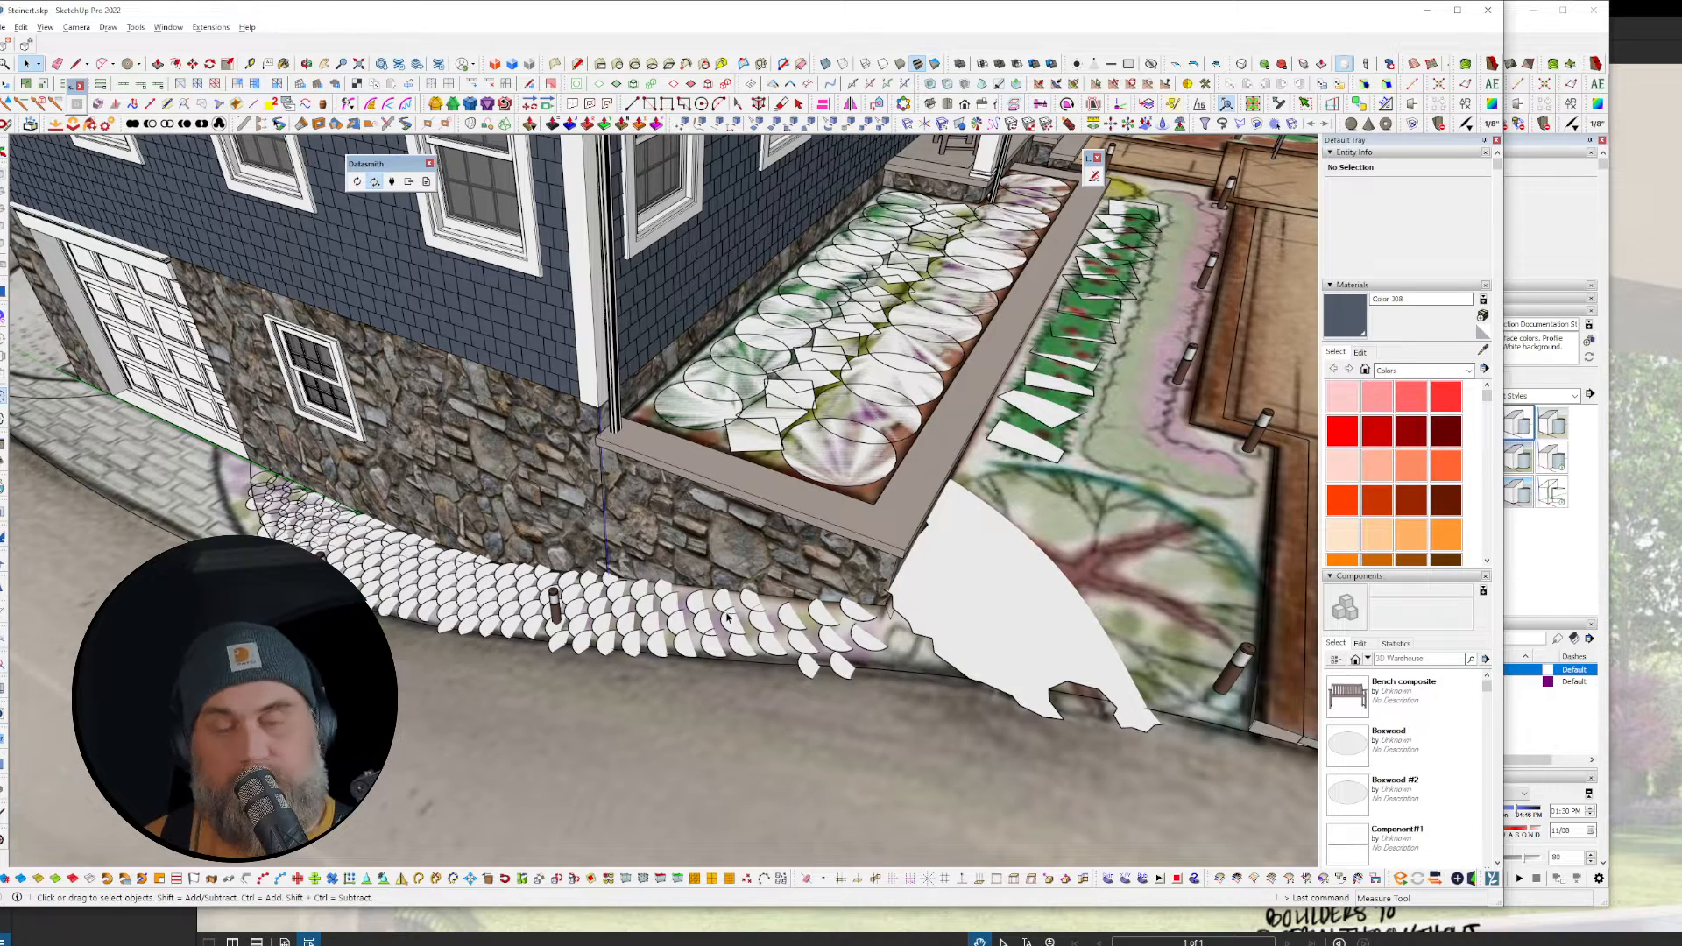
{"action": "scroll", "coordinate": [724, 618], "scroll_direction": "down", "scroll_amount": 2}
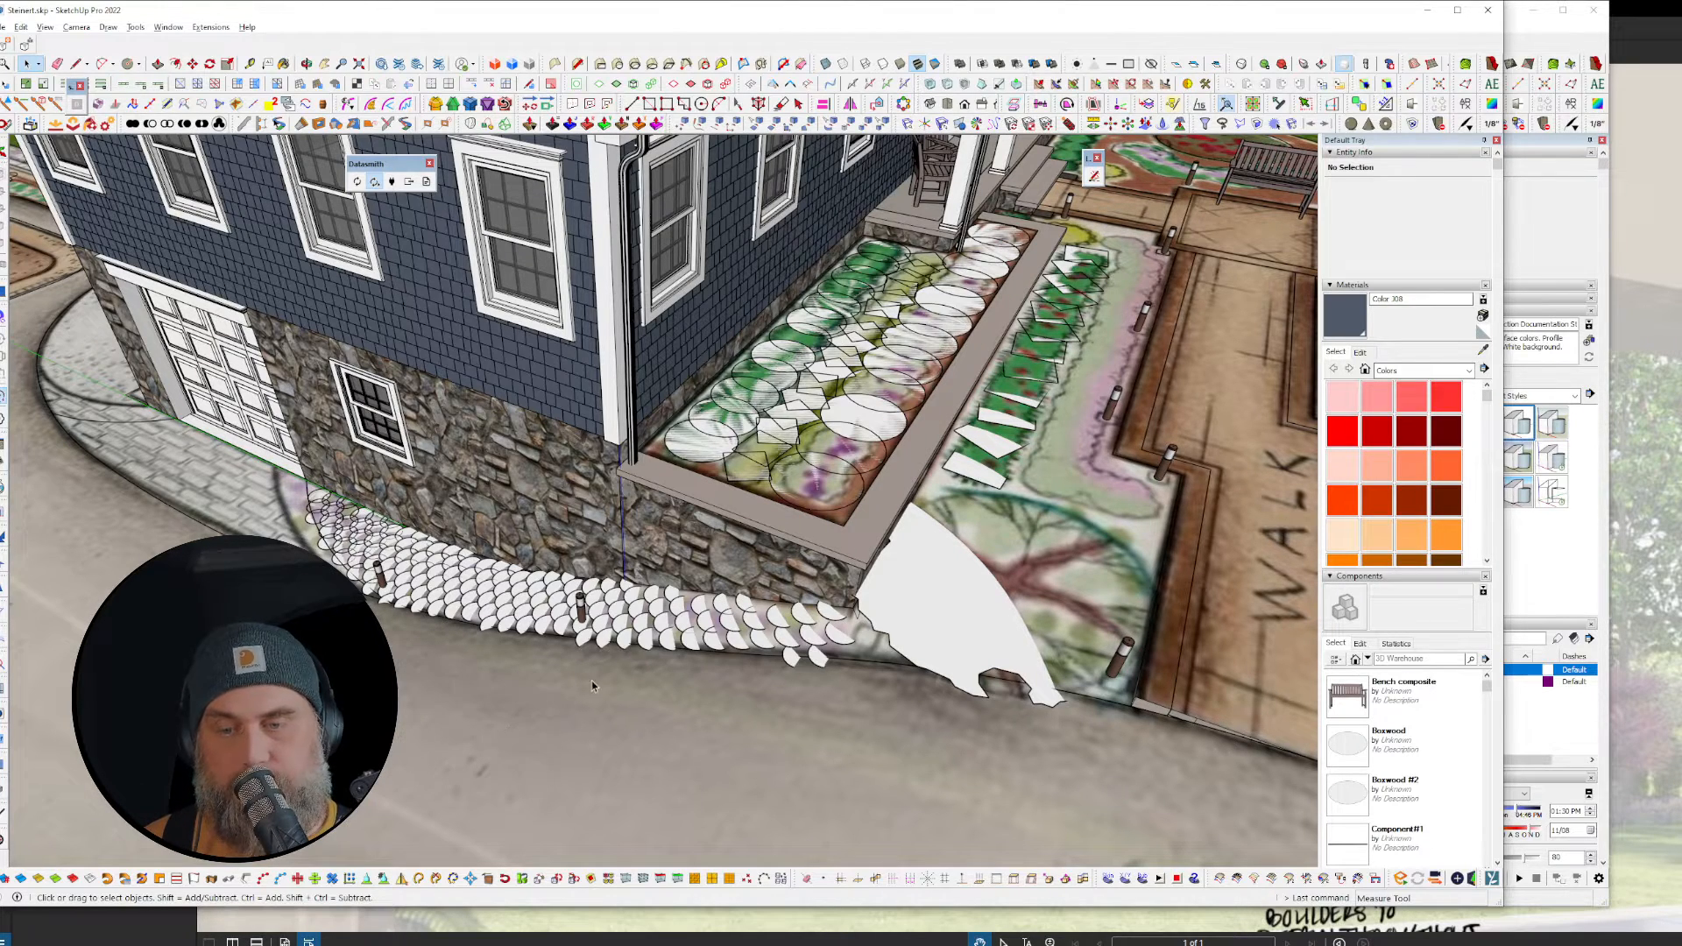
{"action": "scroll", "coordinate": [611, 726], "scroll_direction": "down", "scroll_amount": 3}
{"action": "middle_click_drag", "start_coordinate": [611, 725], "coordinate": [609, 646]}
{"action": "scroll", "coordinate": [608, 646], "scroll_direction": "down", "scroll_amount": 6}
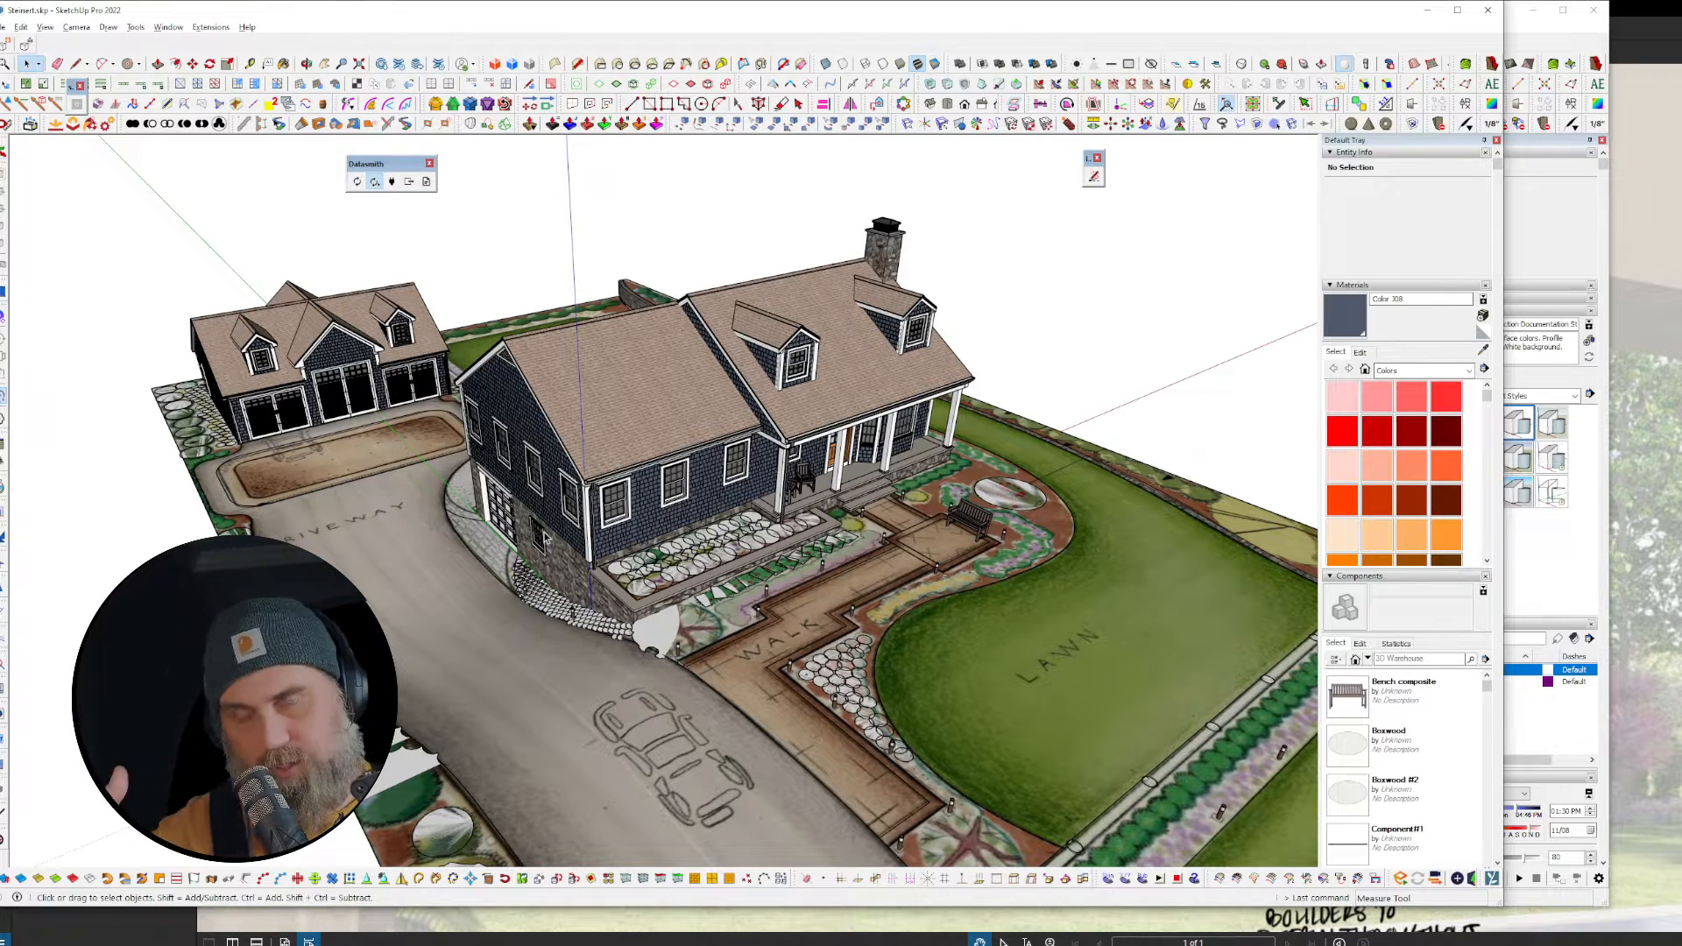
{"action": "scroll", "coordinate": [601, 622], "scroll_direction": "up", "scroll_amount": 8}
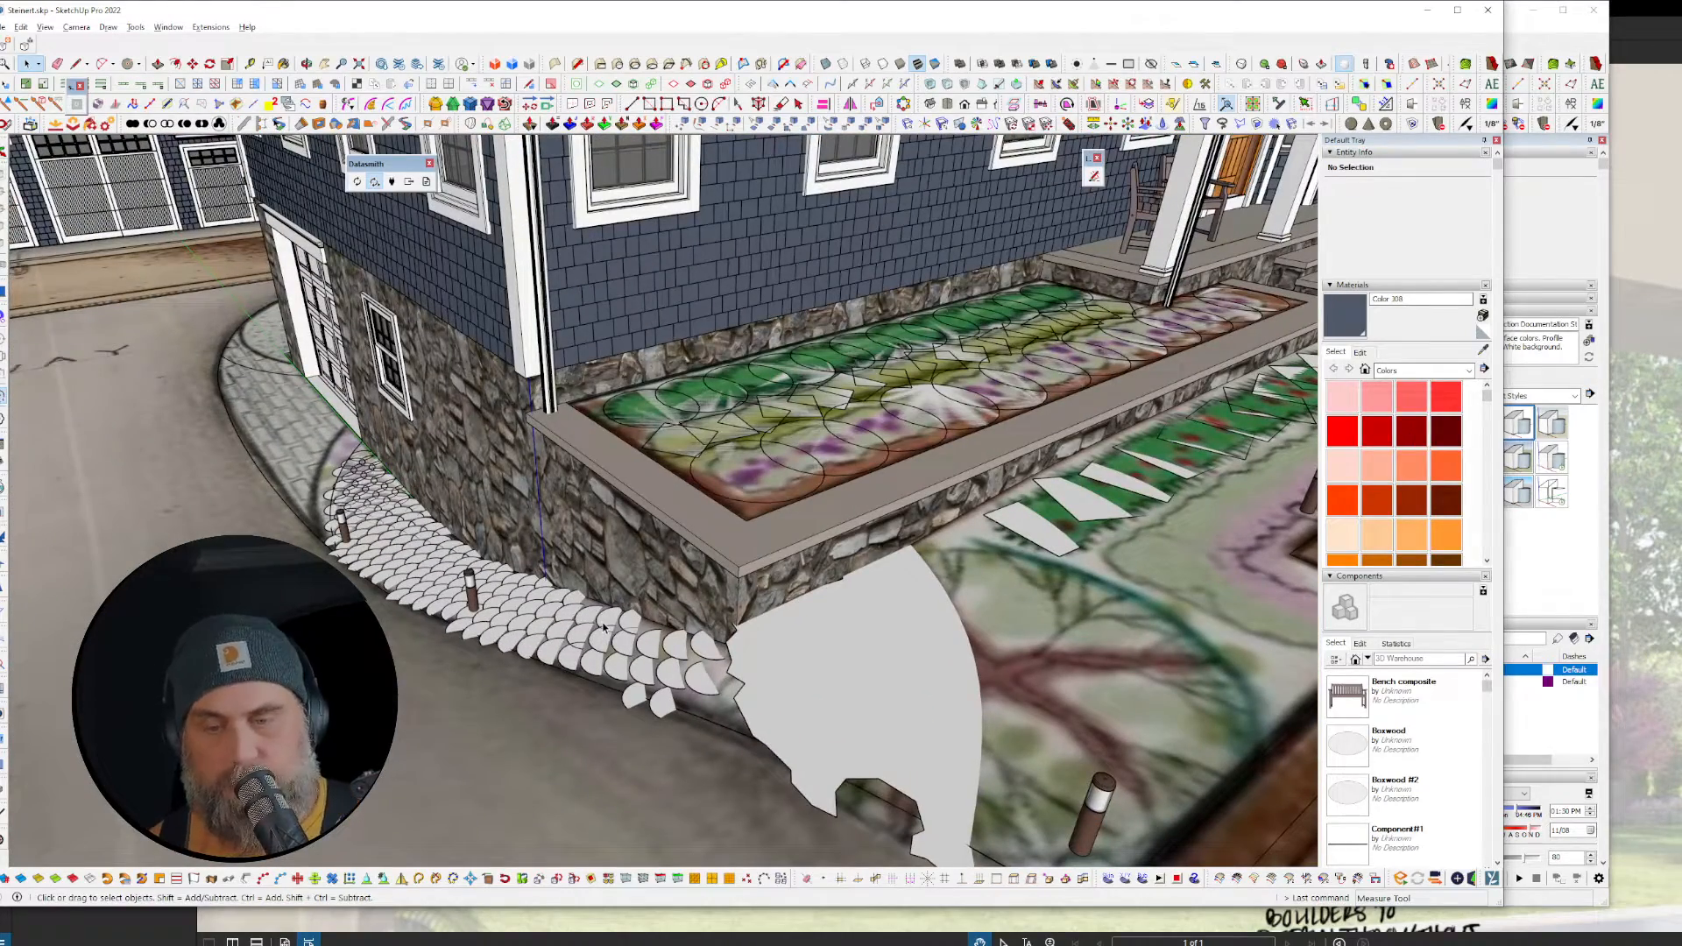
{"action": "scroll", "coordinate": [512, 504], "scroll_direction": "down", "scroll_amount": 8}
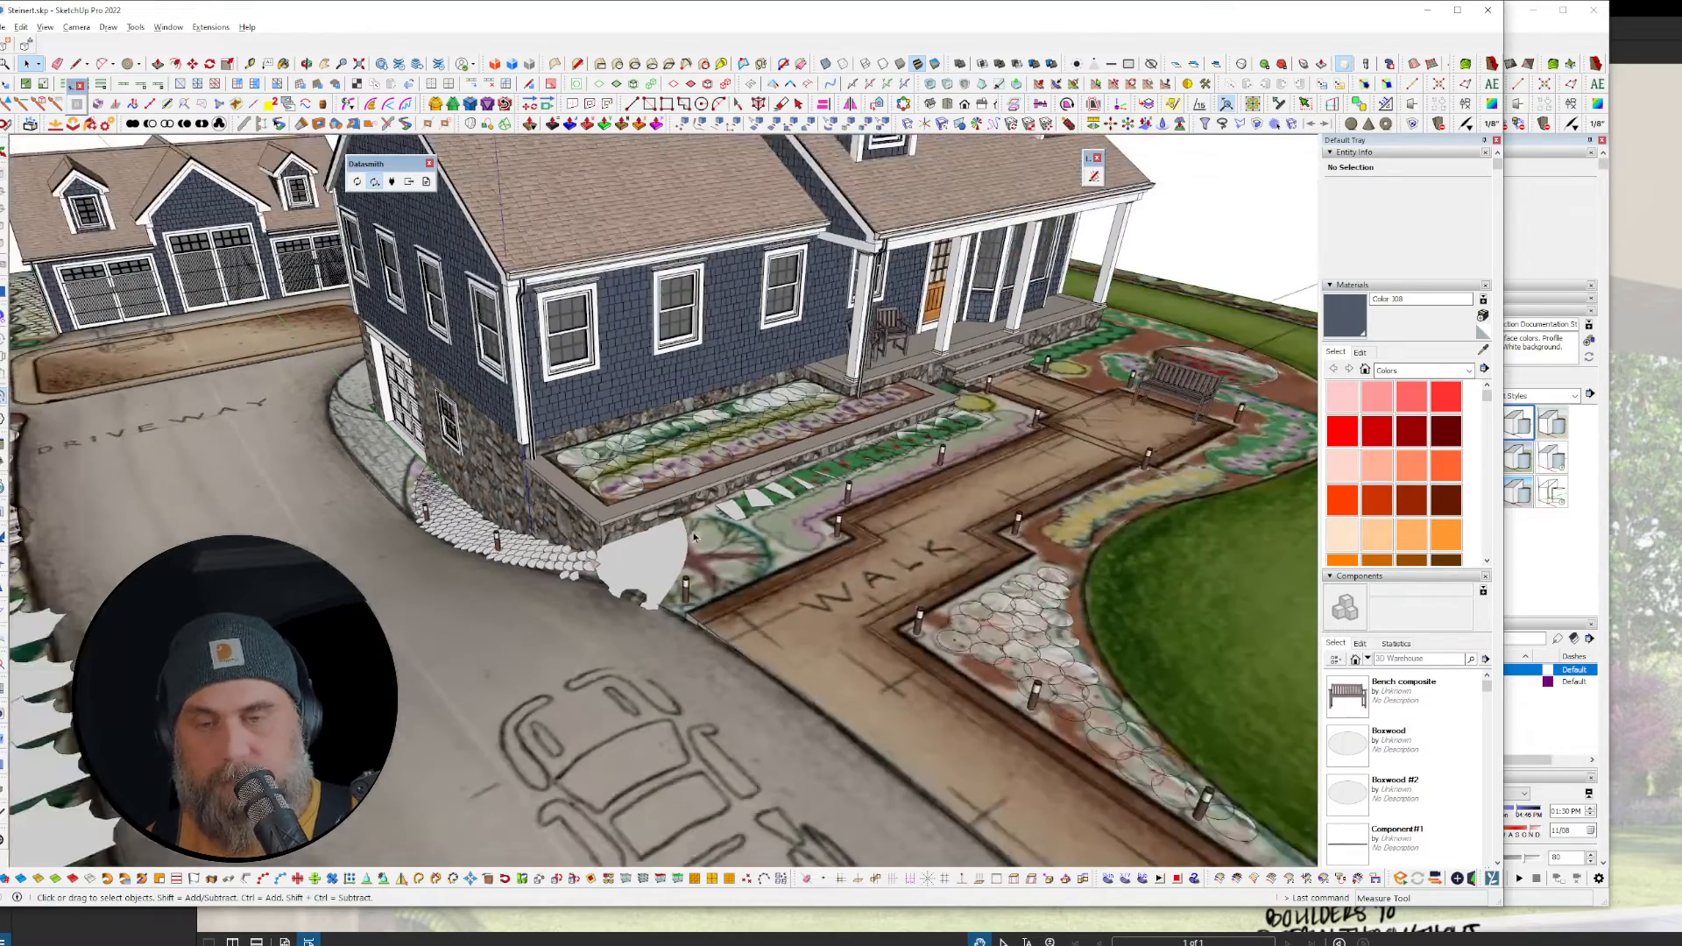
{"action": "middle_click_drag", "start_coordinate": [528, 498], "coordinate": [750, 555]}
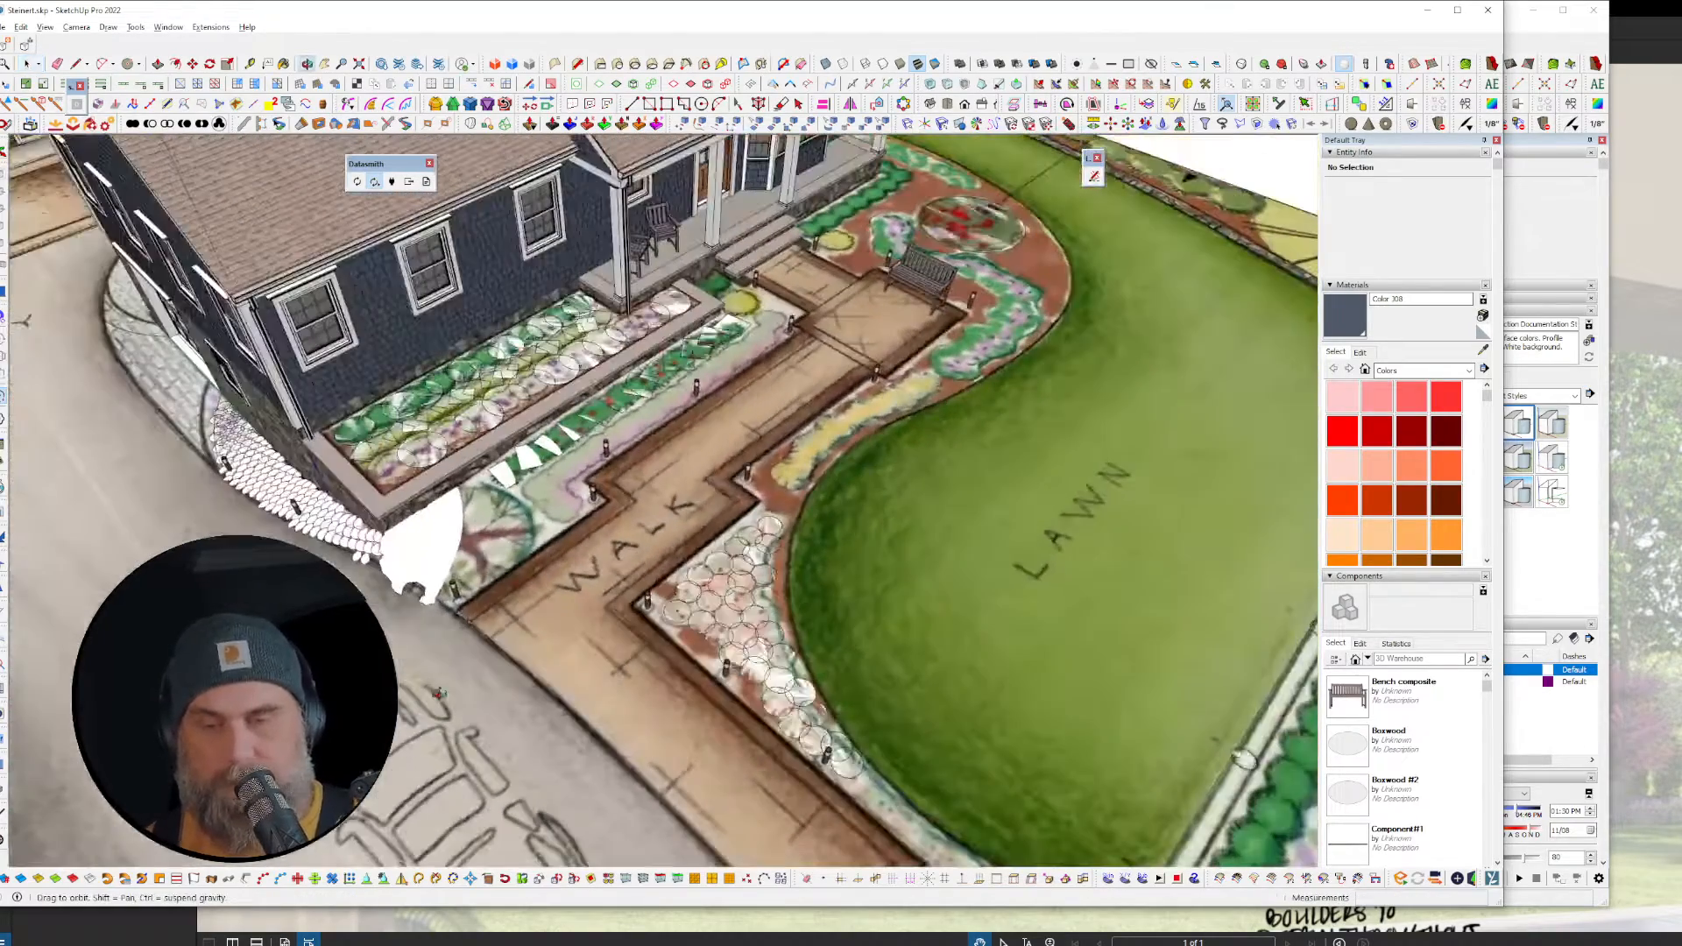
{"action": "scroll", "coordinate": [569, 427], "scroll_direction": "up", "scroll_amount": 6}
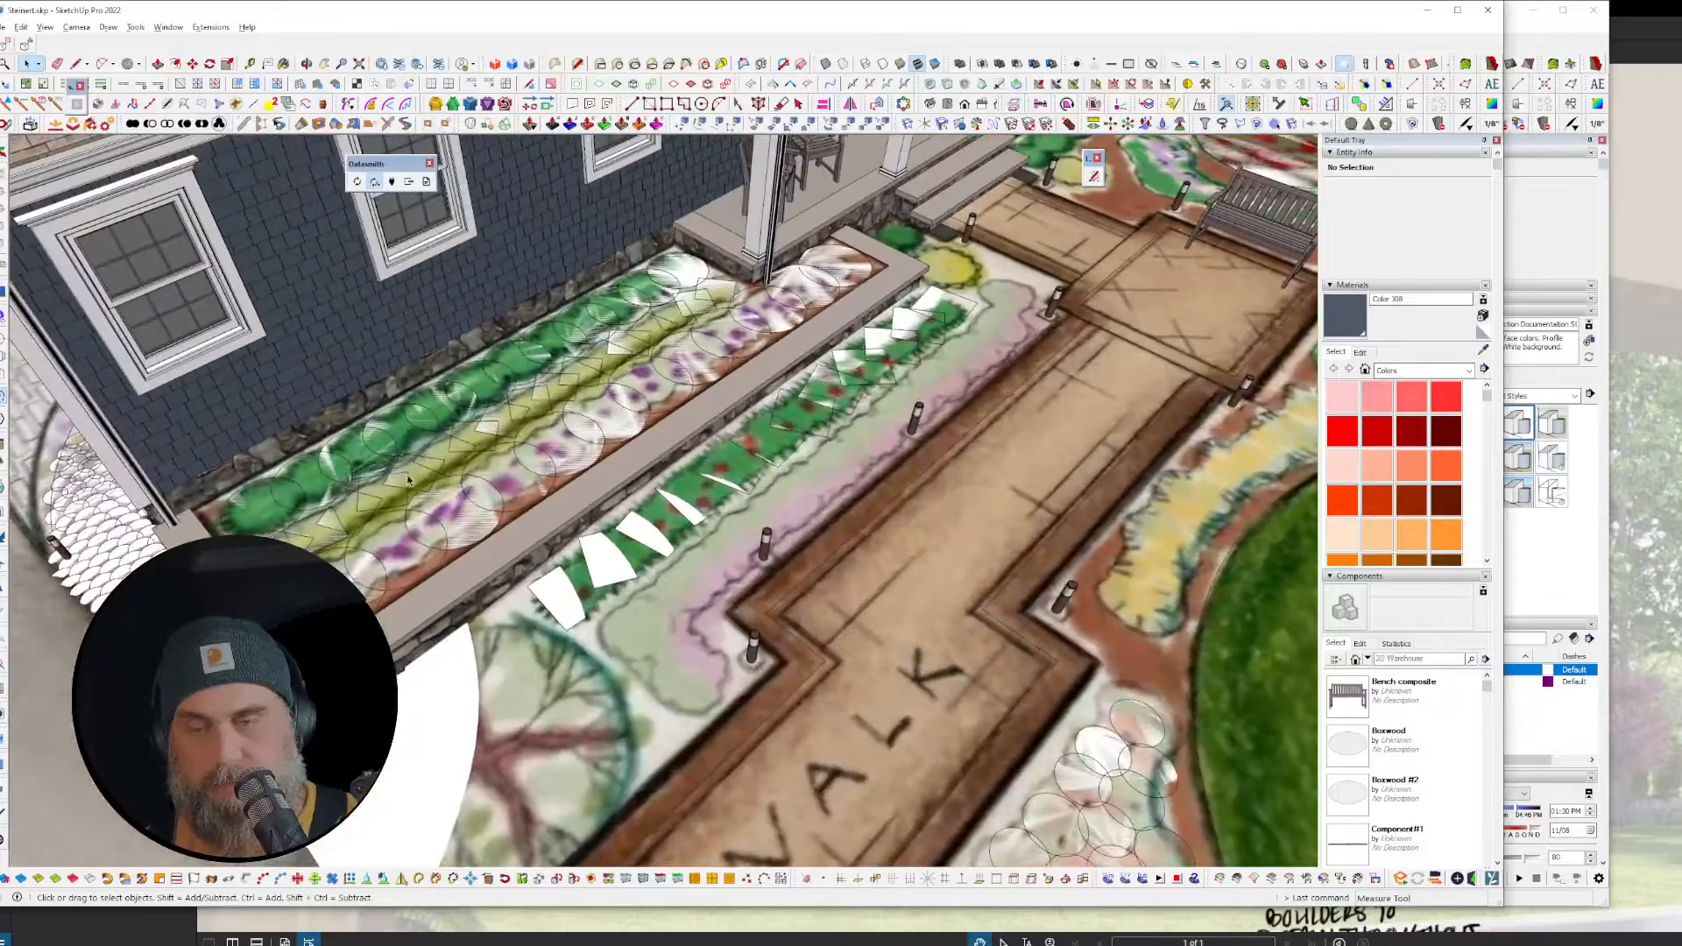
{"action": "middle_click_drag", "start_coordinate": [865, 355], "coordinate": [765, 512]}
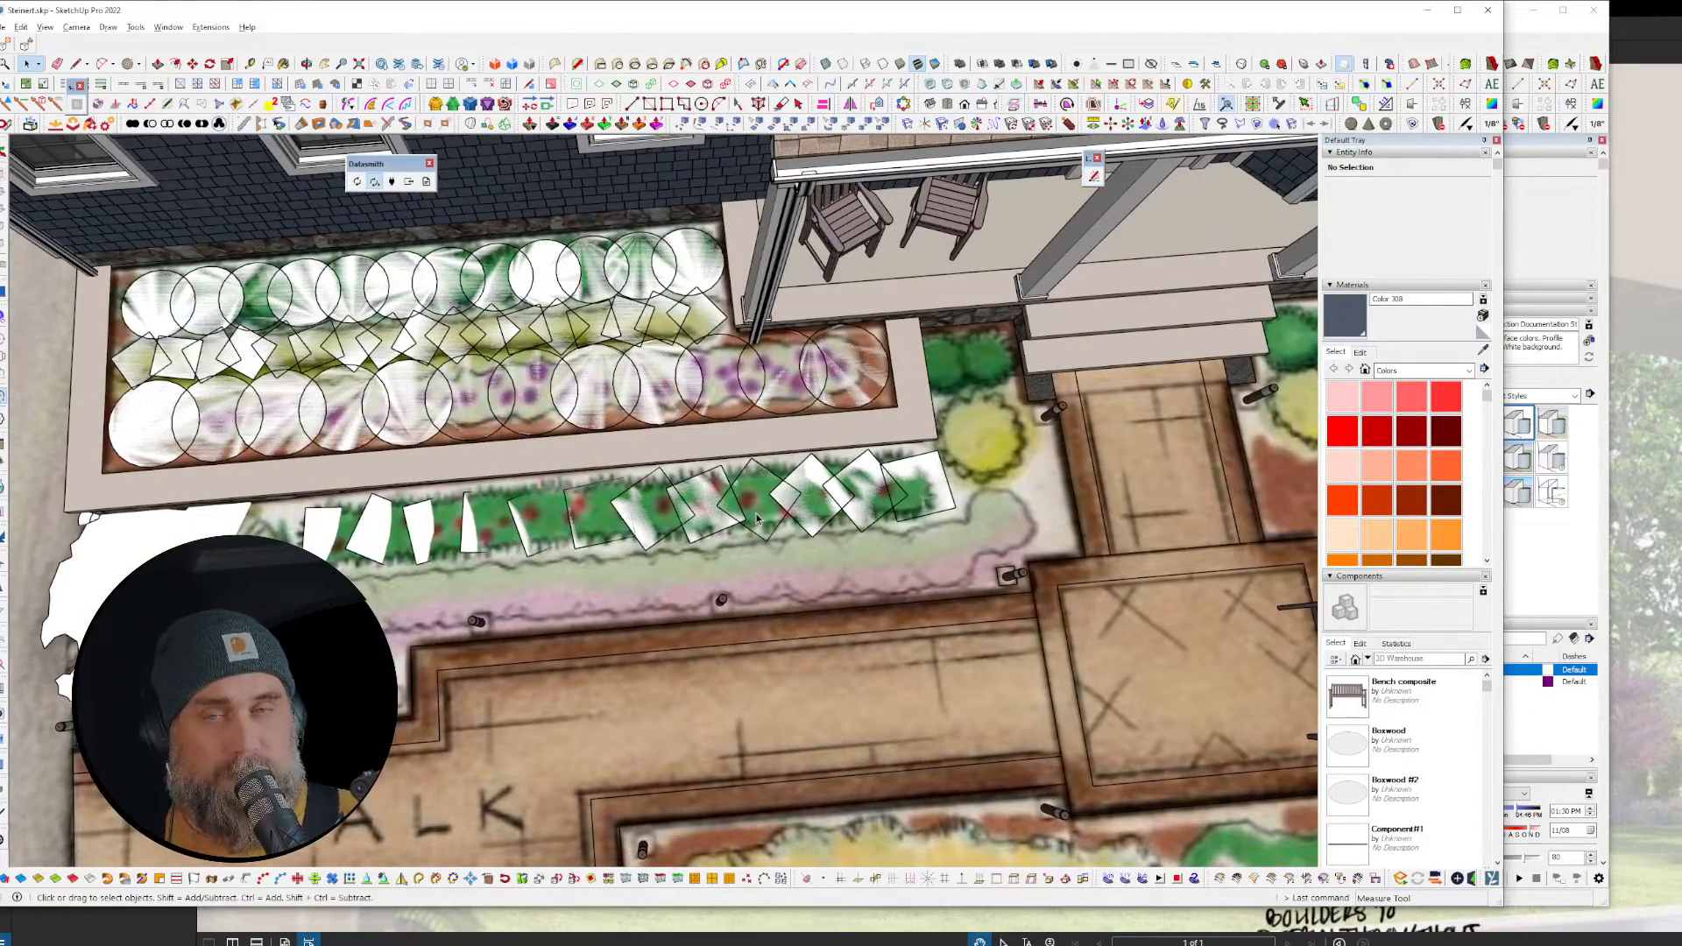
Step: Copy and paste a Hedge component from the bed, then pan to empty space beside the lot
{"action": "left_click", "coordinate": [210, 27]}
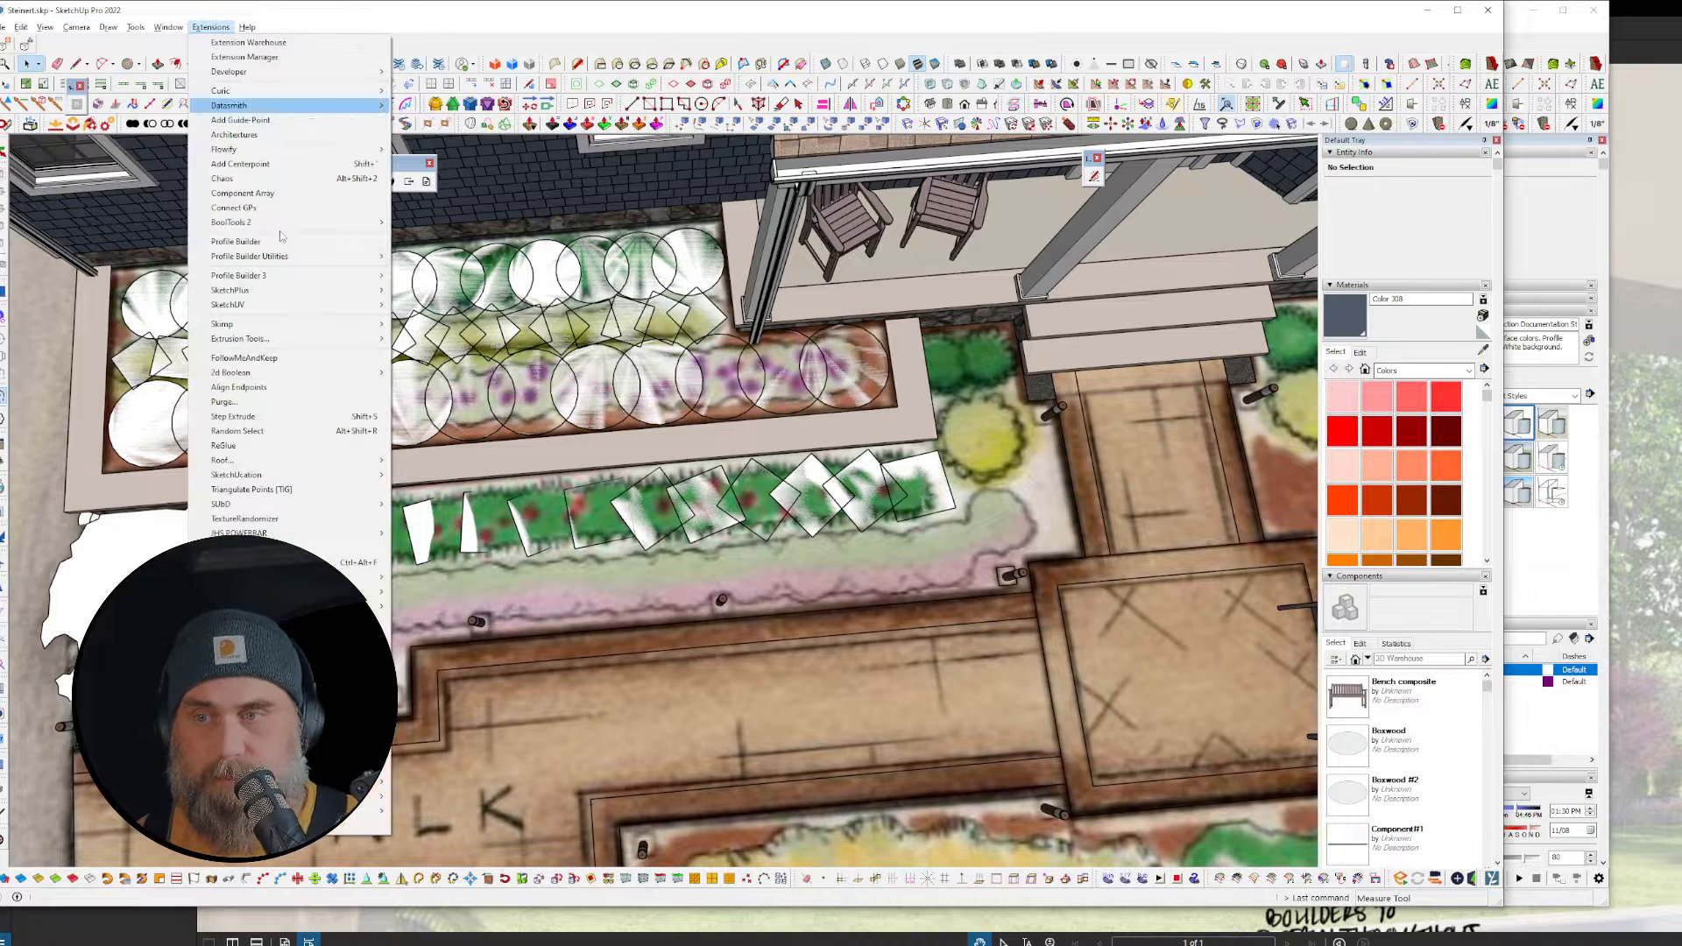
{"action": "left_click", "coordinate": [844, 12]}
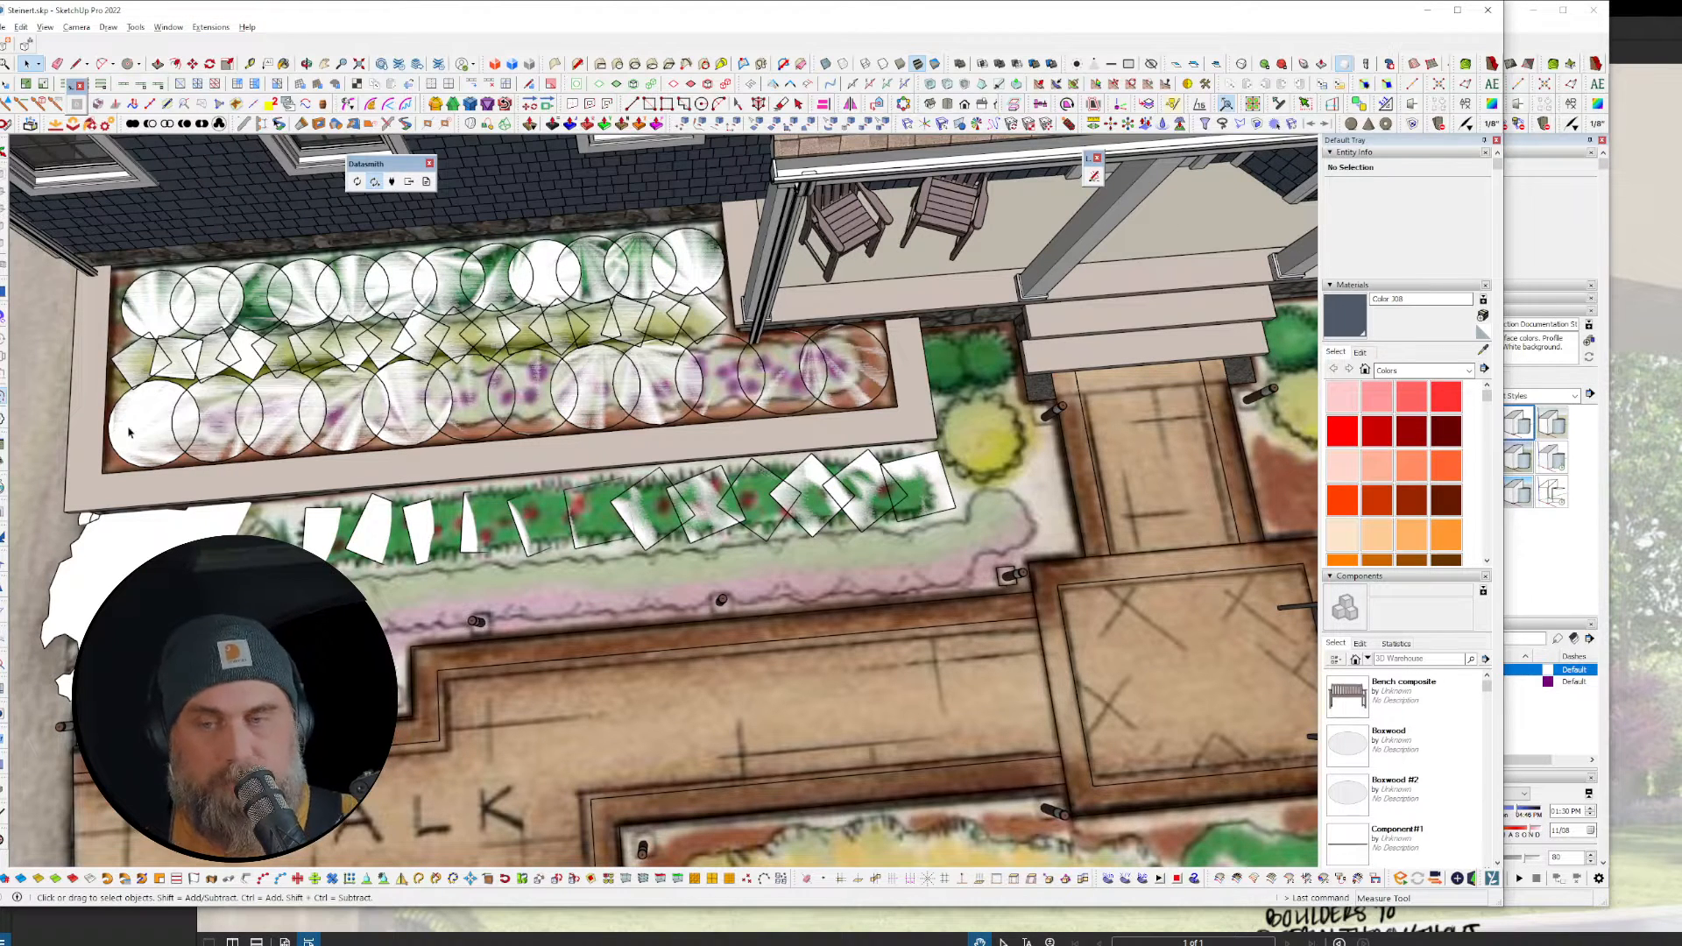
{"action": "left_click", "coordinate": [169, 291]}
{"action": "scroll", "coordinate": [607, 387], "scroll_direction": "down", "scroll_amount": 3}
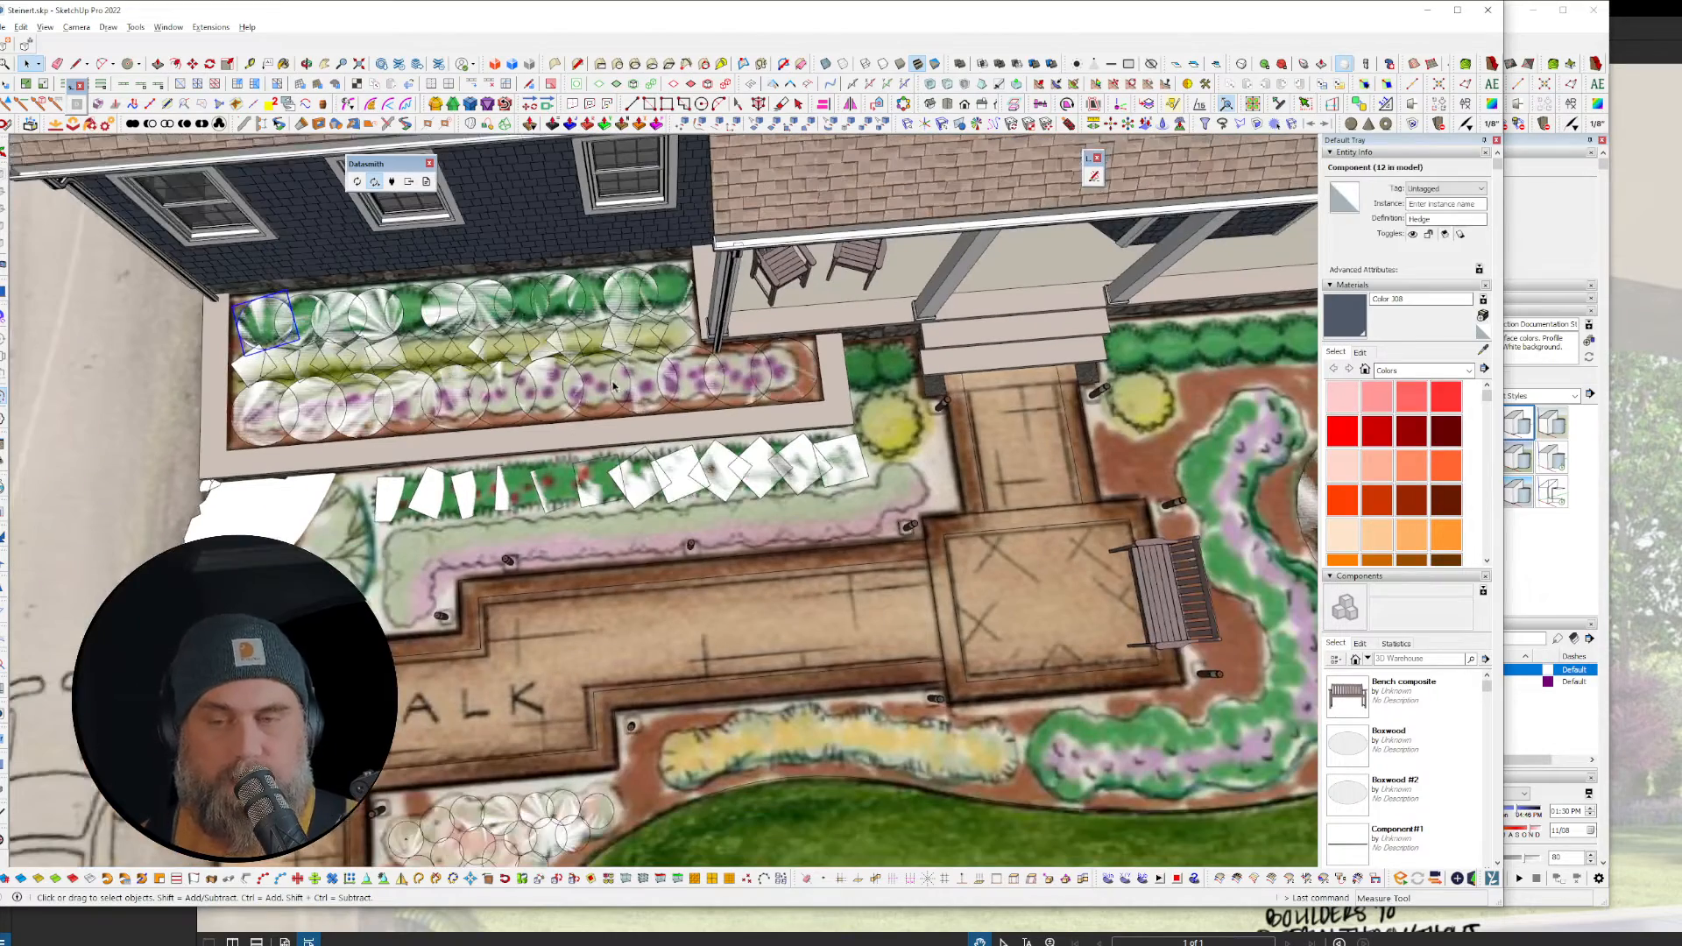
{"action": "key", "text": "ctrl+c"}
{"action": "key", "text": "ctrl+v"}
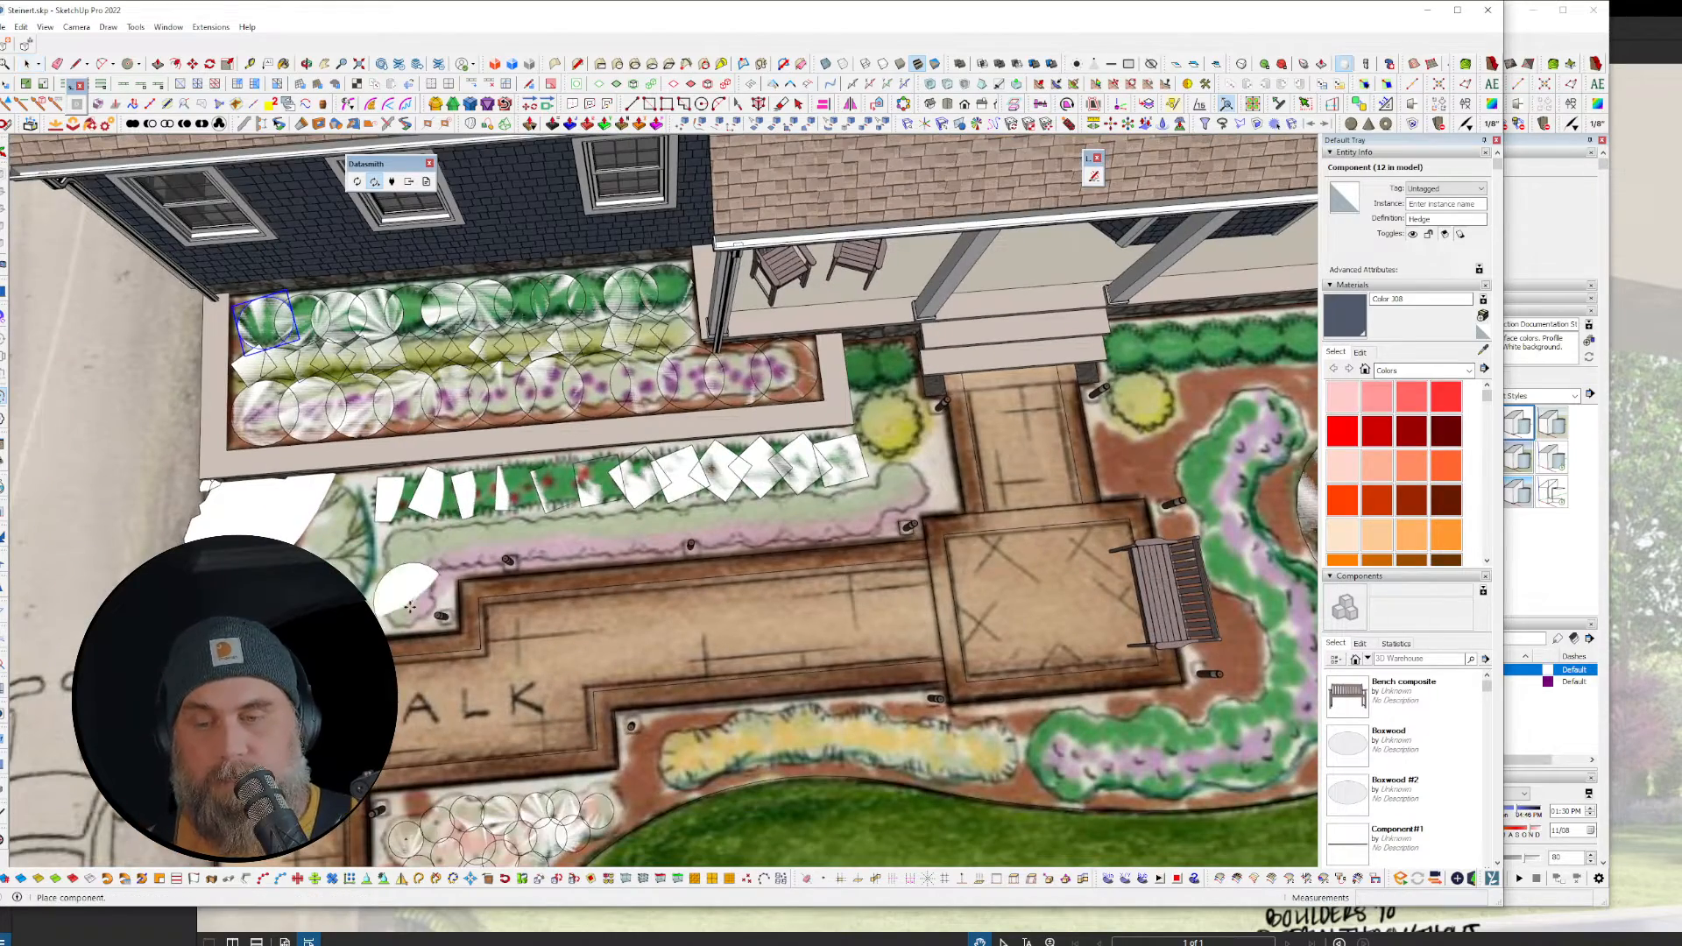
{"action": "scroll", "coordinate": [409, 606], "scroll_direction": "up", "scroll_amount": 2}
{"action": "scroll", "coordinate": [464, 464], "scroll_direction": "down", "scroll_amount": 7}
{"action": "middle_click_drag", "start_coordinate": [612, 394], "coordinate": [1030, 327], "text": "shift"}
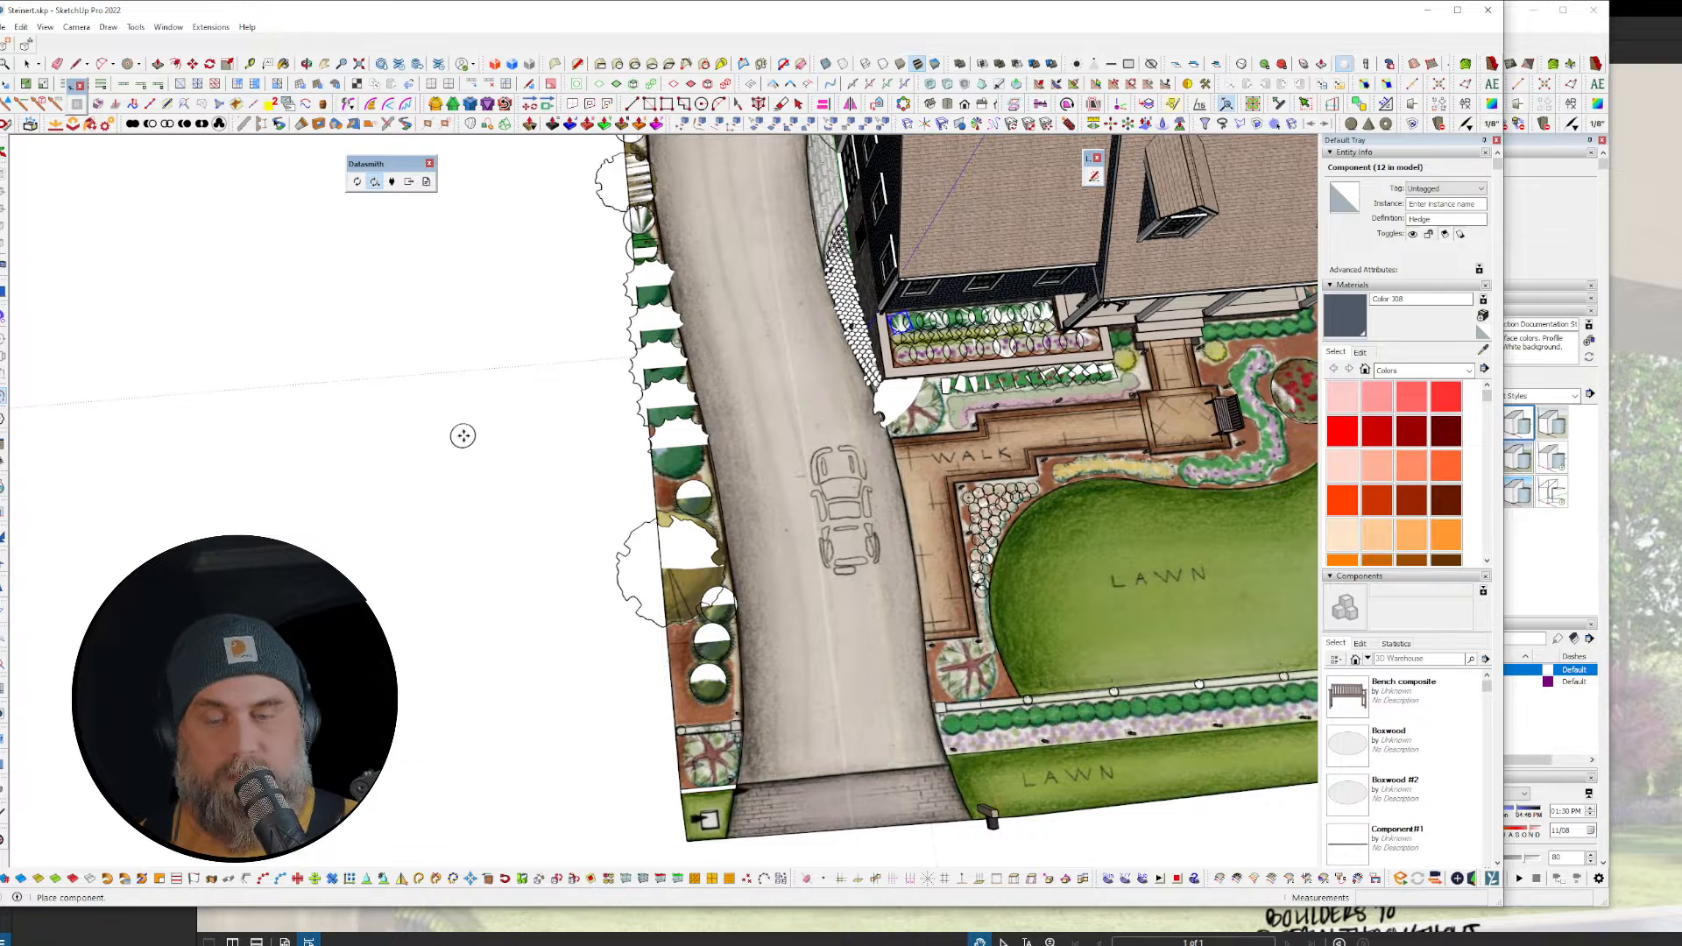
{"action": "scroll", "coordinate": [490, 465], "scroll_direction": "up", "scroll_amount": 6}
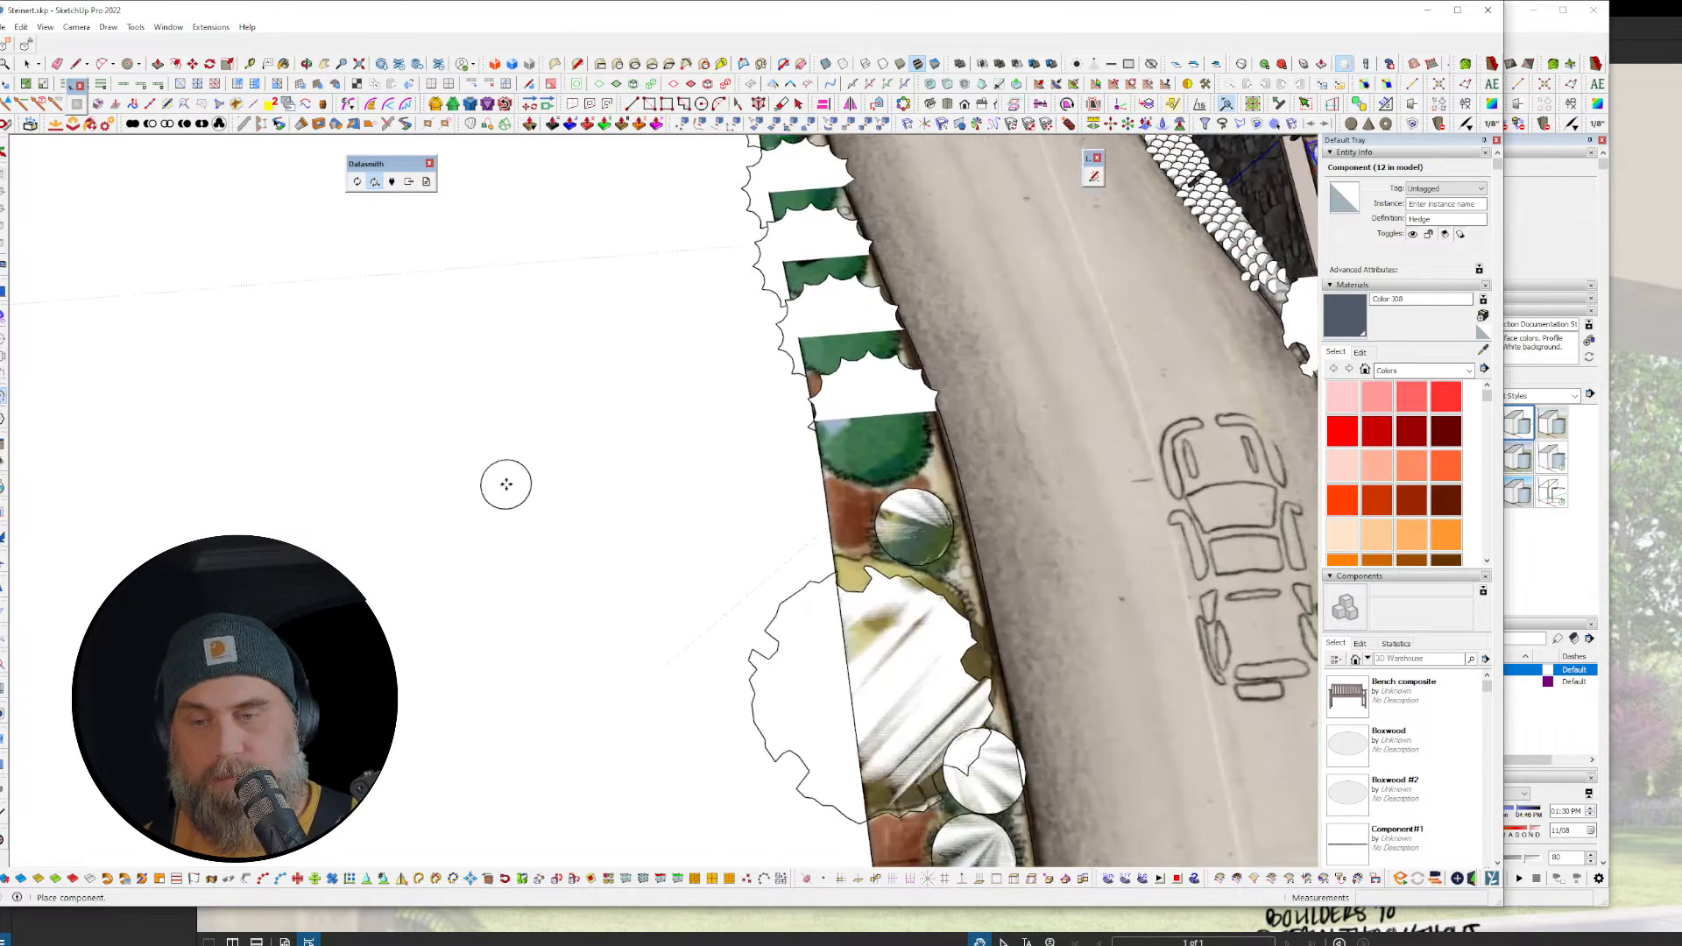
Step: Place seven Hedge copies in a staggered row, then select them, cut and undo the cut
{"action": "left_click", "coordinate": [458, 492]}
{"action": "left_click", "coordinate": [556, 396]}
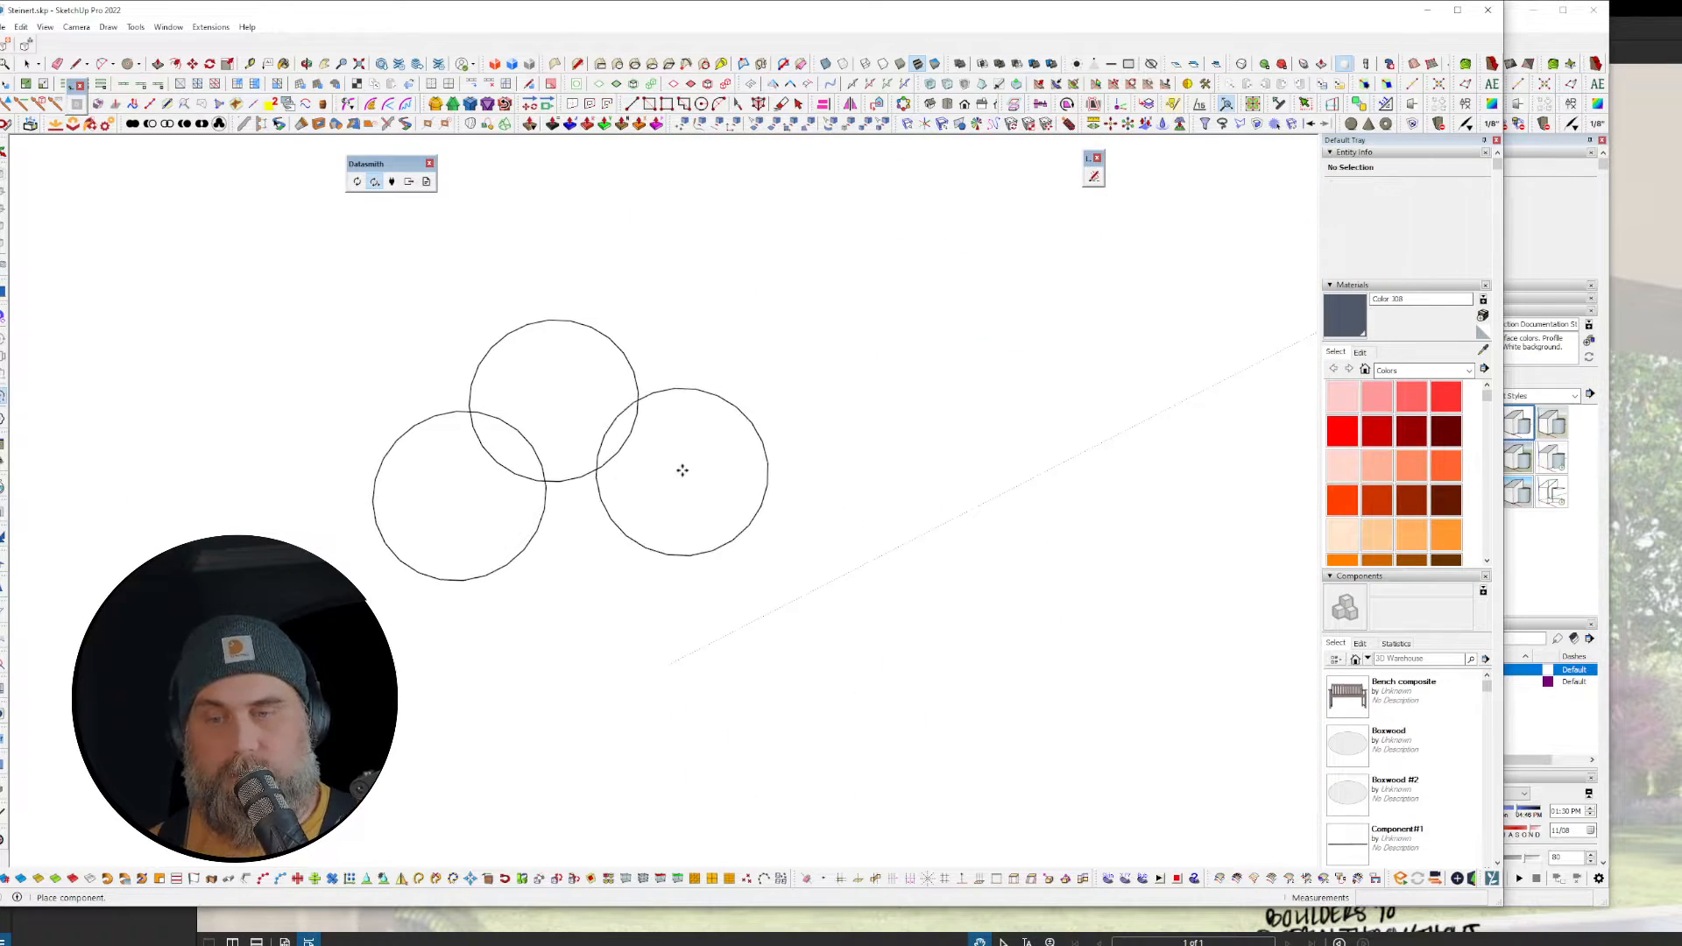
{"action": "left_click", "coordinate": [681, 468]}
{"action": "left_click", "coordinate": [773, 337]}
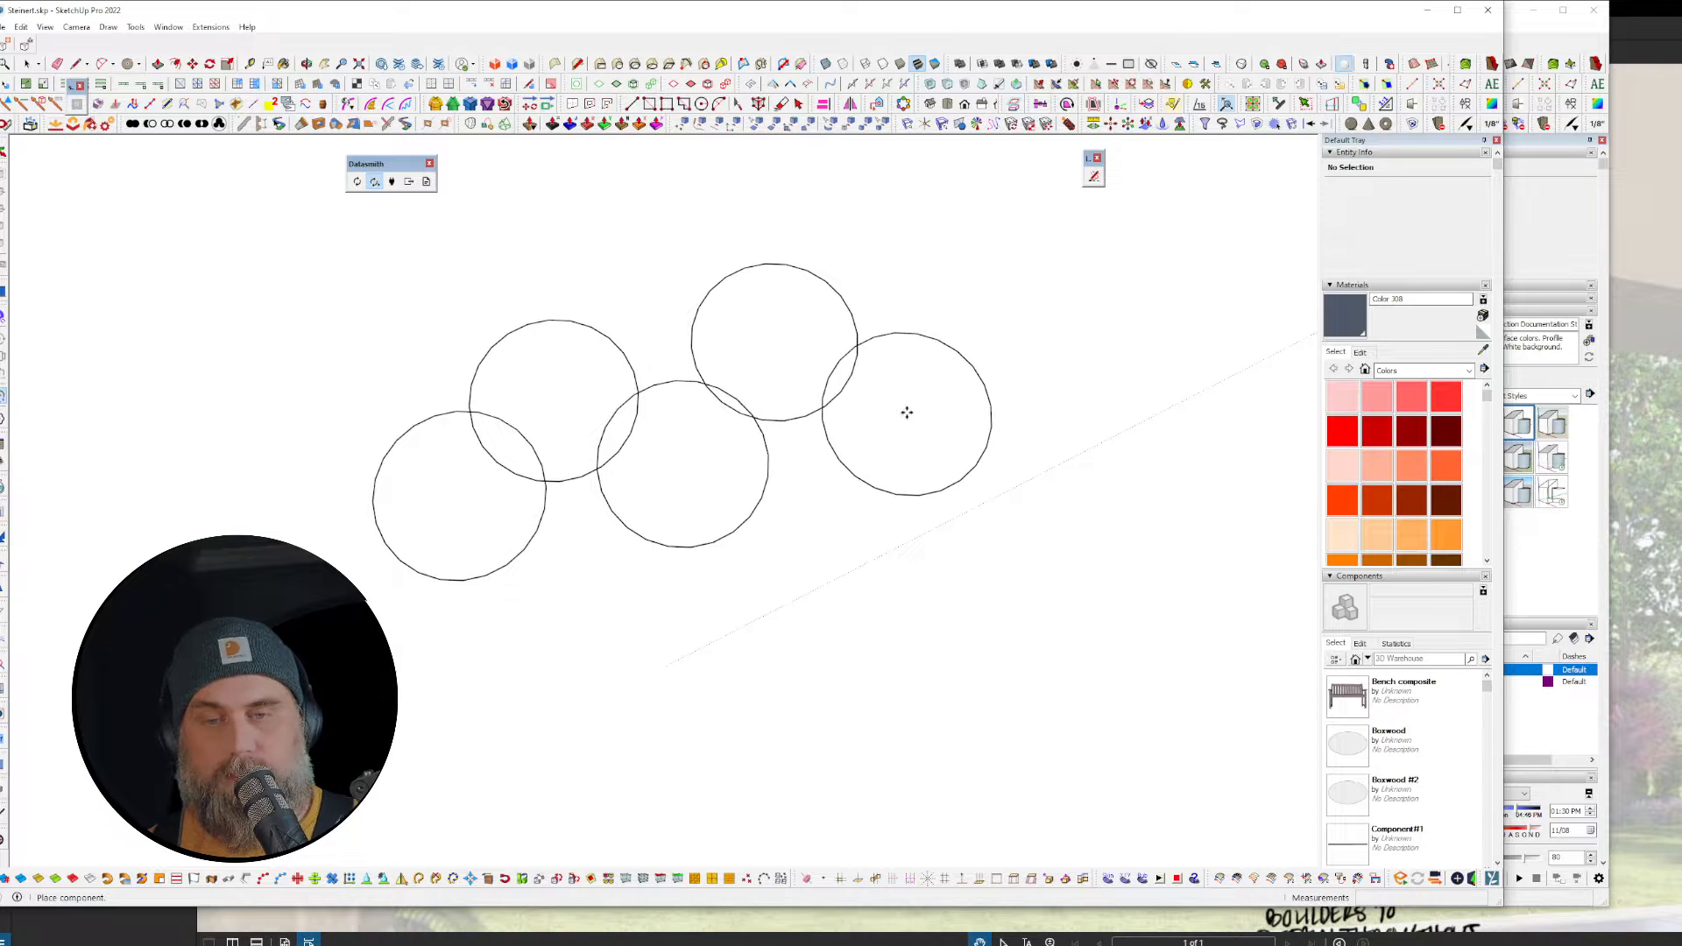
{"action": "left_click", "coordinate": [905, 408]}
{"action": "left_click", "coordinate": [984, 299]}
{"action": "left_click", "coordinate": [1100, 357]}
{"action": "scroll", "coordinate": [740, 385], "scroll_direction": "down", "scroll_amount": 3}
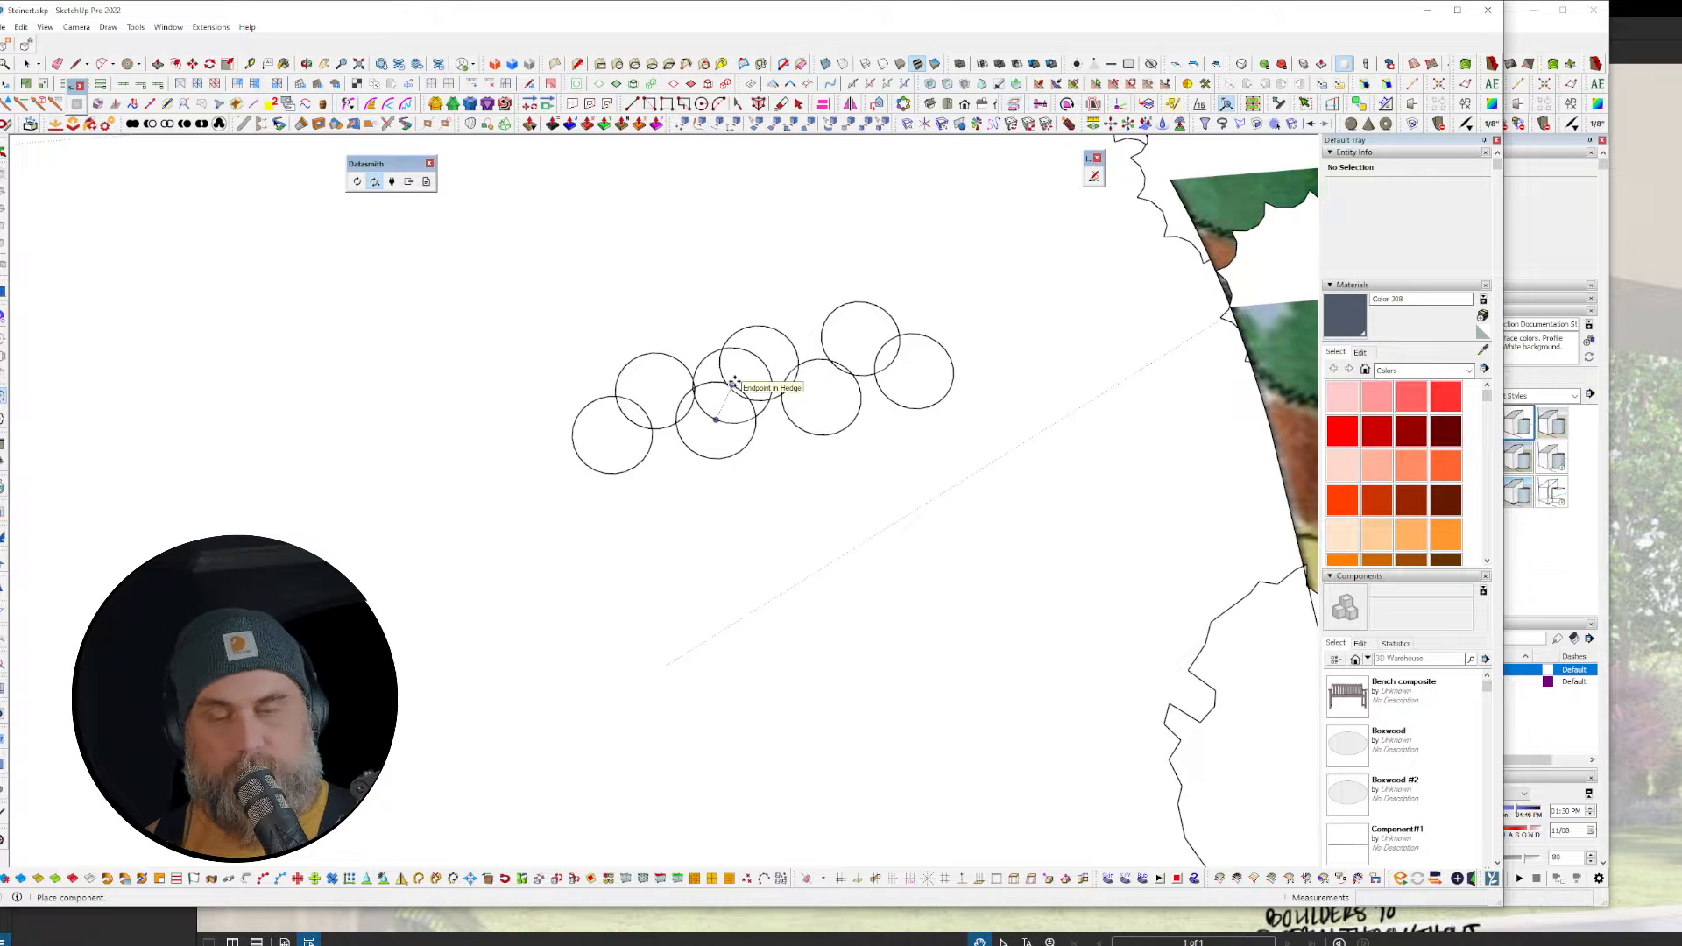
{"action": "key", "text": "space"}
{"action": "left_click_drag", "start_coordinate": [511, 273], "coordinate": [991, 501]}
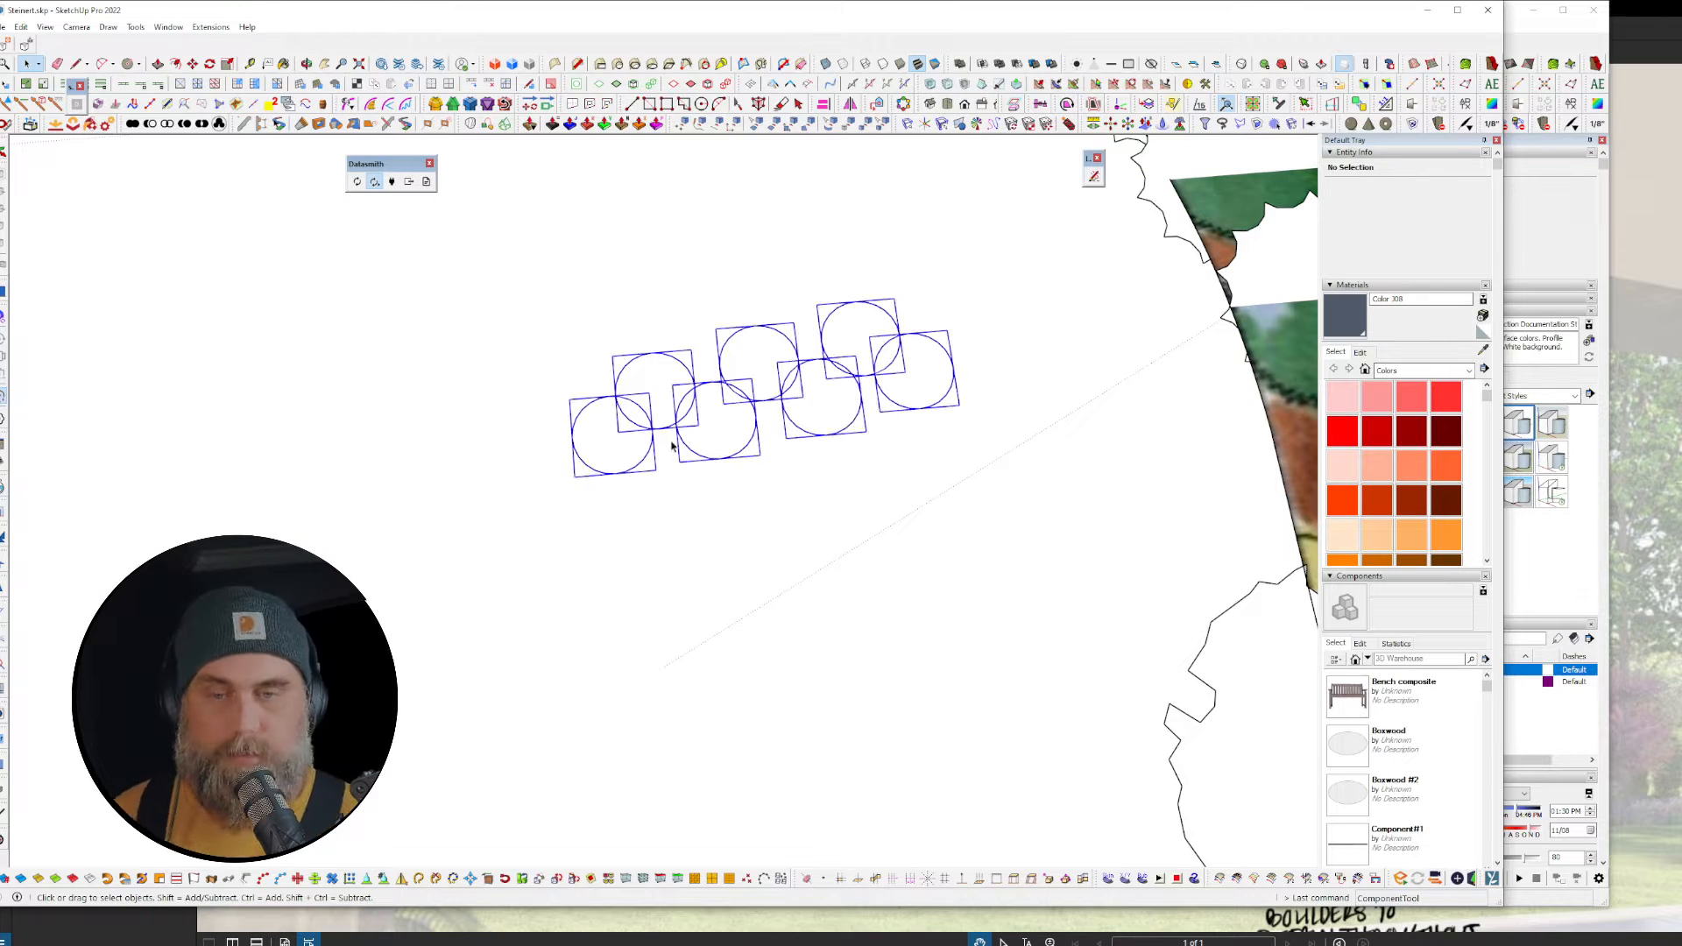
{"action": "key", "text": "ctrl+x"}
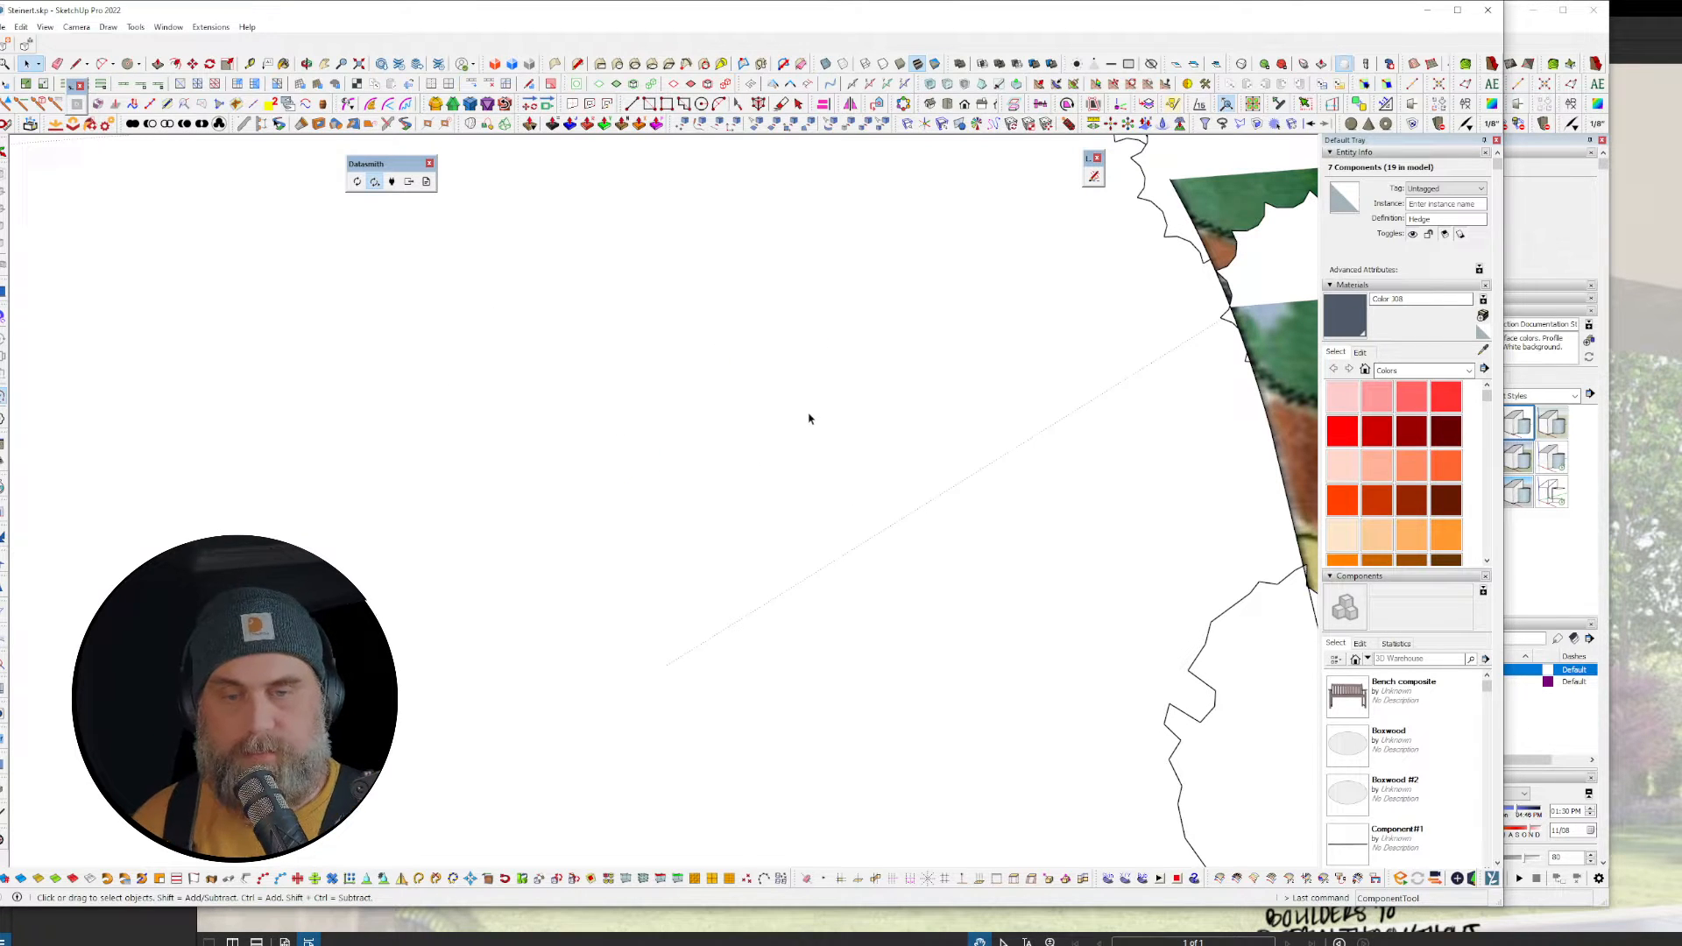
{"action": "key", "text": "ctrl+z"}
Step: Paste and place five more Hedge copies along the driveway
{"action": "middle_click_drag", "start_coordinate": [725, 517], "coordinate": [858, 435]}
{"action": "key", "text": "ctrl+v"}
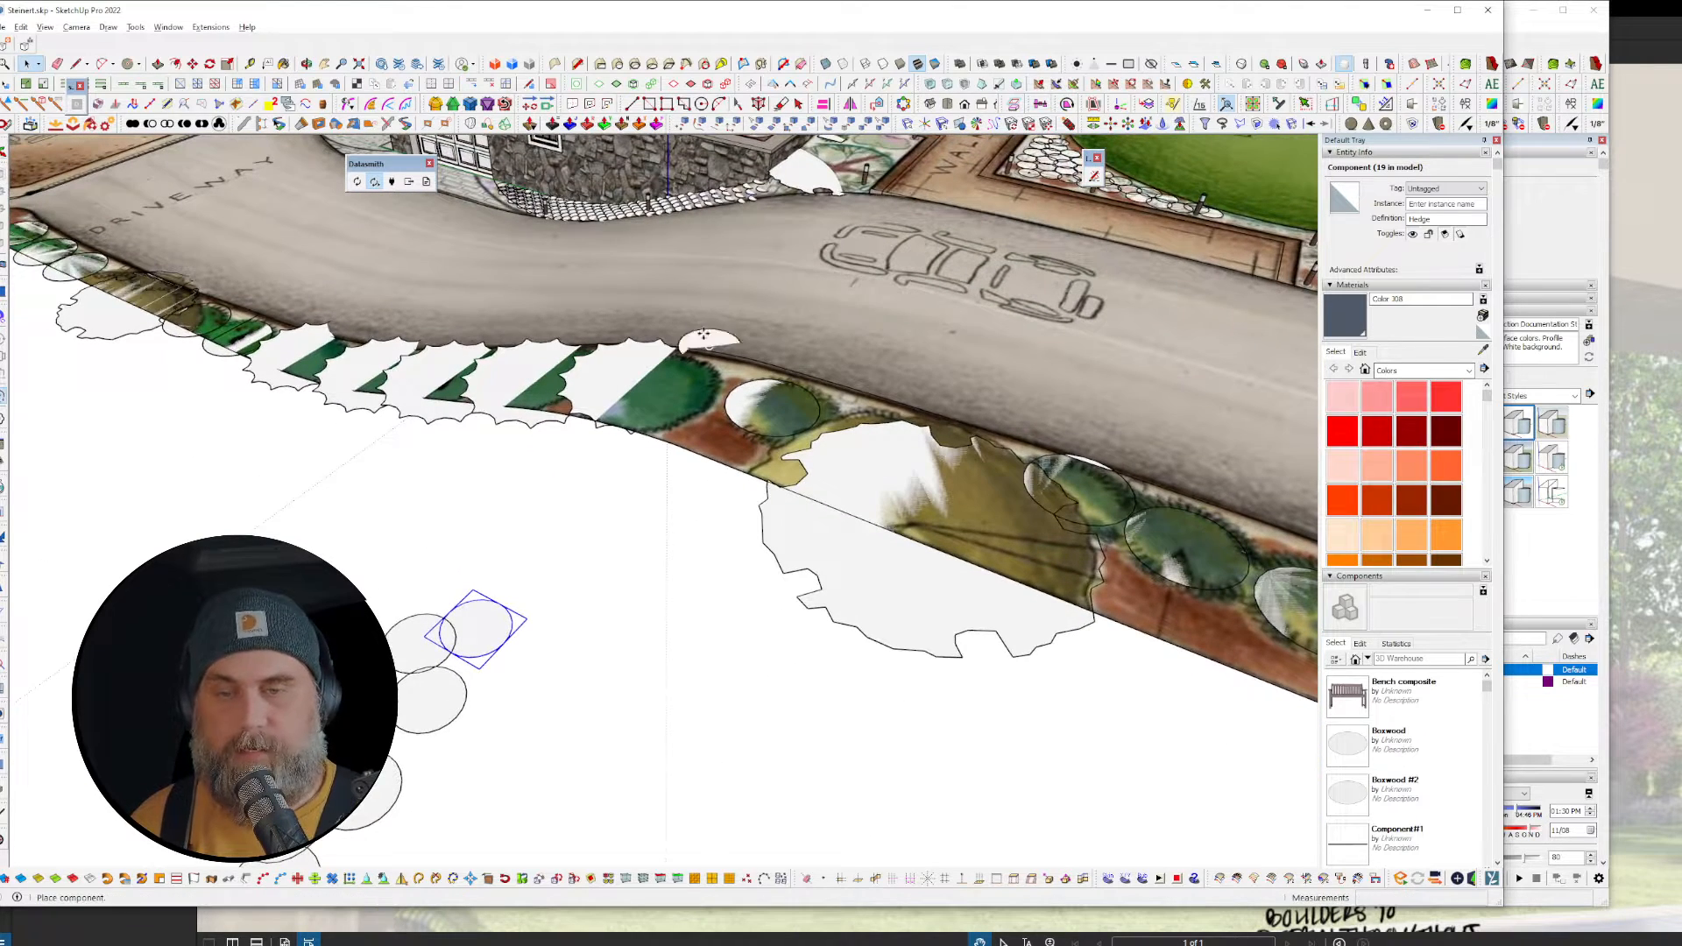
{"action": "left_click", "coordinate": [743, 272]}
{"action": "key", "text": "ctrl+v"}
{"action": "left_click", "coordinate": [668, 275]}
{"action": "key", "text": "ctrl+v"}
{"action": "left_click", "coordinate": [594, 283]}
{"action": "key", "text": "ctrl+v"}
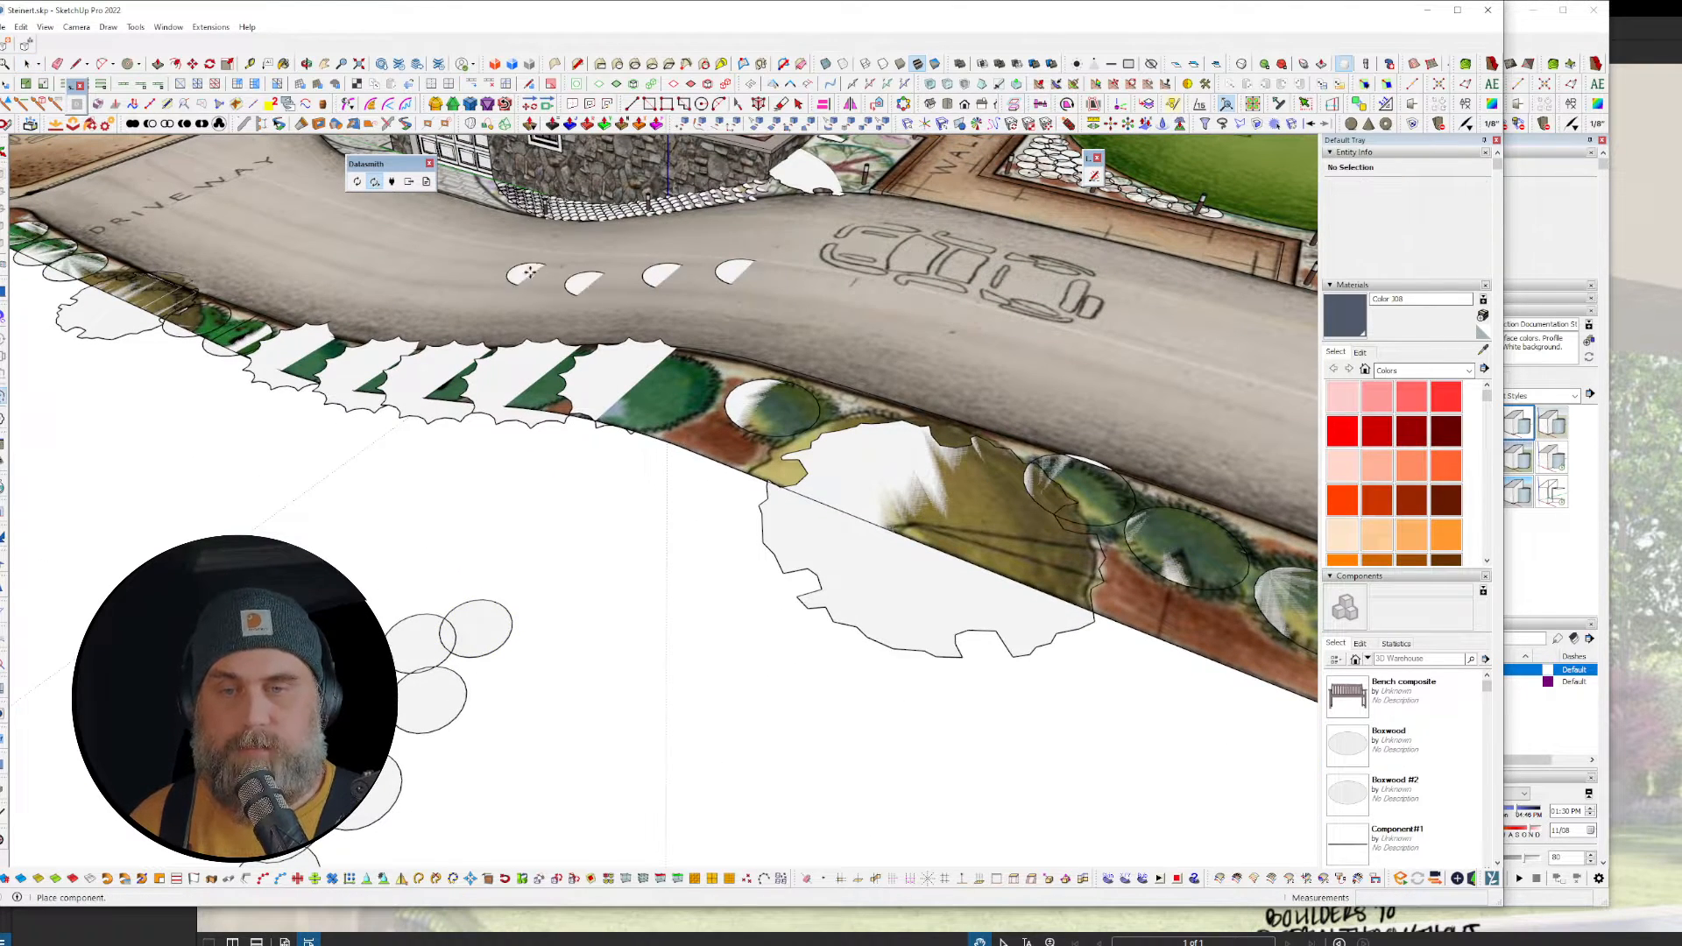
{"action": "left_click", "coordinate": [532, 272]}
{"action": "key", "text": "ctrl+v"}
{"action": "left_click", "coordinate": [459, 258]}
{"action": "key", "text": "ctrl+v"}
{"action": "key", "text": "Escape"}
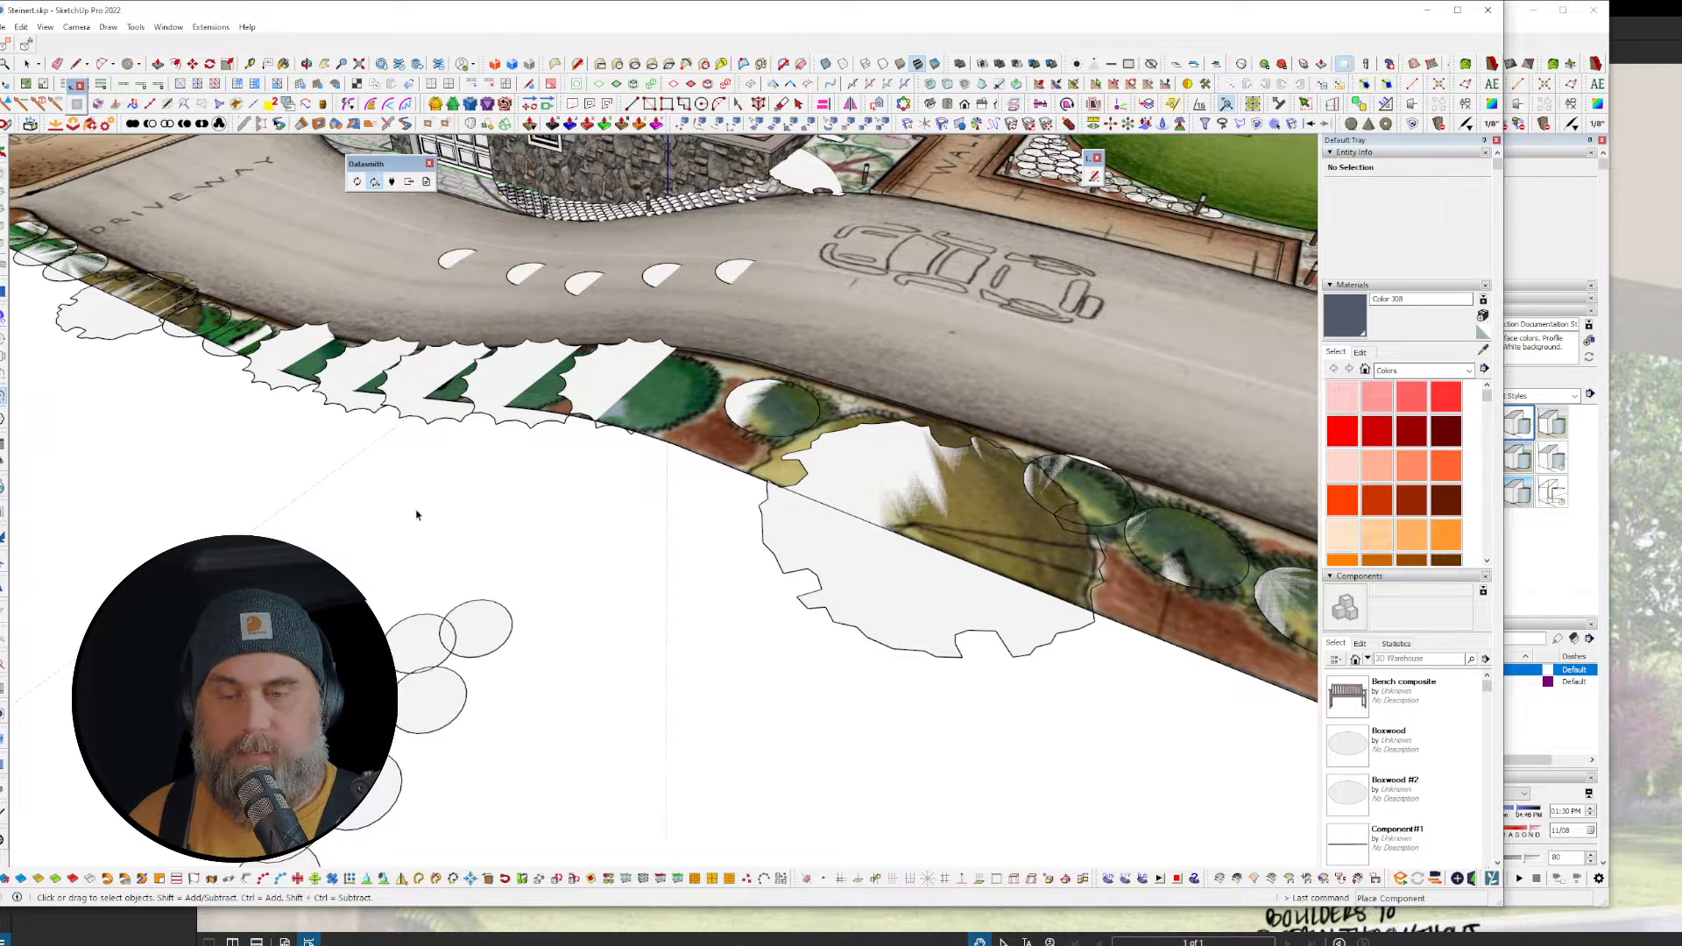
{"action": "middle_click_drag", "start_coordinate": [417, 515], "coordinate": [544, 502]}
Step: Inspect one of the pasted hedge copies by opening its component, then exit editing
{"action": "scroll", "coordinate": [206, 363], "scroll_direction": "up", "scroll_amount": 5}
{"action": "middle_click_drag", "start_coordinate": [206, 363], "coordinate": [409, 417], "text": "shift"}
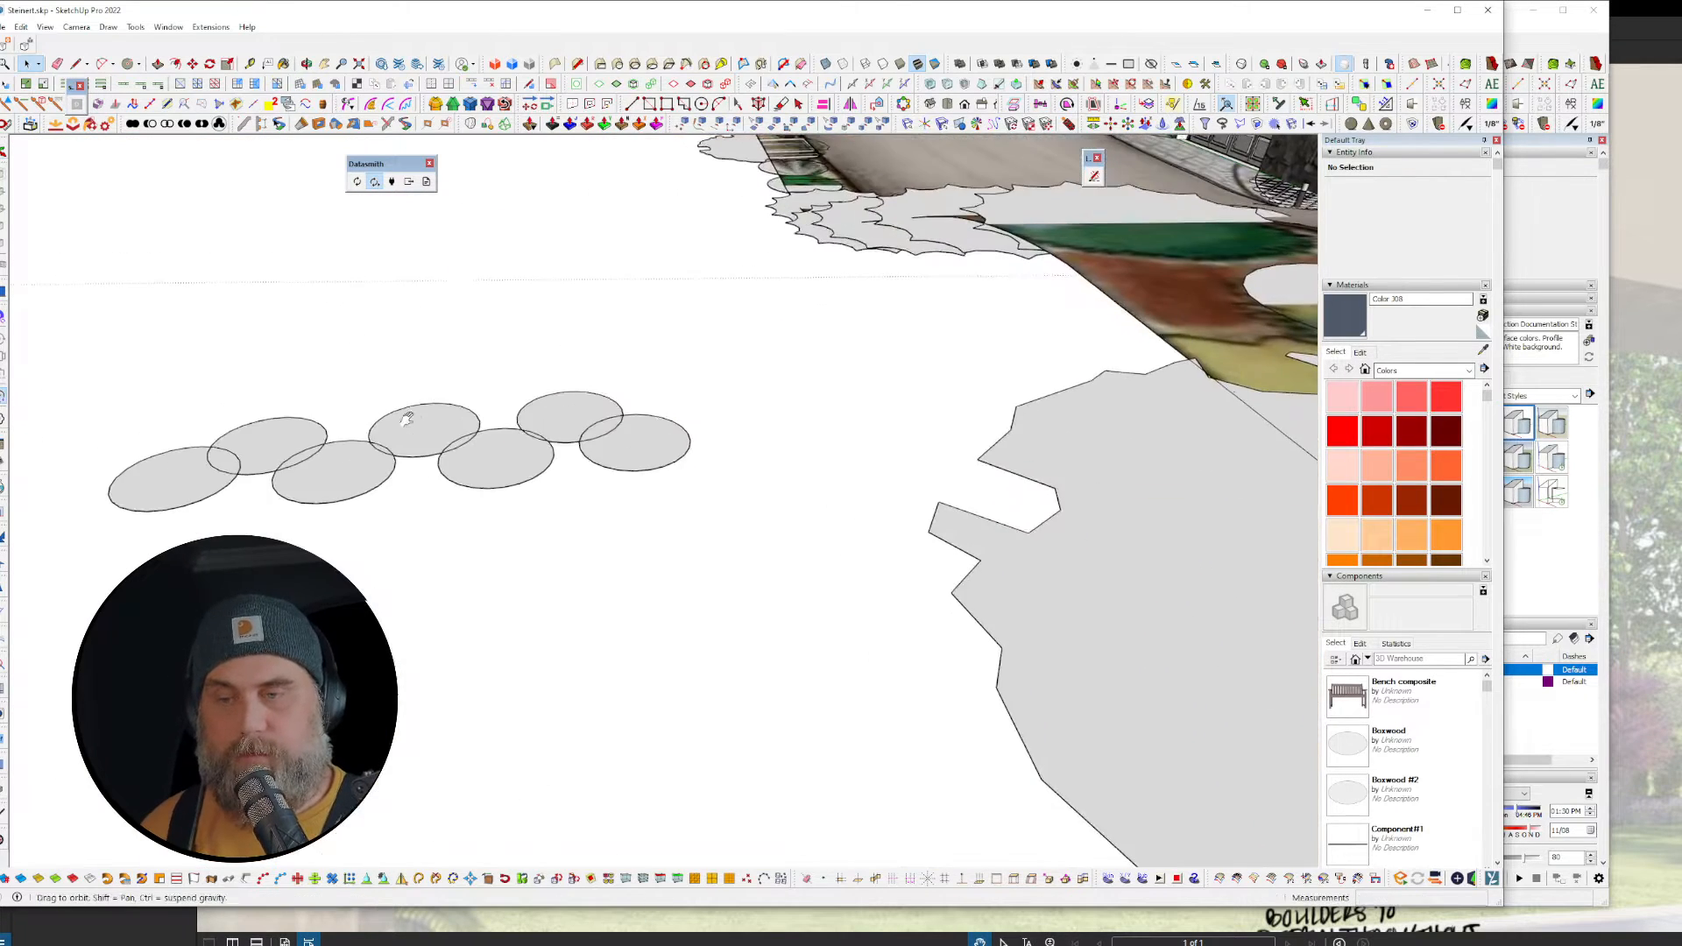
{"action": "double_click", "coordinate": [414, 438]}
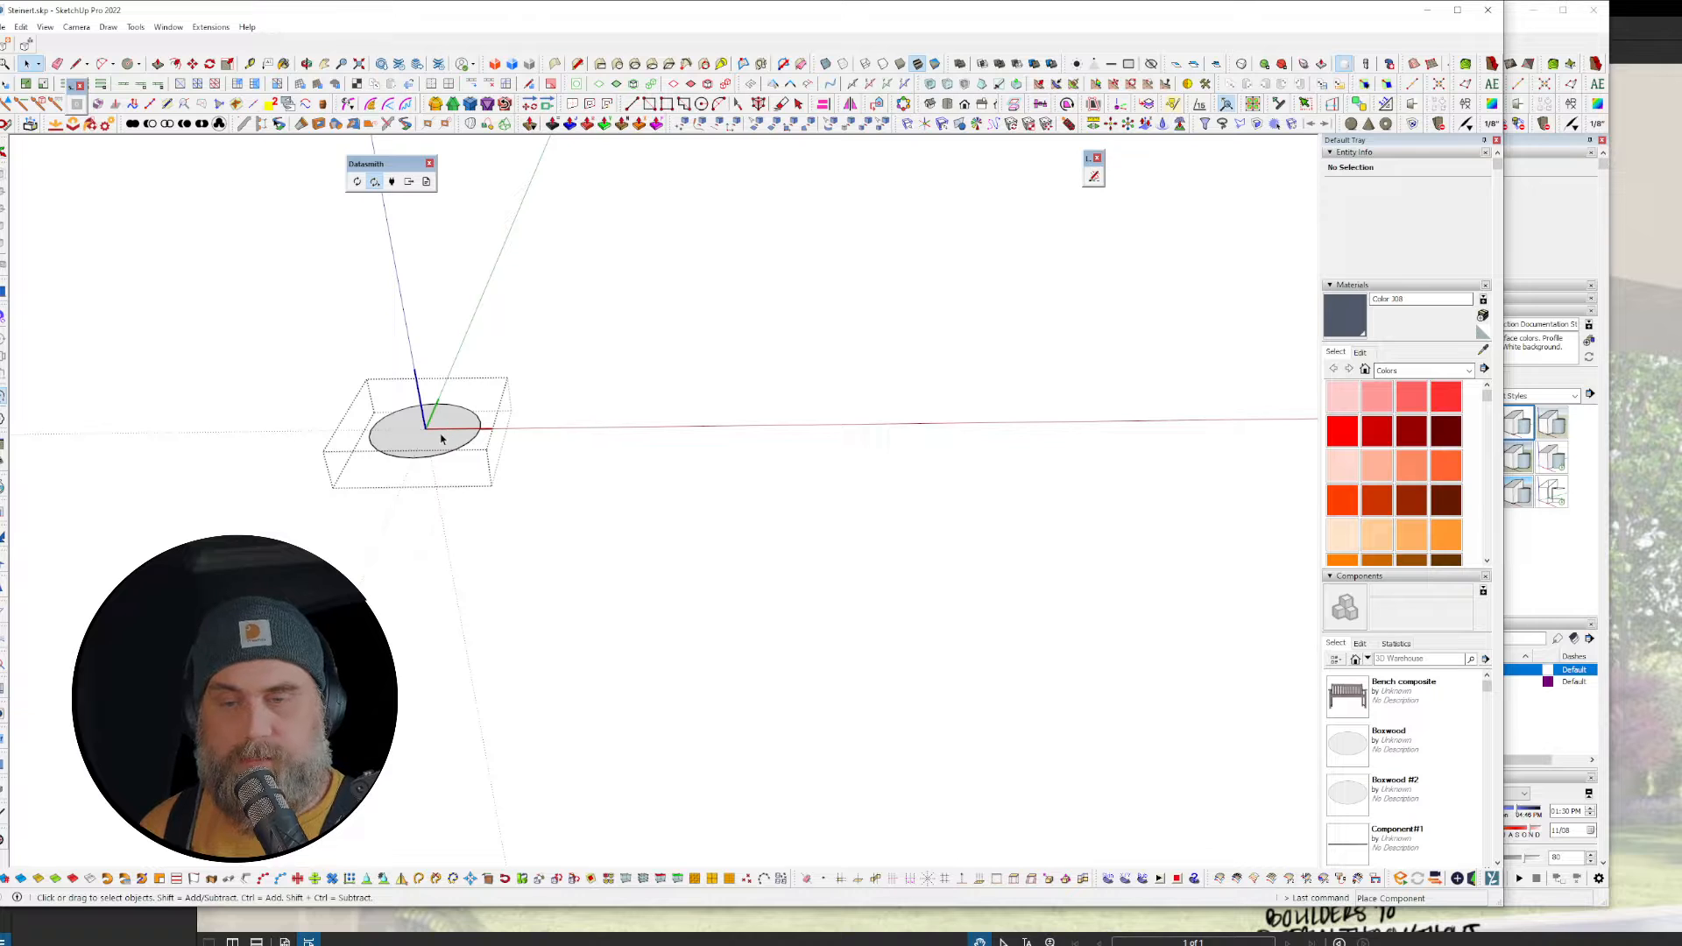
{"action": "key", "text": "Escape"}
{"action": "middle_click_drag", "start_coordinate": [427, 431], "coordinate": [579, 507], "text": "shift"}
{"action": "scroll", "coordinate": [597, 425], "scroll_direction": "down", "scroll_amount": 3}
Step: Draw a test circle below the hedge row and make it a component
{"action": "key", "text": "c"}
{"action": "left_click", "coordinate": [465, 614]}
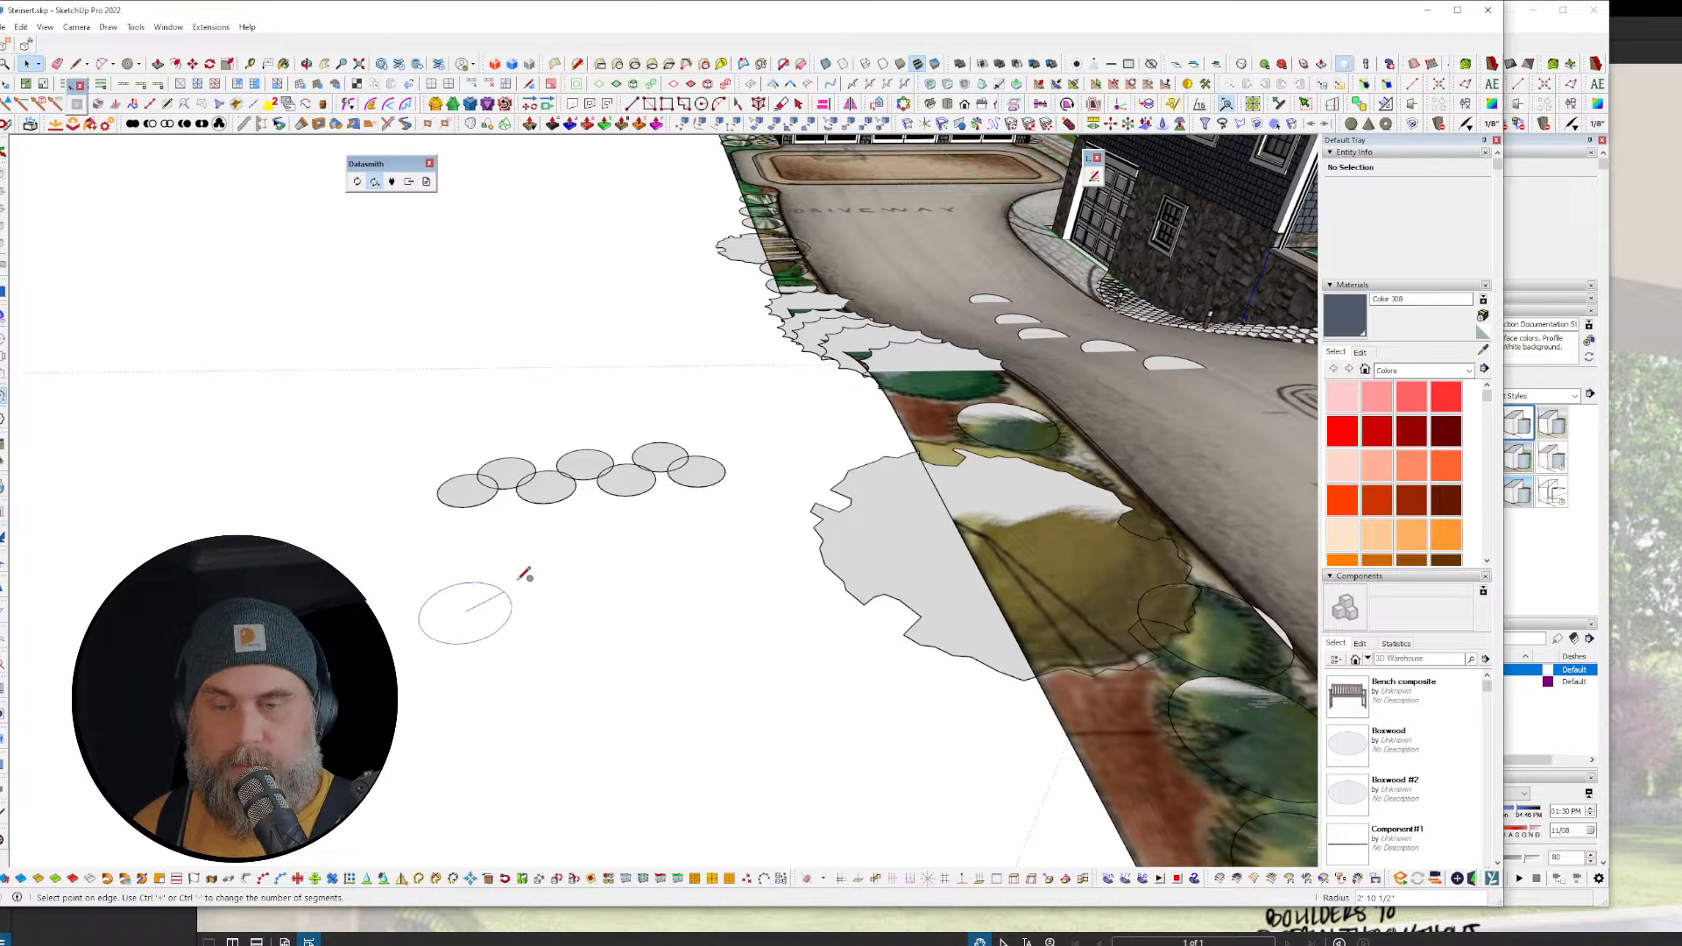
{"action": "left_click", "coordinate": [517, 612]}
{"action": "key", "text": "space"}
{"action": "left_click", "coordinate": [488, 627]}
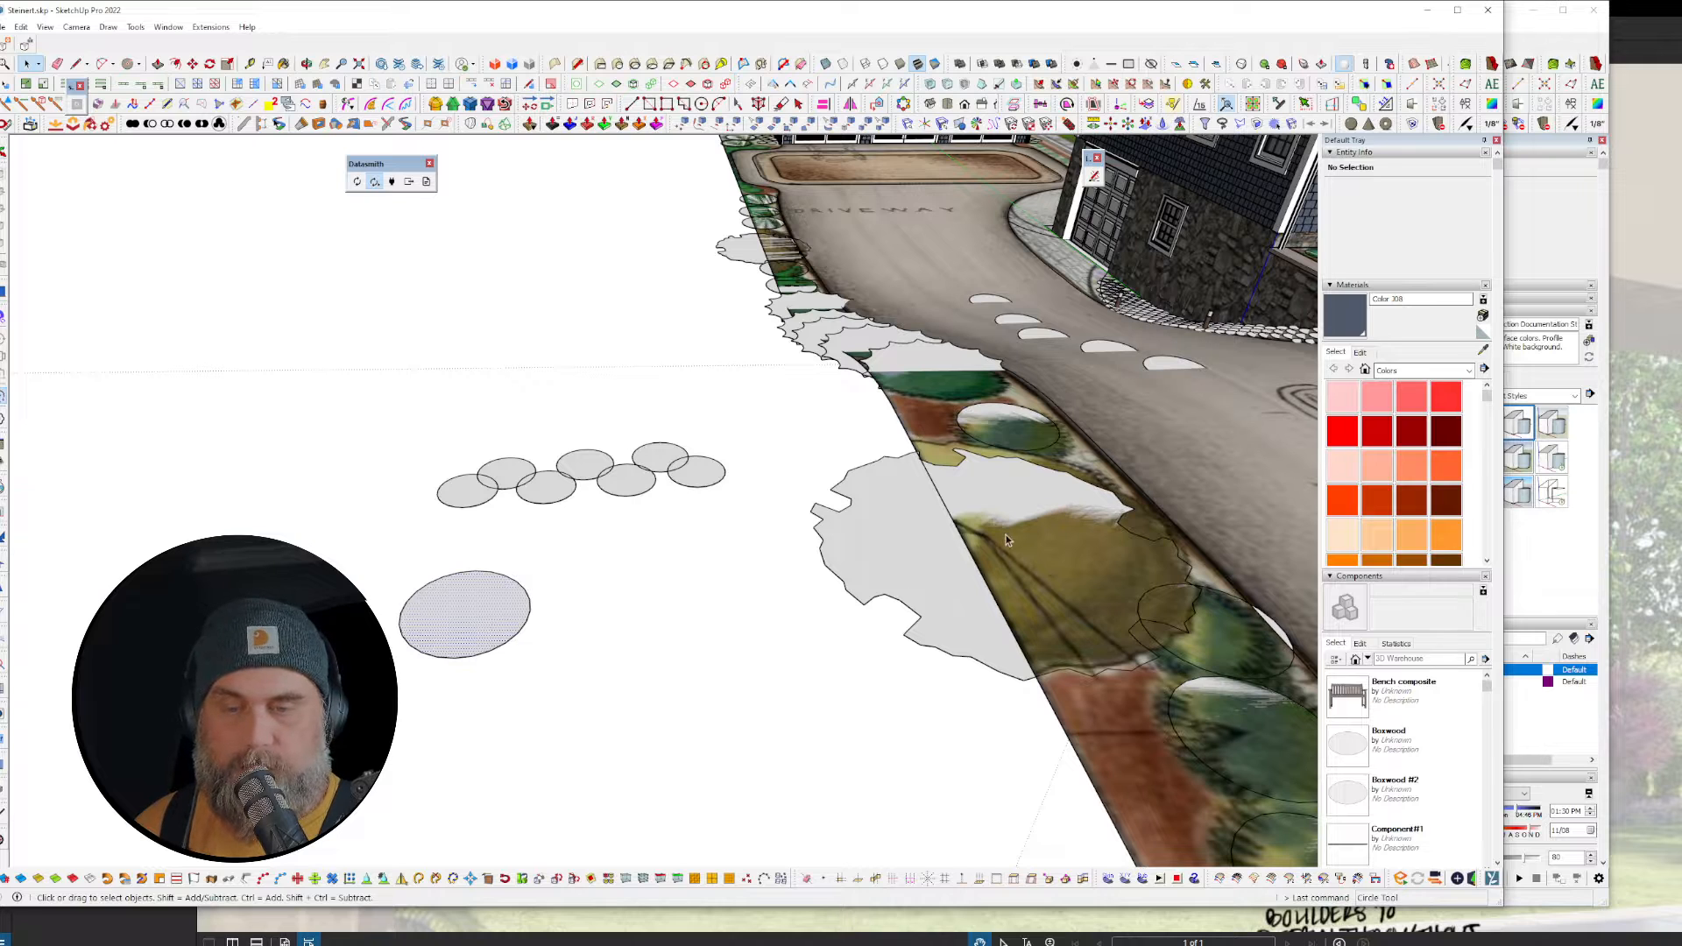
{"action": "key", "text": "g"}
{"action": "key", "text": "Return"}
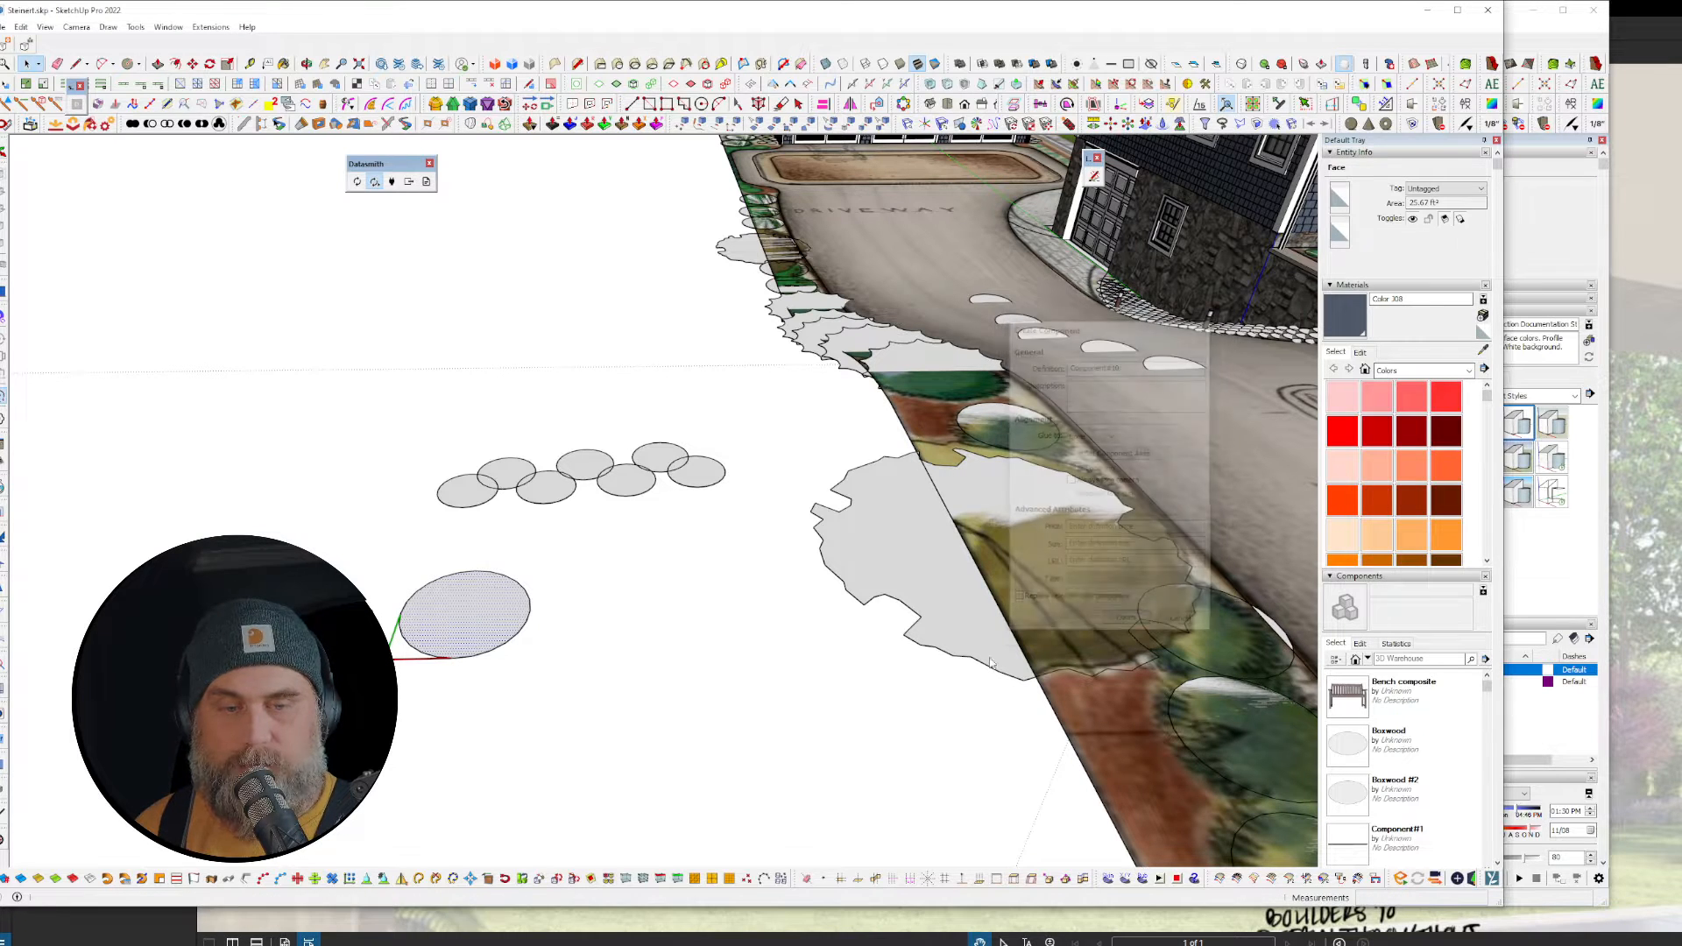
Step: Delete the small and big test circle components beside the lot
{"action": "middle_click_drag", "start_coordinate": [796, 657], "coordinate": [822, 624]}
{"action": "key", "text": "ctrl+v"}
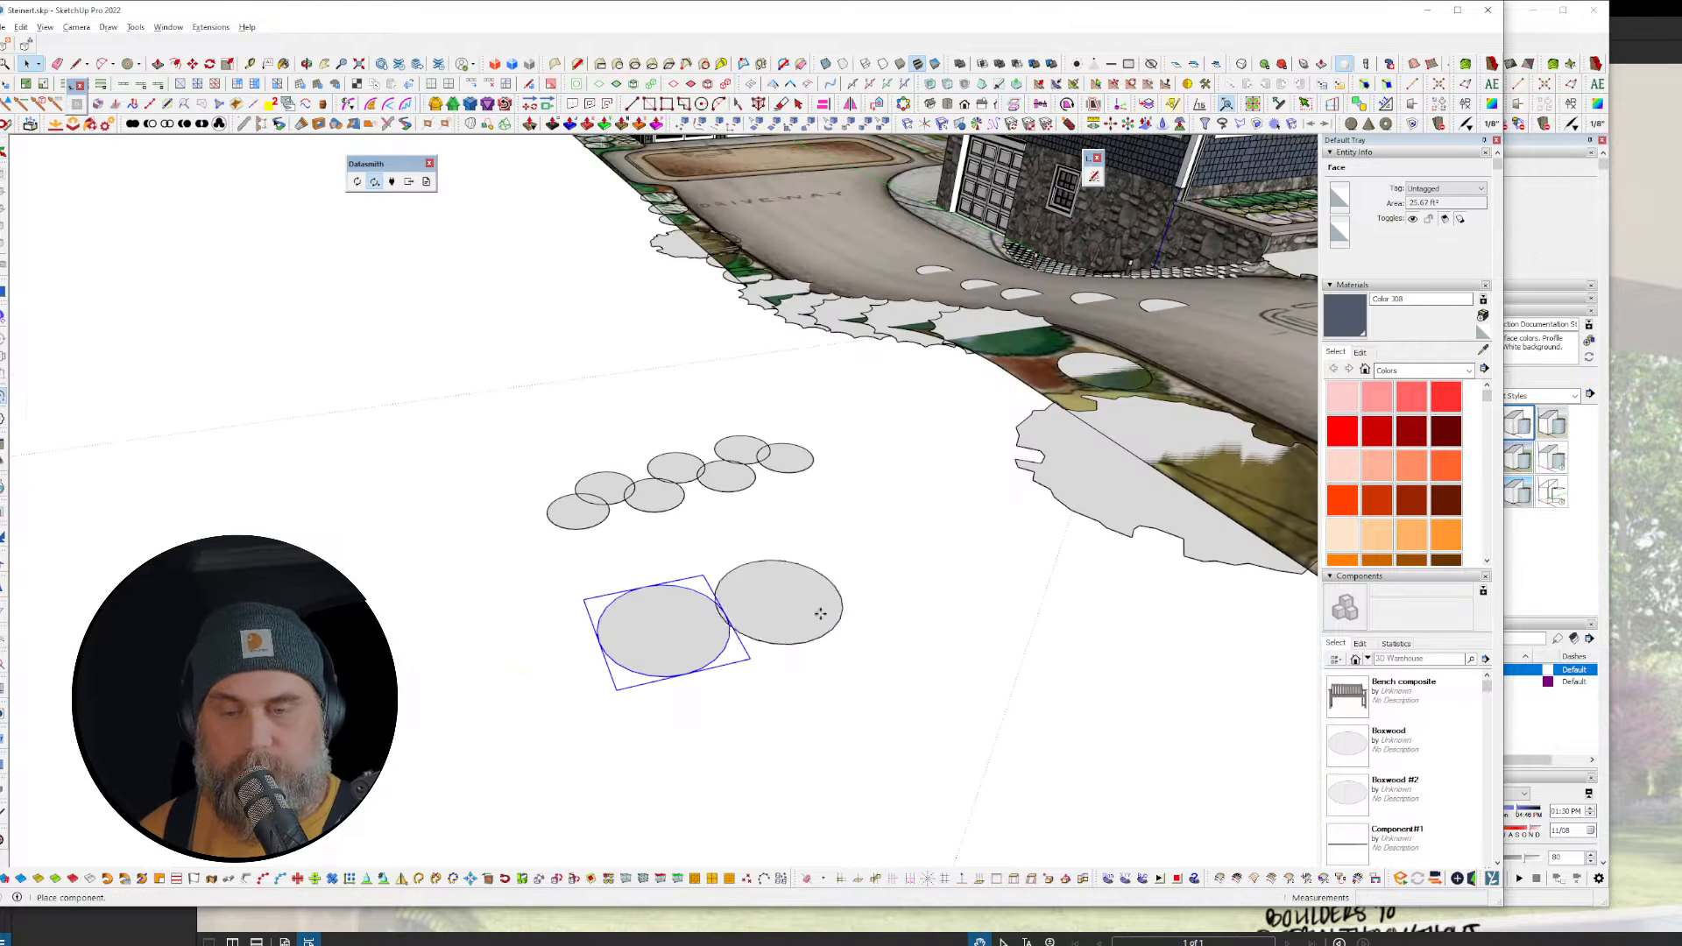
{"action": "key", "text": "Escape"}
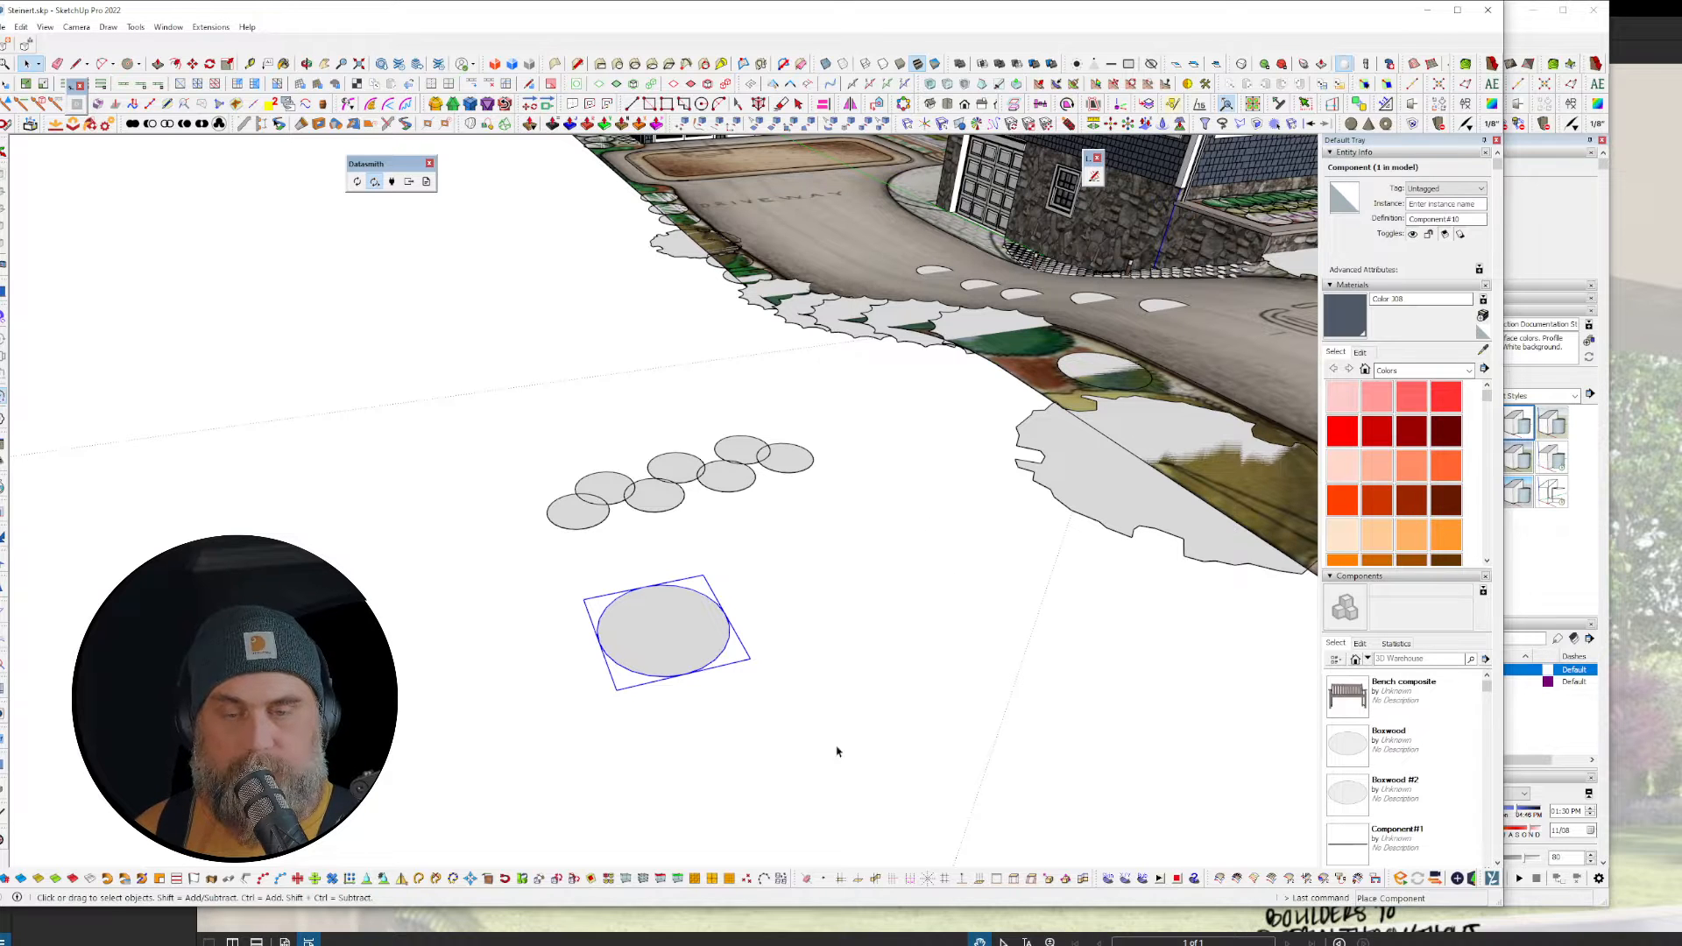
{"action": "left_click_drag", "start_coordinate": [841, 750], "coordinate": [503, 428]}
{"action": "key", "text": "Delete"}
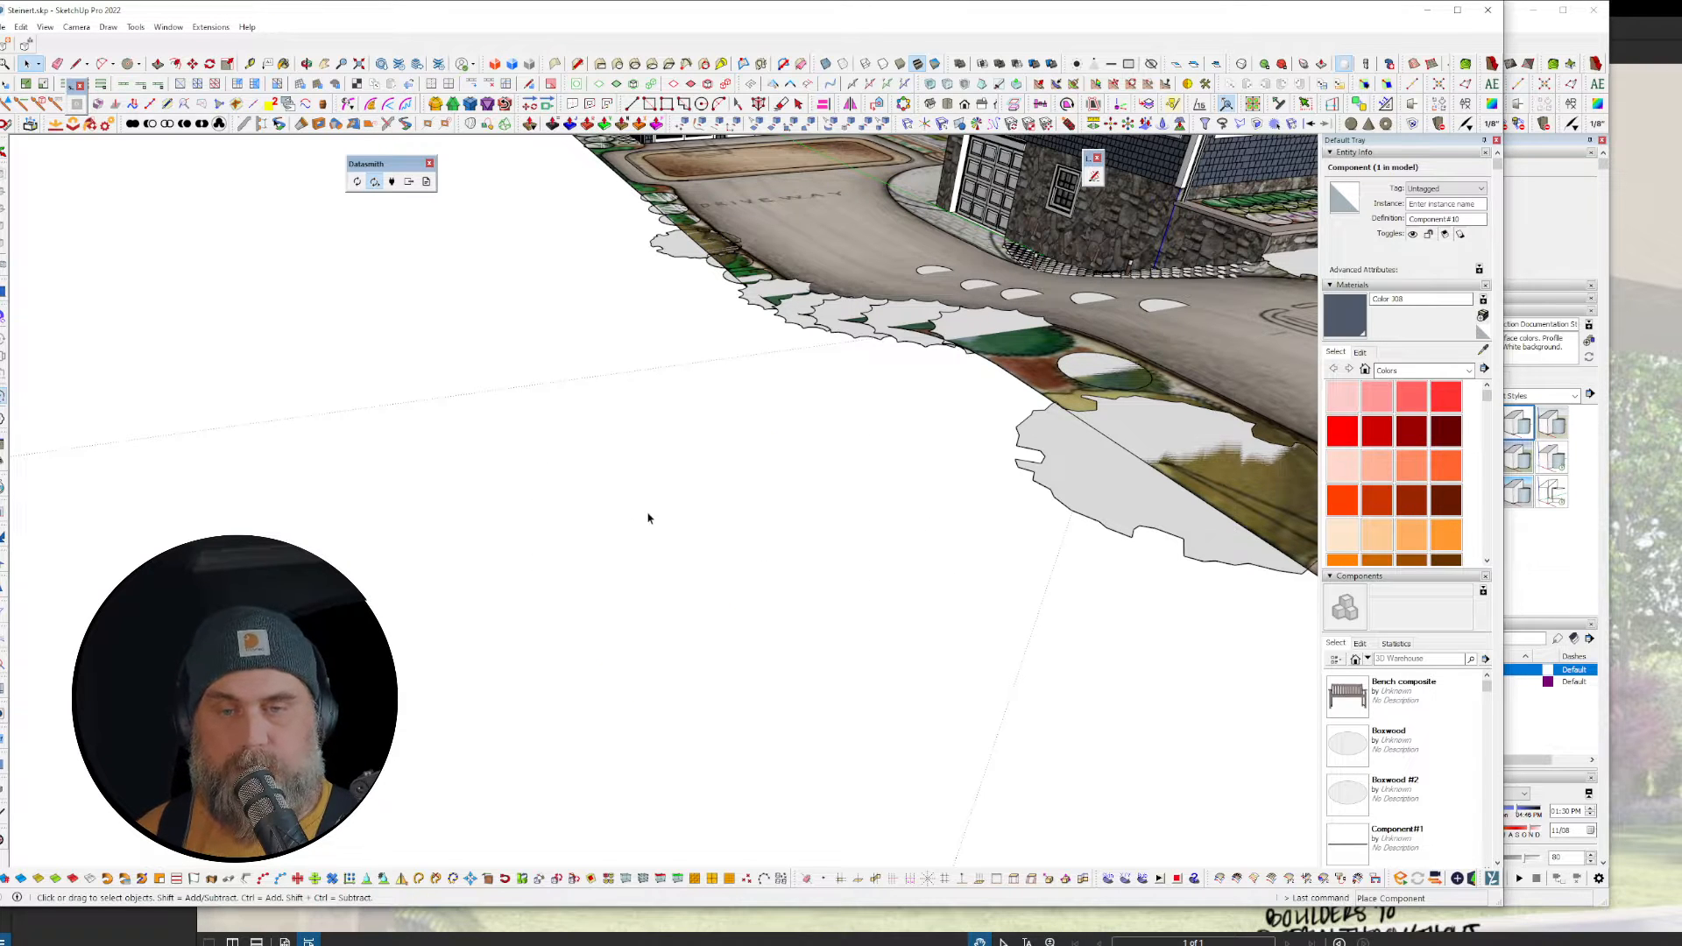
Step: Delete the five hedge copies on the driveway
{"action": "middle_click_drag", "start_coordinate": [649, 522], "coordinate": [1110, 475]}
{"action": "left_click_drag", "start_coordinate": [805, 366], "coordinate": [975, 654]}
{"action": "key", "text": "Delete"}
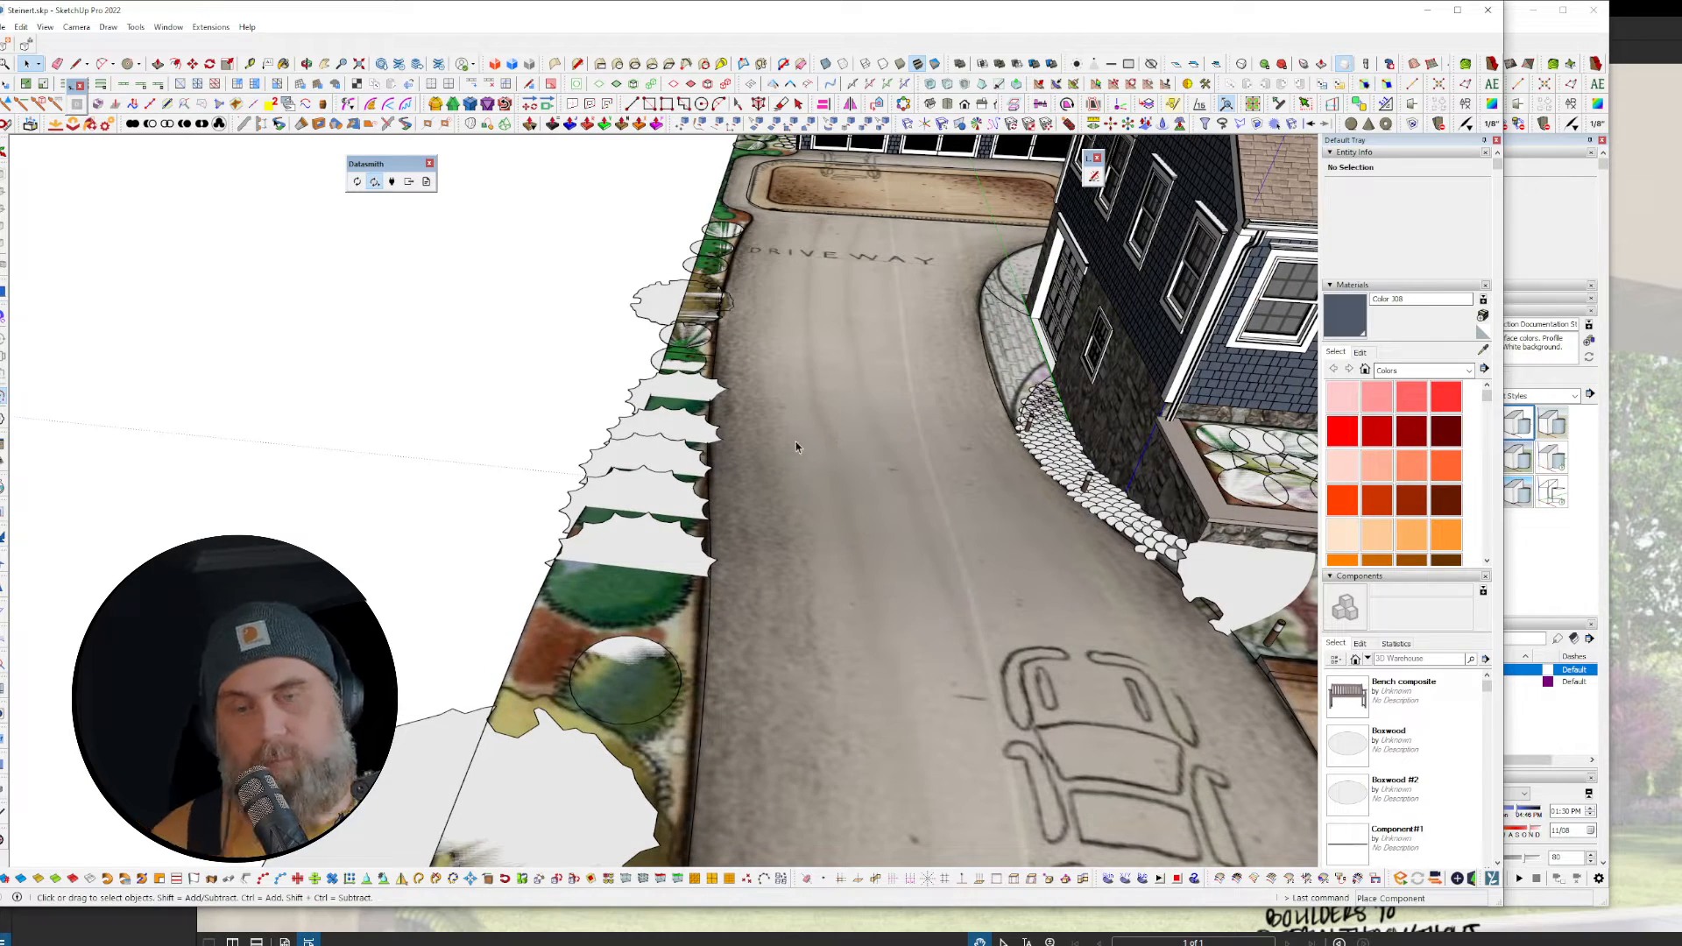
{"action": "middle_click_drag", "start_coordinate": [795, 442], "coordinate": [1170, 536]}
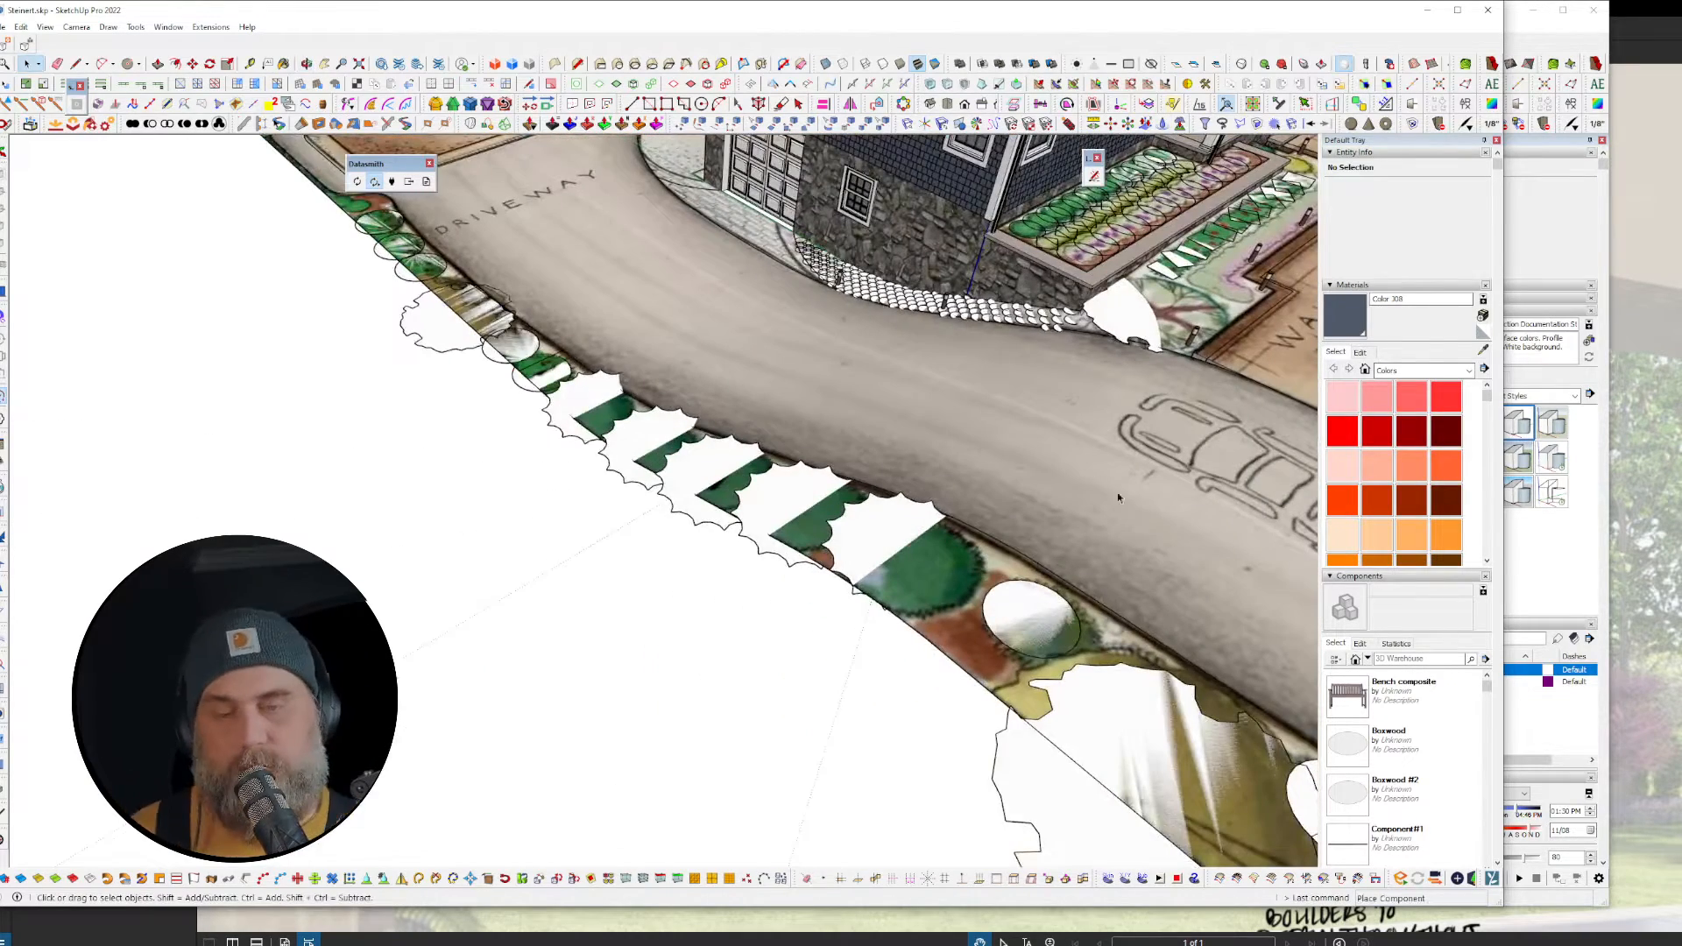
{"action": "scroll", "coordinate": [886, 461], "scroll_direction": "down", "scroll_amount": 10}
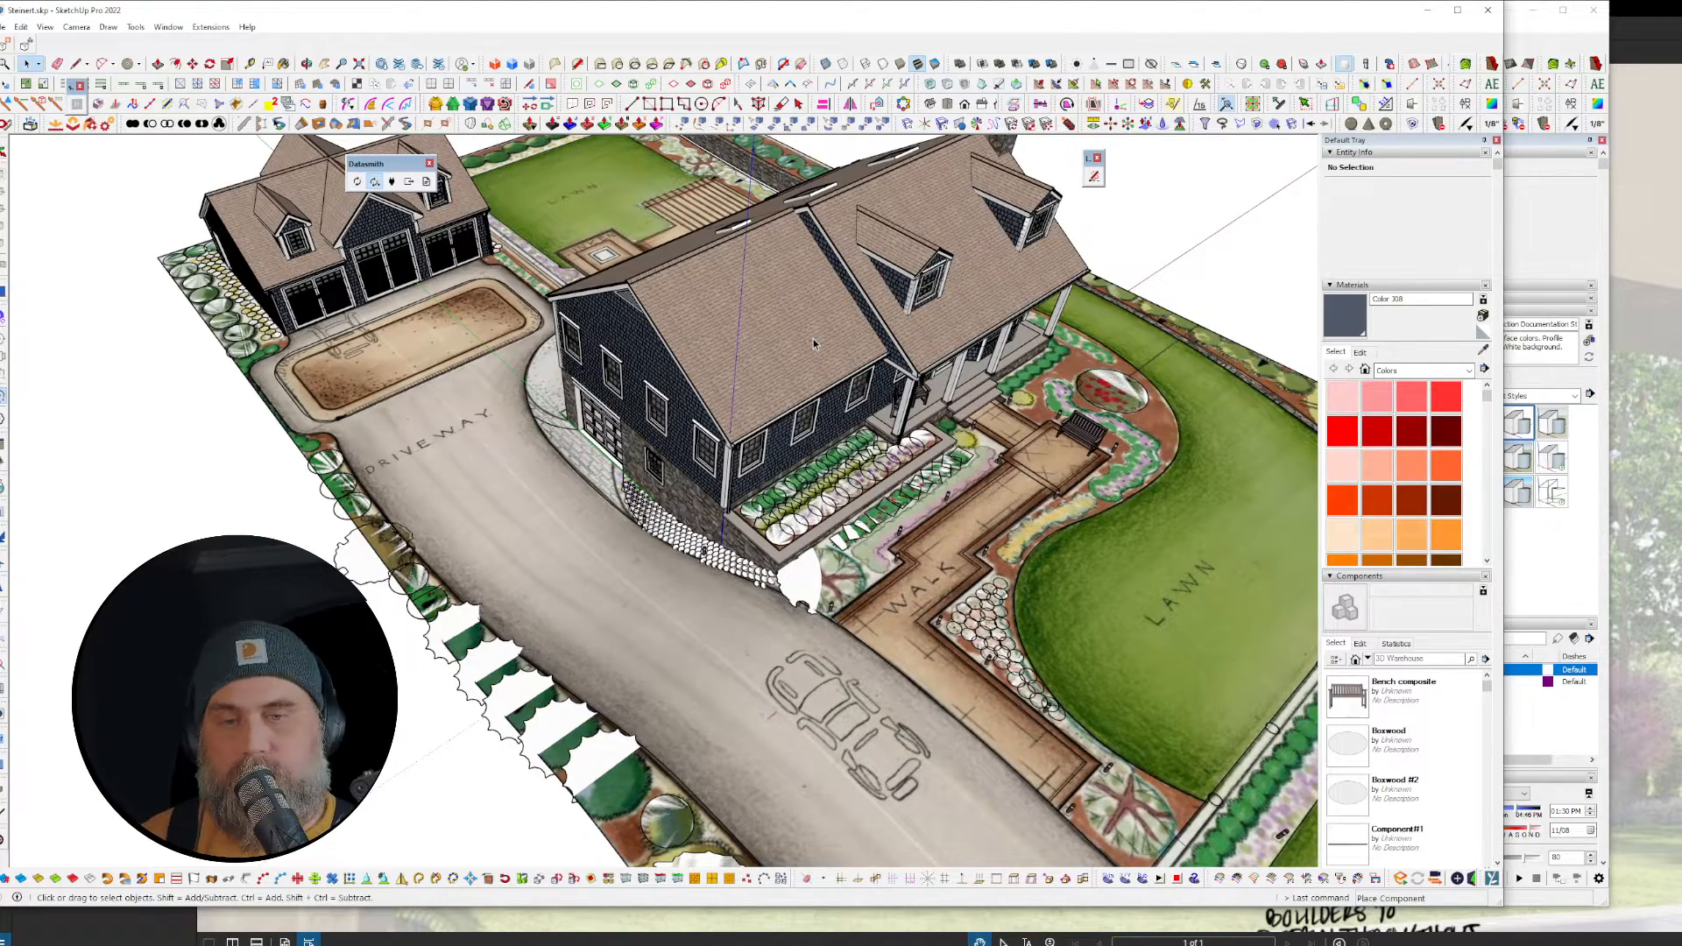
{"action": "scroll", "coordinate": [813, 340], "scroll_direction": "up", "scroll_amount": 8}
{"action": "mouse_move", "coordinate": [689, 549]}
{"action": "middle_mouse_down"}
{"action": "mouse_move", "coordinate": [682, 424]}
{"action": "mouse_move", "coordinate": [642, 334]}
{"action": "middle_mouse_up"}
{"action": "scroll", "coordinate": [642, 331], "scroll_direction": "up", "scroll_amount": 5}
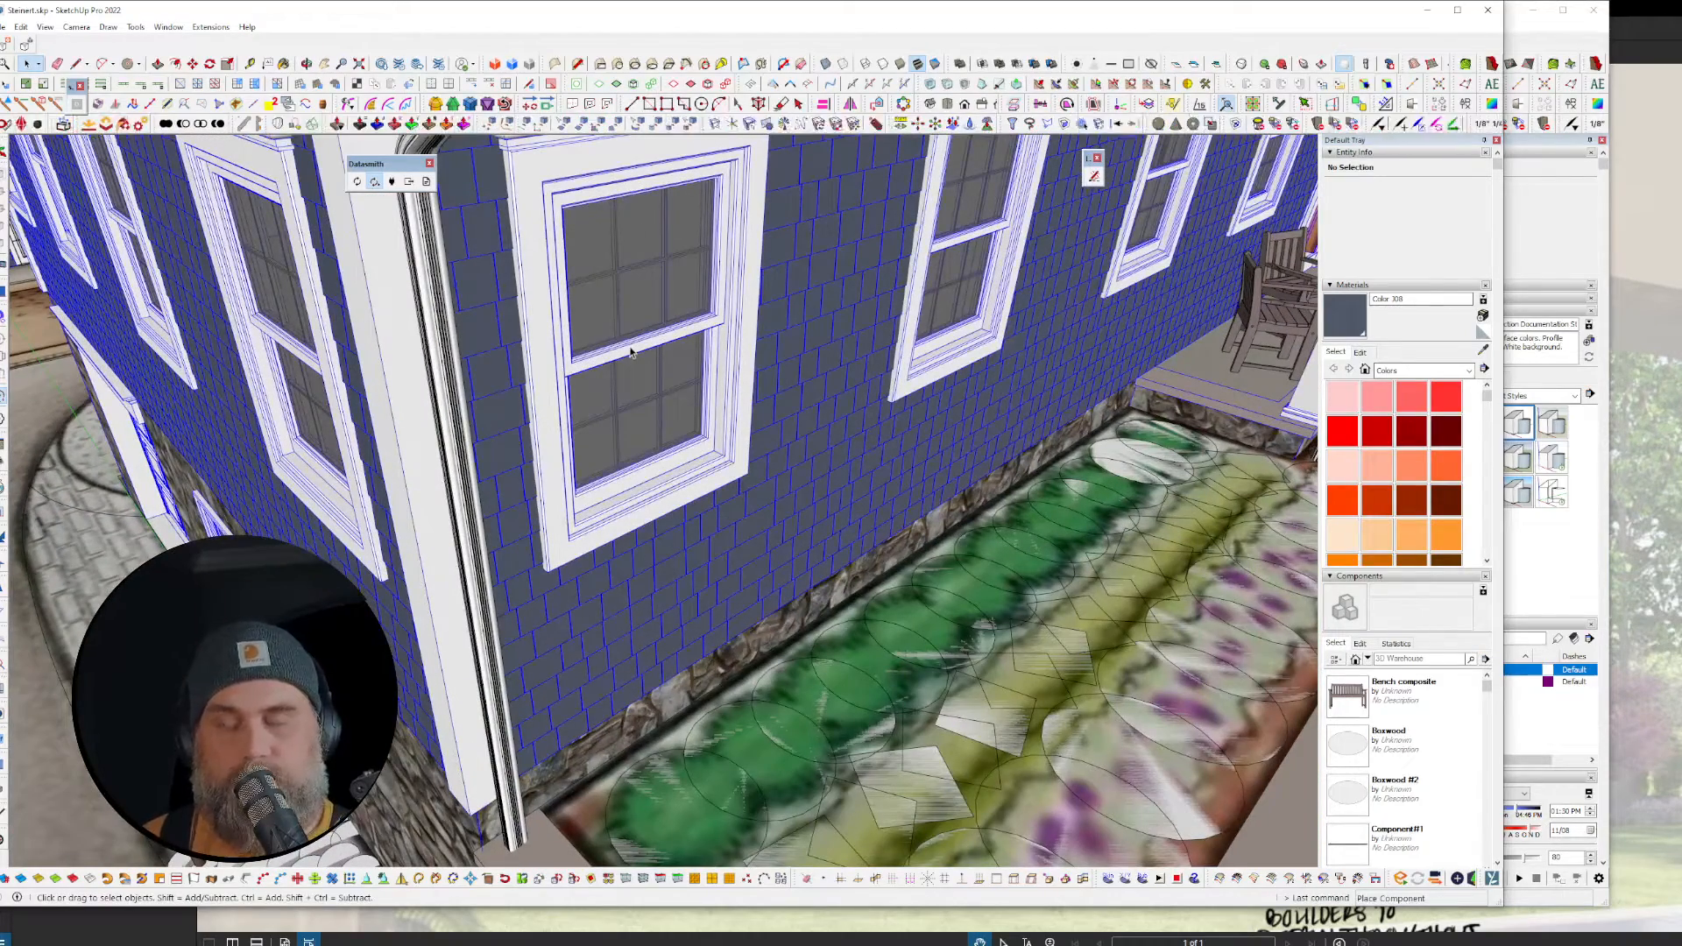
{"action": "double_click", "coordinate": [627, 312]}
{"action": "middle_click_drag", "start_coordinate": [648, 351], "coordinate": [619, 424]}
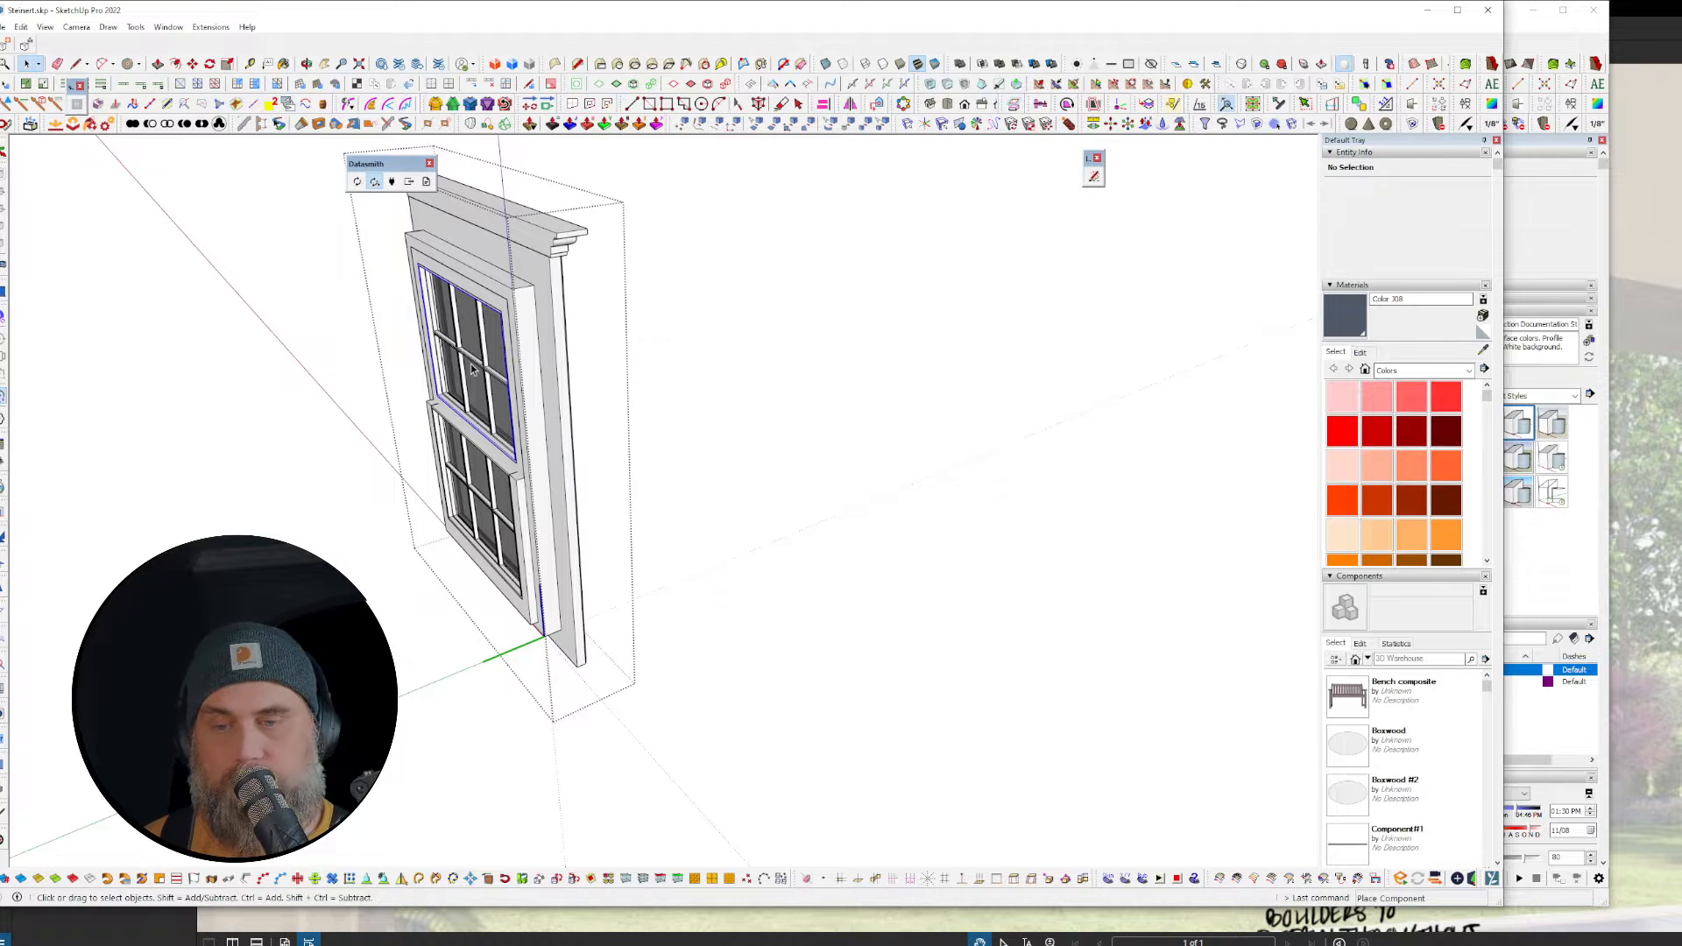
{"action": "left_click", "coordinate": [505, 263]}
{"action": "middle_click_drag", "start_coordinate": [511, 330], "coordinate": [96, 464]}
{"action": "scroll", "coordinate": [601, 420], "scroll_direction": "down", "scroll_amount": 5}
{"action": "key", "text": "Delete"}
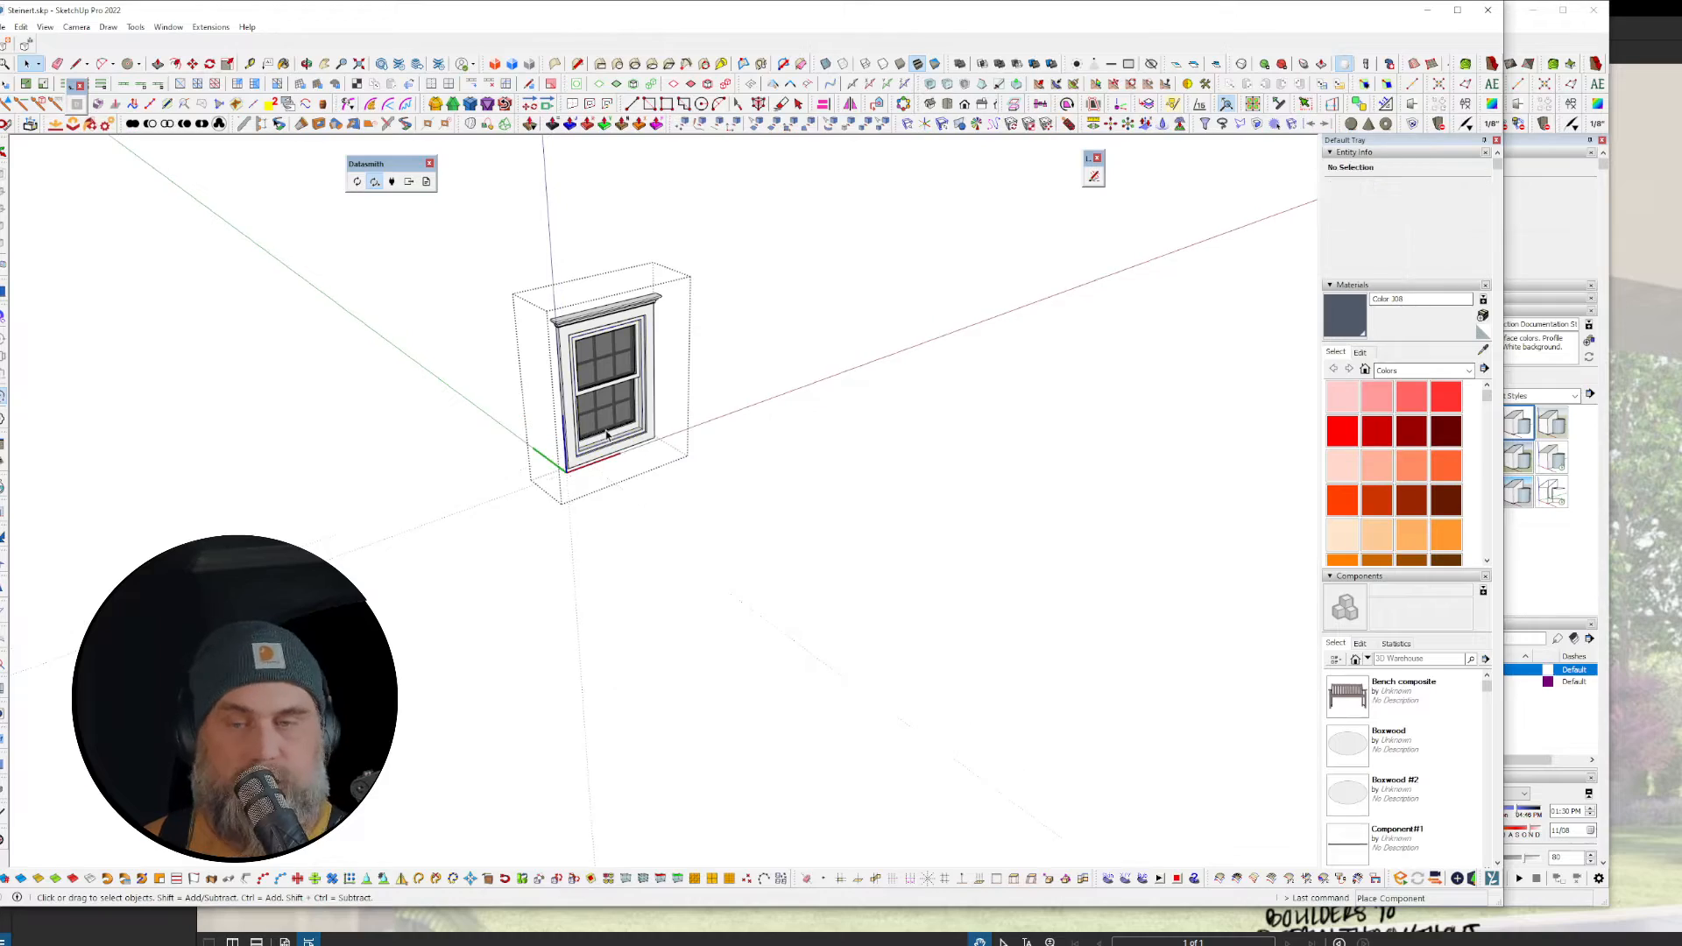
{"action": "scroll", "coordinate": [606, 431], "scroll_direction": "down", "scroll_amount": 3}
{"action": "key", "text": "Escape"}
{"action": "scroll", "coordinate": [650, 424], "scroll_direction": "down", "scroll_amount": 3}
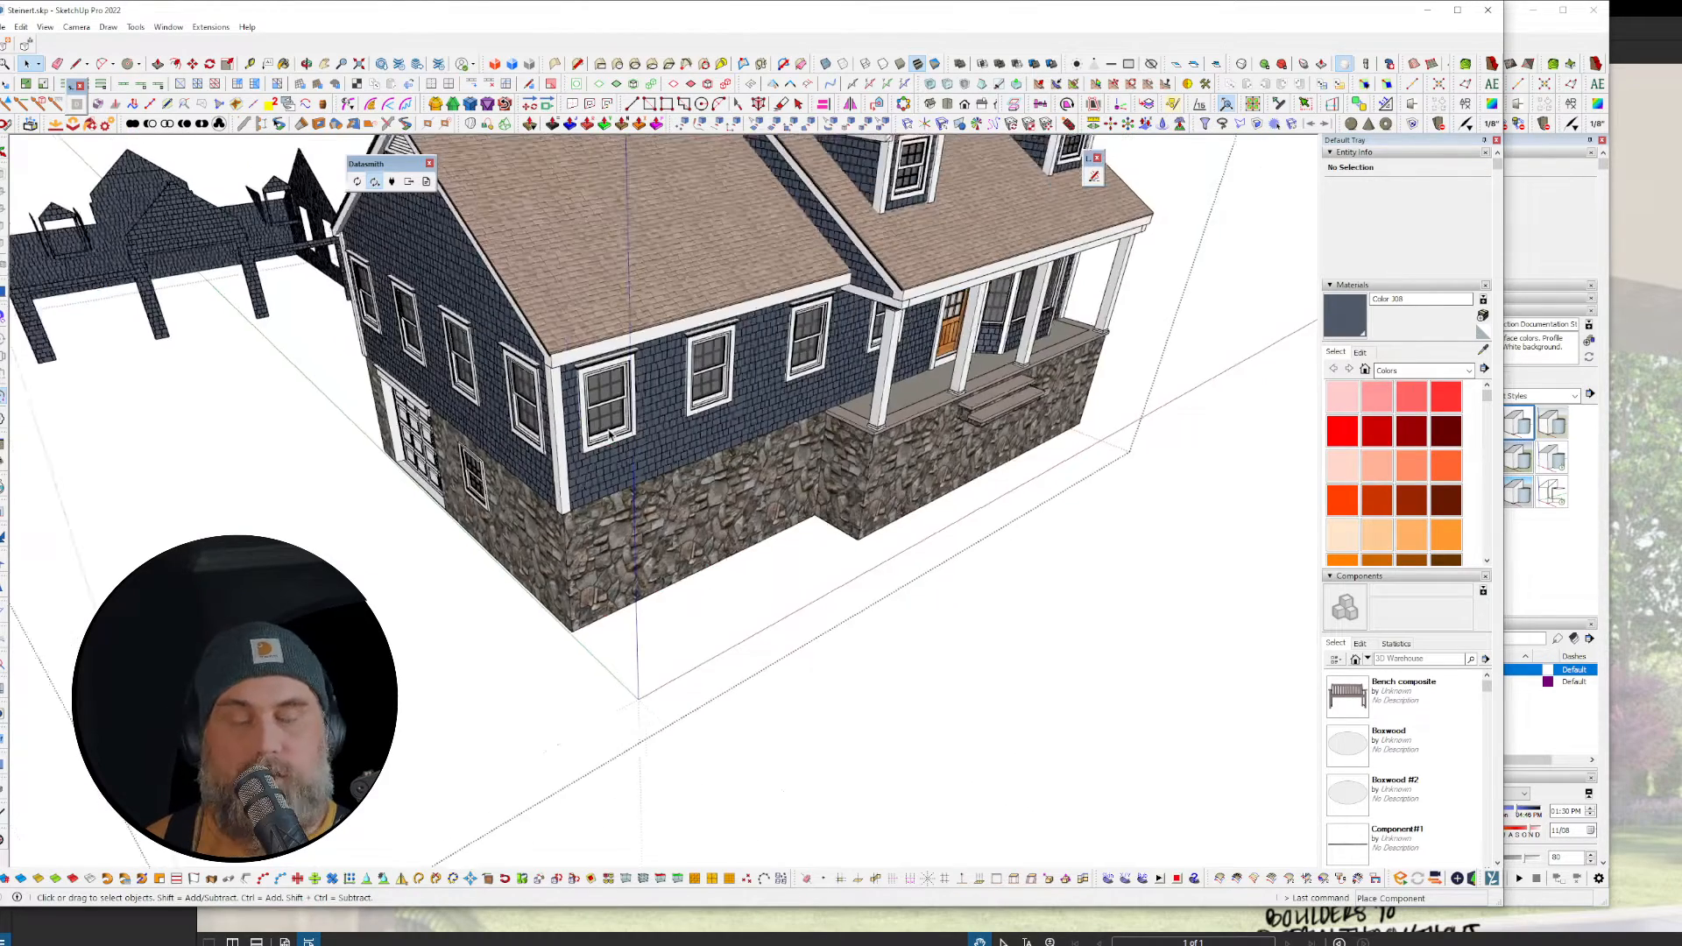
{"action": "scroll", "coordinate": [656, 437], "scroll_direction": "up", "scroll_amount": 3}
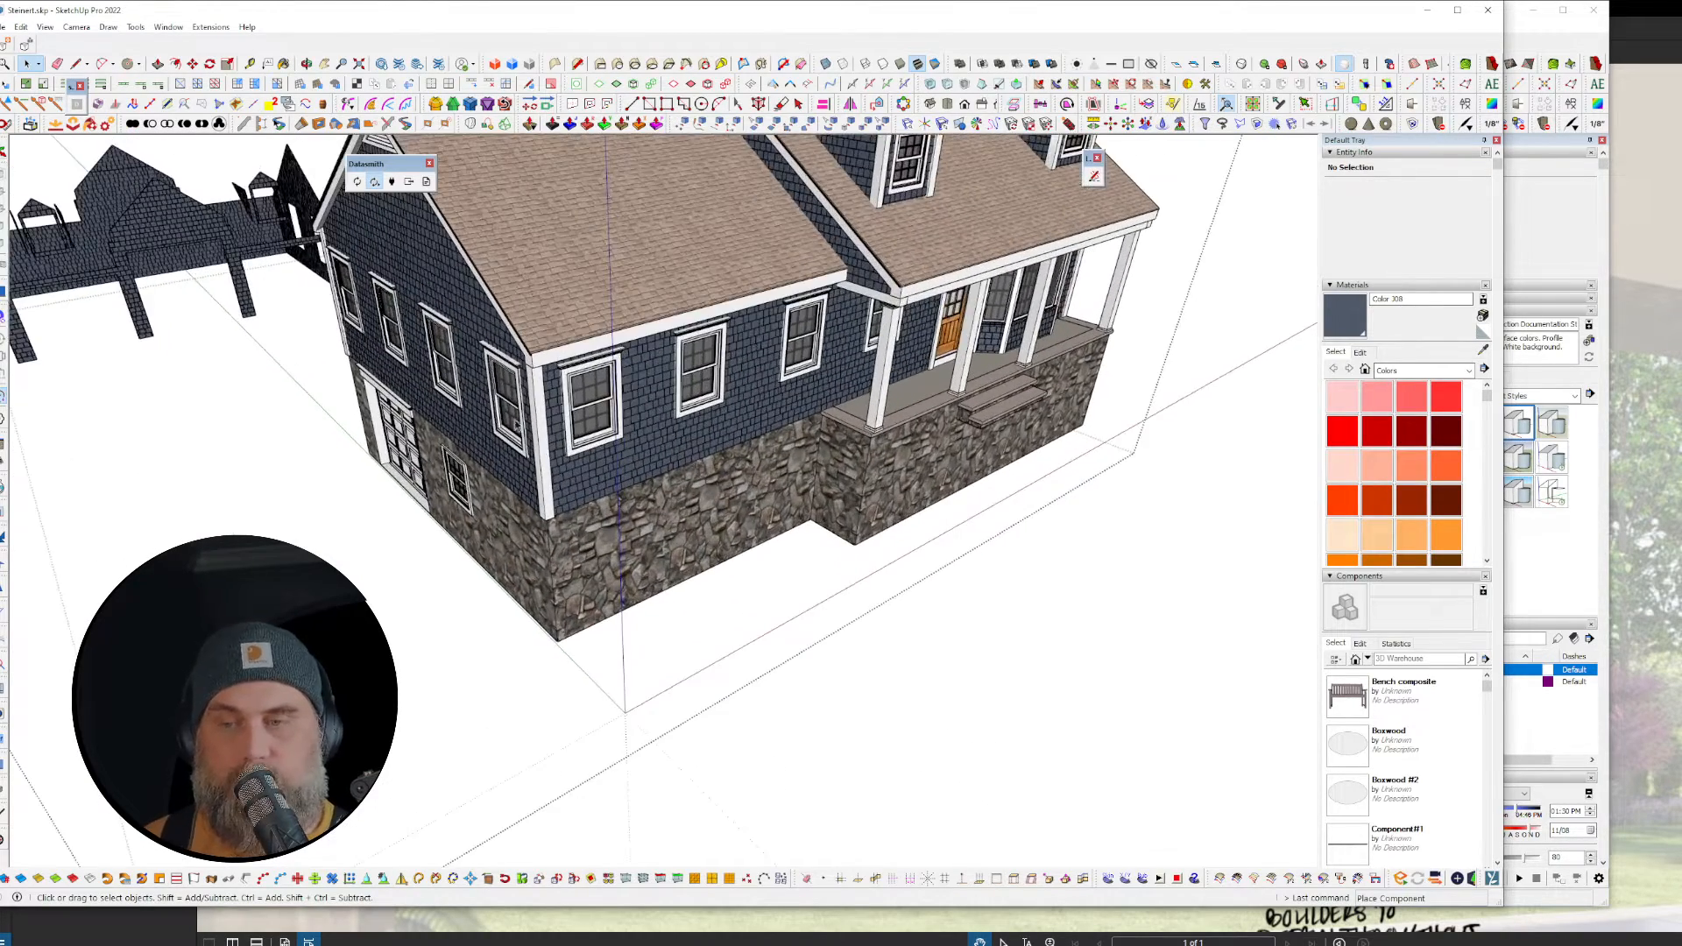
{"action": "middle_click_drag", "start_coordinate": [192, 276], "coordinate": [811, 342], "text": "shift"}
{"action": "scroll", "coordinate": [727, 343], "scroll_direction": "up", "scroll_amount": 5}
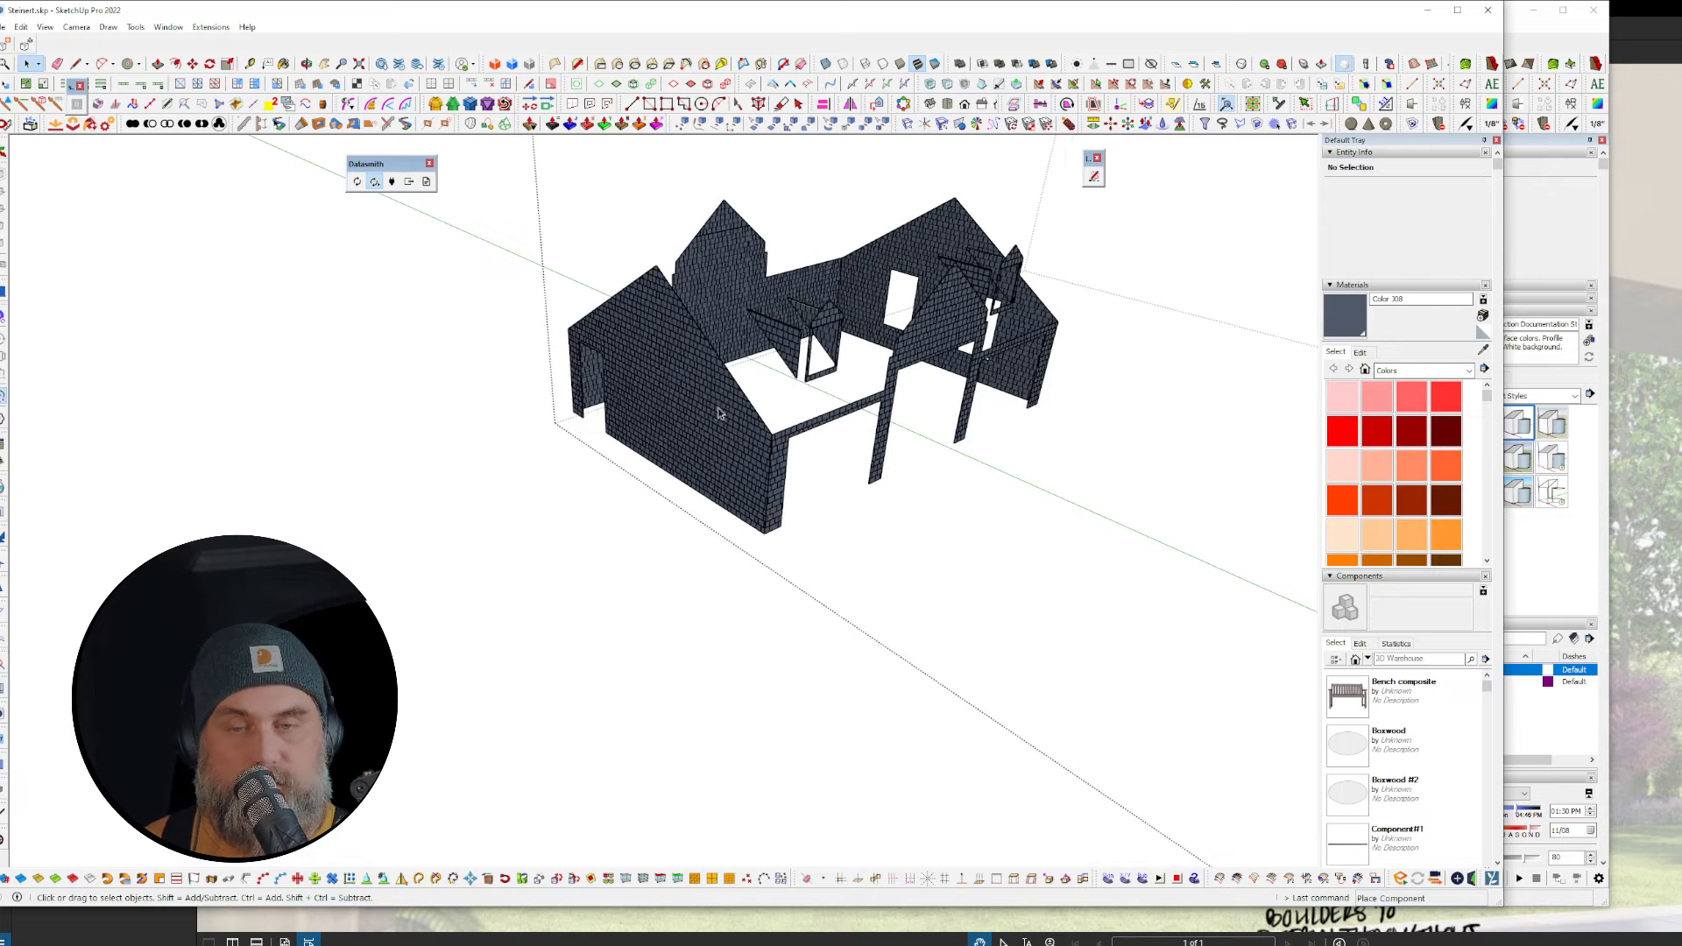
{"action": "middle_click_drag", "start_coordinate": [755, 406], "coordinate": [596, 387]}
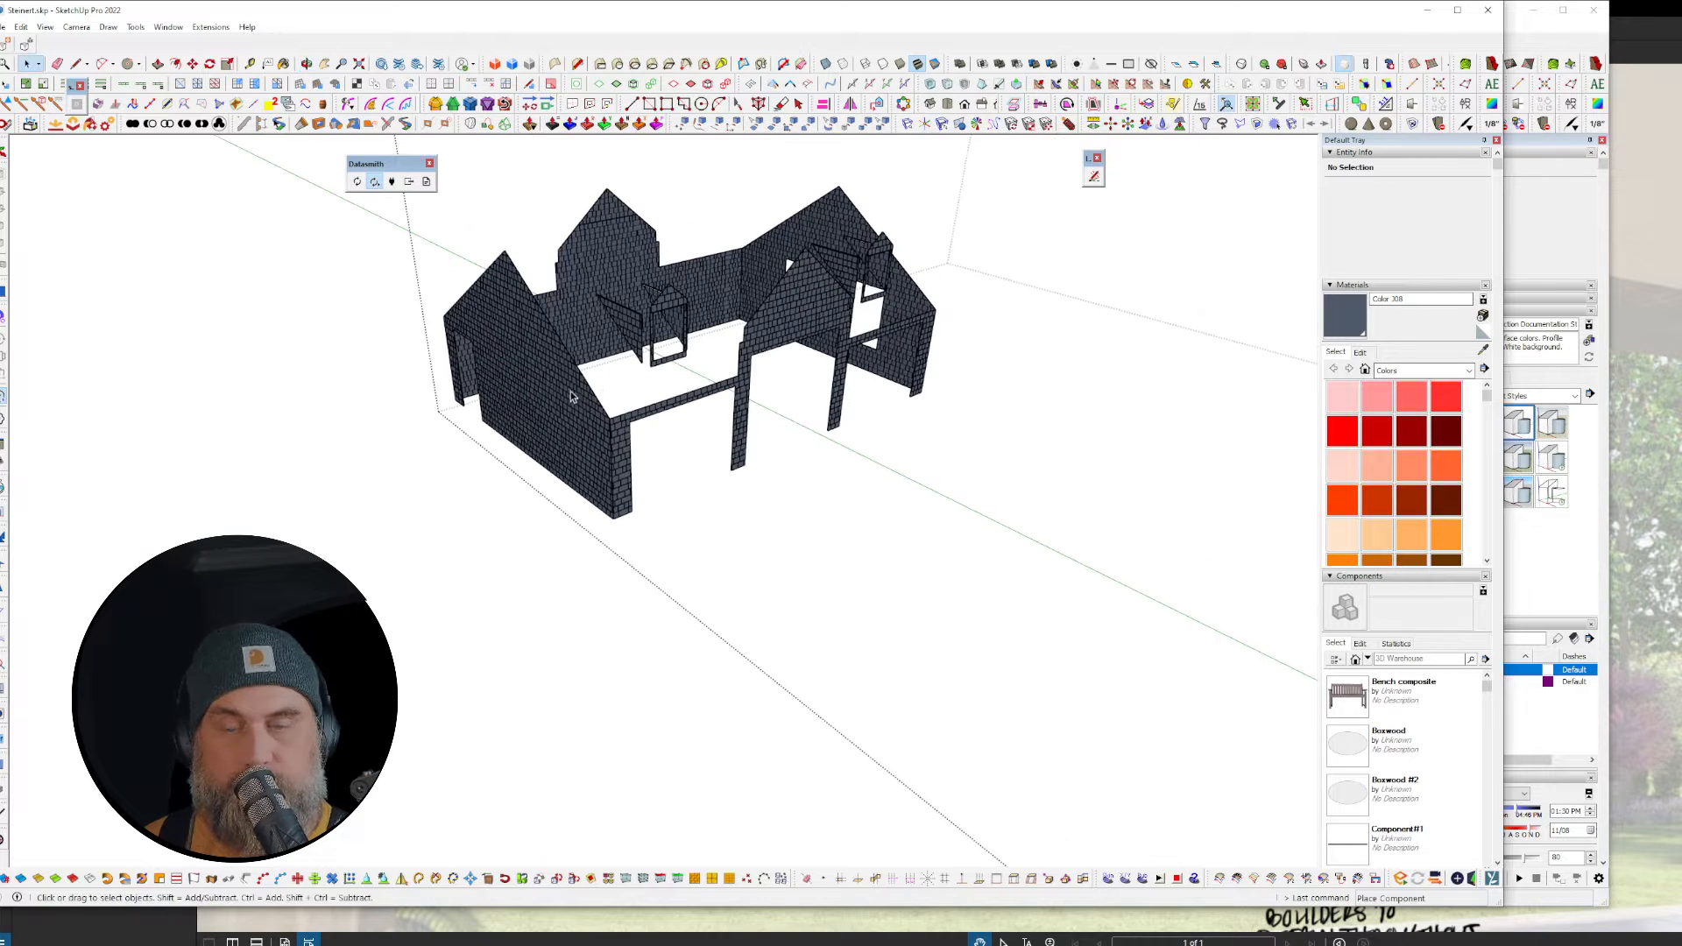
{"action": "scroll", "coordinate": [565, 399], "scroll_direction": "up", "scroll_amount": 1}
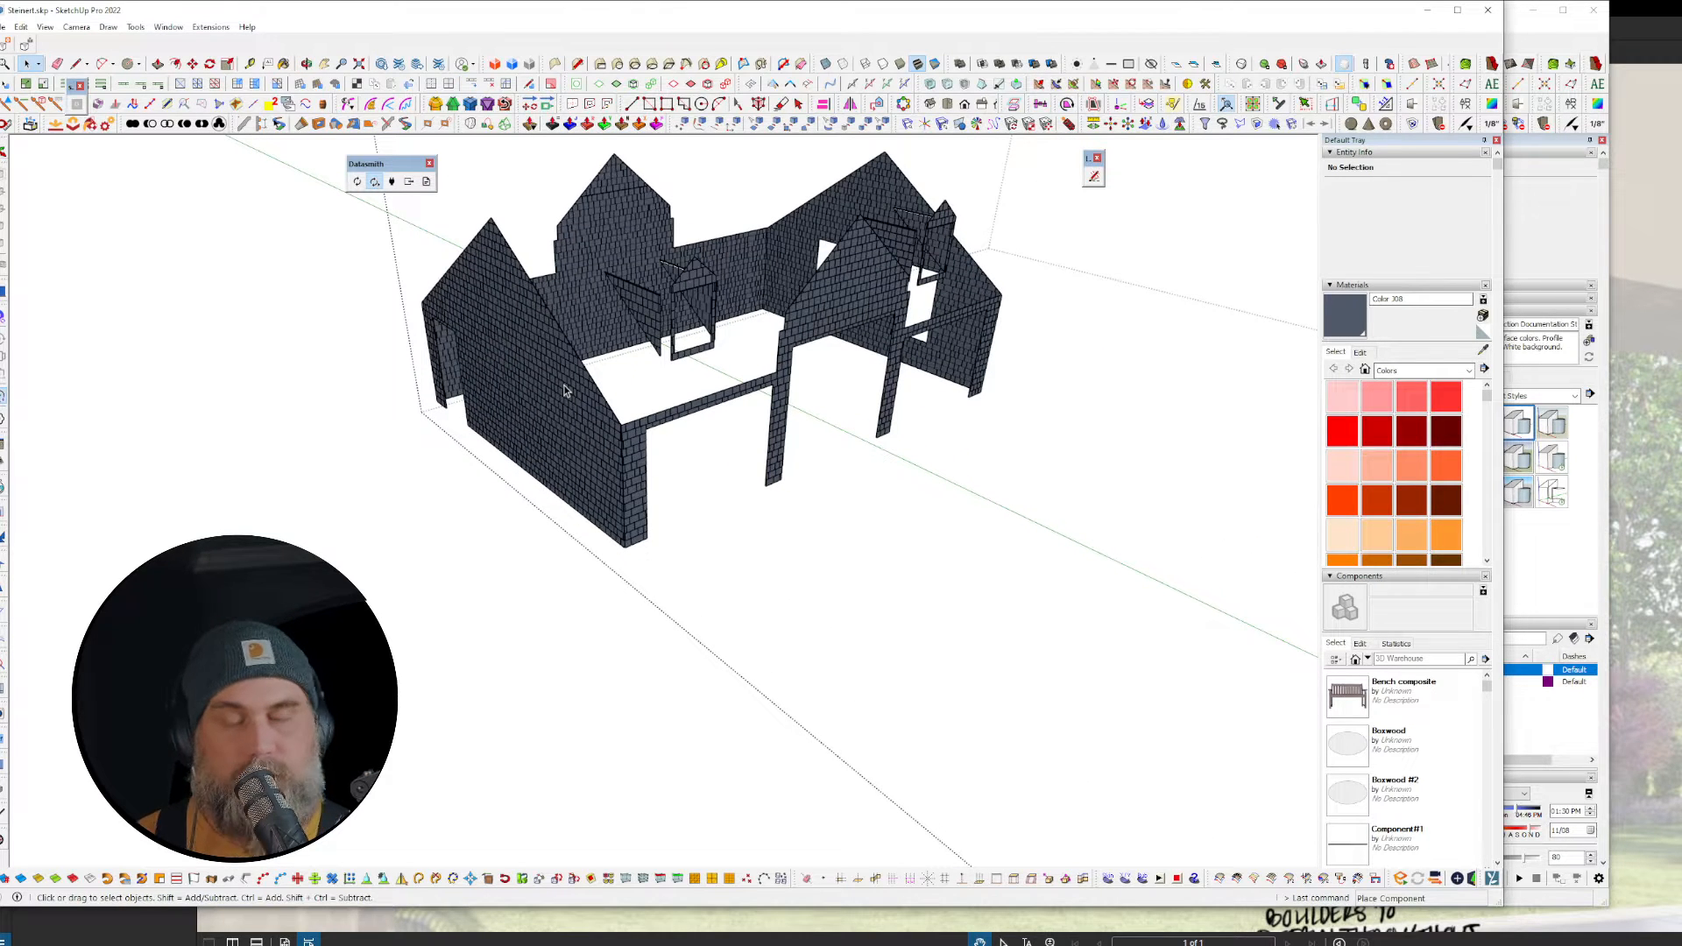
{"action": "scroll", "coordinate": [575, 378], "scroll_direction": "down", "scroll_amount": 5}
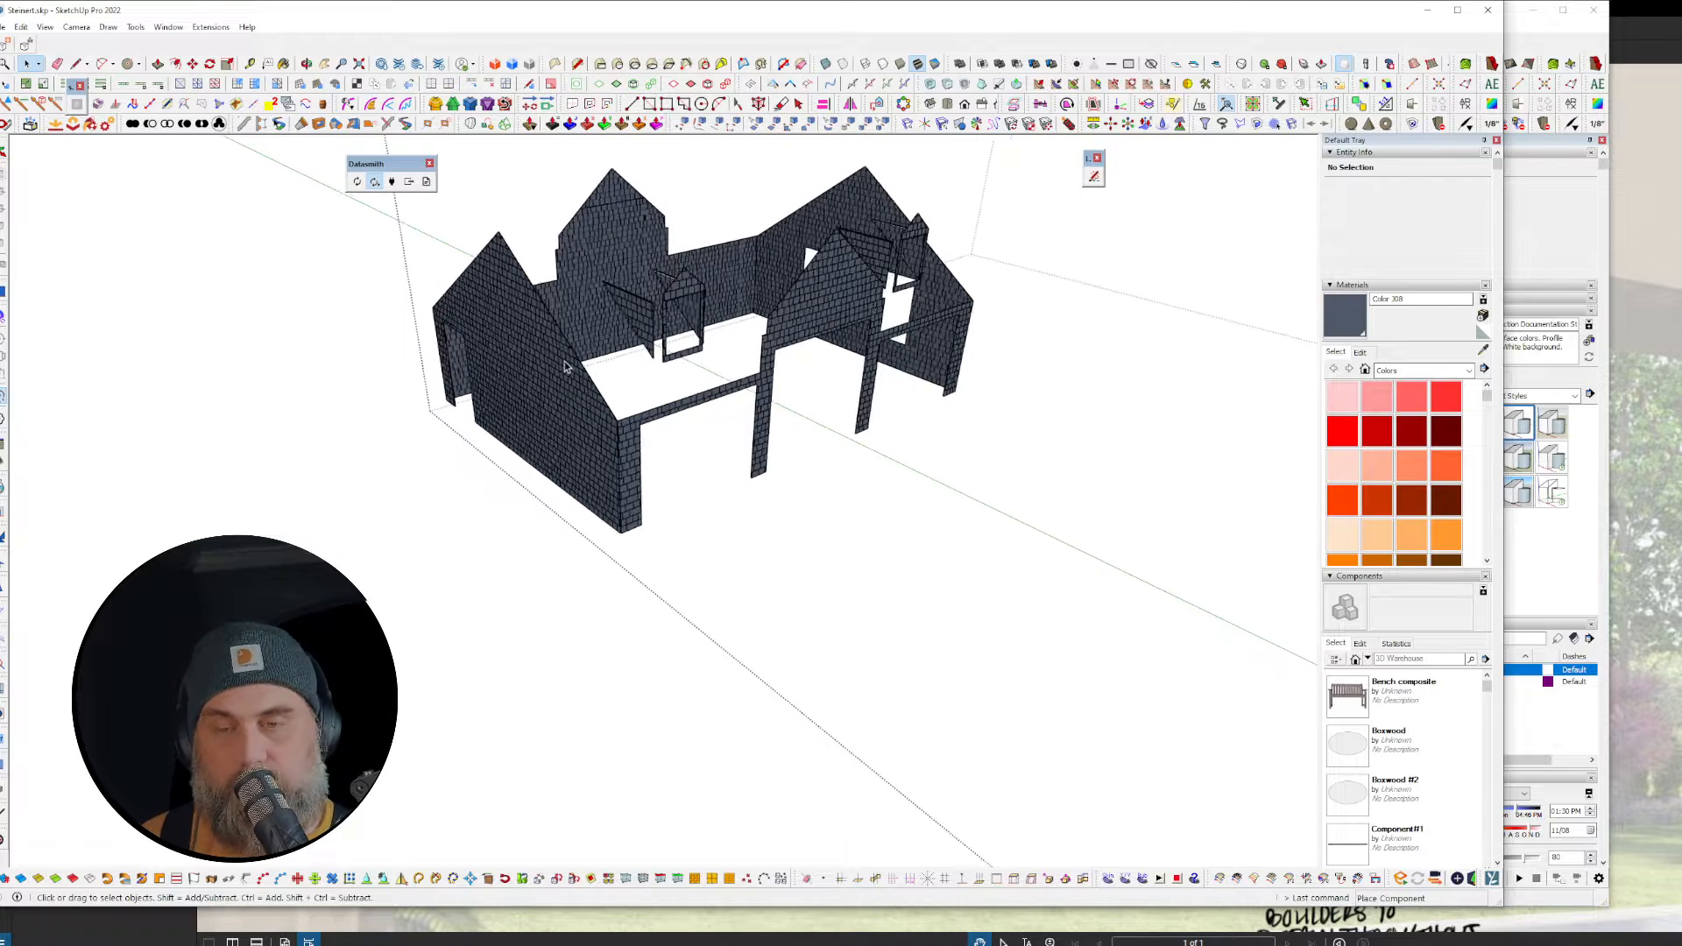
{"action": "scroll", "coordinate": [550, 350], "scroll_direction": "down", "scroll_amount": 2}
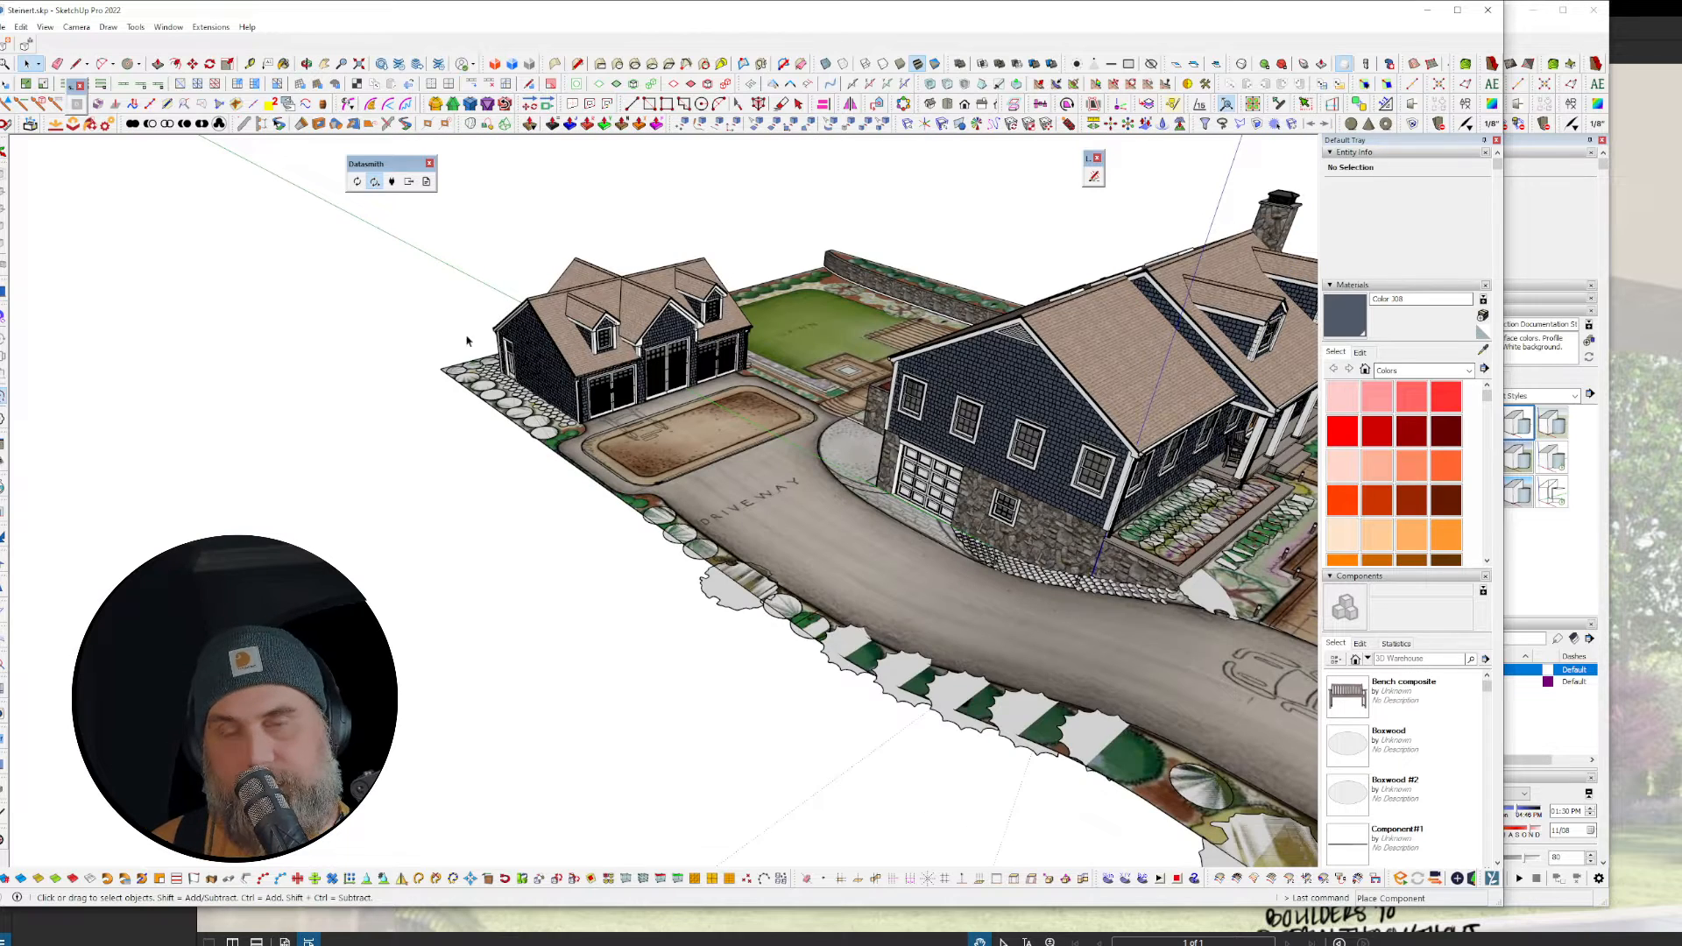
{"action": "scroll", "coordinate": [414, 336], "scroll_direction": "down", "scroll_amount": 3}
{"action": "scroll", "coordinate": [415, 337], "scroll_direction": "down", "scroll_amount": 1}
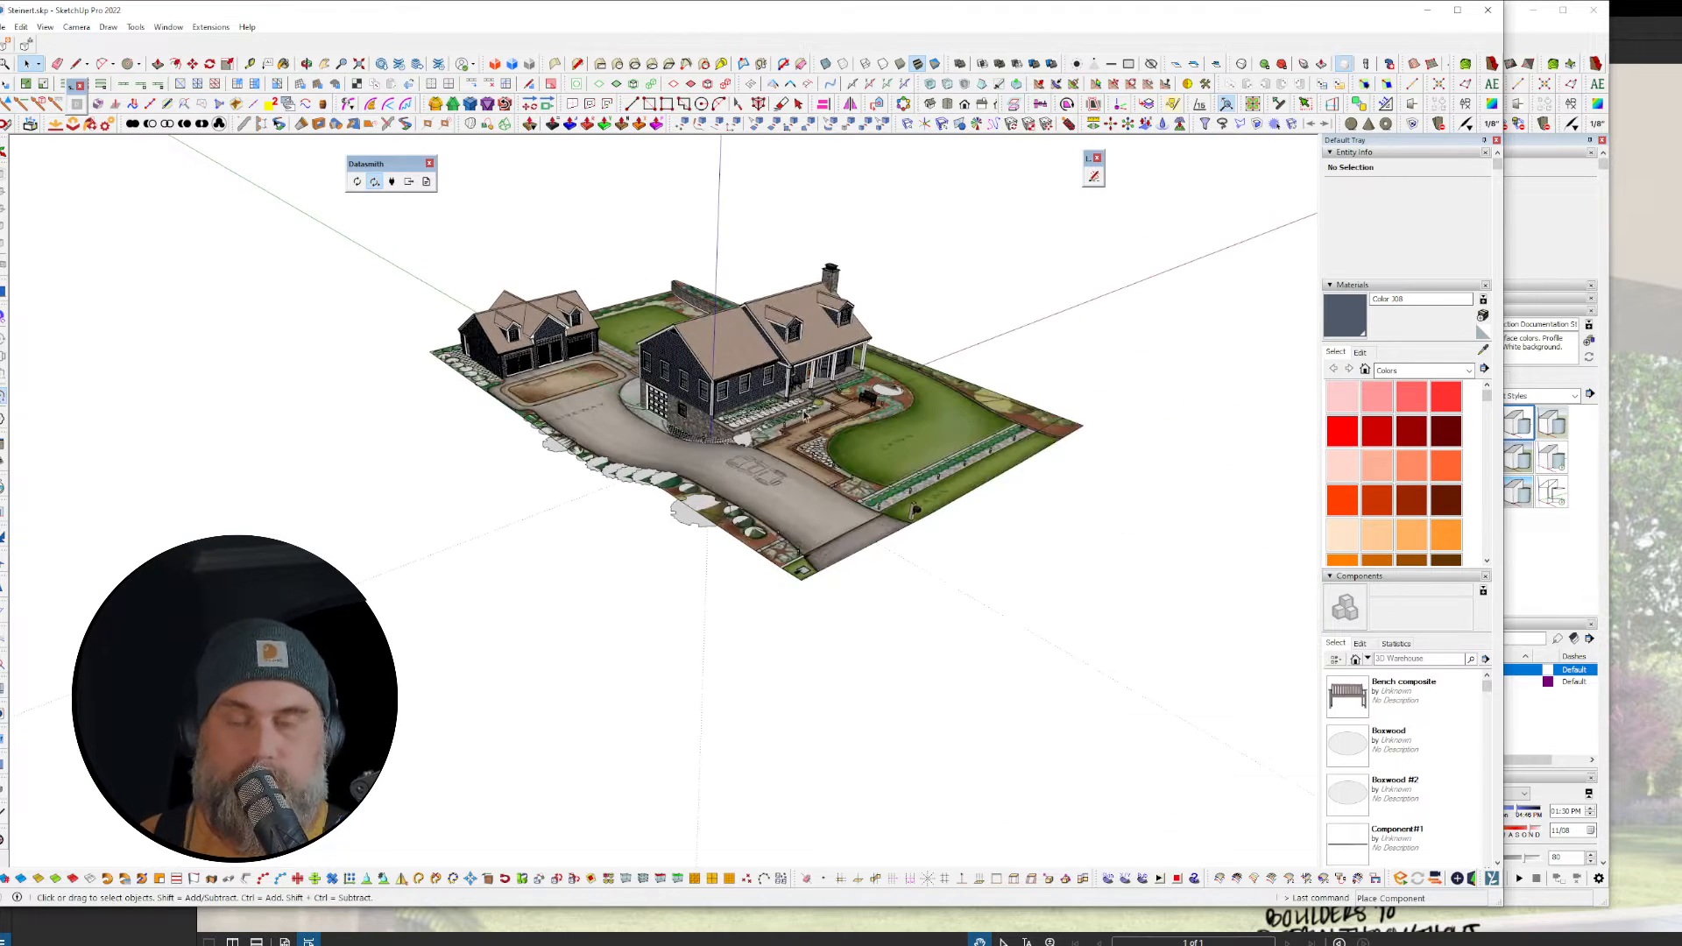
{"action": "scroll", "coordinate": [804, 402], "scroll_direction": "up", "scroll_amount": 5}
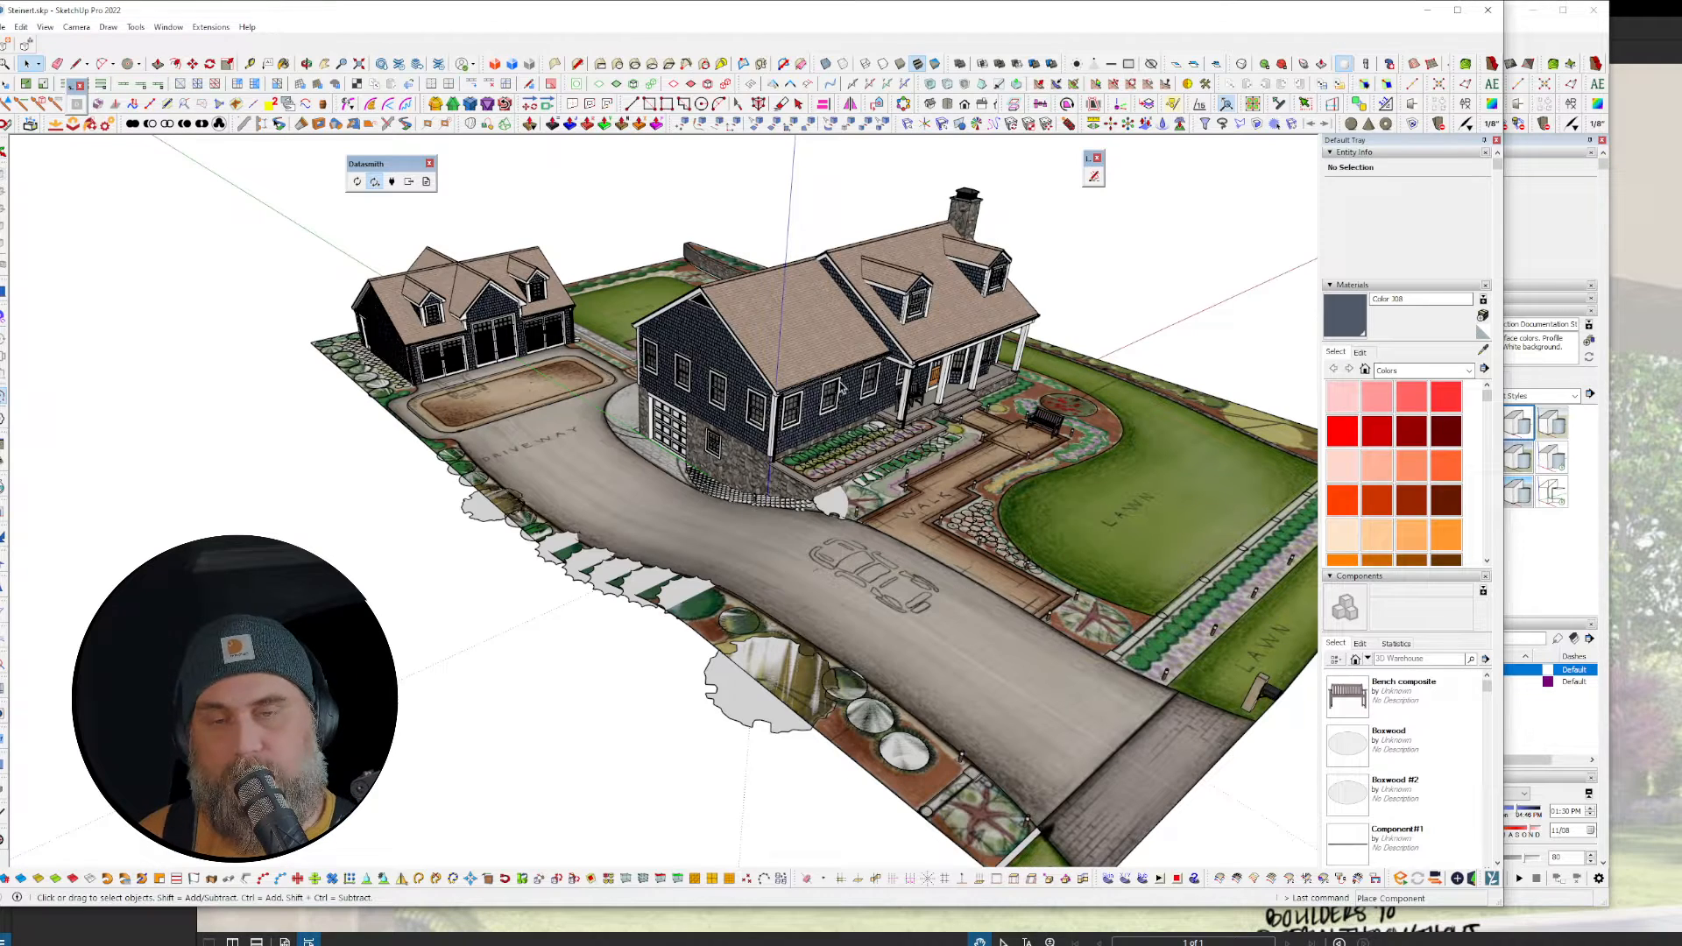
{"action": "middle_click_drag", "start_coordinate": [918, 423], "coordinate": [862, 492]}
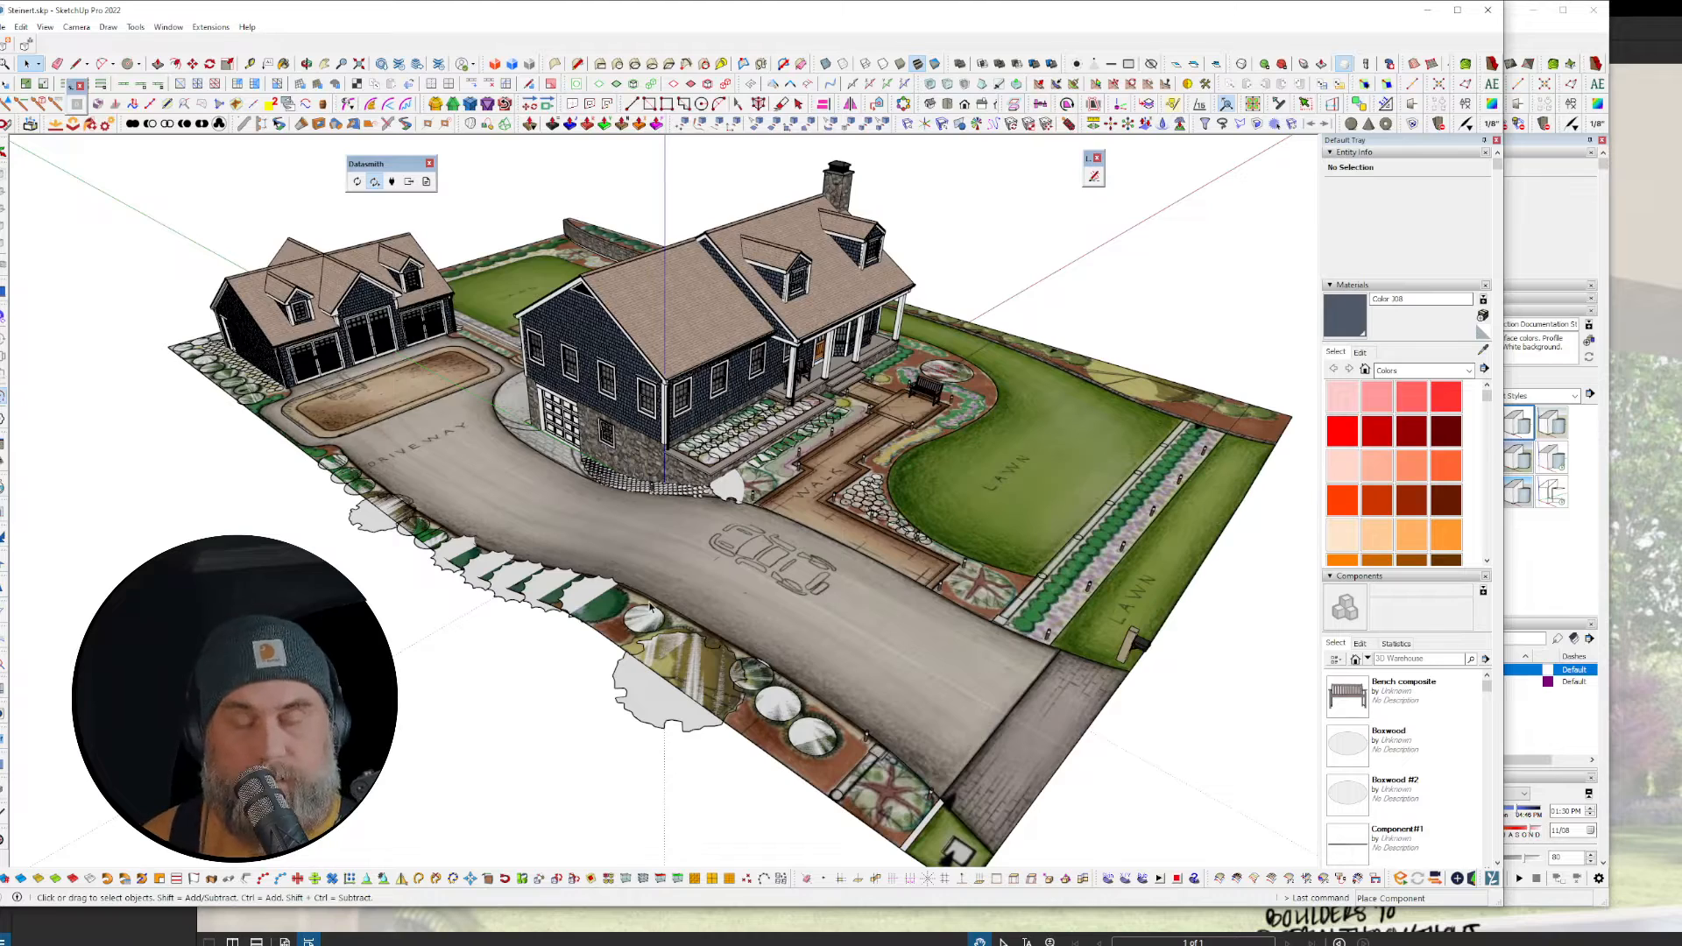
Step: Select the magnolia and add the bed, planter rows and scalloped edging plants
{"action": "left_click", "coordinate": [619, 705]}
{"action": "scroll", "coordinate": [618, 705], "scroll_direction": "up", "scroll_amount": 2}
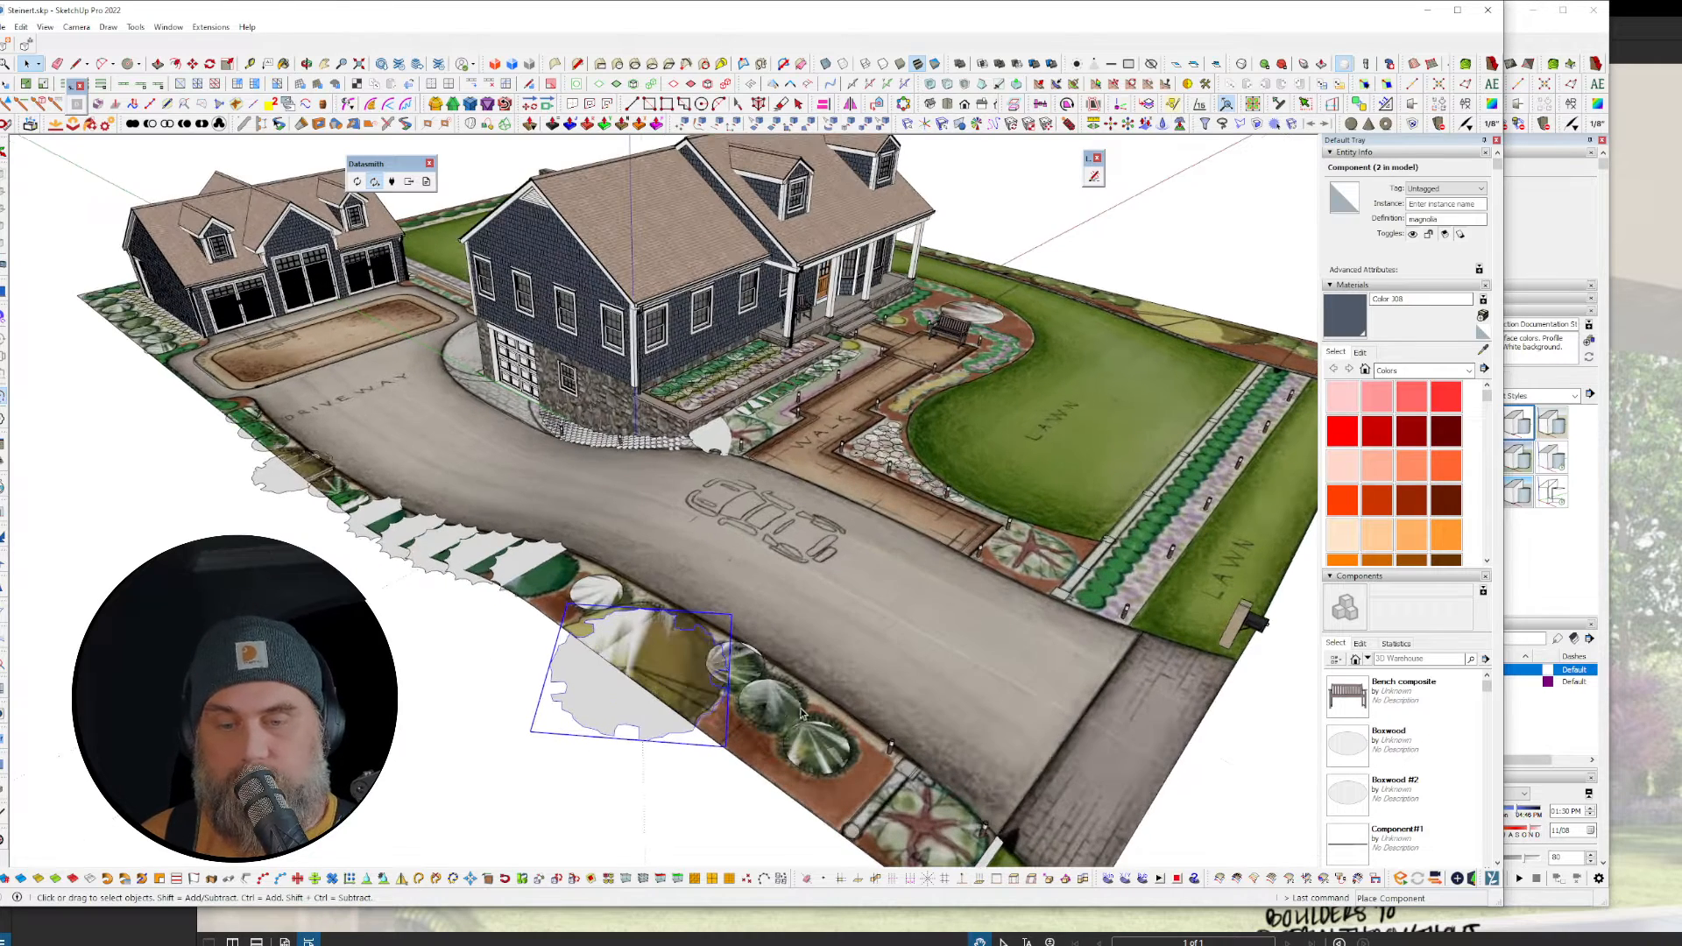
{"action": "key", "text": "ctrl+a"}
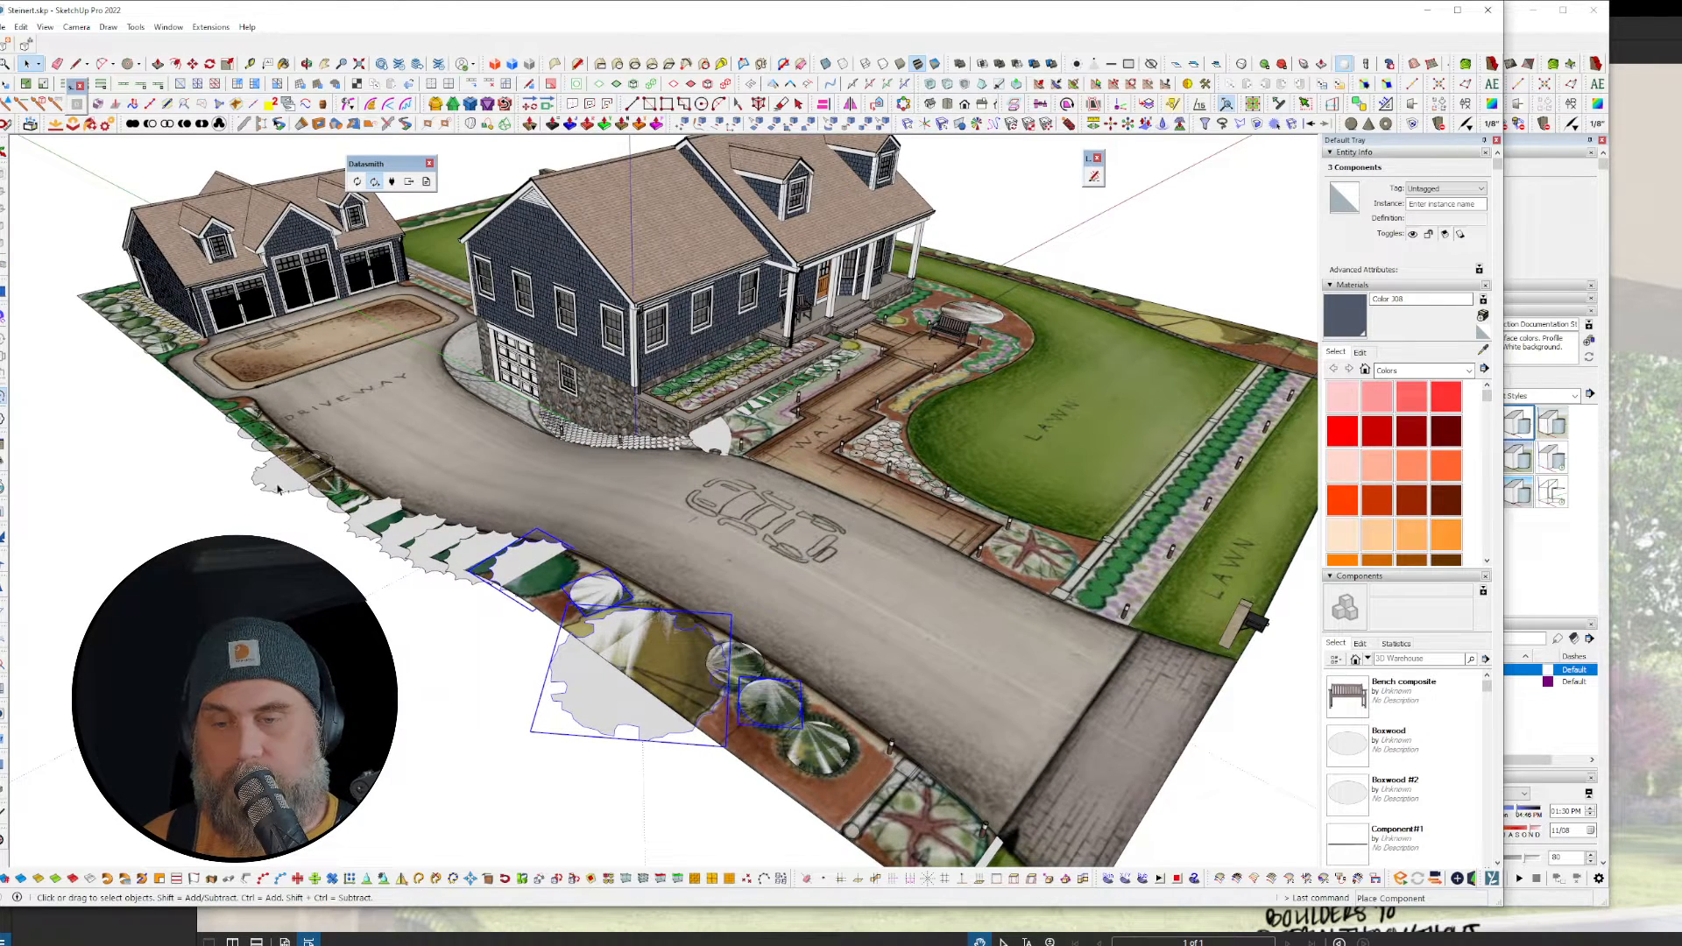
{"action": "scroll", "coordinate": [693, 439], "scroll_direction": "up", "scroll_amount": 4}
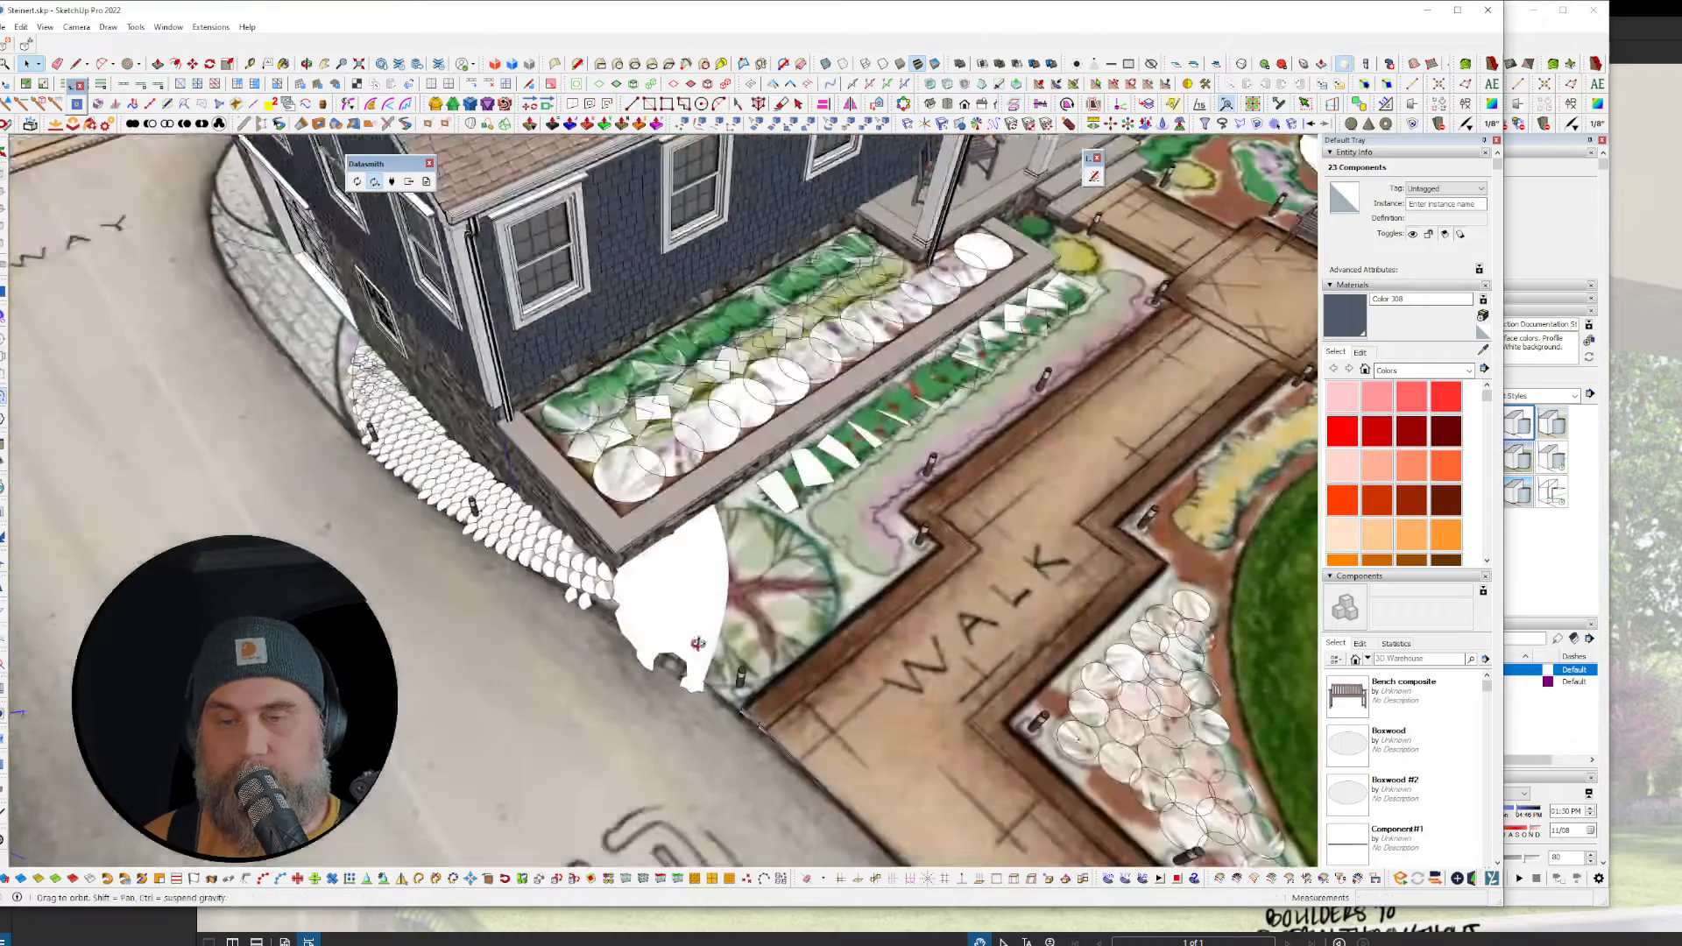
{"action": "left_click", "coordinate": [668, 595], "text": "shift"}
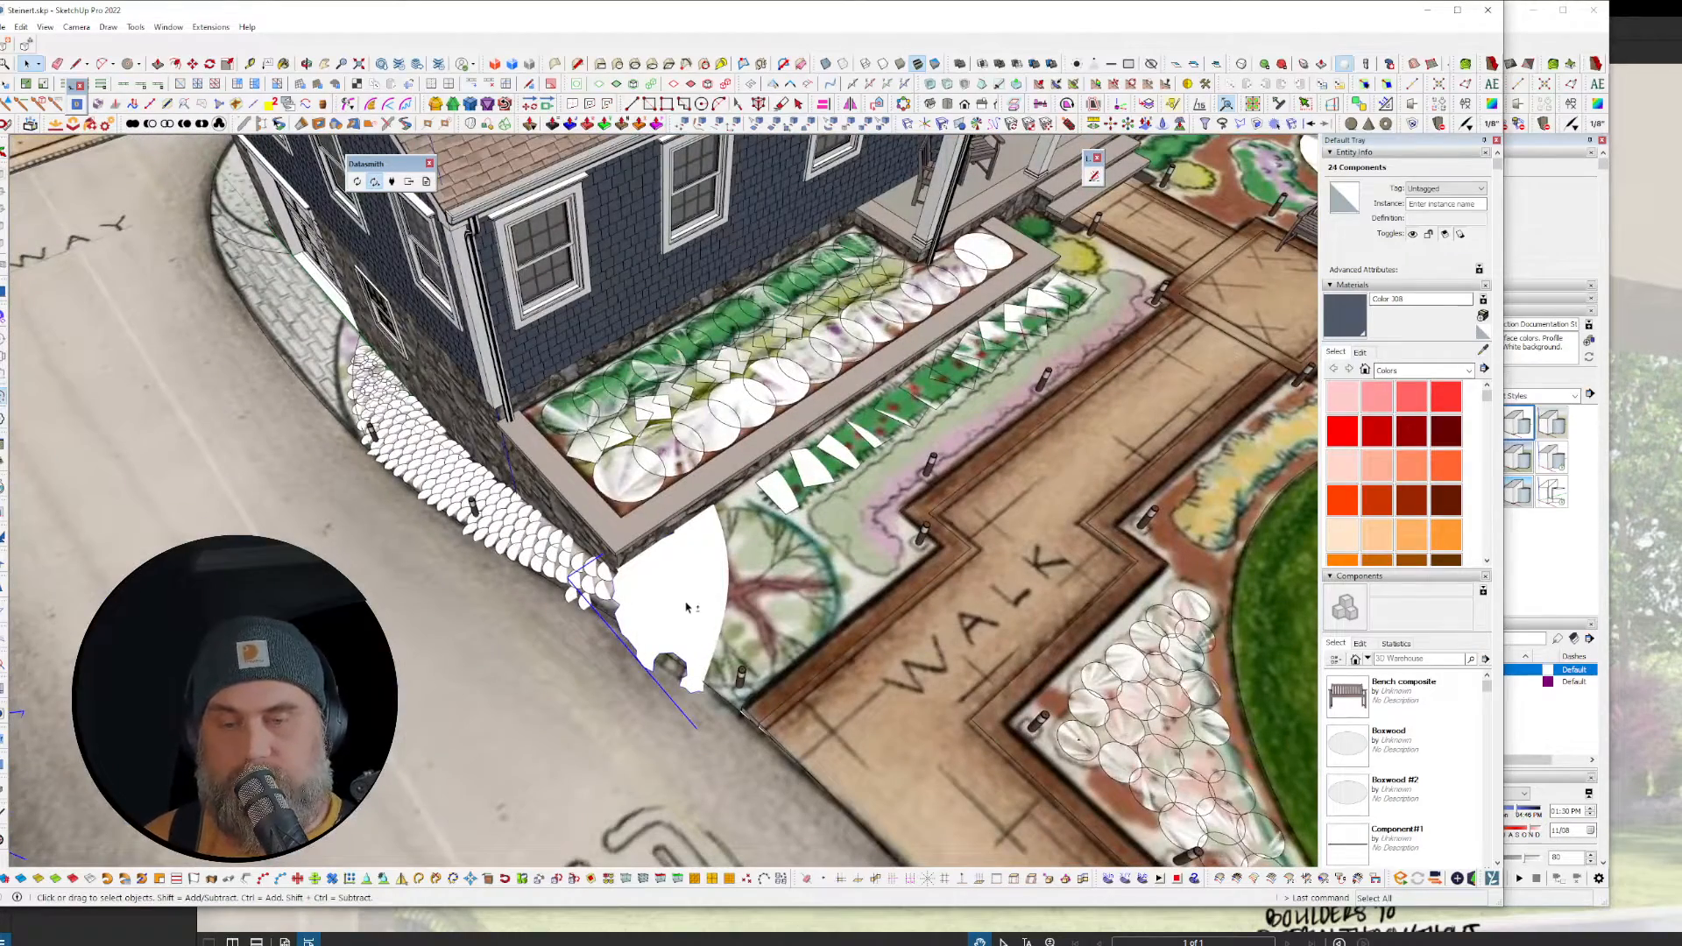
{"action": "left_click", "coordinate": [615, 454], "text": "shift"}
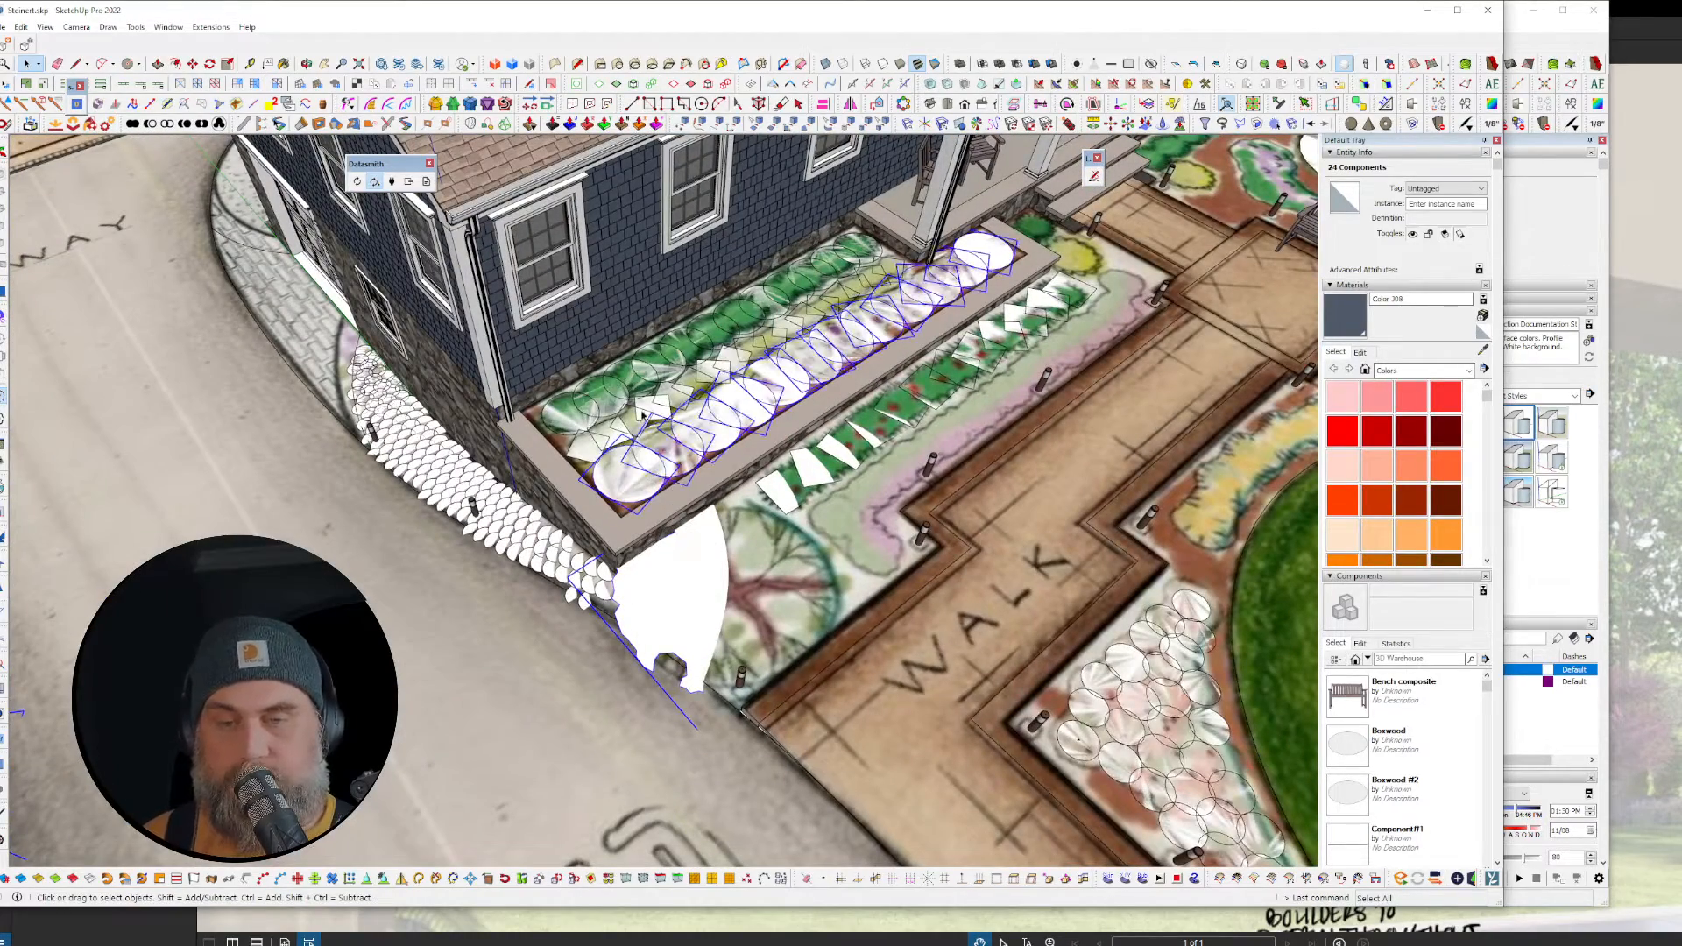
{"action": "scroll", "coordinate": [642, 414], "scroll_direction": "up", "scroll_amount": 3}
{"action": "left_click", "coordinate": [607, 400], "text": "shift"}
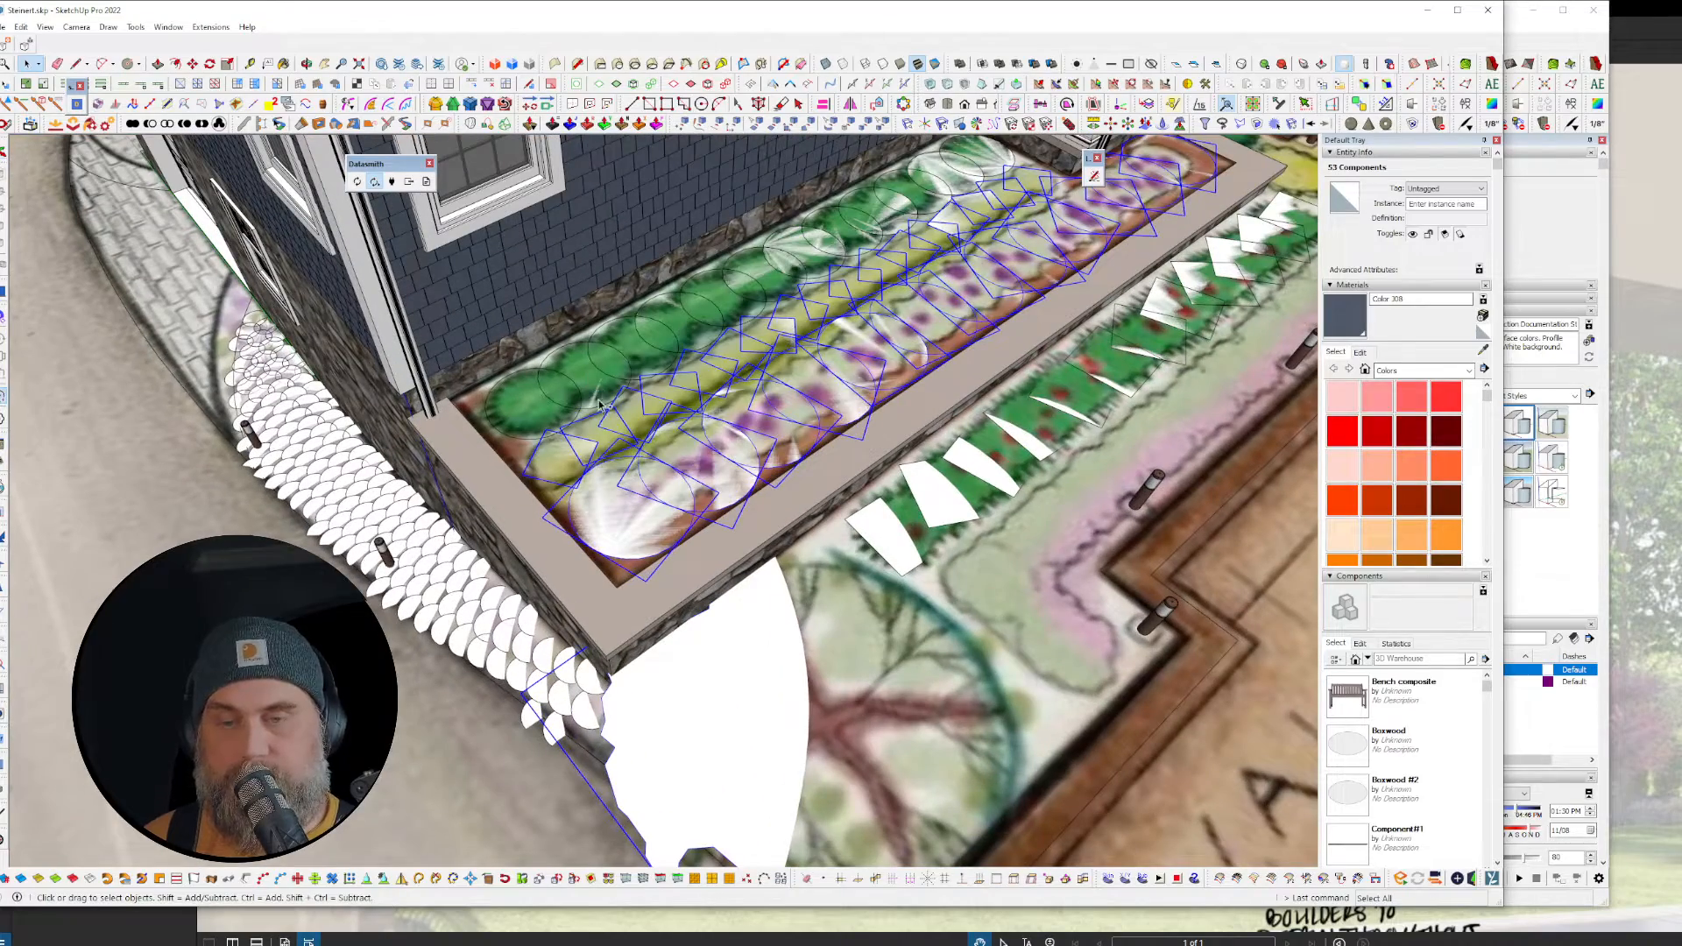
{"action": "left_click", "coordinate": [600, 404], "text": "shift"}
{"action": "scroll", "coordinate": [751, 440], "scroll_direction": "down", "scroll_amount": 4}
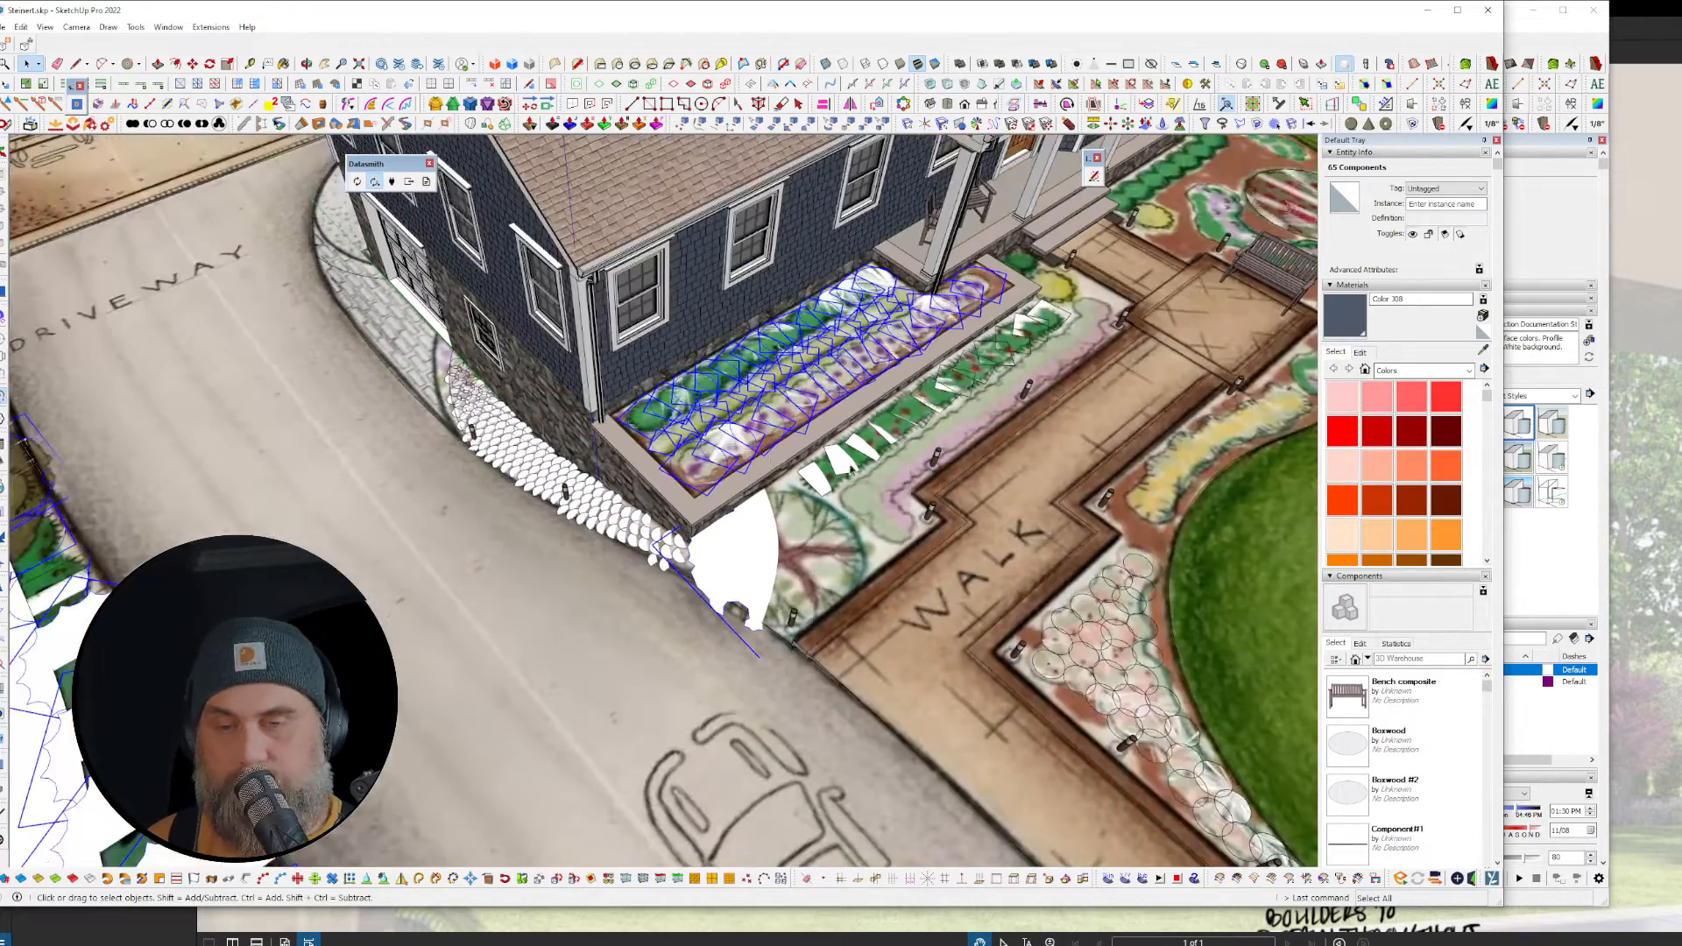
{"action": "scroll", "coordinate": [582, 524], "scroll_direction": "up", "scroll_amount": 5}
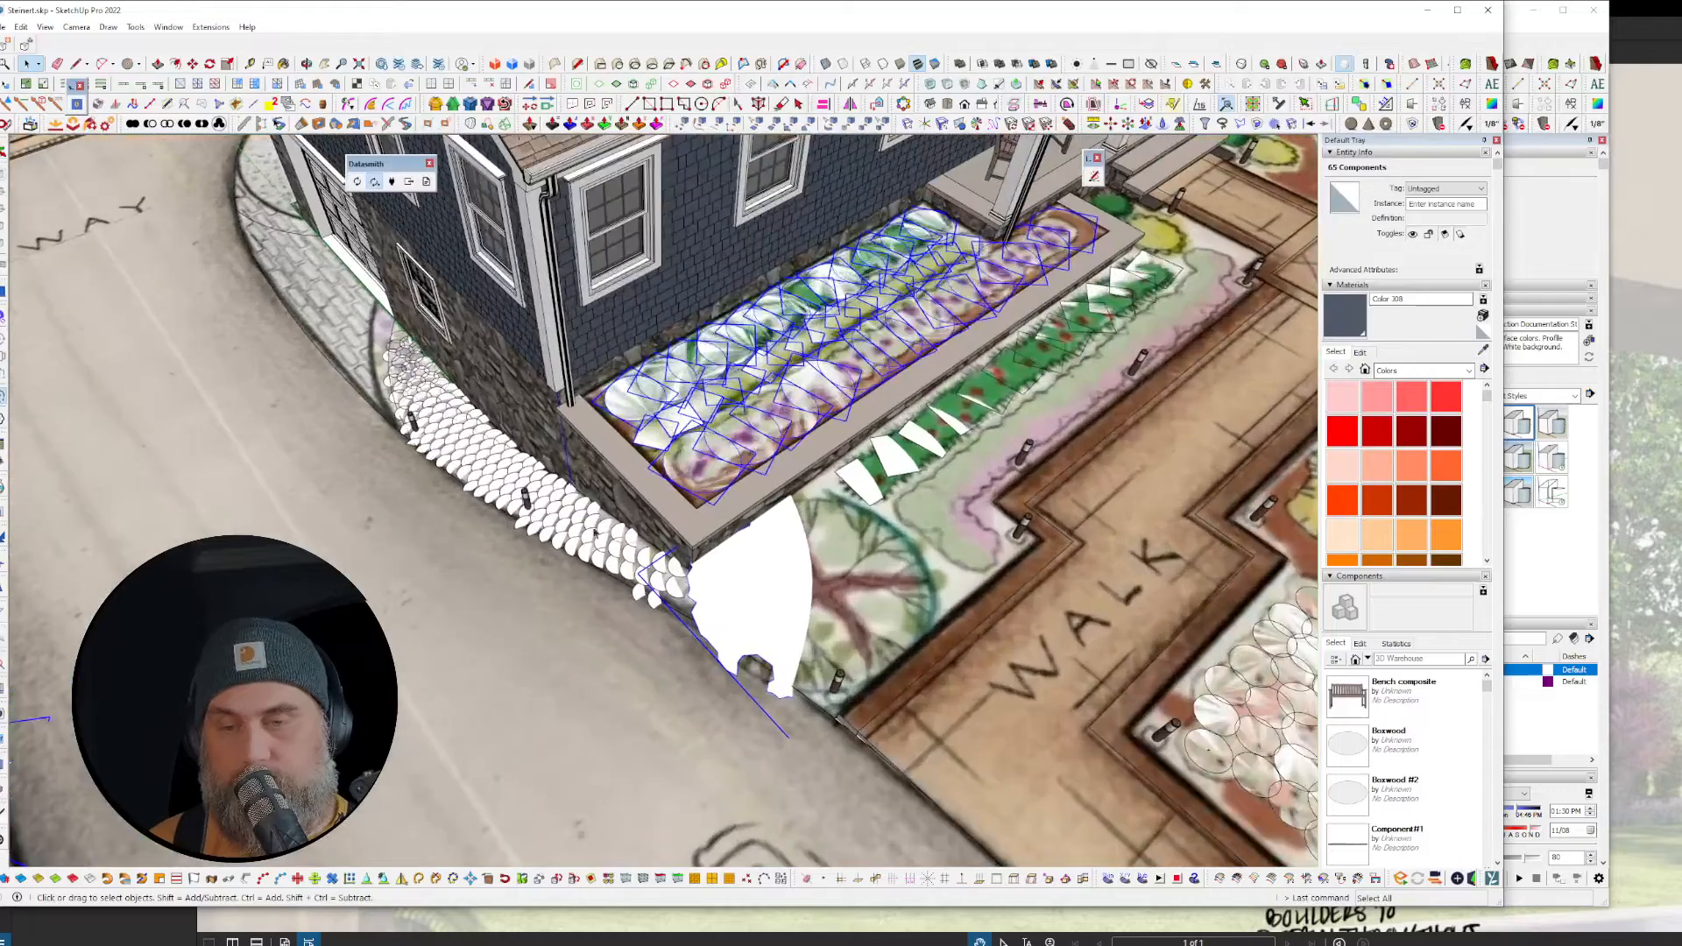
{"action": "left_click", "coordinate": [600, 552], "text": "shift"}
Step: Add the front planter, round patio planting, yellow flowers and garage-side plants to the selection
{"action": "scroll", "coordinate": [604, 554], "scroll_direction": "down", "scroll_amount": 6}
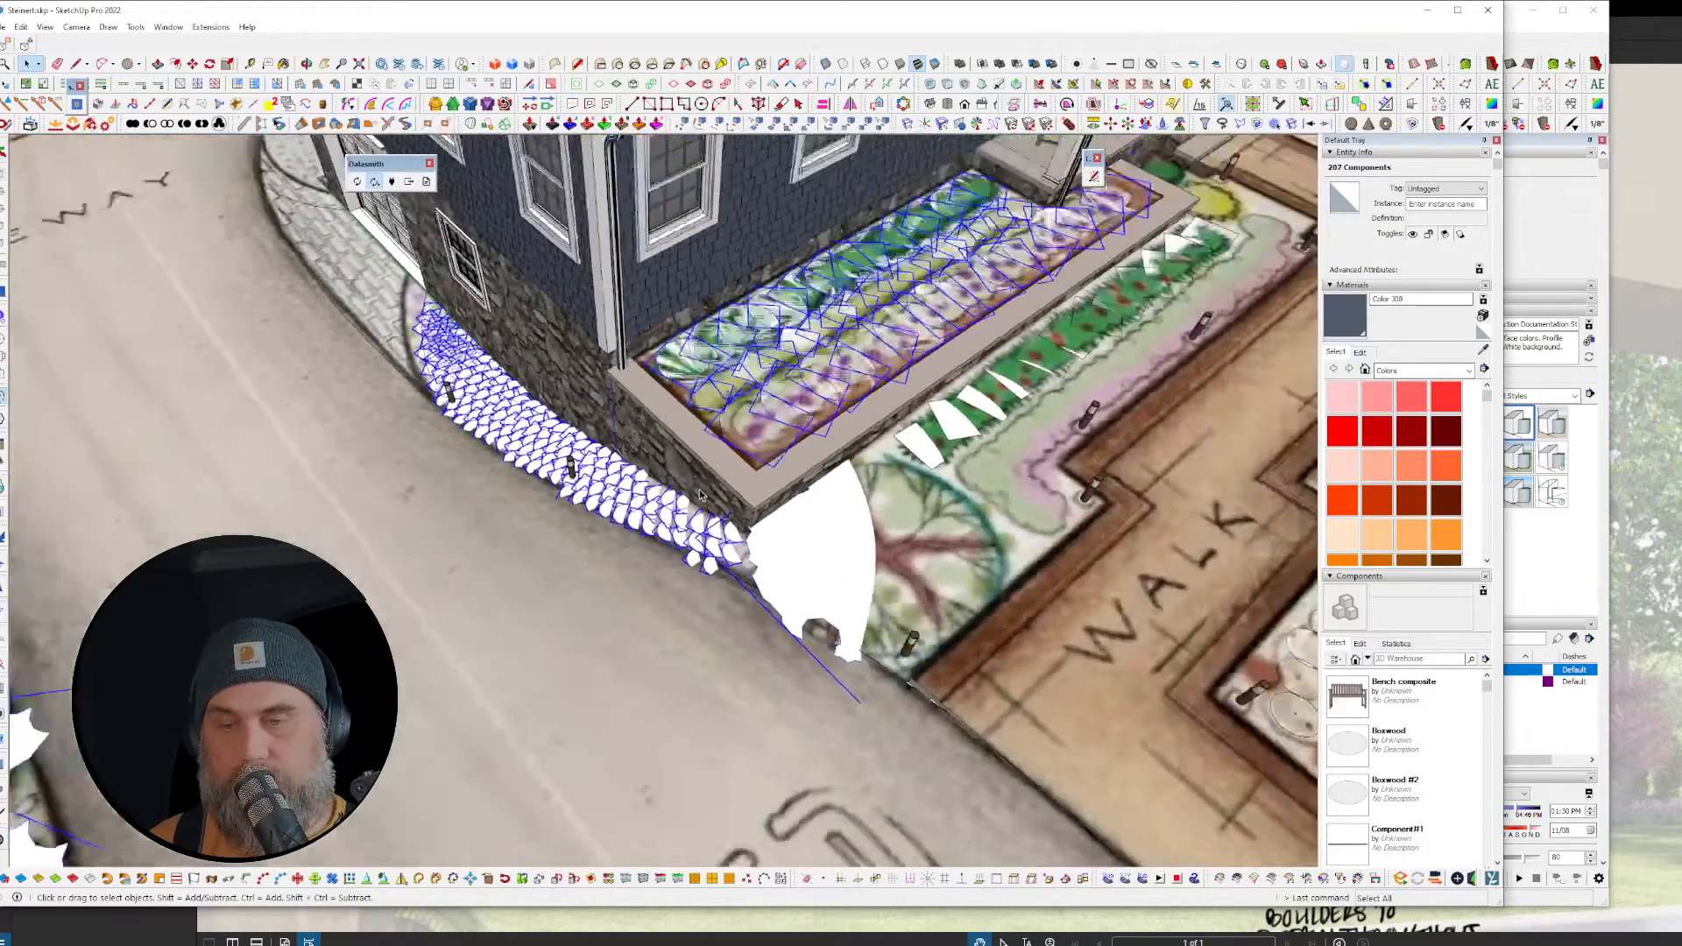
{"action": "scroll", "coordinate": [700, 495], "scroll_direction": "down", "scroll_amount": 2}
{"action": "scroll", "coordinate": [696, 482], "scroll_direction": "up", "scroll_amount": 8}
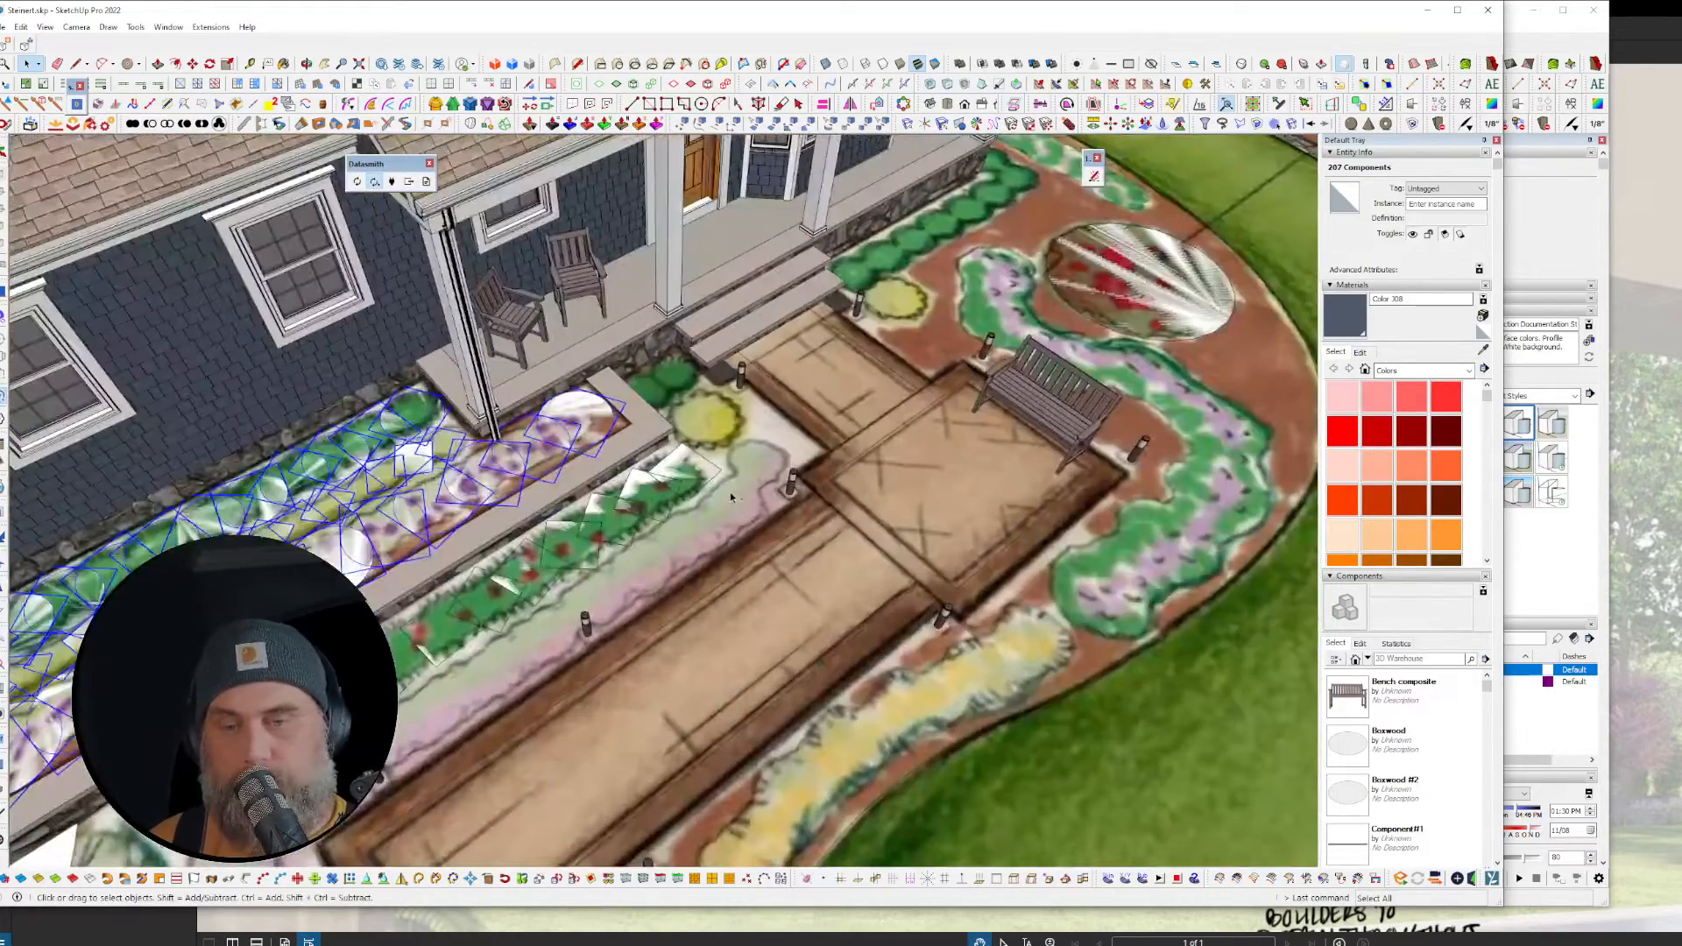
{"action": "left_click", "coordinate": [692, 473], "text": "shift"}
{"action": "scroll", "coordinate": [935, 408], "scroll_direction": "down", "scroll_amount": 4}
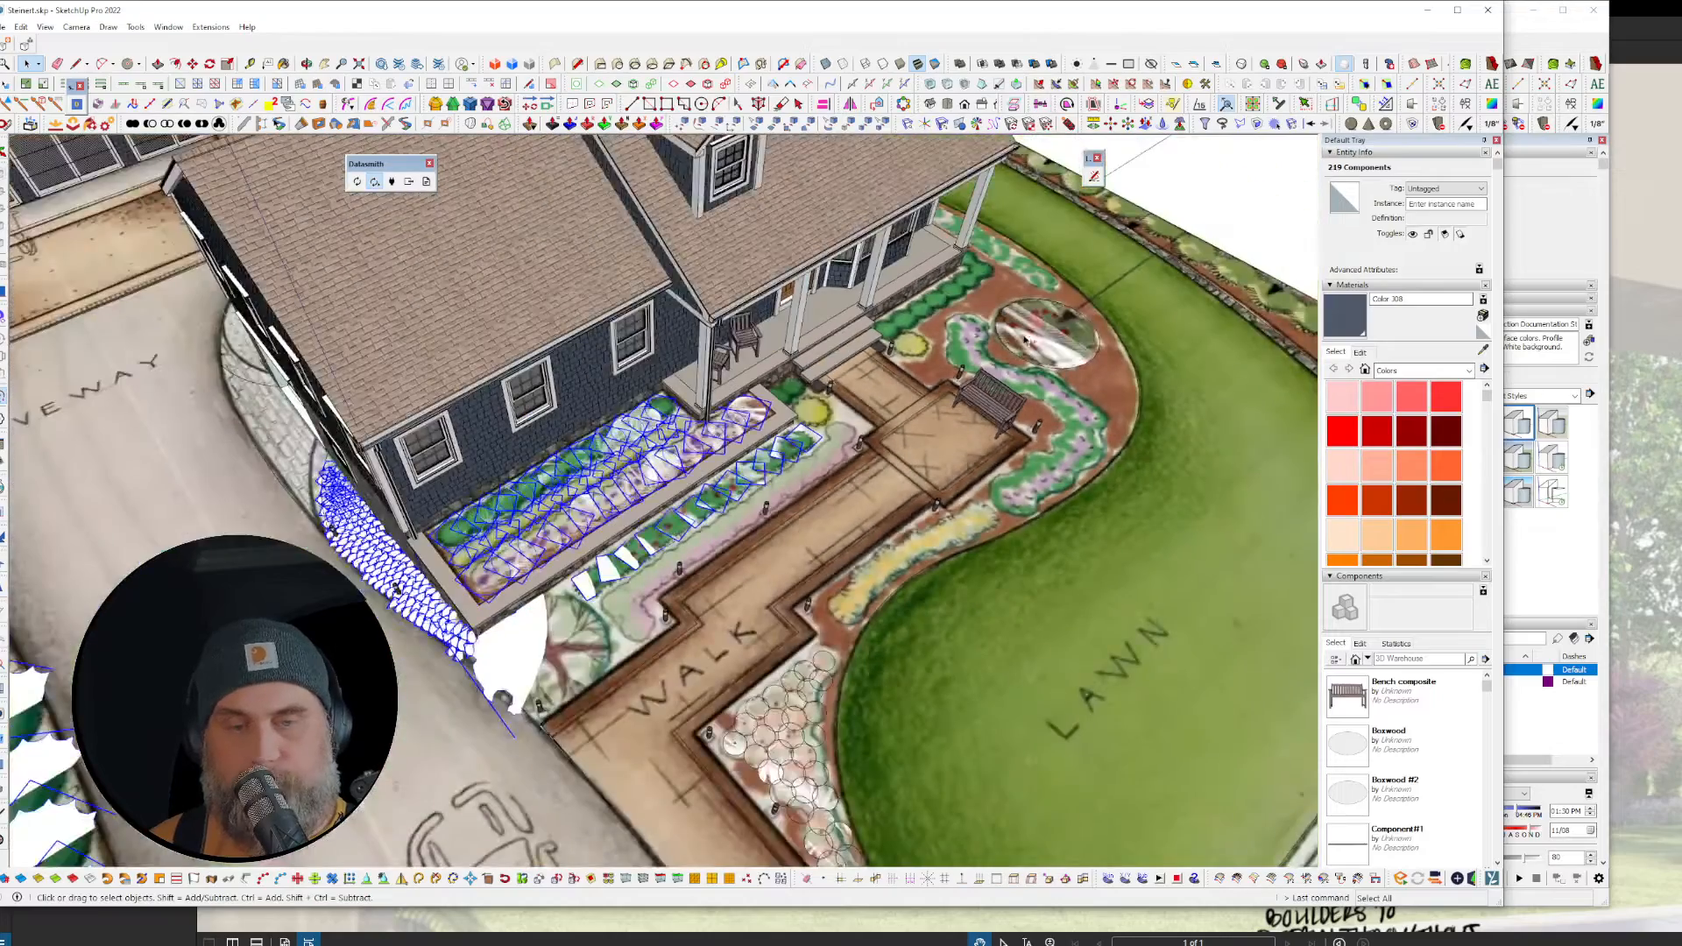
{"action": "left_click", "coordinate": [1047, 336], "text": "shift"}
{"action": "scroll", "coordinate": [1047, 335], "scroll_direction": "down", "scroll_amount": 5}
{"action": "middle_click_drag", "start_coordinate": [545, 450], "coordinate": [863, 567], "text": "shift"}
{"action": "scroll", "coordinate": [568, 378], "scroll_direction": "up", "scroll_amount": 8}
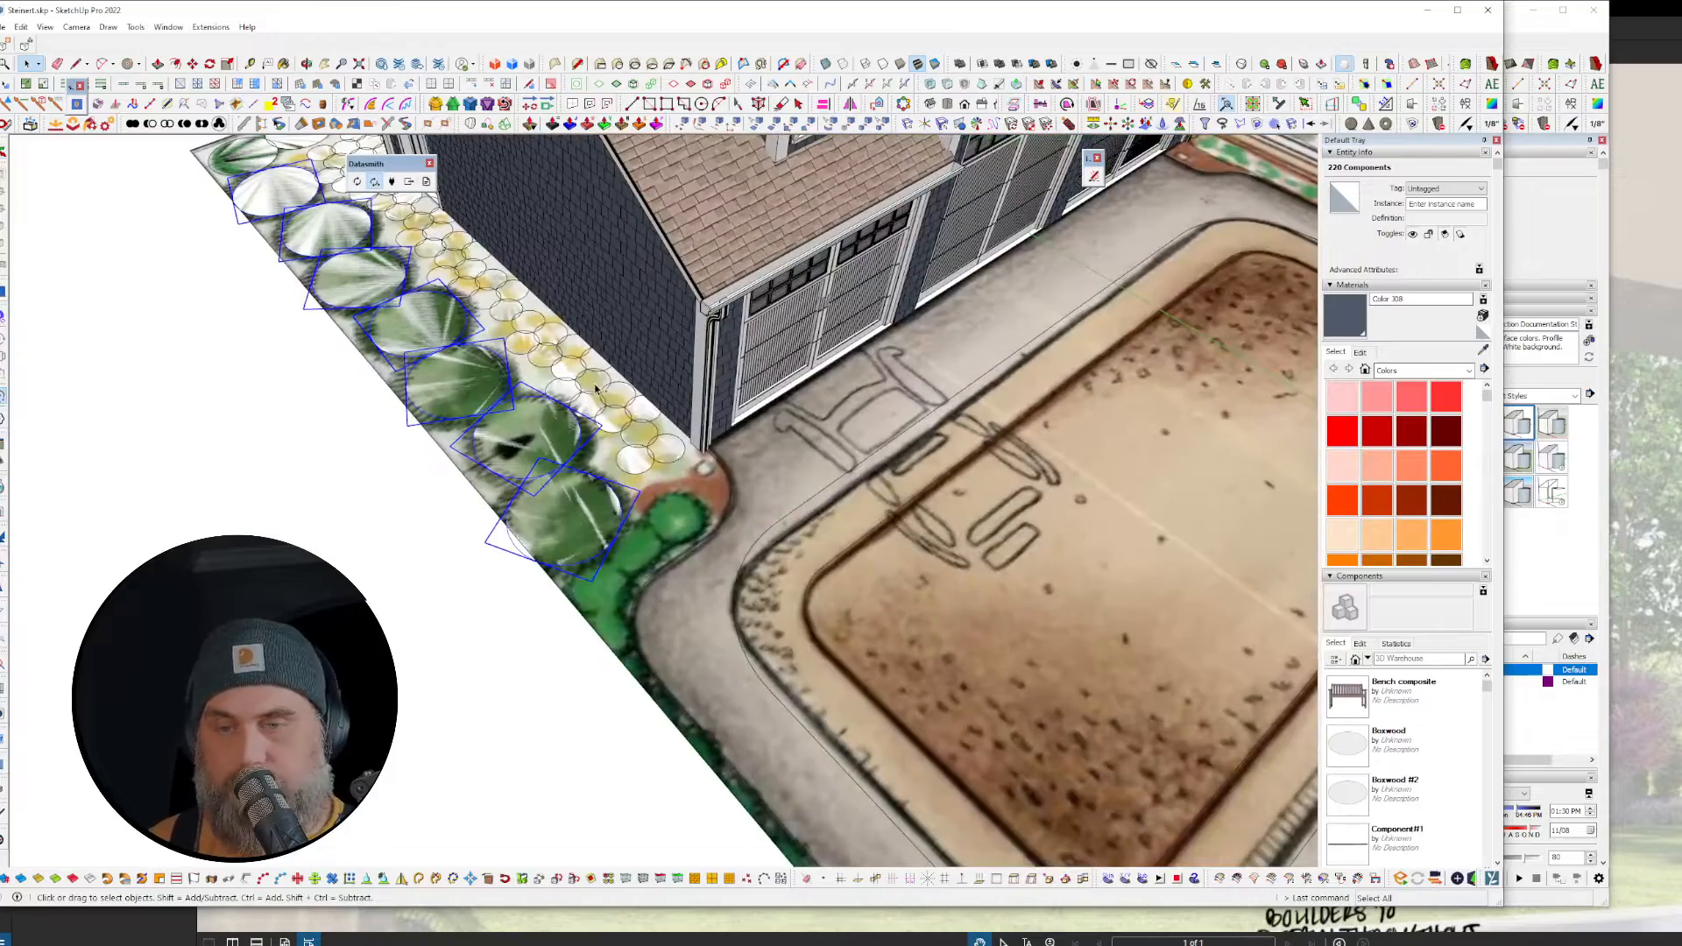
{"action": "left_click", "coordinate": [595, 389], "text": "shift"}
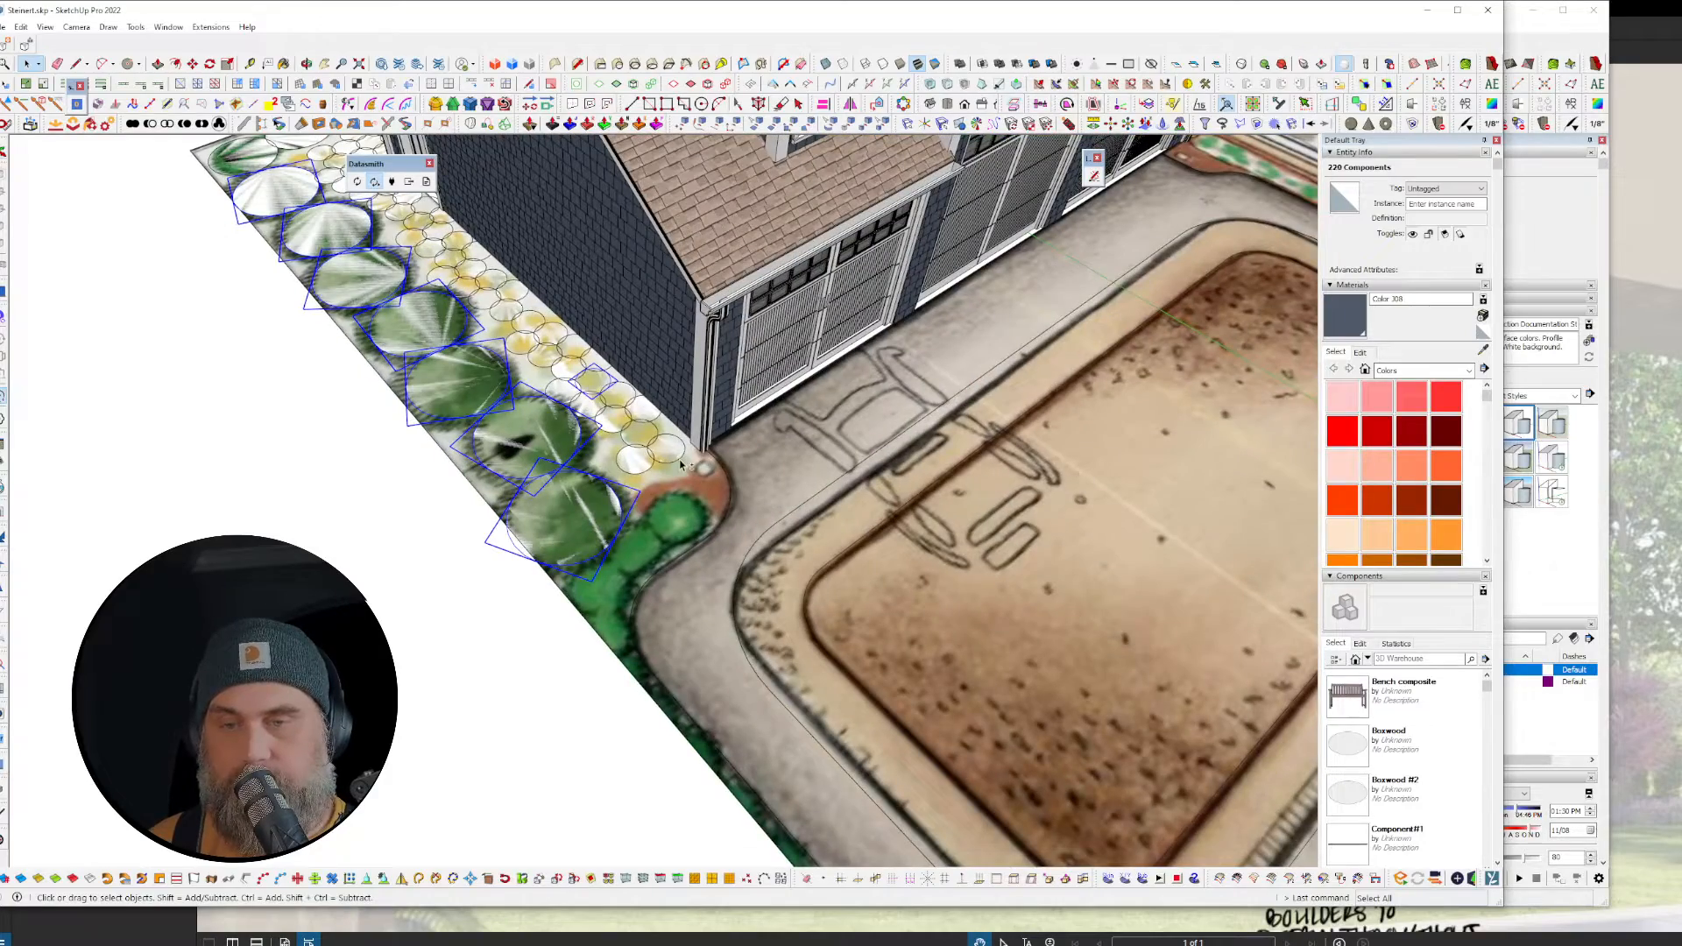
{"action": "middle_click_drag", "start_coordinate": [245, 152], "coordinate": [529, 349], "text": "shift"}
{"action": "left_click", "coordinate": [530, 349], "text": "shift"}
{"action": "scroll", "coordinate": [547, 259], "scroll_direction": "down", "scroll_amount": 10}
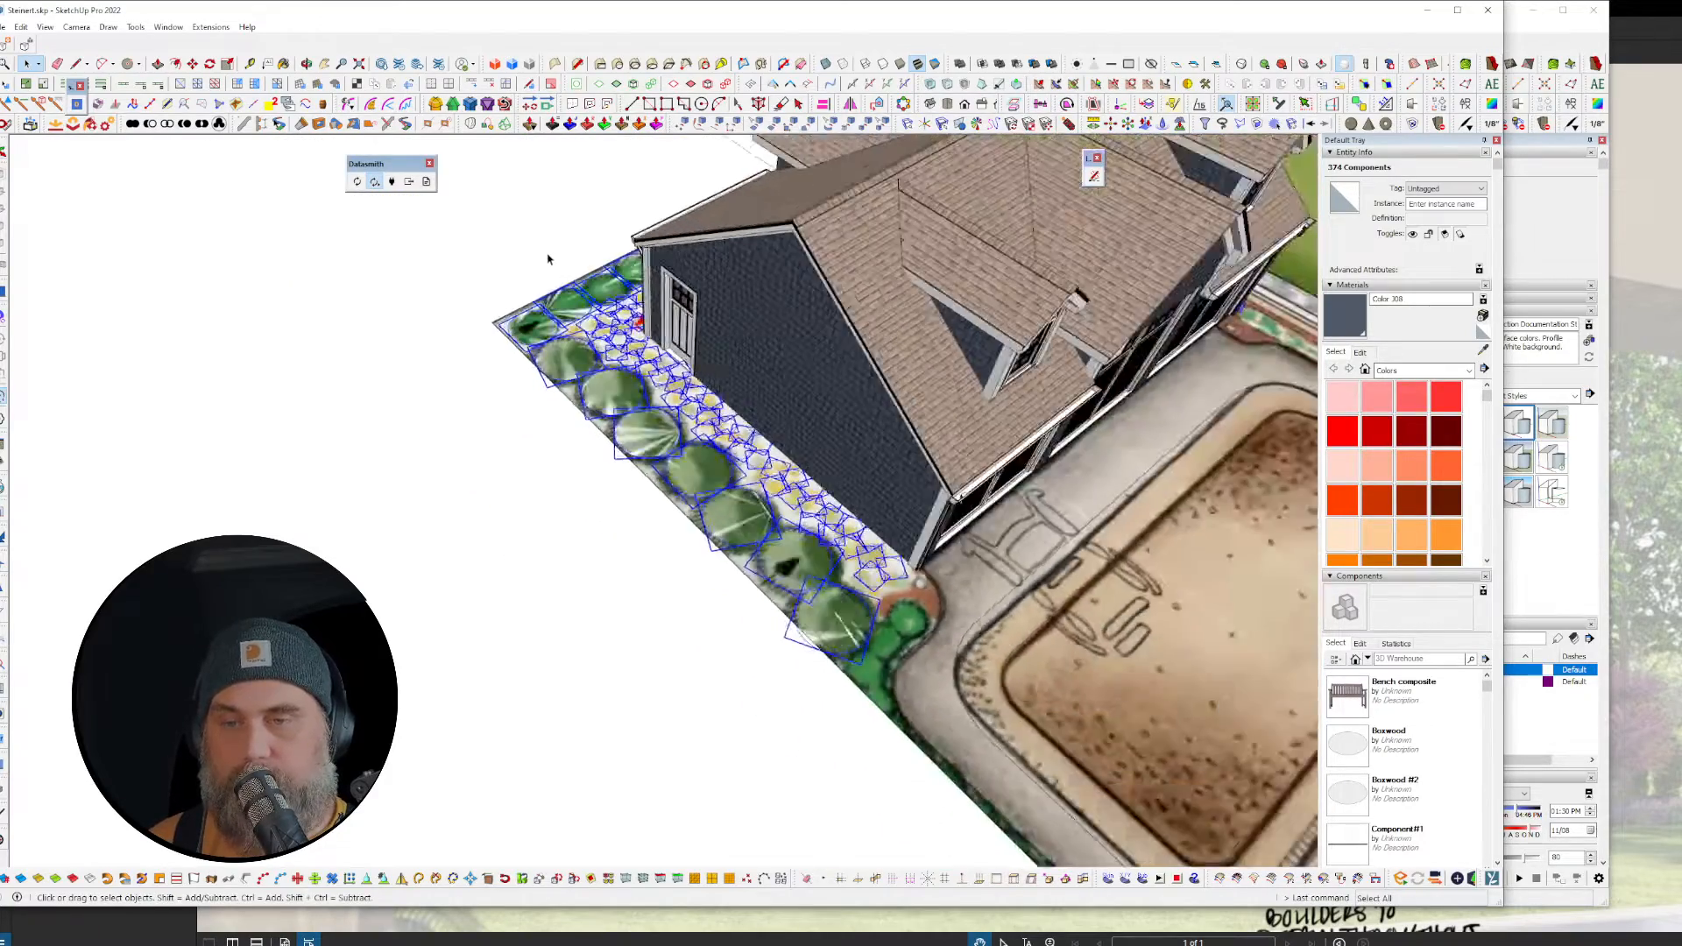
{"action": "scroll", "coordinate": [955, 438], "scroll_direction": "up", "scroll_amount": 5}
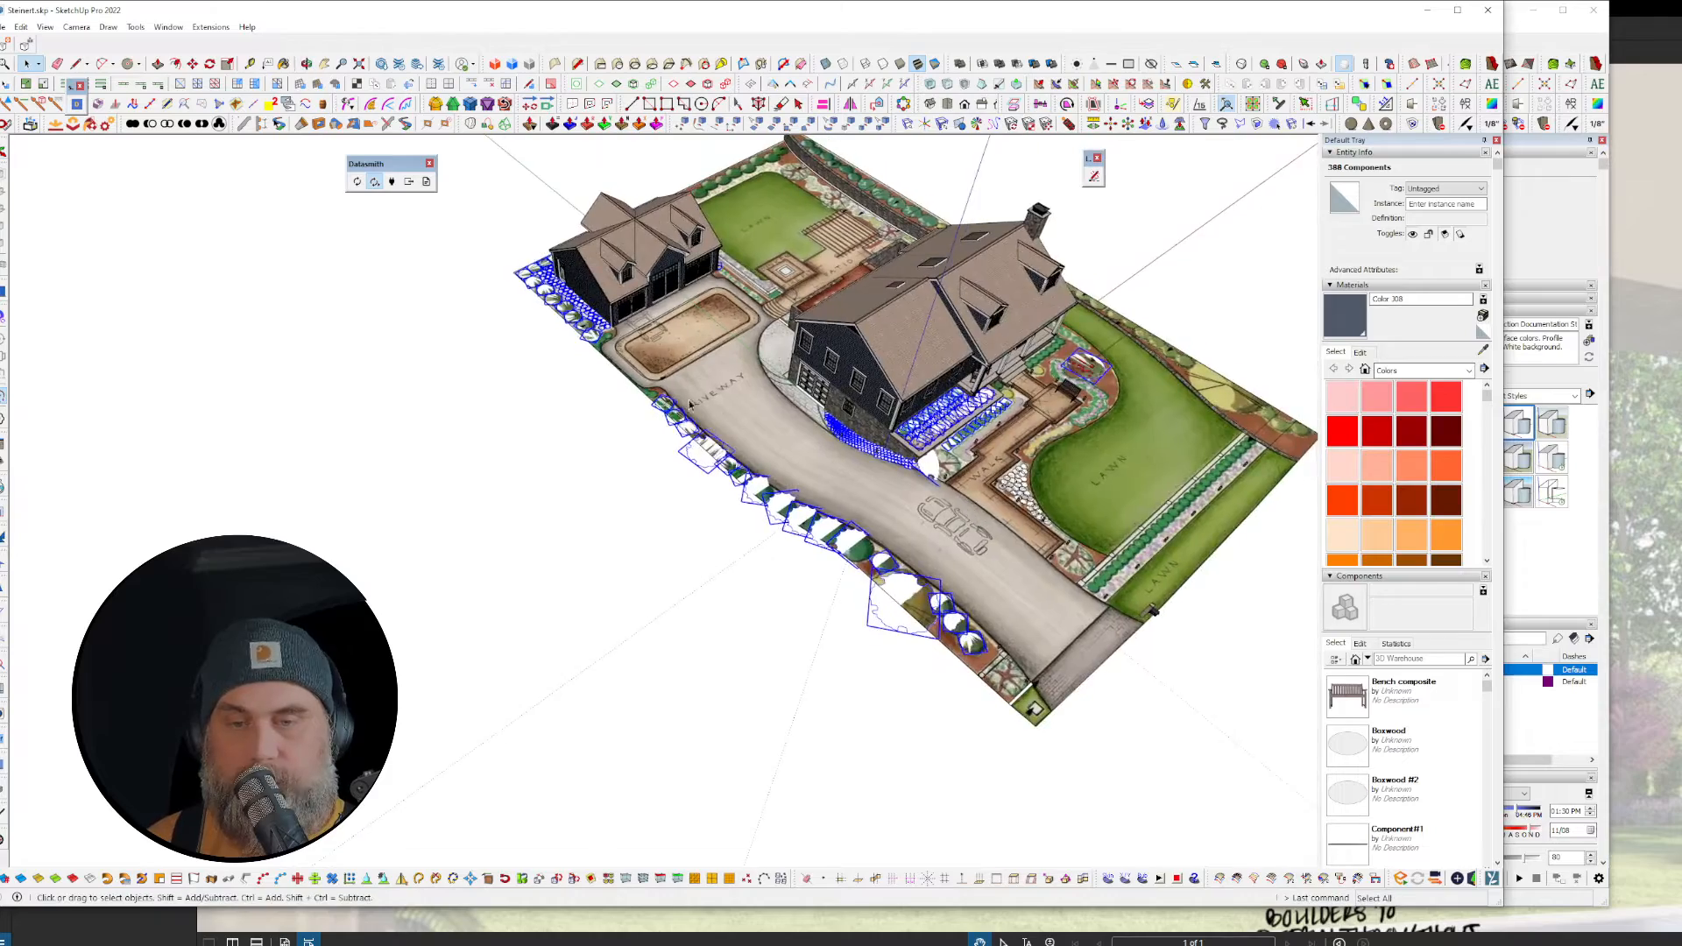
{"action": "middle_click_drag", "start_coordinate": [965, 518], "coordinate": [953, 403]}
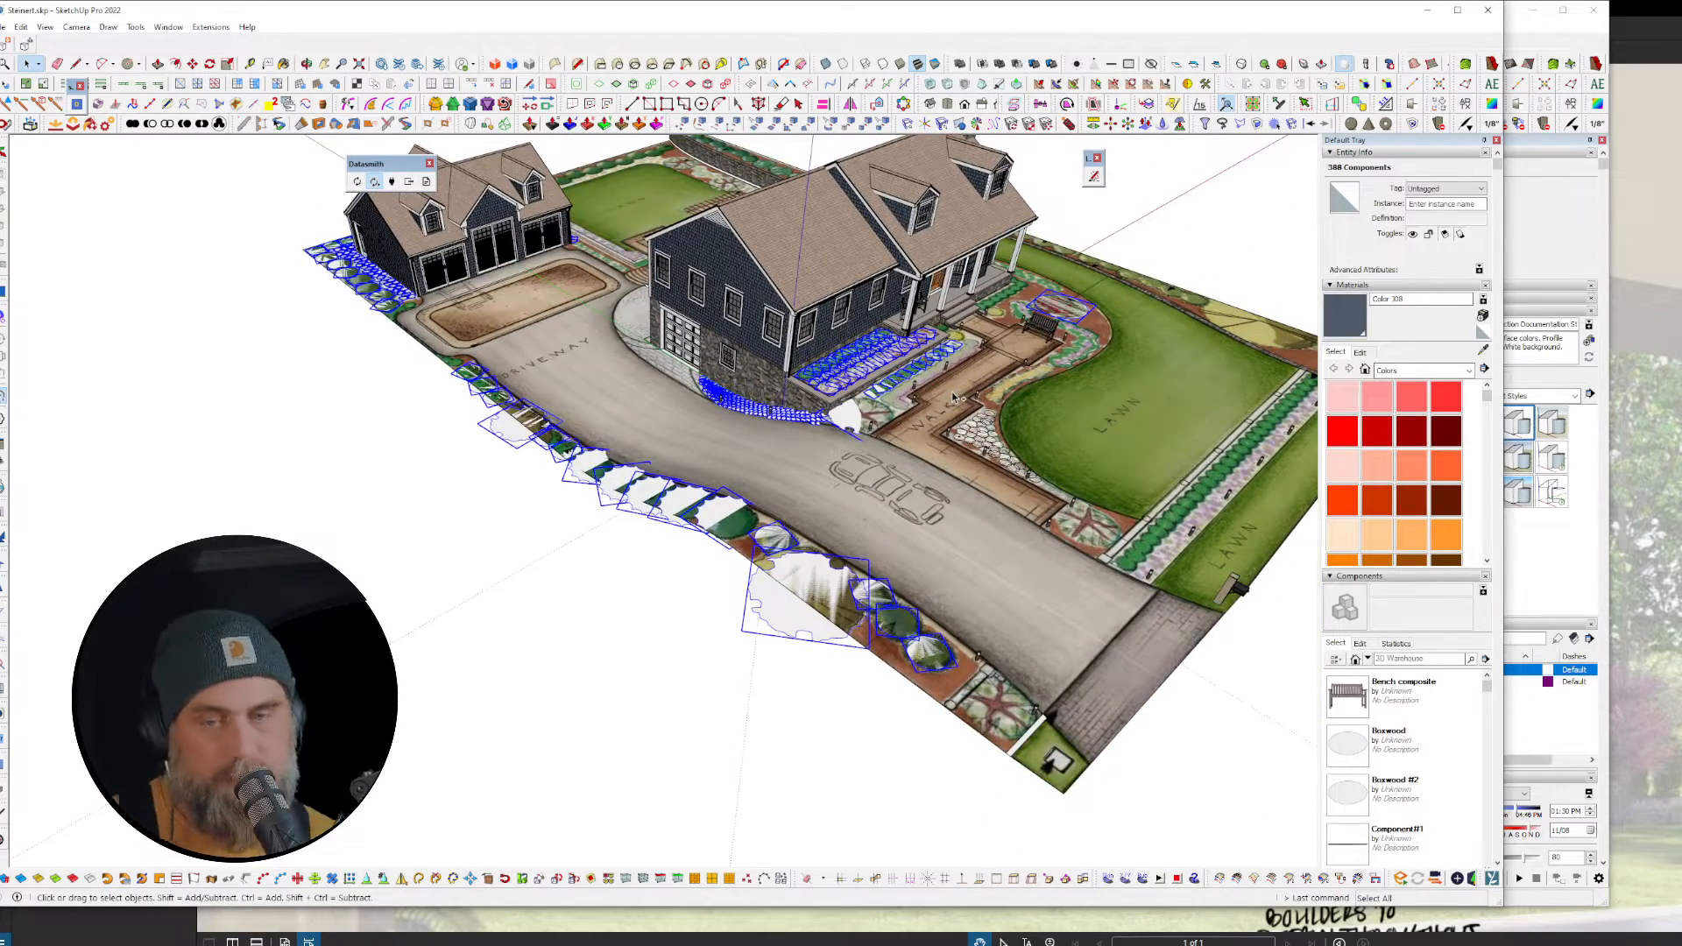
Step: Cut the 388 selected plant components and bring up the empty Untitled model
{"action": "key", "text": "ctrl+x"}
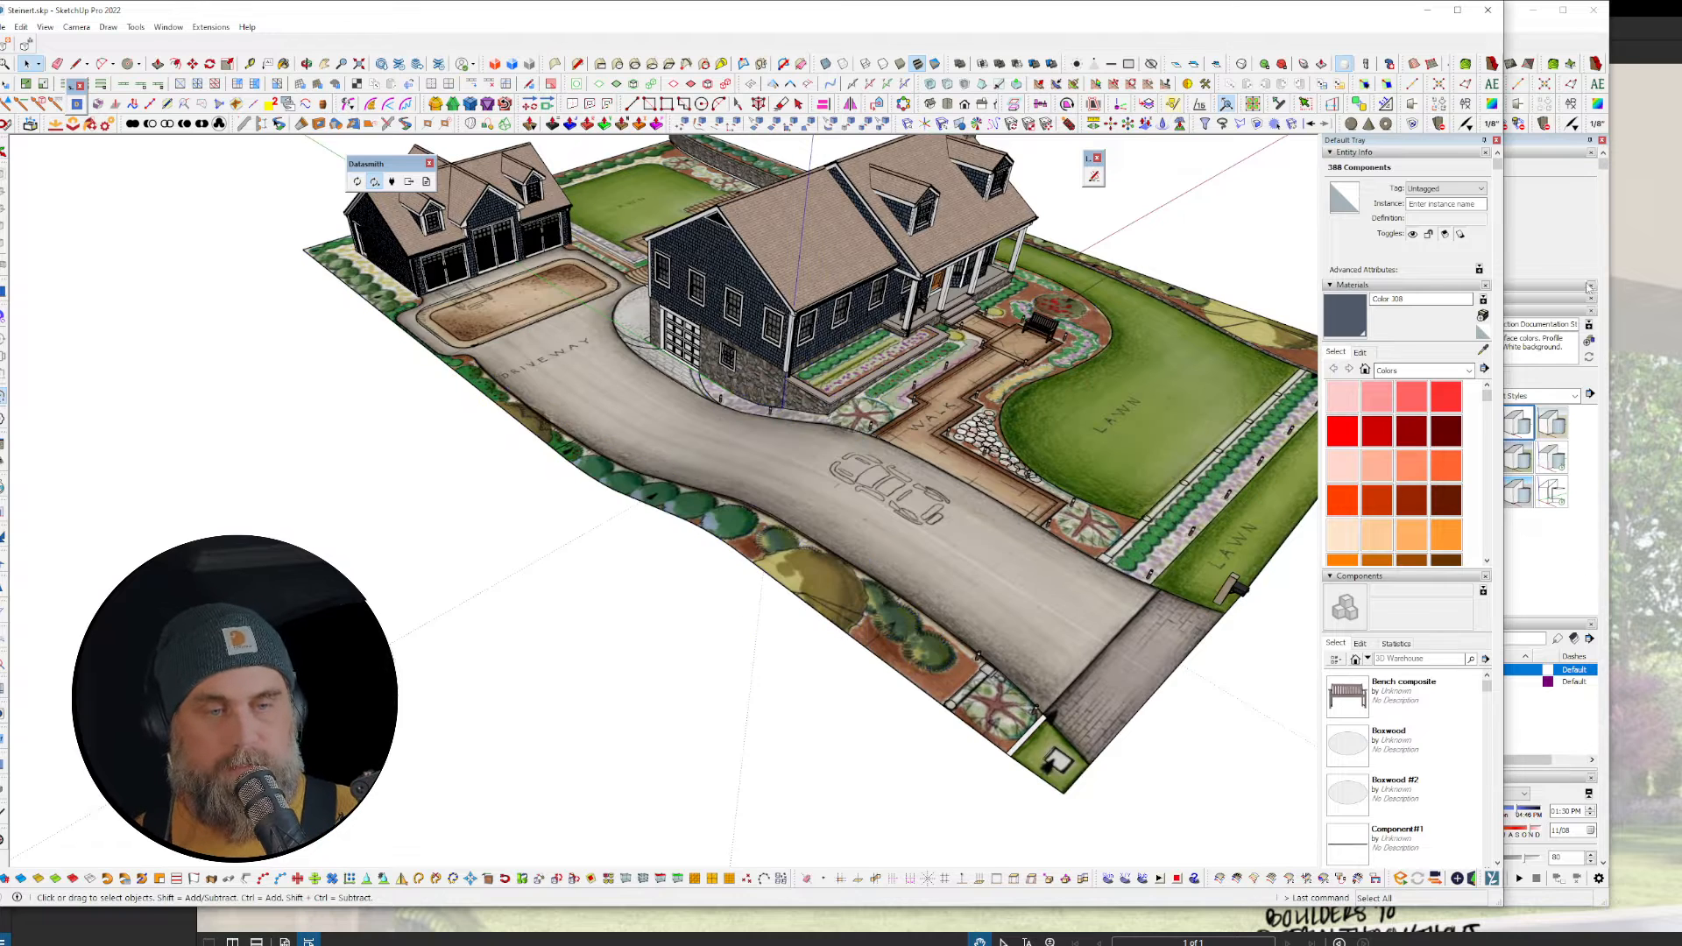
{"action": "left_click", "coordinate": [1575, 234]}
{"action": "mouse_move", "coordinate": [762, 408]}
{"action": "middle_mouse_down"}
{"action": "mouse_move", "coordinate": [706, 391]}
{"action": "mouse_move", "coordinate": [875, 432]}
{"action": "mouse_move", "coordinate": [759, 422]}
{"action": "middle_mouse_up"}
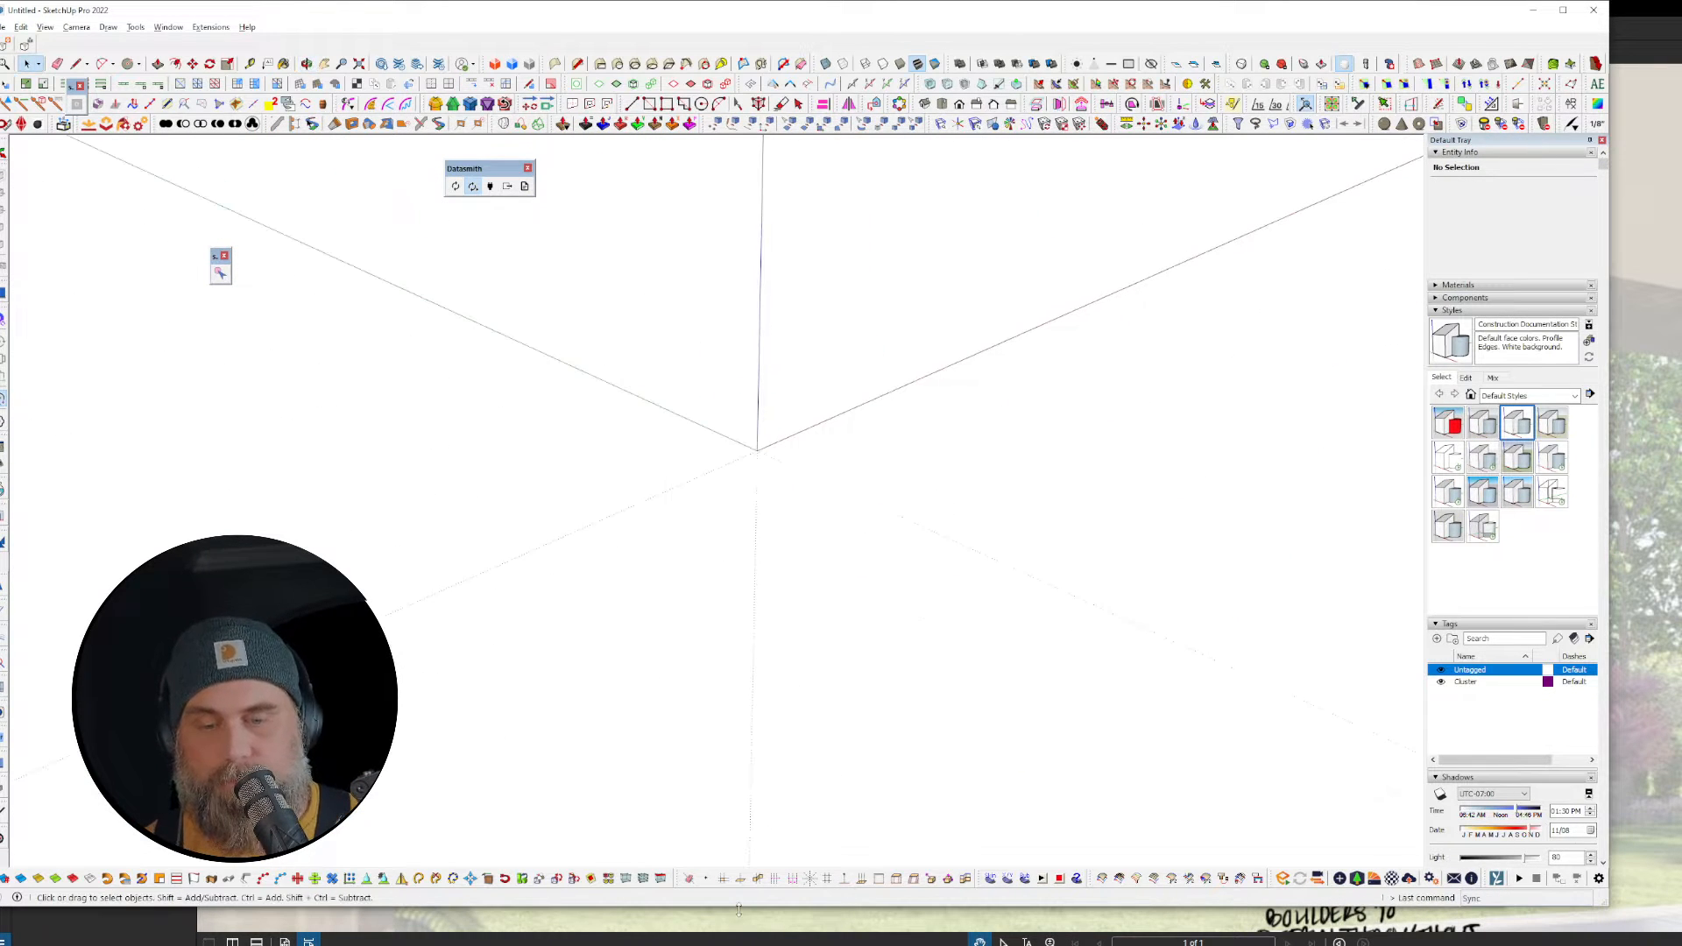
{"action": "left_click", "coordinate": [20, 27]}
{"action": "left_click", "coordinate": [57, 120]}
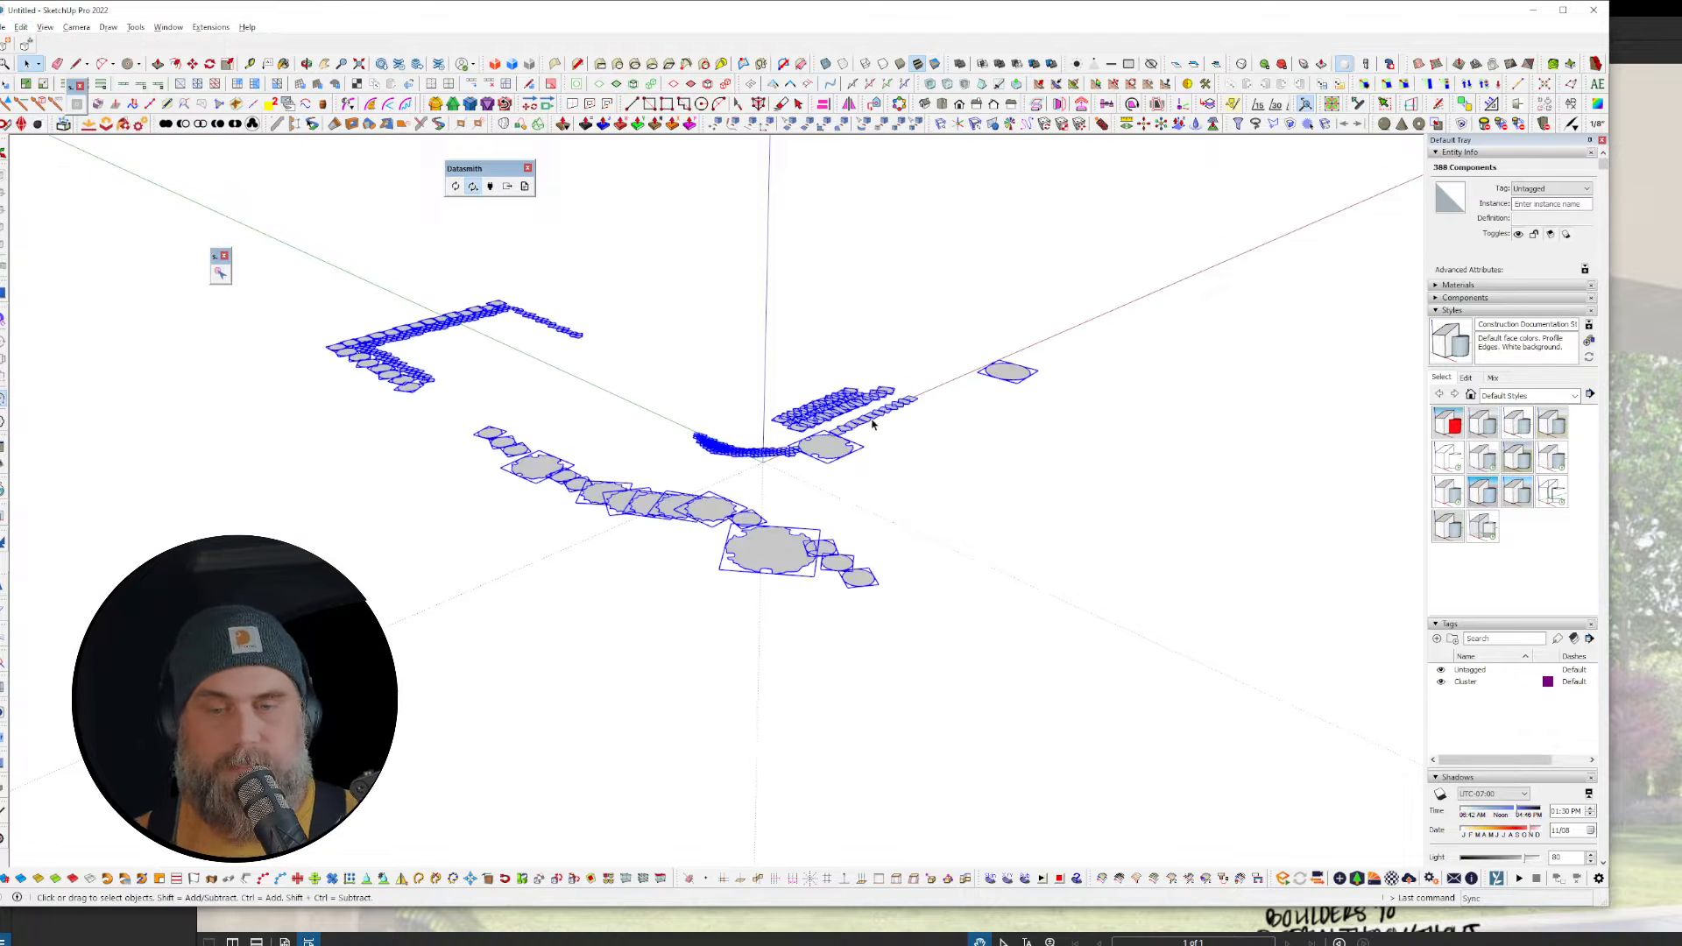
{"action": "scroll", "coordinate": [841, 419], "scroll_direction": "up", "scroll_amount": 3}
{"action": "mouse_move", "coordinate": [863, 452]}
{"action": "middle_mouse_down"}
{"action": "mouse_move", "coordinate": [875, 479]}
{"action": "mouse_move", "coordinate": [1232, 330]}
{"action": "mouse_move", "coordinate": [923, 315]}
{"action": "mouse_move", "coordinate": [938, 285]}
{"action": "middle_mouse_up"}
{"action": "scroll", "coordinate": [924, 316], "scroll_direction": "up", "scroll_amount": 5}
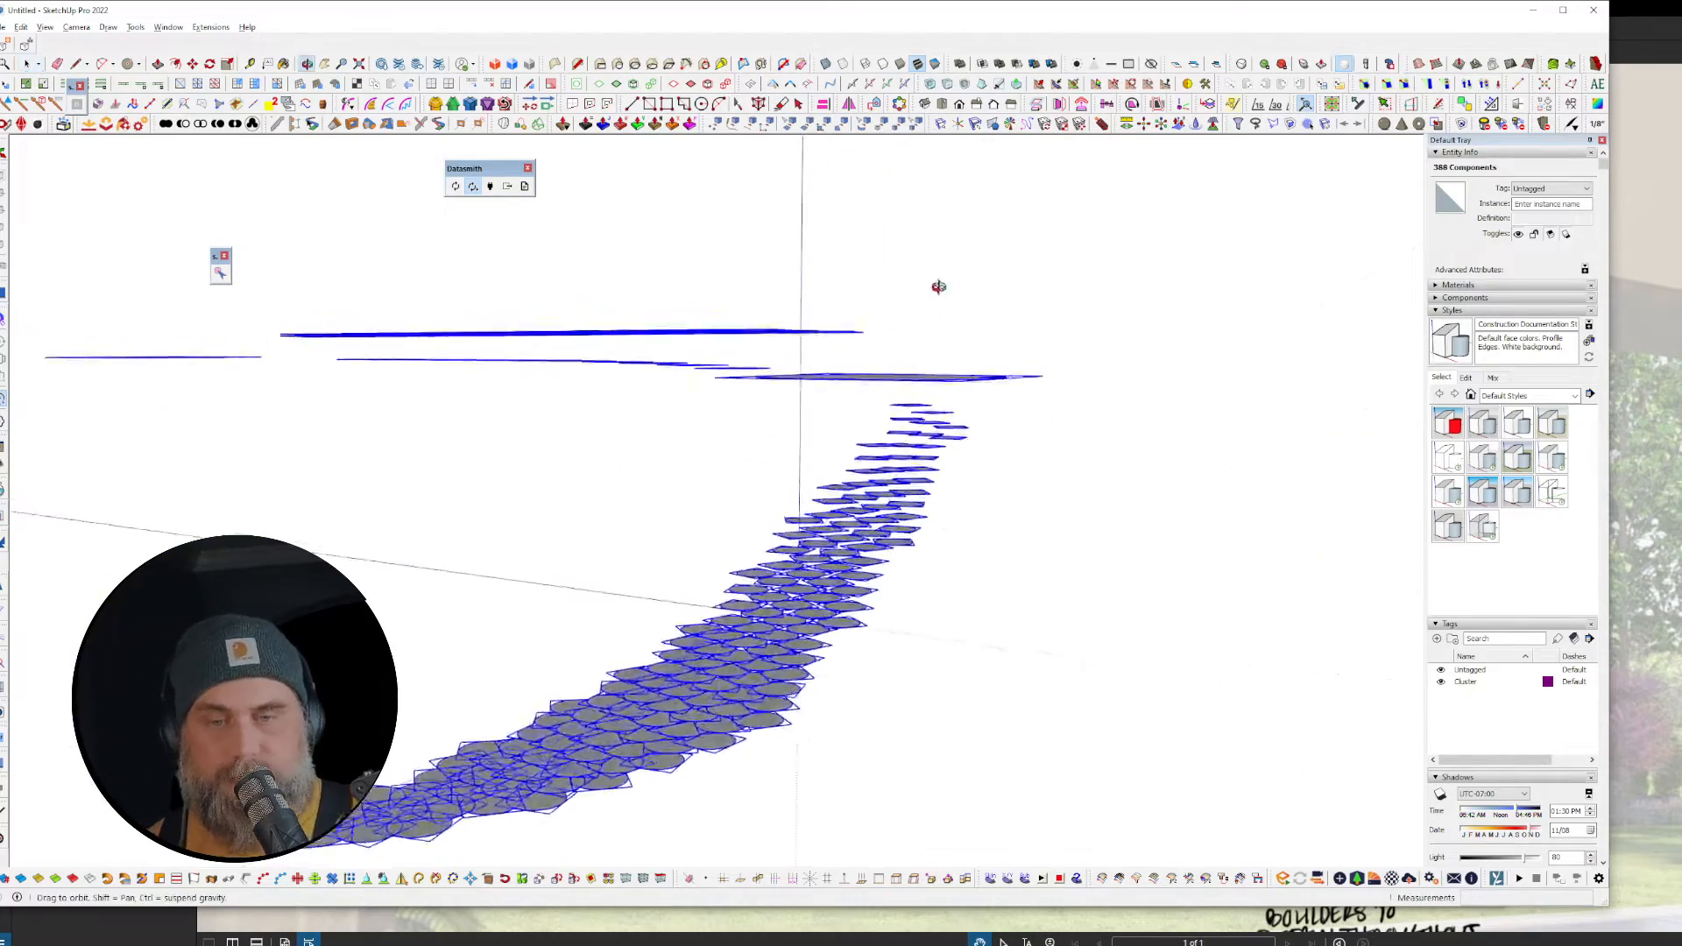
{"action": "scroll", "coordinate": [923, 488], "scroll_direction": "up", "scroll_amount": 6}
{"action": "scroll", "coordinate": [924, 488], "scroll_direction": "down", "scroll_amount": 2}
{"action": "middle_click_drag", "start_coordinate": [923, 488], "coordinate": [657, 536]}
{"action": "scroll", "coordinate": [1078, 404], "scroll_direction": "down", "scroll_amount": 3}
{"action": "mouse_move", "coordinate": [1219, 290]}
{"action": "middle_mouse_down"}
{"action": "mouse_move", "coordinate": [1069, 411]}
{"action": "mouse_move", "coordinate": [920, 417]}
{"action": "mouse_move", "coordinate": [1009, 389]}
{"action": "mouse_move", "coordinate": [946, 275]}
{"action": "mouse_move", "coordinate": [942, 312]}
{"action": "middle_mouse_up"}
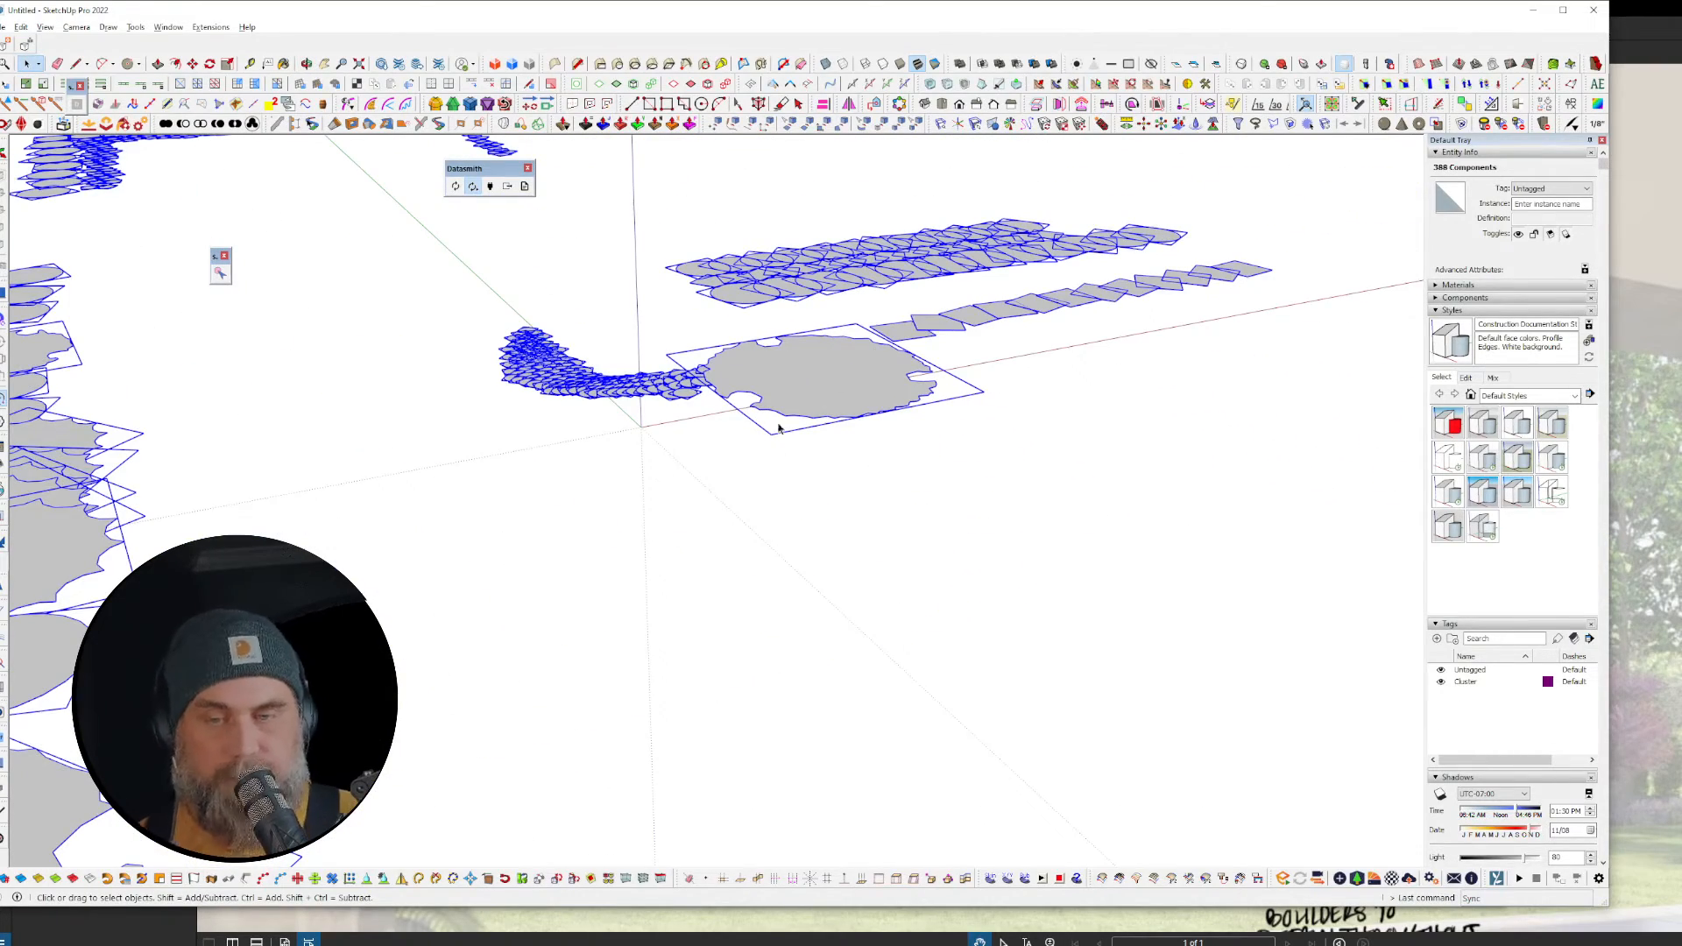
{"action": "scroll", "coordinate": [912, 327], "scroll_direction": "down", "scroll_amount": 6}
{"action": "mouse_move", "coordinate": [753, 417]}
{"action": "middle_mouse_down"}
{"action": "mouse_move", "coordinate": [833, 413]}
{"action": "mouse_move", "coordinate": [1056, 537]}
{"action": "mouse_move", "coordinate": [935, 646]}
{"action": "mouse_move", "coordinate": [990, 574]}
{"action": "middle_mouse_up"}
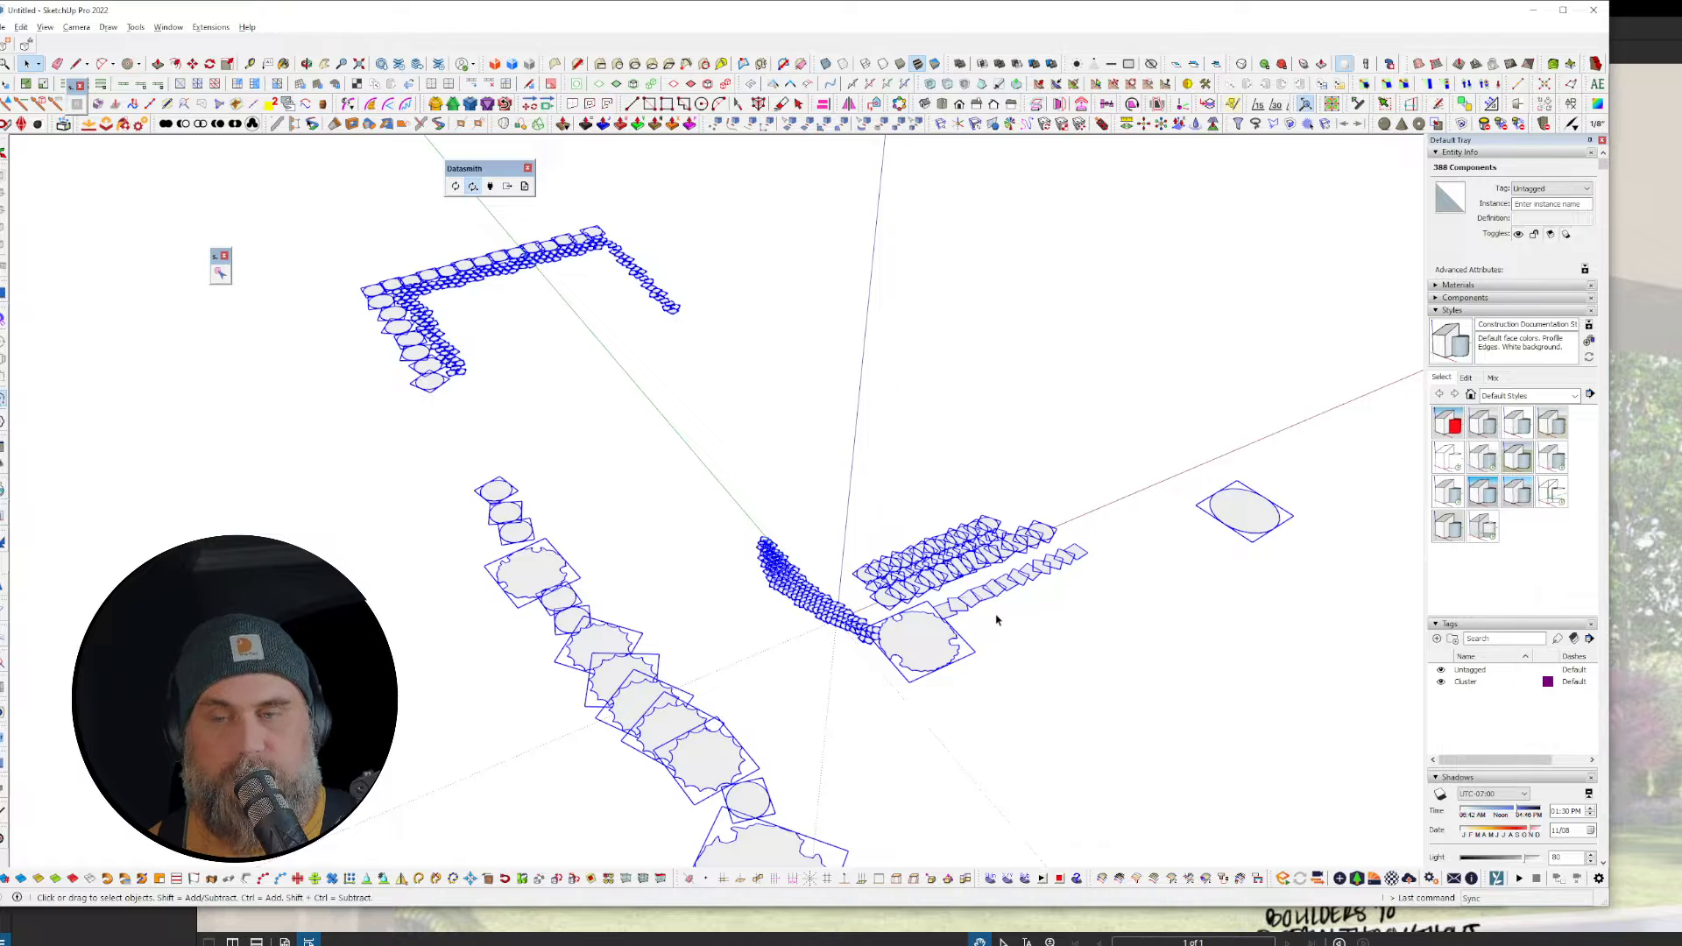
{"action": "scroll", "coordinate": [987, 614], "scroll_direction": "up", "scroll_amount": 1}
{"action": "scroll", "coordinate": [920, 611], "scroll_direction": "up", "scroll_amount": 2}
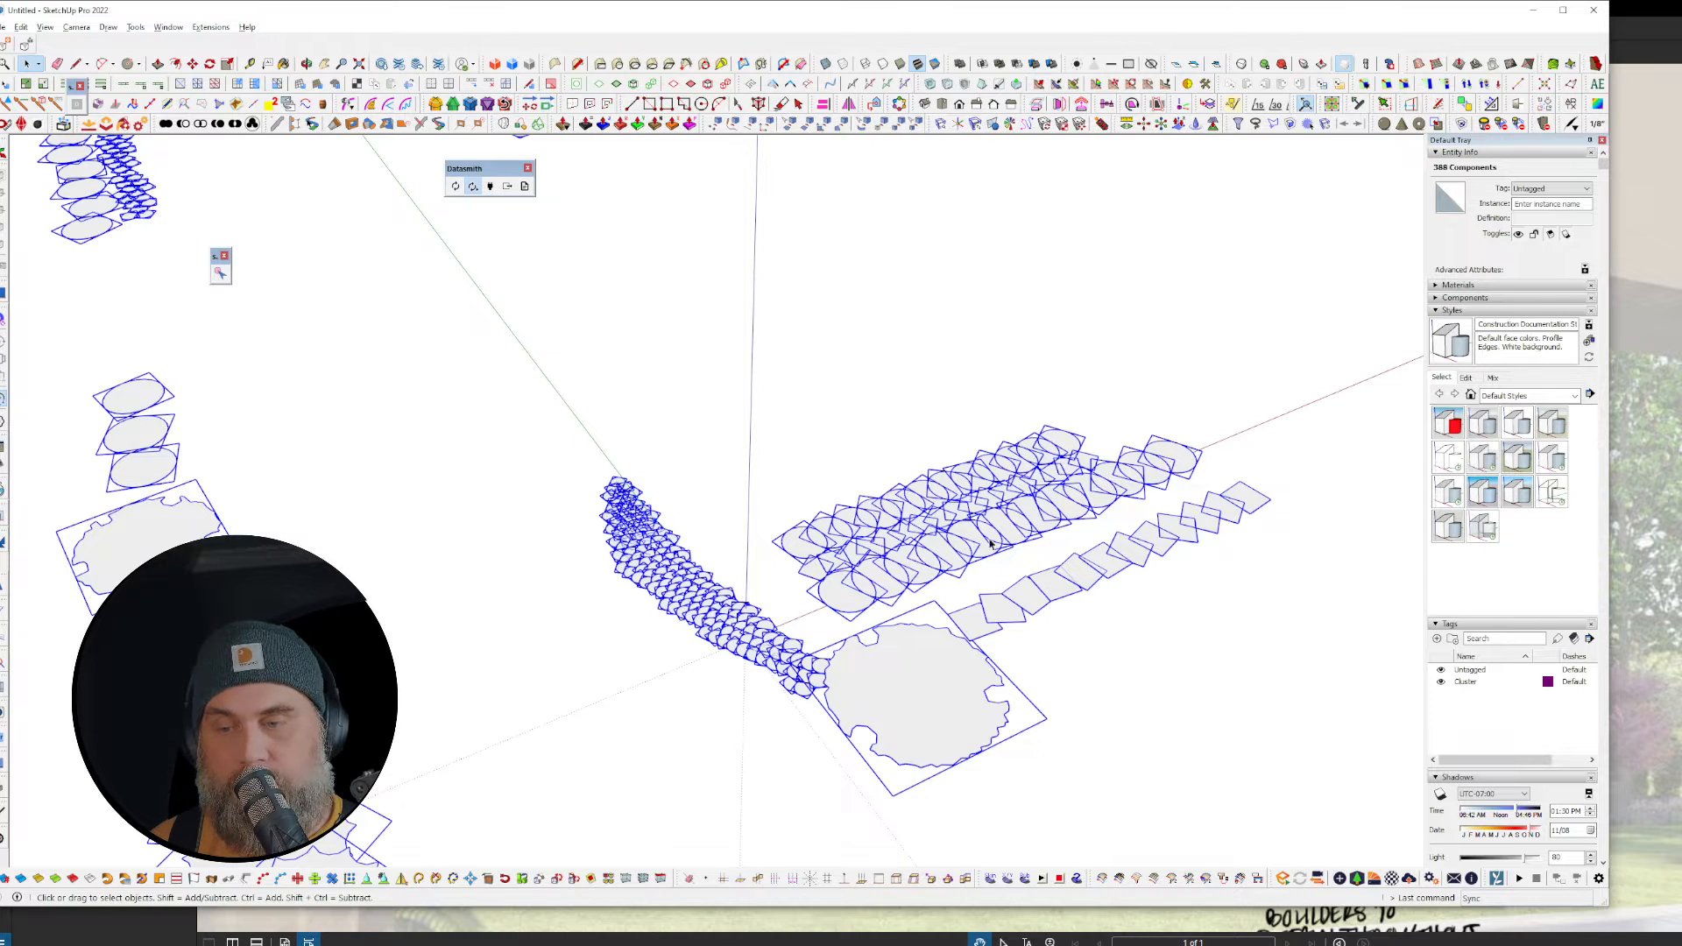
{"action": "mouse_move", "coordinate": [990, 544]}
{"action": "middle_mouse_down"}
{"action": "mouse_move", "coordinate": [938, 439]}
{"action": "mouse_move", "coordinate": [769, 525]}
{"action": "mouse_move", "coordinate": [813, 594]}
{"action": "mouse_move", "coordinate": [991, 496]}
{"action": "middle_mouse_up"}
{"action": "scroll", "coordinate": [896, 500], "scroll_direction": "up", "scroll_amount": 3}
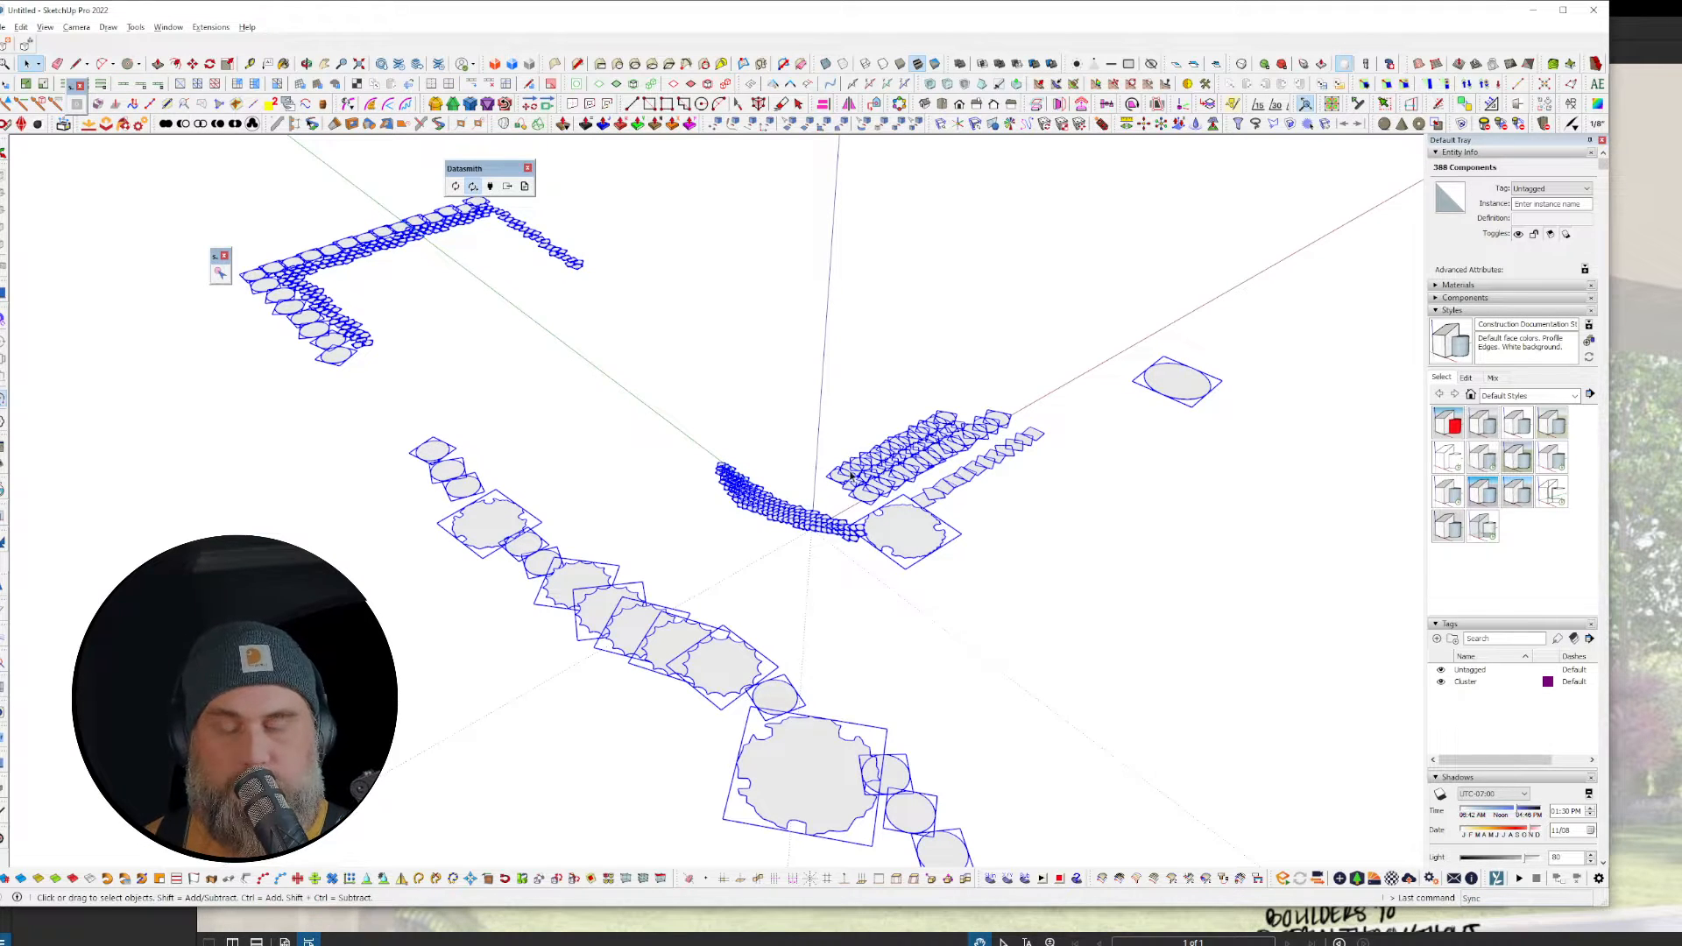
{"action": "mouse_move", "coordinate": [851, 475]}
{"action": "middle_mouse_down"}
{"action": "mouse_move", "coordinate": [755, 556]}
{"action": "mouse_move", "coordinate": [740, 544]}
{"action": "middle_mouse_up"}
{"action": "scroll", "coordinate": [926, 494], "scroll_direction": "up", "scroll_amount": 2}
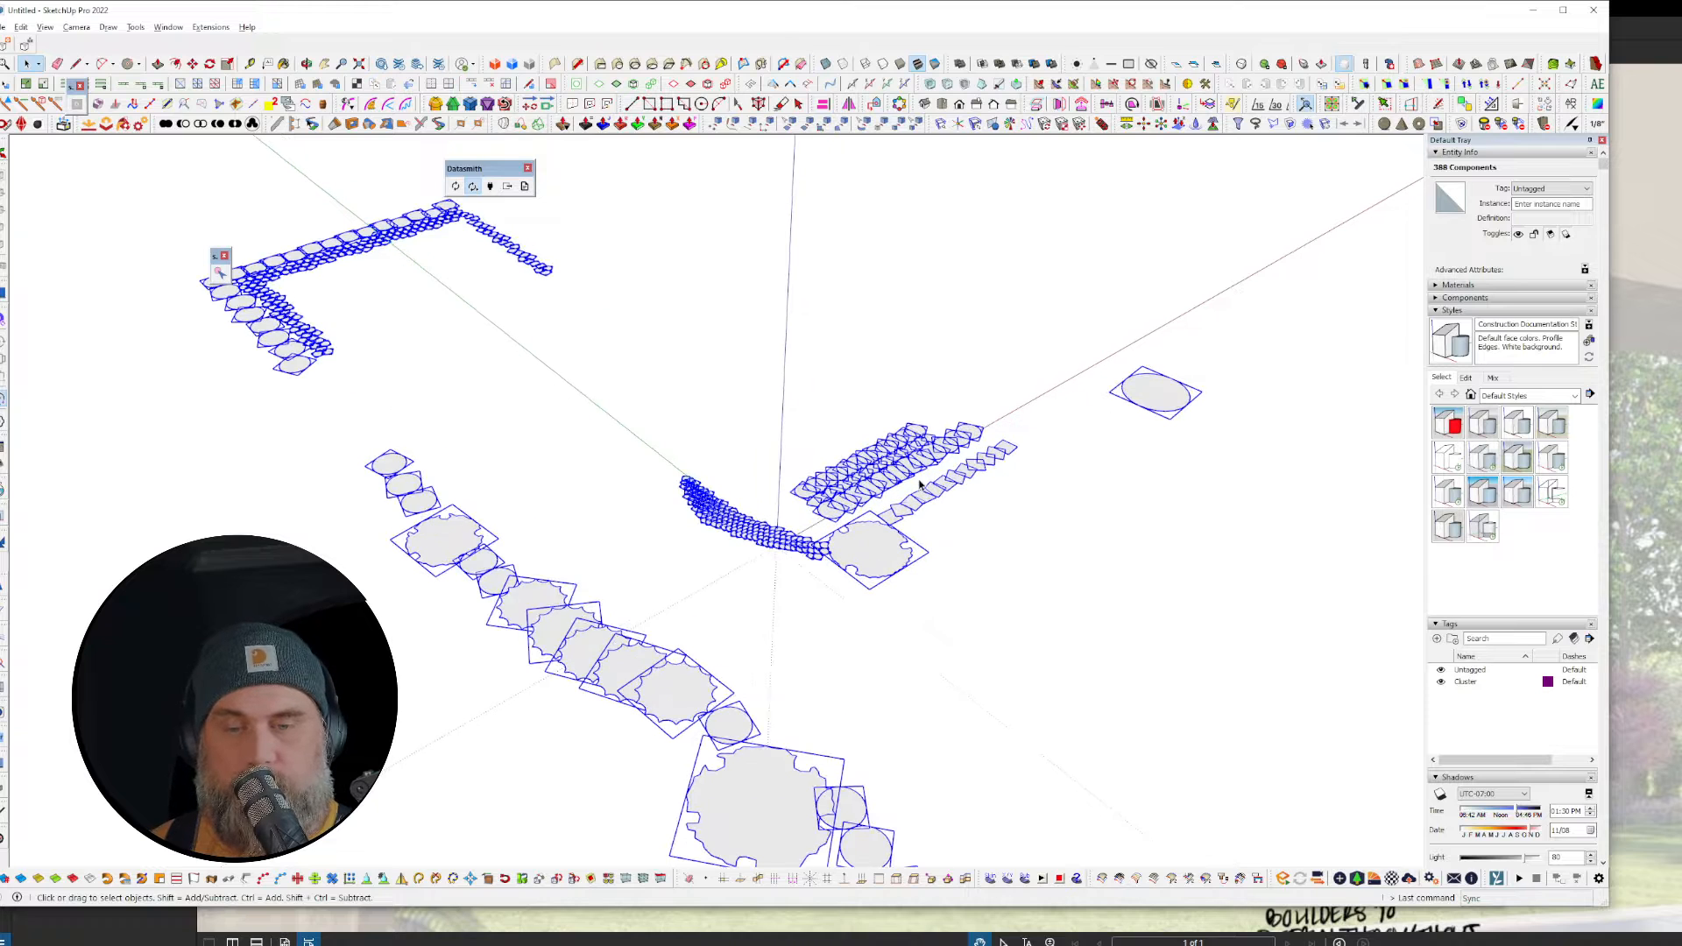
Step: Apply Chaos to the boulders with Scale on (Min 0.95, Max 1) and Rotate Z 0–359
{"action": "left_click", "coordinate": [211, 28]}
{"action": "left_click", "coordinate": [275, 180]}
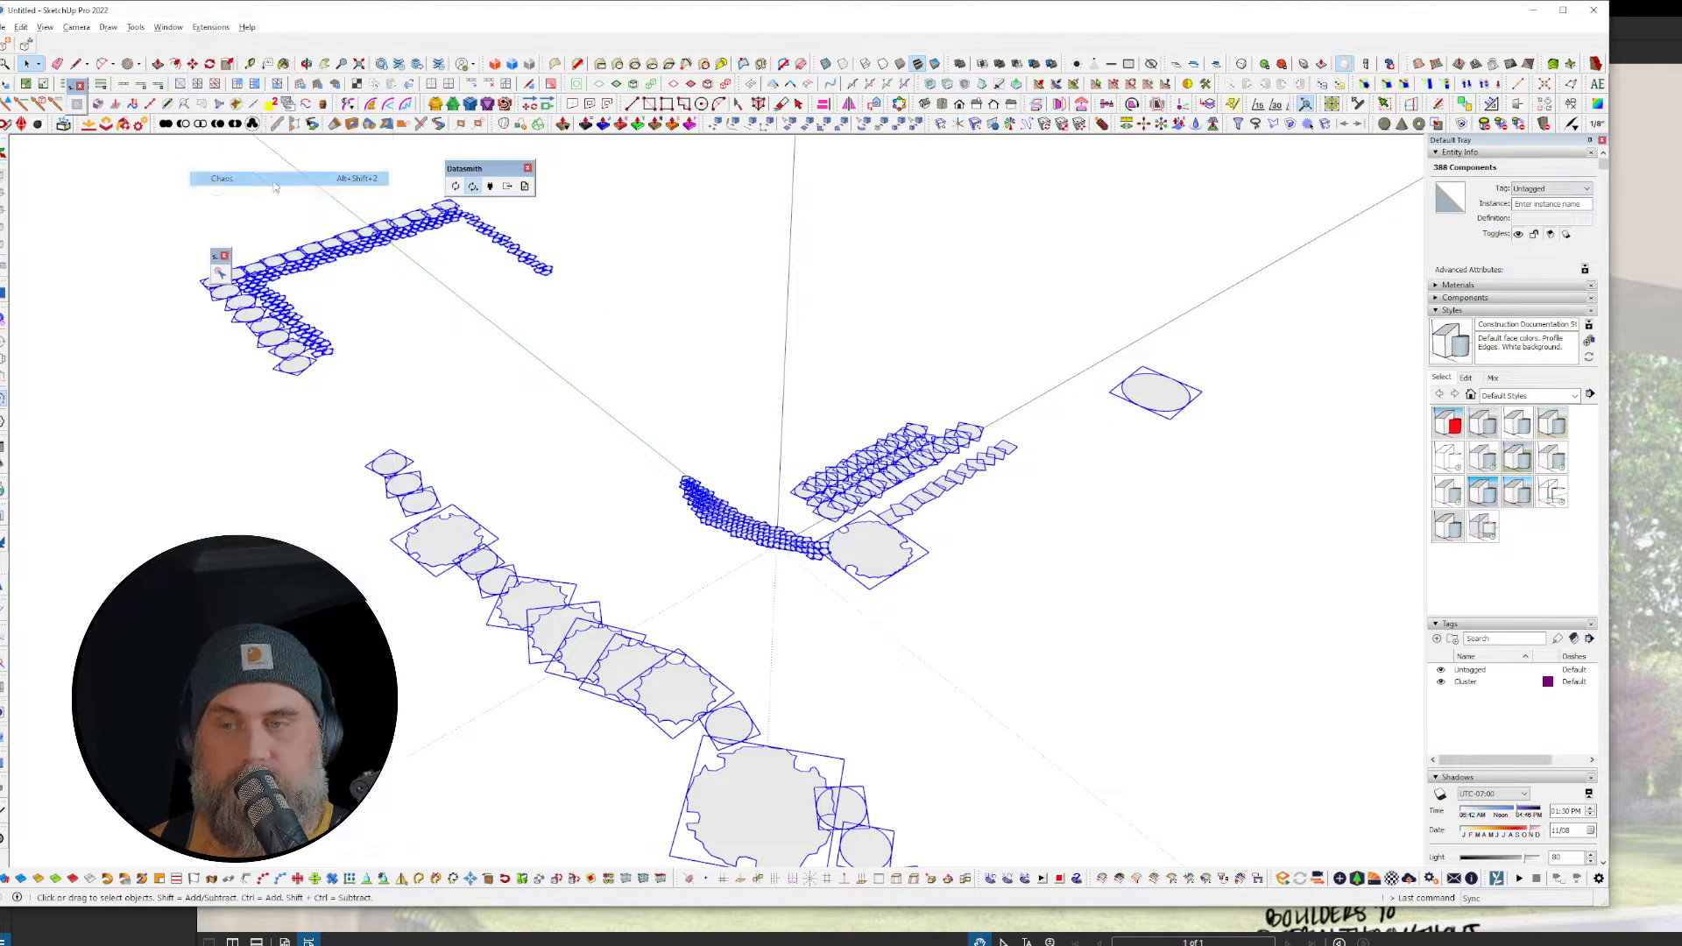
{"action": "left_click_drag", "start_coordinate": [787, 314], "coordinate": [655, 172]}
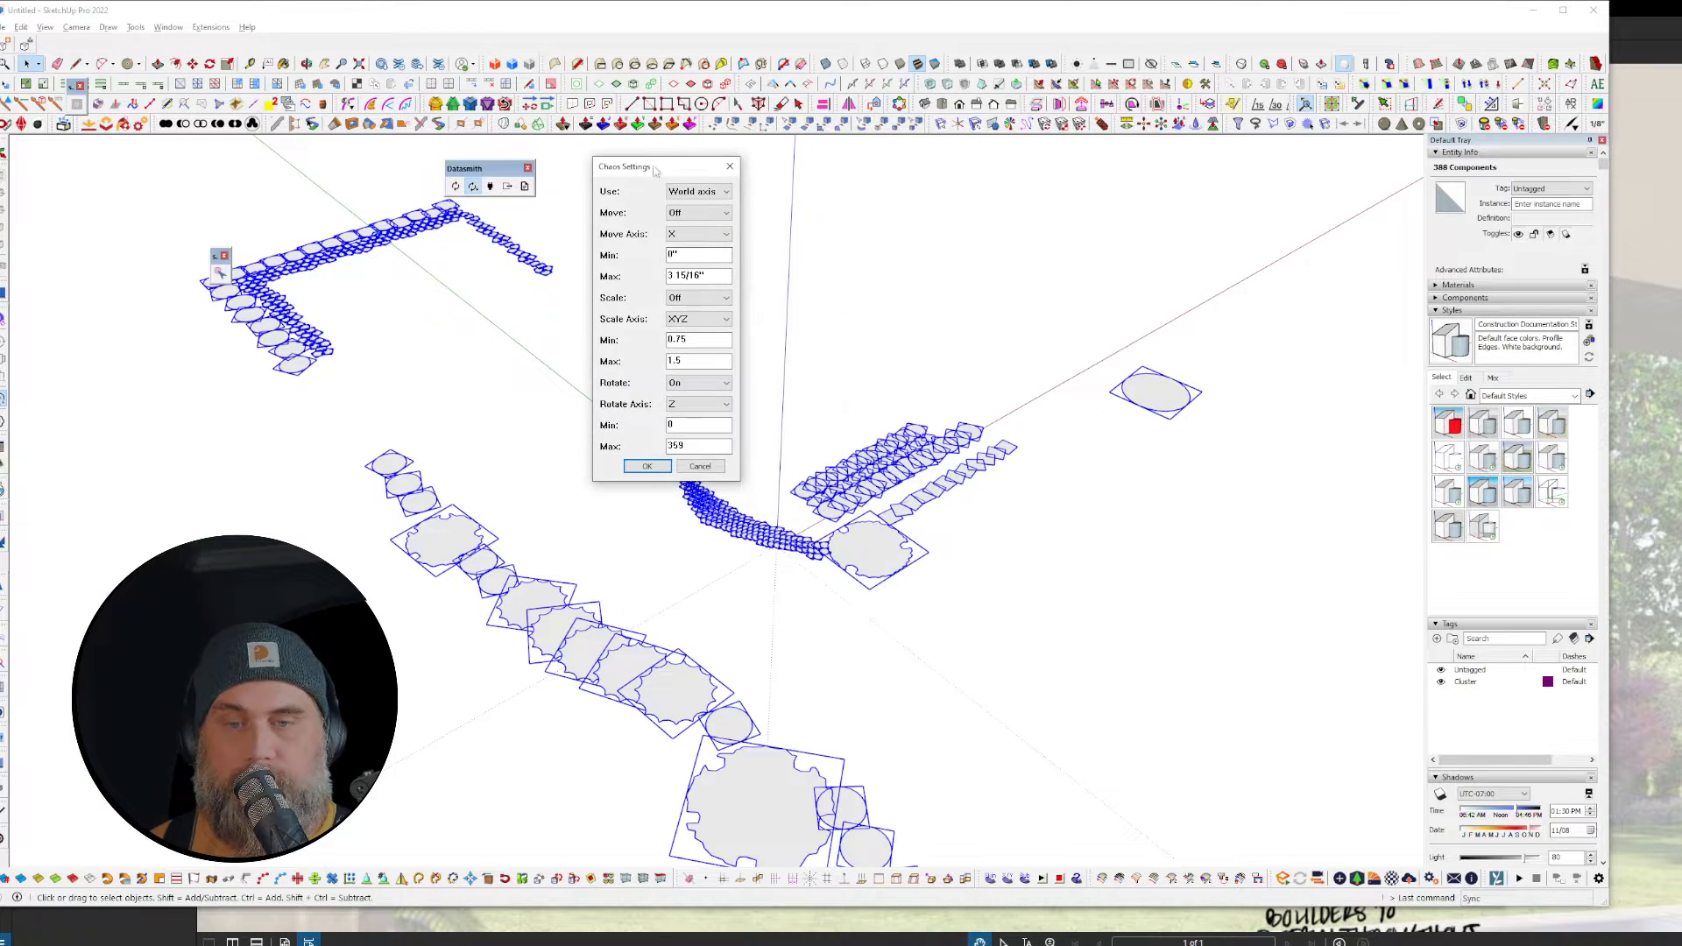
{"action": "left_click", "coordinate": [699, 298]}
{"action": "left_click", "coordinate": [697, 321]}
{"action": "left_click", "coordinate": [706, 303]}
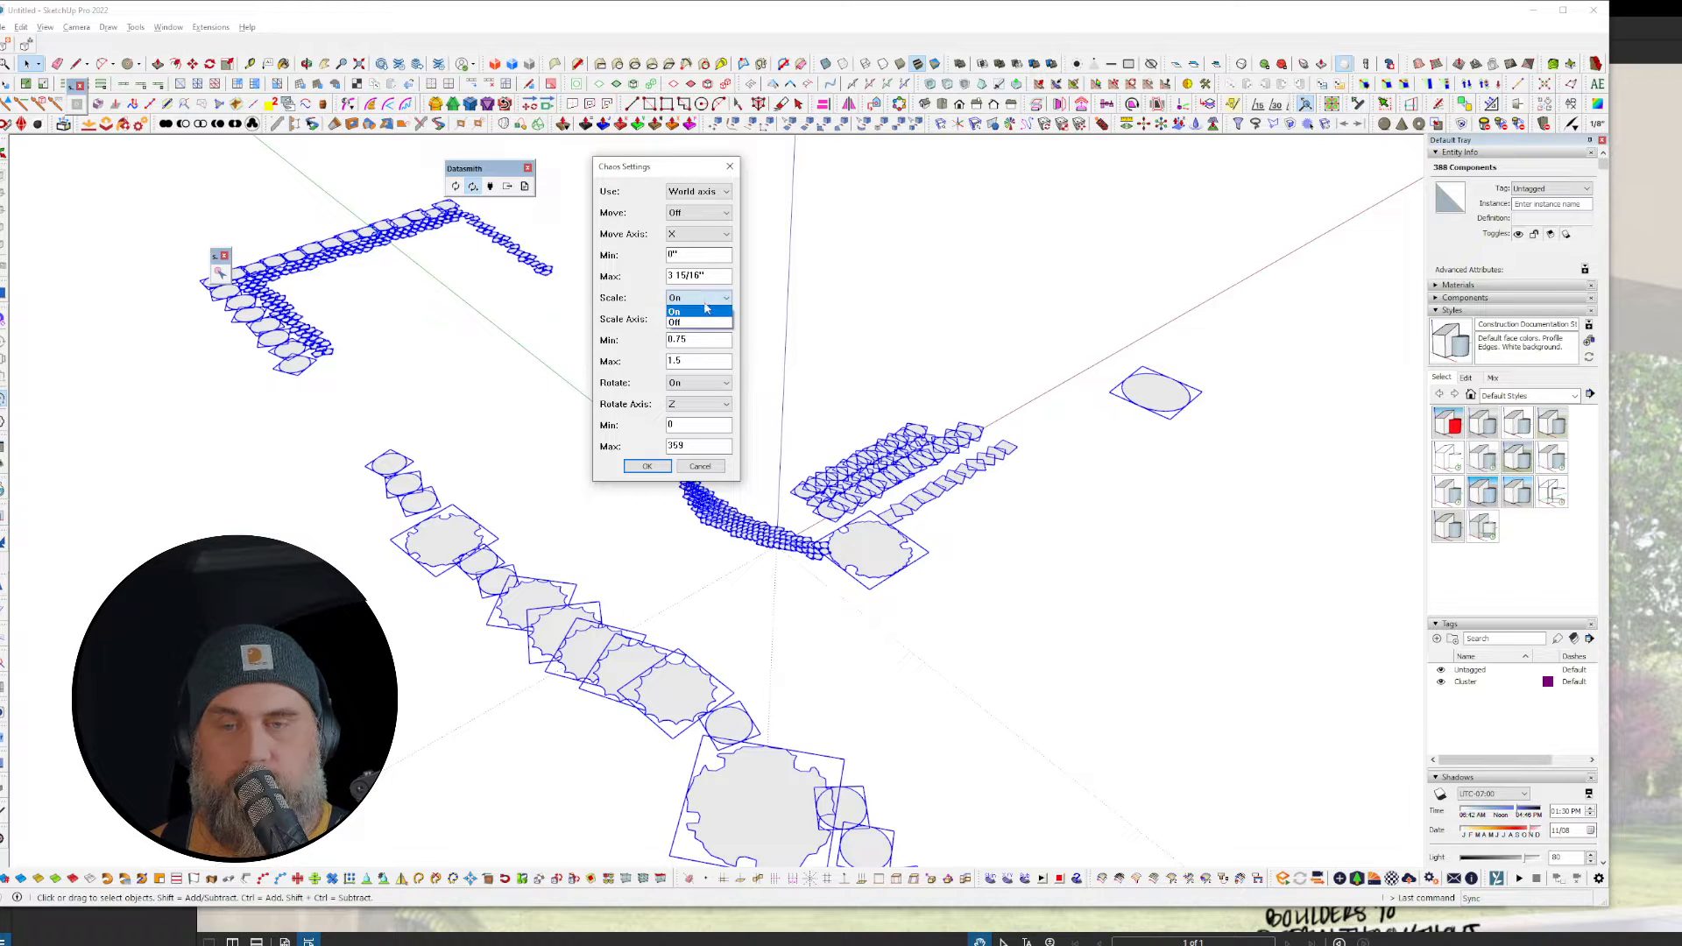
{"action": "left_click", "coordinate": [700, 331]}
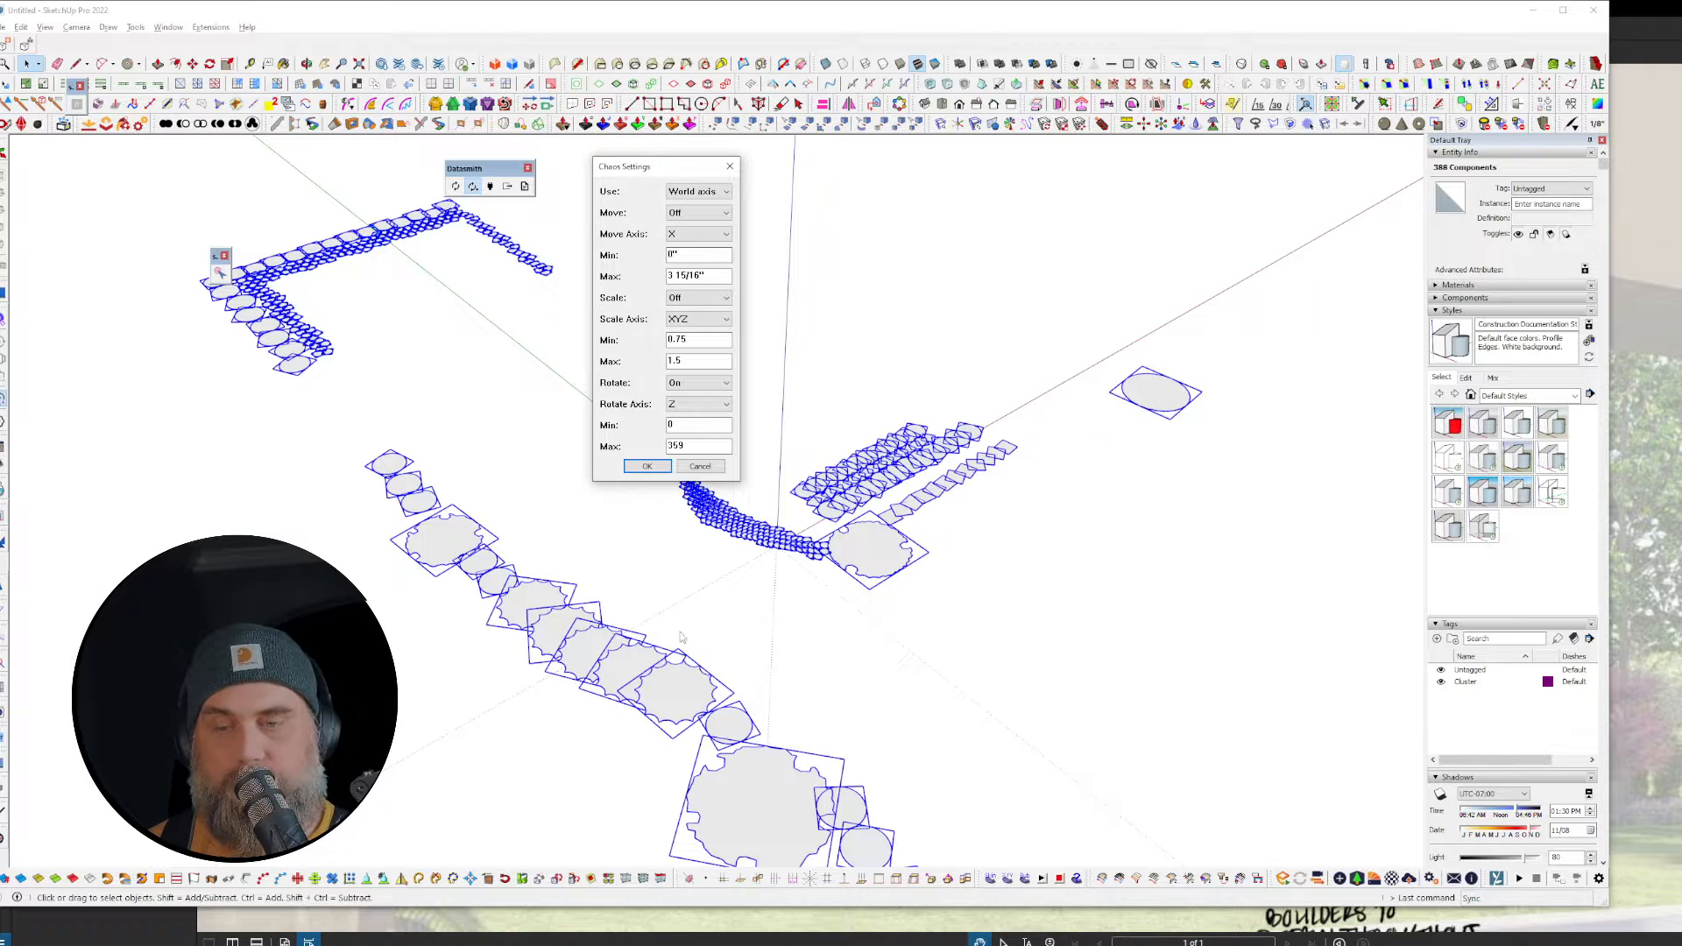
{"action": "left_click", "coordinate": [701, 298]}
{"action": "left_click", "coordinate": [699, 319]}
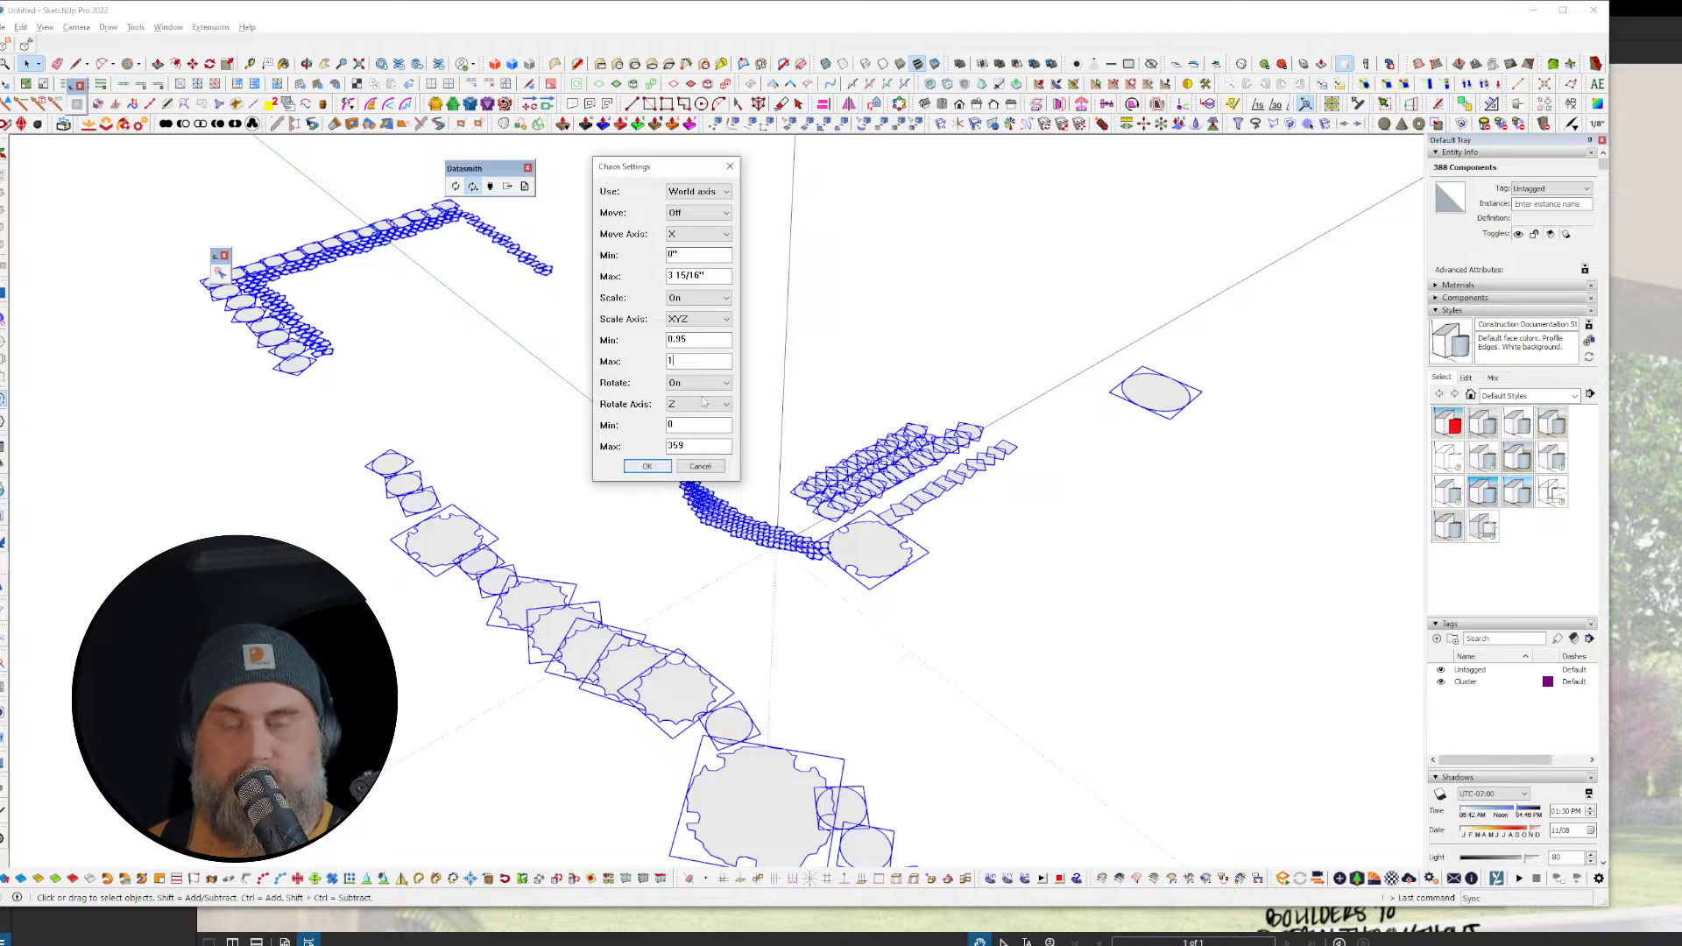
{"action": "left_click", "coordinate": [646, 465]}
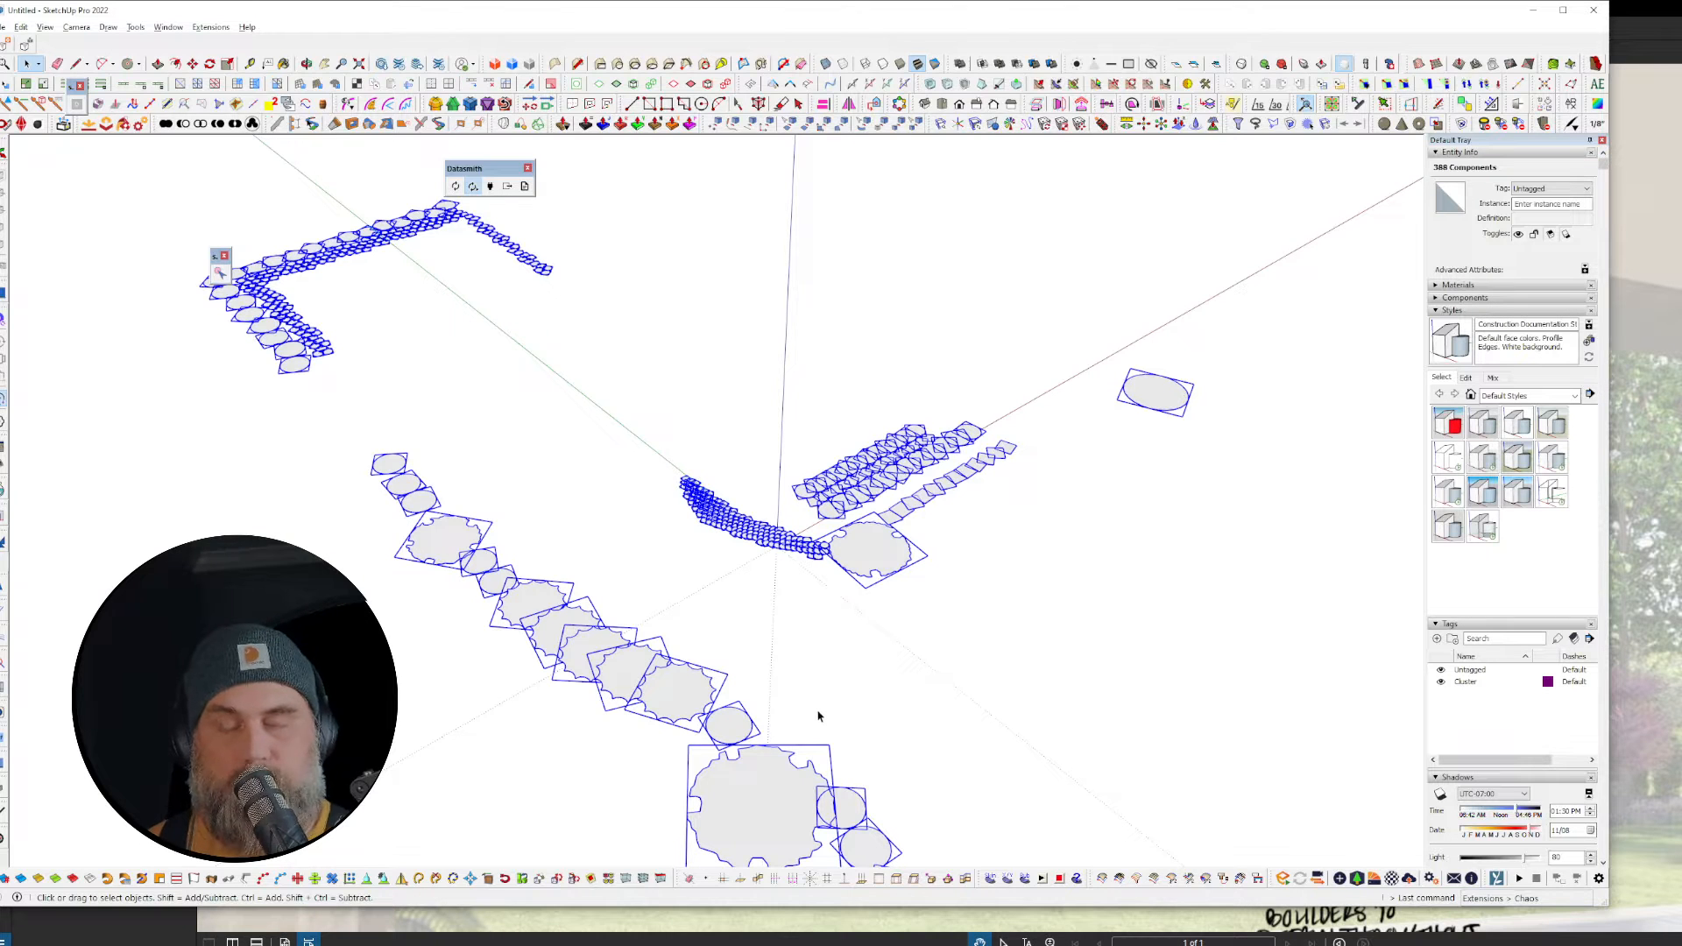
Step: Clear the selection and switch to the Twinmotion house scene, closing the sky ambience settings
{"action": "scroll", "coordinate": [824, 464], "scroll_direction": "down", "scroll_amount": 2}
{"action": "left_click", "coordinate": [965, 658]}
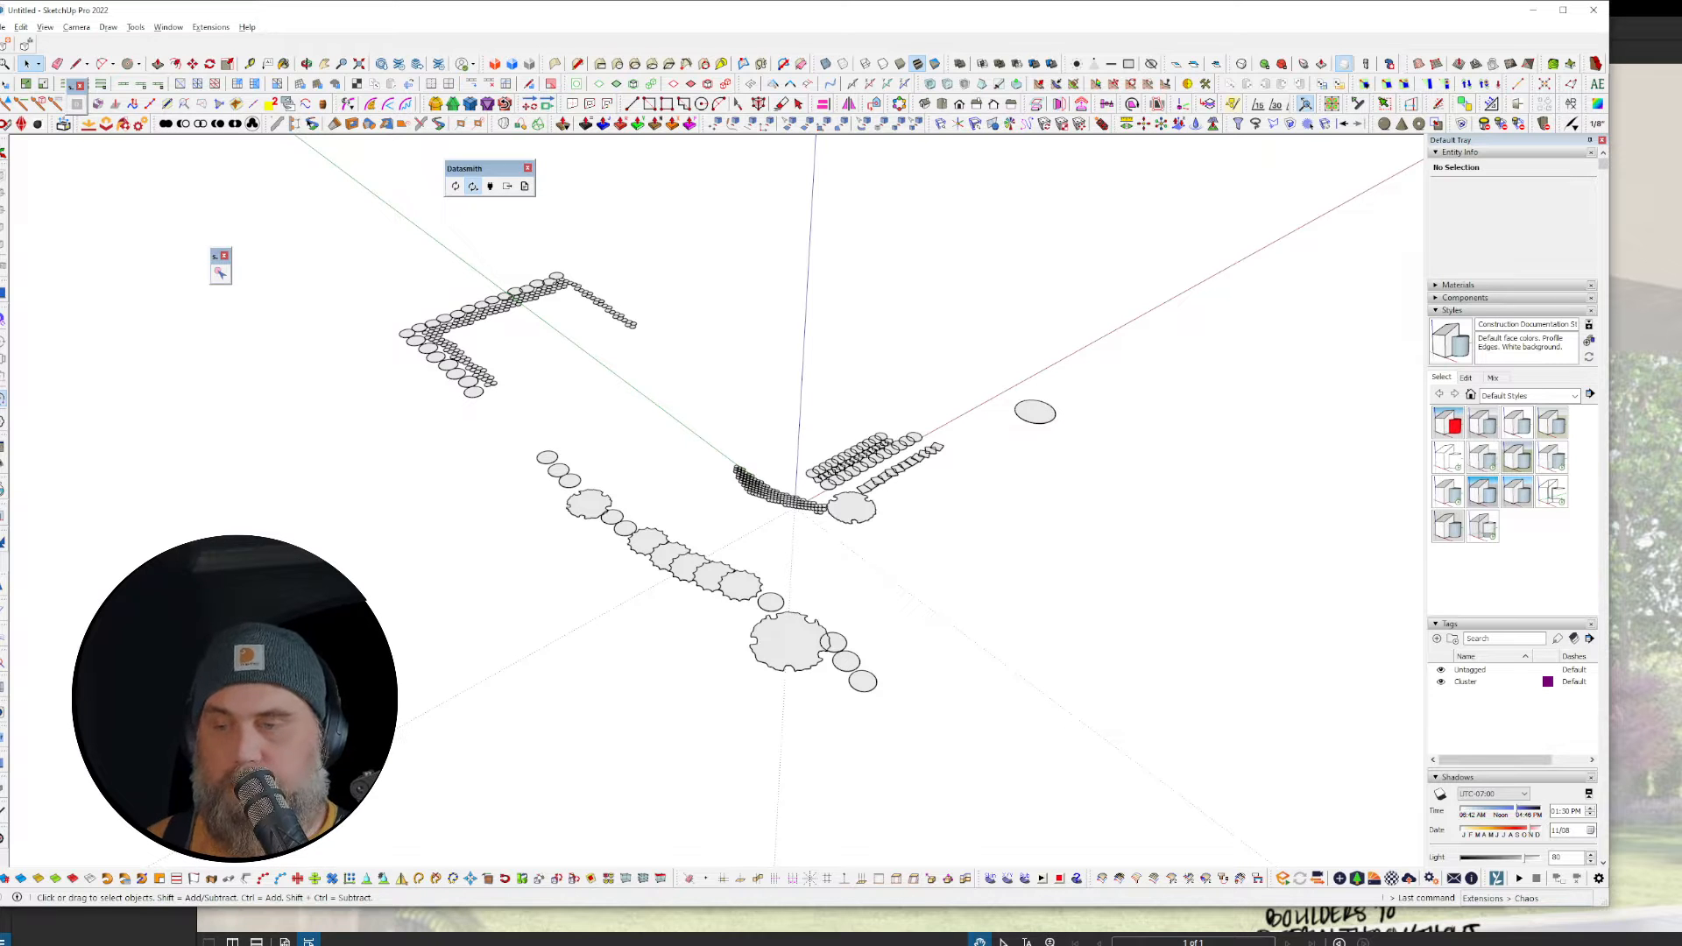
{"action": "key", "text": "alt+Tab"}
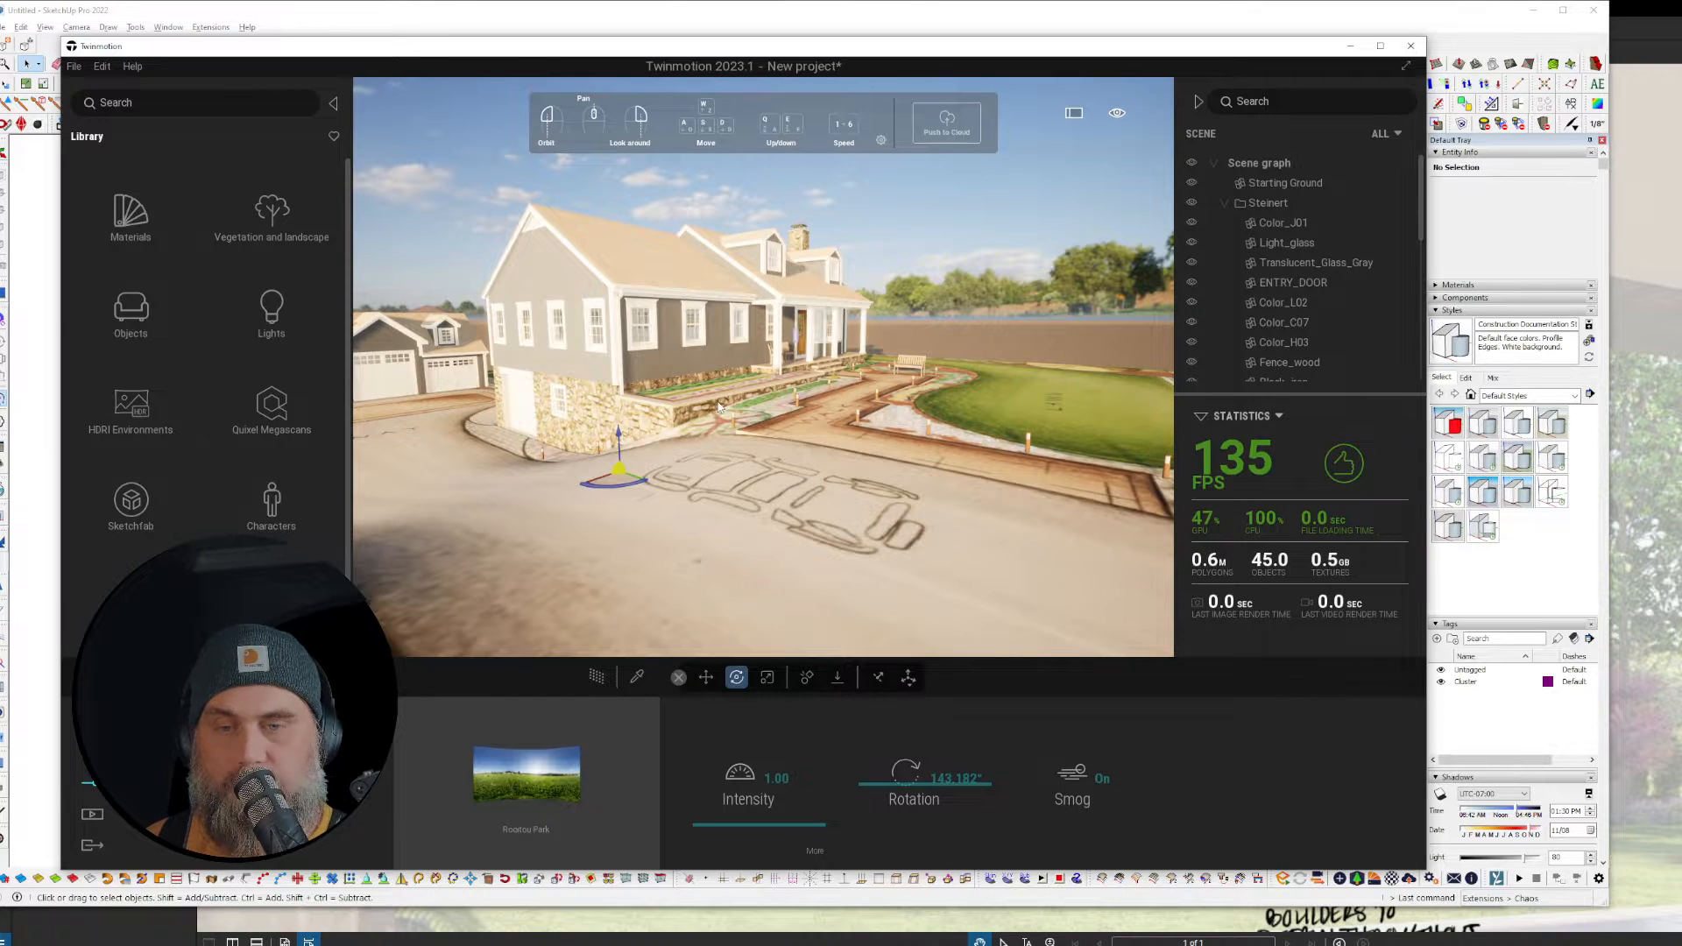
{"action": "scroll", "coordinate": [803, 480], "scroll_direction": "up", "scroll_amount": 3}
{"action": "mouse_move", "coordinate": [802, 480]}
{"action": "right_mouse_down"}
{"action": "mouse_move", "coordinate": [750, 466]}
{"action": "mouse_move", "coordinate": [778, 501]}
{"action": "right_mouse_up"}
{"action": "key", "text": "q"}
{"action": "left_click", "coordinate": [93, 751]}
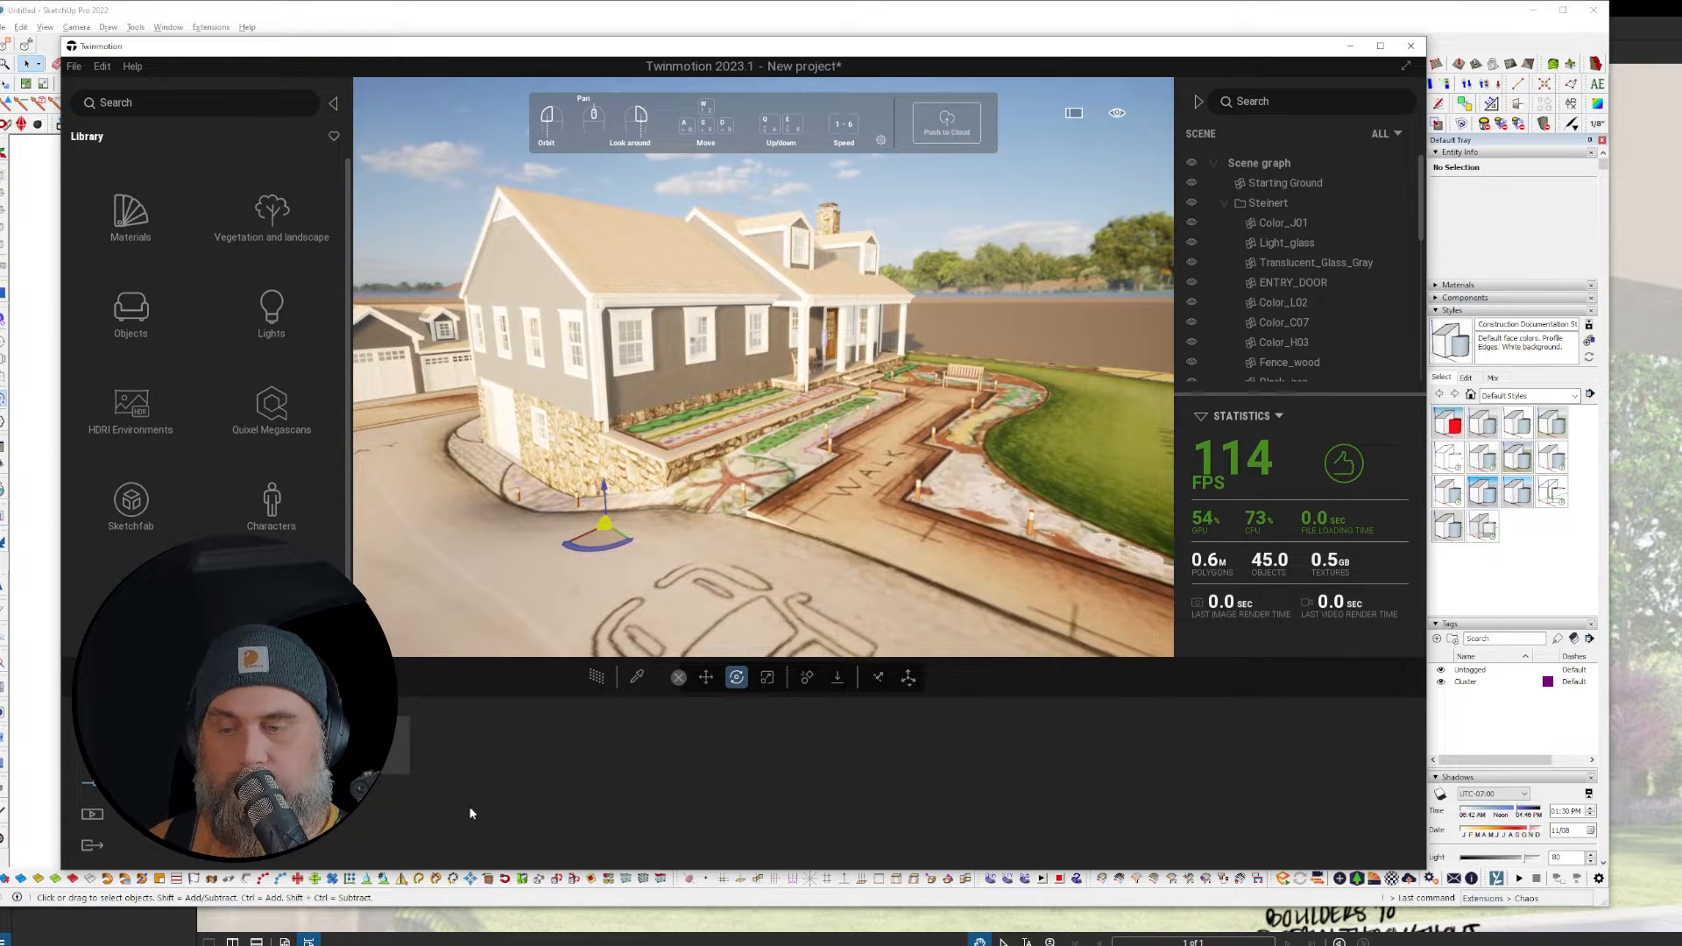
{"action": "scroll", "coordinate": [1298, 220], "scroll_direction": "down", "scroll_amount": 5}
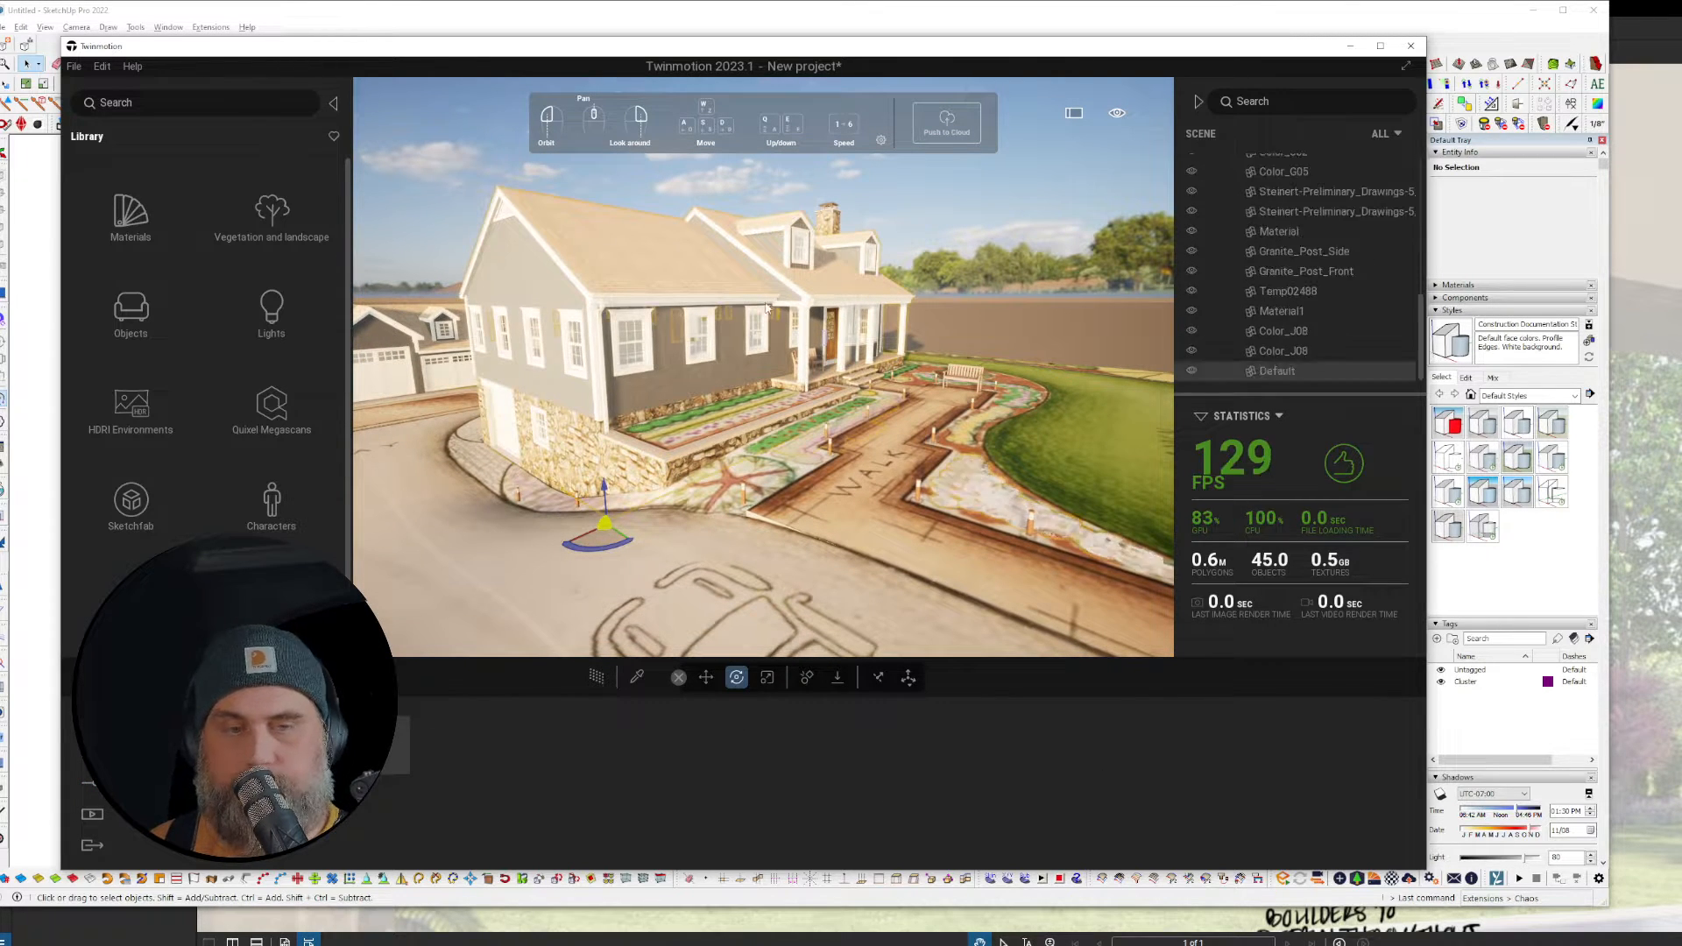
Step: Delete the Steinert folder from the scene graph, remove its import, and return to SketchUp
{"action": "left_click_drag", "start_coordinate": [1424, 294], "coordinate": [1418, 139]}
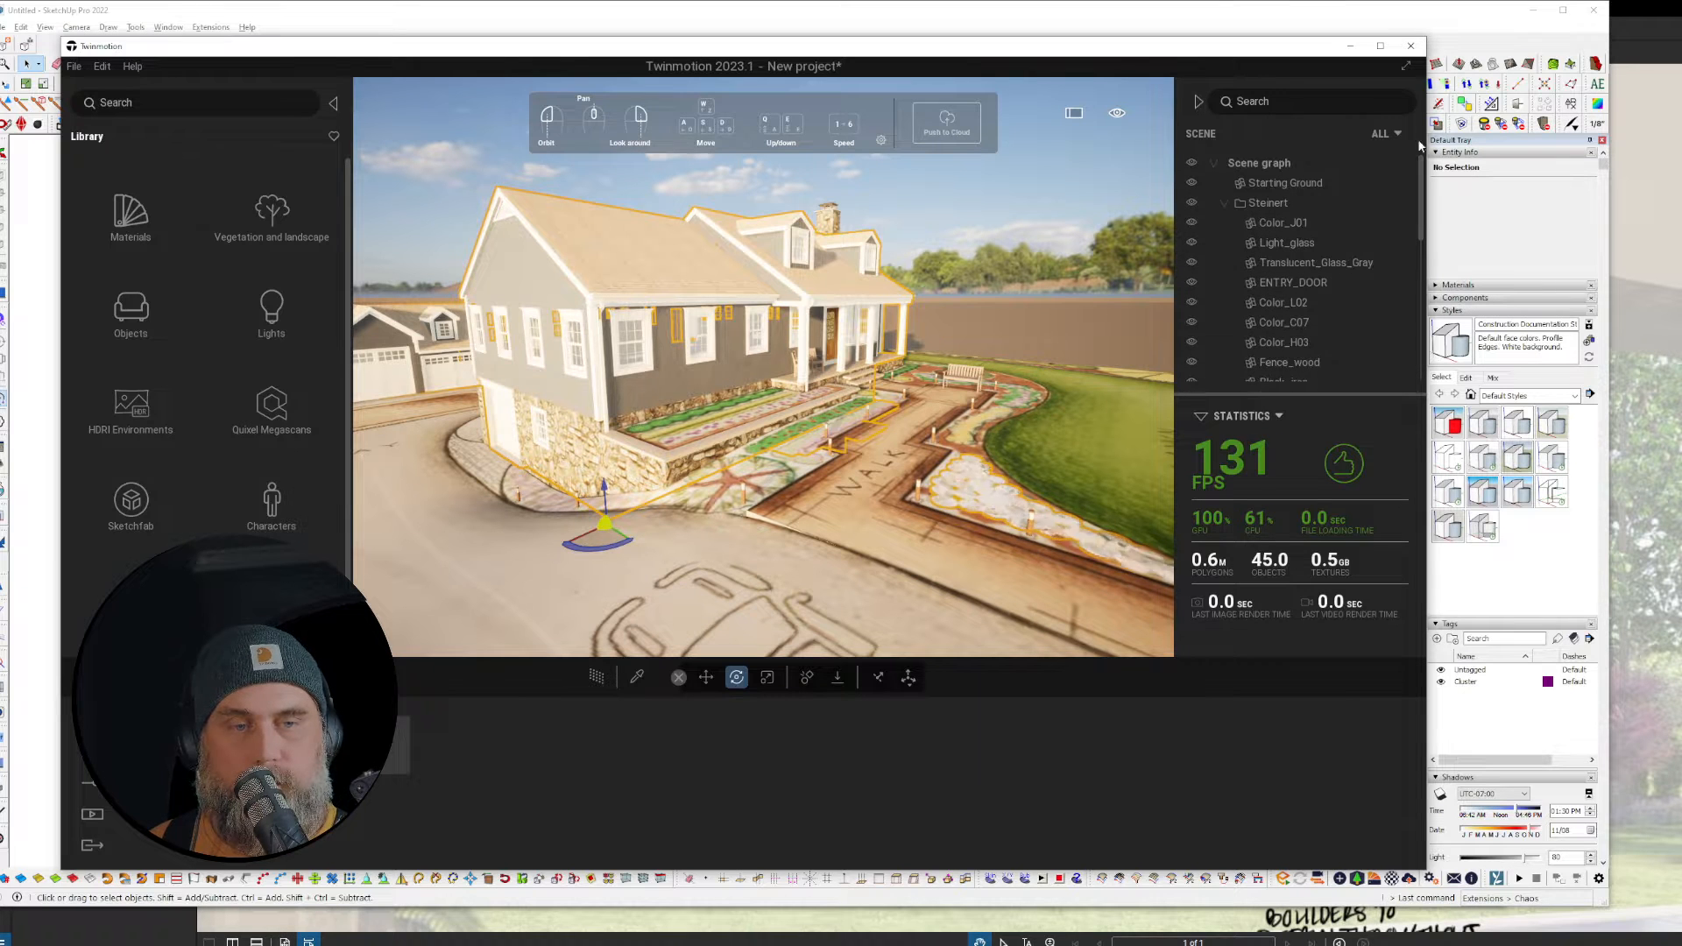
{"action": "key", "text": "Delete"}
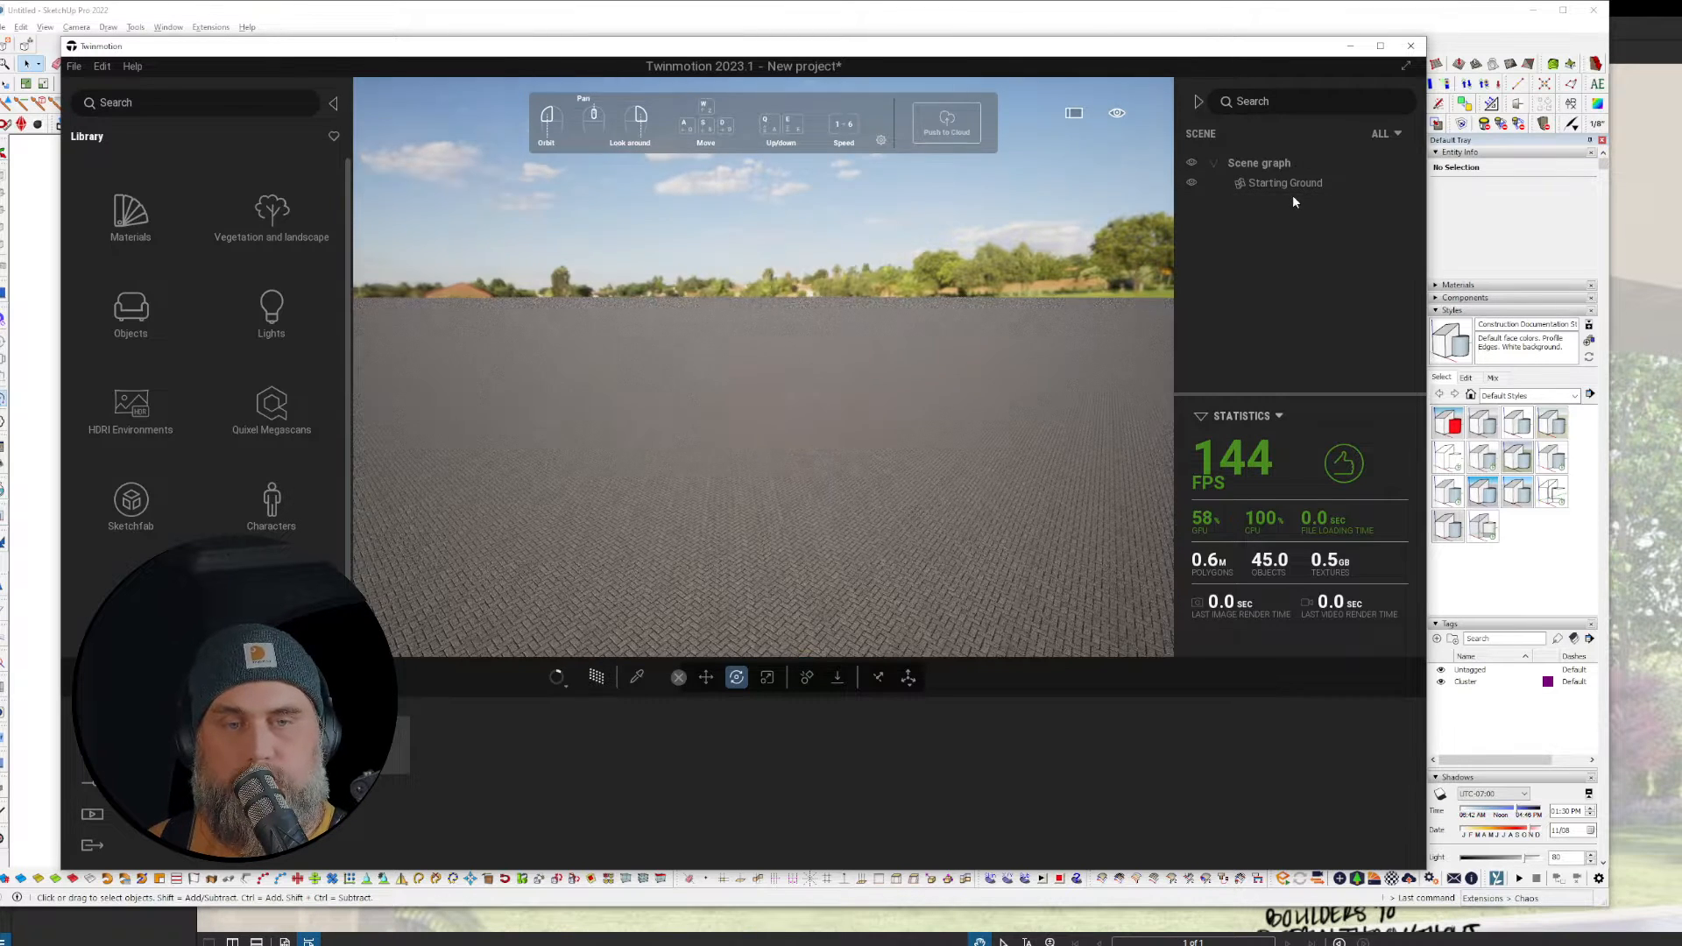
{"action": "left_click", "coordinate": [377, 738]}
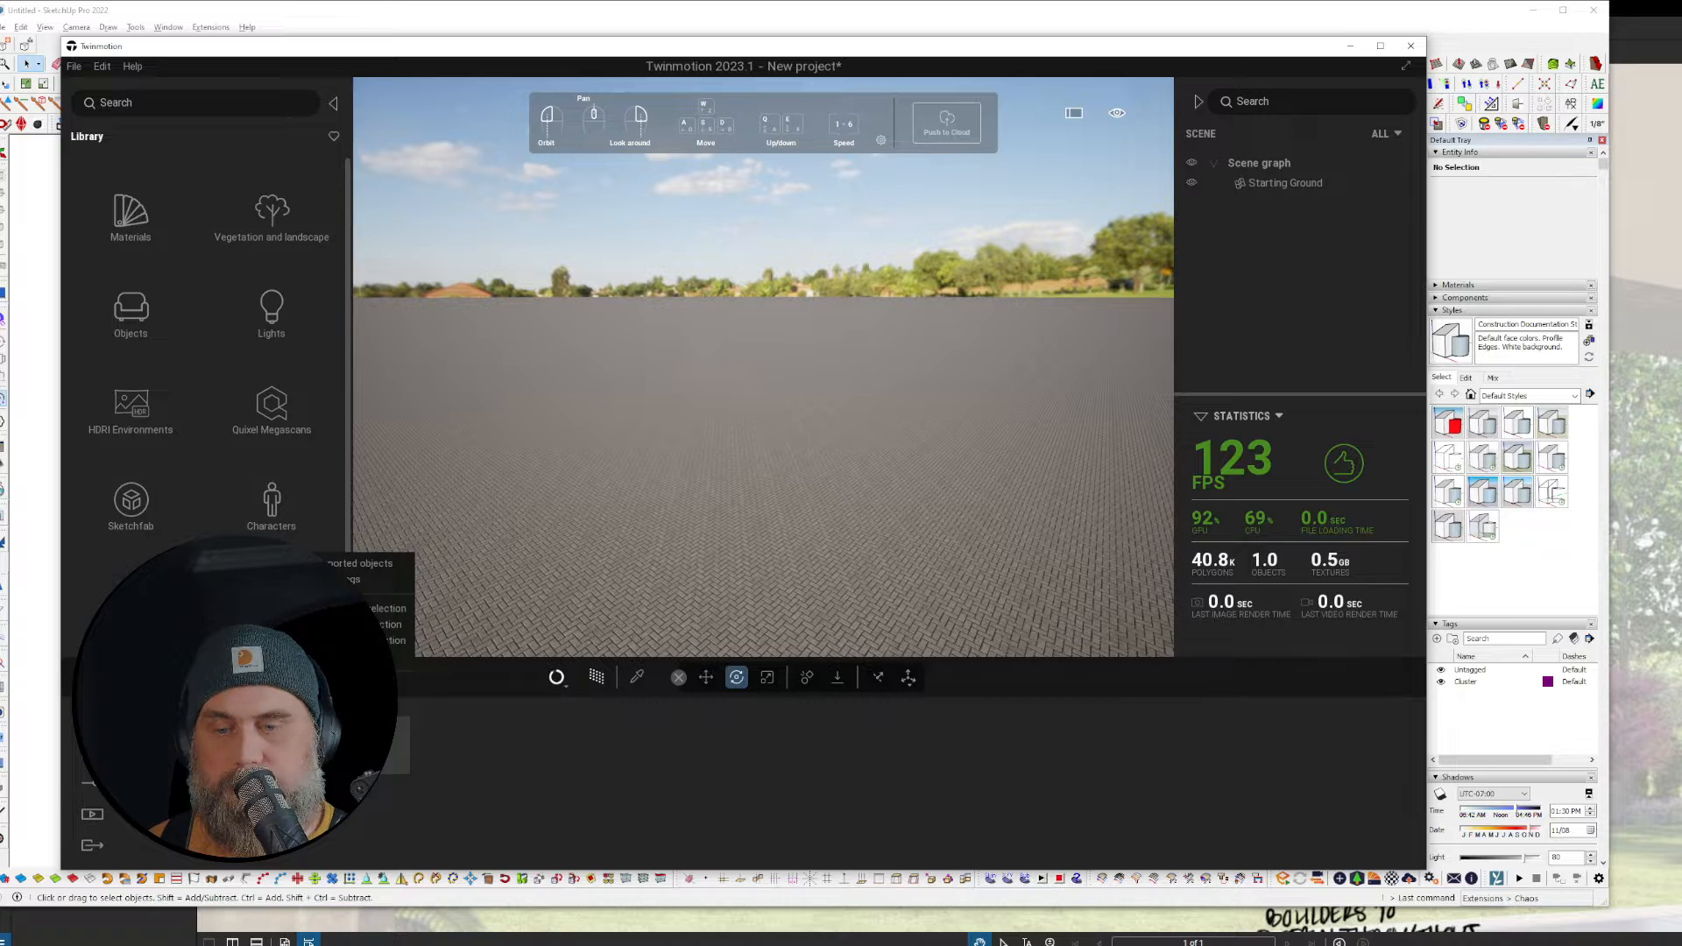
{"action": "left_click", "coordinate": [326, 657]}
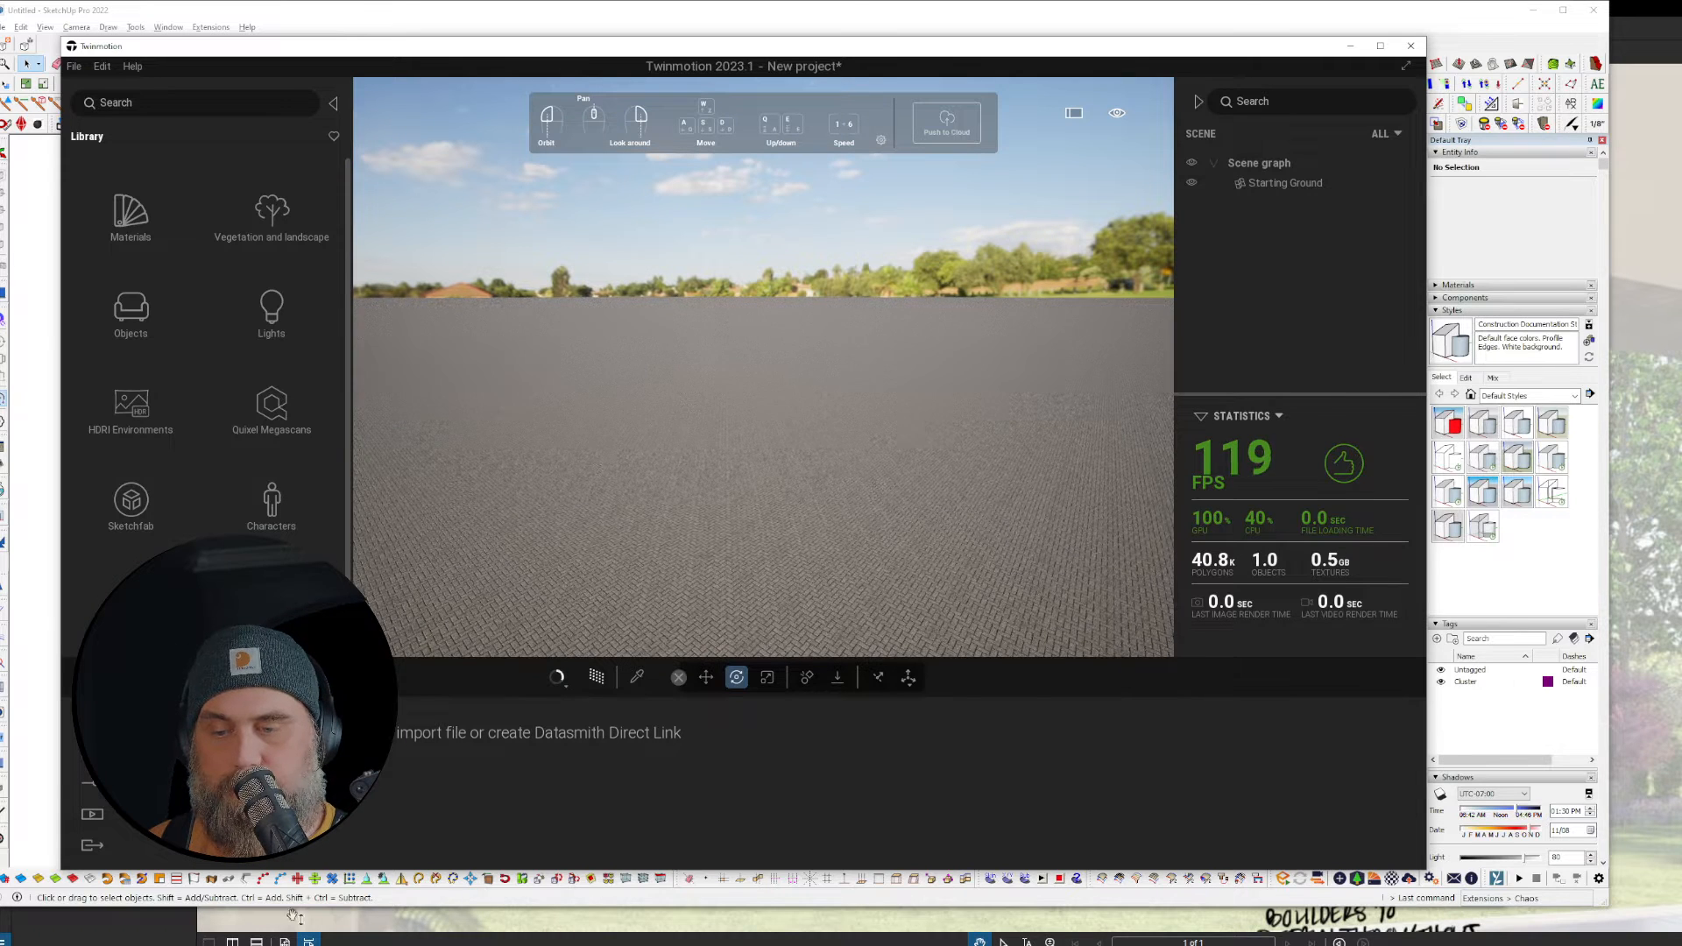
{"action": "left_click", "coordinate": [38, 632]}
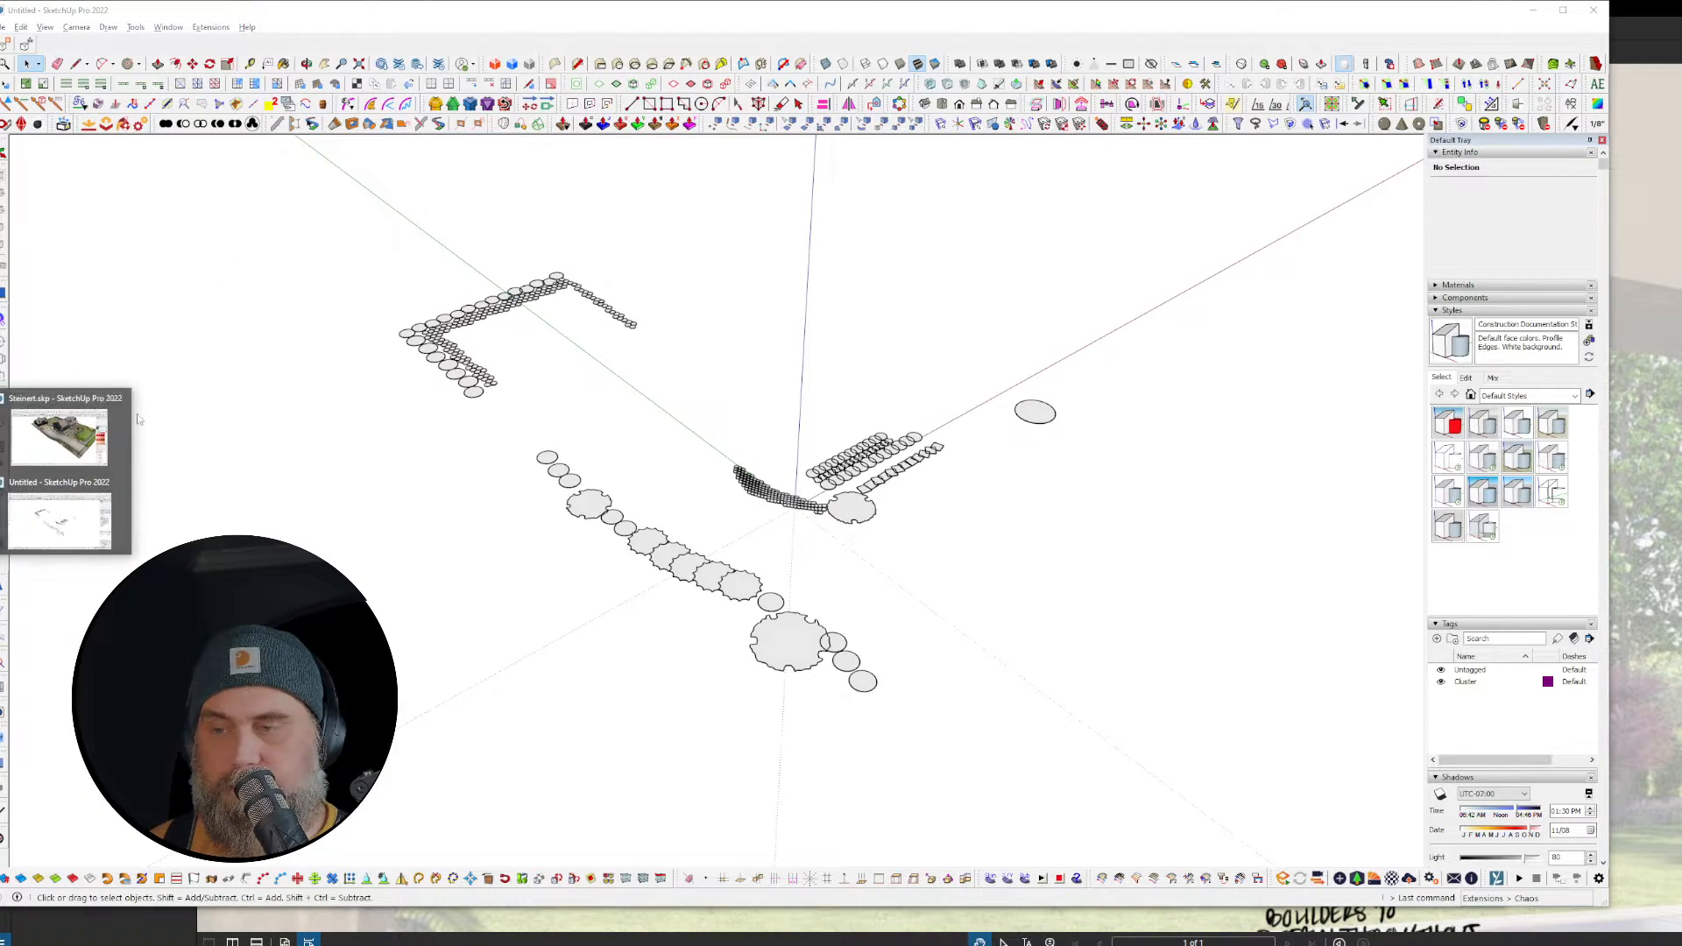
Step: Bring up the Steinert.skp window and sync it to Twinmotion with Direct Link
{"action": "left_click", "coordinate": [101, 441]}
{"action": "left_click_drag", "start_coordinate": [371, 166], "coordinate": [304, 153]}
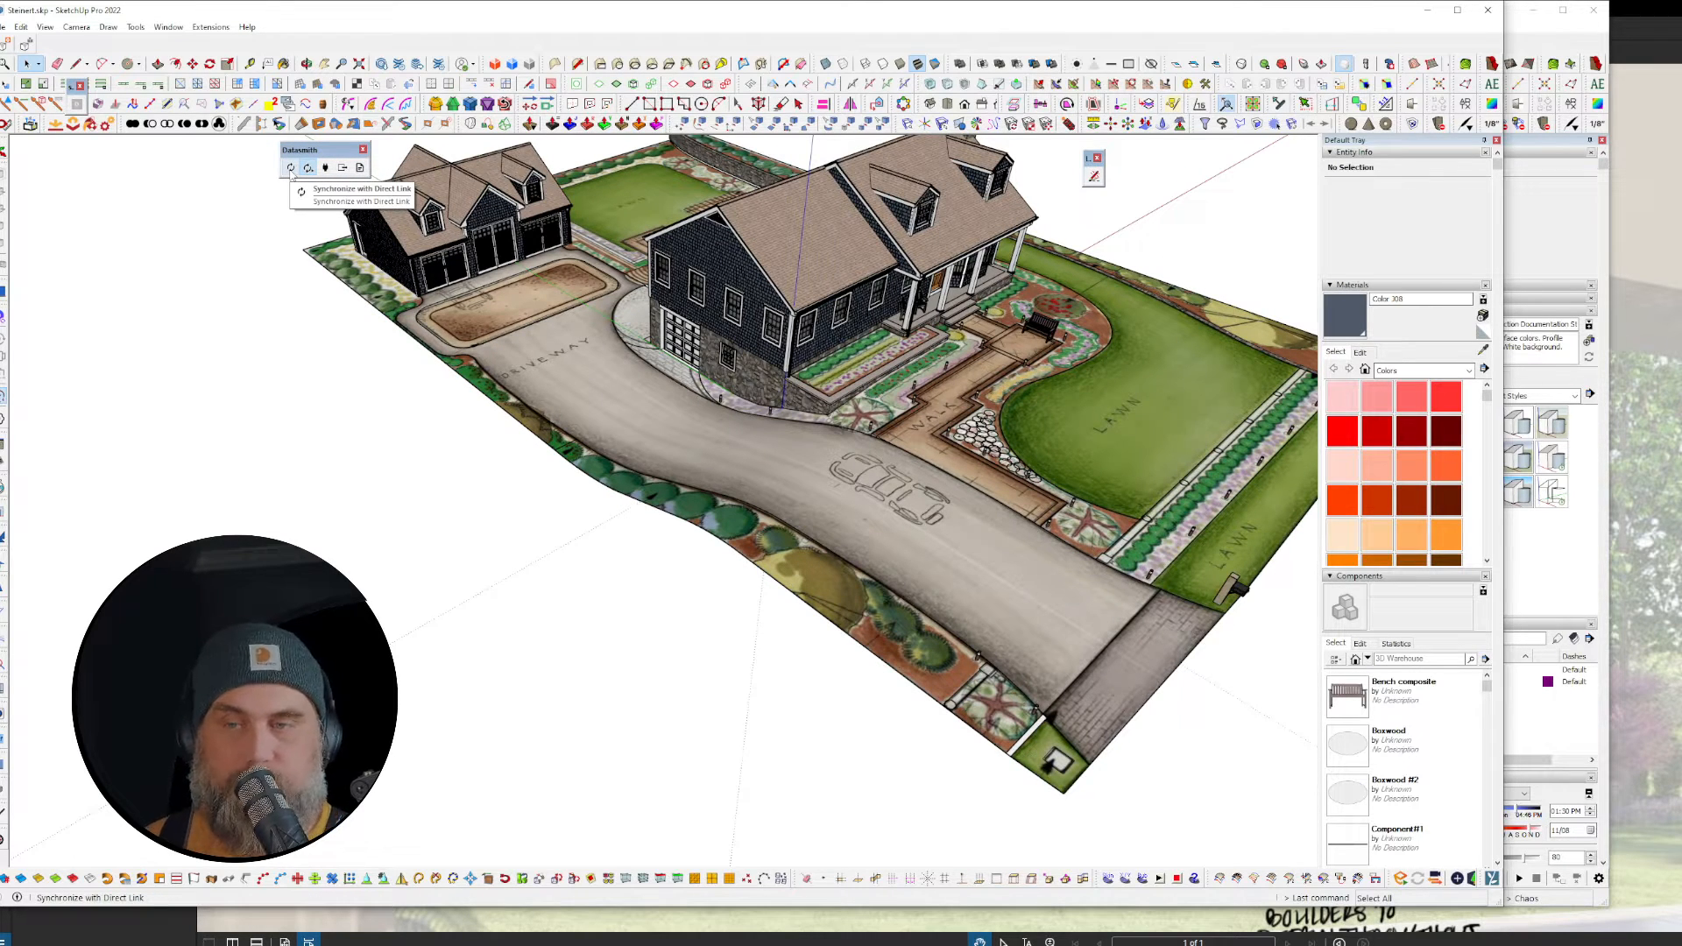
{"action": "left_click", "coordinate": [291, 168]}
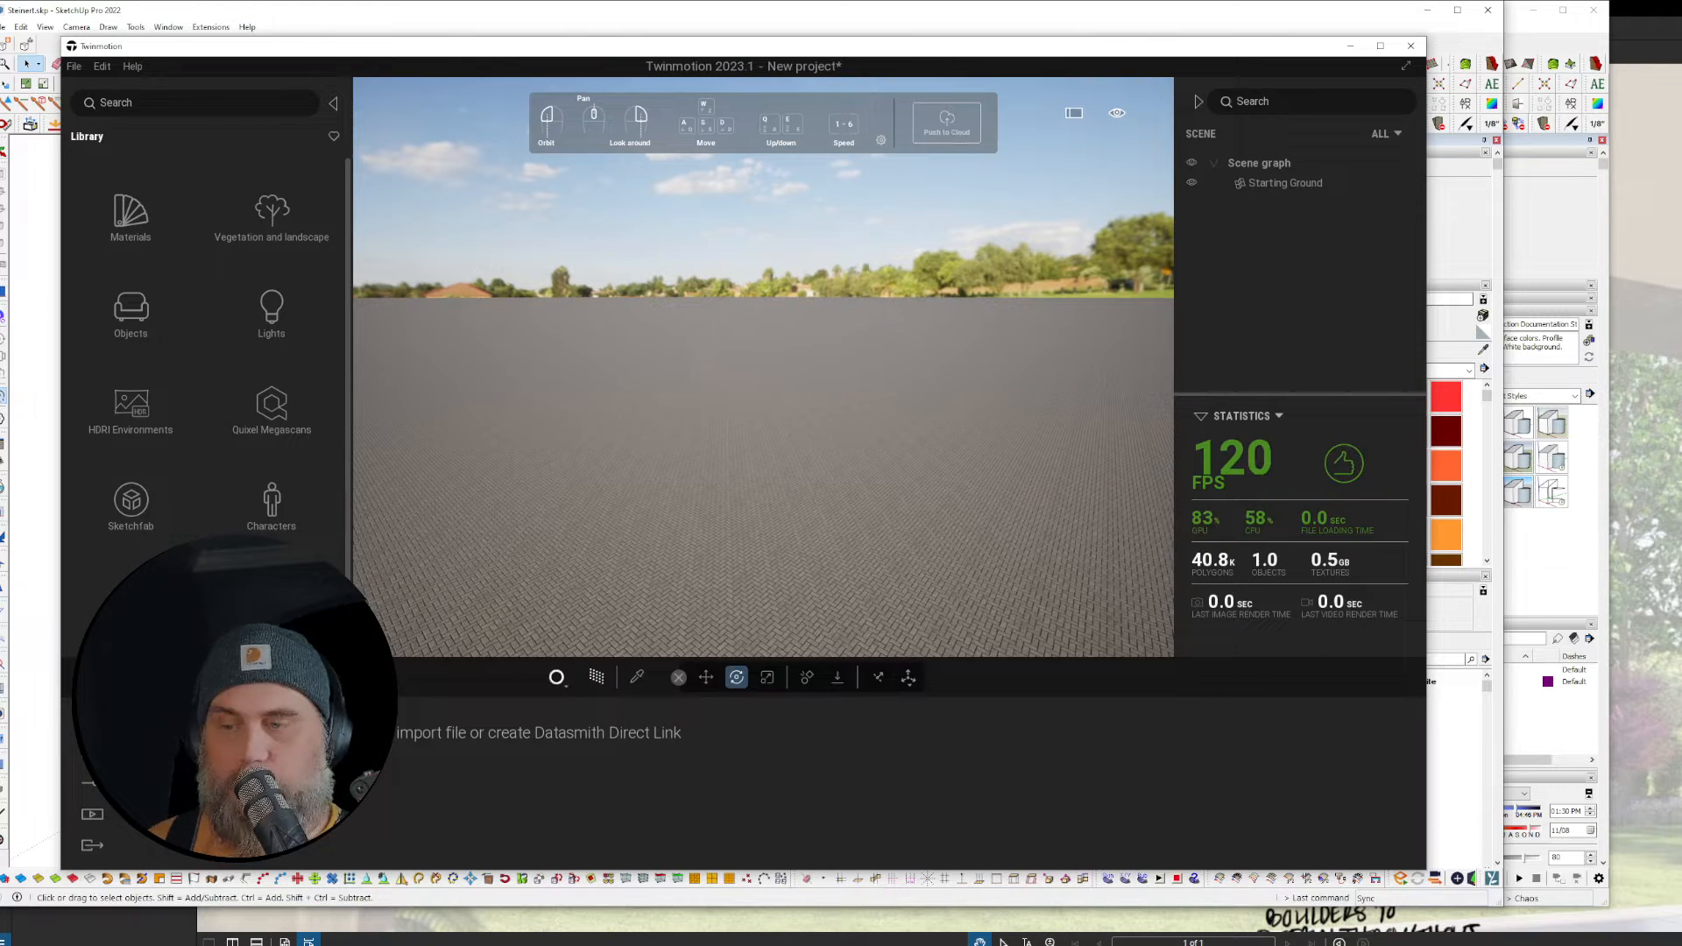
Step: Import via Direct Link from source 'SketchUp - Steinert' using Collapse by material
{"action": "left_click", "coordinate": [227, 734]}
{"action": "left_click", "coordinate": [986, 415]}
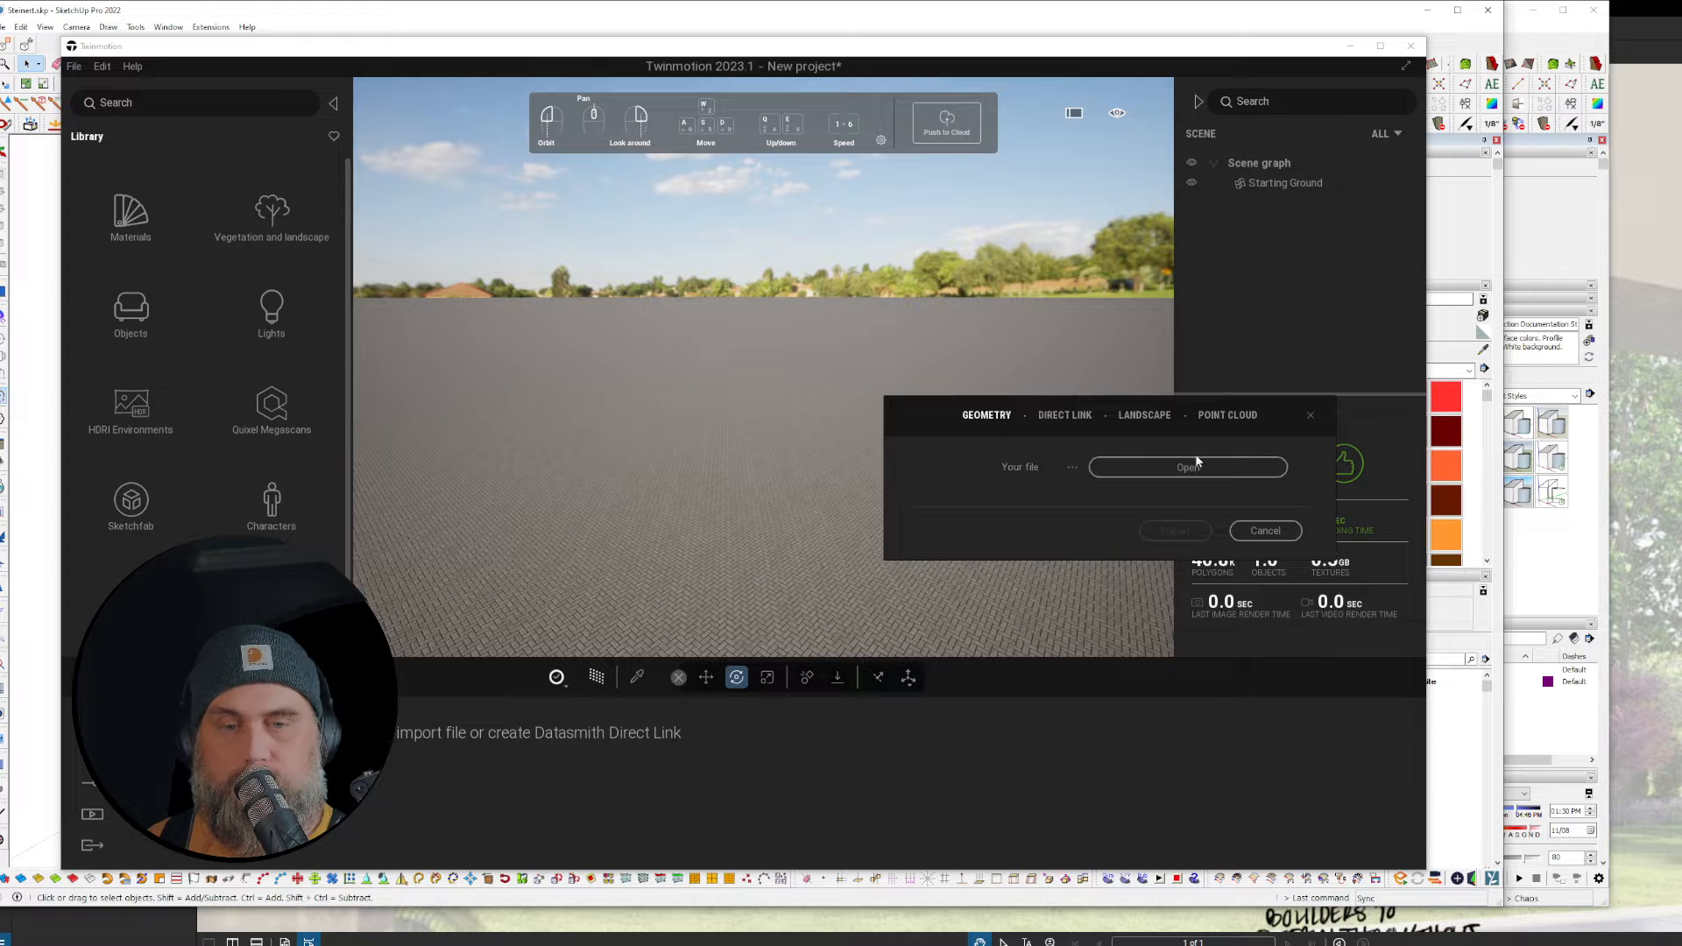
{"action": "left_click", "coordinate": [1071, 419]}
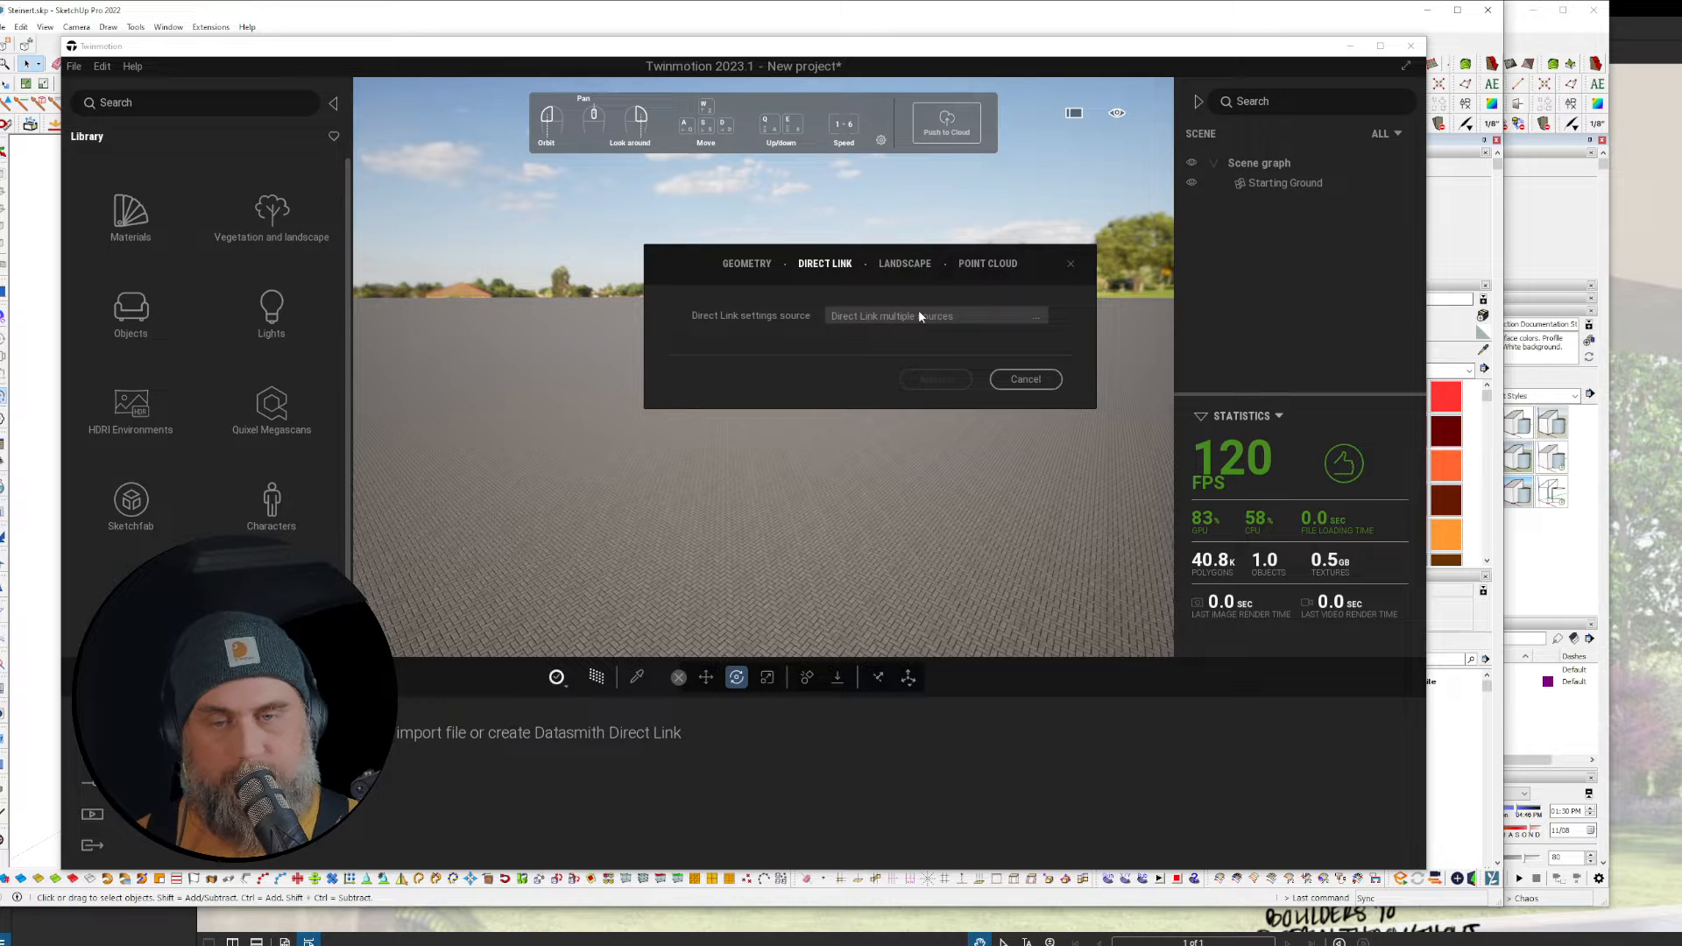
{"action": "left_click", "coordinate": [919, 314]}
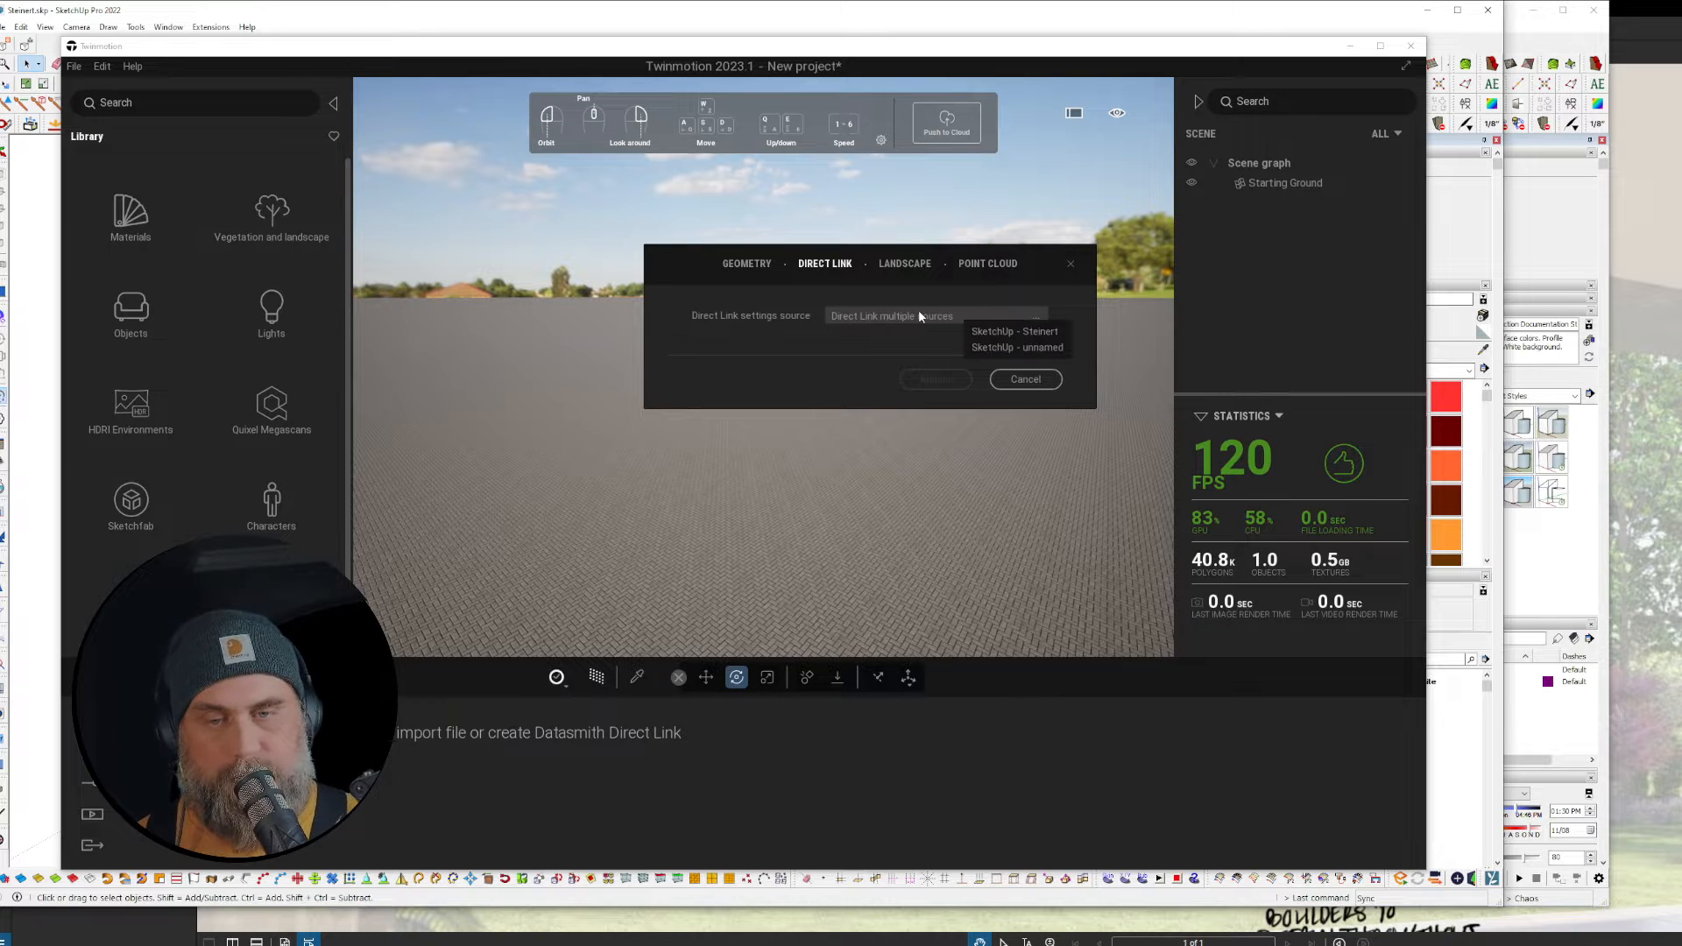
{"action": "left_click", "coordinate": [1052, 334]}
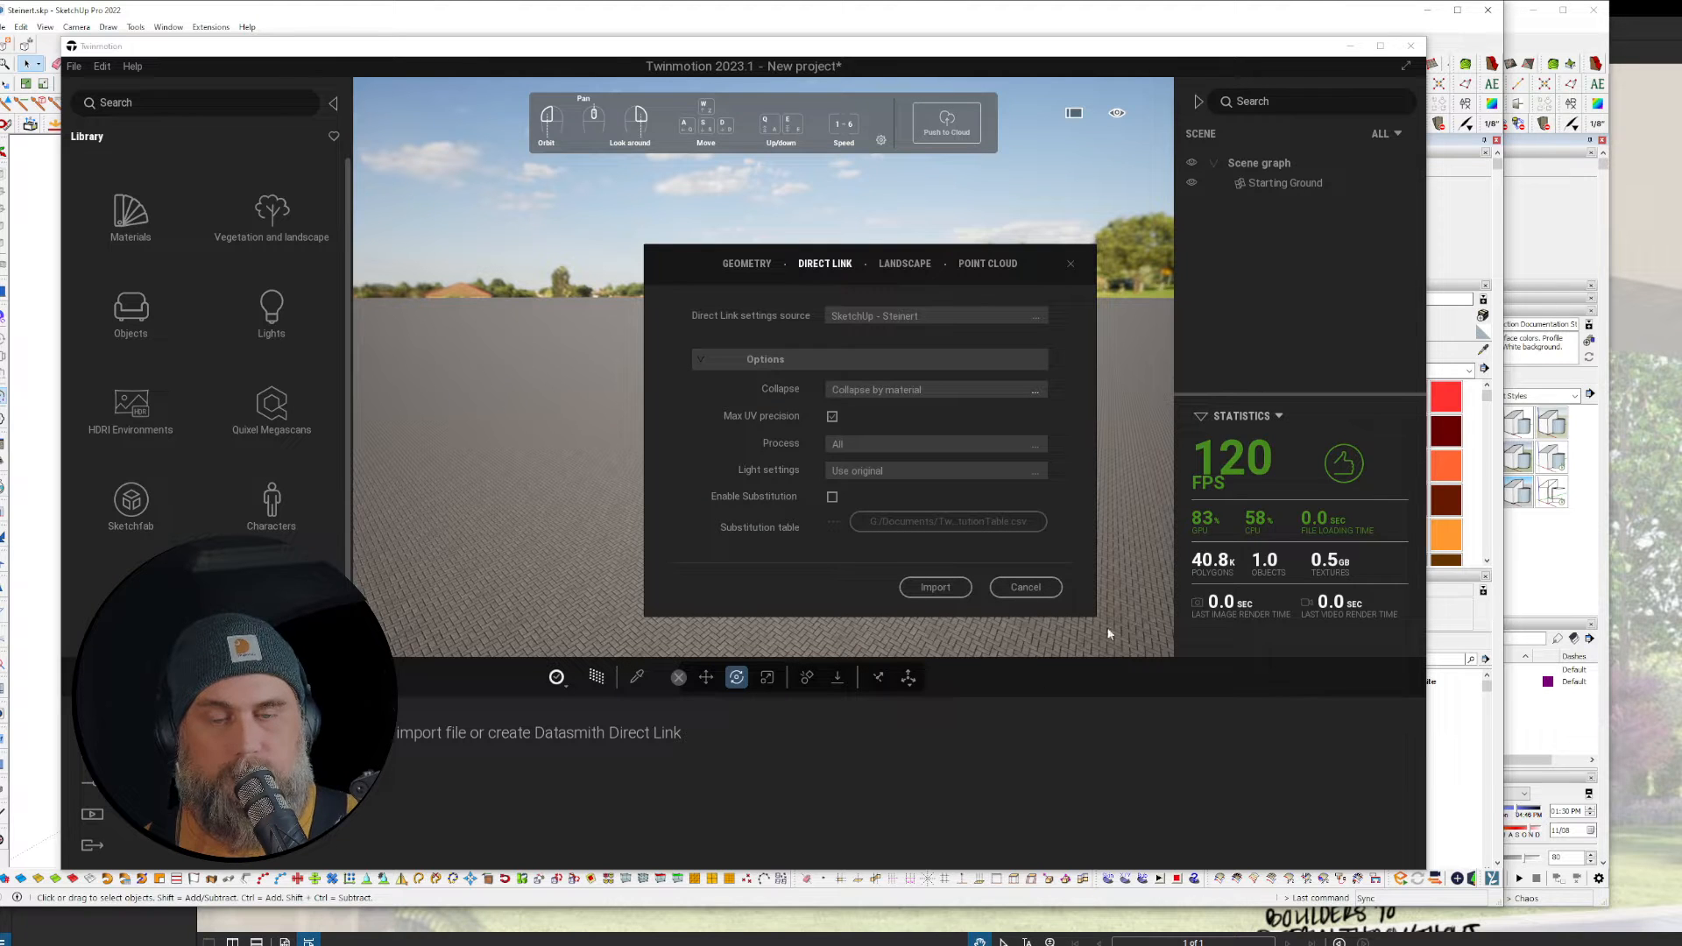
{"action": "left_click", "coordinate": [939, 396]}
{"action": "left_click", "coordinate": [1009, 424]}
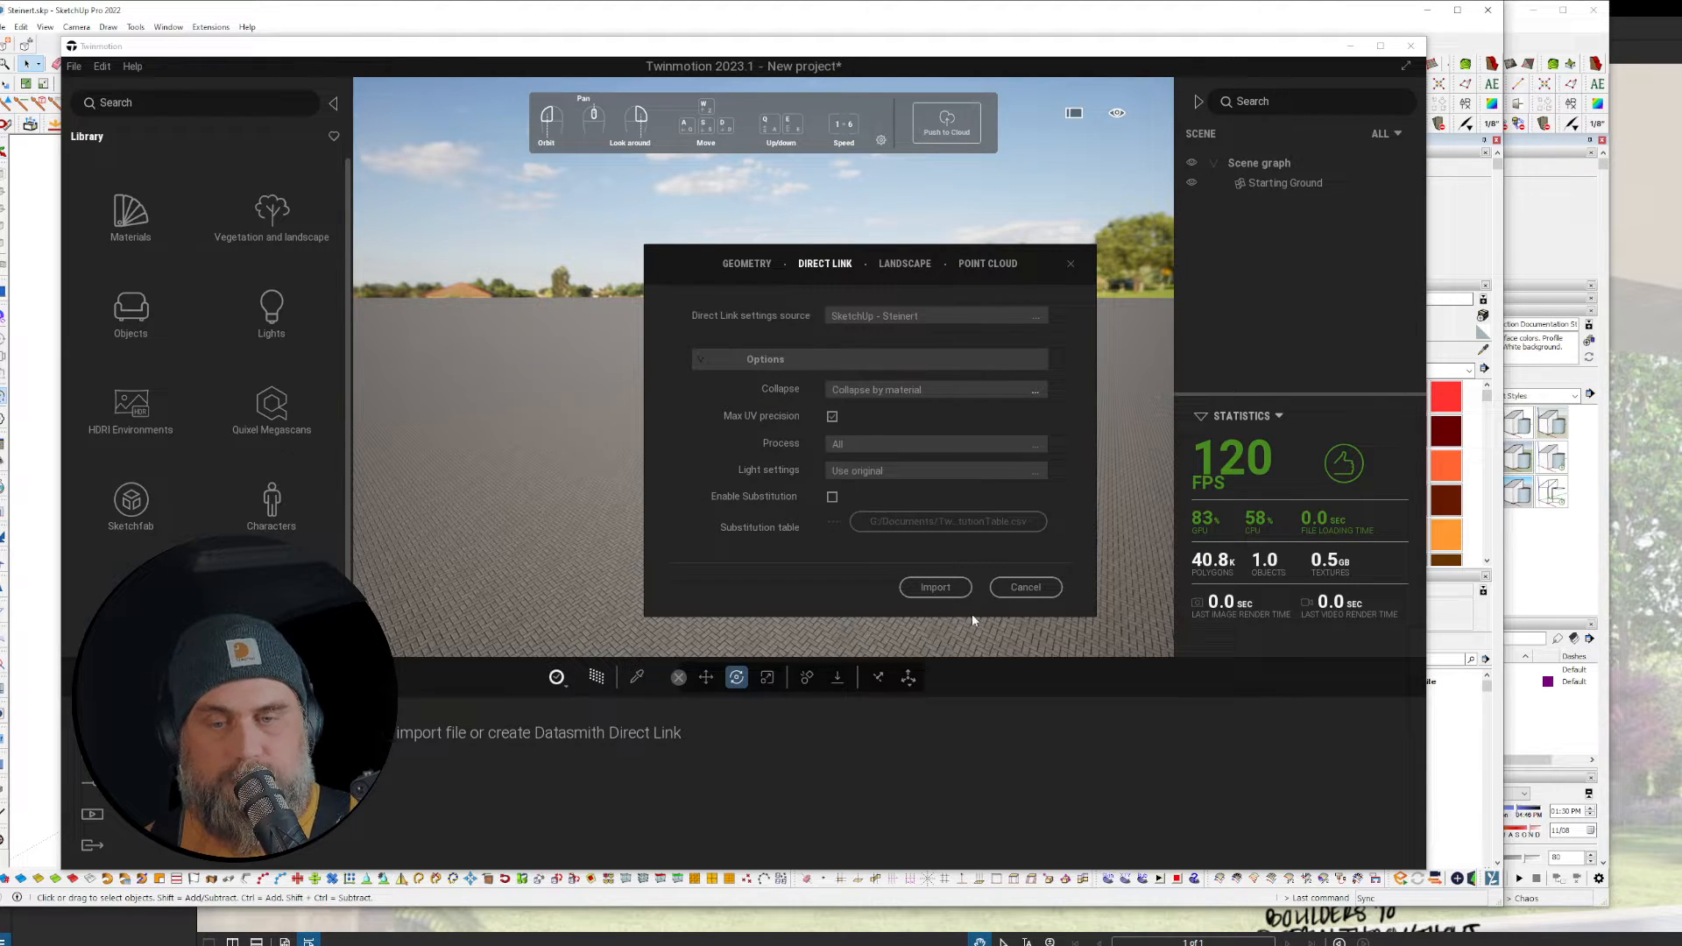
{"action": "left_click", "coordinate": [935, 588]}
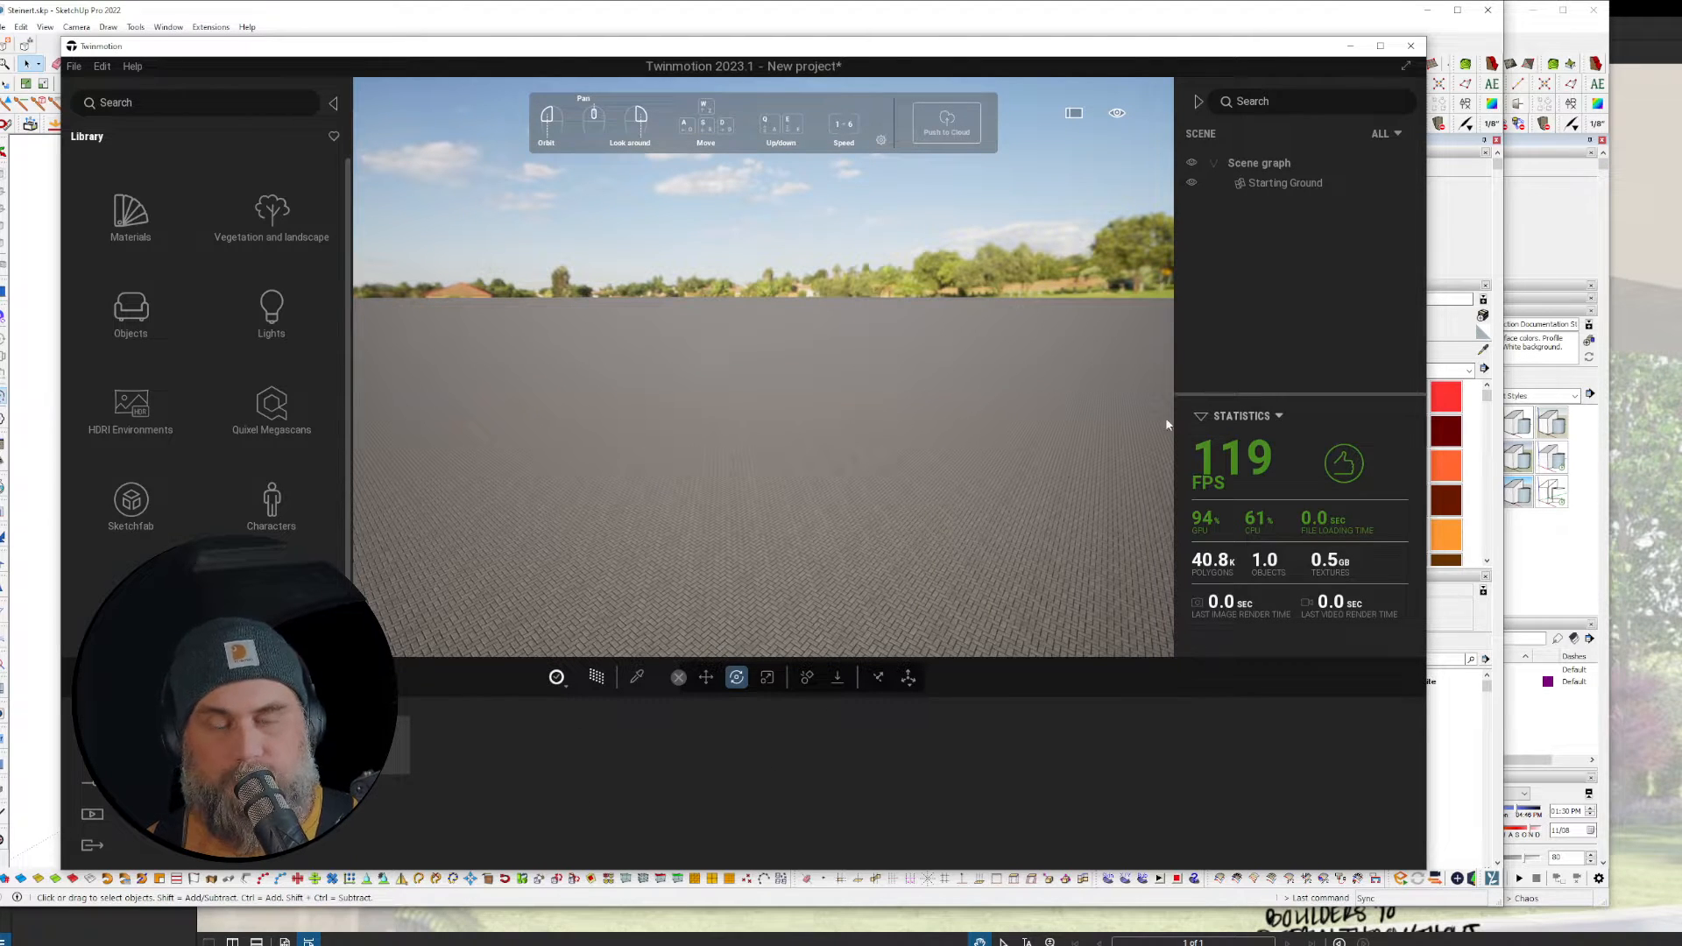
Step: Orbit the Steinert house in SketchUp, then orbit the imported house in Twinmotion
{"action": "left_click", "coordinate": [1468, 739]}
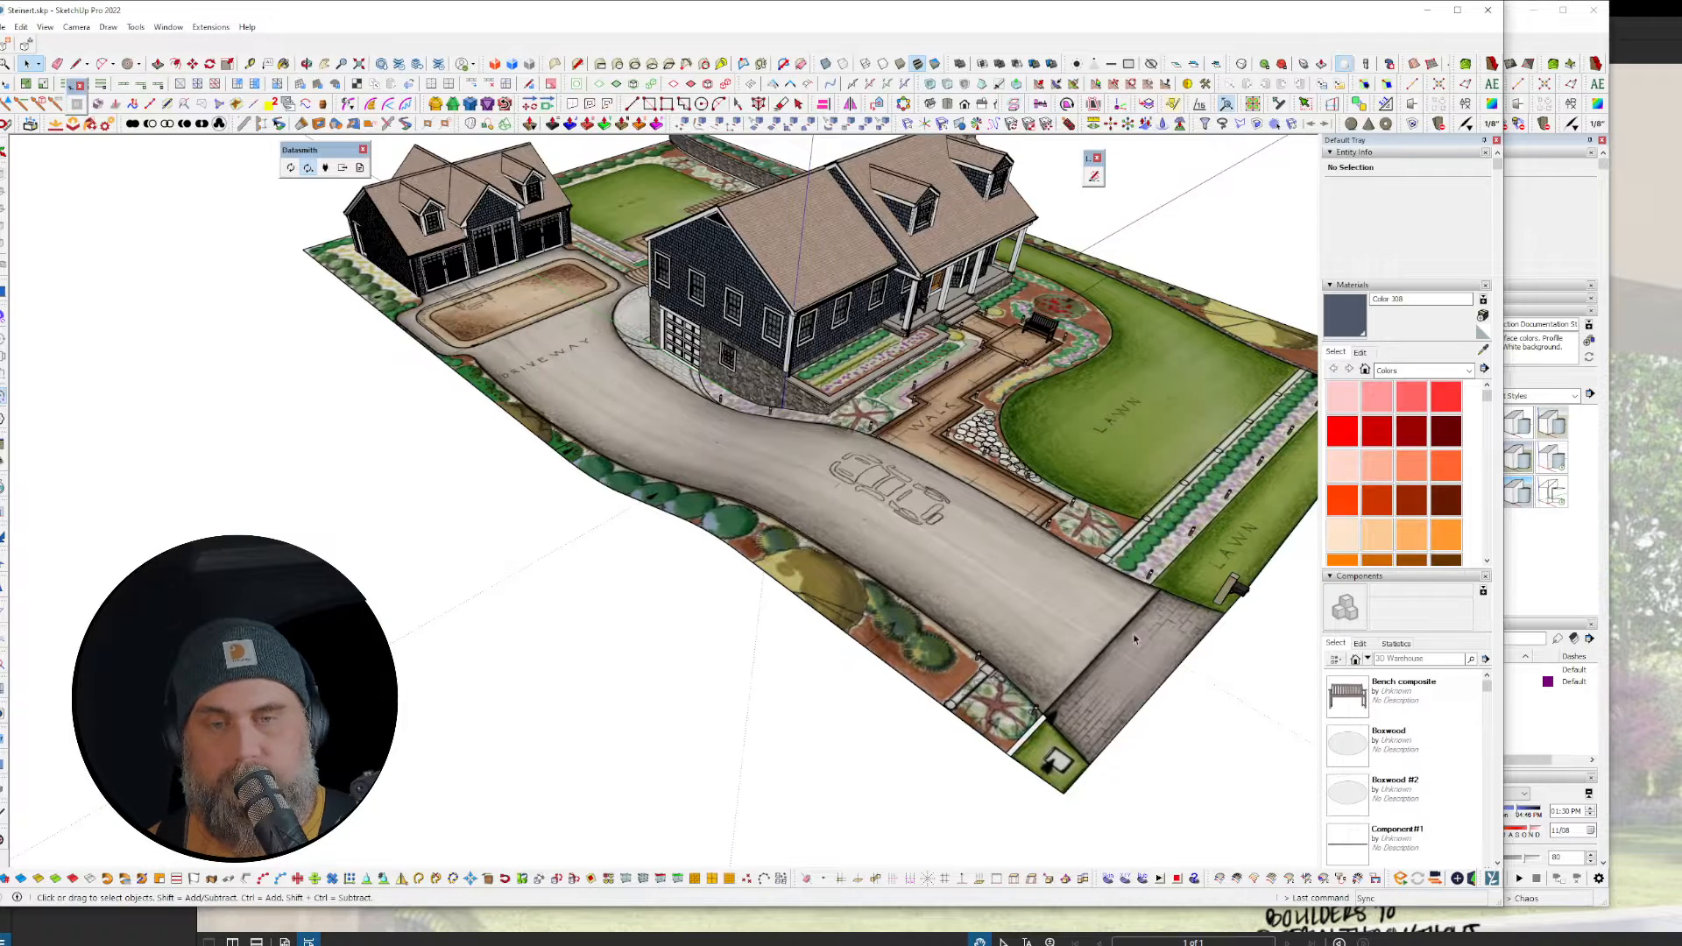
{"action": "middle_click_drag", "start_coordinate": [298, 179], "coordinate": [317, 195]}
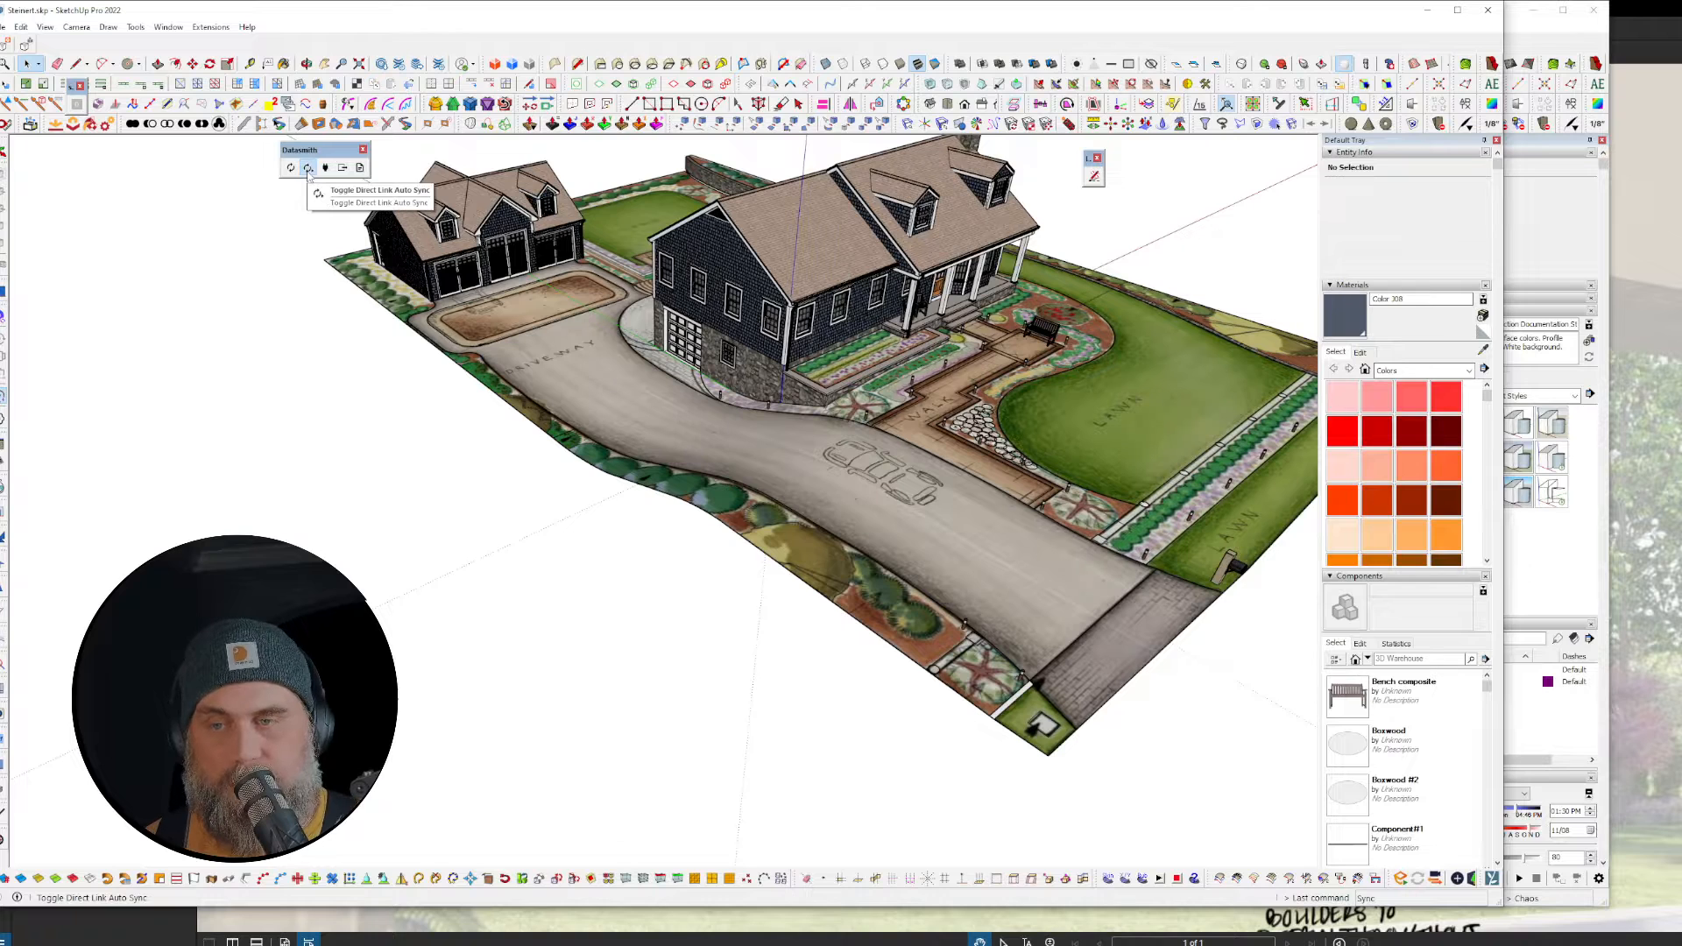
{"action": "key", "text": "alt+Tab"}
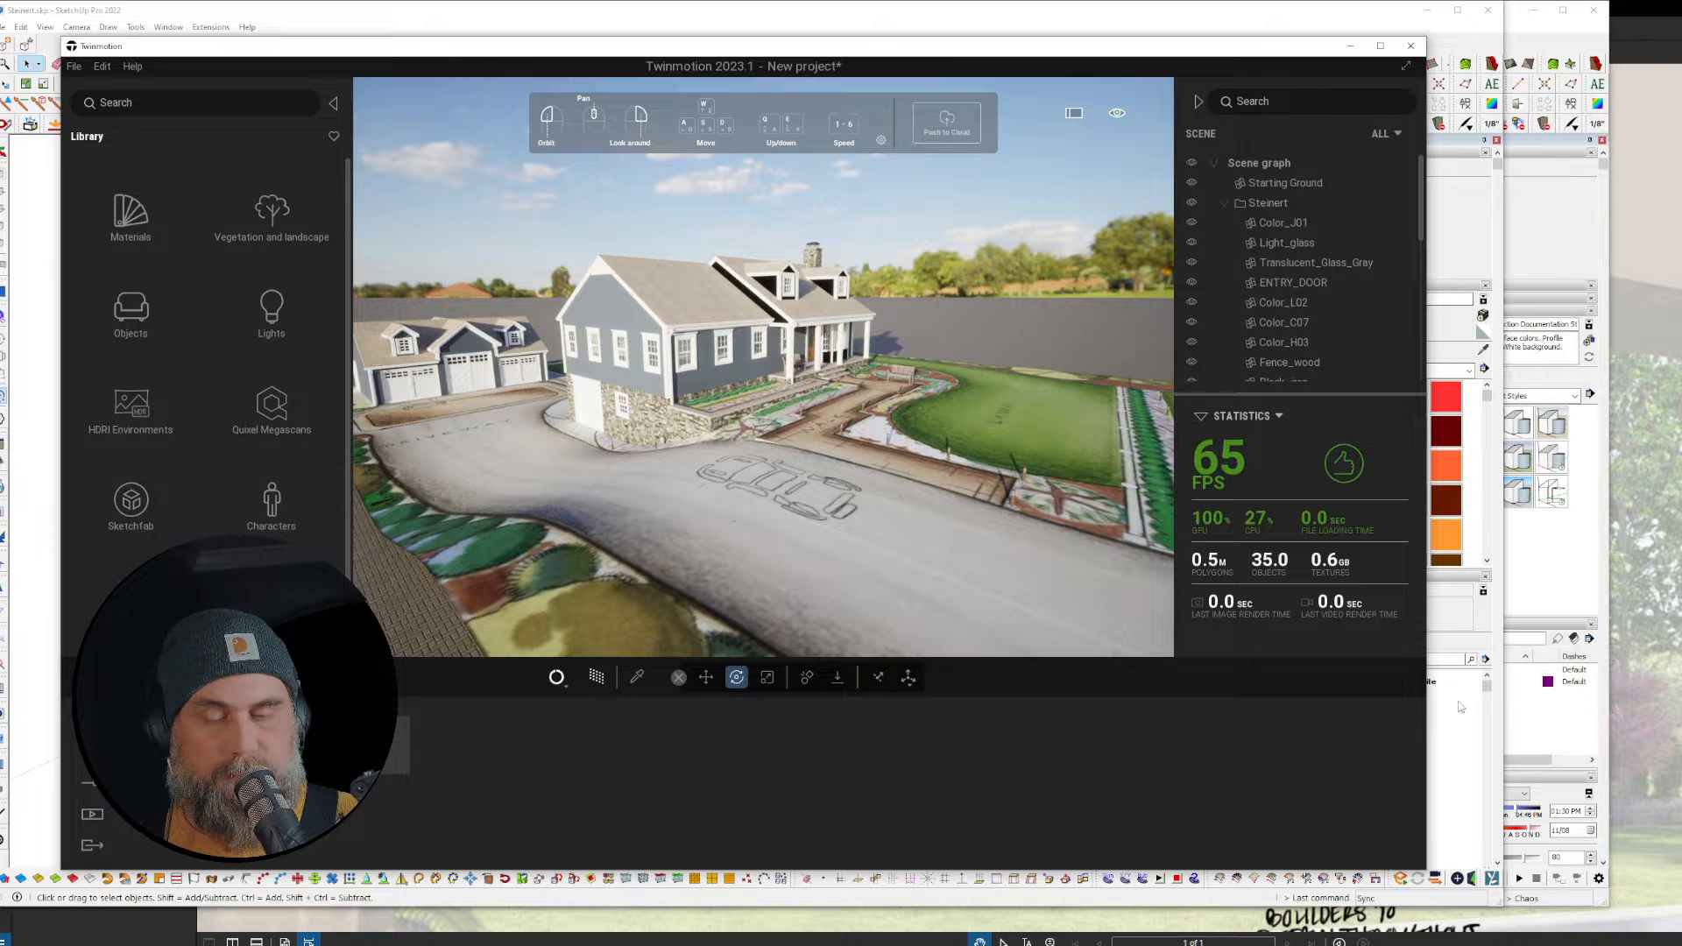
{"action": "left_click_drag", "start_coordinate": [854, 397], "coordinate": [893, 403]}
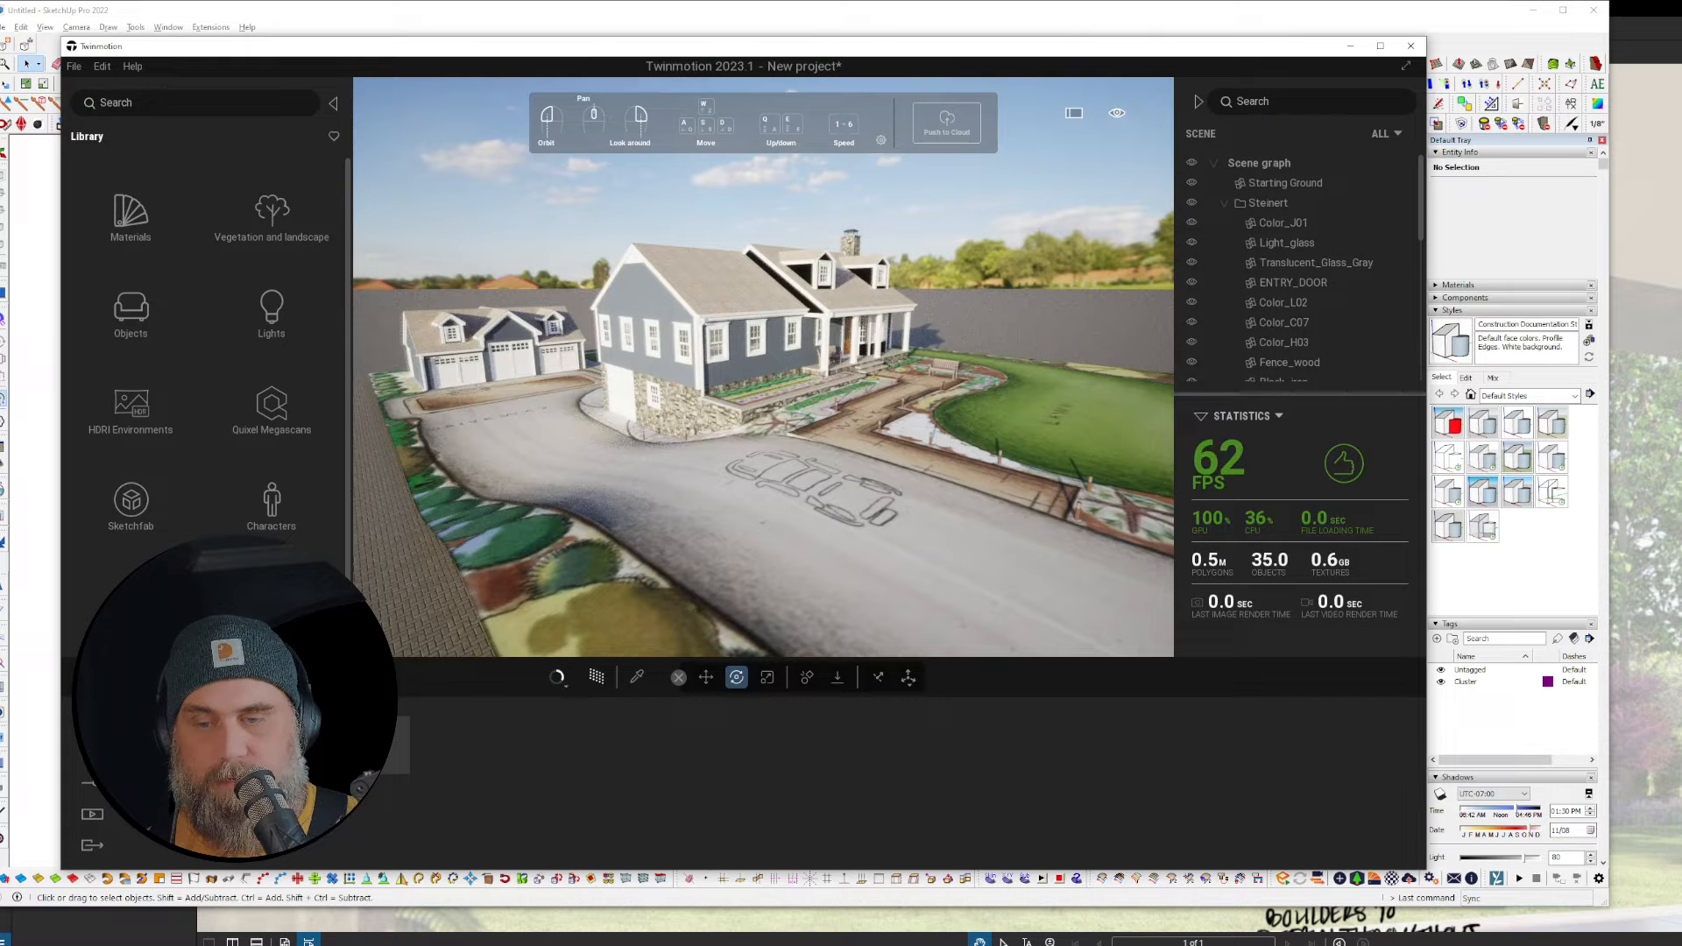
Step: Import 'SketchUp - unnamed' through Direct Link with the Keep hierarchy collapse setting
{"action": "left_click", "coordinate": [359, 745]}
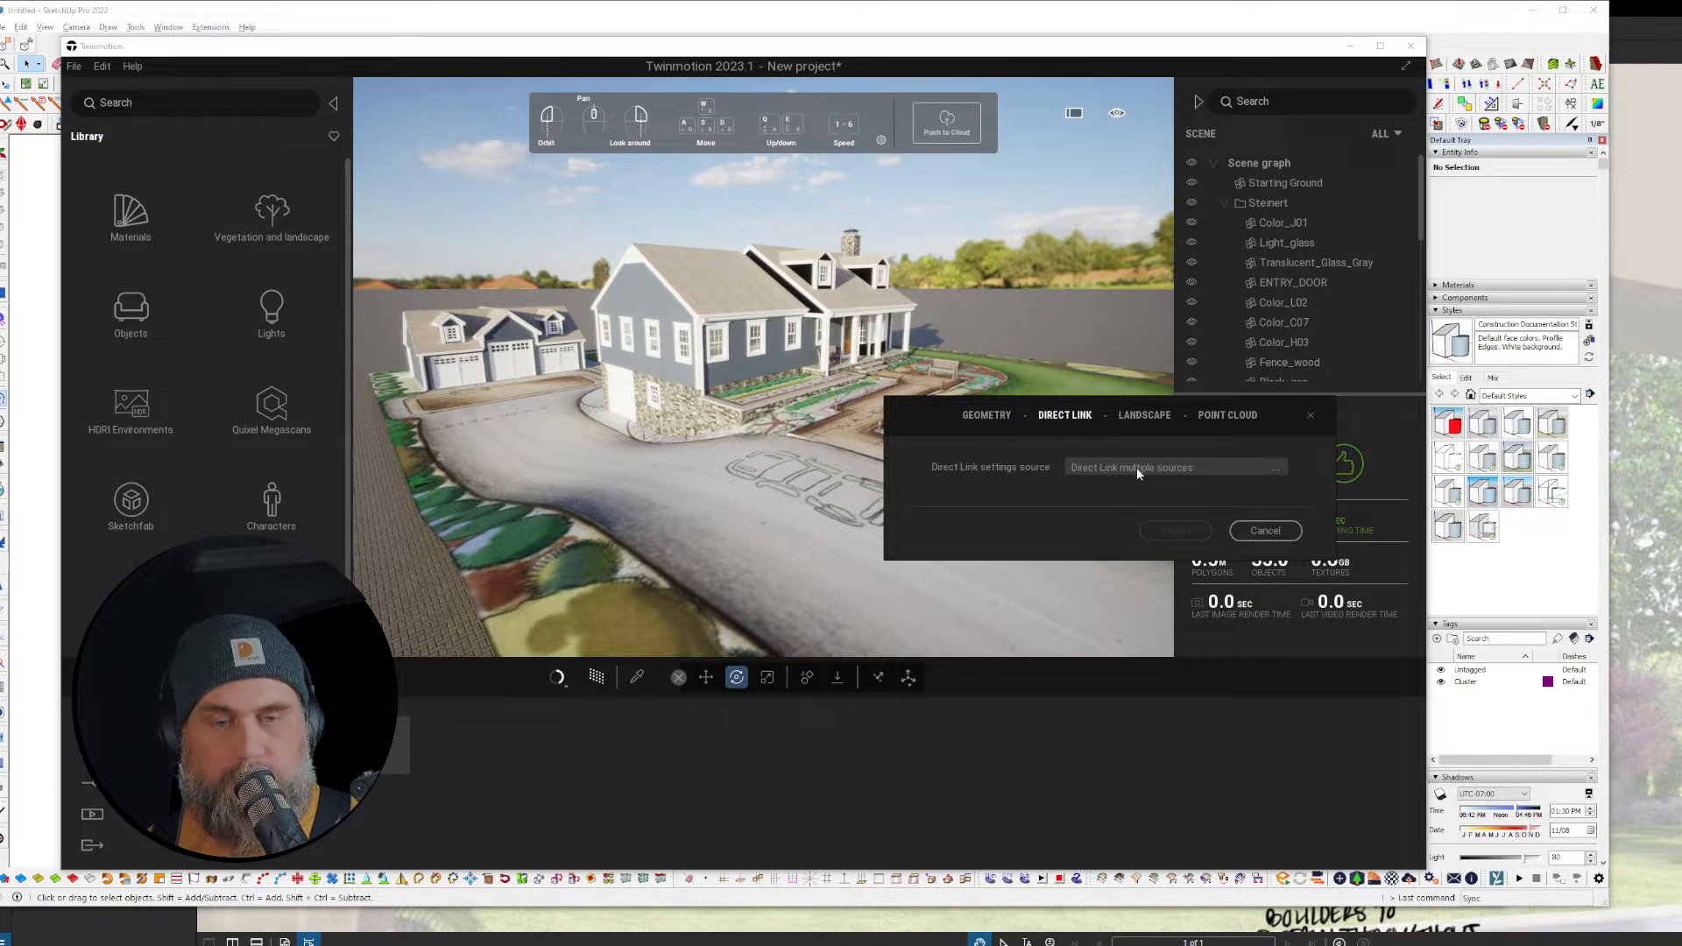
{"action": "left_click", "coordinate": [1276, 468]}
{"action": "left_click", "coordinate": [1270, 499]}
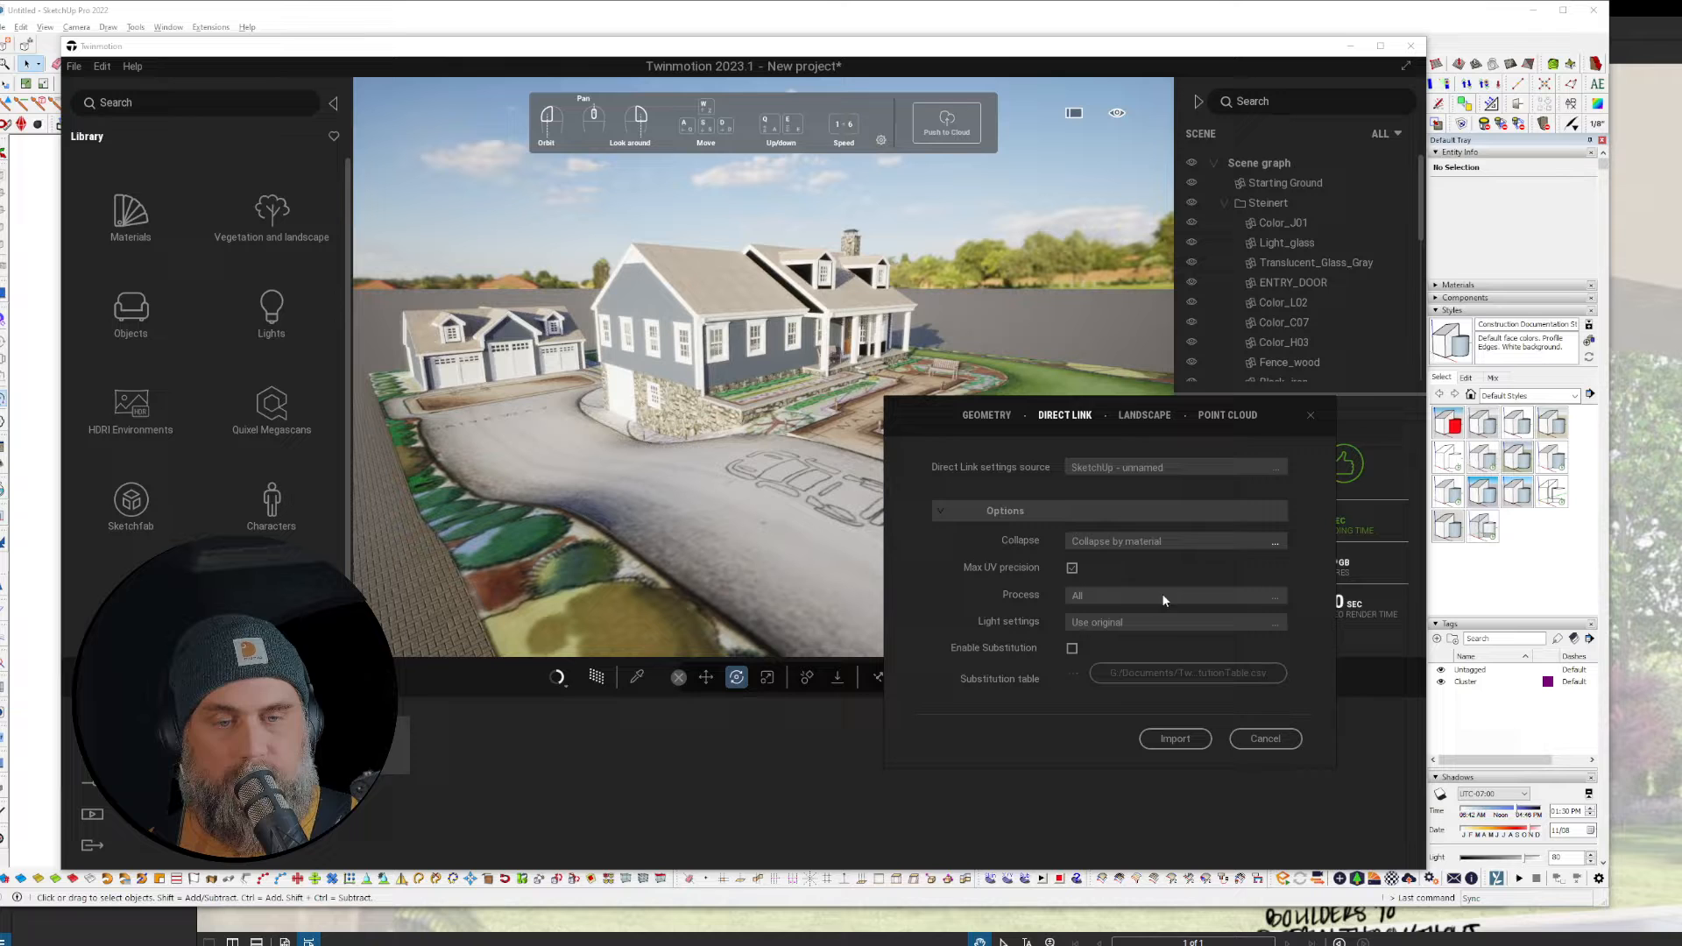
{"action": "left_click", "coordinate": [1184, 544]}
{"action": "left_click", "coordinate": [1231, 558]}
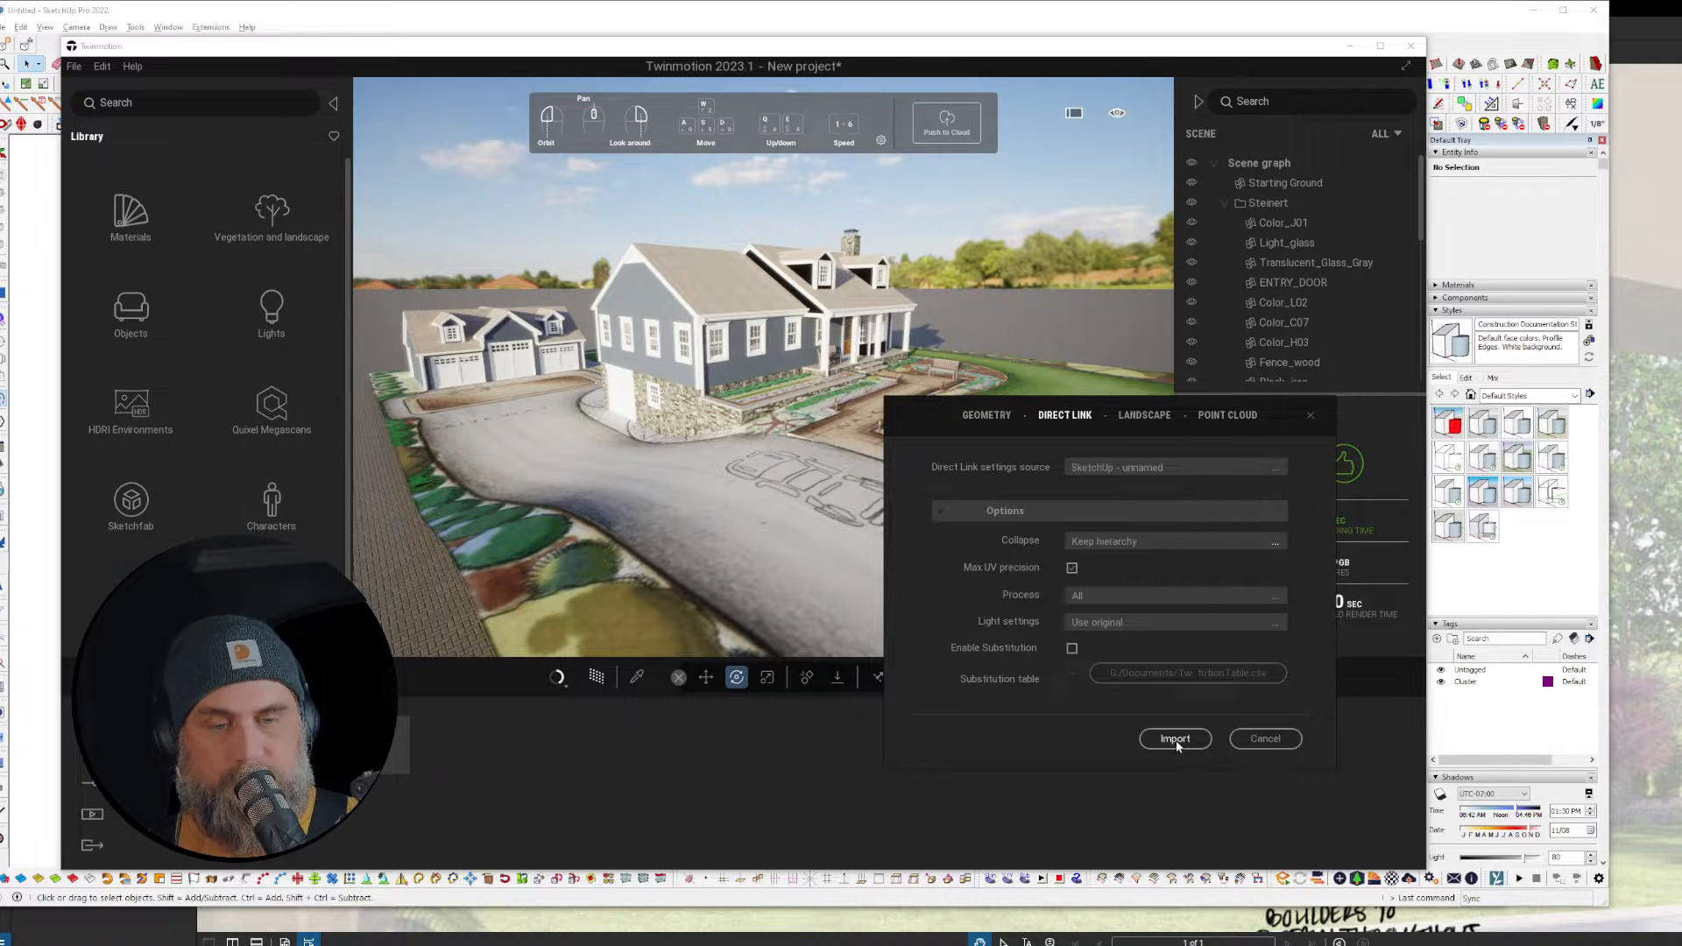
{"action": "left_click", "coordinate": [1175, 740]}
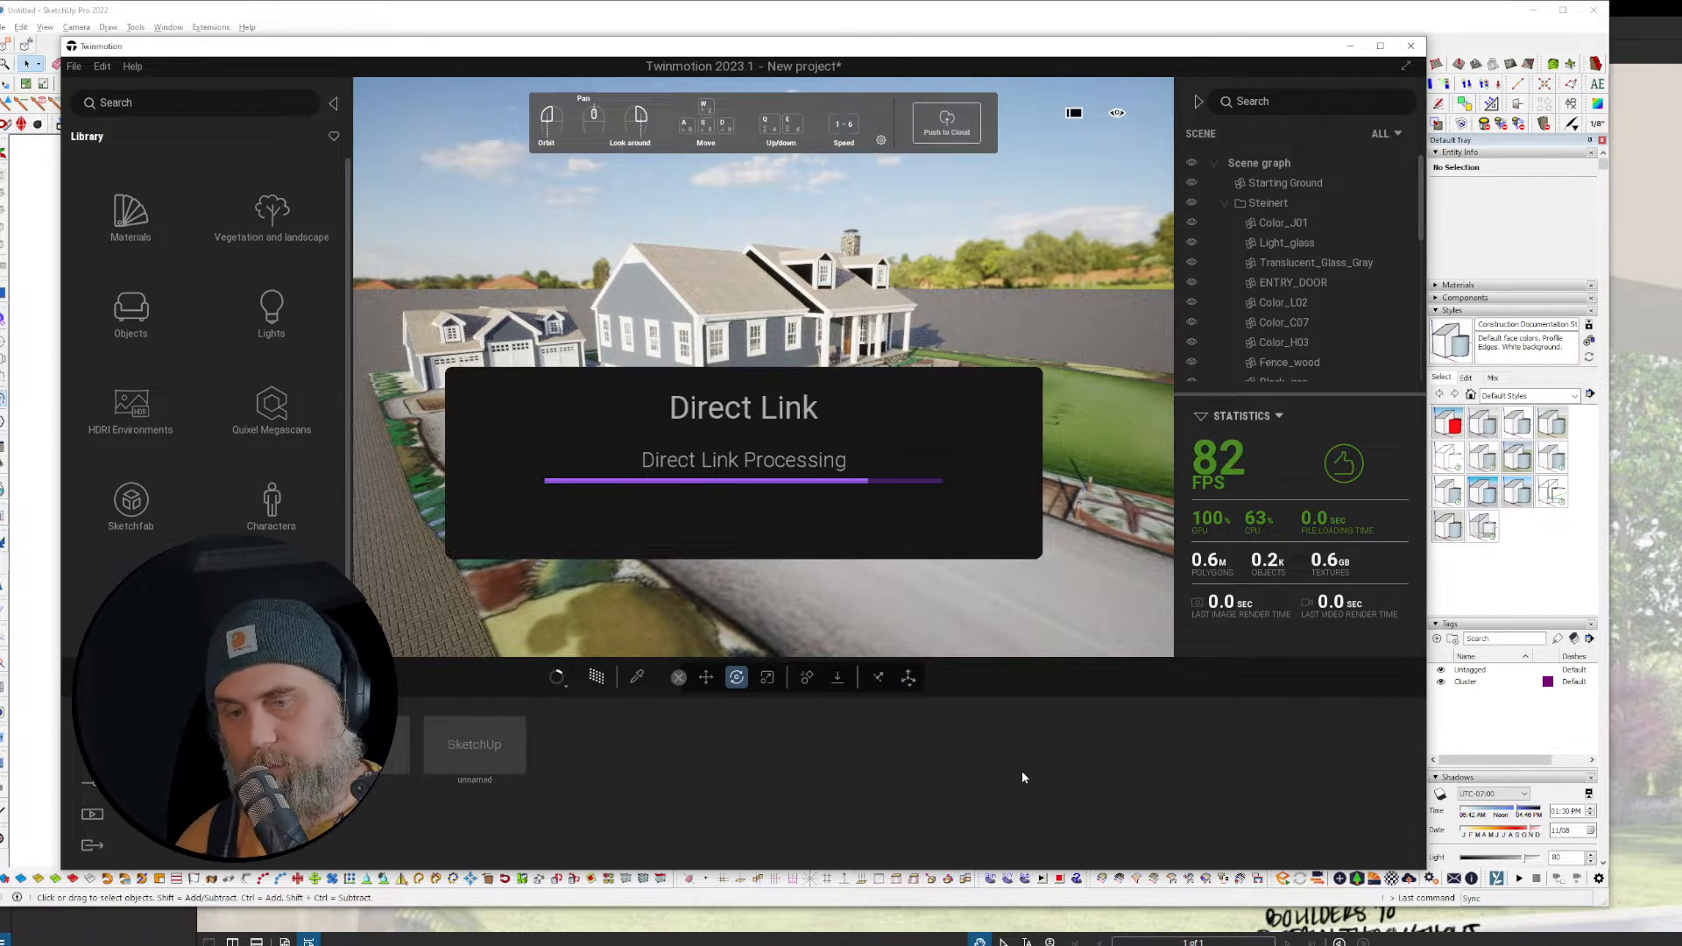
{"action": "right_click_drag", "start_coordinate": [833, 427], "coordinate": [146, 219]}
Step: Drag Grass 1 from Ground > Nature materials onto the paved ground
{"action": "left_click", "coordinate": [146, 219]}
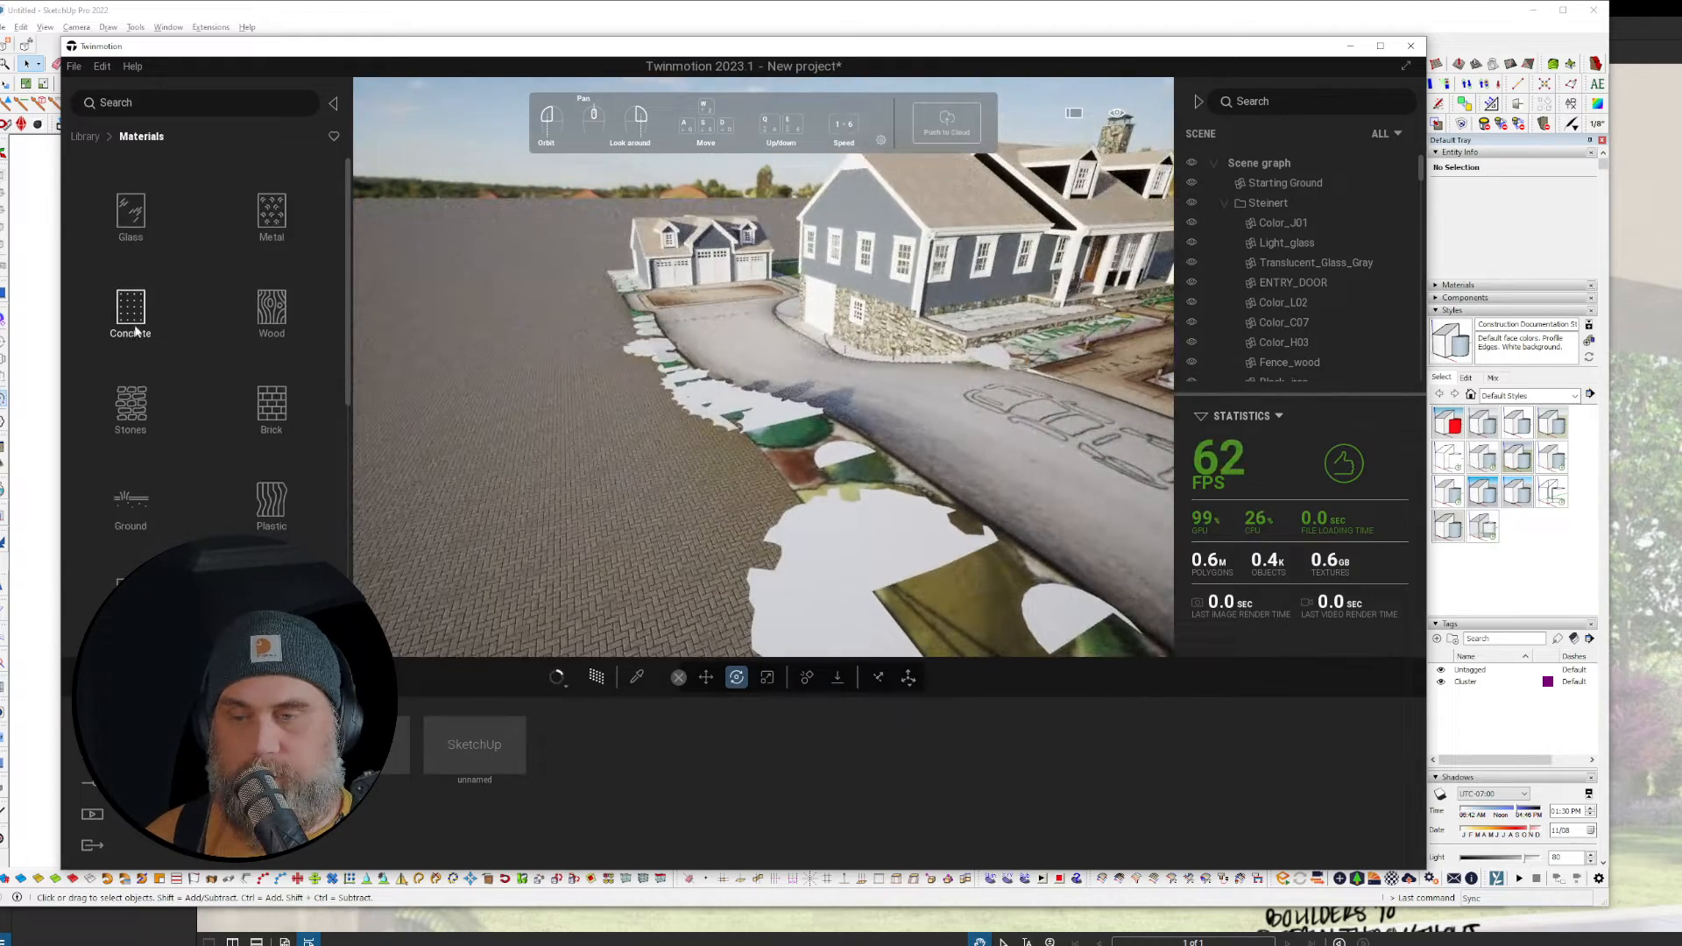
{"action": "left_click", "coordinate": [128, 508]}
{"action": "left_click", "coordinate": [266, 214]}
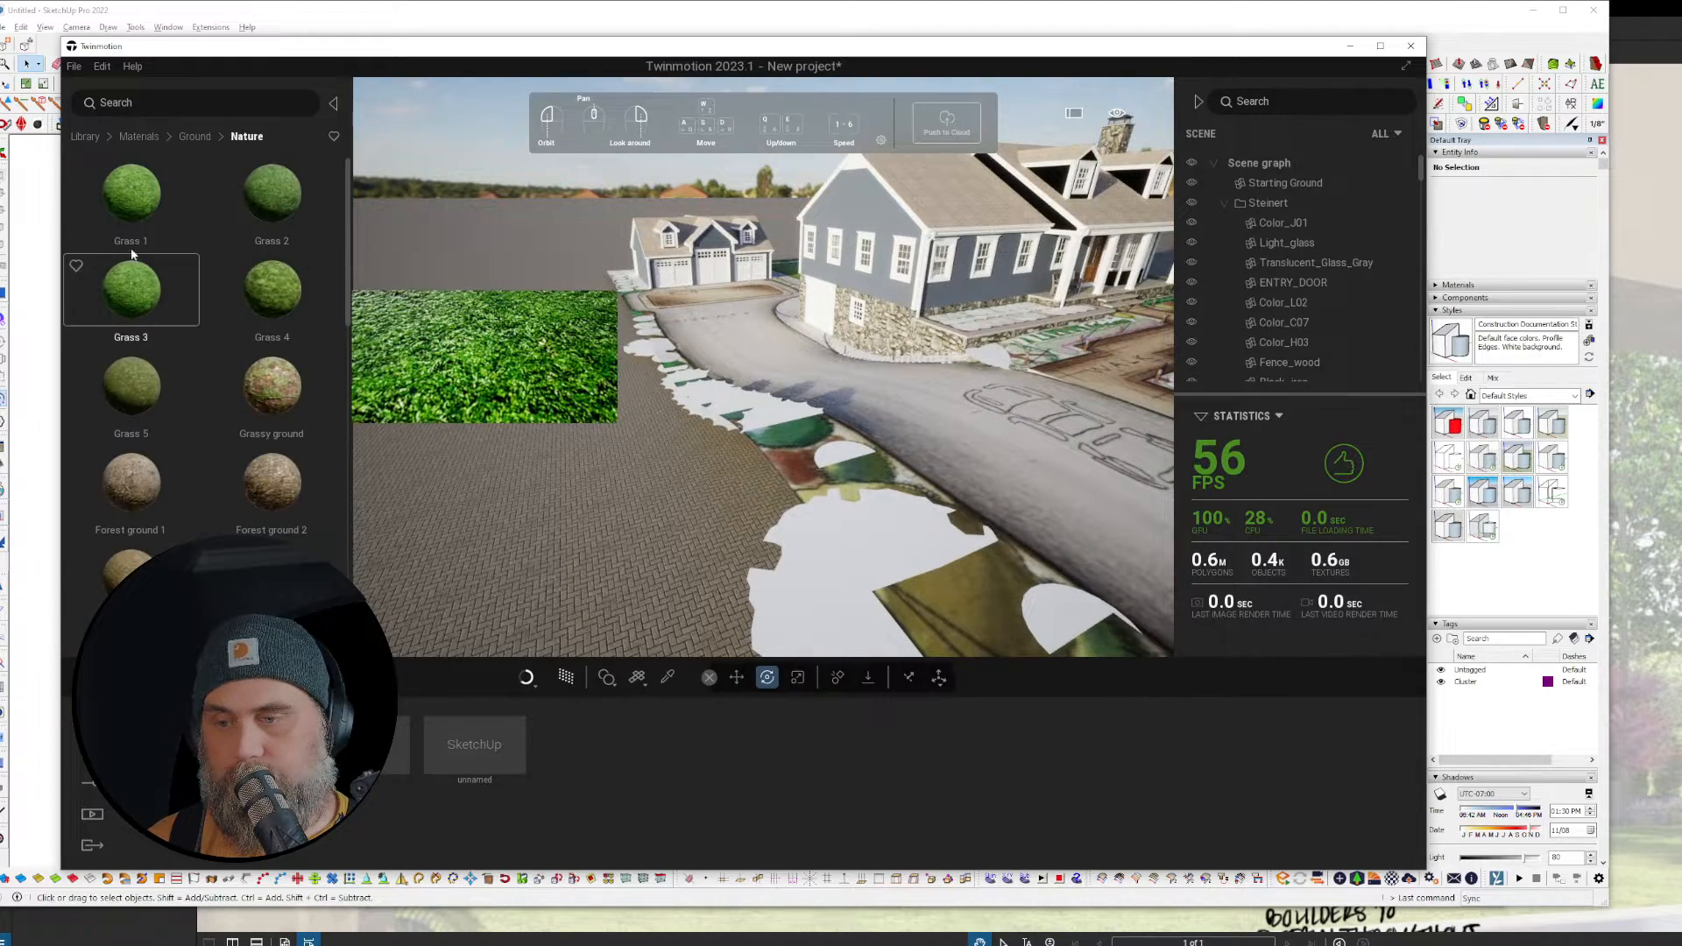
{"action": "left_click_drag", "start_coordinate": [138, 194], "coordinate": [610, 556]}
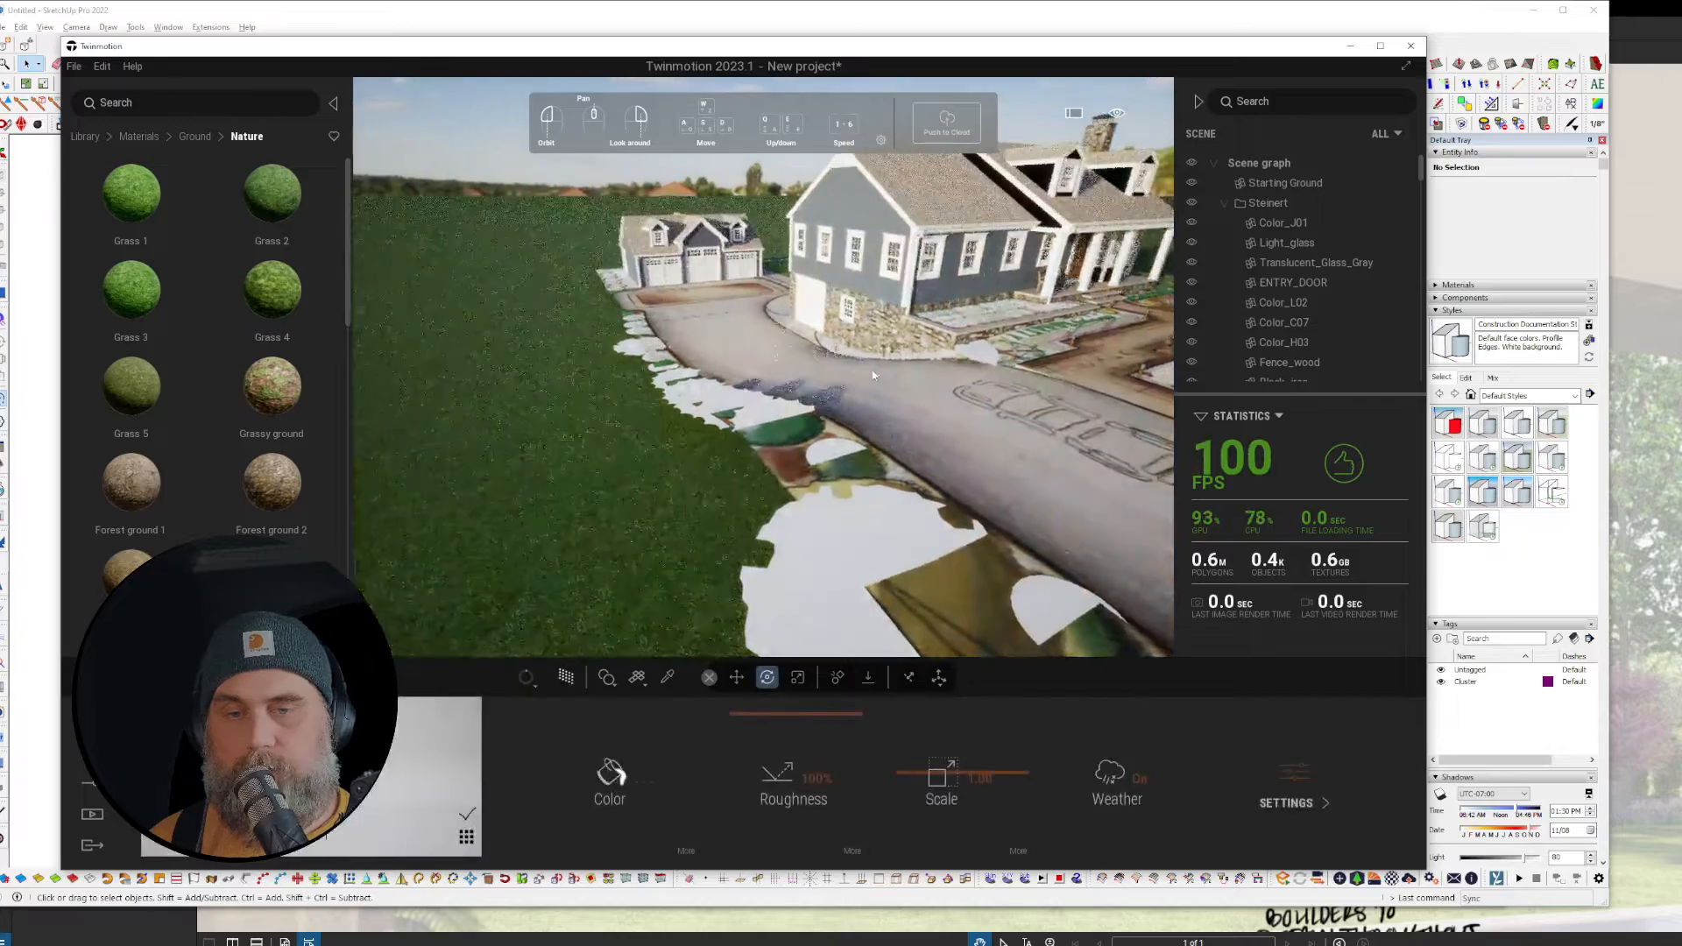
Step: Fly the camera toward the house and its front garden beds
{"action": "mouse_move", "coordinate": [874, 369]}
{"action": "right_mouse_down"}
{"action": "mouse_move", "coordinate": [1082, 349]}
{"action": "mouse_move", "coordinate": [880, 377]}
{"action": "right_mouse_up"}
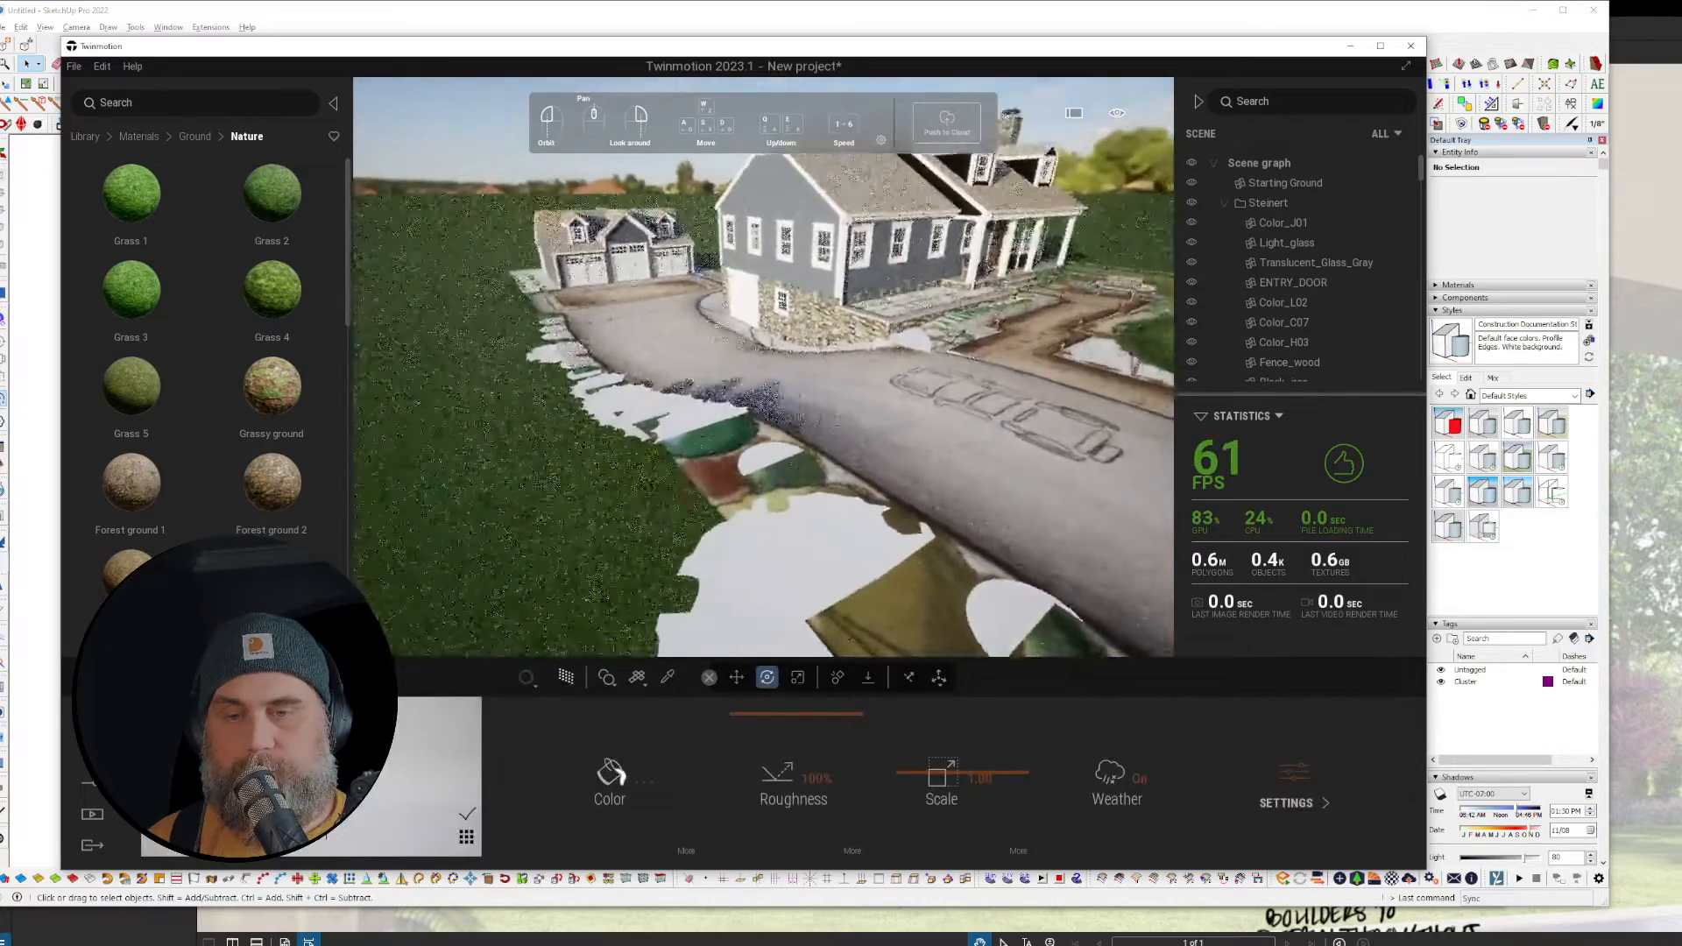
{"action": "key", "text": "w"}
{"action": "key", "text": "w"}
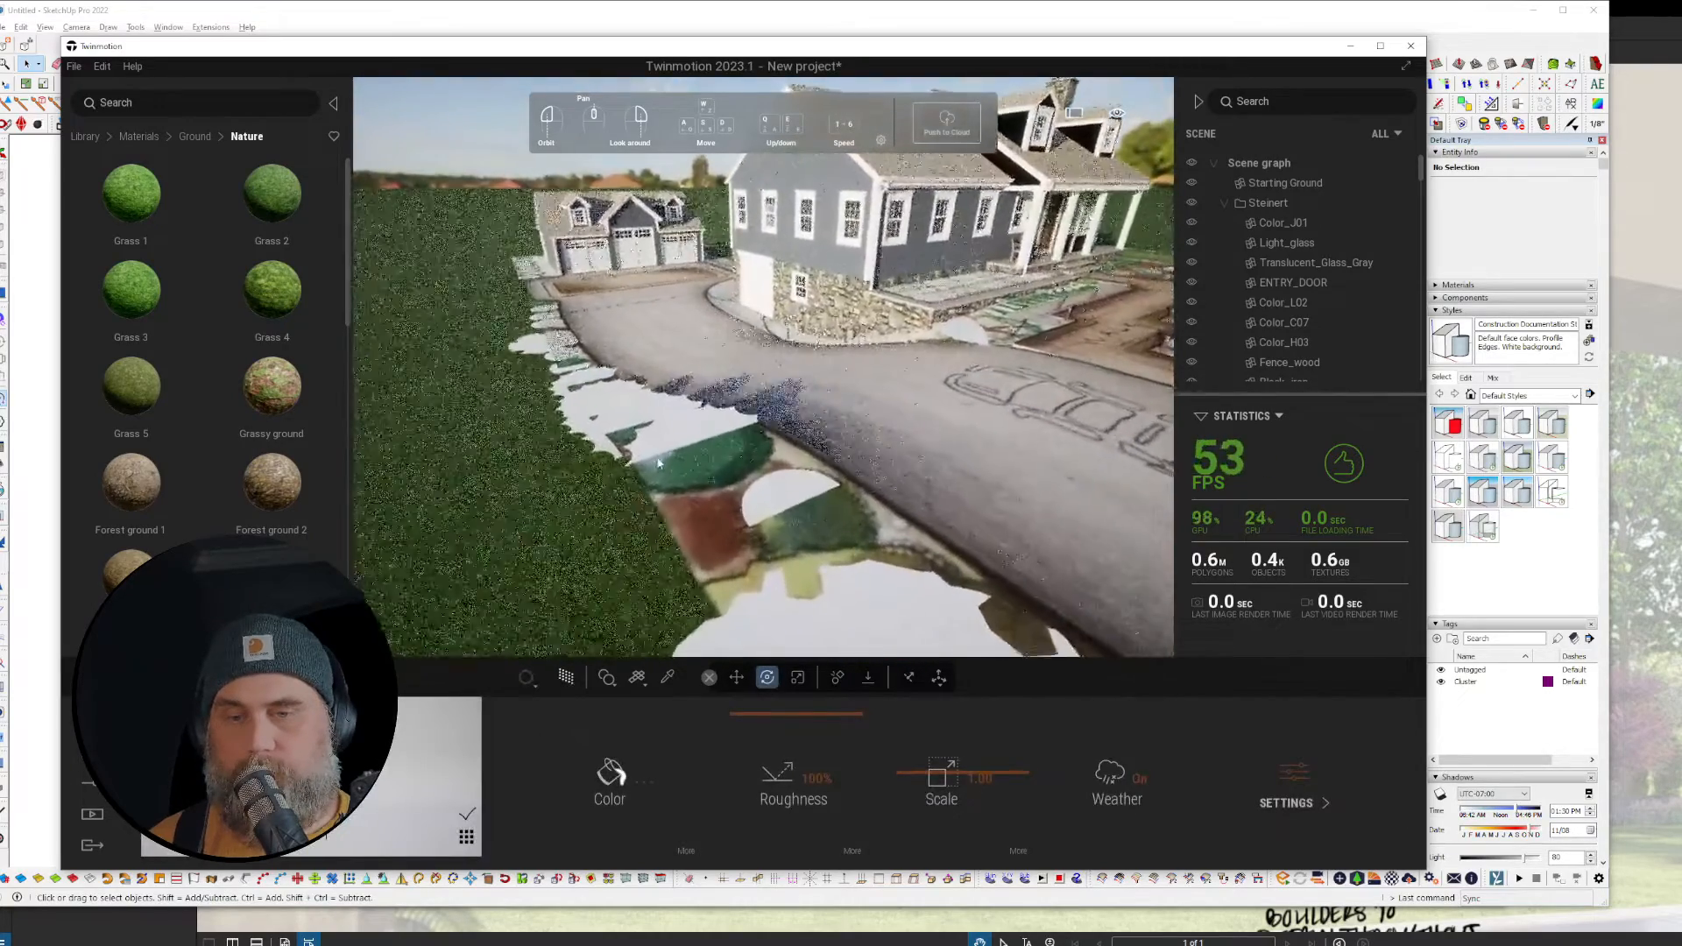
{"action": "key", "text": "e"}
{"action": "key", "text": "a"}
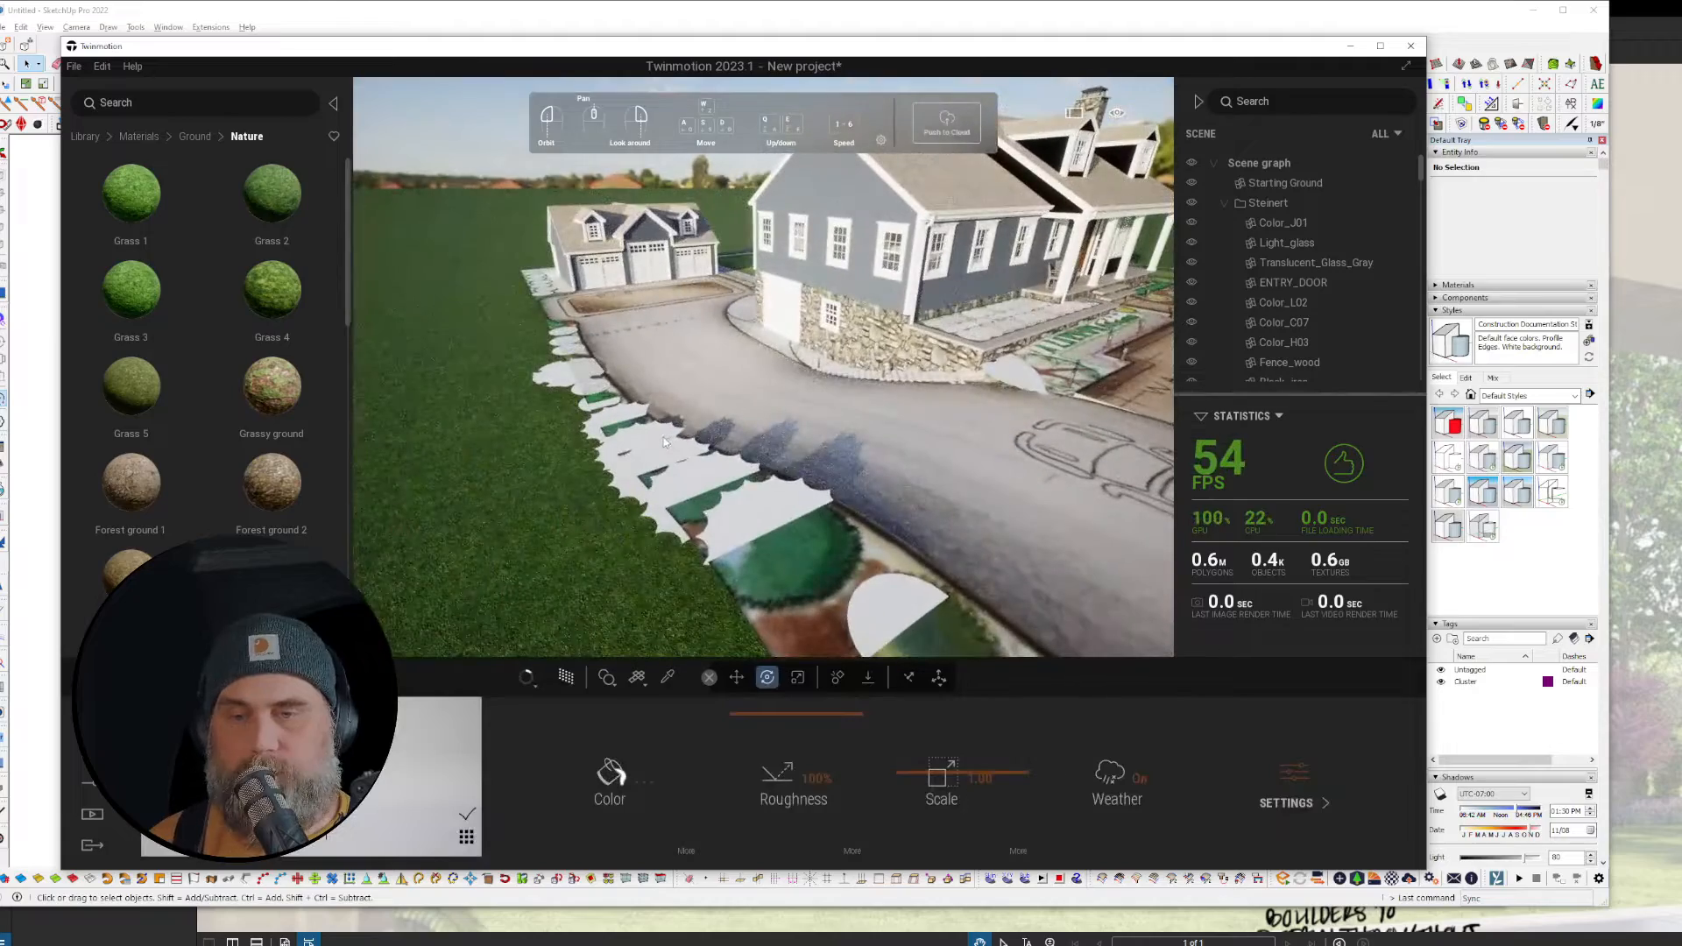
{"action": "right_click_drag", "start_coordinate": [652, 451], "coordinate": [734, 461]}
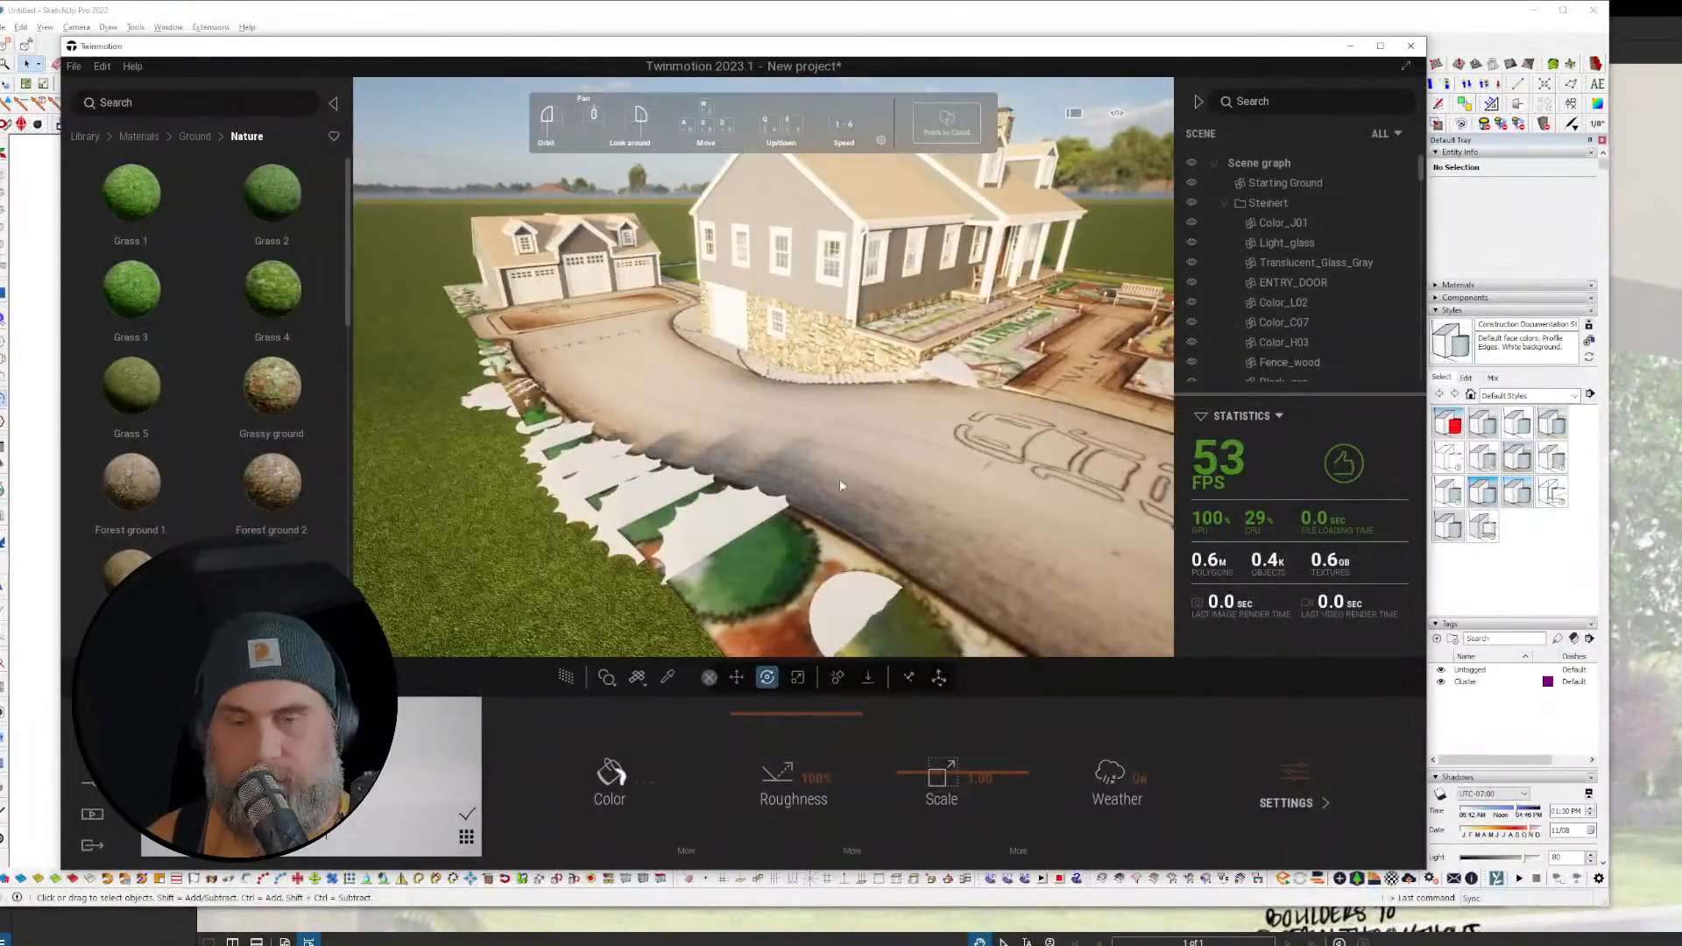
{"action": "key", "text": "w"}
{"action": "right_click_drag", "start_coordinate": [840, 485], "coordinate": [988, 503]}
{"action": "key", "text": "w"}
{"action": "key", "text": "e"}
{"action": "key", "text": "d"}
{"action": "key", "text": "w"}
{"action": "key", "text": "d"}
Step: Switch to real-time rendering and line the camera up facing the porch entry door
{"action": "key", "text": "r"}
{"action": "key", "text": "q"}
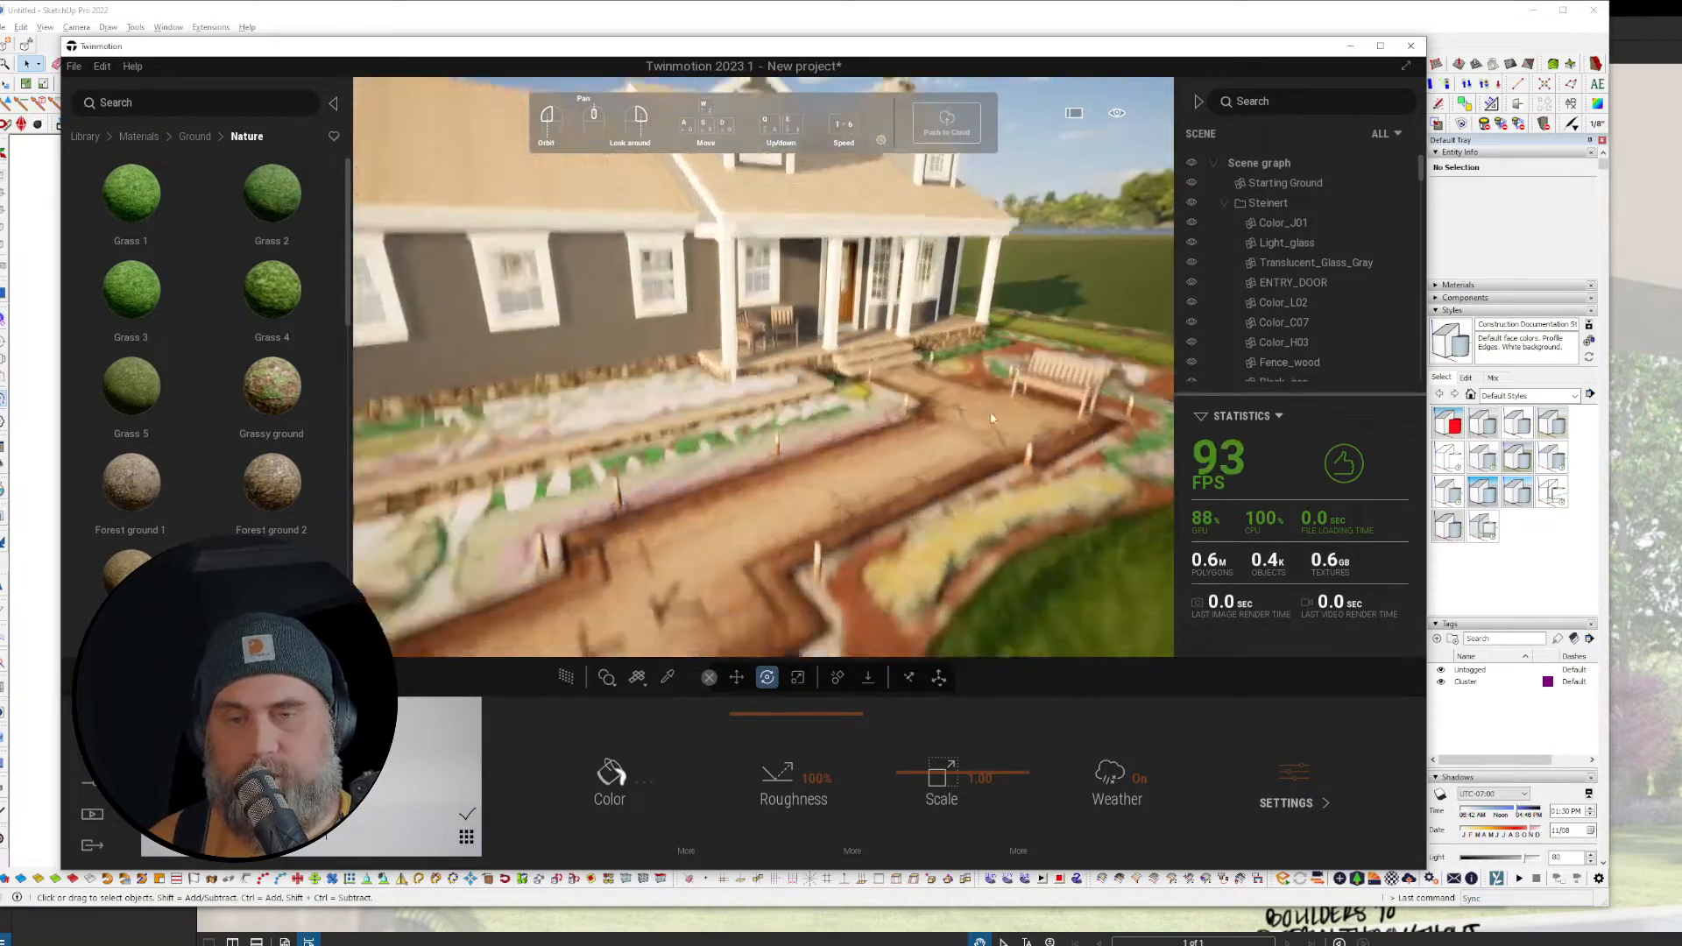
{"action": "mouse_move", "coordinate": [990, 412]}
{"action": "right_mouse_down"}
{"action": "mouse_move", "coordinate": [990, 385]}
{"action": "mouse_move", "coordinate": [986, 417]}
{"action": "mouse_move", "coordinate": [1062, 410]}
{"action": "mouse_move", "coordinate": [1007, 404]}
{"action": "right_mouse_up"}
{"action": "key", "text": "w"}
{"action": "key", "text": "e"}
{"action": "key", "text": "d"}
{"action": "key", "text": "q"}
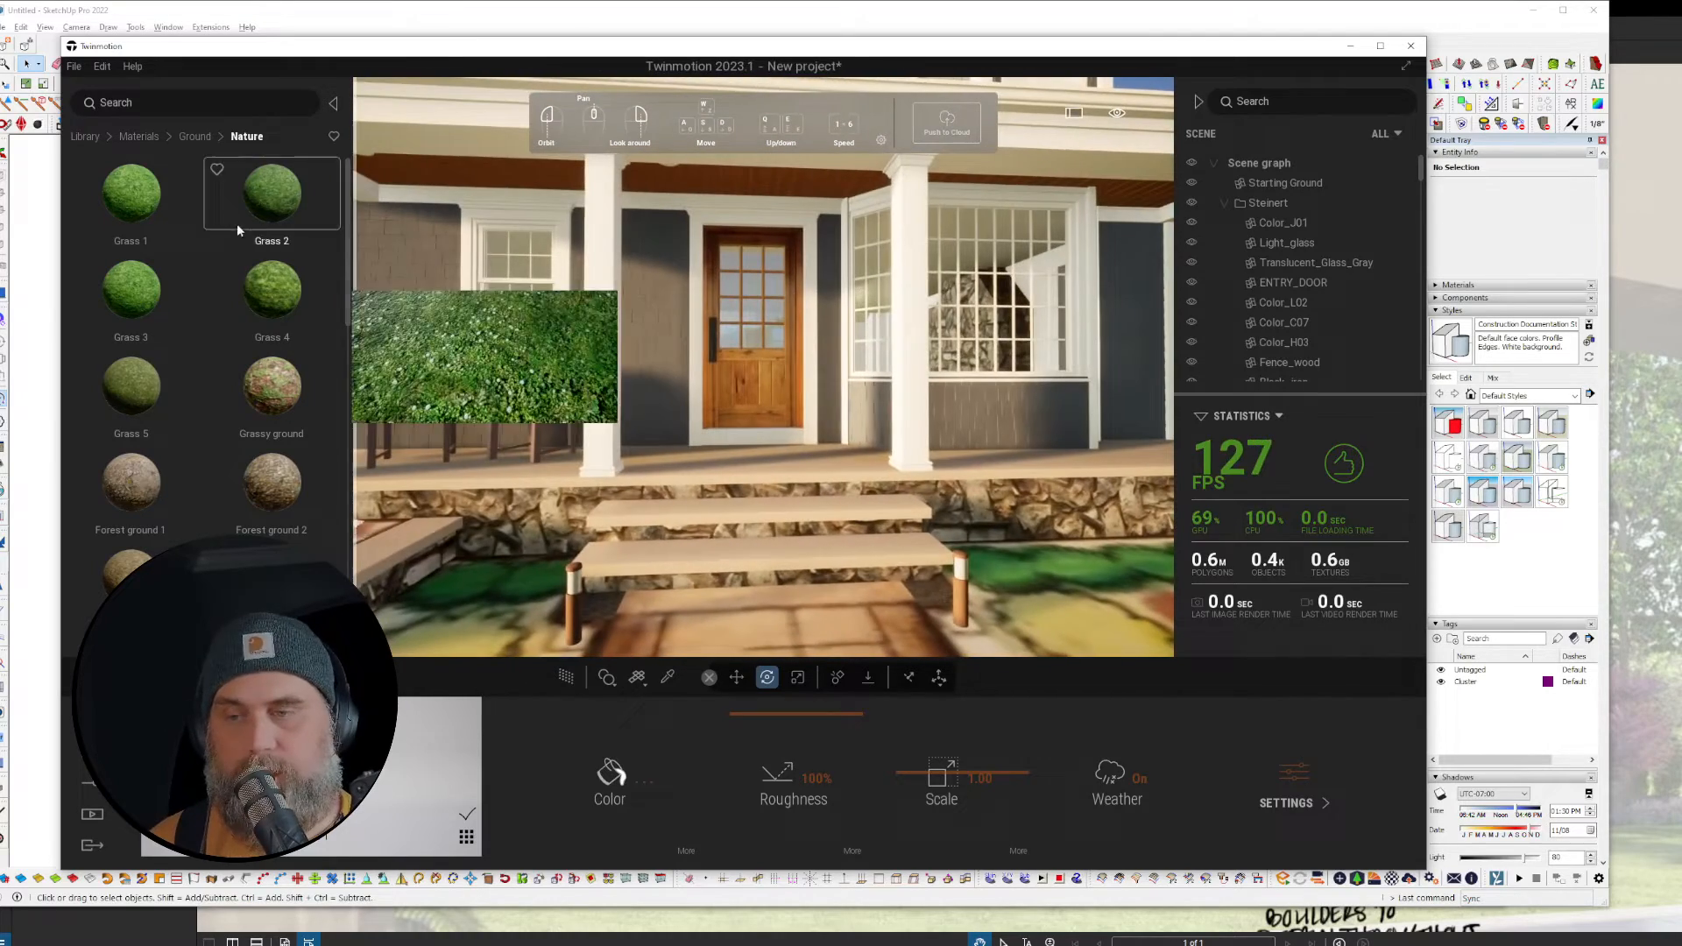
Step: Return the Twinmotion library to its top-level categories via the breadcrumb
{"action": "left_click", "coordinate": [56, 138]}
{"action": "key", "text": "alt+Tab"}
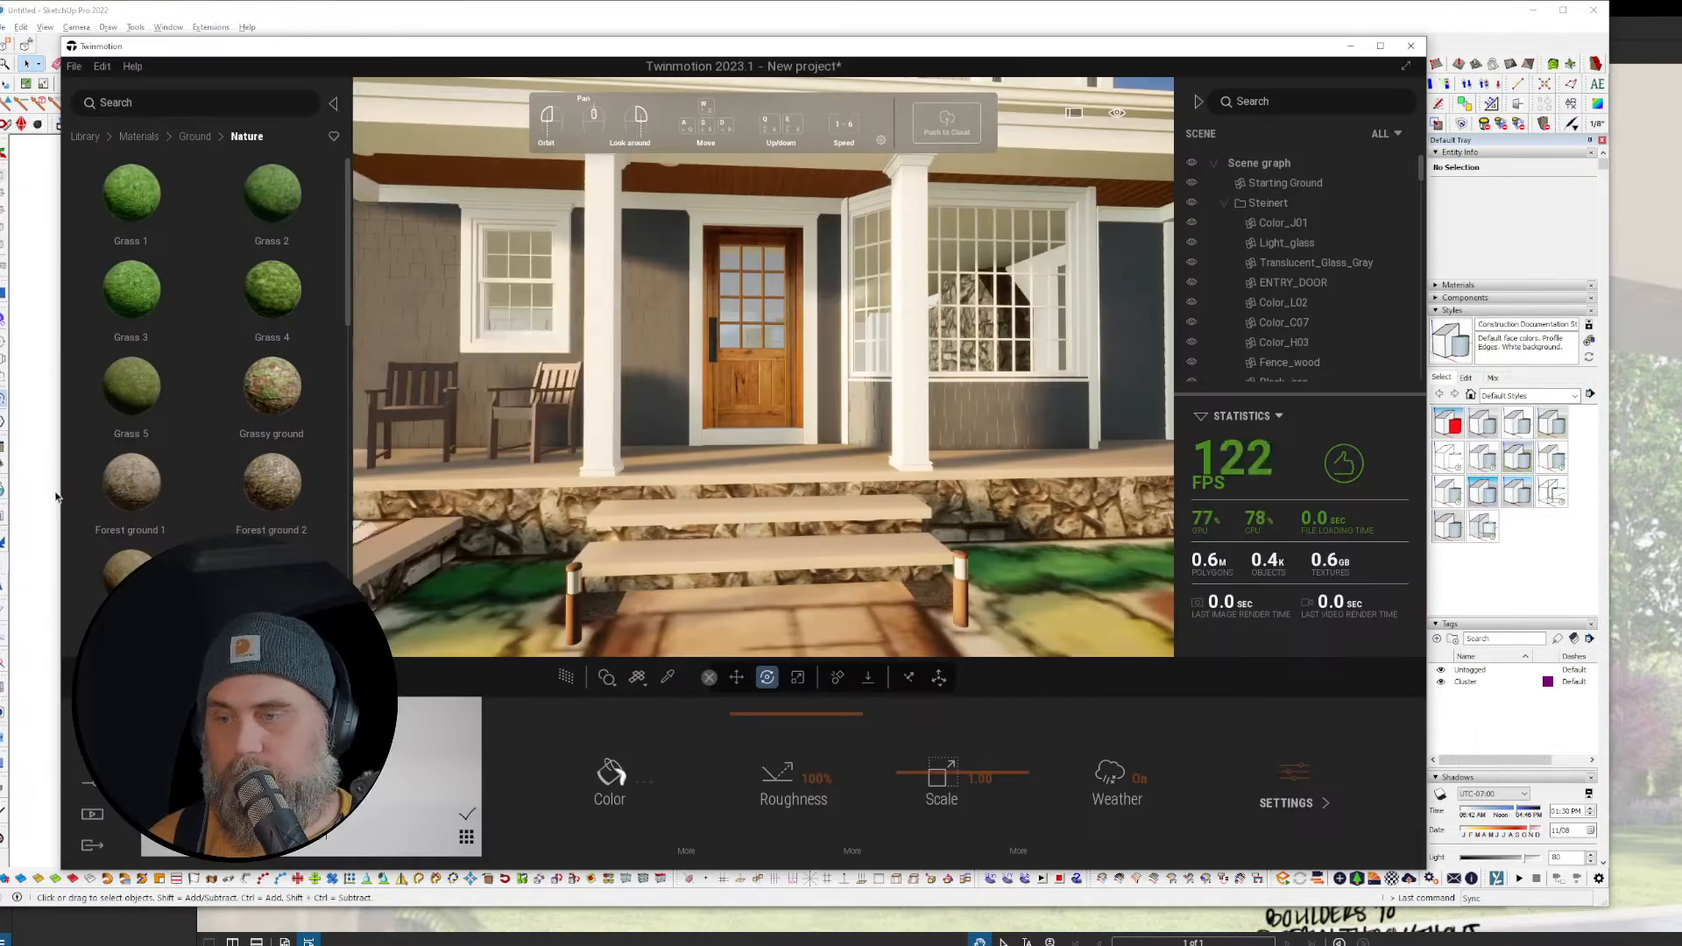
{"action": "left_click", "coordinate": [88, 138]}
Step: Preview the porch with path tracing, then pull back to show the house and garage
{"action": "right_click_drag", "start_coordinate": [822, 466], "coordinate": [1102, 380]}
{"action": "key", "text": "r"}
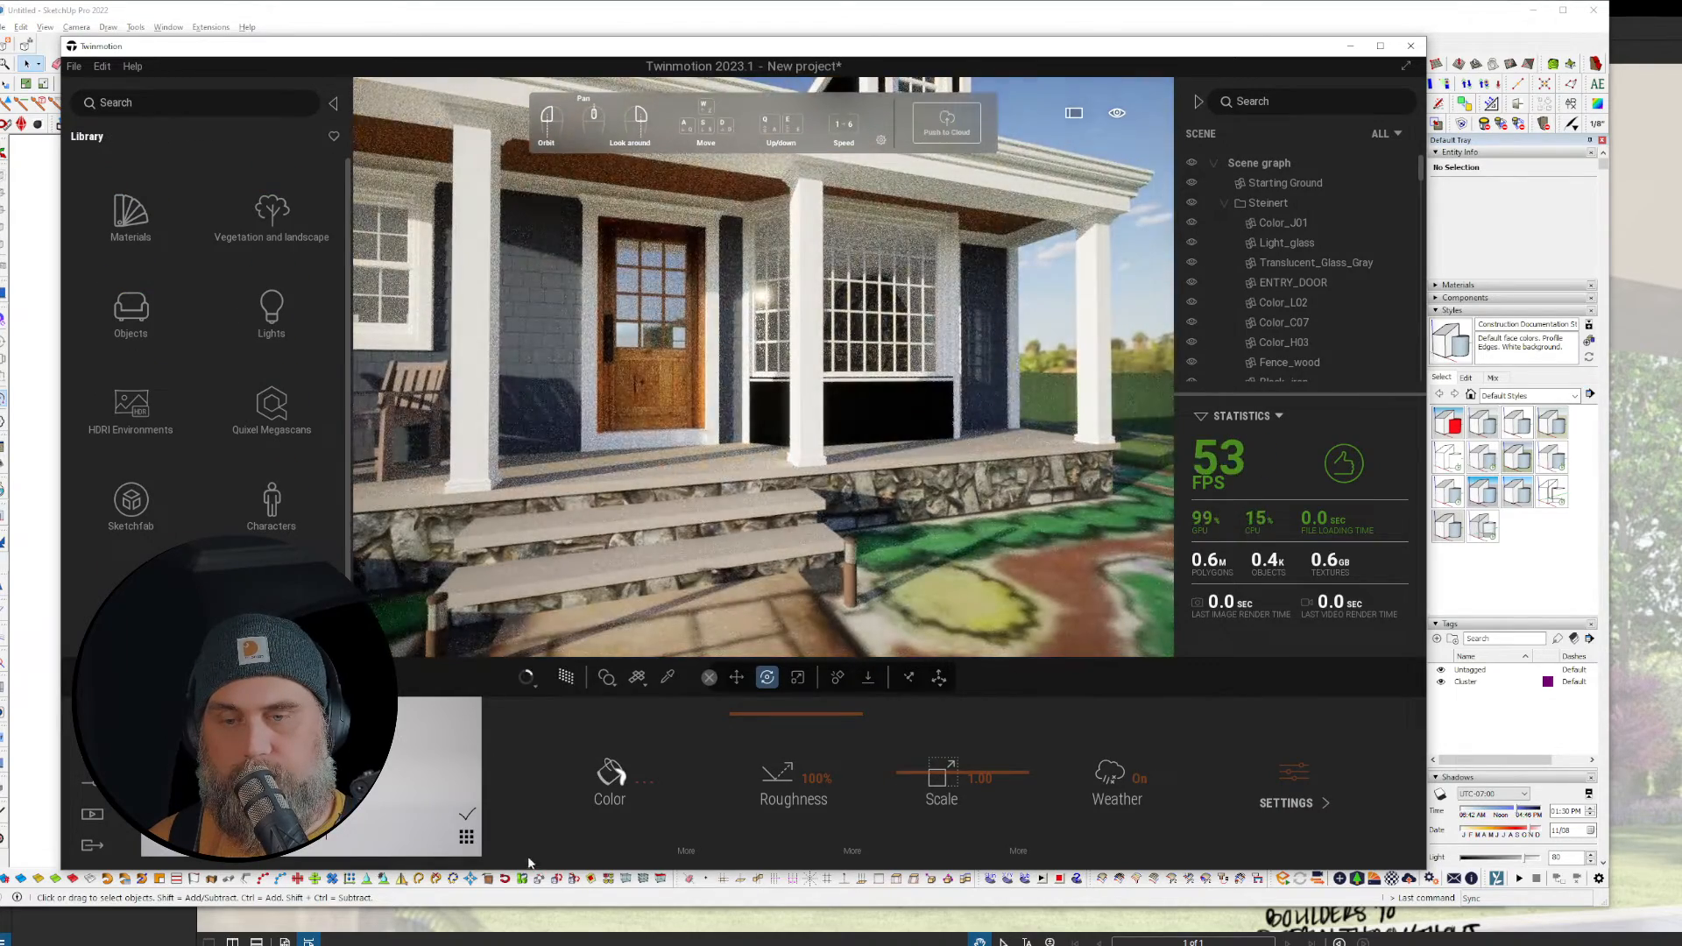
{"action": "right_click_drag", "start_coordinate": [848, 482], "coordinate": [683, 469]}
{"action": "key", "text": "r"}
{"action": "key", "text": "s"}
{"action": "key", "text": "a"}
{"action": "right_click_drag", "start_coordinate": [841, 438], "coordinate": [1034, 407]}
{"action": "key", "text": "s"}
Step: Fly past the mailbox along the walkway to the porch with path tracing, then frame the house
{"action": "key", "text": "w"}
{"action": "right_click_drag", "start_coordinate": [1008, 465], "coordinate": [877, 469]}
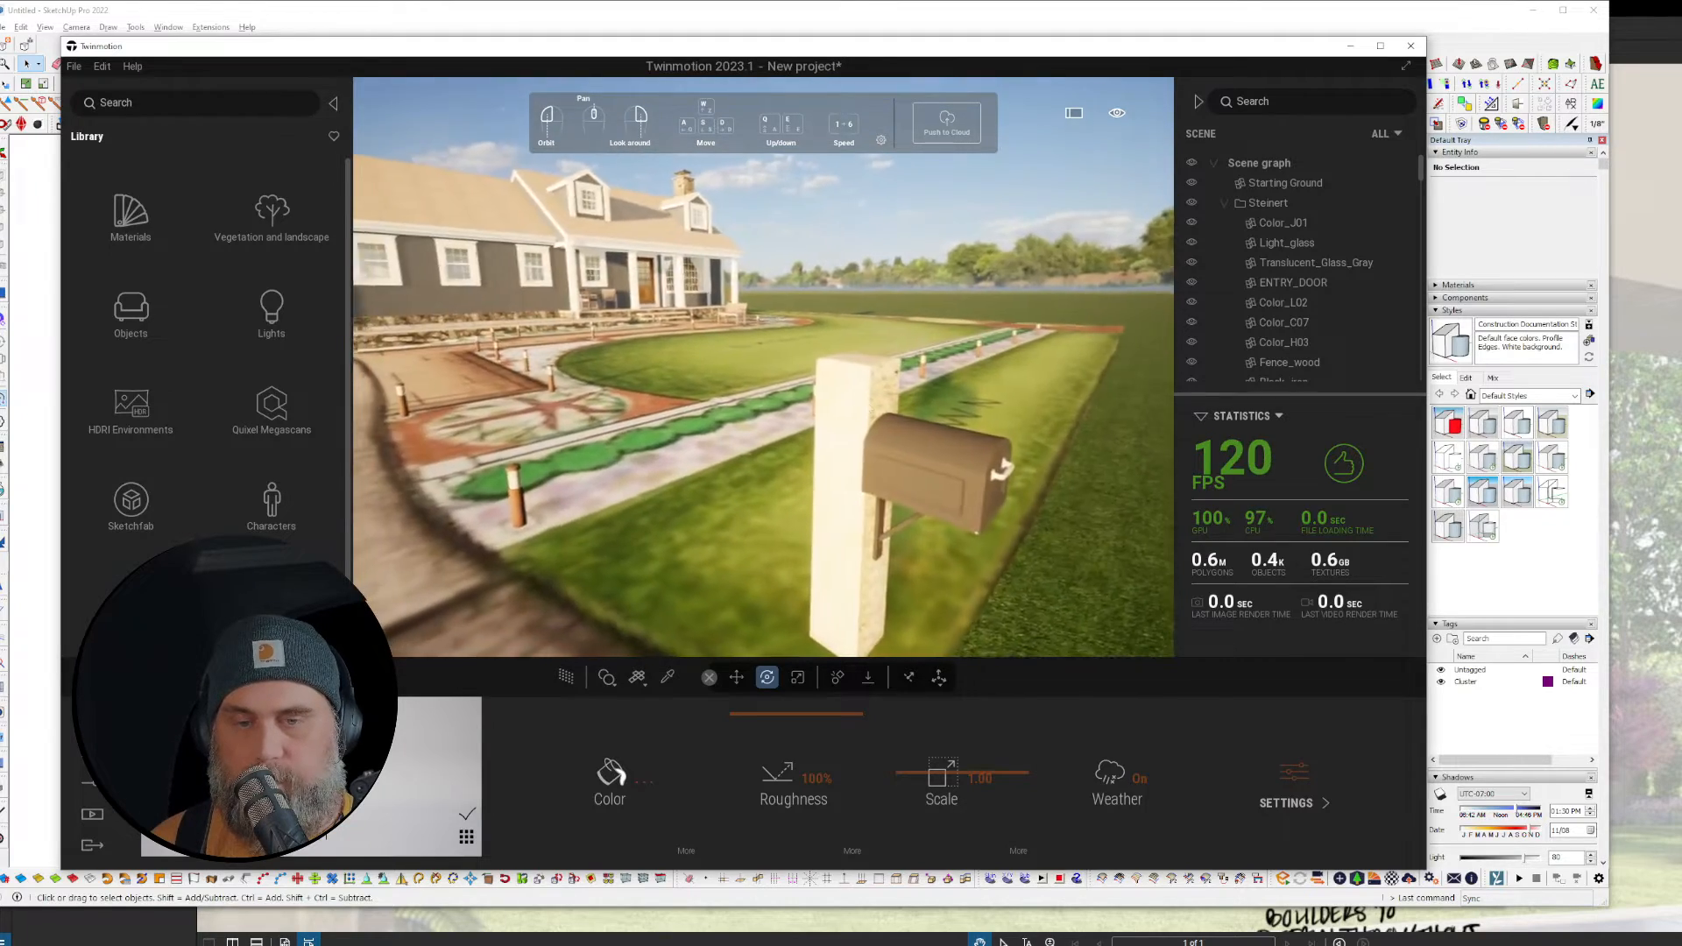
{"action": "key", "text": "r"}
{"action": "key", "text": "r"}
{"action": "key", "text": "w"}
{"action": "right_click_drag", "start_coordinate": [922, 533], "coordinate": [417, 366]}
{"action": "key", "text": "w"}
{"action": "key", "text": "w"}
{"action": "key", "text": "r"}
{"action": "key", "text": "r"}
{"action": "key", "text": "w"}
{"action": "key", "text": "r"}
{"action": "key", "text": "s"}
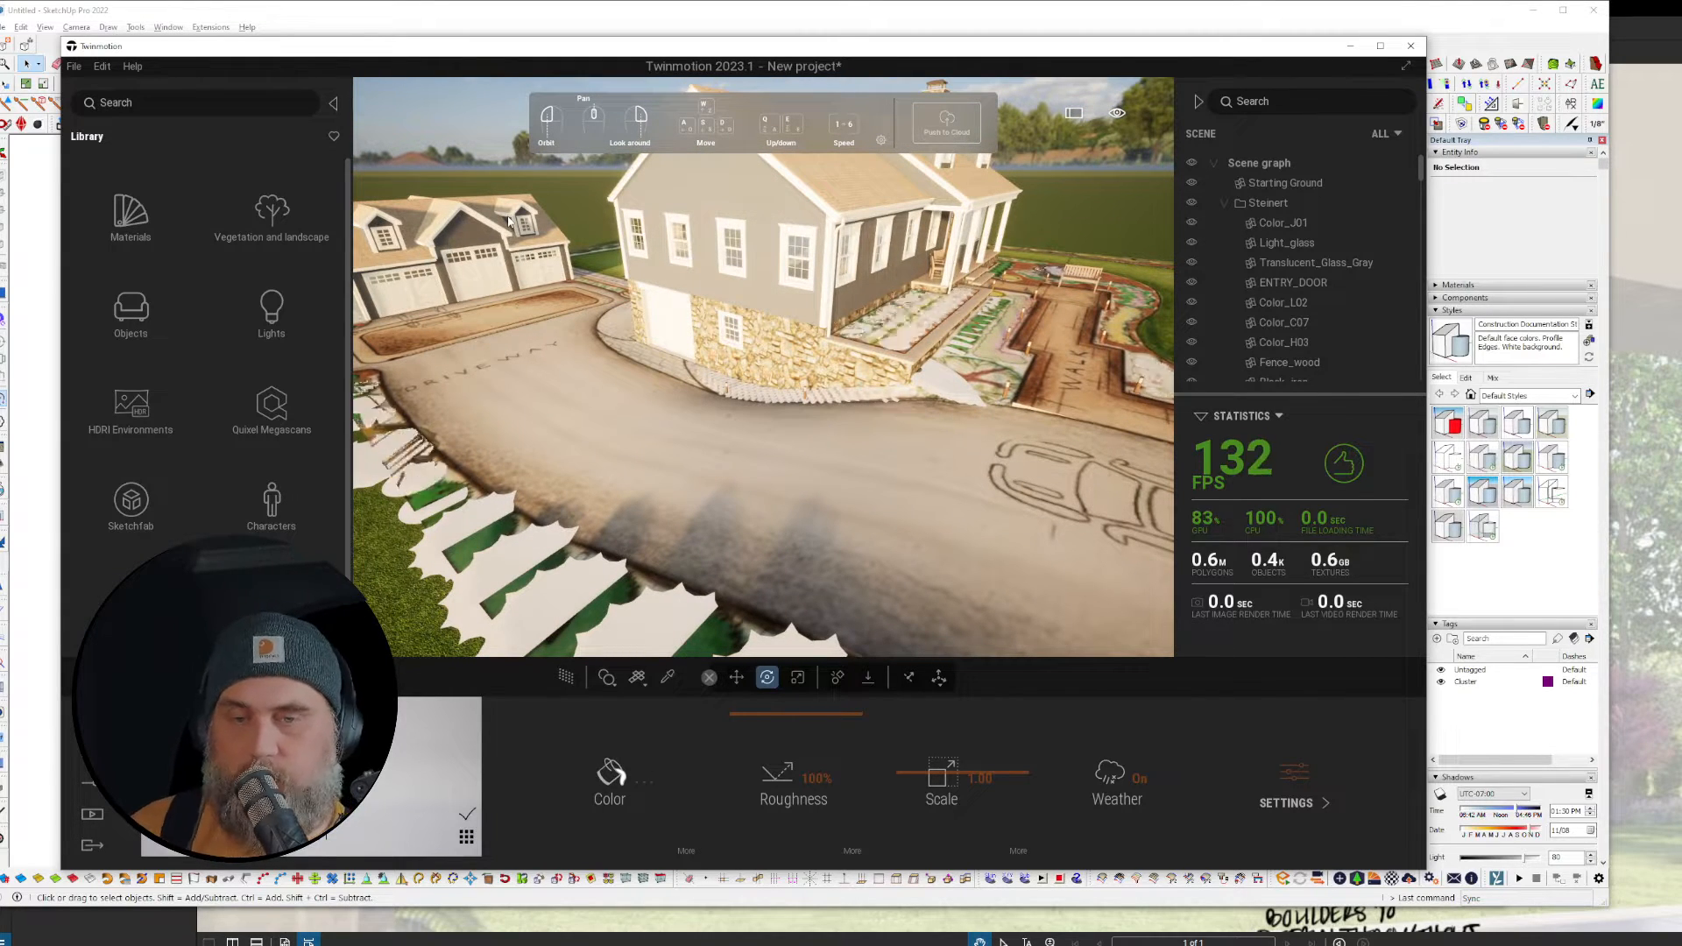
Step: Select every instance of the spruce placeholder along the driveway edge
{"action": "right_click_drag", "start_coordinate": [510, 225], "coordinate": [488, 265]}
{"action": "scroll", "coordinate": [680, 471], "scroll_direction": "down", "scroll_amount": 6}
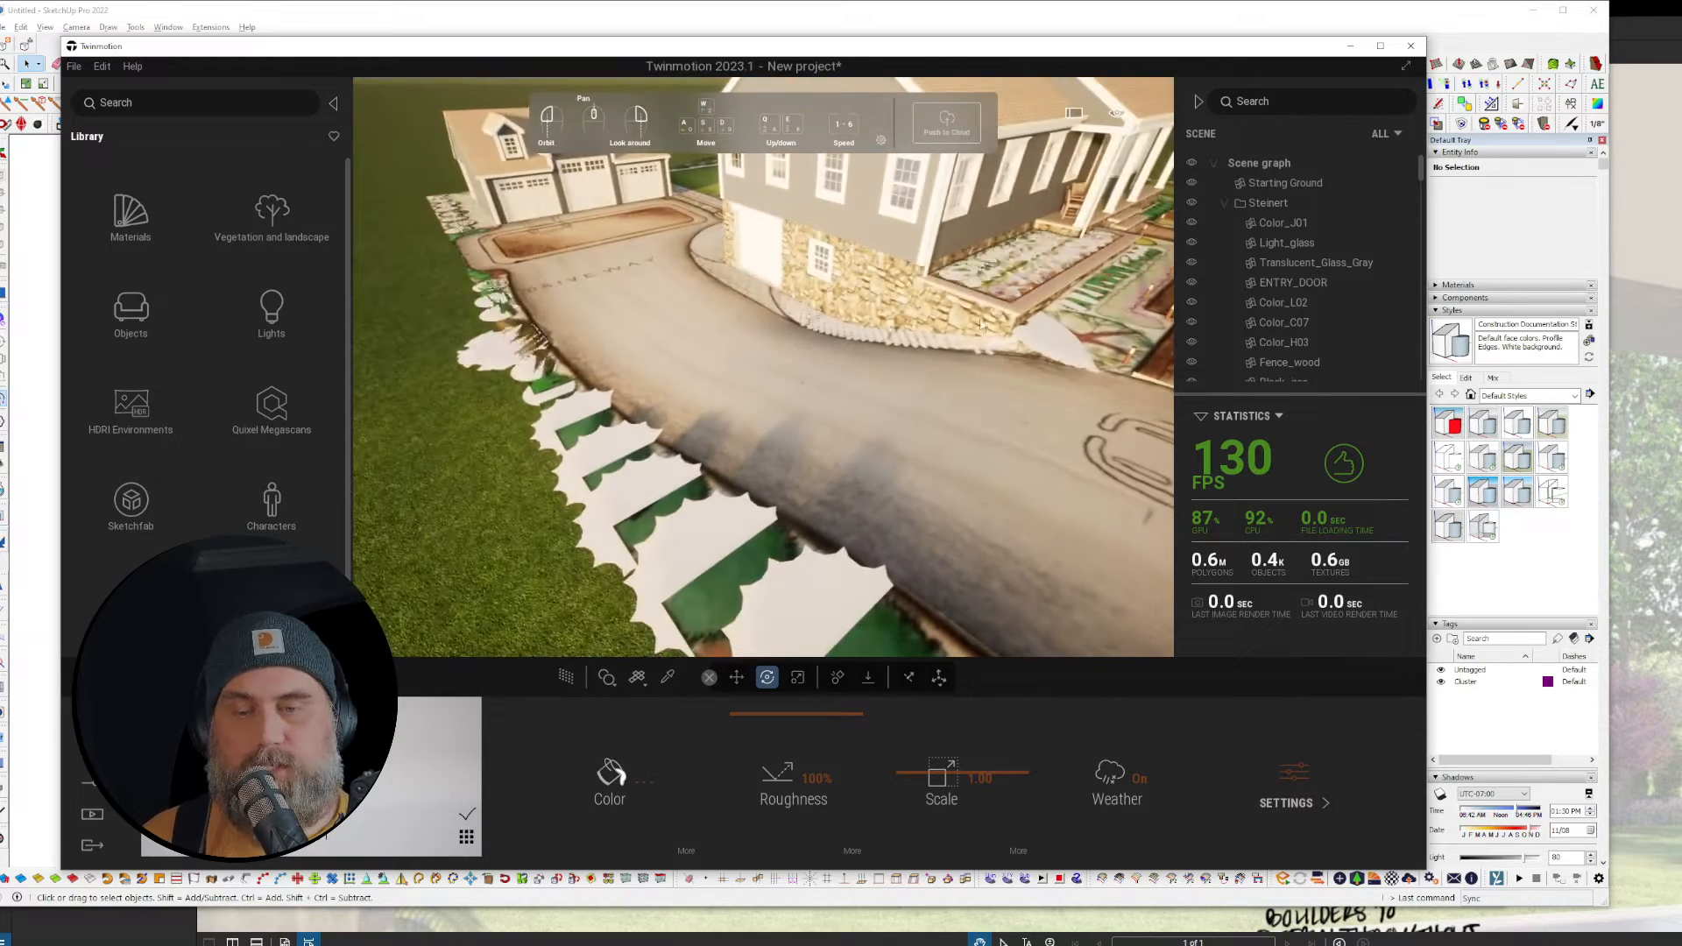
{"action": "left_click", "coordinate": [680, 470]}
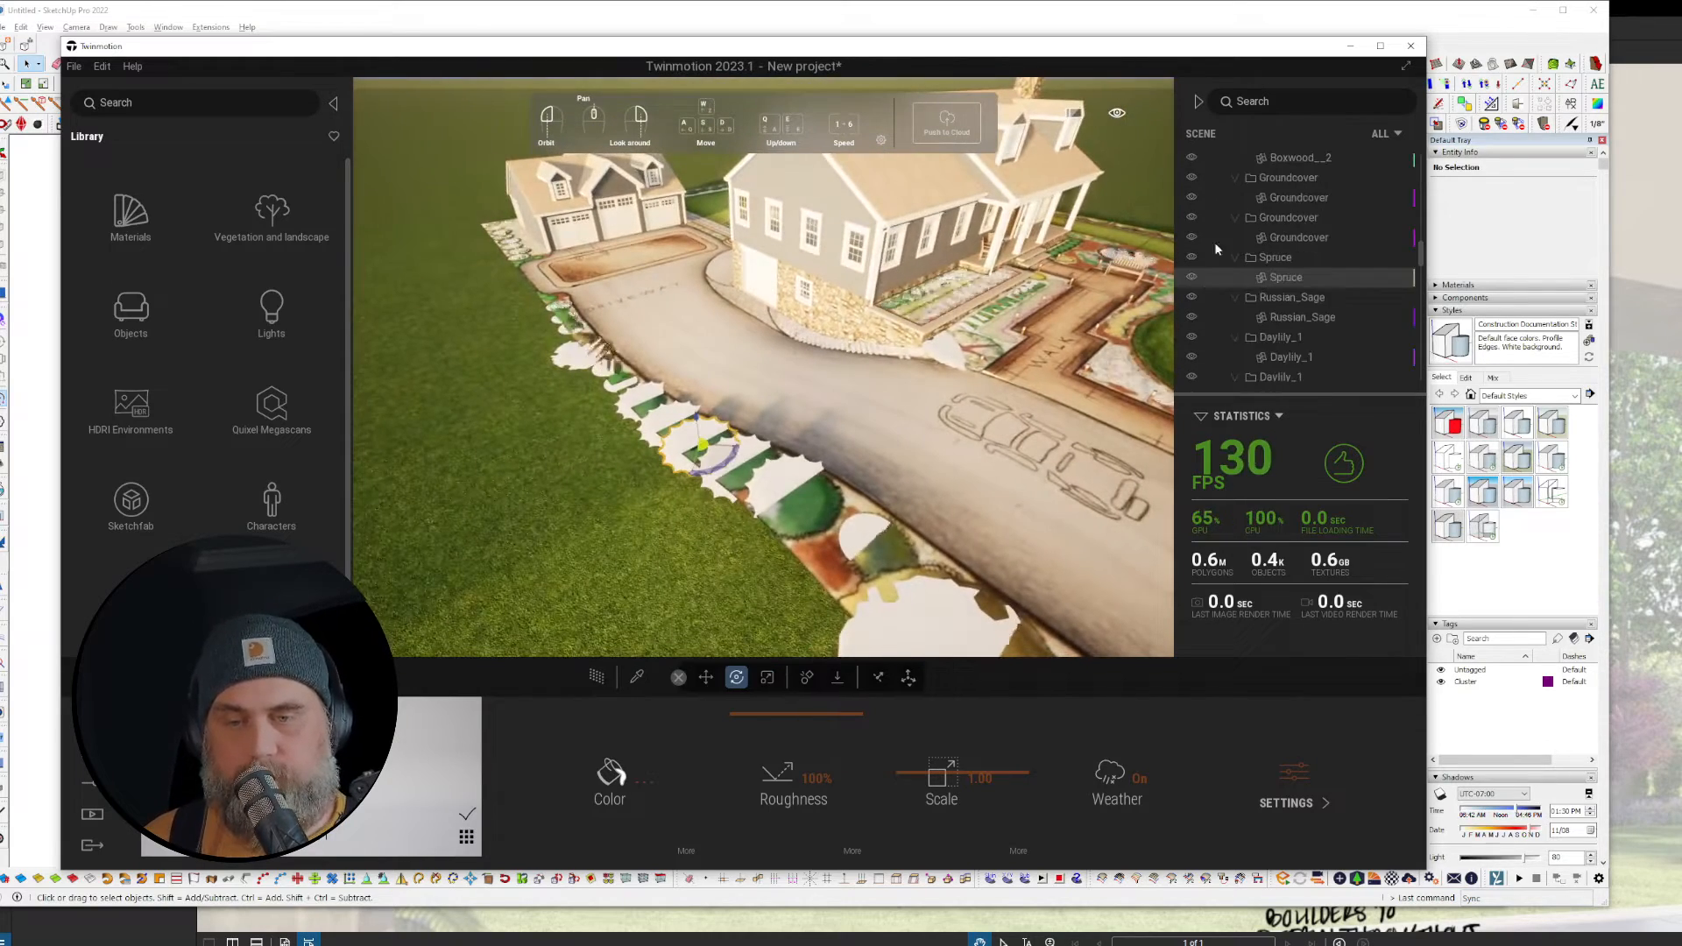
{"action": "right_click", "coordinate": [1298, 279]}
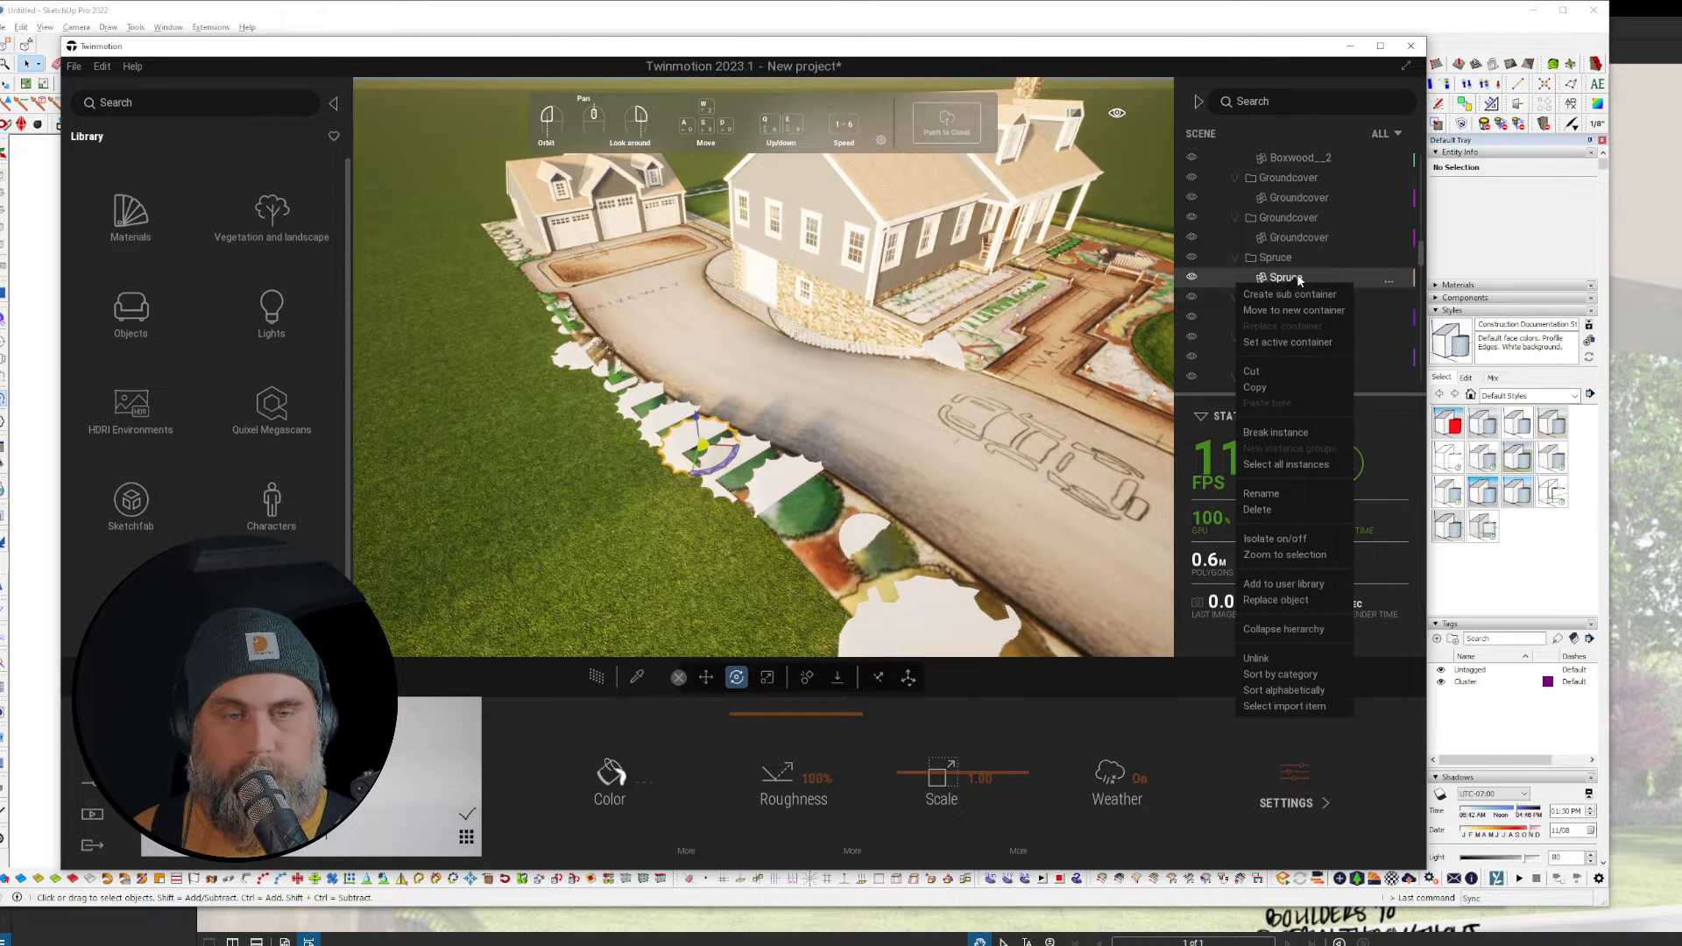
{"action": "left_click", "coordinate": [1285, 462]}
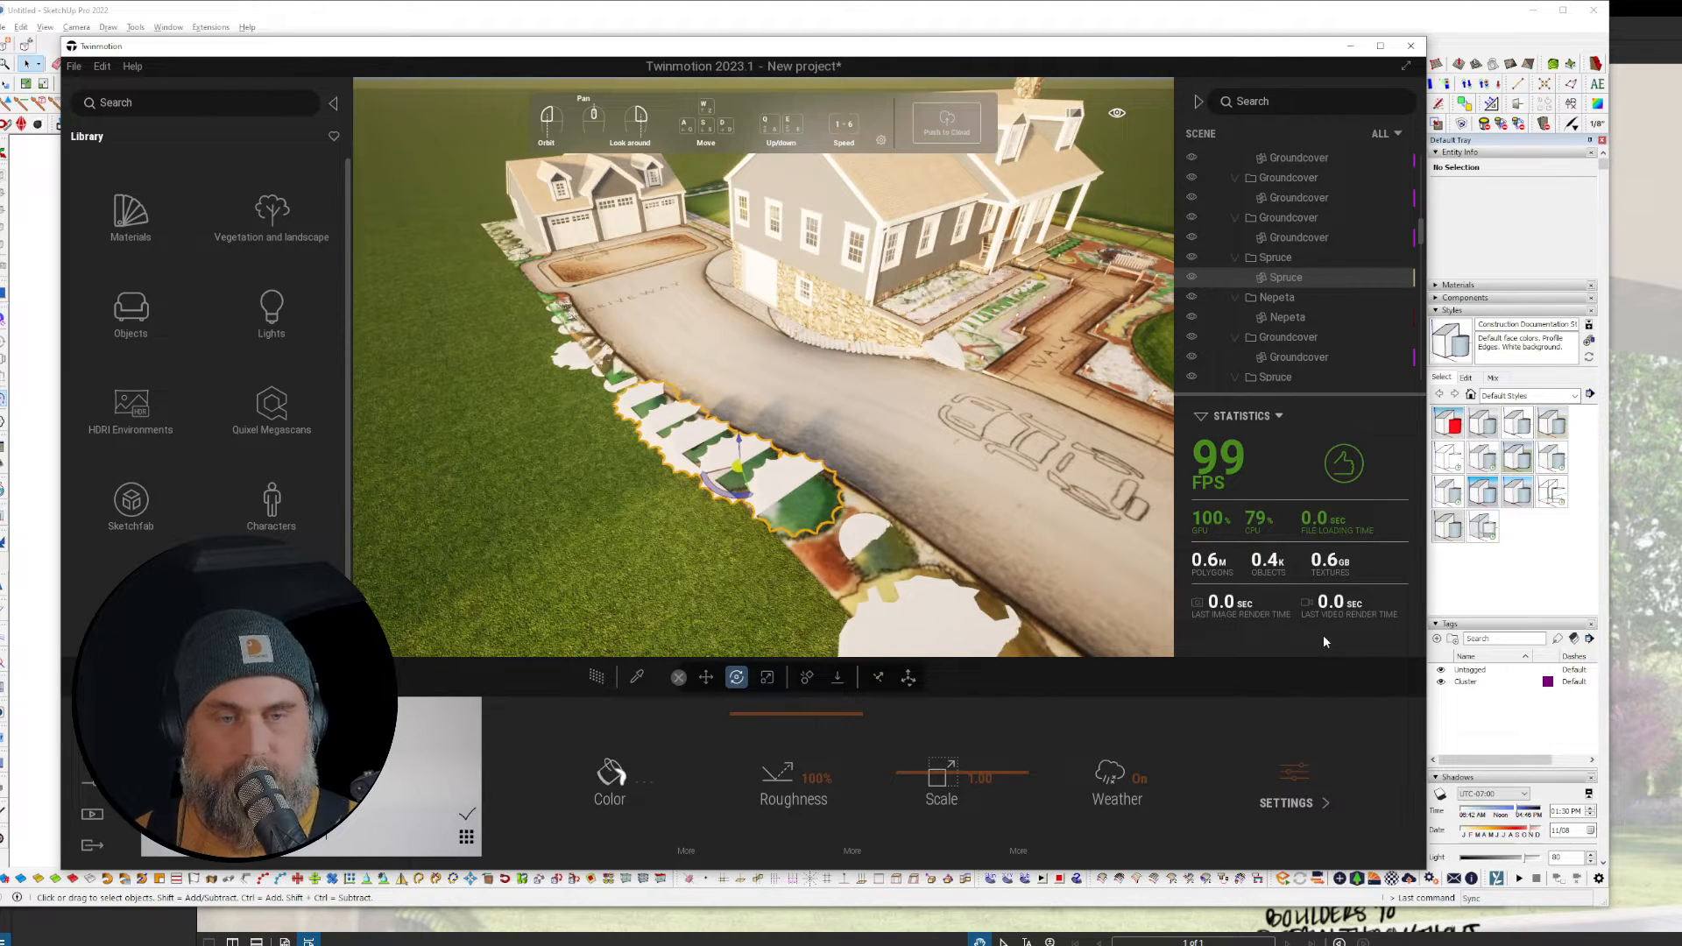
{"action": "scroll", "coordinate": [601, 382], "scroll_direction": "up", "scroll_amount": 1}
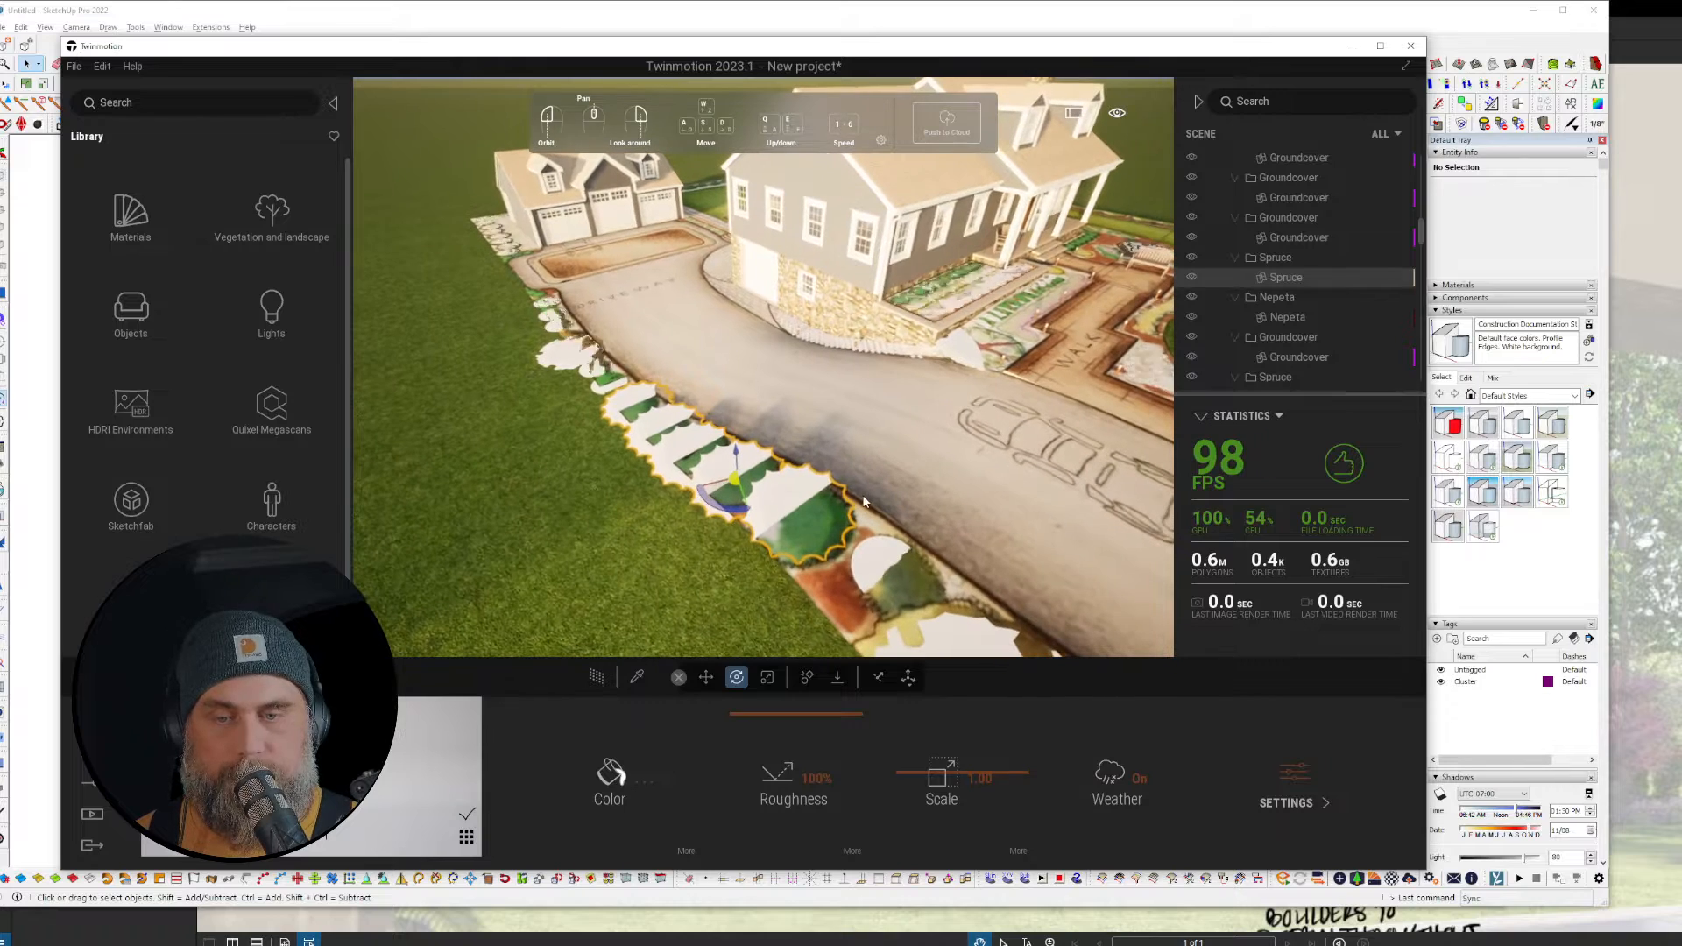
Step: Replace the spruce placeholders with the saved spruce tree from the user library
{"action": "right_click", "coordinate": [1286, 279]}
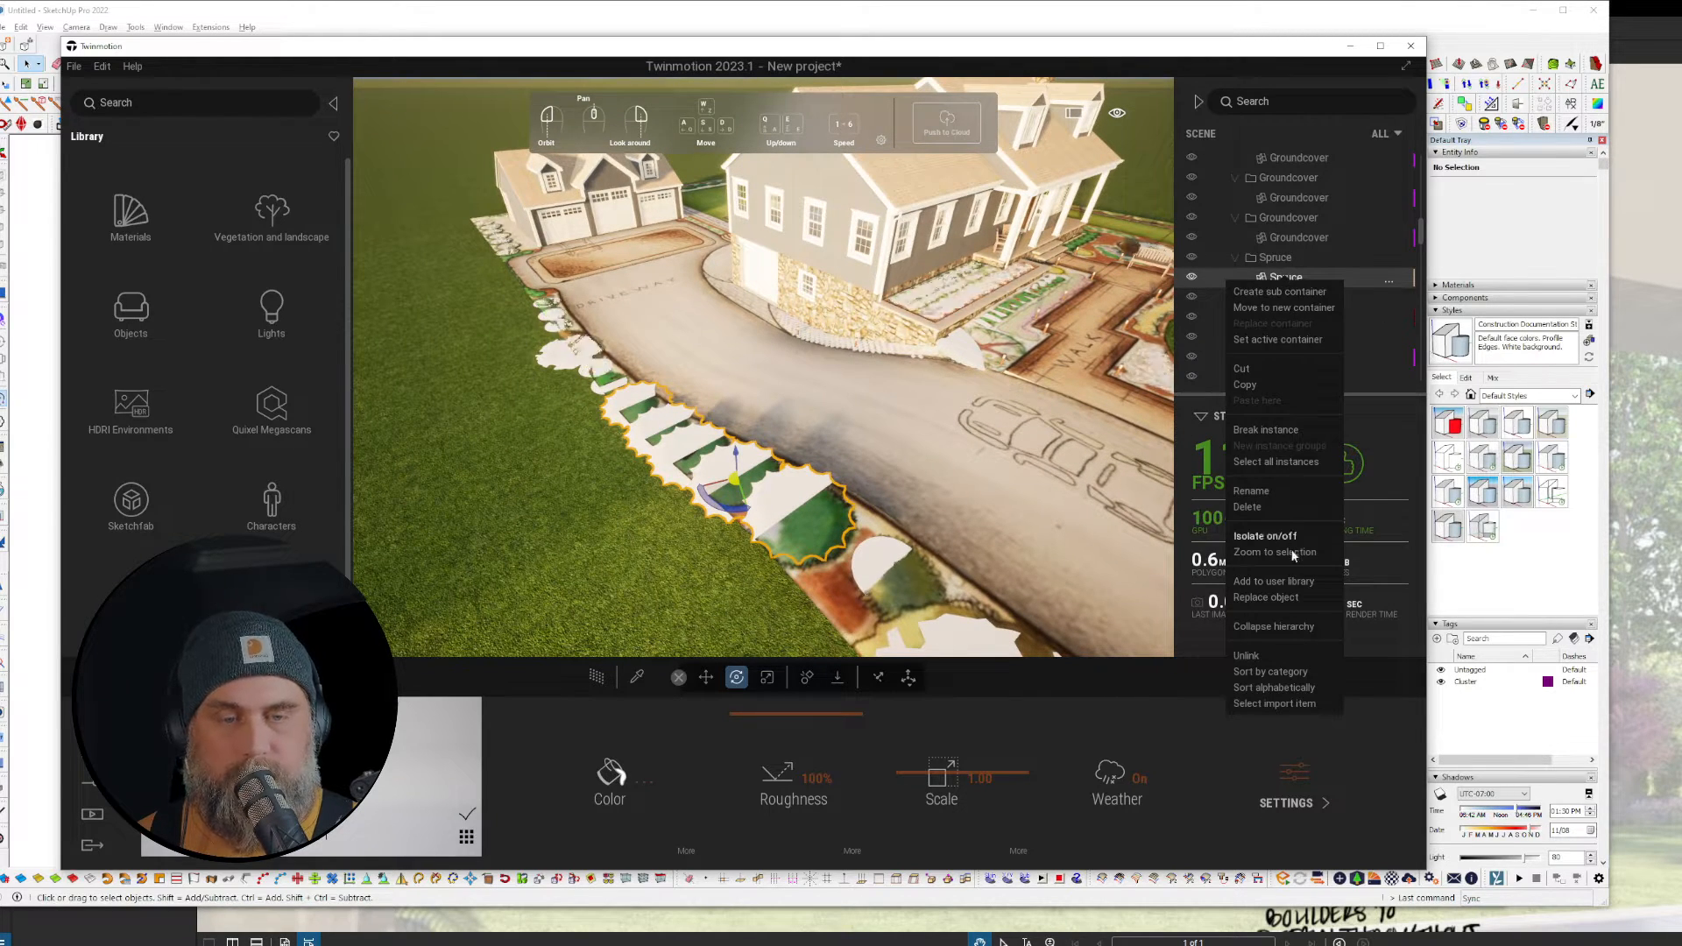
{"action": "left_click", "coordinate": [1267, 598]}
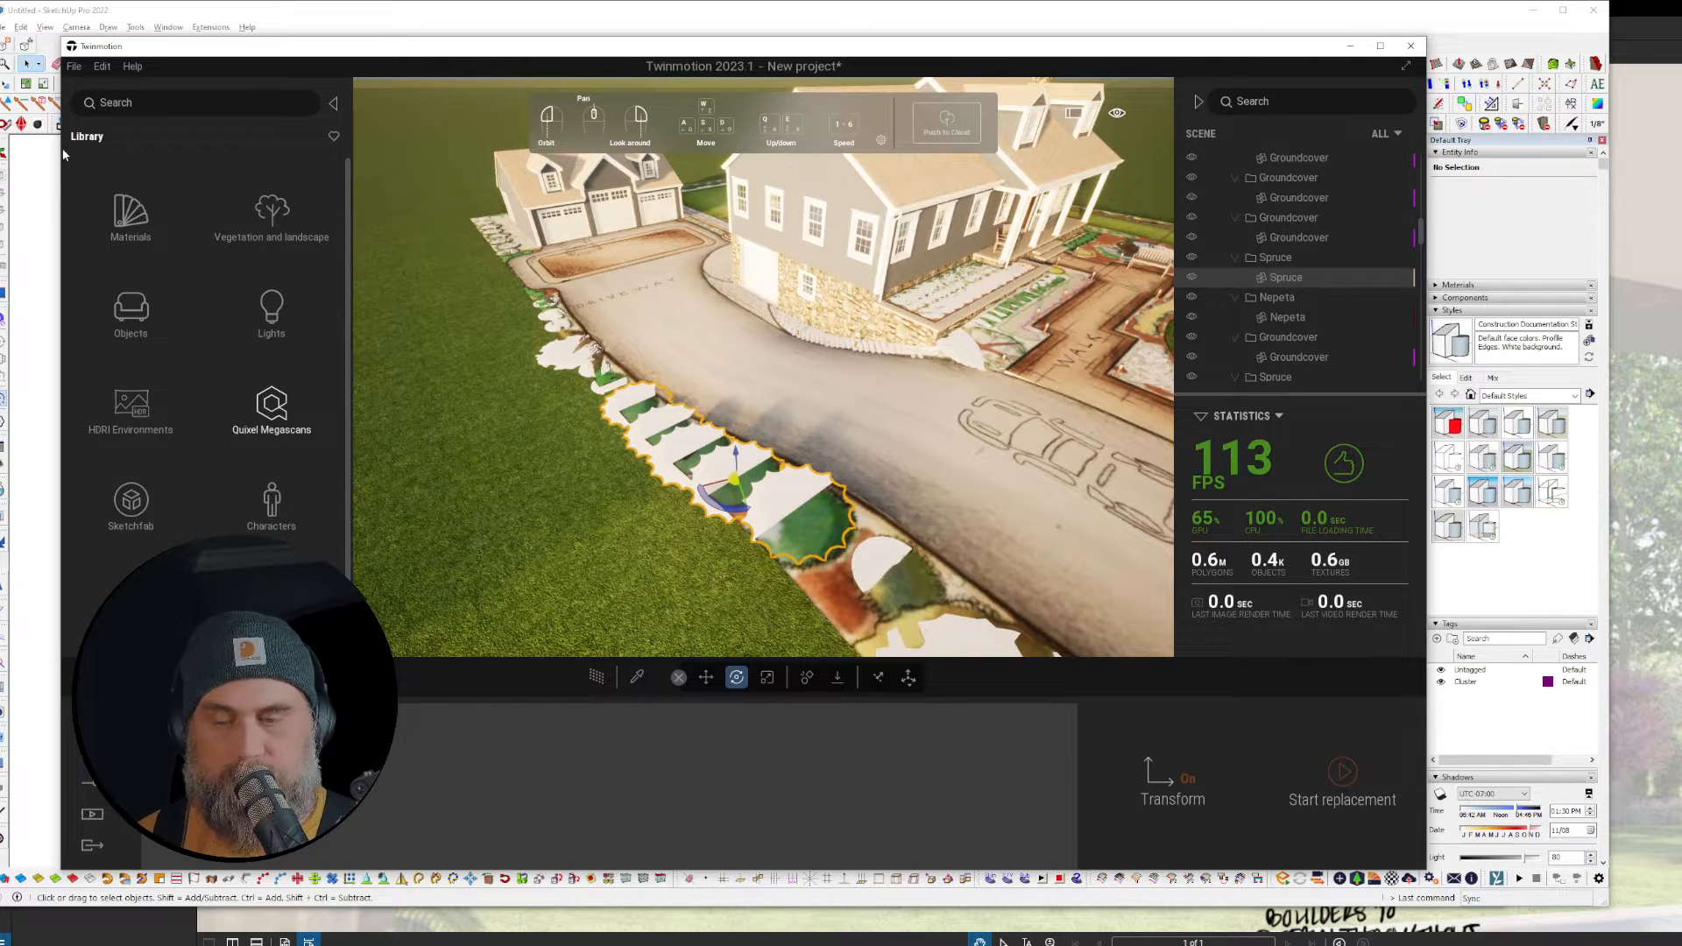
{"action": "scroll", "coordinate": [176, 337], "scroll_direction": "down", "scroll_amount": 2}
{"action": "left_click", "coordinate": [132, 626]}
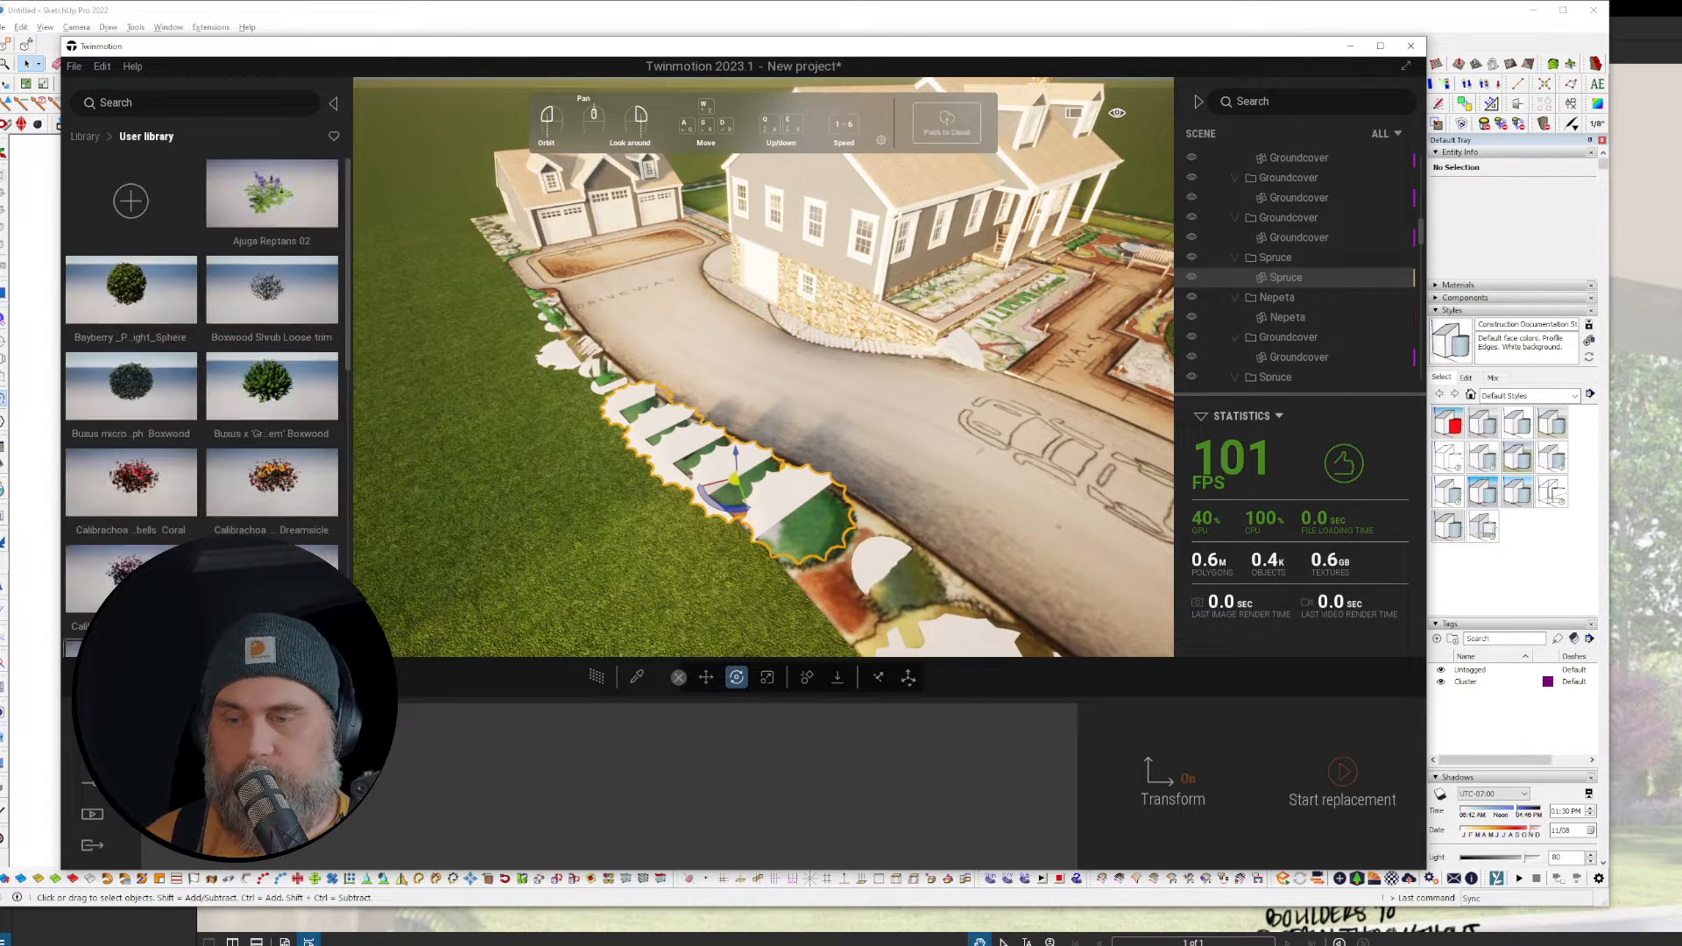
{"action": "scroll", "coordinate": [197, 420], "scroll_direction": "down", "scroll_amount": 10}
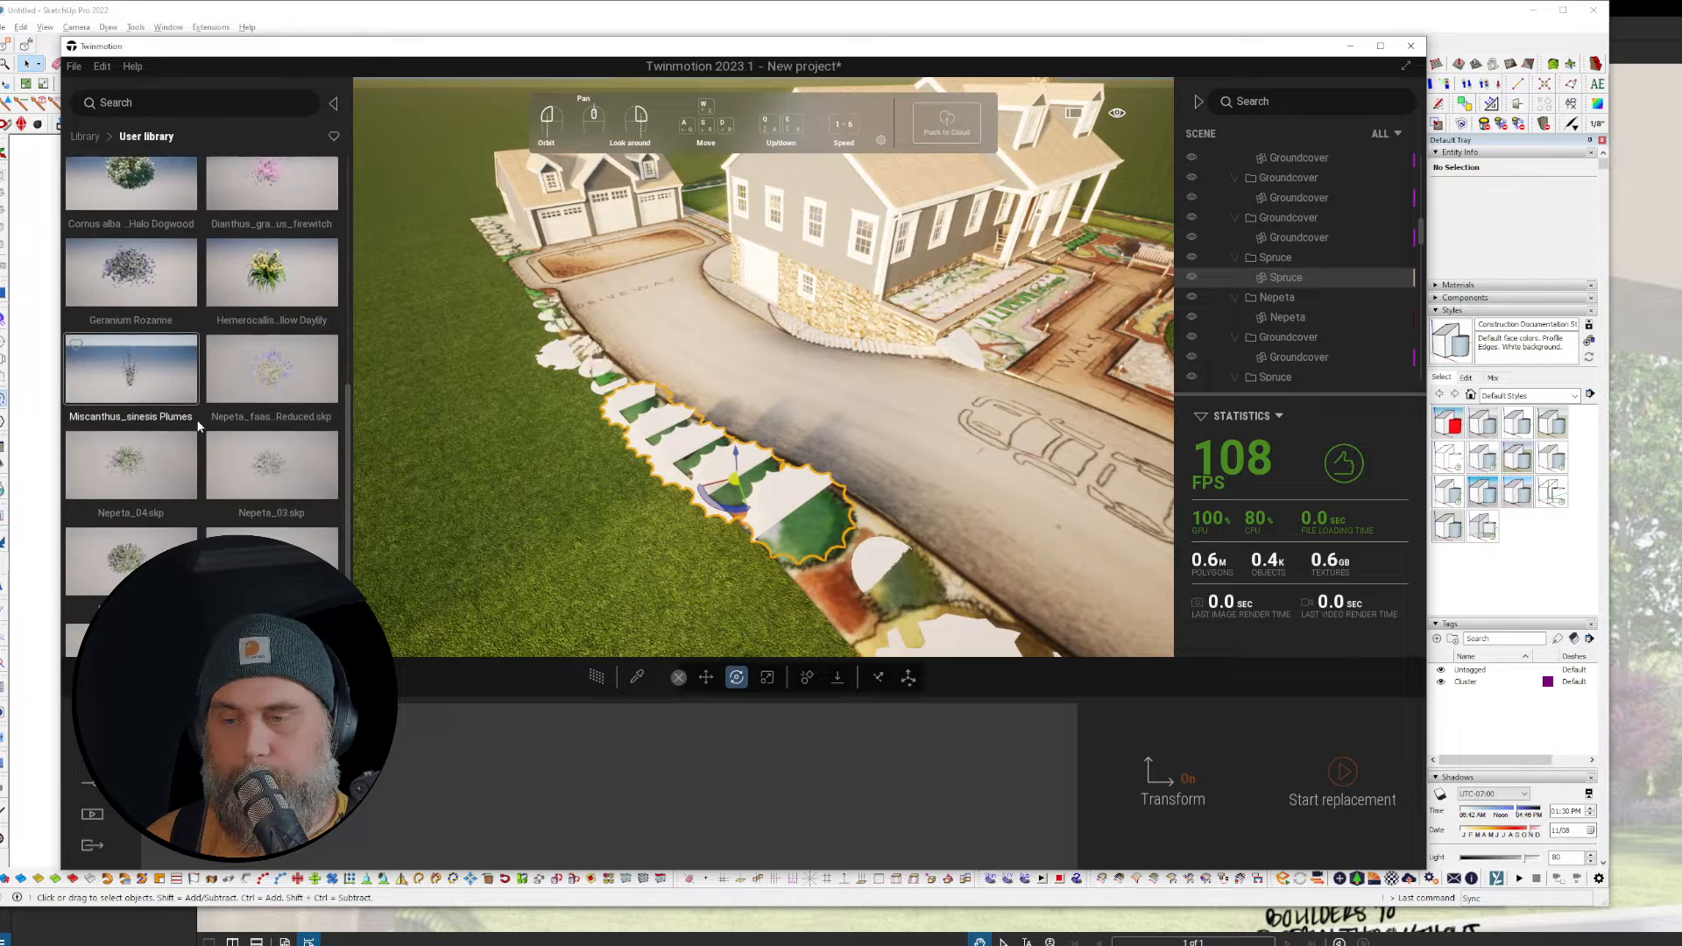
{"action": "scroll", "coordinate": [198, 423], "scroll_direction": "down", "scroll_amount": 1}
{"action": "left_click_drag", "start_coordinate": [300, 484], "coordinate": [331, 771]}
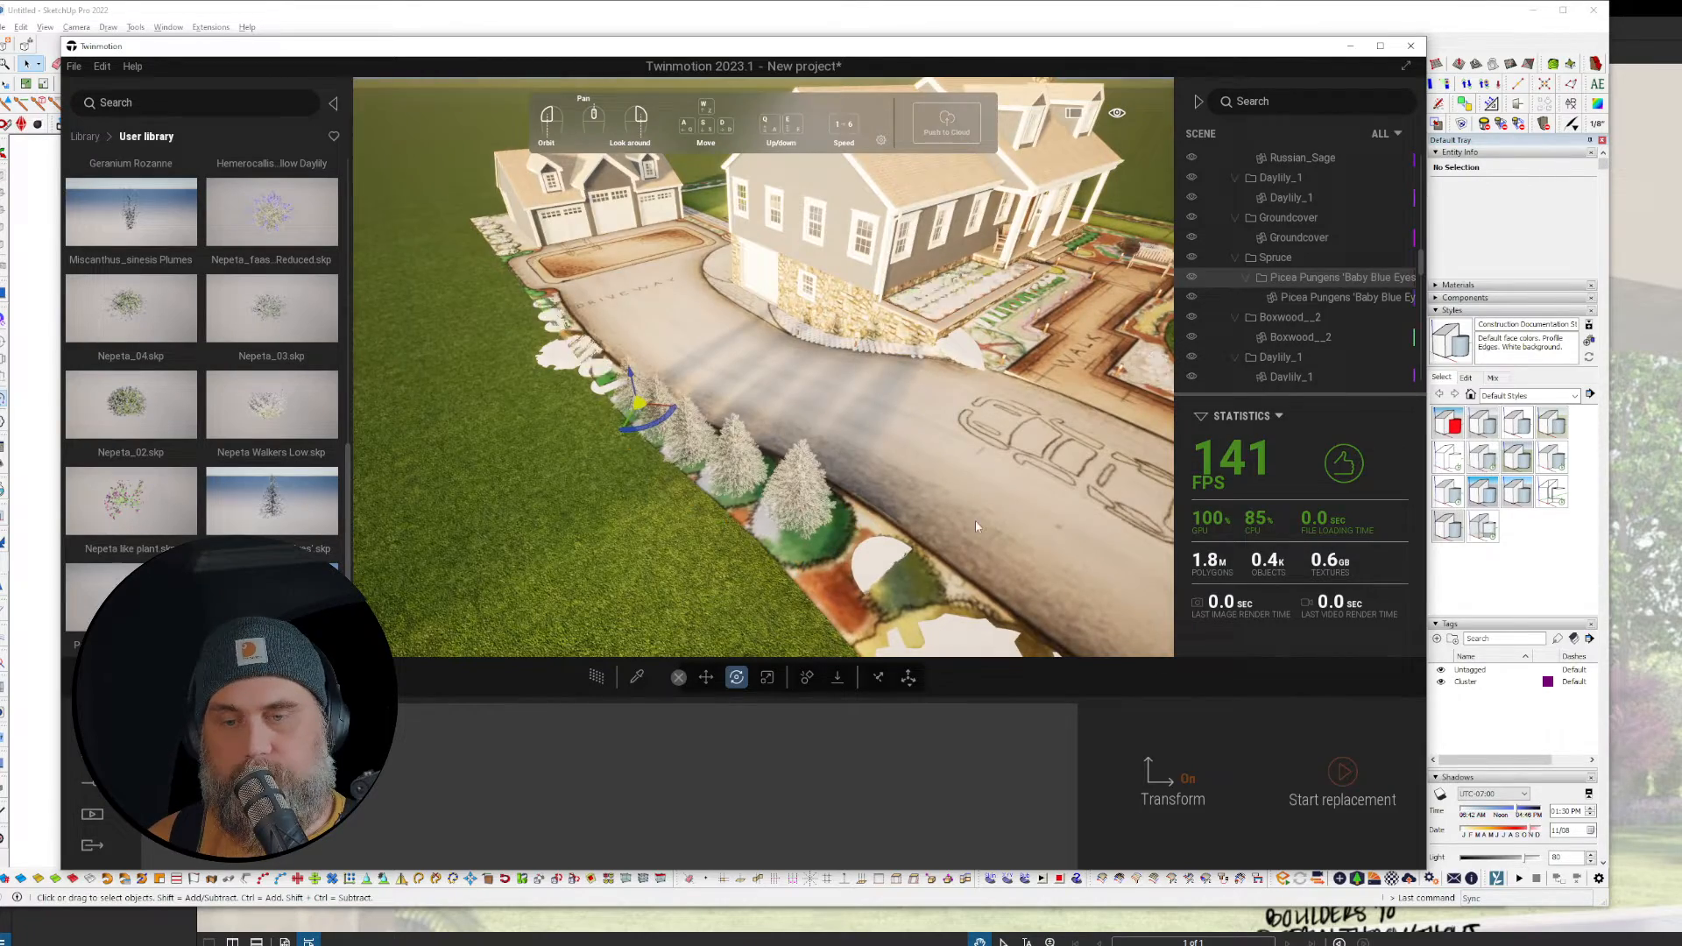
Step: Fly over the lawn to view the new row of spruces by the house
{"action": "key", "text": "w"}
{"action": "mouse_move", "coordinate": [975, 524]}
{"action": "right_mouse_down"}
{"action": "mouse_move", "coordinate": [916, 605]}
{"action": "mouse_move", "coordinate": [976, 524]}
{"action": "right_mouse_up"}
{"action": "key", "text": "s"}
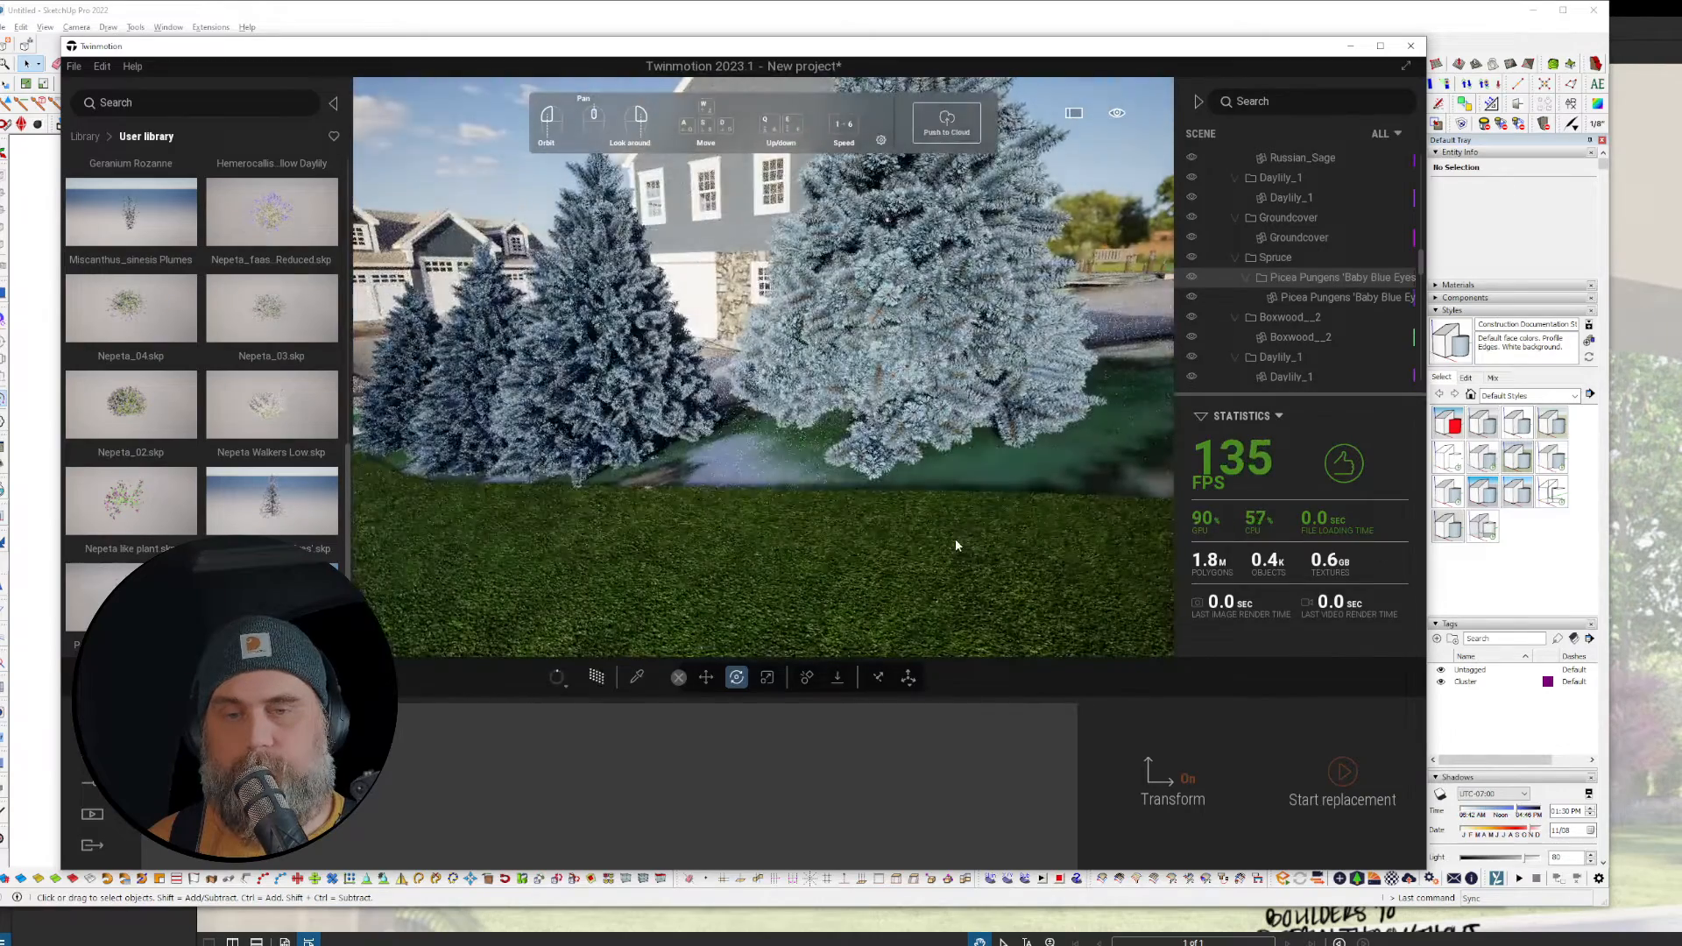
{"action": "scroll", "coordinate": [890, 552], "scroll_direction": "down", "scroll_amount": 5}
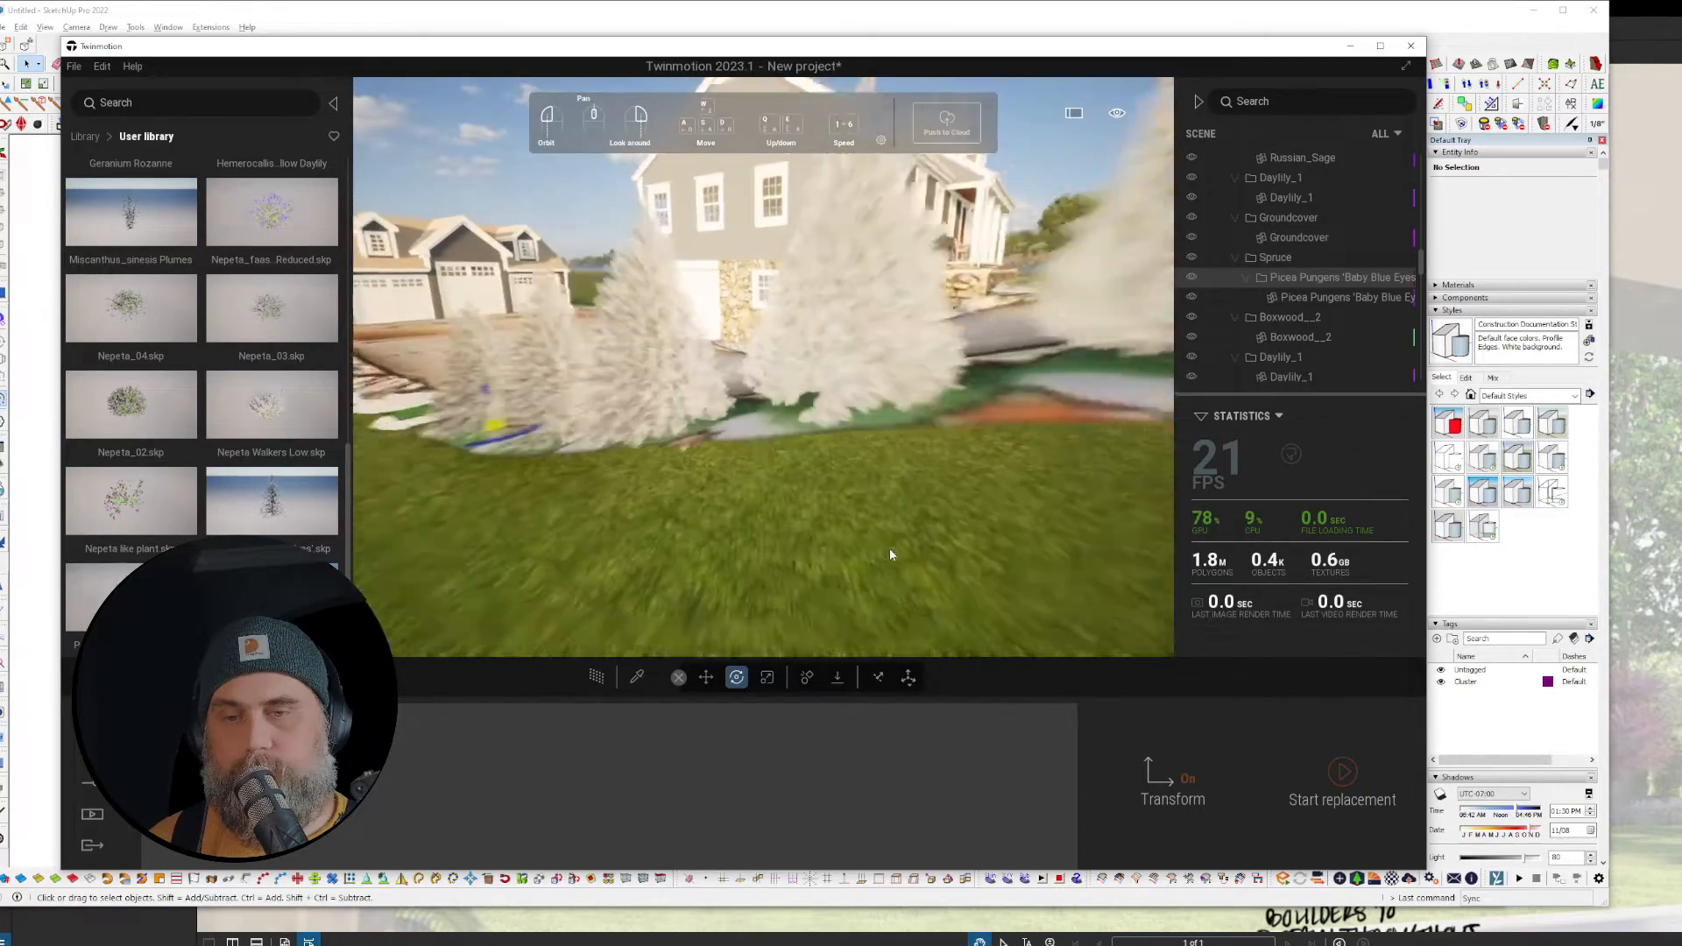
{"action": "middle_click_drag", "start_coordinate": [859, 484], "coordinate": [815, 613]}
{"action": "right_click_drag", "start_coordinate": [815, 491], "coordinate": [828, 613]}
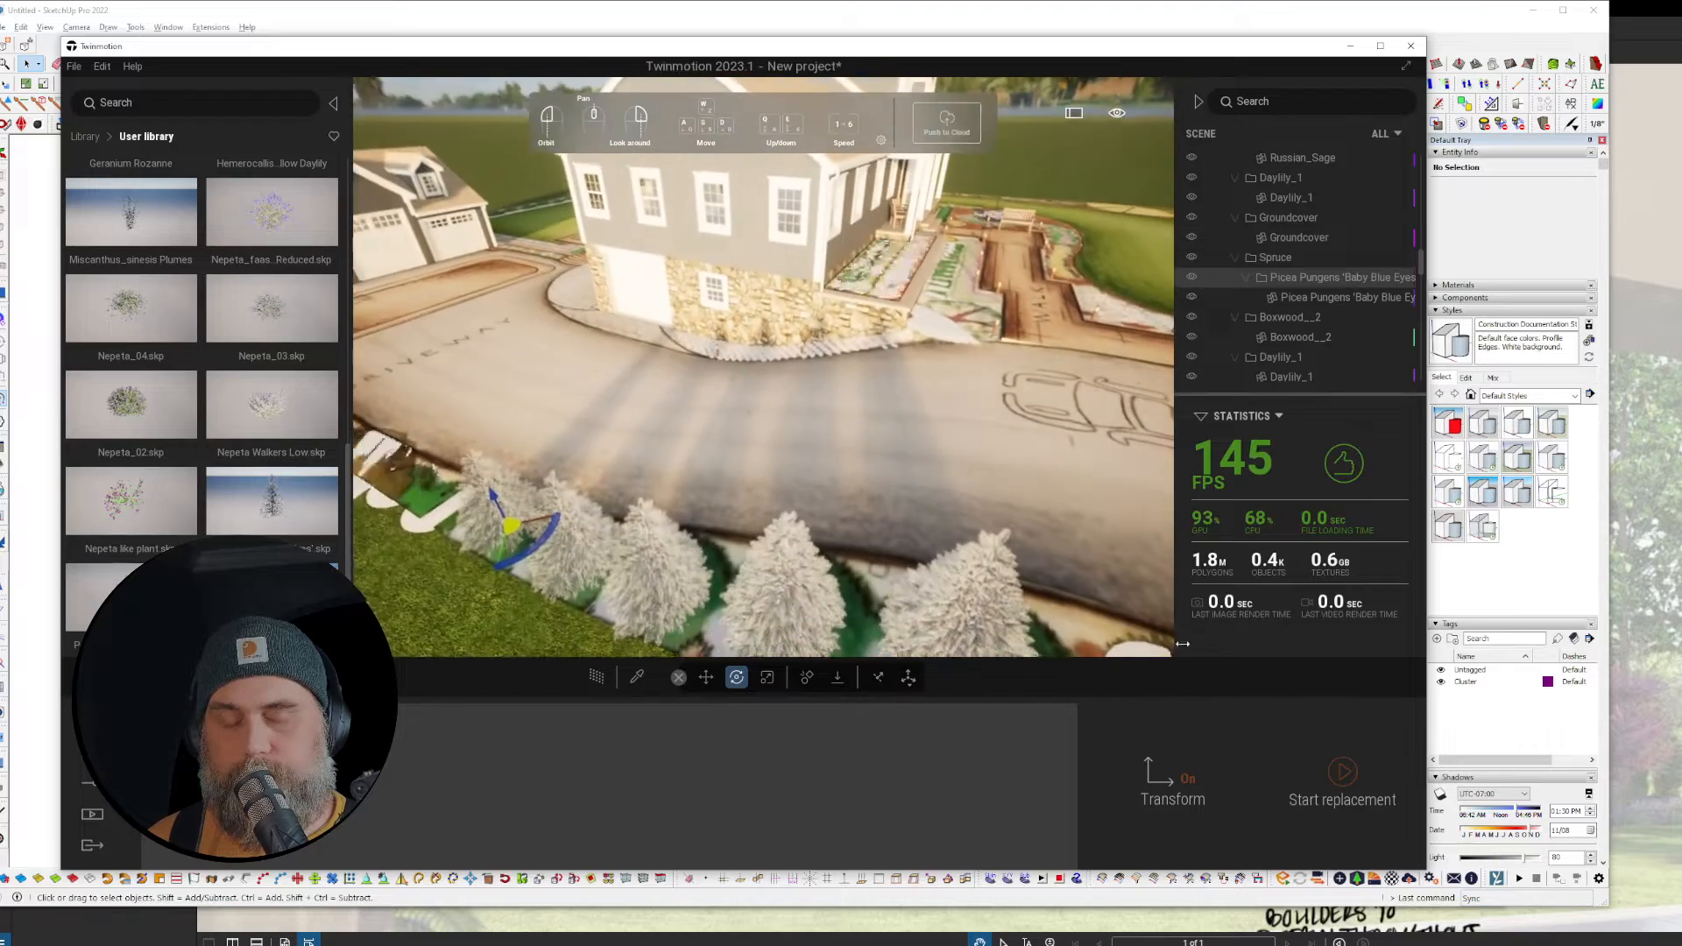
{"action": "right_click_drag", "start_coordinate": [574, 302], "coordinate": [566, 364]}
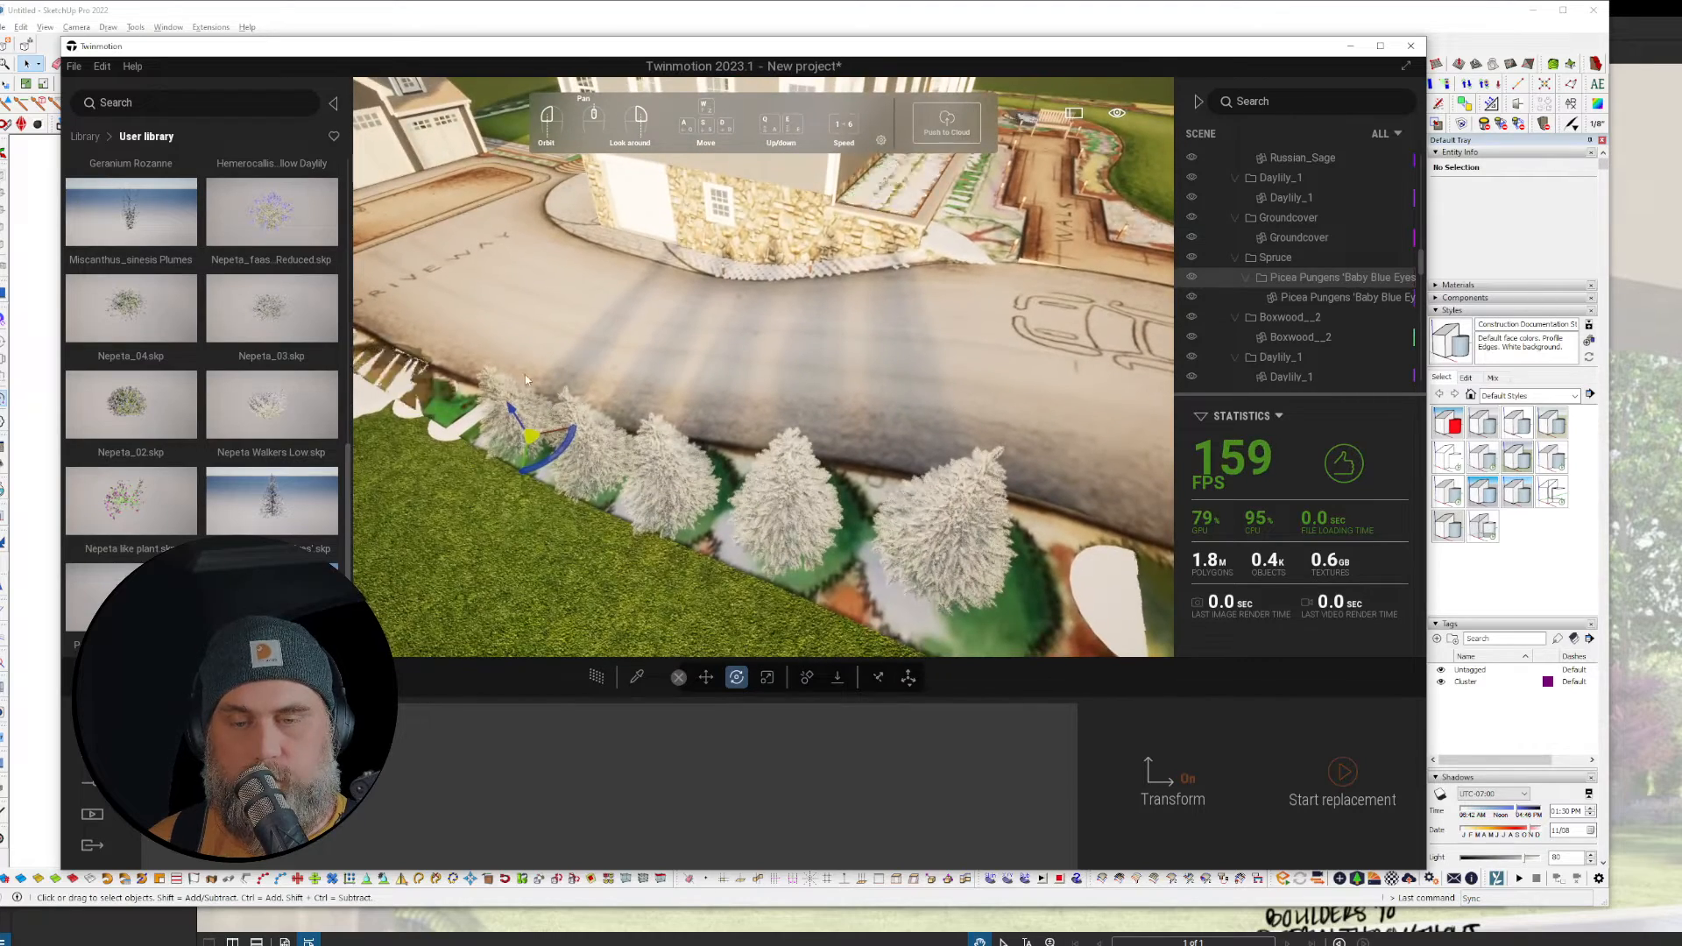
Step: Scale up the third, fourth and fifth spruces, the fourth to about 1.14
{"action": "left_click", "coordinate": [766, 682]}
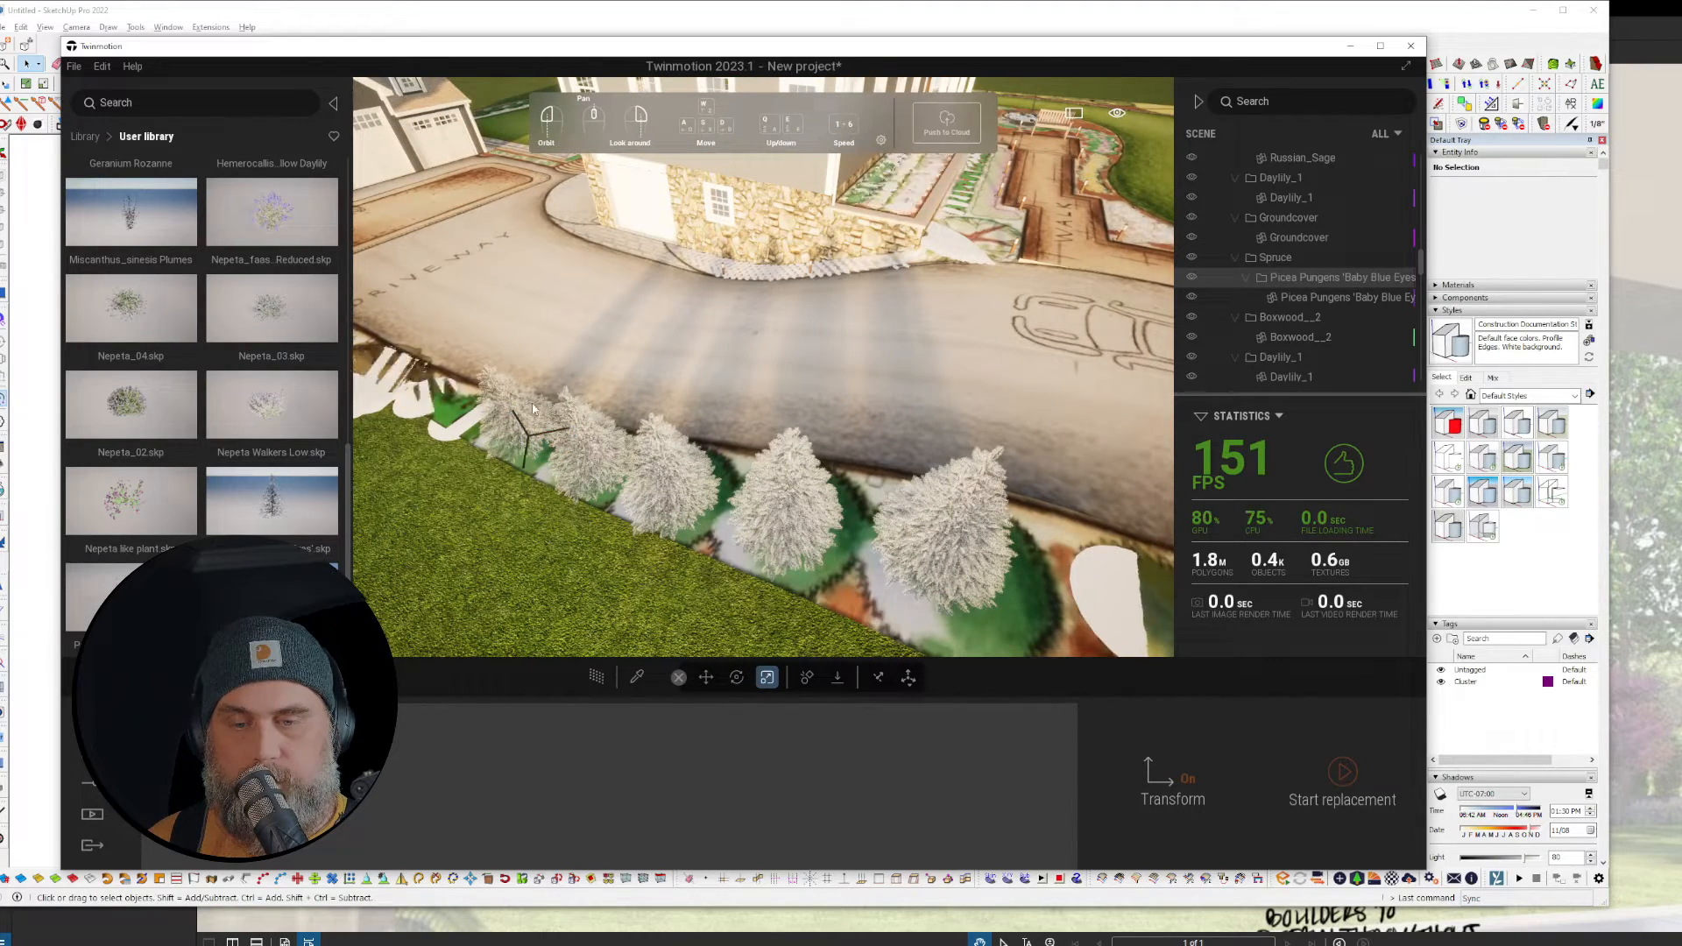
{"action": "left_click", "coordinate": [549, 451]}
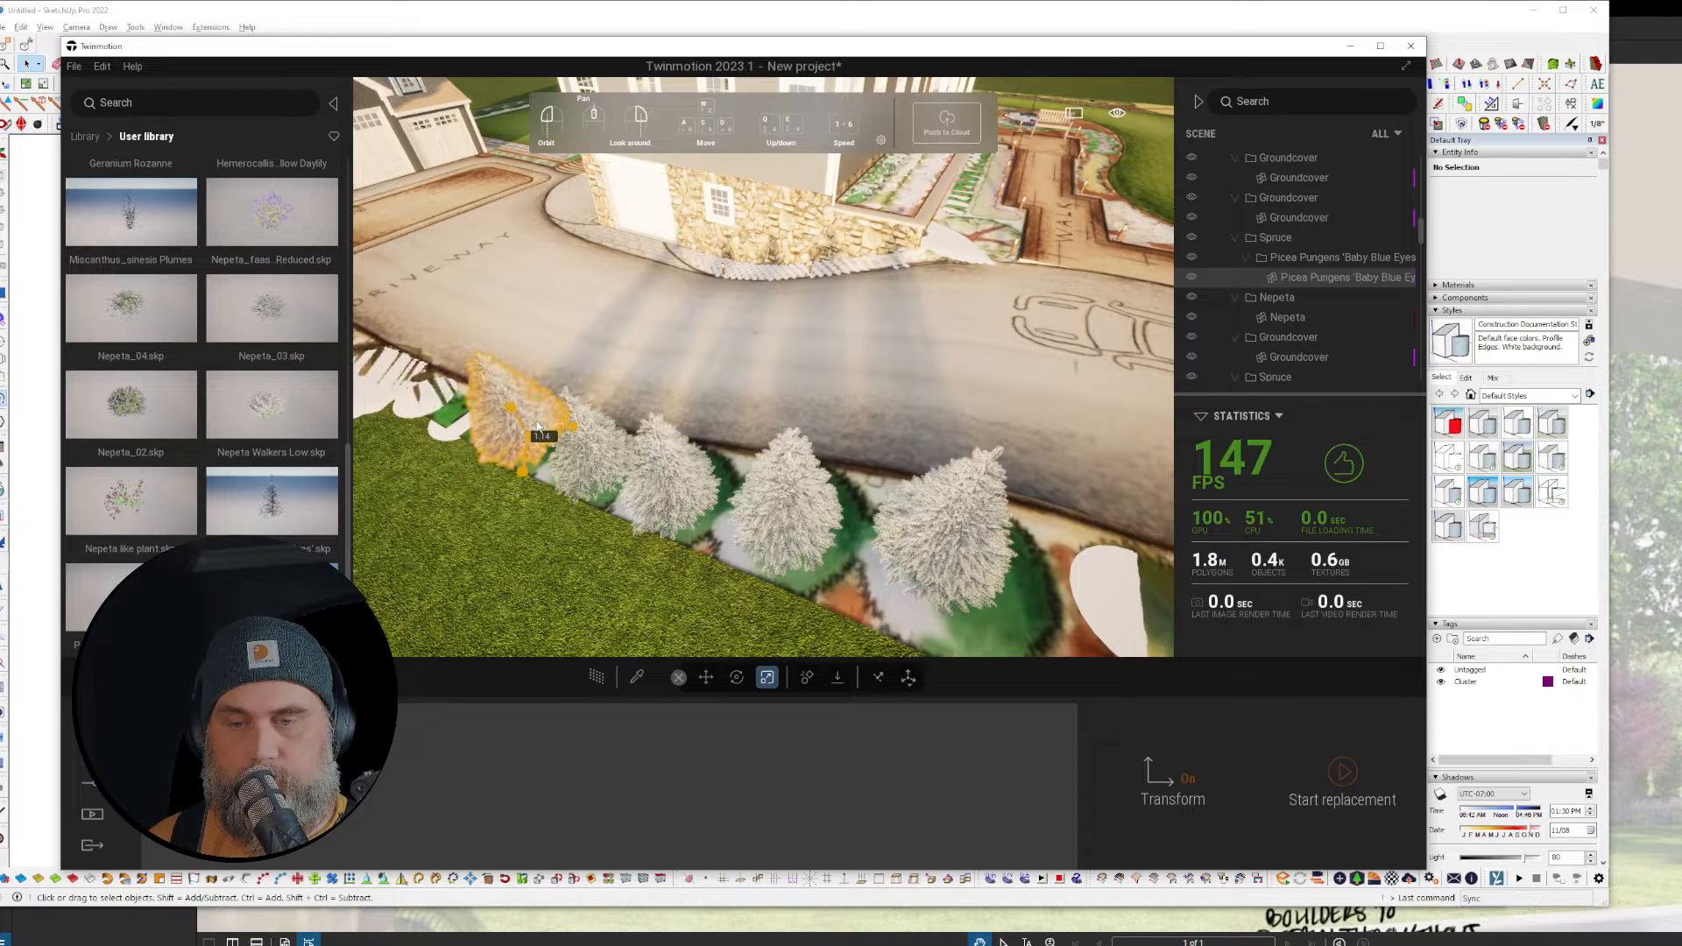
{"action": "left_click", "coordinate": [585, 468]}
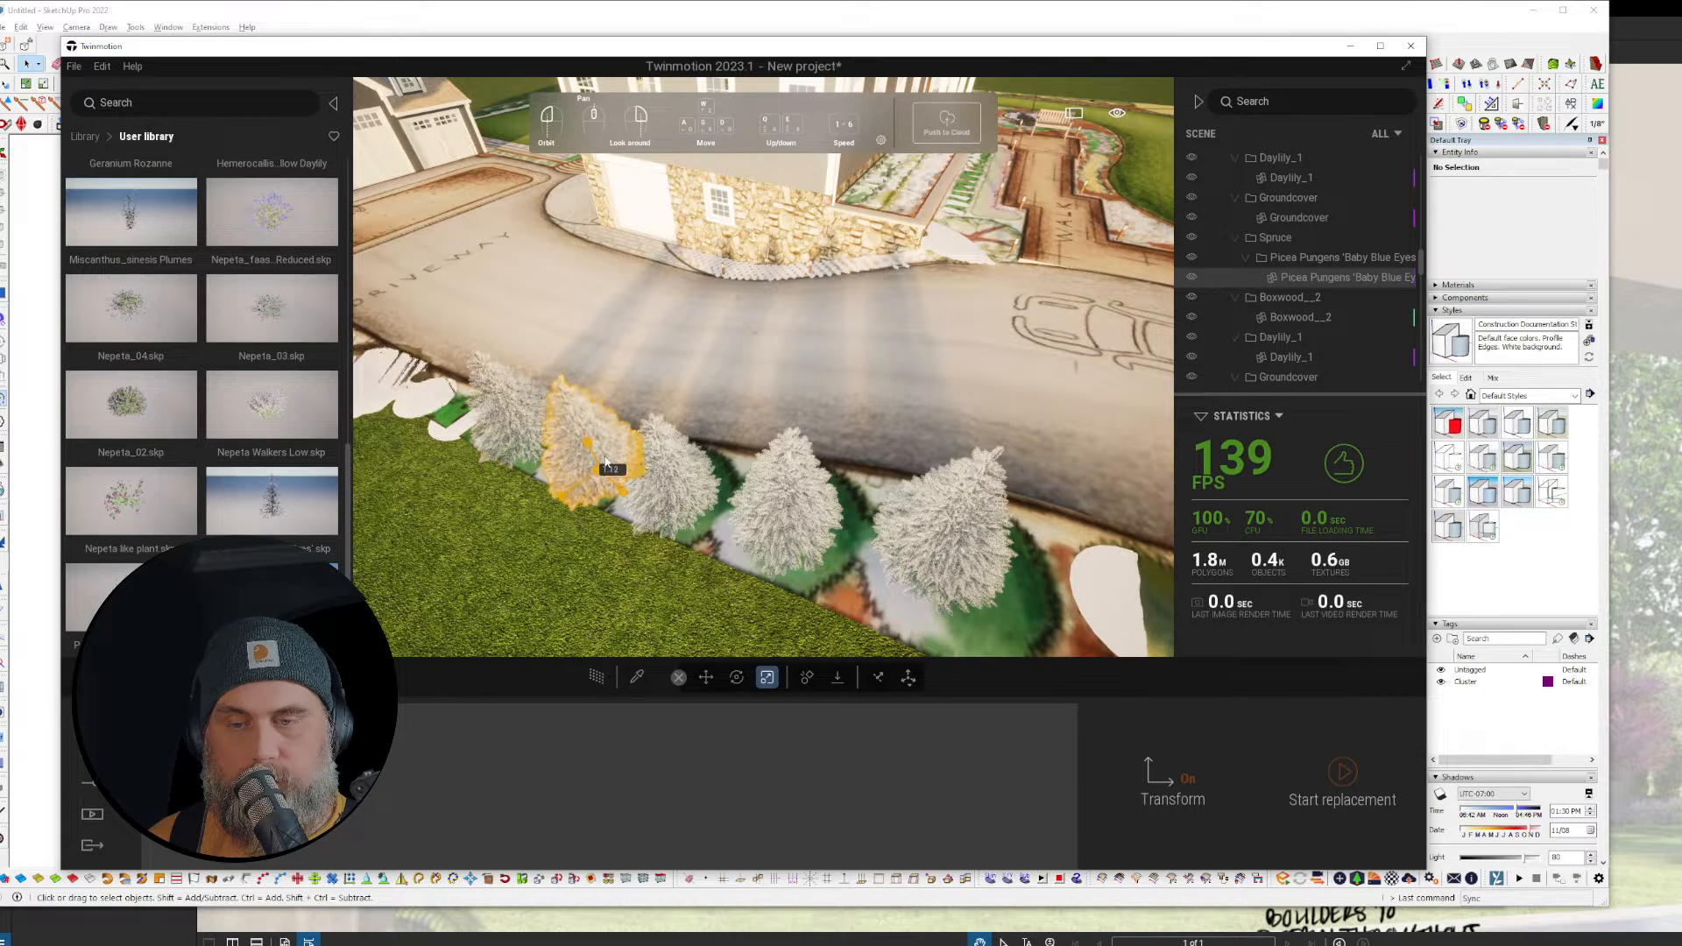
{"action": "left_click", "coordinate": [684, 512]}
{"action": "left_click_drag", "start_coordinate": [679, 504], "coordinate": [687, 482]}
{"action": "left_click", "coordinate": [788, 519]}
{"action": "left_click_drag", "start_coordinate": [788, 529], "coordinate": [796, 506]}
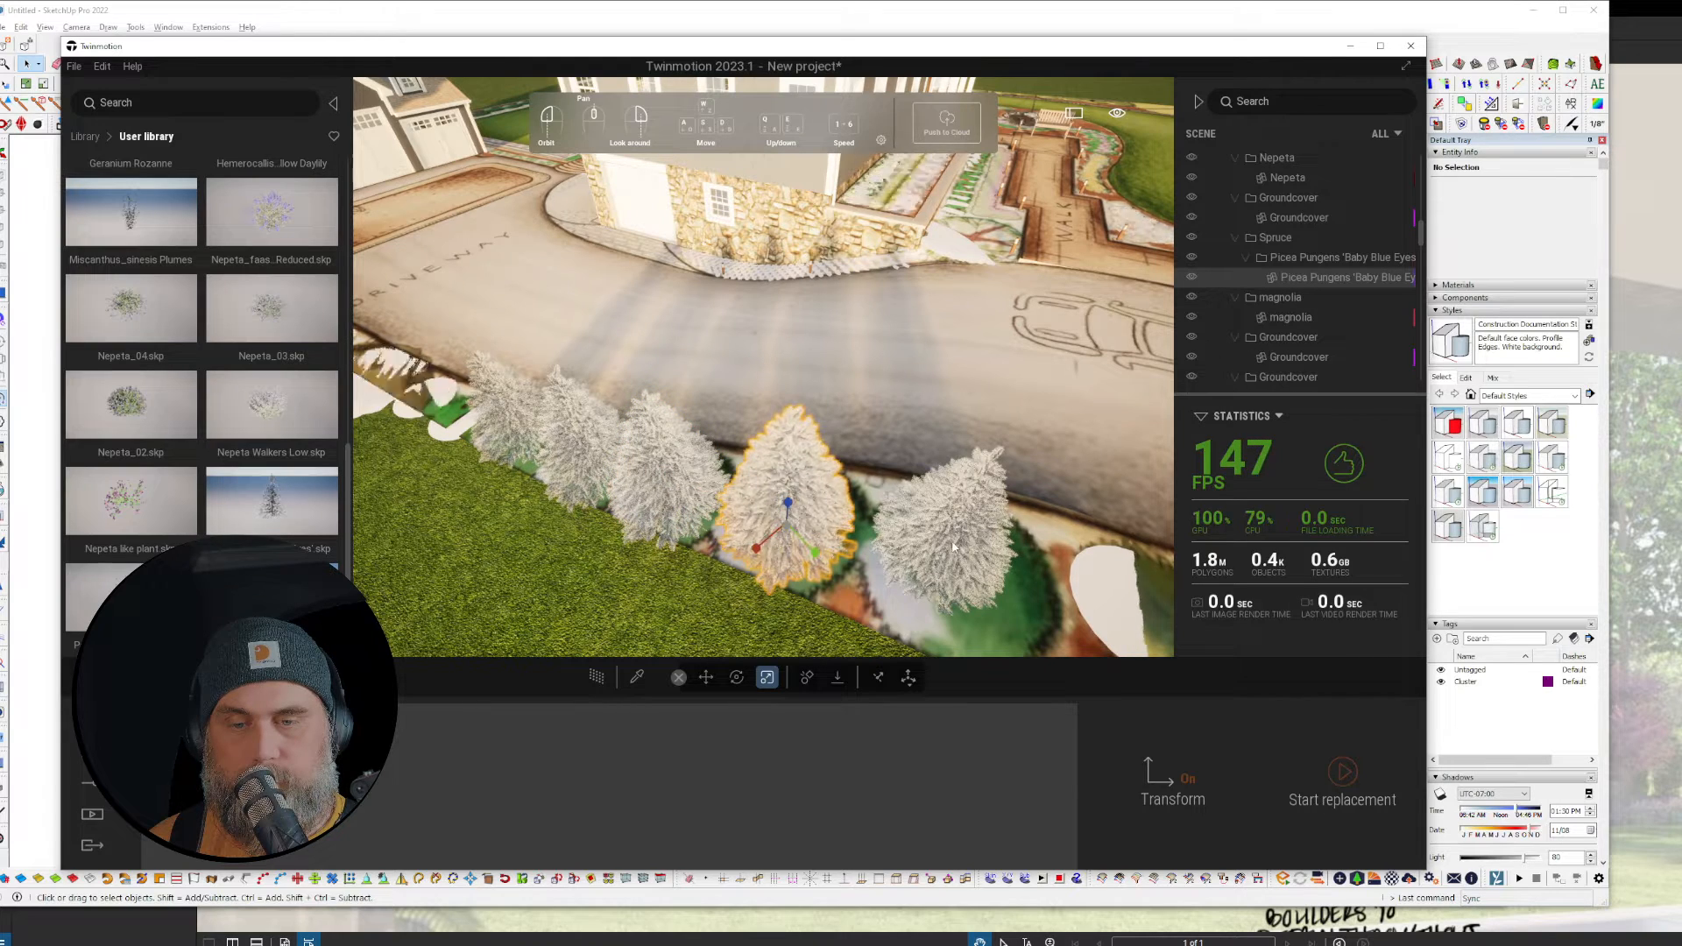
{"action": "left_click", "coordinate": [946, 559]}
{"action": "left_click_drag", "start_coordinate": [931, 556], "coordinate": [937, 529]}
Step: Turn back toward the lawn and start a new import from the Import panel
{"action": "key", "text": "d"}
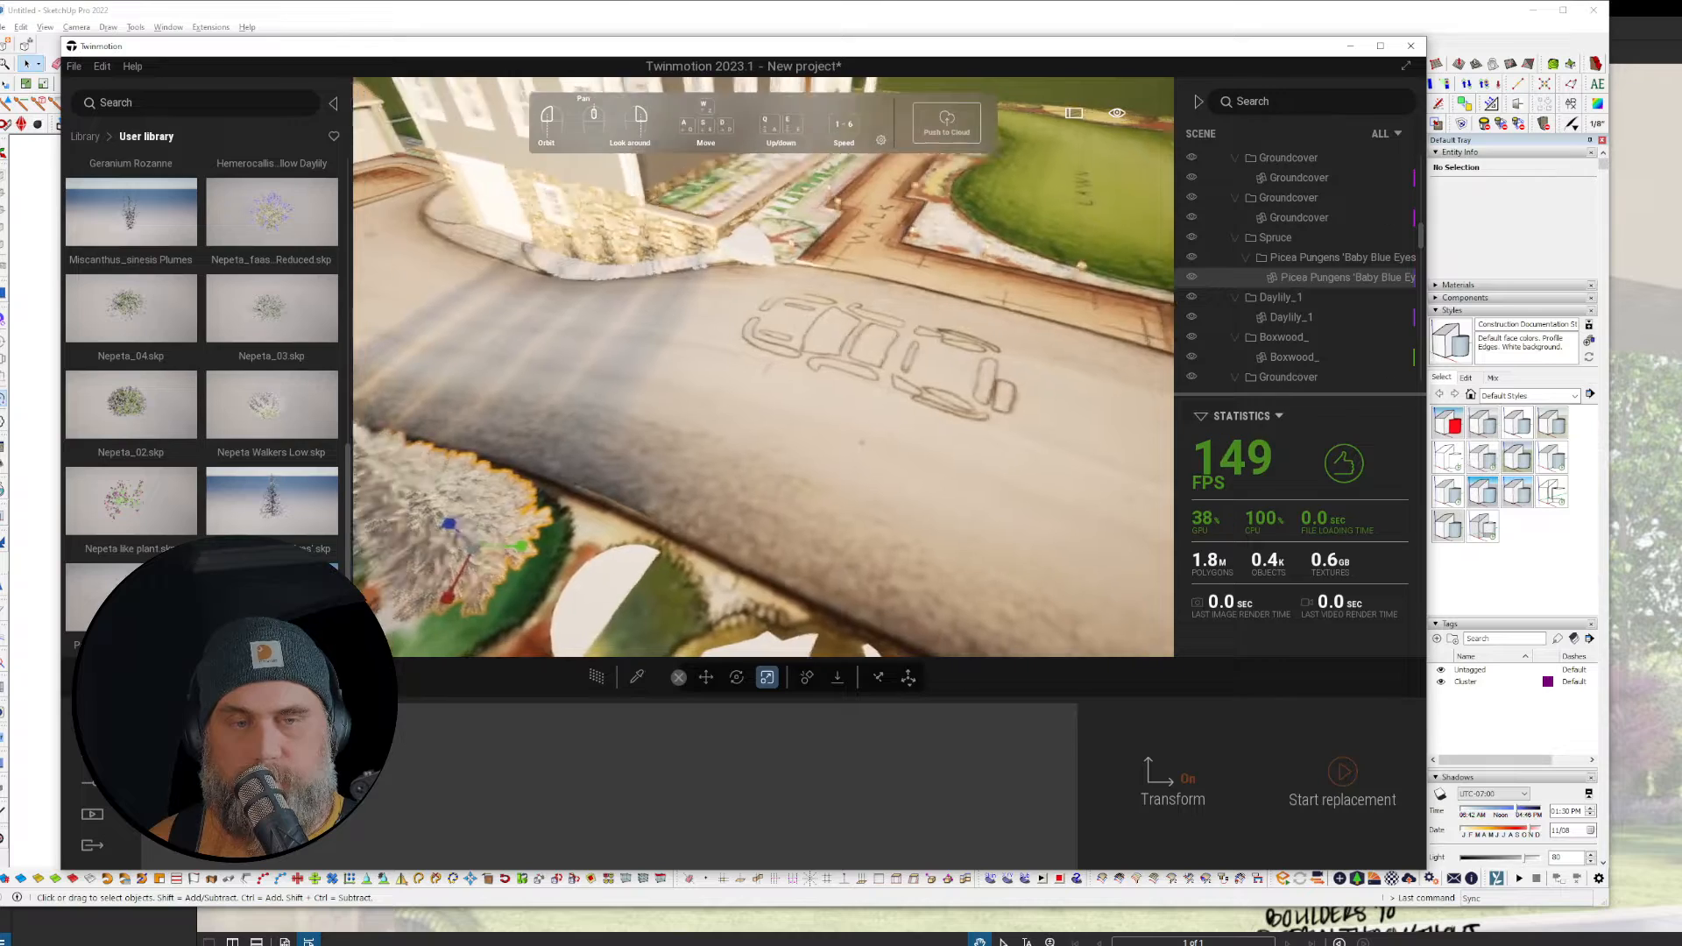
{"action": "right_click_drag", "start_coordinate": [1025, 429], "coordinate": [881, 473]}
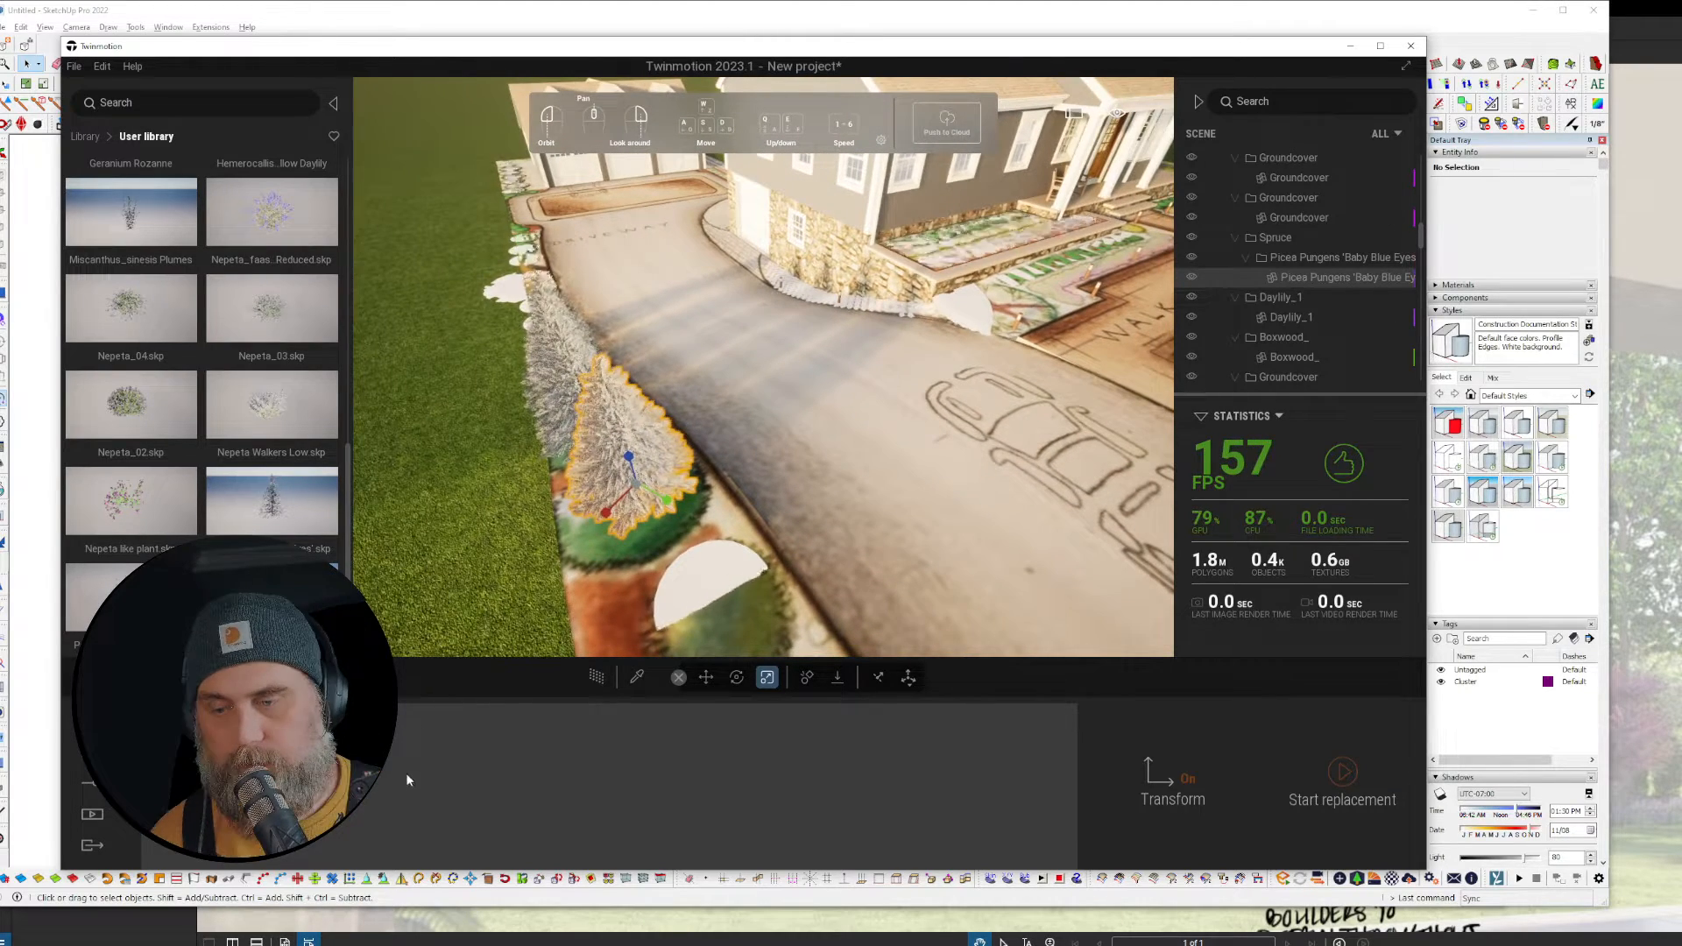
{"action": "left_click", "coordinate": [92, 719]}
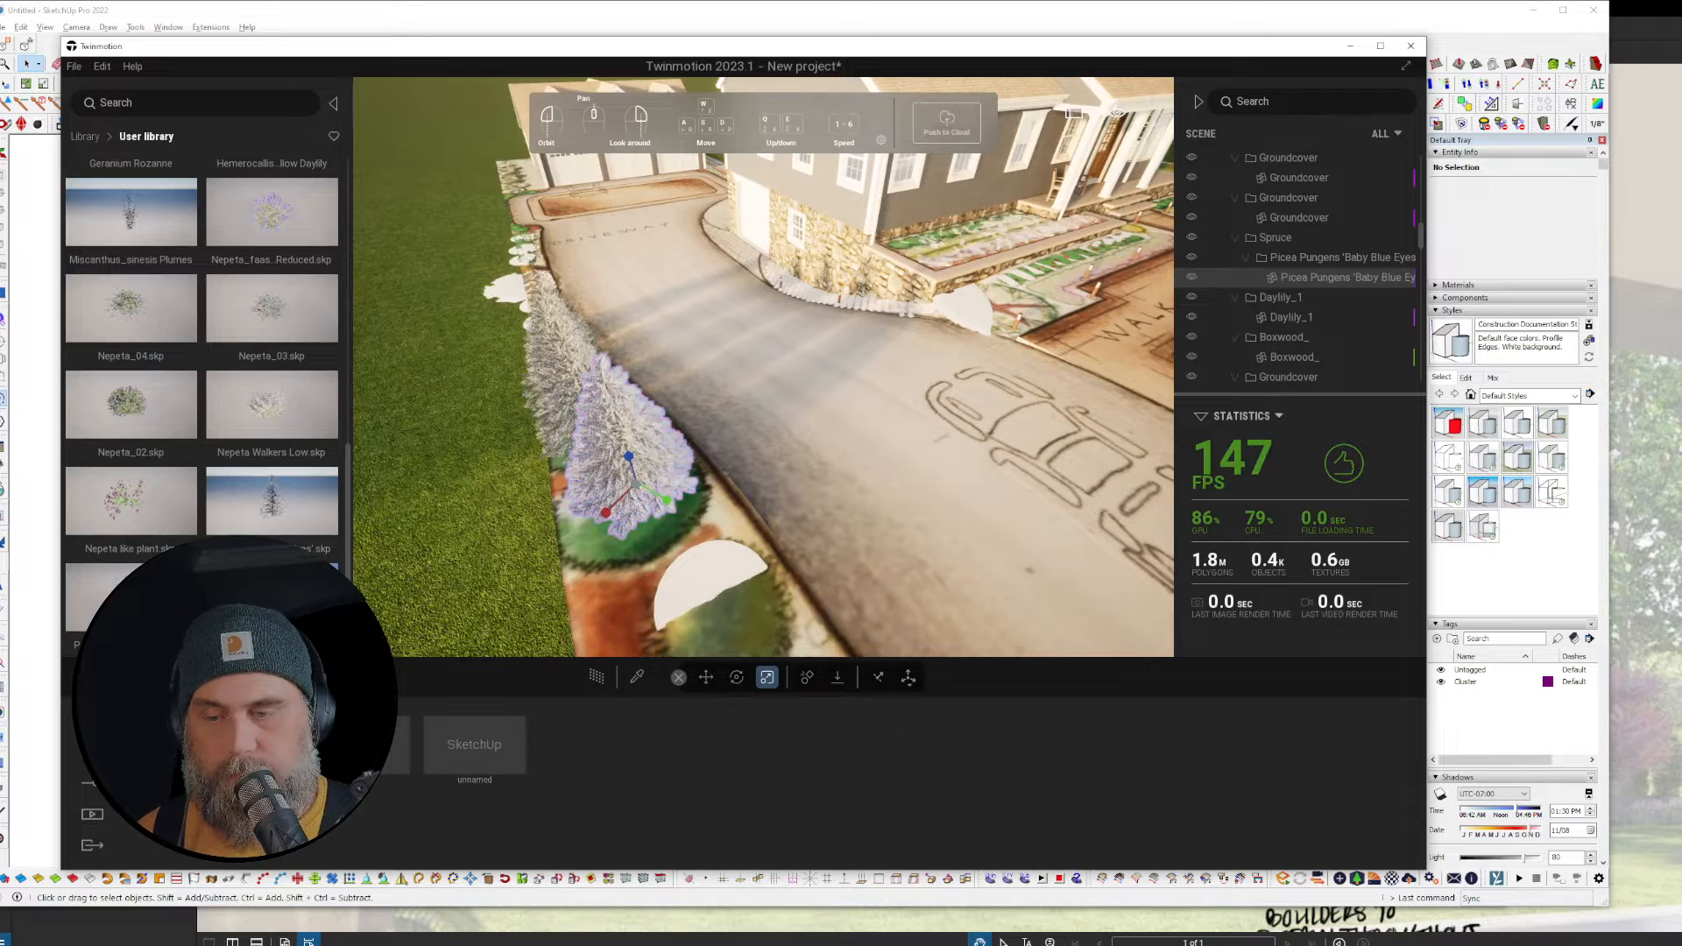
{"action": "left_click", "coordinate": [359, 745]}
Step: Browse for geometry and select Acer_palmatum_Evered, Astilbe chinensis_Pink and Carex Appressa .skp files
{"action": "left_click", "coordinate": [986, 415]}
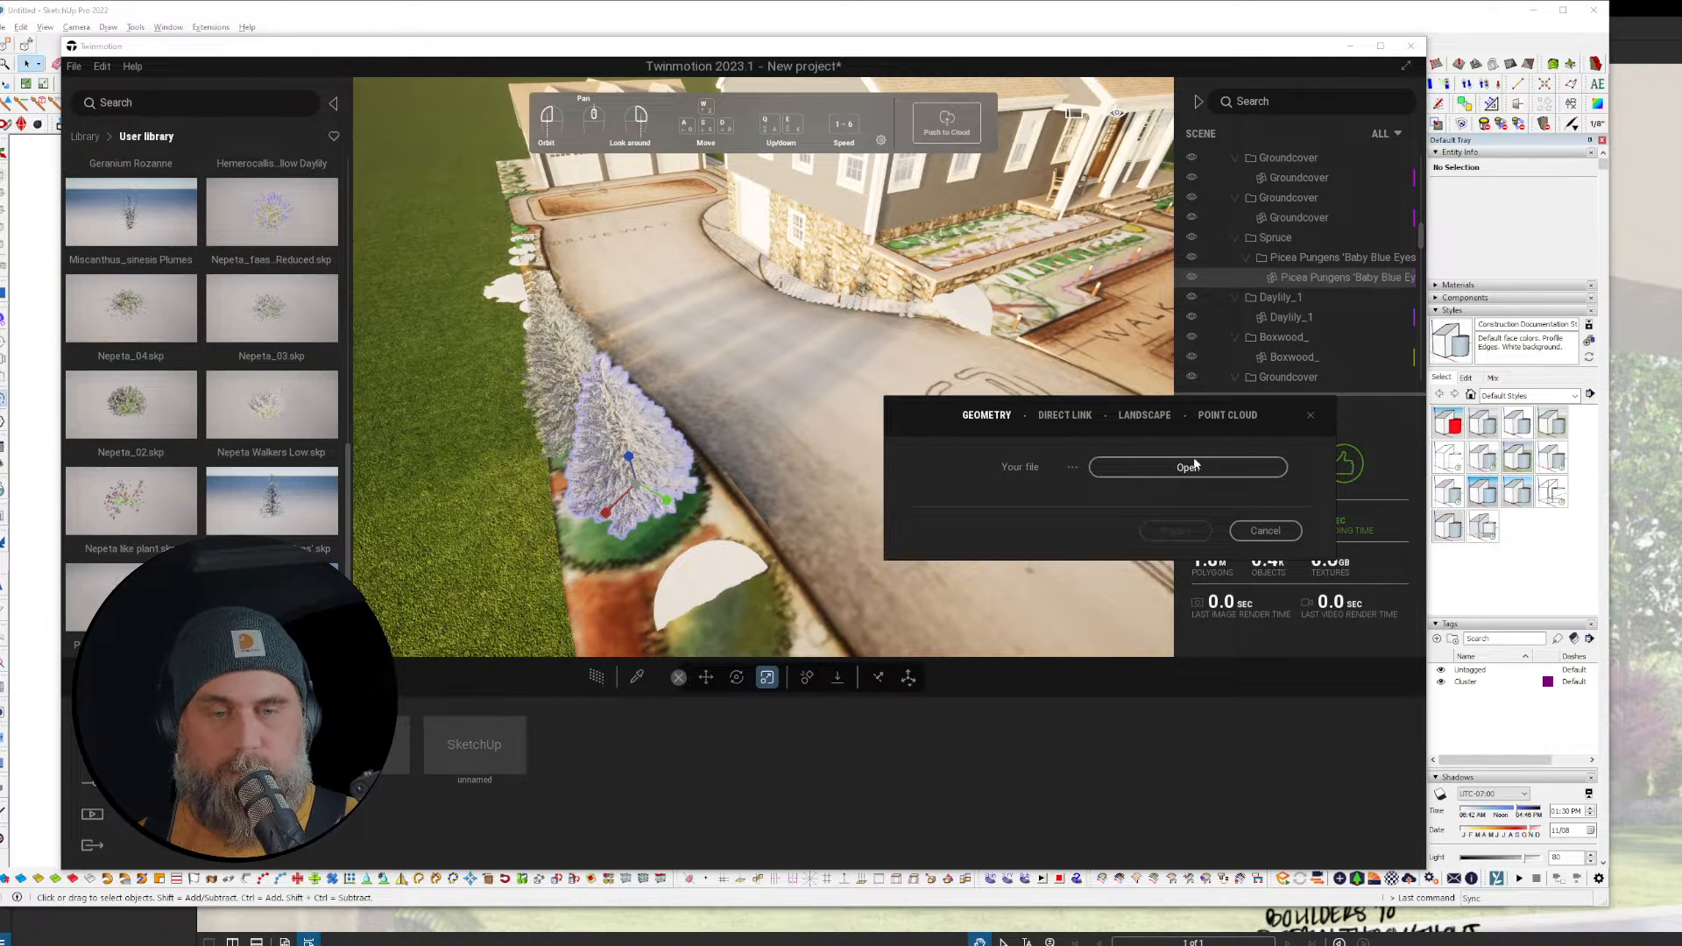
{"action": "left_click", "coordinate": [1194, 466]}
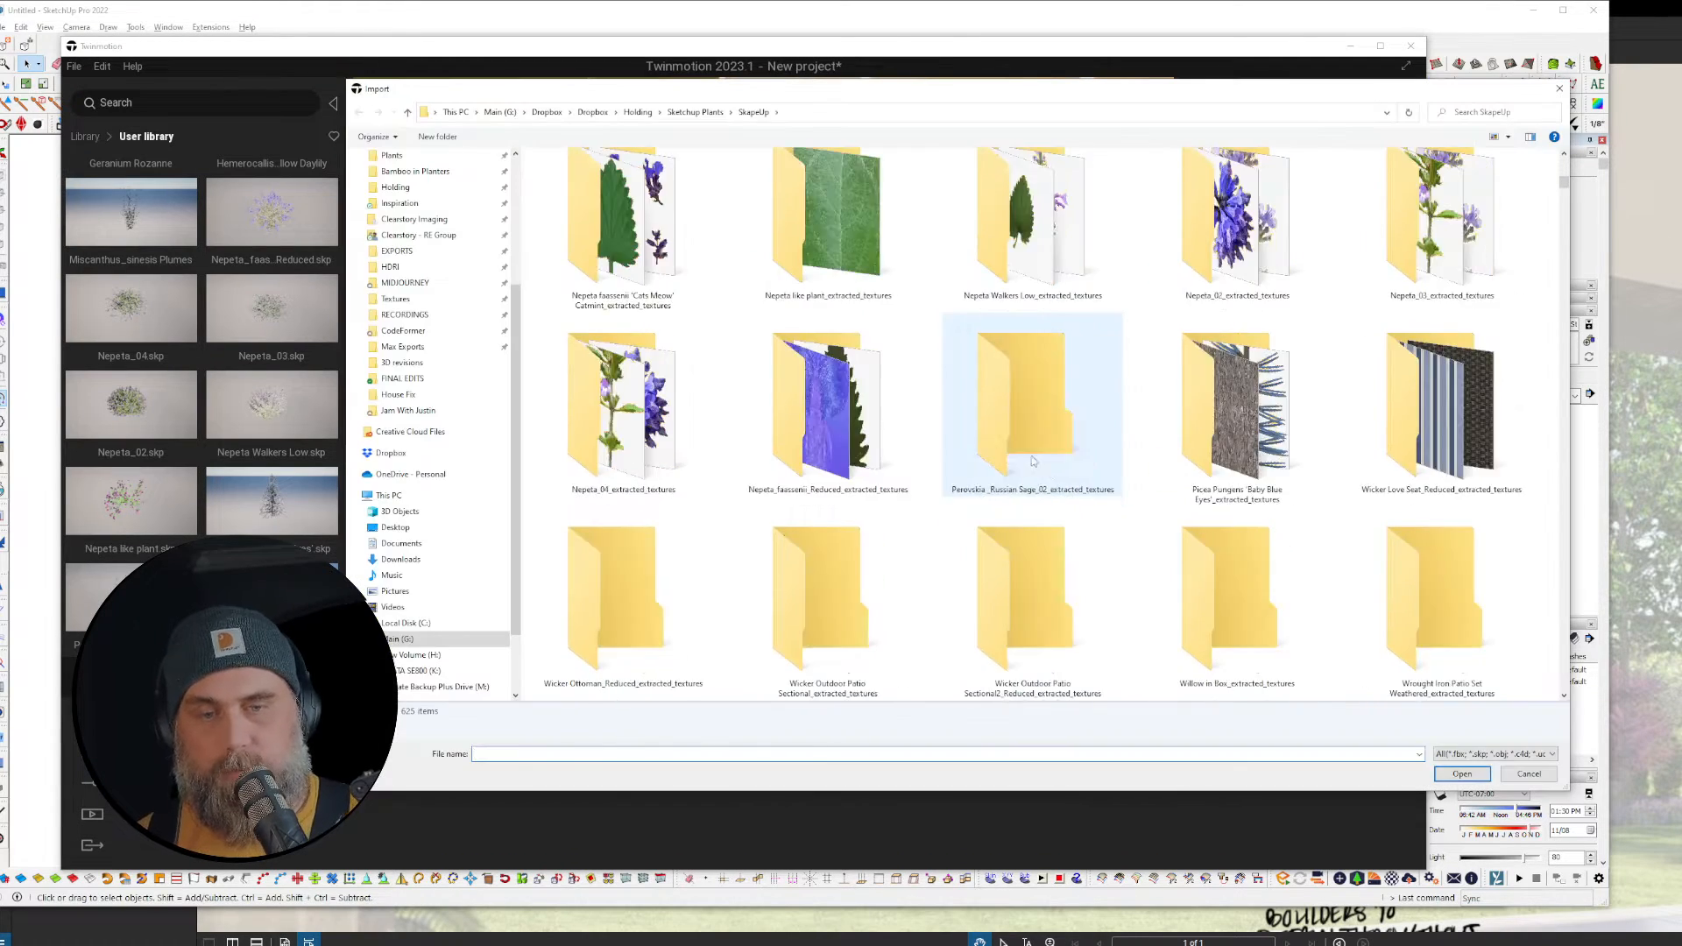
{"action": "scroll", "coordinate": [1034, 456], "scroll_direction": "down", "scroll_amount": 5}
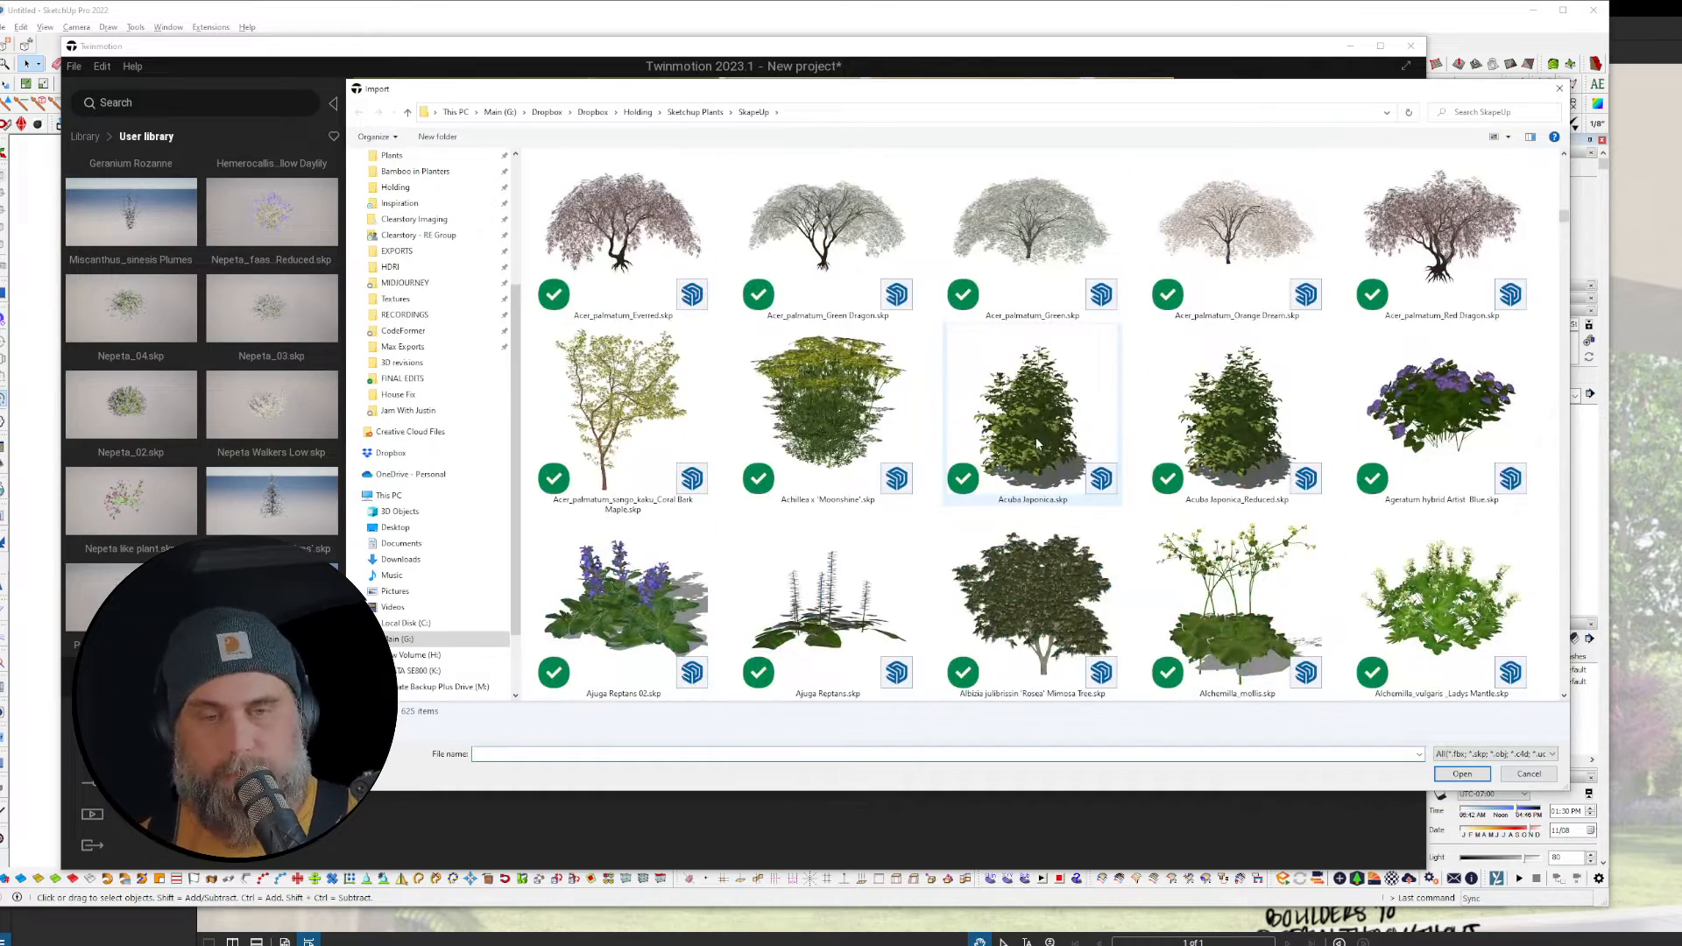
{"action": "scroll", "coordinate": [1038, 438], "scroll_direction": "down", "scroll_amount": 2}
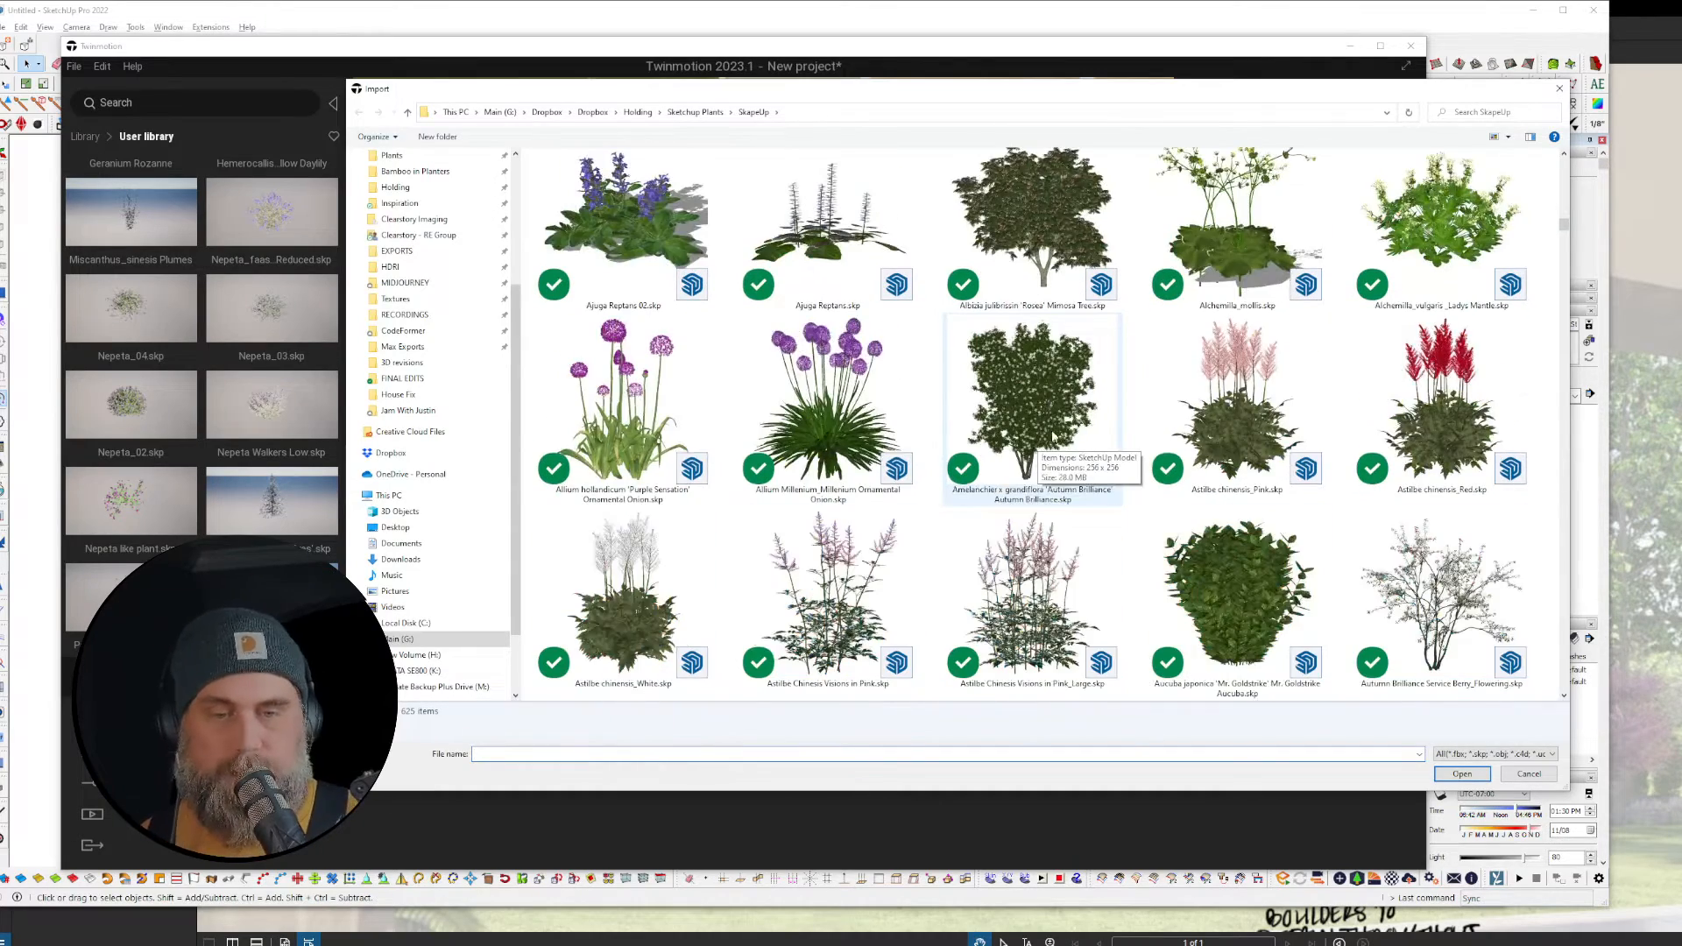
{"action": "scroll", "coordinate": [1150, 471], "scroll_direction": "up", "scroll_amount": 2}
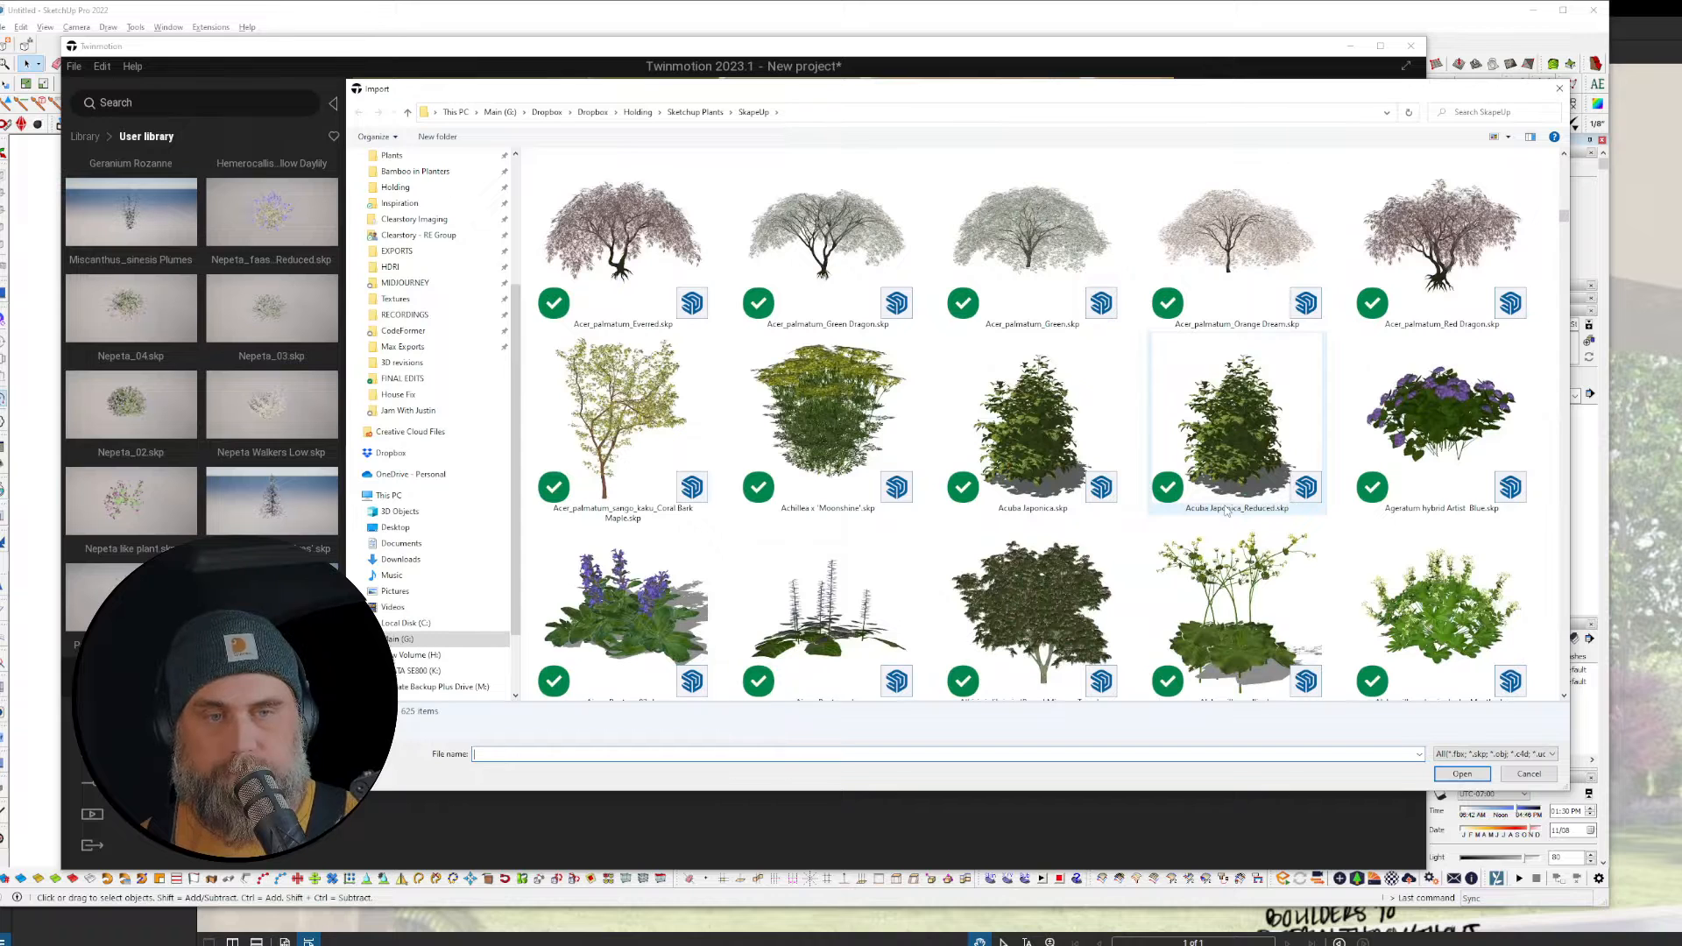
{"action": "left_click", "coordinate": [623, 236]}
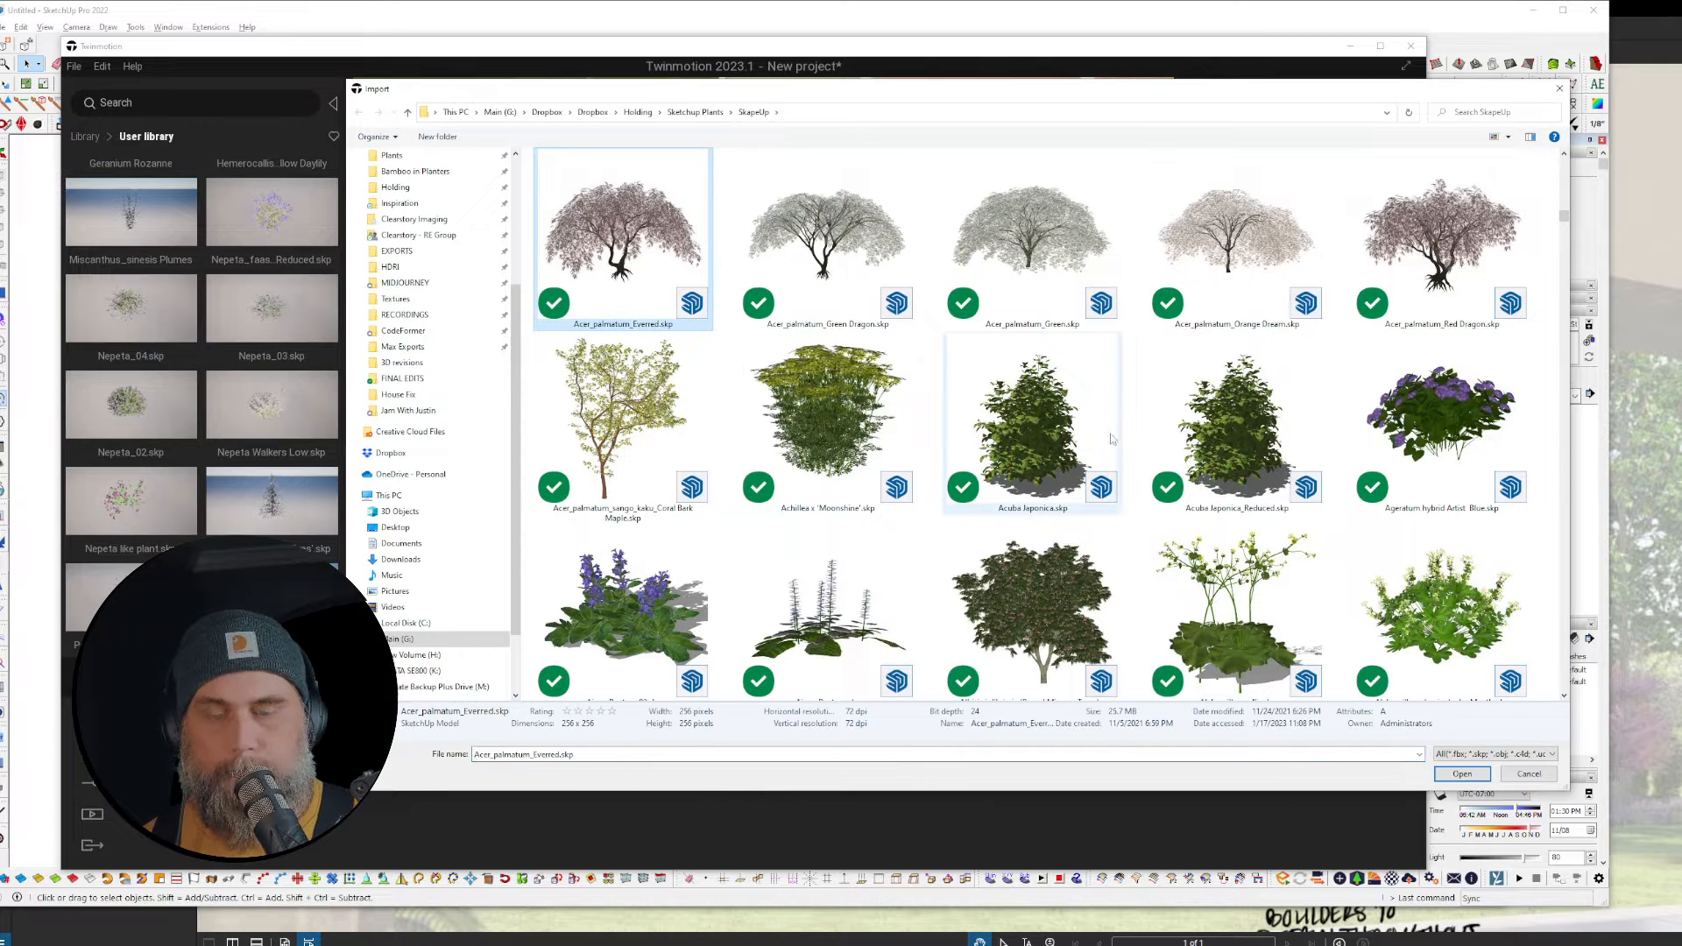
{"action": "scroll", "coordinate": [1113, 438], "scroll_direction": "down", "scroll_amount": 2}
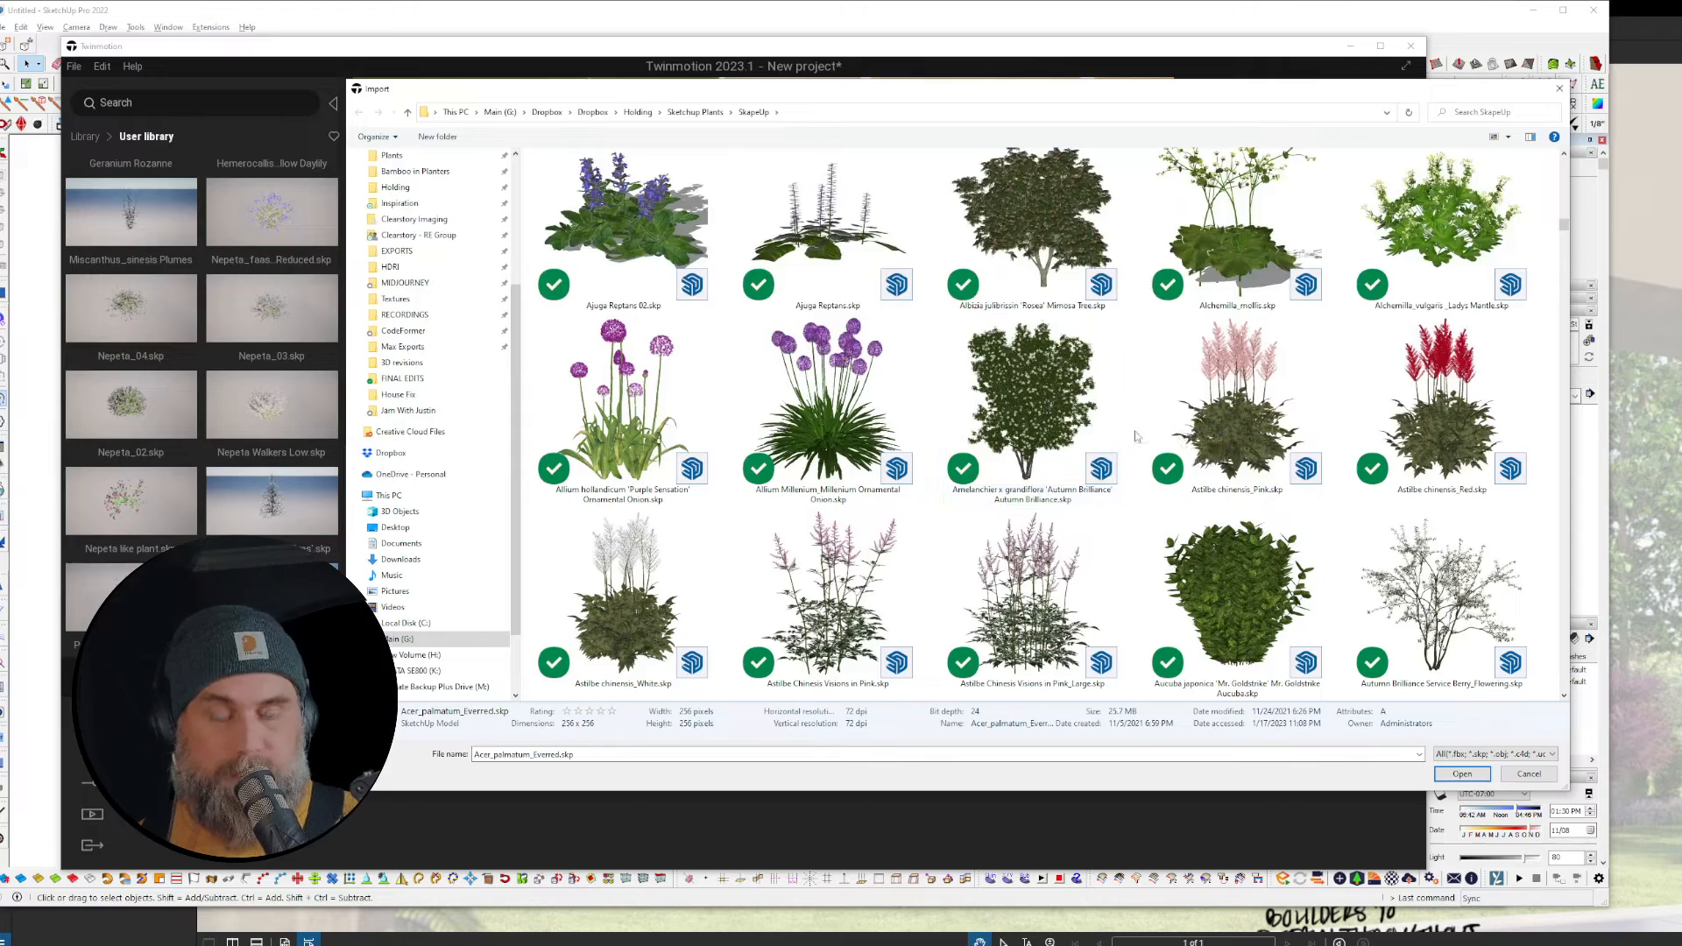
{"action": "scroll", "coordinate": [1225, 464], "scroll_direction": "down", "scroll_amount": 1}
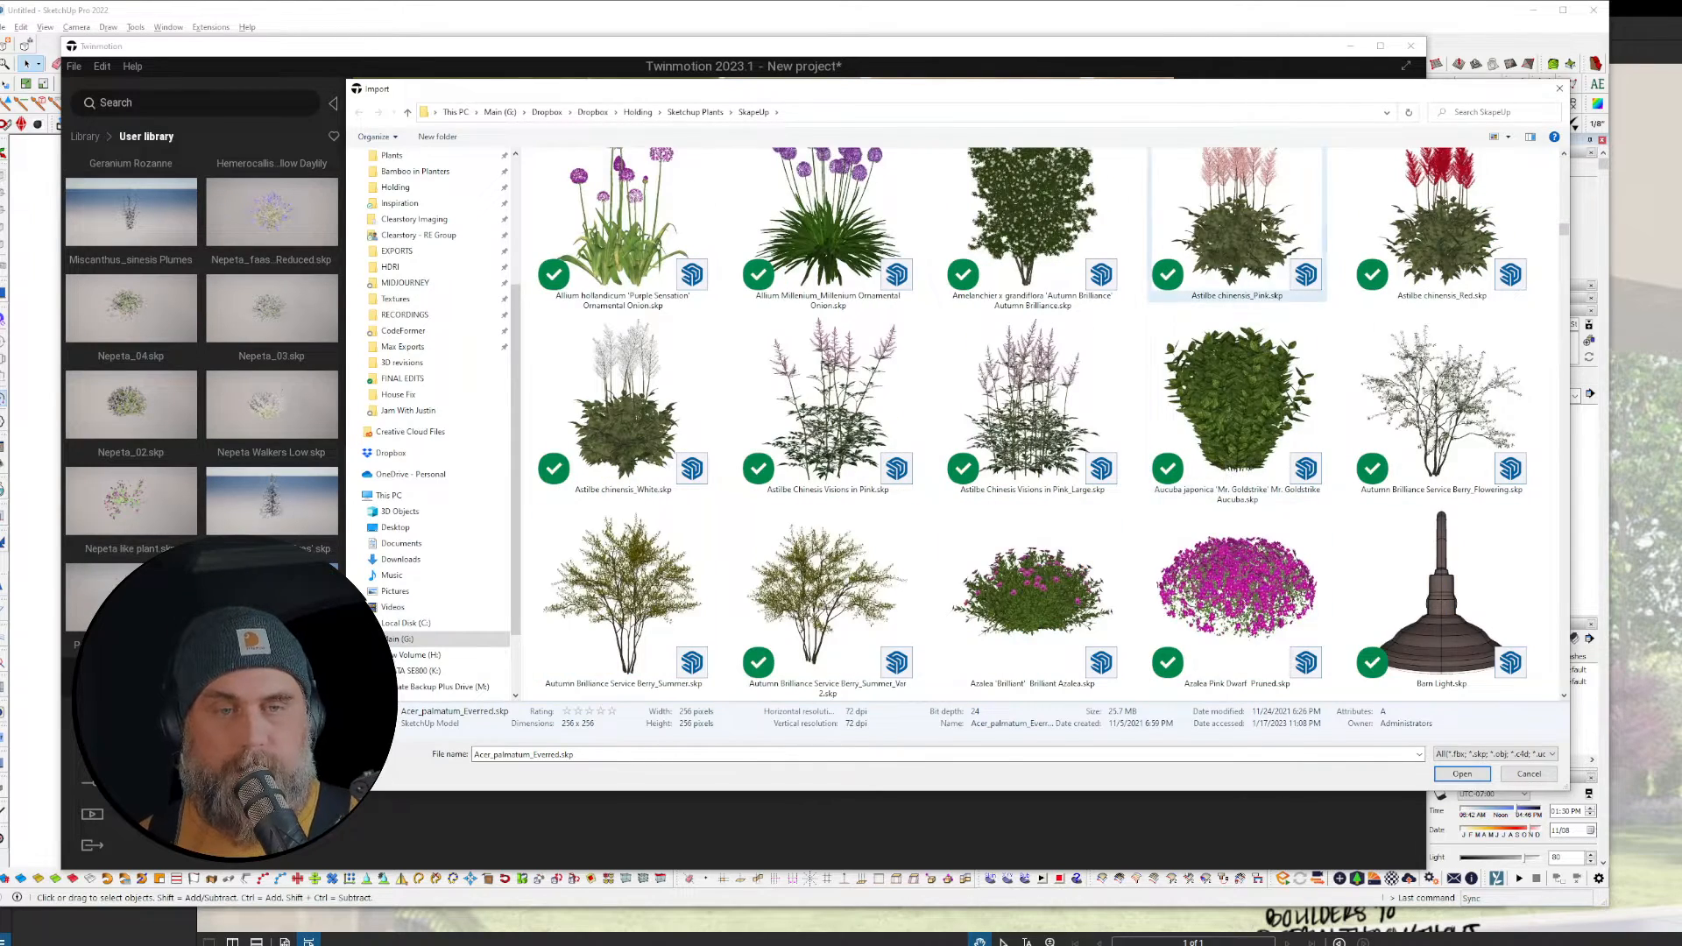
{"action": "left_click", "coordinate": [1265, 226], "text": "ctrl"}
{"action": "scroll", "coordinate": [1271, 409], "scroll_direction": "down", "scroll_amount": 2}
{"action": "scroll", "coordinate": [1273, 418], "scroll_direction": "down", "scroll_amount": 6}
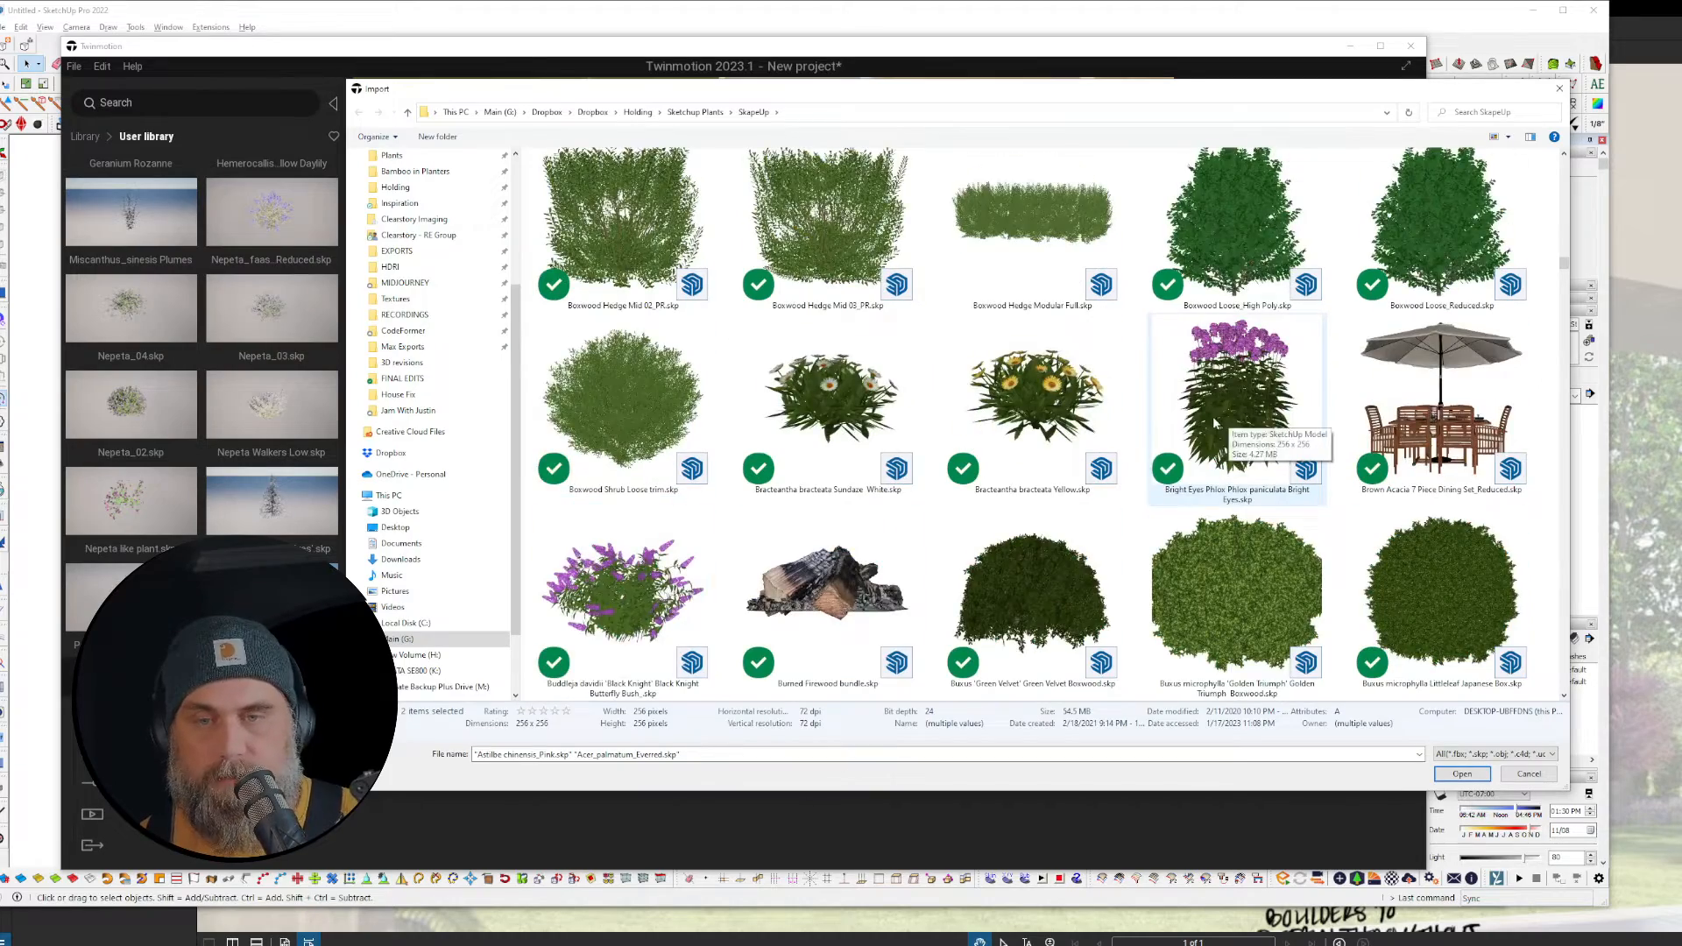
{"action": "scroll", "coordinate": [1212, 417], "scroll_direction": "down", "scroll_amount": 4}
{"action": "scroll", "coordinate": [1214, 424], "scroll_direction": "down", "scroll_amount": 5}
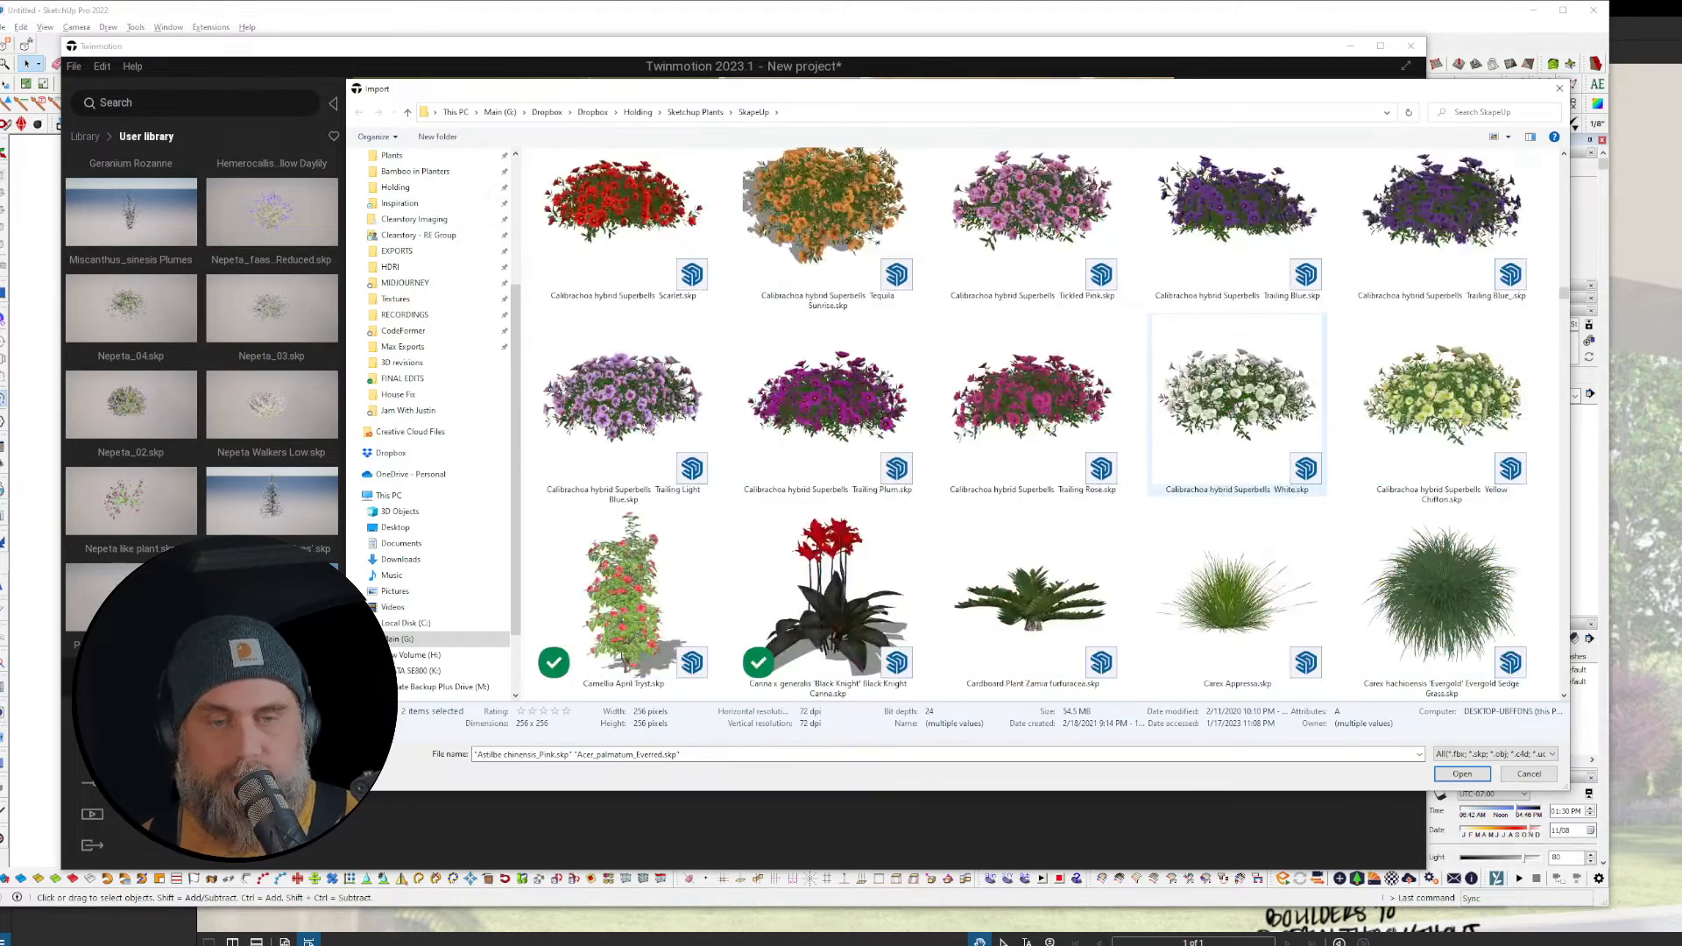
{"action": "scroll", "coordinate": [1220, 422], "scroll_direction": "up", "scroll_amount": 1}
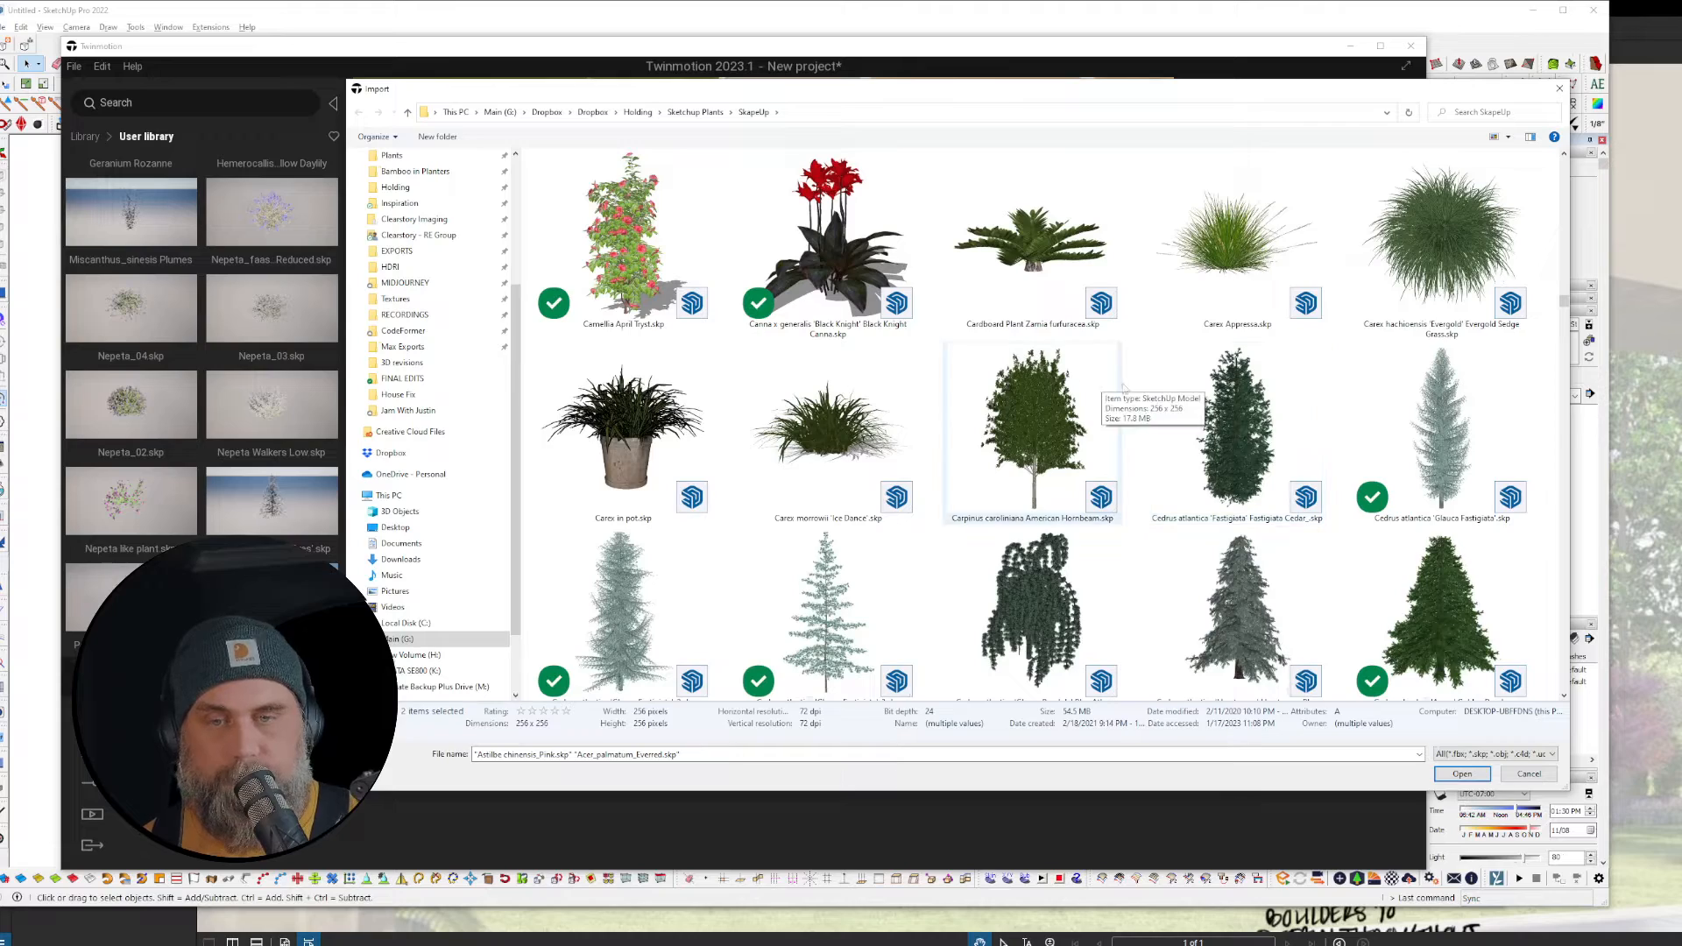
{"action": "left_click", "coordinate": [1235, 237], "text": "ctrl"}
Step: Add Cuphea llavea, Festuca glauca Blue Fescue, Flowering Plum, Hornbeam Fastigiata and Hydrangea Little Lamb, then confirm
{"action": "scroll", "coordinate": [1023, 412], "scroll_direction": "down", "scroll_amount": 5}
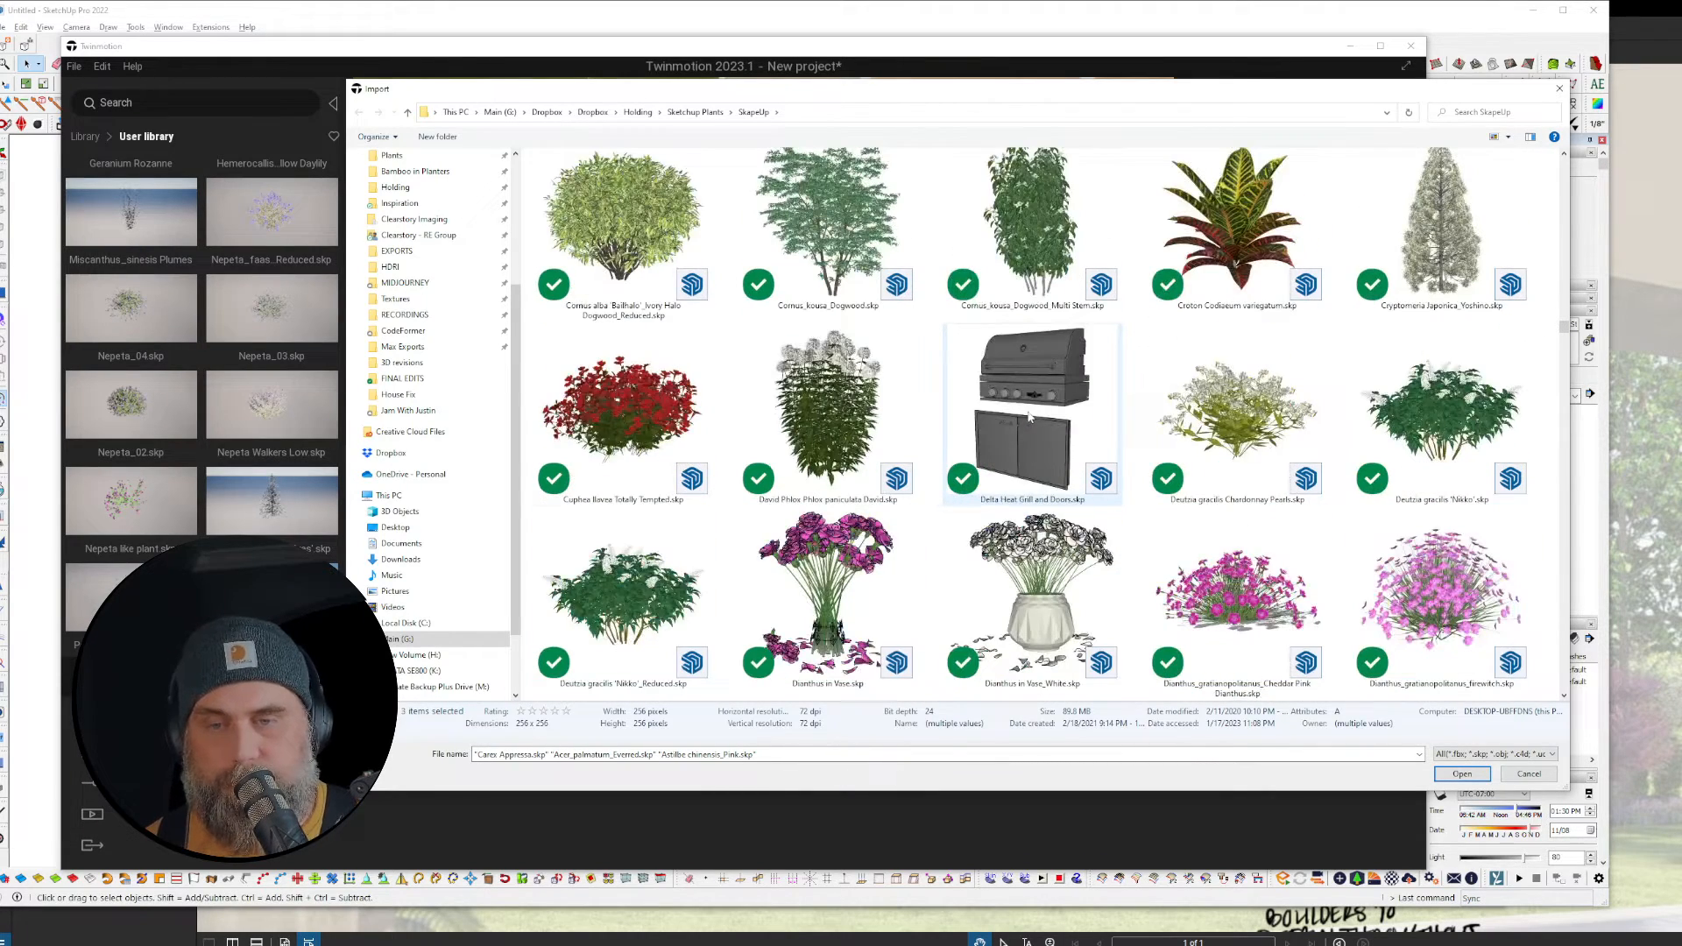
{"action": "left_click", "coordinate": [617, 412], "text": "ctrl"}
{"action": "scroll", "coordinate": [1183, 461], "scroll_direction": "down", "scroll_amount": 2}
{"action": "scroll", "coordinate": [1183, 461], "scroll_direction": "down", "scroll_amount": 6}
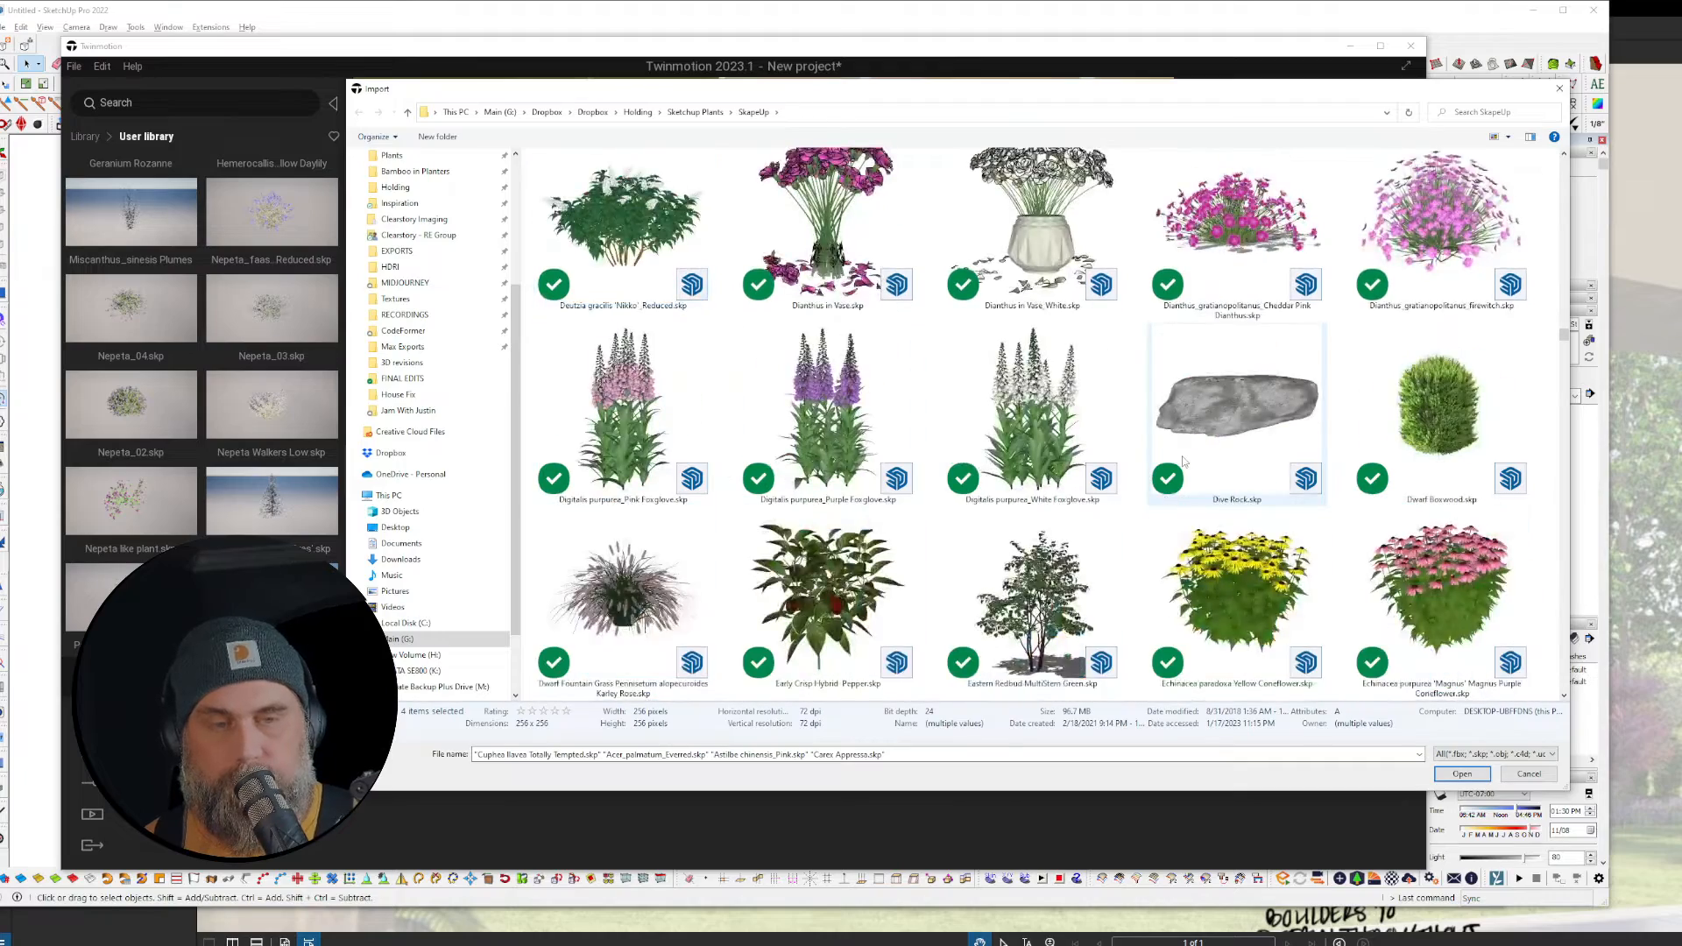
{"action": "left_click", "coordinate": [1424, 236], "text": "ctrl"}
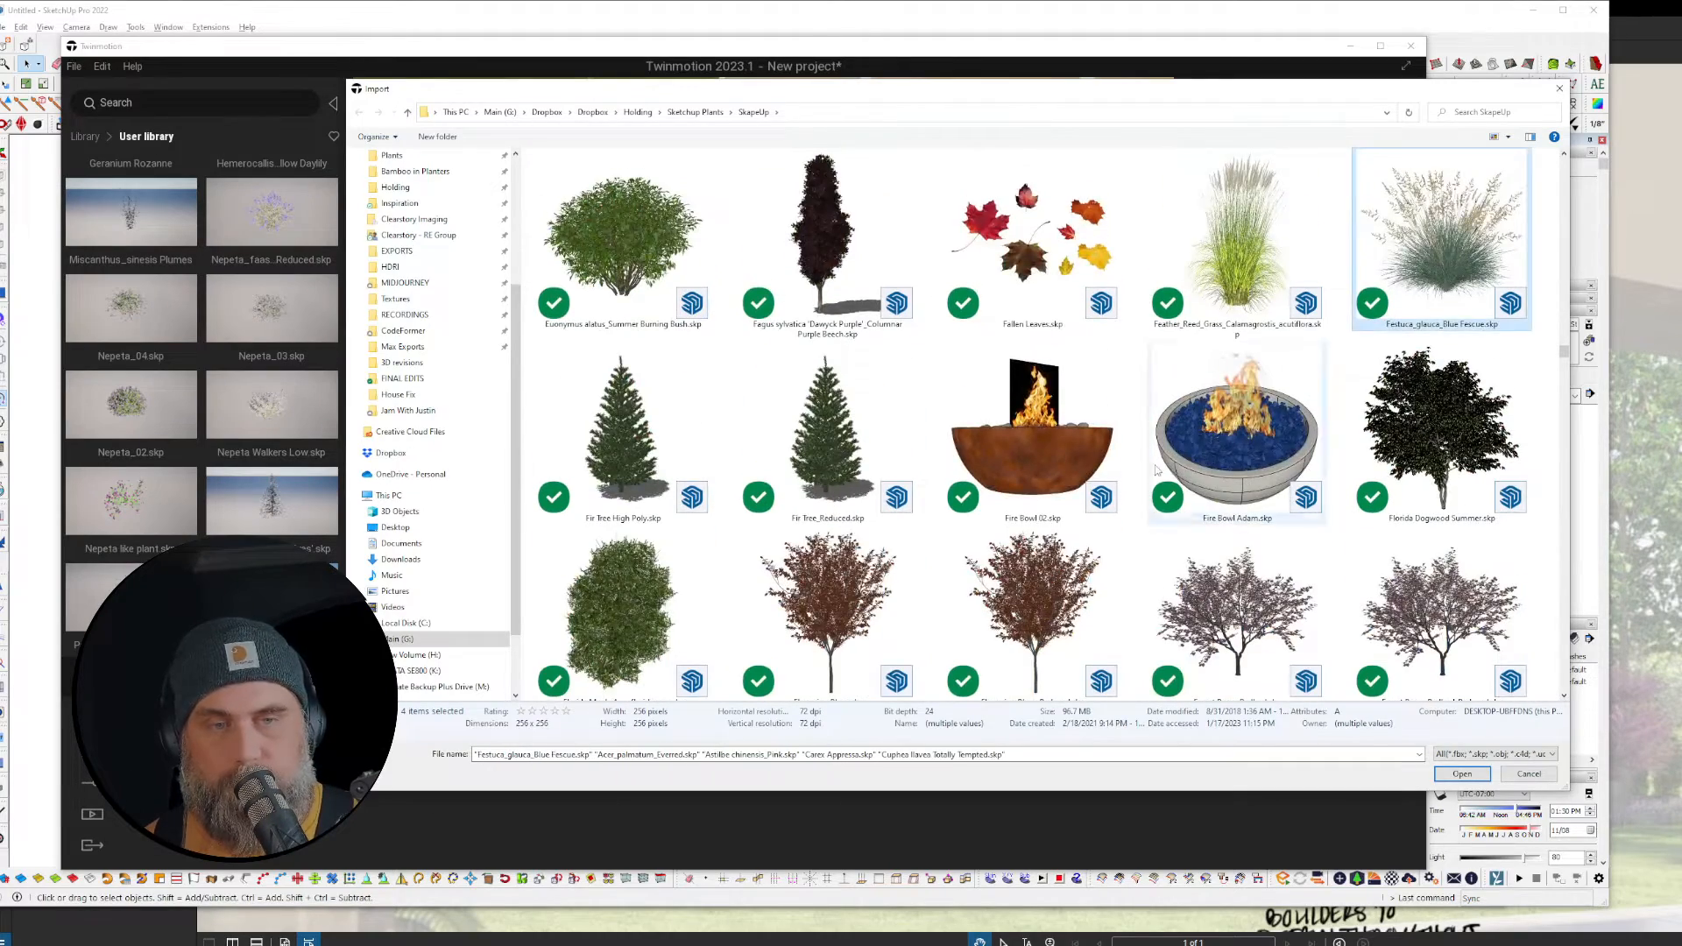
{"action": "scroll", "coordinate": [1424, 236], "scroll_direction": "down", "scroll_amount": 4}
{"action": "left_click", "coordinate": [798, 221], "text": "ctrl"}
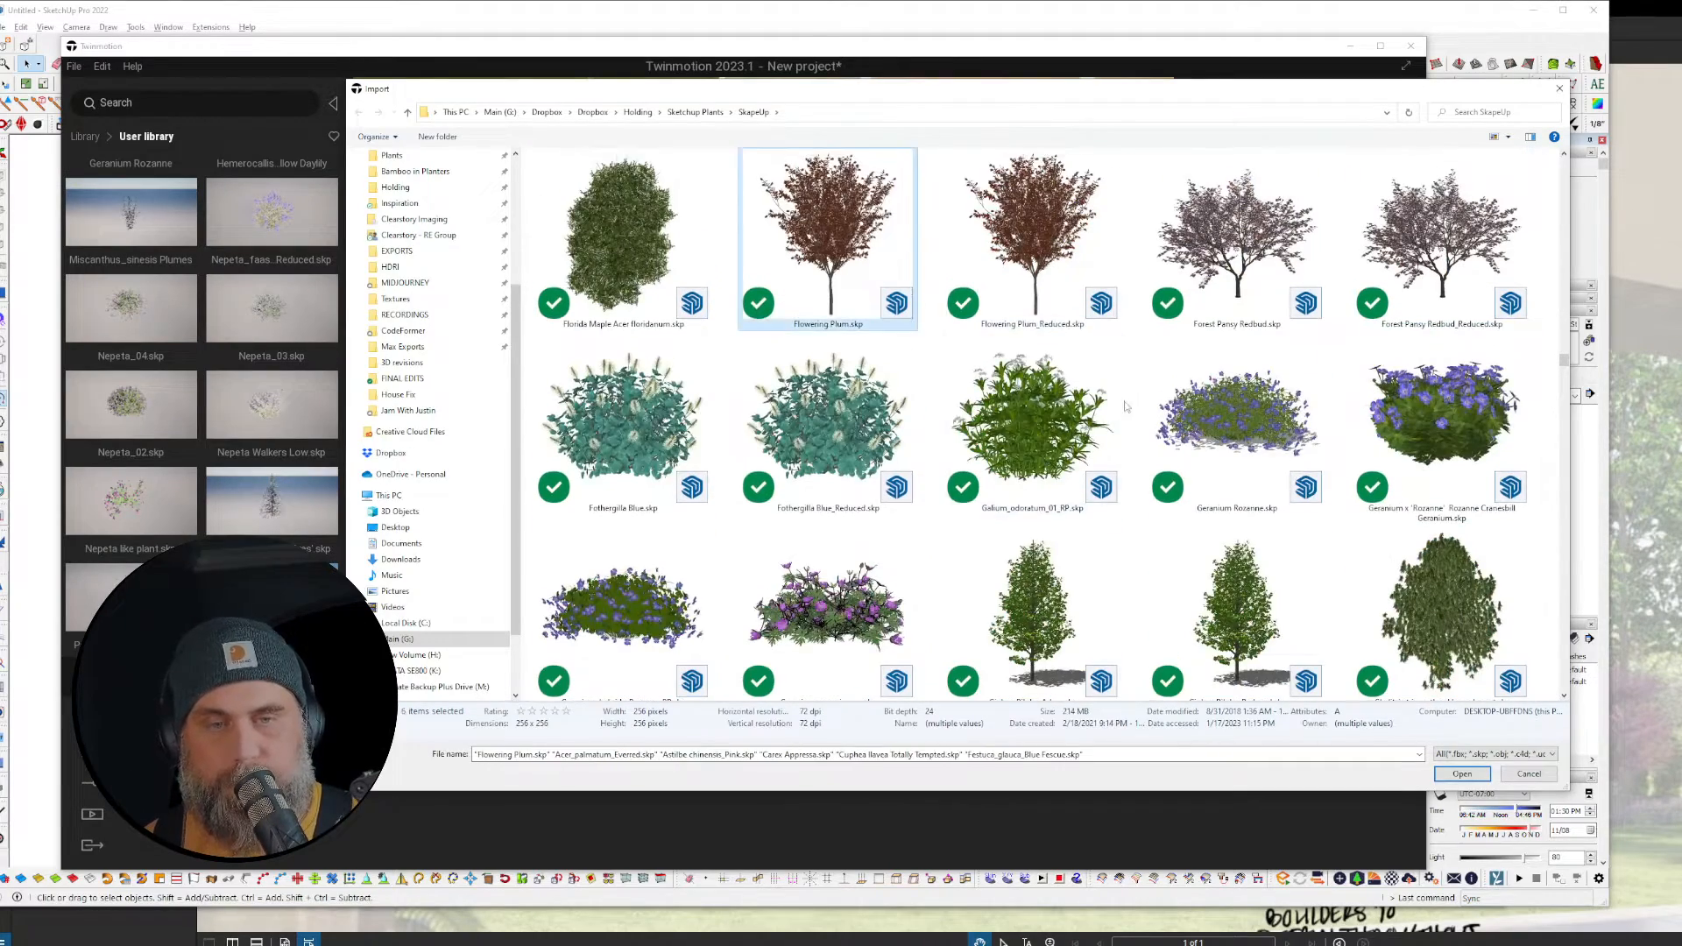
{"action": "scroll", "coordinate": [1125, 409], "scroll_direction": "down", "scroll_amount": 10}
{"action": "scroll", "coordinate": [1125, 407], "scroll_direction": "down", "scroll_amount": 6}
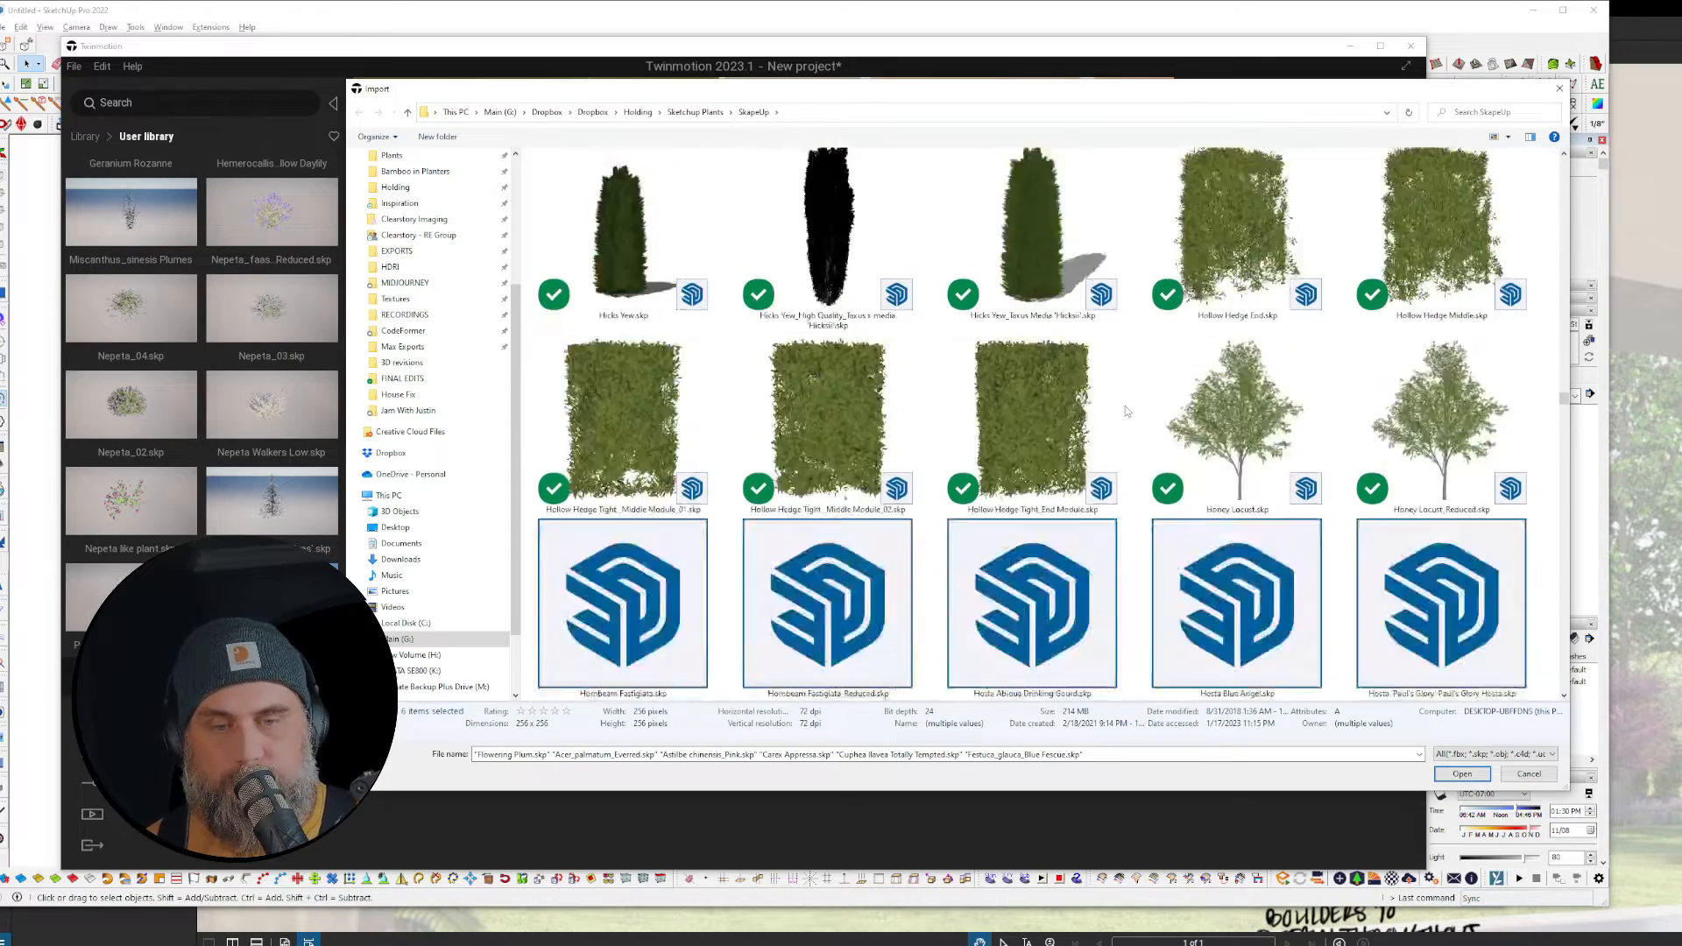
{"action": "left_click", "coordinate": [675, 411], "text": "ctrl"}
{"action": "scroll", "coordinate": [675, 411], "scroll_direction": "down", "scroll_amount": 4}
{"action": "left_click", "coordinate": [1155, 524], "text": "ctrl"}
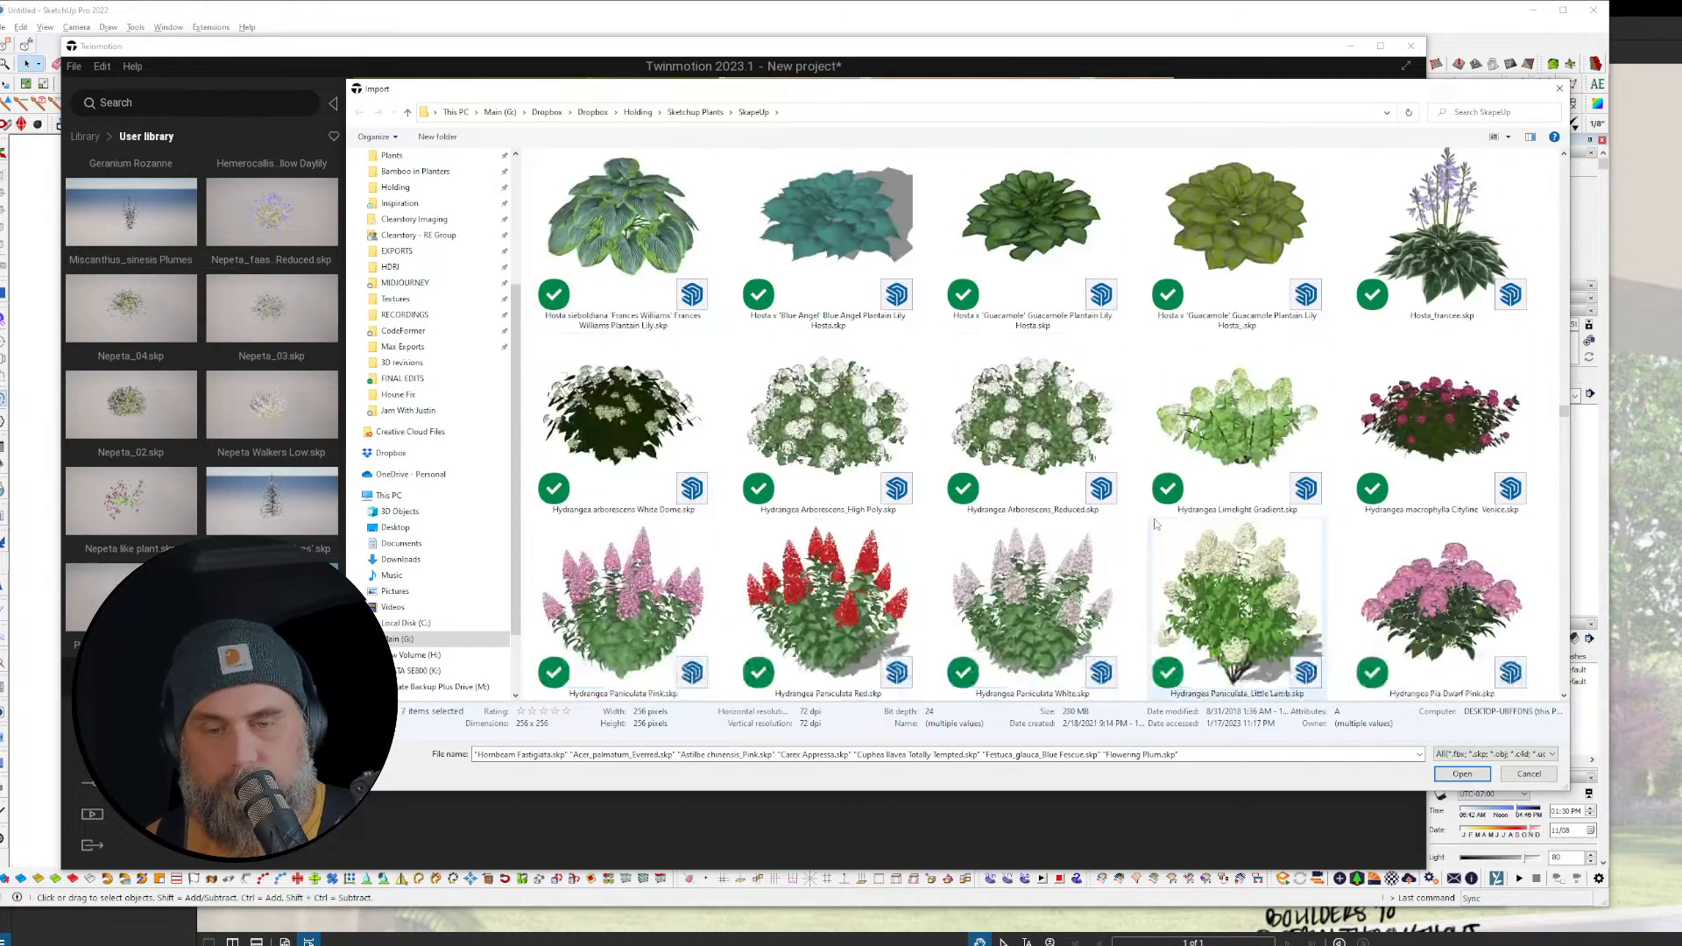
{"action": "scroll", "coordinate": [1155, 523], "scroll_direction": "down", "scroll_amount": 1}
{"action": "left_click", "coordinate": [1230, 384], "text": "ctrl"}
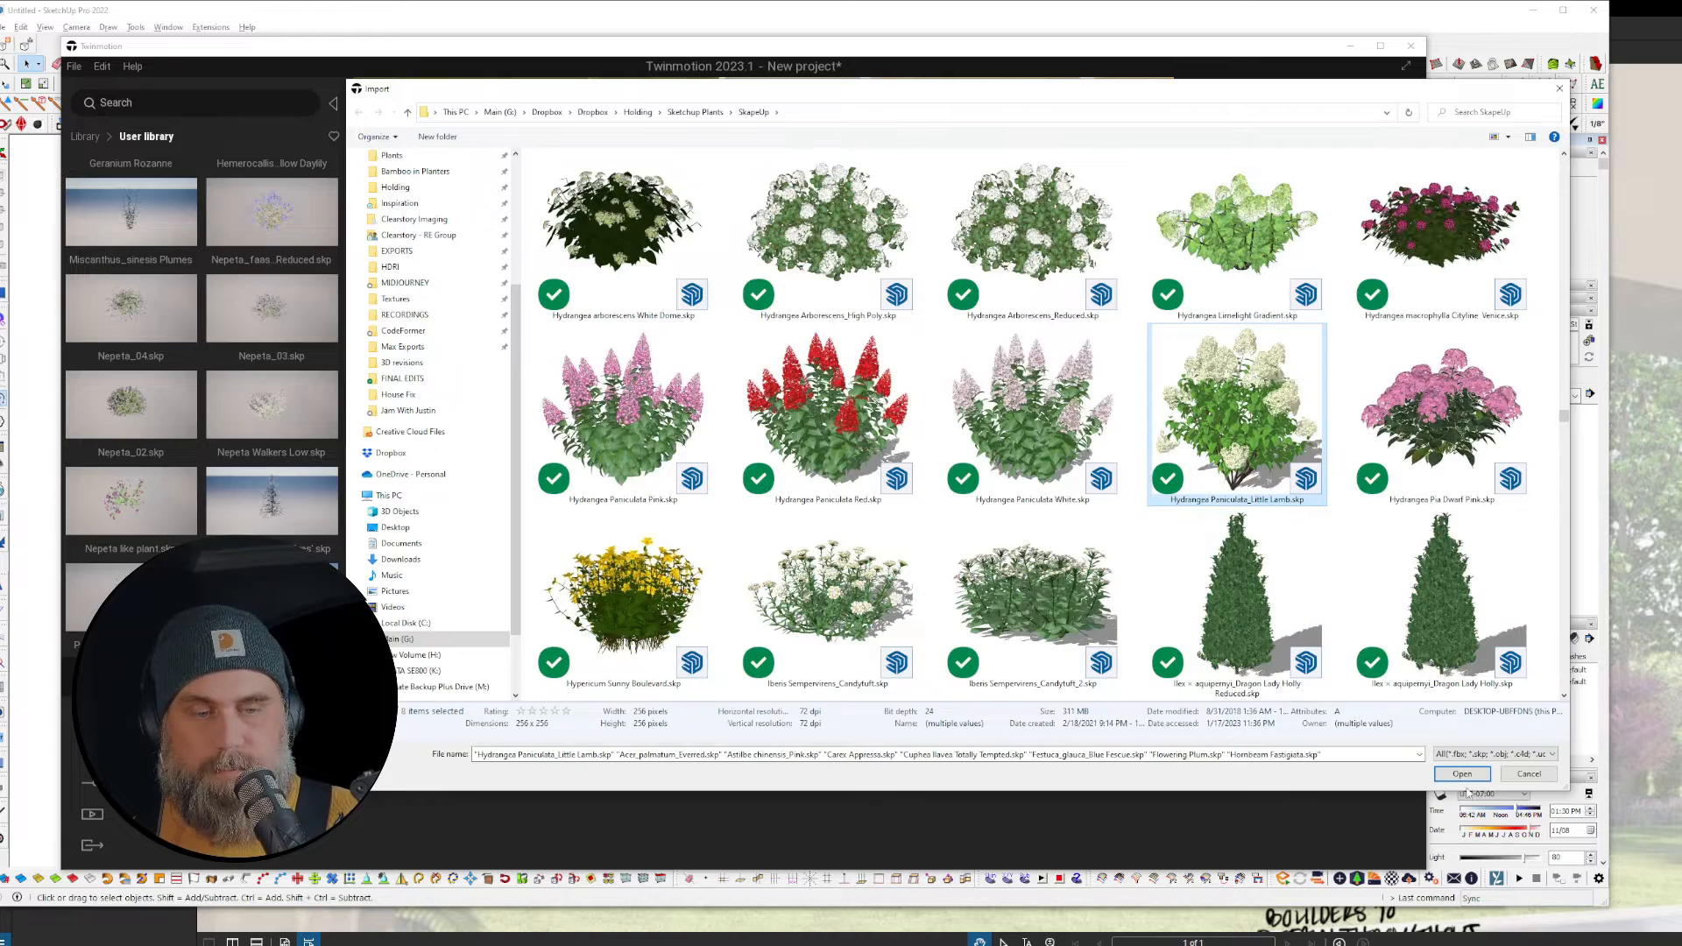
{"action": "left_click", "coordinate": [1464, 775]}
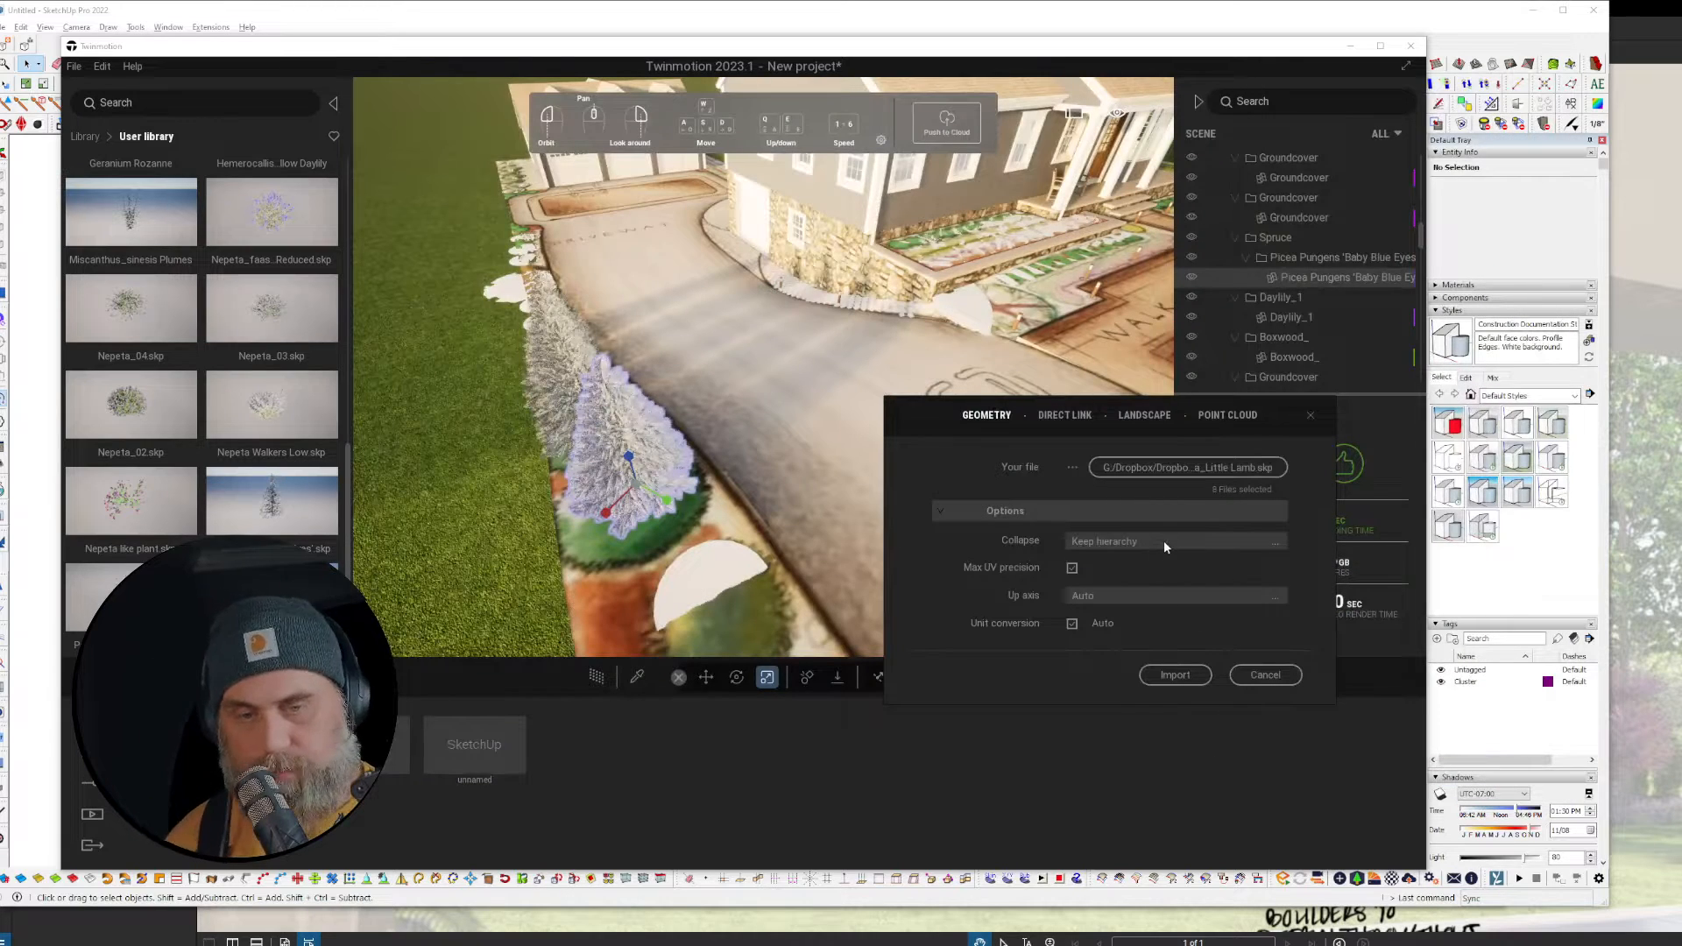
Step: Import with Collapse set to Collapse all, keeping both materials for all conflicts
{"action": "left_click", "coordinate": [1166, 541]}
{"action": "left_click", "coordinate": [1238, 591]}
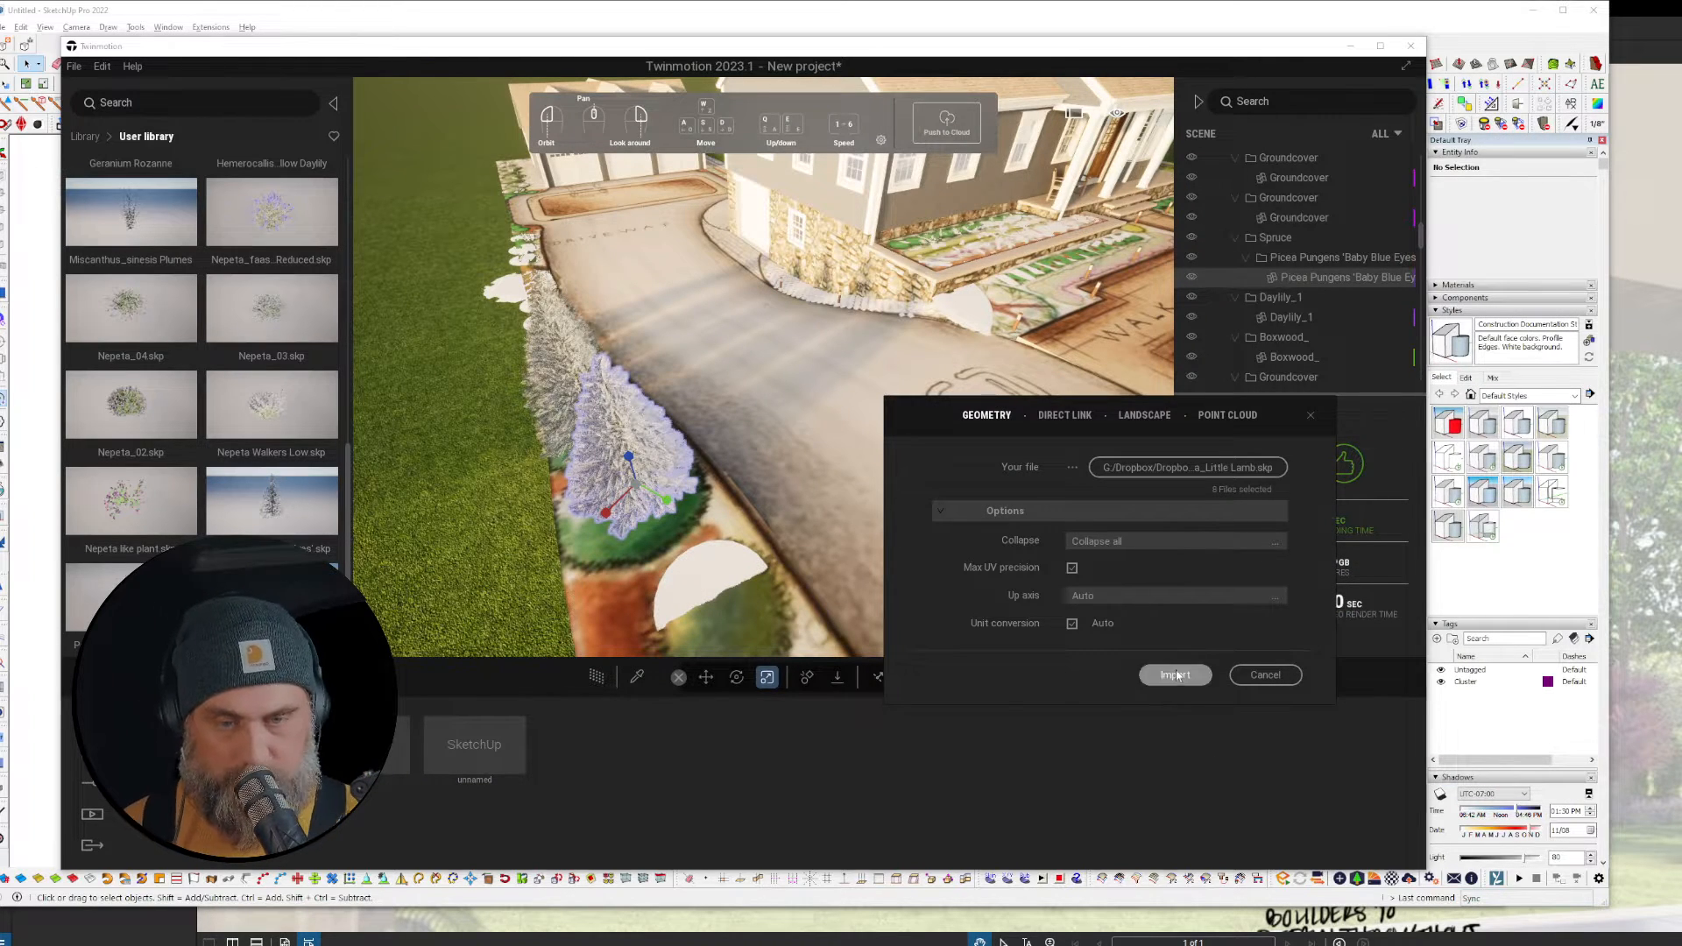
{"action": "left_click", "coordinate": [1175, 675]}
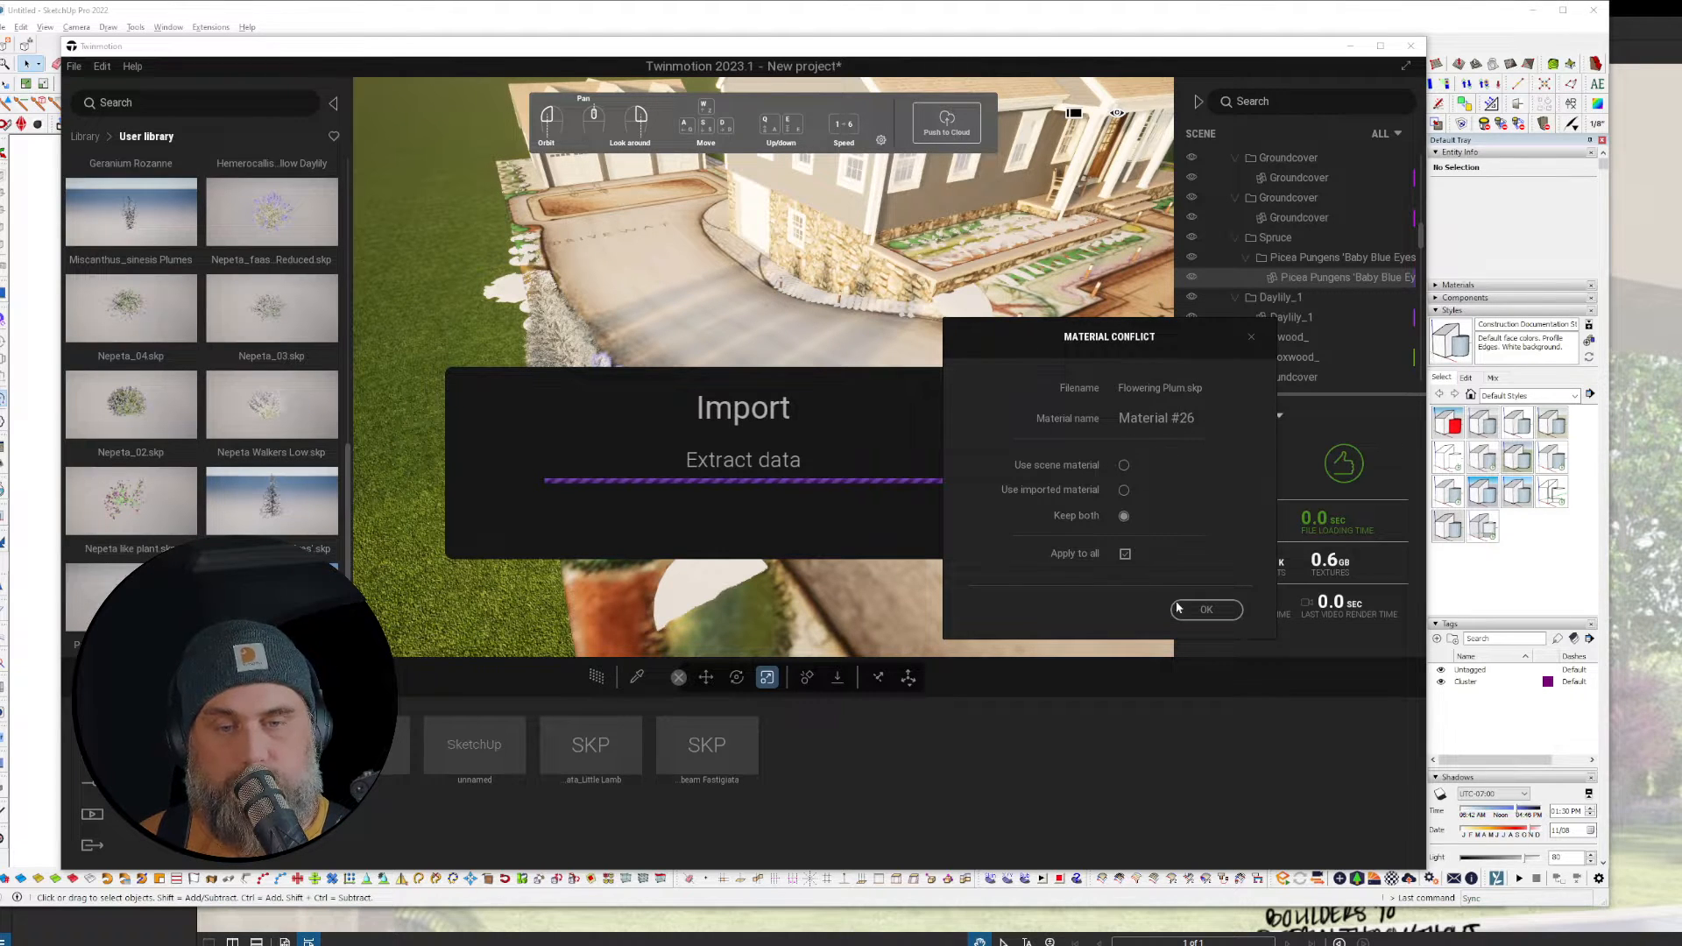
{"action": "left_click", "coordinate": [1205, 610]}
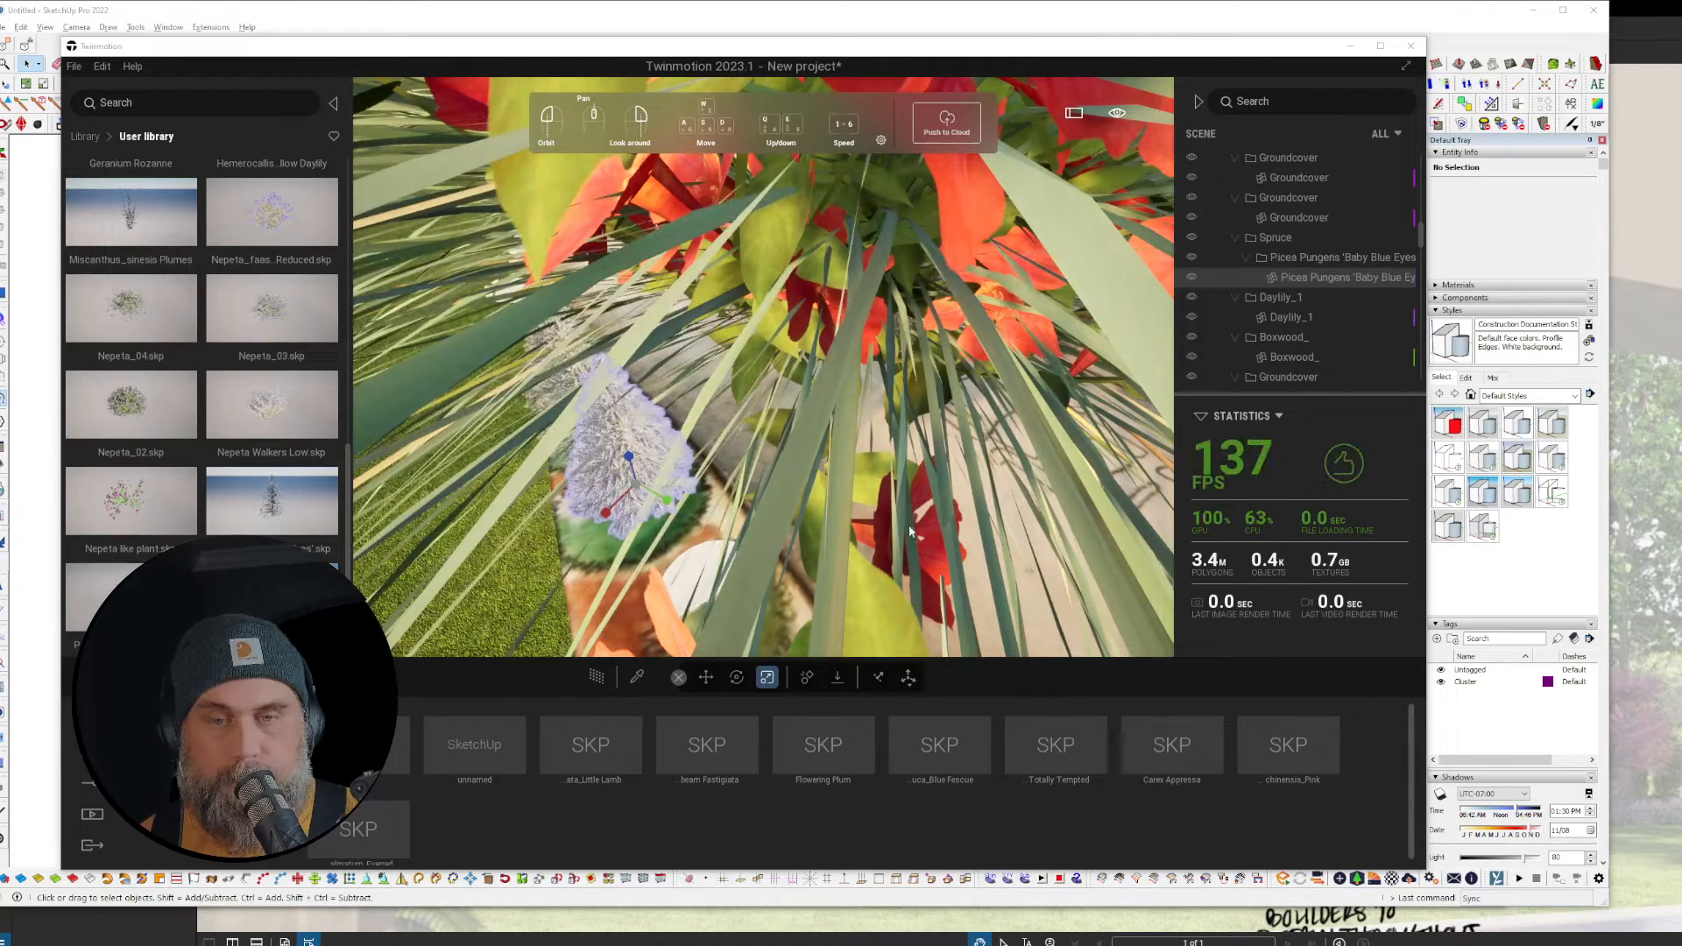
Step: Shrink the orange Cuphea plant with the scale gizmo
{"action": "scroll", "coordinate": [908, 524], "scroll_direction": "down", "scroll_amount": 10}
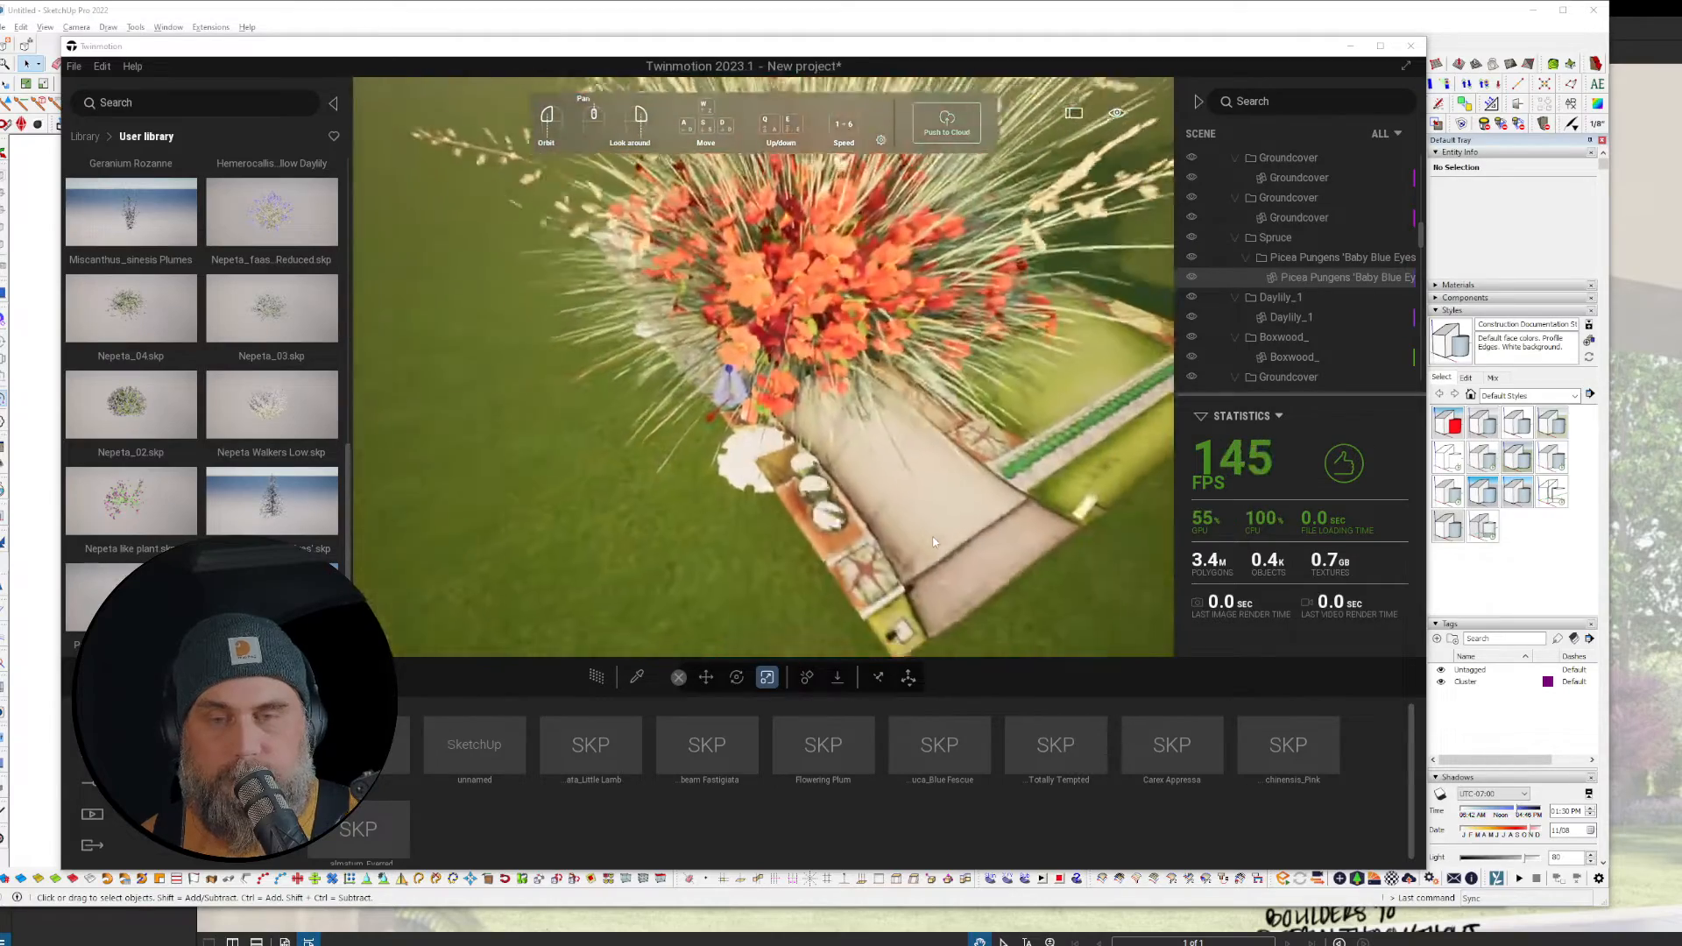
{"action": "scroll", "coordinate": [934, 543], "scroll_direction": "down", "scroll_amount": 2}
{"action": "left_click_drag", "start_coordinate": [1007, 590], "coordinate": [1029, 477]}
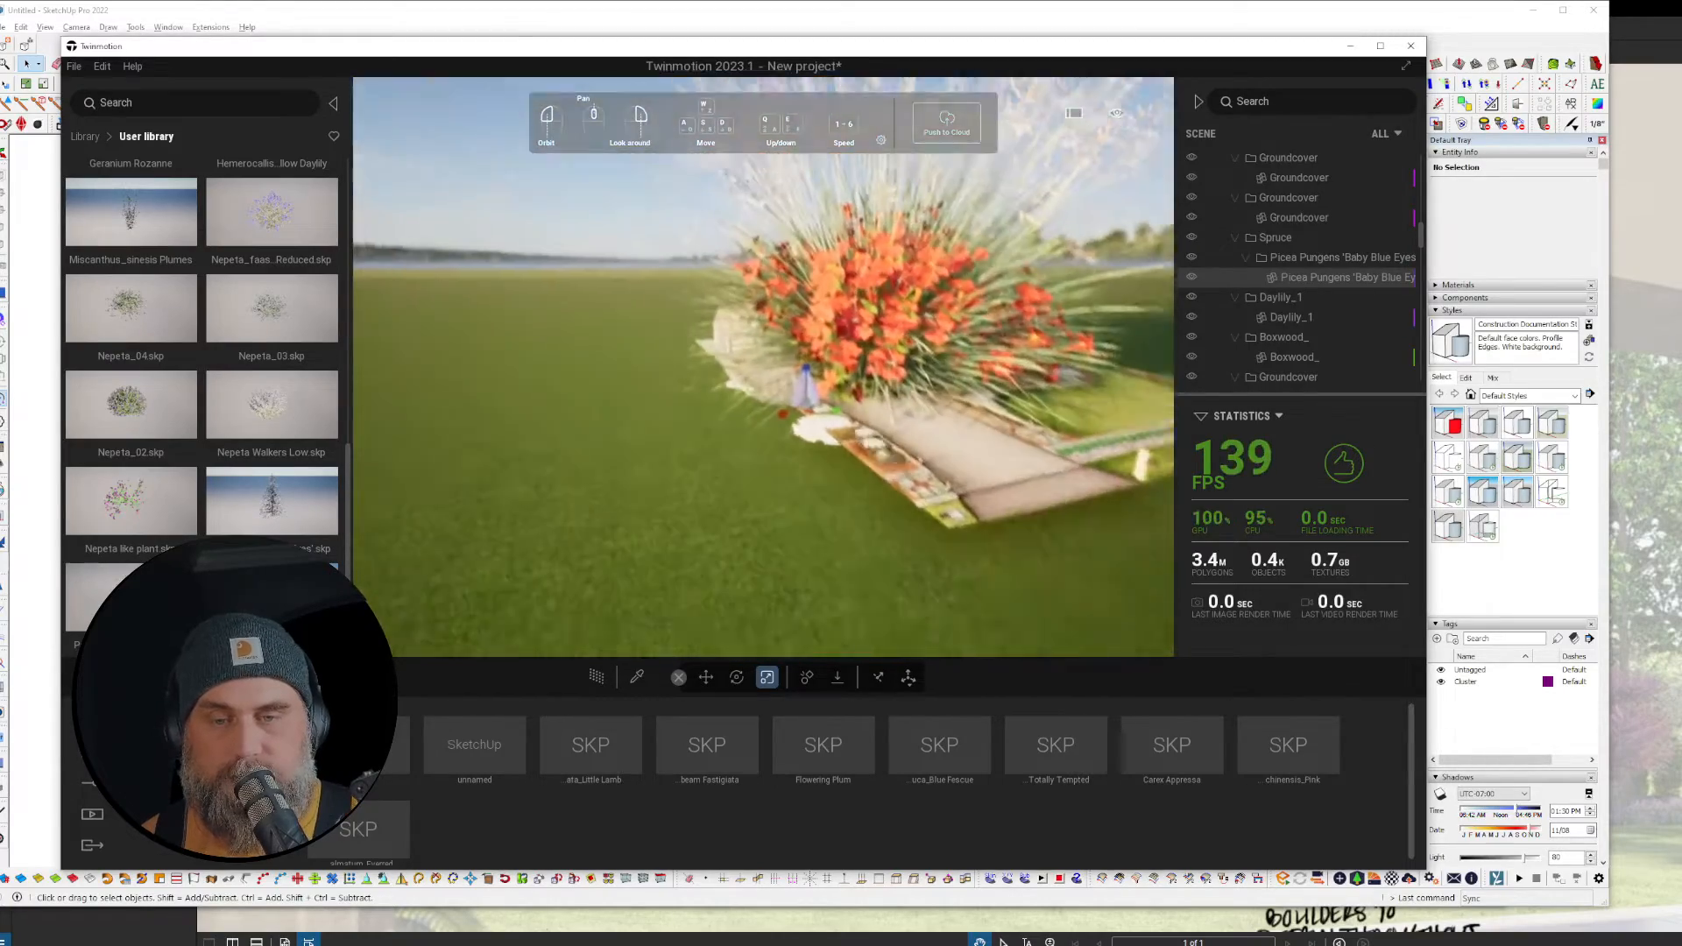
{"action": "left_click_drag", "start_coordinate": [1007, 652], "coordinate": [1000, 632]}
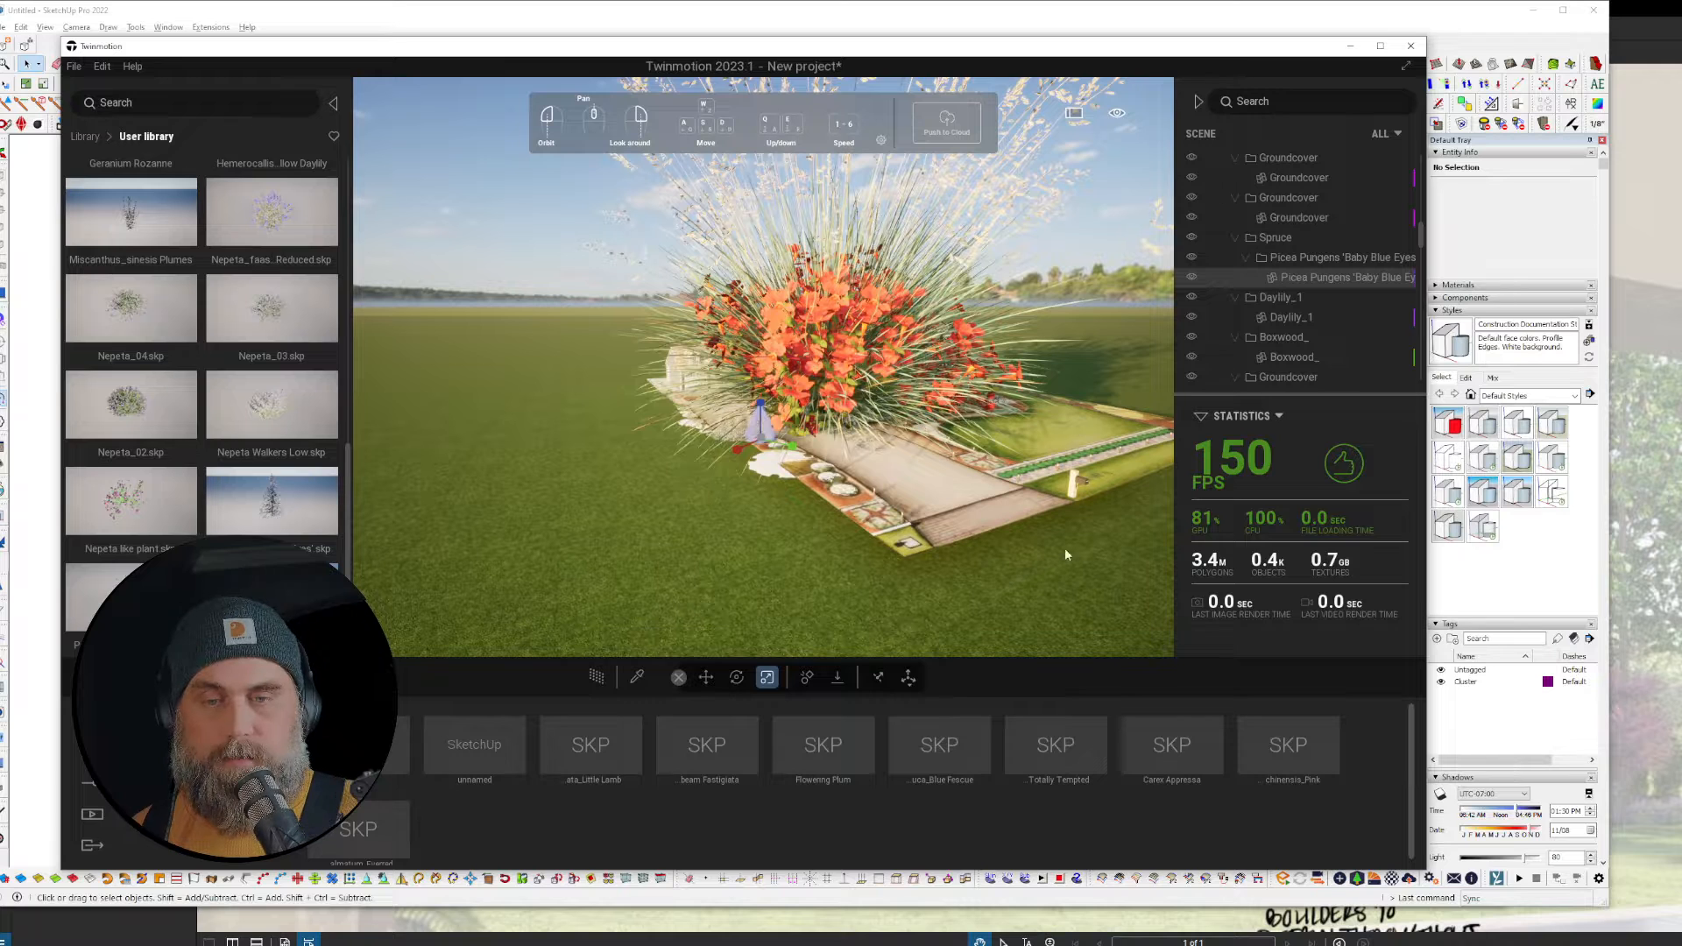
{"action": "left_click", "coordinate": [835, 345]}
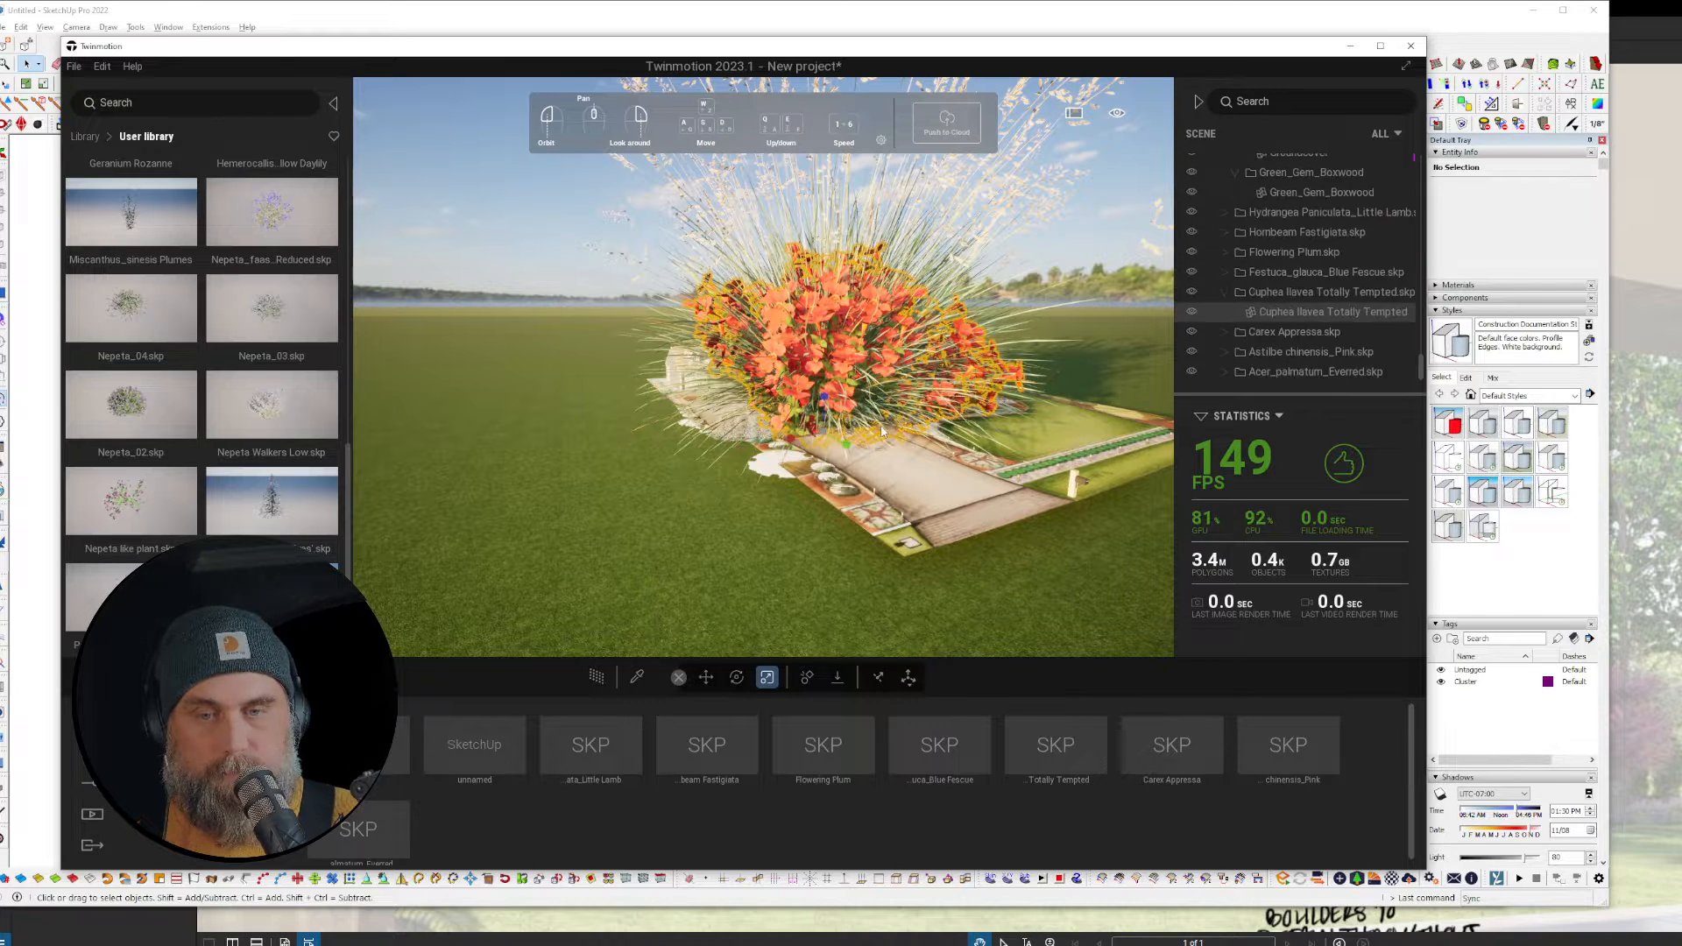
{"action": "left_click", "coordinate": [819, 432]}
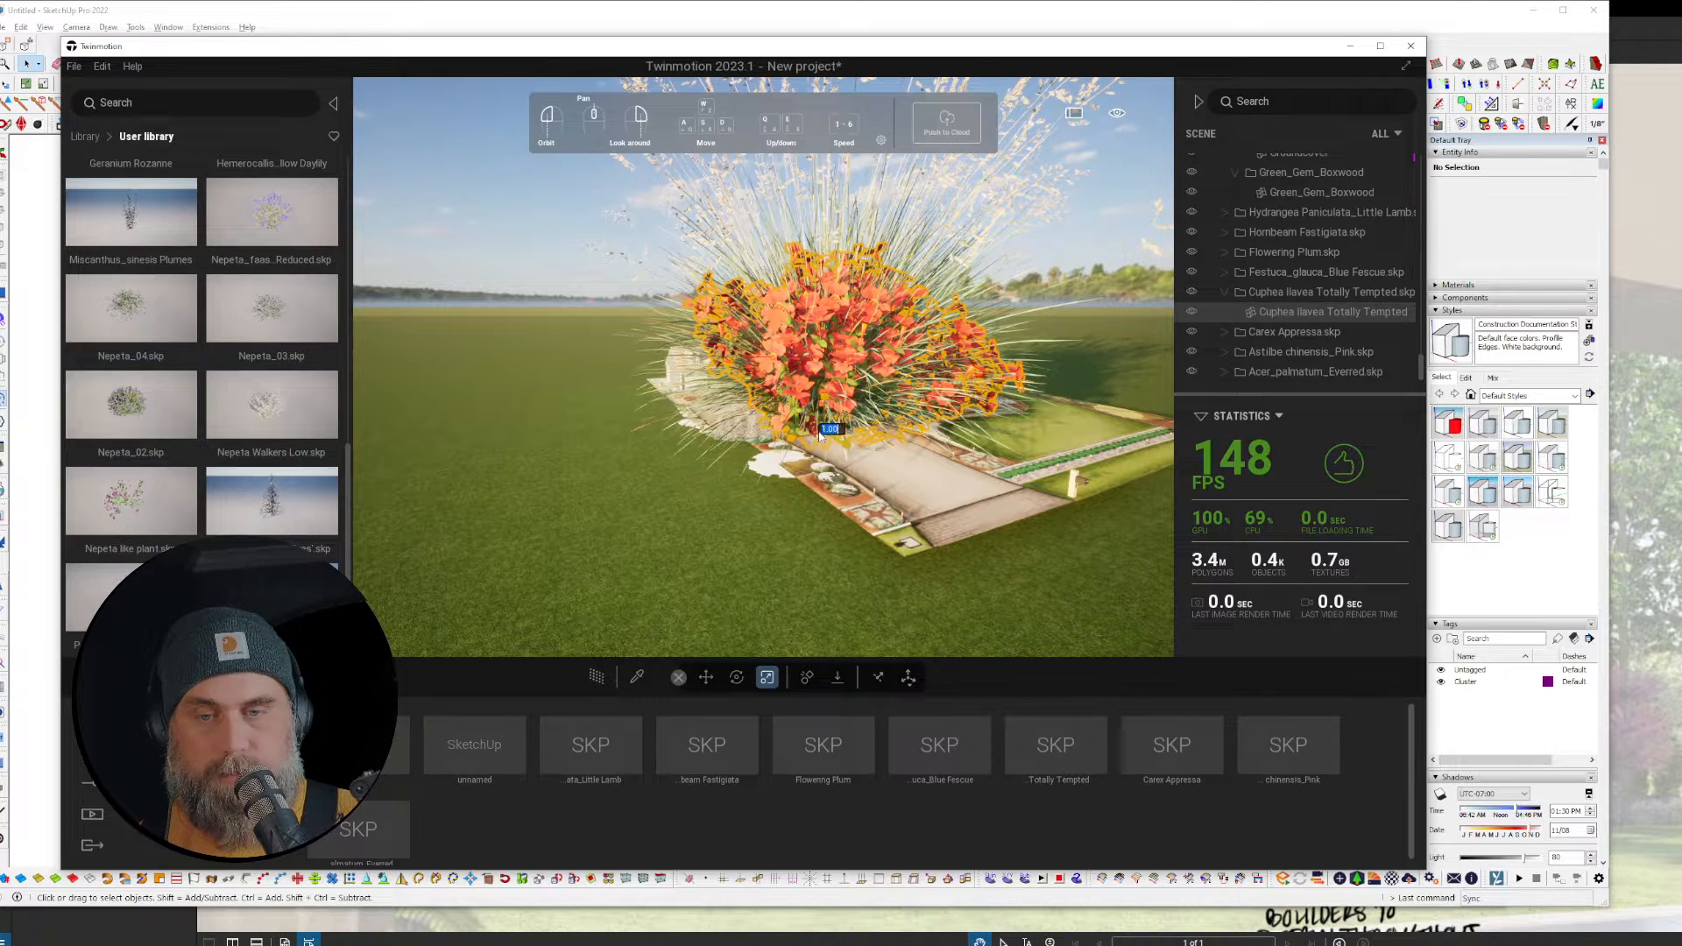
{"action": "left_click_drag", "start_coordinate": [825, 442], "coordinate": [848, 609]}
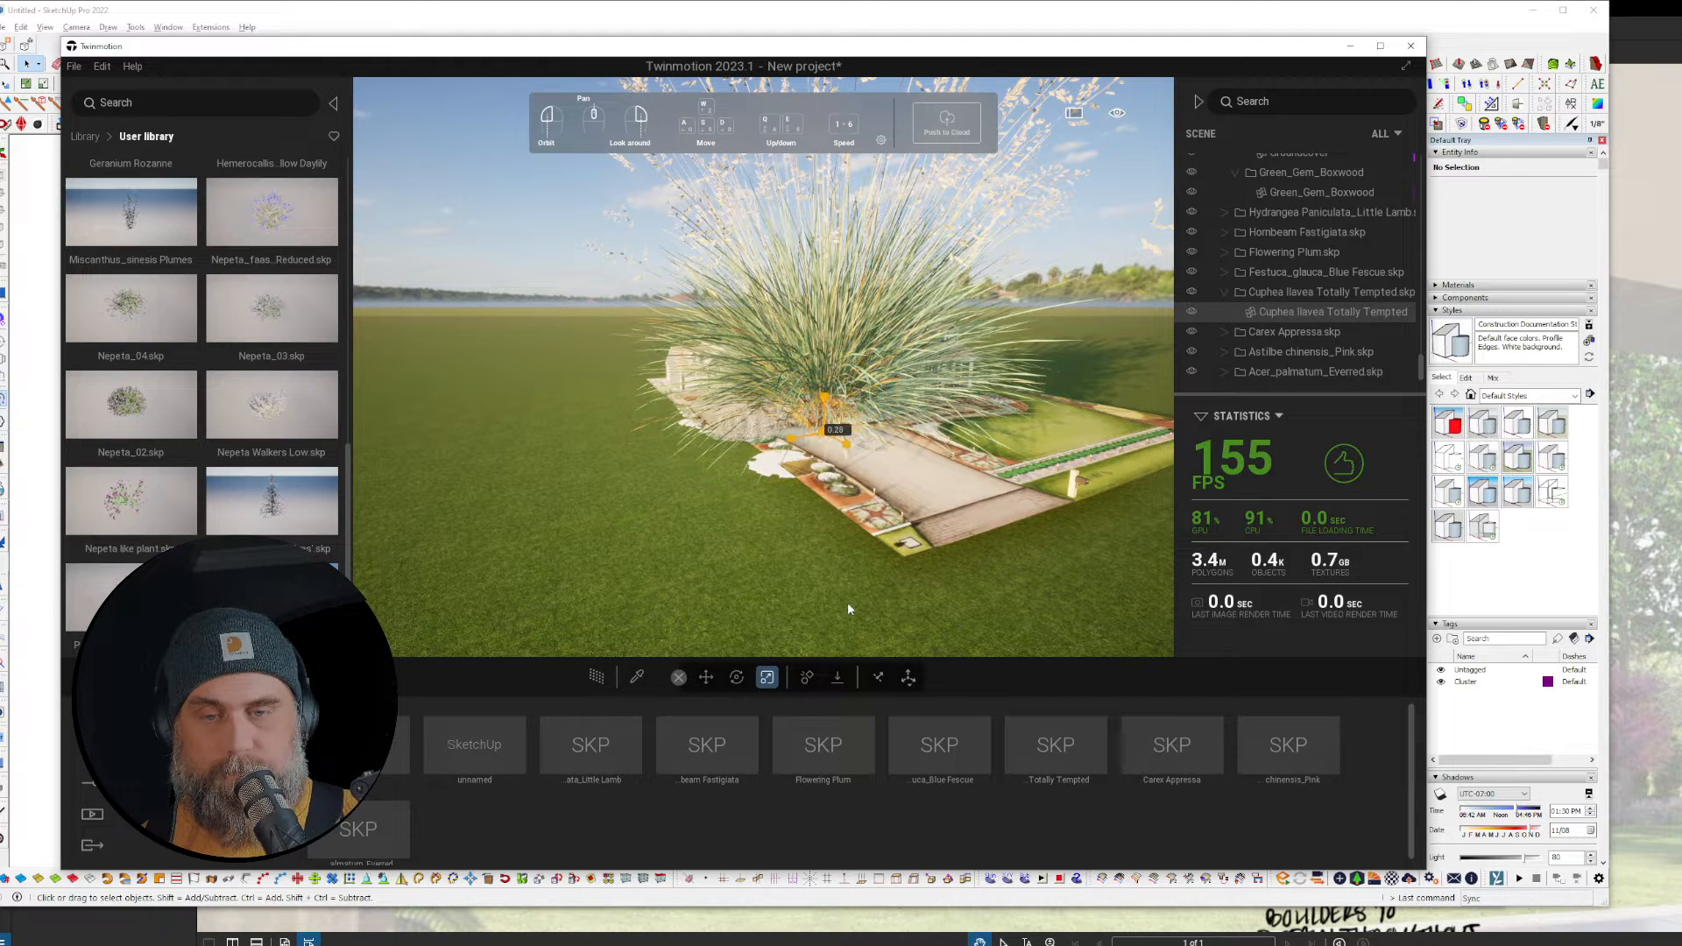
Step: Set the Festuca Blue Fescue grass scale to 1
{"action": "scroll", "coordinate": [833, 418], "scroll_direction": "up", "scroll_amount": 3}
{"action": "left_click", "coordinate": [837, 420]}
{"action": "left_click", "coordinate": [840, 407]}
{"action": "left_click", "coordinate": [839, 452]}
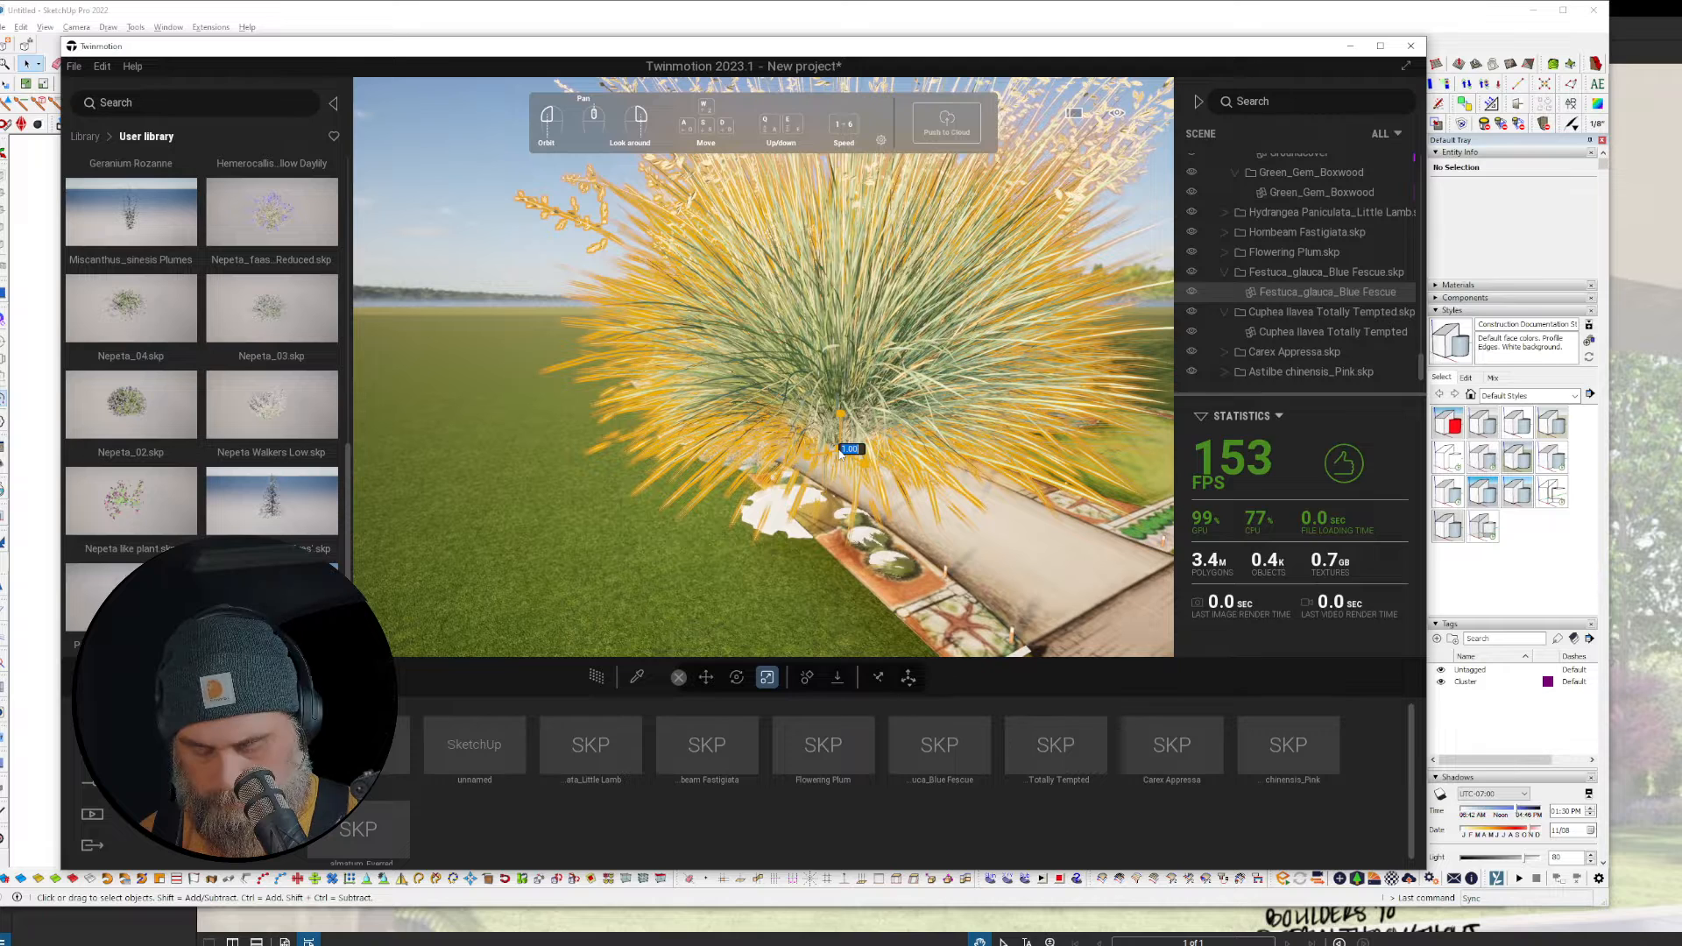
{"action": "type", "text": "1"}
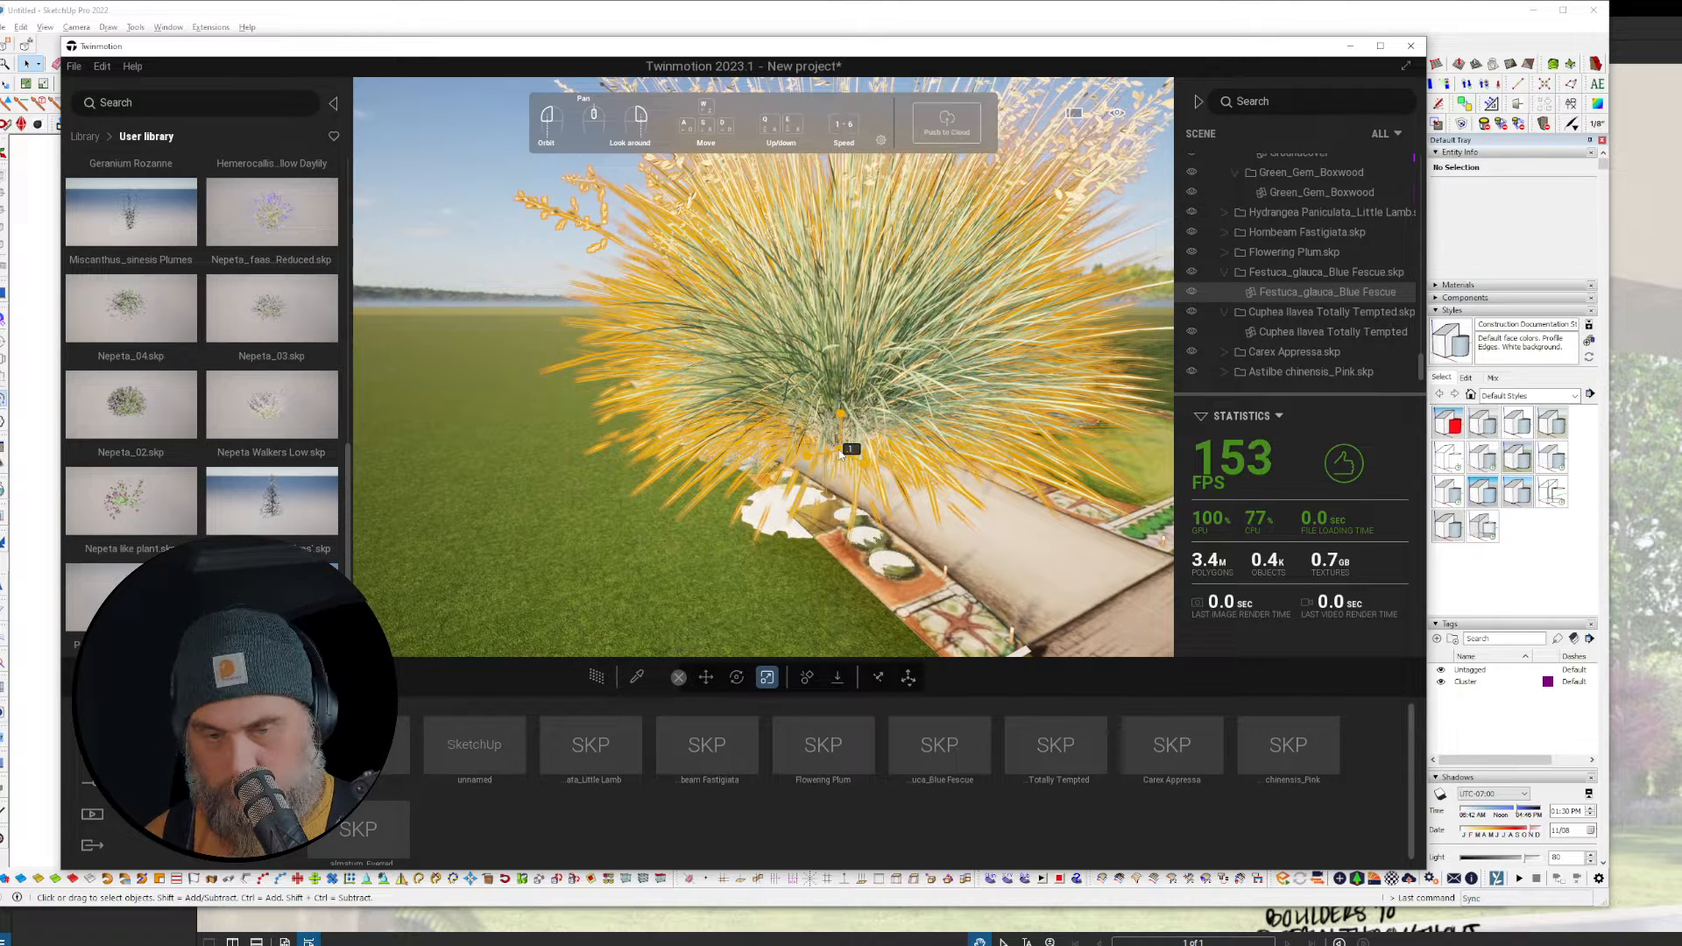
{"action": "key", "text": "Return"}
Step: Scale down the Acer palmatum Everred tree and move it toward the driveway
{"action": "scroll", "coordinate": [841, 451], "scroll_direction": "down", "scroll_amount": 5}
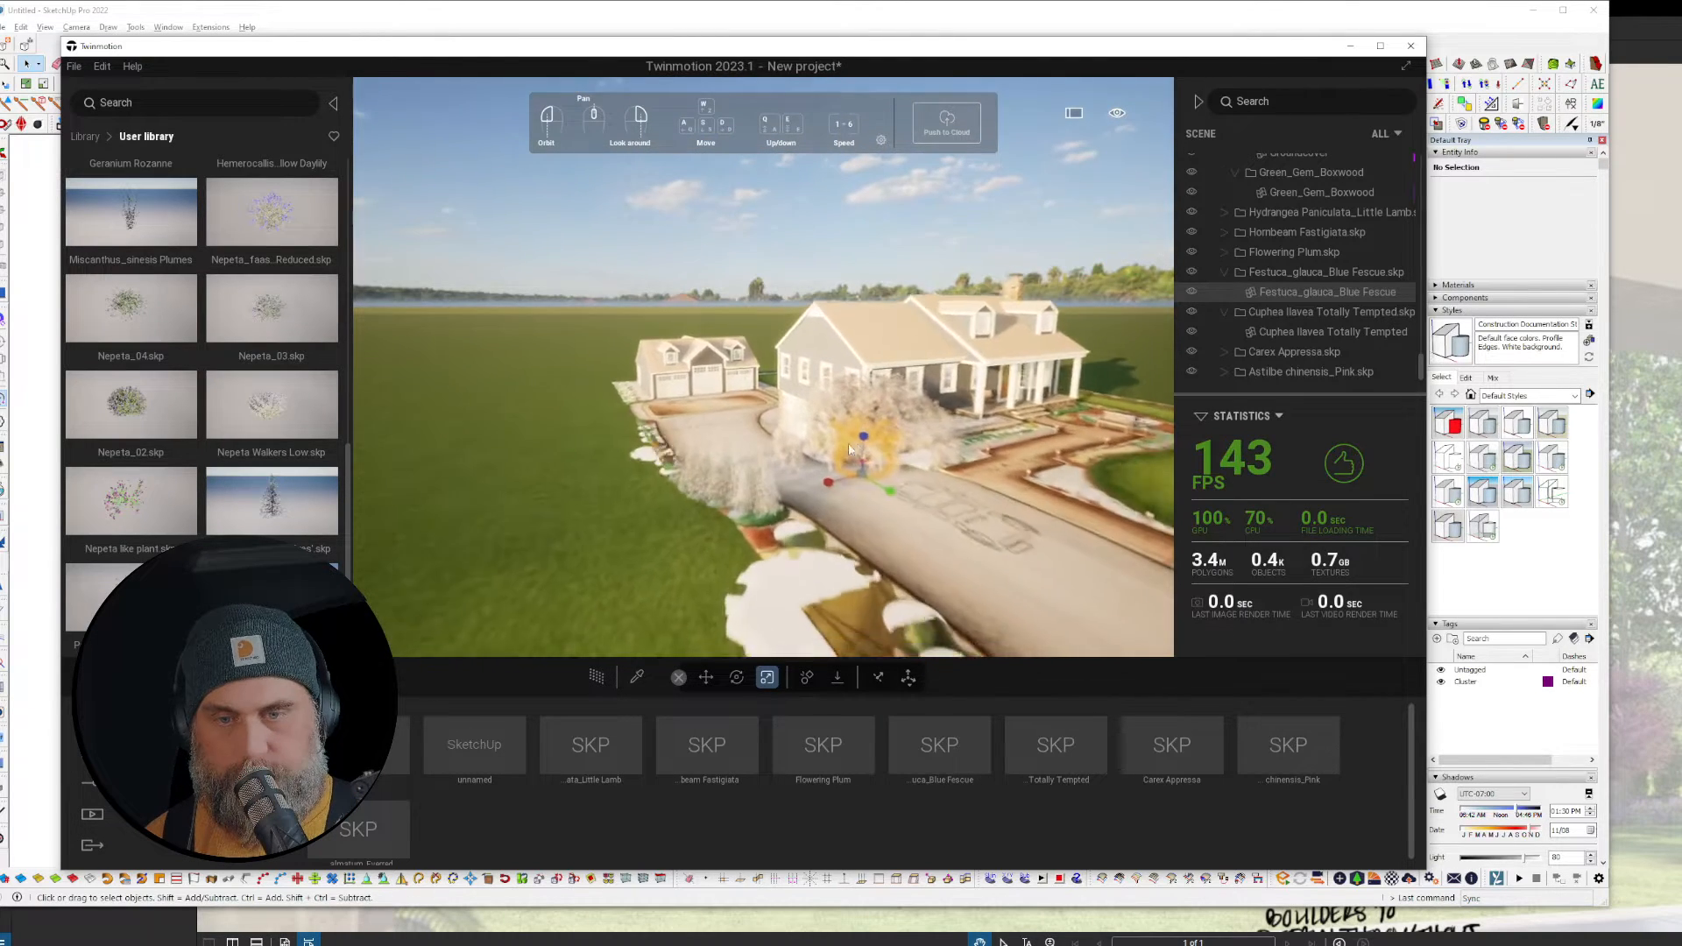
{"action": "scroll", "coordinate": [848, 449], "scroll_direction": "up", "scroll_amount": 5}
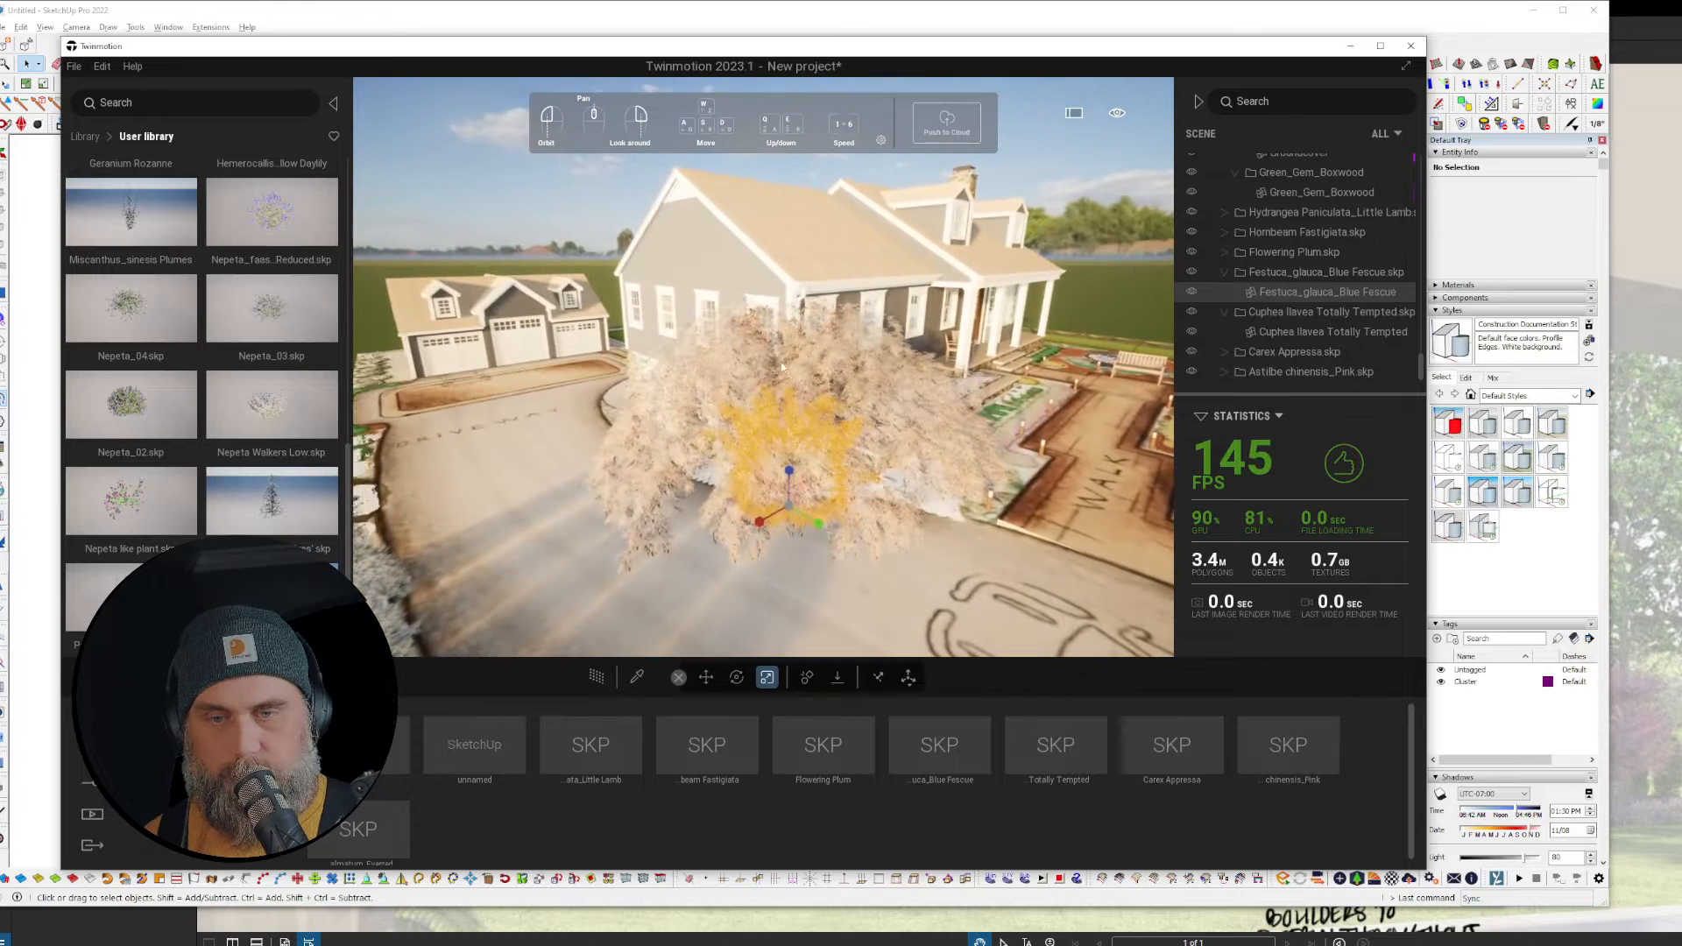
{"action": "left_click", "coordinate": [783, 367]}
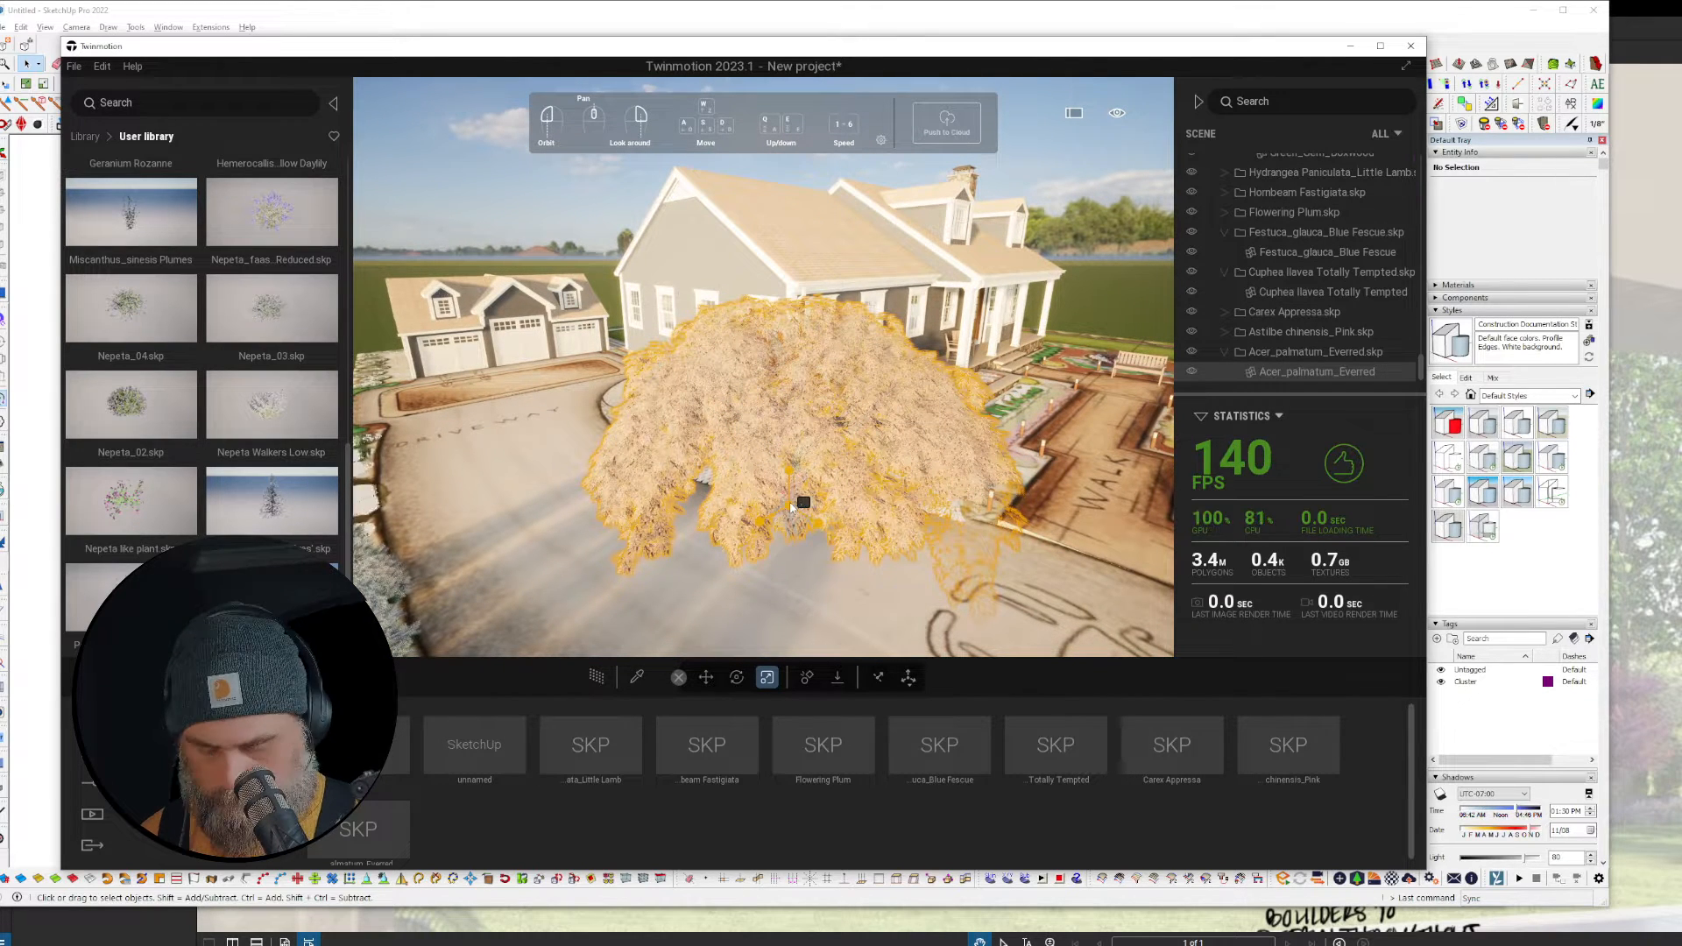
{"action": "left_click_drag", "start_coordinate": [793, 506], "coordinate": [796, 517]}
{"action": "scroll", "coordinate": [799, 509], "scroll_direction": "up", "scroll_amount": 3}
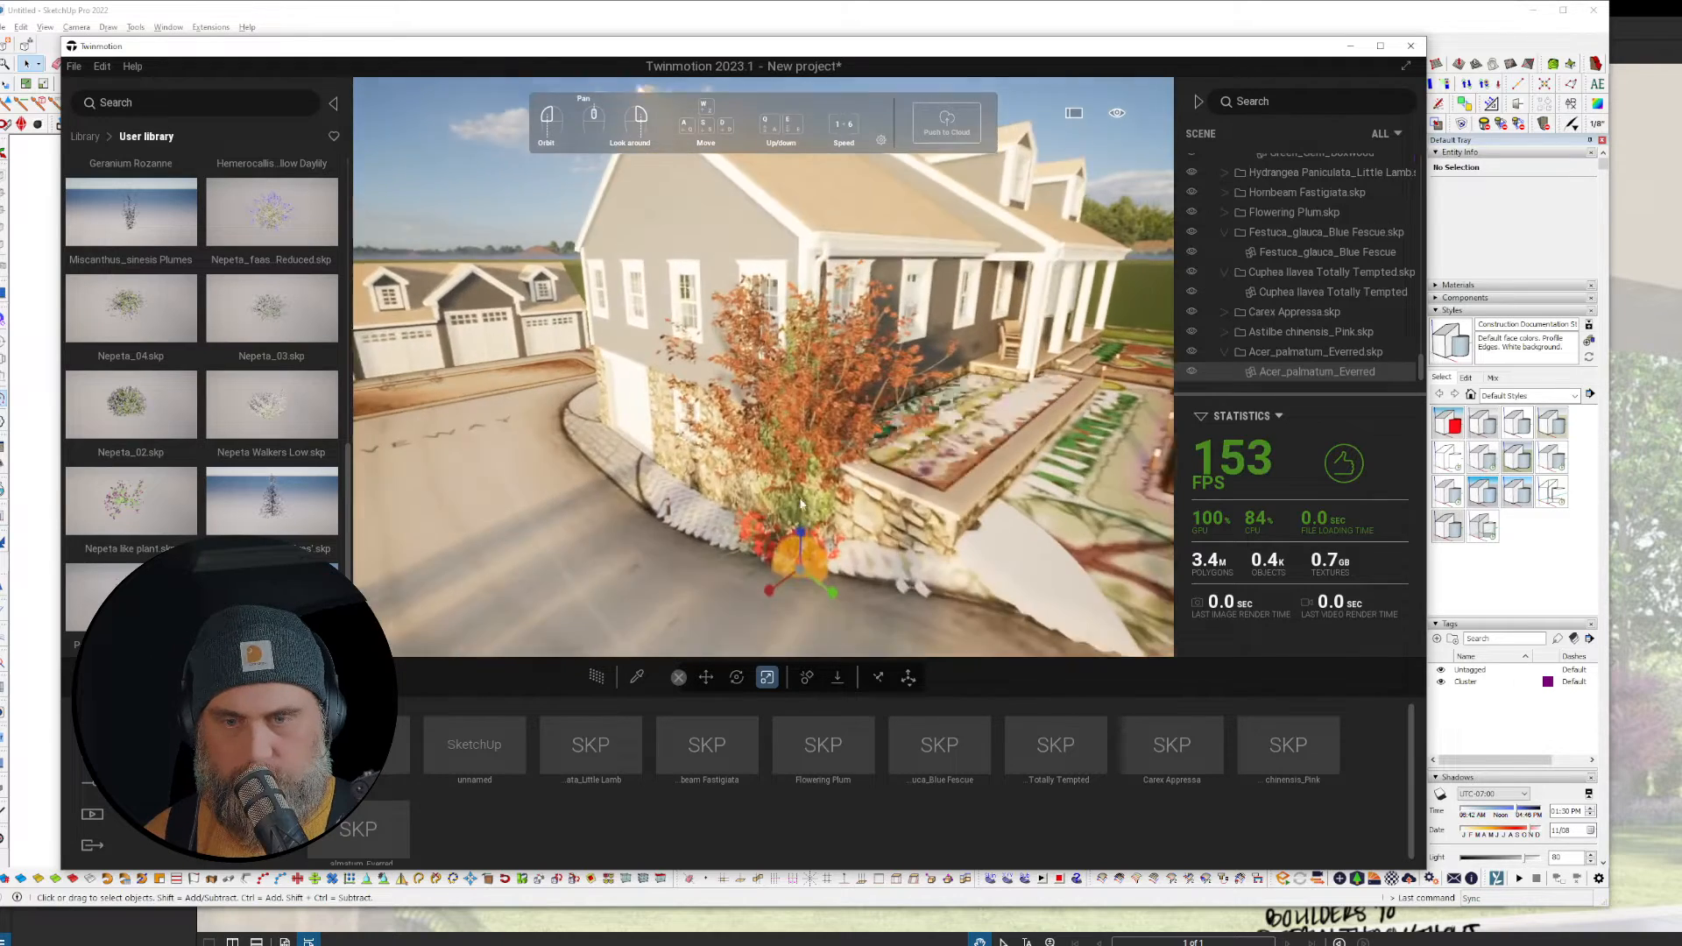
{"action": "right_click_drag", "start_coordinate": [800, 505], "coordinate": [819, 539]}
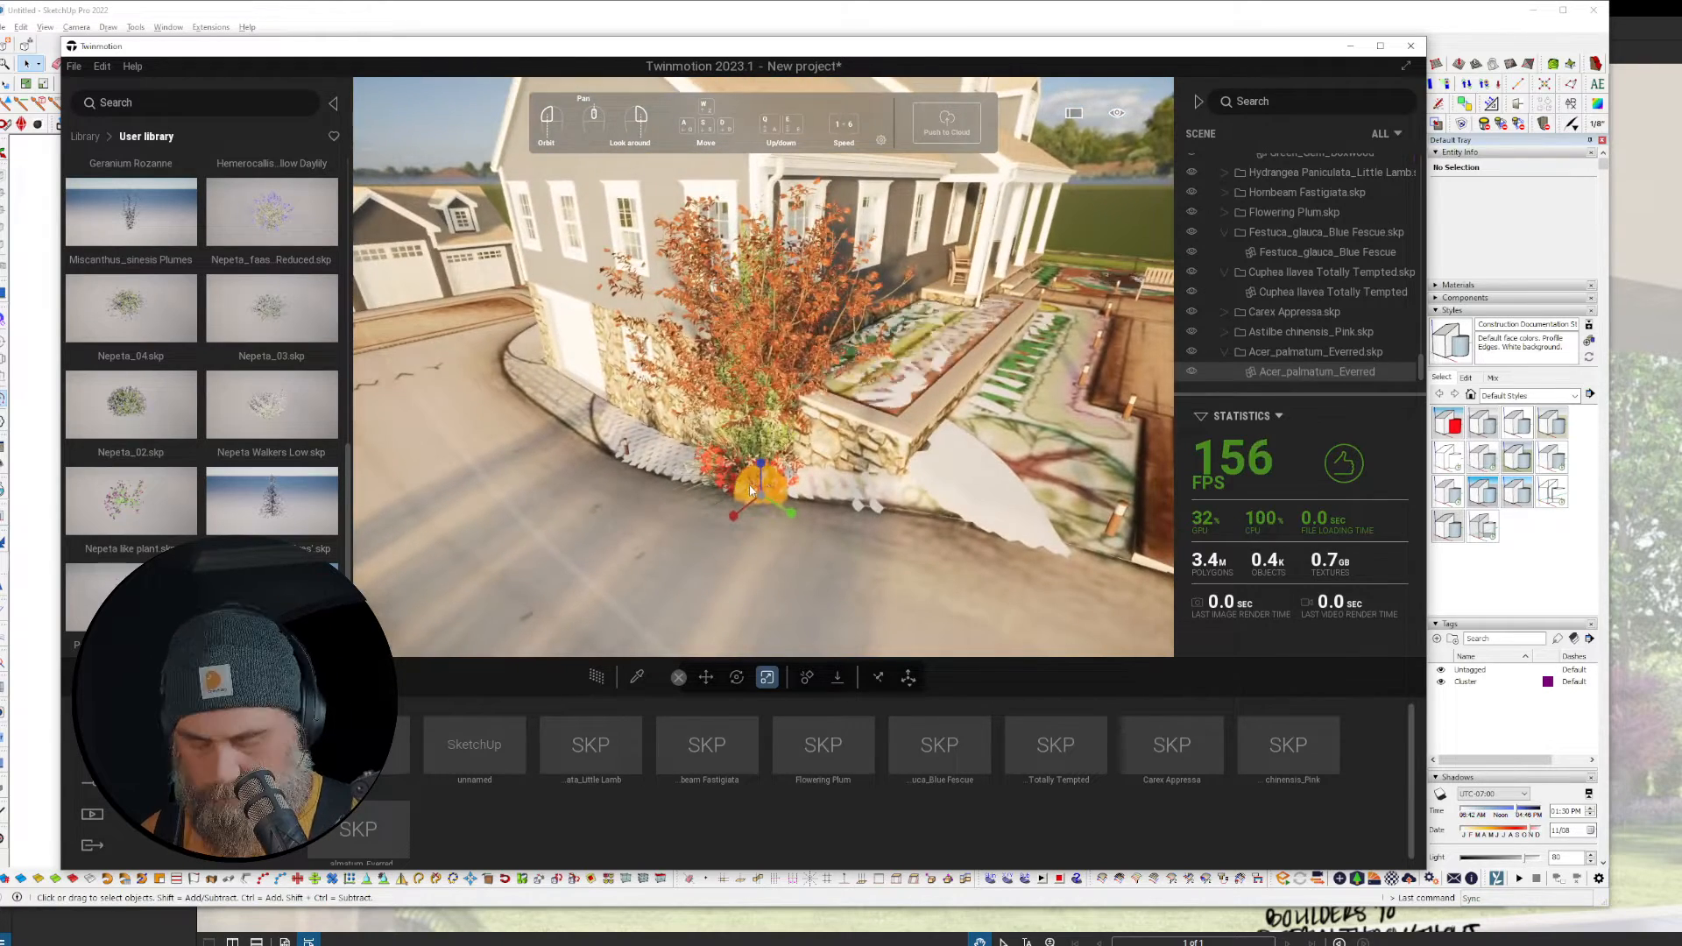
{"action": "key", "text": "Tab"}
{"action": "left_click_drag", "start_coordinate": [761, 517], "coordinate": [632, 611]}
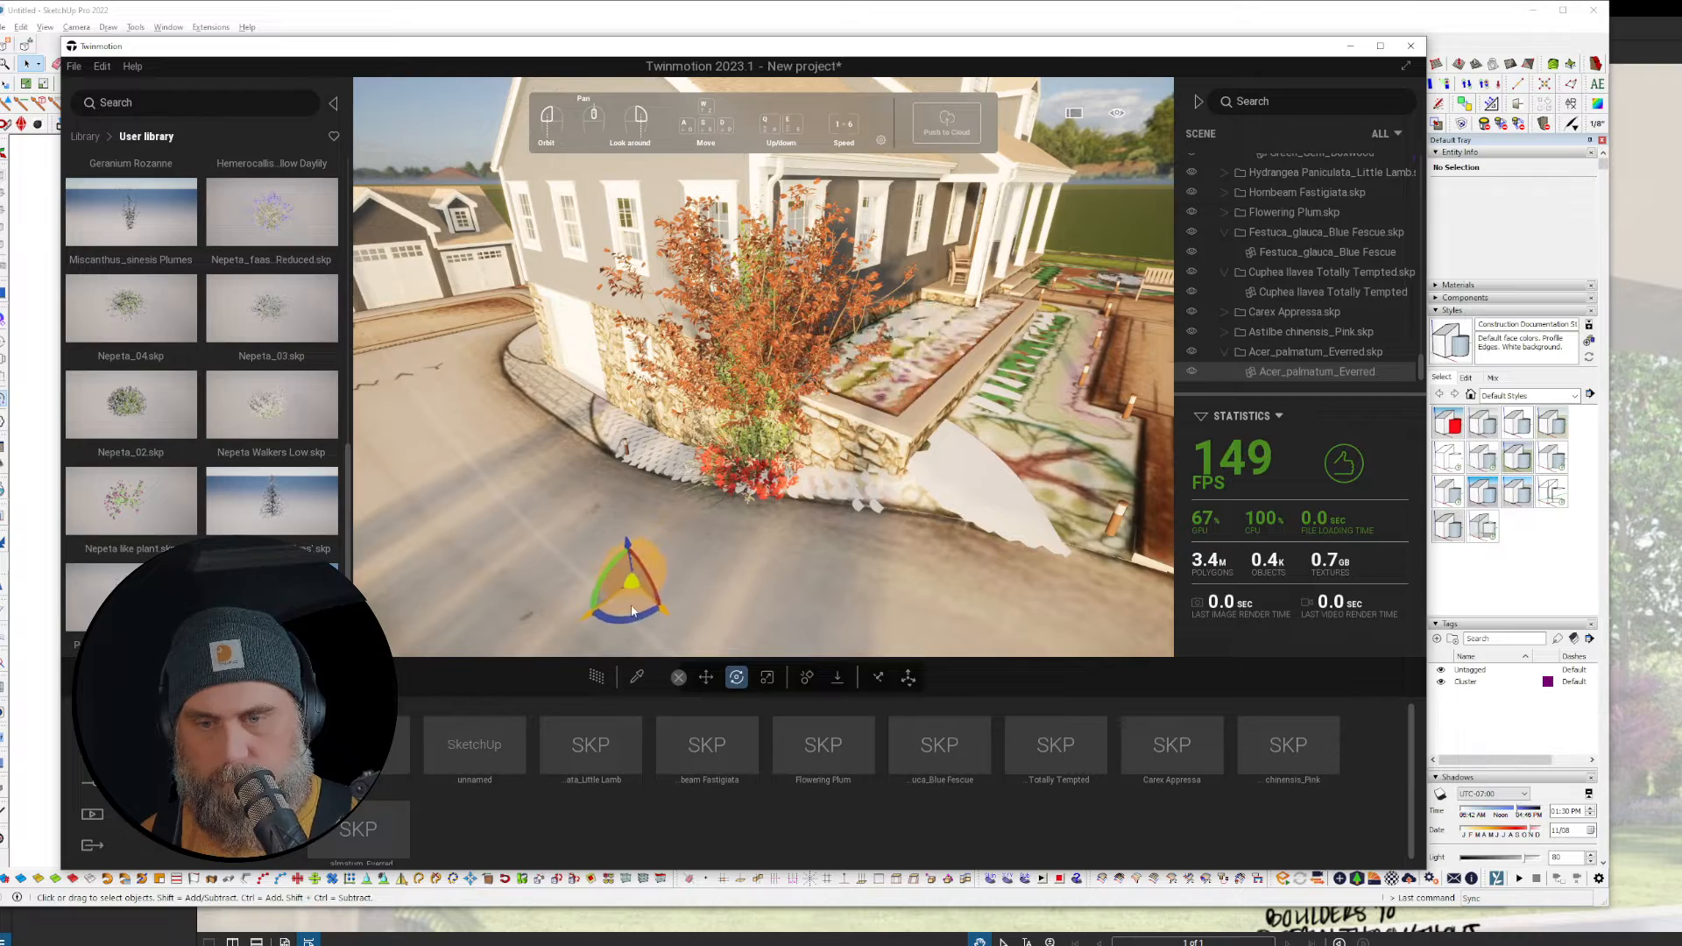
{"action": "left_click", "coordinate": [830, 343]}
{"action": "right_click_drag", "start_coordinate": [977, 404], "coordinate": [908, 443]}
{"action": "scroll", "coordinate": [908, 443], "scroll_direction": "down", "scroll_amount": 3}
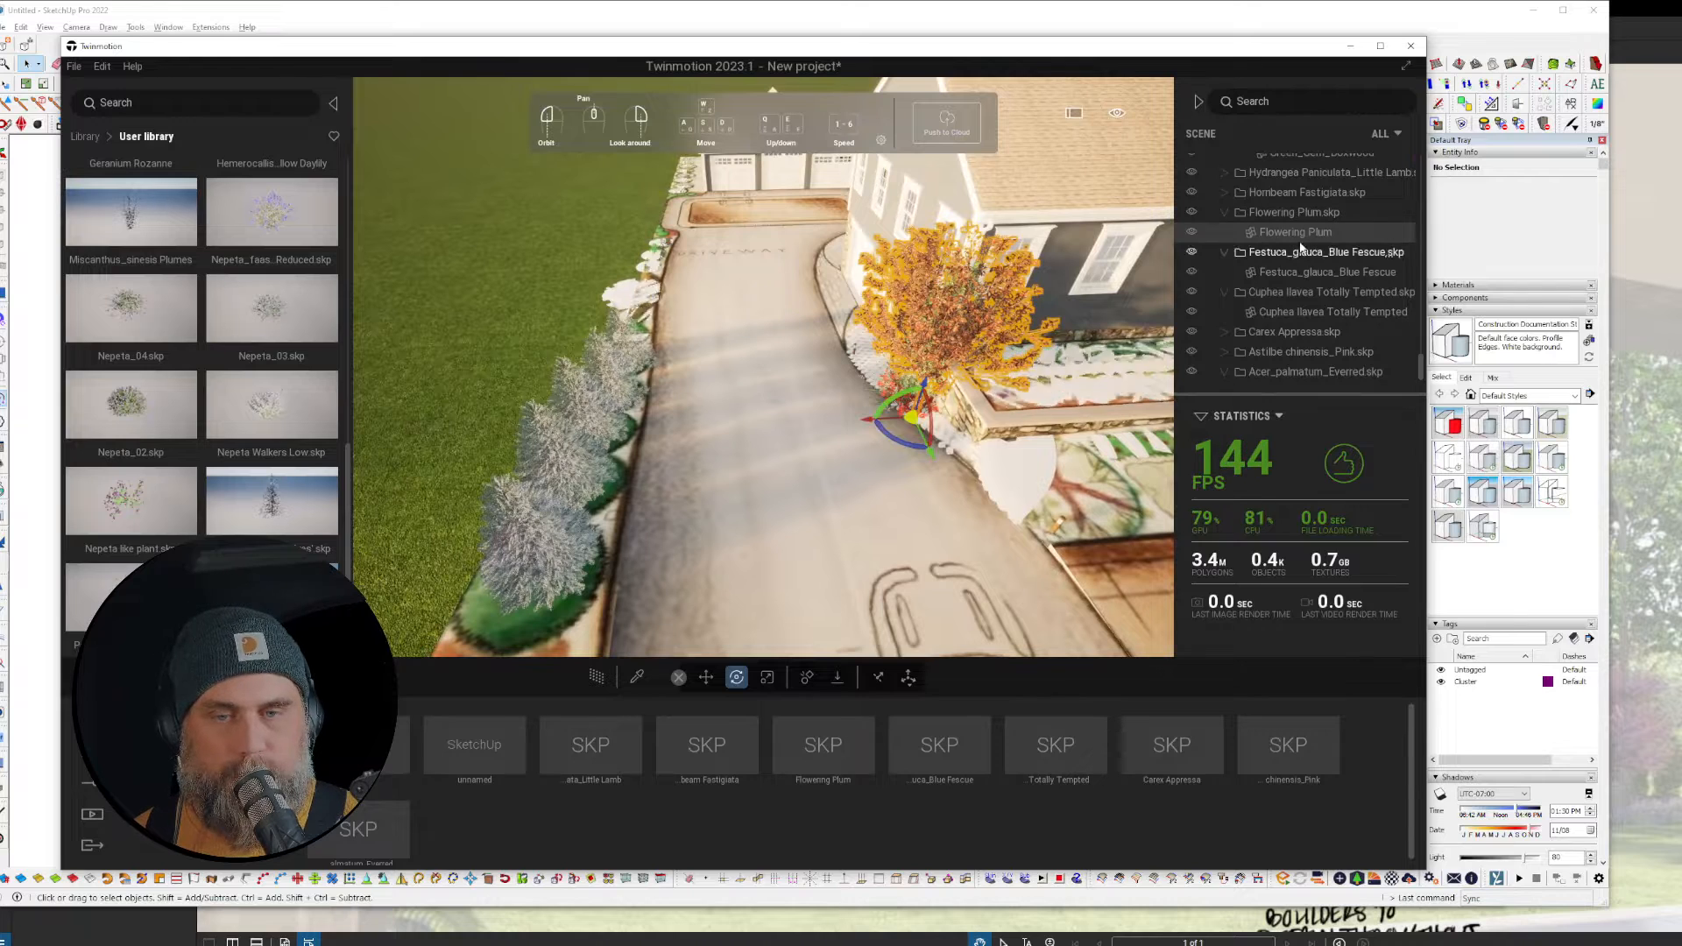
Step: Add the Flowering Plum to the user library and delete it from the scene
{"action": "right_click", "coordinate": [1302, 236]}
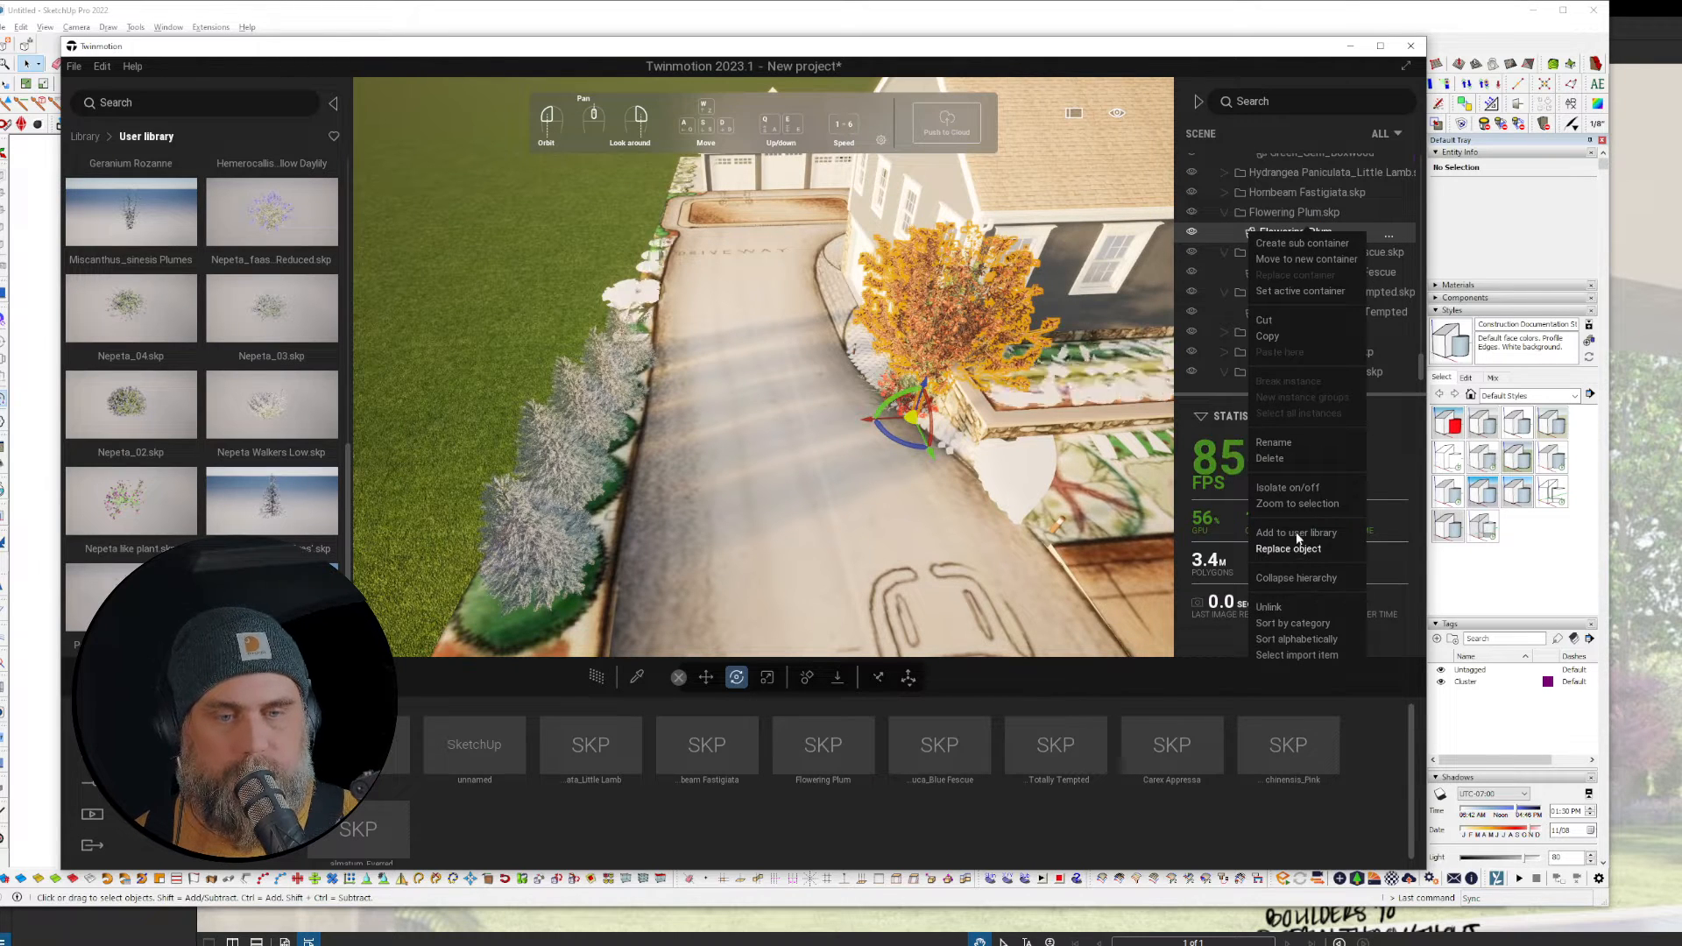
{"action": "left_click", "coordinate": [1292, 230]}
{"action": "left_click", "coordinate": [1286, 213]}
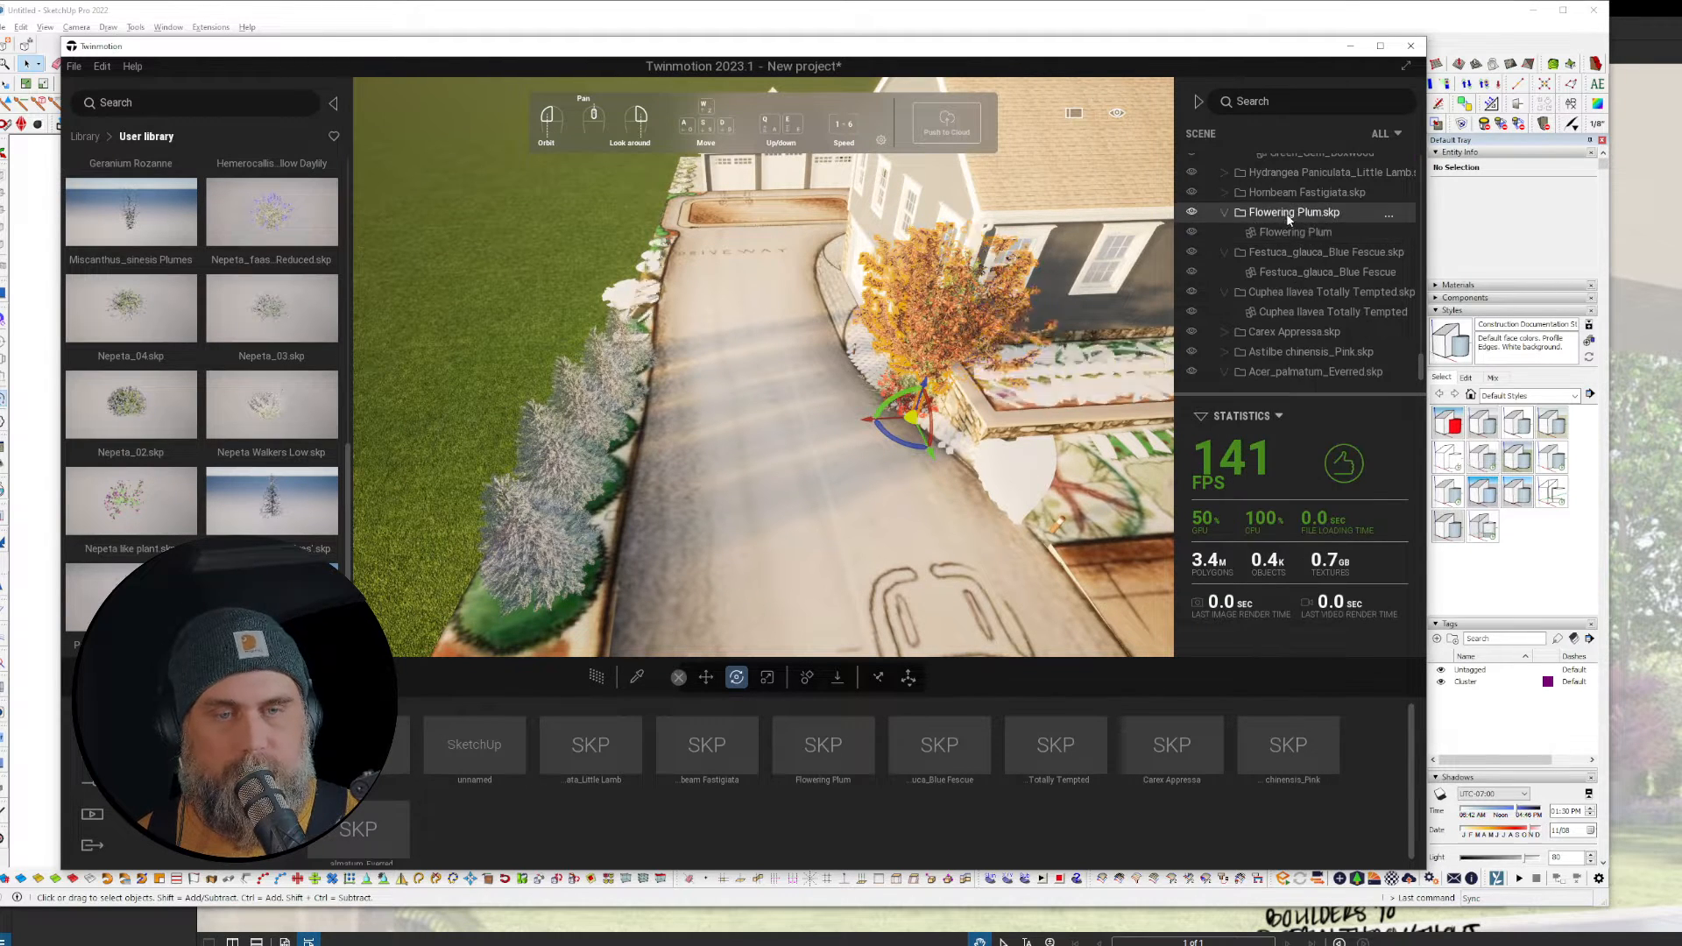
{"action": "key", "text": "Delete"}
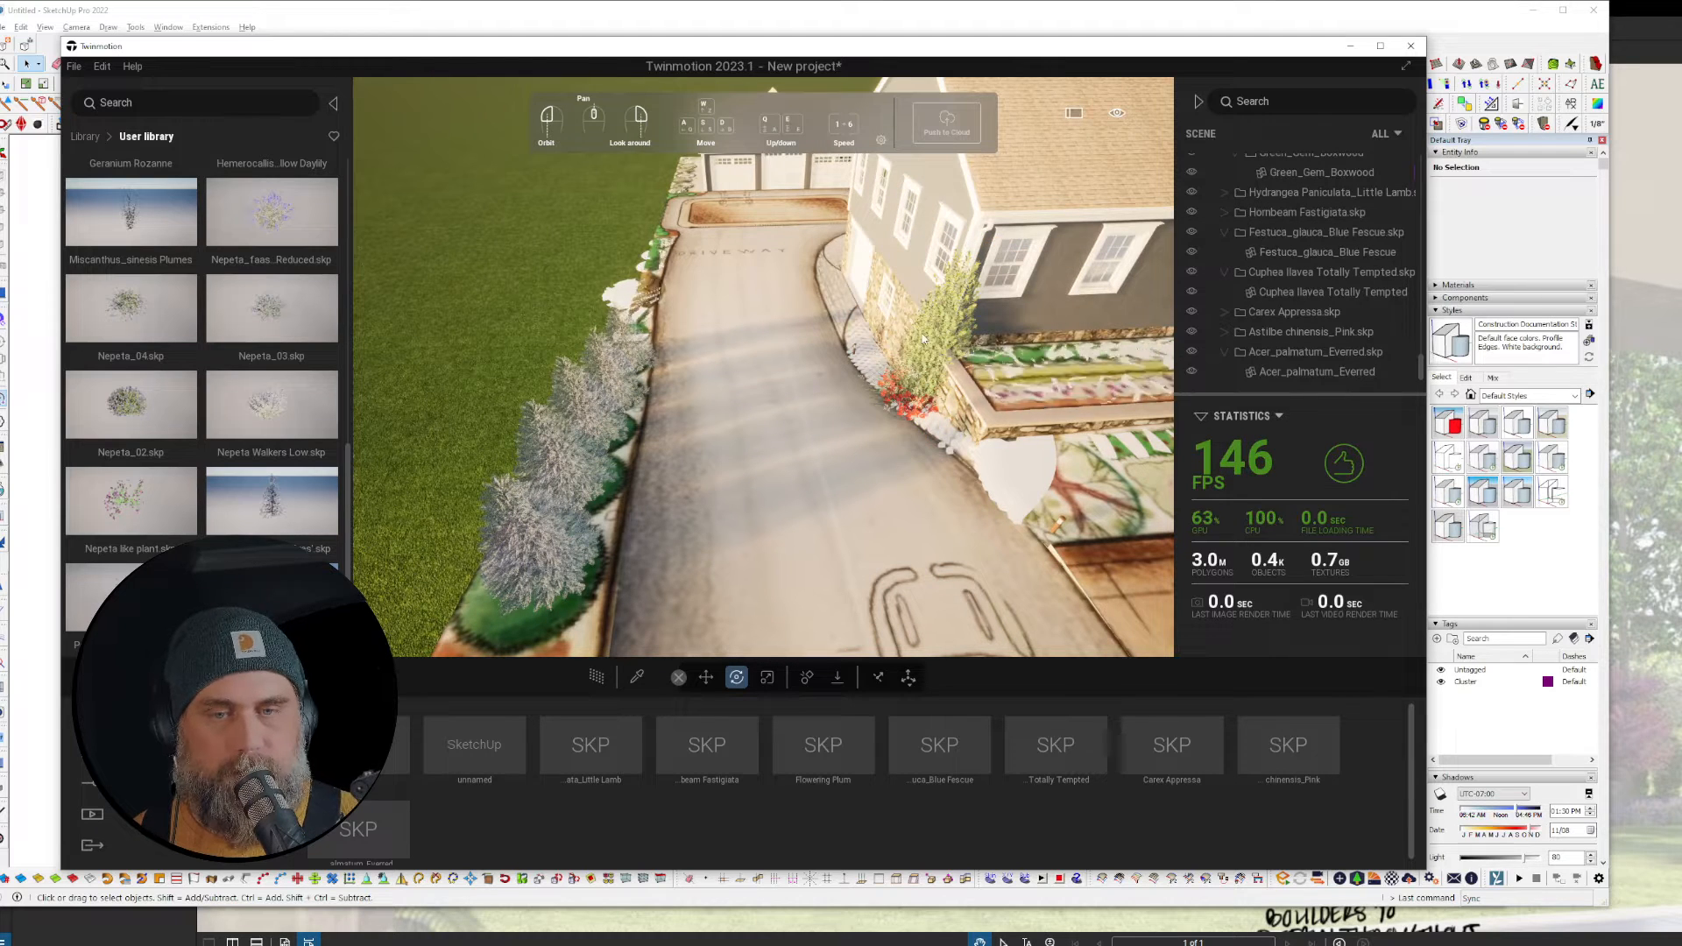
Step: Add the Hornbeam Fastigiata to the user library and delete the tree
{"action": "left_click", "coordinate": [949, 317]}
{"action": "right_click", "coordinate": [1284, 231]}
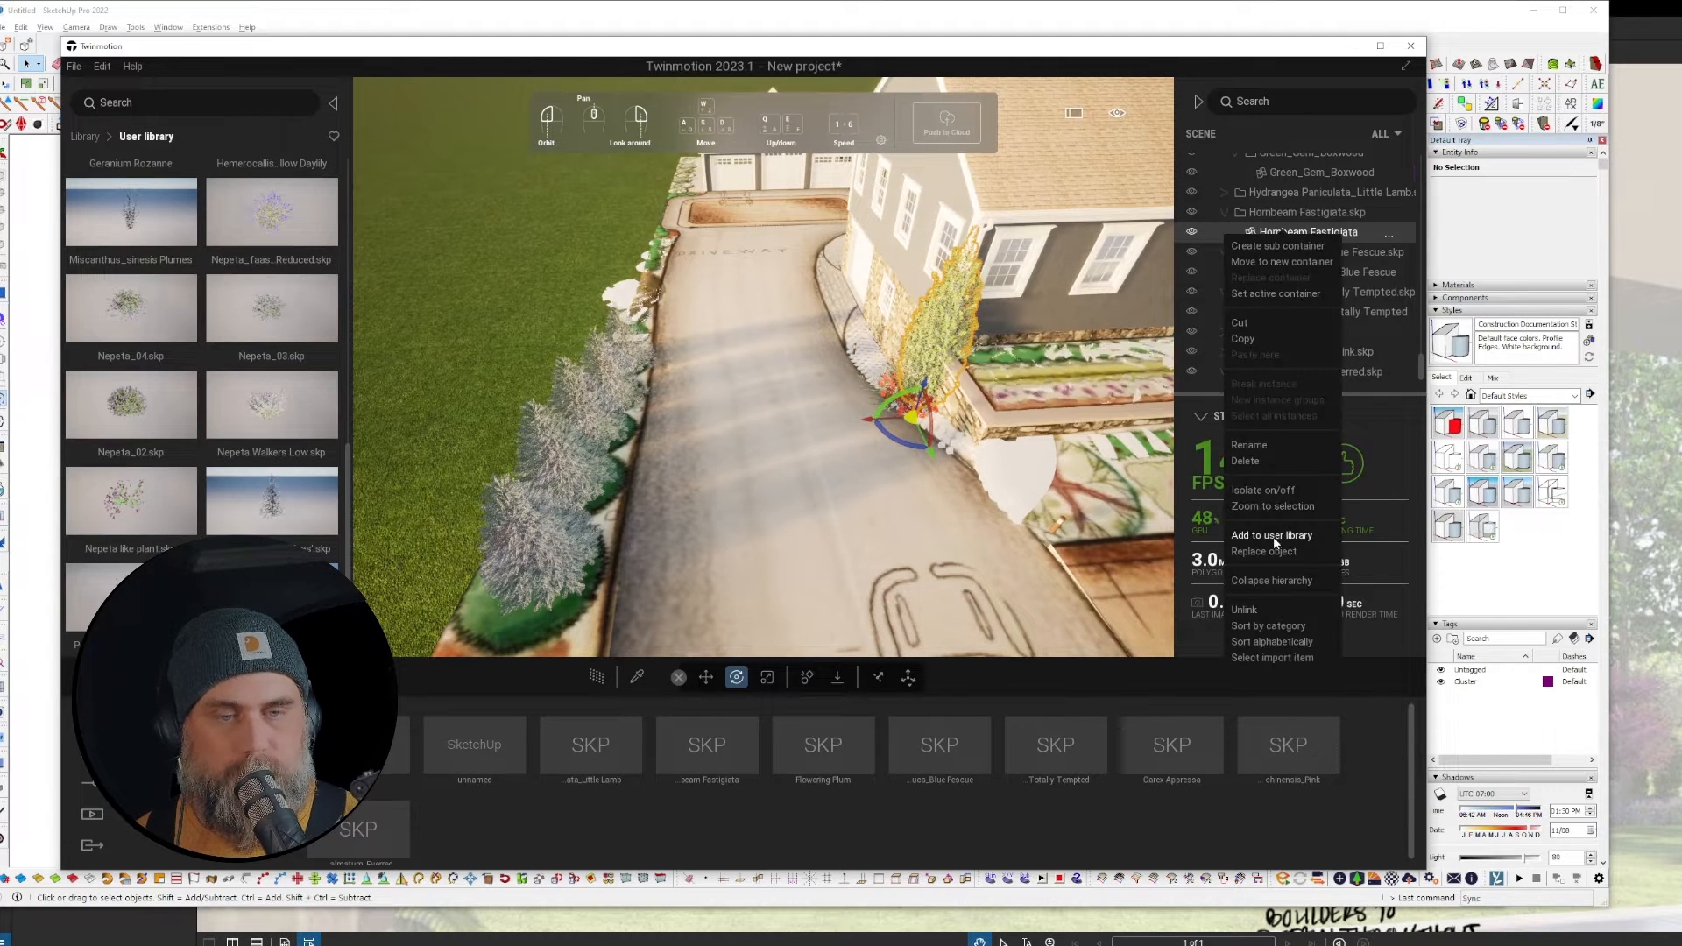
{"action": "left_click", "coordinate": [1380, 486]}
{"action": "key", "text": "Delete"}
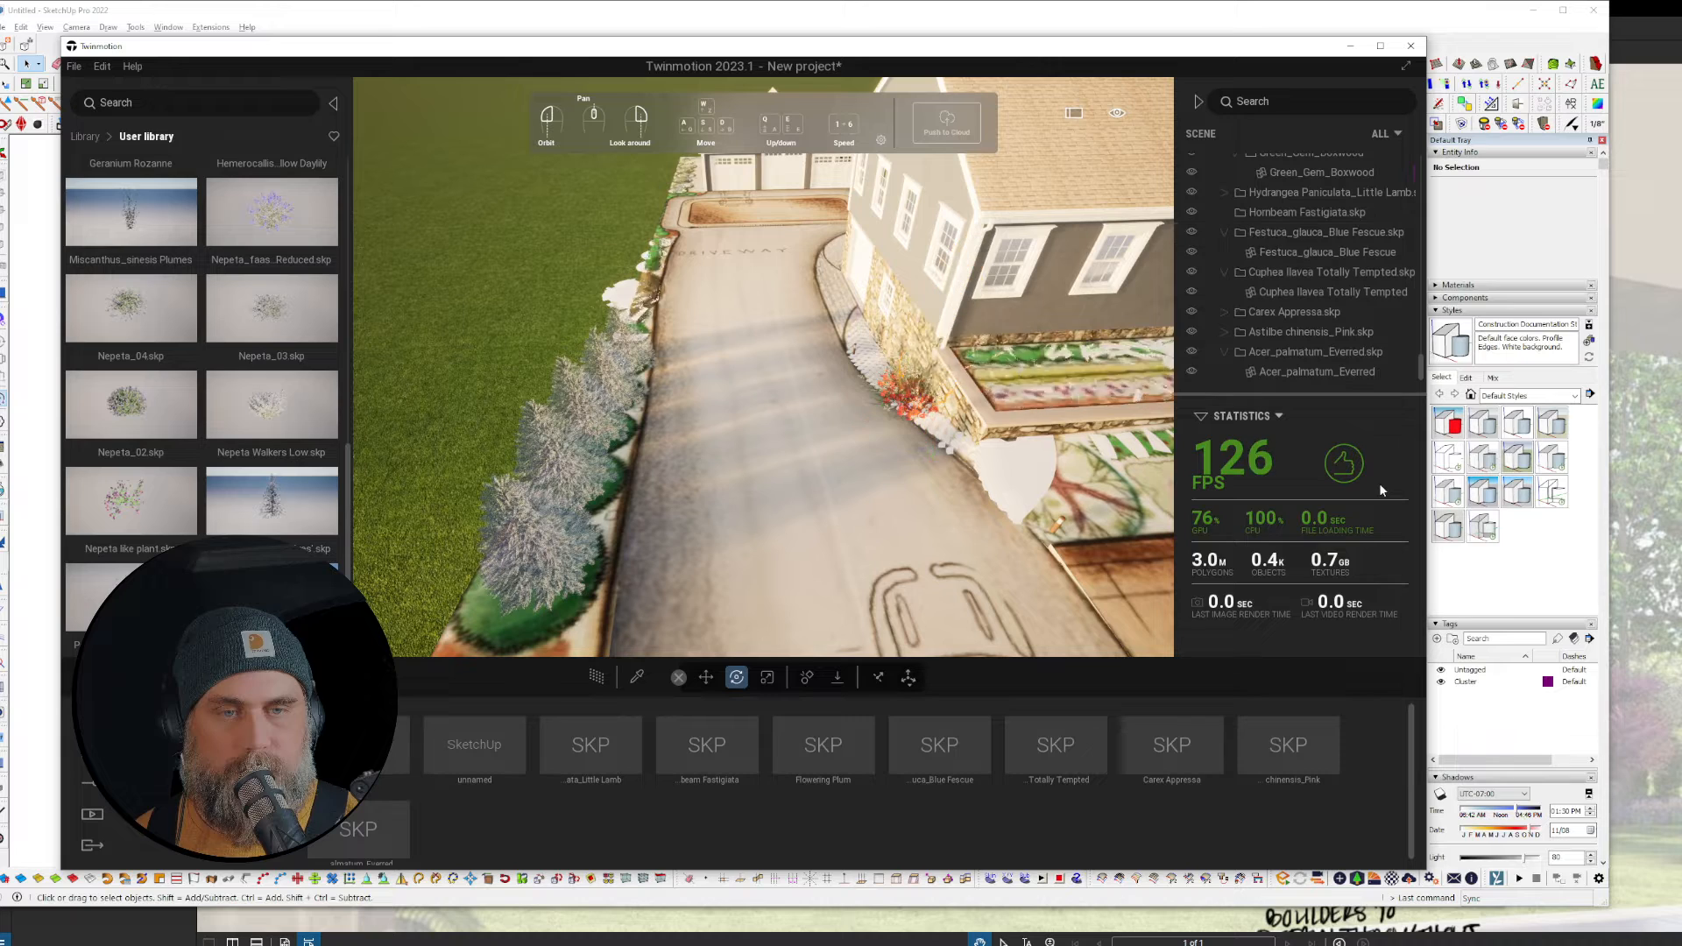
Step: Move the Blue Fescue onto the driveway, add it to the user library, then delete it
{"action": "left_click", "coordinate": [1298, 252]}
{"action": "right_click", "coordinate": [1298, 254]}
{"action": "left_click", "coordinate": [920, 421]}
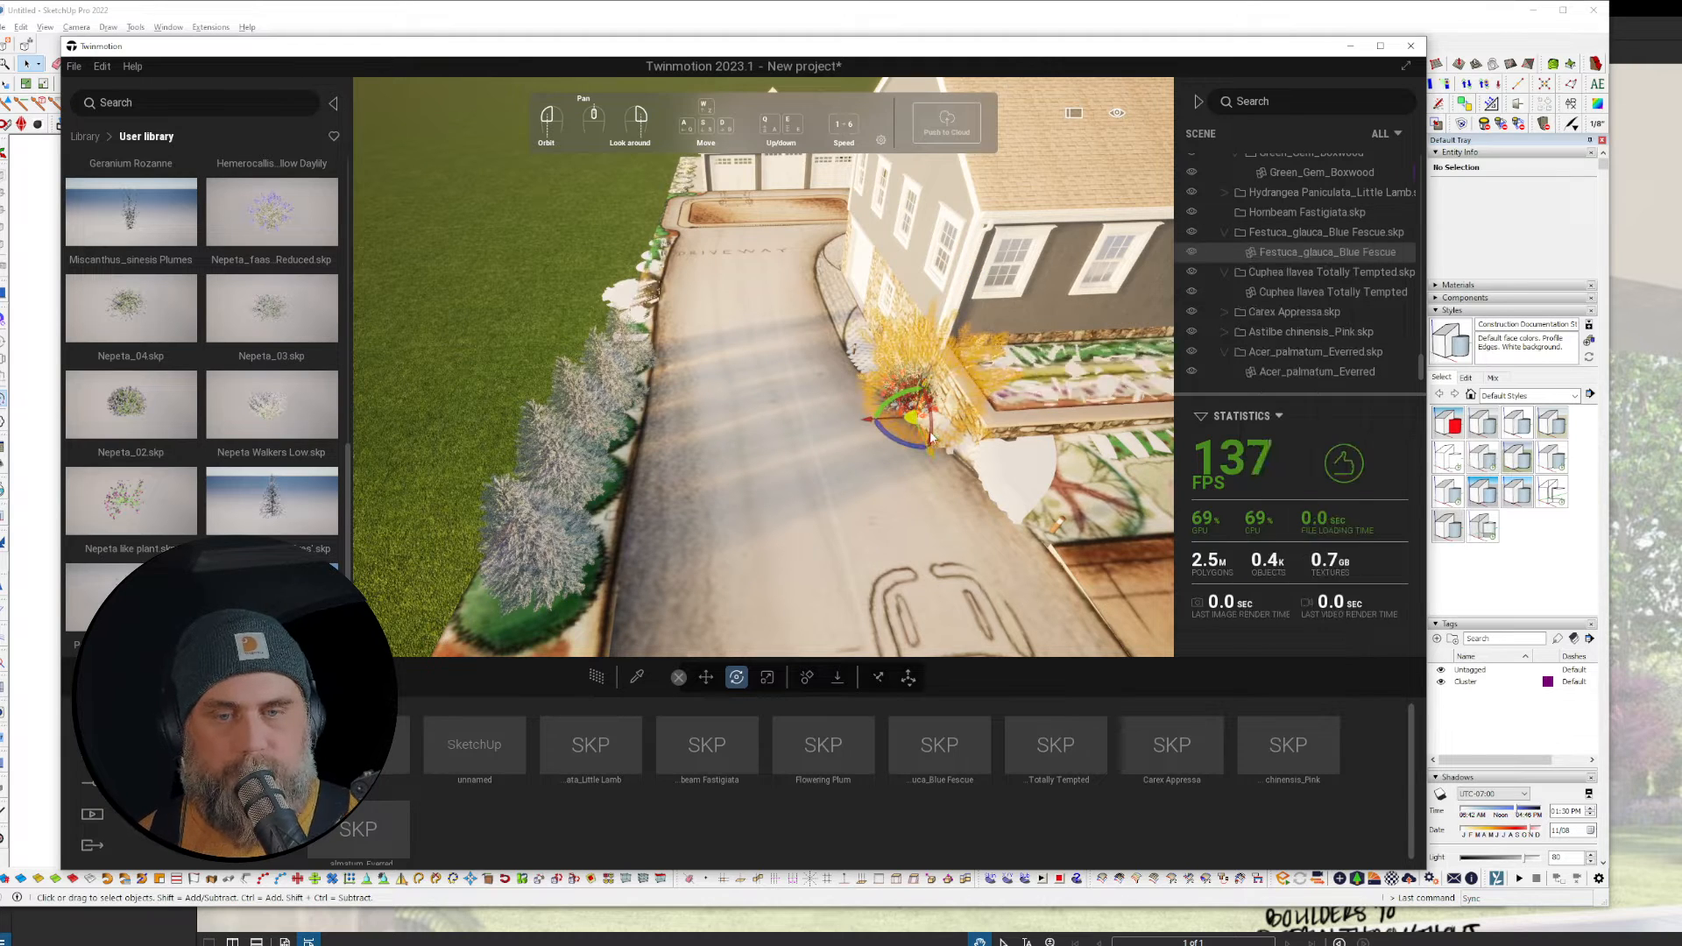
{"action": "left_click_drag", "start_coordinate": [909, 426], "coordinate": [806, 640]}
{"action": "key", "text": "space"}
{"action": "key", "text": "space"}
{"action": "key", "text": "space"}
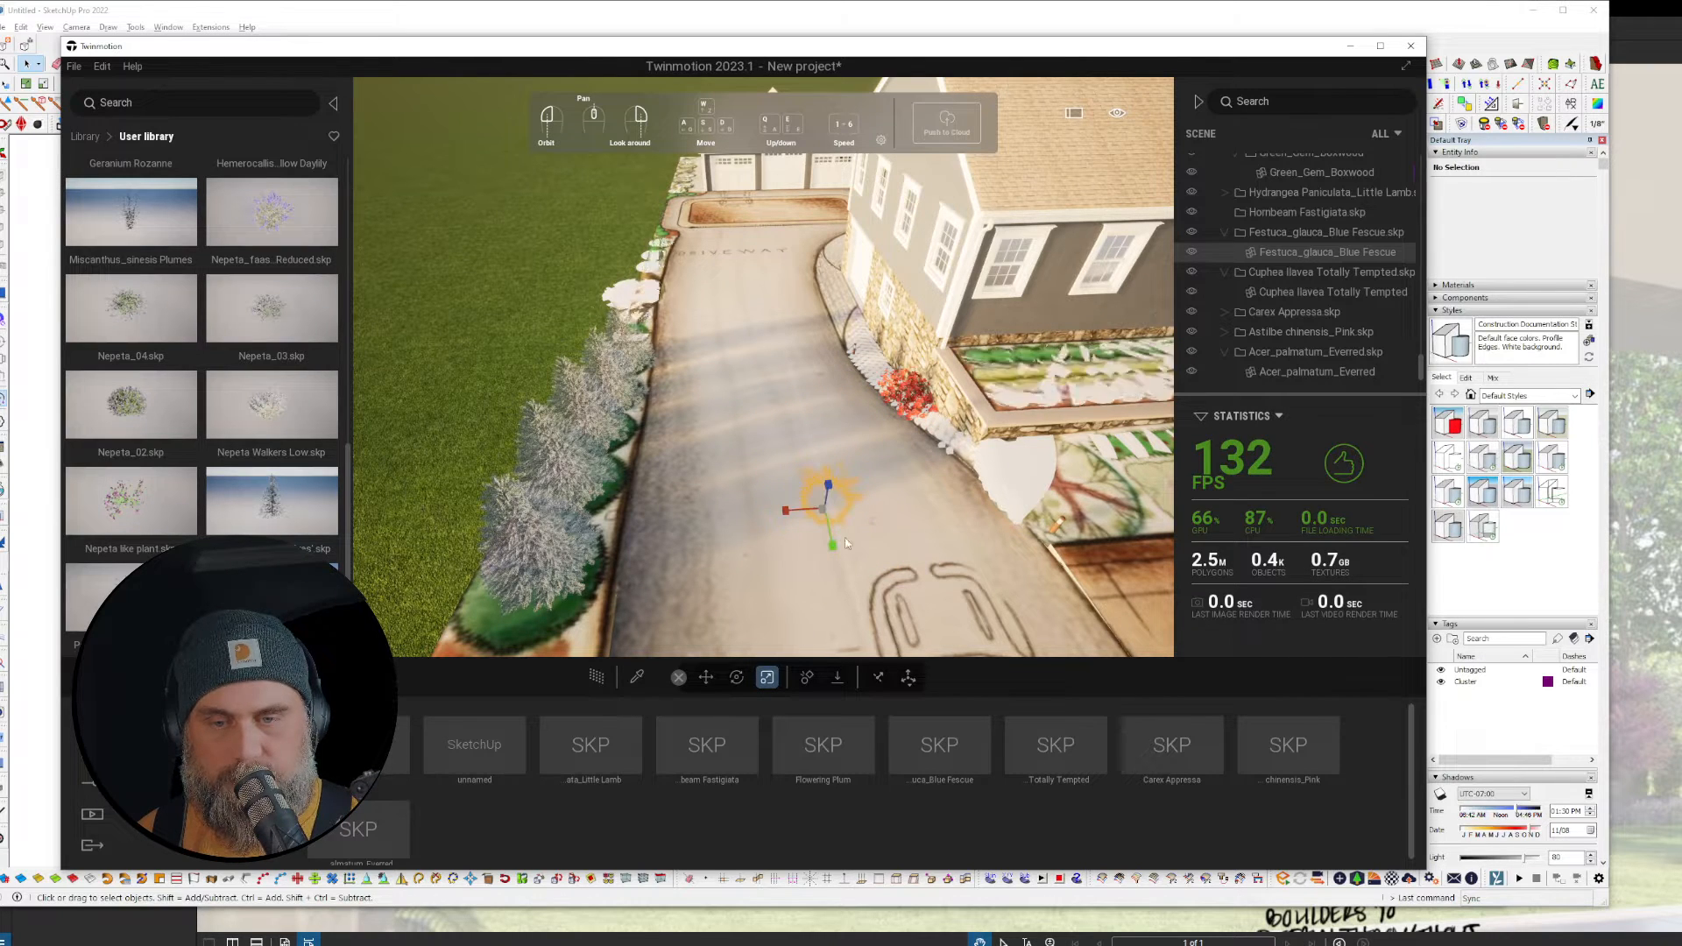
{"action": "left_click_drag", "start_coordinate": [828, 491], "coordinate": [856, 553]}
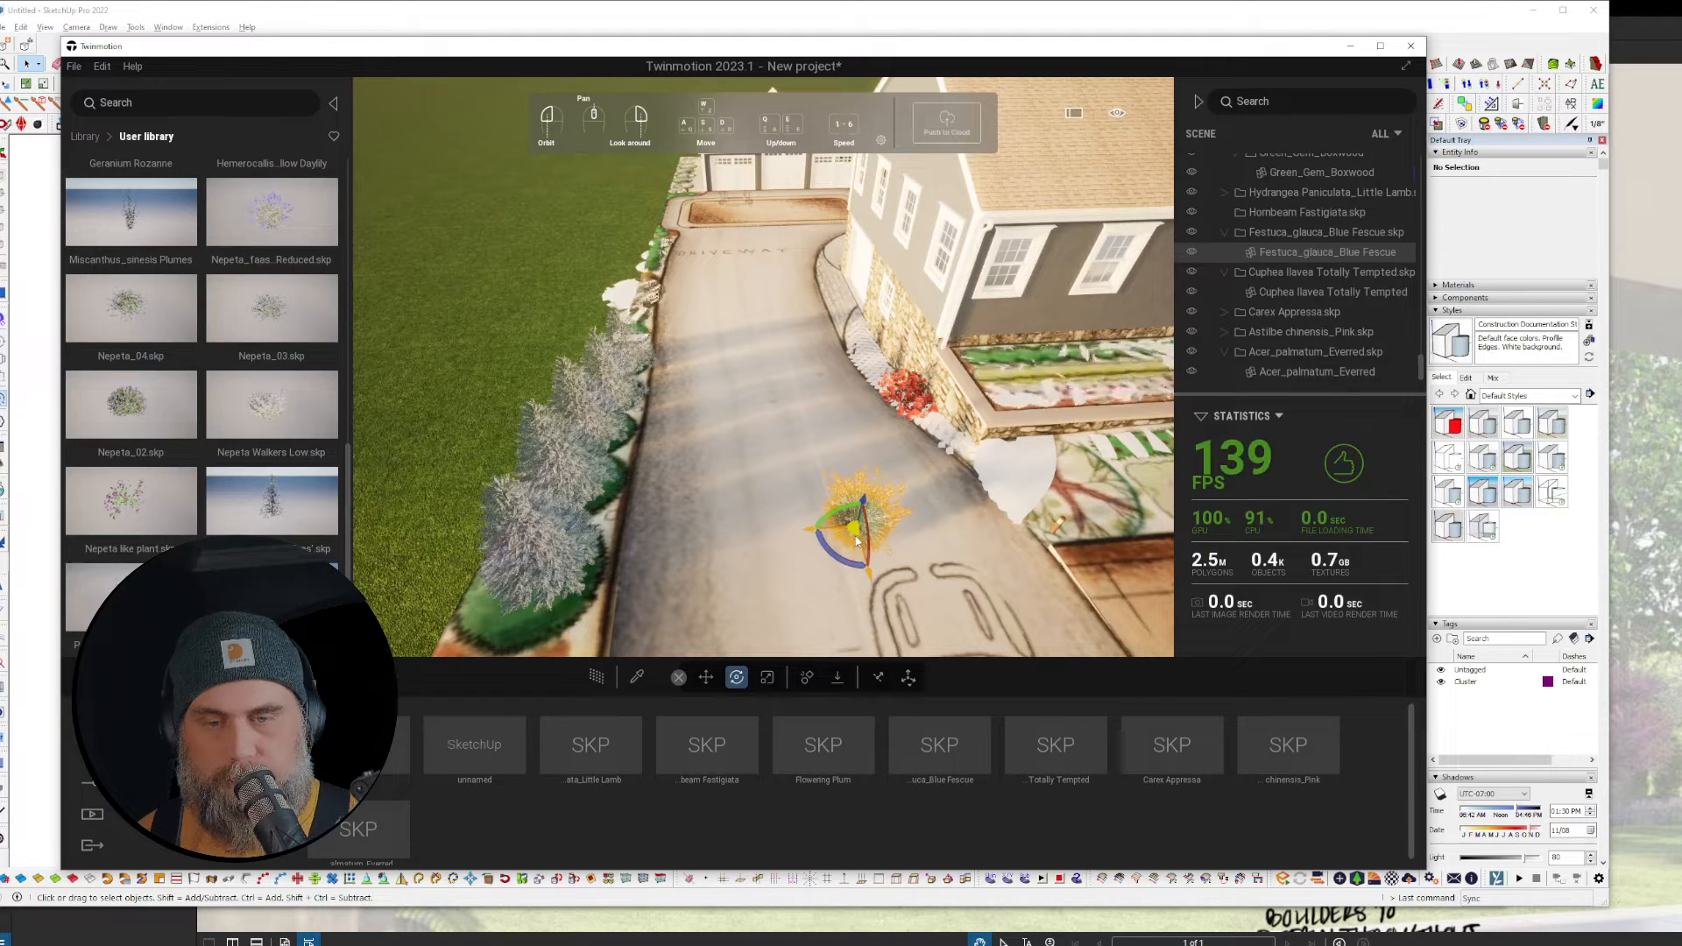
{"action": "key", "text": "space"}
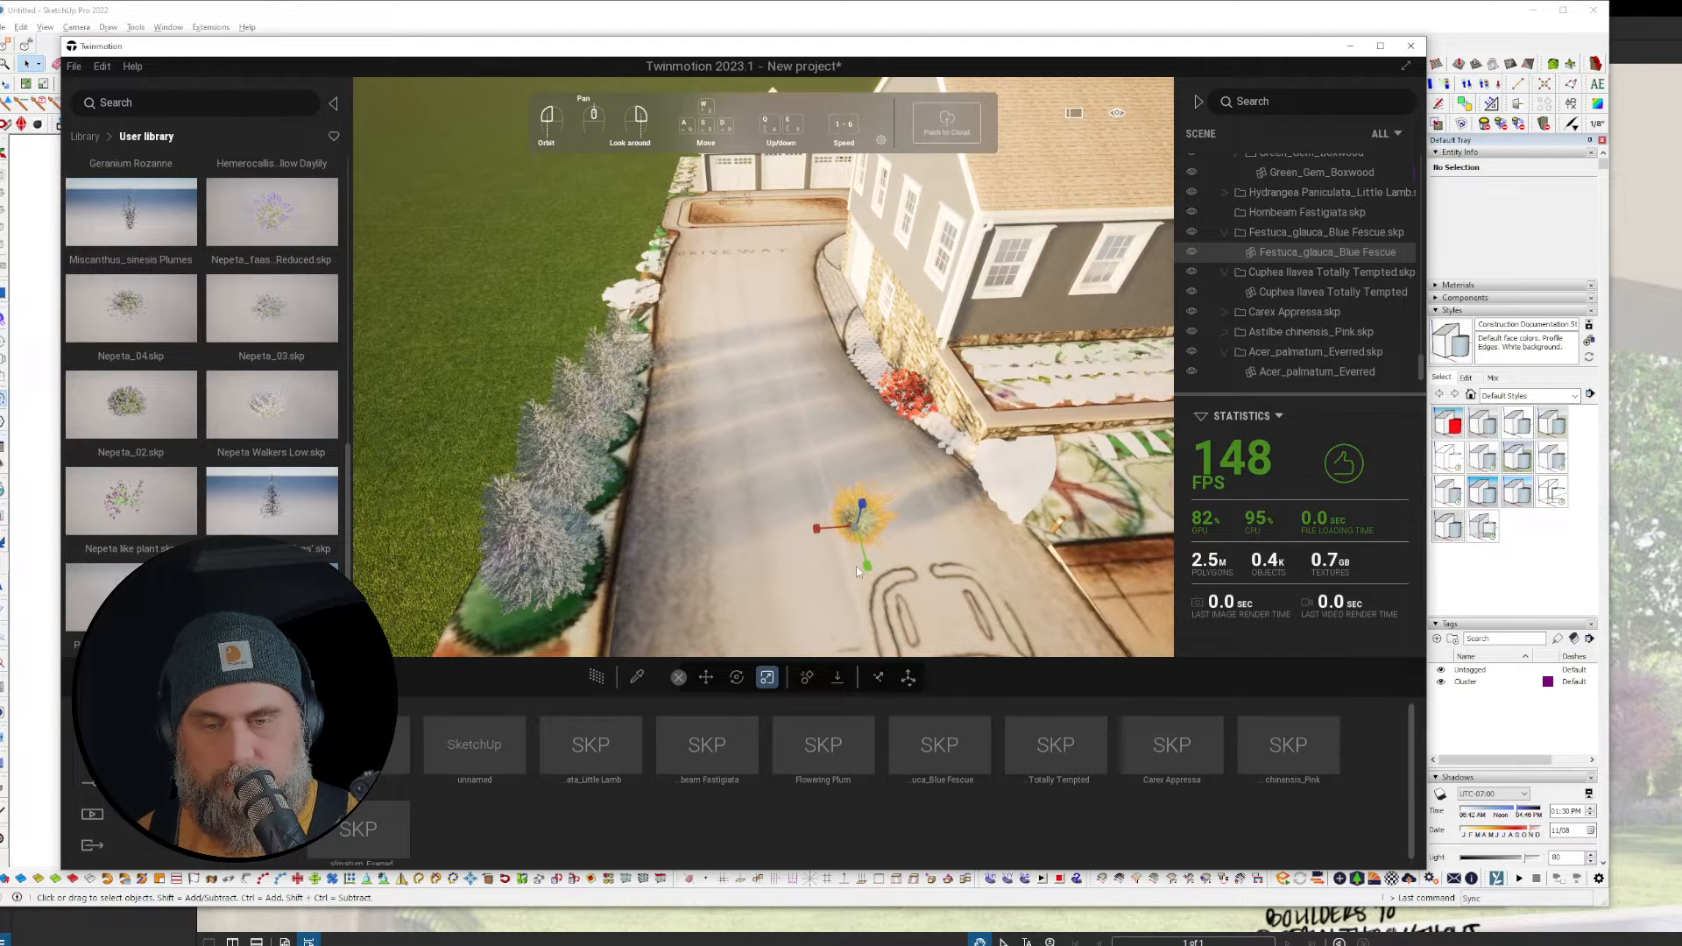
{"action": "key", "text": "space"}
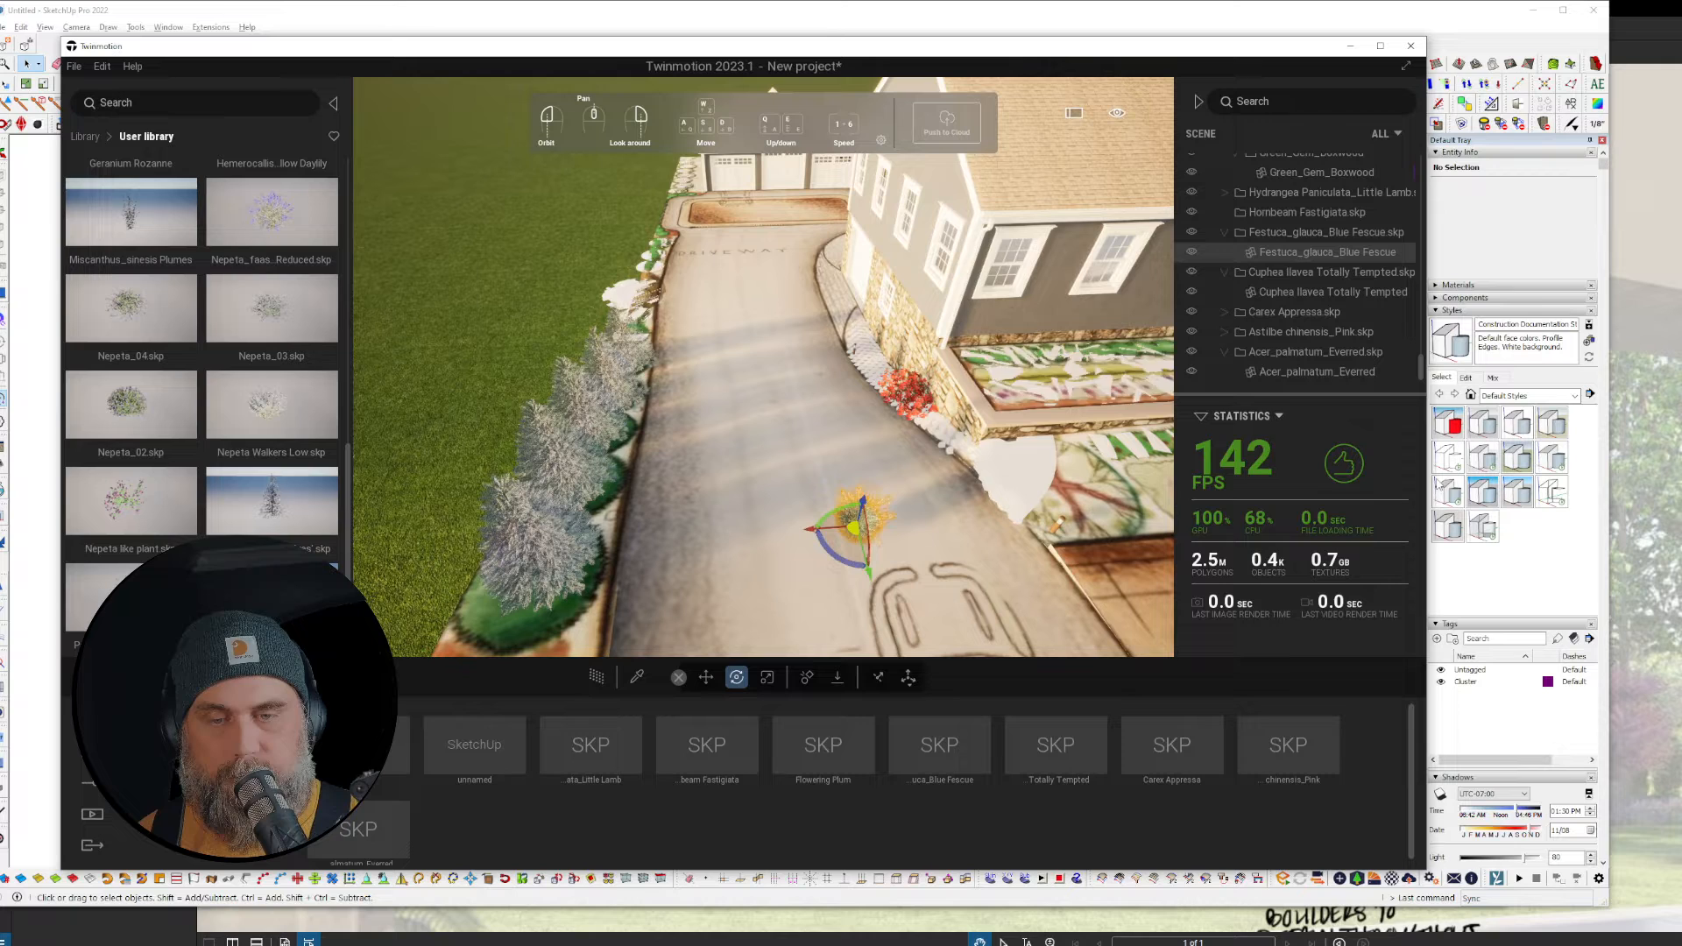
{"action": "right_click", "coordinate": [1322, 256]}
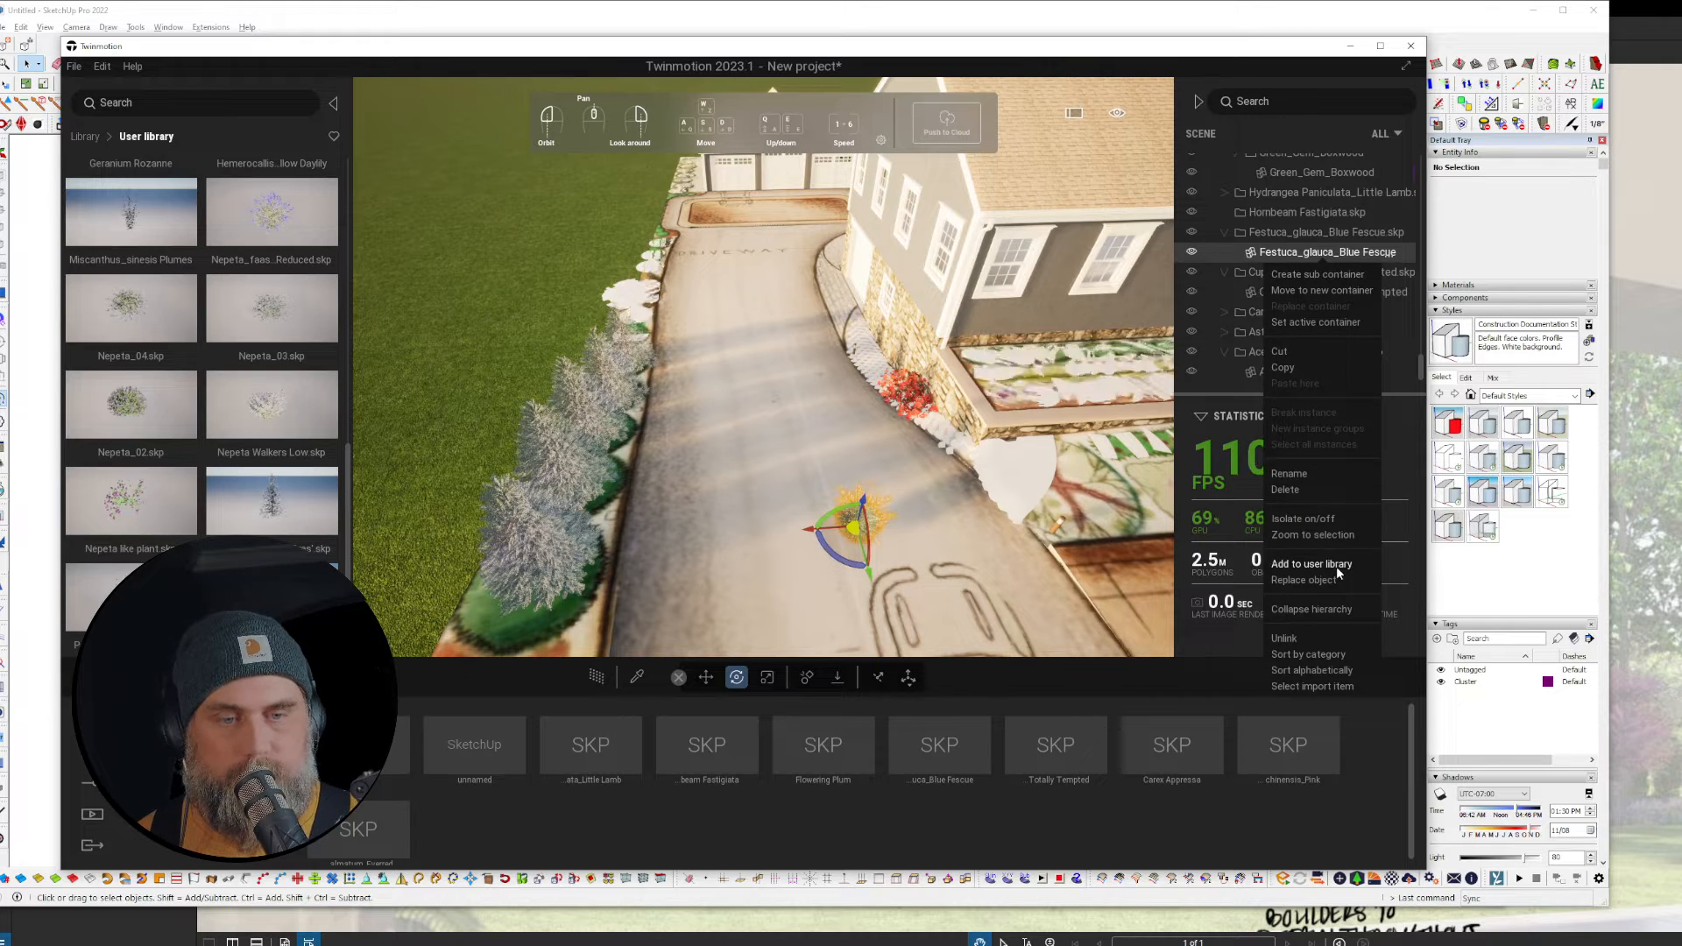
{"action": "left_click", "coordinate": [1337, 566]}
{"action": "left_click", "coordinate": [1337, 232]}
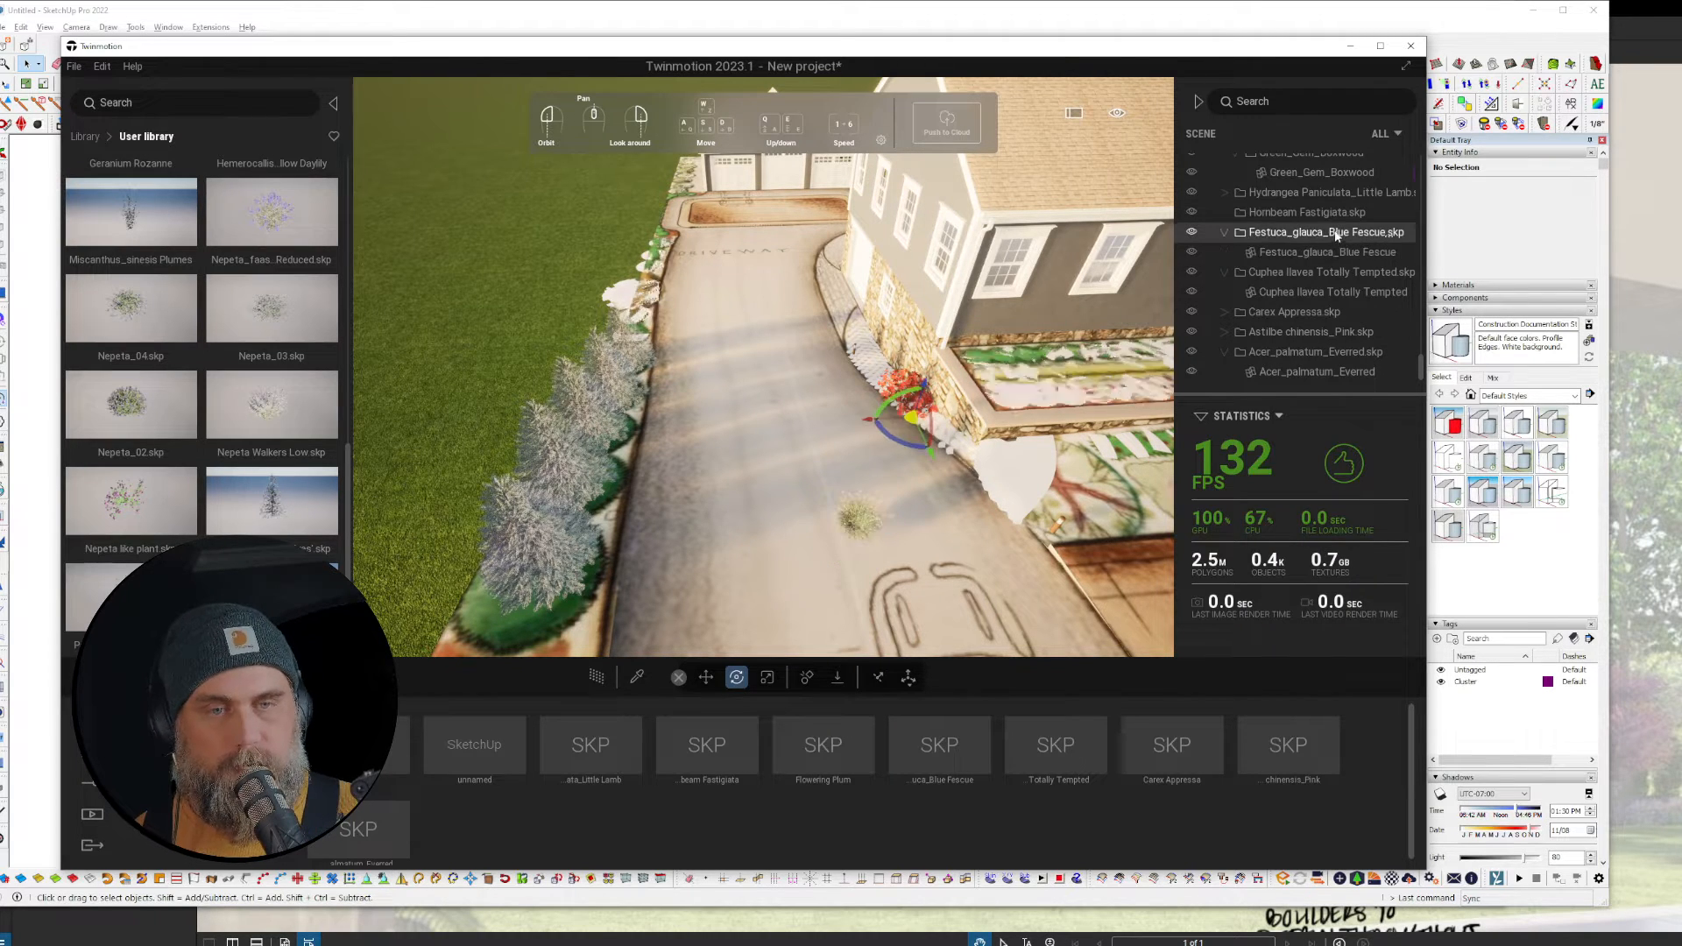
{"action": "key", "text": "Delete"}
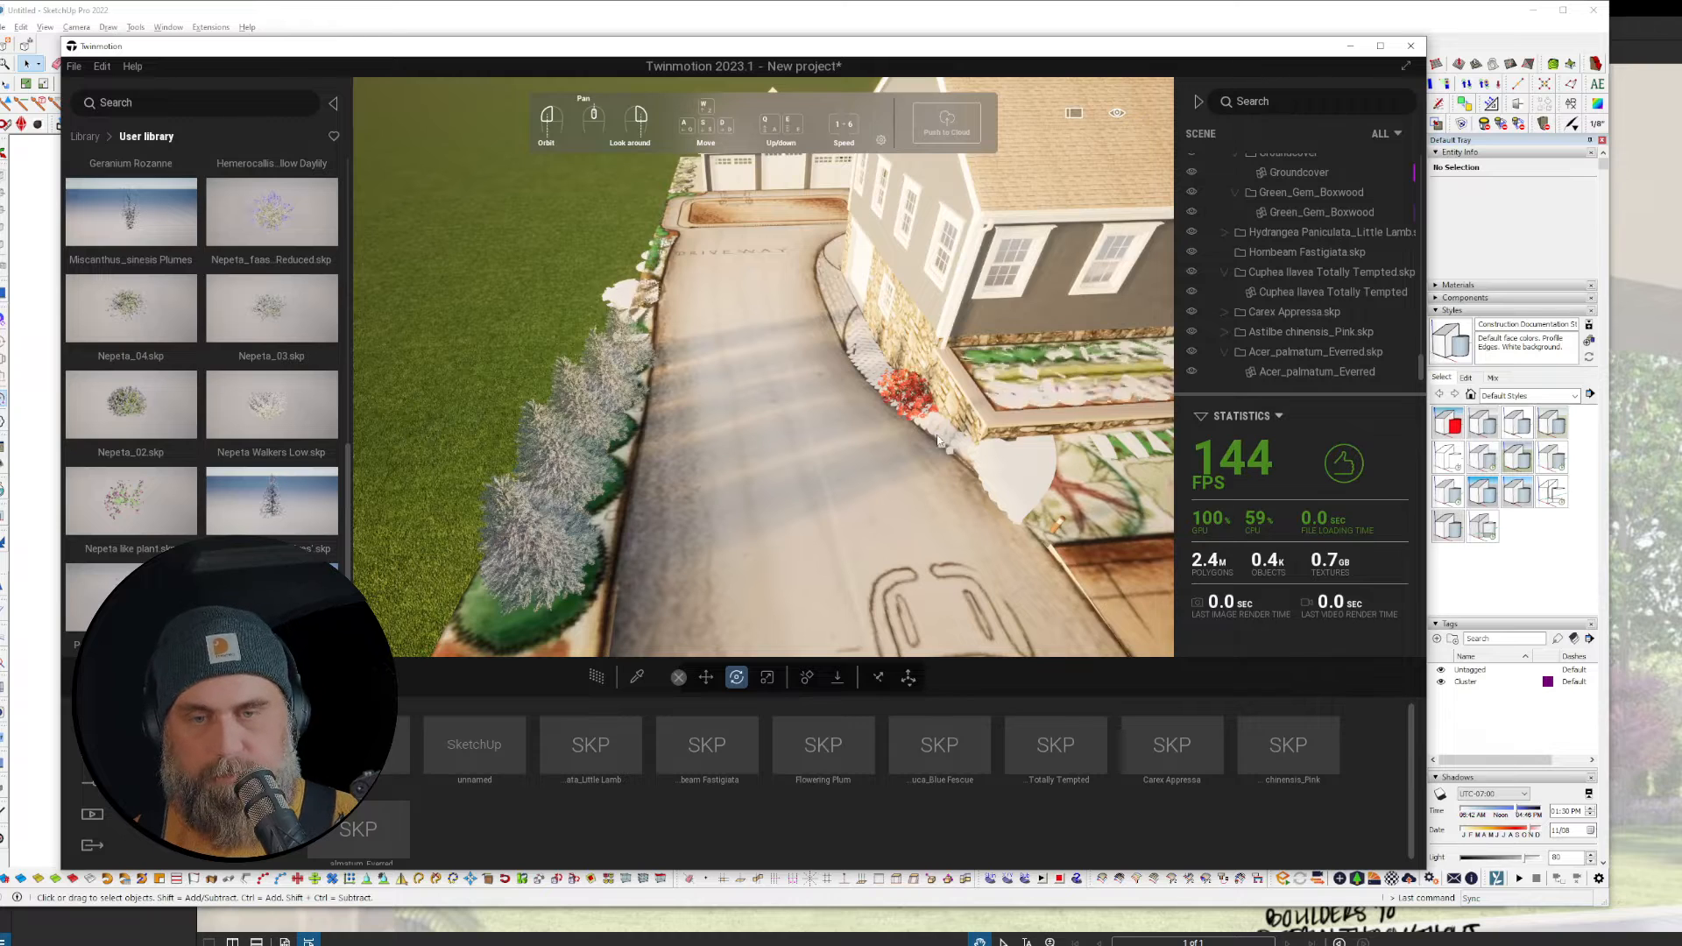
Step: Move the Cuphea llavea Totally Tempted onto the driveway, save it to the user library, and delete it
{"action": "left_click", "coordinate": [912, 382]}
{"action": "left_click_drag", "start_coordinate": [907, 434], "coordinate": [820, 489]}
{"action": "key", "text": "space"}
{"action": "right_click", "coordinate": [1282, 291]}
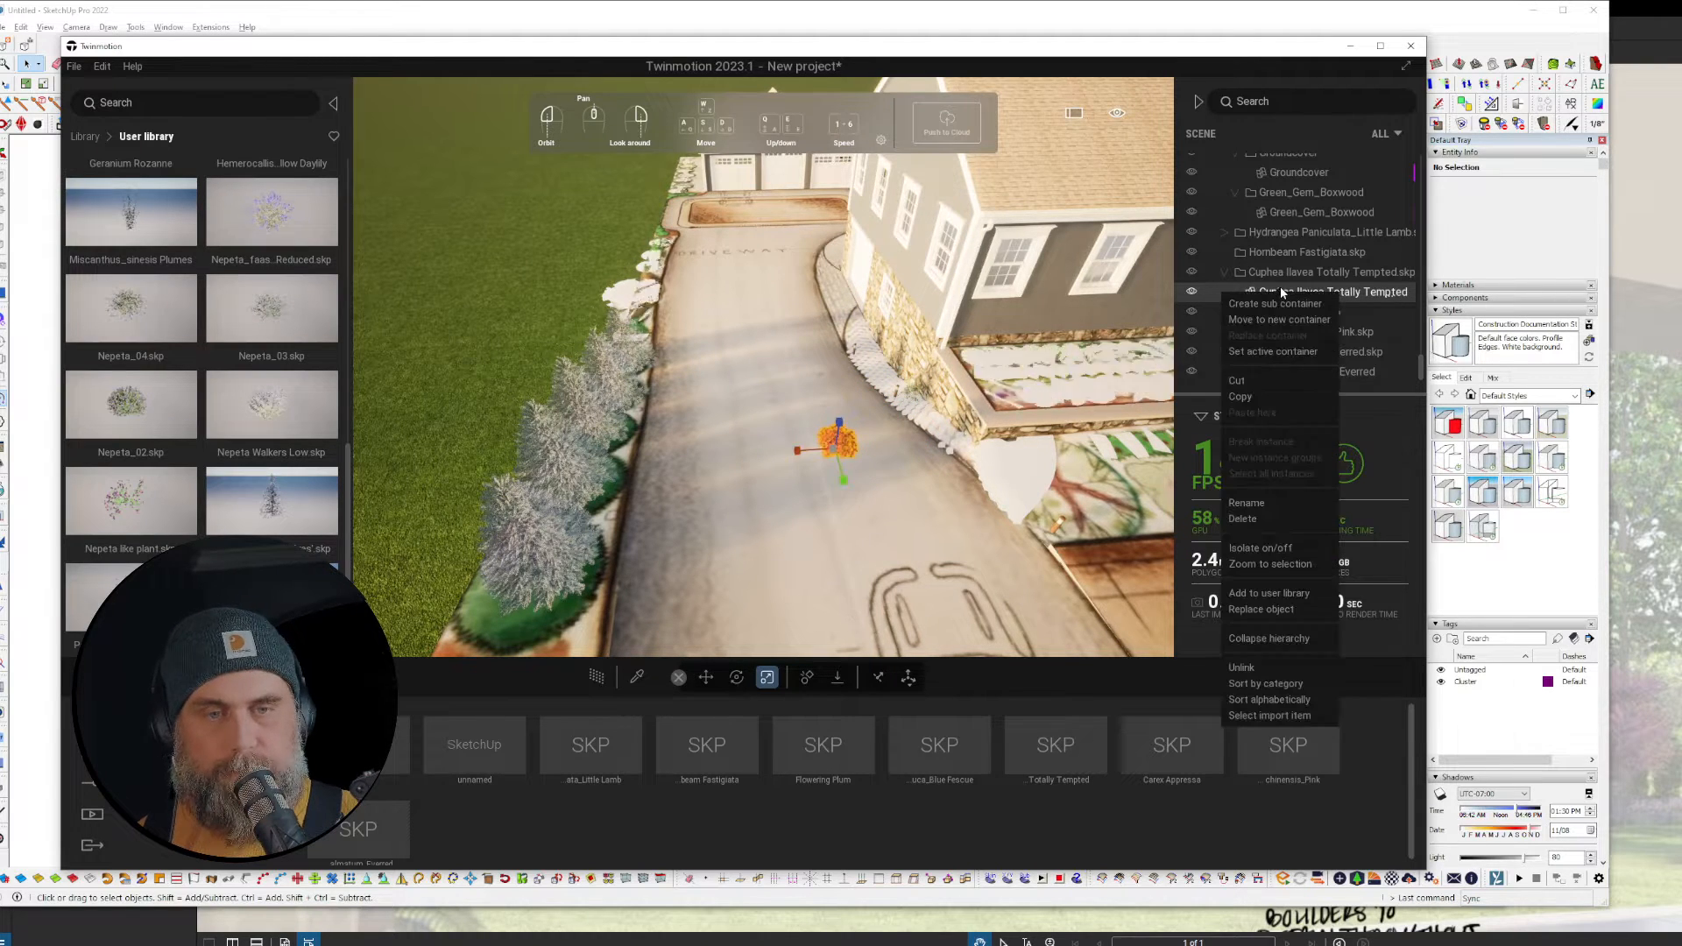
{"action": "left_click", "coordinate": [1302, 592]}
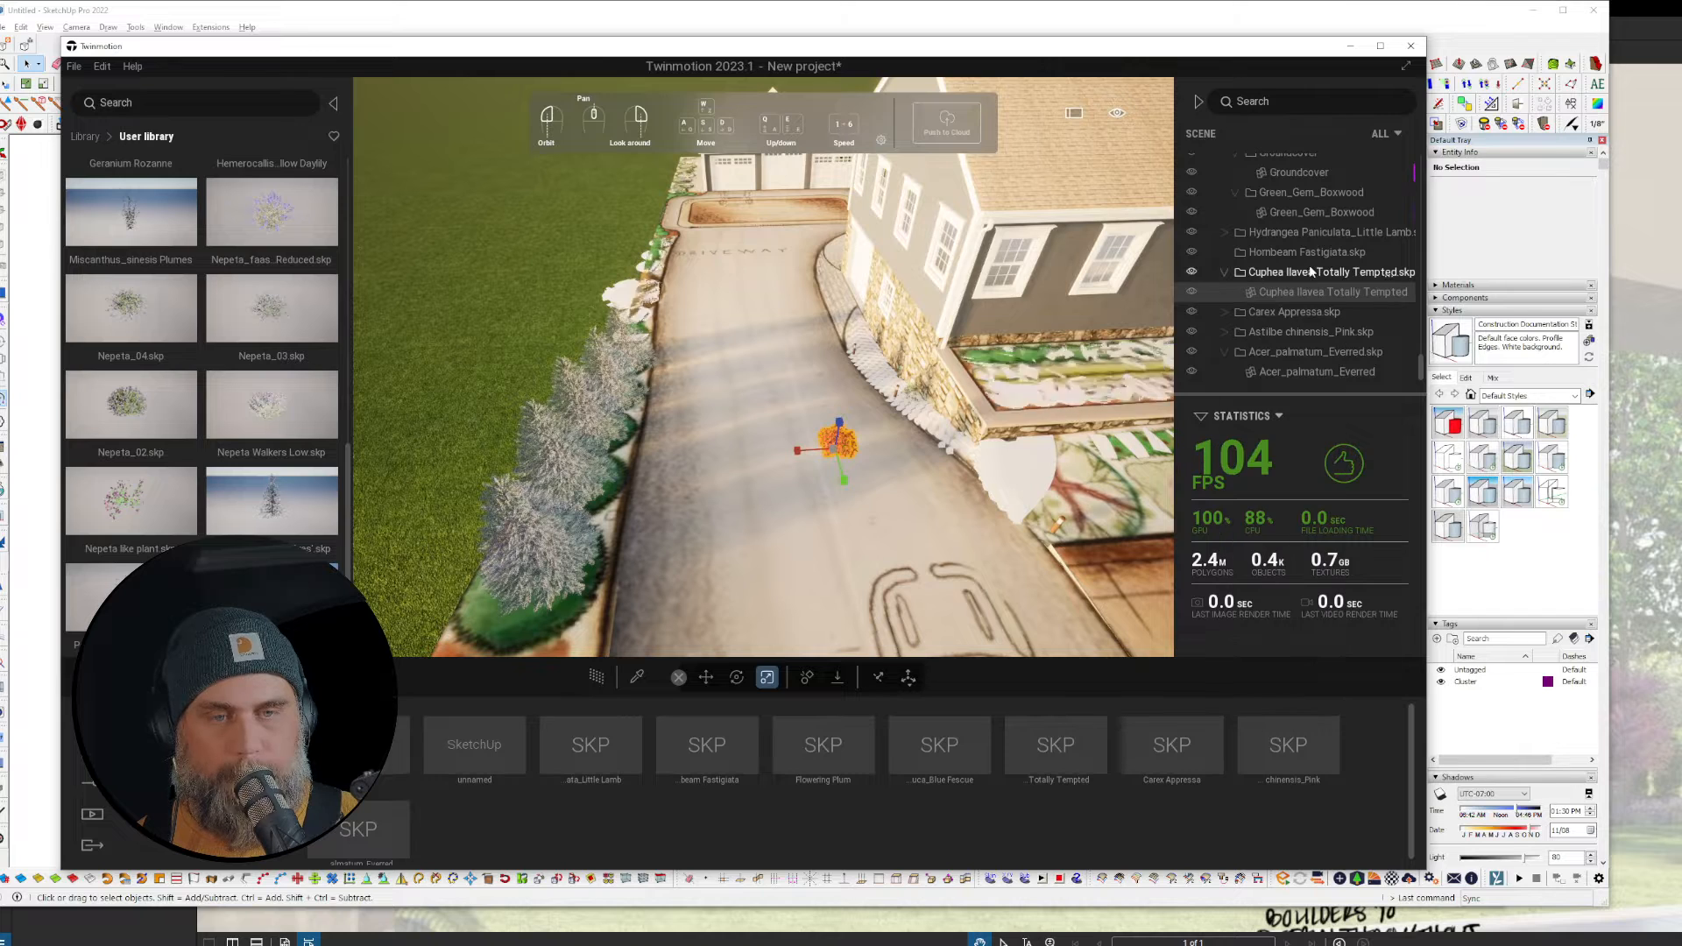
{"action": "left_click", "coordinate": [1301, 271]}
{"action": "key", "text": "Delete"}
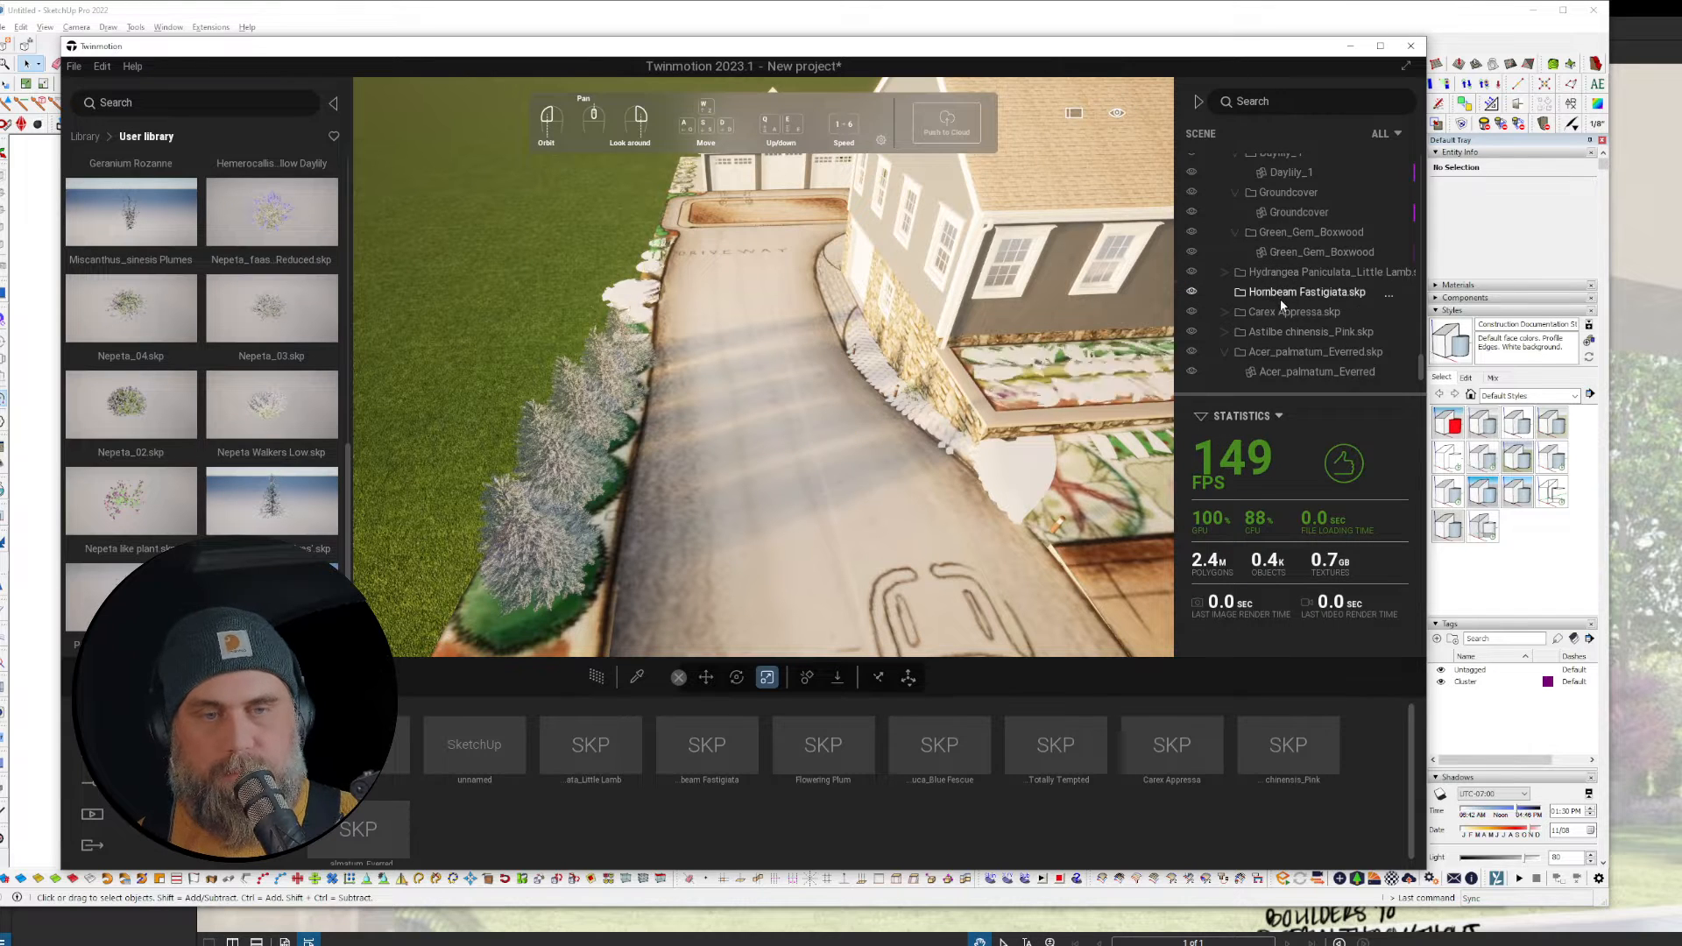
Step: Move the Hornbeam Fastigiata up the driveway toward the house
{"action": "left_click", "coordinate": [1347, 292]}
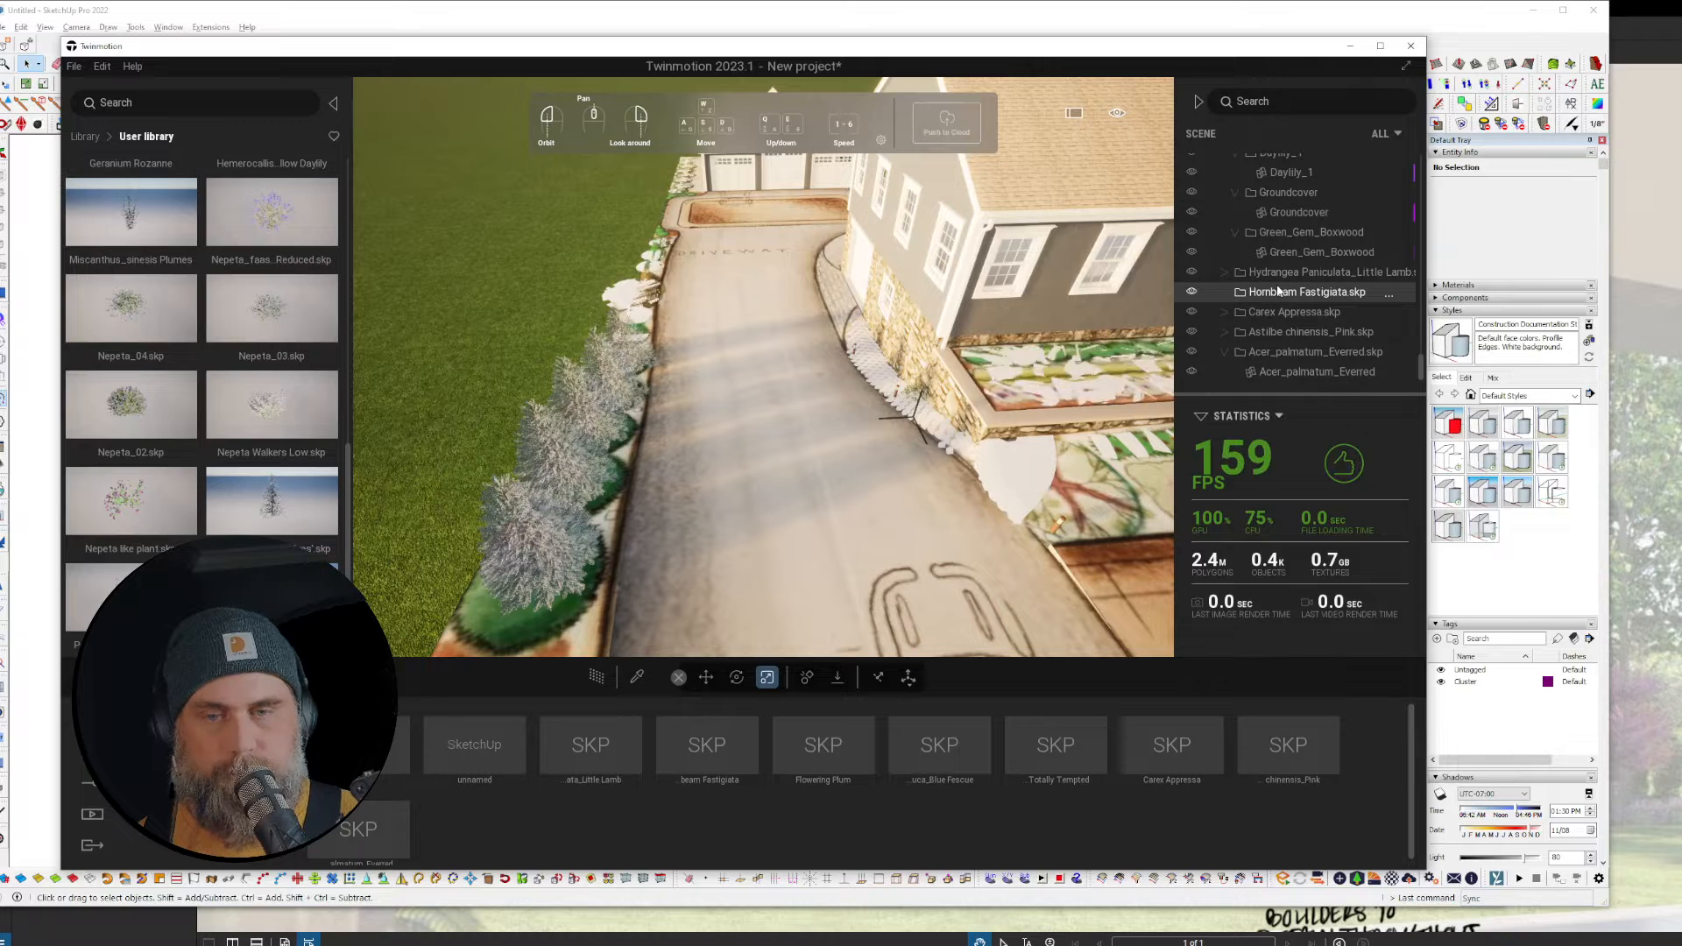
{"action": "key", "text": "r"}
{"action": "left_click_drag", "start_coordinate": [904, 441], "coordinate": [883, 357]}
{"action": "key", "text": "ctrl+z"}
{"action": "left_click", "coordinate": [825, 576]}
{"action": "left_click_drag", "start_coordinate": [825, 575], "coordinate": [841, 395]}
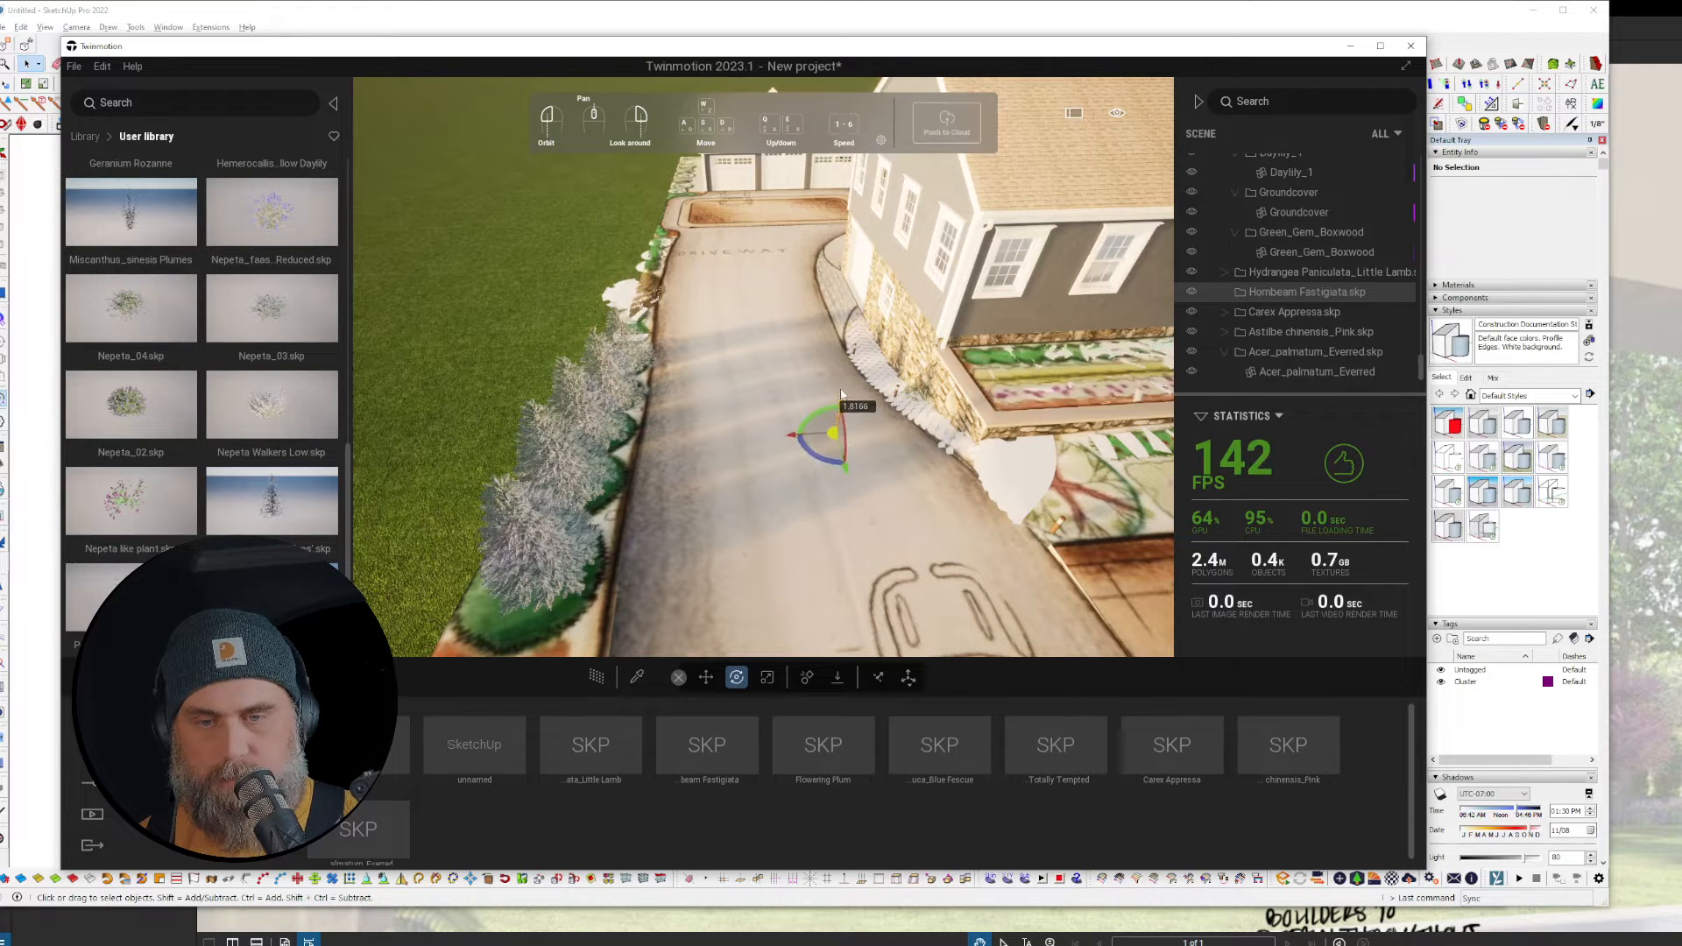
Step: Delete the Hydrangea Paniculata_Little Lamb plant from the scene
{"action": "left_click", "coordinate": [1288, 272]}
{"action": "left_click", "coordinate": [1225, 273]}
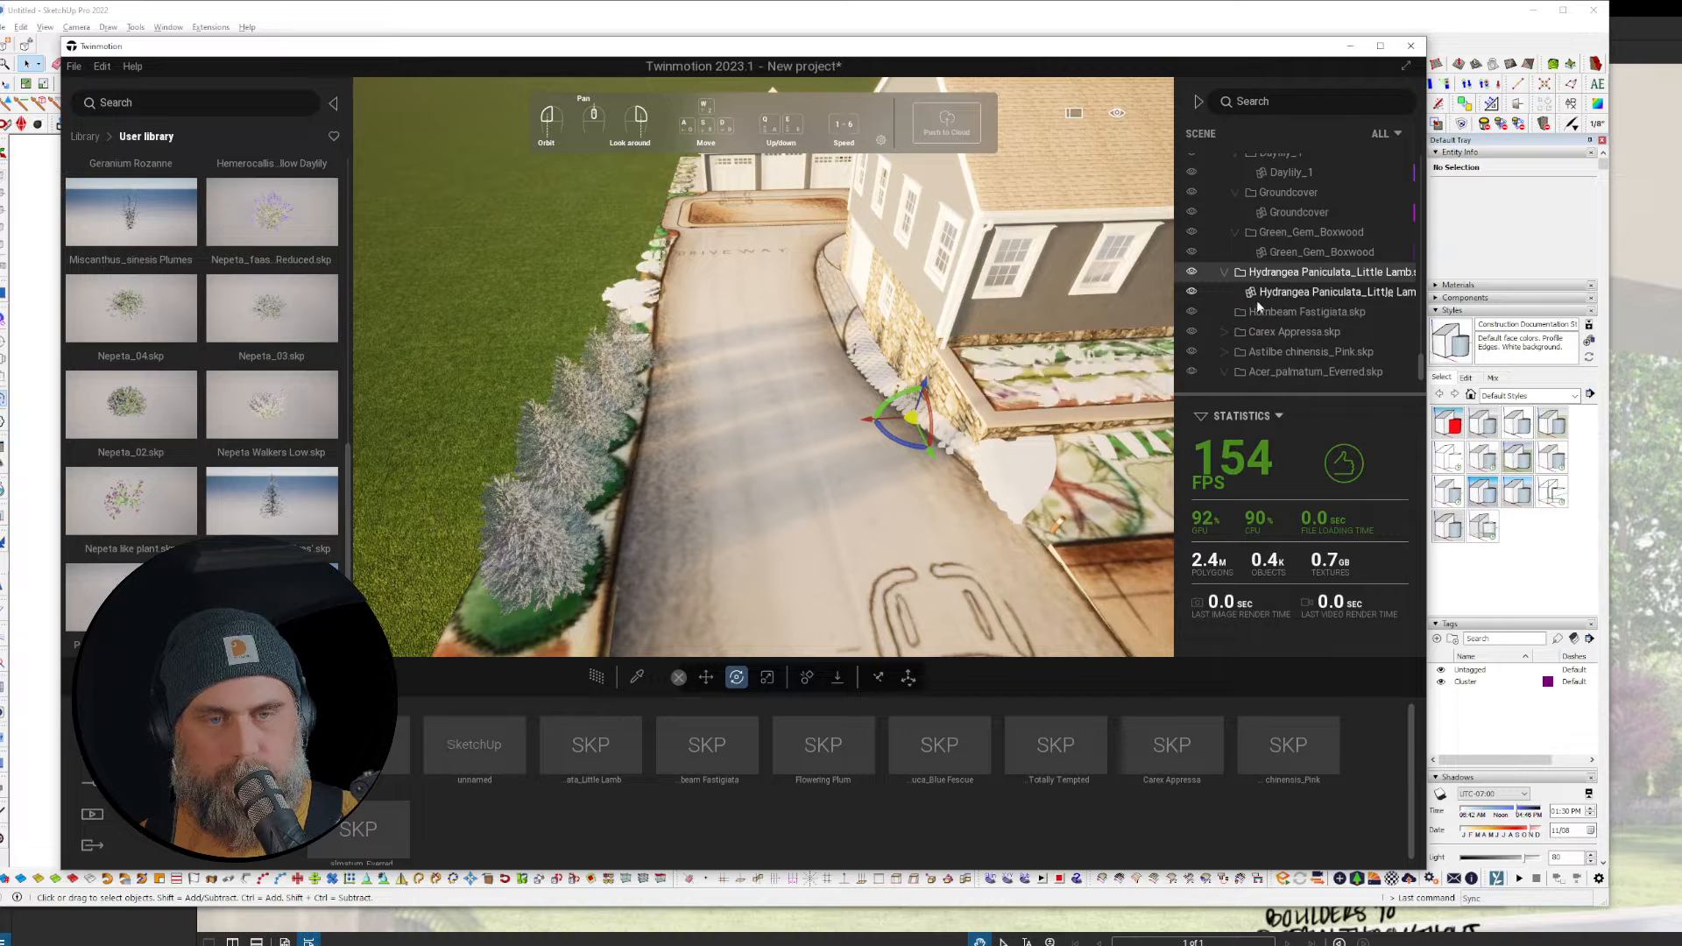
{"action": "left_click", "coordinate": [1262, 293]}
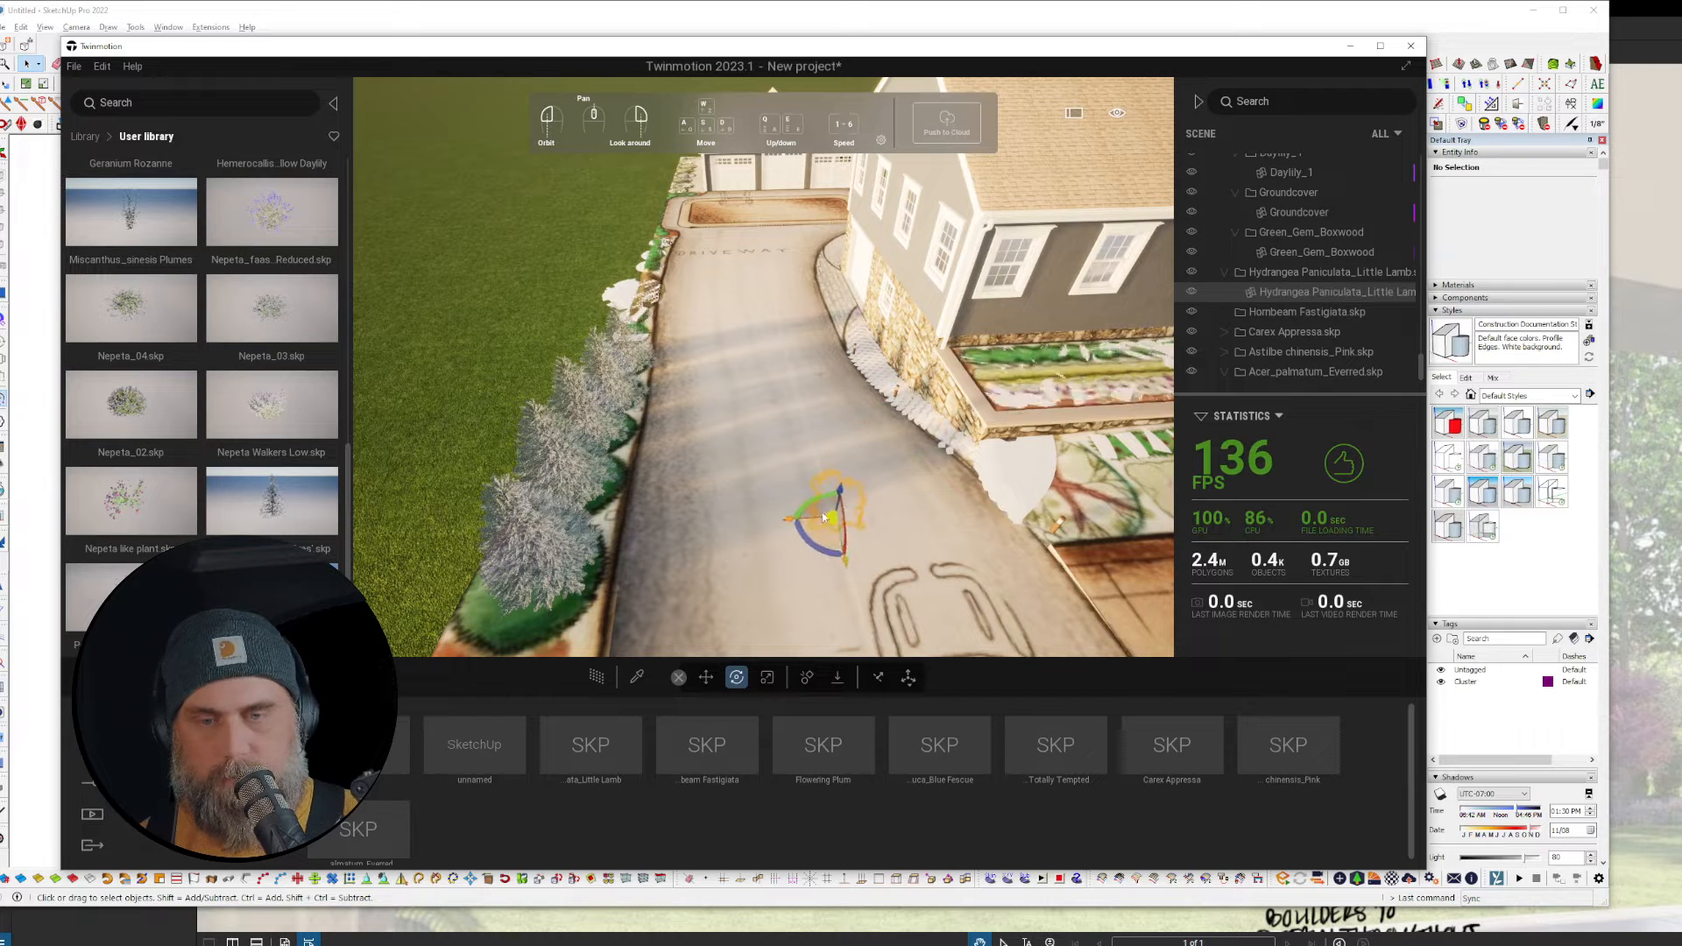
{"action": "mouse_move", "coordinate": [845, 491]}
{"action": "left_mouse_down"}
{"action": "mouse_move", "coordinate": [860, 434]}
{"action": "mouse_move", "coordinate": [847, 483]}
{"action": "left_mouse_up"}
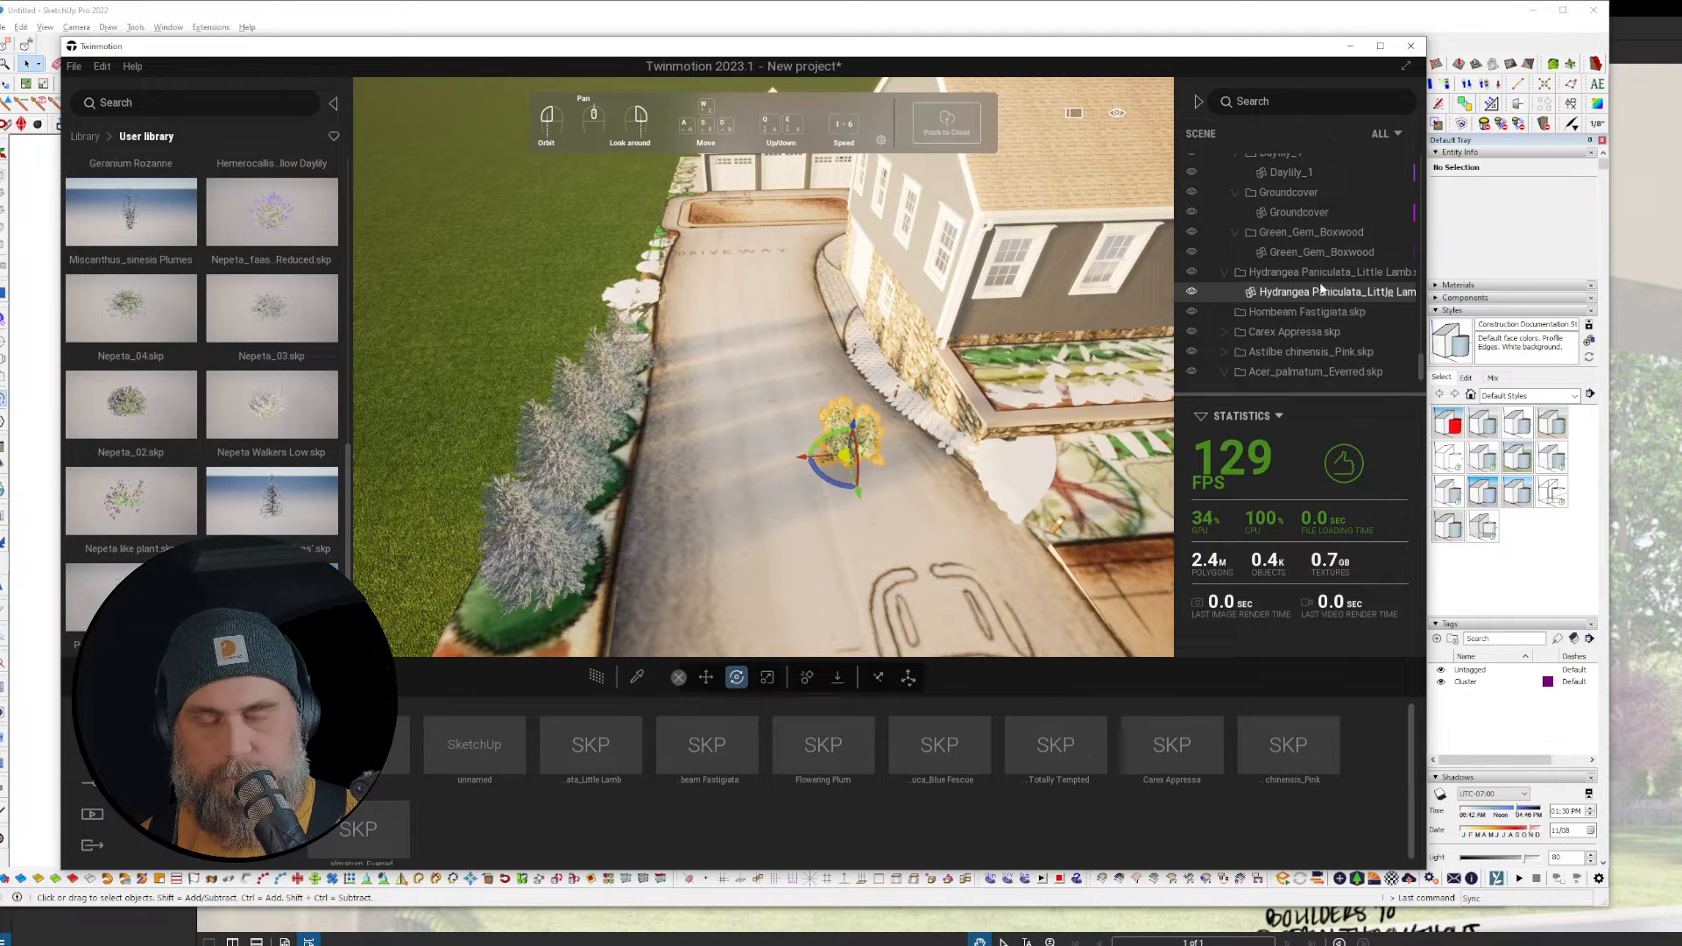
{"action": "right_click", "coordinate": [1258, 294]}
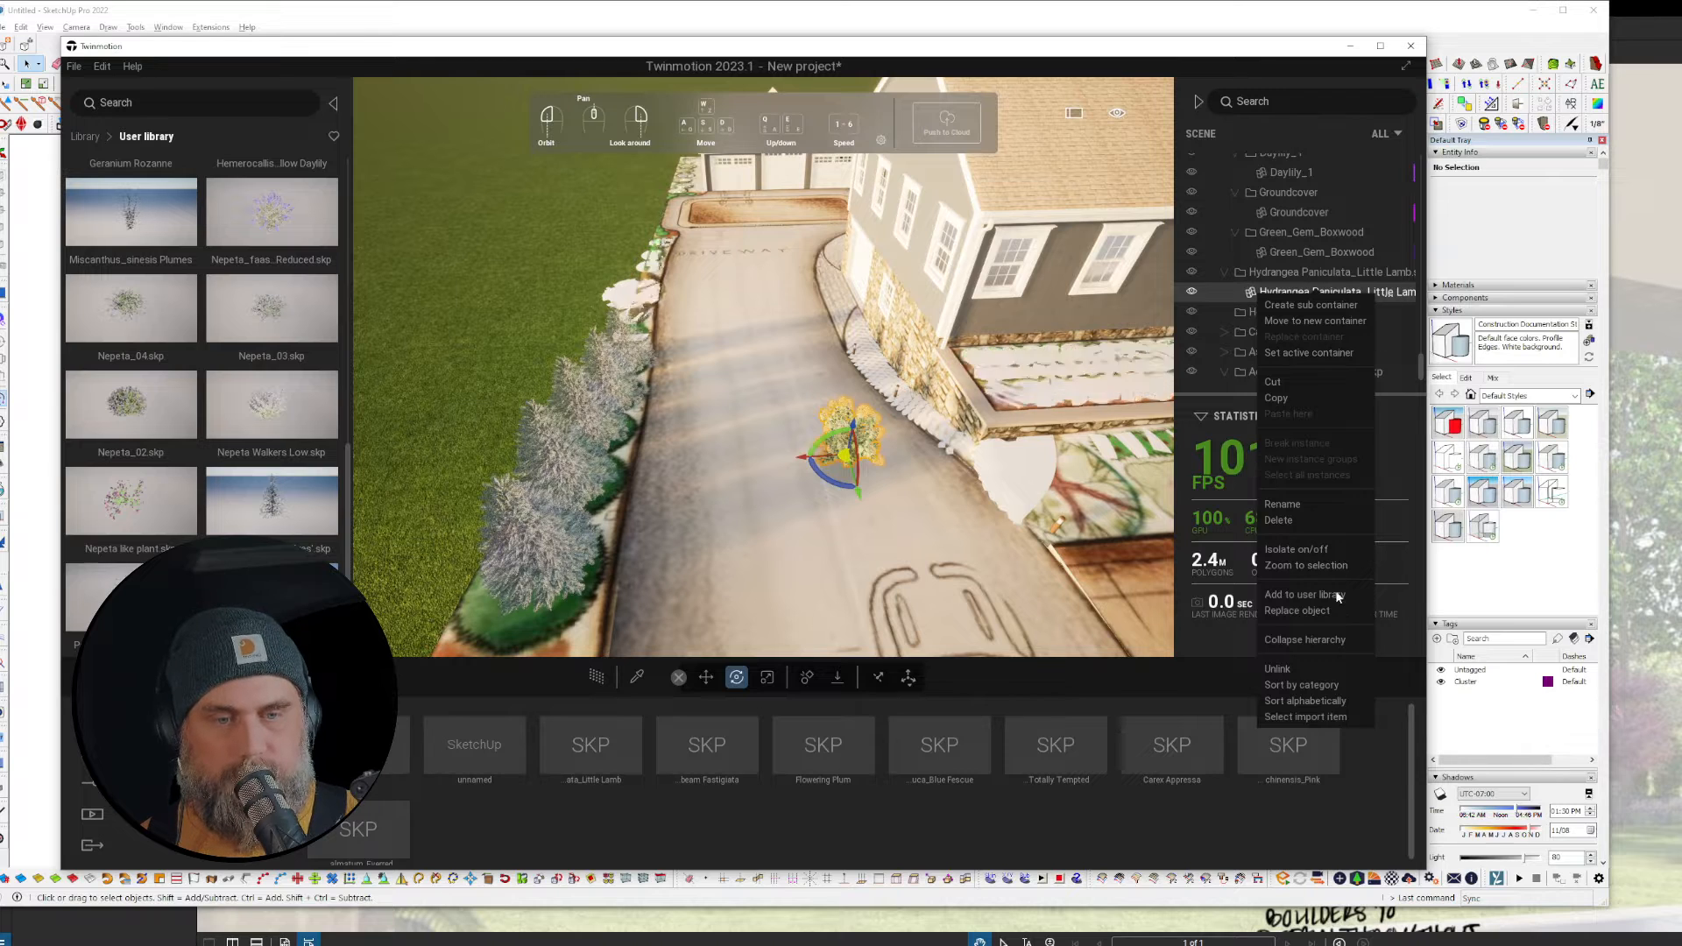
{"action": "left_click", "coordinate": [1401, 705]}
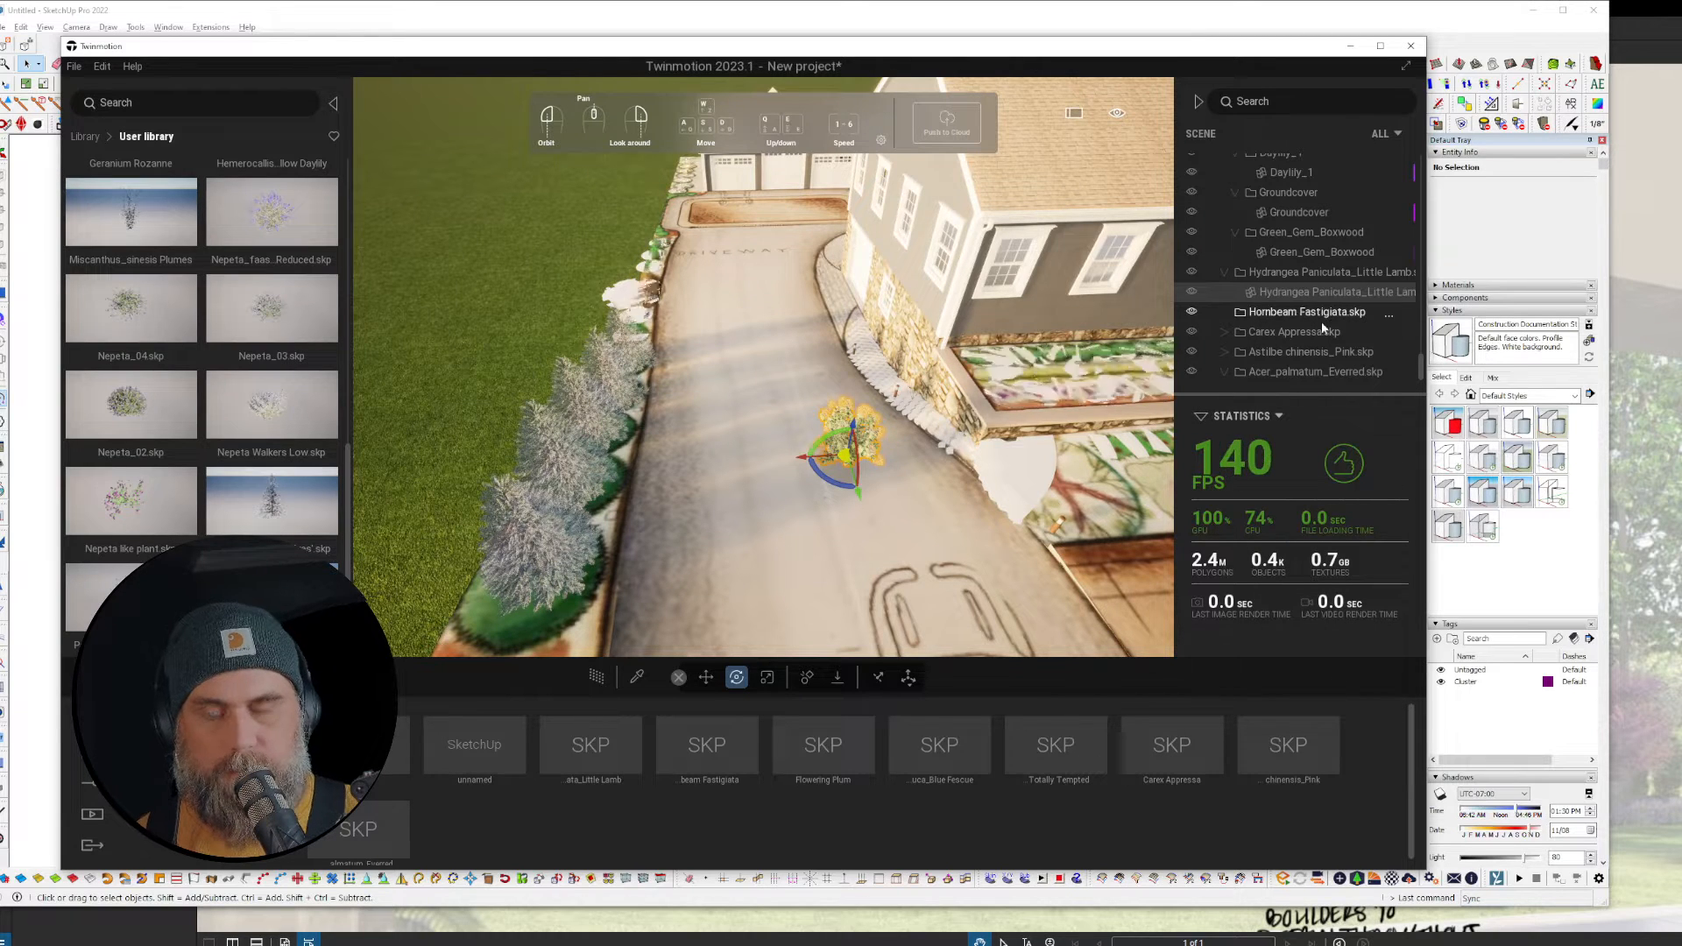
{"action": "key", "text": "Delete"}
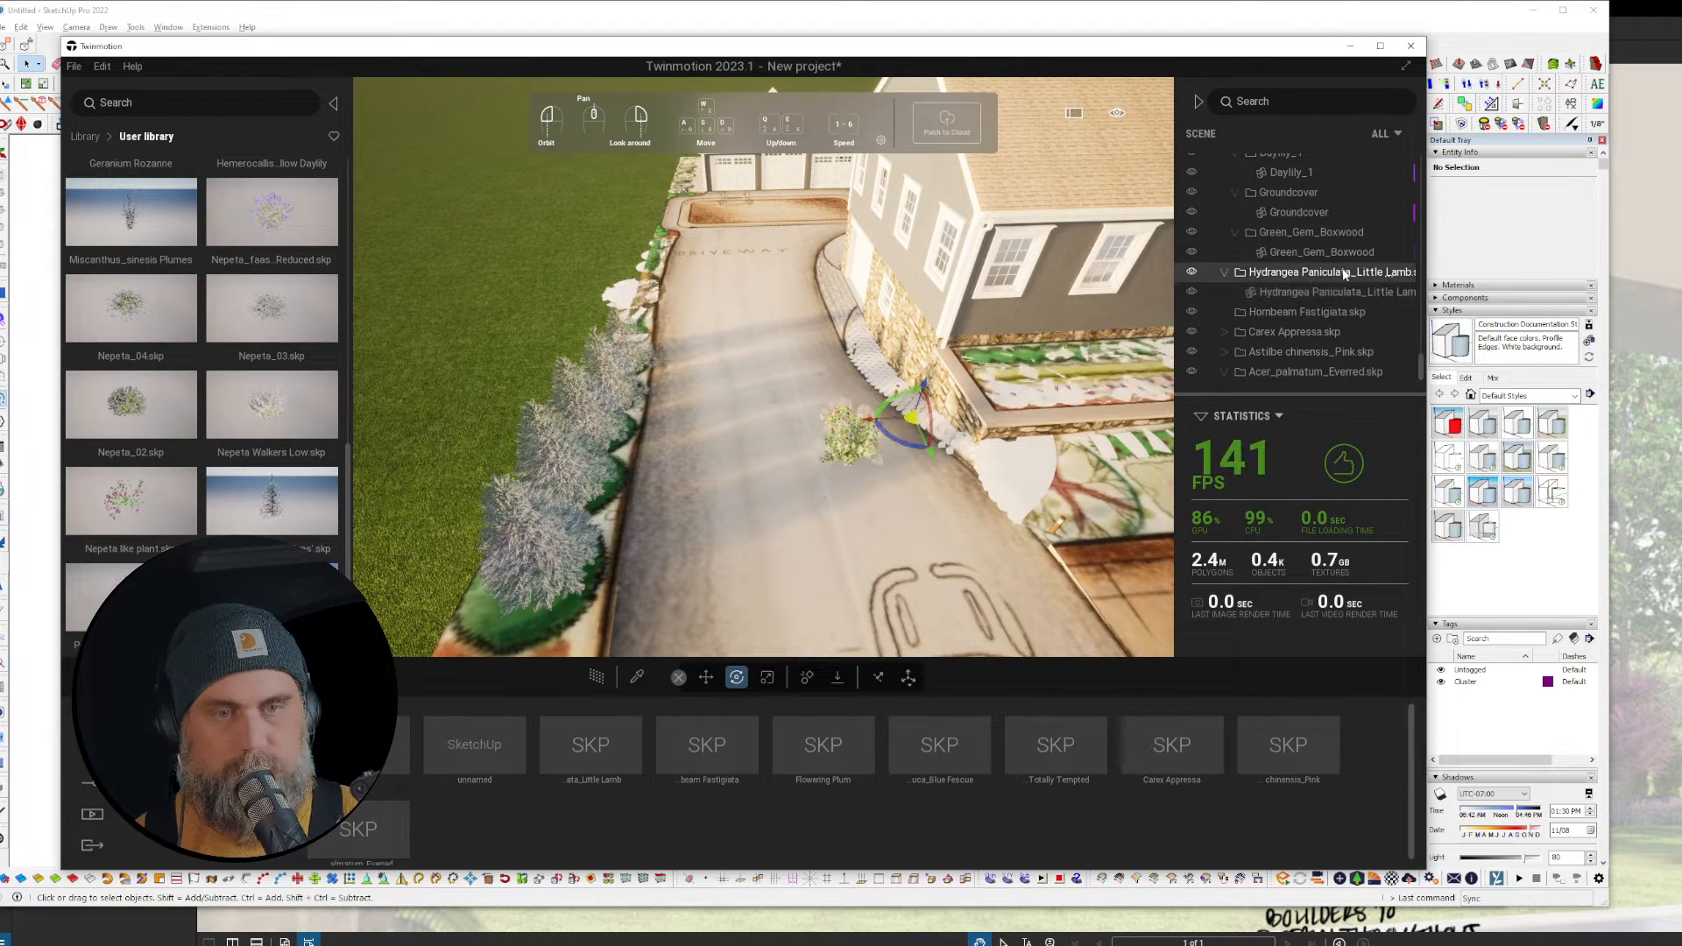
Step: Delete the Hornbeam Fastigiata and Carex Appressa imports from the scene
{"action": "left_click", "coordinate": [1304, 291]}
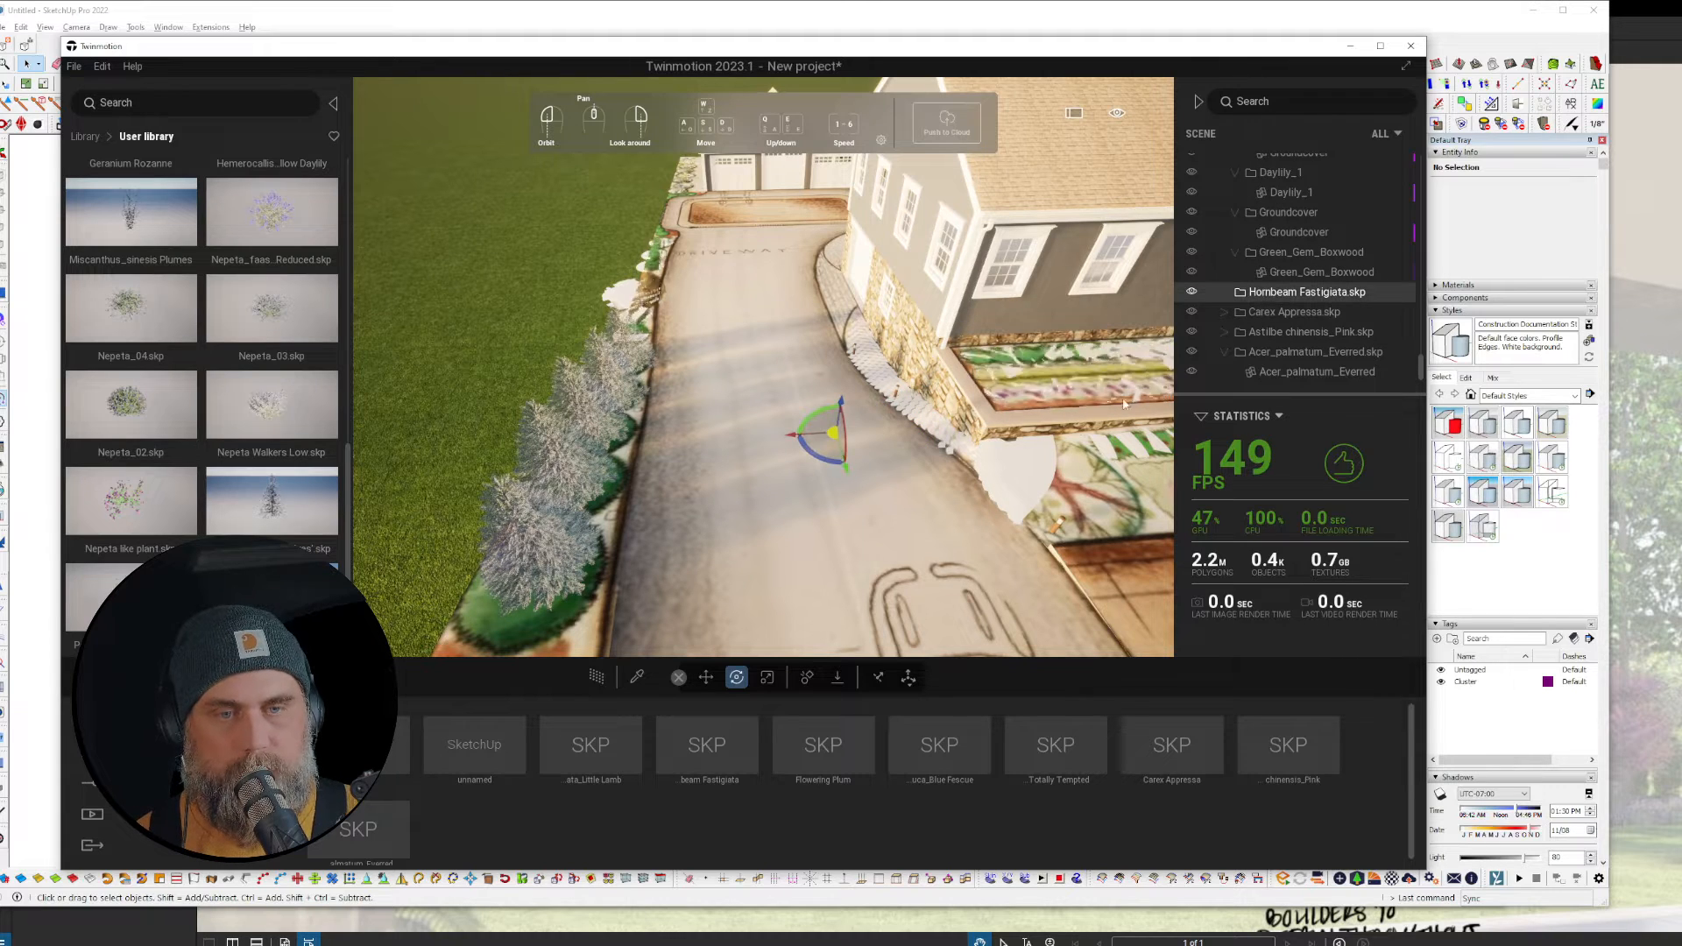
{"action": "key", "text": "Delete"}
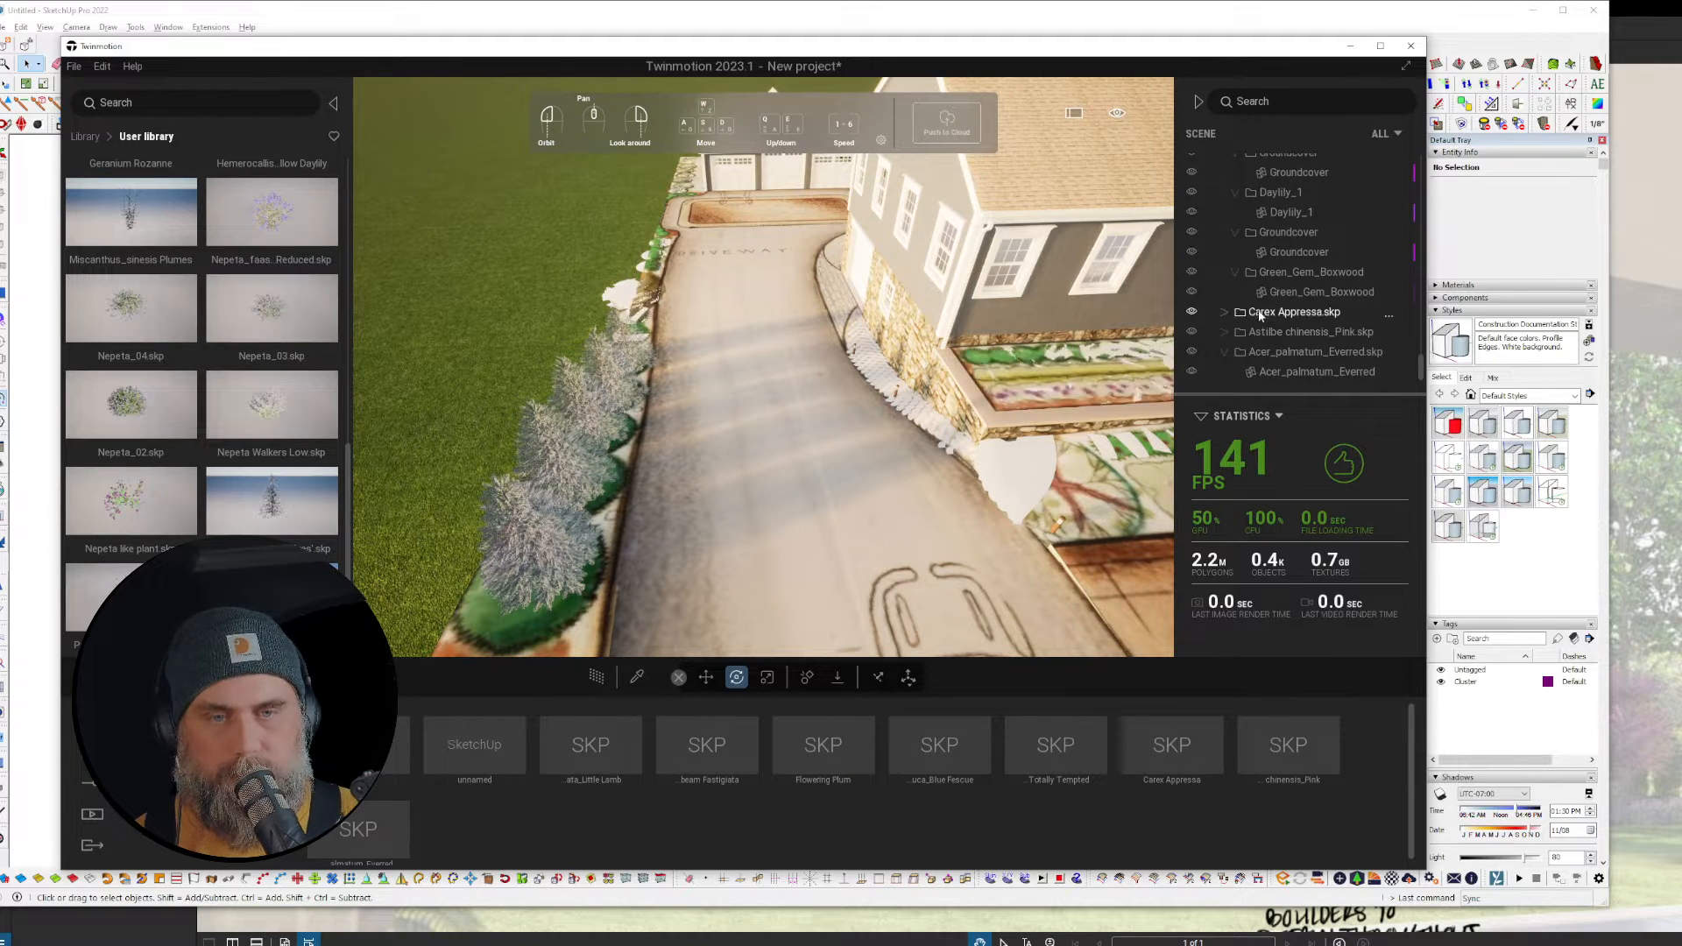
{"action": "left_click", "coordinate": [1225, 312]}
{"action": "left_click", "coordinate": [1295, 332]}
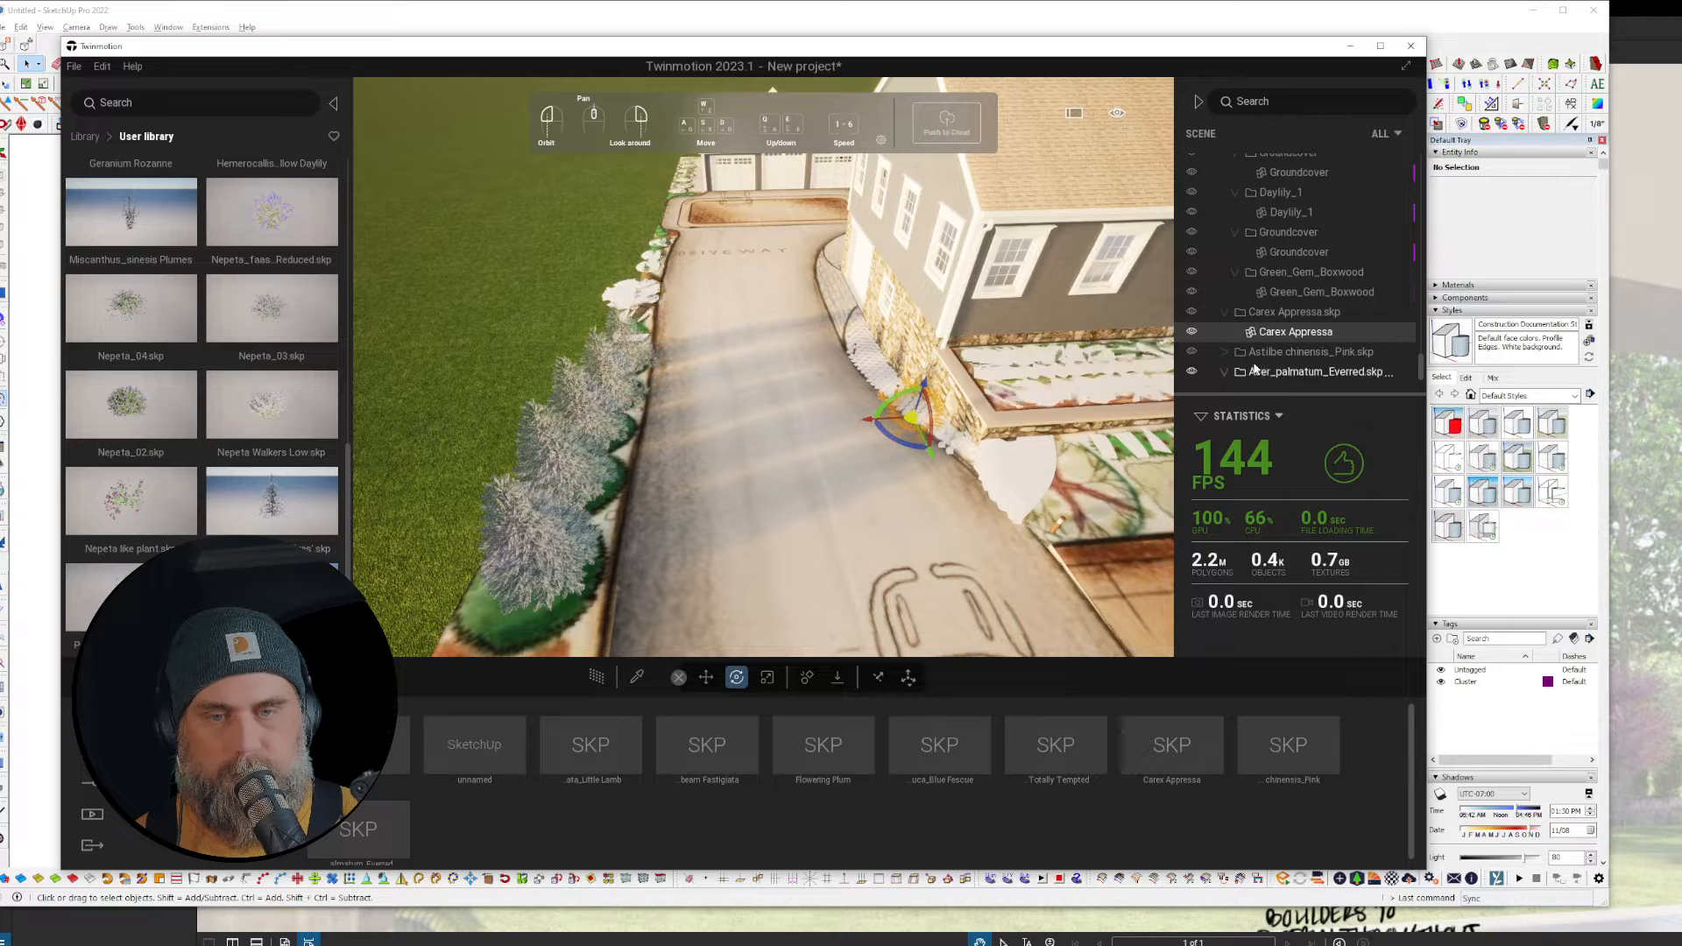
{"action": "left_click_drag", "start_coordinate": [902, 438], "coordinate": [866, 480]}
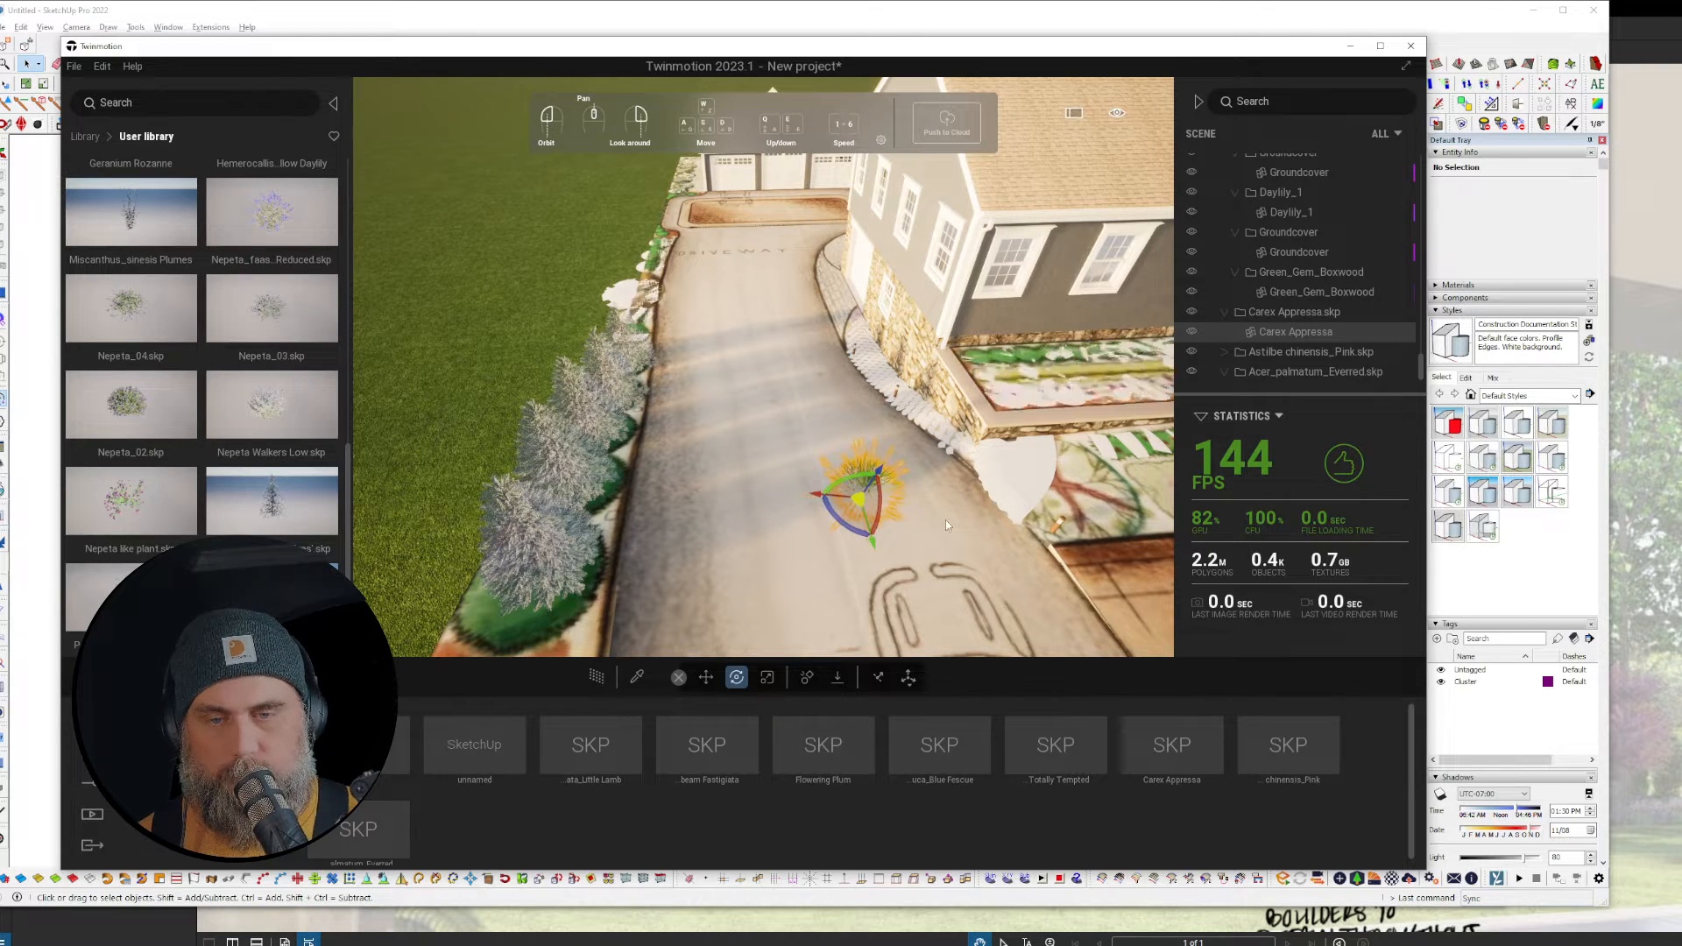
{"action": "left_click", "coordinate": [865, 481]}
{"action": "left_click_drag", "start_coordinate": [865, 477], "coordinate": [880, 554]}
{"action": "key", "text": "Tab"}
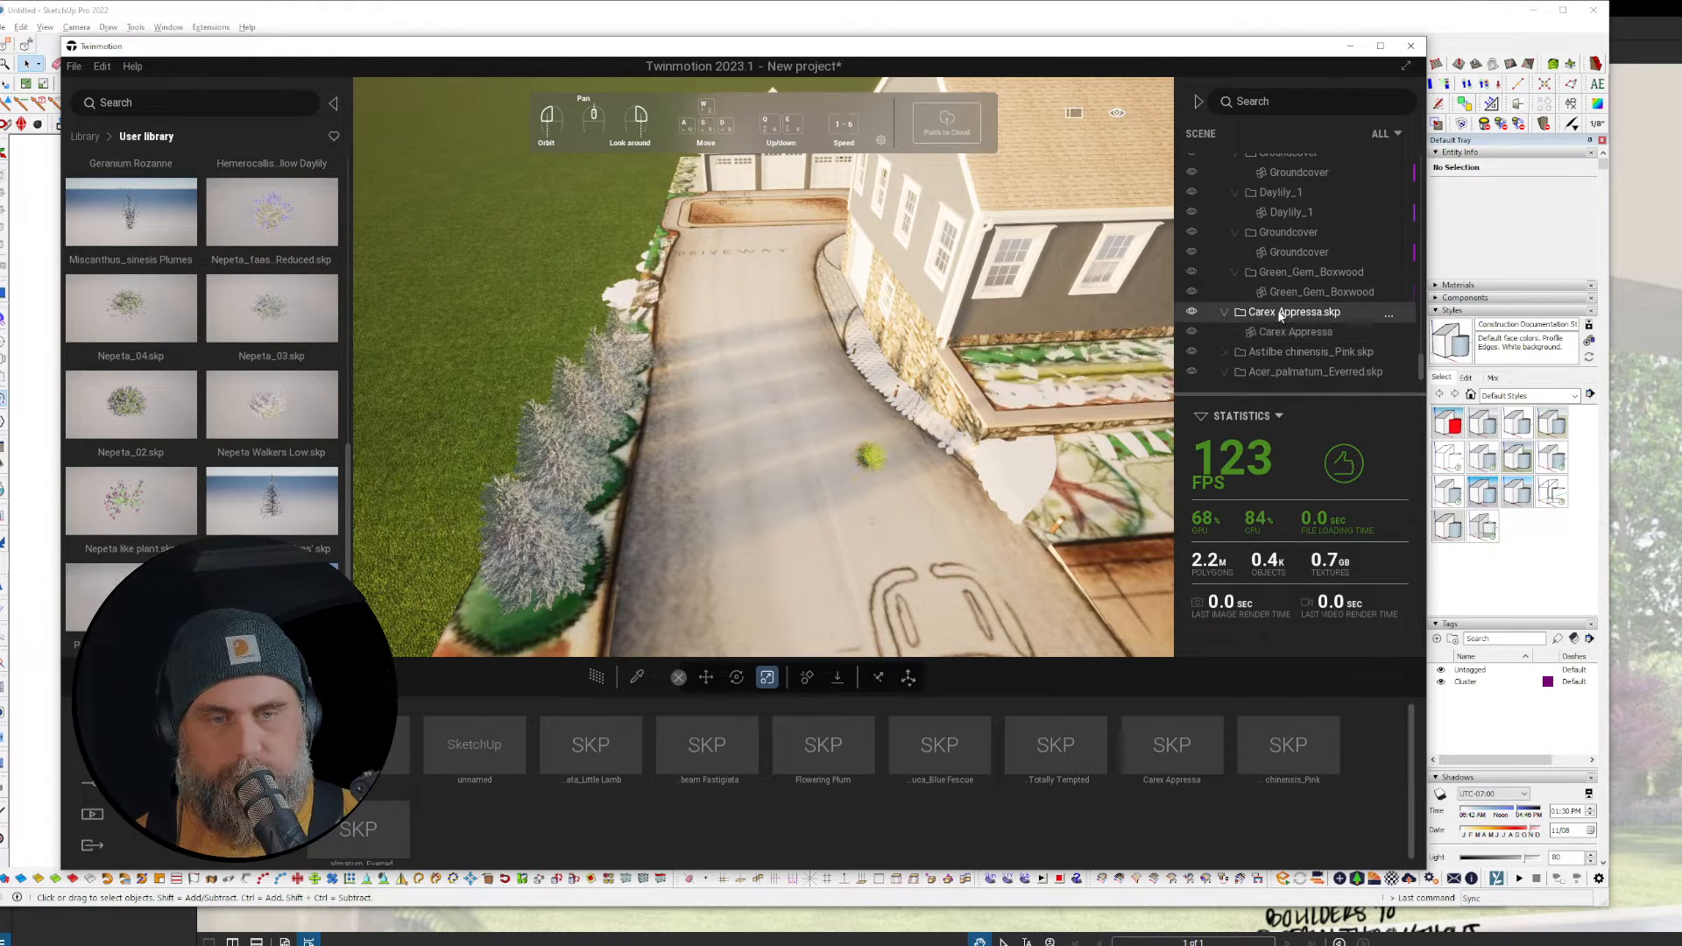
{"action": "right_click", "coordinate": [1272, 313]}
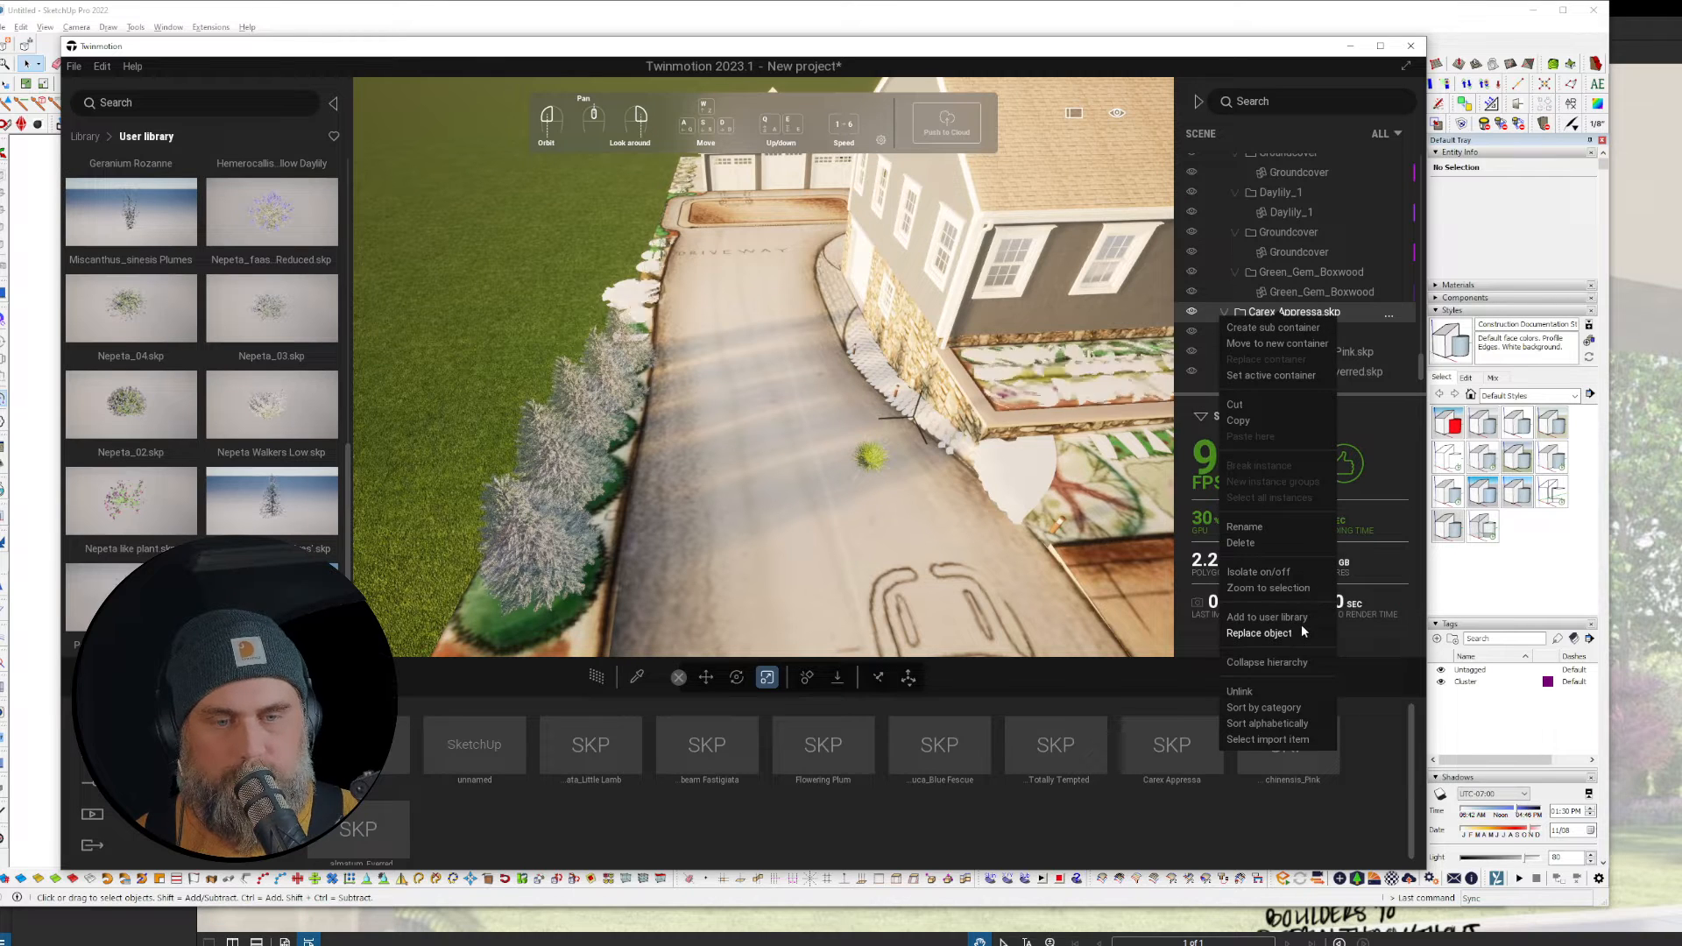
{"action": "left_click", "coordinate": [1353, 371]}
{"action": "key", "text": "Delete"}
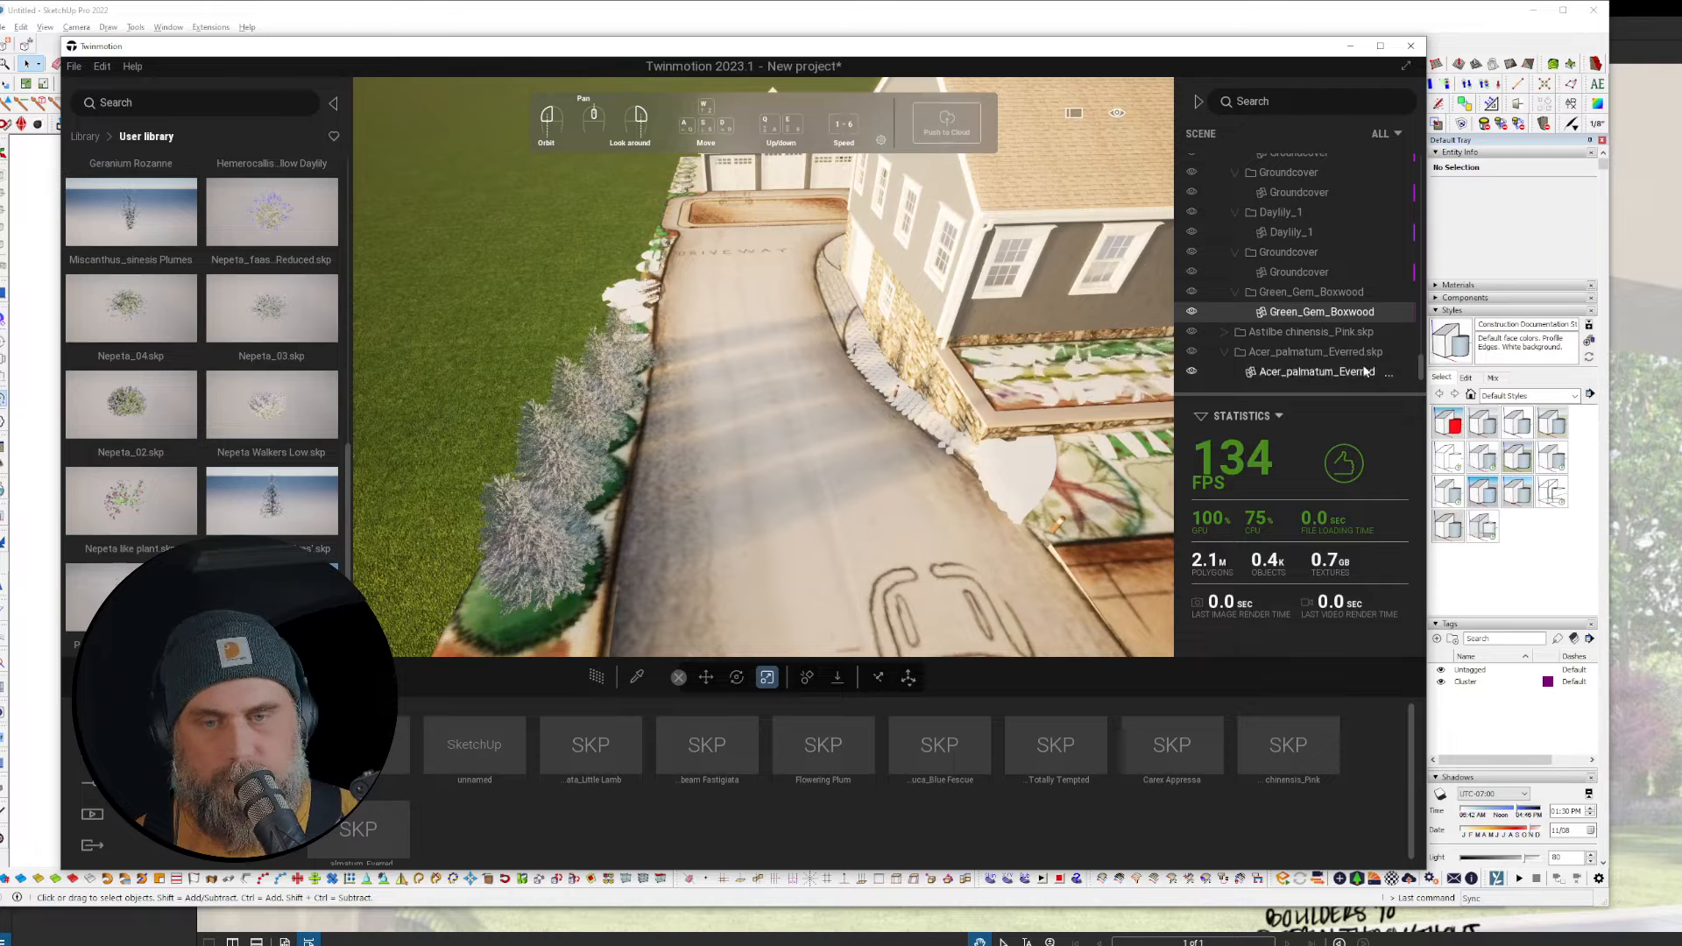
Step: Move the Astilbe chinensis_Pink plant out onto the driveway
{"action": "left_click", "coordinate": [1224, 333]}
{"action": "left_click", "coordinate": [1301, 354]}
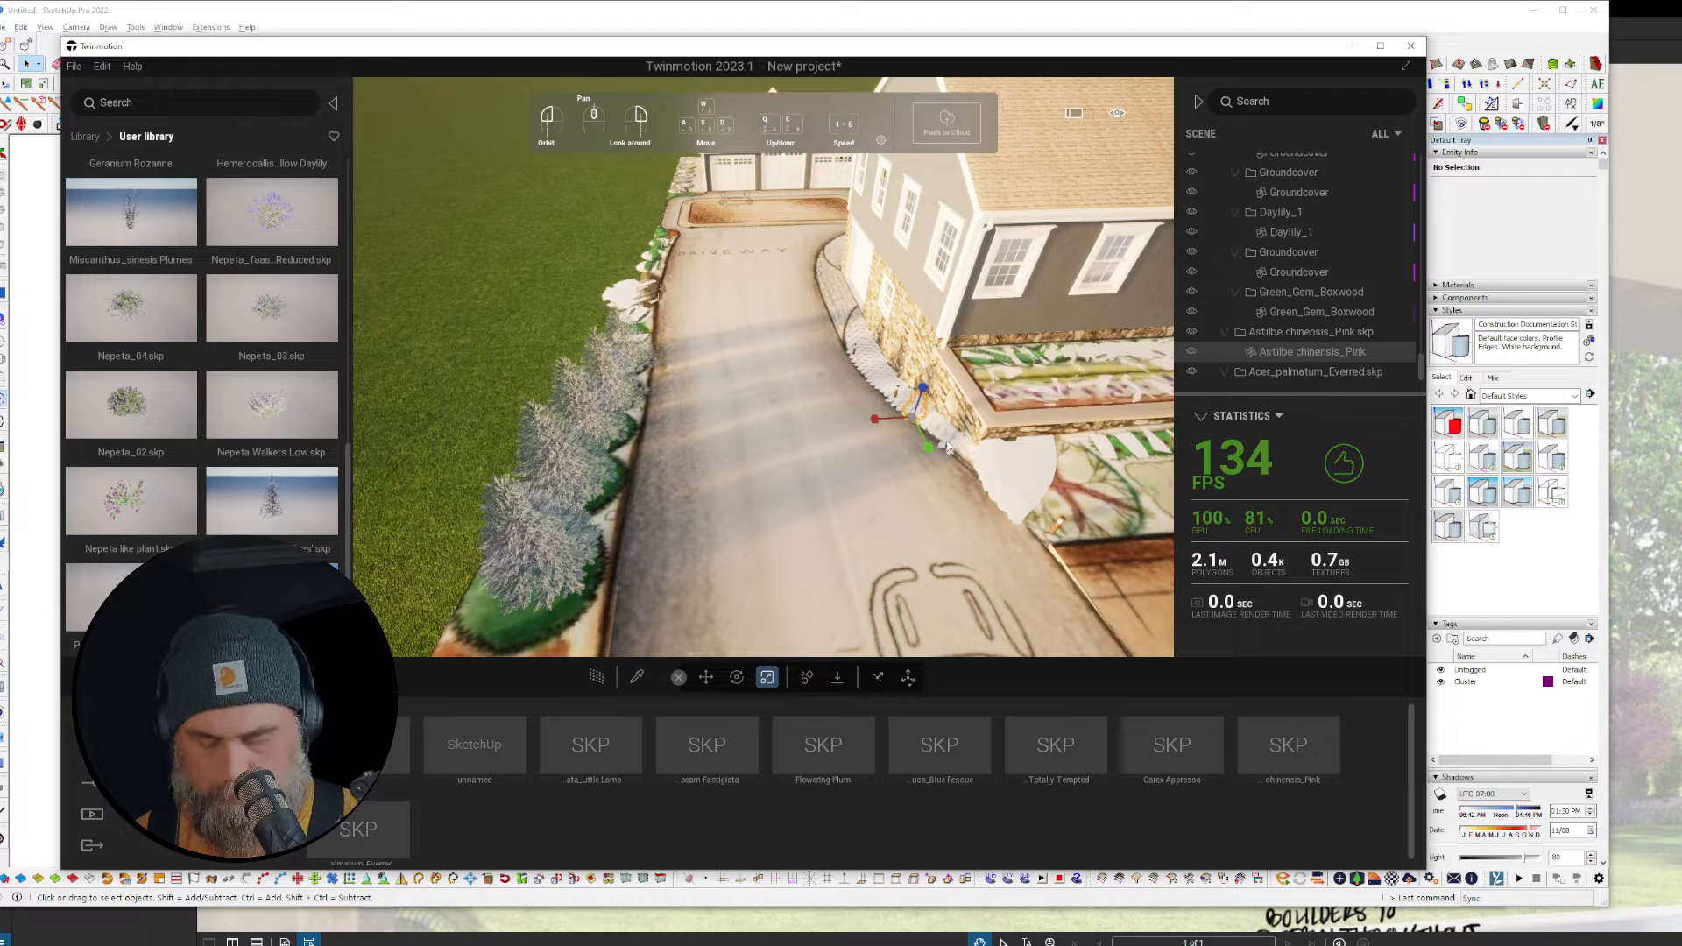
{"action": "key", "text": "Tab"}
{"action": "key", "text": "Tab"}
{"action": "left_click_drag", "start_coordinate": [917, 408], "coordinate": [830, 501]}
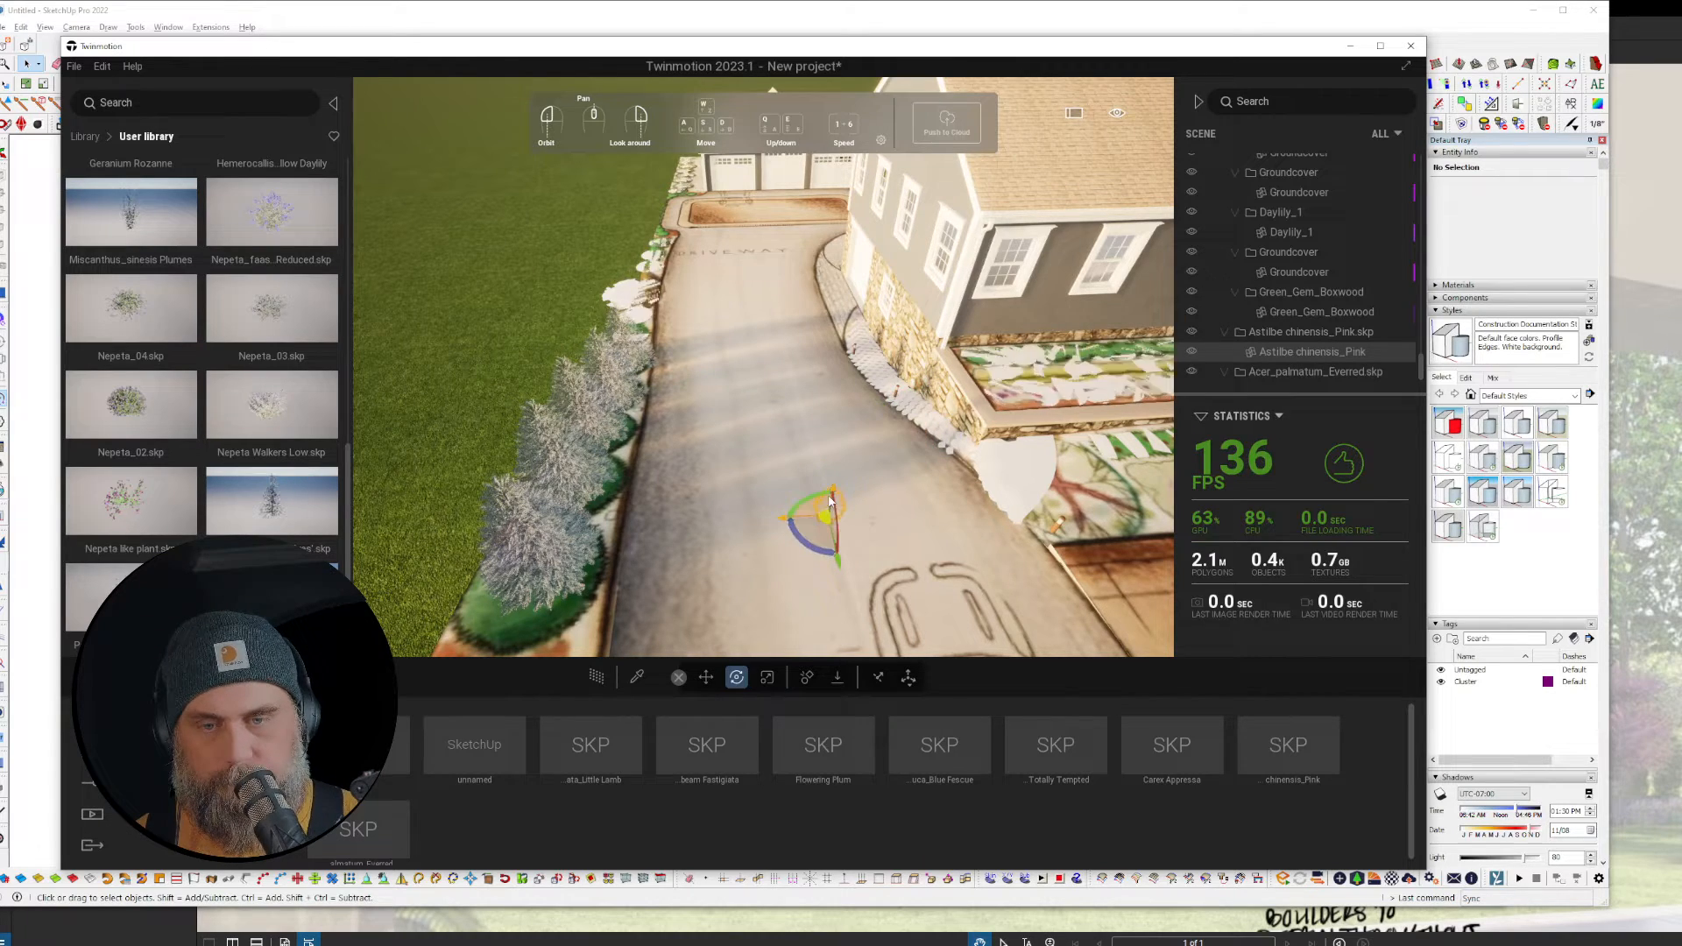
Step: Zoom to the pink Astilbe, add it to the user library, and delete it from the scene
{"action": "right_click", "coordinate": [1301, 354]}
{"action": "left_click", "coordinate": [1301, 632]}
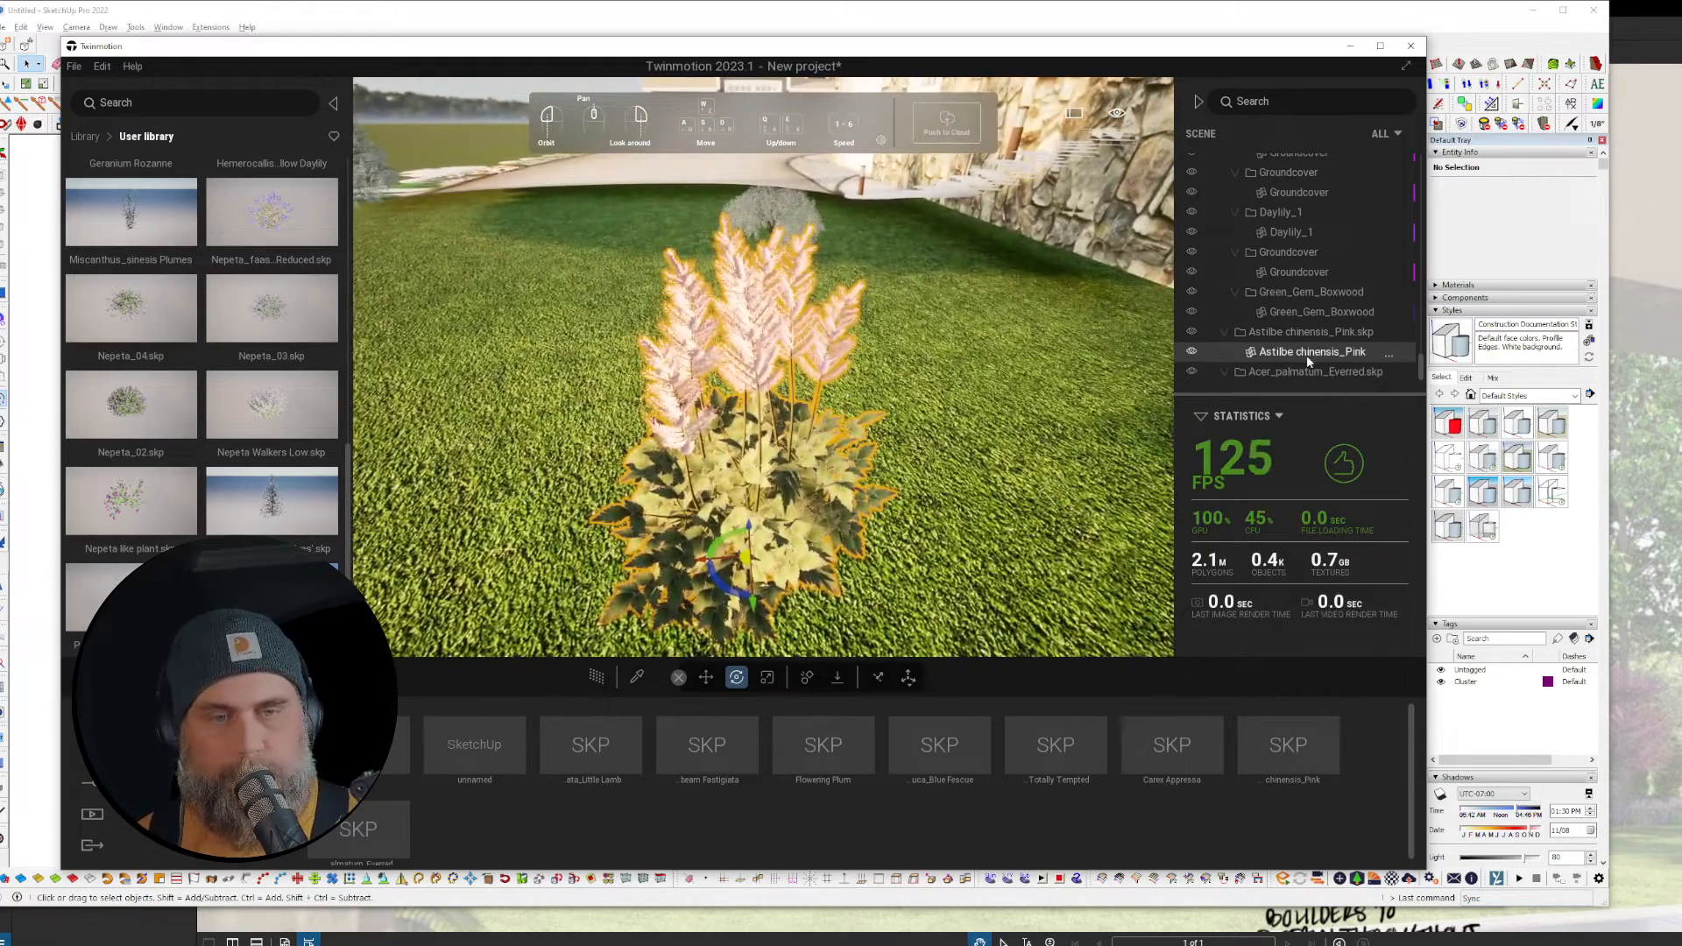
{"action": "right_click", "coordinate": [1306, 354]}
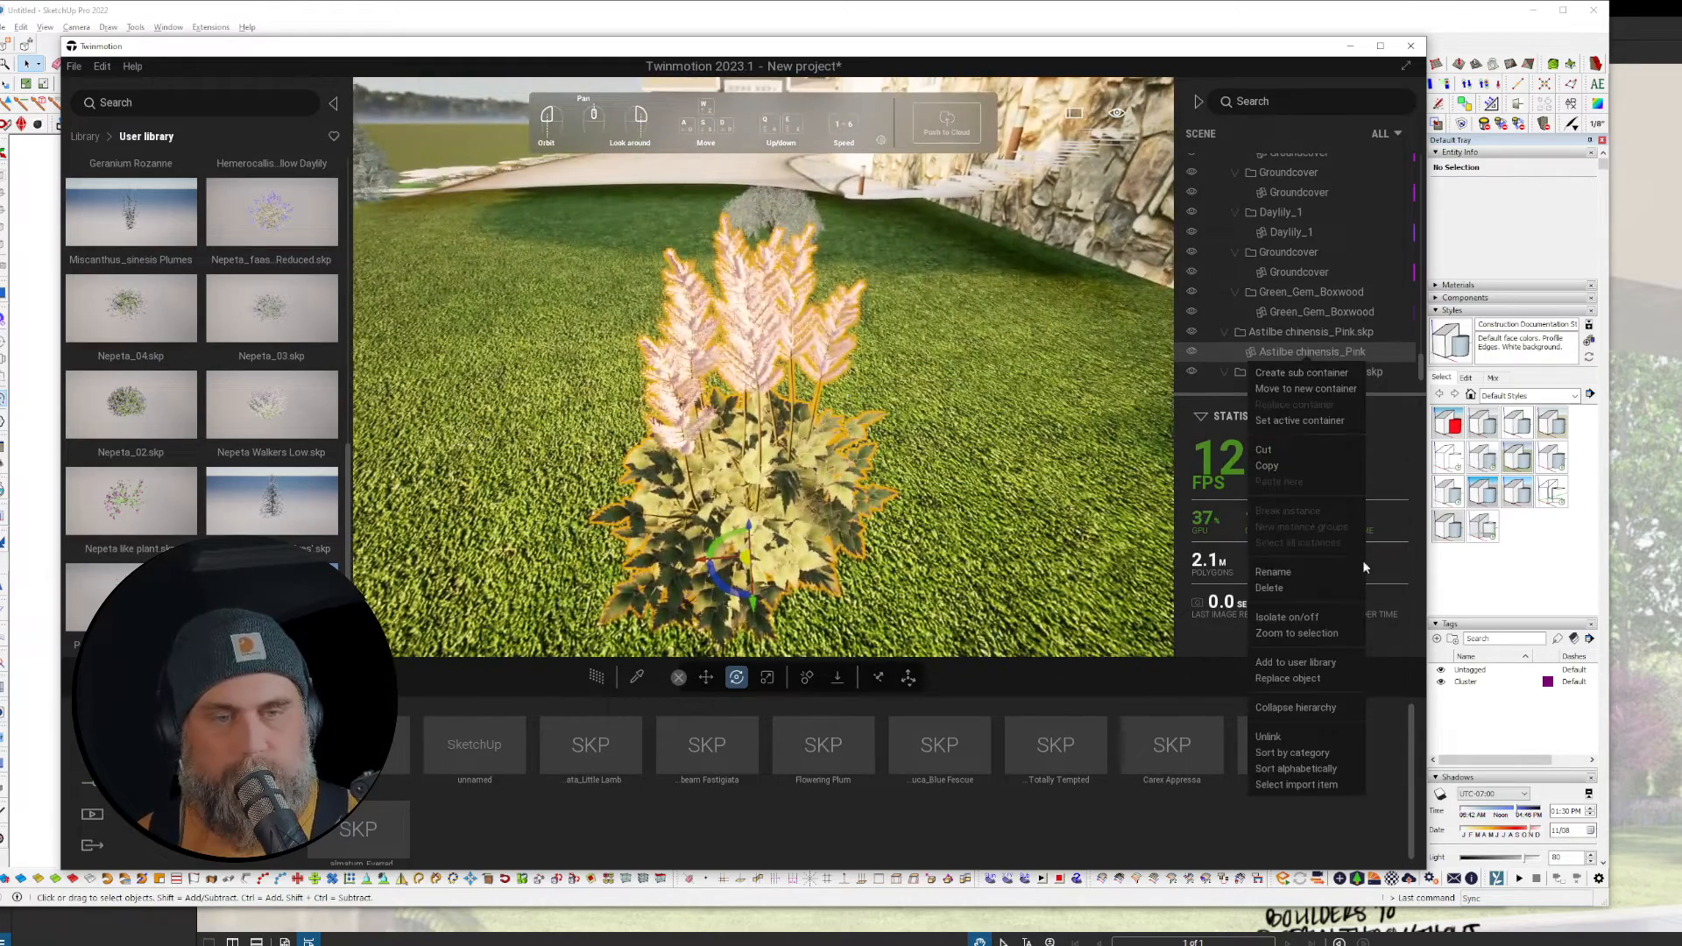
{"action": "left_click", "coordinate": [1317, 664]}
{"action": "key", "text": "Delete"}
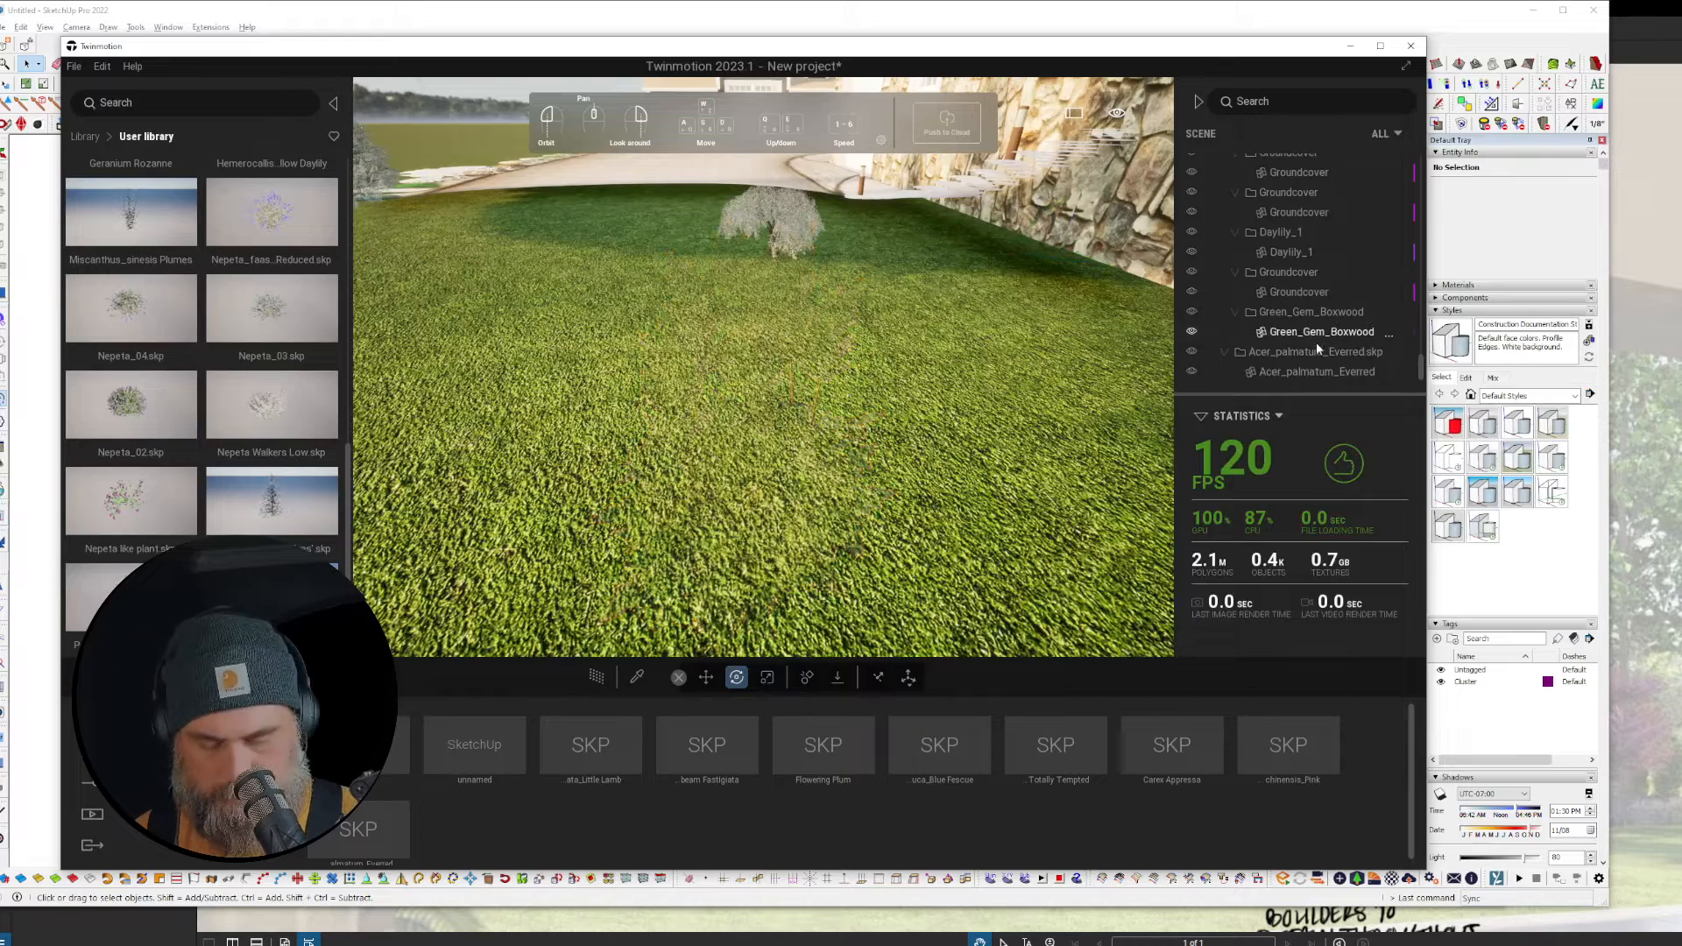
Step: Scale the Acer_palmatum_Everred tree to about 2.68, add it to the user library, then delete it
{"action": "left_click", "coordinate": [1300, 373]}
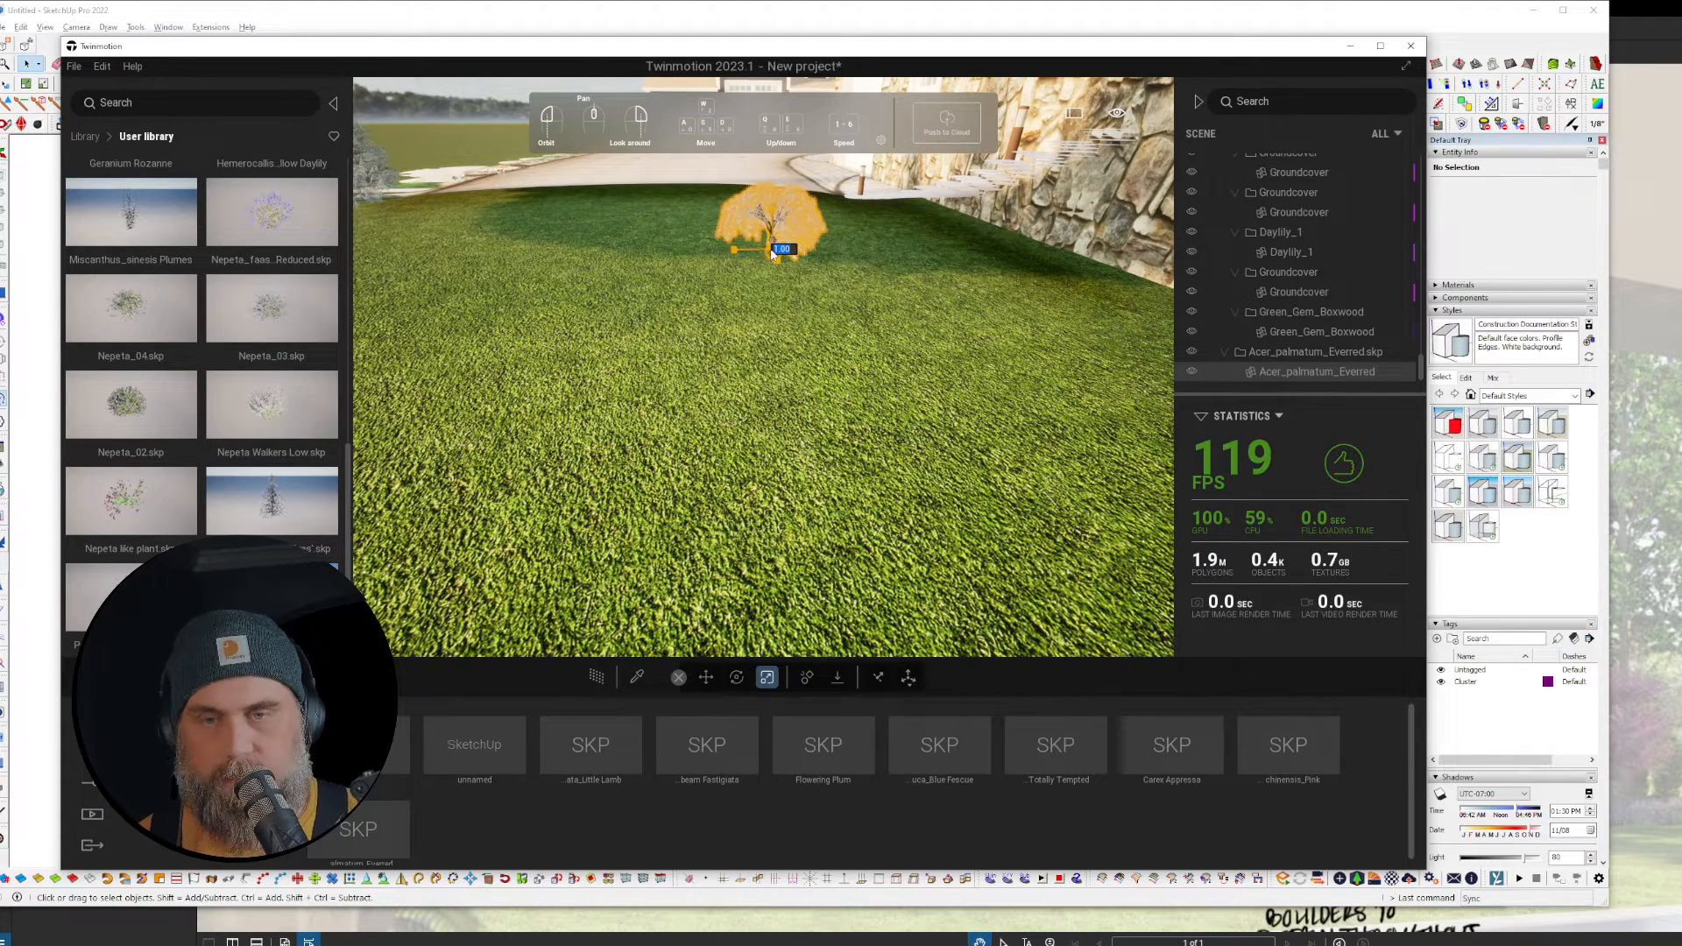
{"action": "left_click_drag", "start_coordinate": [772, 252], "coordinate": [822, 124]}
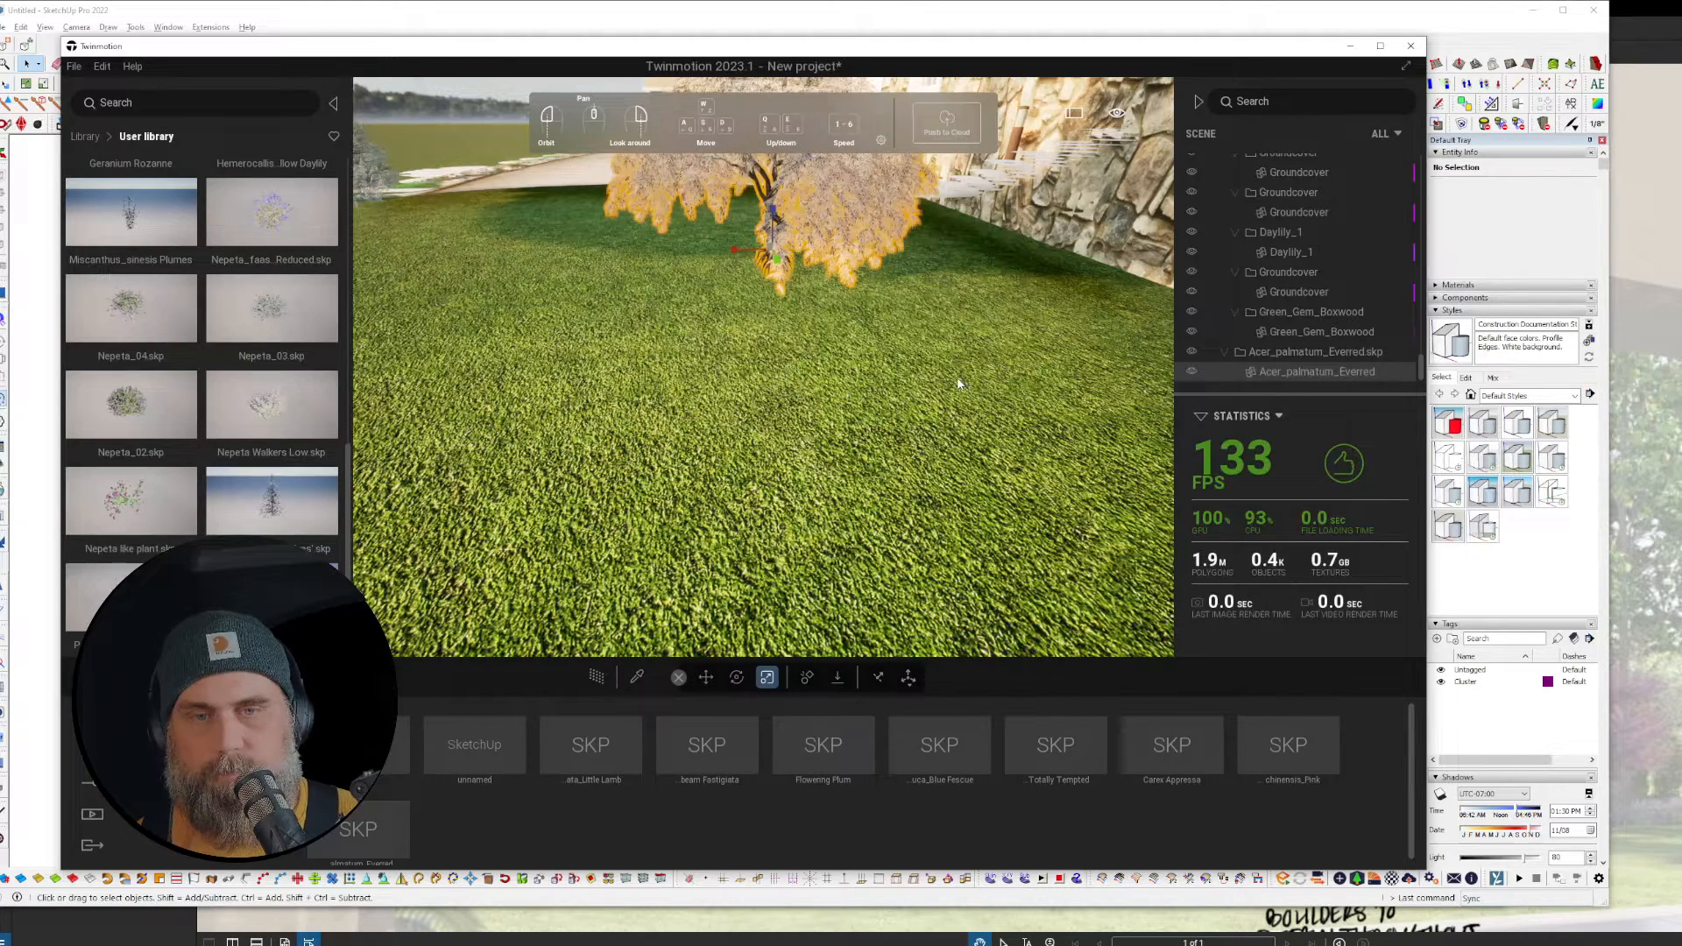
{"action": "right_click", "coordinate": [1242, 351]}
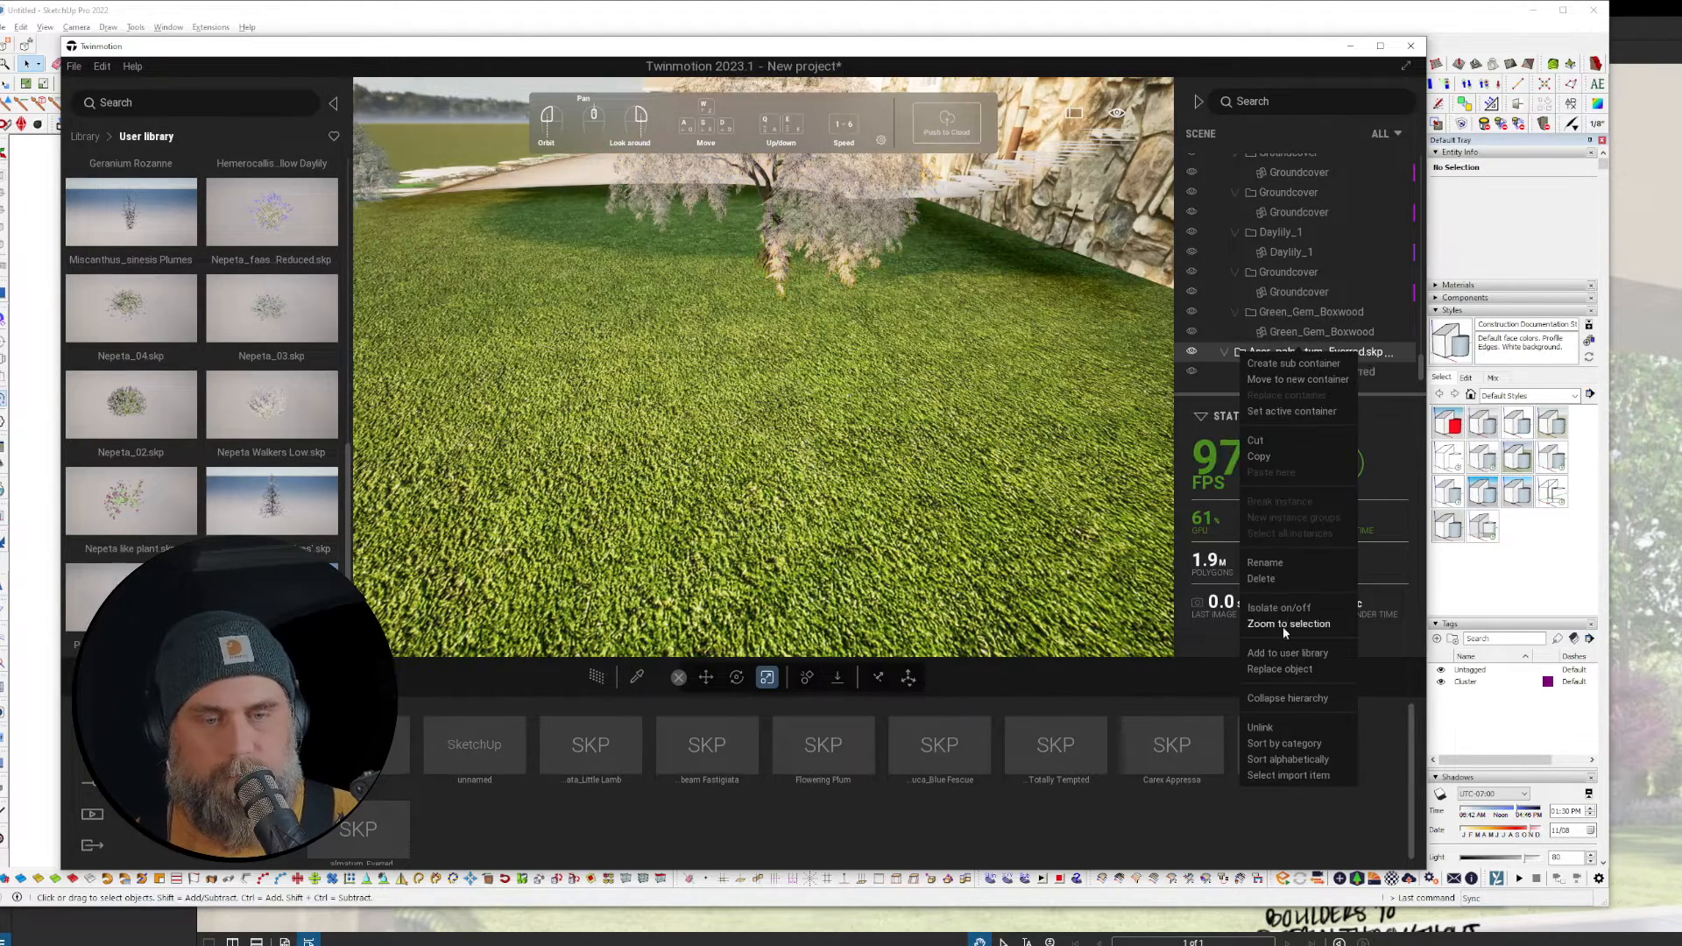
{"action": "left_click", "coordinate": [1285, 655]}
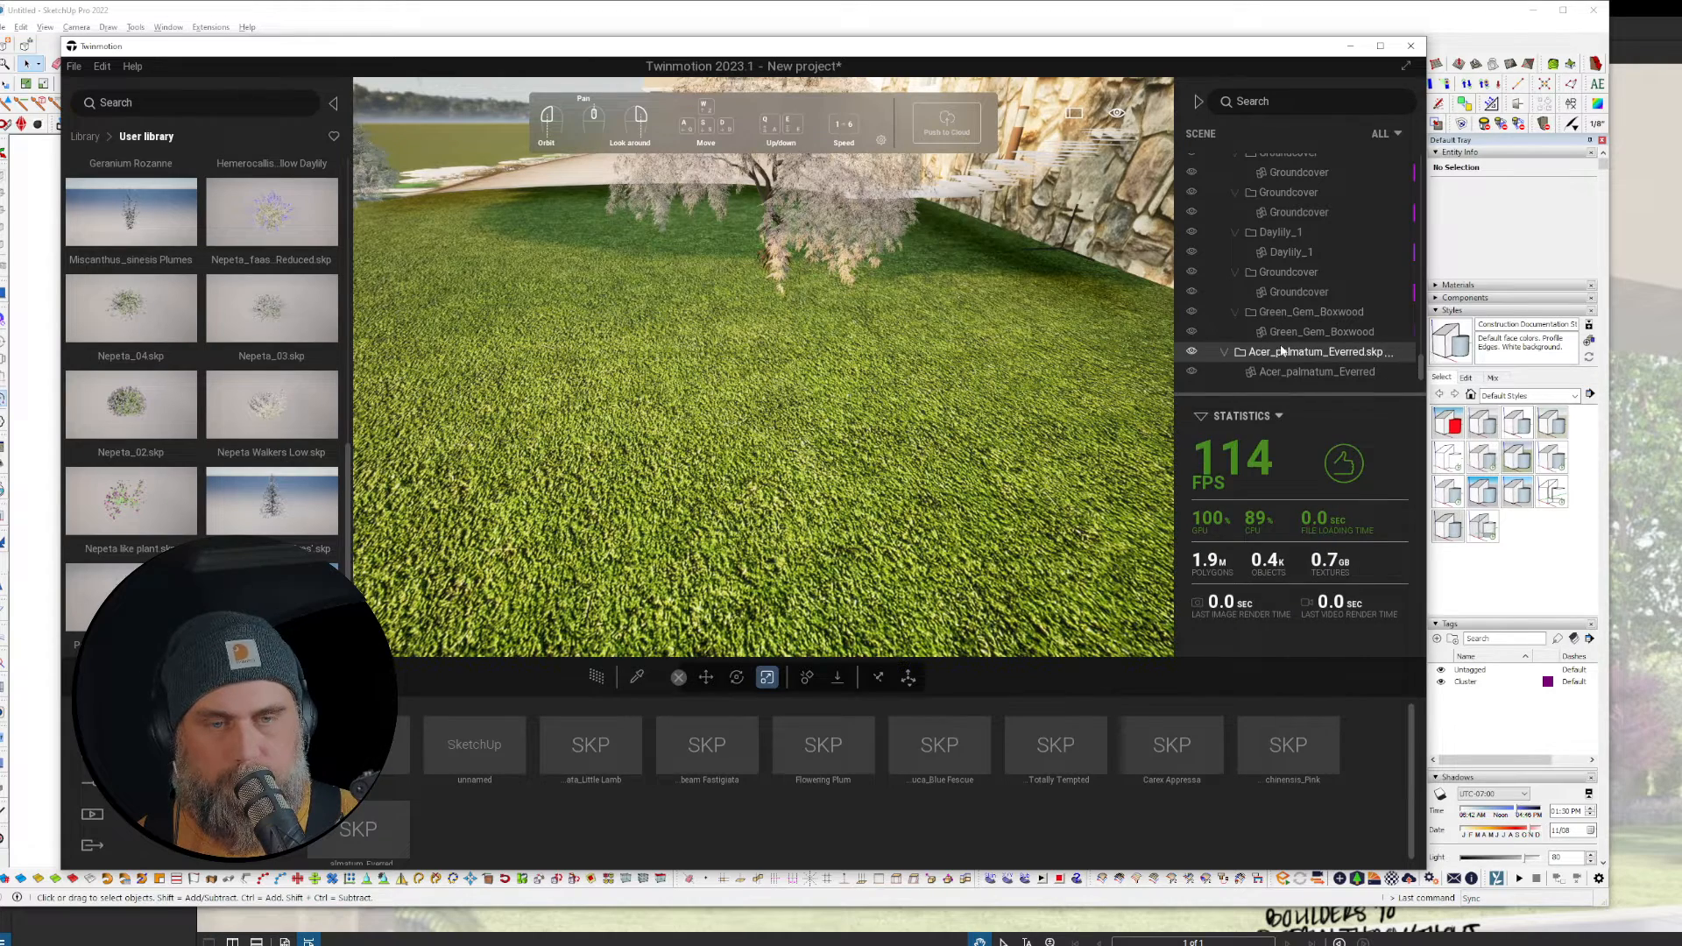
{"action": "key", "text": "Delete"}
{"action": "key", "text": "w"}
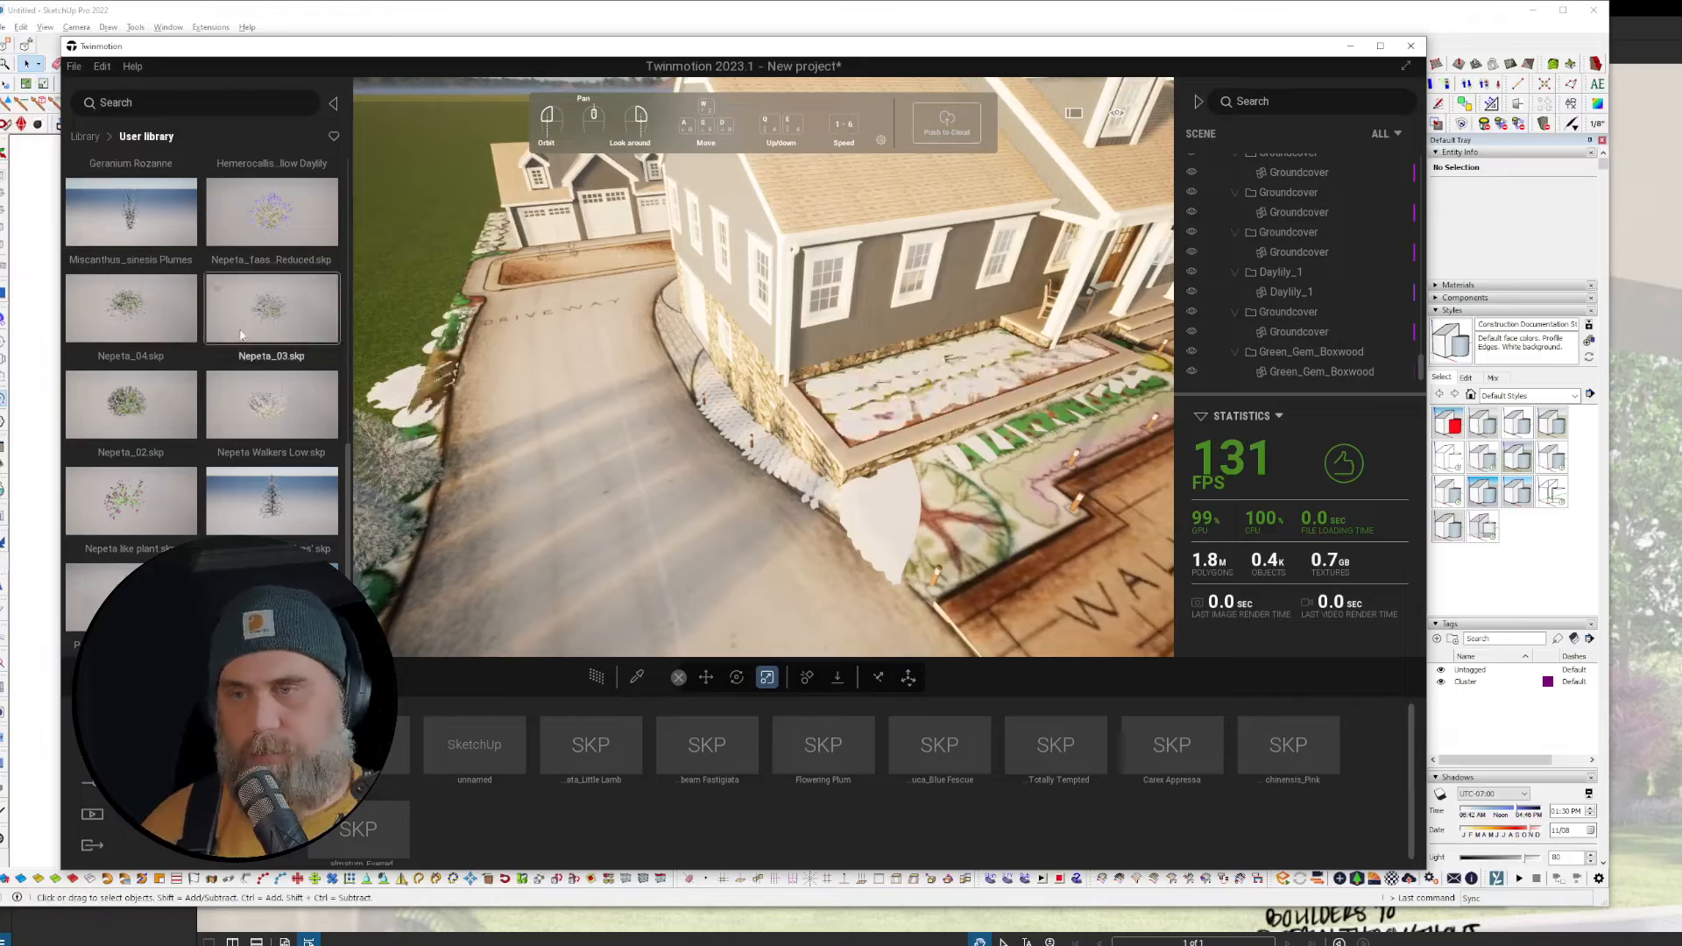
Step: Turn toward the porch and drop the cream-flowering user-library tree onto the round bed
{"action": "scroll", "coordinate": [217, 384], "scroll_direction": "down", "scroll_amount": 4}
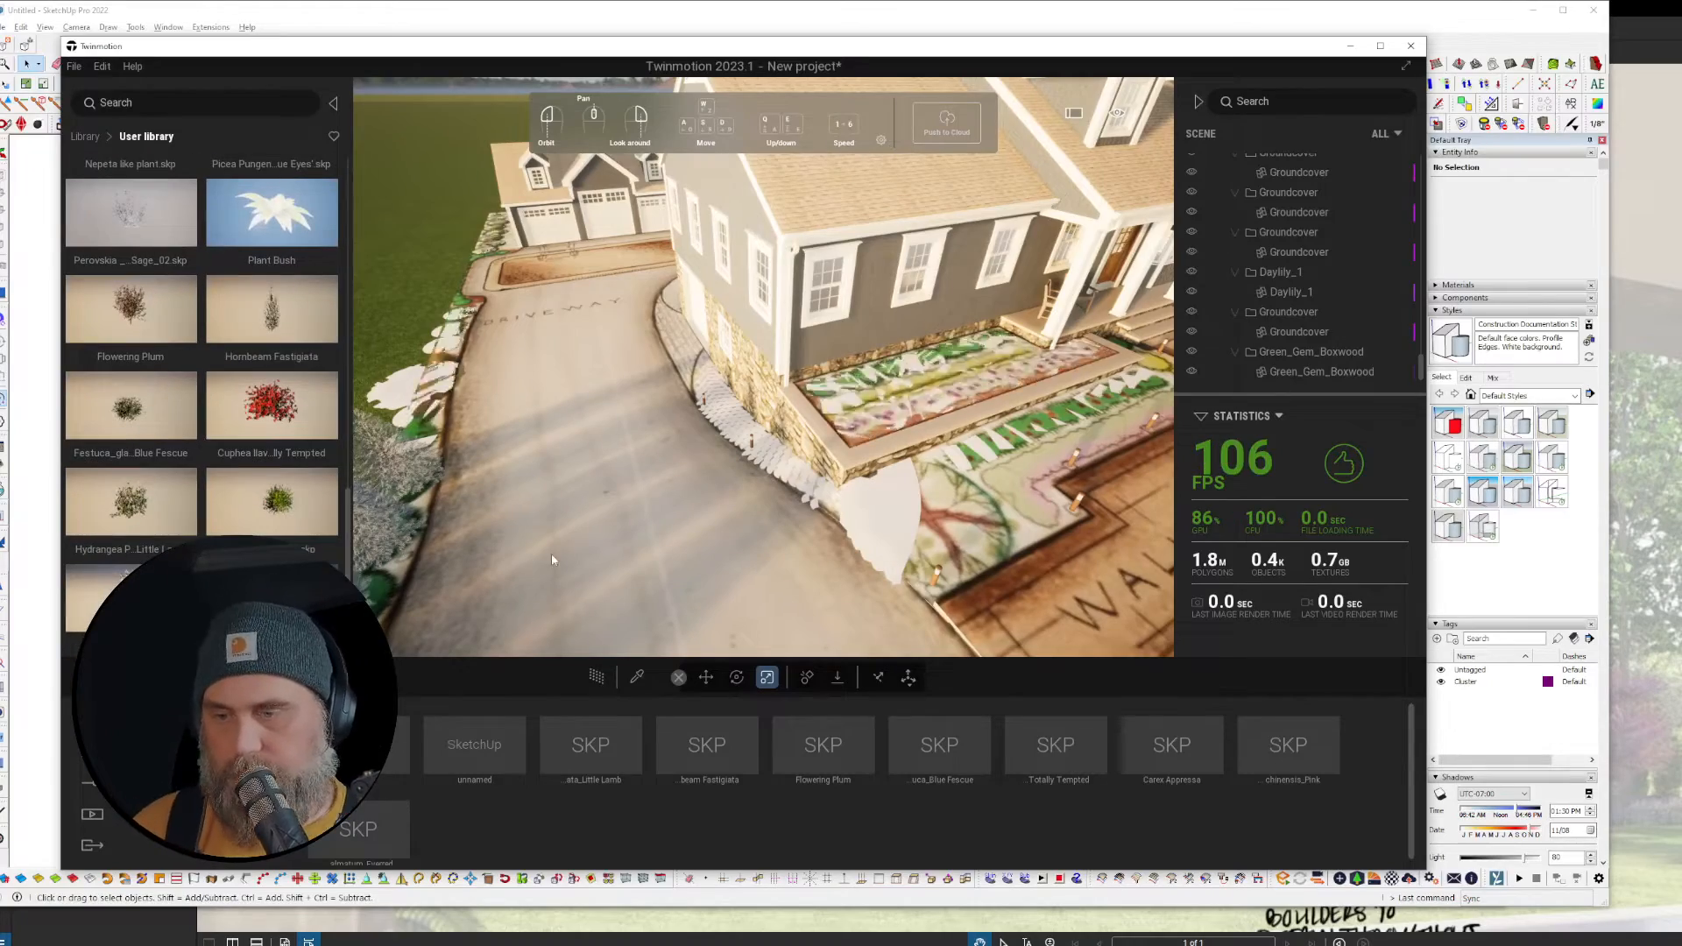
{"action": "right_click_drag", "start_coordinate": [552, 558], "coordinate": [674, 526]}
{"action": "key", "text": "w"}
{"action": "key", "text": "w"}
{"action": "key", "text": "s"}
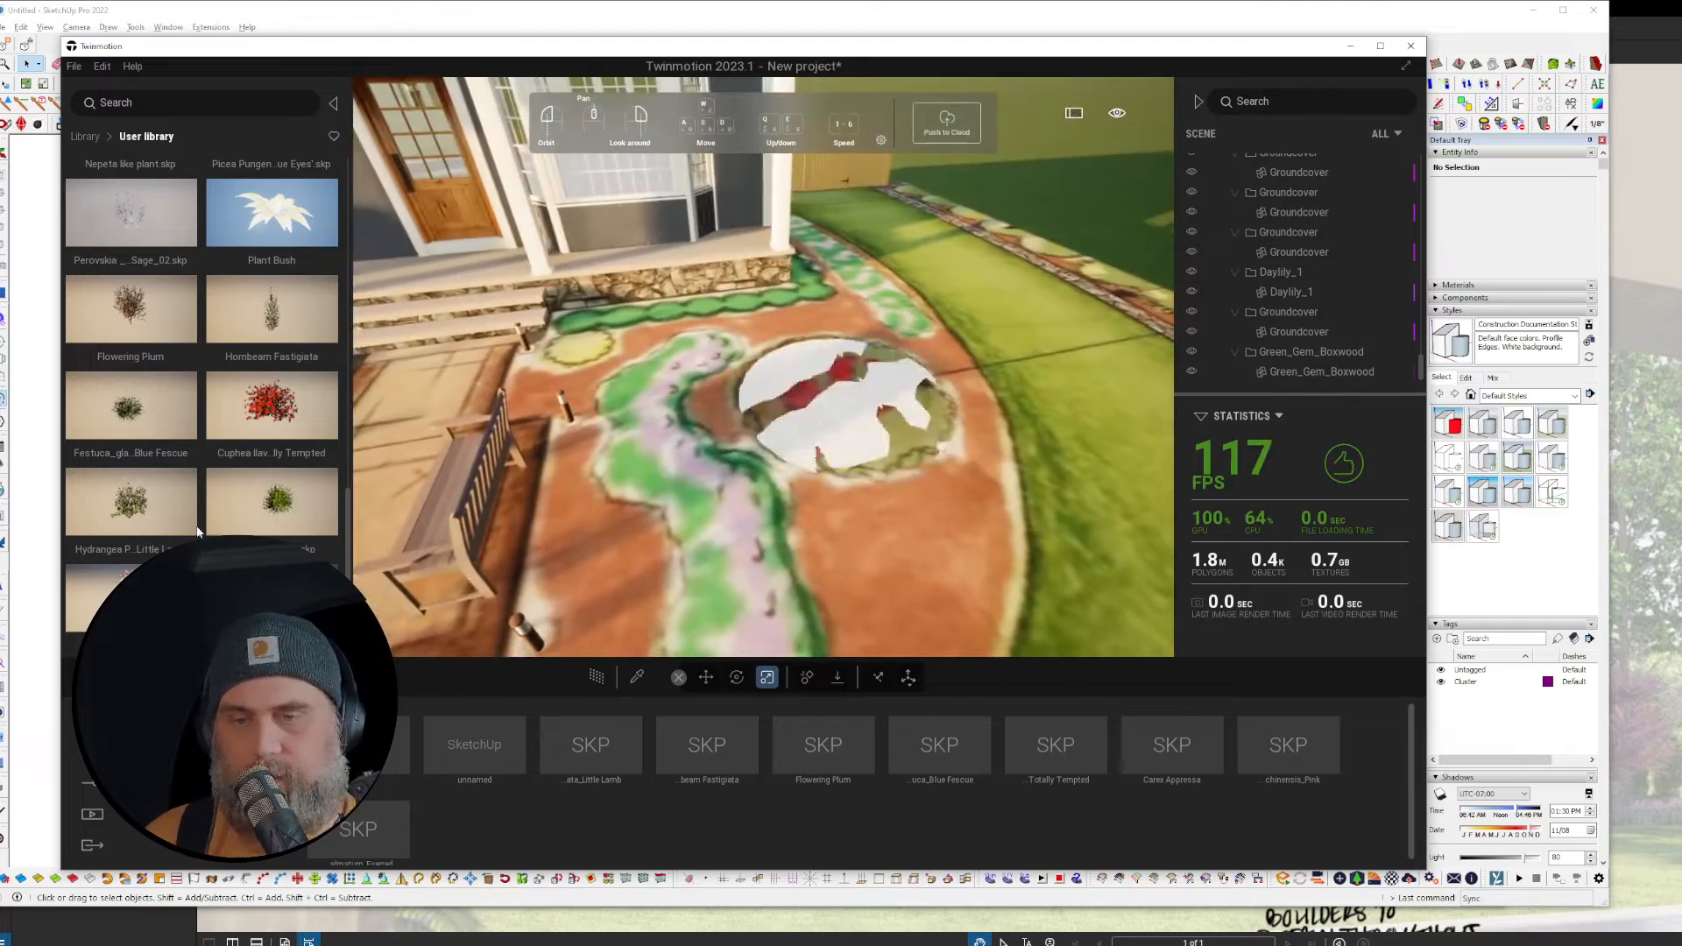
{"action": "left_click_drag", "start_coordinate": [289, 598], "coordinate": [574, 441]}
{"action": "mouse_move", "coordinate": [818, 507]}
{"action": "right_mouse_down"}
{"action": "mouse_move", "coordinate": [826, 520]}
{"action": "mouse_move", "coordinate": [907, 465]}
{"action": "mouse_move", "coordinate": [1144, 518]}
{"action": "mouse_move", "coordinate": [1110, 470]}
{"action": "mouse_move", "coordinate": [1239, 488]}
{"action": "right_mouse_up"}
Step: Fly around the placed tree and over to the stone-edged porch corner and planter wall
{"action": "key", "text": "w"}
{"action": "key", "text": "s"}
{"action": "key", "text": "a"}
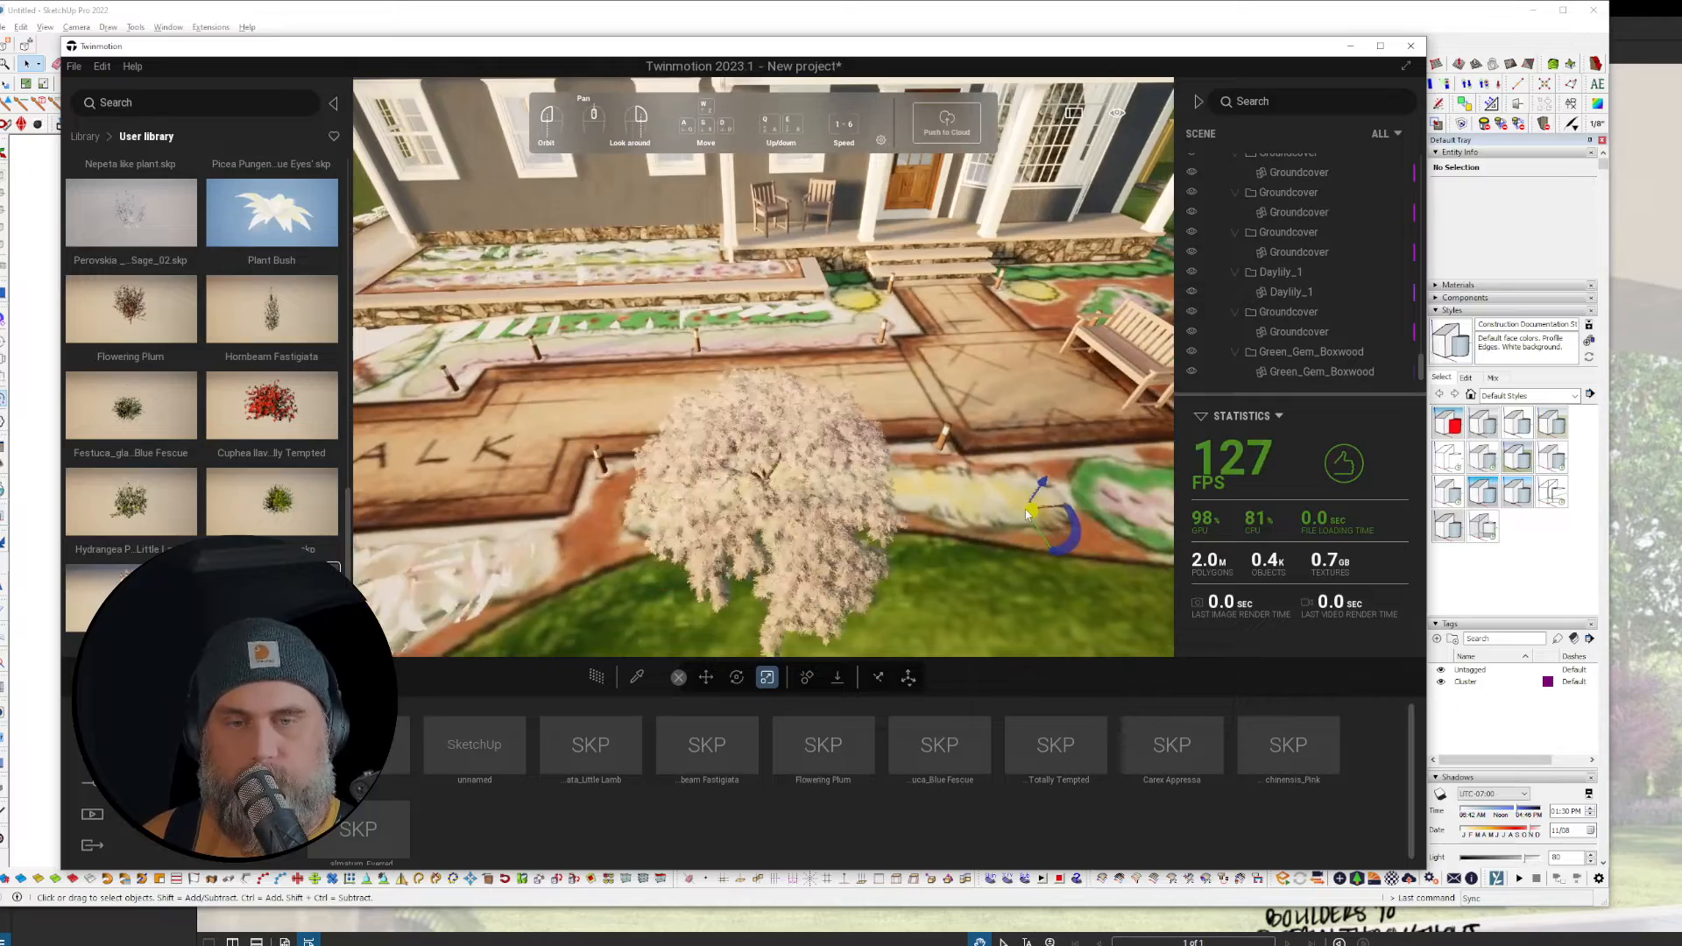
{"action": "key", "text": "a"}
{"action": "right_click_drag", "start_coordinate": [881, 517], "coordinate": [738, 514]}
{"action": "key", "text": "w"}
{"action": "key", "text": "w"}
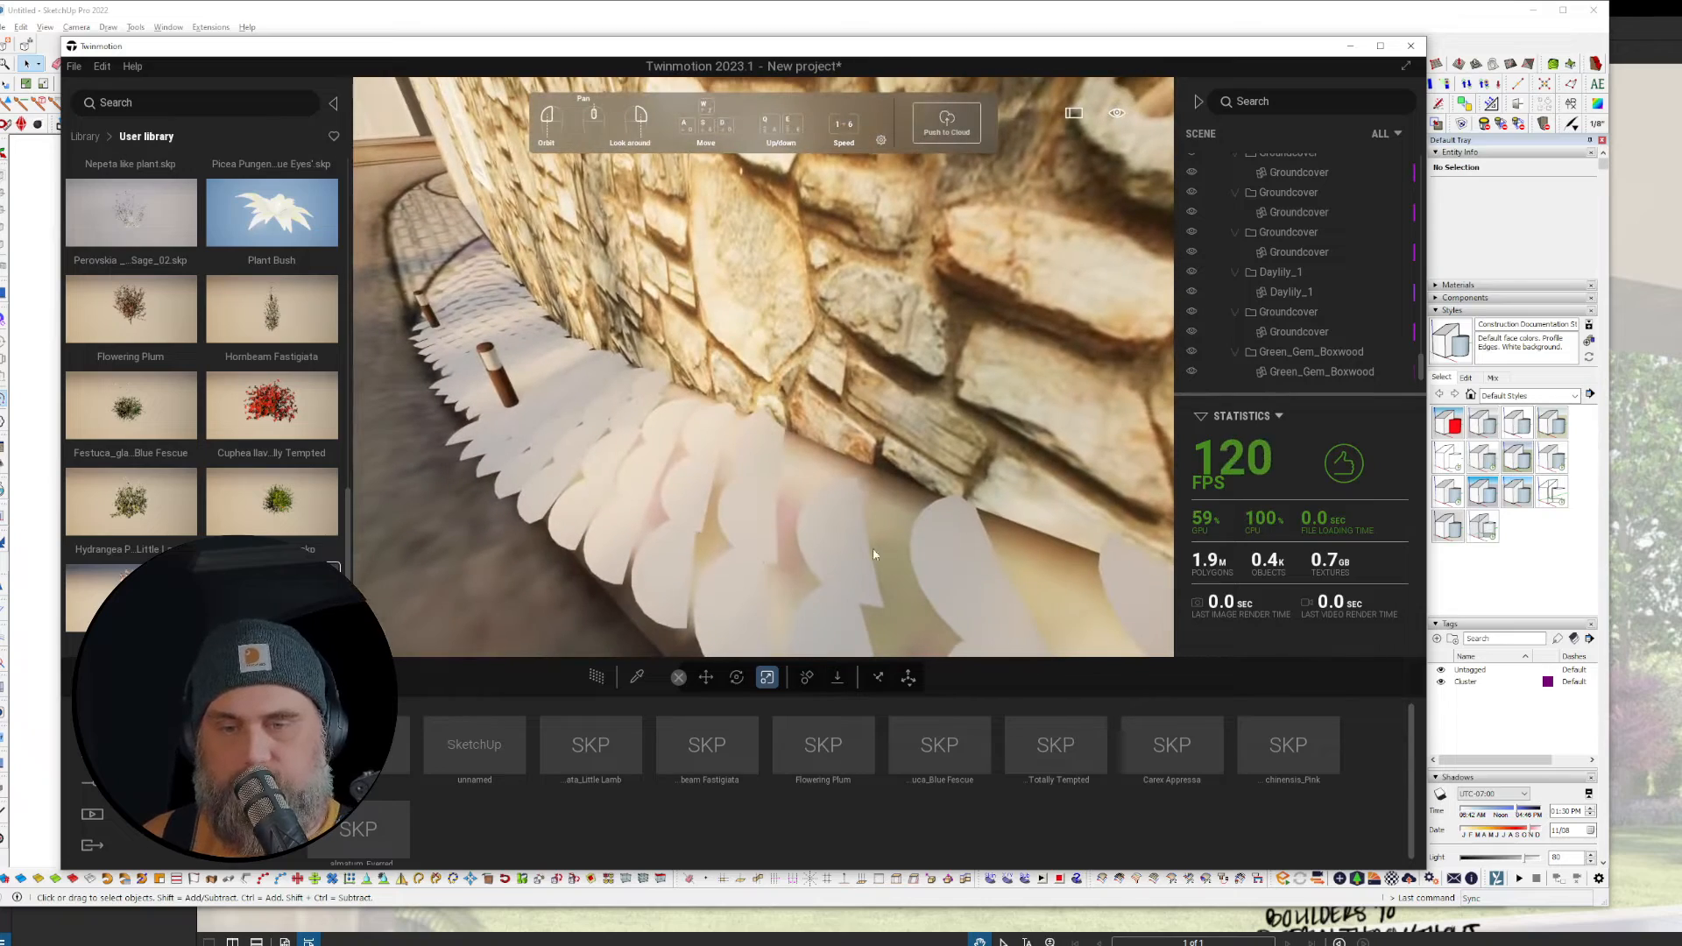
{"action": "scroll", "coordinate": [744, 445], "scroll_direction": "down", "scroll_amount": 5}
Step: Select all instances of the Daylily_1 groundcover placeholder along the wall
{"action": "left_click", "coordinate": [680, 430]}
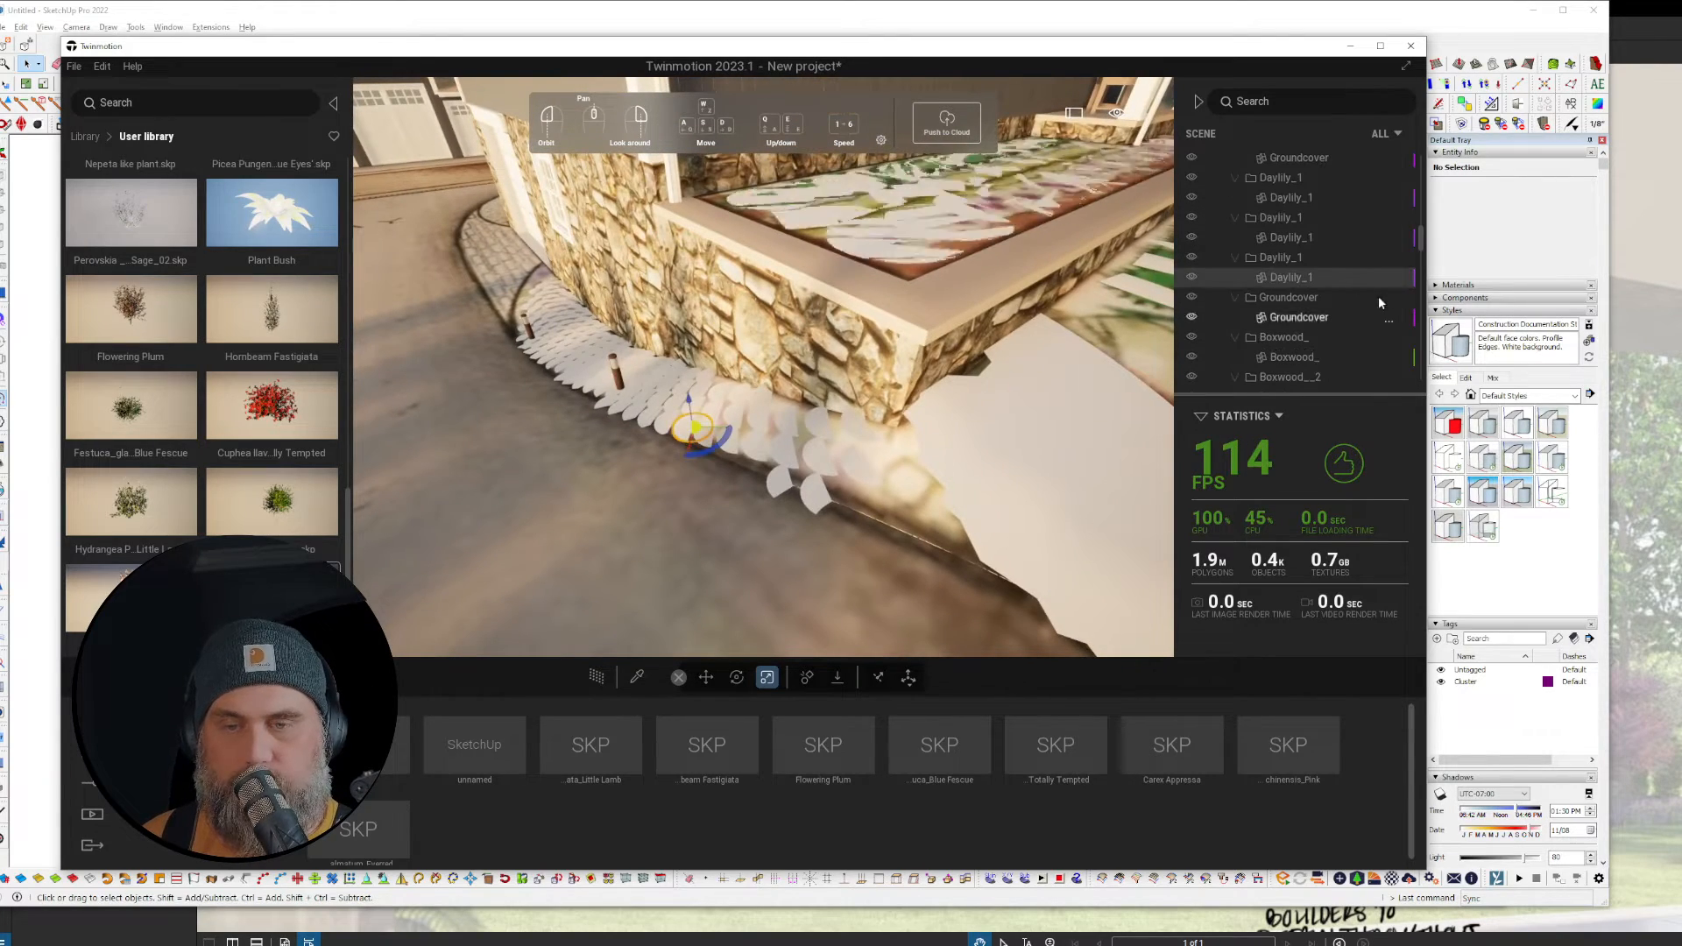
{"action": "right_click", "coordinate": [1286, 280]}
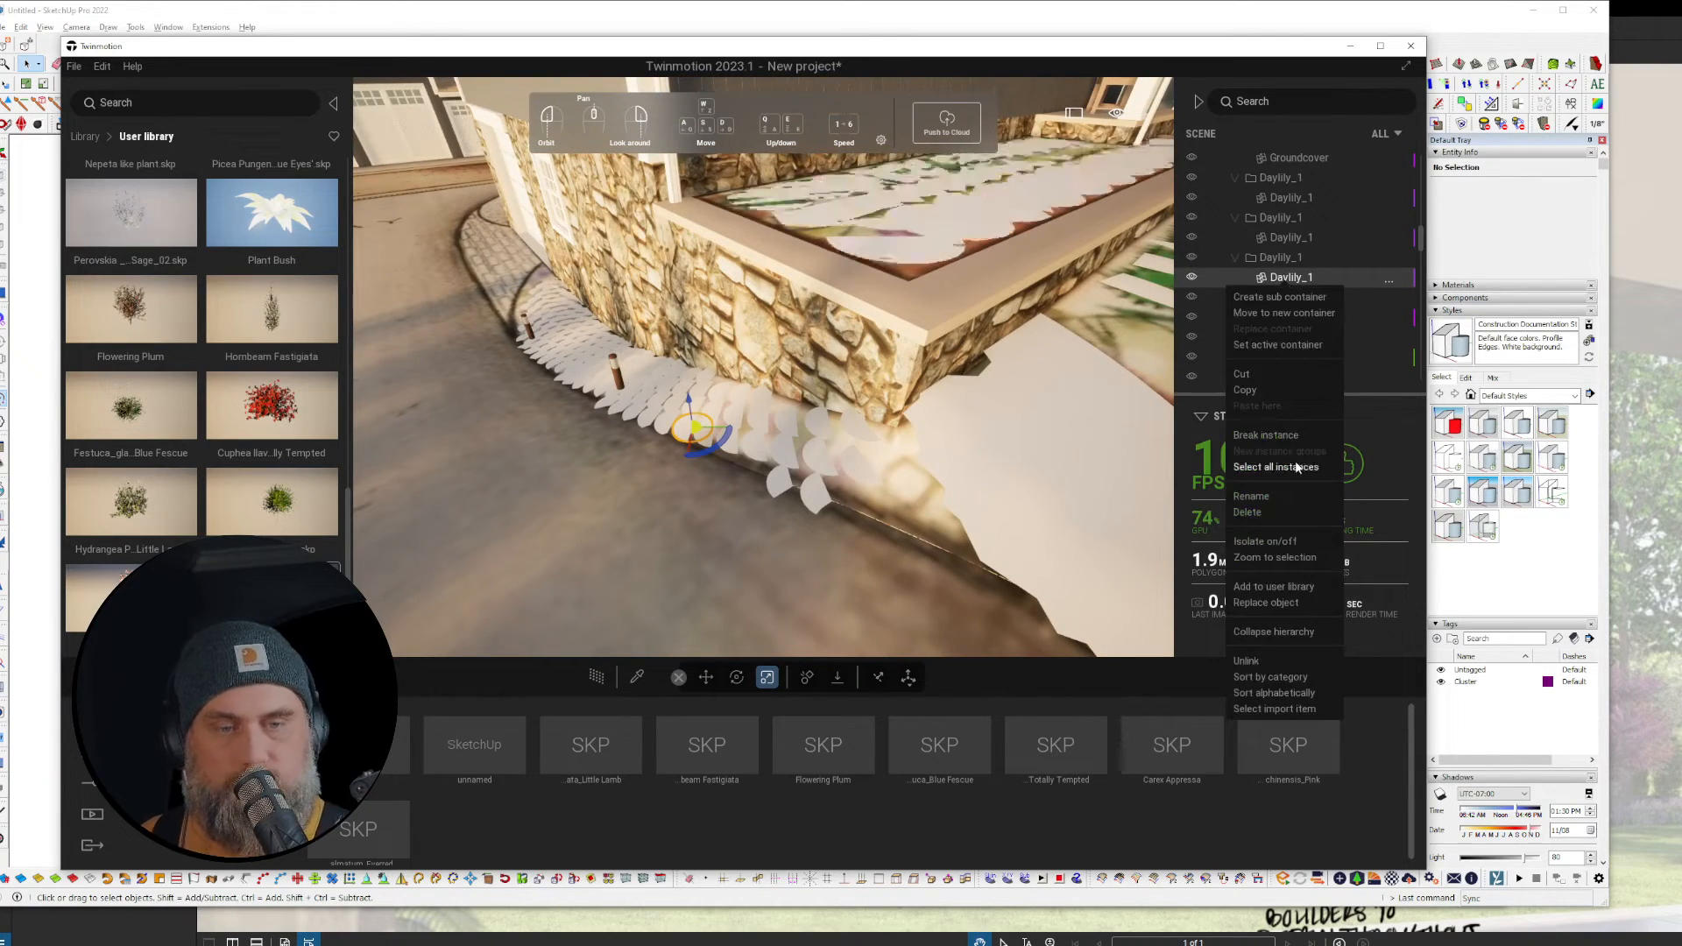
{"action": "left_click", "coordinate": [1296, 467]}
Step: Replace the selected placeholders with the daylily plant from the user library
{"action": "right_click", "coordinate": [1307, 271]}
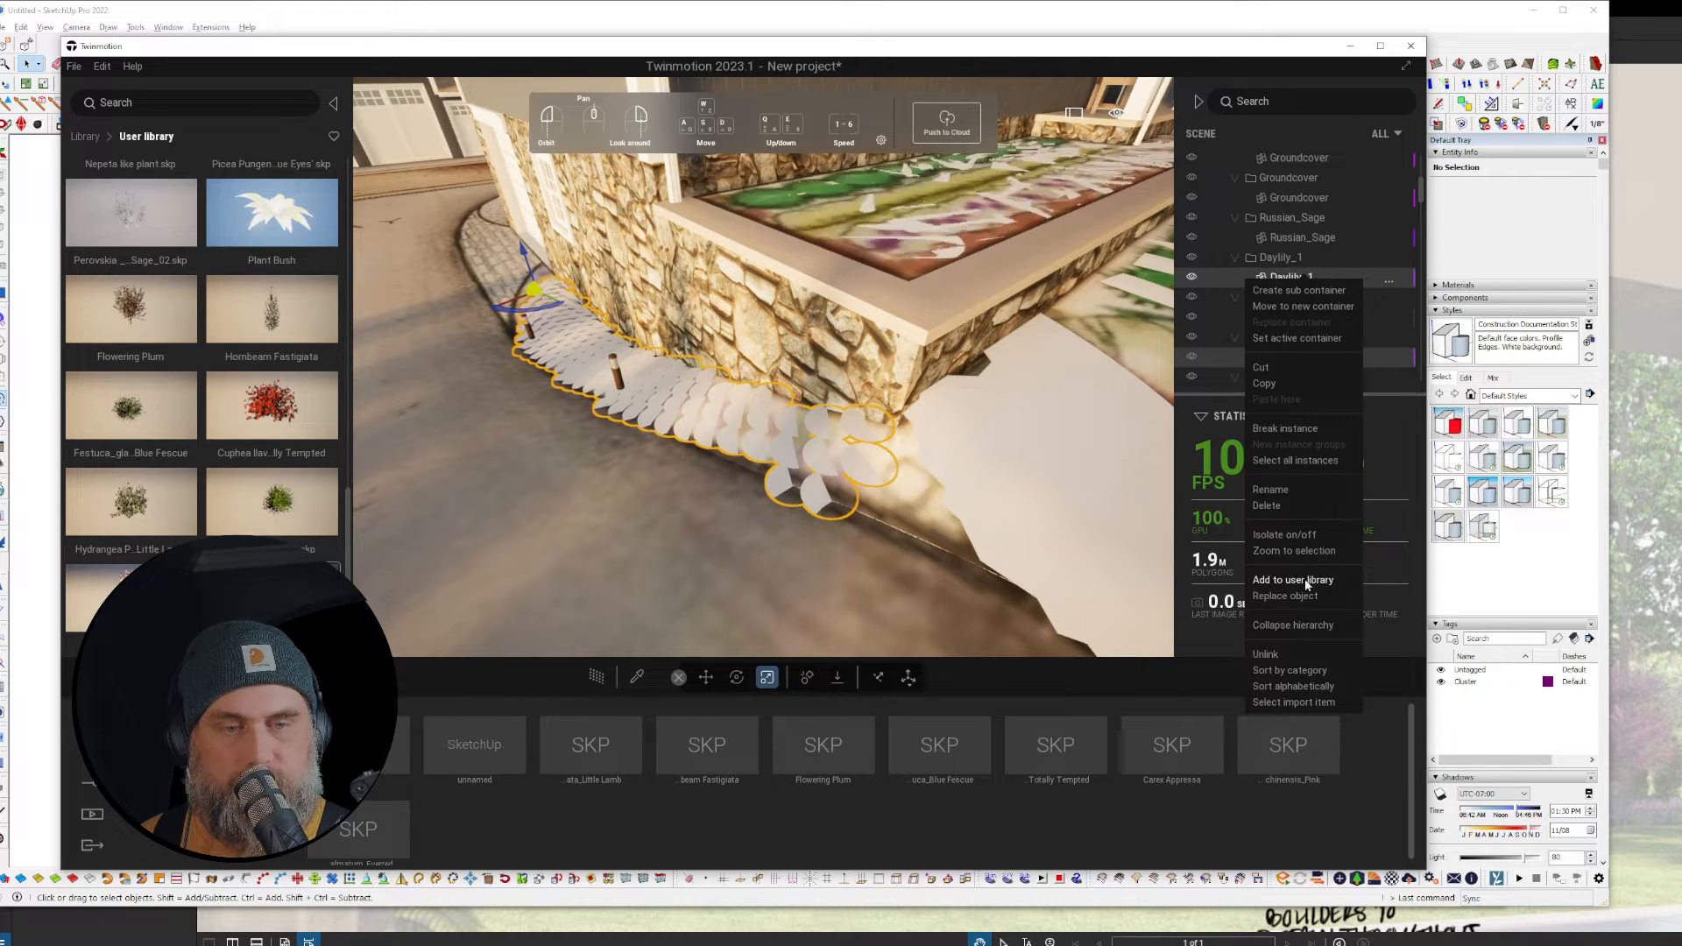
{"action": "left_click", "coordinate": [1284, 595]}
{"action": "scroll", "coordinate": [189, 436], "scroll_direction": "down", "scroll_amount": 10}
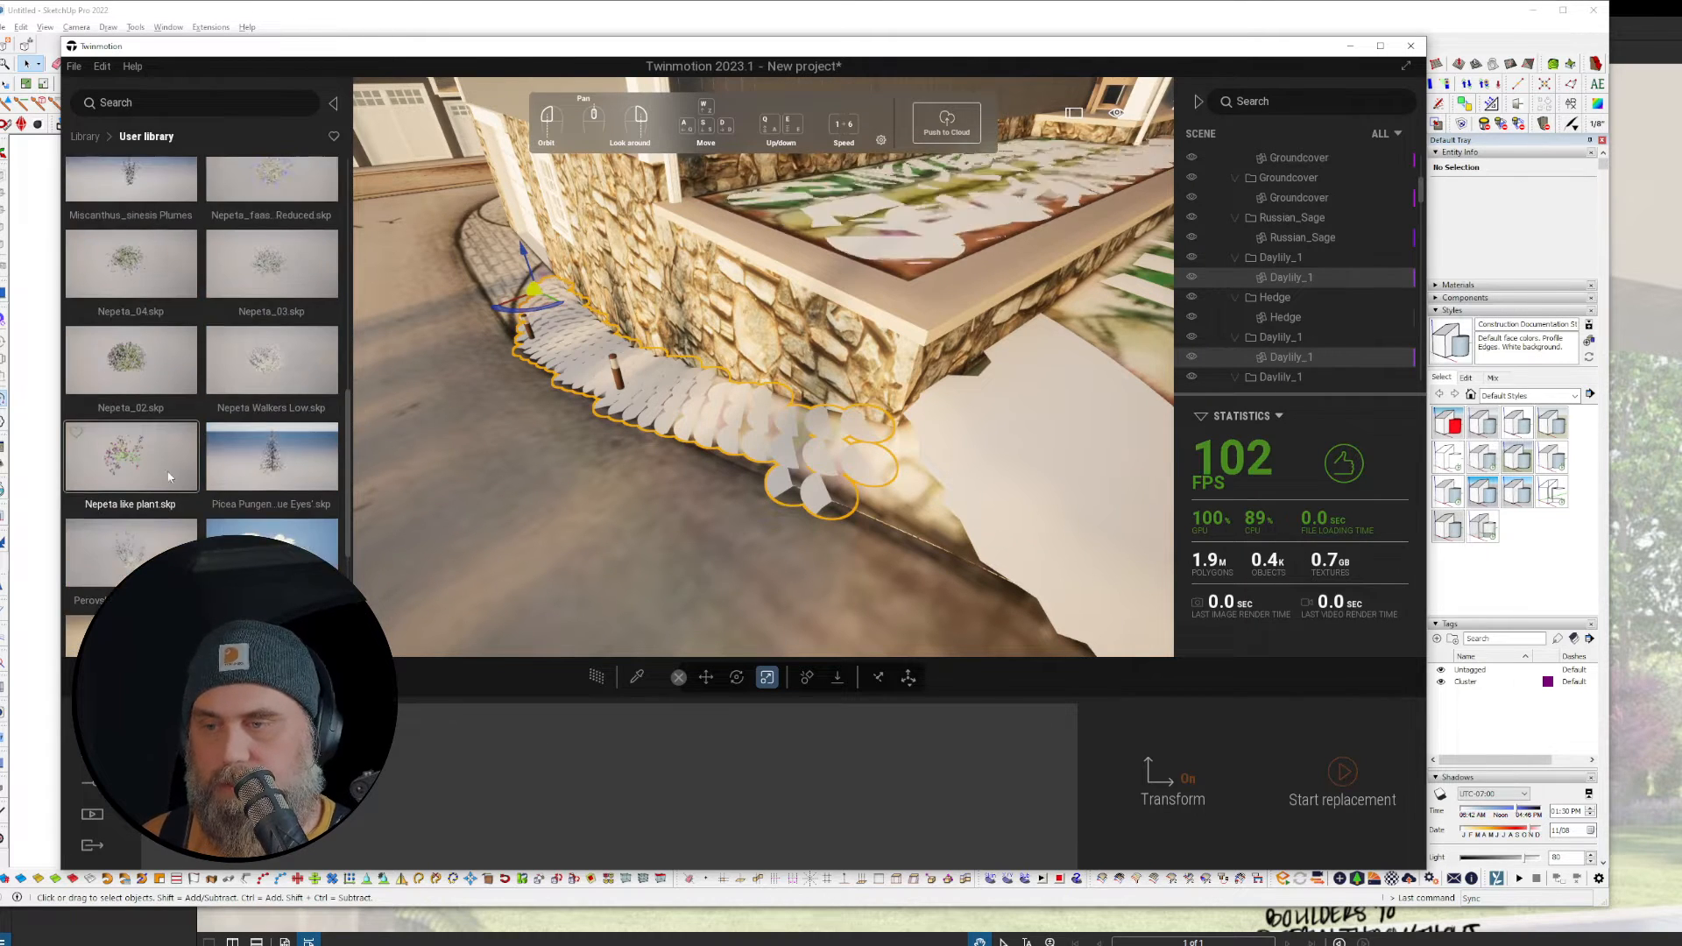
{"action": "left_click_drag", "start_coordinate": [247, 213], "coordinate": [329, 755]}
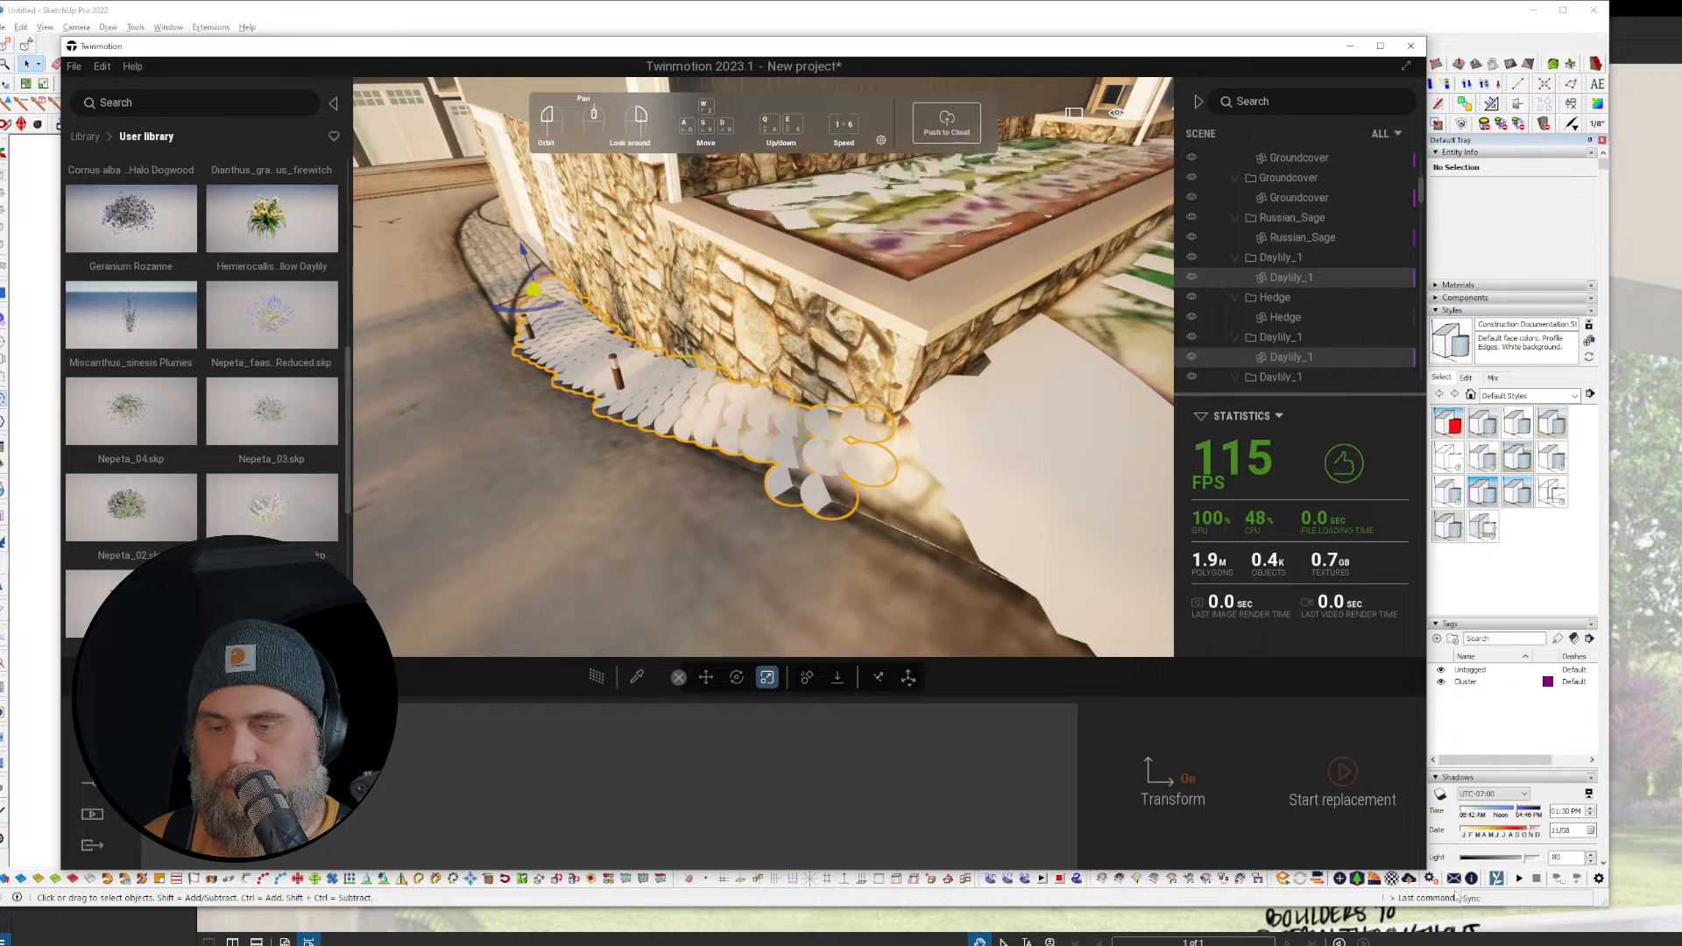
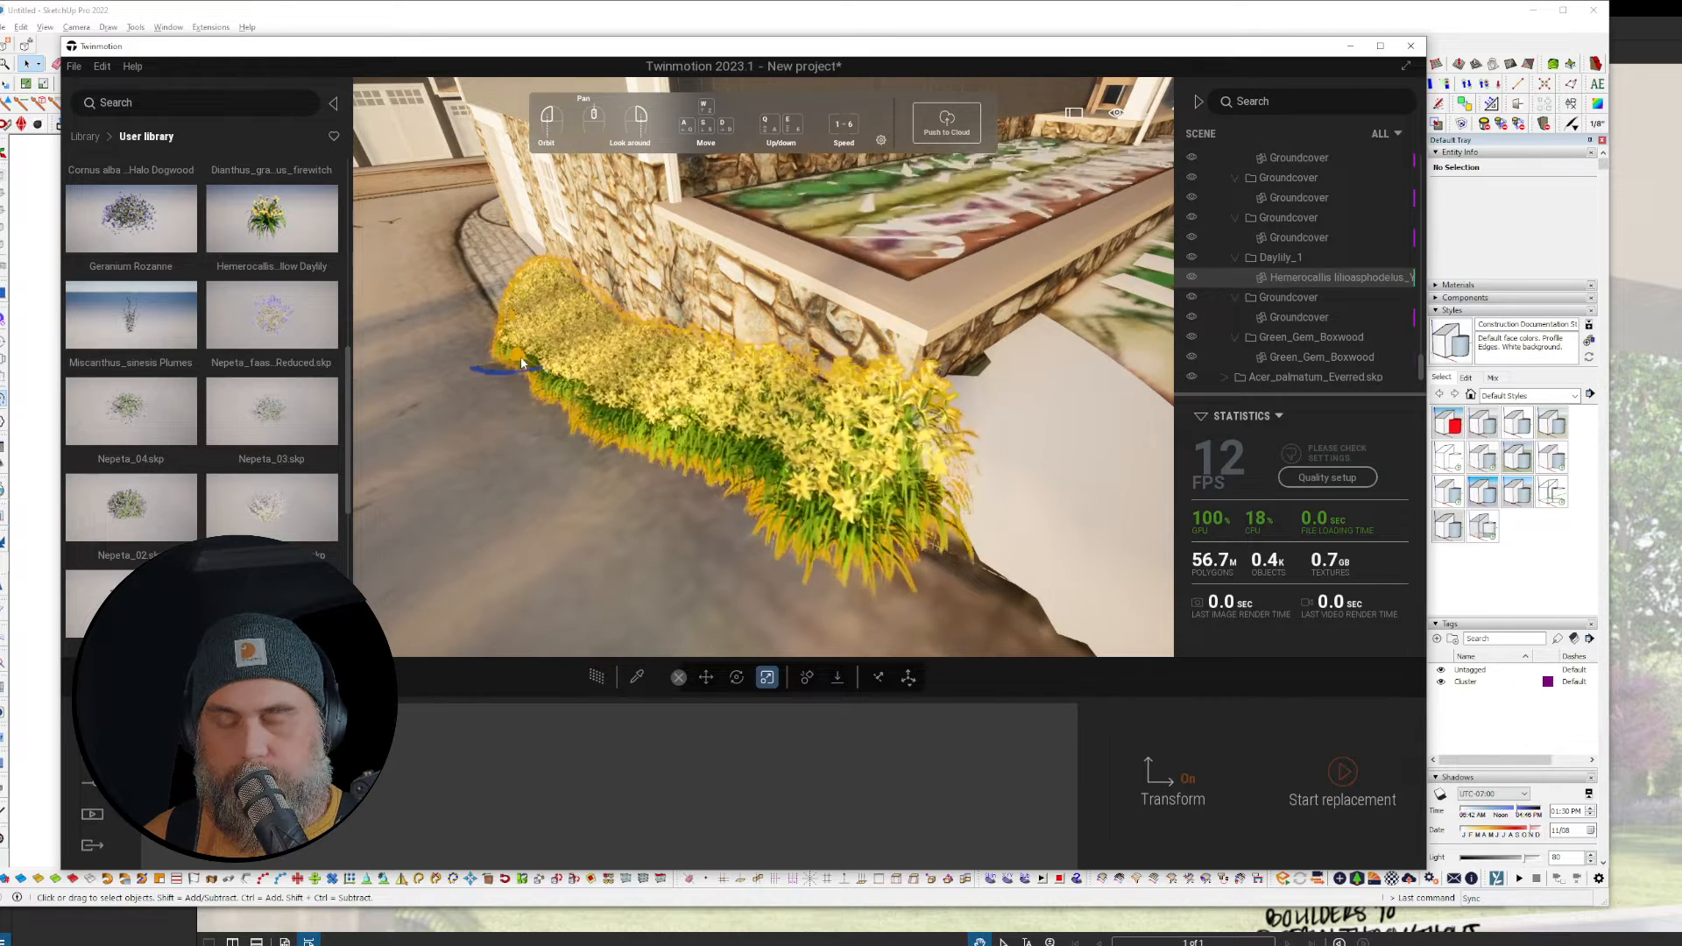
Step: Scale the selected daylily bed down to 0.92, toggling between local and world axes
{"action": "left_click_drag", "start_coordinate": [520, 353], "coordinate": [759, 732]}
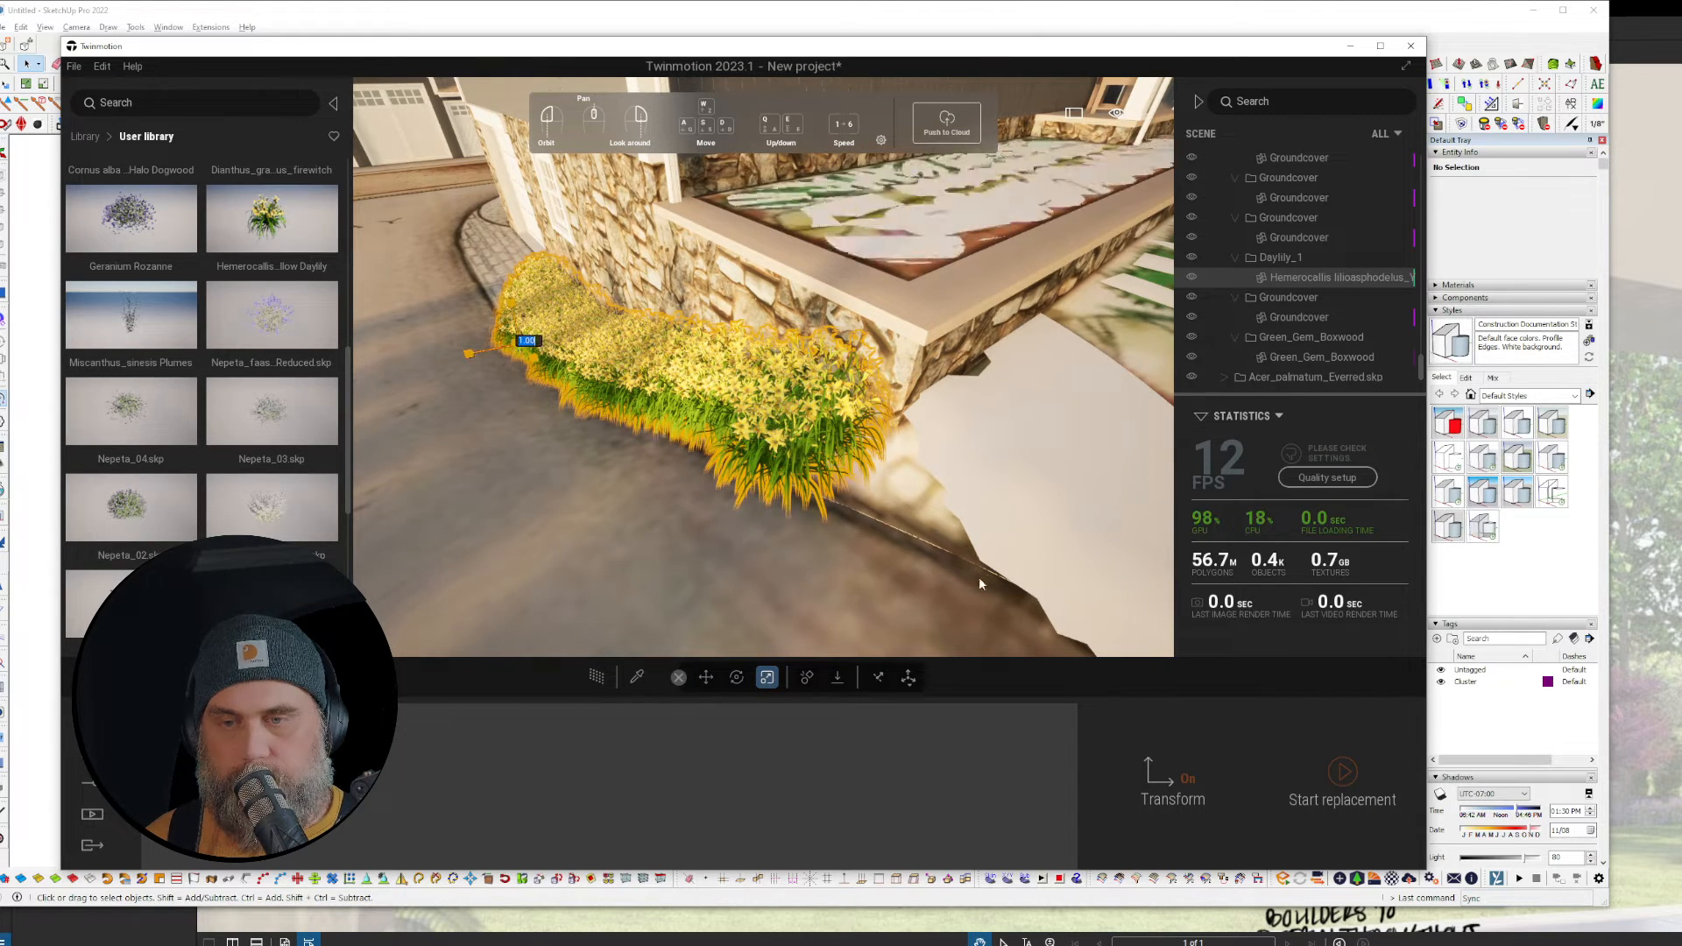
{"action": "left_click", "coordinate": [879, 676]}
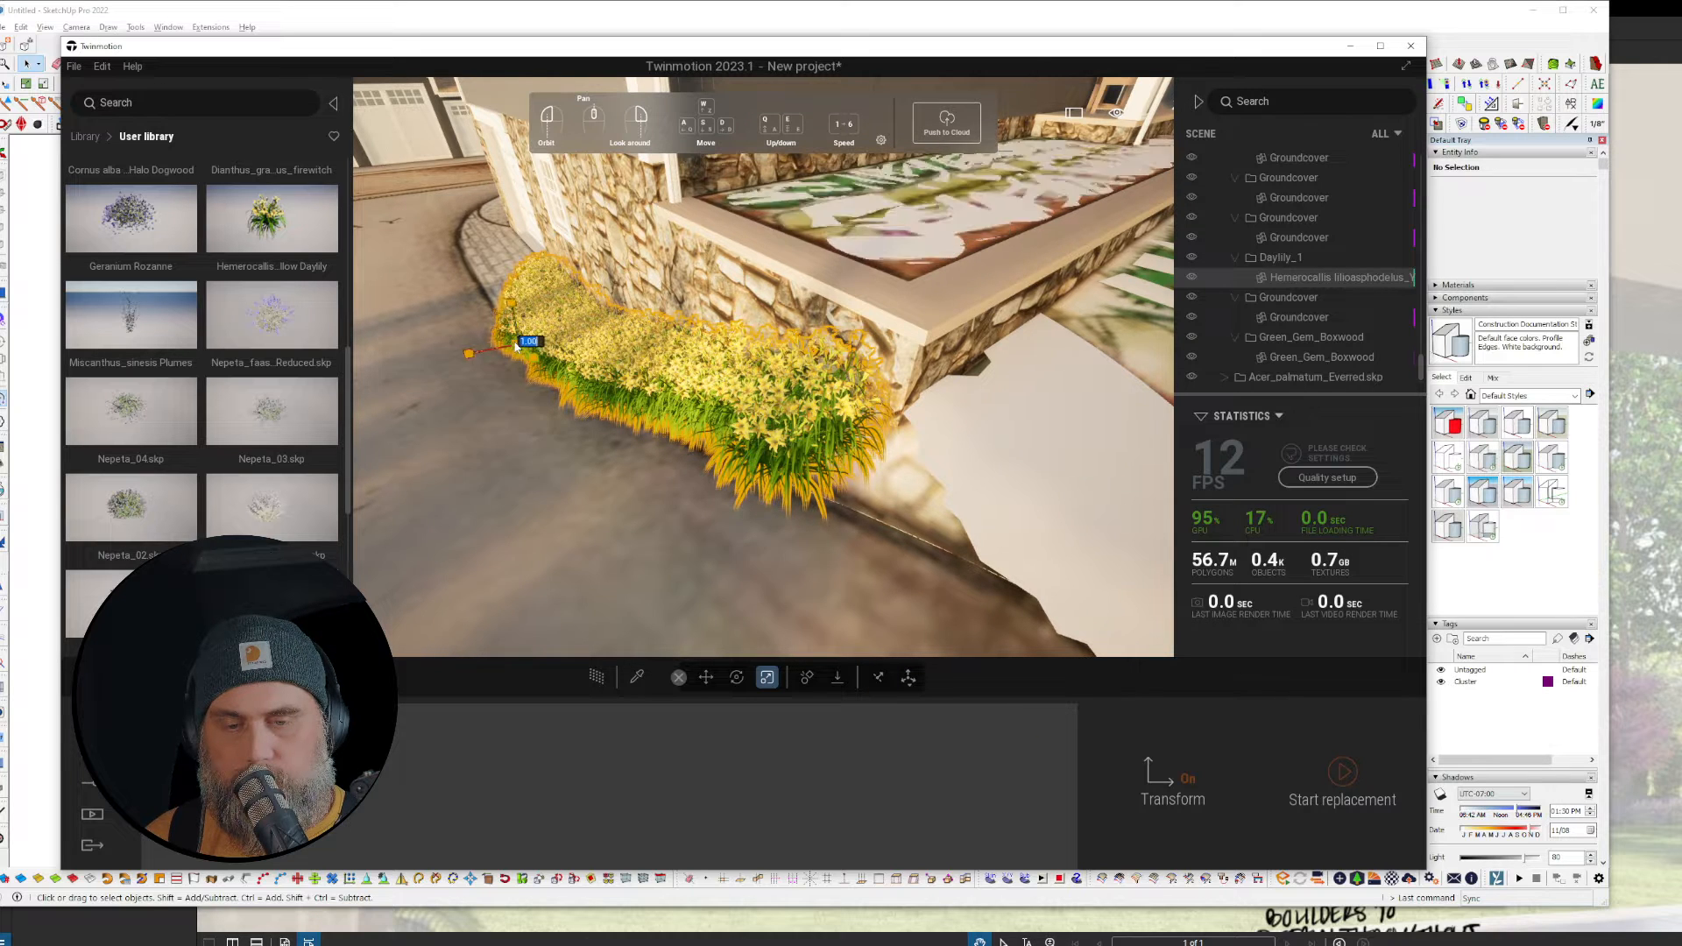
{"action": "left_click_drag", "start_coordinate": [516, 351], "coordinate": [515, 354]}
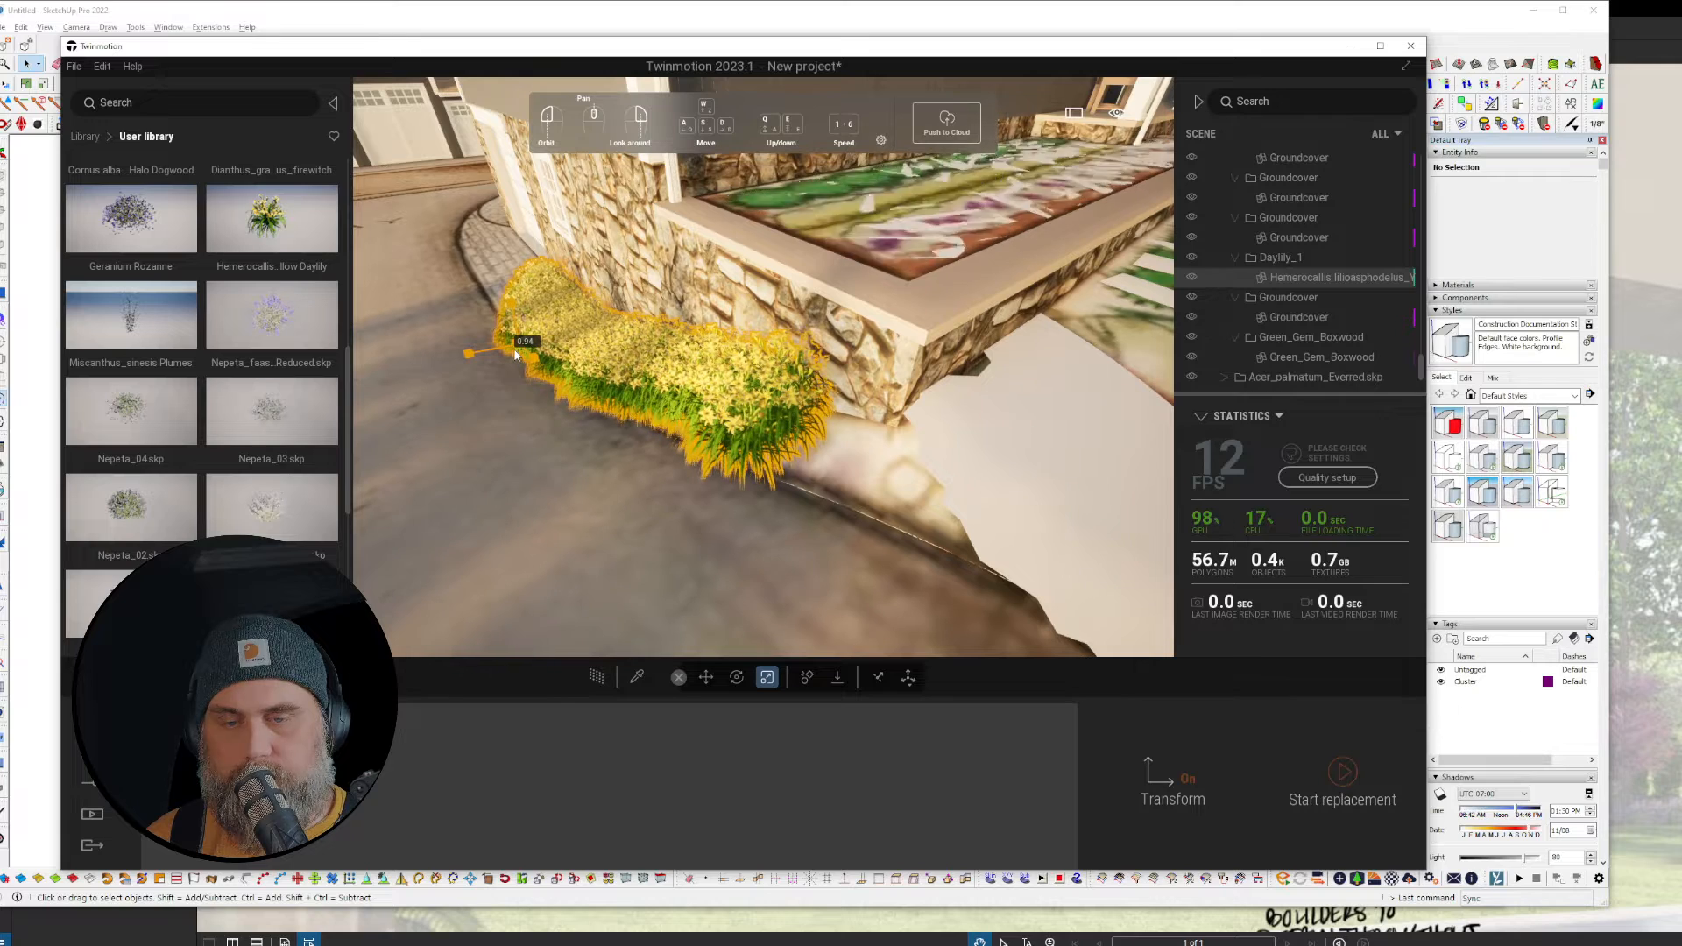
Step: Orbit, pan and zoom along the stone wall to inspect the resized daylily bed
{"action": "left_click_drag", "start_coordinate": [719, 503], "coordinate": [859, 499]}
{"action": "scroll", "coordinate": [762, 368], "scroll_direction": "up", "scroll_amount": 4}
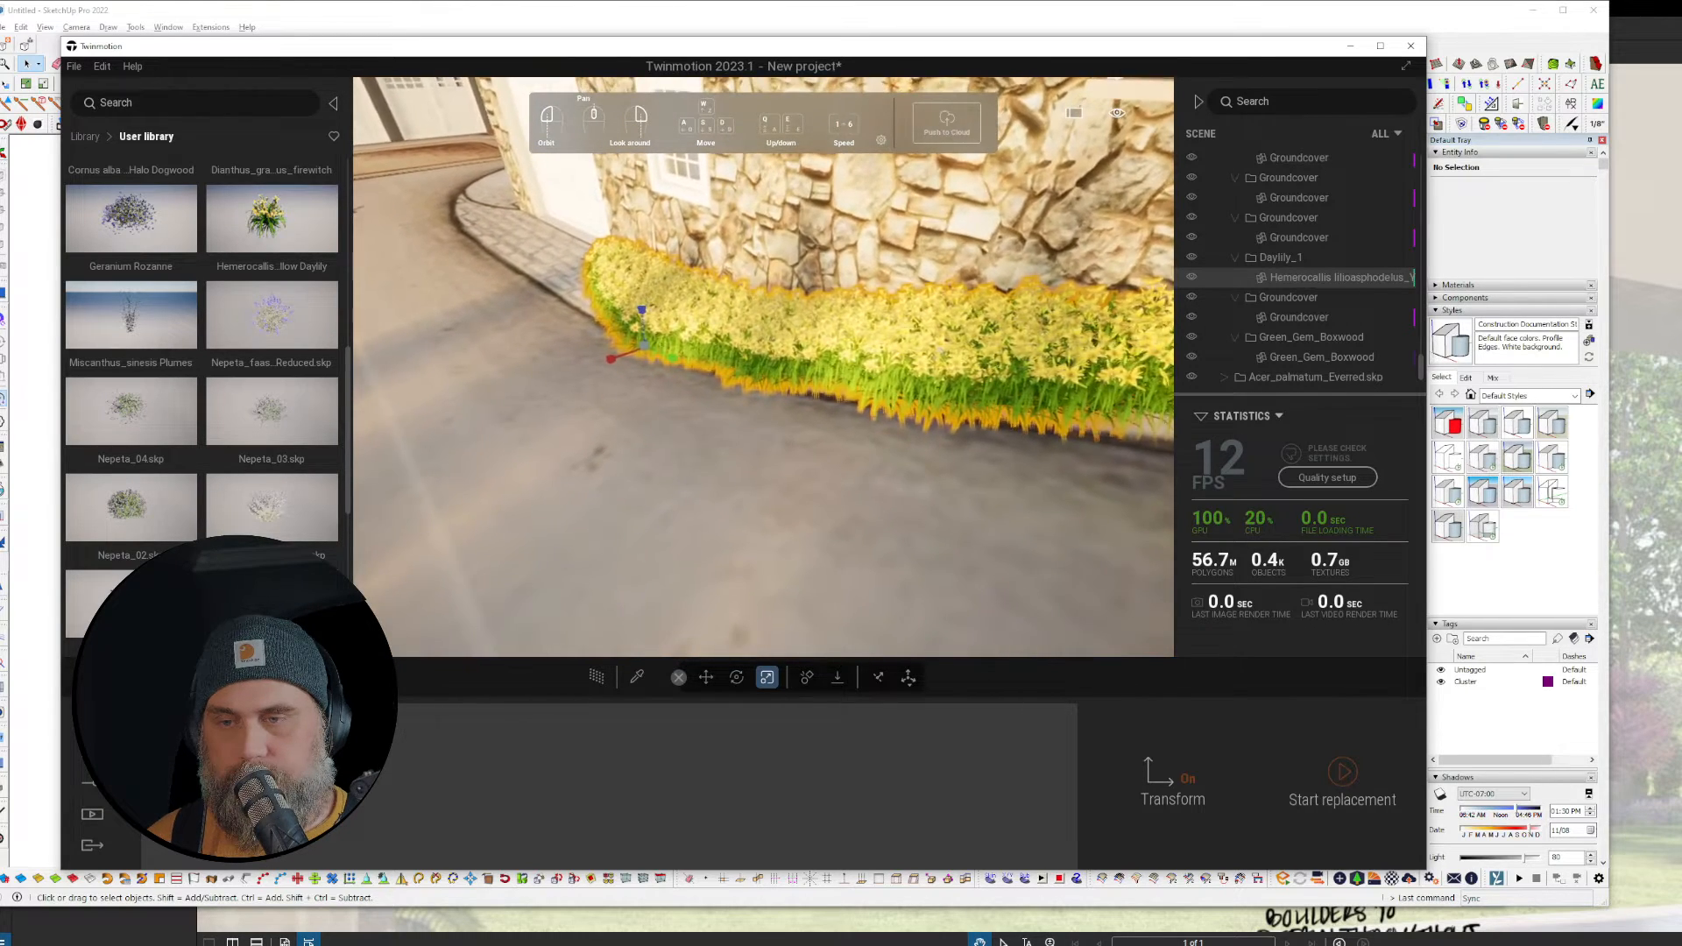
{"action": "middle_click_drag", "start_coordinate": [940, 351], "coordinate": [914, 351]}
{"action": "key", "text": "d"}
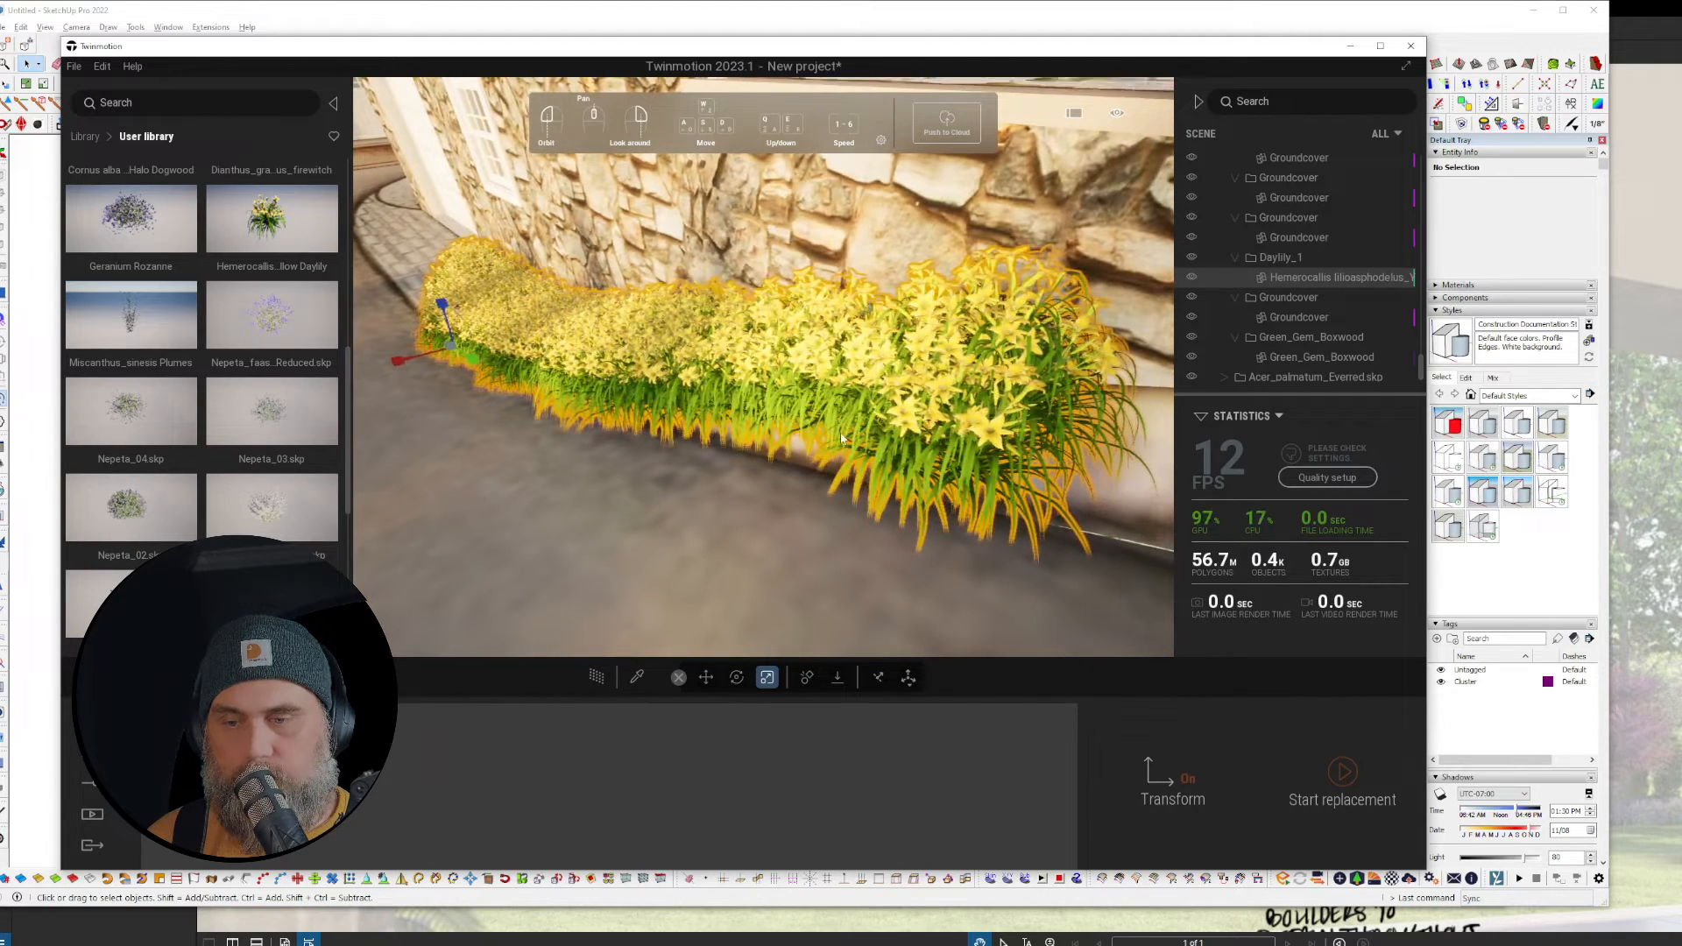
{"action": "key", "text": "d"}
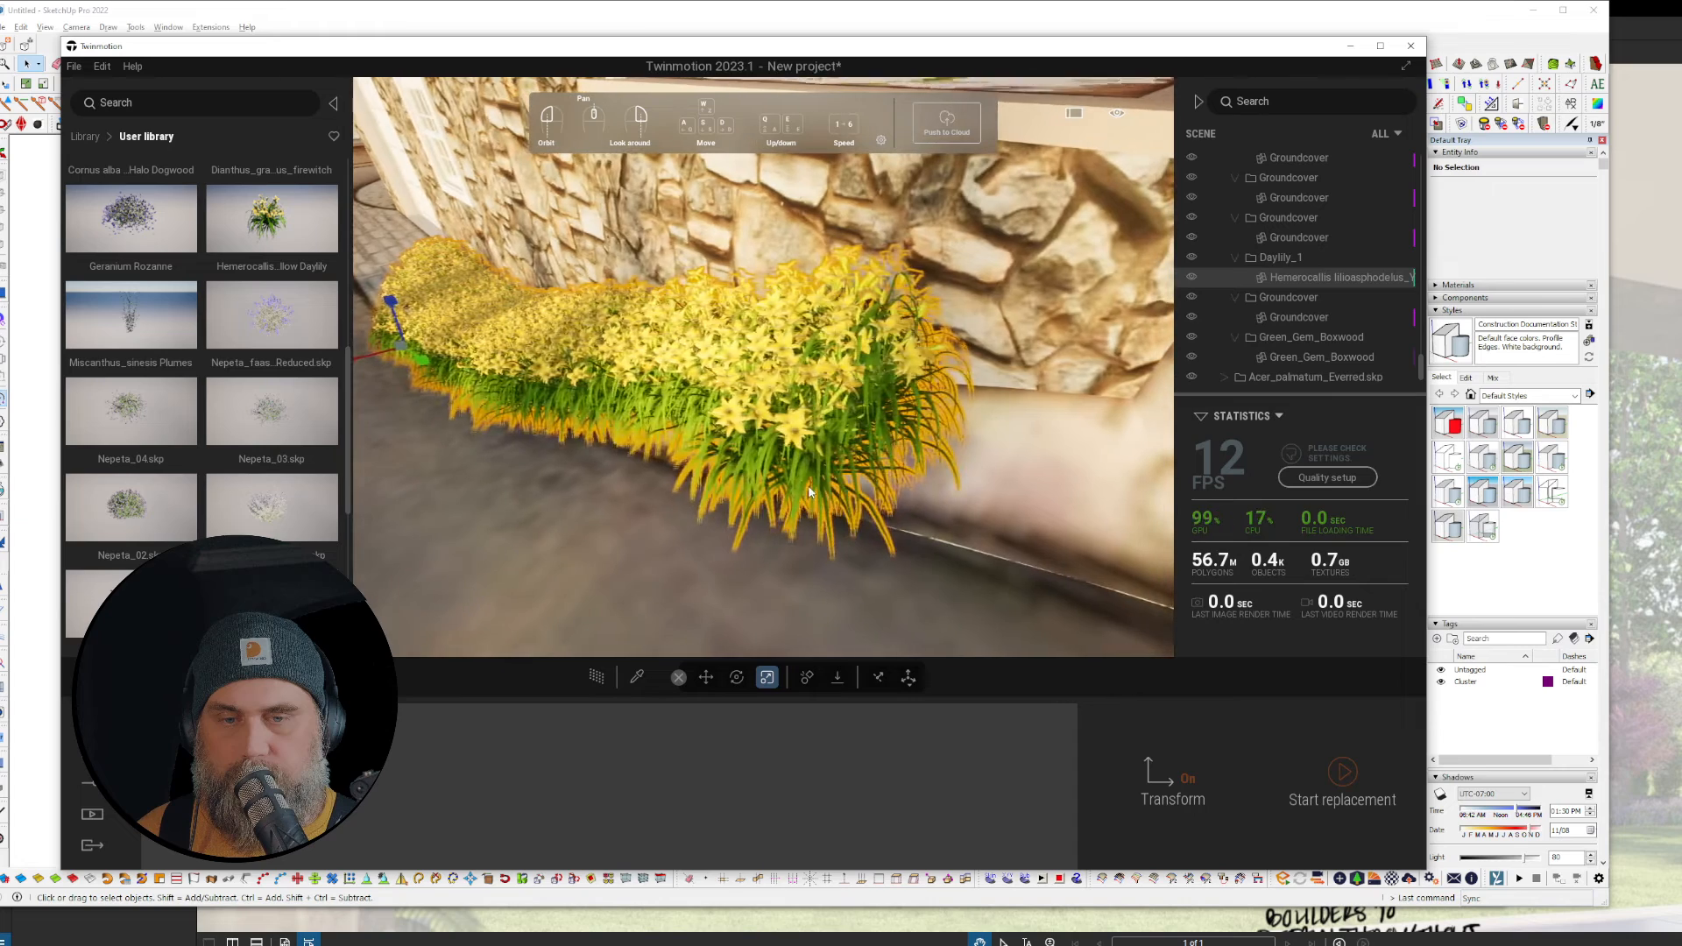
{"action": "key", "text": "ctrl+z"}
{"action": "scroll", "coordinate": [783, 463], "scroll_direction": "down", "scroll_amount": 5}
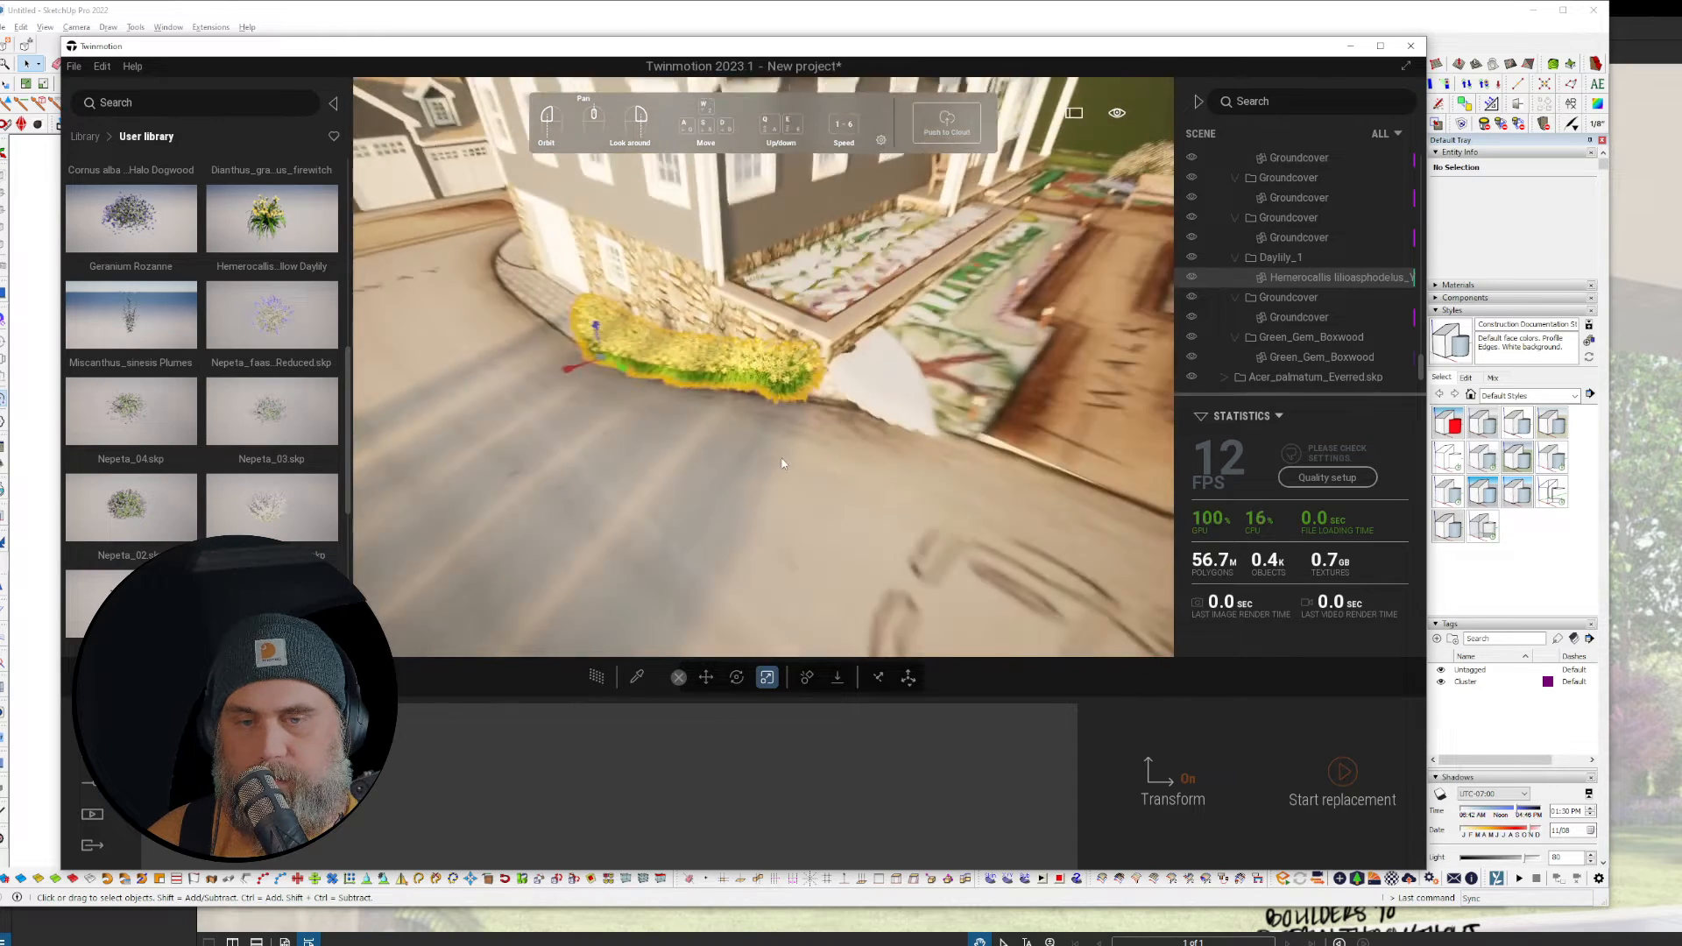
{"action": "scroll", "coordinate": [782, 463], "scroll_direction": "down", "scroll_amount": 2}
{"action": "scroll", "coordinate": [783, 464], "scroll_direction": "up", "scroll_amount": 5}
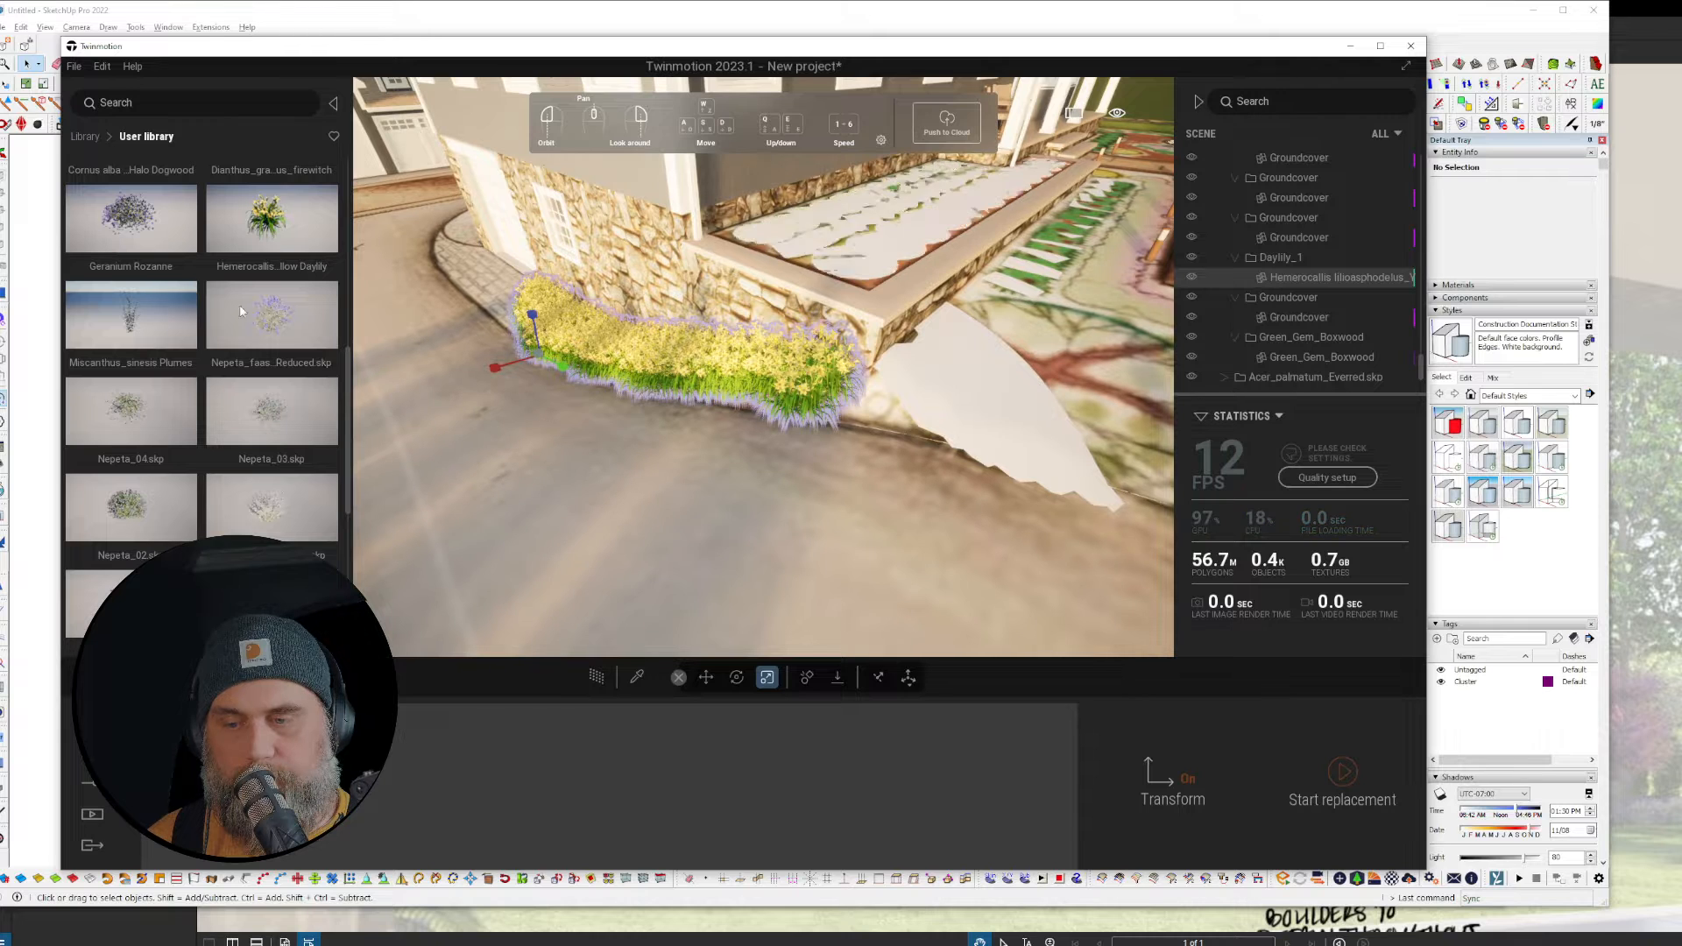
Step: Scroll the user library to Perovskia Russian Sage for the daylily bed swap
{"action": "scroll", "coordinate": [140, 318], "scroll_direction": "up", "scroll_amount": 3}
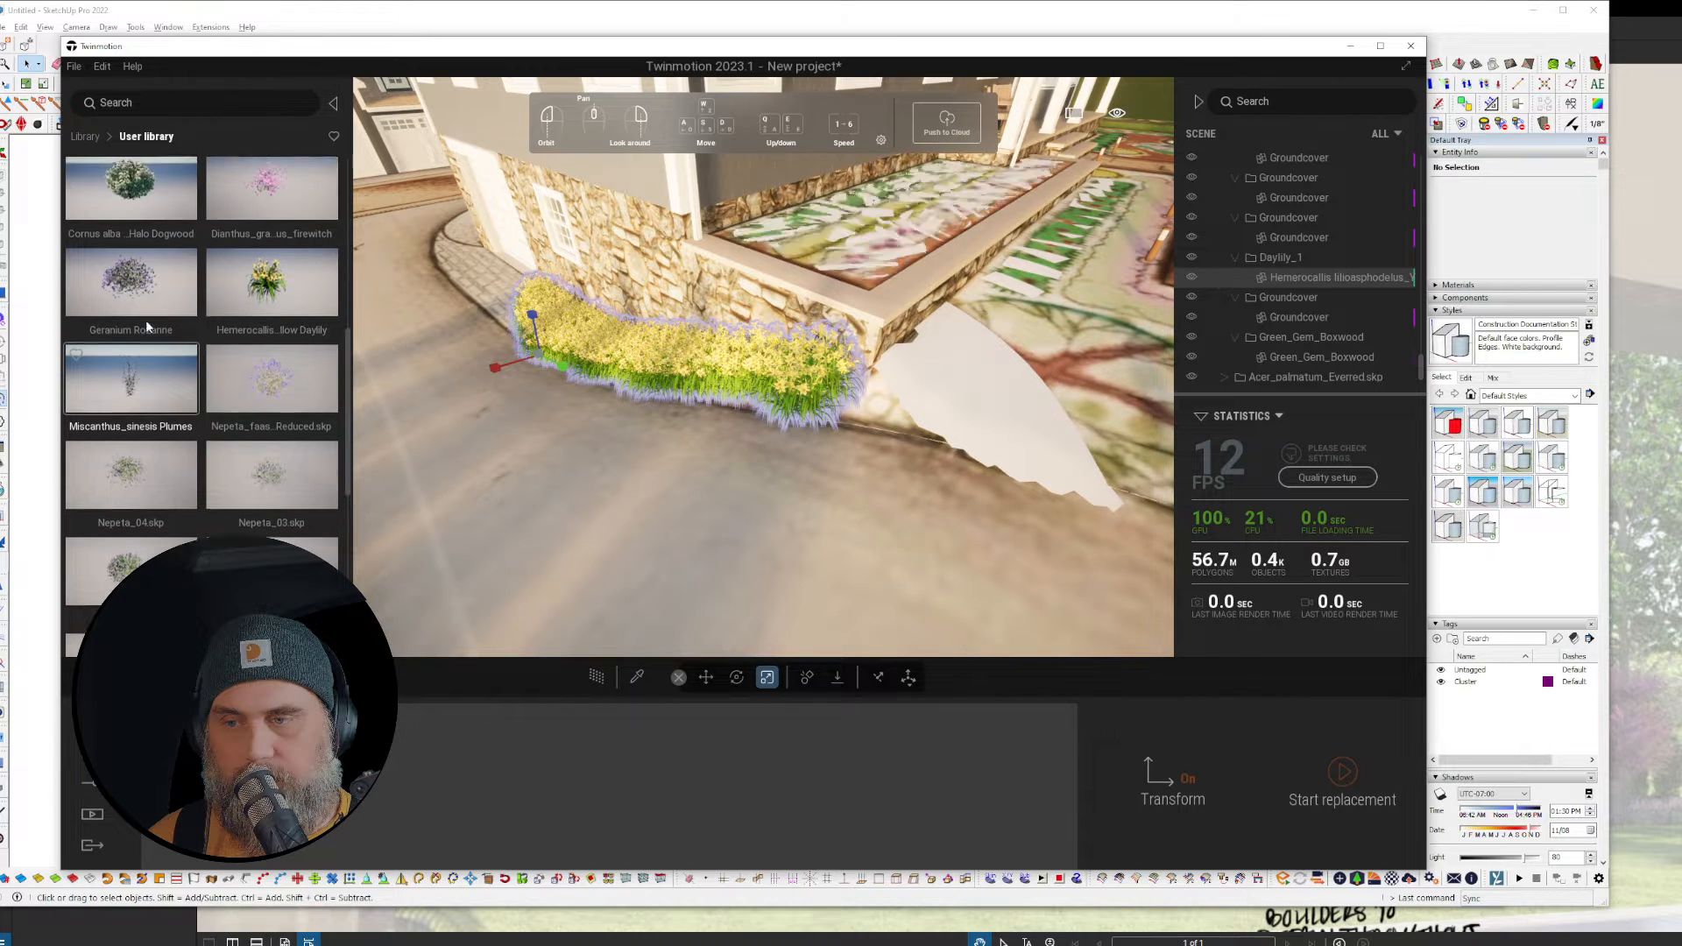
{"action": "scroll", "coordinate": [167, 326], "scroll_direction": "down", "scroll_amount": 5}
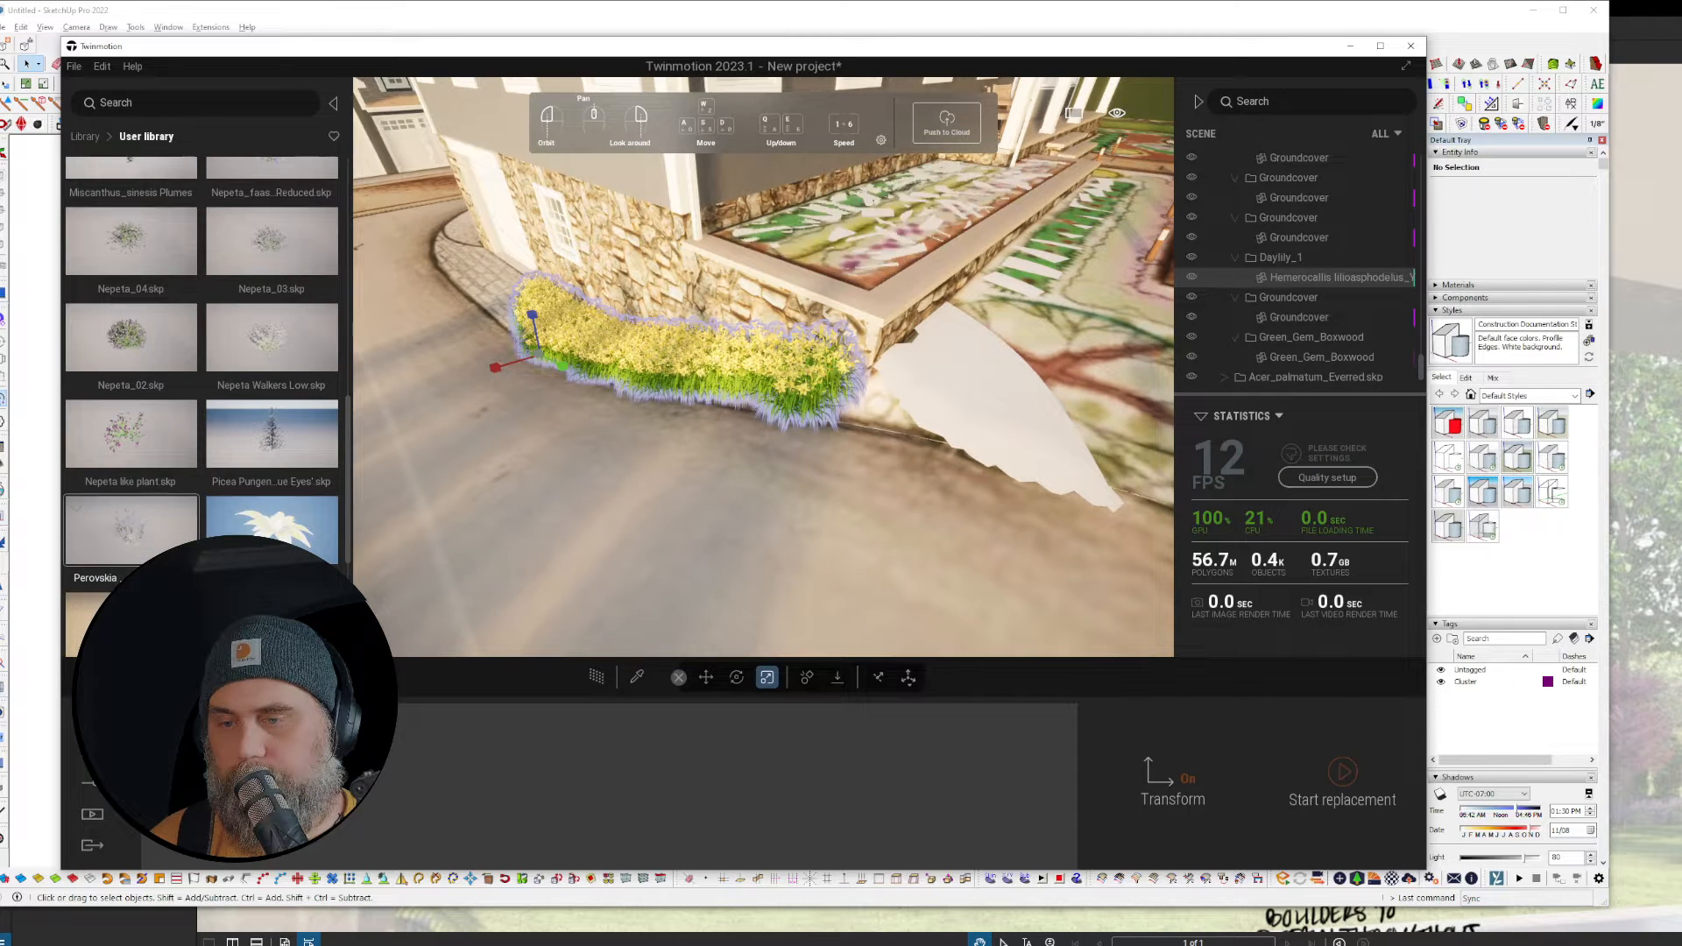
{"action": "scroll", "coordinate": [131, 438], "scroll_direction": "down", "scroll_amount": 1}
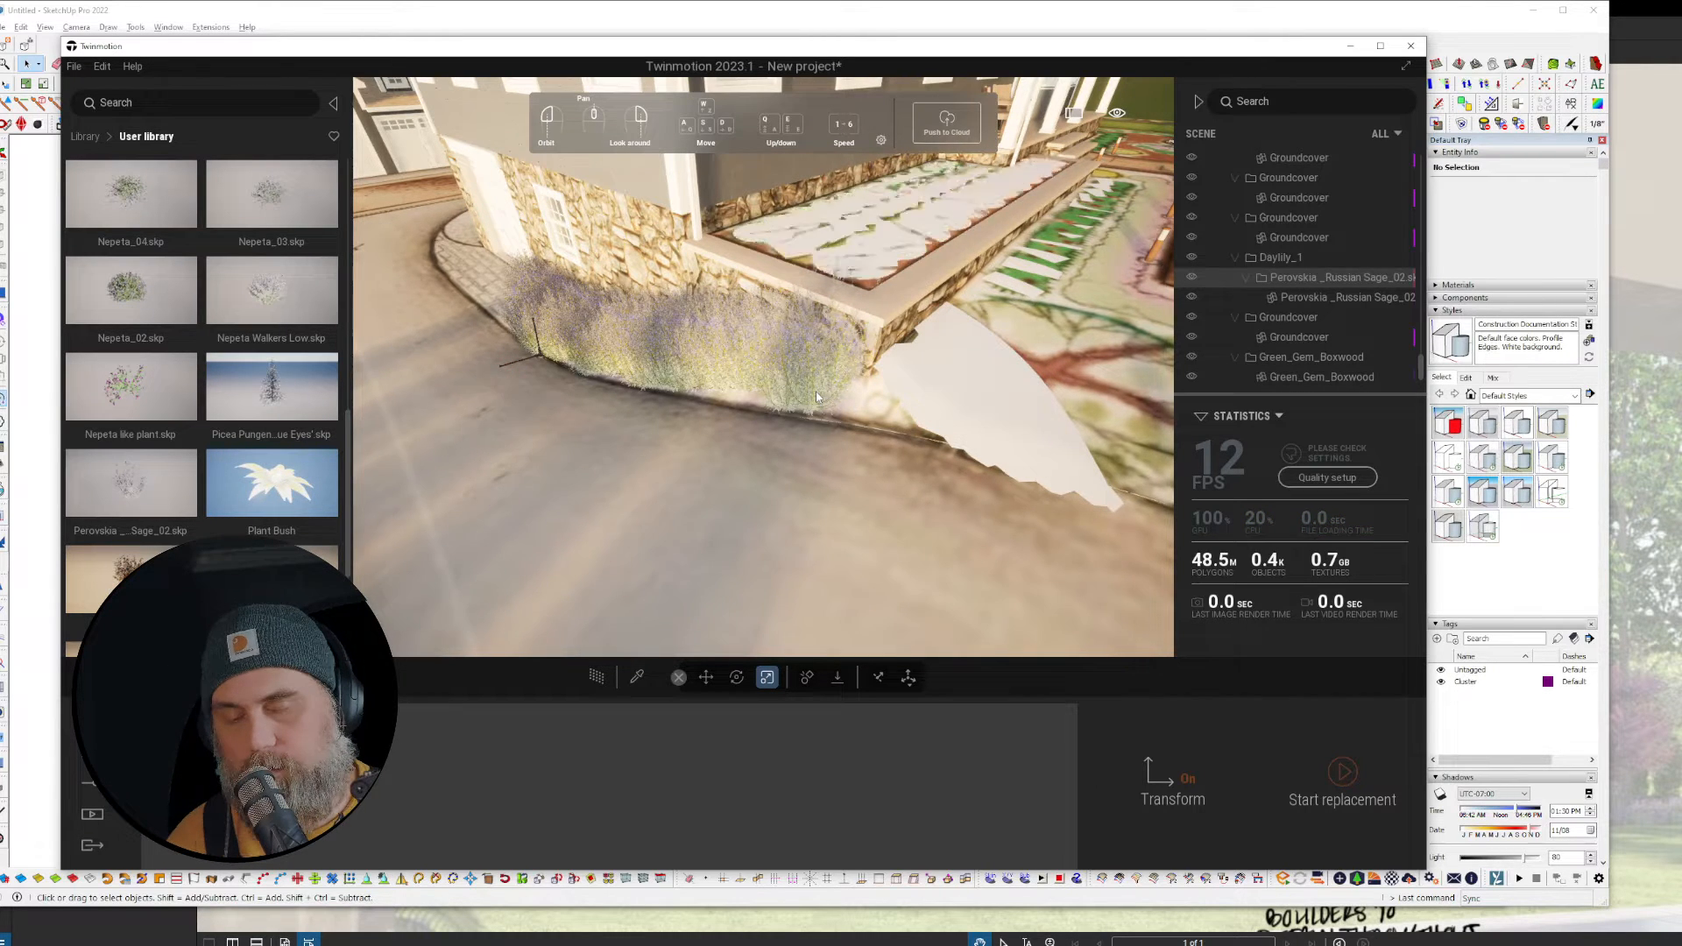
{"action": "scroll", "coordinate": [817, 392], "scroll_direction": "up", "scroll_amount": 6}
{"action": "scroll", "coordinate": [816, 392], "scroll_direction": "down", "scroll_amount": 2}
{"action": "scroll", "coordinate": [816, 397], "scroll_direction": "down", "scroll_amount": 4}
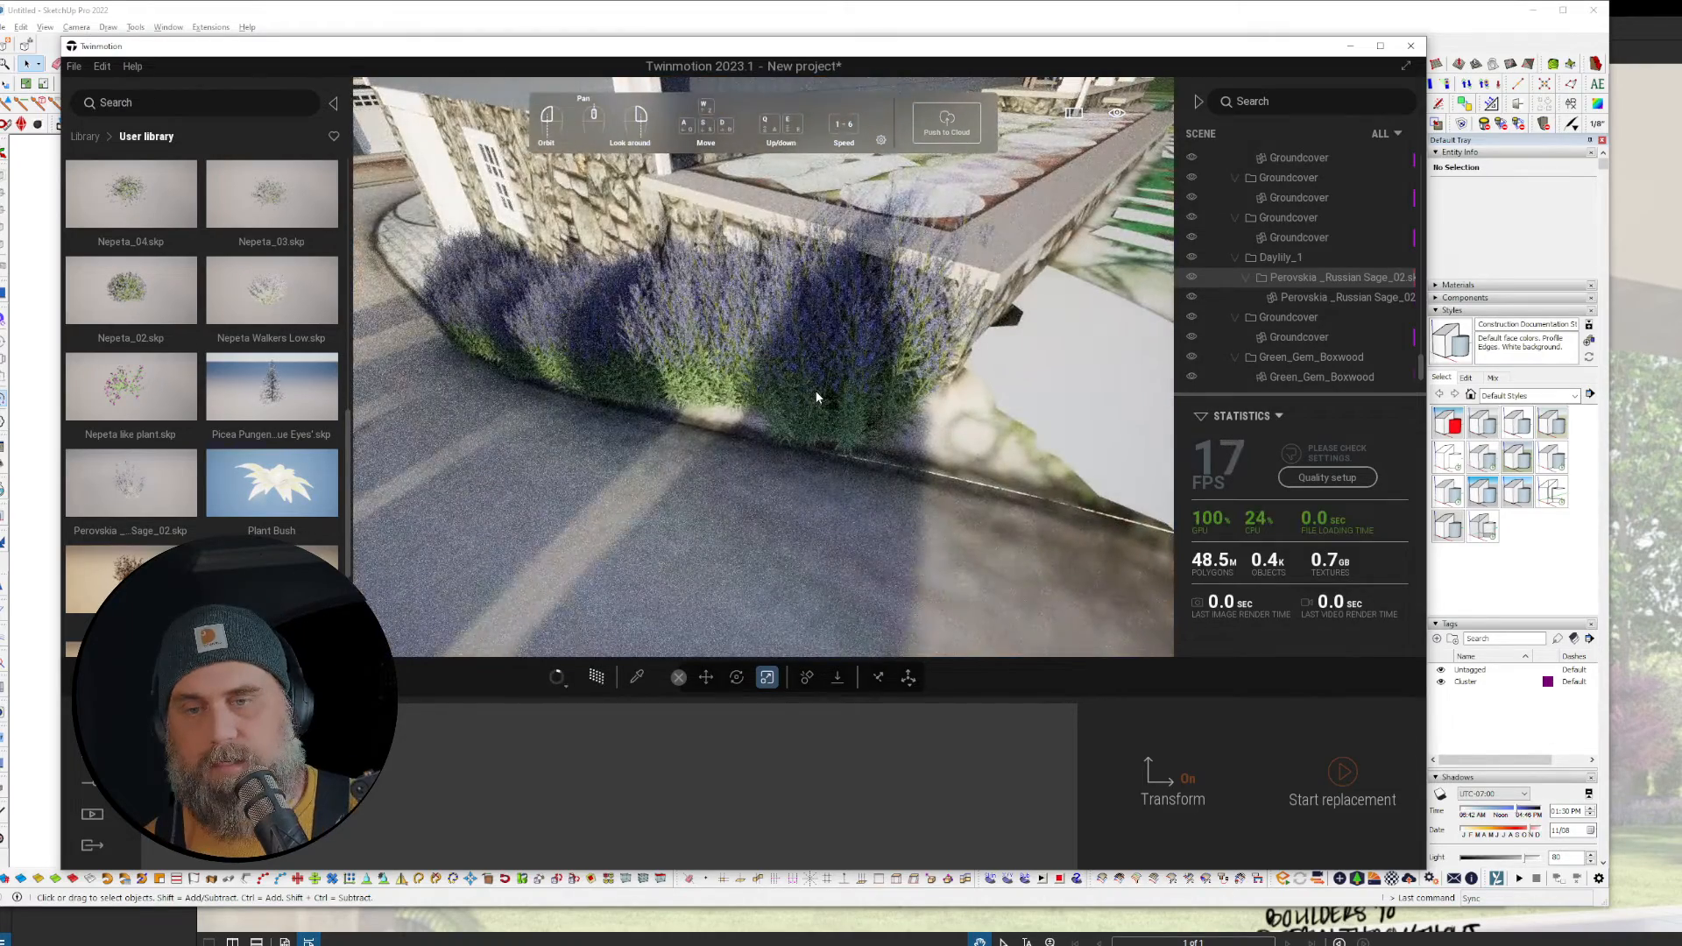
Step: Select the placeholder hedge in the planting bed and all of its instances
{"action": "middle_click_drag", "start_coordinate": [870, 464], "coordinate": [864, 459]}
{"action": "middle_click_drag", "start_coordinate": [678, 384], "coordinate": [646, 360]}
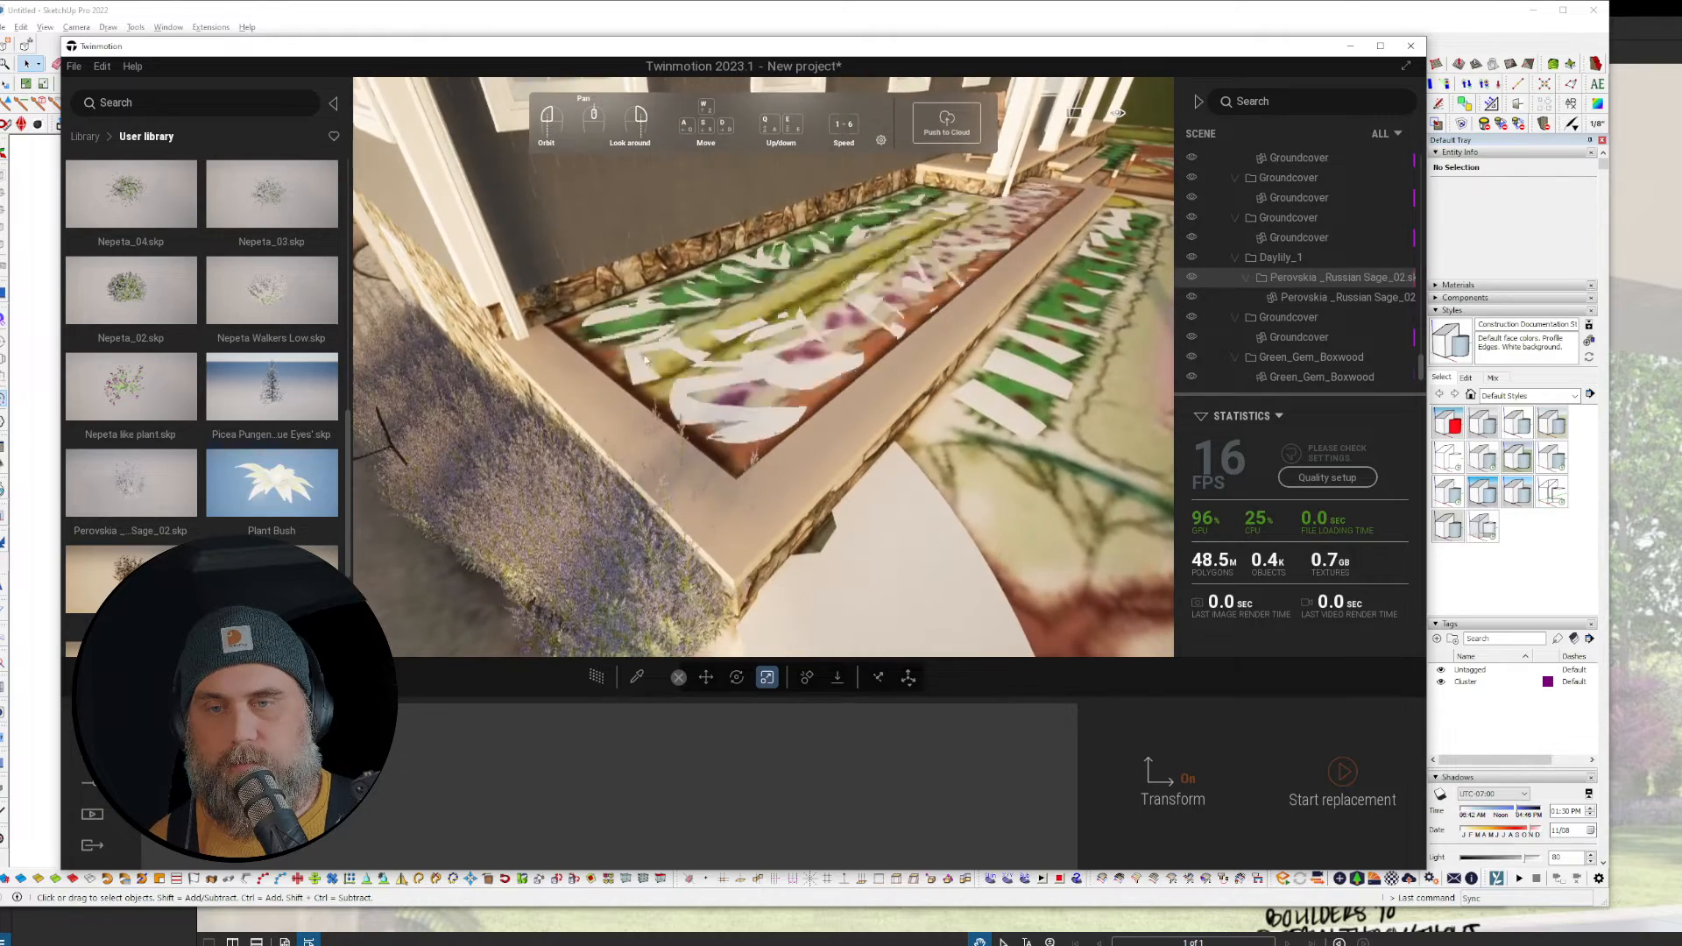
{"action": "left_click", "coordinate": [1284, 278]}
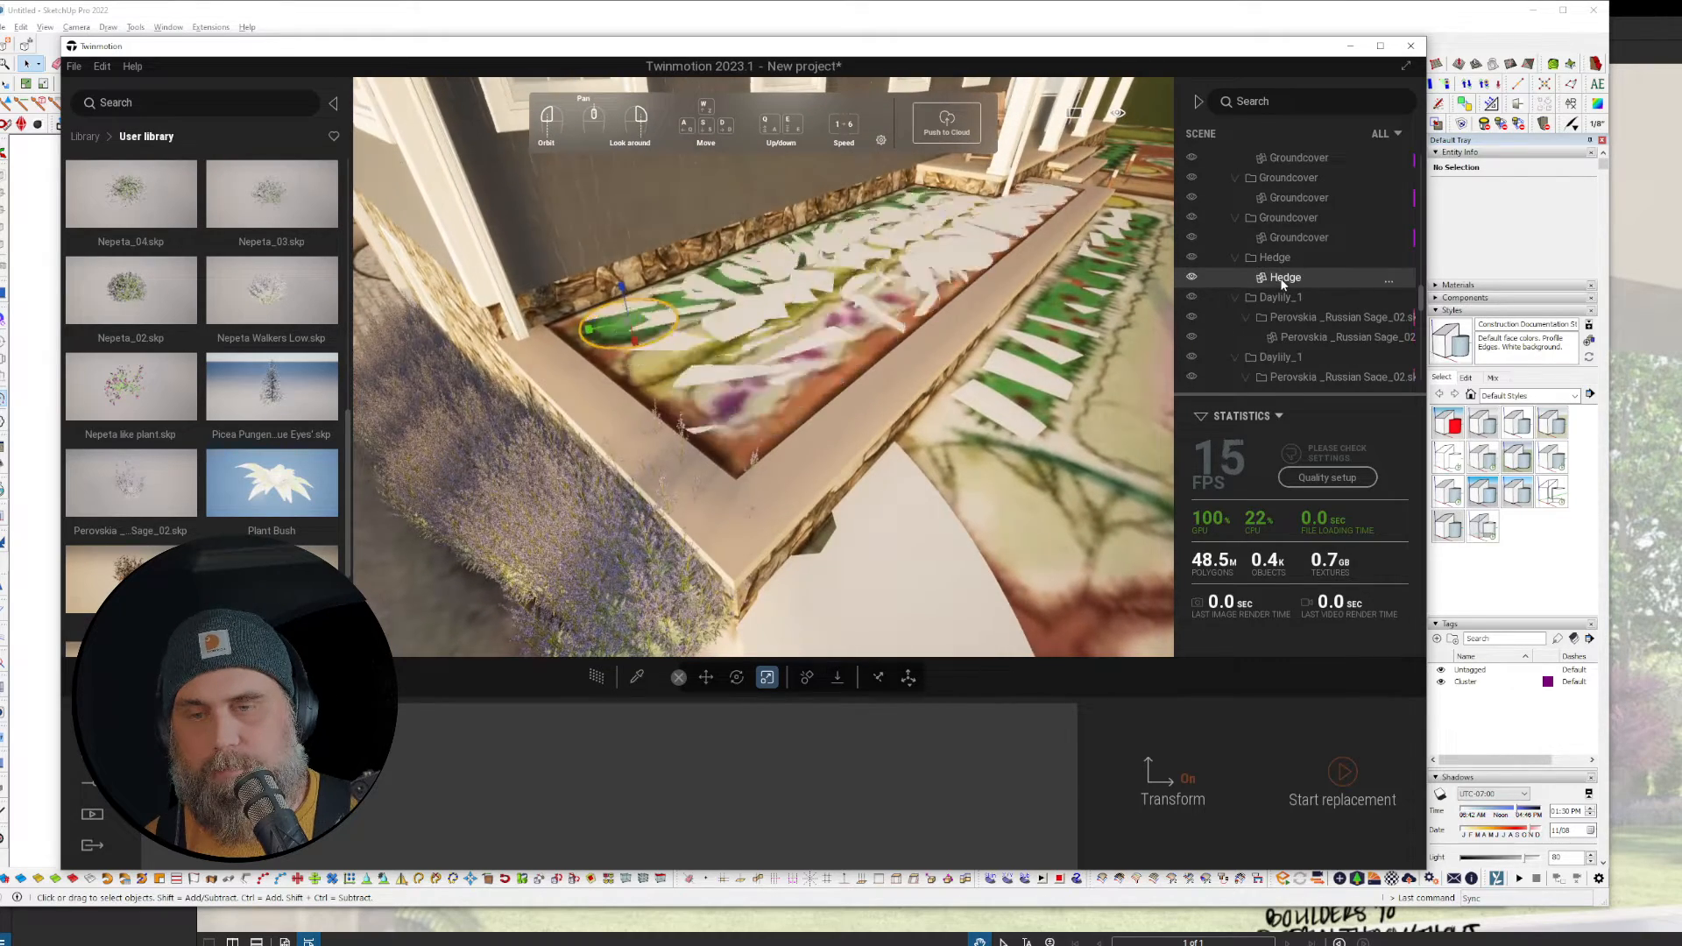
{"action": "right_click", "coordinate": [1283, 280]}
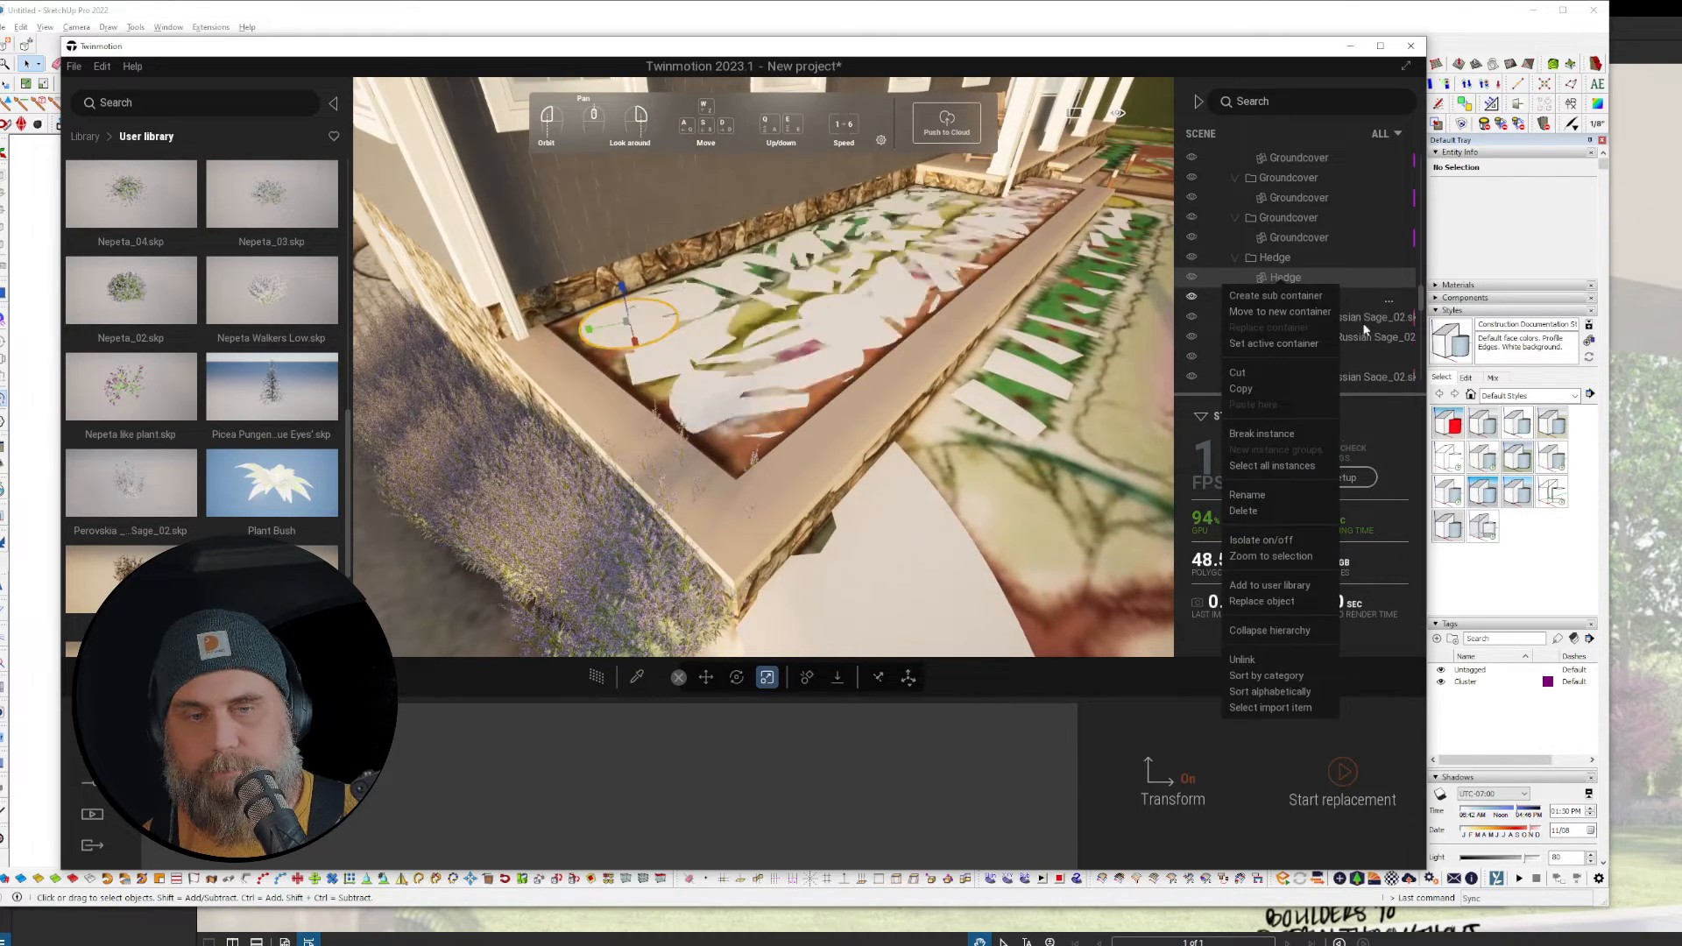
{"action": "left_click", "coordinate": [1289, 466]}
Step: Begin Replace object for the selected hedges and scroll the user library to the top
{"action": "right_click", "coordinate": [1281, 278]}
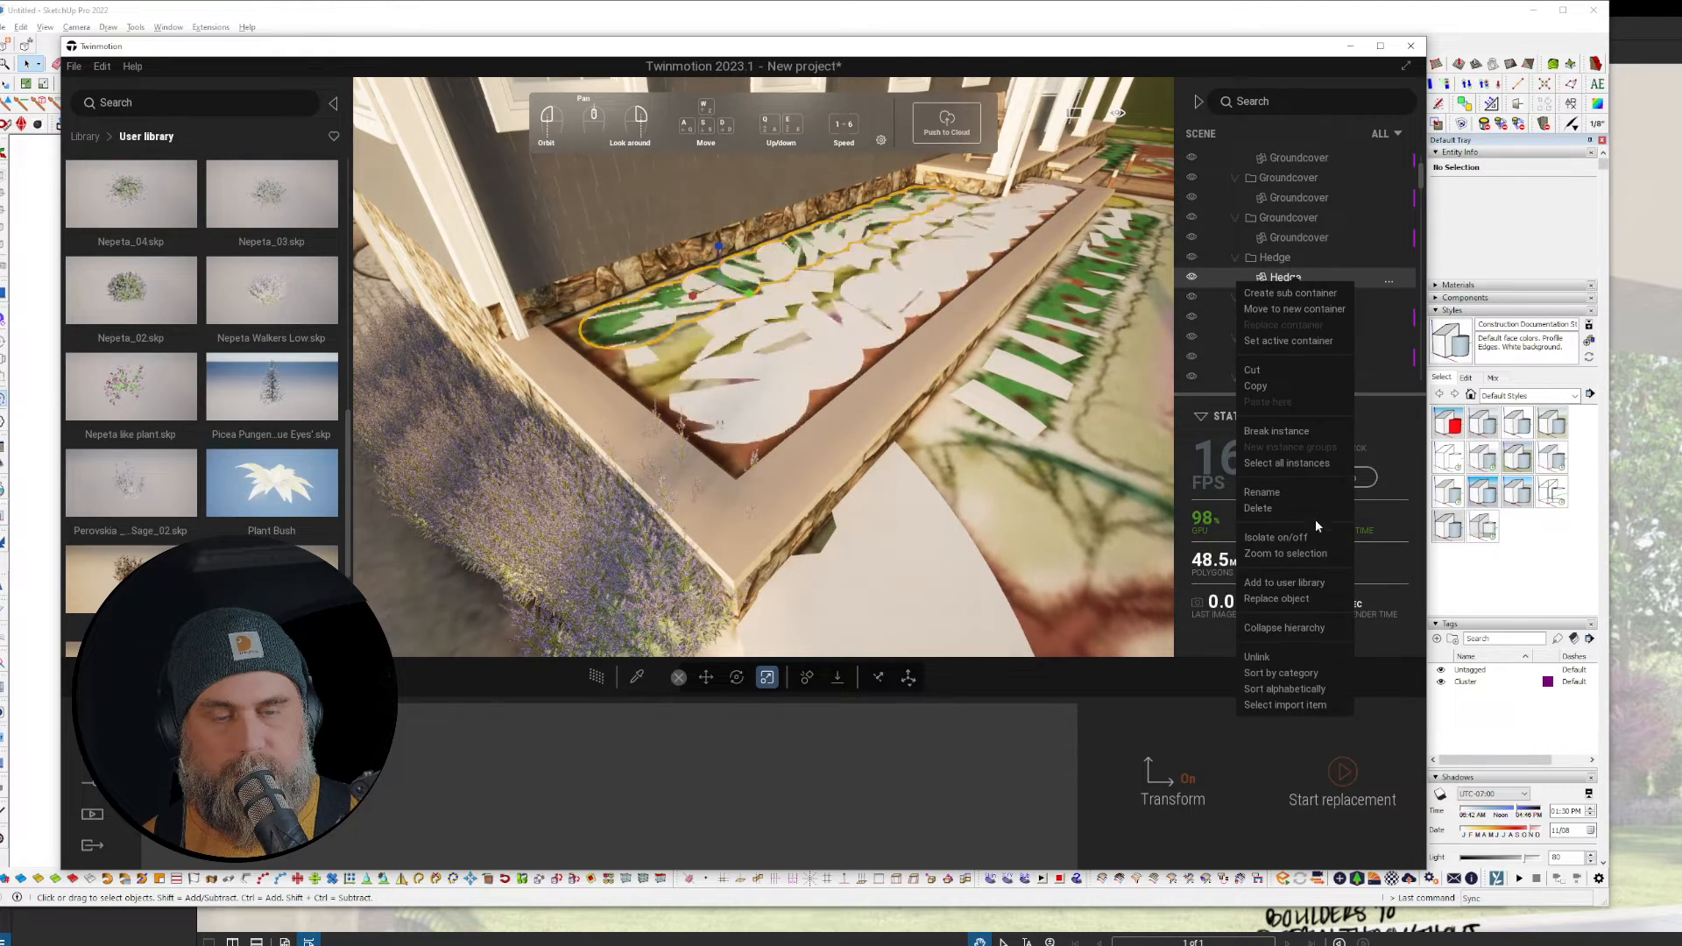
{"action": "left_click", "coordinate": [1294, 601]}
{"action": "scroll", "coordinate": [255, 382], "scroll_direction": "up", "scroll_amount": 1}
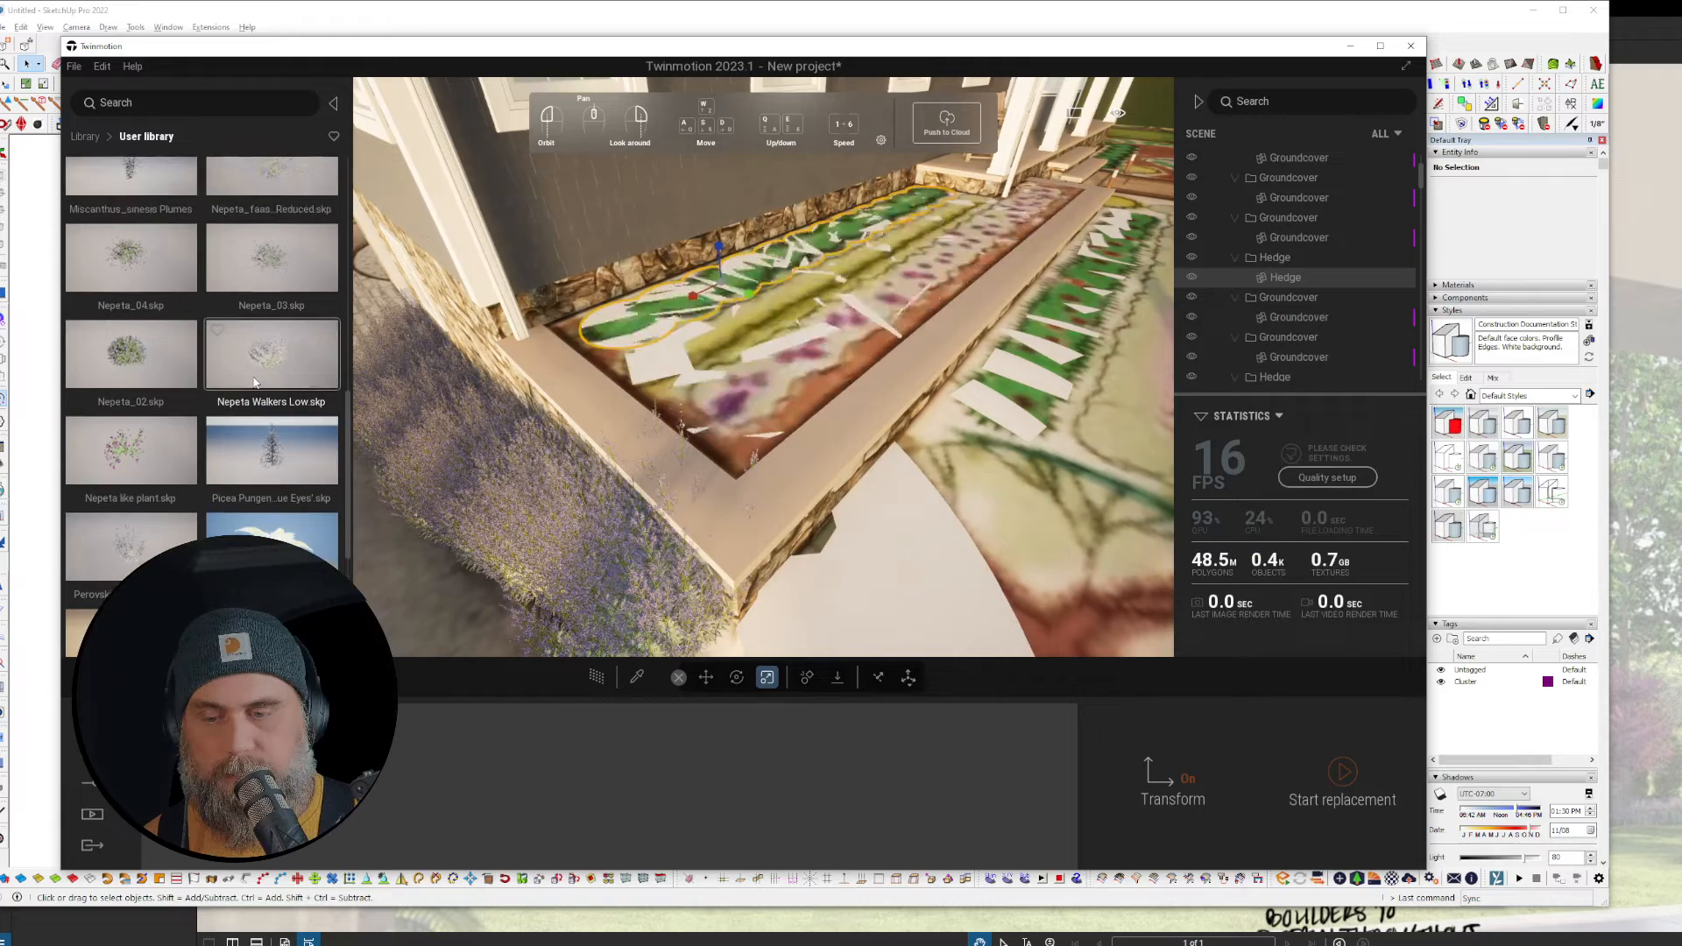
{"action": "scroll", "coordinate": [261, 377], "scroll_direction": "up", "scroll_amount": 4}
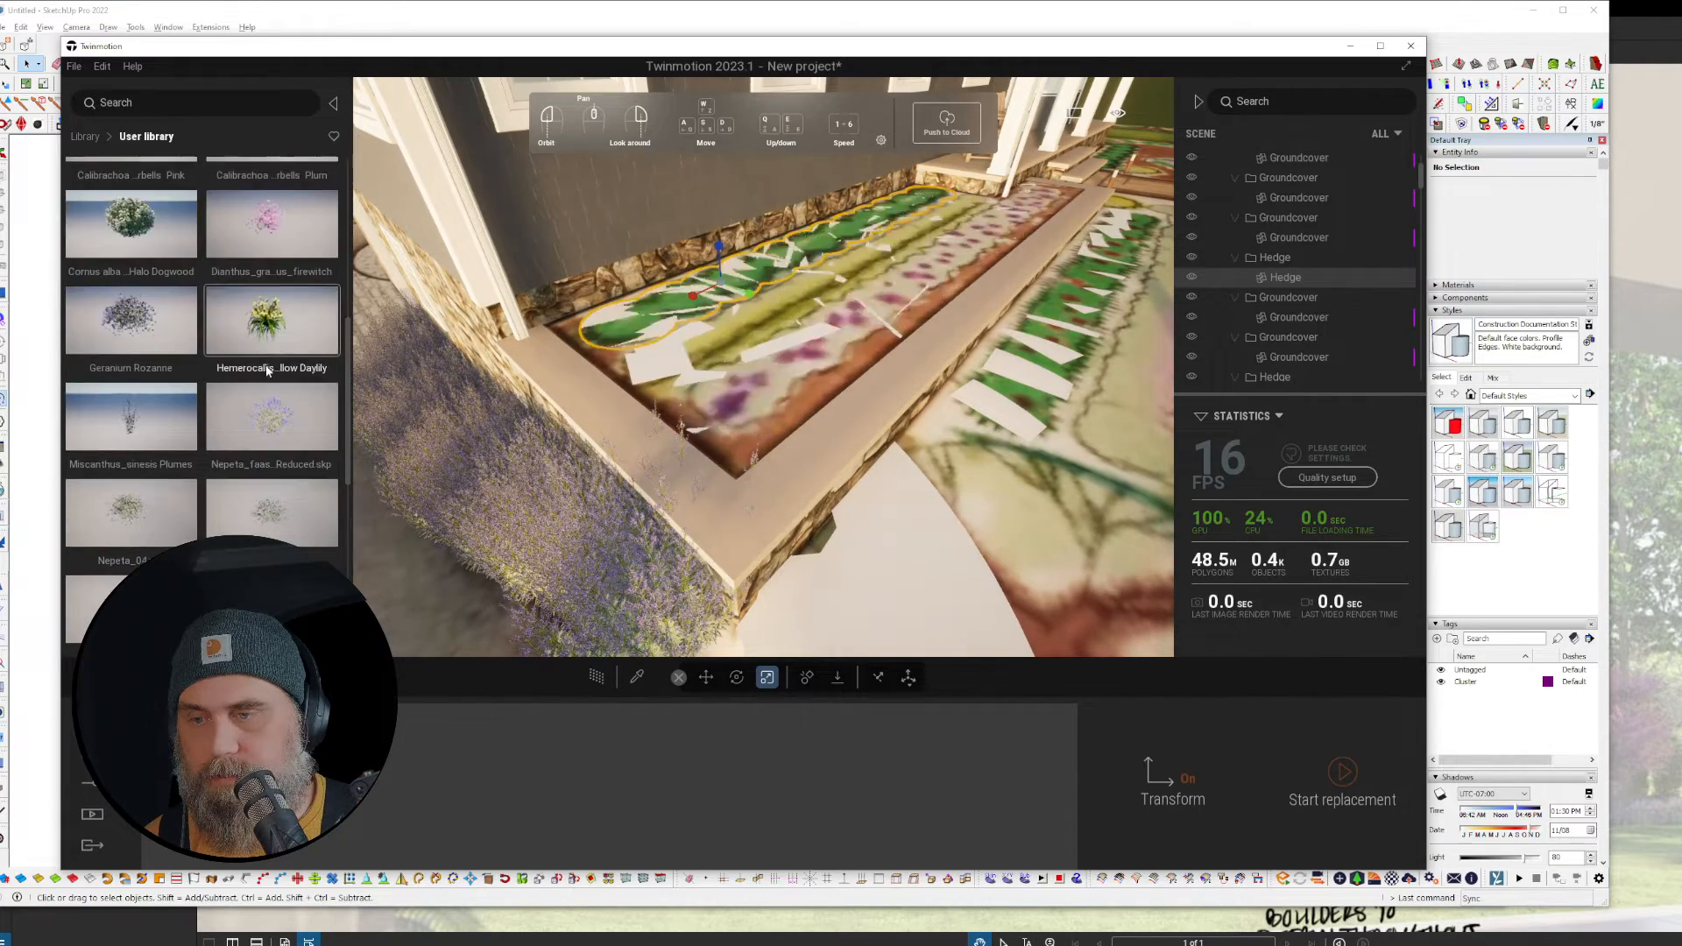
{"action": "scroll", "coordinate": [268, 371], "scroll_direction": "up", "scroll_amount": 6}
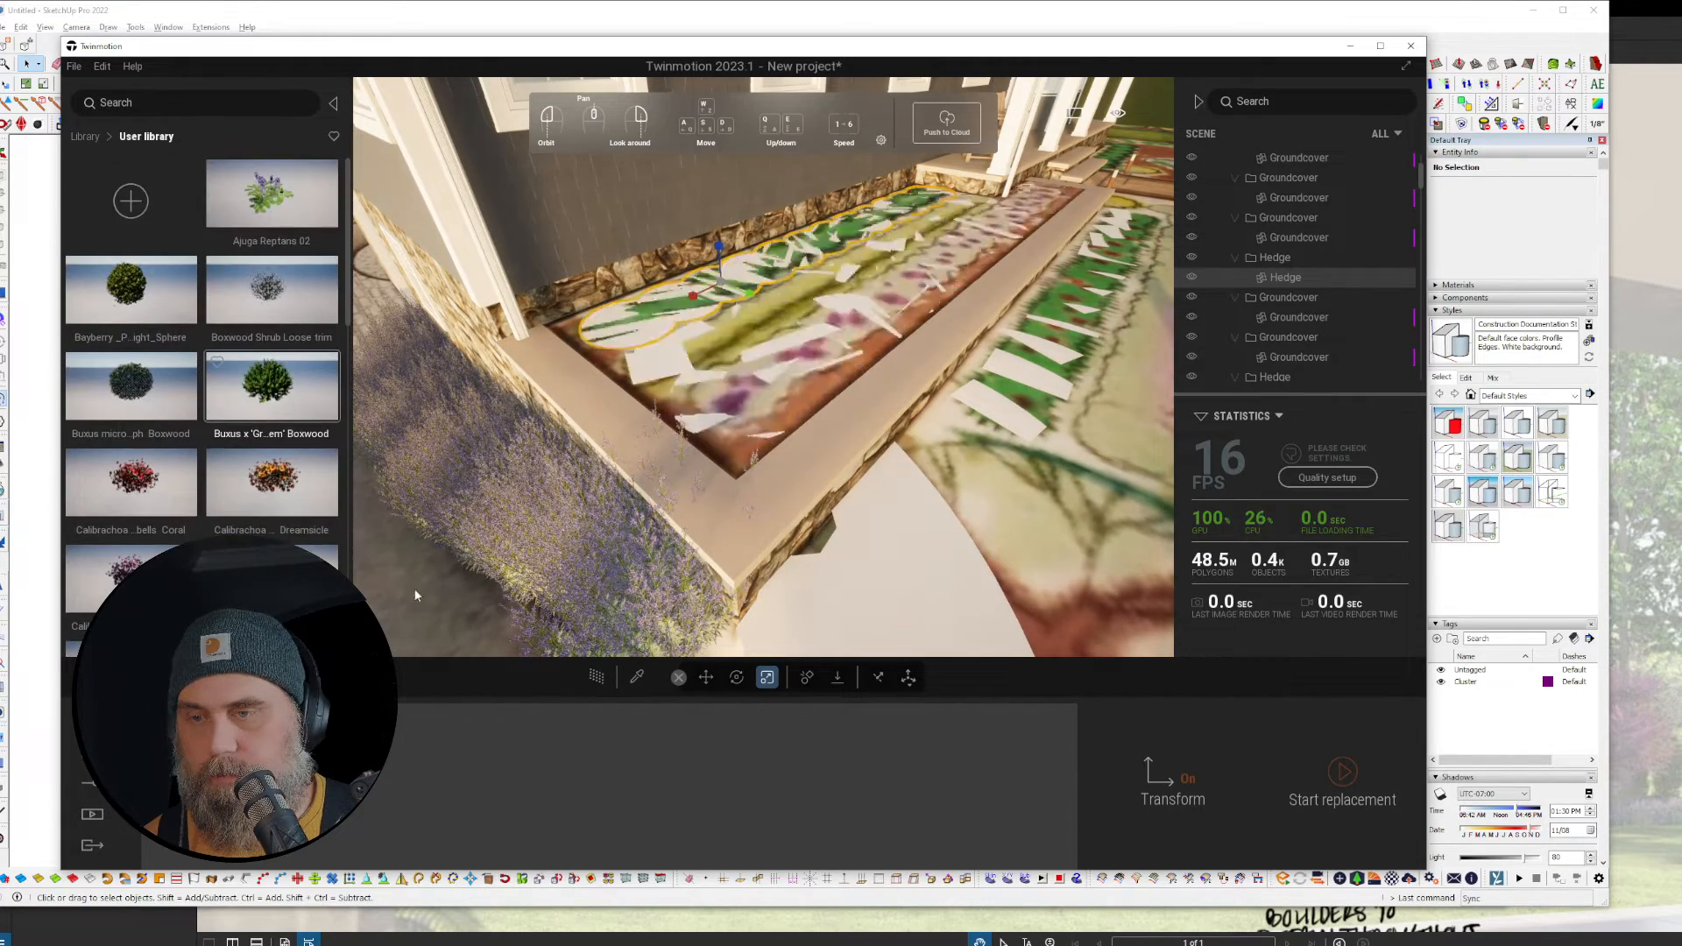
Step: Replace the hedges with Buxus Boxwood, then with Buxus microphylla 'Golden Triumph'
{"action": "left_click_drag", "start_coordinate": [415, 596], "coordinate": [431, 770]}
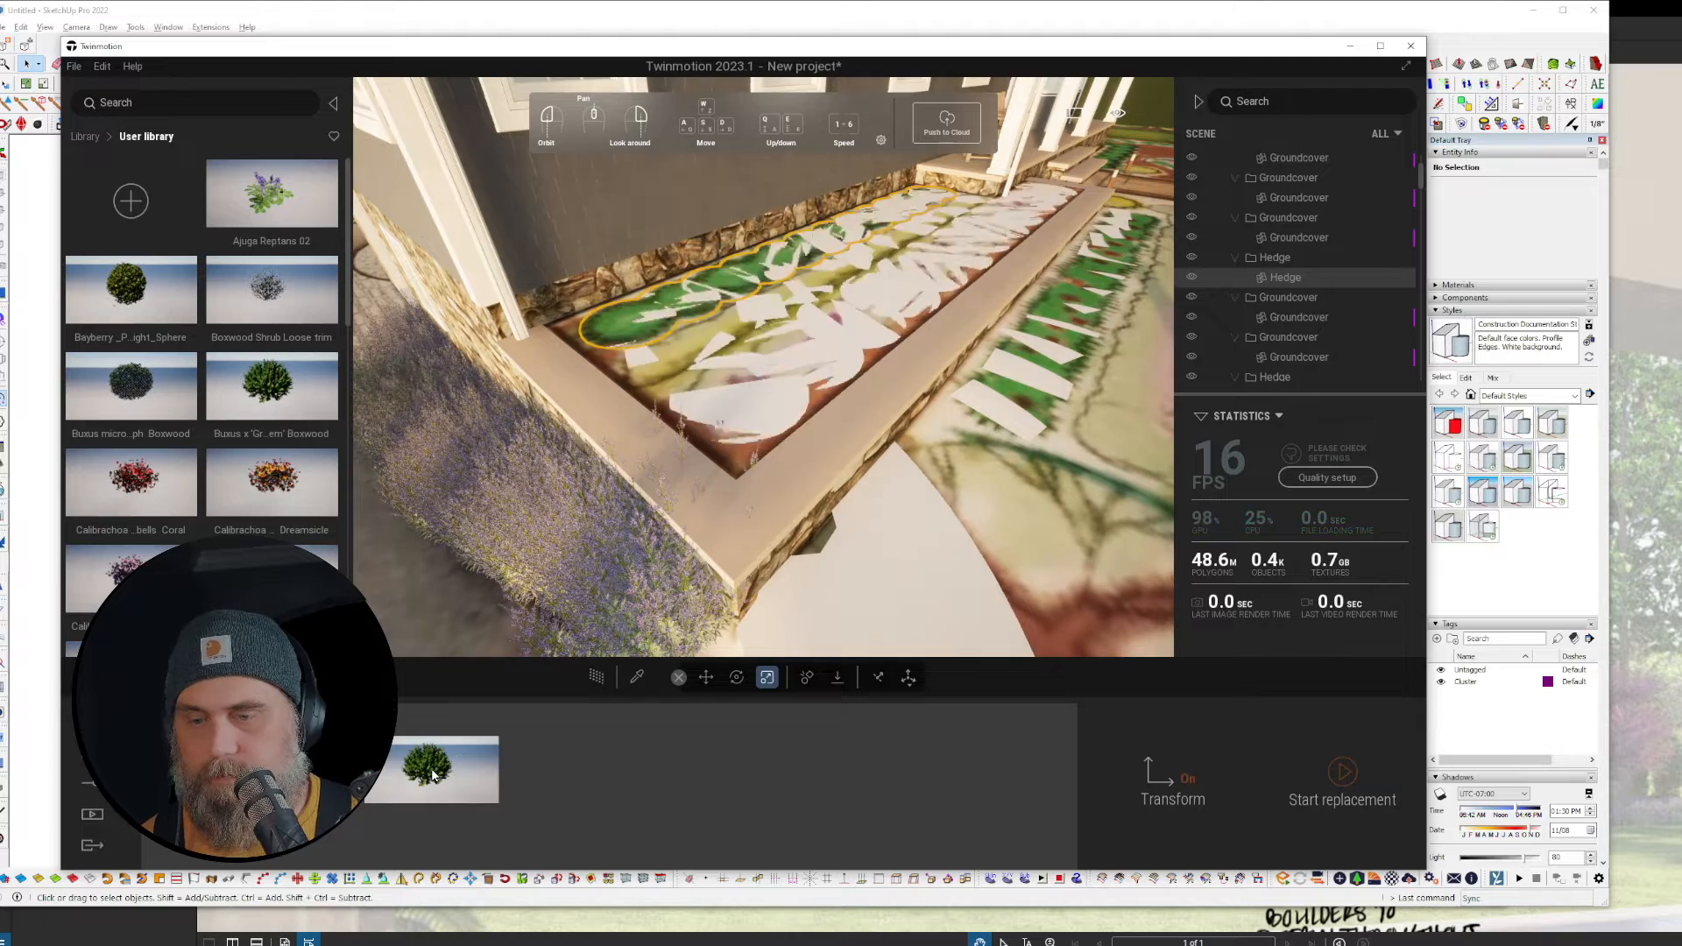
{"action": "left_click", "coordinate": [1353, 786]}
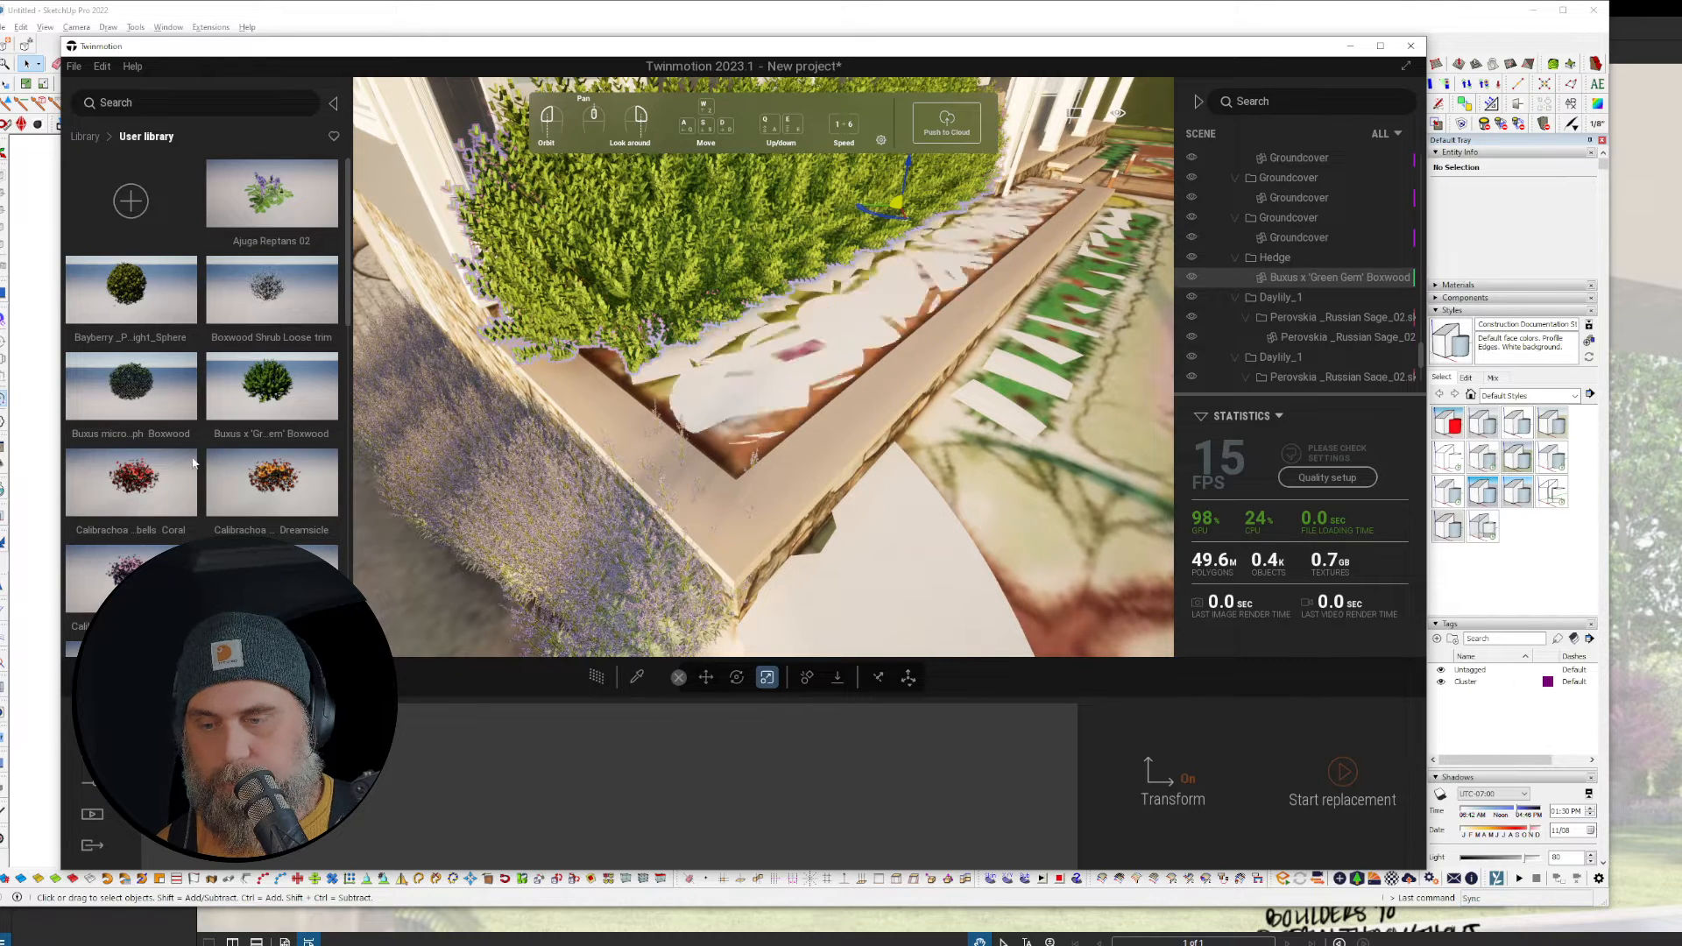
{"action": "scroll", "coordinate": [173, 427], "scroll_direction": "down", "scroll_amount": 1}
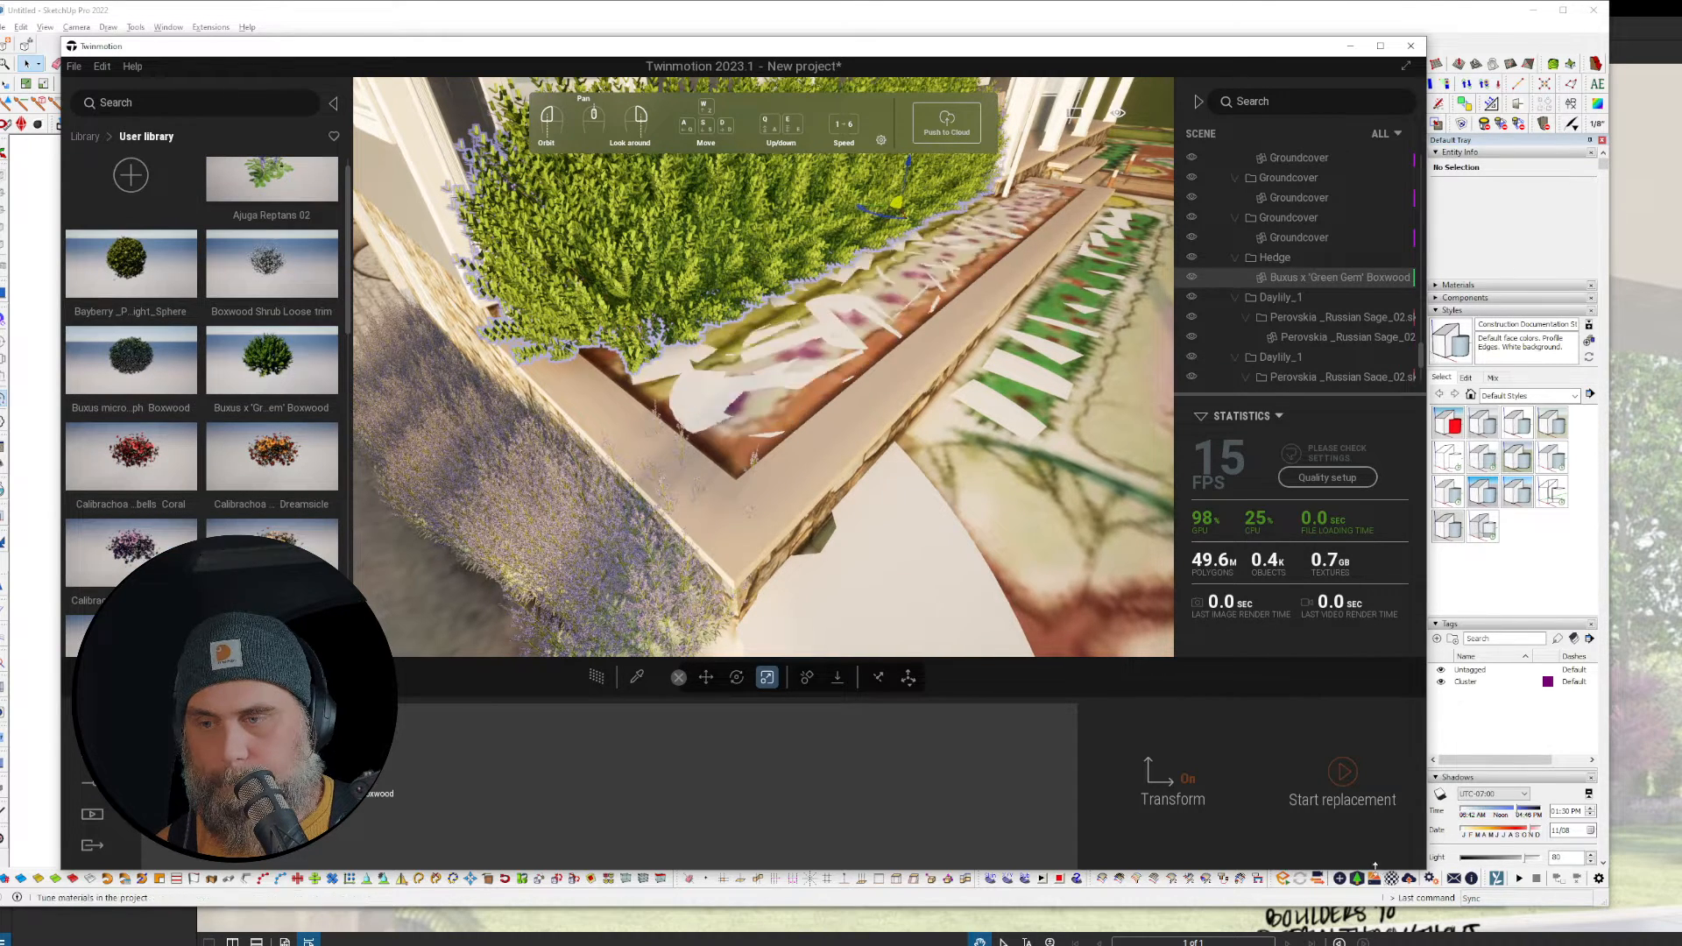
{"action": "left_click", "coordinate": [1343, 772]}
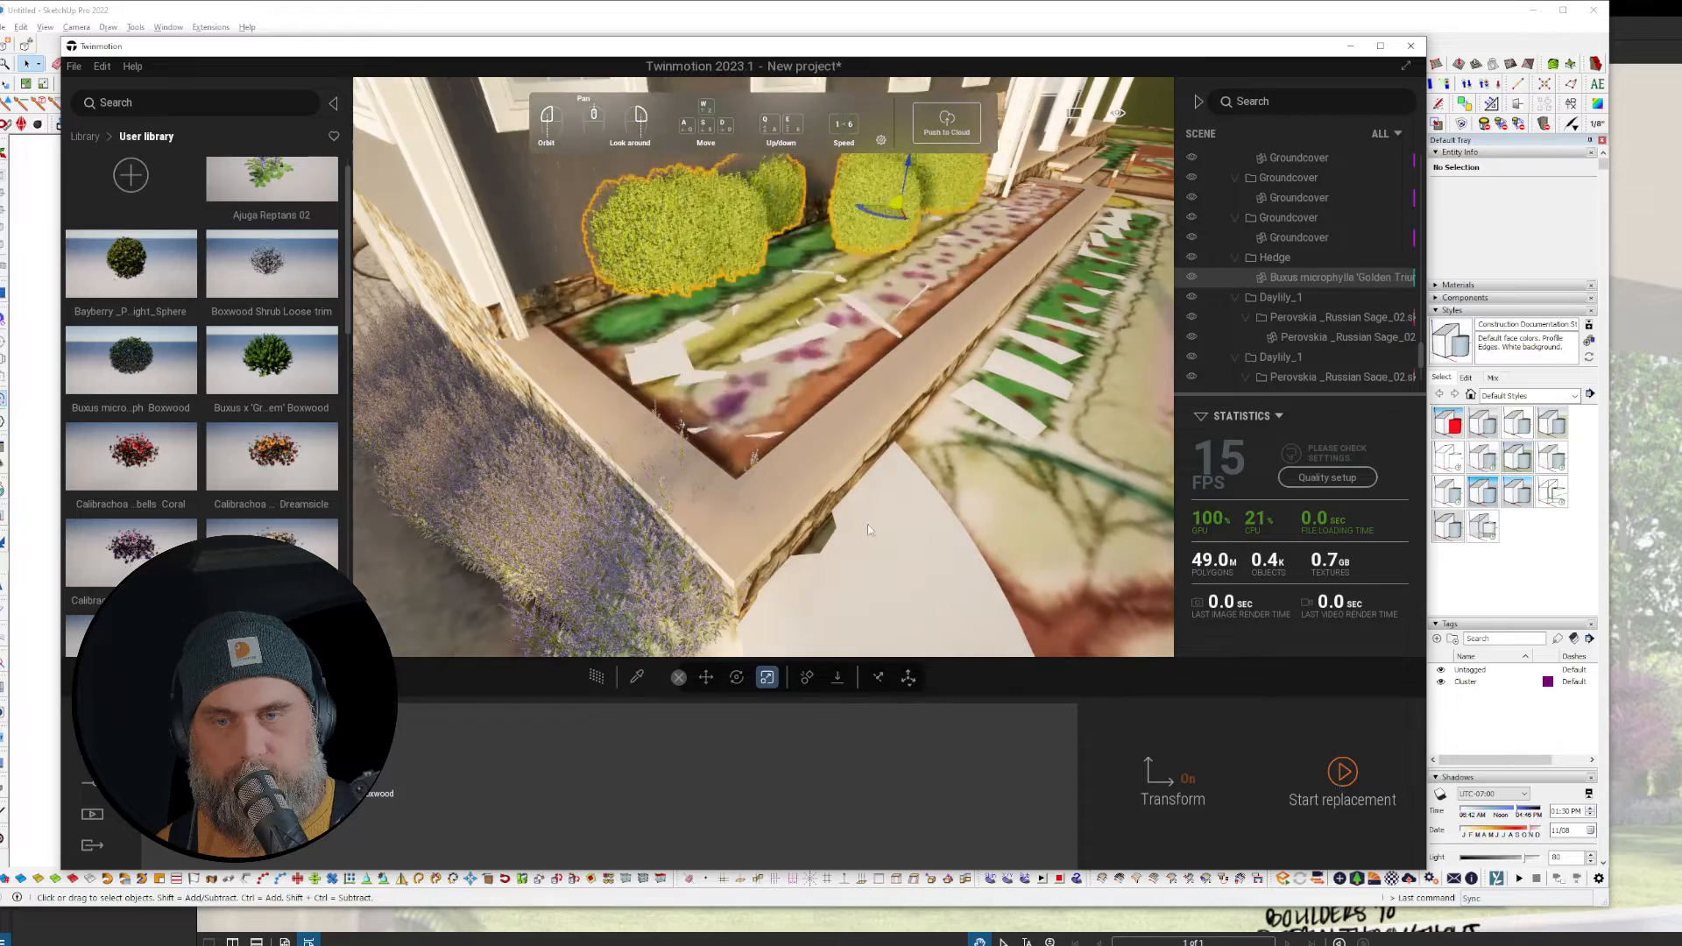
Step: Orbit up to check the new shrubs against the house
{"action": "right_click_drag", "start_coordinate": [868, 526], "coordinate": [976, 680]}
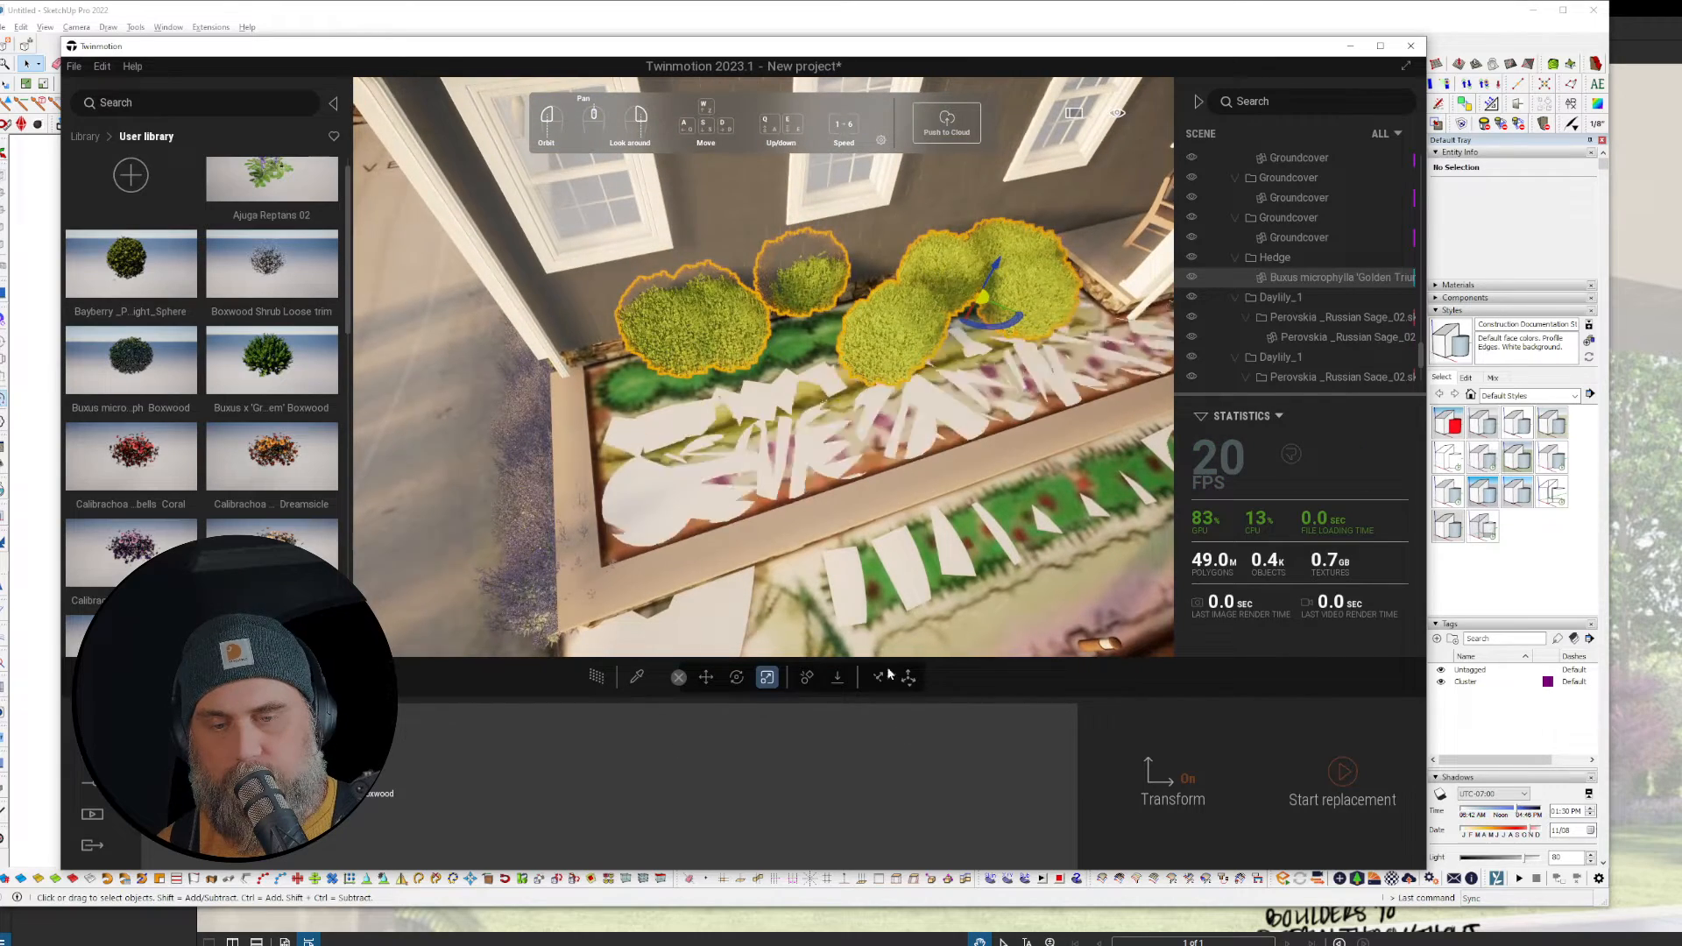
{"action": "left_click", "coordinate": [880, 678]}
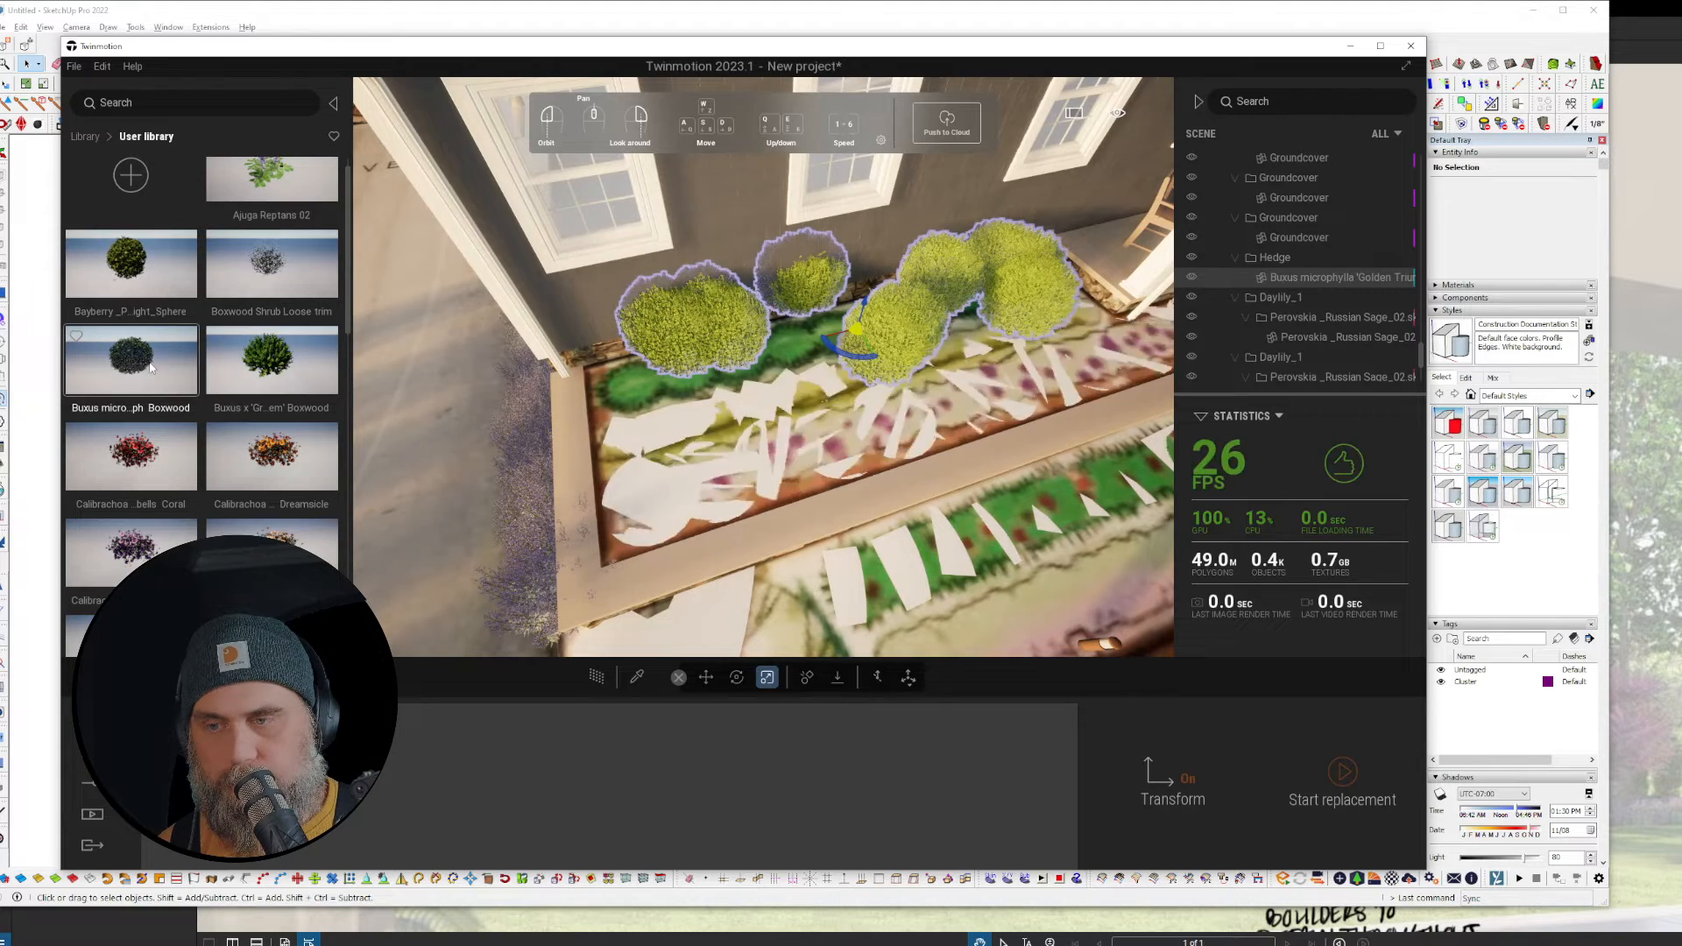
{"action": "scroll", "coordinate": [259, 375], "scroll_direction": "down", "scroll_amount": 1}
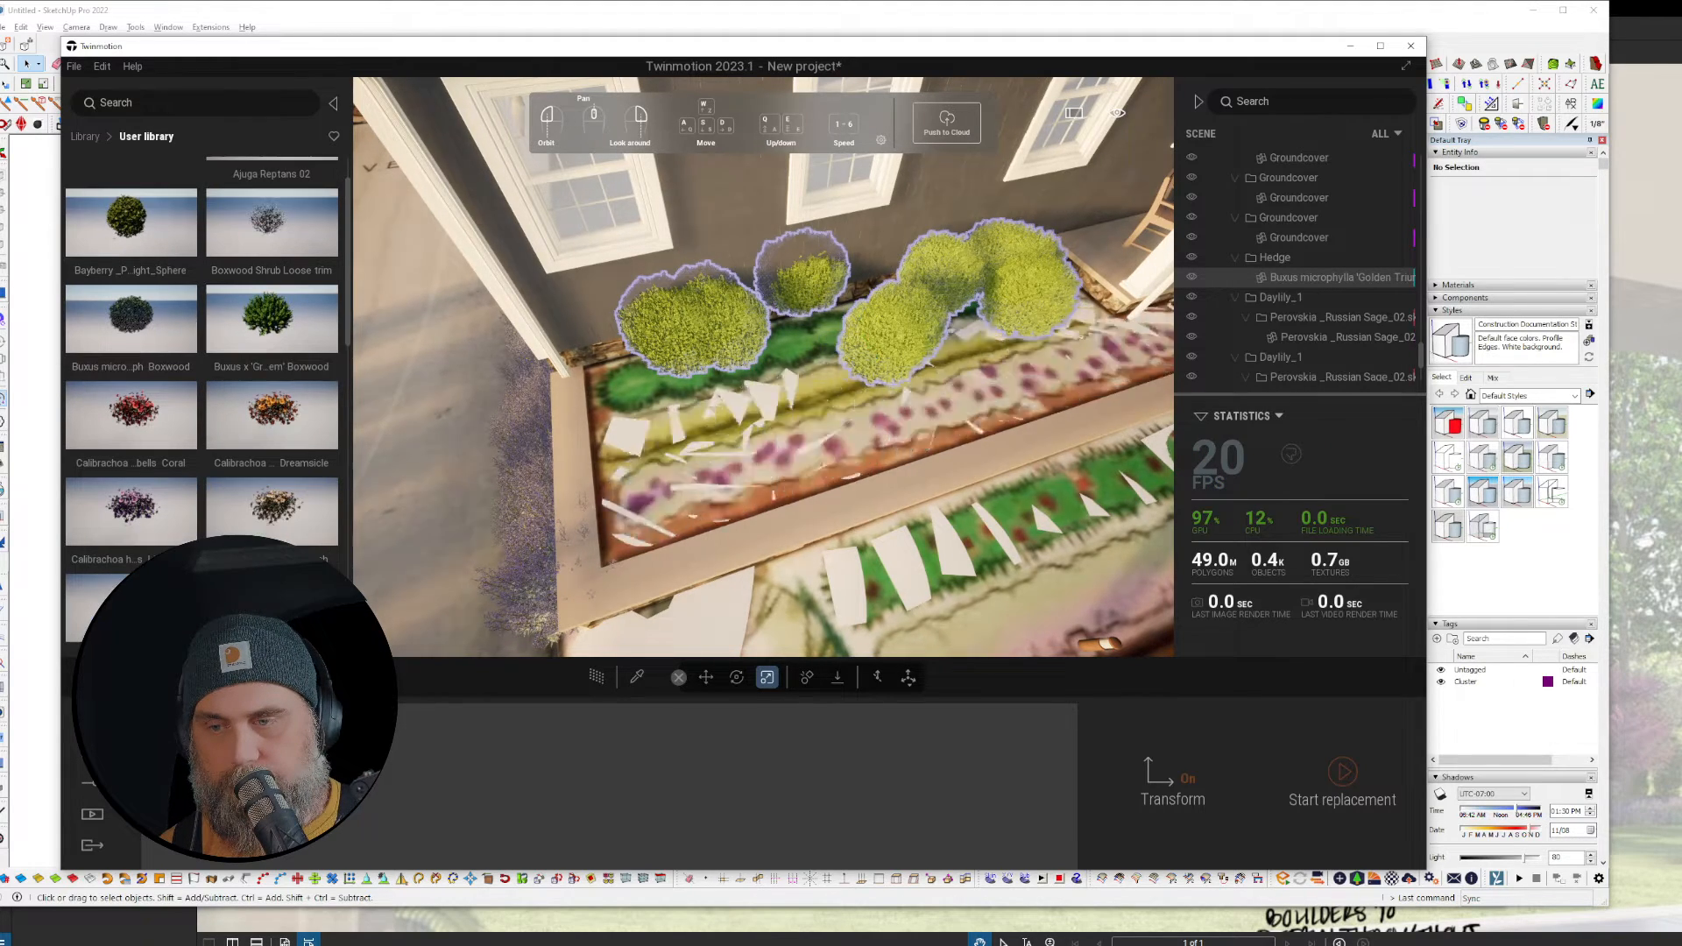
Step: Replace the hedge shrubs with Buxus x 'Green Gem' Boxwood from the user library
{"action": "left_click", "coordinate": [1345, 775]}
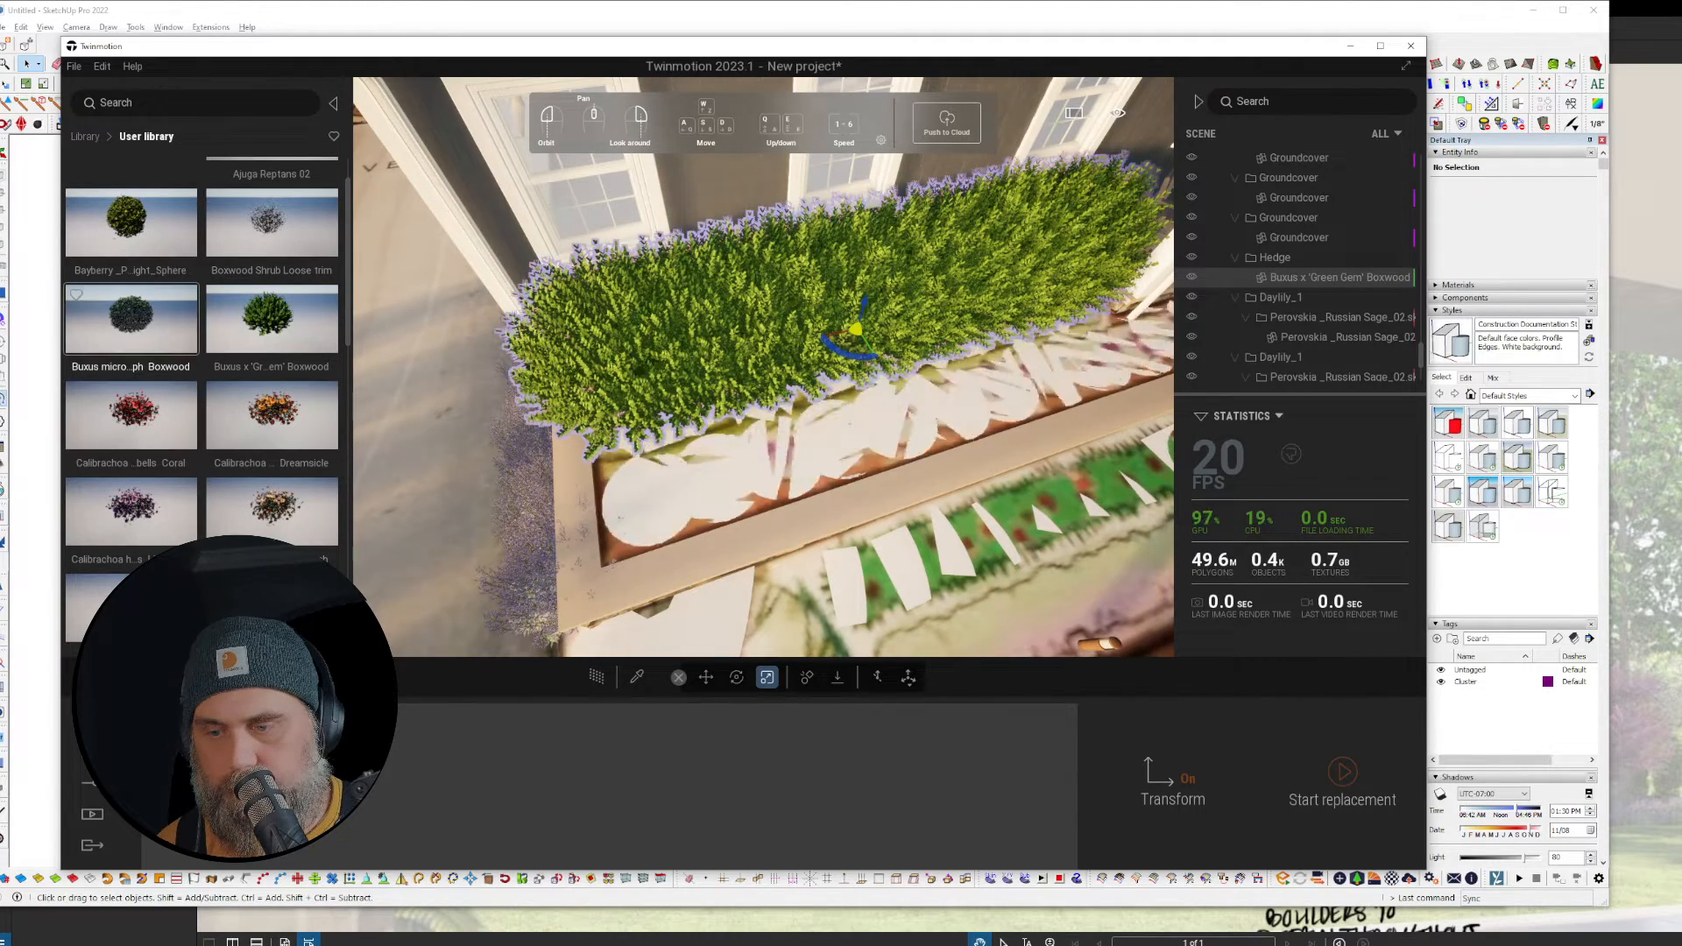
{"action": "scroll", "coordinate": [131, 324], "scroll_direction": "down", "scroll_amount": 1}
{"action": "left_click", "coordinate": [1354, 787]}
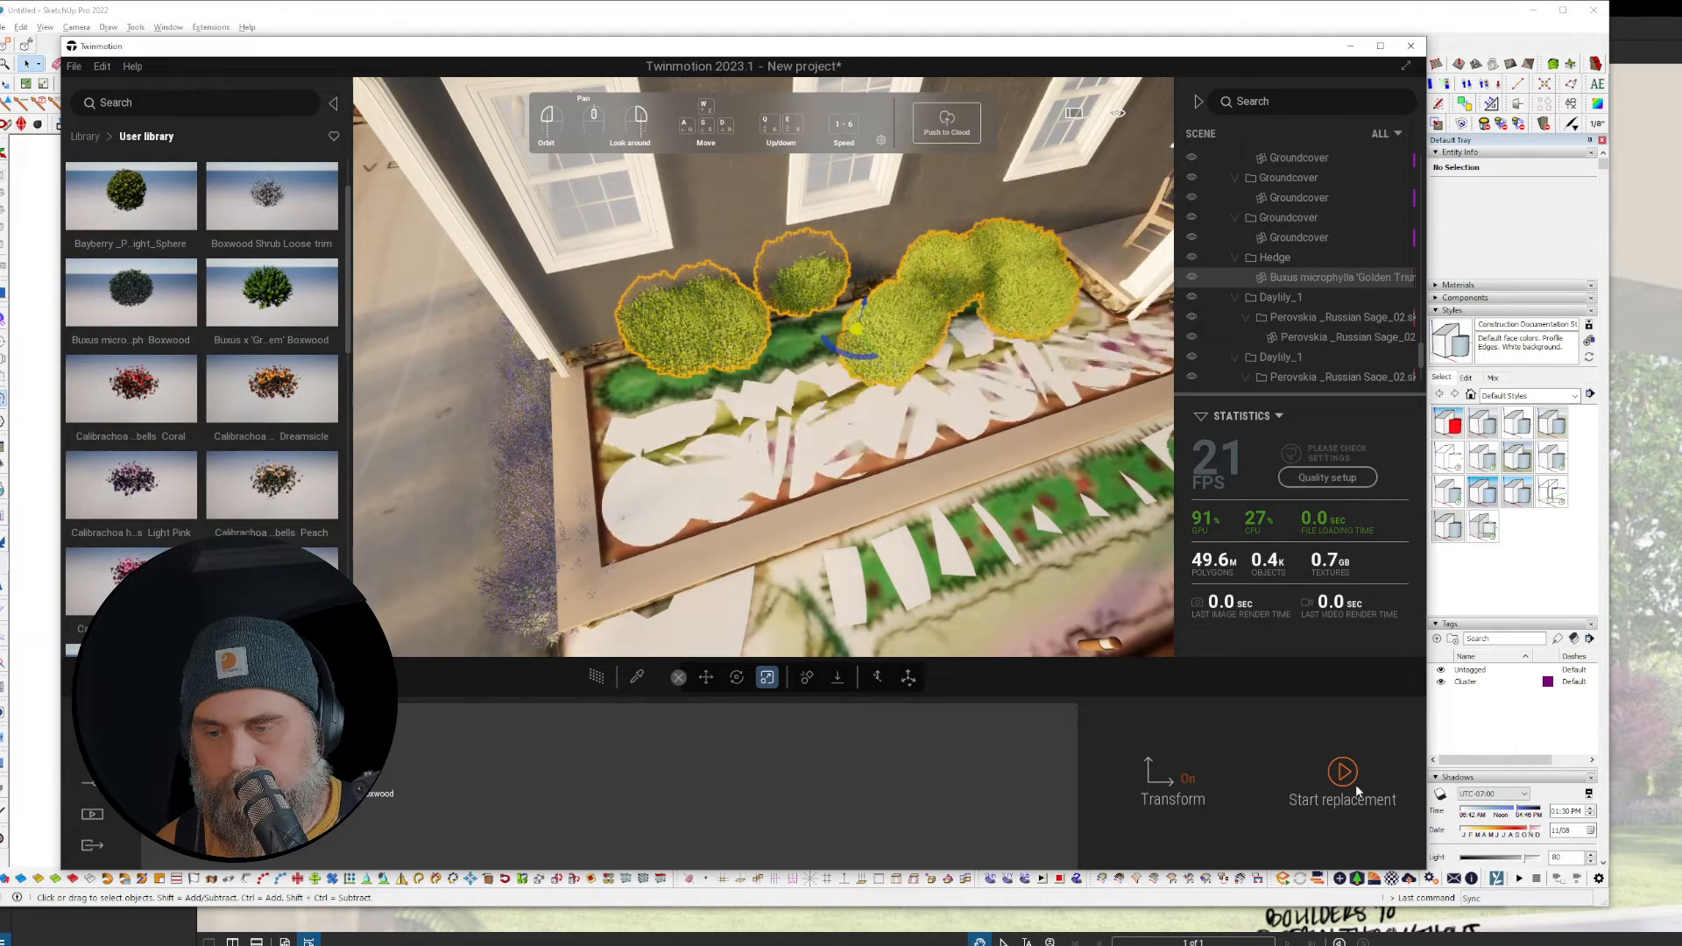
{"action": "middle_click_drag", "start_coordinate": [694, 526], "coordinate": [708, 526]}
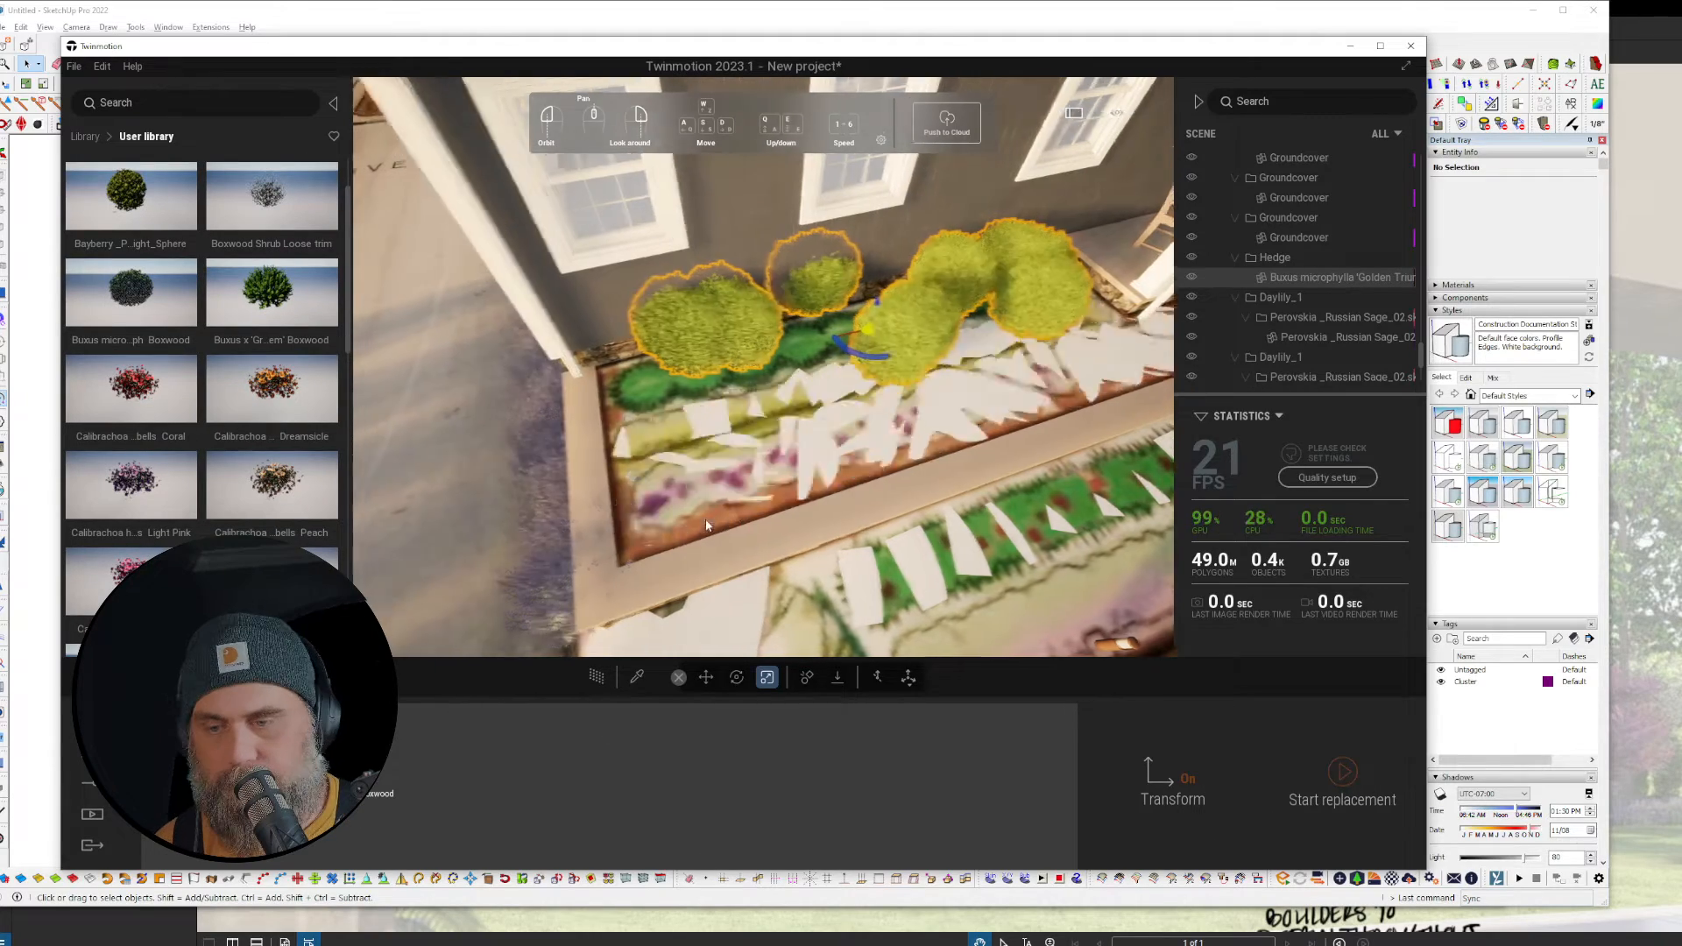
{"action": "left_click_drag", "start_coordinate": [706, 526], "coordinate": [796, 735]}
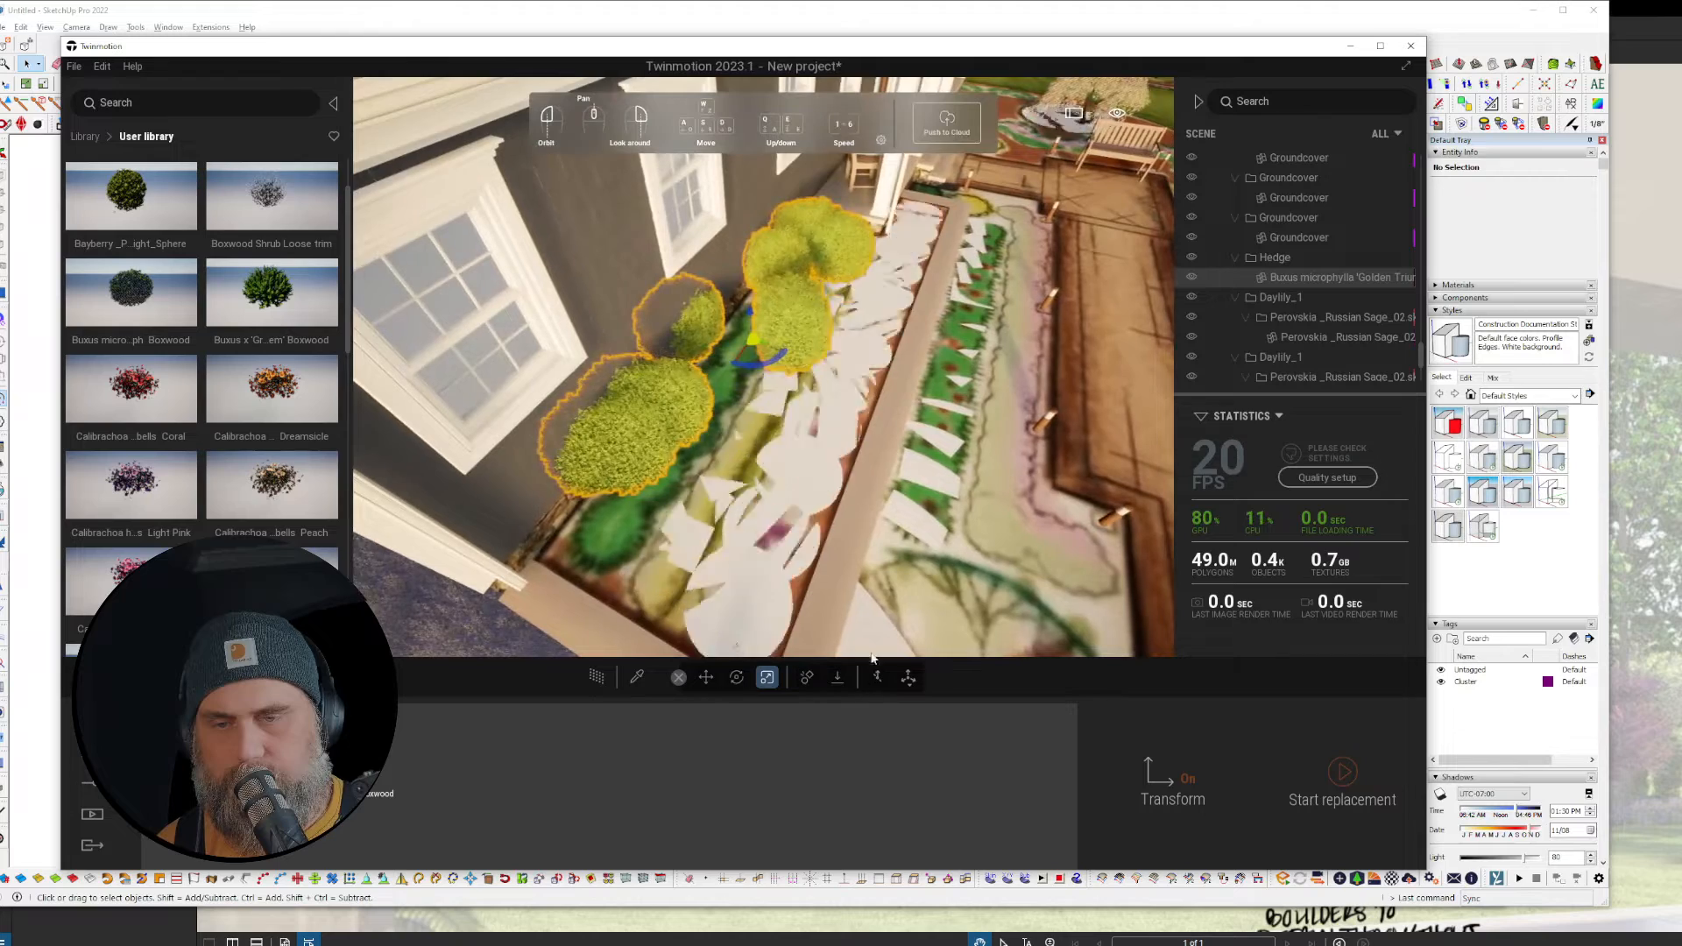
{"action": "middle_click_drag", "start_coordinate": [872, 647], "coordinate": [877, 543]}
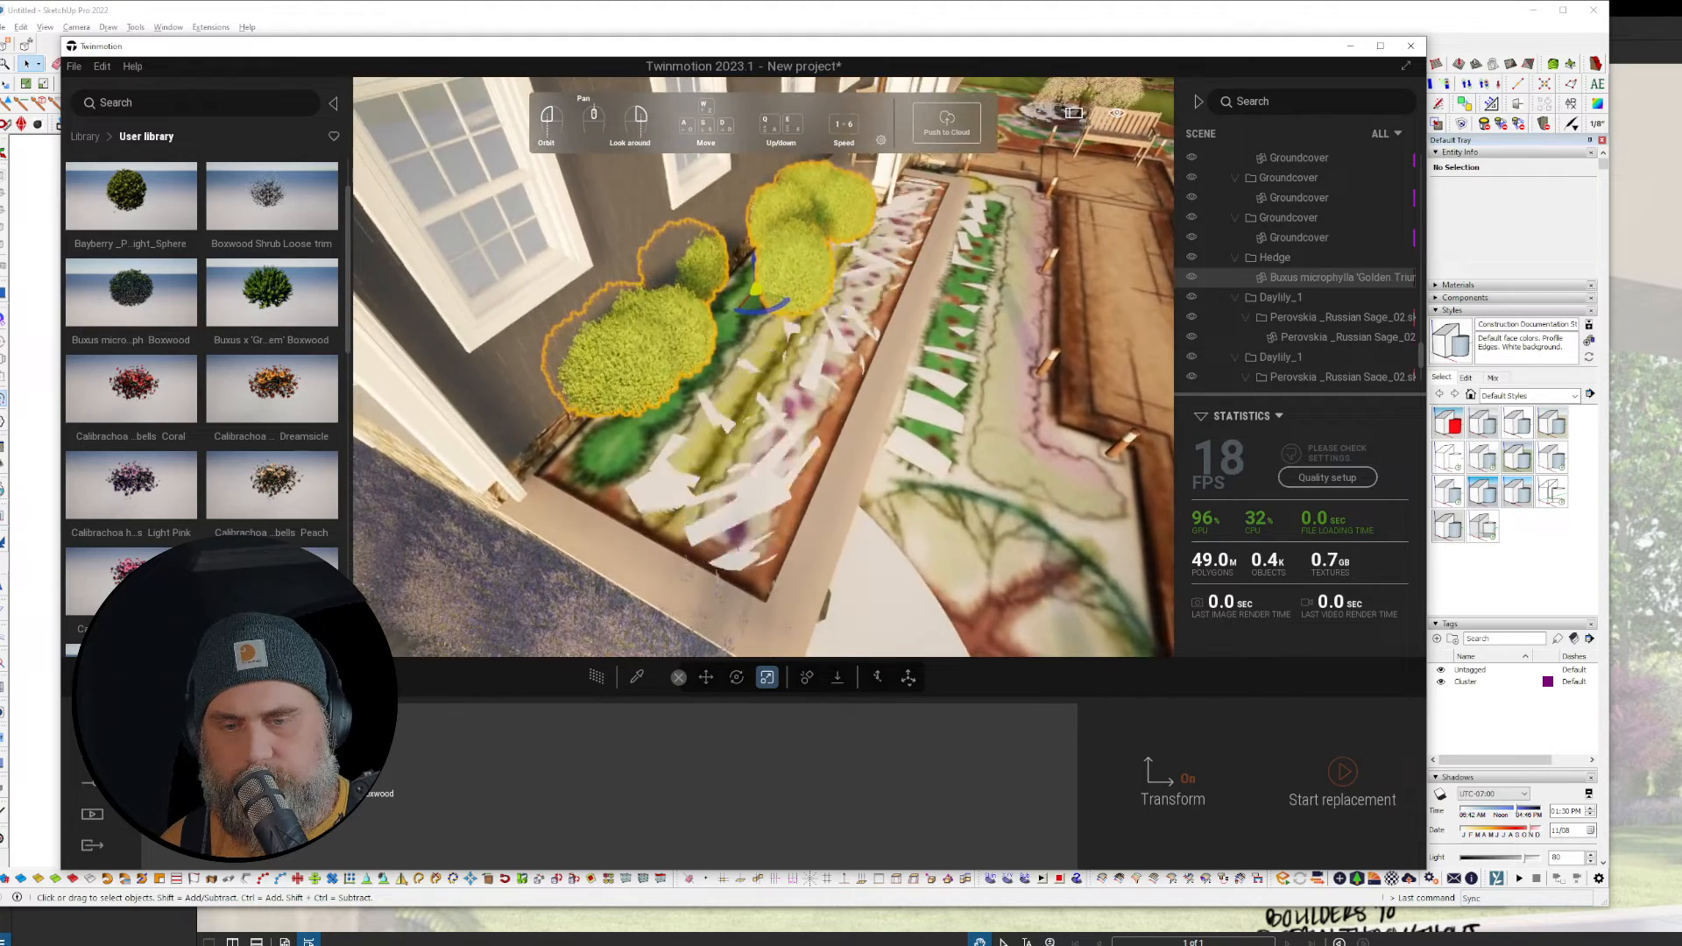
{"action": "left_click_drag", "start_coordinate": [280, 332], "coordinate": [397, 823]}
{"action": "left_click", "coordinate": [1345, 768]}
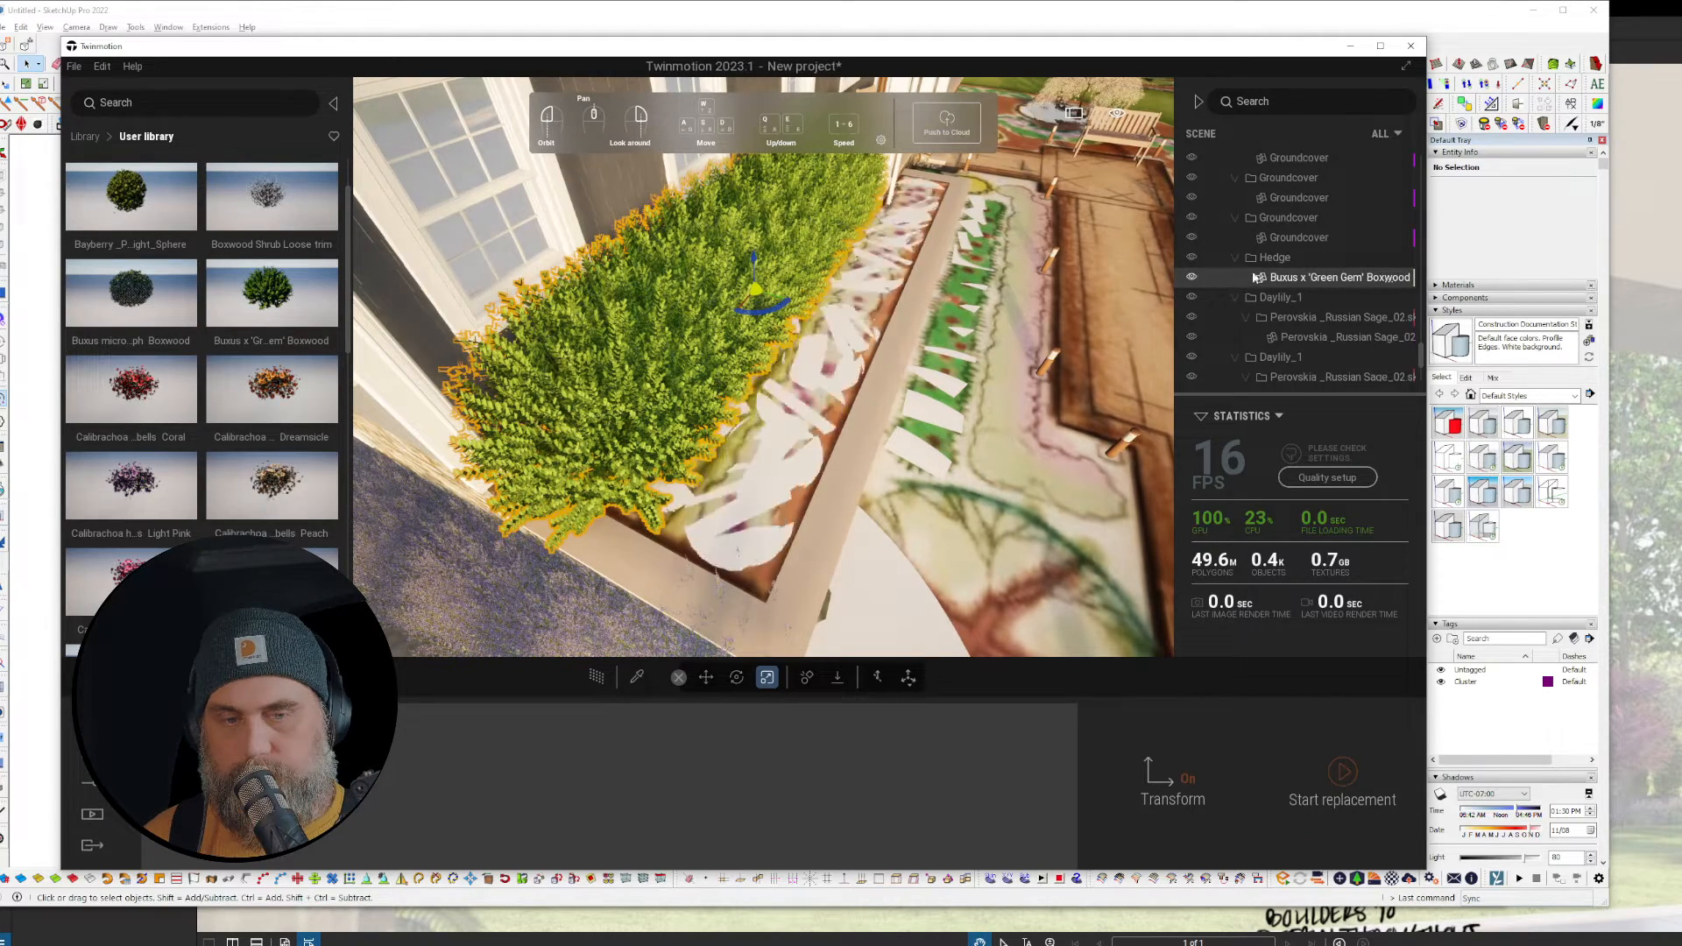
Step: Select individual Green Gem boxwood bushes along the hedge, starting with the front one
{"action": "left_click", "coordinate": [1303, 299]}
{"action": "left_click", "coordinate": [1345, 277]}
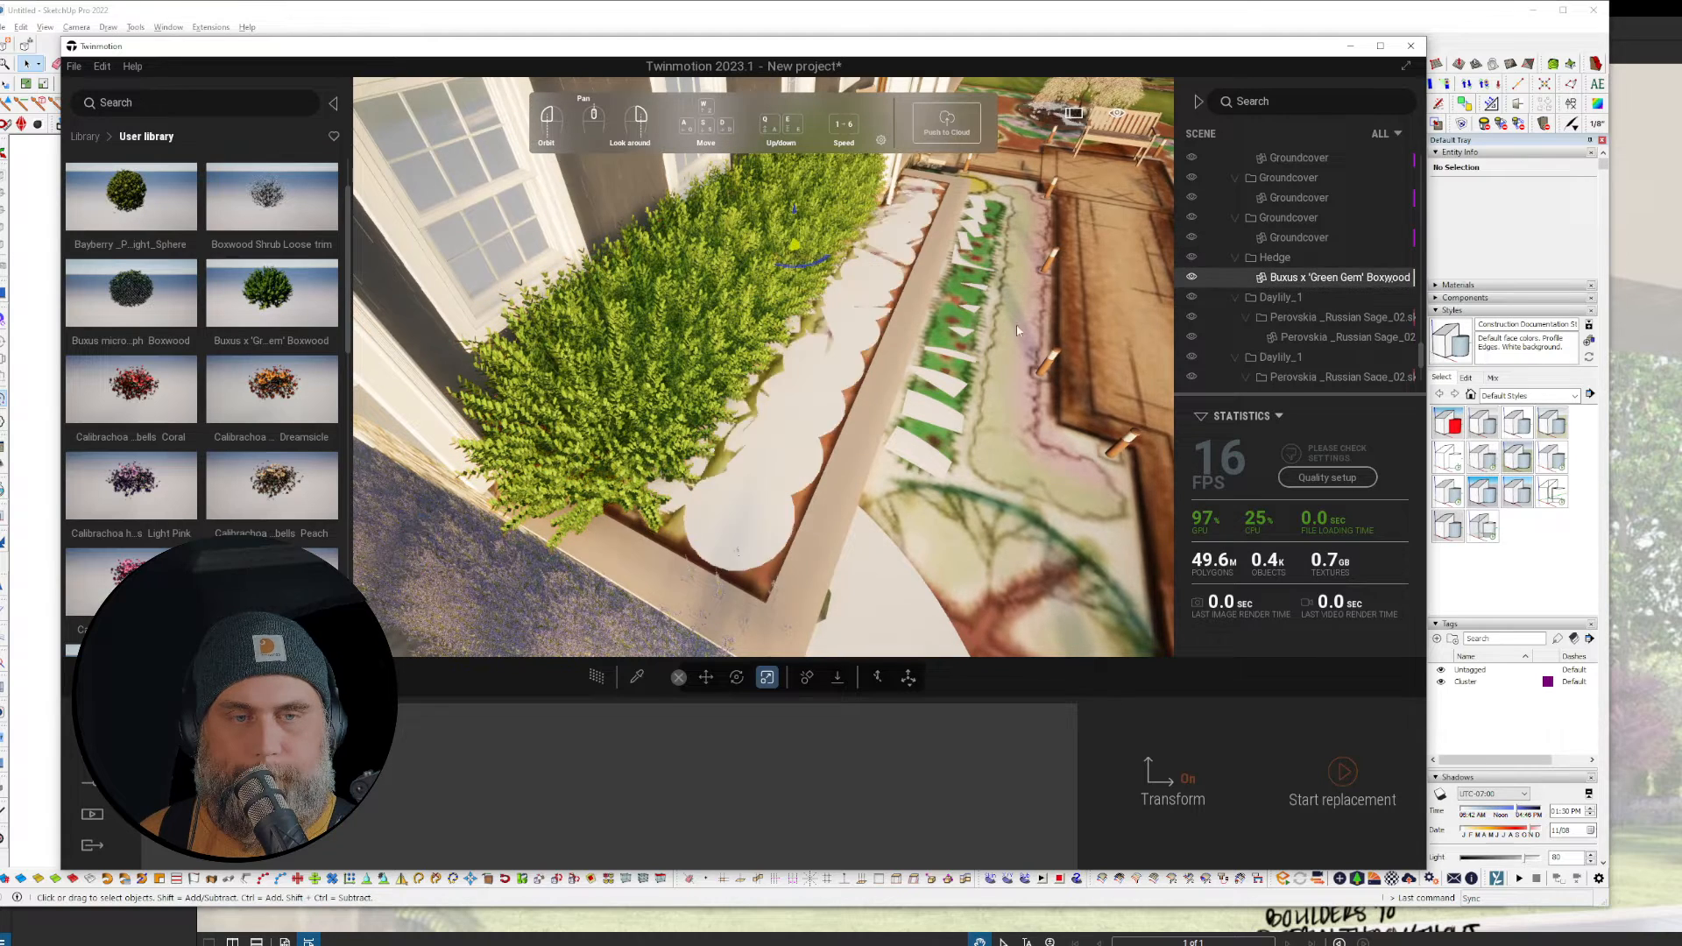
{"action": "left_click", "coordinate": [547, 431]}
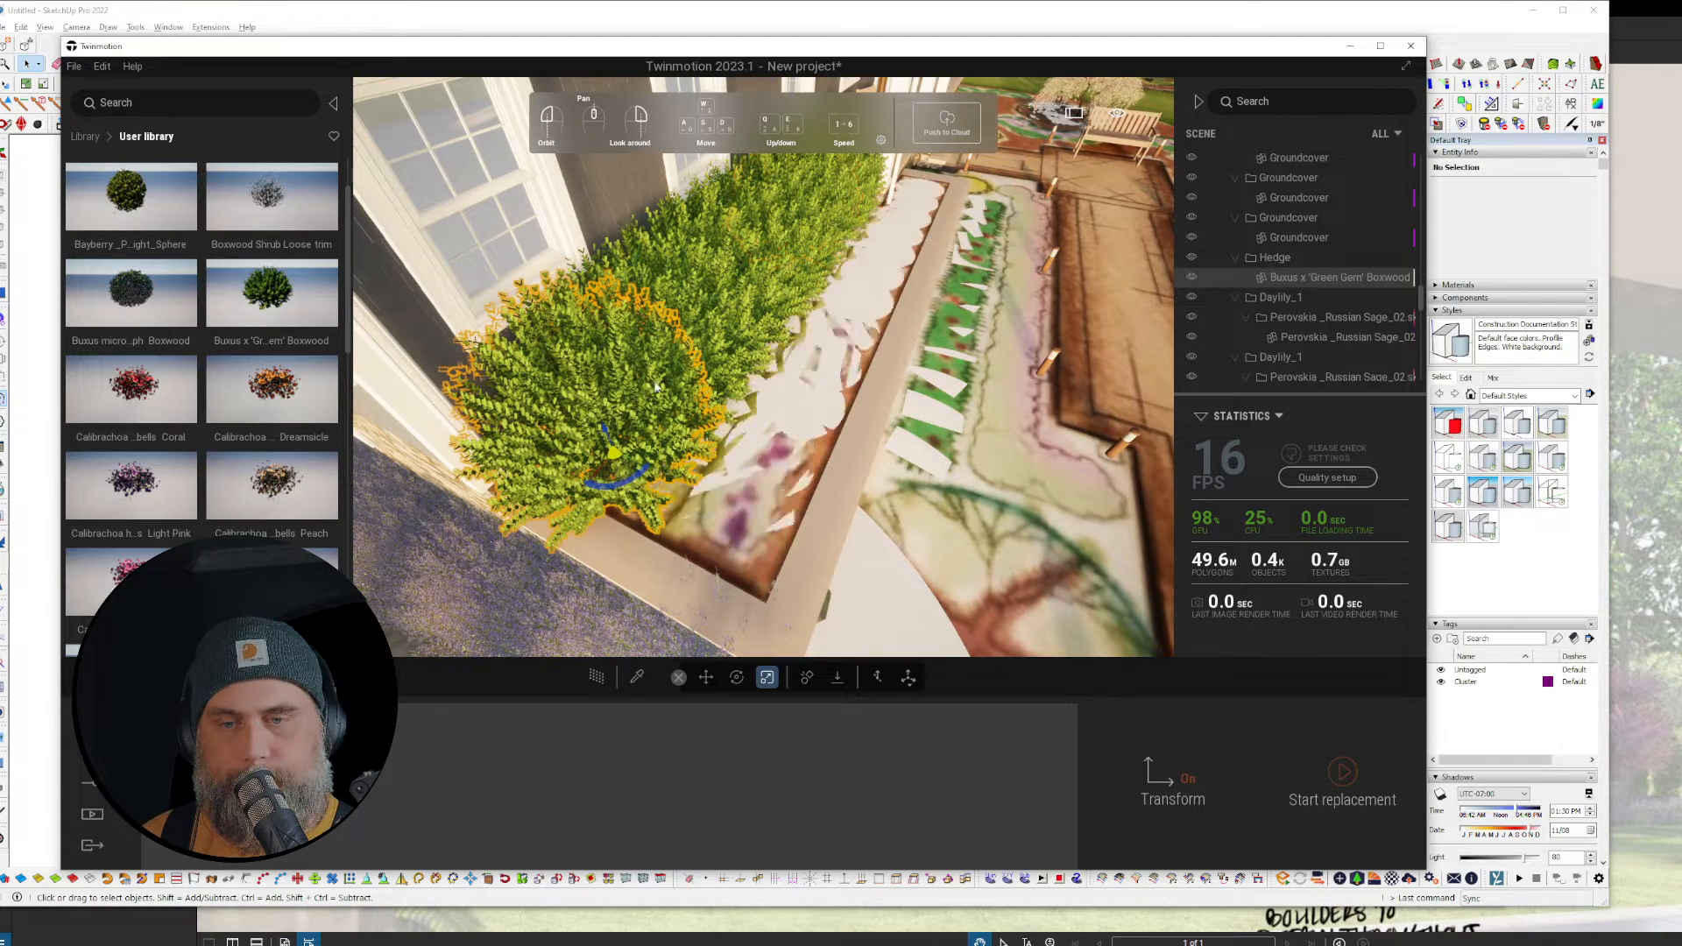
{"action": "left_click", "coordinate": [730, 291]}
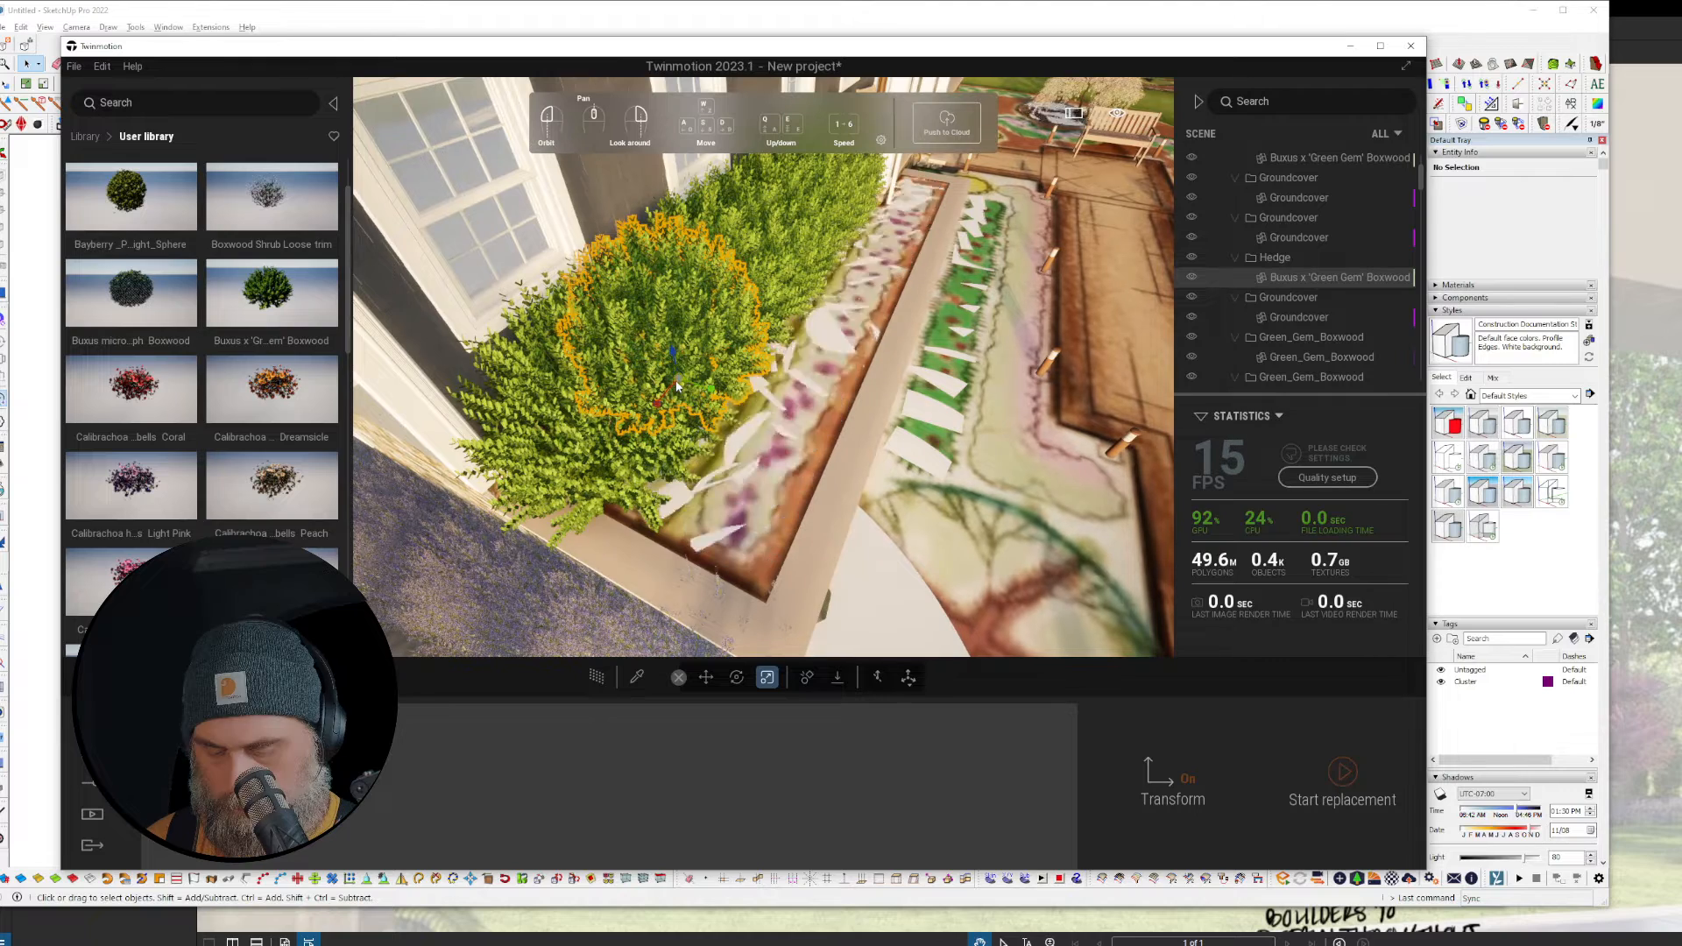
Step: Shrink the front boxwood to 0.75 scale and begin resizing the back bushes
{"action": "left_click_drag", "start_coordinate": [682, 384], "coordinate": [619, 492]}
{"action": "left_click", "coordinate": [606, 459]}
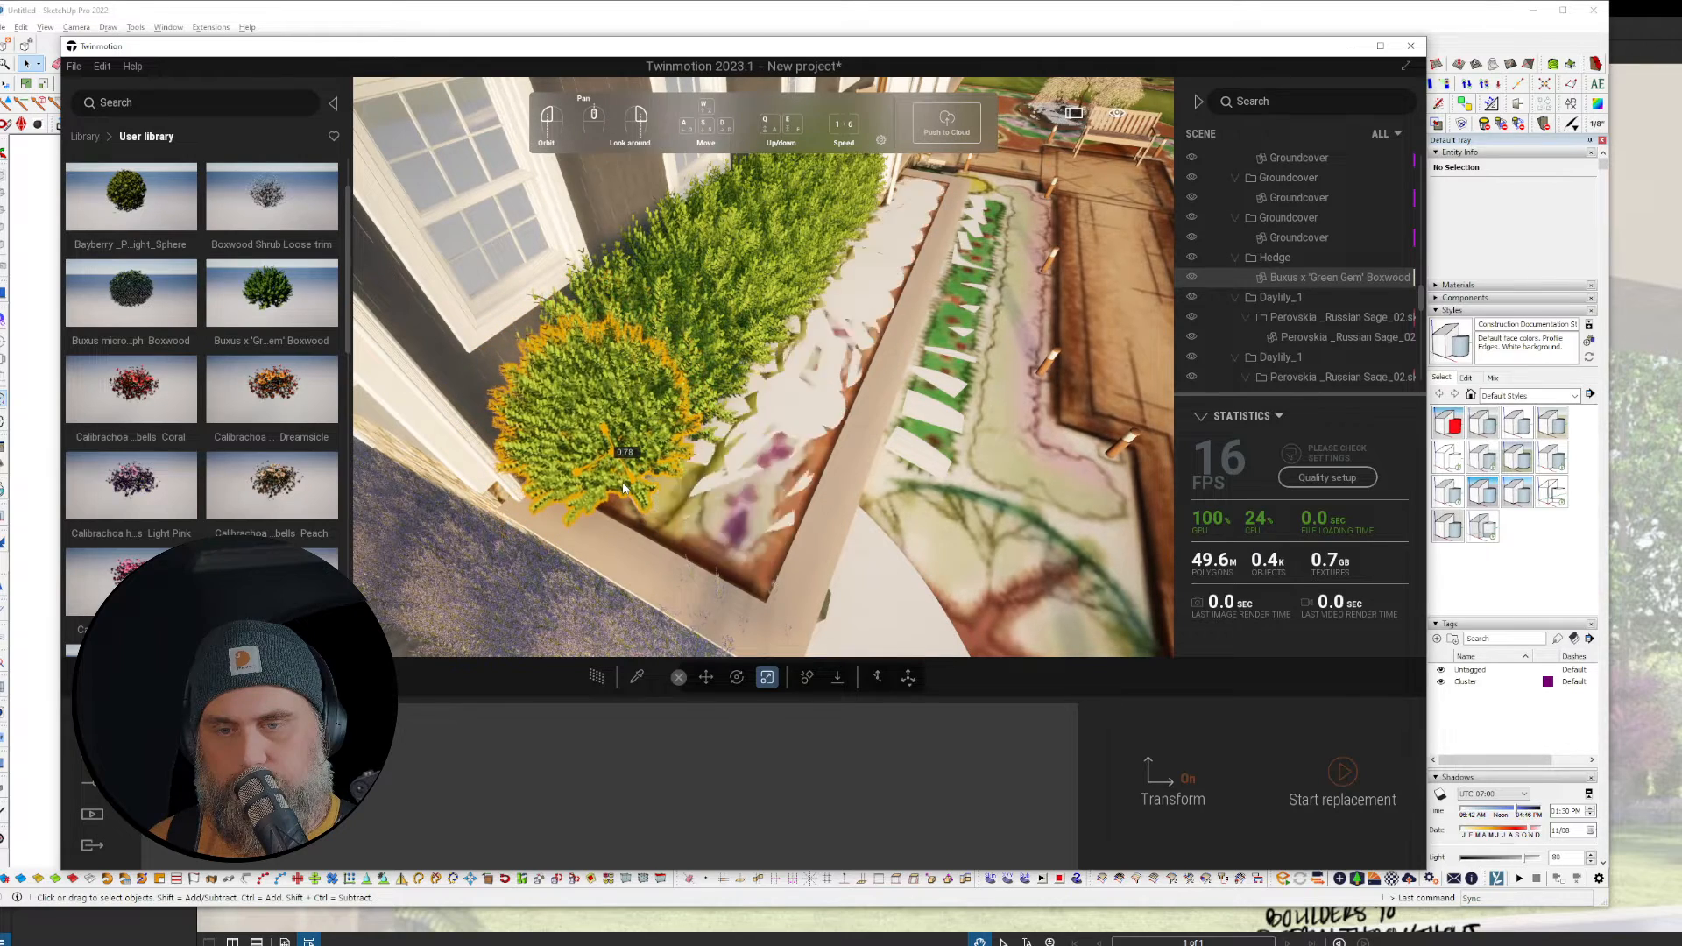
{"action": "left_click", "coordinate": [739, 275]}
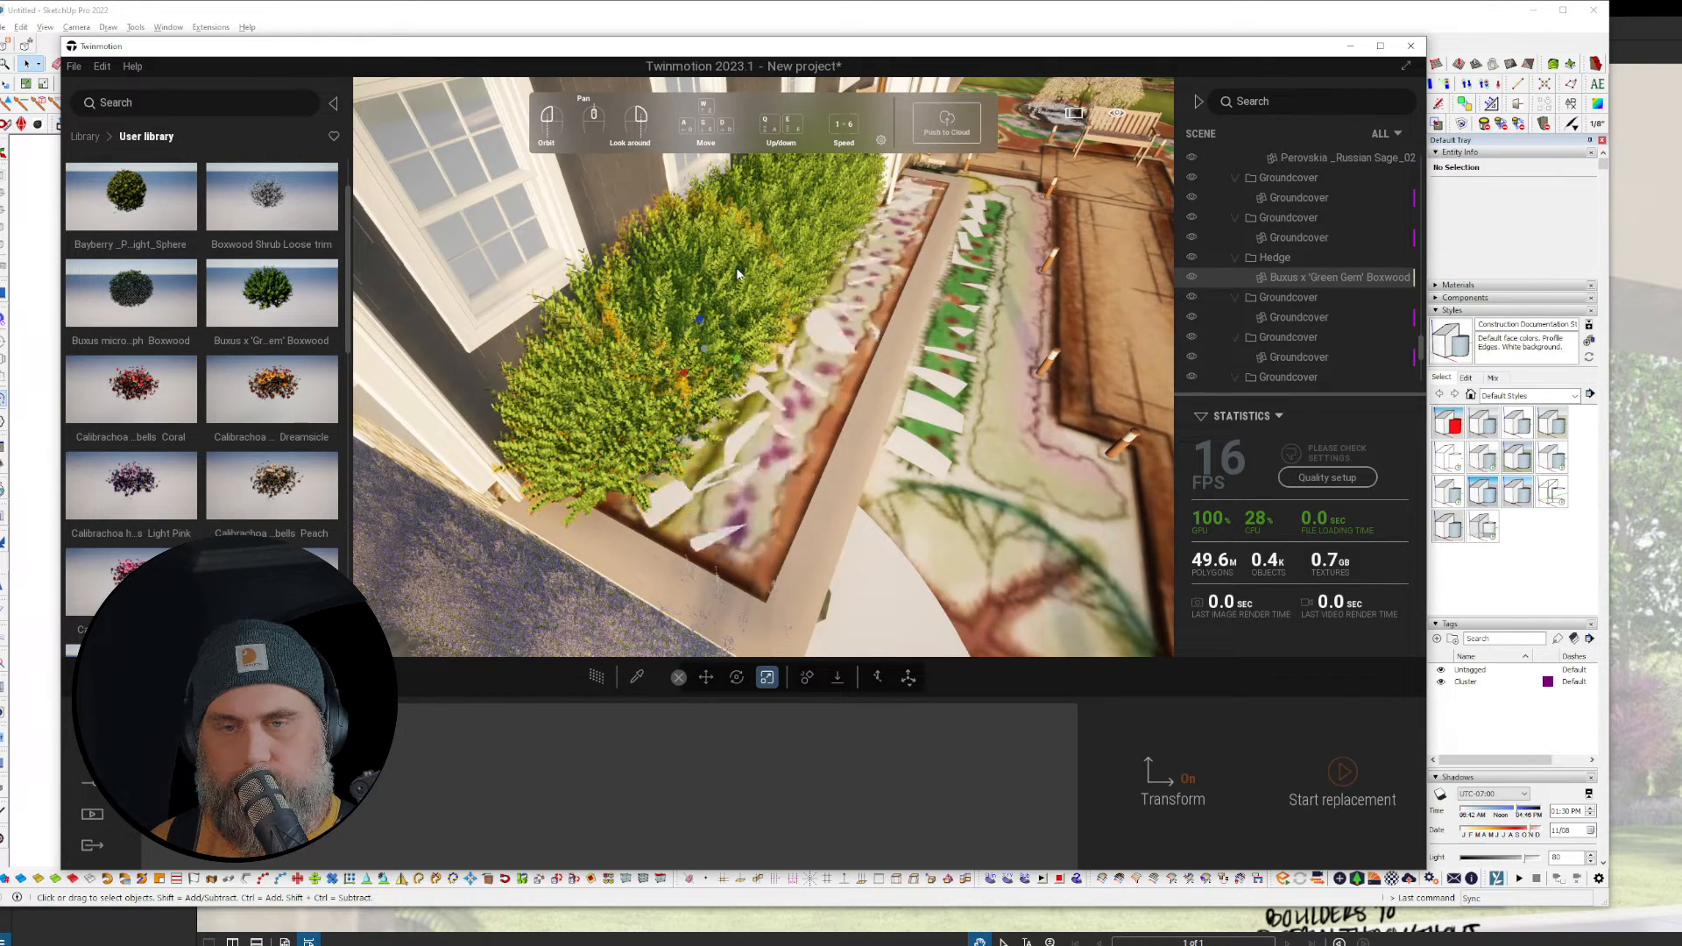
{"action": "left_click", "coordinate": [789, 243]}
{"action": "left_click_drag", "start_coordinate": [728, 333], "coordinate": [763, 354]}
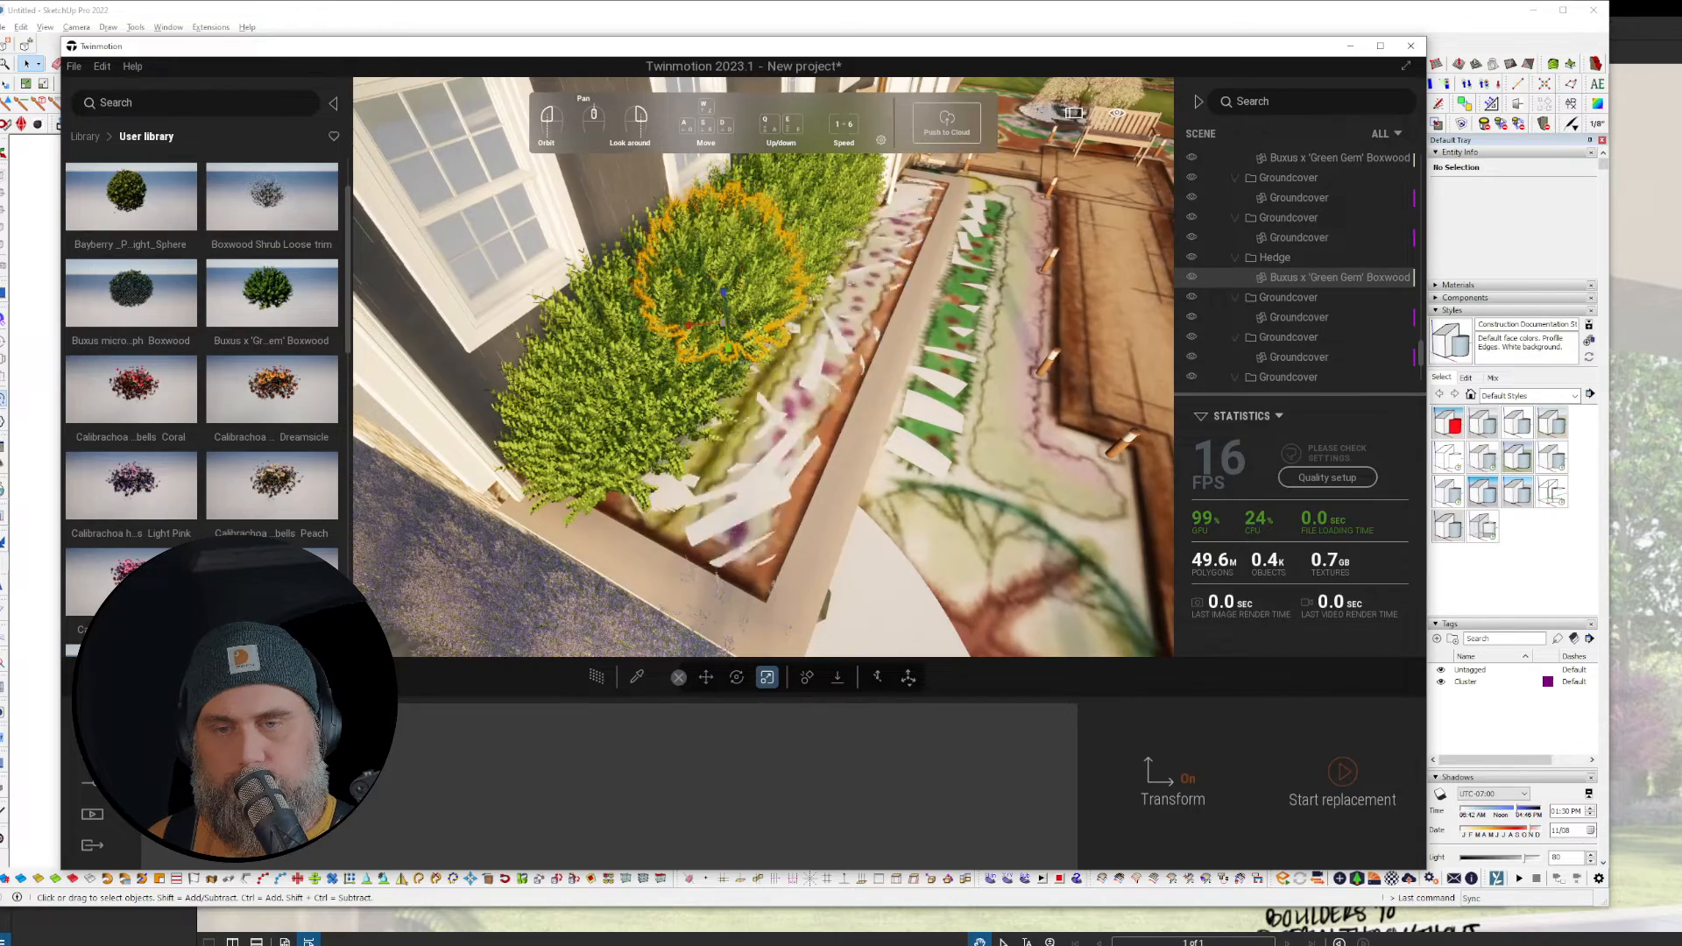
Step: Scale the boxwoods further right down to about 0.89 and 0.95
{"action": "mouse_move", "coordinate": [905, 398]}
{"action": "right_mouse_down"}
{"action": "mouse_move", "coordinate": [789, 394]}
{"action": "mouse_move", "coordinate": [968, 410]}
{"action": "mouse_move", "coordinate": [880, 394]}
{"action": "right_mouse_up"}
{"action": "left_click", "coordinate": [774, 349]}
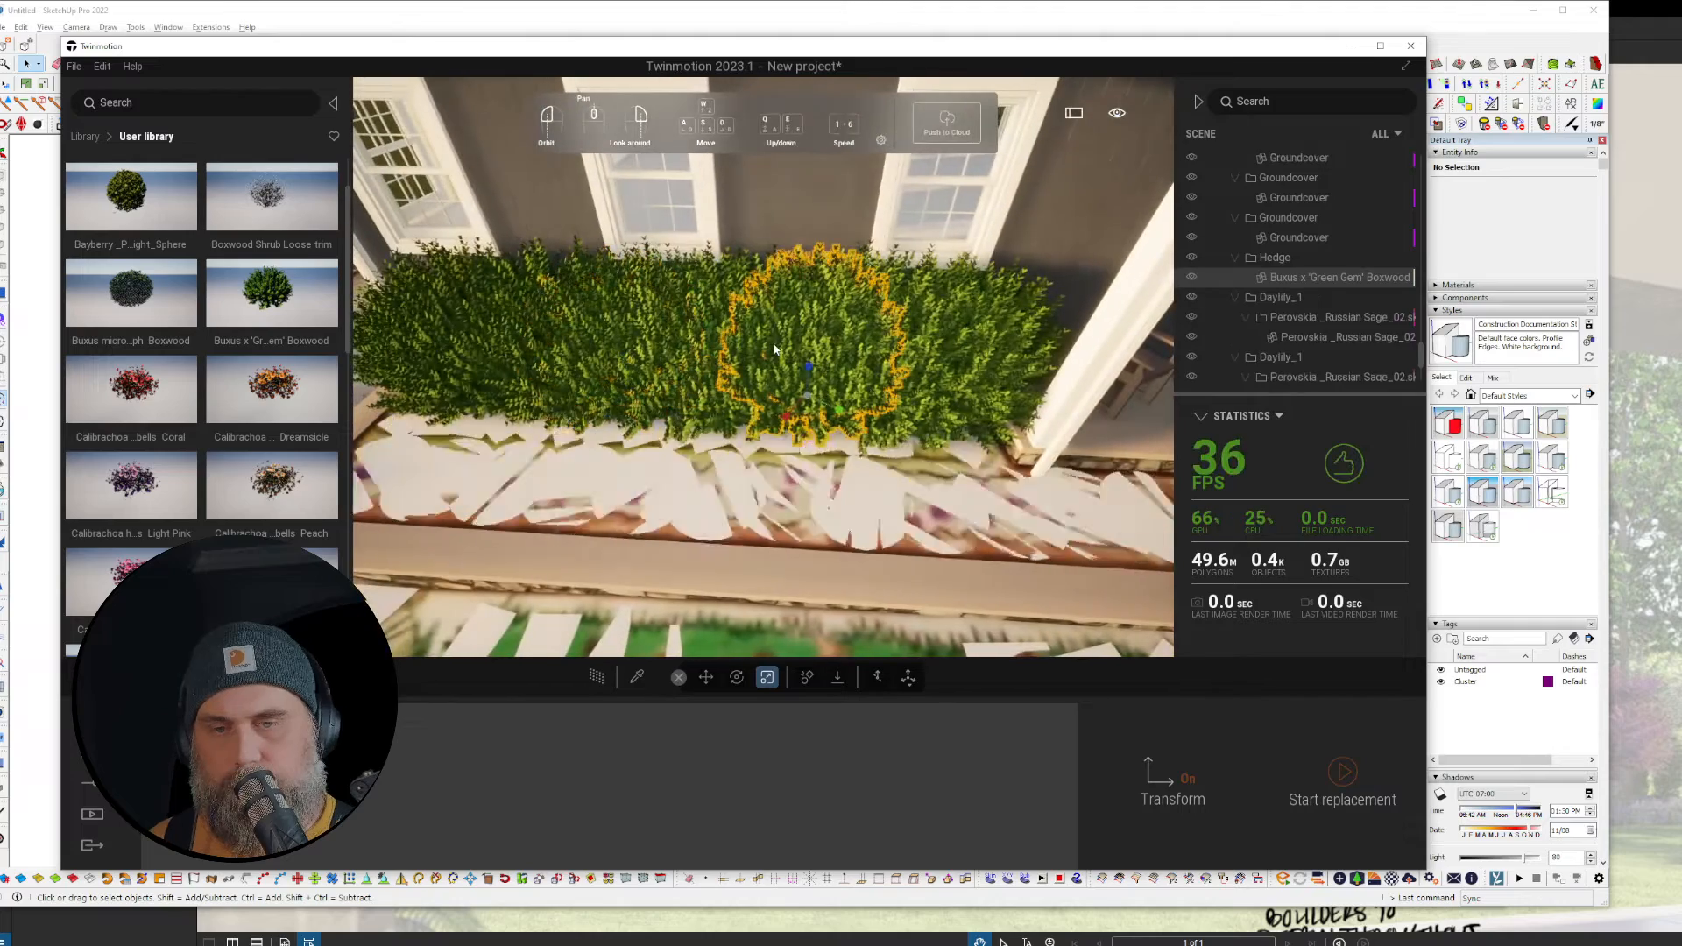
{"action": "left_click", "coordinate": [913, 401]}
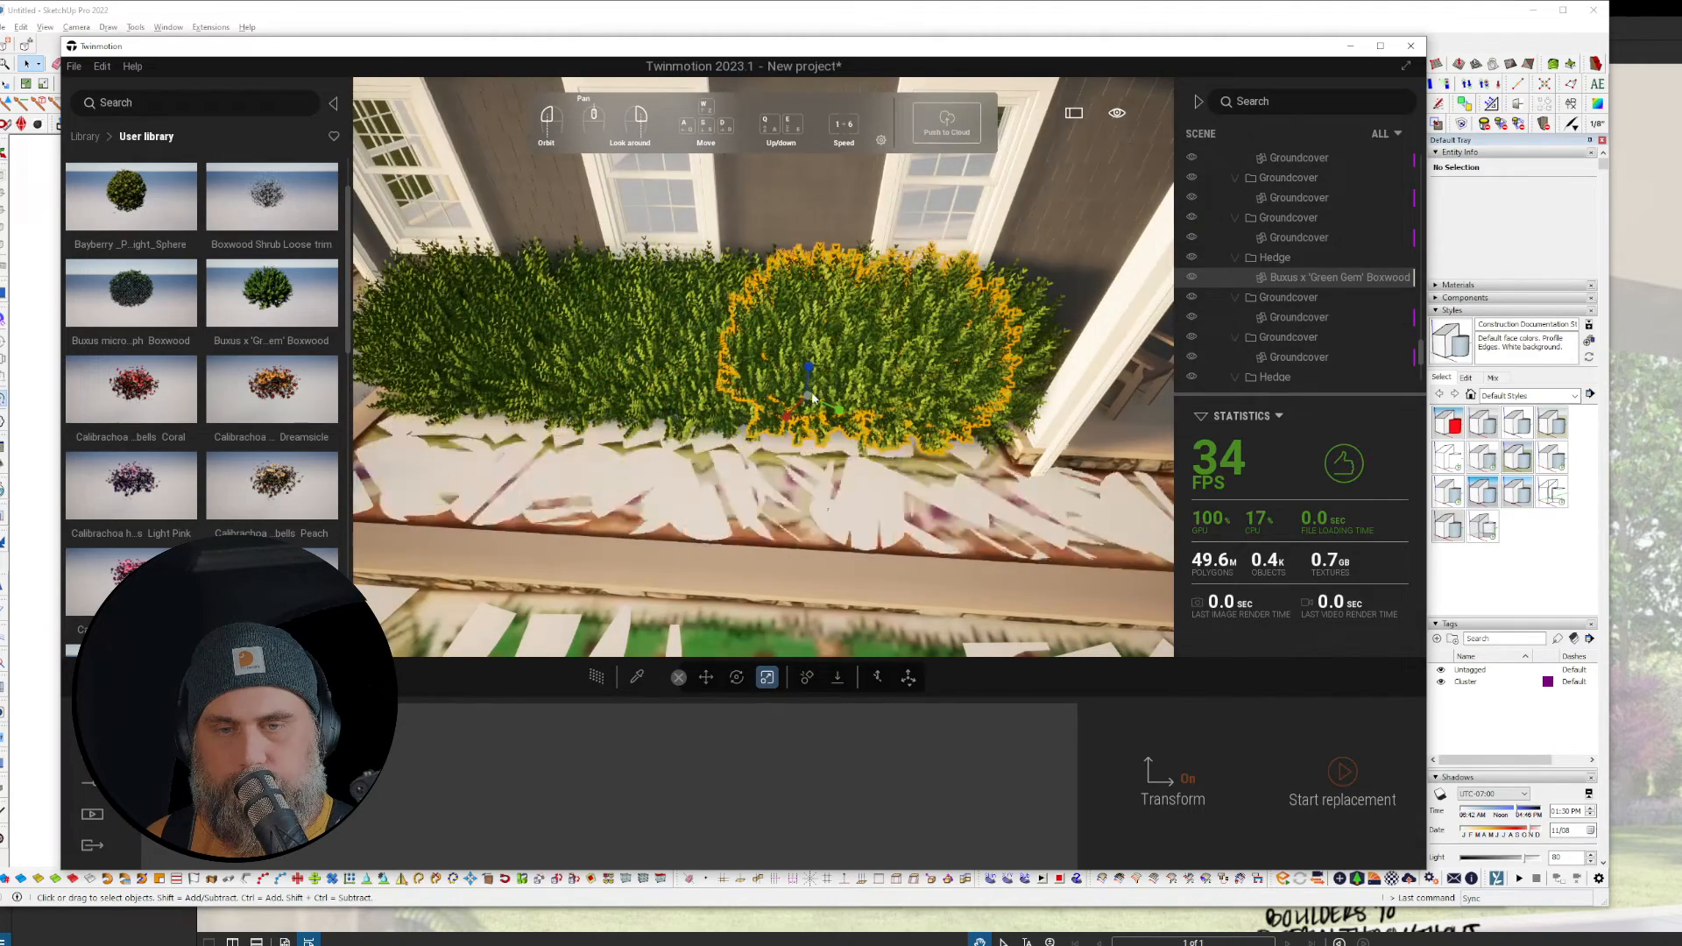
{"action": "left_click_drag", "start_coordinate": [813, 399], "coordinate": [816, 402]}
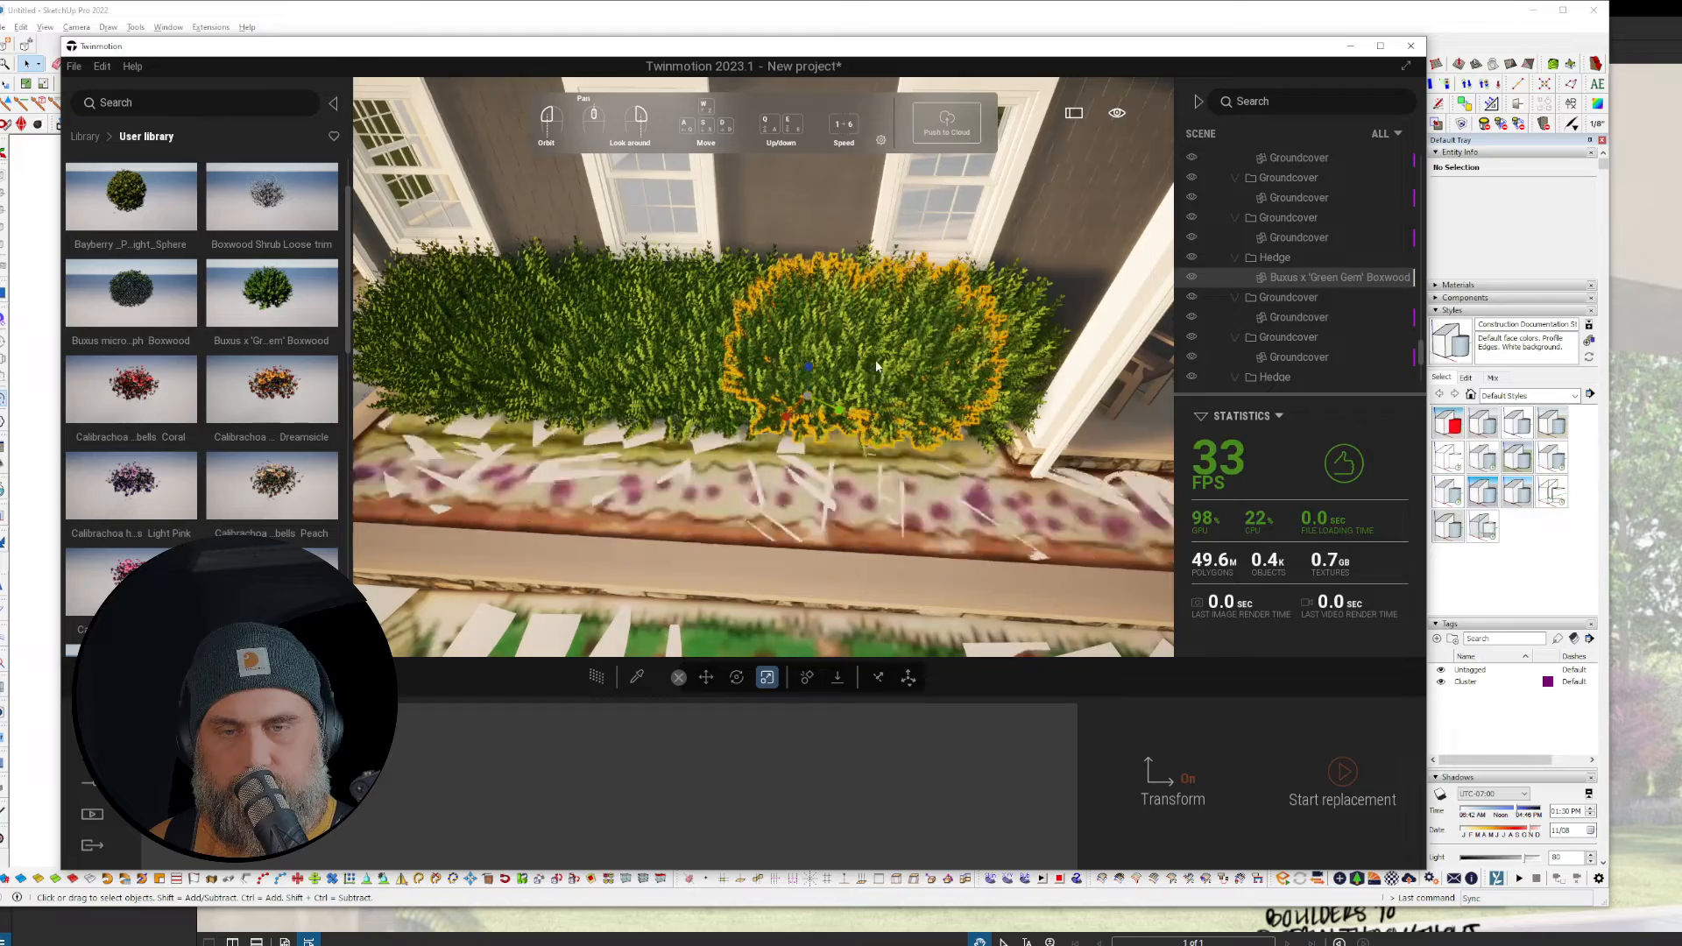
{"action": "left_click_drag", "start_coordinate": [839, 410], "coordinate": [856, 409]}
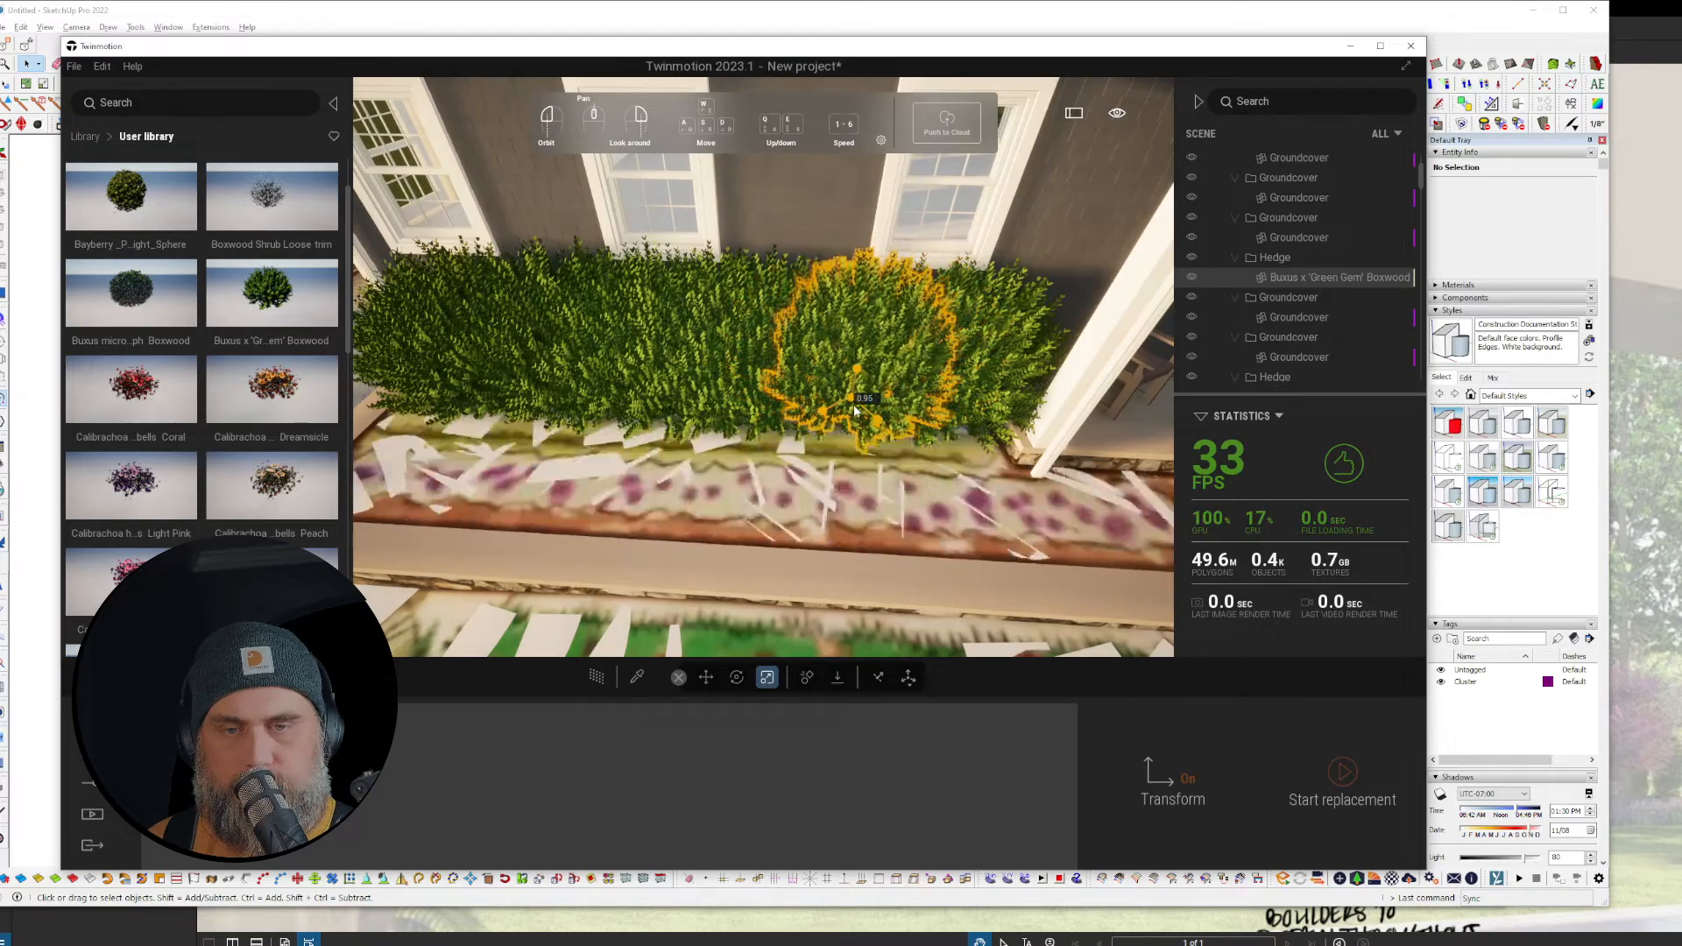
Step: Fly along the house front to review the hedge, briefly previewing it path-traced
{"action": "key", "text": "a"}
{"action": "right_click_drag", "start_coordinate": [856, 411], "coordinate": [350, 485]}
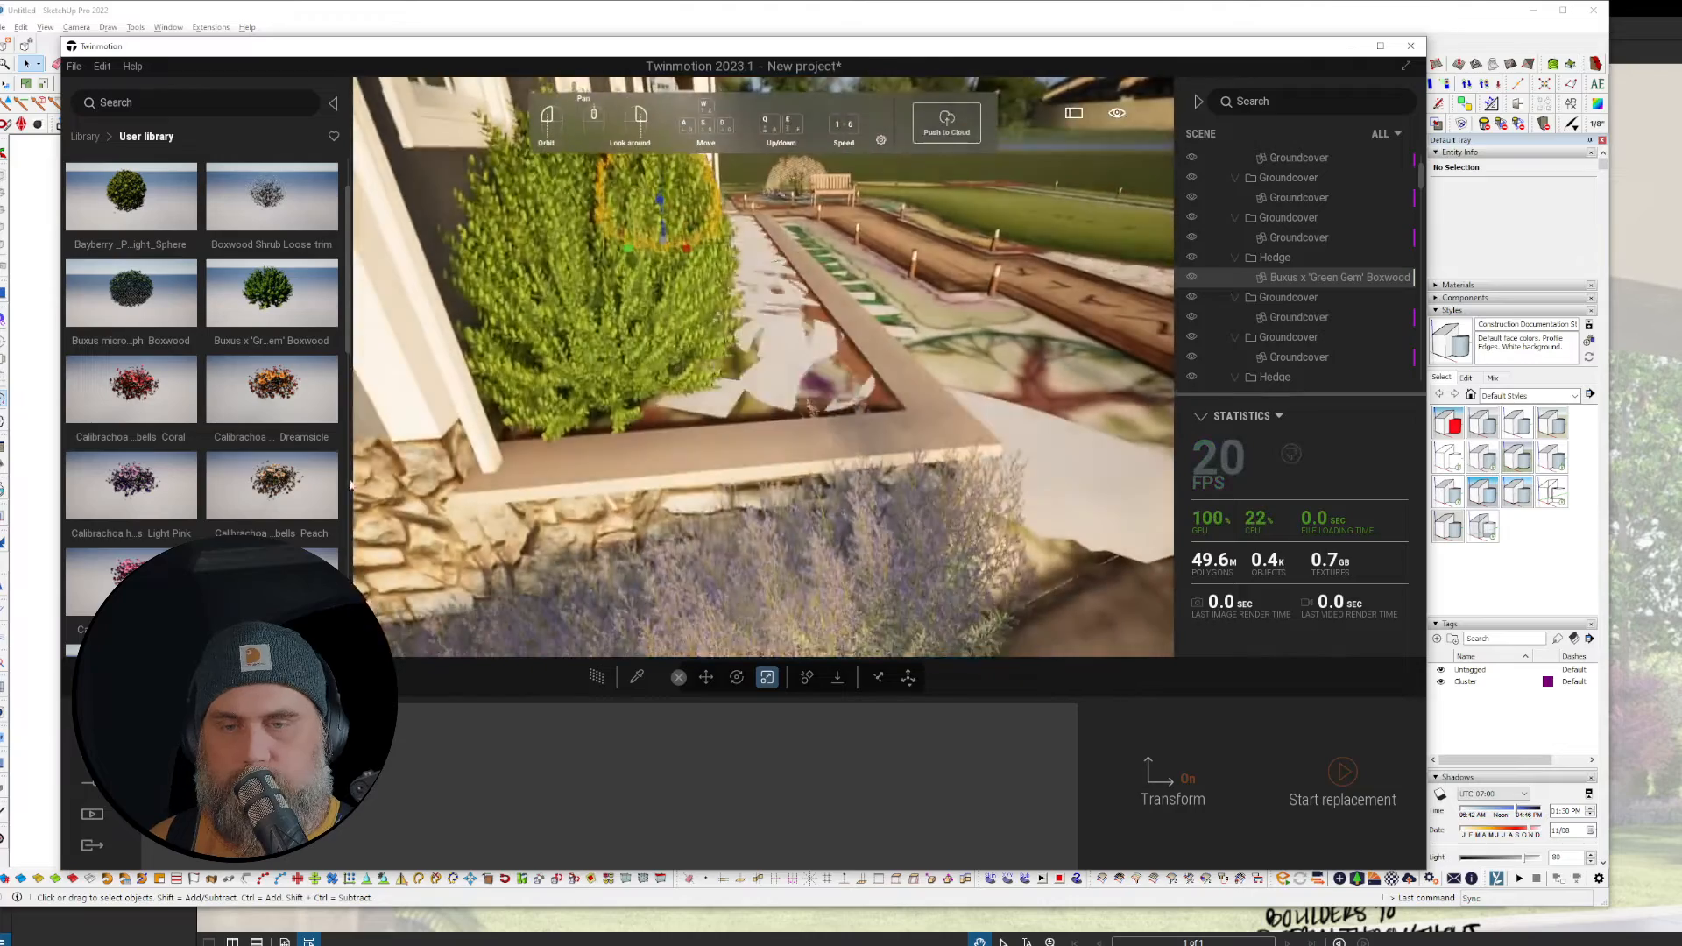
{"action": "key", "text": "d"}
{"action": "scroll", "coordinate": [289, 491], "scroll_direction": "down", "scroll_amount": 3}
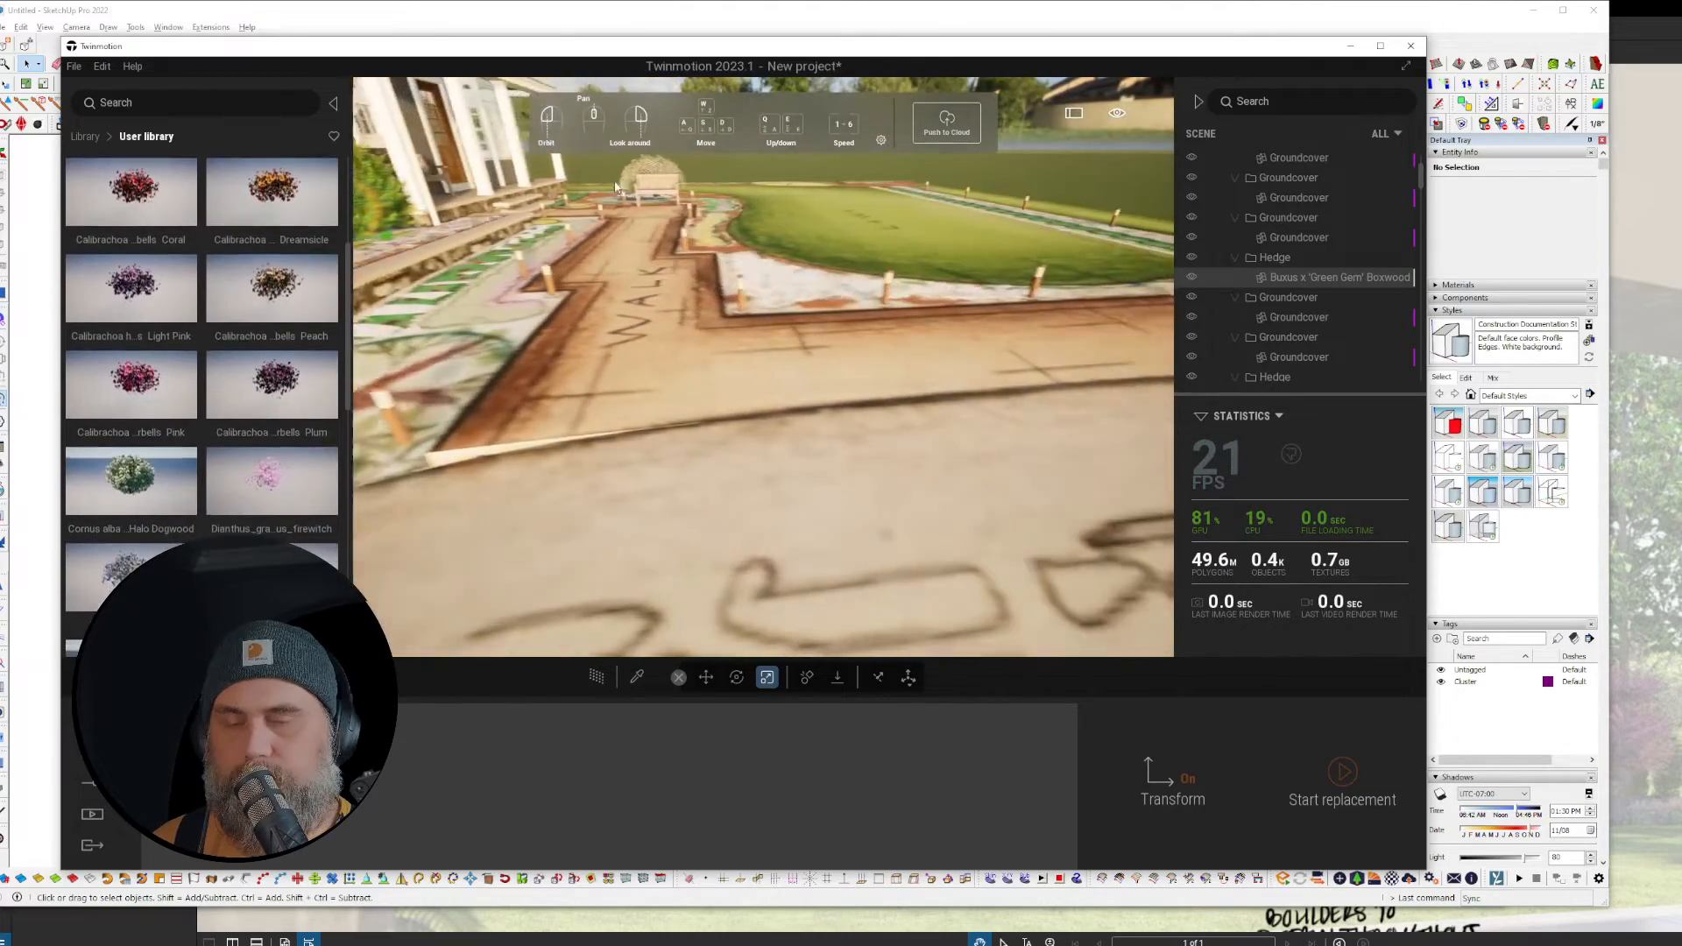
{"action": "right_click_drag", "start_coordinate": [990, 368], "coordinate": [786, 336]}
{"action": "key", "text": "w"}
{"action": "key", "text": "e"}
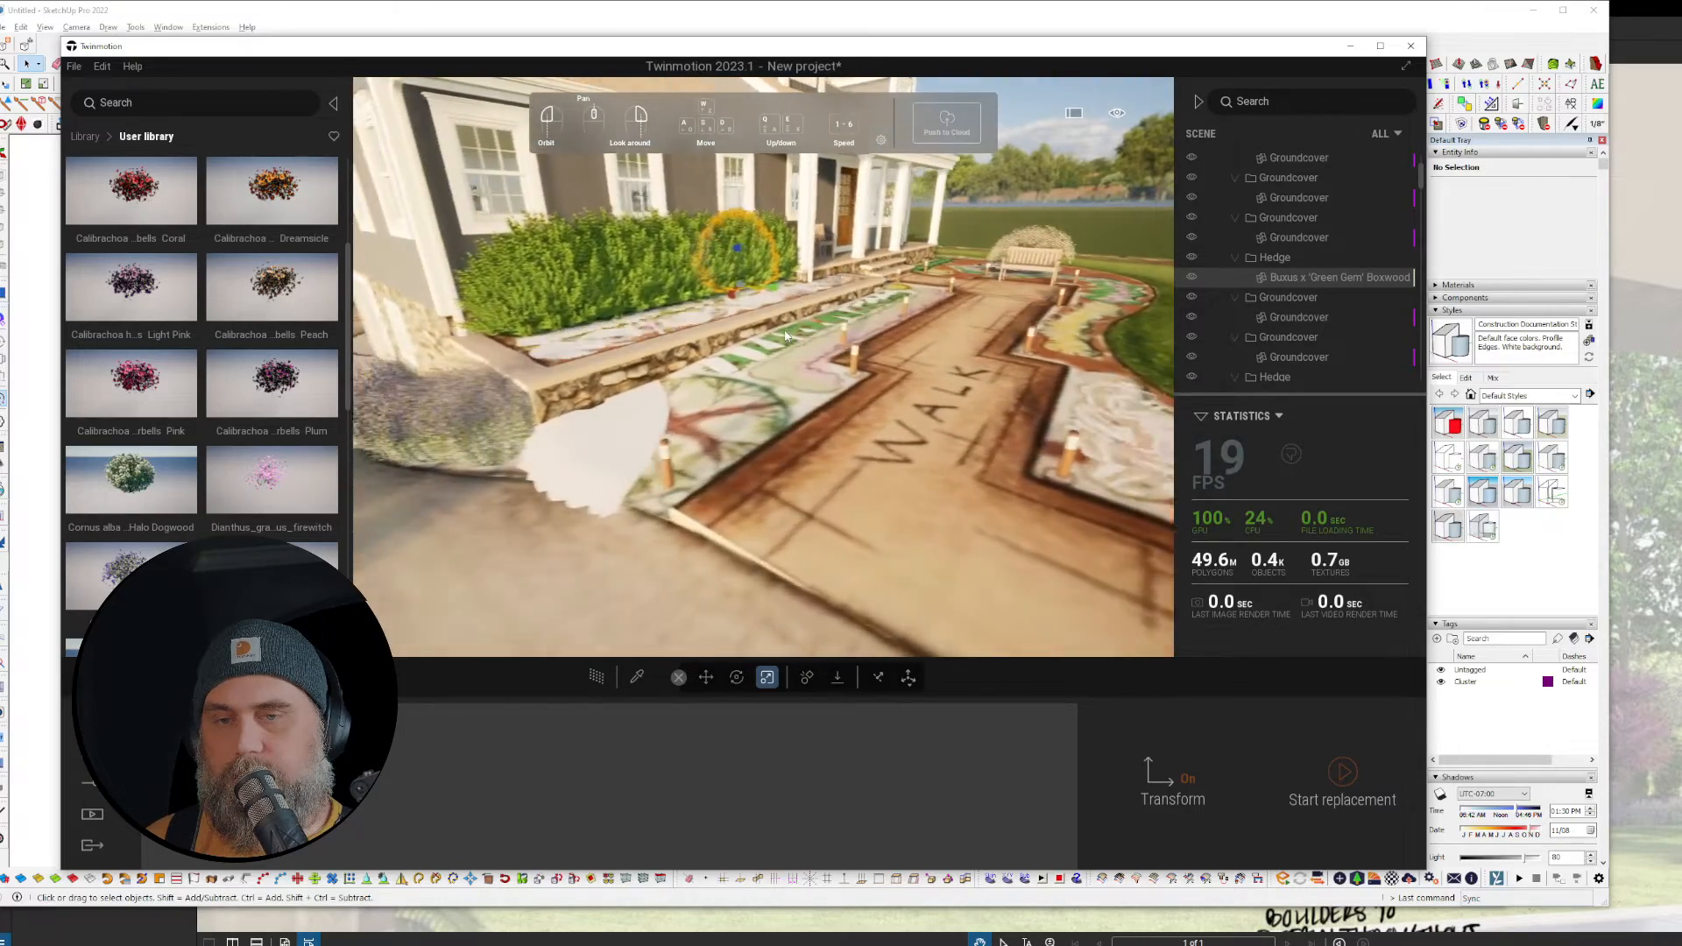
{"action": "key", "text": "a"}
{"action": "key", "text": "r"}
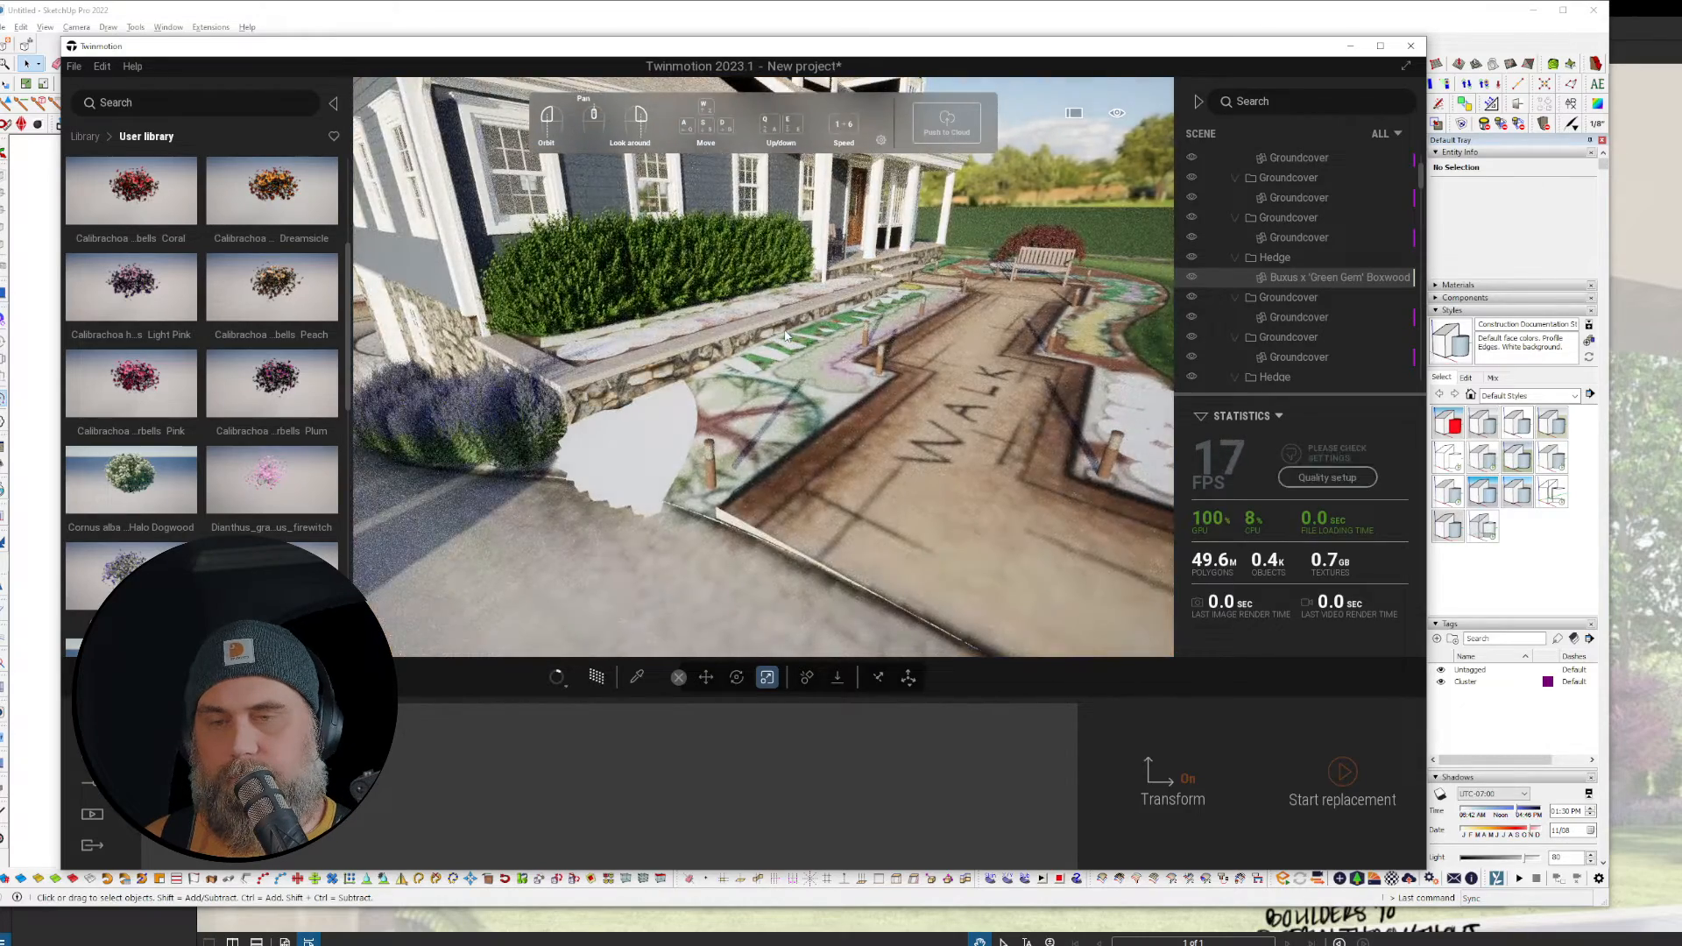
{"action": "key", "text": "r"}
{"action": "mouse_move", "coordinate": [786, 336]}
{"action": "left_mouse_down"}
{"action": "mouse_move", "coordinate": [616, 415]}
{"action": "mouse_move", "coordinate": [624, 491]}
{"action": "left_mouse_up"}
Step: Select all Nepeta instances and replace them with Nepeta faassenii from the library
{"action": "left_click", "coordinate": [629, 526]}
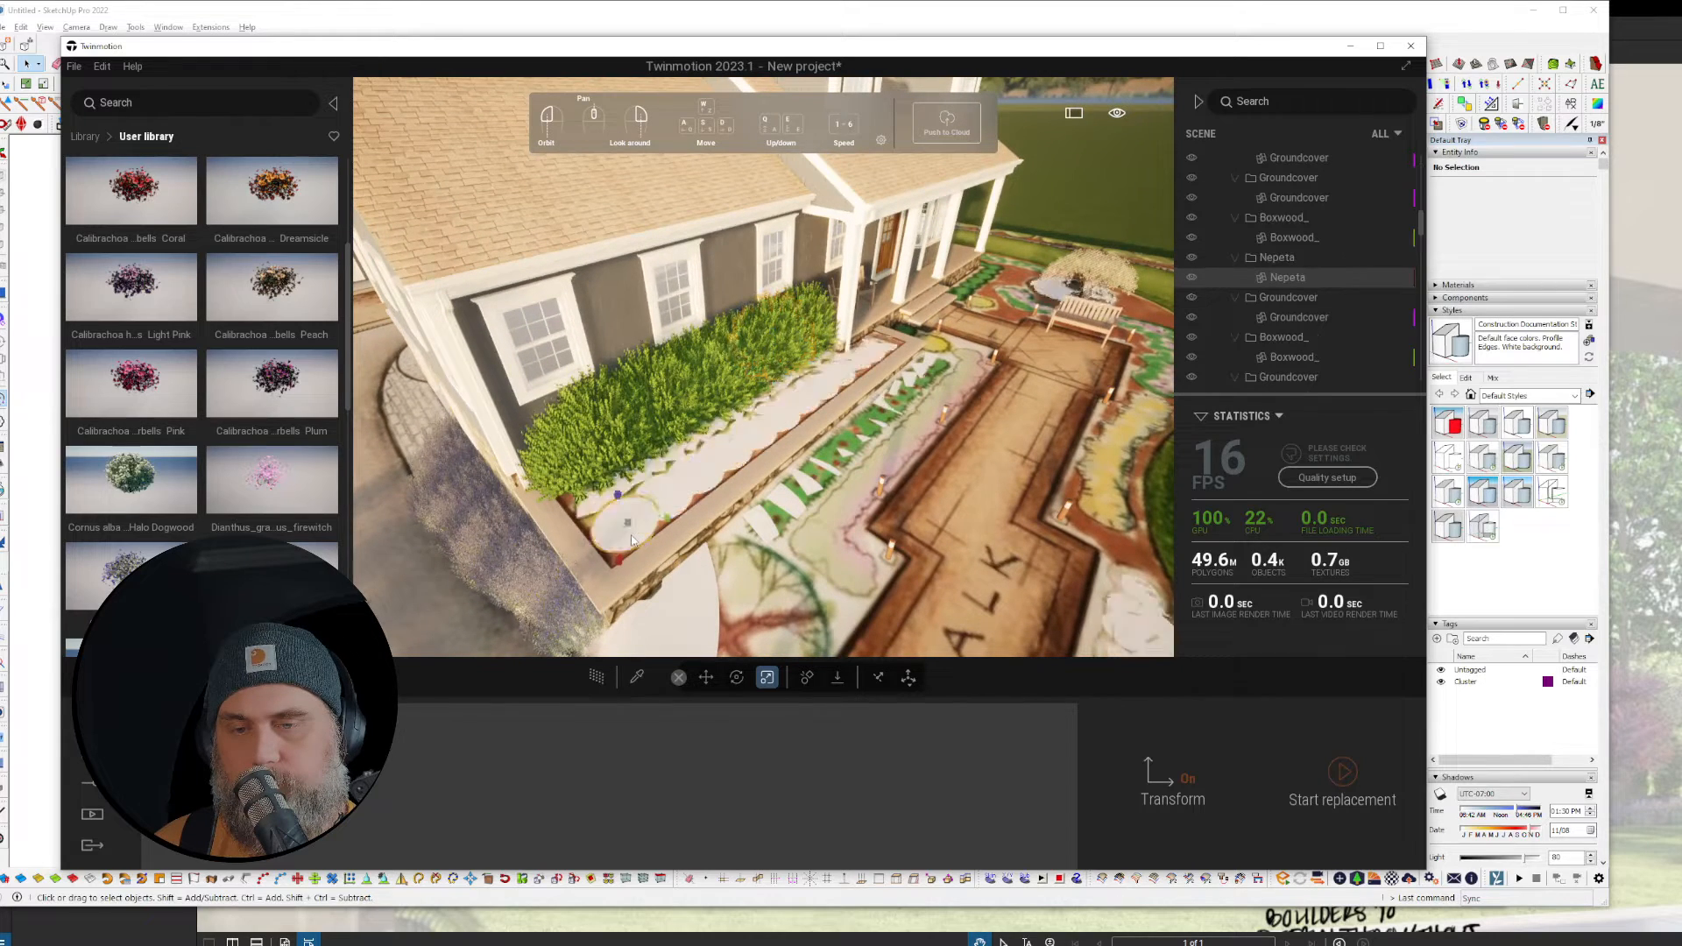
{"action": "right_click", "coordinate": [1291, 281]}
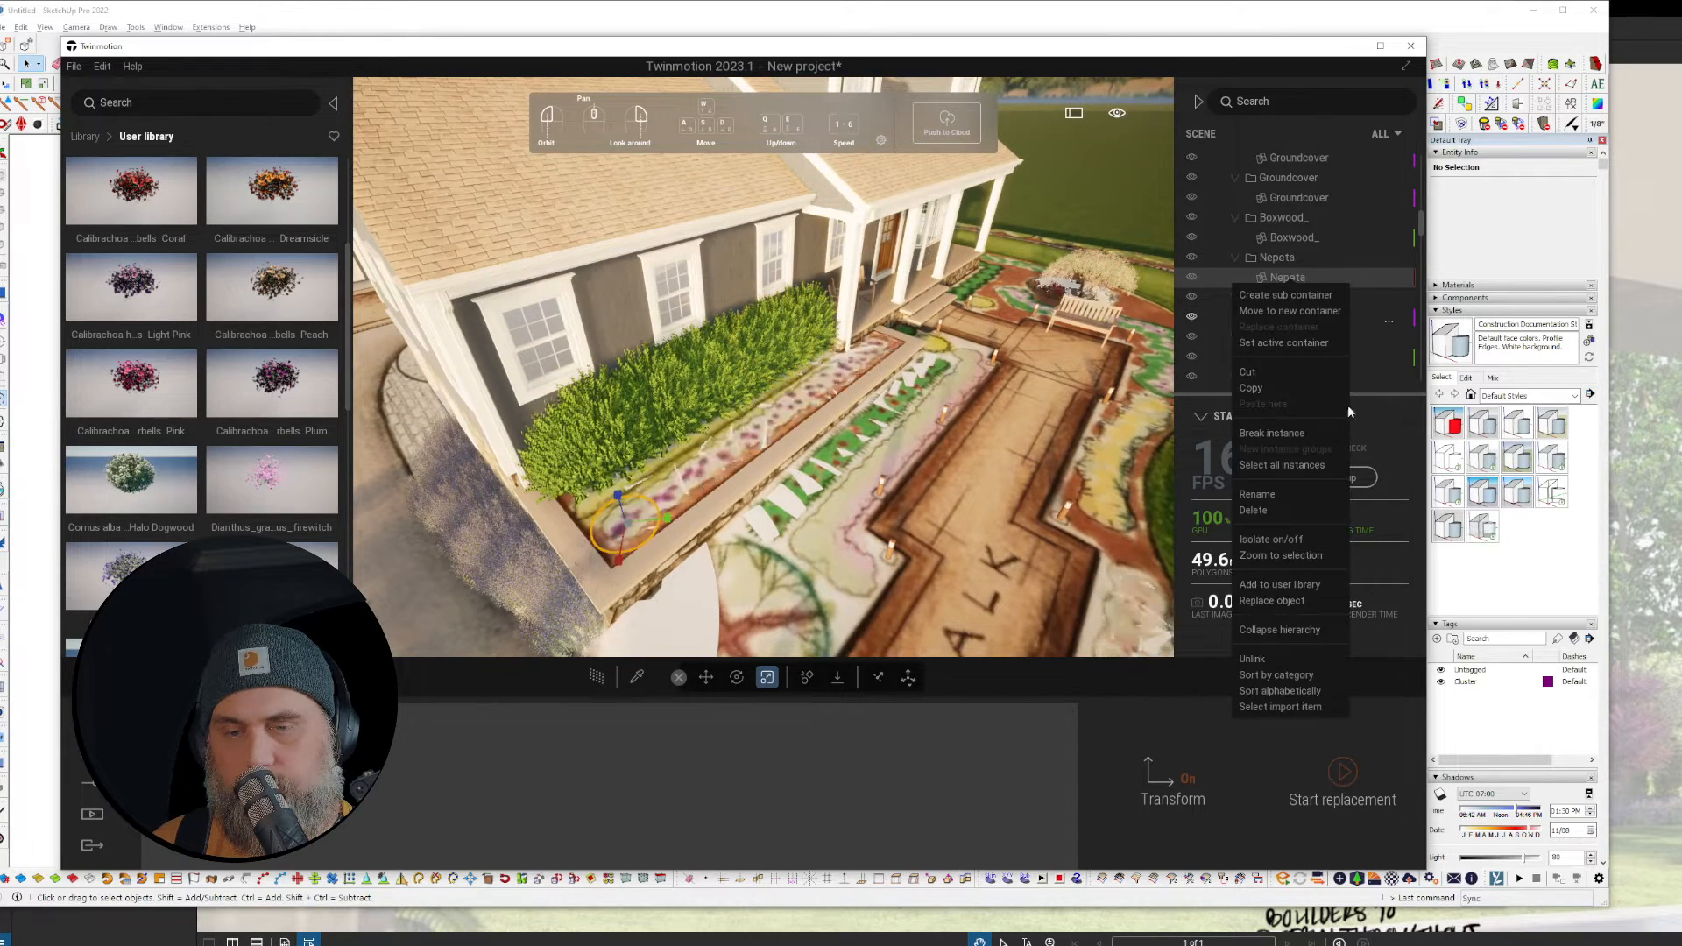
{"action": "left_click", "coordinate": [1289, 466]}
{"action": "right_click", "coordinate": [1297, 277]}
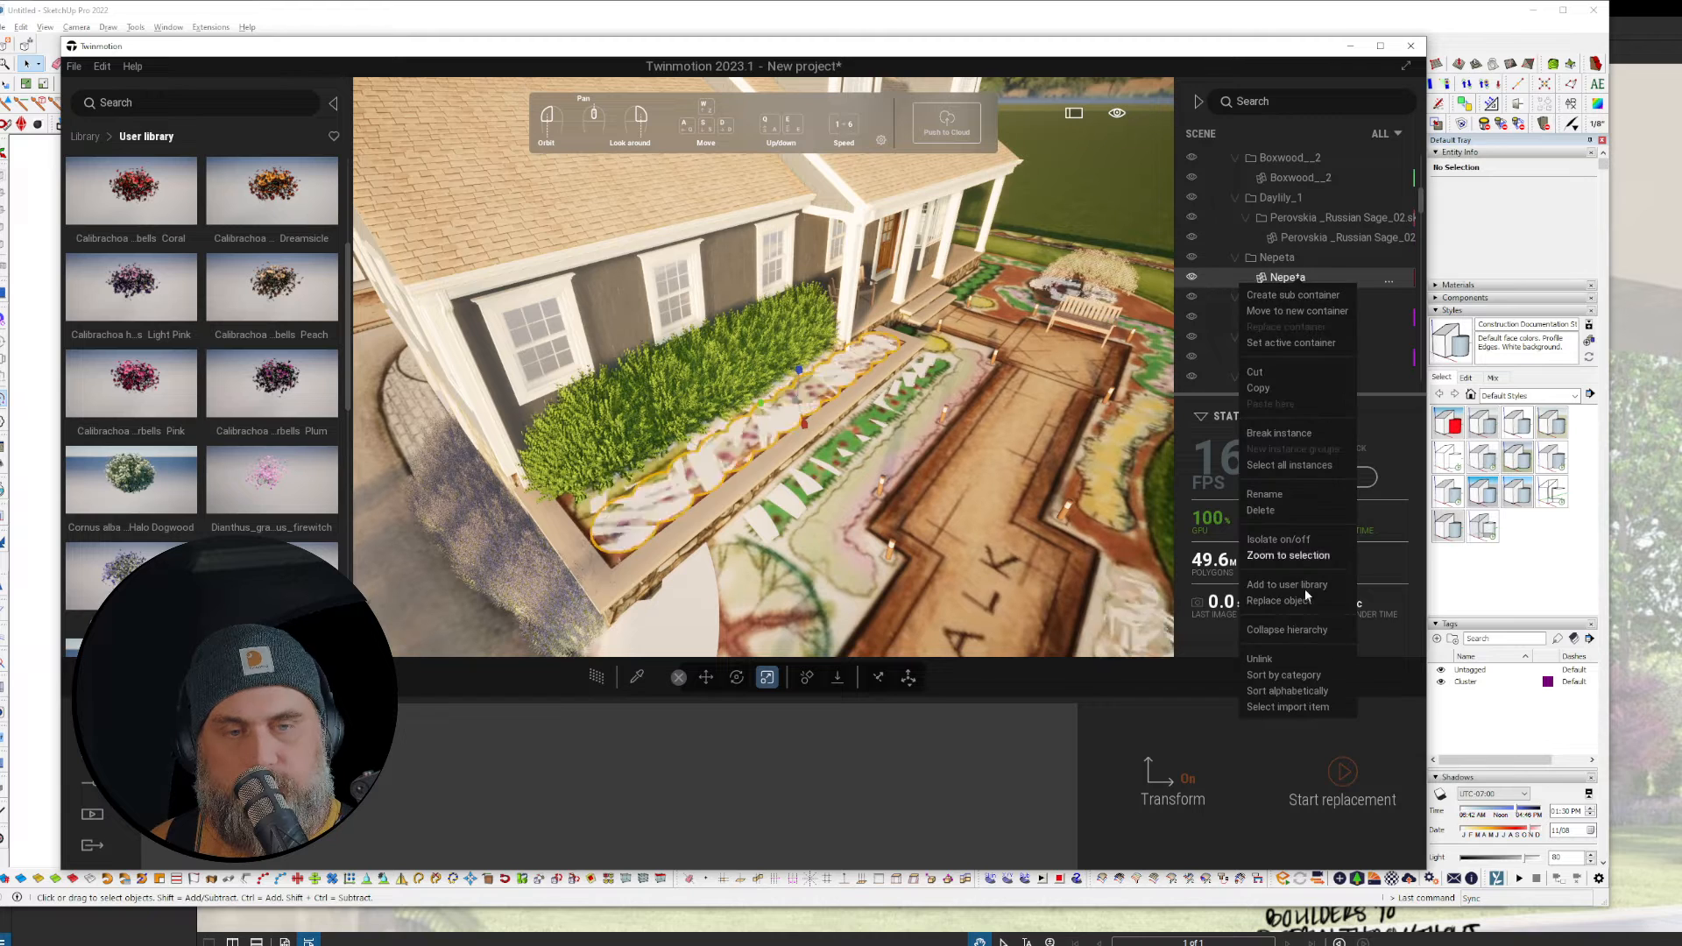
{"action": "left_click", "coordinate": [1286, 603]}
{"action": "scroll", "coordinate": [234, 461], "scroll_direction": "down", "scroll_amount": 4}
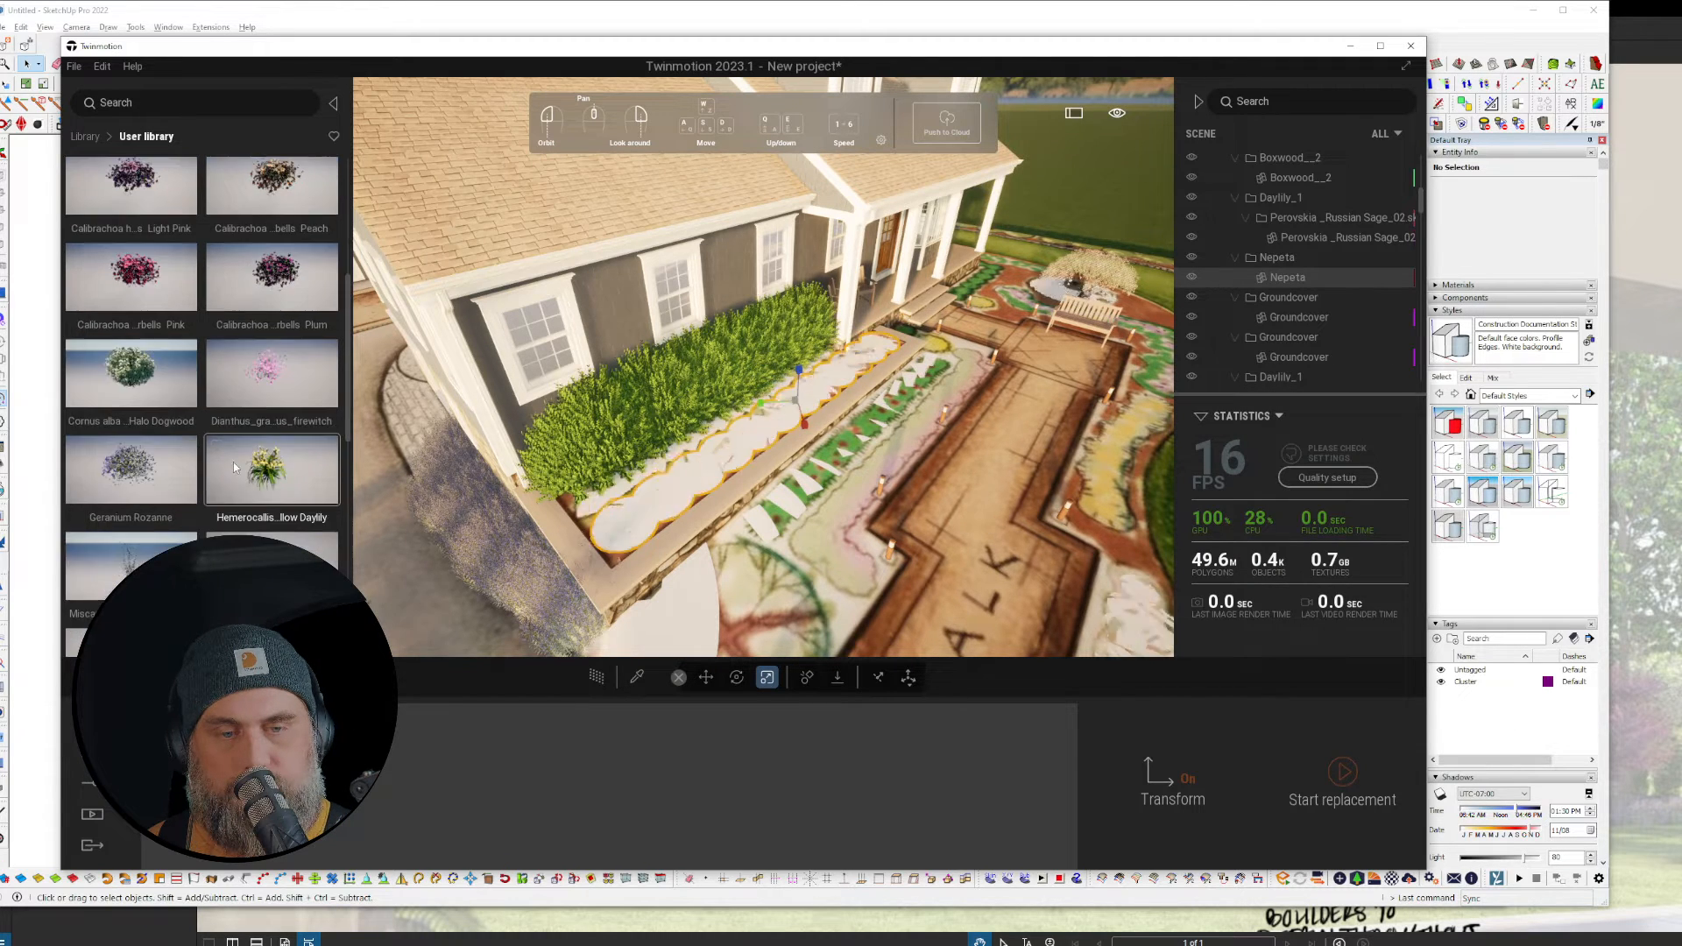
{"action": "left_click", "coordinate": [233, 461]}
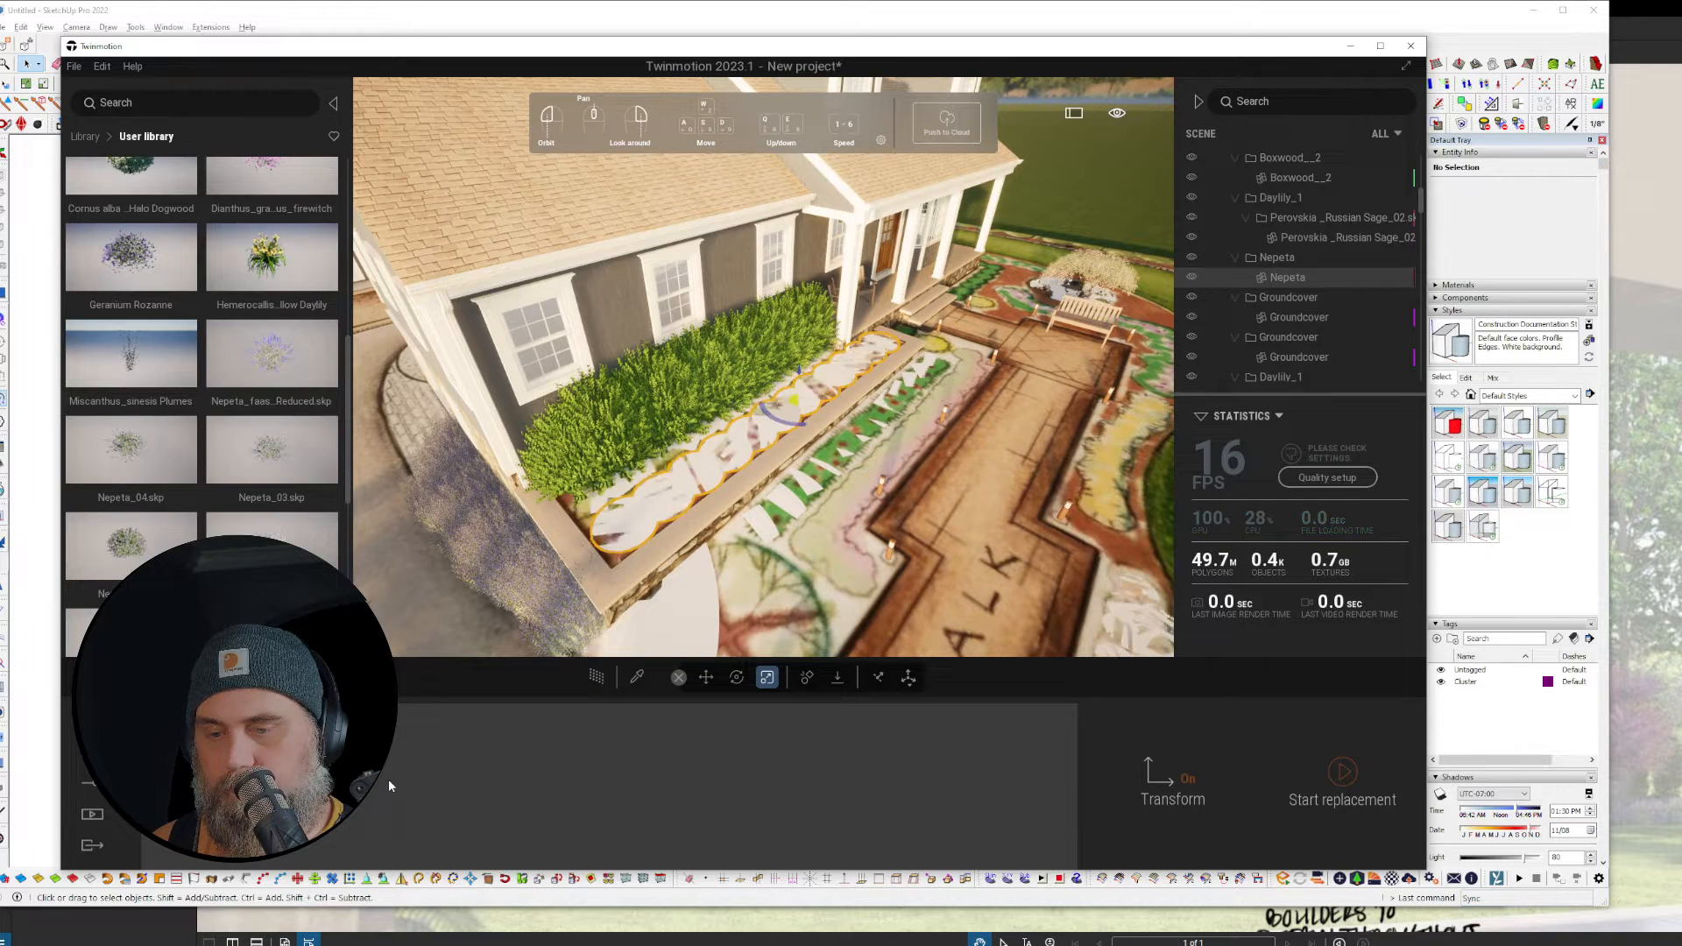
{"action": "left_click", "coordinate": [1323, 799]}
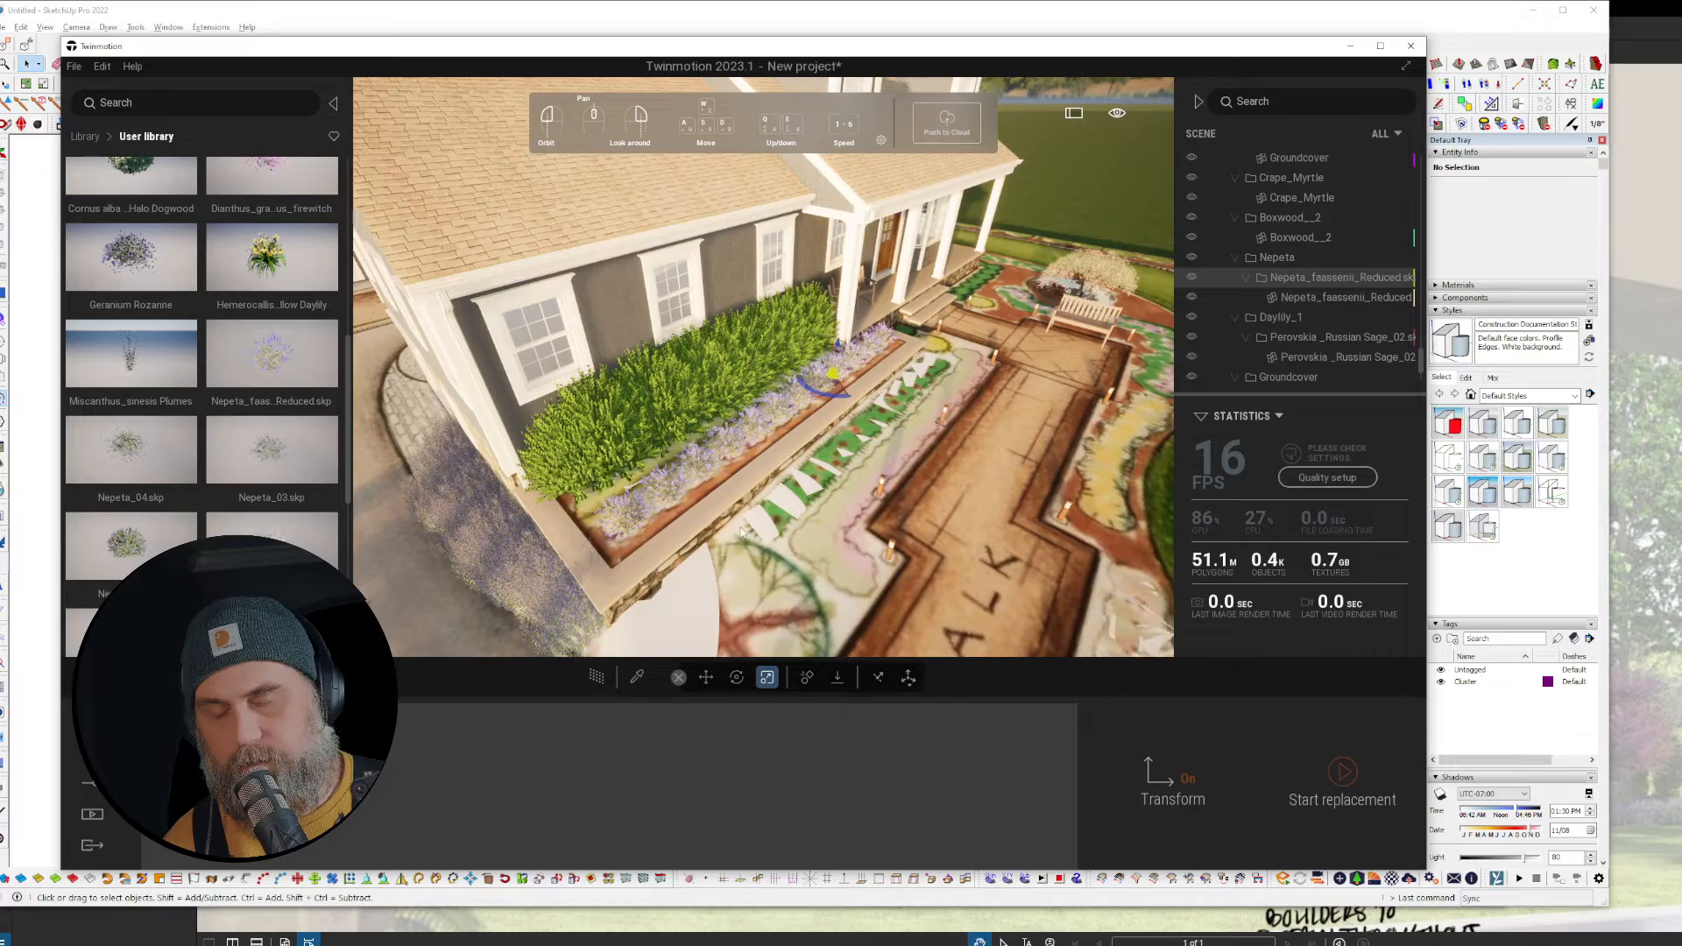
{"action": "scroll", "coordinate": [754, 527], "scroll_direction": "up", "scroll_amount": 8}
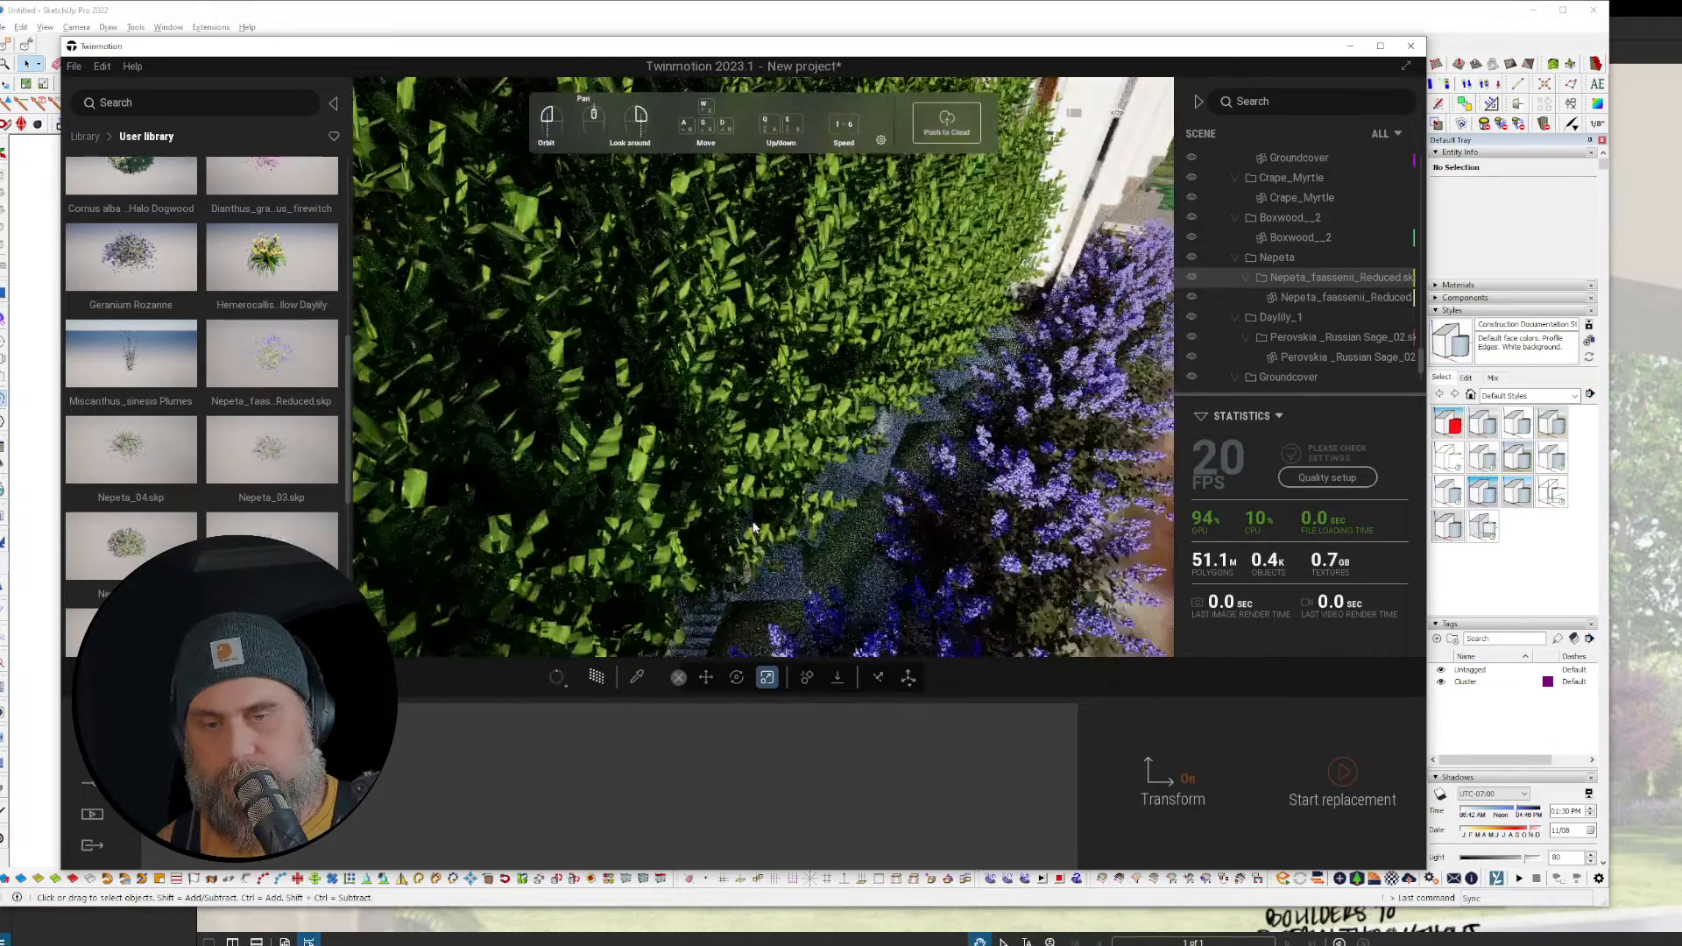
Step: Orbit around the hedge and Nepeta, toggle the path-traced preview, then look down over the walkway
{"action": "key", "text": "r"}
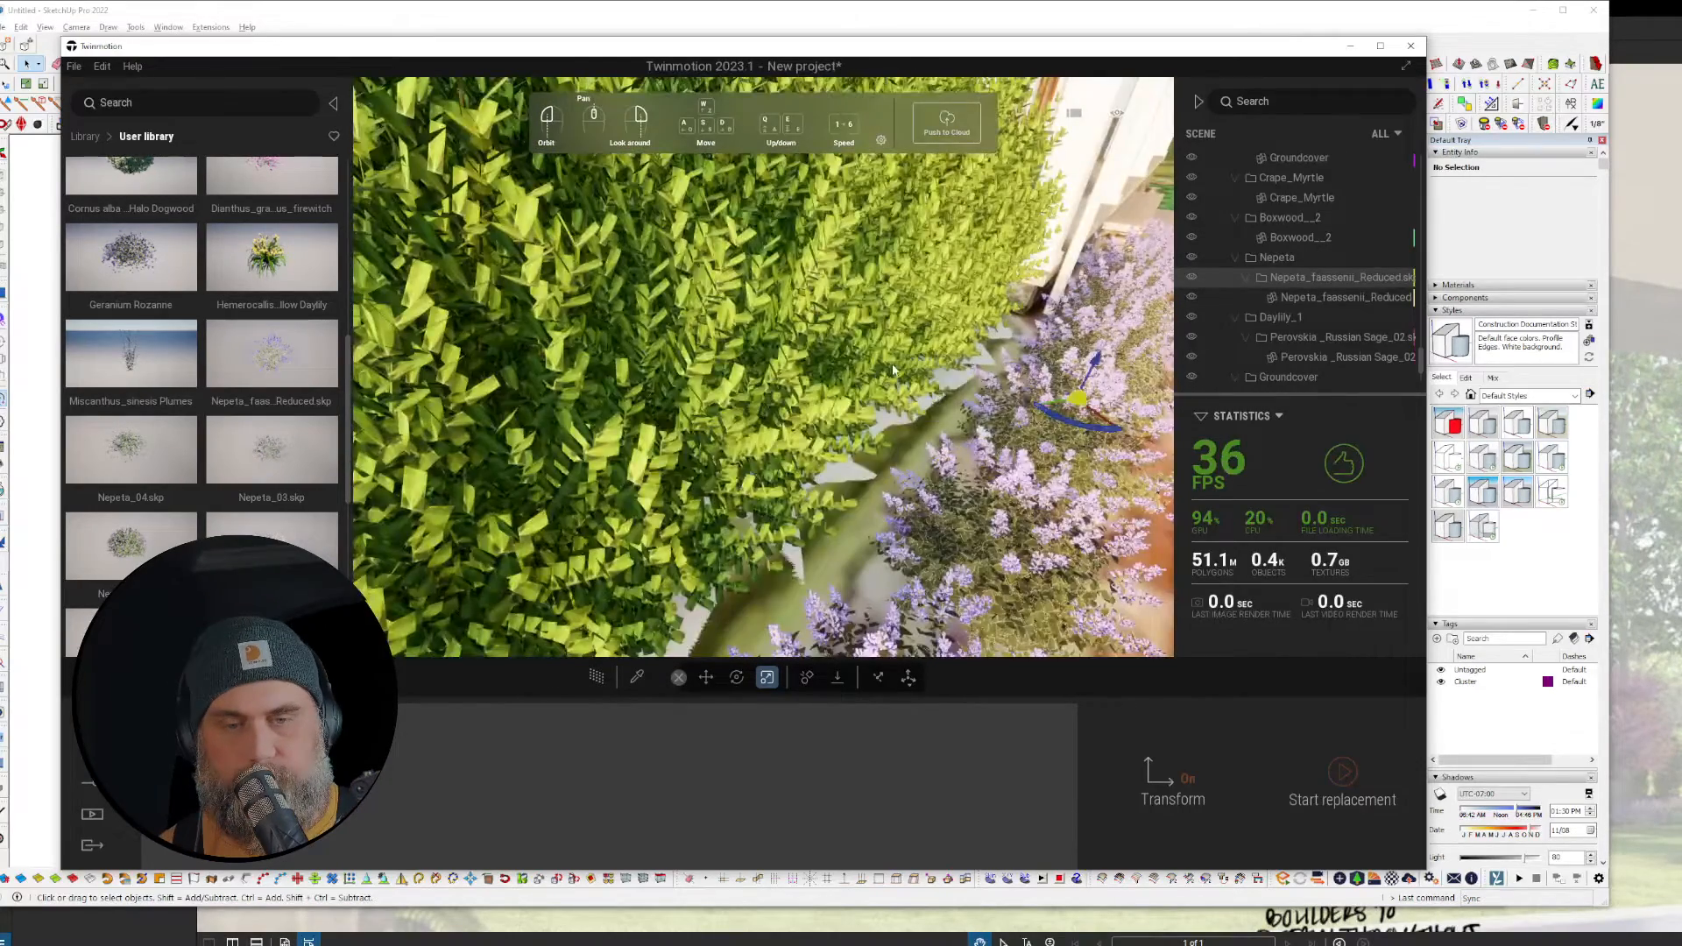
{"action": "left_click_drag", "start_coordinate": [893, 369], "coordinate": [990, 604]}
{"action": "scroll", "coordinate": [992, 614], "scroll_direction": "down", "scroll_amount": 3}
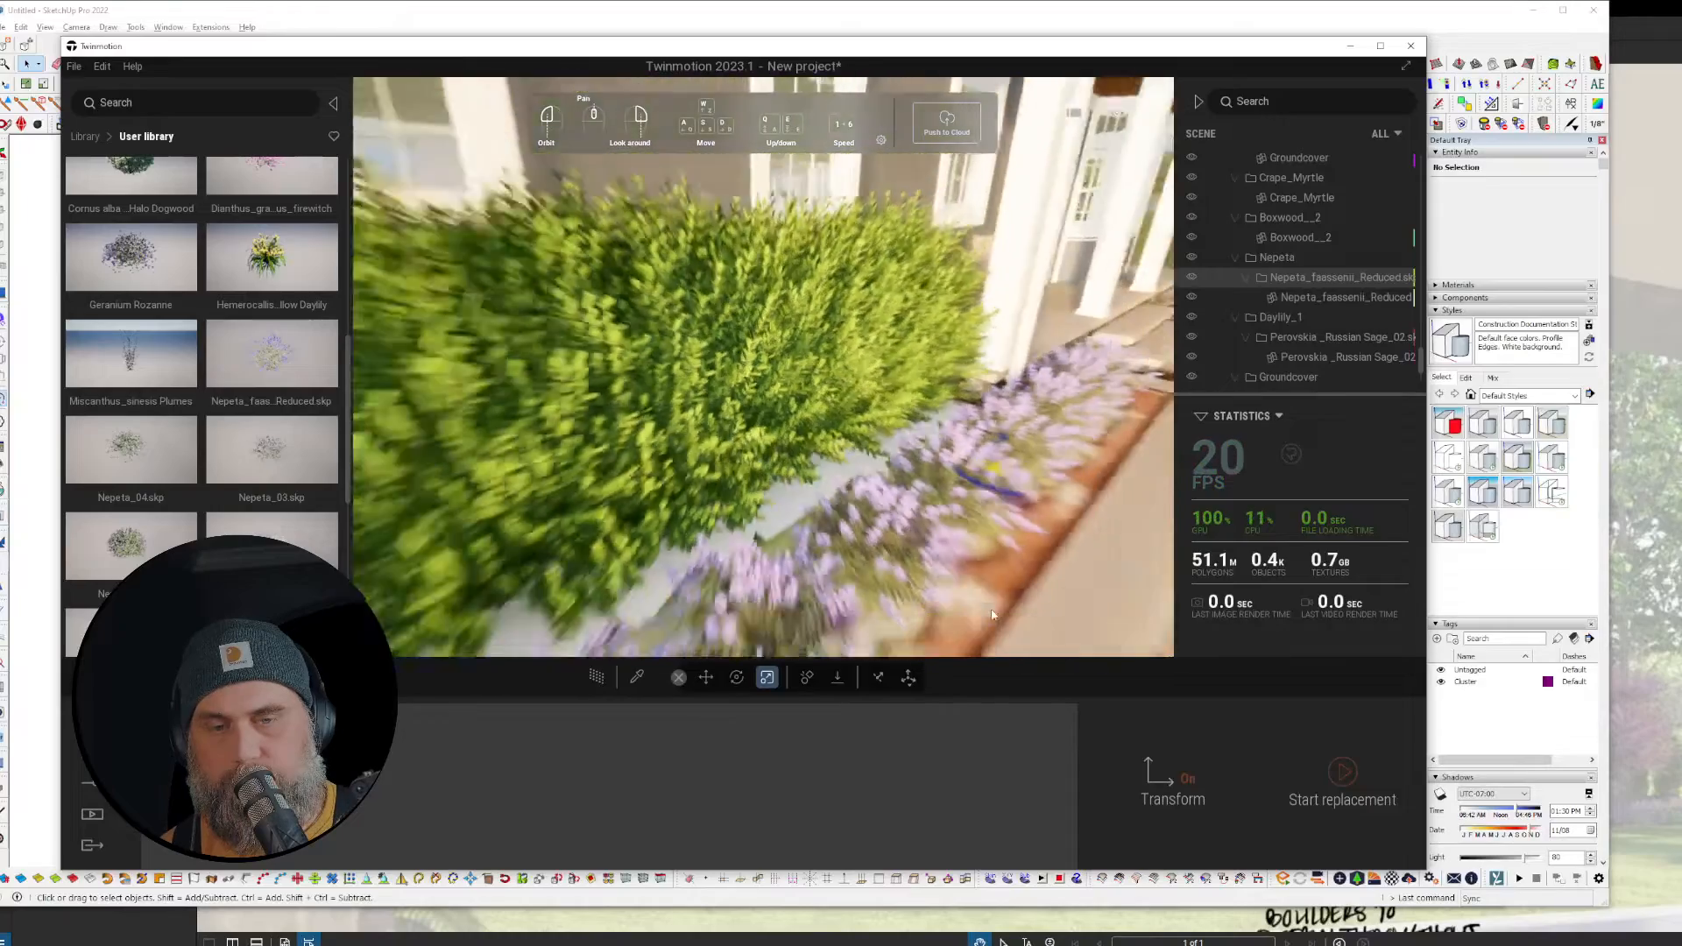
{"action": "scroll", "coordinate": [992, 614], "scroll_direction": "down", "scroll_amount": 8}
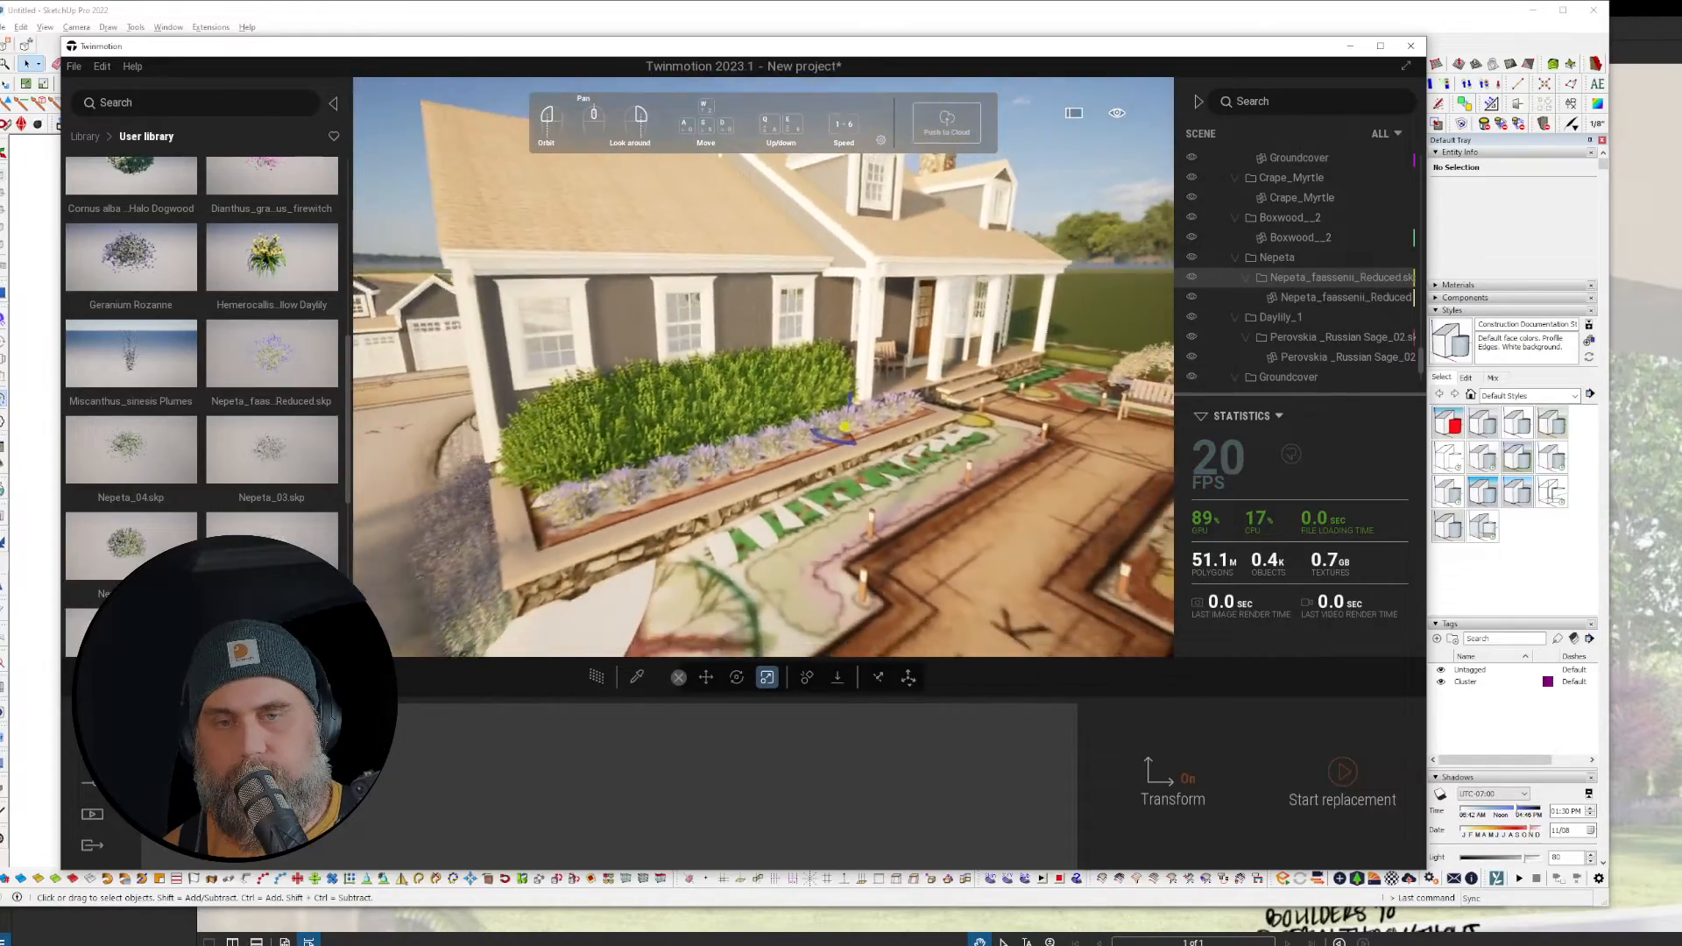
{"action": "right_click_drag", "start_coordinate": [994, 608], "coordinate": [990, 602]}
{"action": "scroll", "coordinate": [990, 602], "scroll_direction": "down", "scroll_amount": 3}
{"action": "key", "text": "r"}
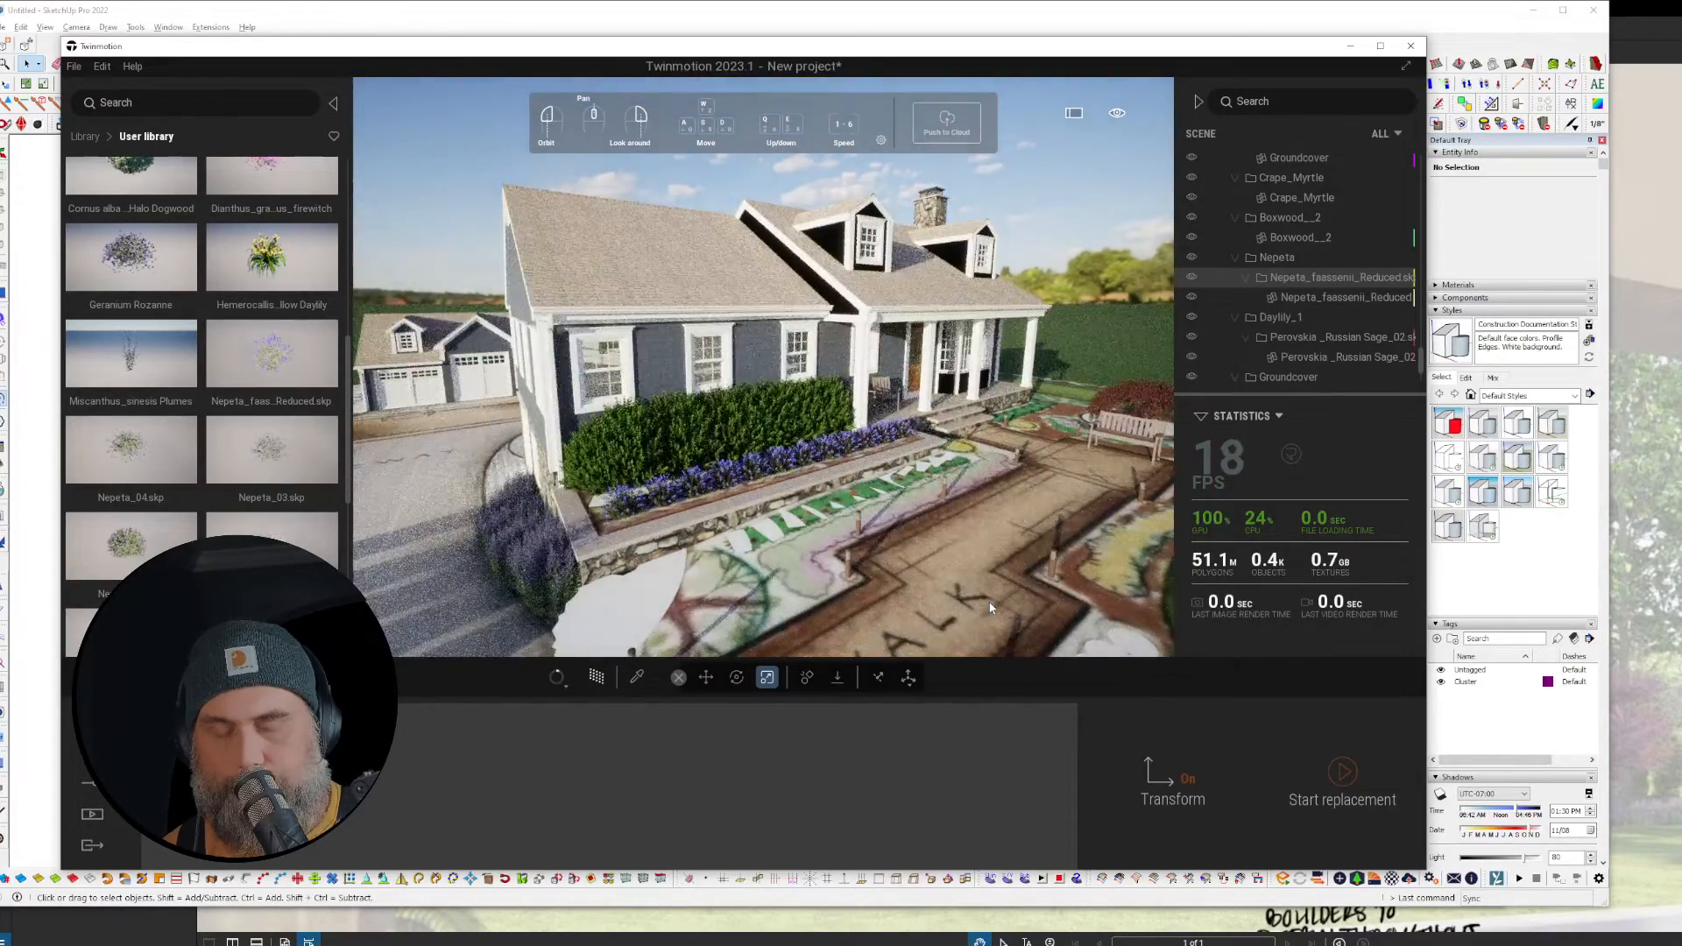
{"action": "key", "text": "r"}
{"action": "right_click_drag", "start_coordinate": [968, 570], "coordinate": [913, 326]}
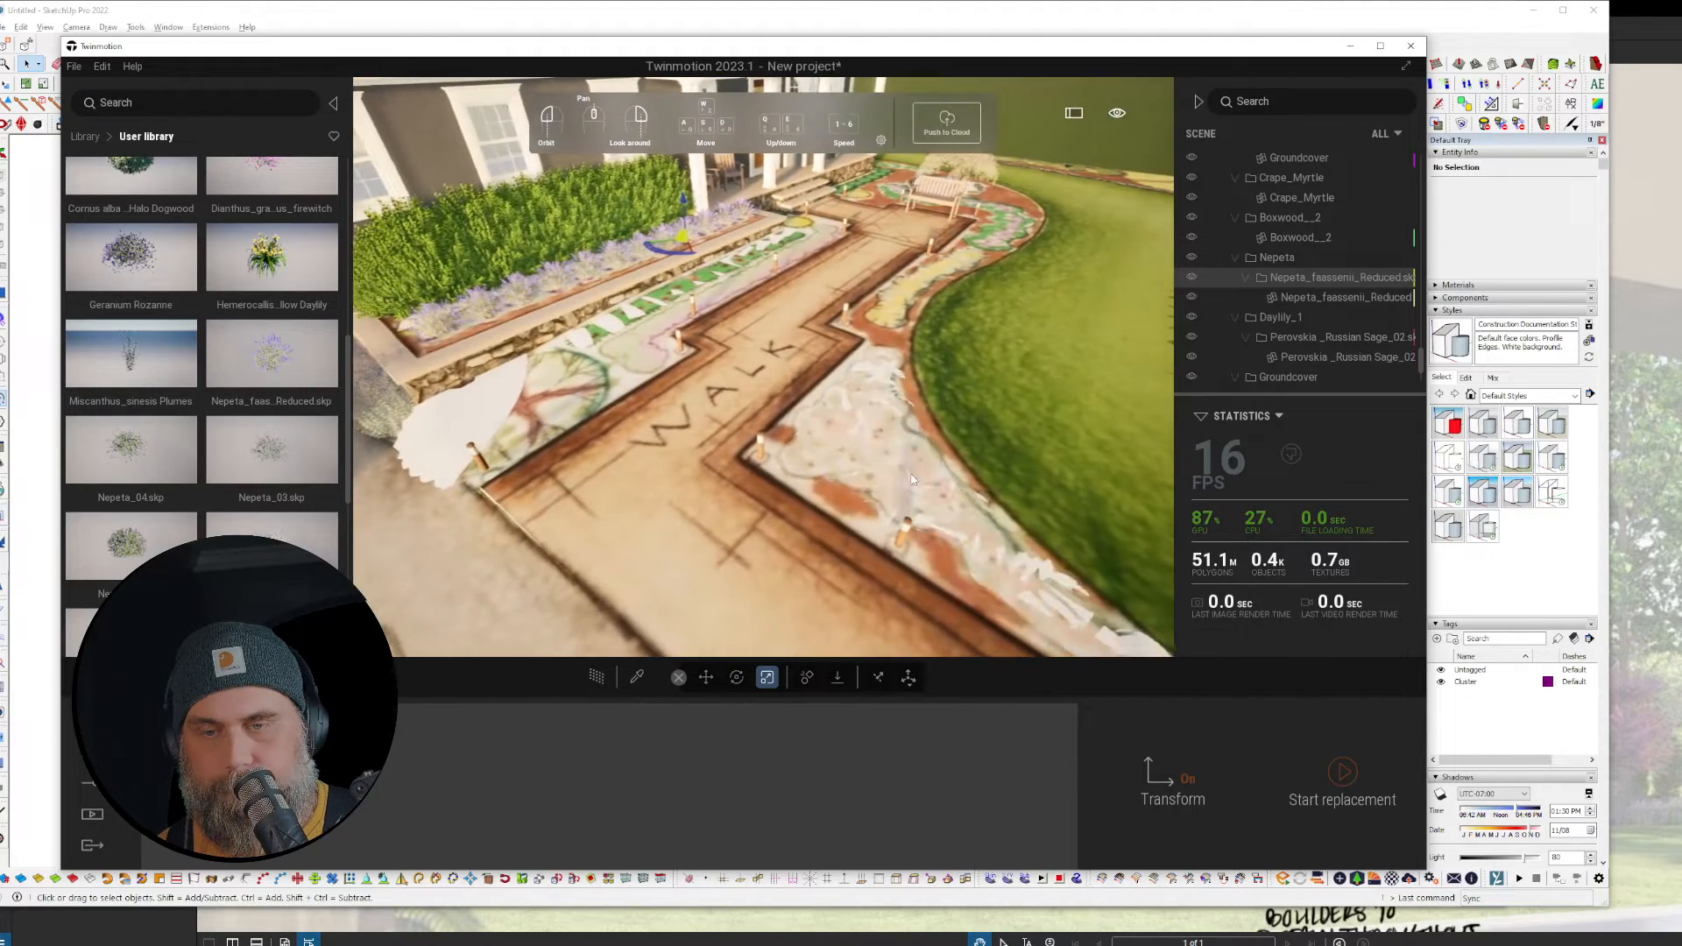
Step: Select the Temp02488 object, then the white-stone bed listed as Default
{"action": "left_click", "coordinate": [893, 482]}
{"action": "left_click", "coordinate": [837, 461]}
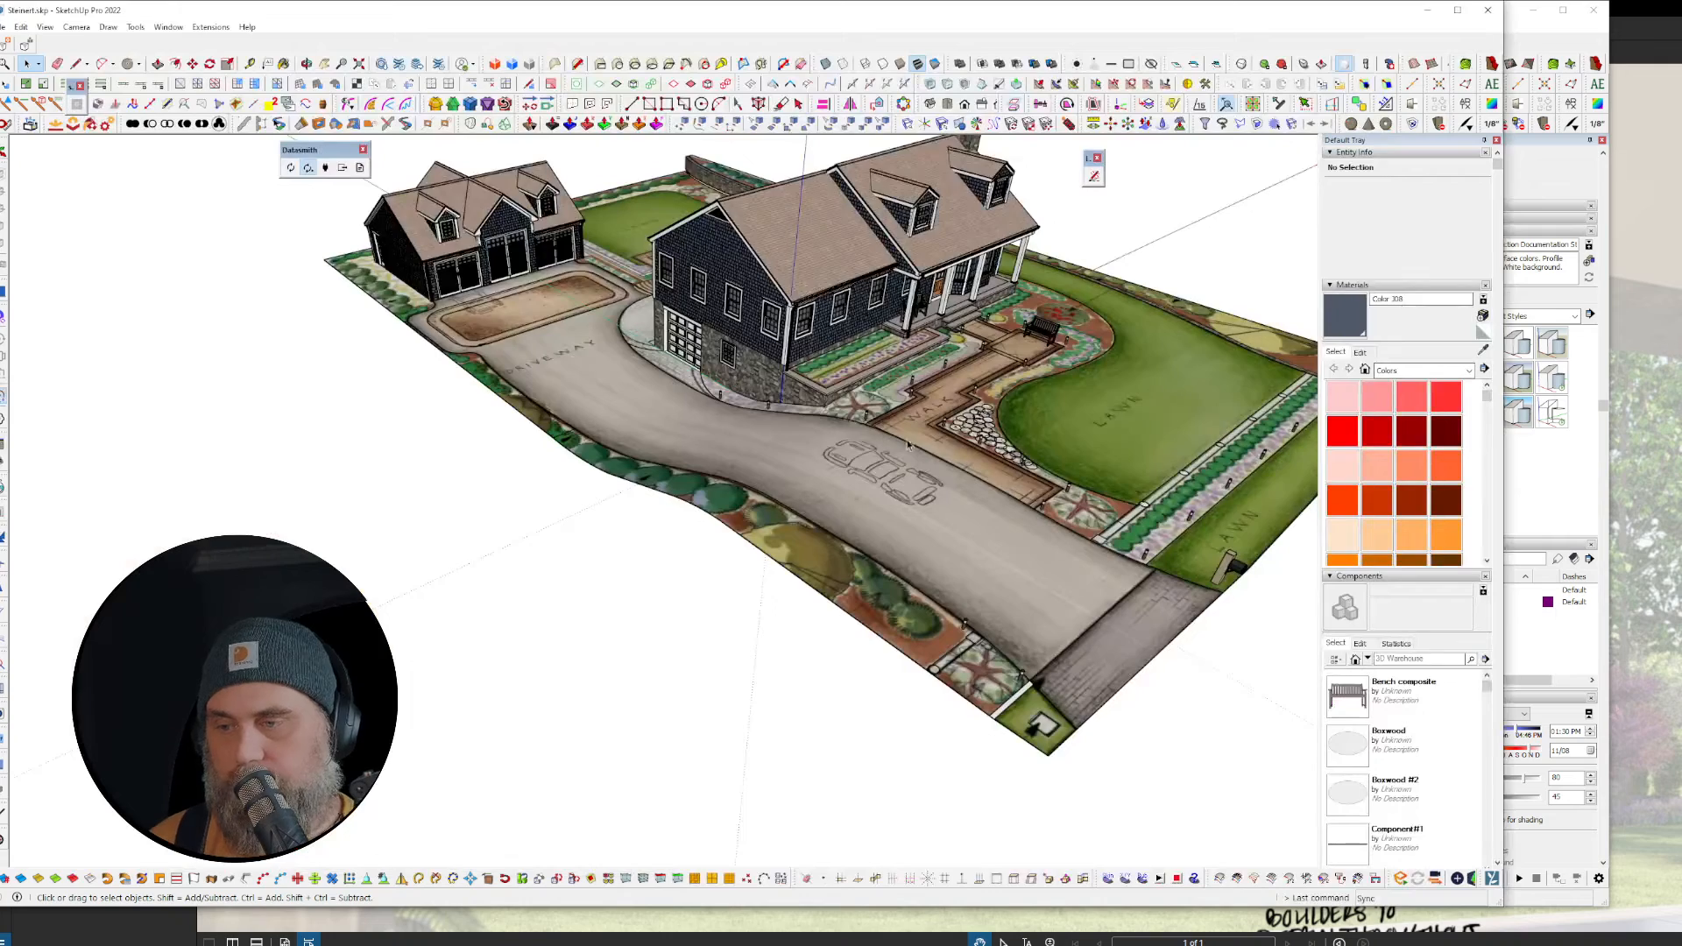
{"action": "scroll", "coordinate": [975, 436], "scroll_direction": "up", "scroll_amount": 5}
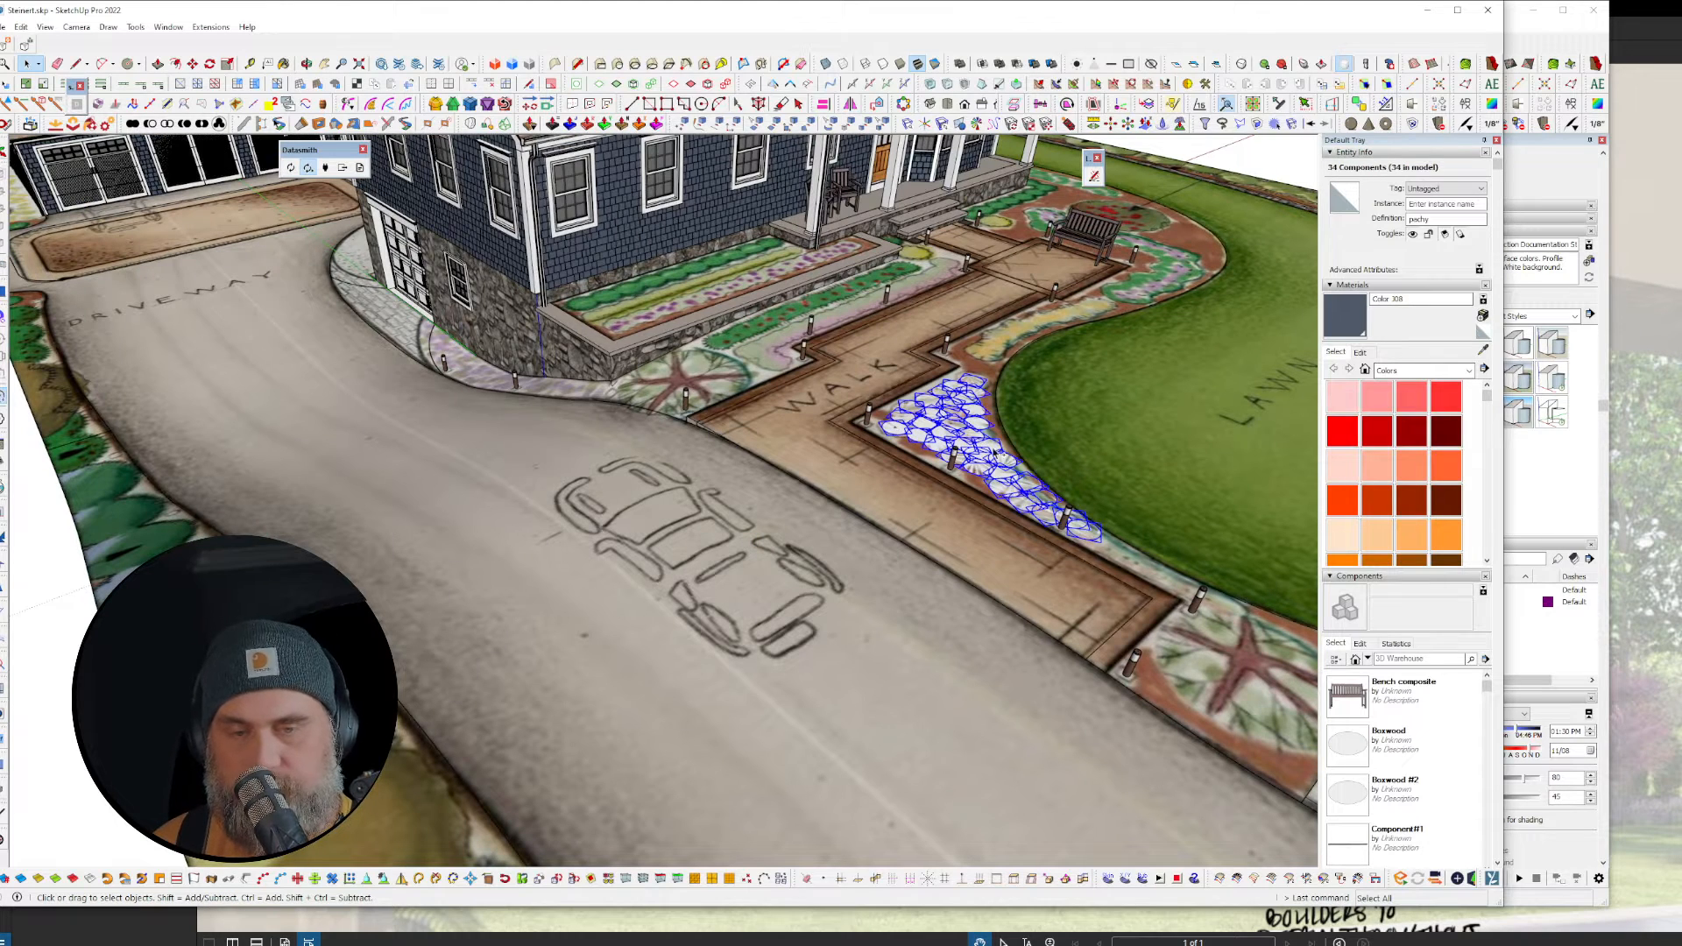
Step: Select a pachy plant in the stone bed, comparing it with the Untitled SketchUp placeholder model
{"action": "left_click", "coordinate": [1542, 502]}
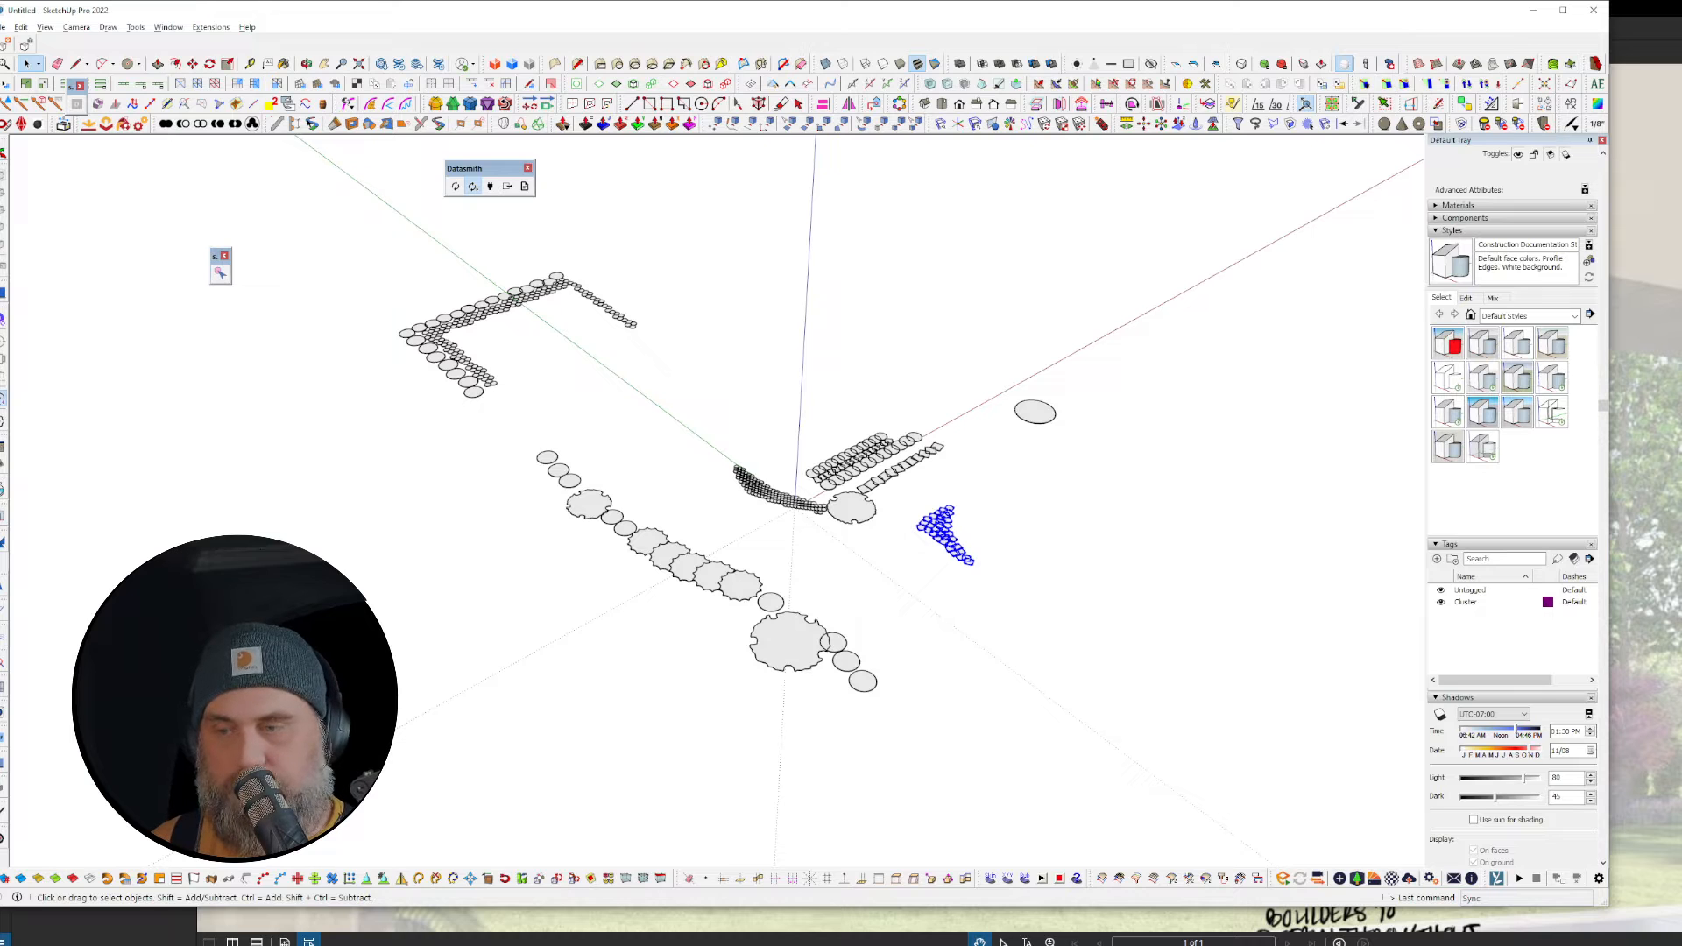
{"action": "left_click", "coordinate": [970, 944]}
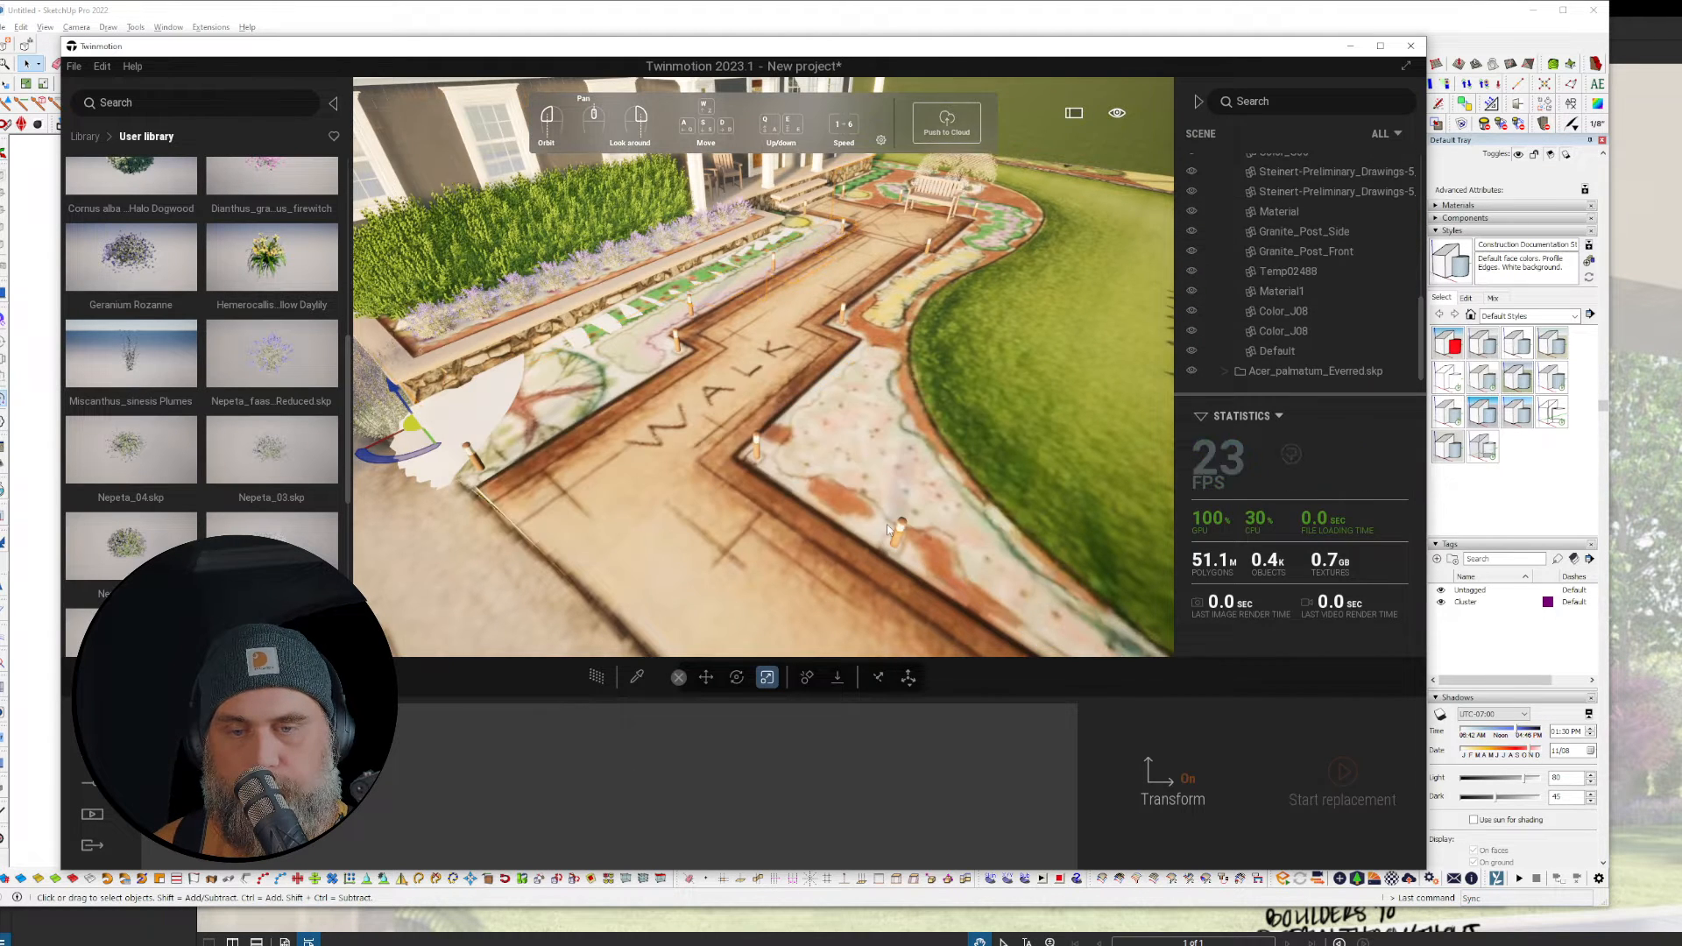
{"action": "left_click", "coordinate": [1495, 655]}
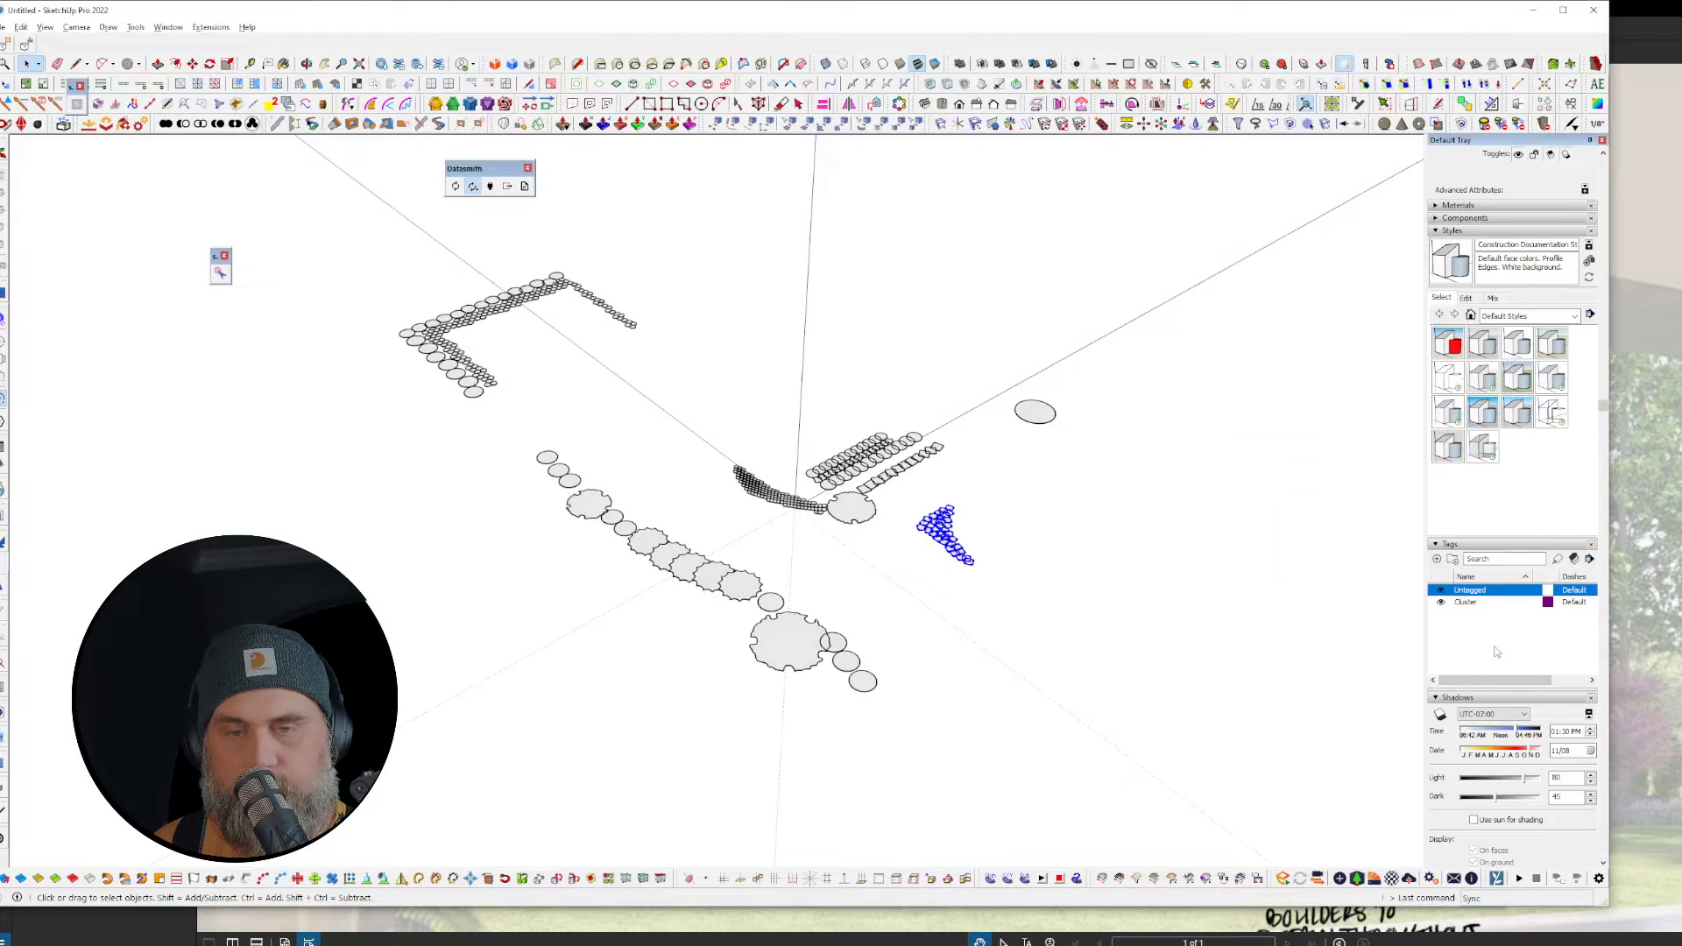
{"action": "key", "text": "alt+Tab"}
{"action": "left_click", "coordinate": [872, 480]}
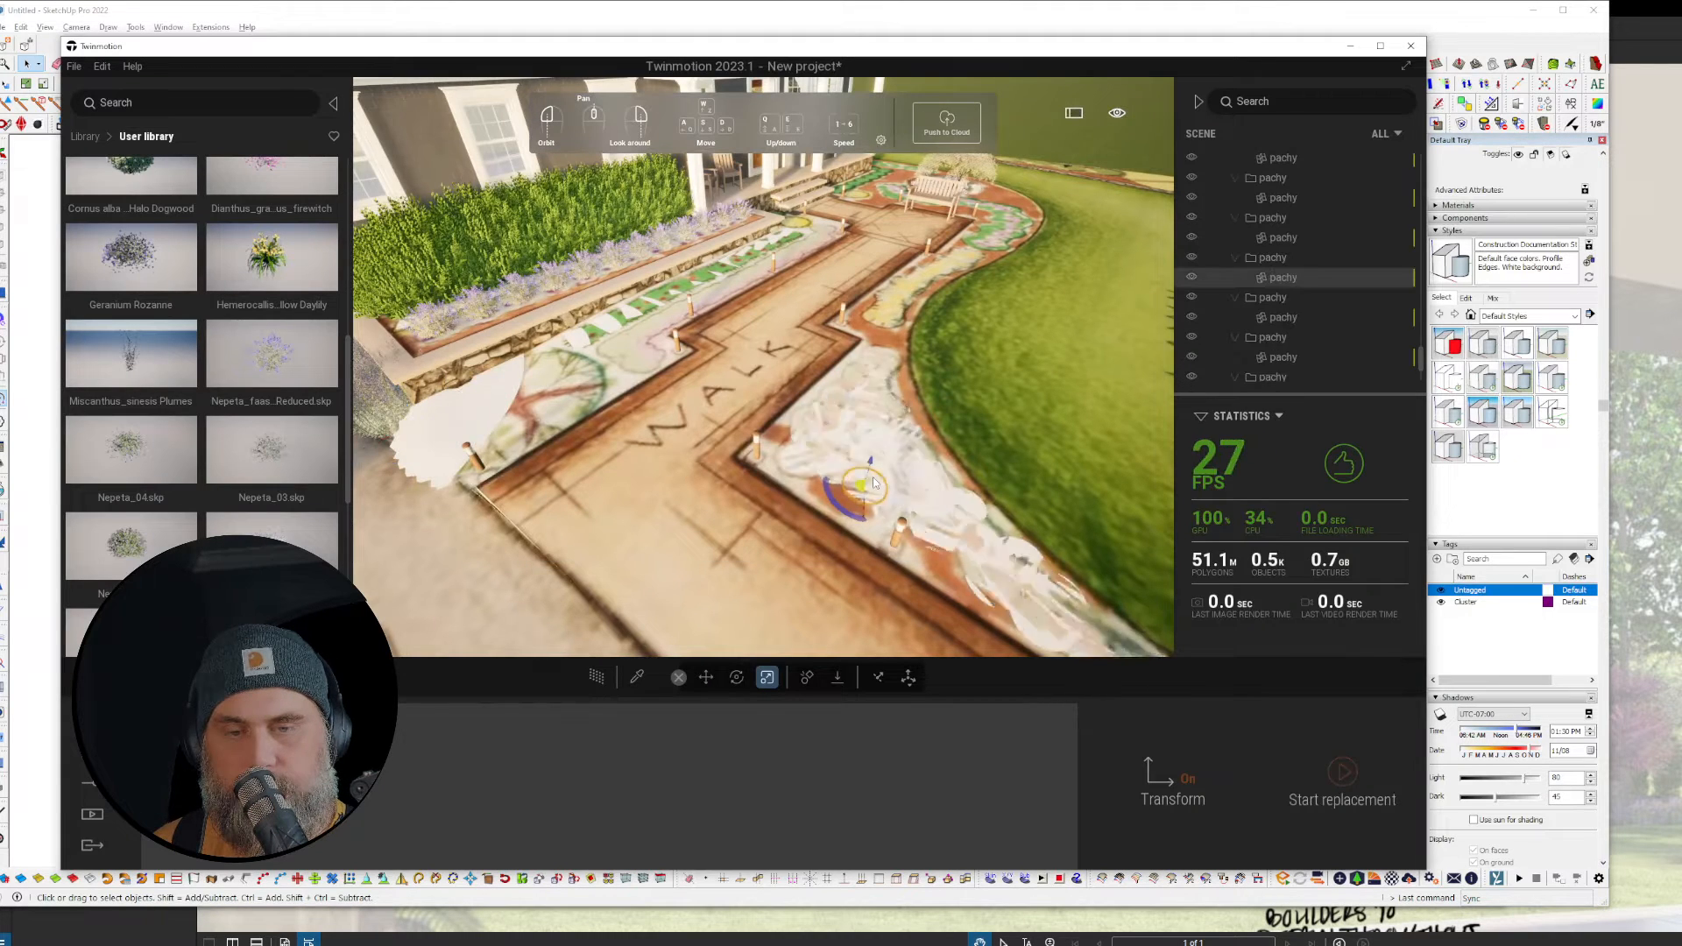
{"action": "key", "text": "alt+Tab"}
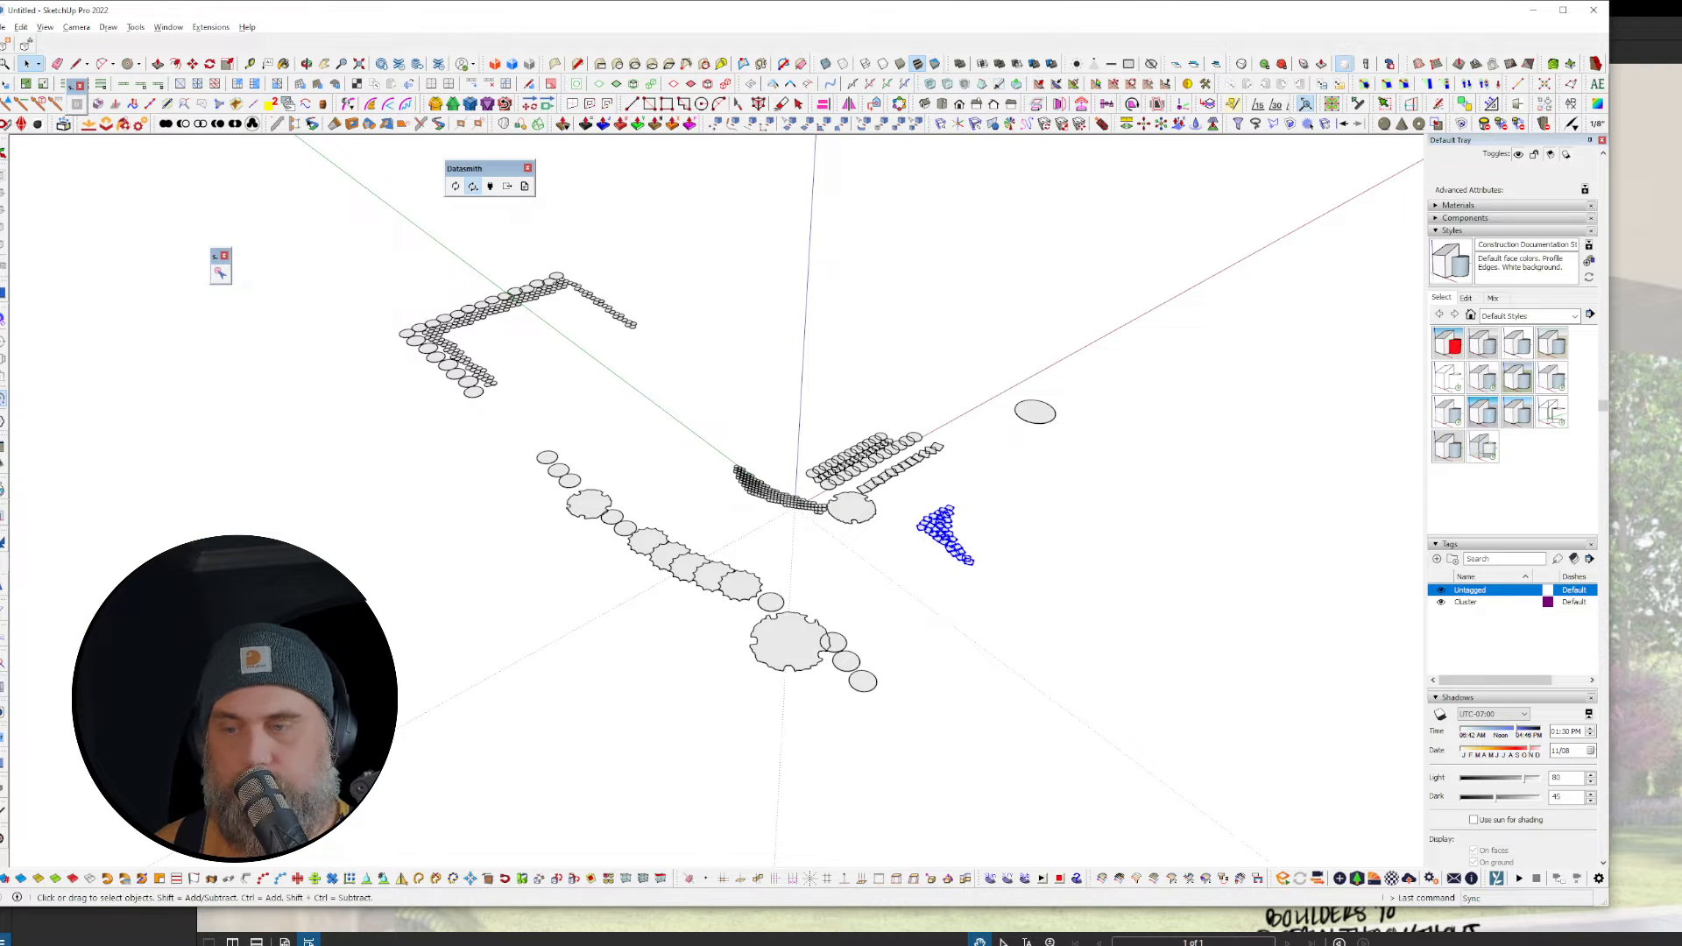
{"action": "key", "text": "alt+Tab"}
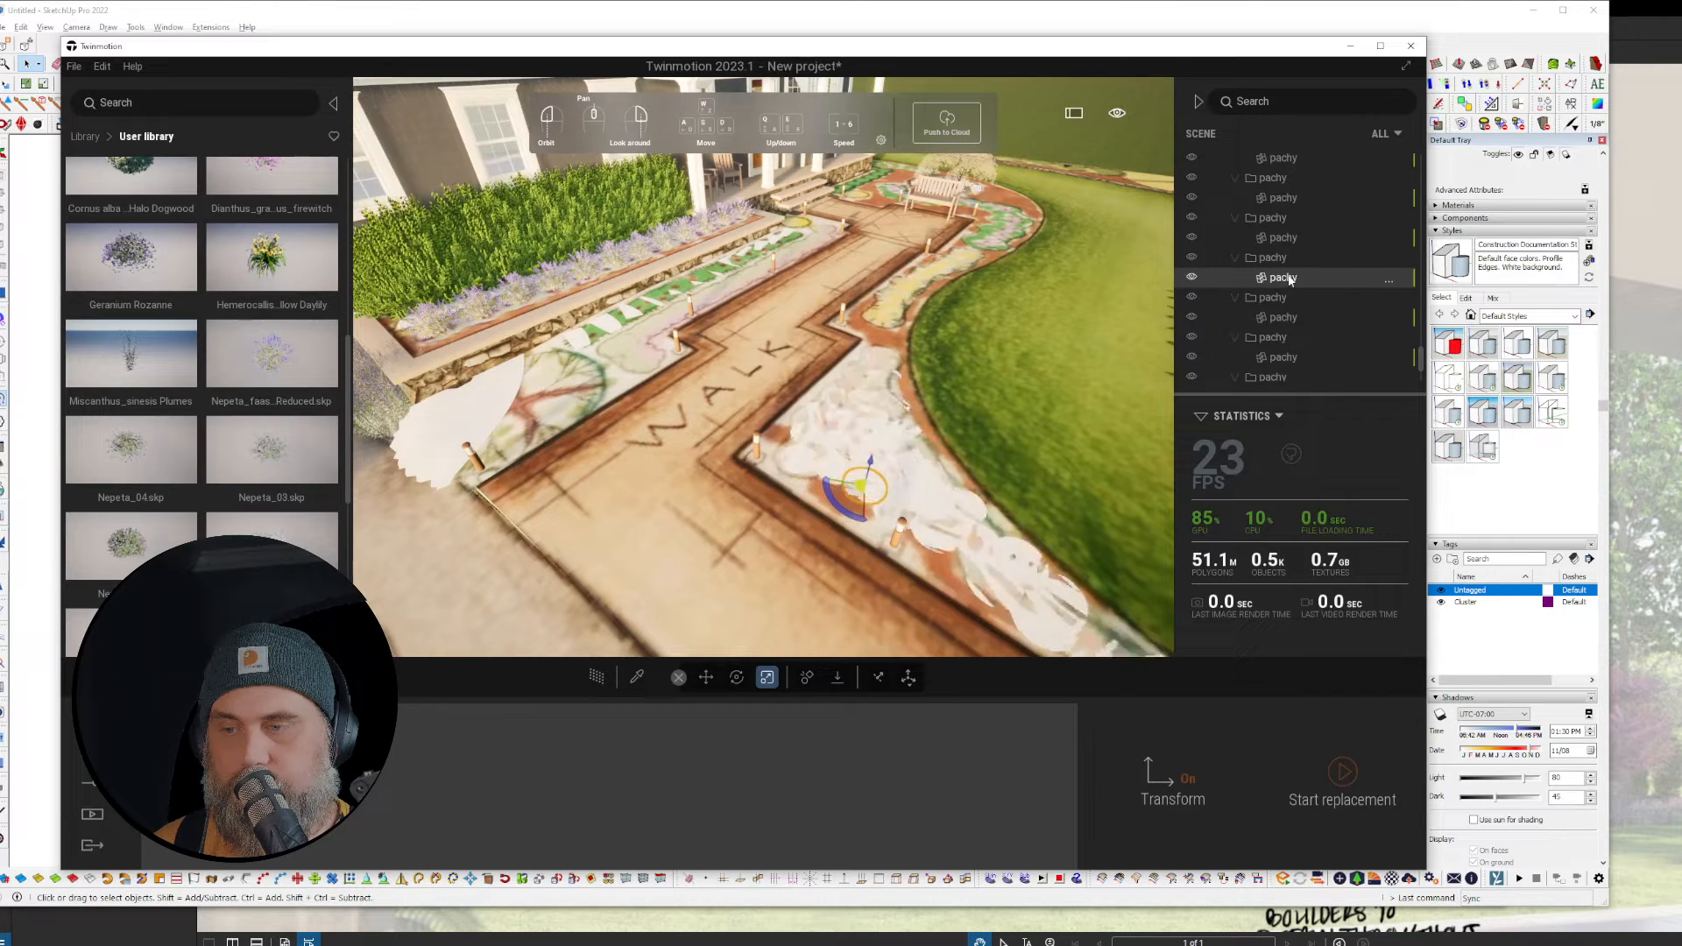
Step: Select all pachy instances and swap them for Geranium Rozanne from the user library
{"action": "right_click", "coordinate": [1284, 279]}
{"action": "left_click", "coordinate": [1302, 459]}
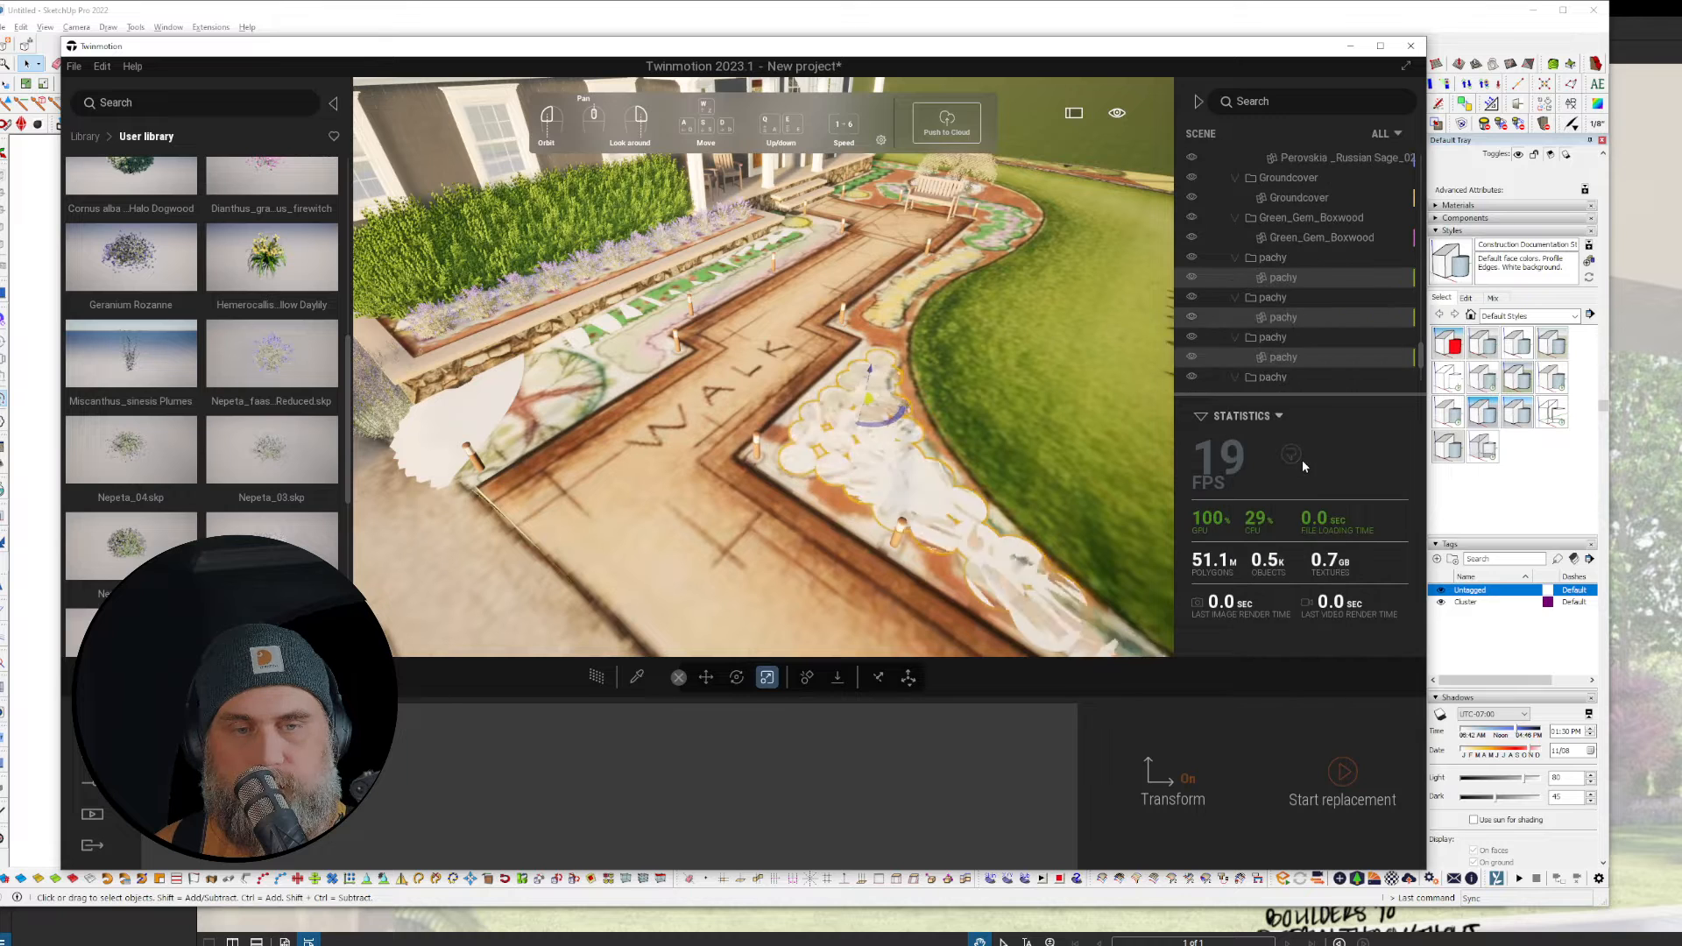
{"action": "right_click", "coordinate": [1316, 279]}
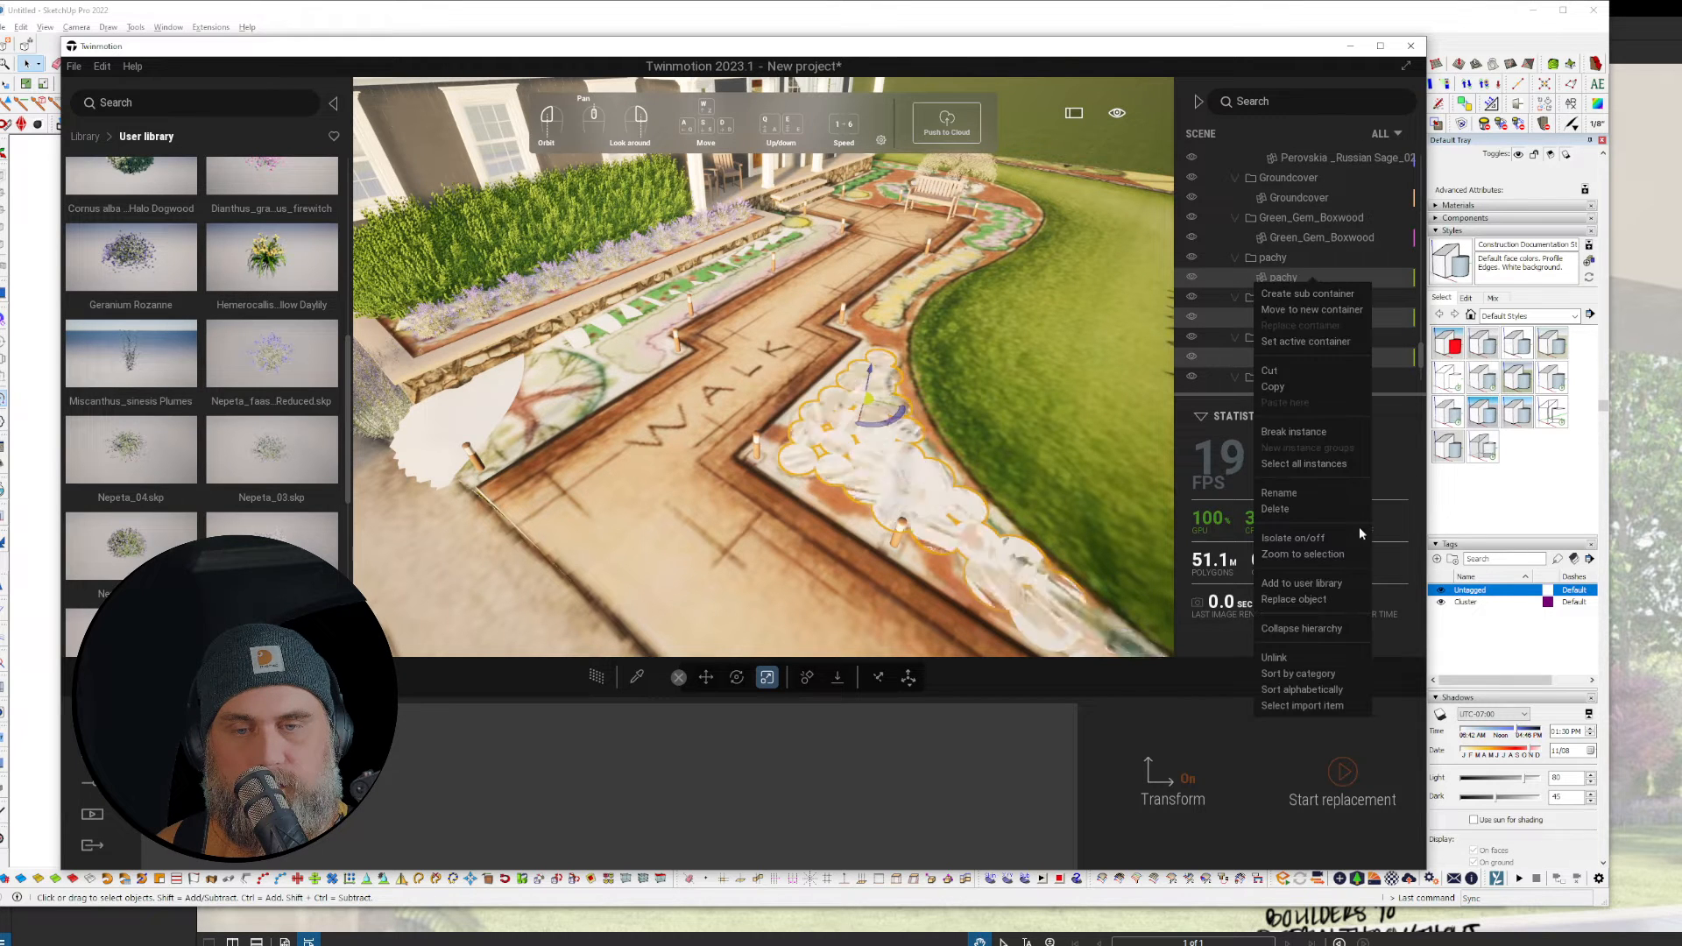
{"action": "left_click", "coordinate": [1307, 599]}
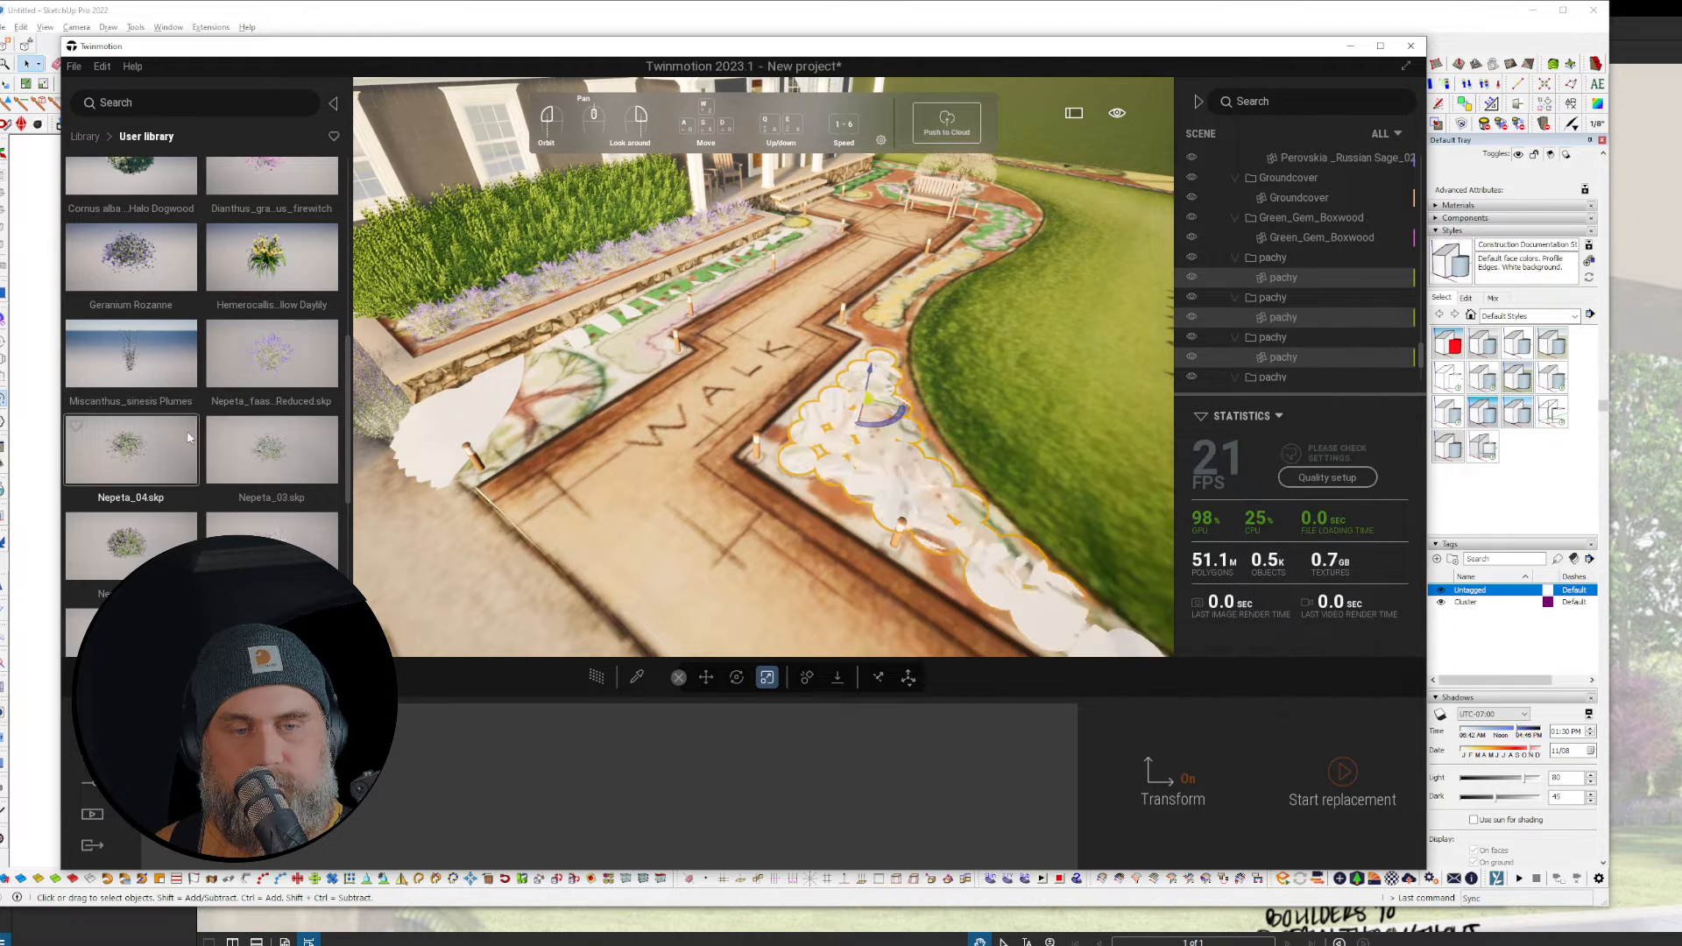
{"action": "scroll", "coordinate": [202, 435], "scroll_direction": "up", "scroll_amount": 1}
{"action": "left_click_drag", "start_coordinate": [204, 437], "coordinate": [405, 819]}
{"action": "left_click", "coordinate": [1347, 769]}
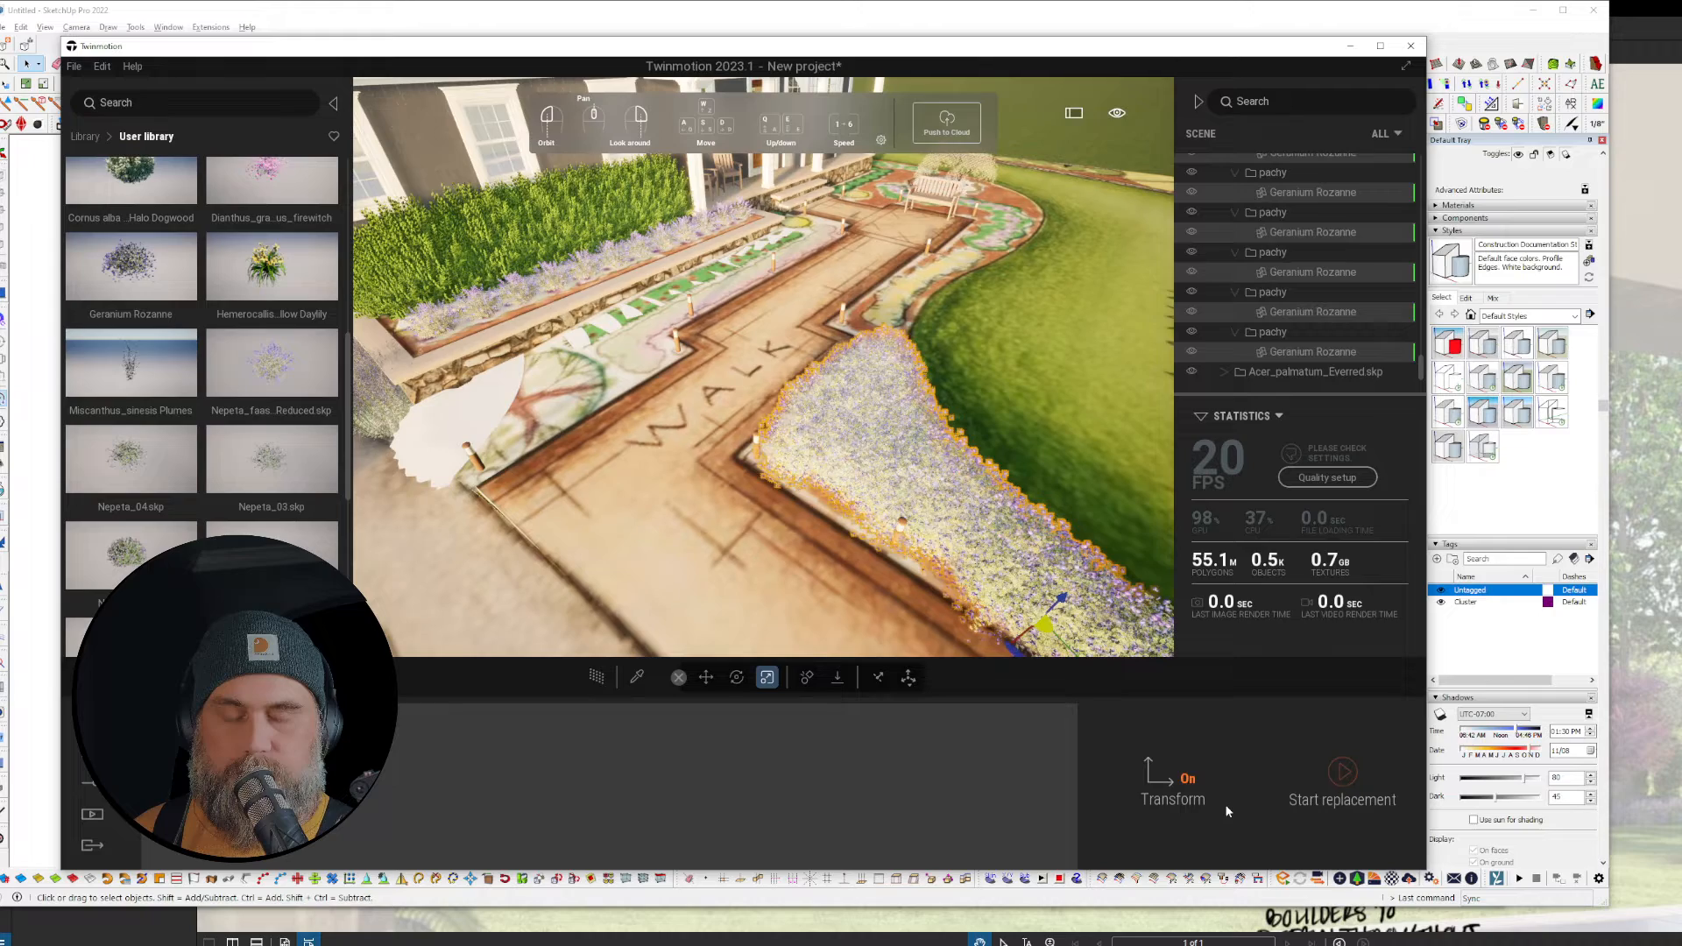
Step: Fly sideways along the geranium bed and lower the view to look up at the house
{"action": "key", "text": "d"}
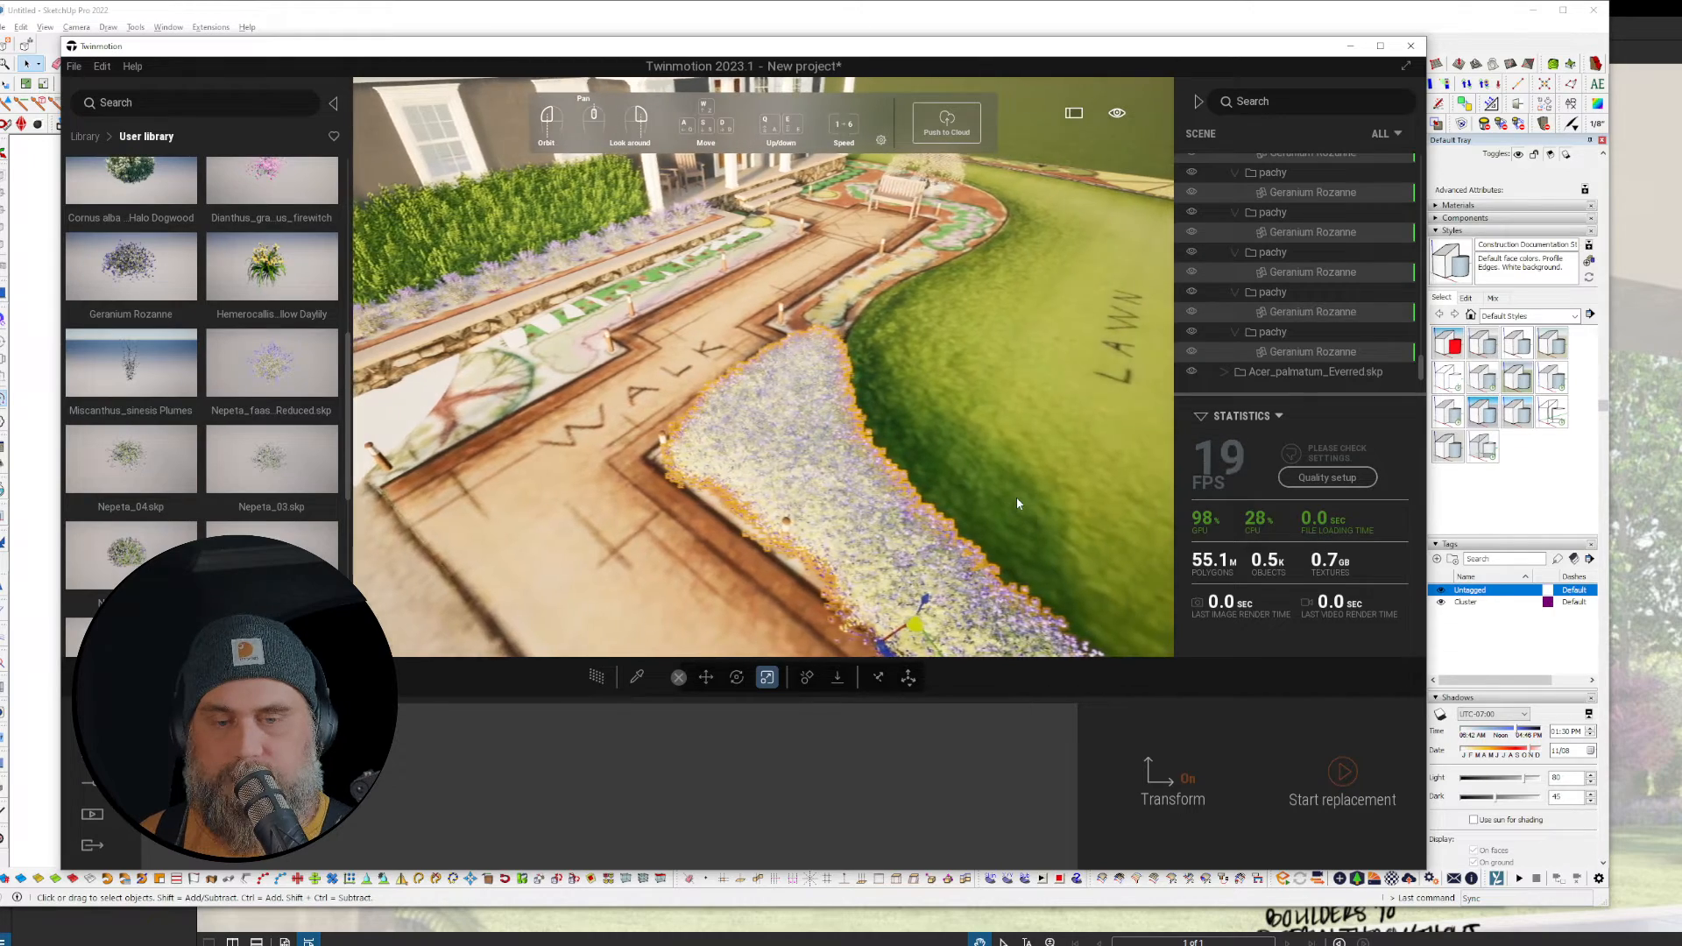
{"action": "key", "text": "r"}
{"action": "key", "text": "r"}
{"action": "left_click_drag", "start_coordinate": [1015, 504], "coordinate": [1041, 438]}
{"action": "middle_click_drag", "start_coordinate": [1007, 570], "coordinate": [1006, 494]}
{"action": "left_click_drag", "start_coordinate": [1006, 494], "coordinate": [1011, 428]}
{"action": "key", "text": "r"}
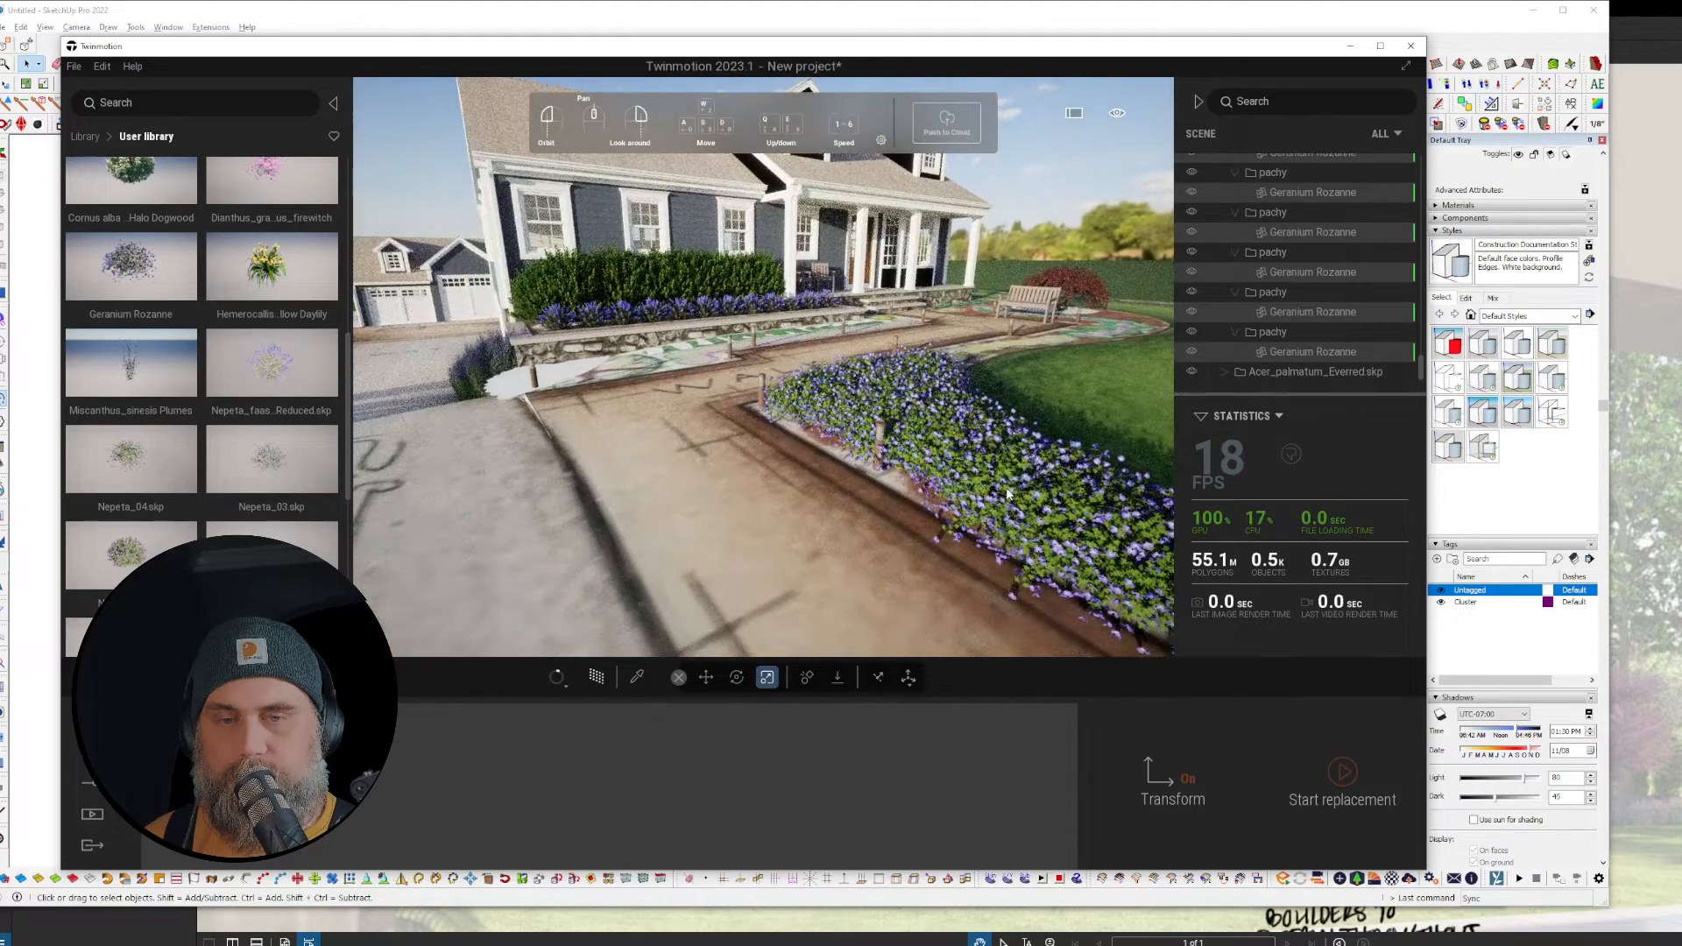
Step: Fly left past the conifers toward the garage, rising and turning toward the driveway
{"action": "key", "text": "r"}
{"action": "key", "text": "a"}
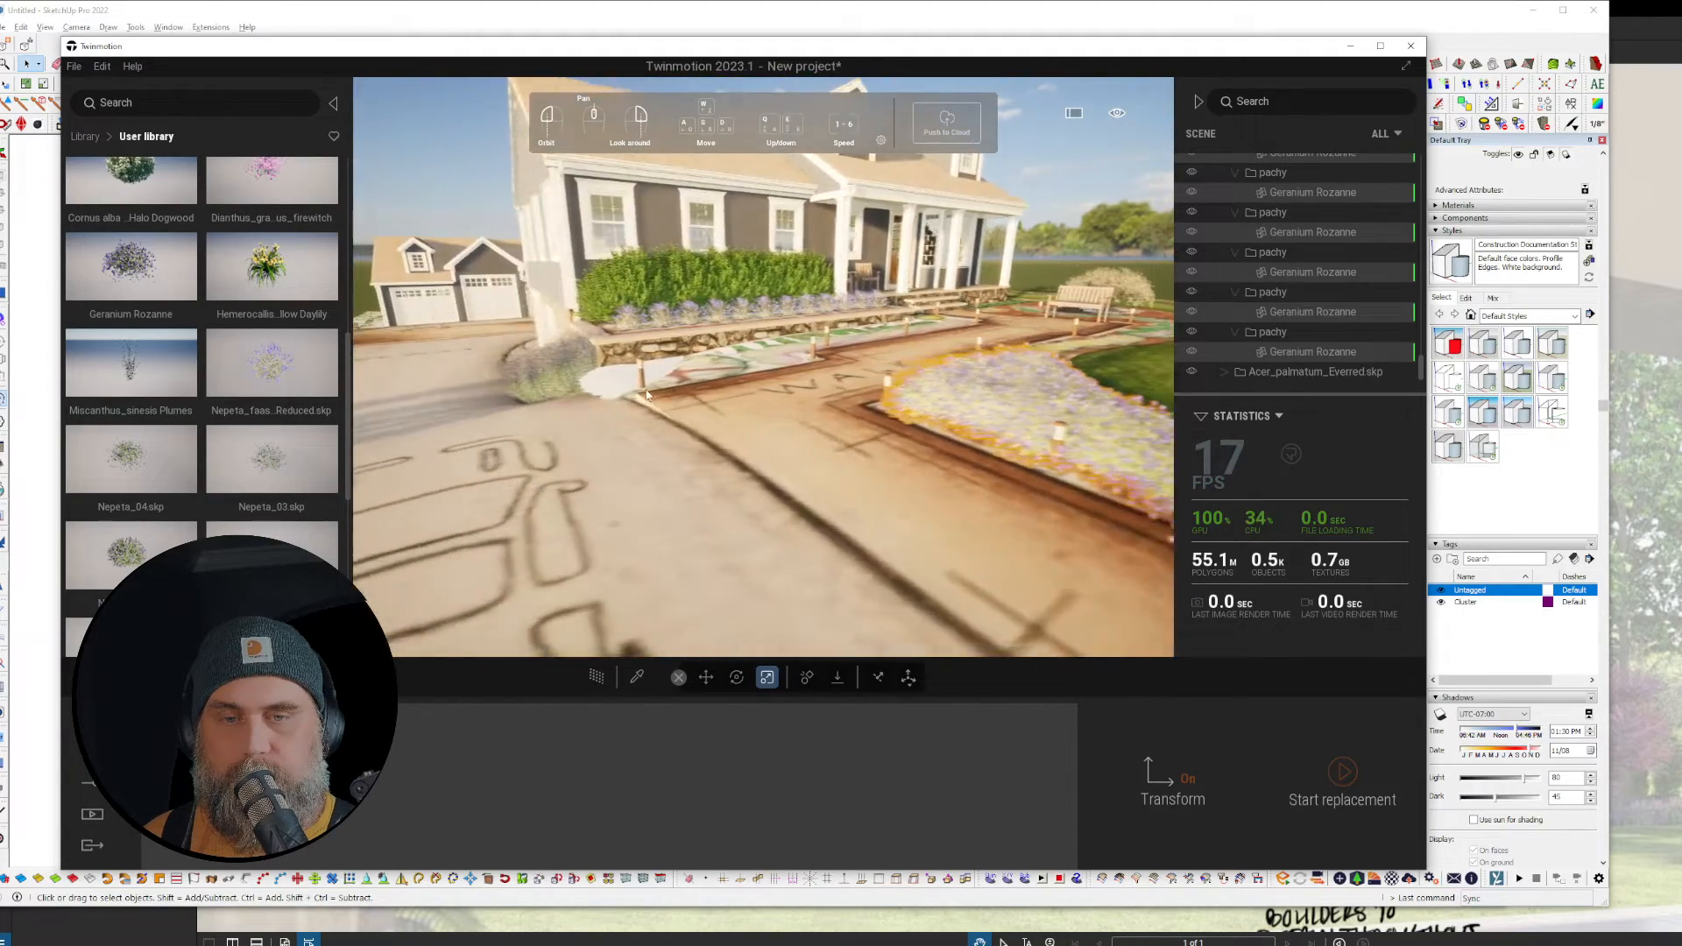
{"action": "key", "text": "a"}
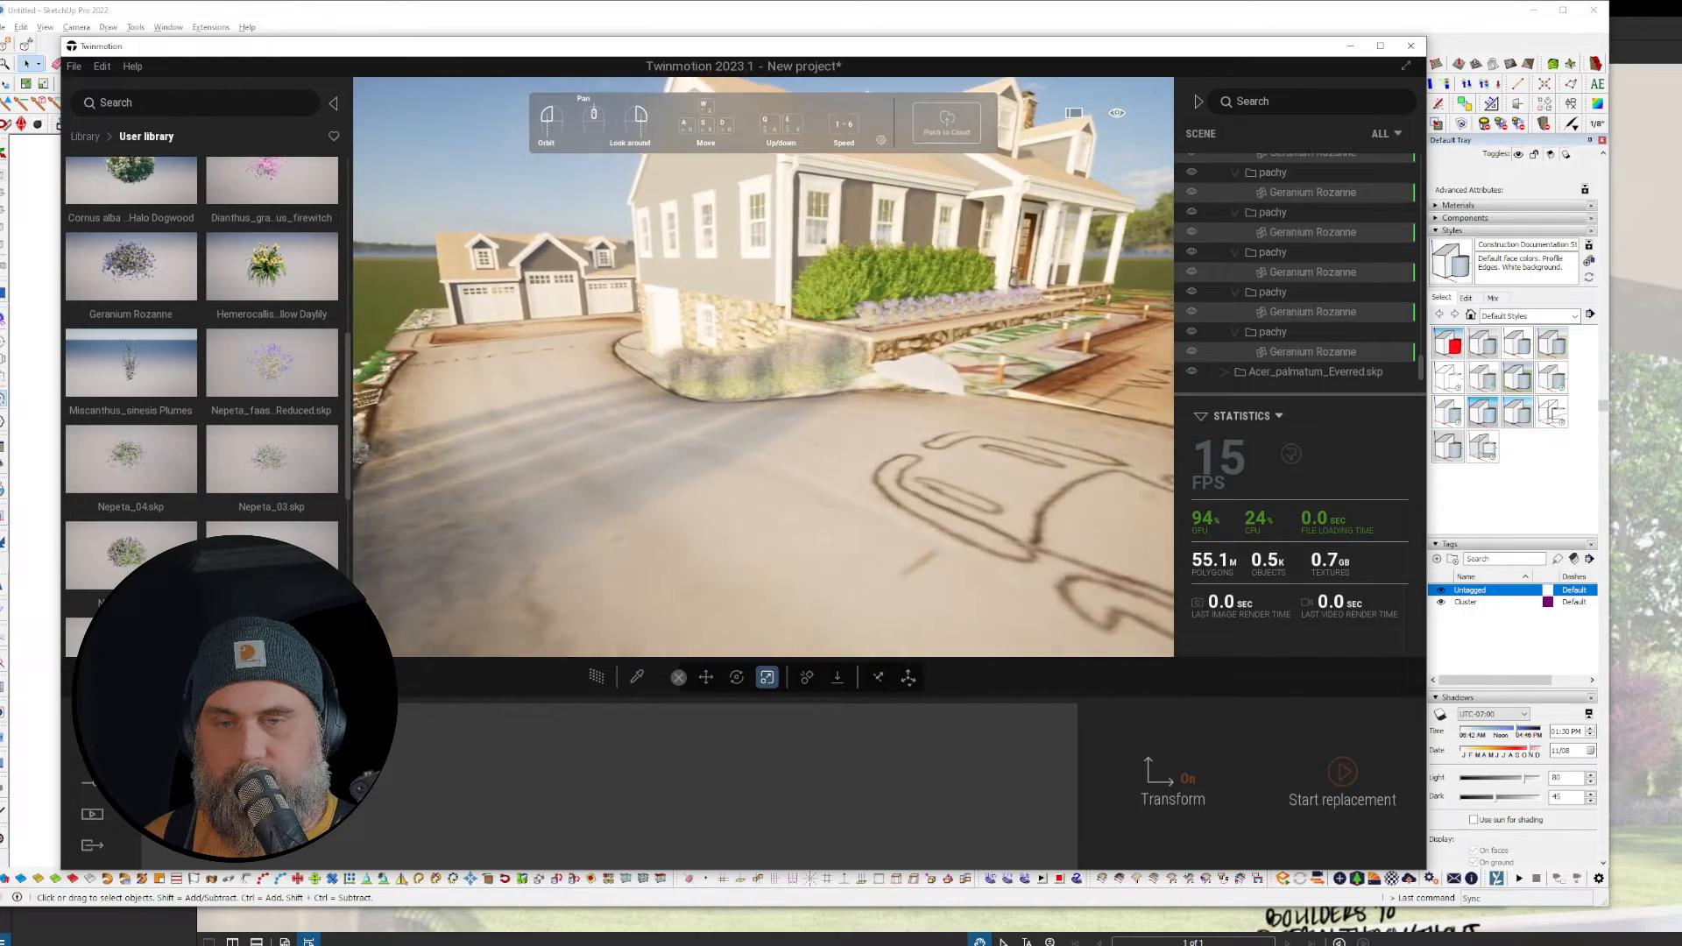
{"action": "key", "text": "a"}
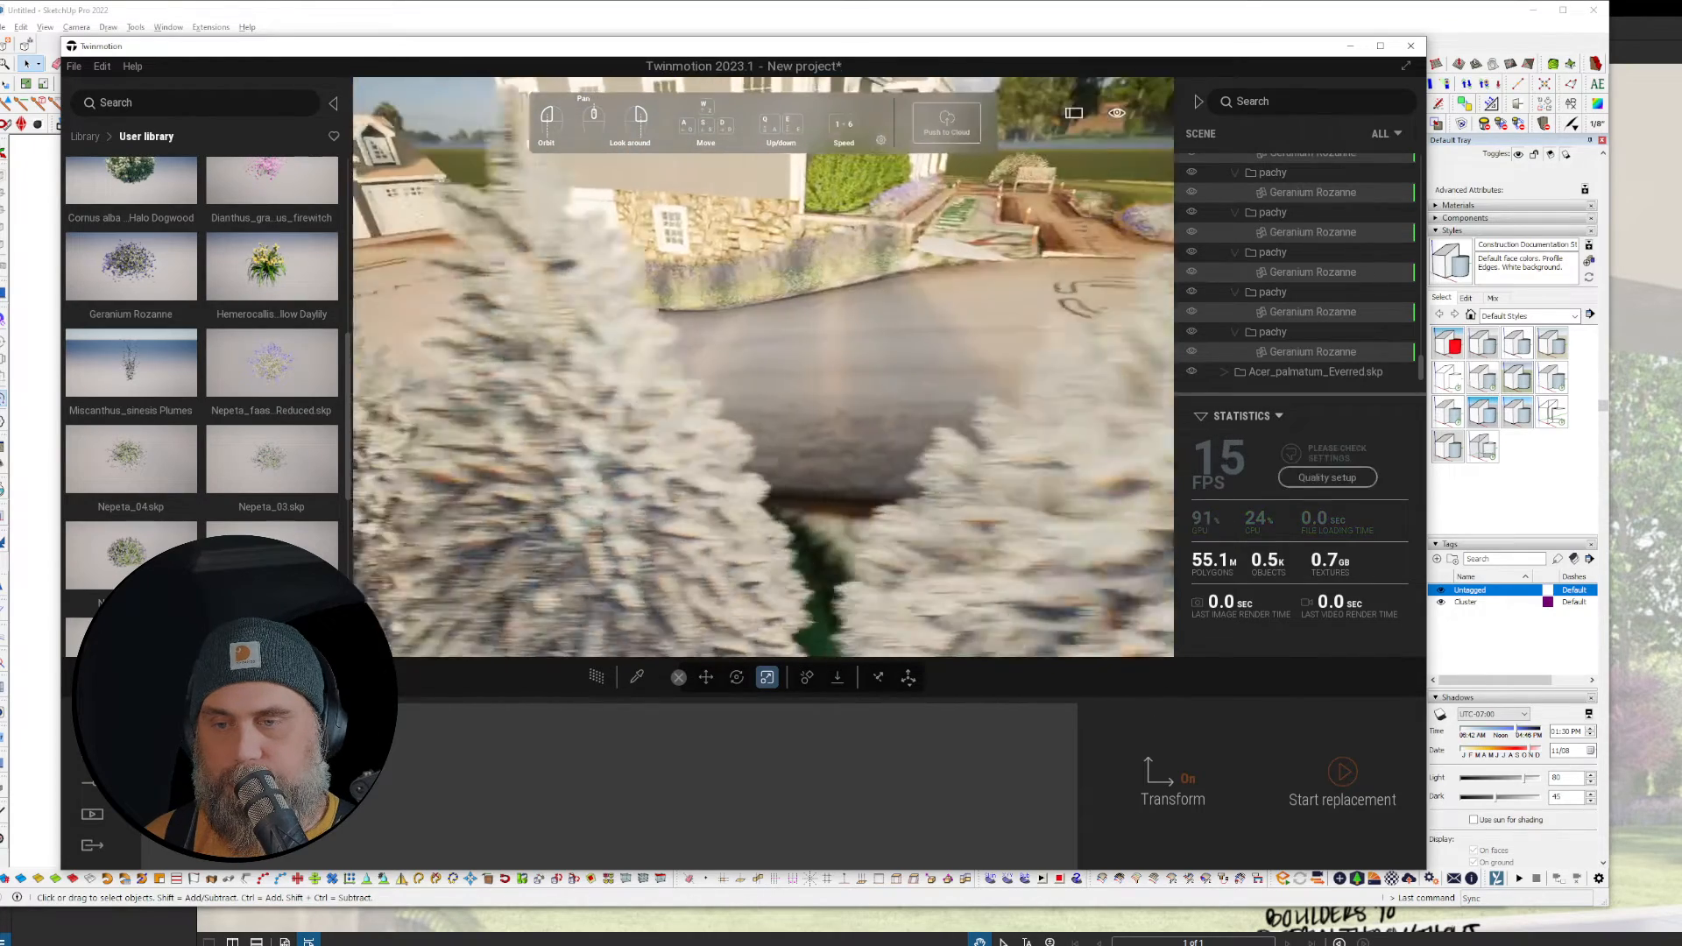
{"action": "key", "text": "a"}
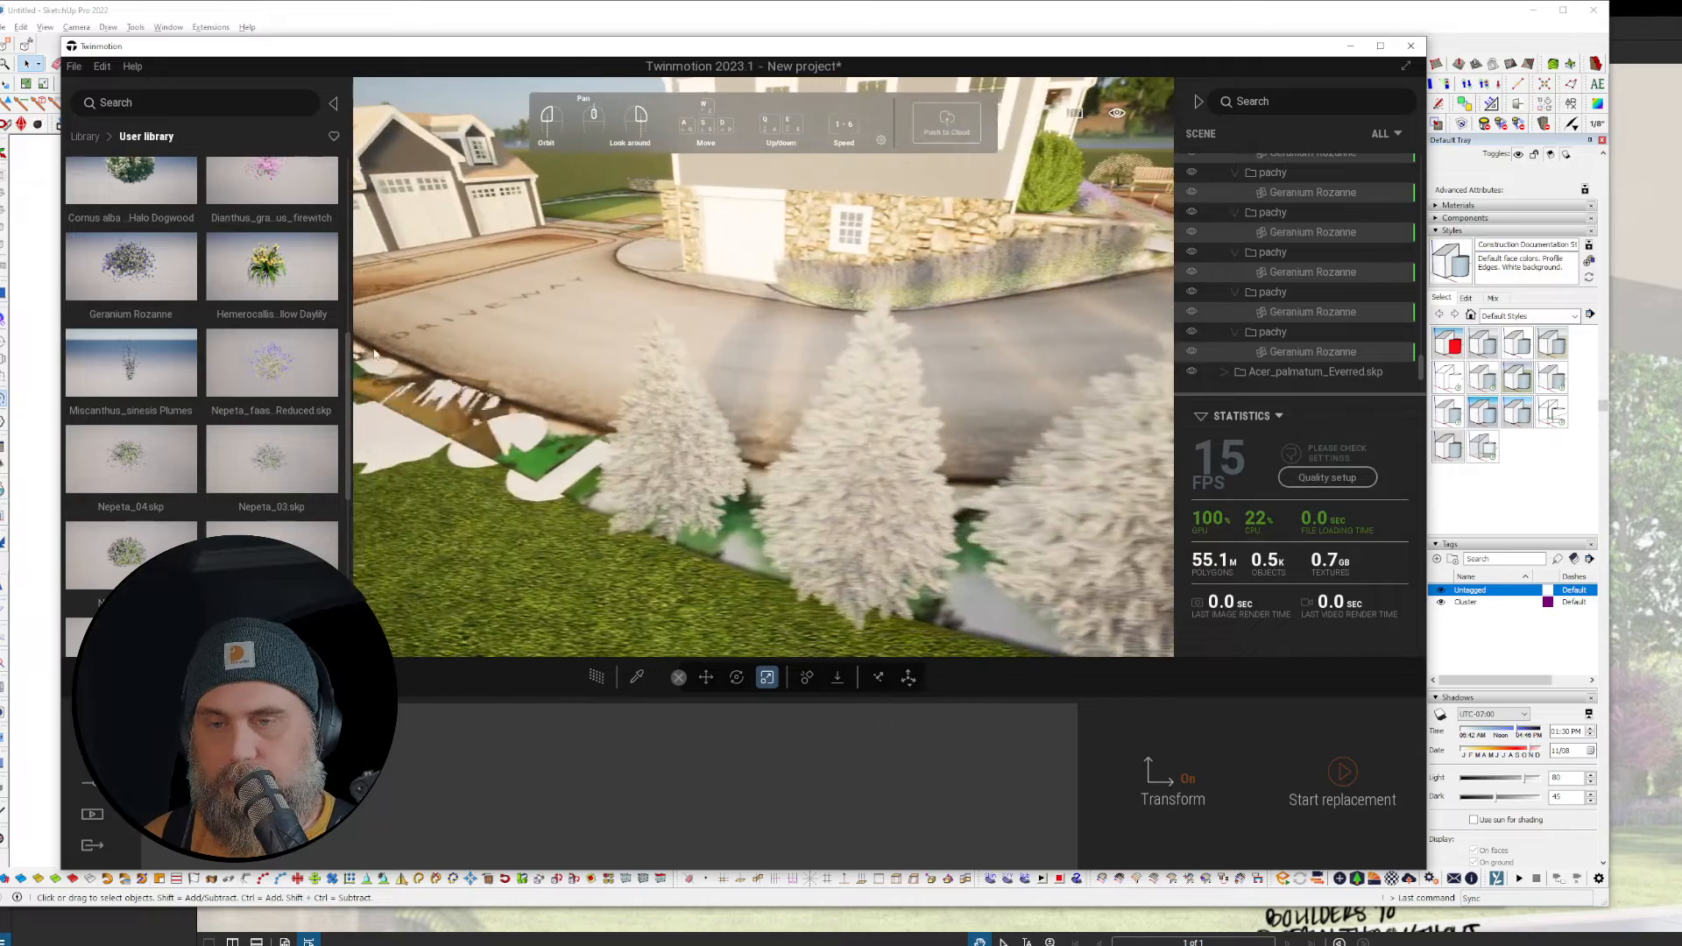
{"action": "key", "text": "a"}
{"action": "key", "text": "e"}
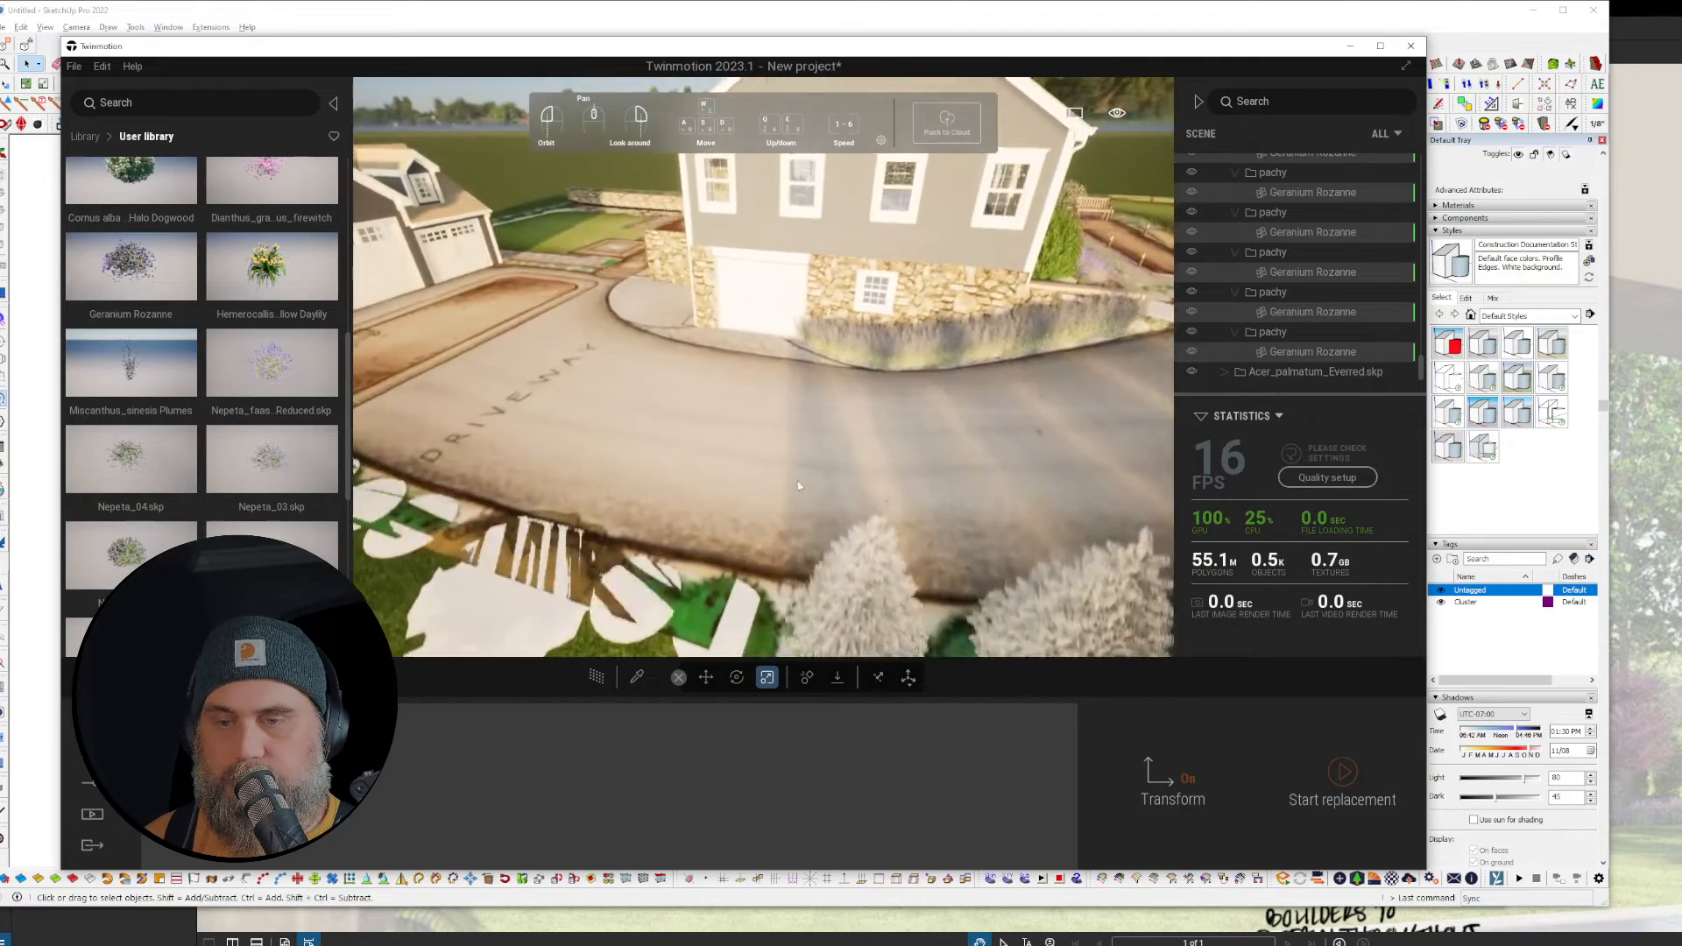
{"action": "key", "text": "e"}
{"action": "right_click_drag", "start_coordinate": [877, 376], "coordinate": [813, 385]}
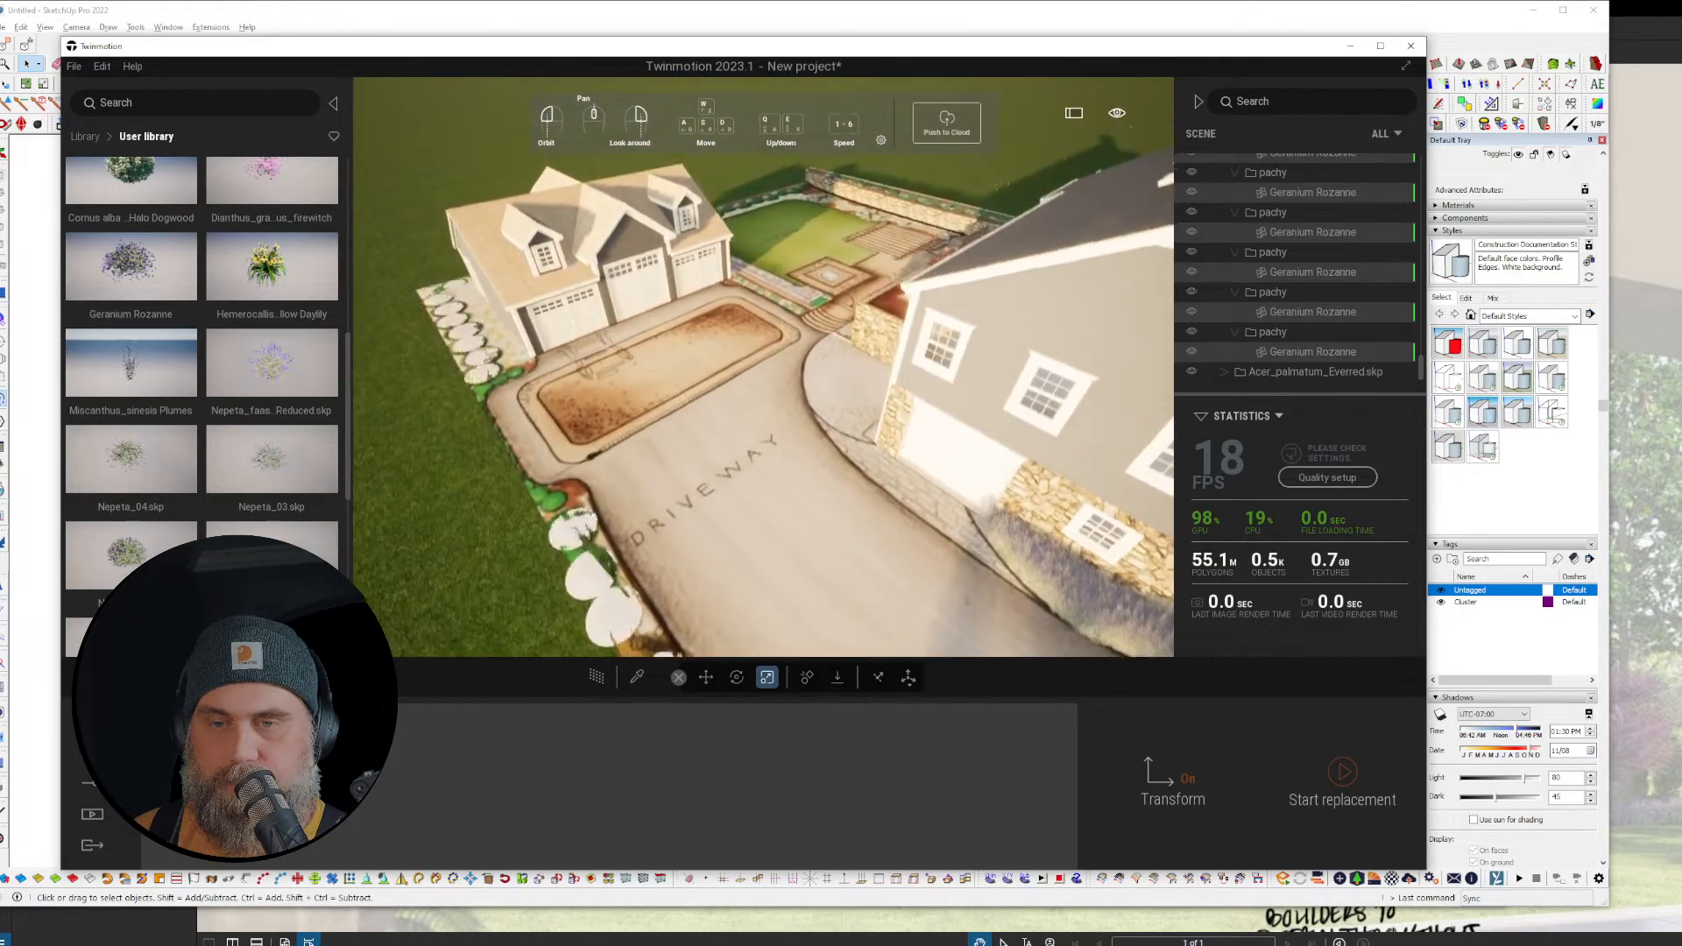
{"action": "key", "text": "e"}
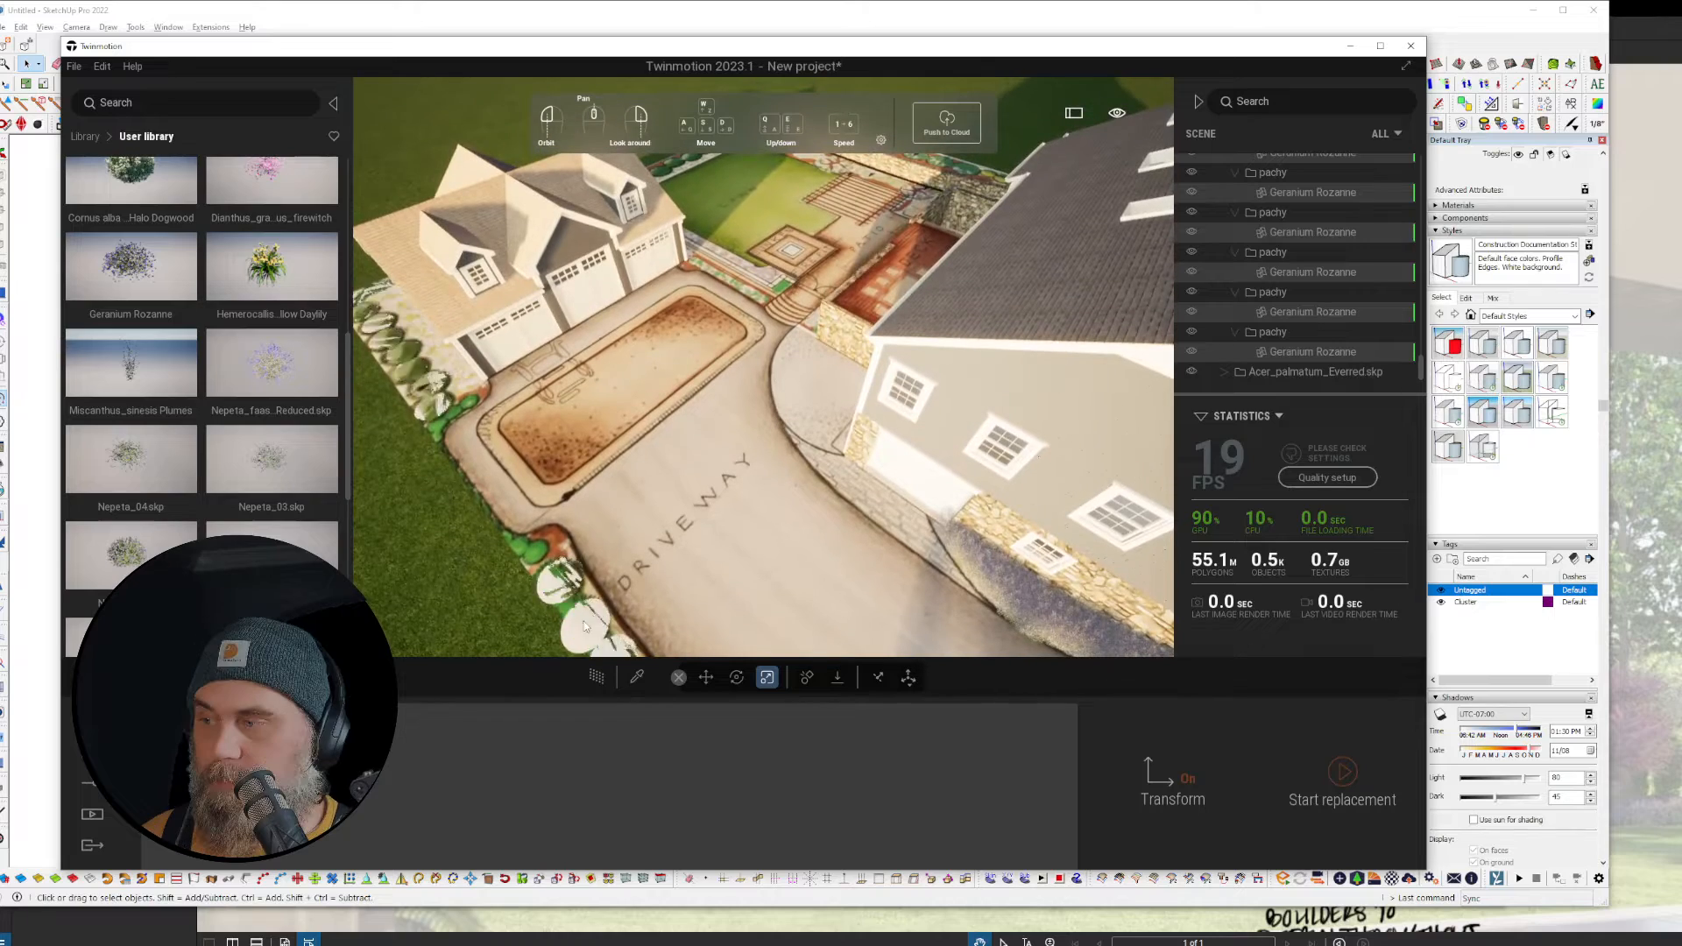
Step: Select a Boxwood_ shrub by the driveway and orbit around it
{"action": "left_click", "coordinate": [554, 595]}
{"action": "key", "text": "a"}
{"action": "right_click_drag", "start_coordinate": [554, 596], "coordinate": [701, 596]}
{"action": "key", "text": "a"}
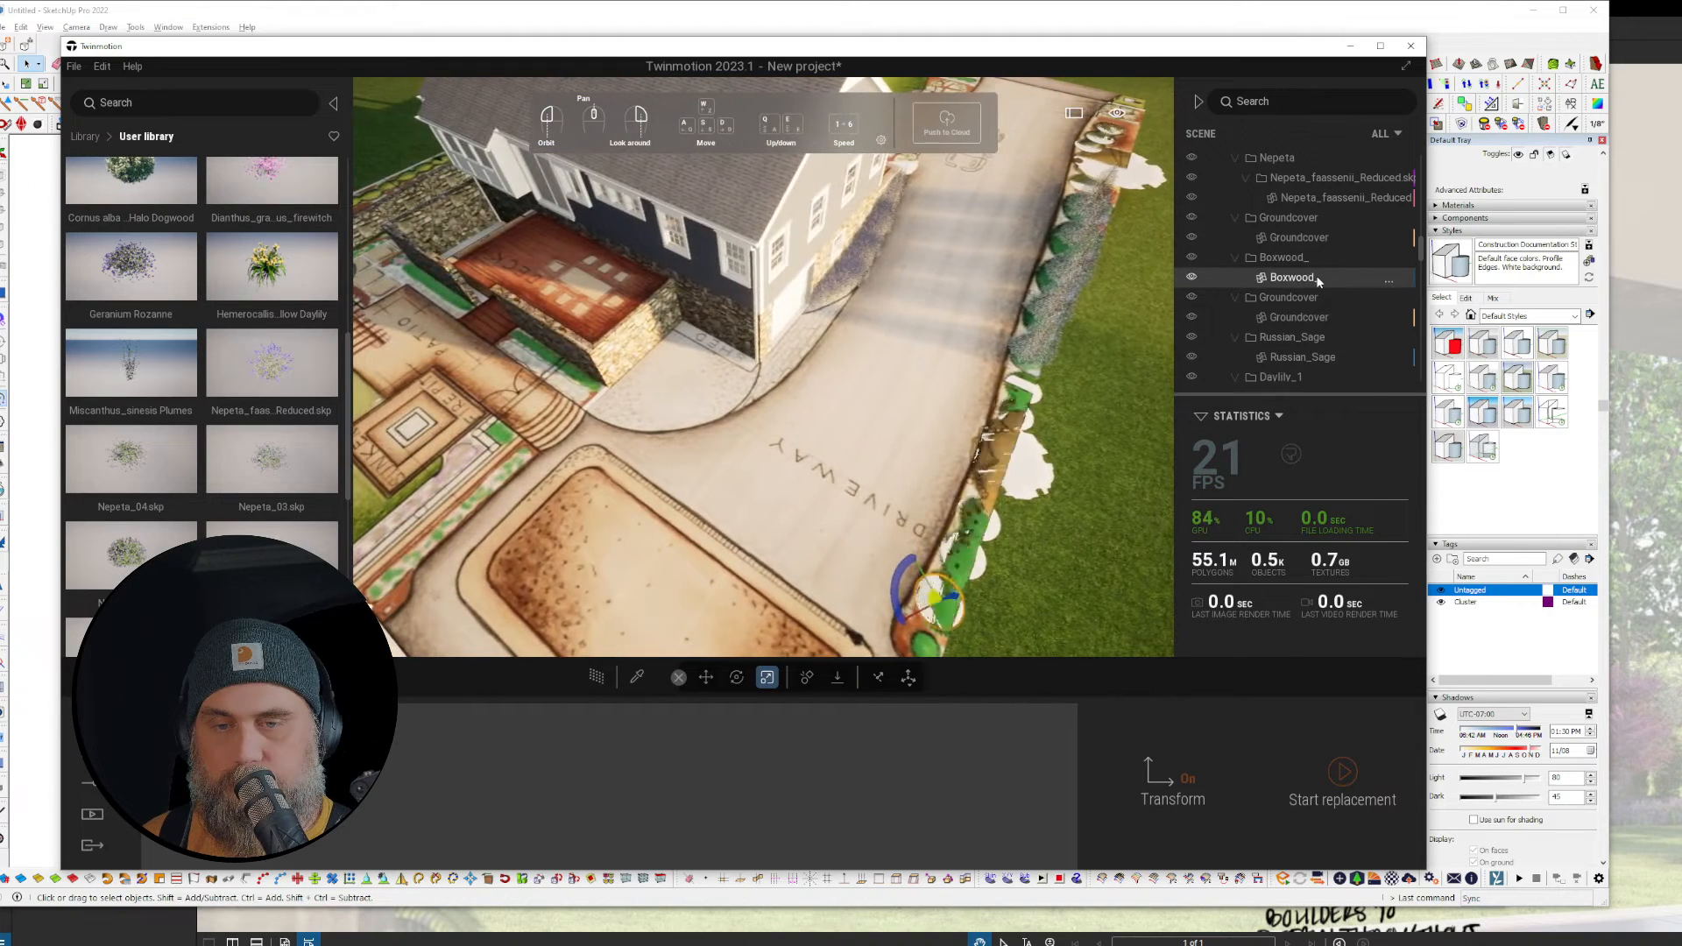
Step: Select all Boxwood_ instances and start replacing them
{"action": "right_click", "coordinate": [1317, 278]}
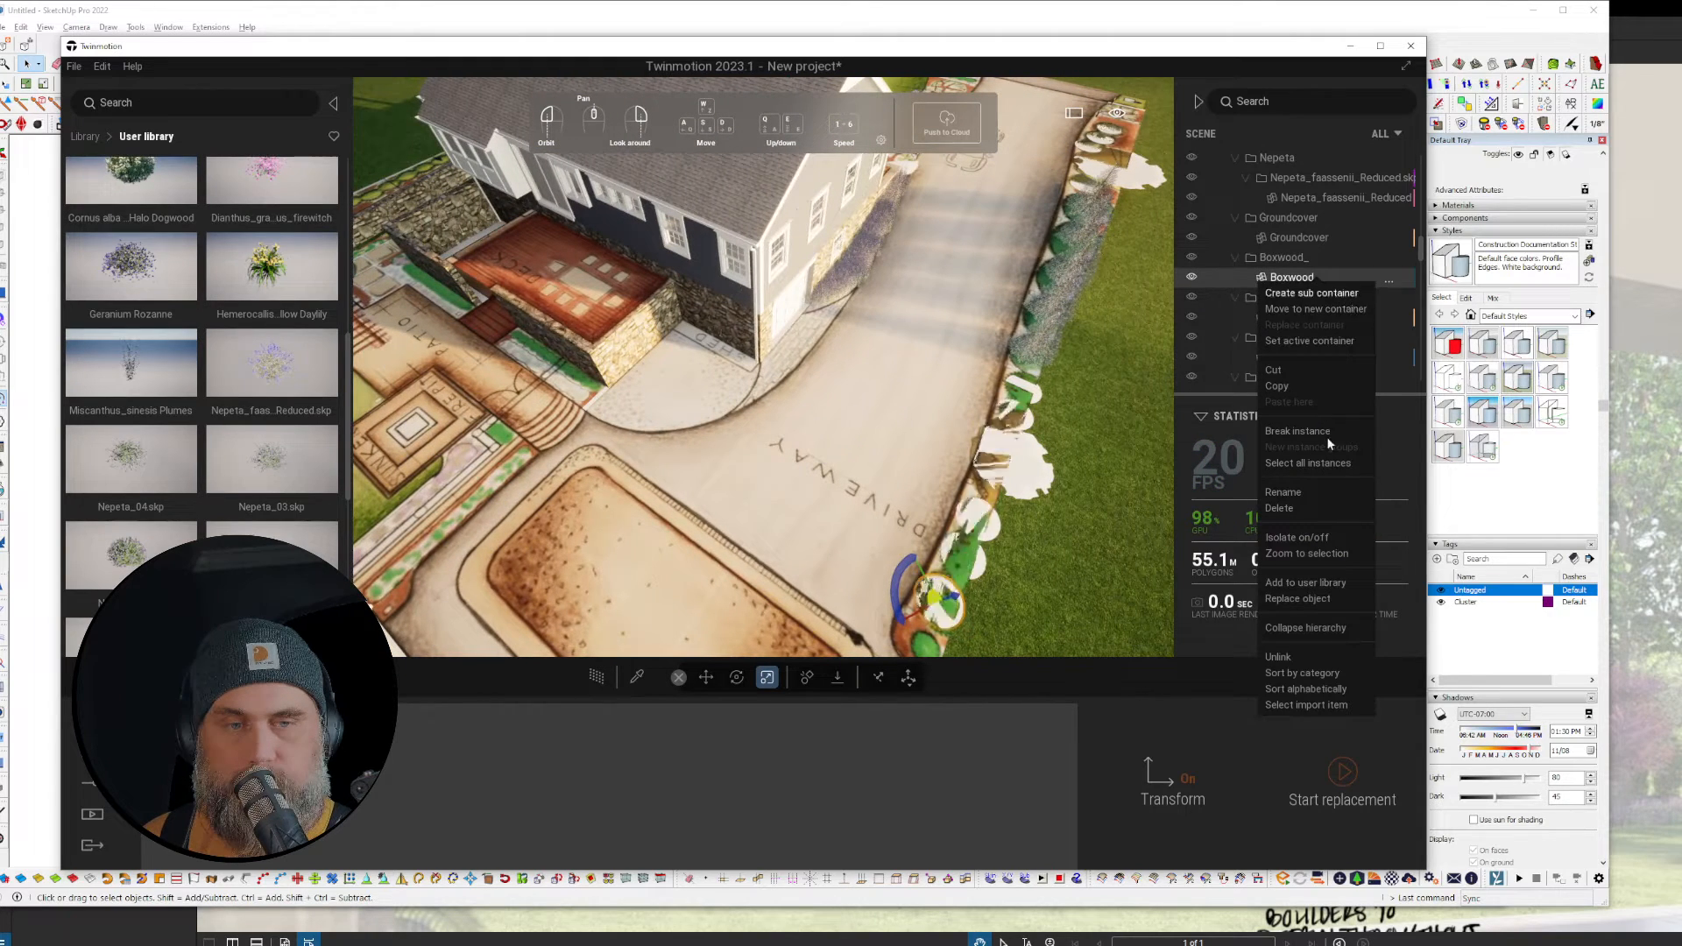
{"action": "left_click", "coordinate": [1327, 465]}
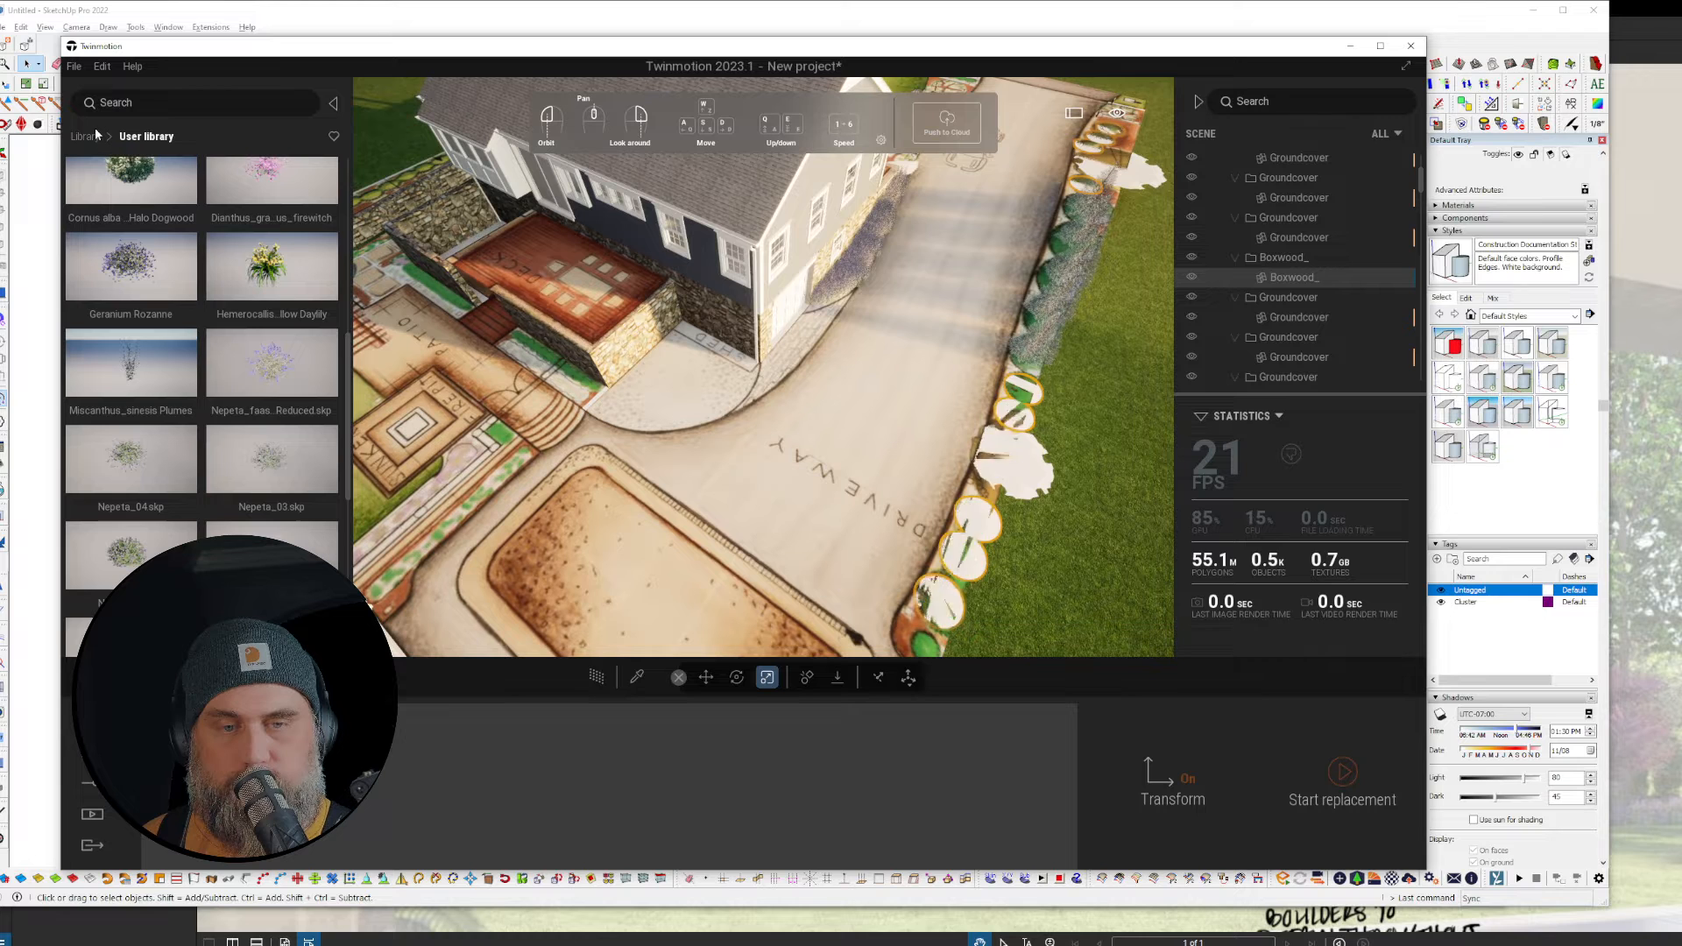
{"action": "right_click", "coordinate": [1290, 275]}
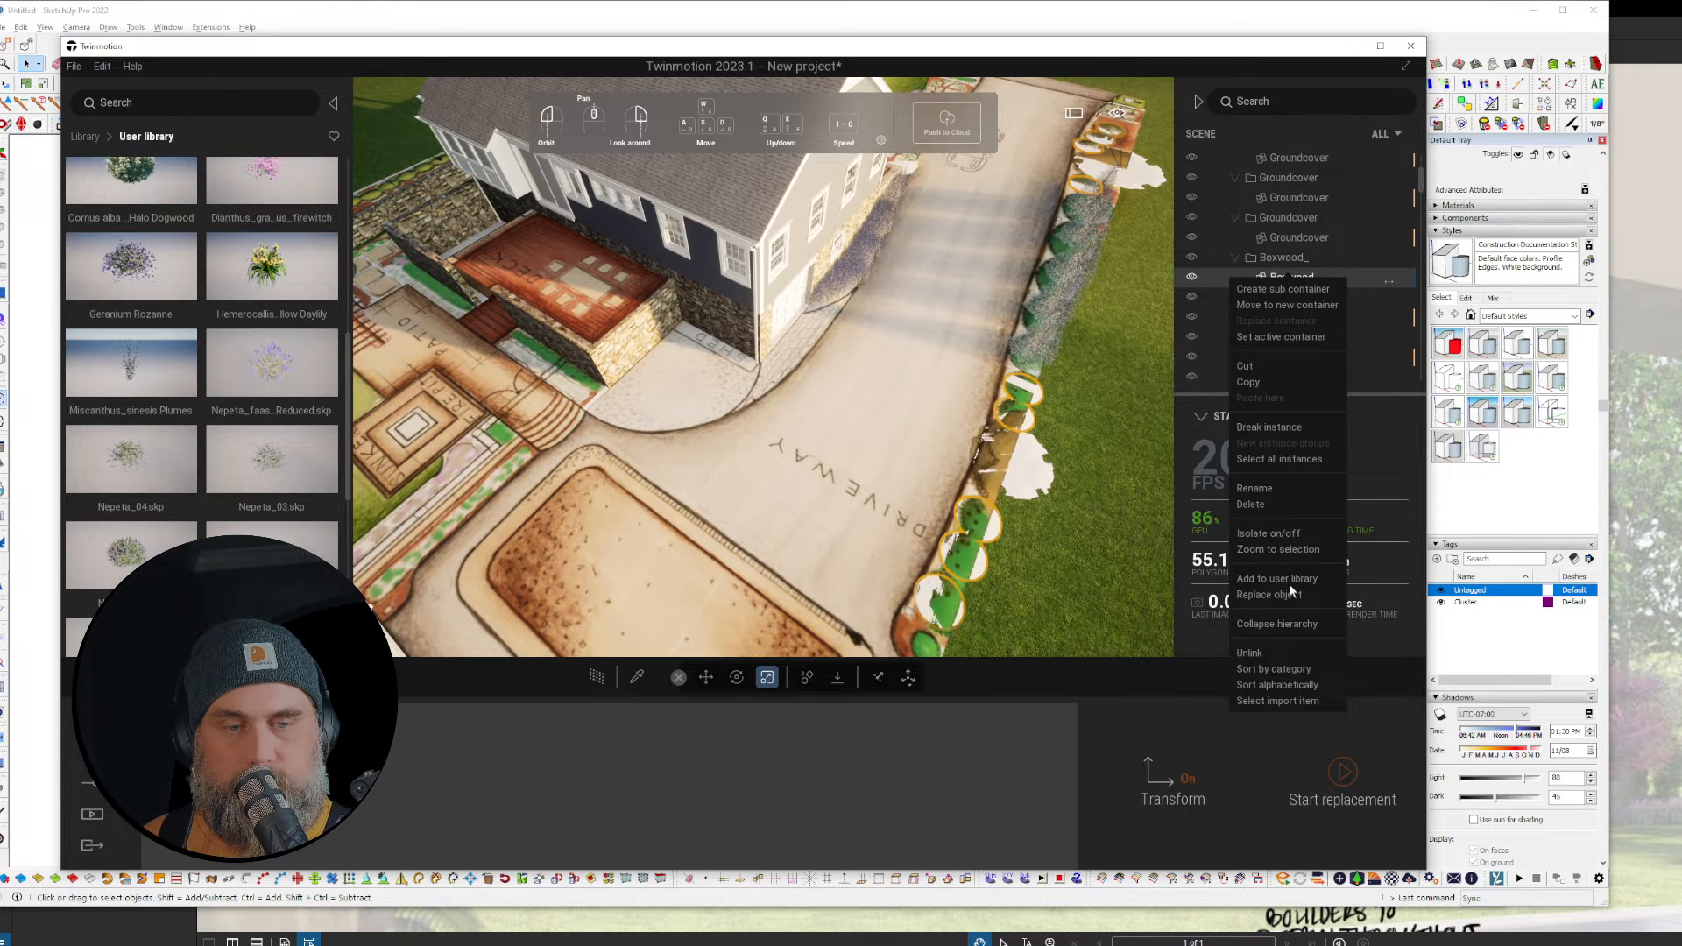
{"action": "left_click", "coordinate": [1269, 594]}
Step: Replace the boxwoods with Colocasia caladium 3 from Vegetation and landscape > Bushes
{"action": "left_click", "coordinate": [85, 135]}
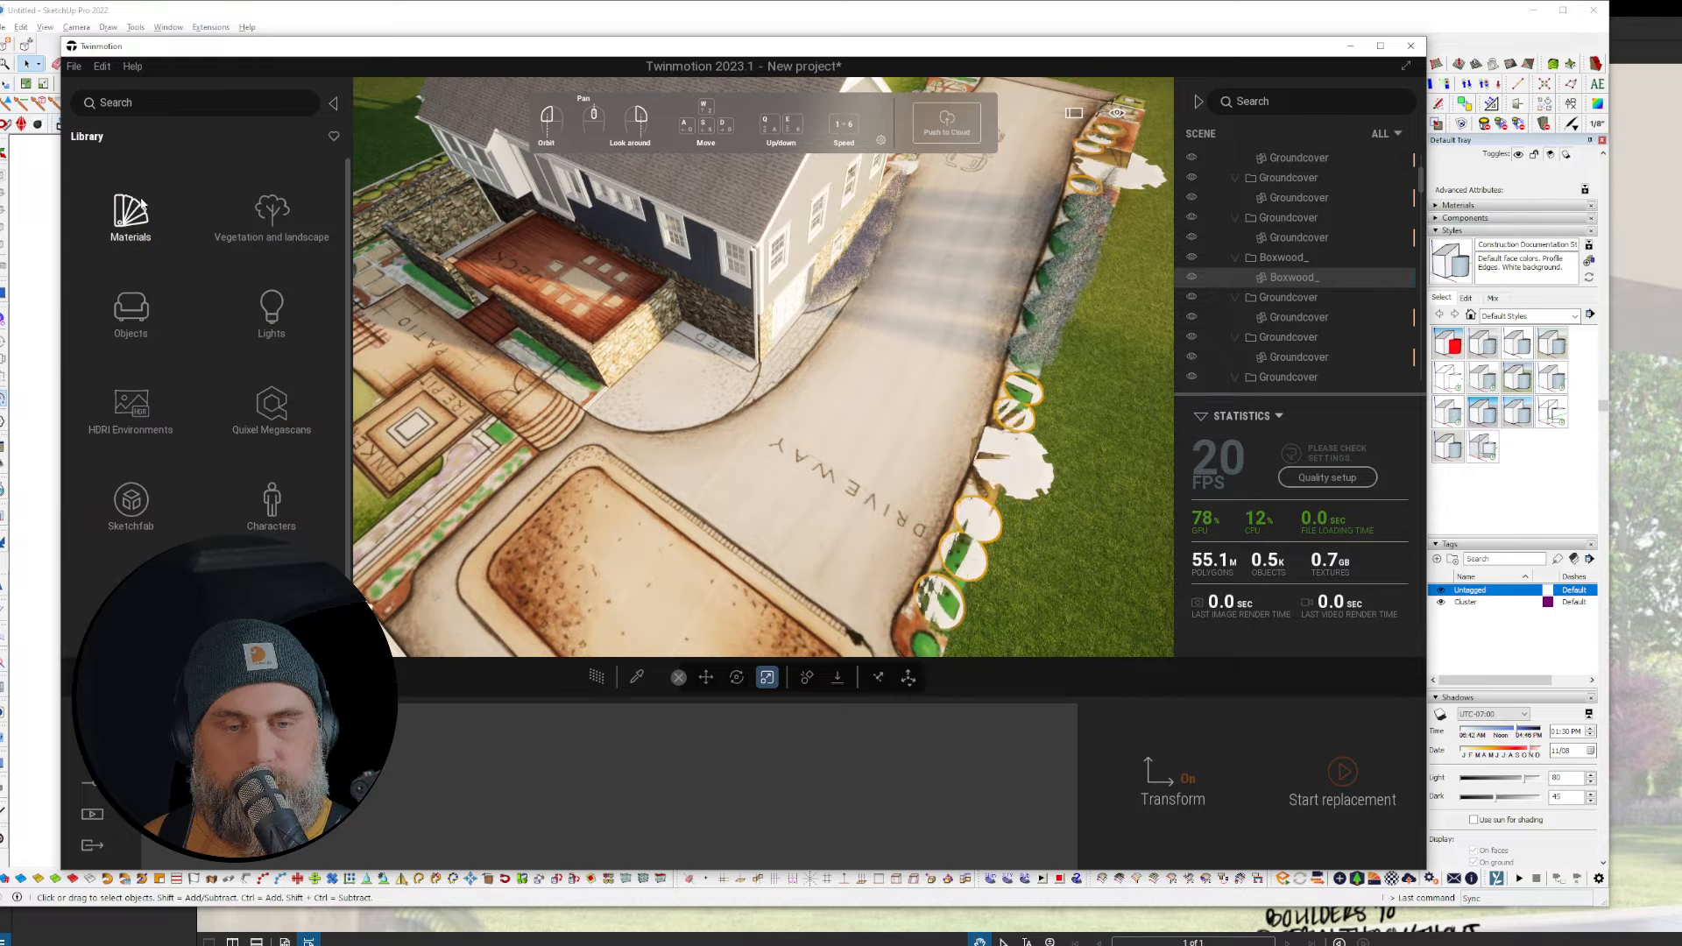
{"action": "left_click", "coordinate": [266, 202]}
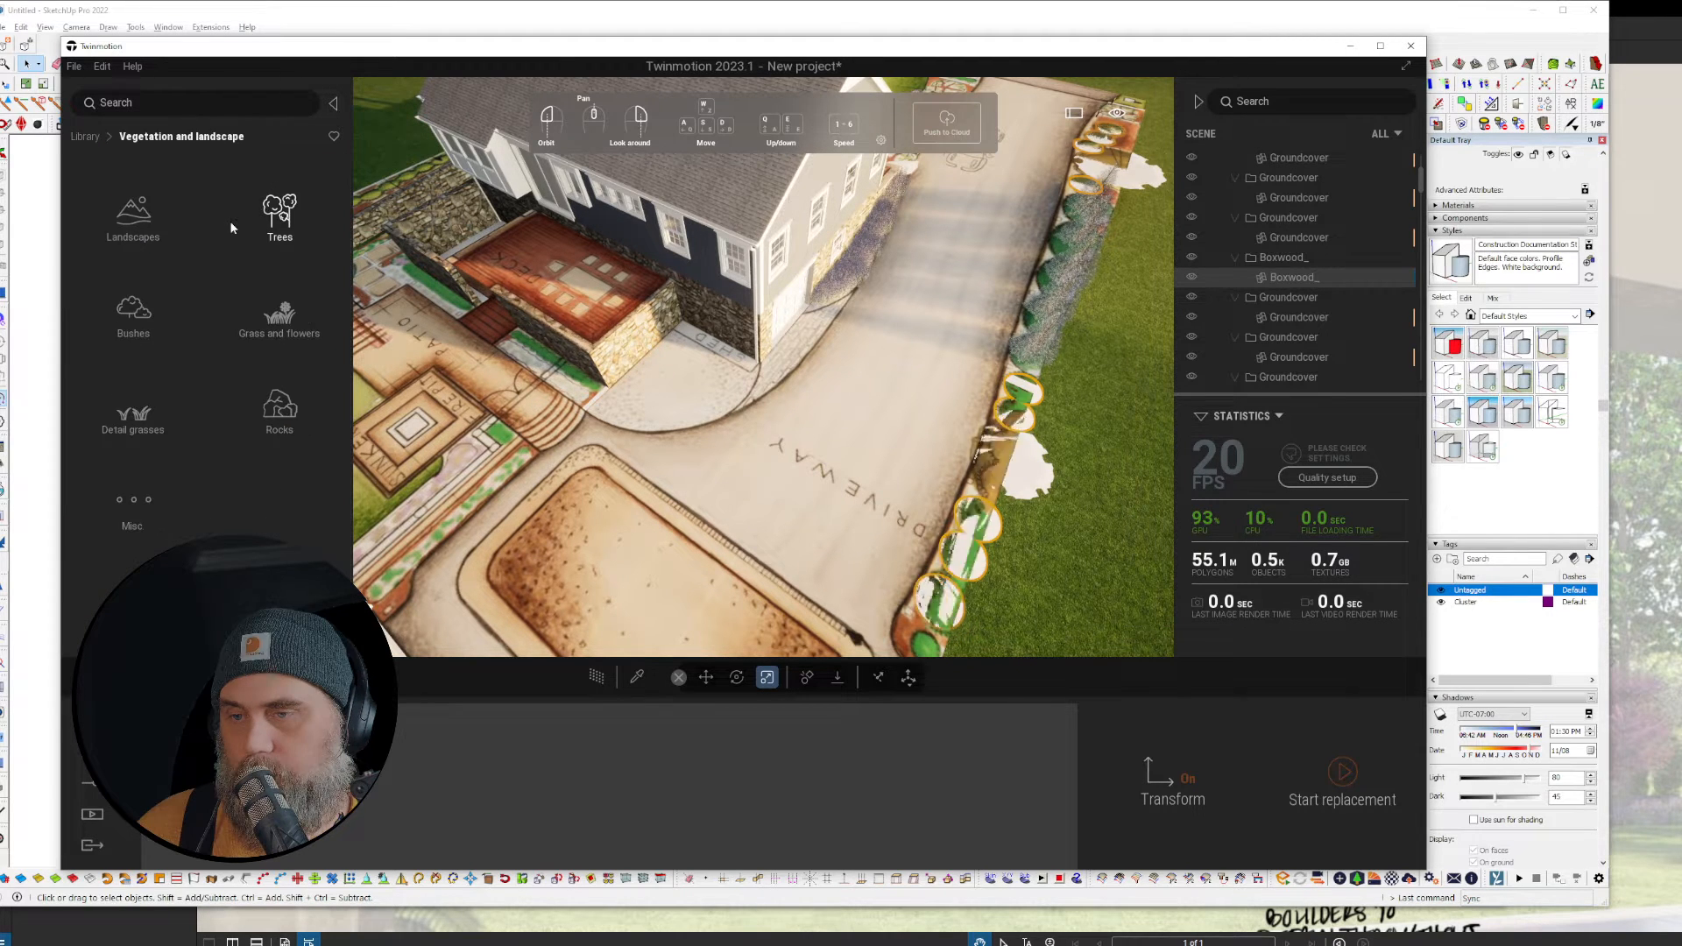
{"action": "left_click", "coordinate": [171, 308]}
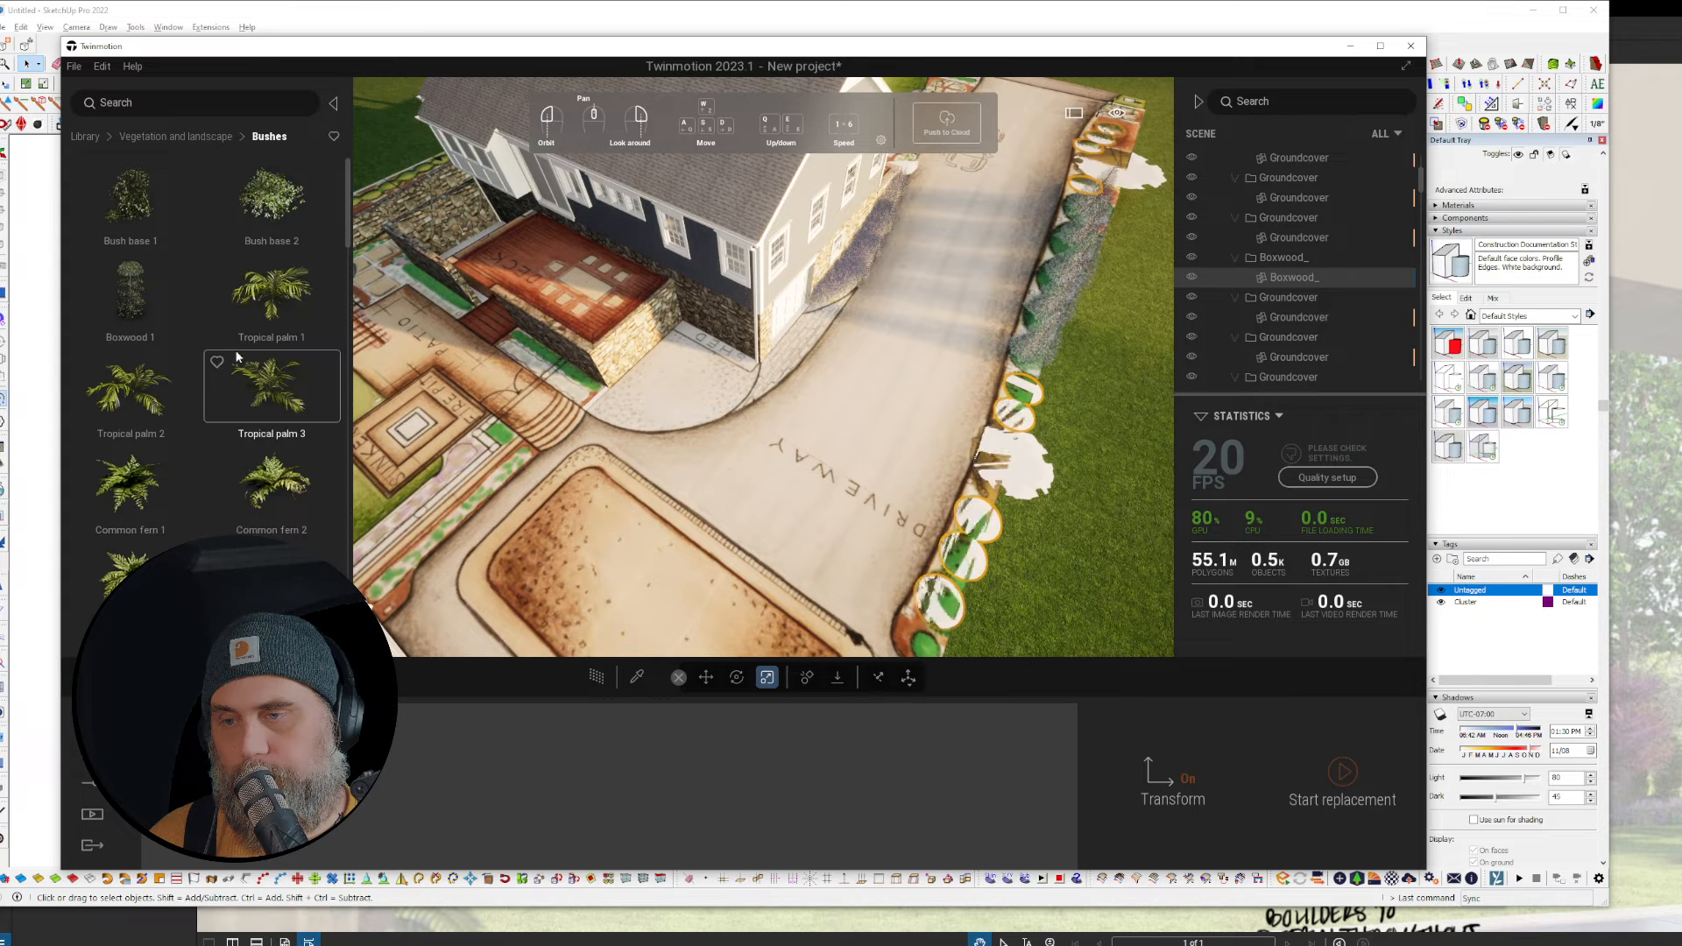
{"action": "scroll", "coordinate": [249, 321], "scroll_direction": "down", "scroll_amount": 3}
{"action": "scroll", "coordinate": [248, 329], "scroll_direction": "down", "scroll_amount": 6}
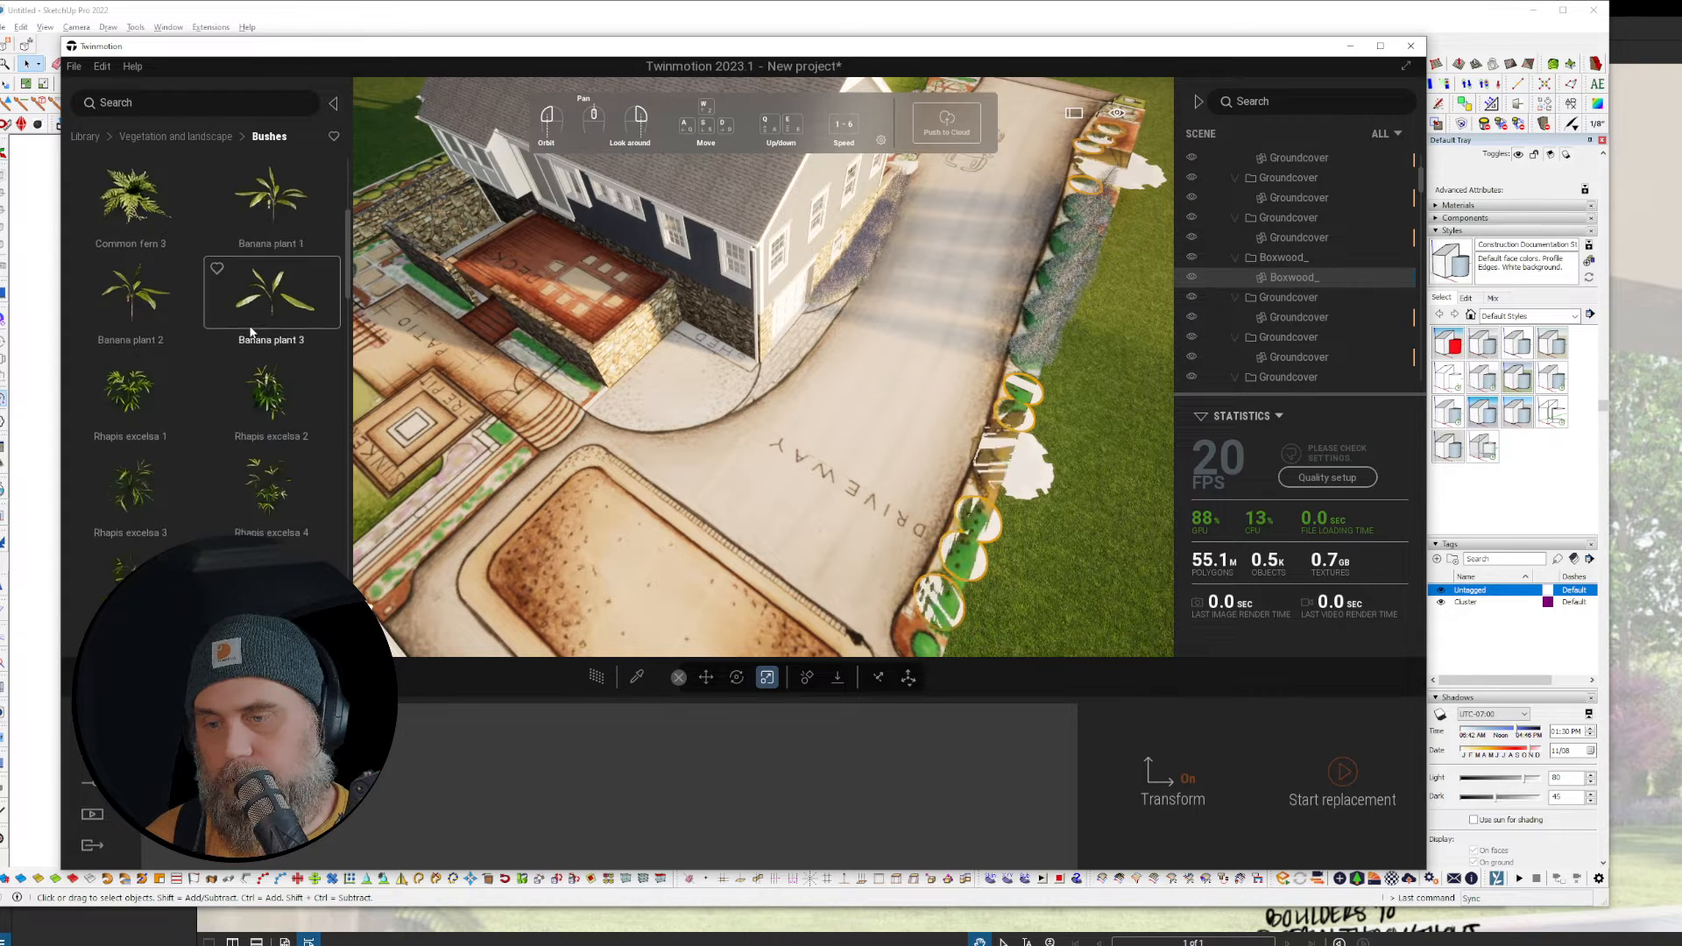
{"action": "scroll", "coordinate": [249, 333], "scroll_direction": "down", "scroll_amount": 4}
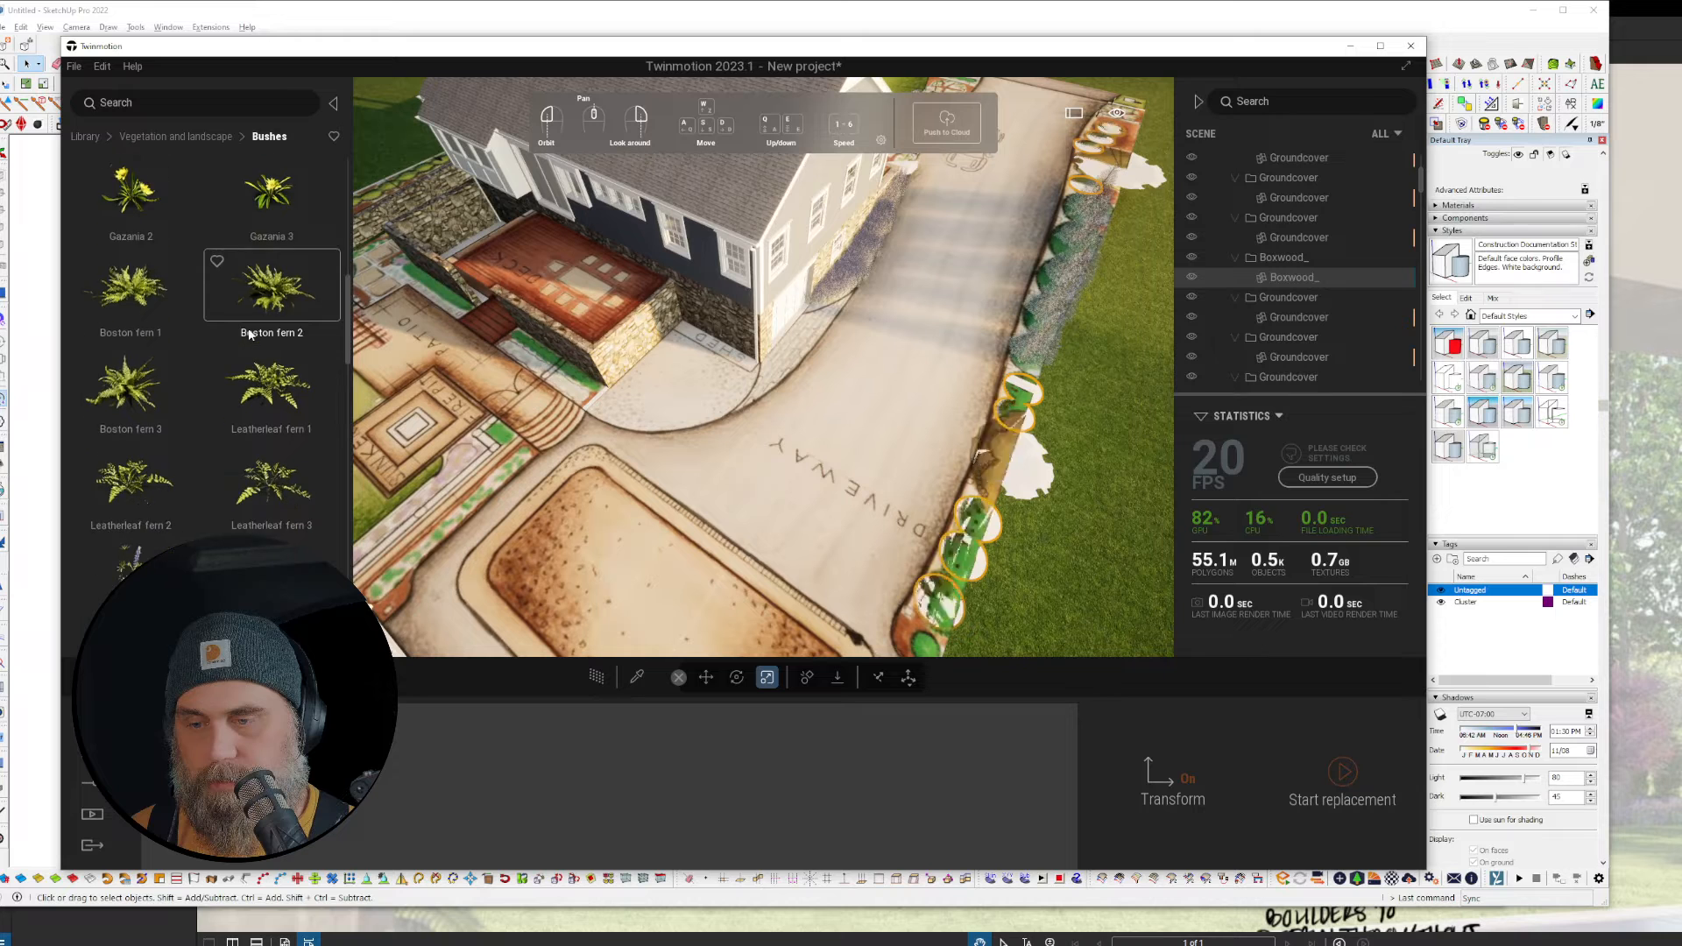
{"action": "scroll", "coordinate": [249, 333], "scroll_direction": "down", "scroll_amount": 1}
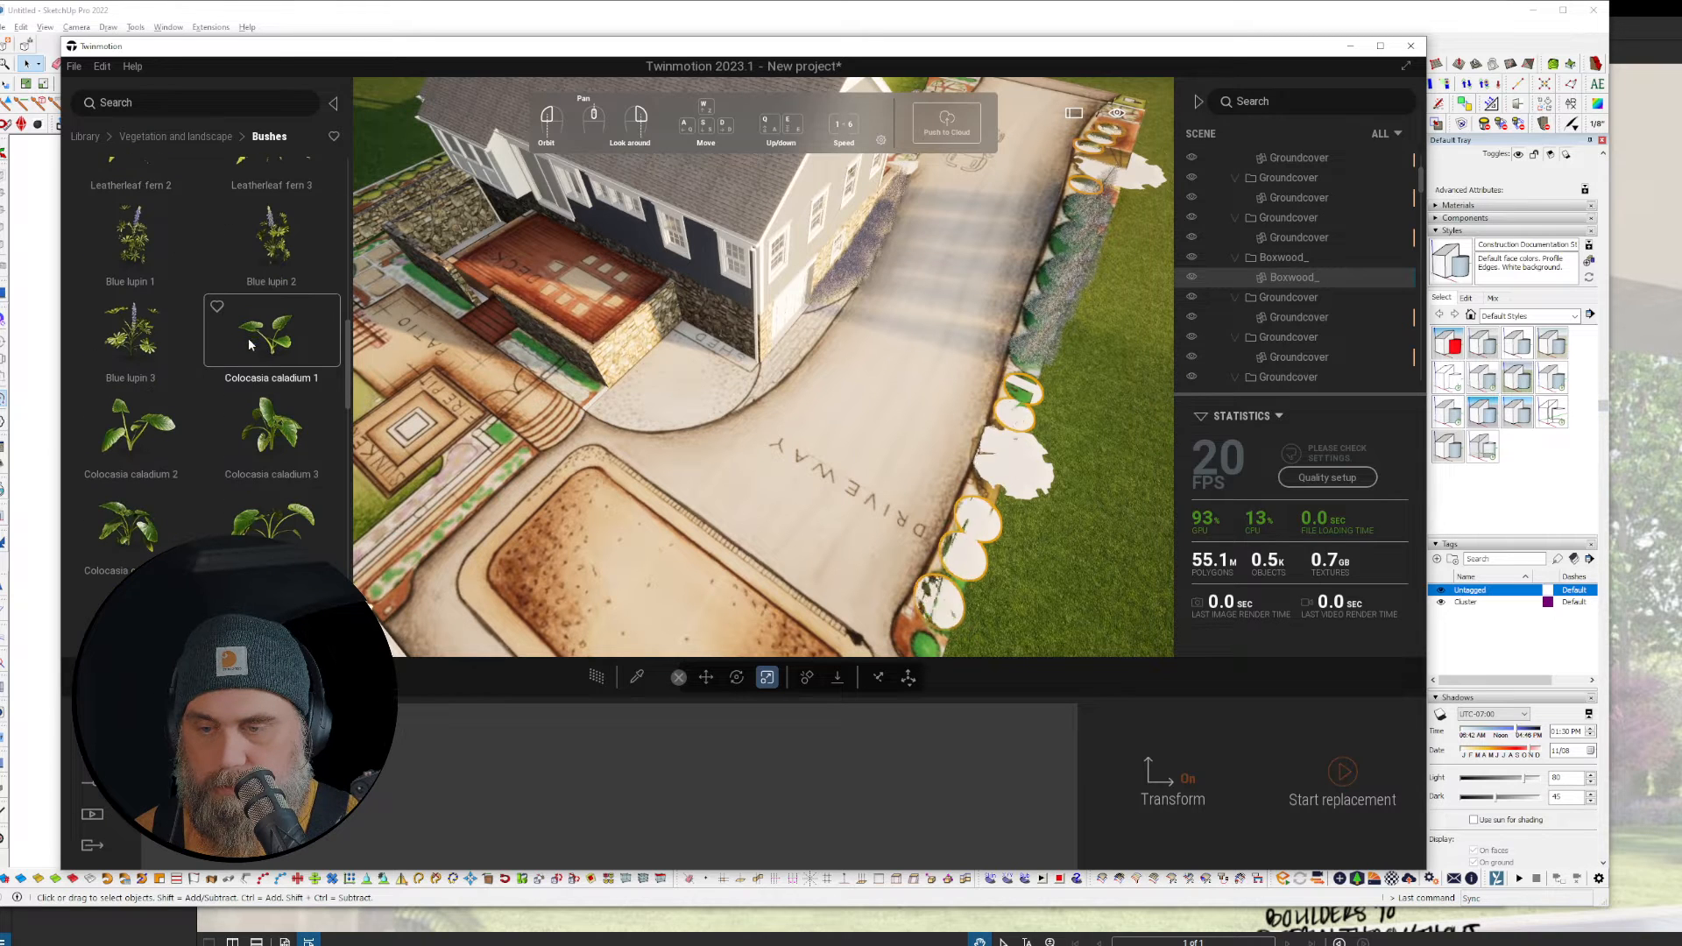
{"action": "left_click_drag", "start_coordinate": [282, 439], "coordinate": [1087, 473]}
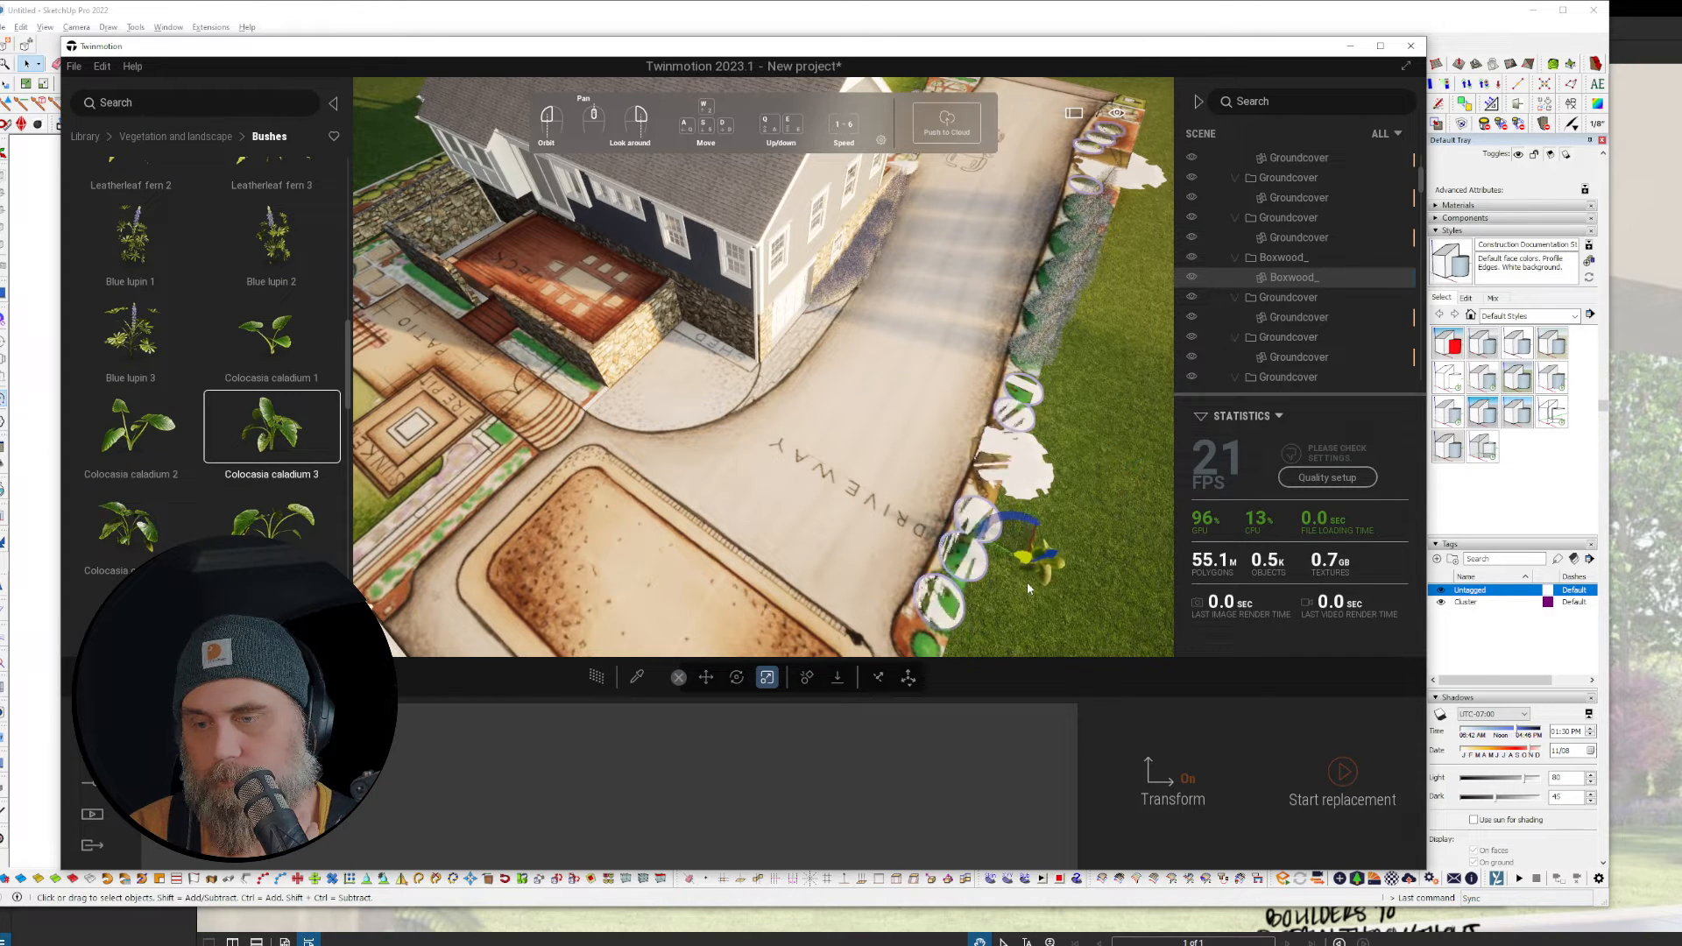
{"action": "left_click_drag", "start_coordinate": [299, 482], "coordinate": [342, 771]}
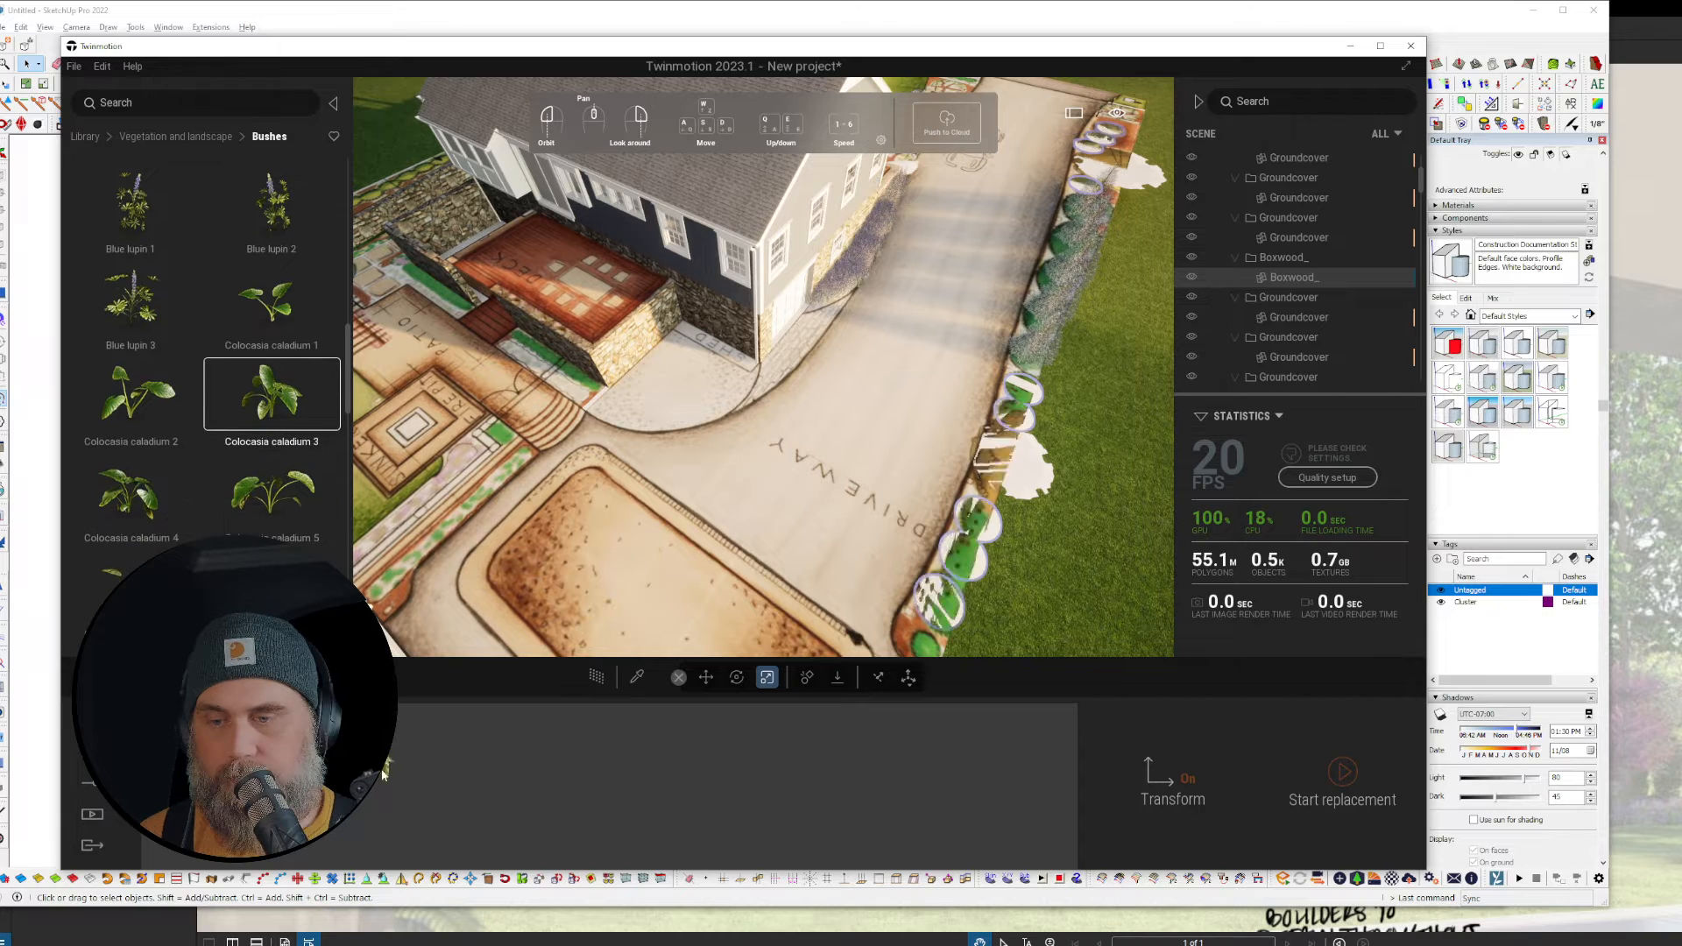
{"action": "left_click", "coordinate": [1344, 775]}
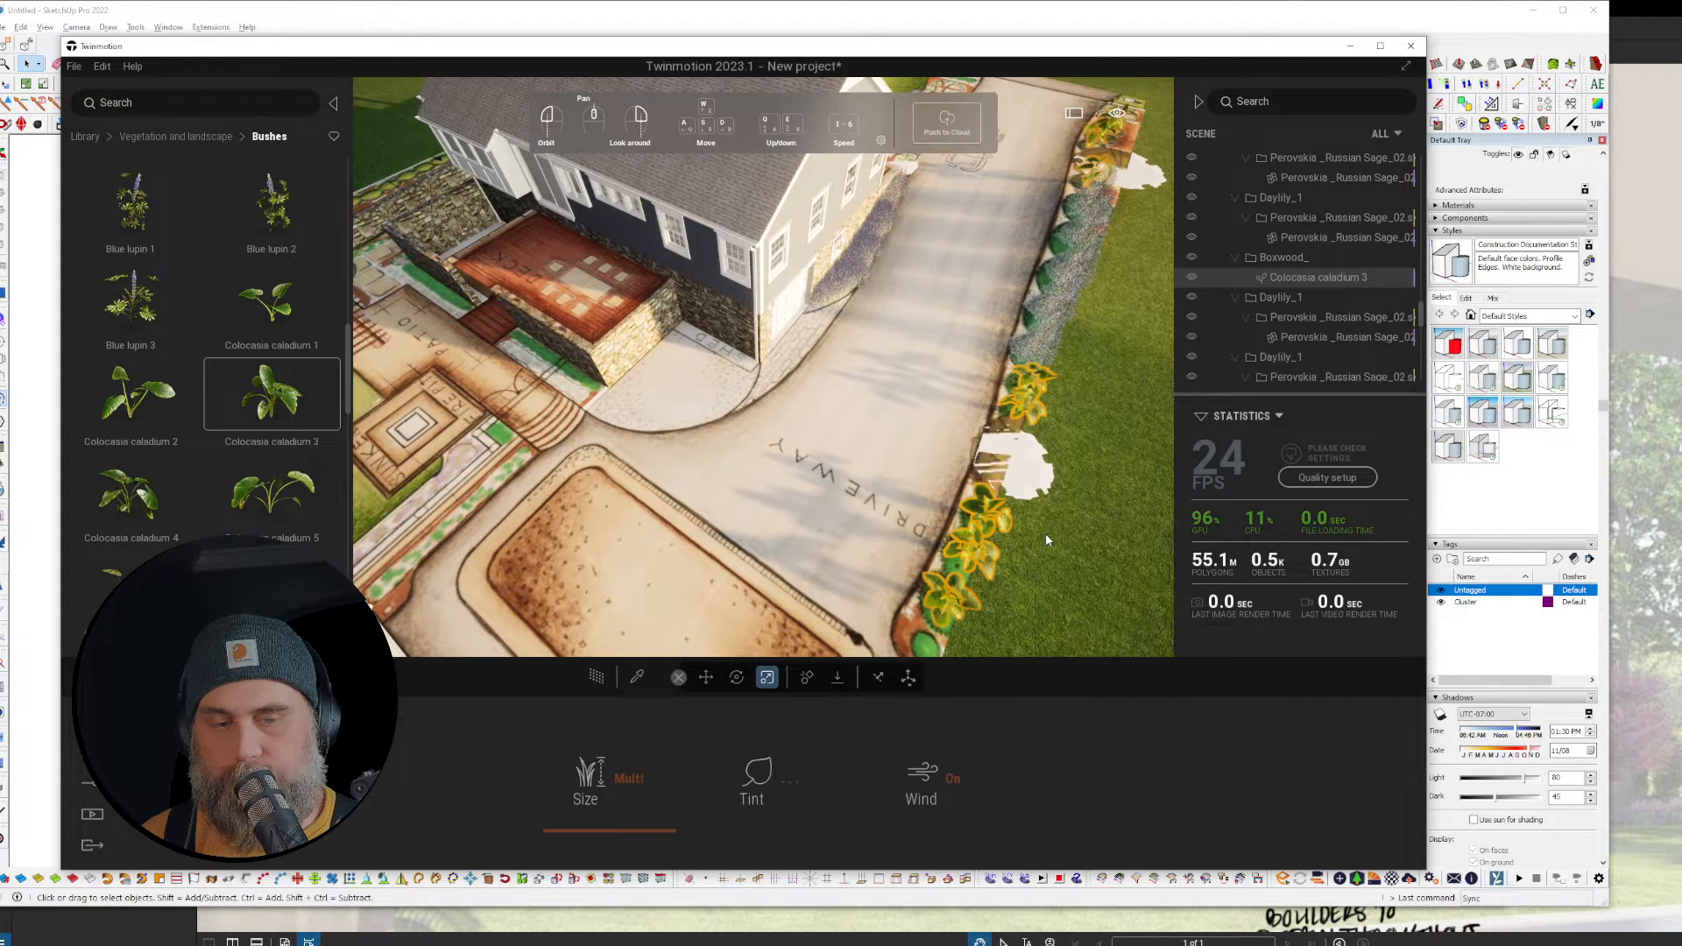
{"action": "left_click_drag", "start_coordinate": [1044, 533], "coordinate": [1193, 361]}
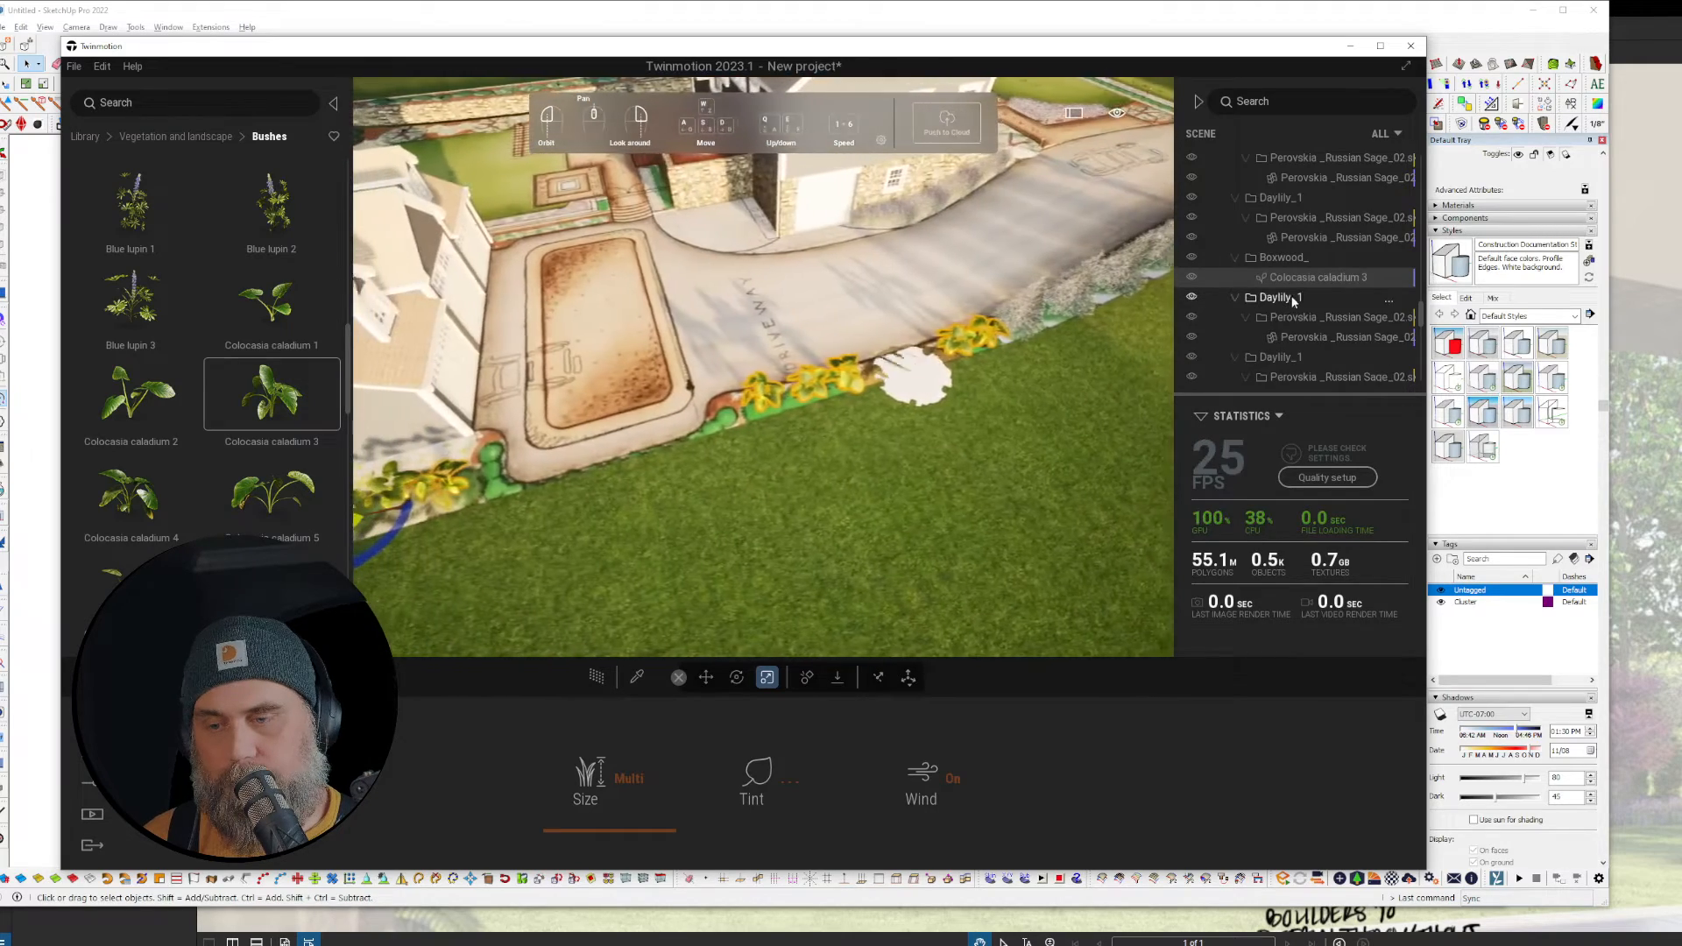
Step: Begin replacing the Colocasia caladium 3 plants and open Quixel Megascans 3D Plants
{"action": "right_click", "coordinate": [1303, 280]}
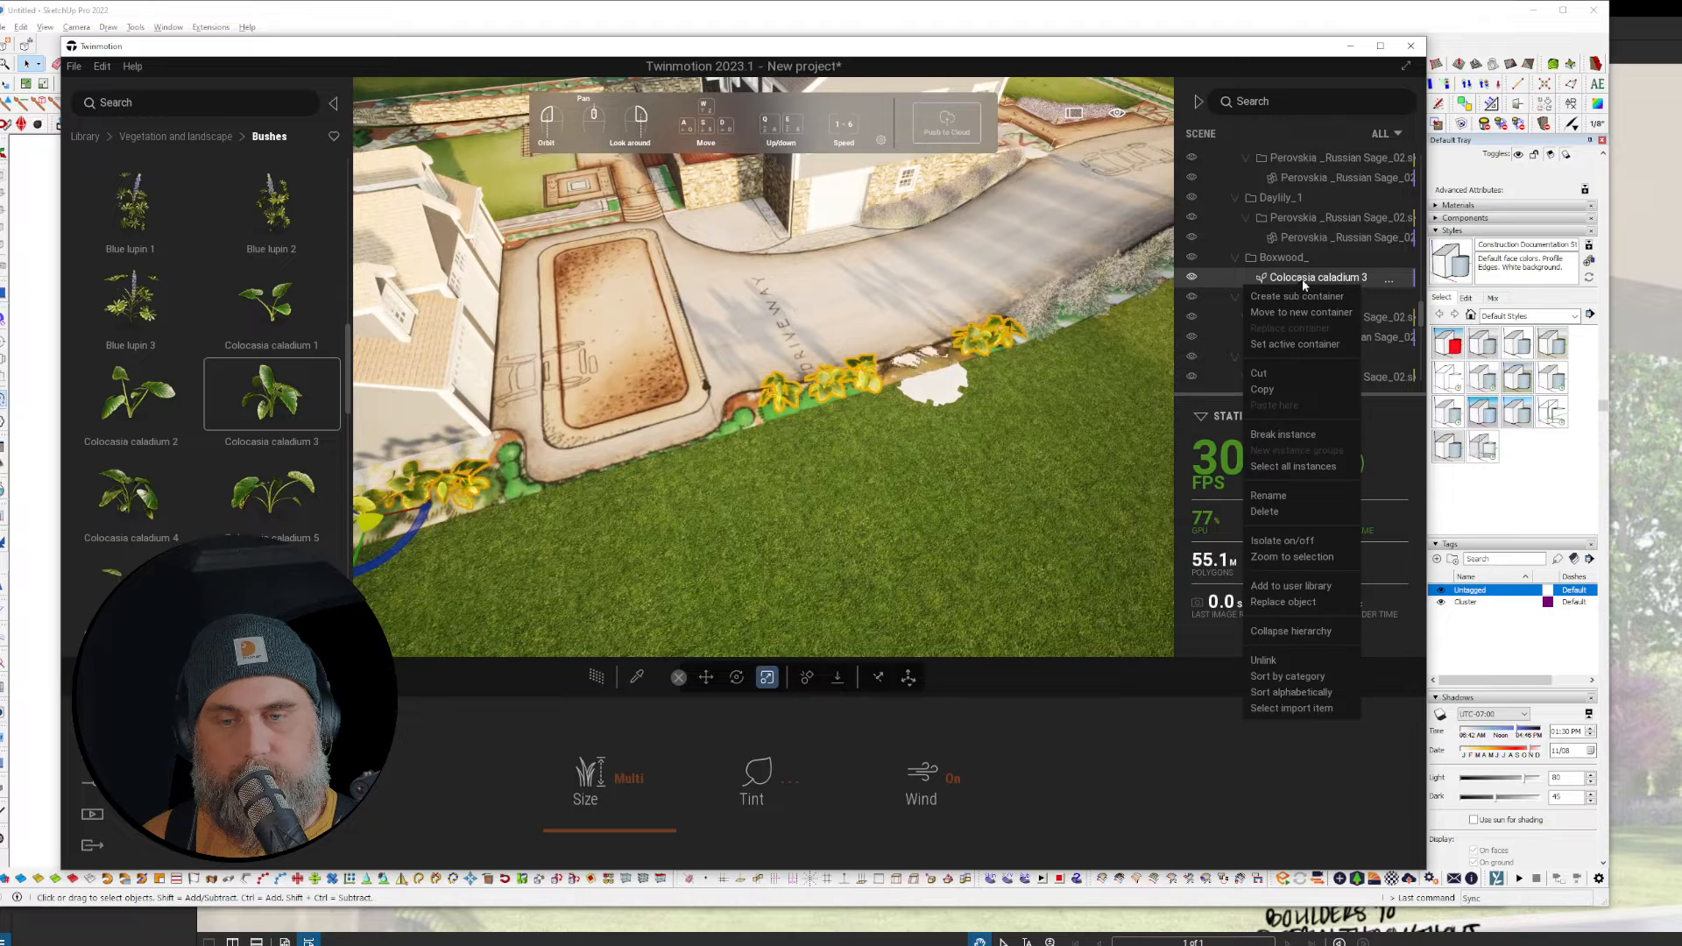
{"action": "left_click", "coordinate": [1287, 602]}
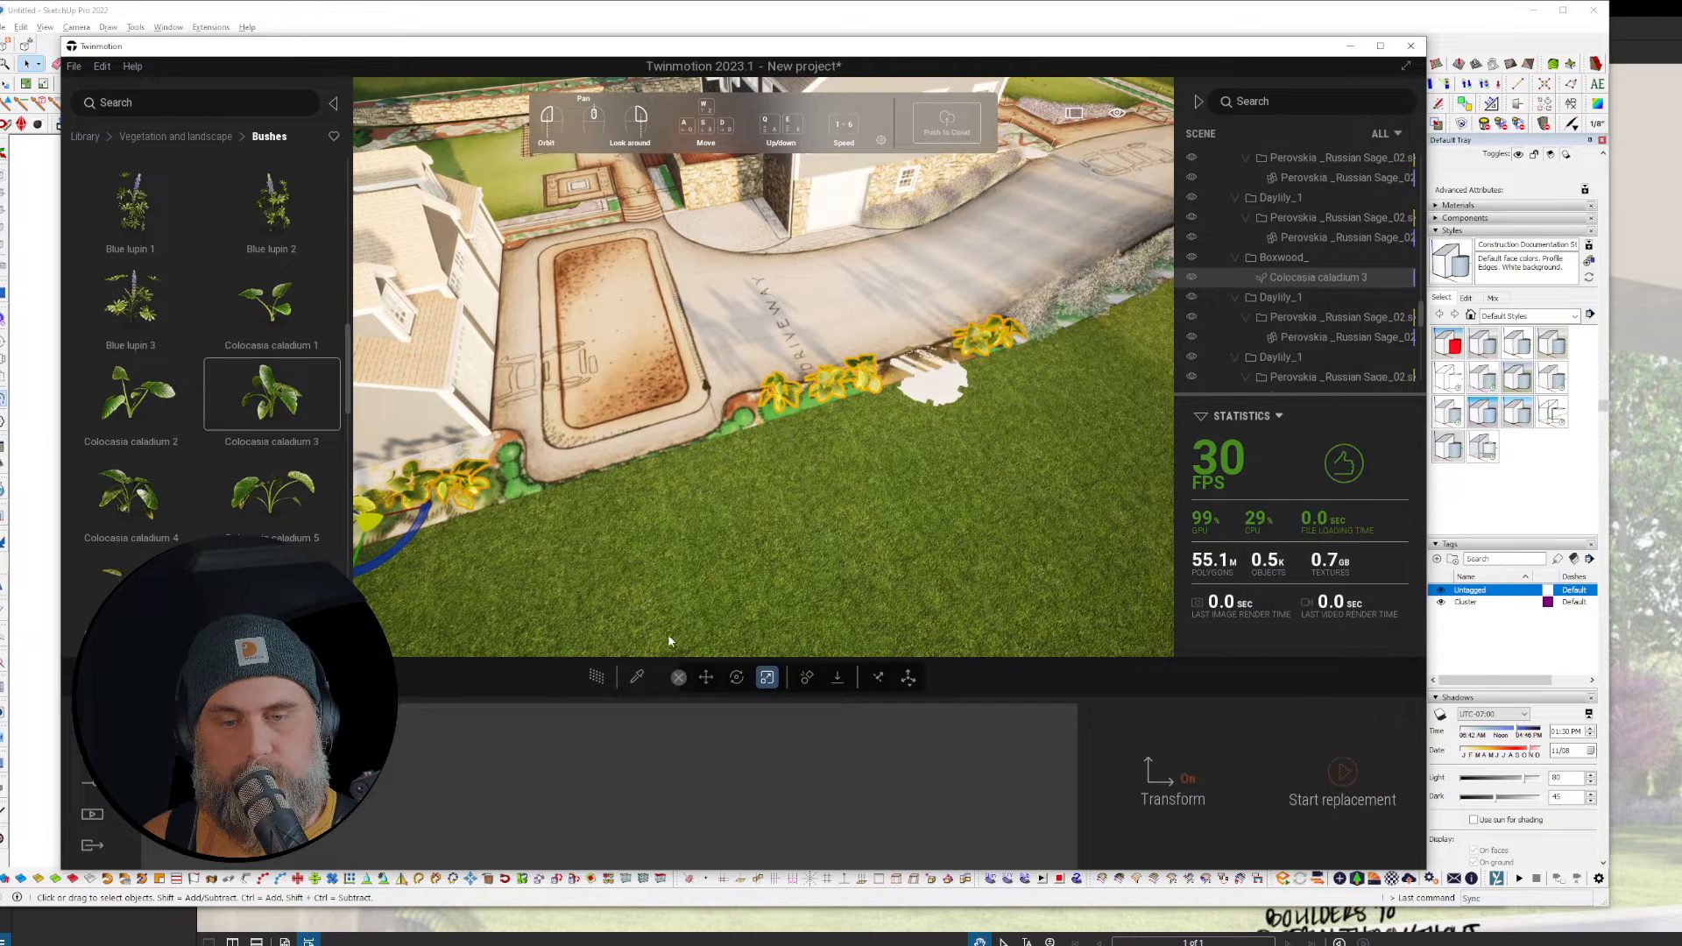
{"action": "left_click", "coordinate": [88, 137]}
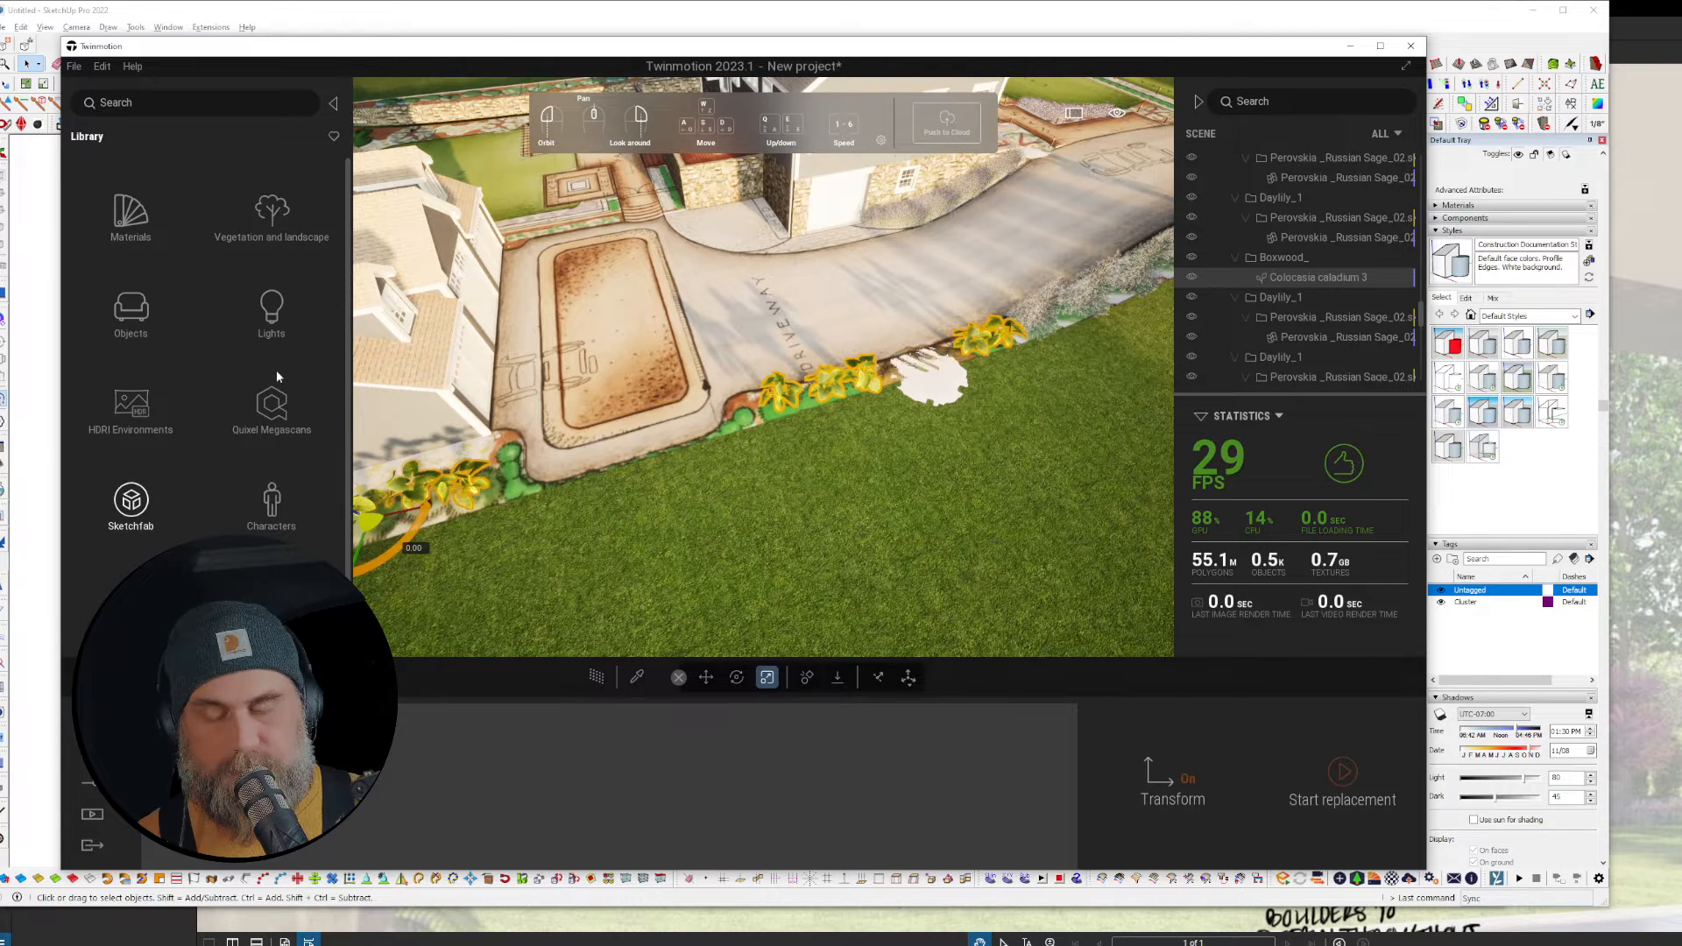
{"action": "left_click", "coordinate": [273, 401]}
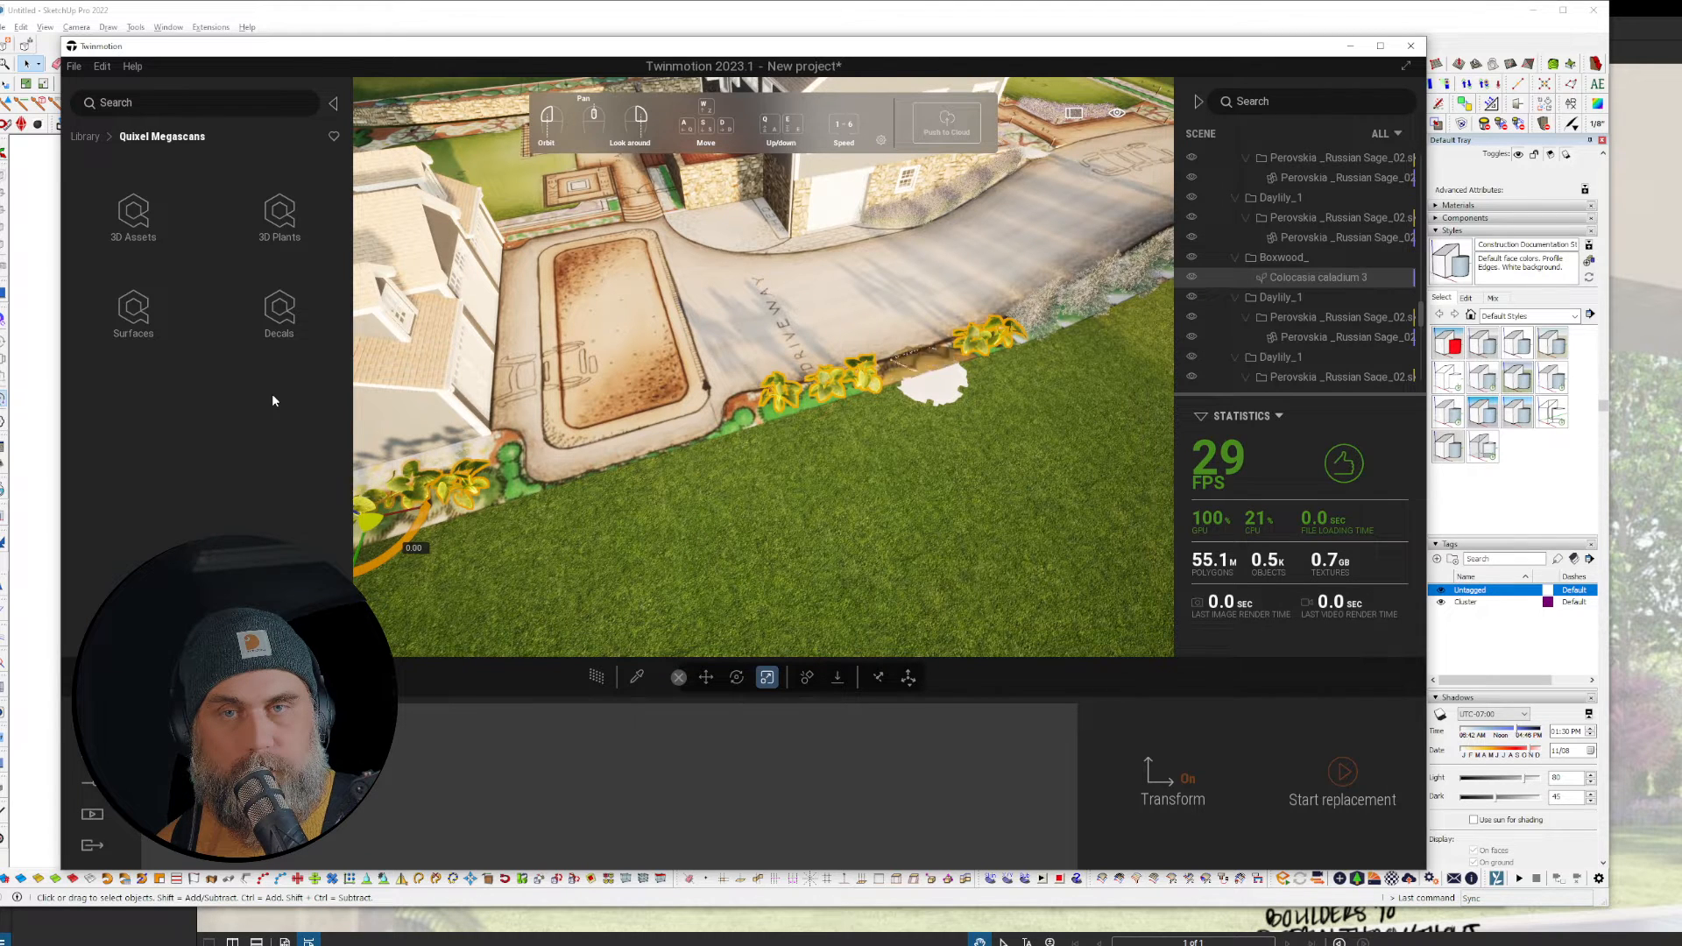
{"action": "left_click", "coordinate": [279, 212]}
Step: Browse Garden Plant > Flowering and pick the Purple Shamrock
{"action": "left_click", "coordinate": [136, 215]}
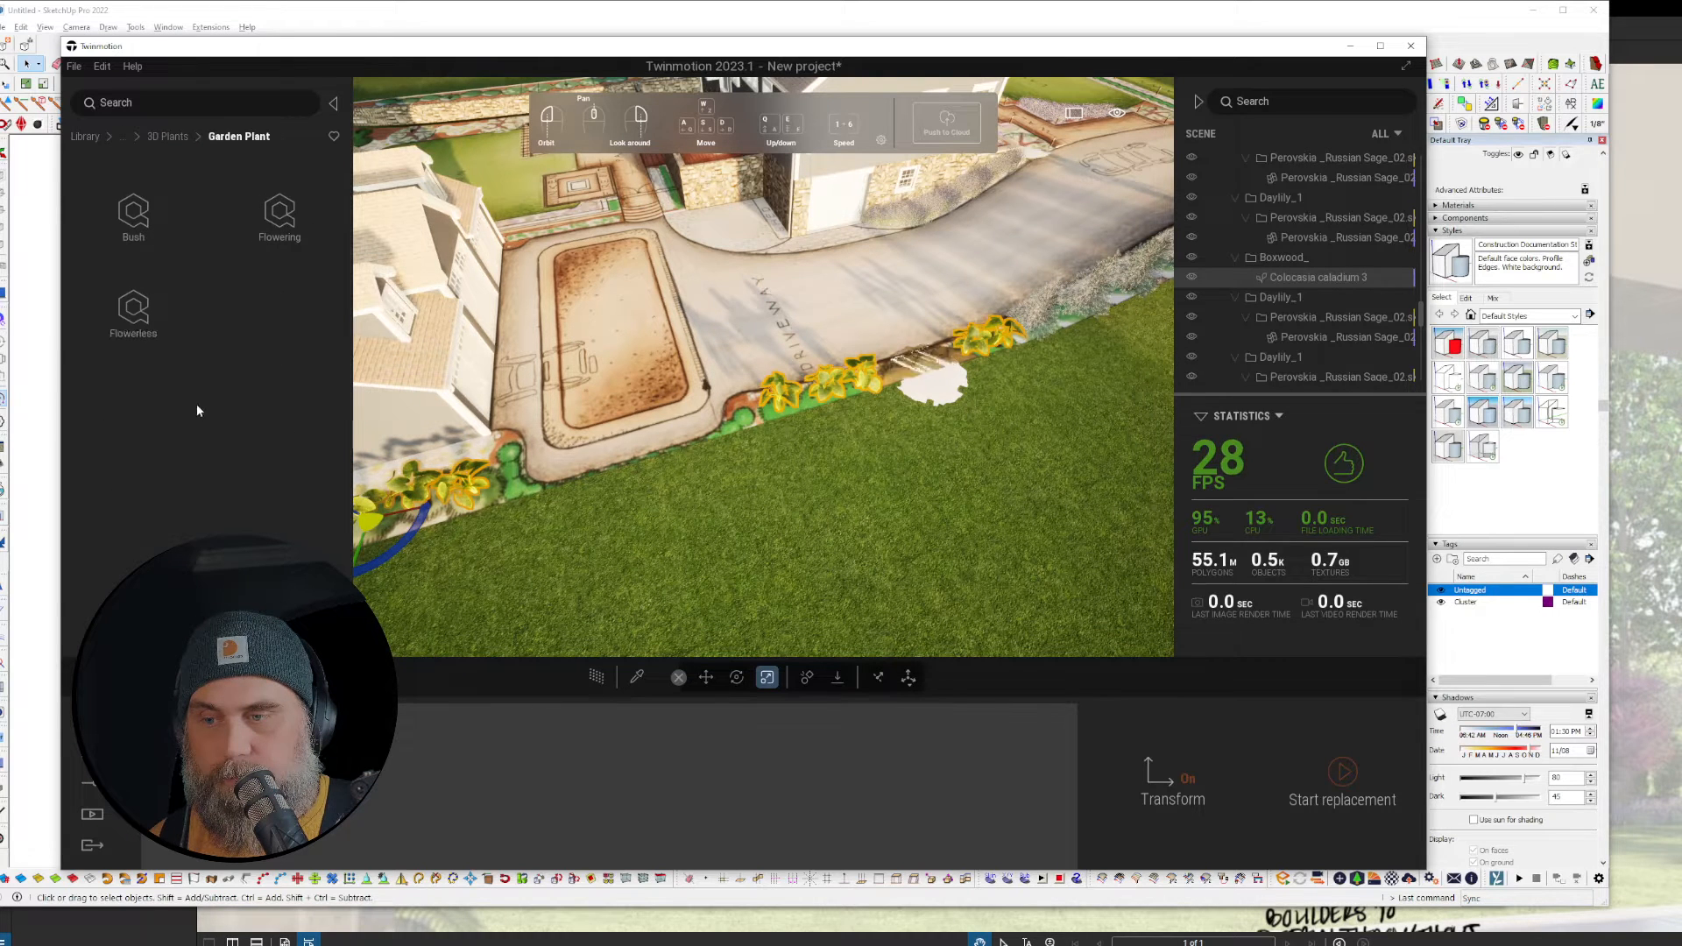
{"action": "left_click", "coordinate": [131, 210]}
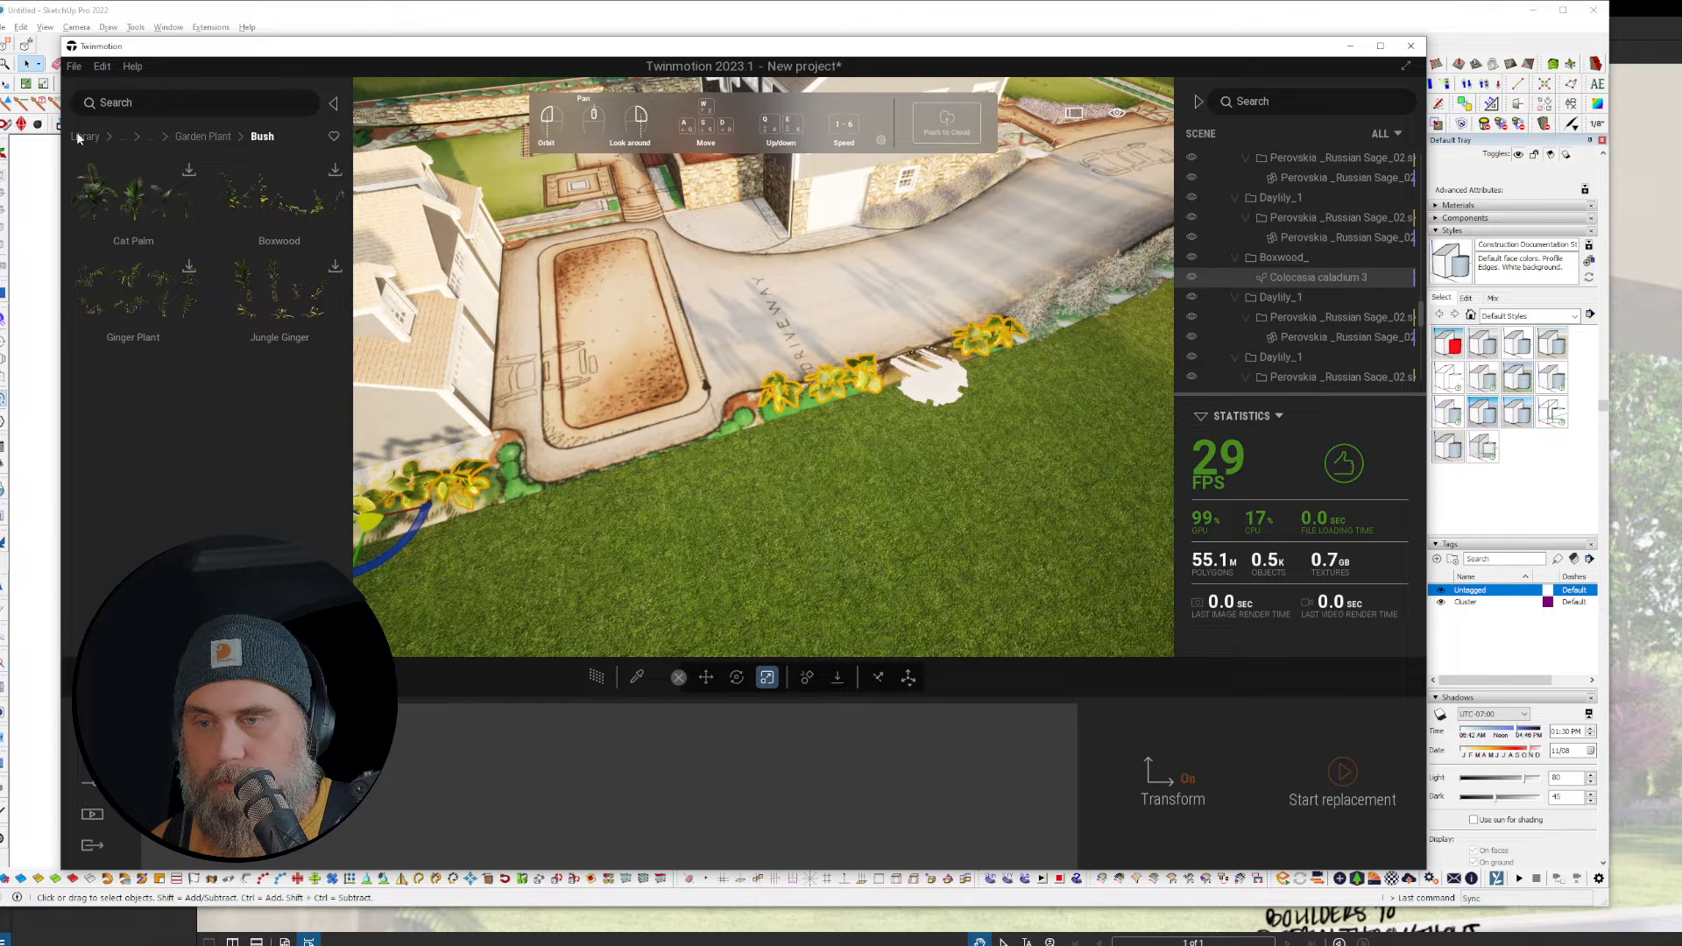
{"action": "left_click", "coordinate": [227, 137]}
{"action": "left_click", "coordinate": [292, 214]}
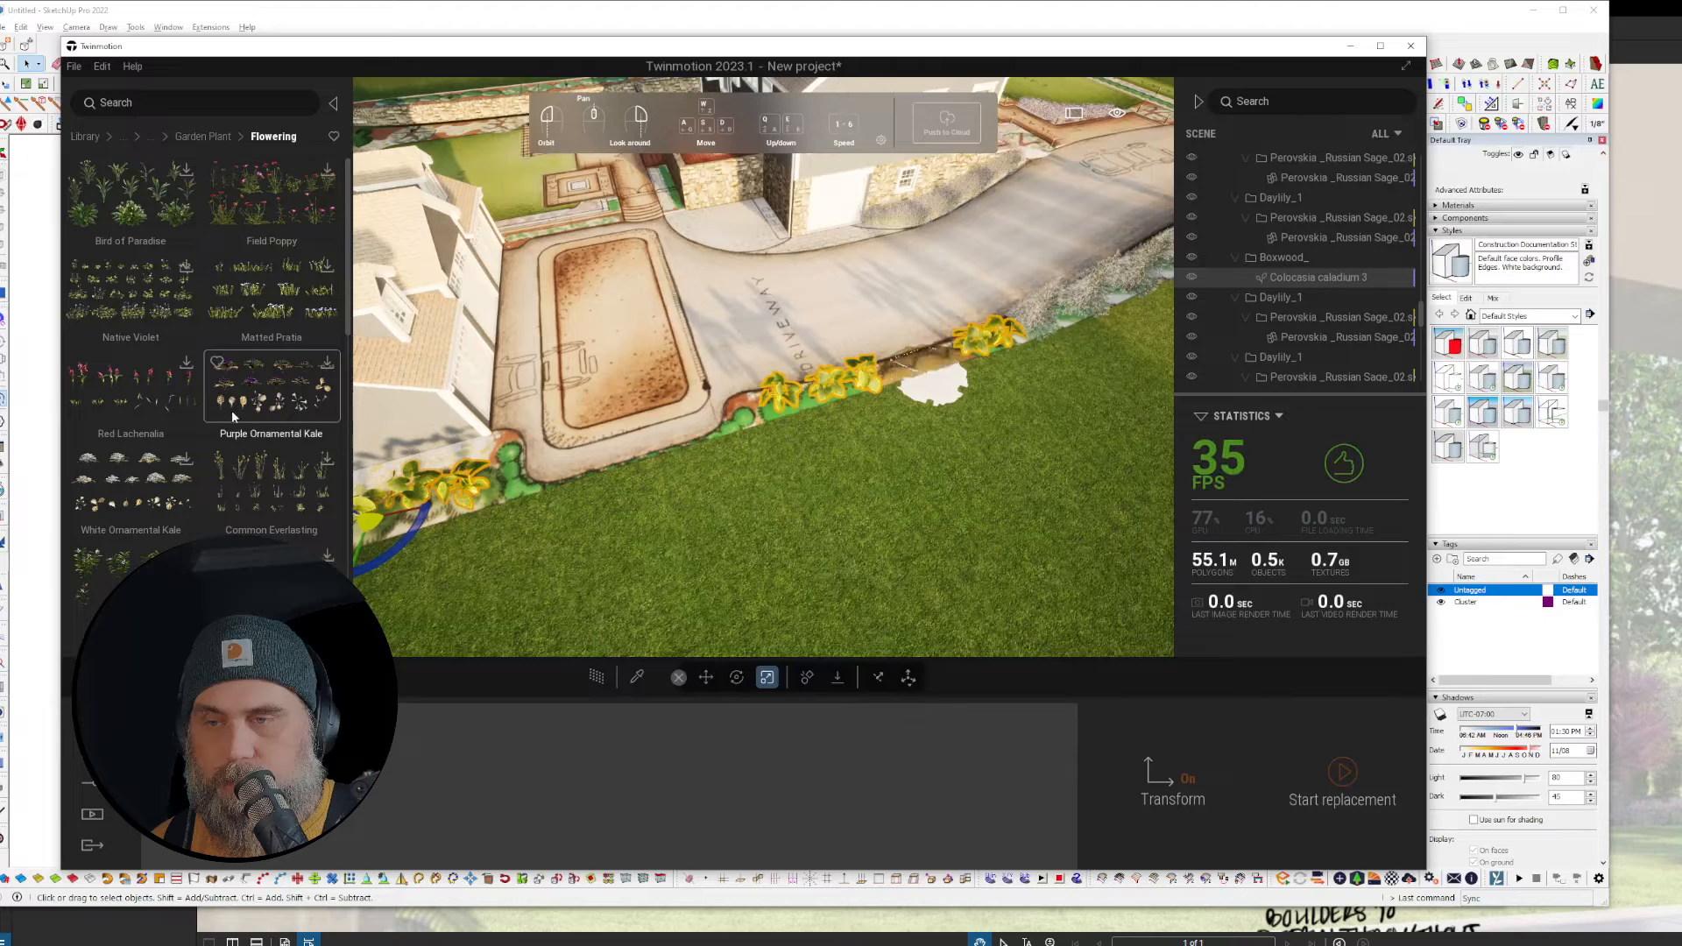
{"action": "scroll", "coordinate": [233, 410], "scroll_direction": "down", "scroll_amount": 10}
{"action": "scroll", "coordinate": [233, 410], "scroll_direction": "down", "scroll_amount": 5}
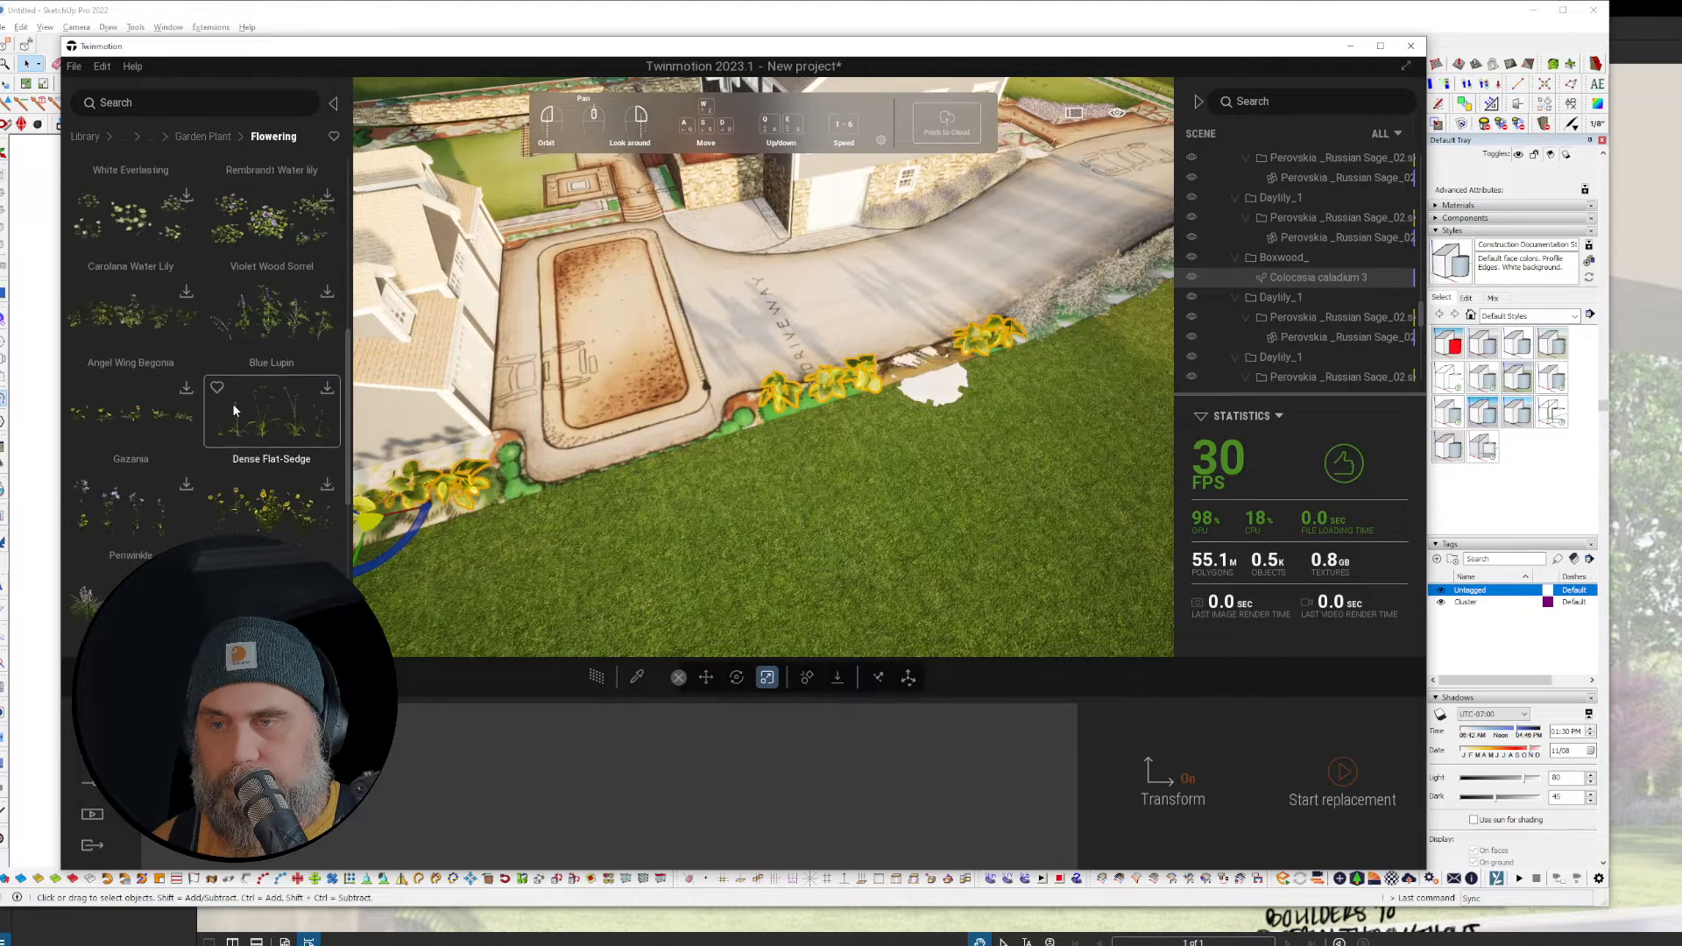
{"action": "scroll", "coordinate": [233, 402], "scroll_direction": "down", "scroll_amount": 3}
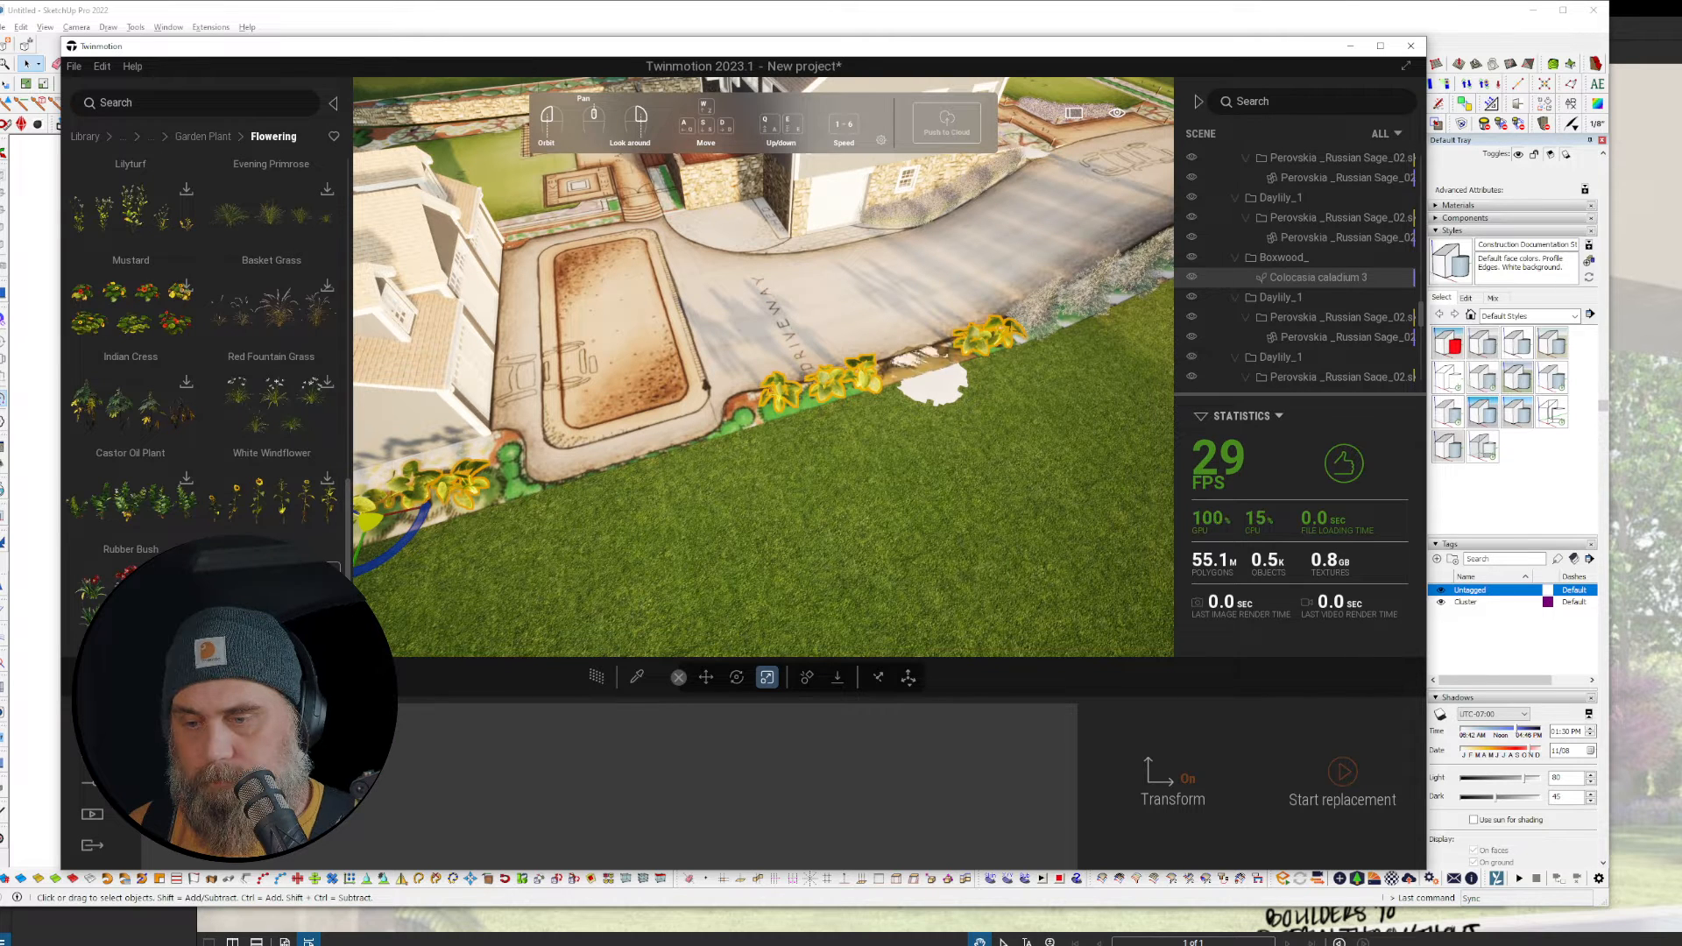
{"action": "left_click", "coordinate": [285, 600]}
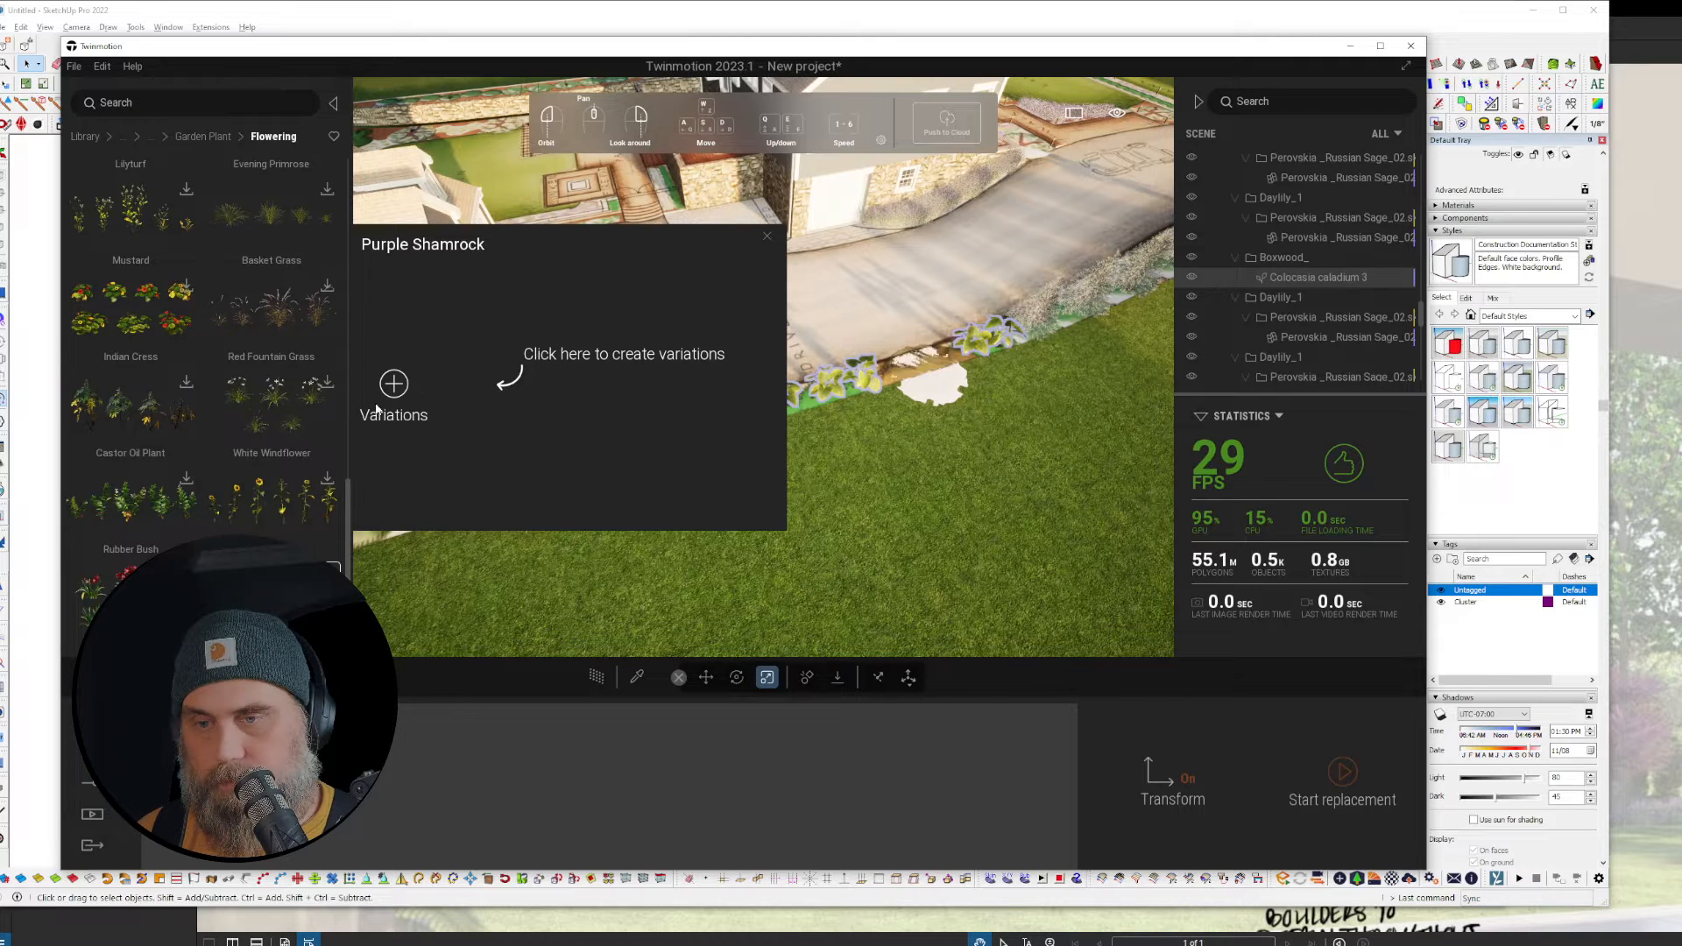
Step: Replace the Colocasia plants with a three-variation Purple Shamrock group and inspect the strip
{"action": "left_click", "coordinate": [393, 384]}
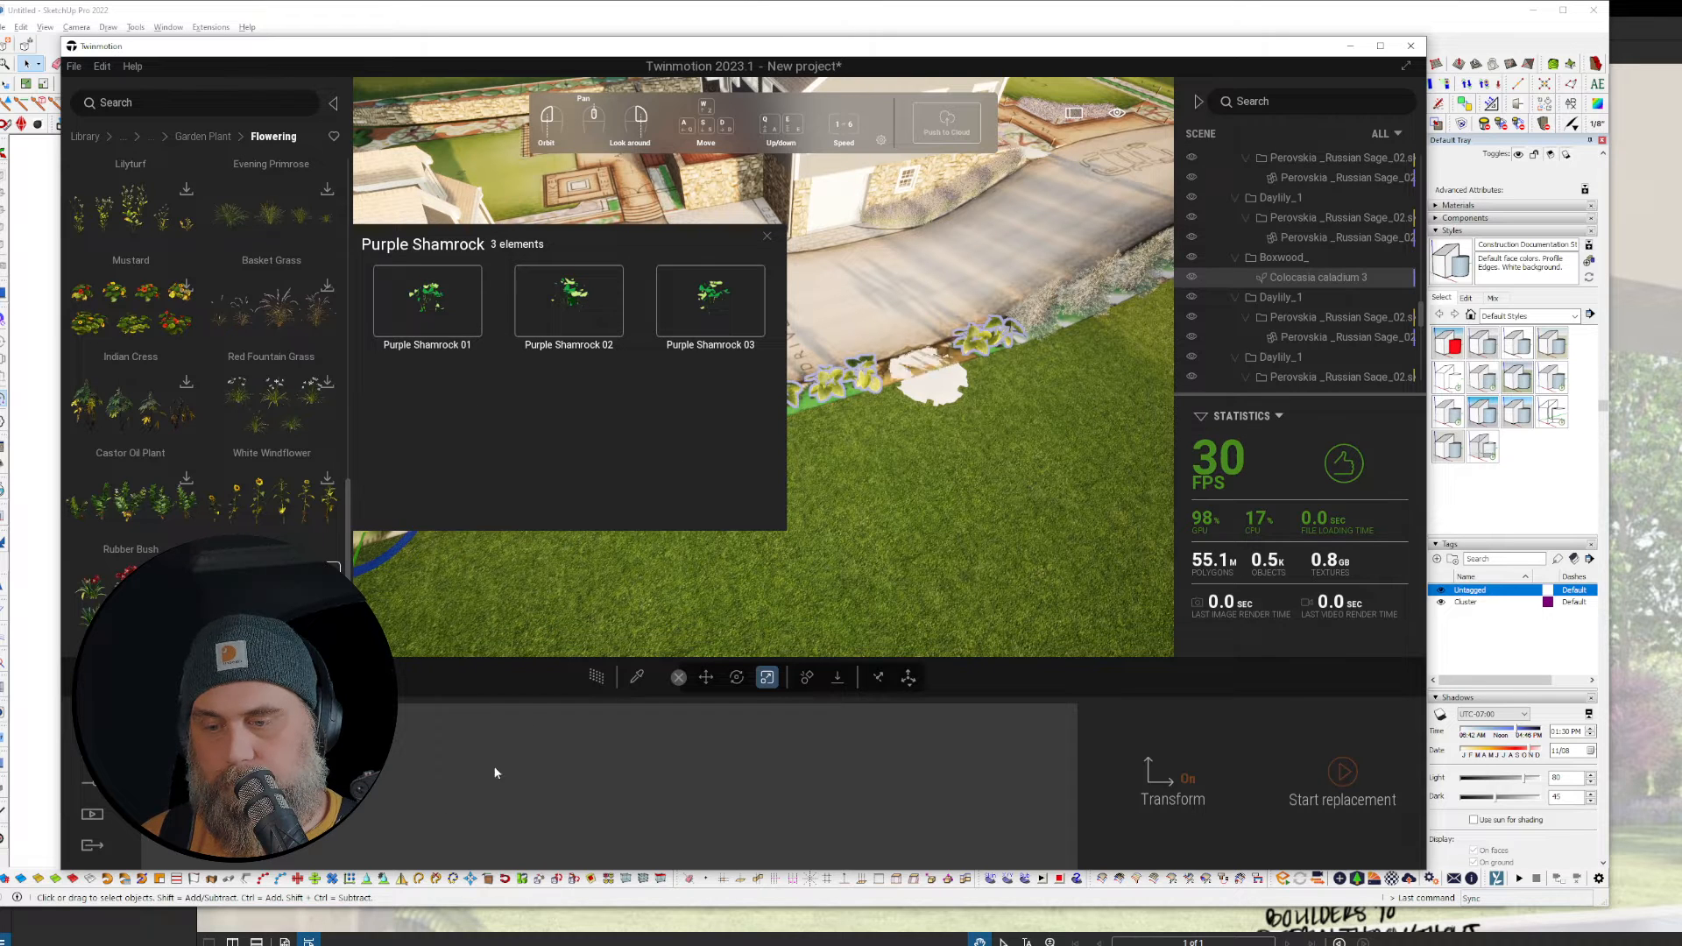
{"action": "left_click", "coordinate": [1340, 774]}
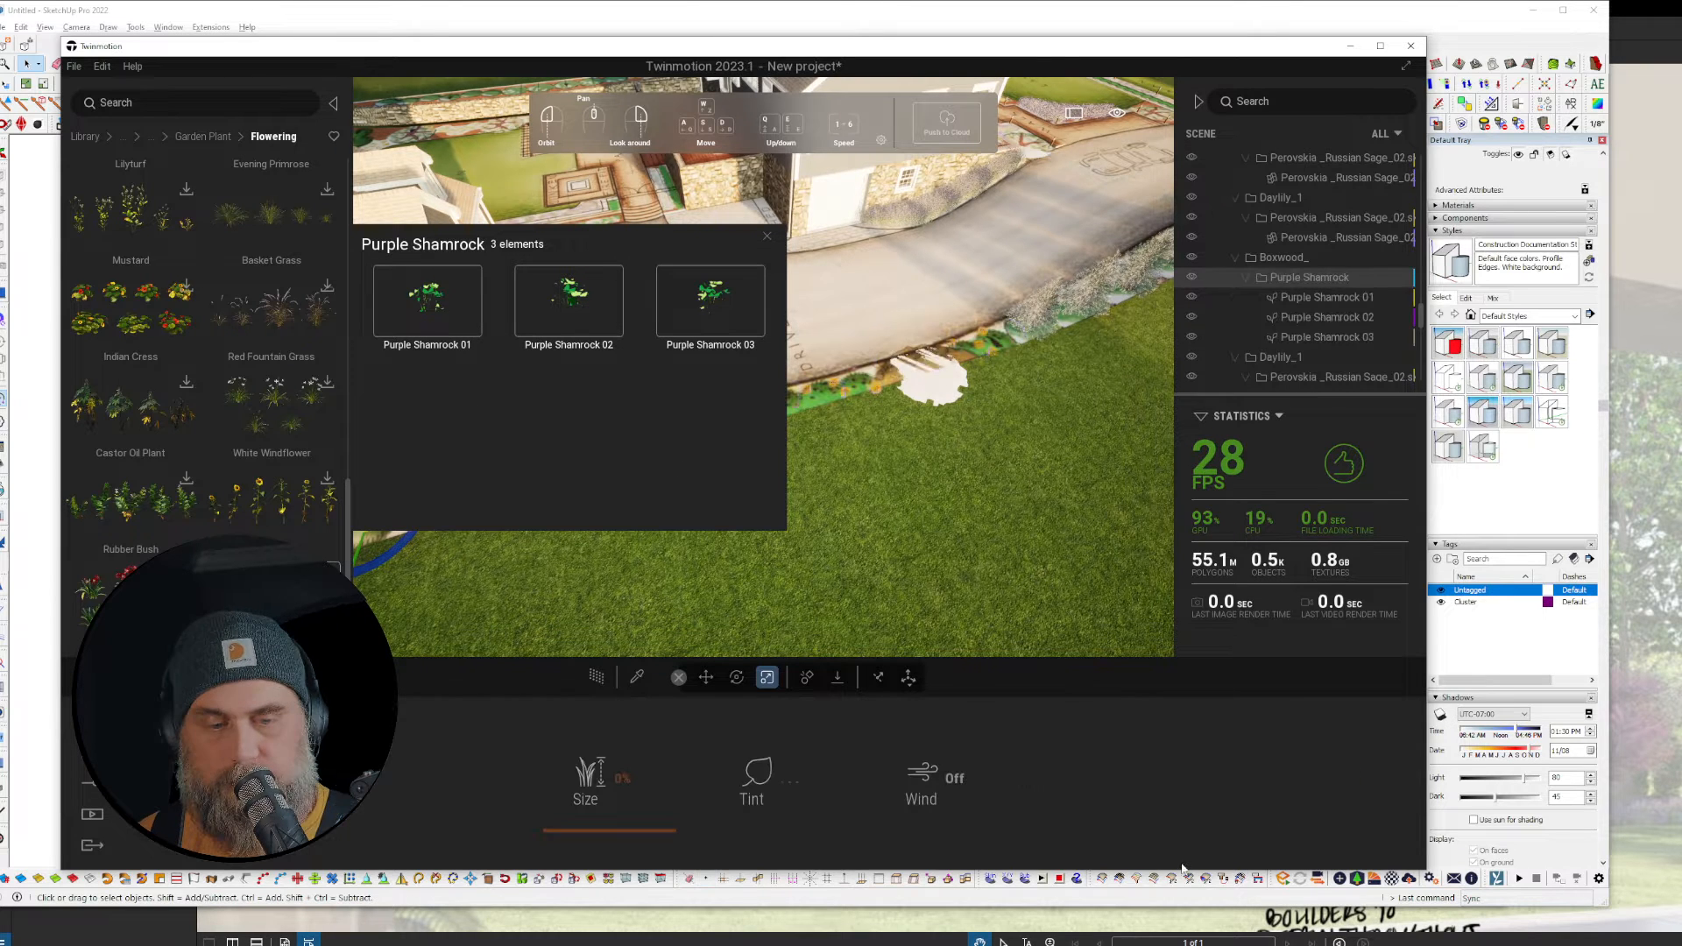
{"action": "right_click_drag", "start_coordinate": [923, 464], "coordinate": [921, 506]}
{"action": "scroll", "coordinate": [913, 505], "scroll_direction": "up", "scroll_amount": 6}
{"action": "middle_click_drag", "start_coordinate": [921, 506], "coordinate": [903, 420]}
{"action": "scroll", "coordinate": [918, 506], "scroll_direction": "up", "scroll_amount": 4}
Step: Place one Purple Shamrock 01 on the lawn
{"action": "right_click_drag", "start_coordinate": [902, 491], "coordinate": [880, 573]}
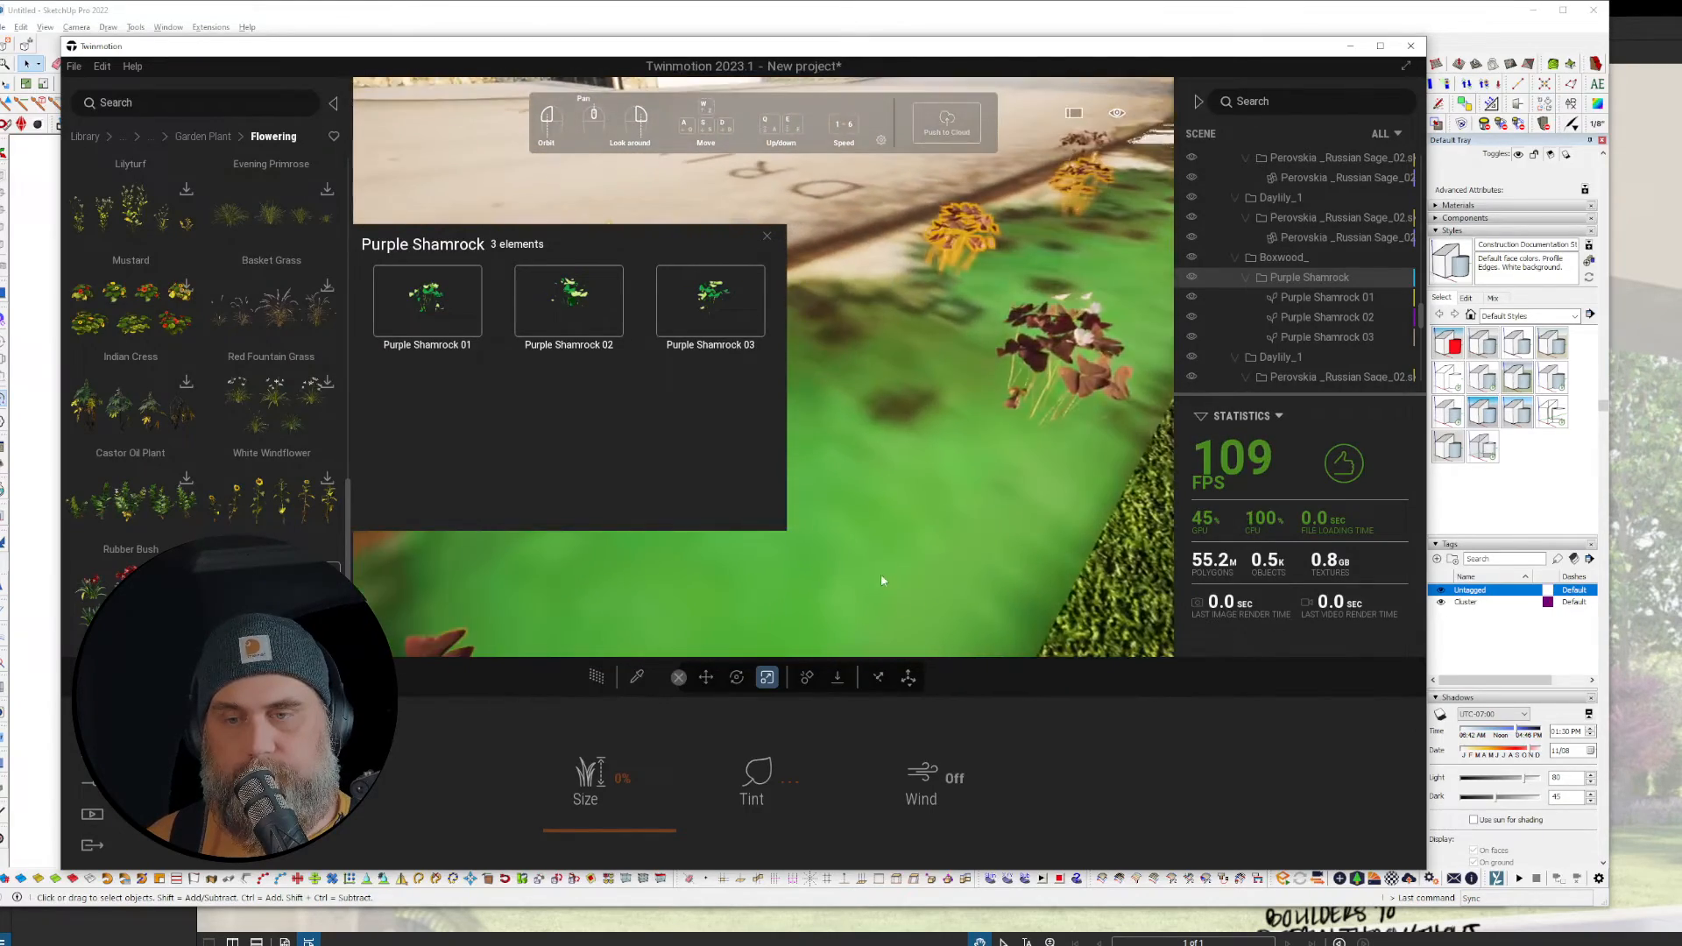
{"action": "scroll", "coordinate": [881, 477], "scroll_direction": "down", "scroll_amount": 4}
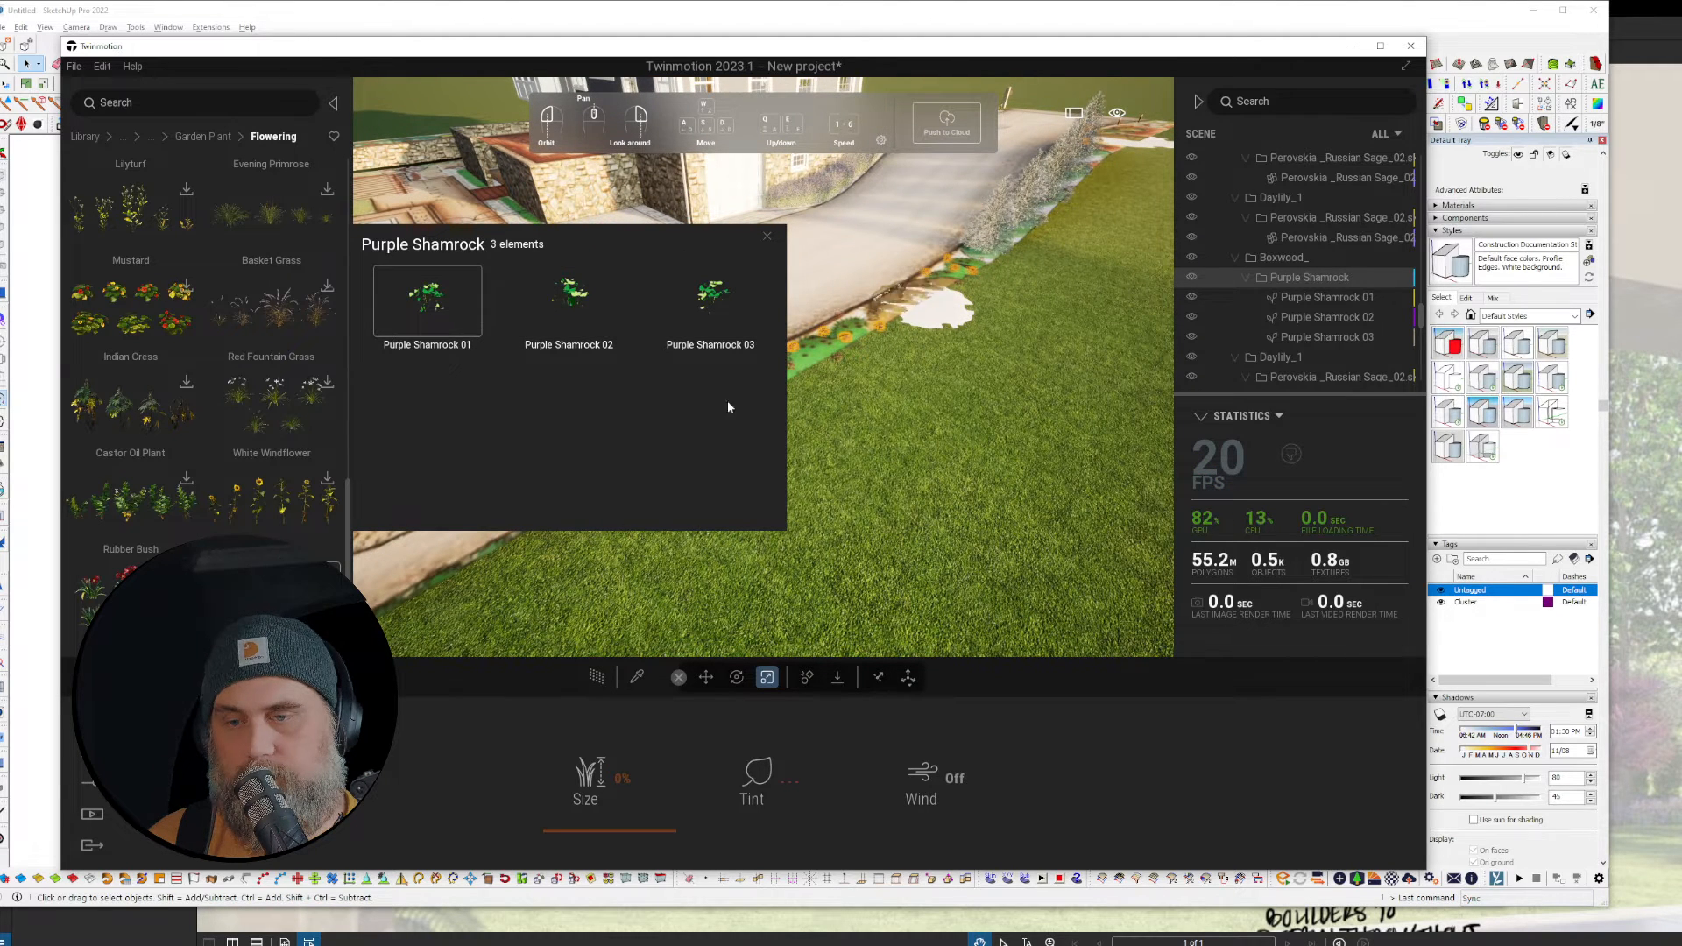
{"action": "left_click_drag", "start_coordinate": [728, 404], "coordinate": [920, 493]}
{"action": "right_click_drag", "start_coordinate": [920, 495], "coordinate": [1003, 497]}
Step: Close the variations panel and add Purple Shamrock 01 to the user library
{"action": "left_click", "coordinate": [767, 235]}
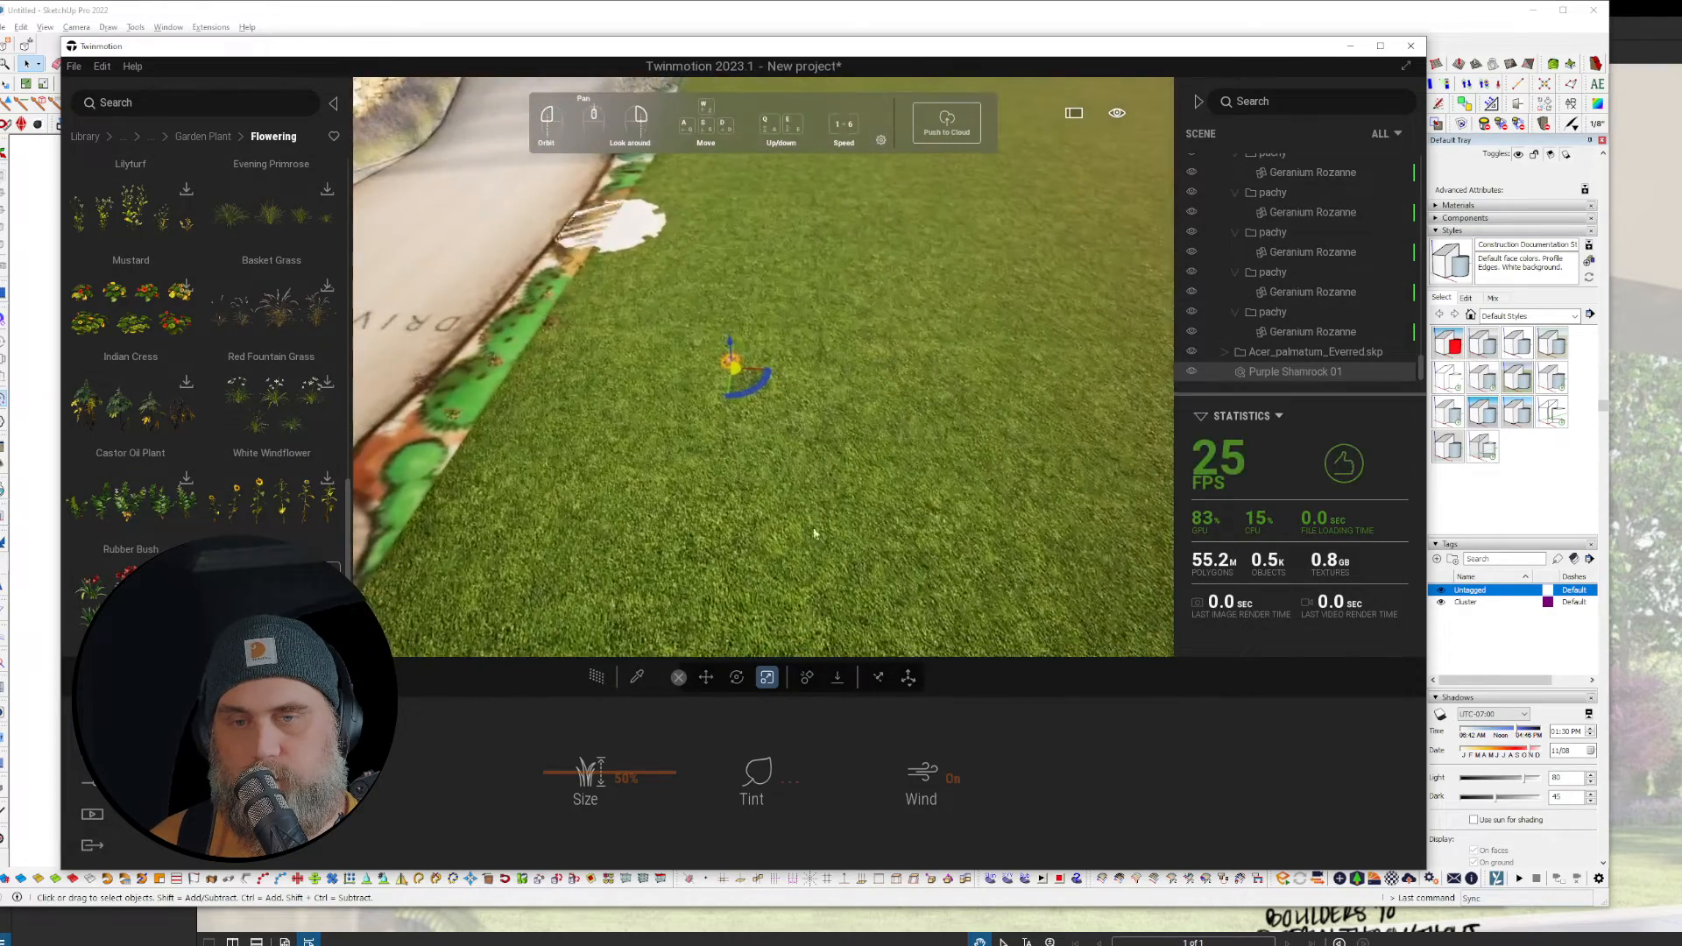
{"action": "scroll", "coordinate": [764, 440], "scroll_direction": "up", "scroll_amount": 3}
{"action": "right_click", "coordinate": [1307, 373]}
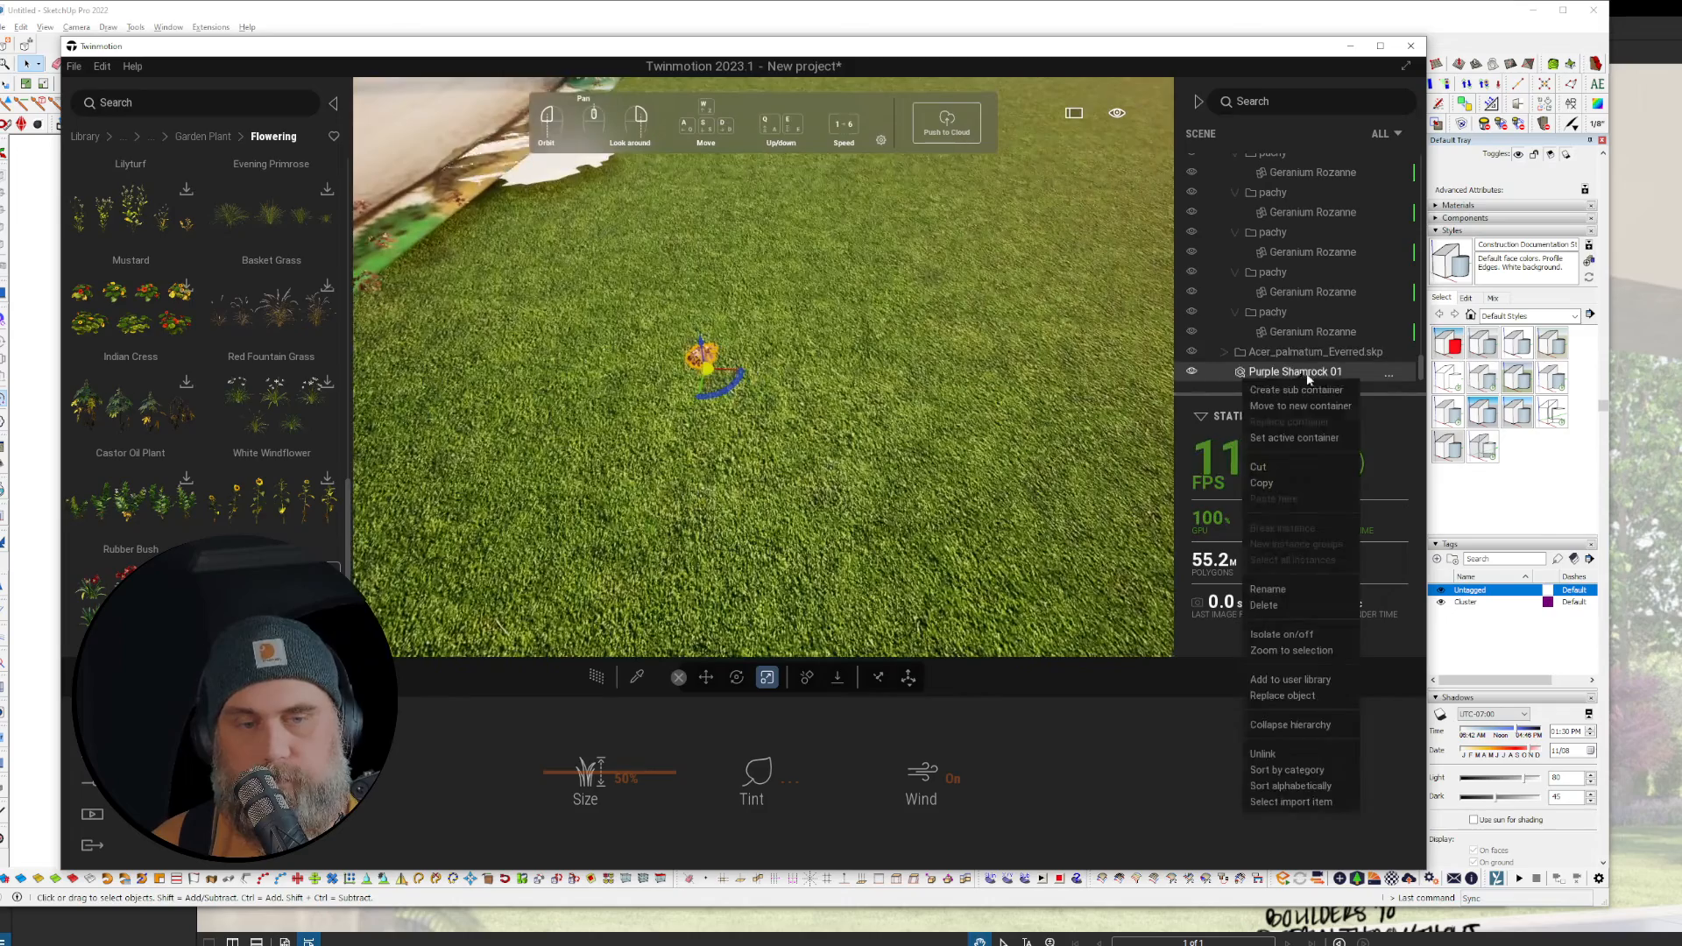
{"action": "left_click", "coordinate": [1301, 683]}
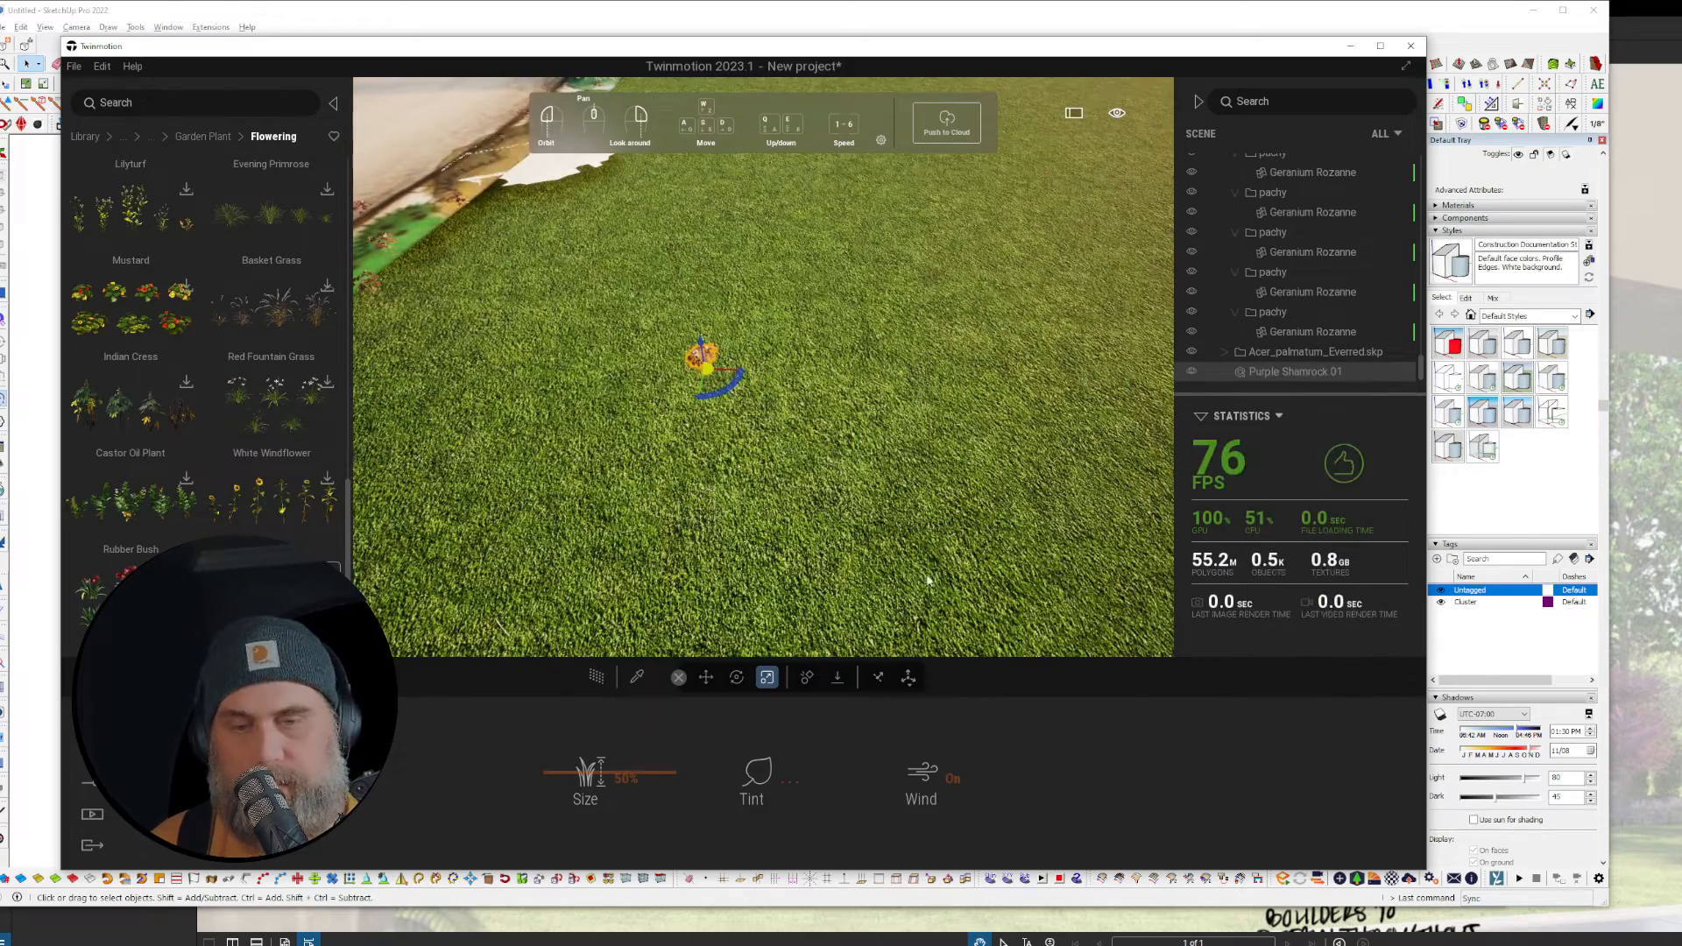
Step: Open the User library and fly toward the driveway bed
{"action": "right_click_drag", "start_coordinate": [942, 541], "coordinate": [219, 161]}
{"action": "left_click", "coordinate": [84, 137]}
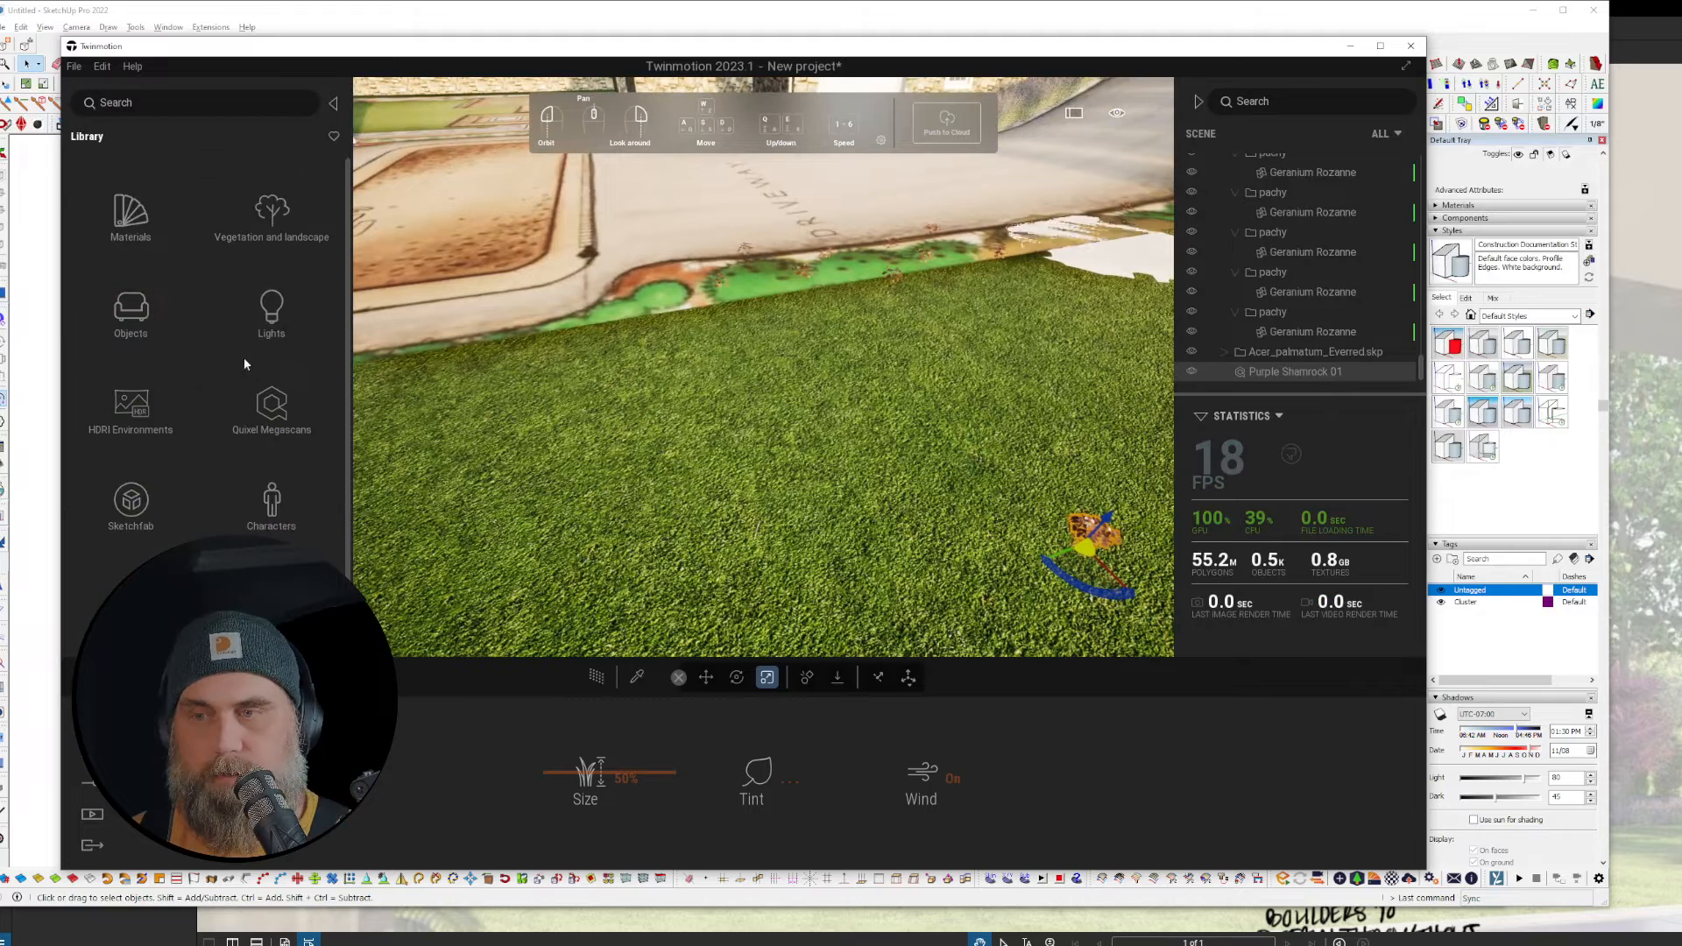
{"action": "left_click", "coordinate": [232, 512]}
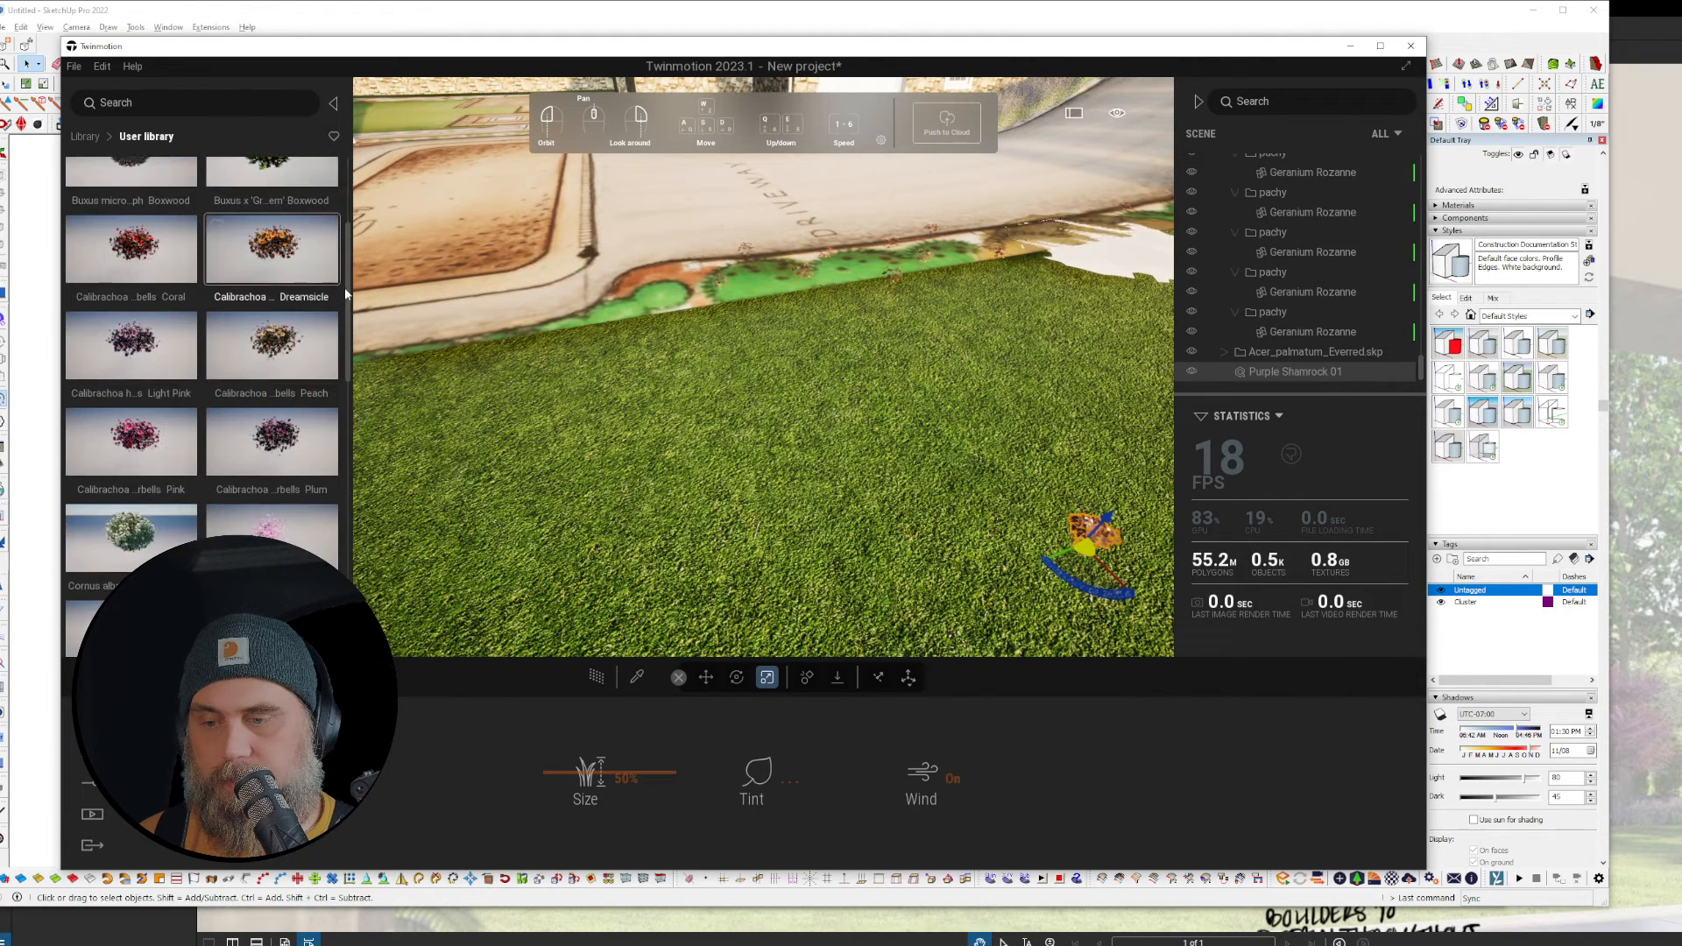
{"action": "scroll", "coordinate": [202, 394], "scroll_direction": "down", "scroll_amount": 10}
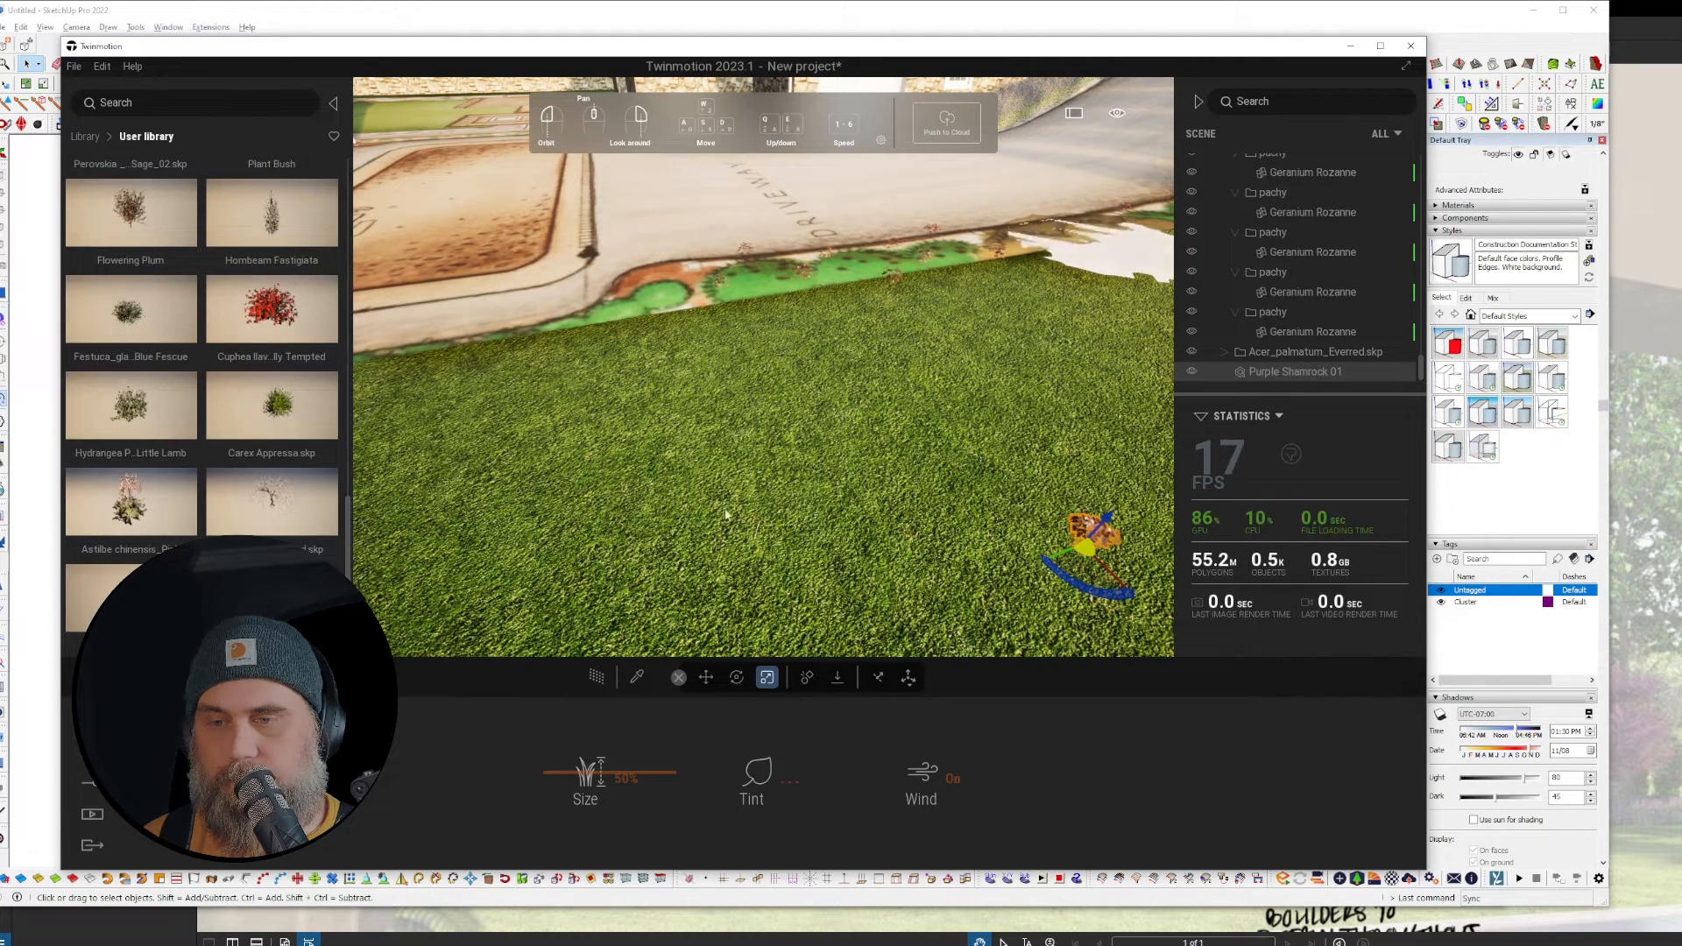
{"action": "key", "text": "w"}
{"action": "right_click_drag", "start_coordinate": [725, 515], "coordinate": [725, 481]}
Step: Select all Purple Shamrock instances, then undo back to the flat Boxwood_ placeholder discs
{"action": "left_click", "coordinate": [843, 612]}
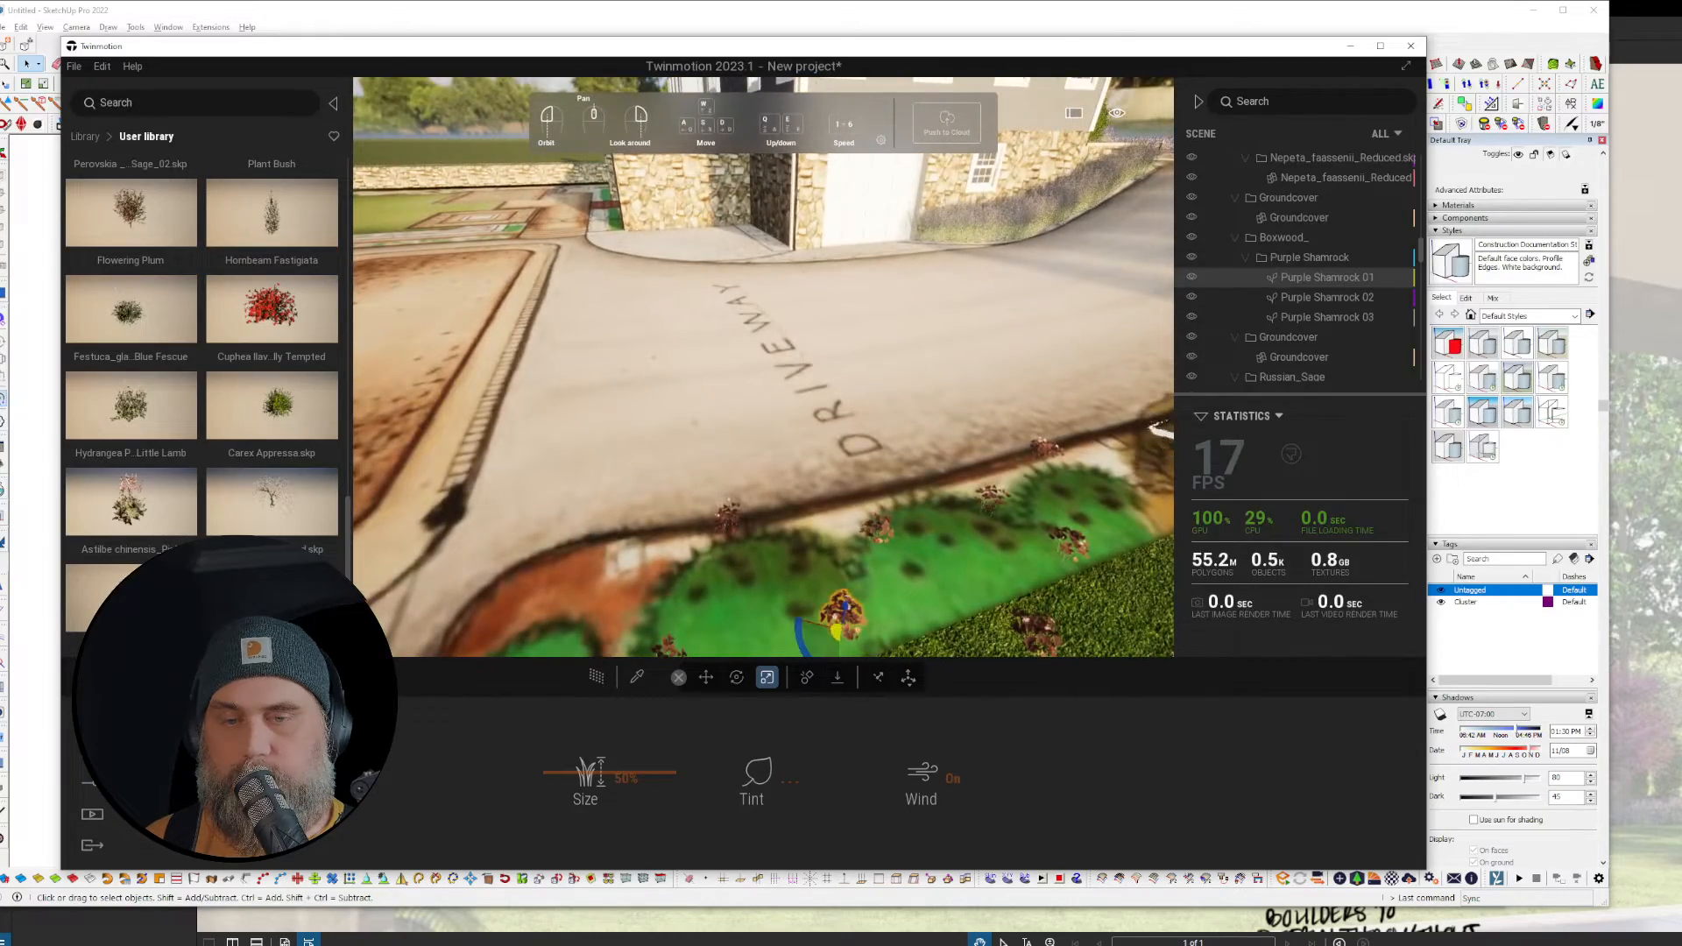
{"action": "right_click", "coordinate": [1323, 278]}
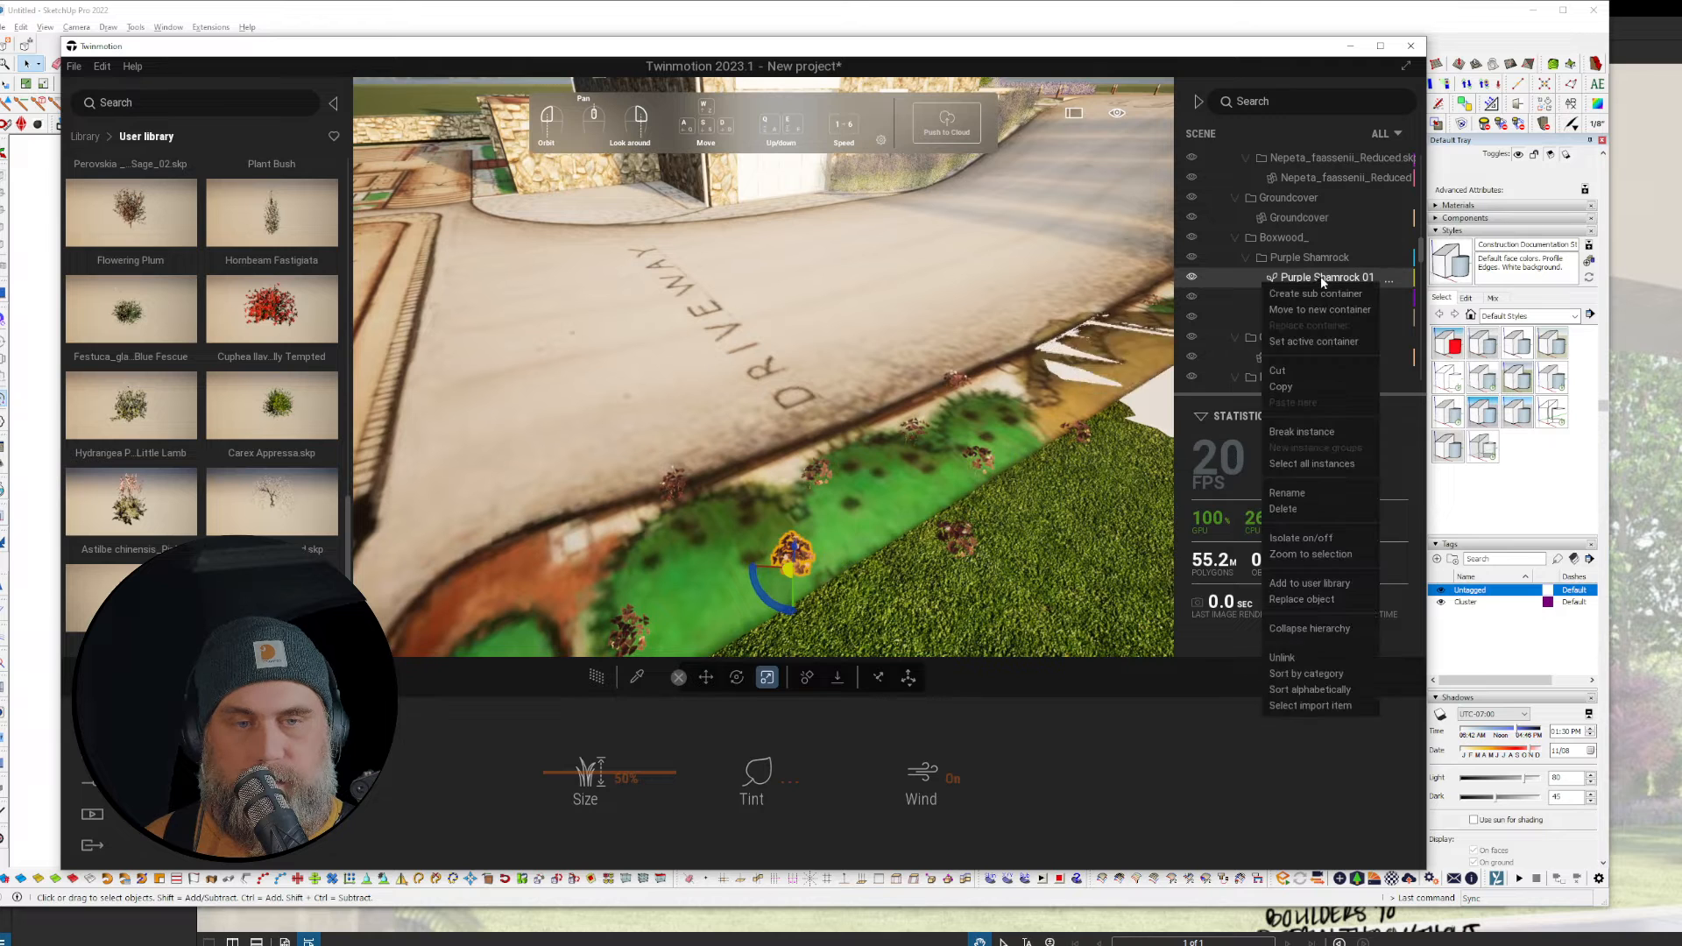
{"action": "left_click", "coordinate": [1334, 465]}
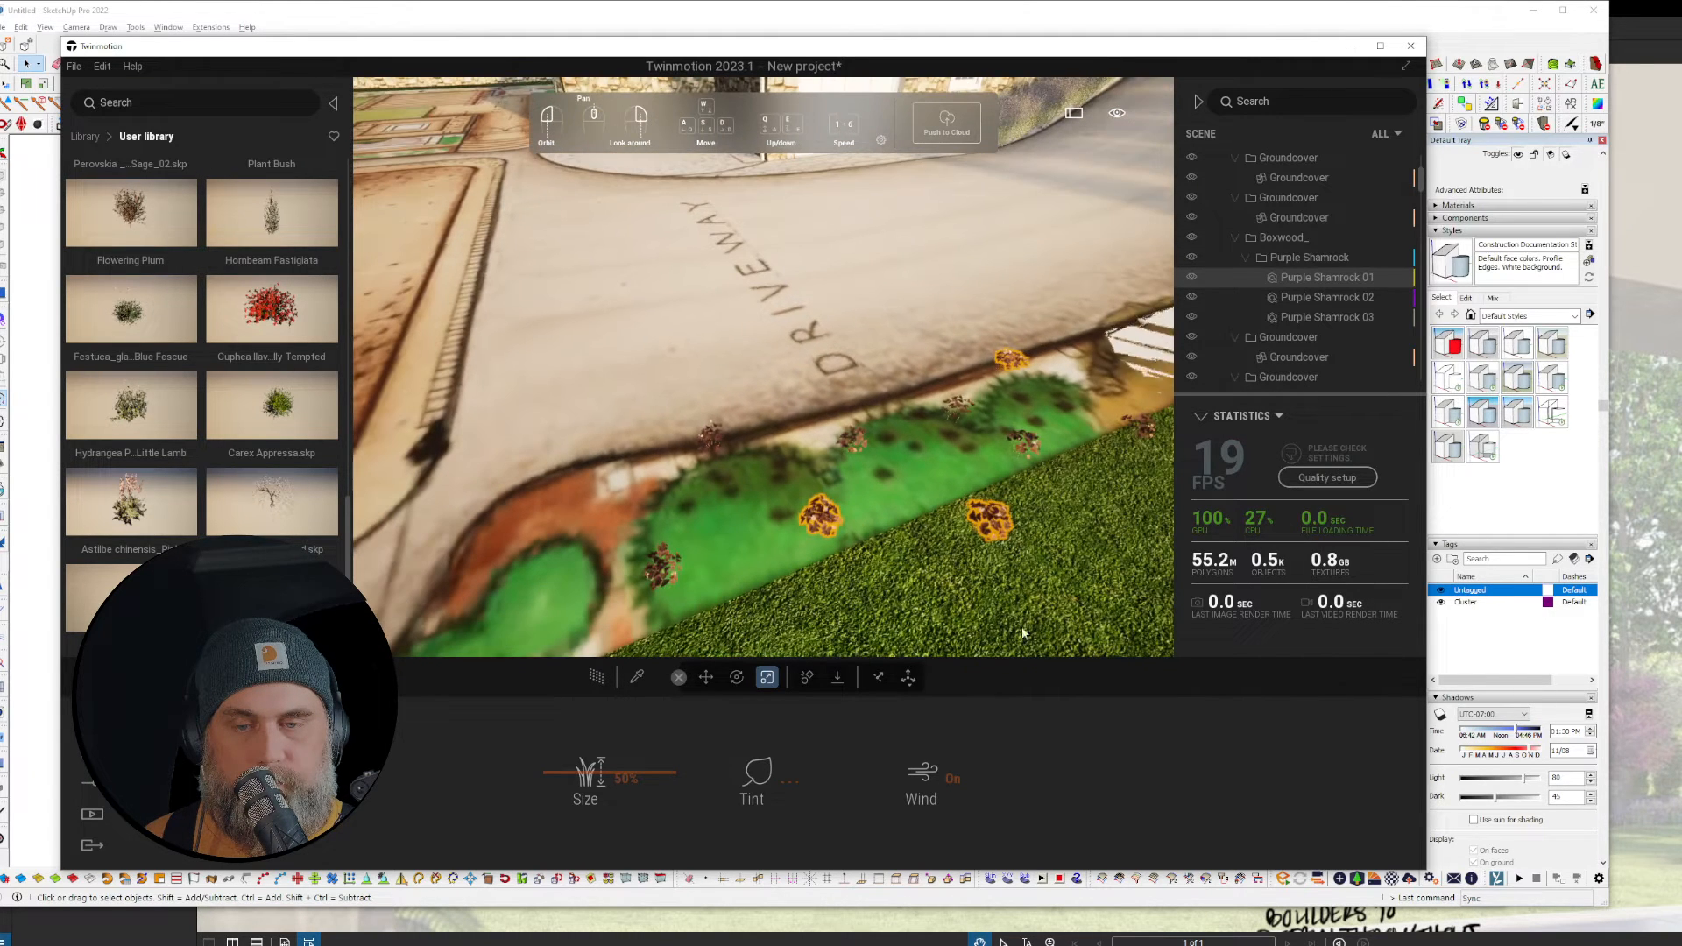
{"action": "right_click", "coordinate": [1313, 319]}
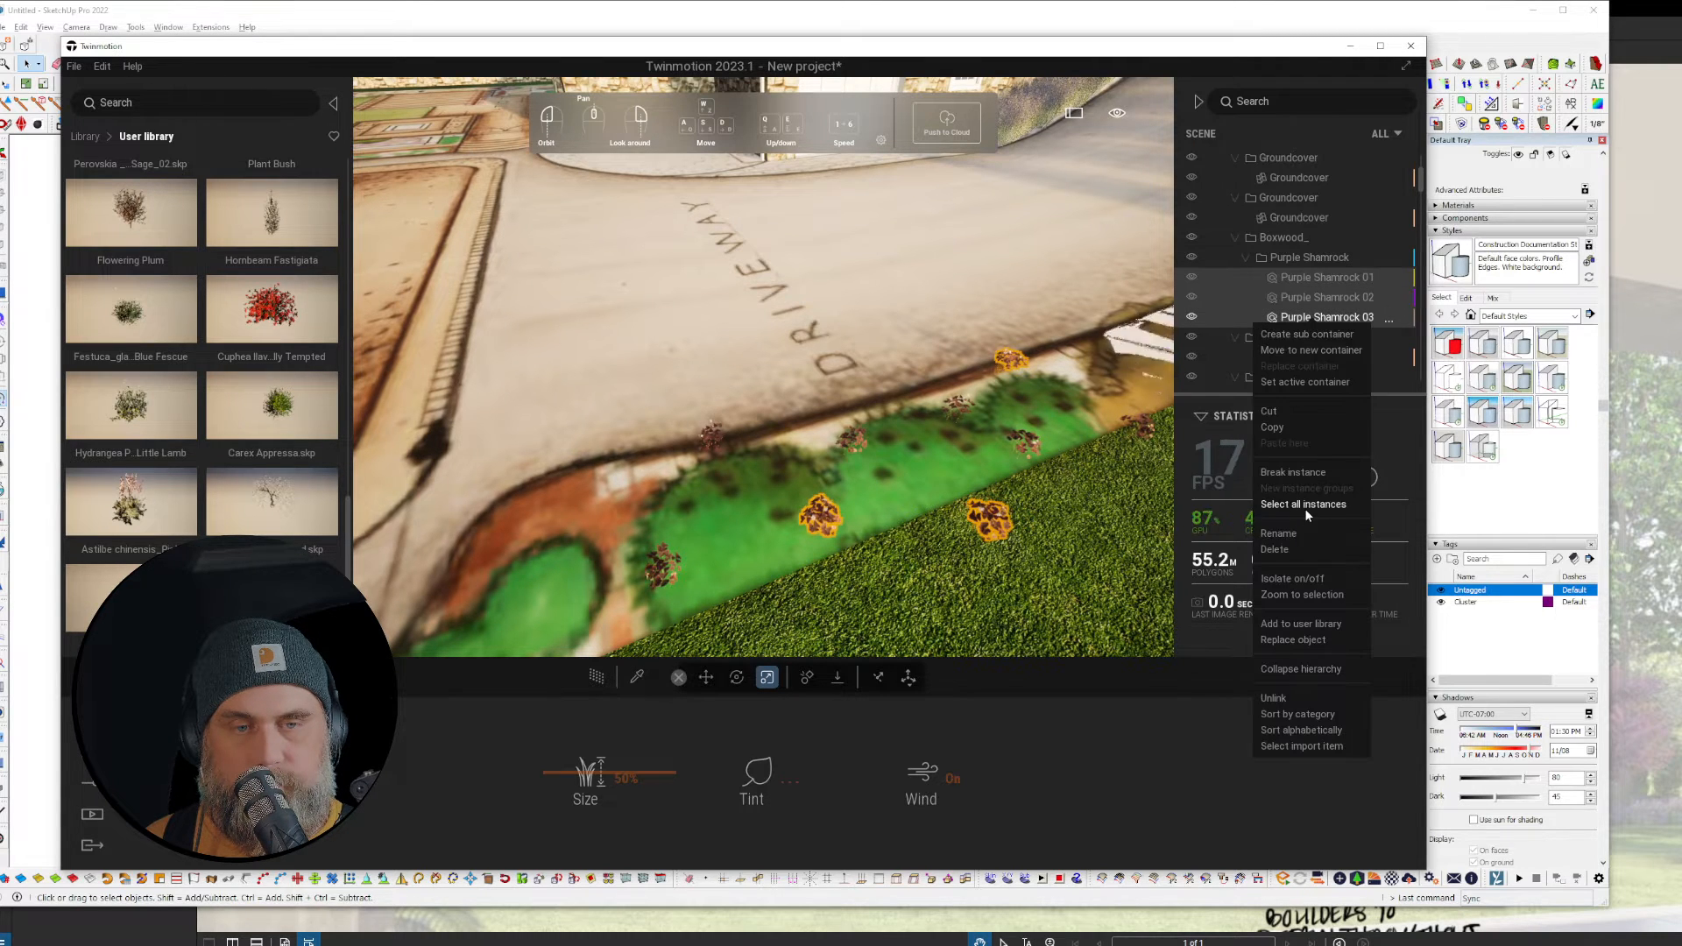
{"action": "left_click", "coordinate": [1304, 504]}
{"action": "right_click", "coordinate": [1338, 317]}
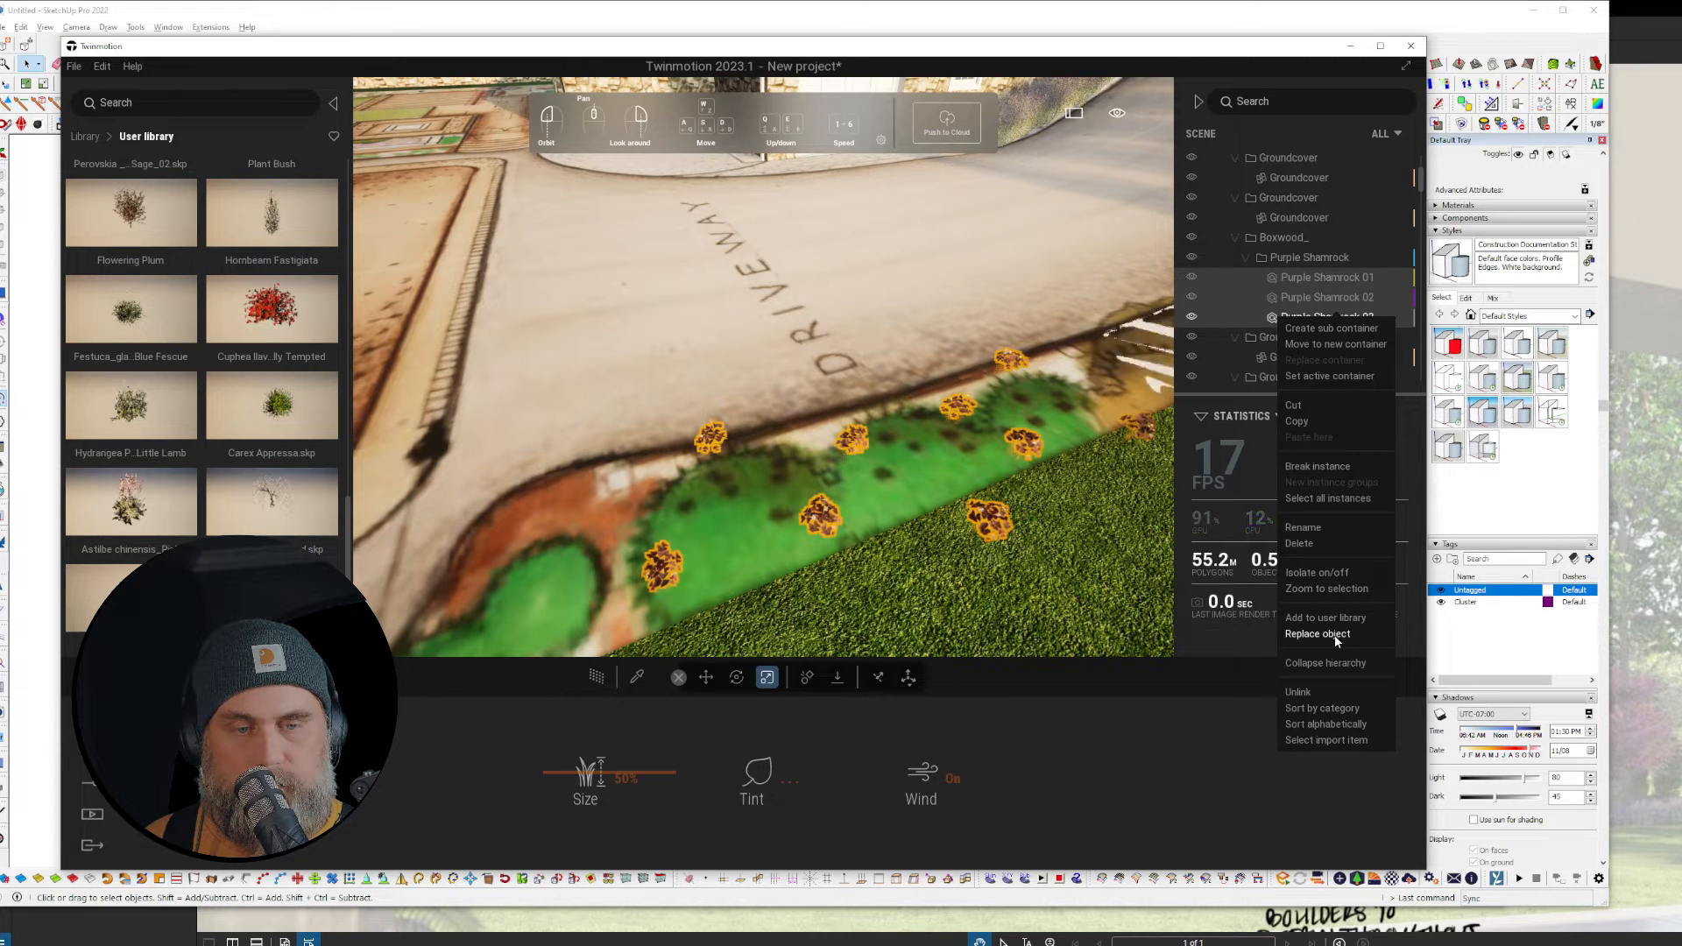
{"action": "left_click", "coordinate": [1023, 487]}
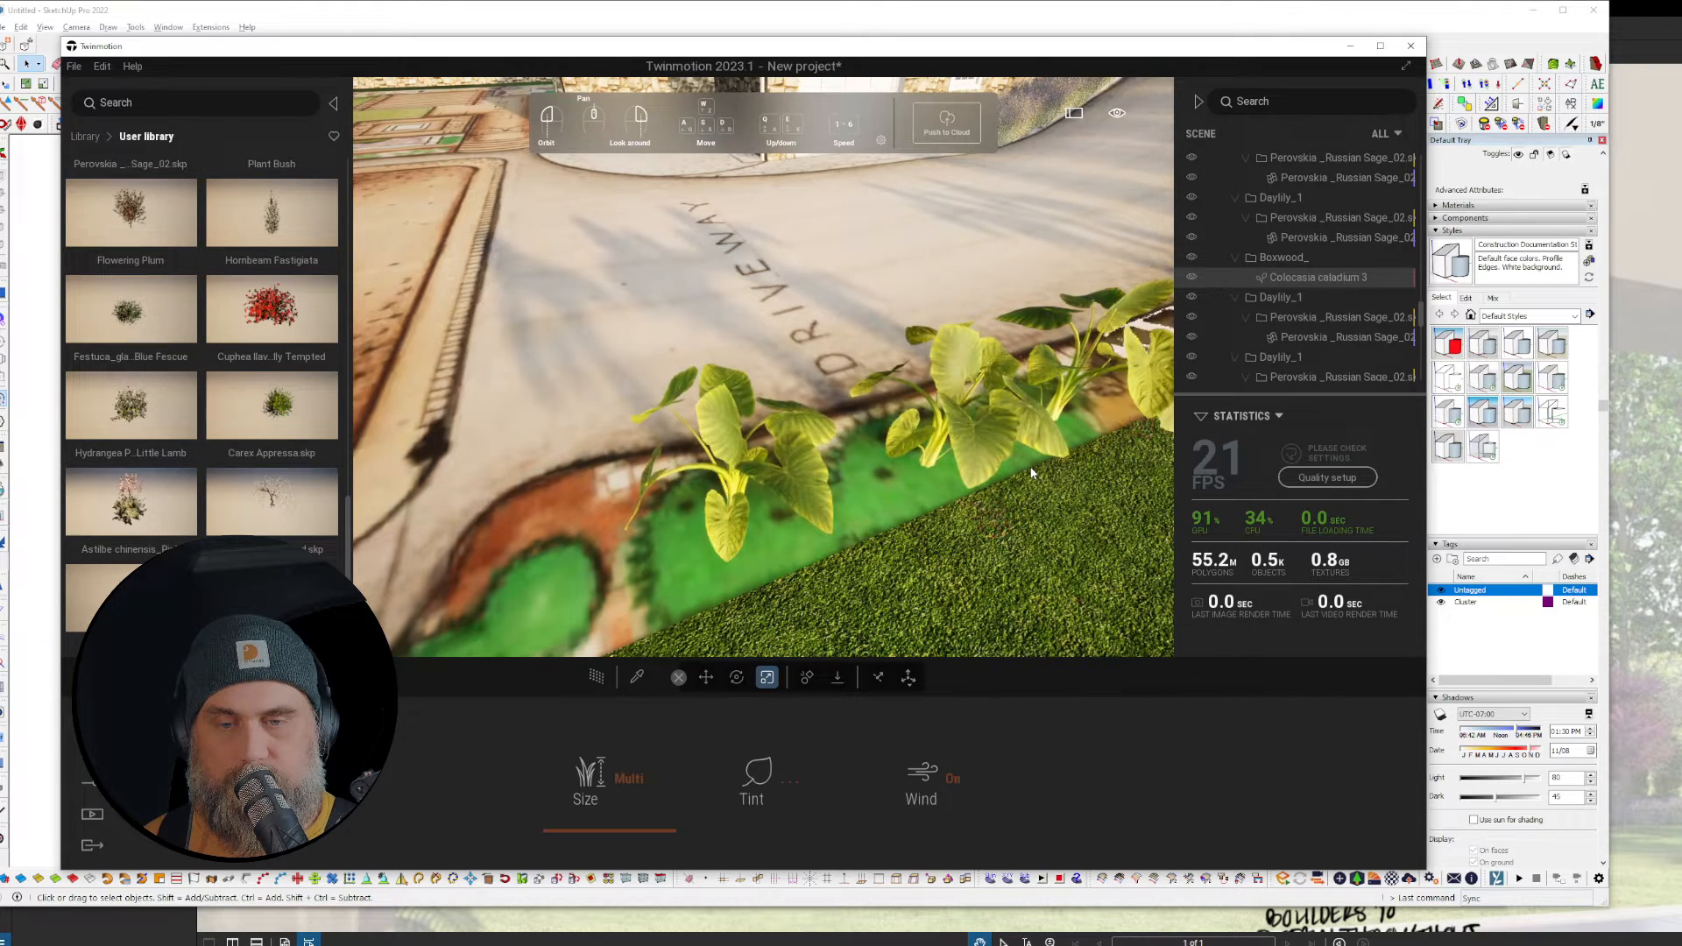
{"action": "key", "text": "ctrl+z"}
{"action": "left_click", "coordinate": [1083, 480]}
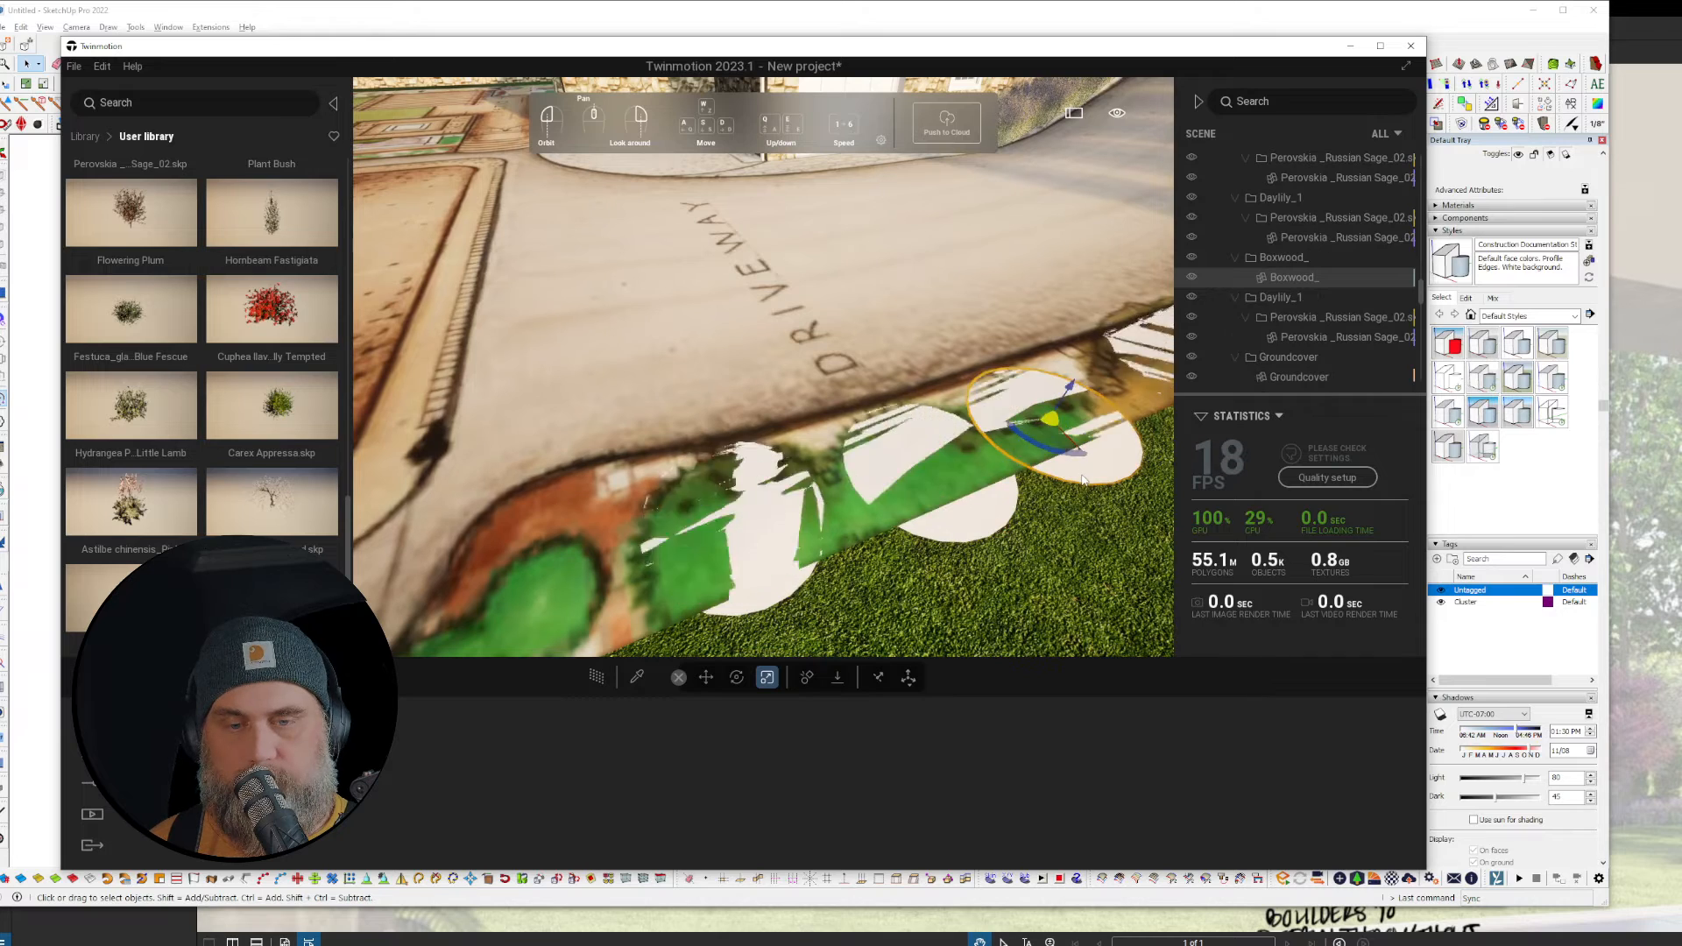
Step: Replace all Boxwood_ discs with Purple Shamrock 01 and set its size to 100%
{"action": "right_click", "coordinate": [1307, 272]}
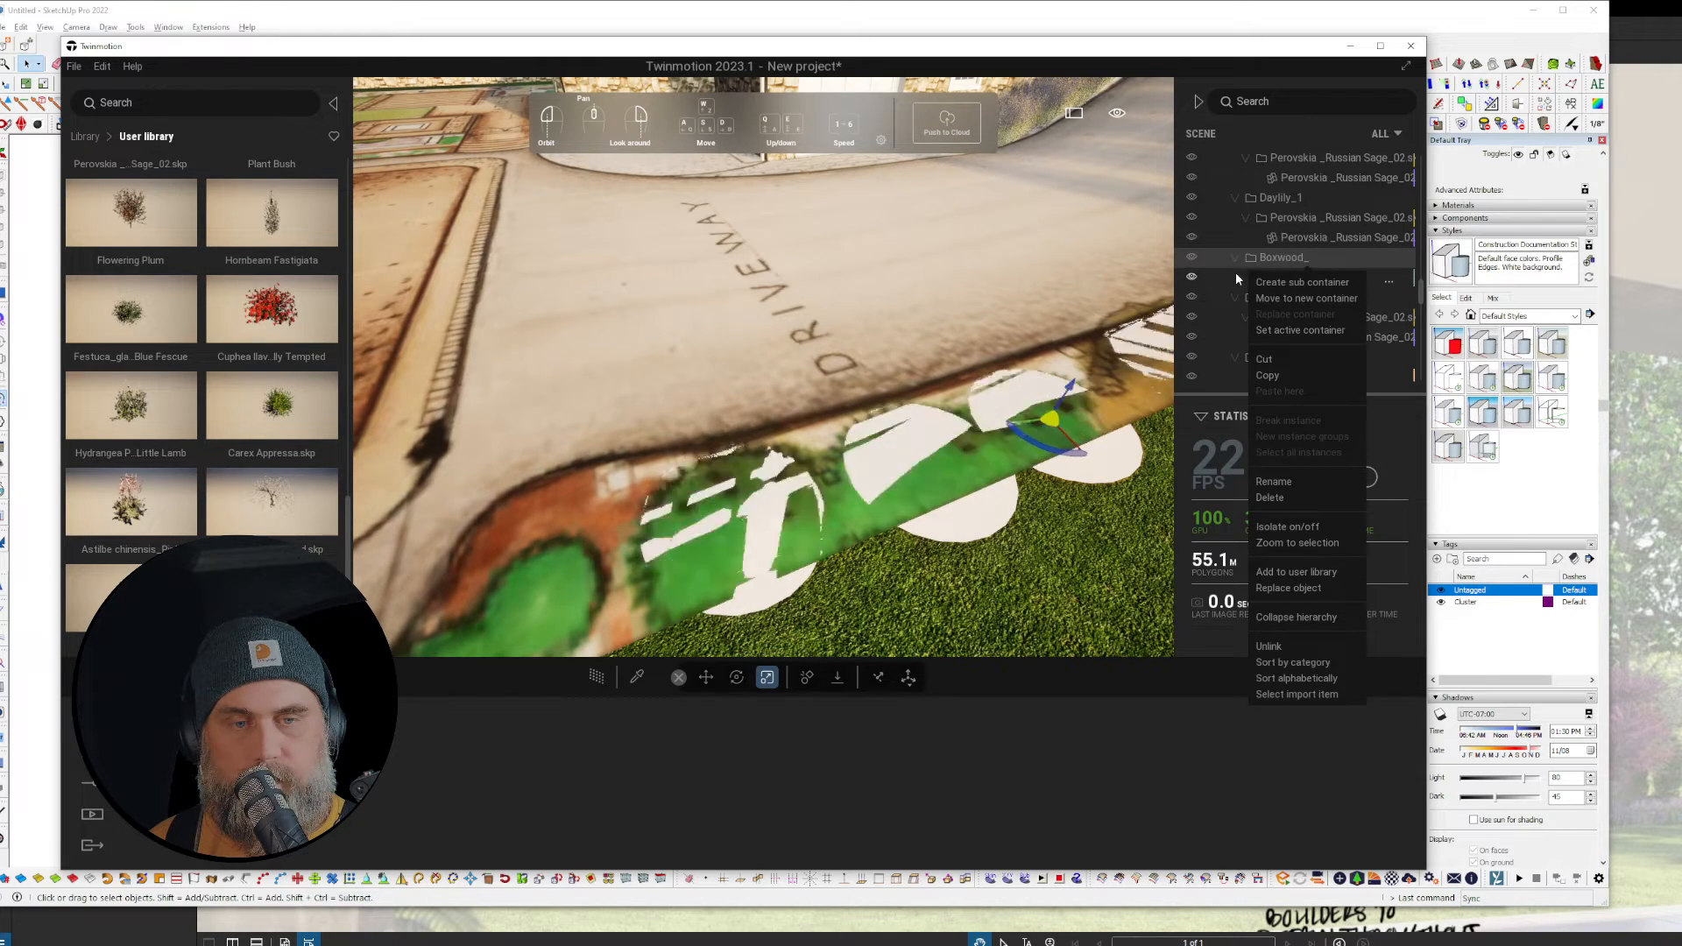
{"action": "left_click", "coordinate": [1299, 452]}
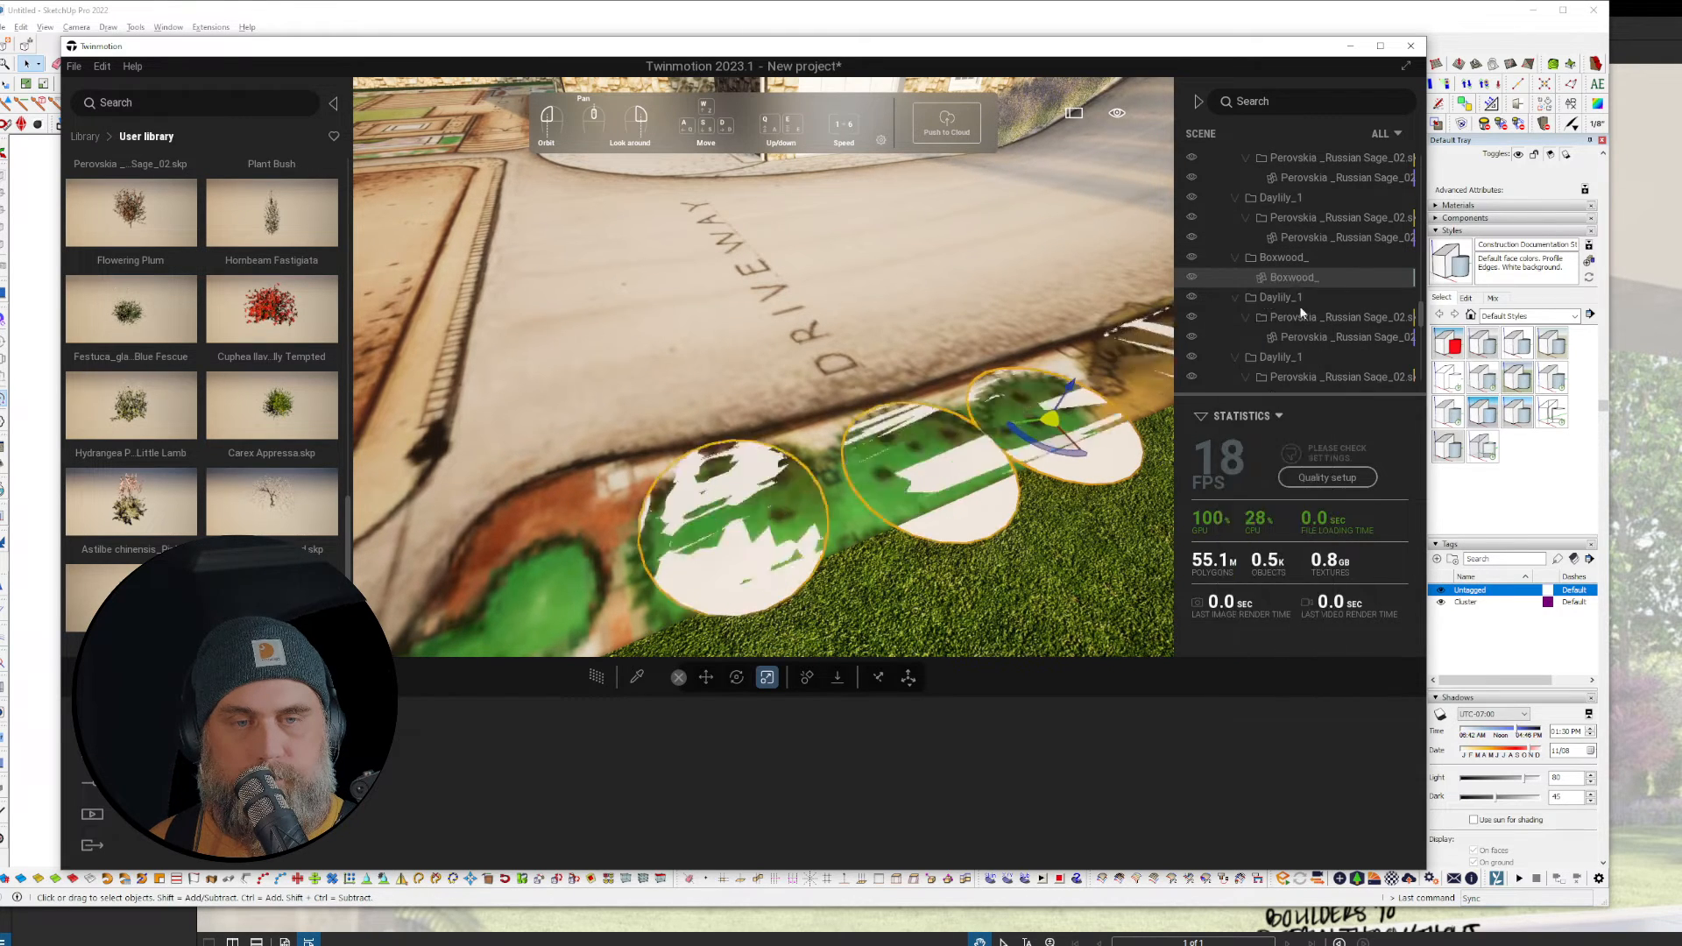
{"action": "right_click", "coordinate": [1288, 277]}
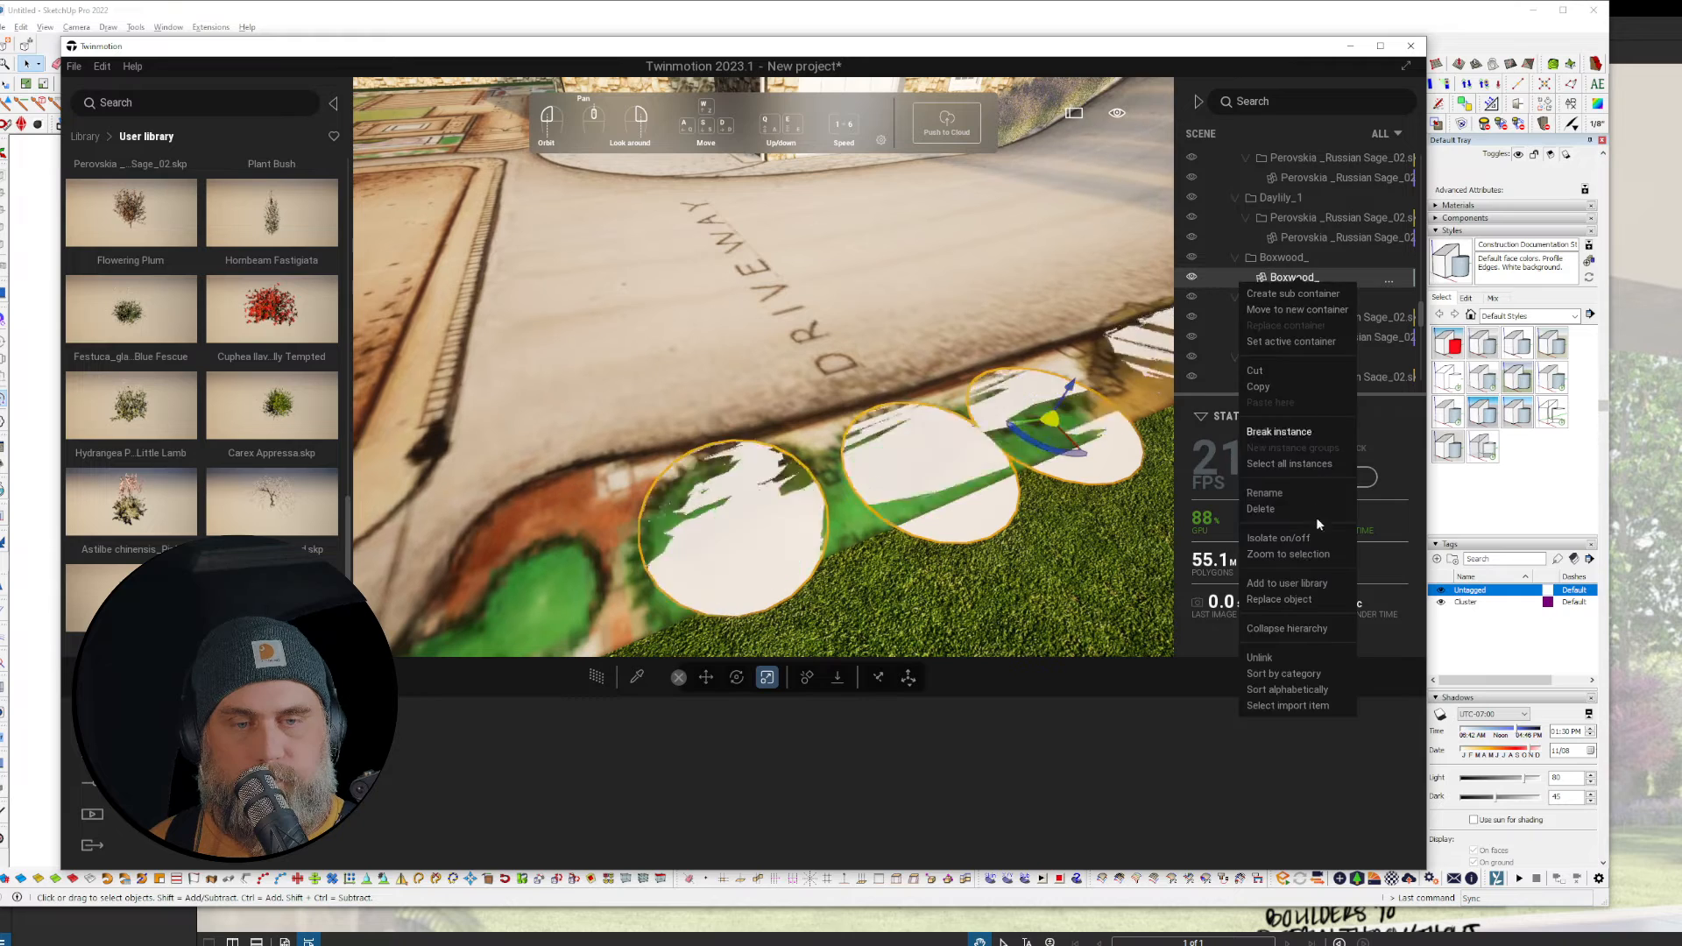
{"action": "left_click", "coordinate": [1285, 601]}
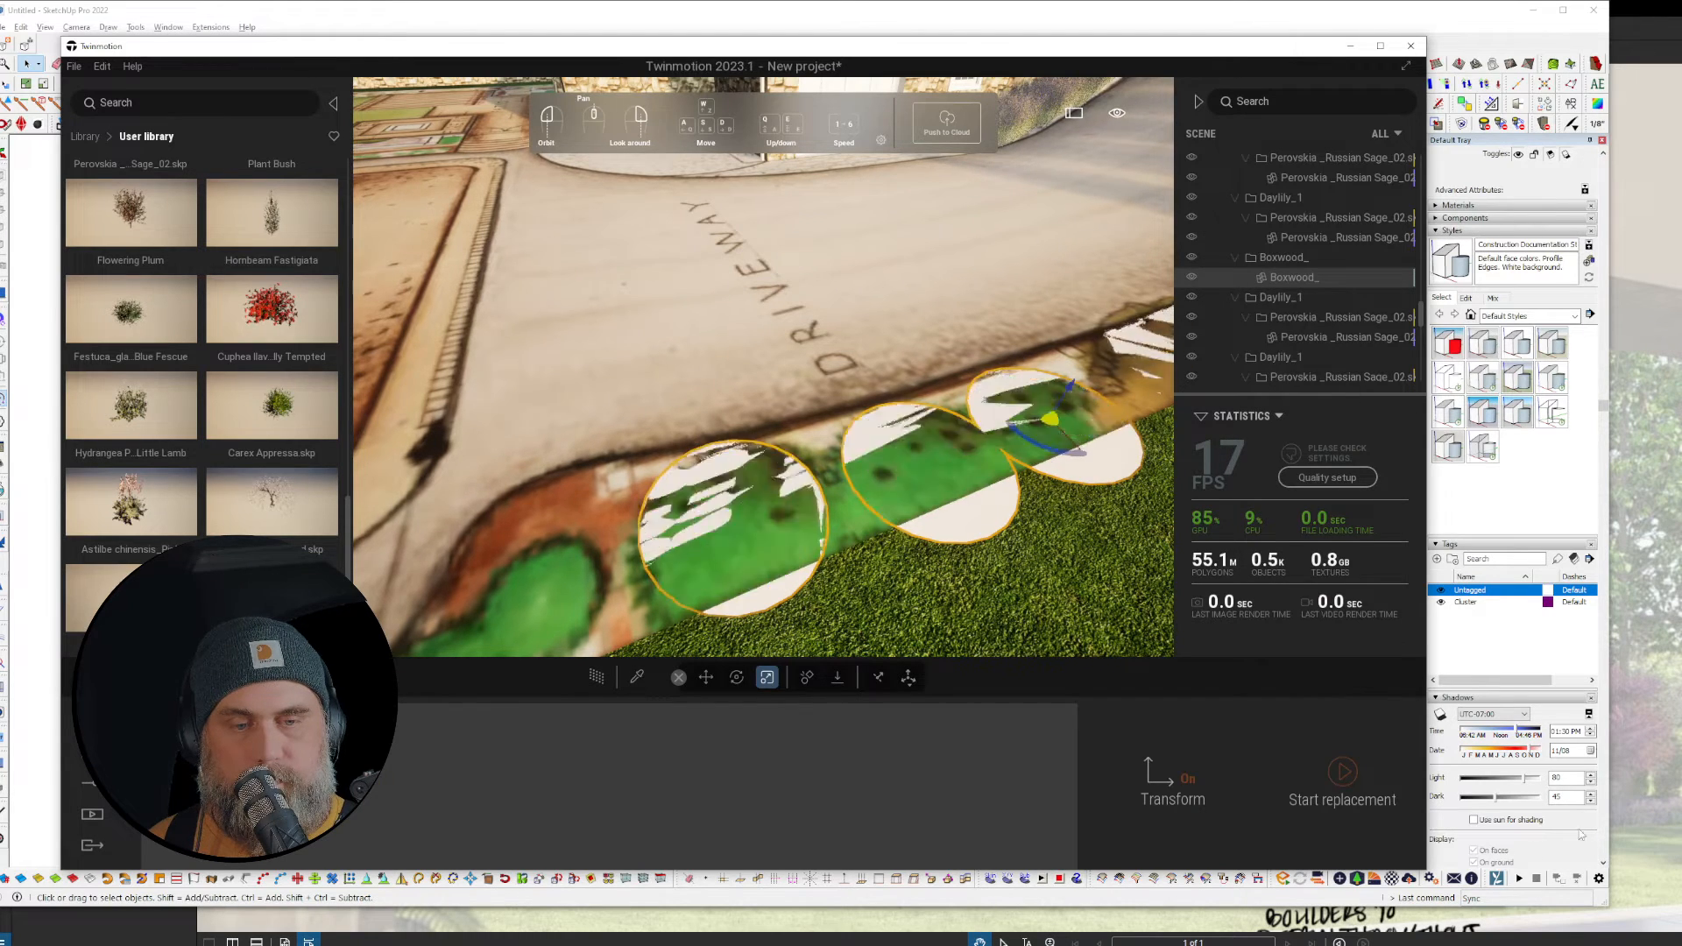
{"action": "left_click", "coordinate": [1340, 775]}
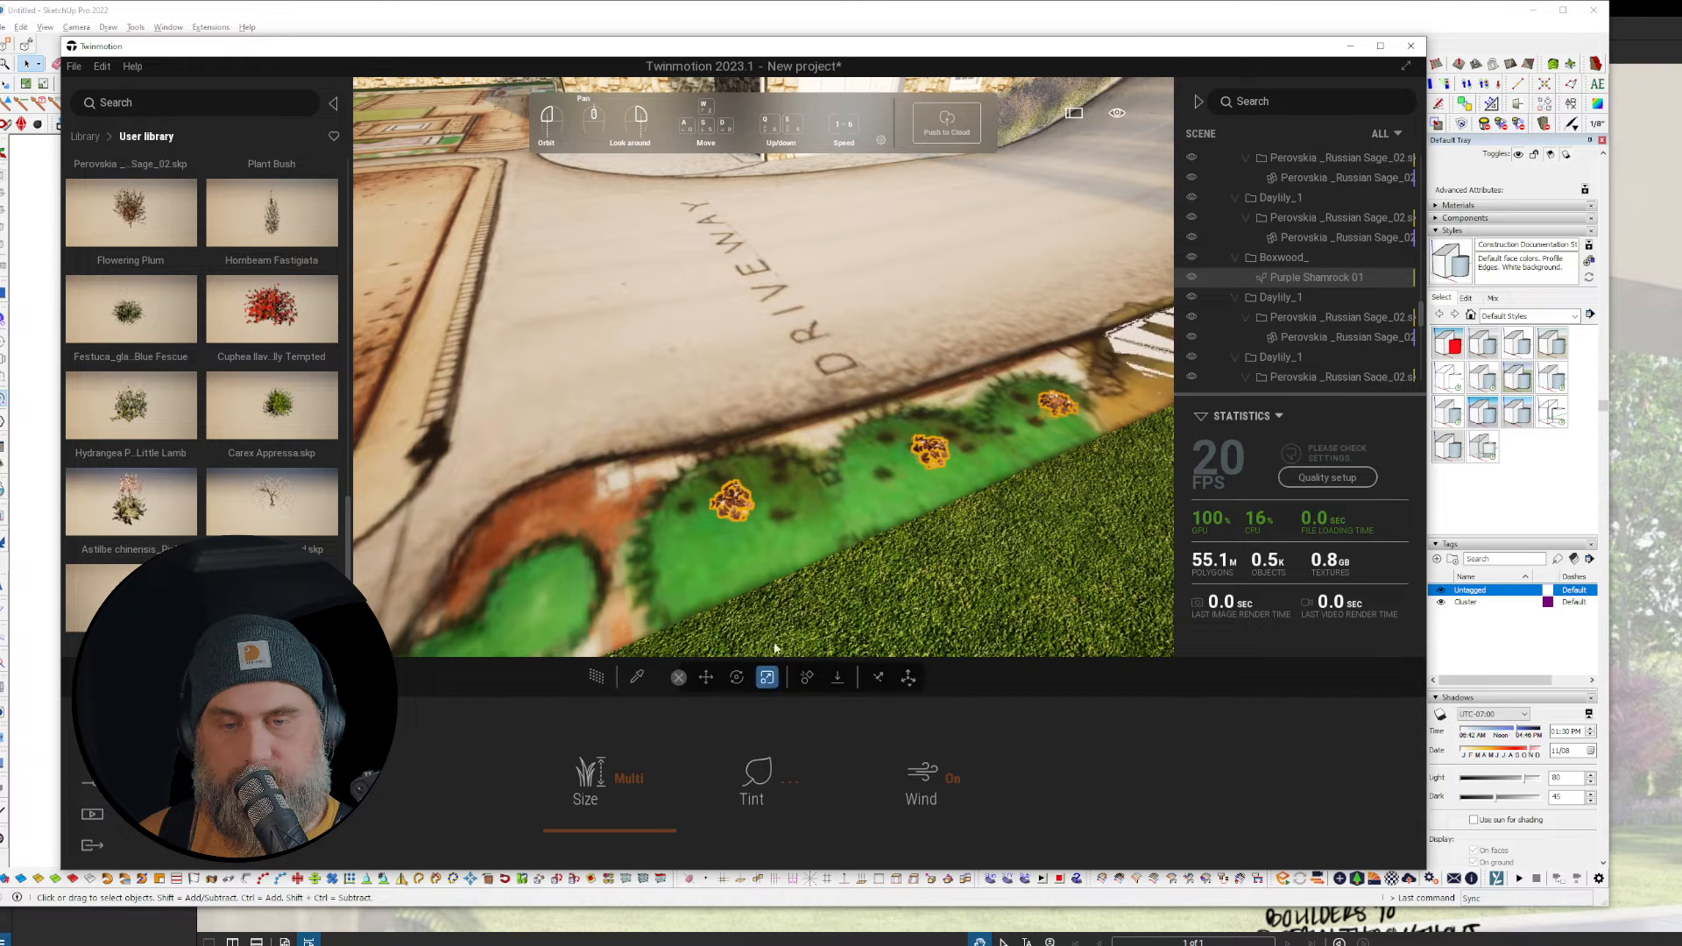
{"action": "left_click_drag", "start_coordinate": [643, 809], "coordinate": [685, 598]}
{"action": "mouse_move", "coordinate": [944, 450]}
{"action": "right_mouse_down"}
{"action": "mouse_move", "coordinate": [1078, 411]}
{"action": "mouse_move", "coordinate": [952, 465]}
{"action": "right_mouse_up"}
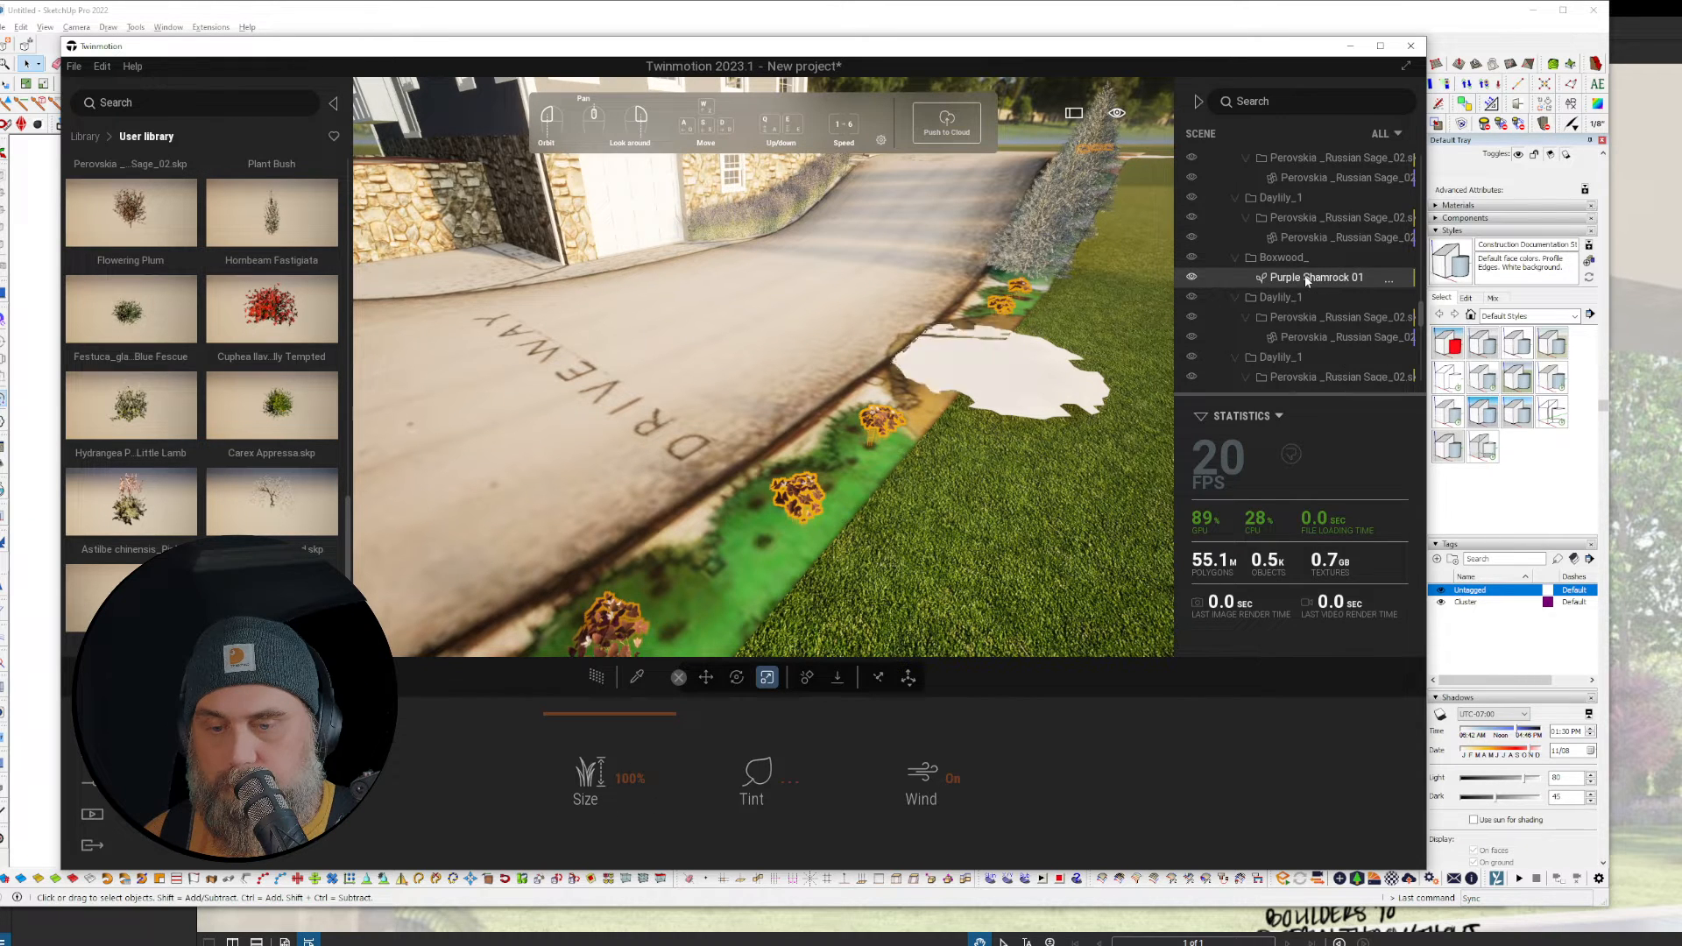
Step: Replace the driveway bed's Purple Shamrocks with Astilbe chinensis Pink
{"action": "right_click", "coordinate": [1249, 279]}
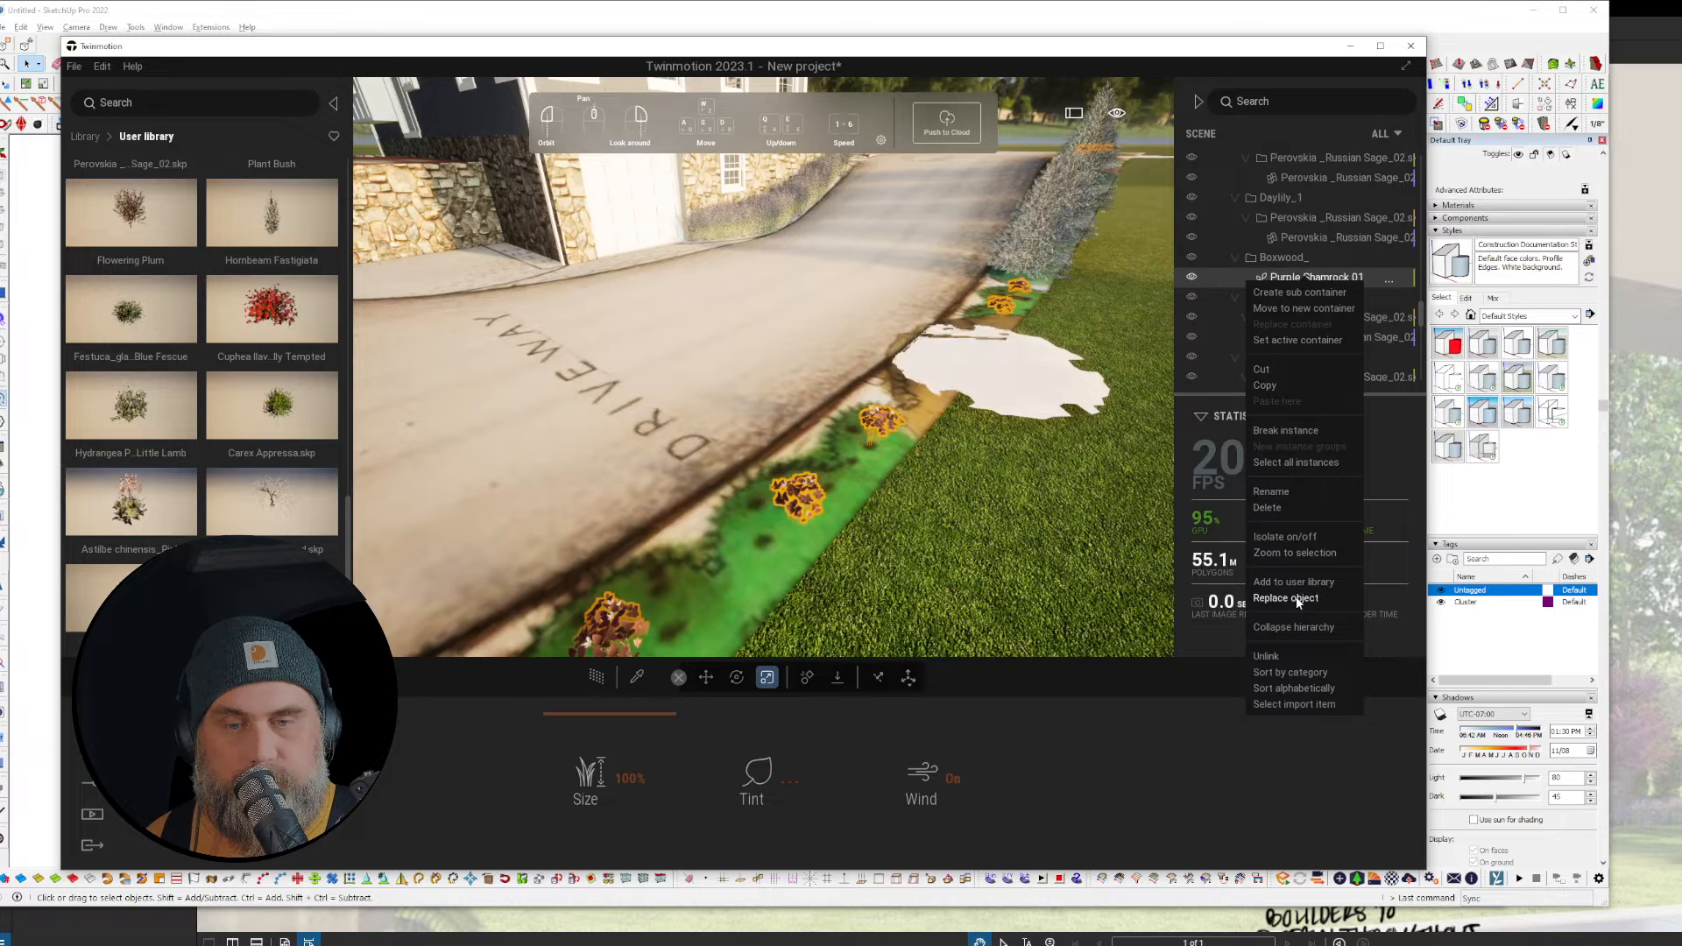
{"action": "left_click", "coordinate": [1286, 597]}
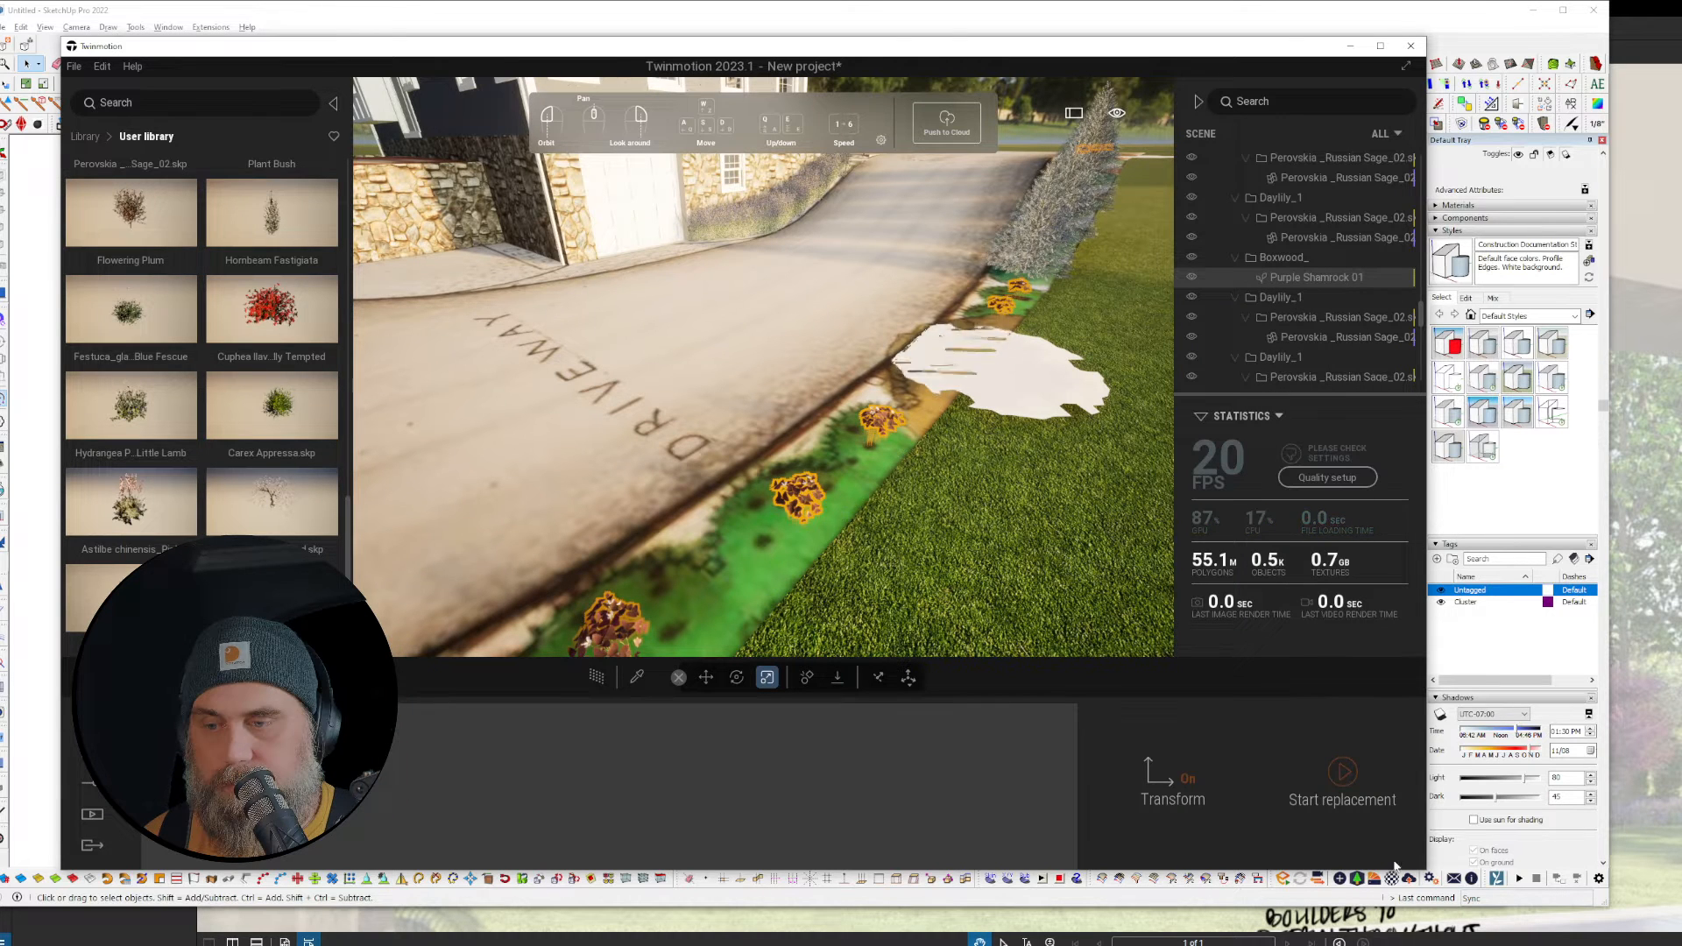
{"action": "left_click", "coordinate": [1340, 778]}
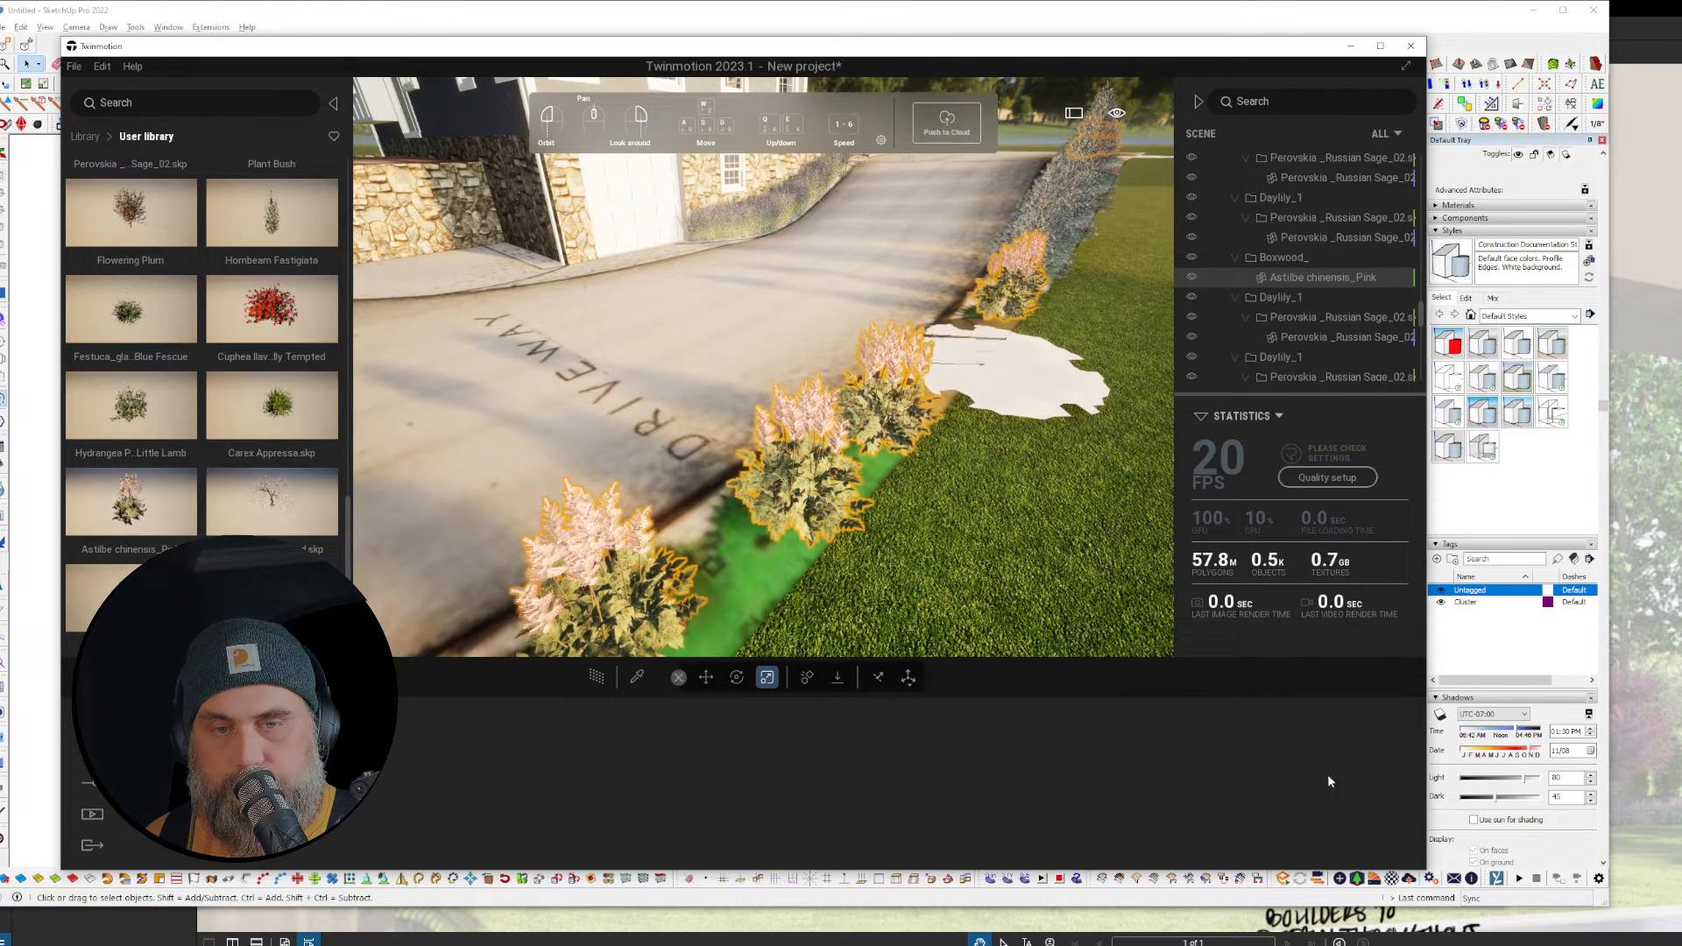
{"action": "scroll", "coordinate": [1012, 513], "scroll_direction": "down", "scroll_amount": 3}
{"action": "right_click_drag", "start_coordinate": [1006, 539], "coordinate": [928, 535]}
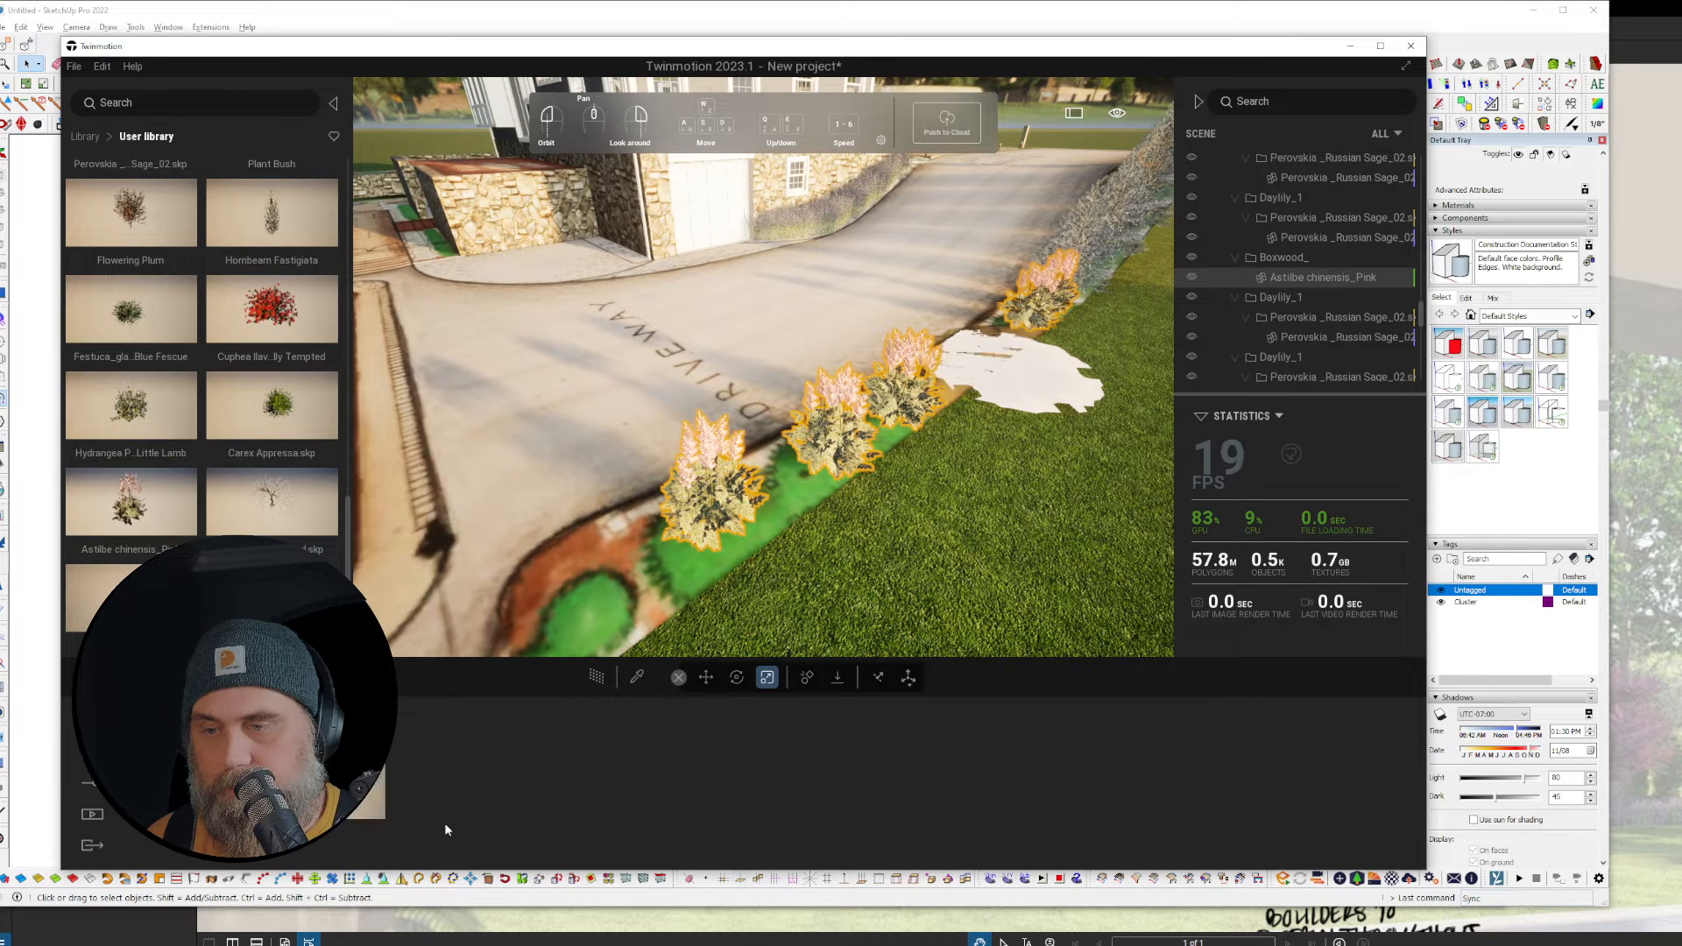
Step: Swap the Astilbe for Hydrangea Paniculata 'Little Lamb' and select a boxwood disc in the front planter
{"action": "right_click", "coordinate": [1319, 278]}
{"action": "left_click", "coordinate": [1316, 600]}
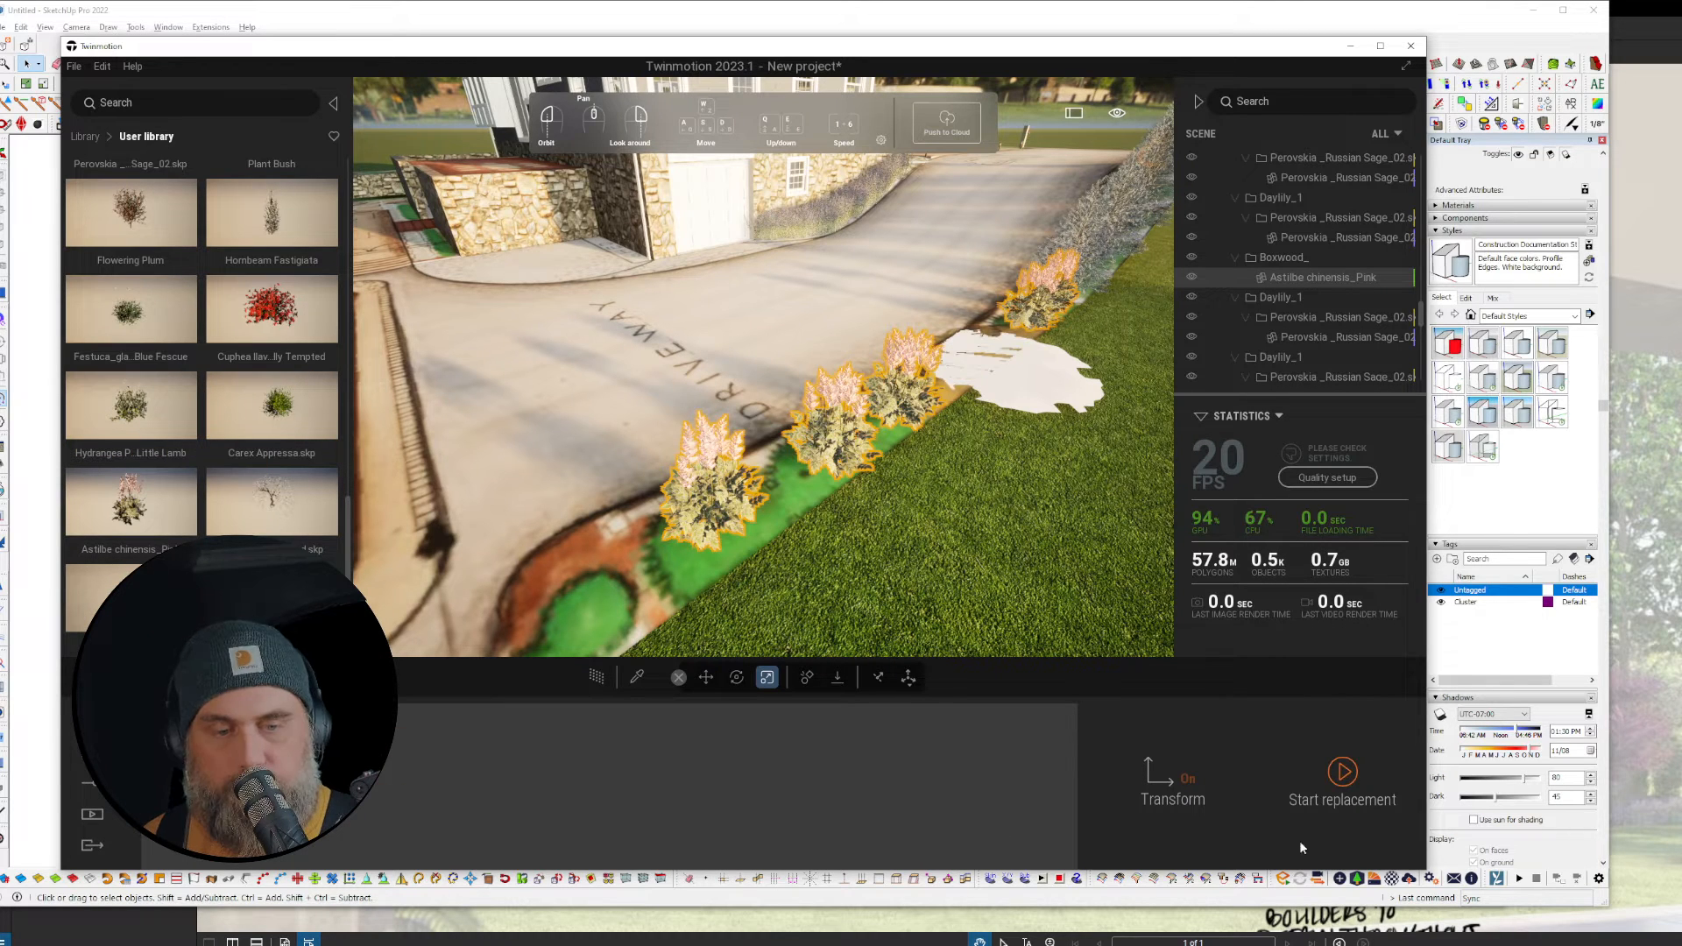
{"action": "left_click", "coordinate": [1289, 815]}
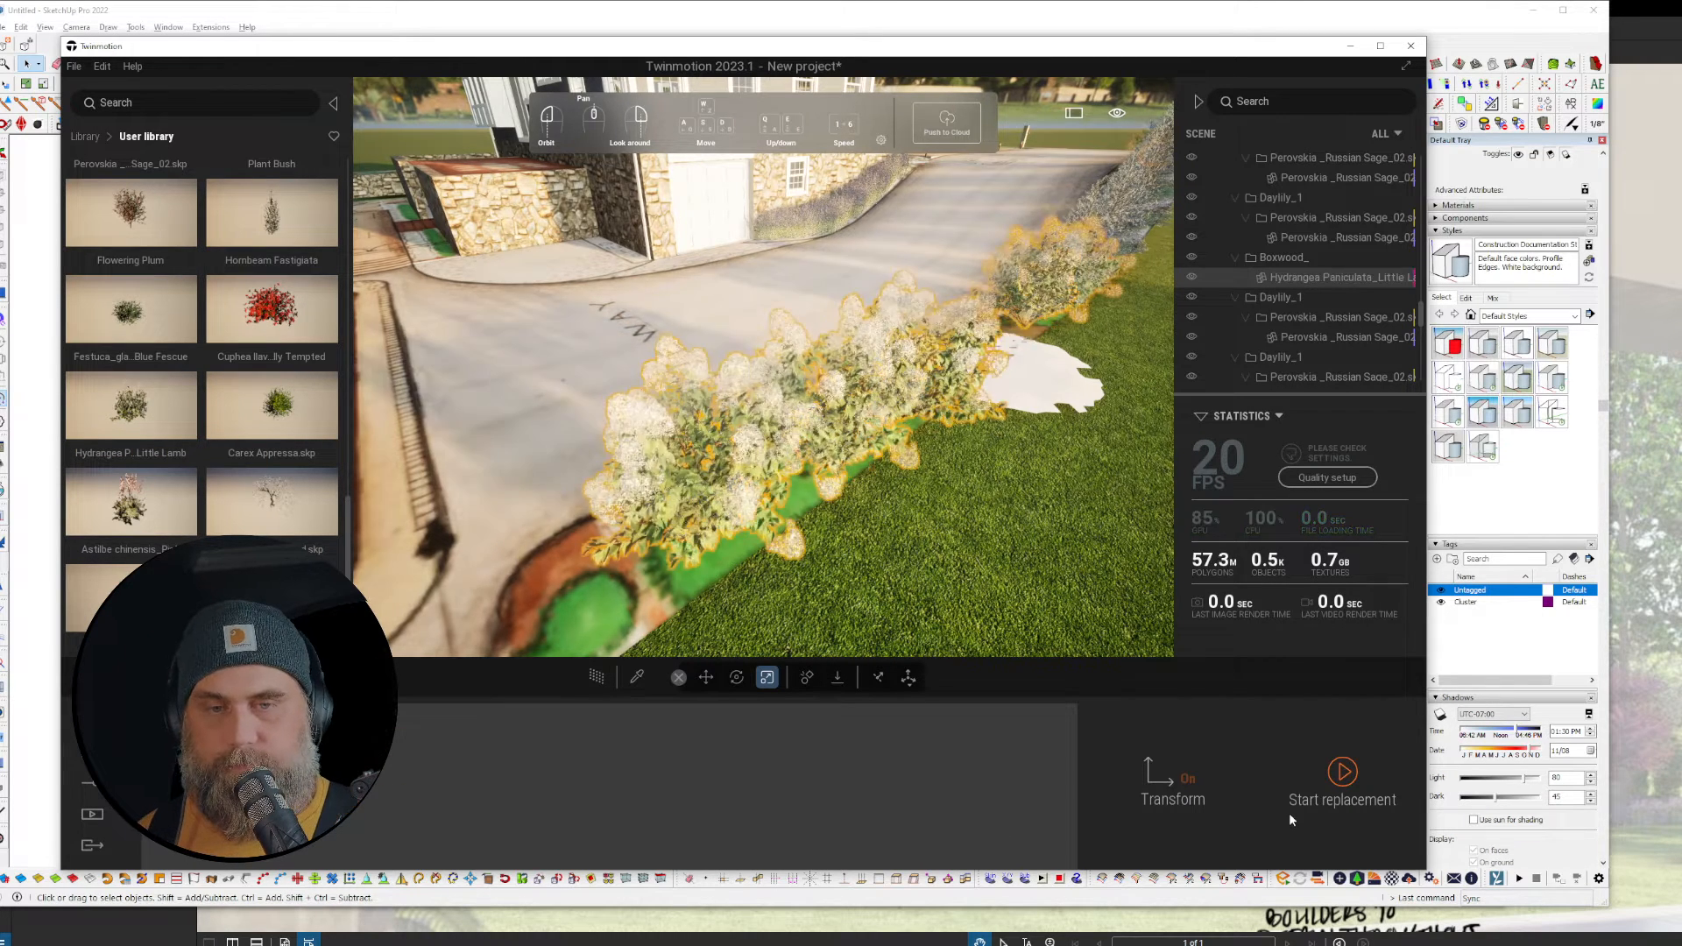
{"action": "right_click_drag", "start_coordinate": [763, 368], "coordinate": [500, 373]}
{"action": "right_click_drag", "start_coordinate": [613, 438], "coordinate": [771, 472]}
{"action": "left_click", "coordinate": [772, 472]}
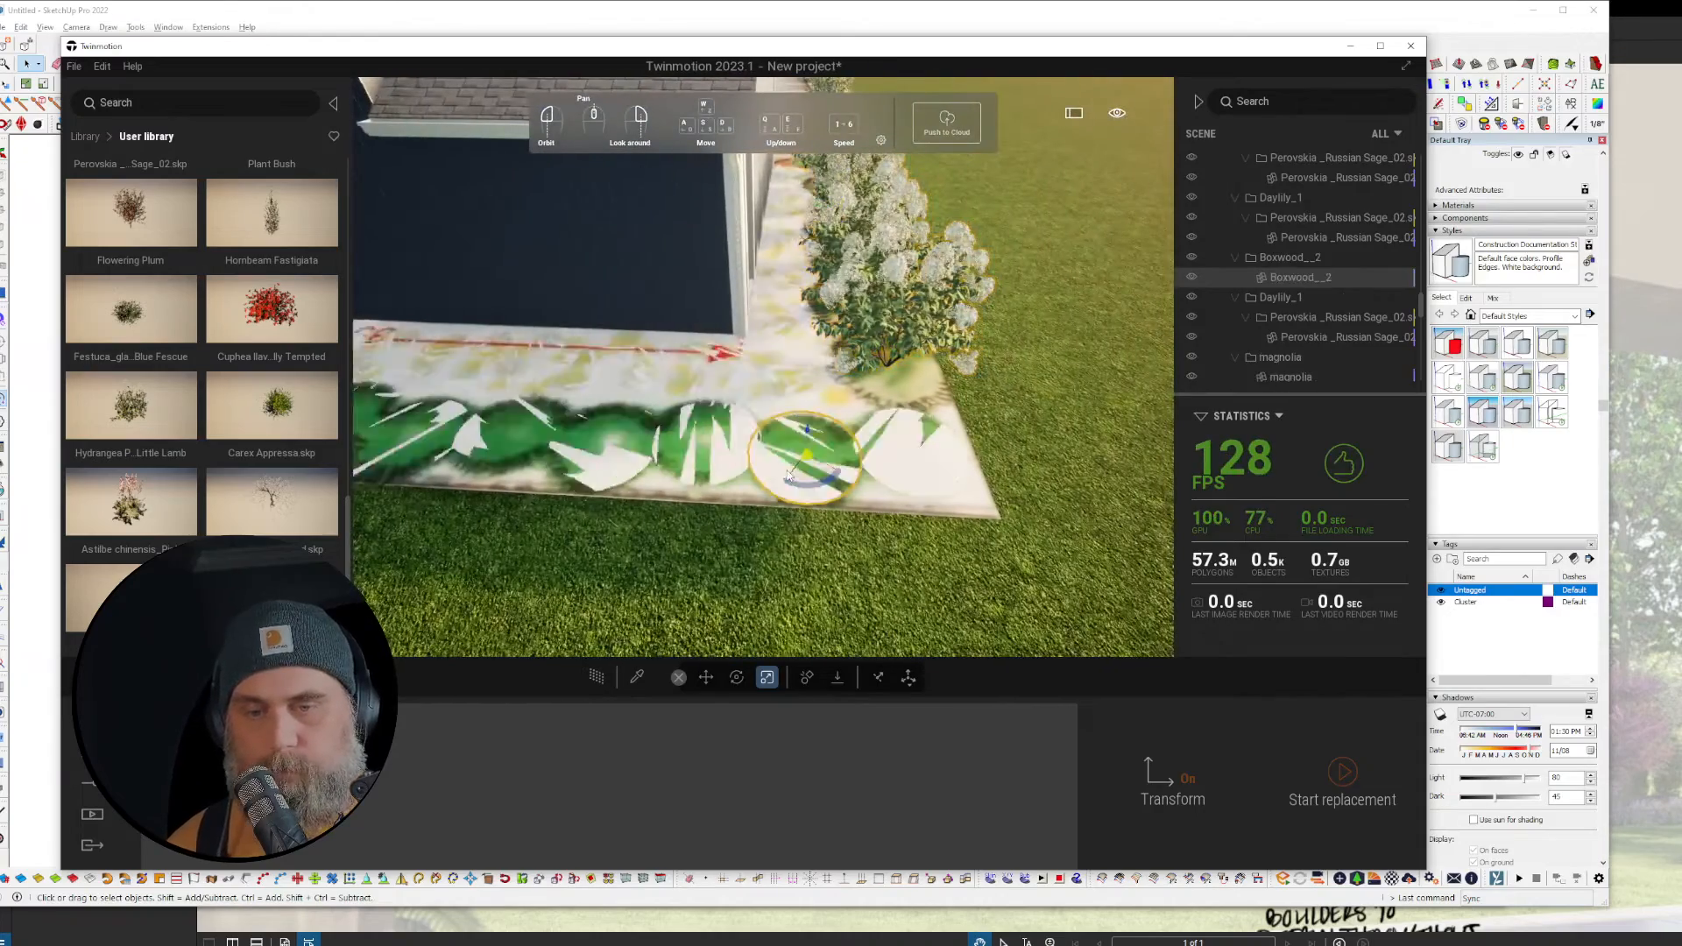
Step: Replace all Boxwood_2 planter discs with Buxus 'Green Gem' Boxwood shrubs
{"action": "right_click", "coordinate": [1255, 277]}
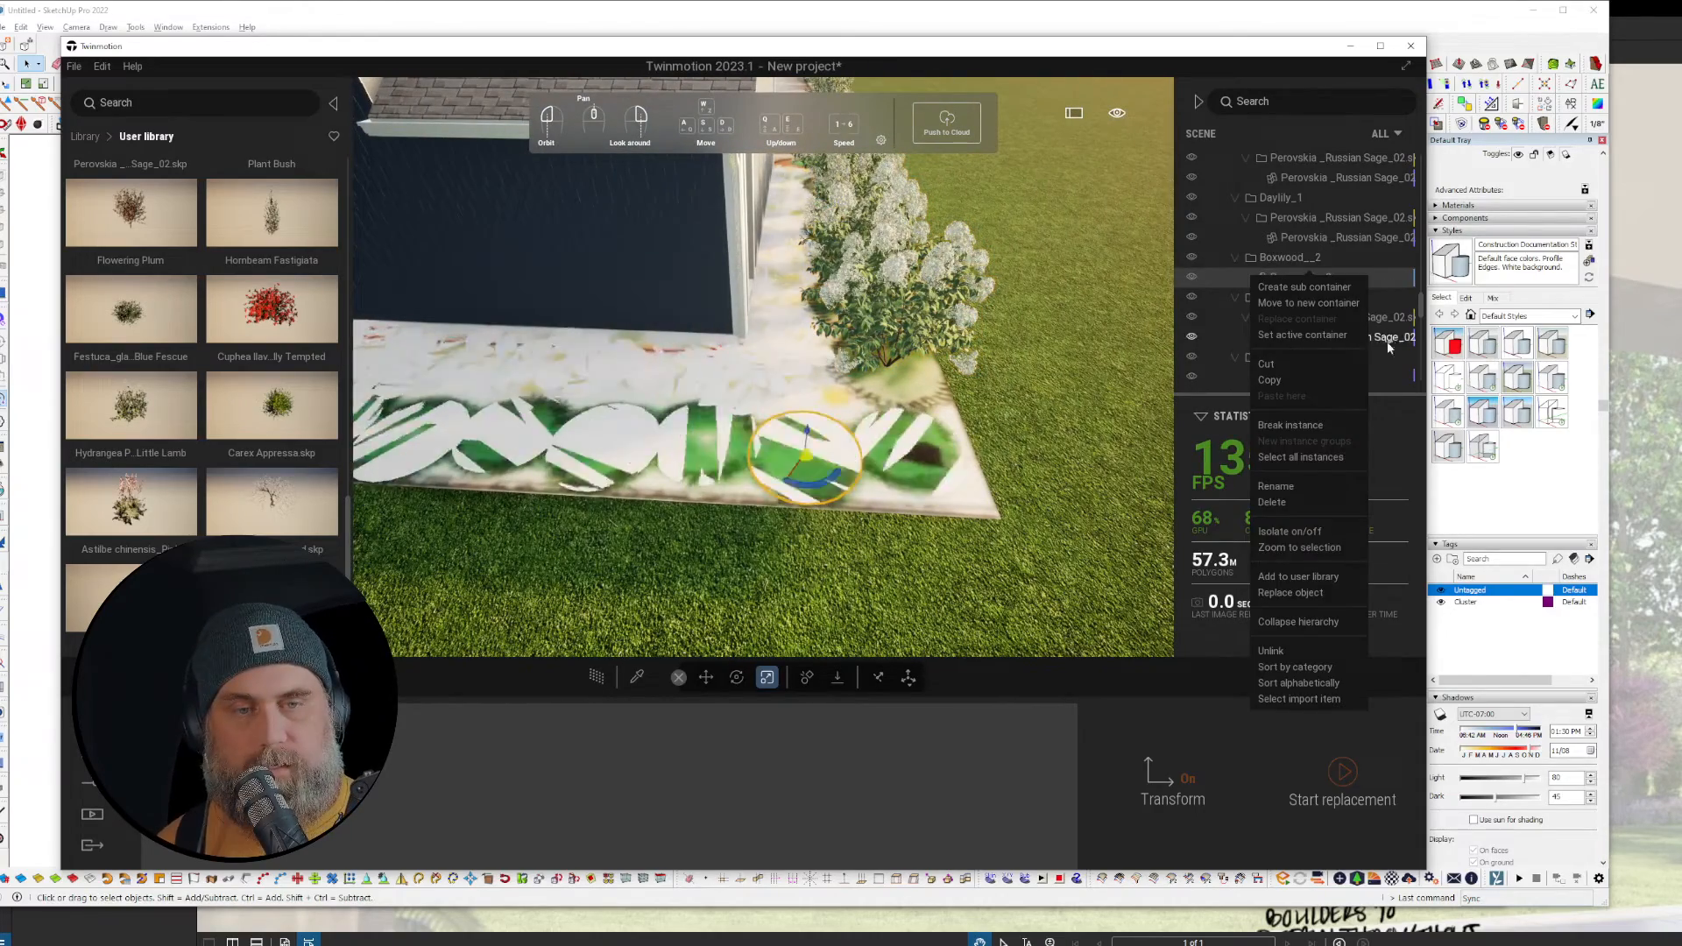
{"action": "left_click", "coordinate": [1305, 456]}
{"action": "right_click", "coordinate": [1317, 278]}
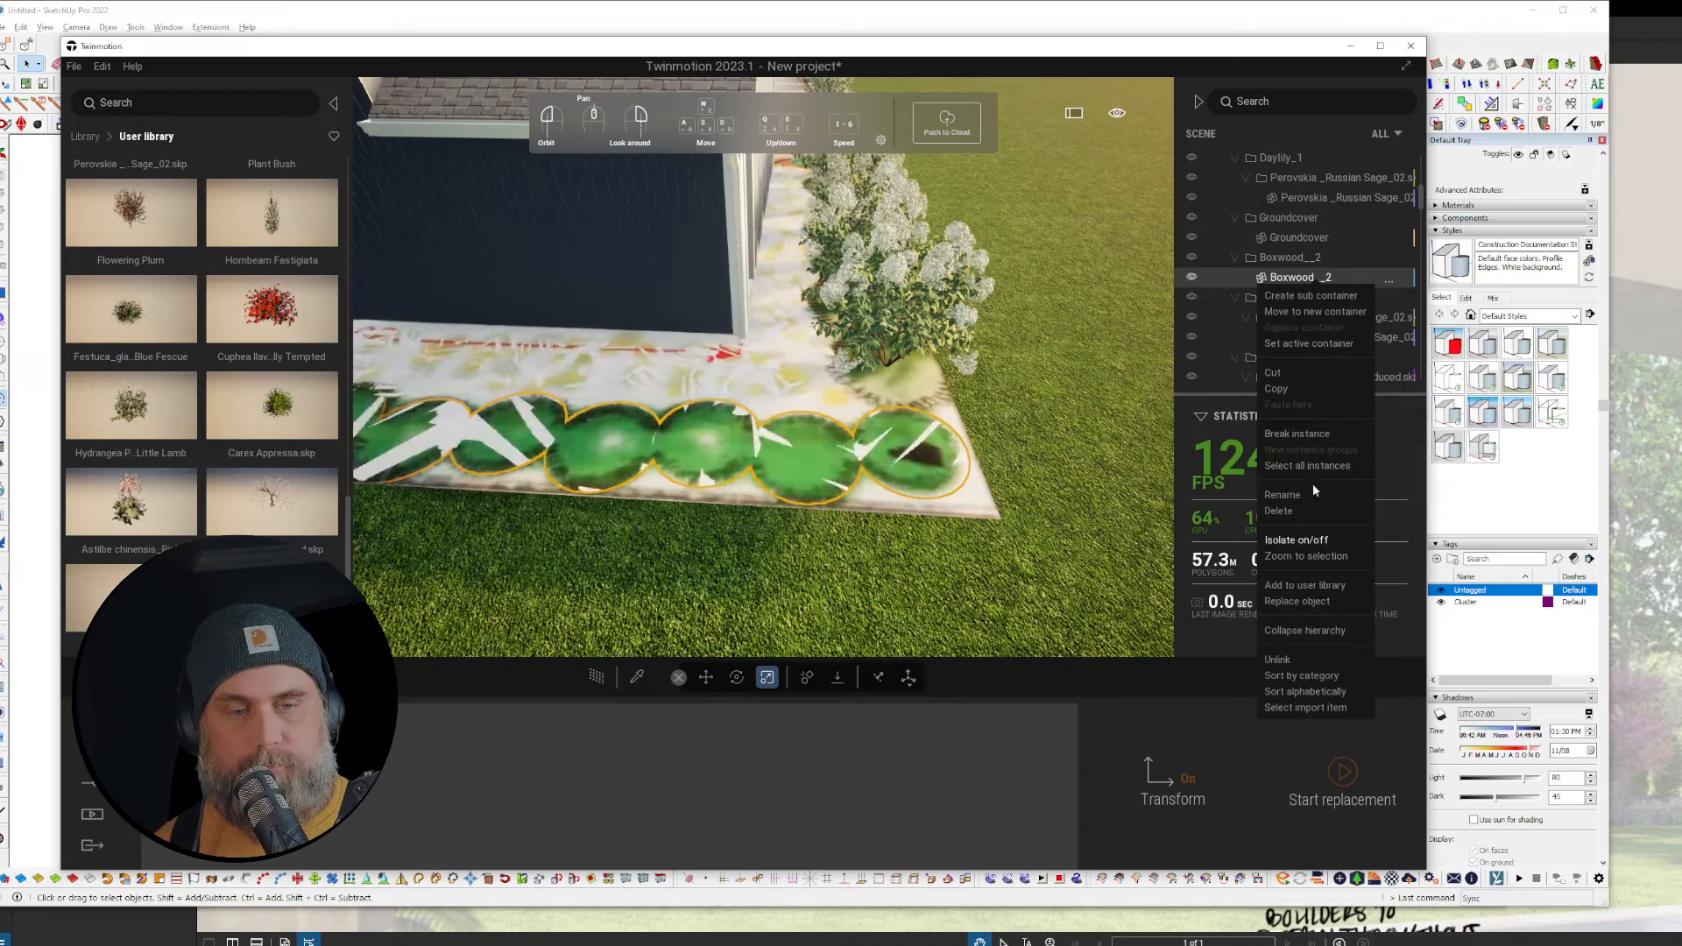
{"action": "left_click", "coordinate": [1311, 604]}
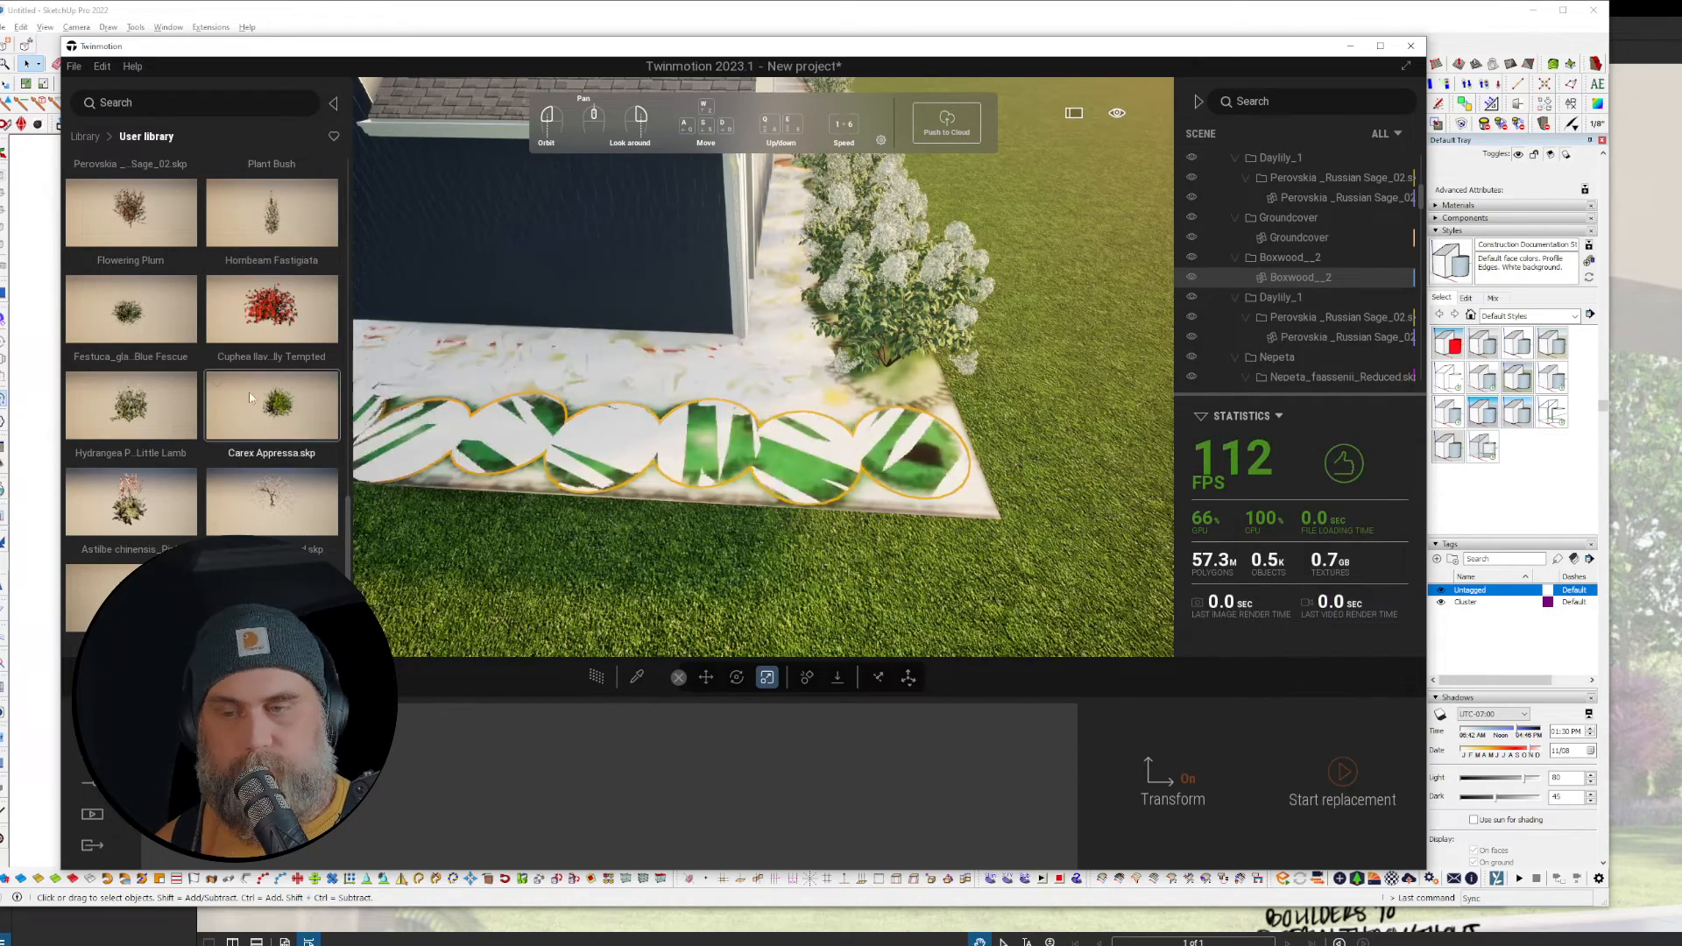
{"action": "scroll", "coordinate": [249, 391], "scroll_direction": "up", "scroll_amount": 10}
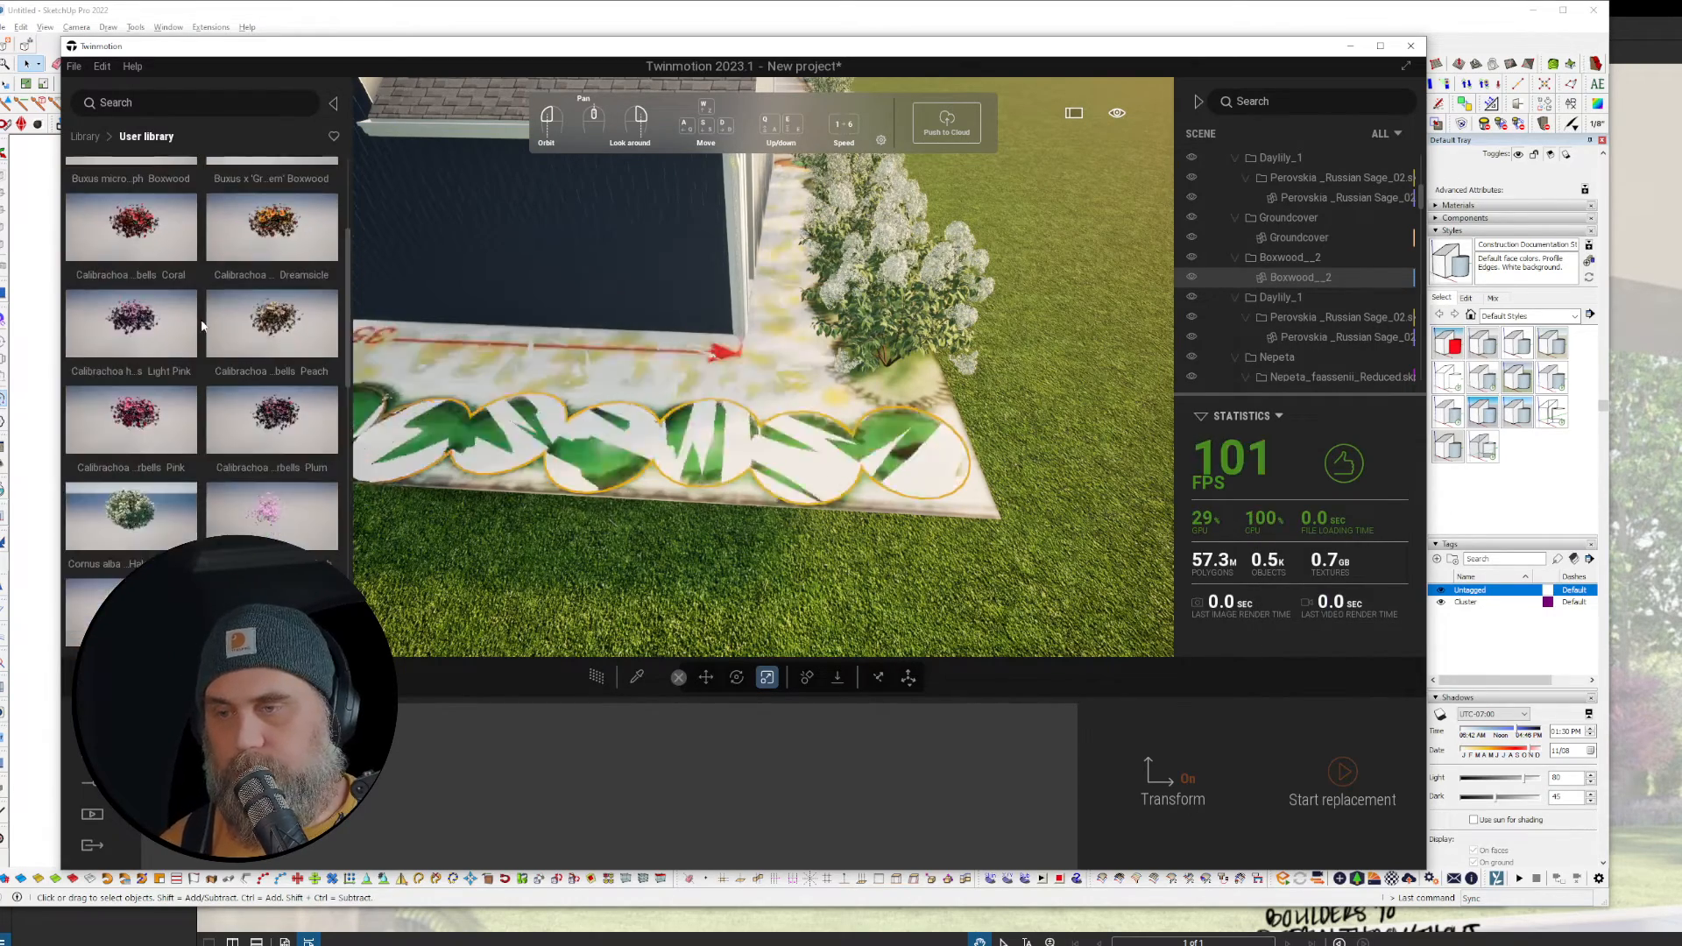
{"action": "scroll", "coordinate": [202, 326], "scroll_direction": "up", "scroll_amount": 5}
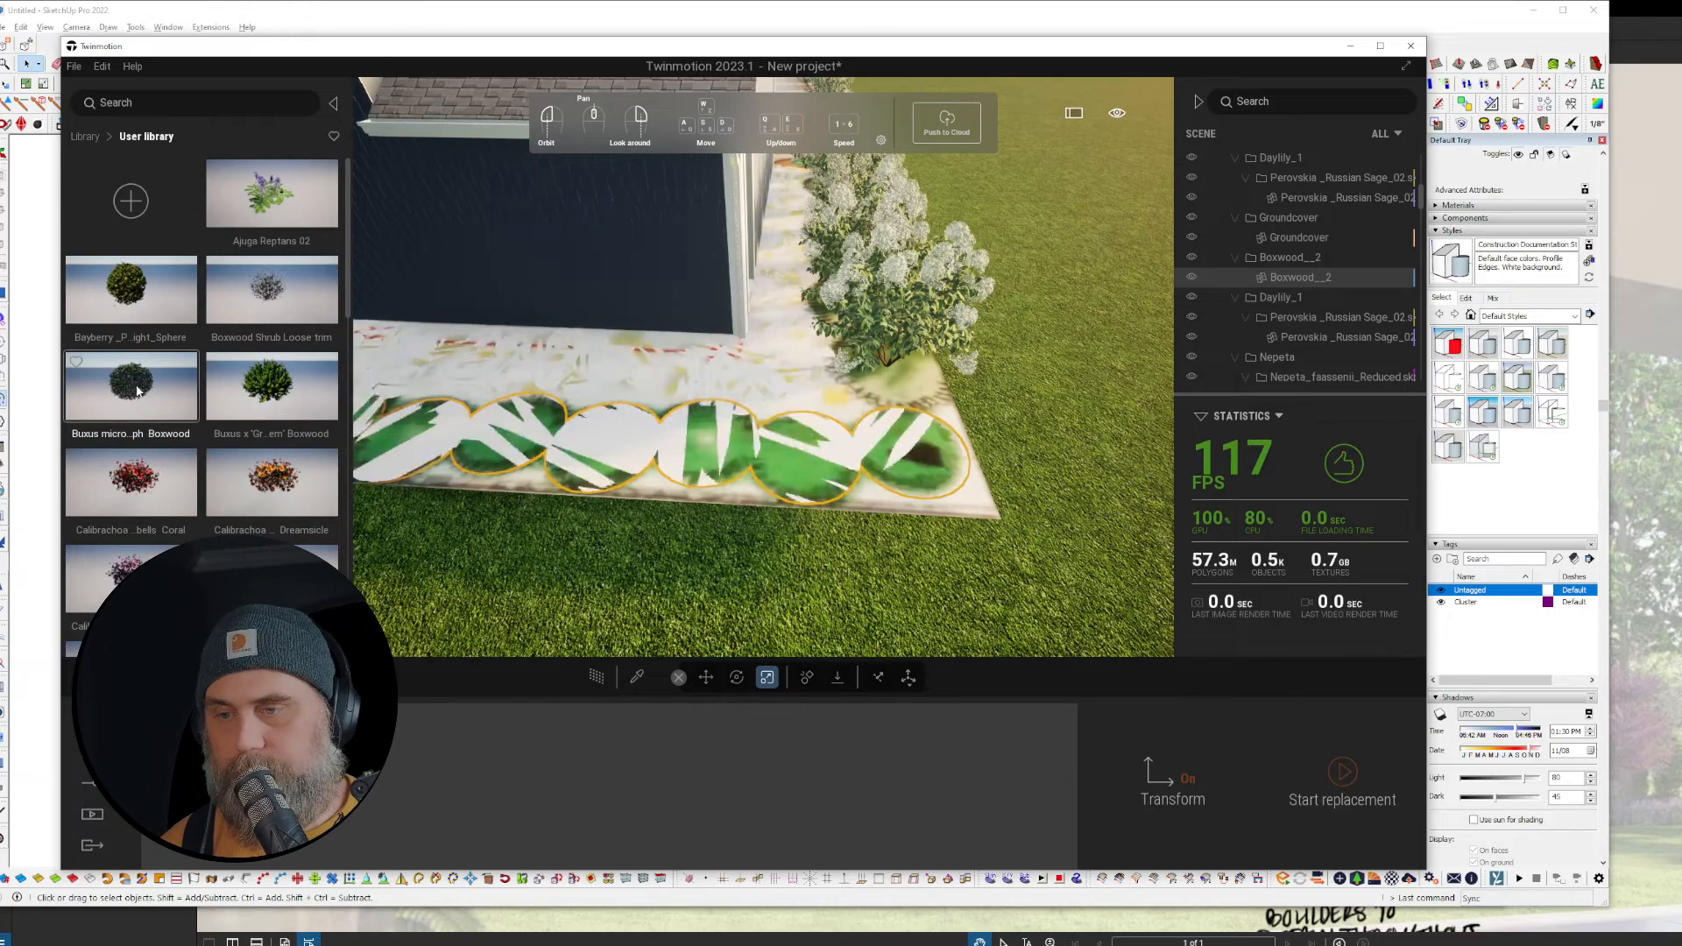
{"action": "left_click_drag", "start_coordinate": [265, 393], "coordinate": [444, 822]}
{"action": "left_click", "coordinate": [1350, 791]}
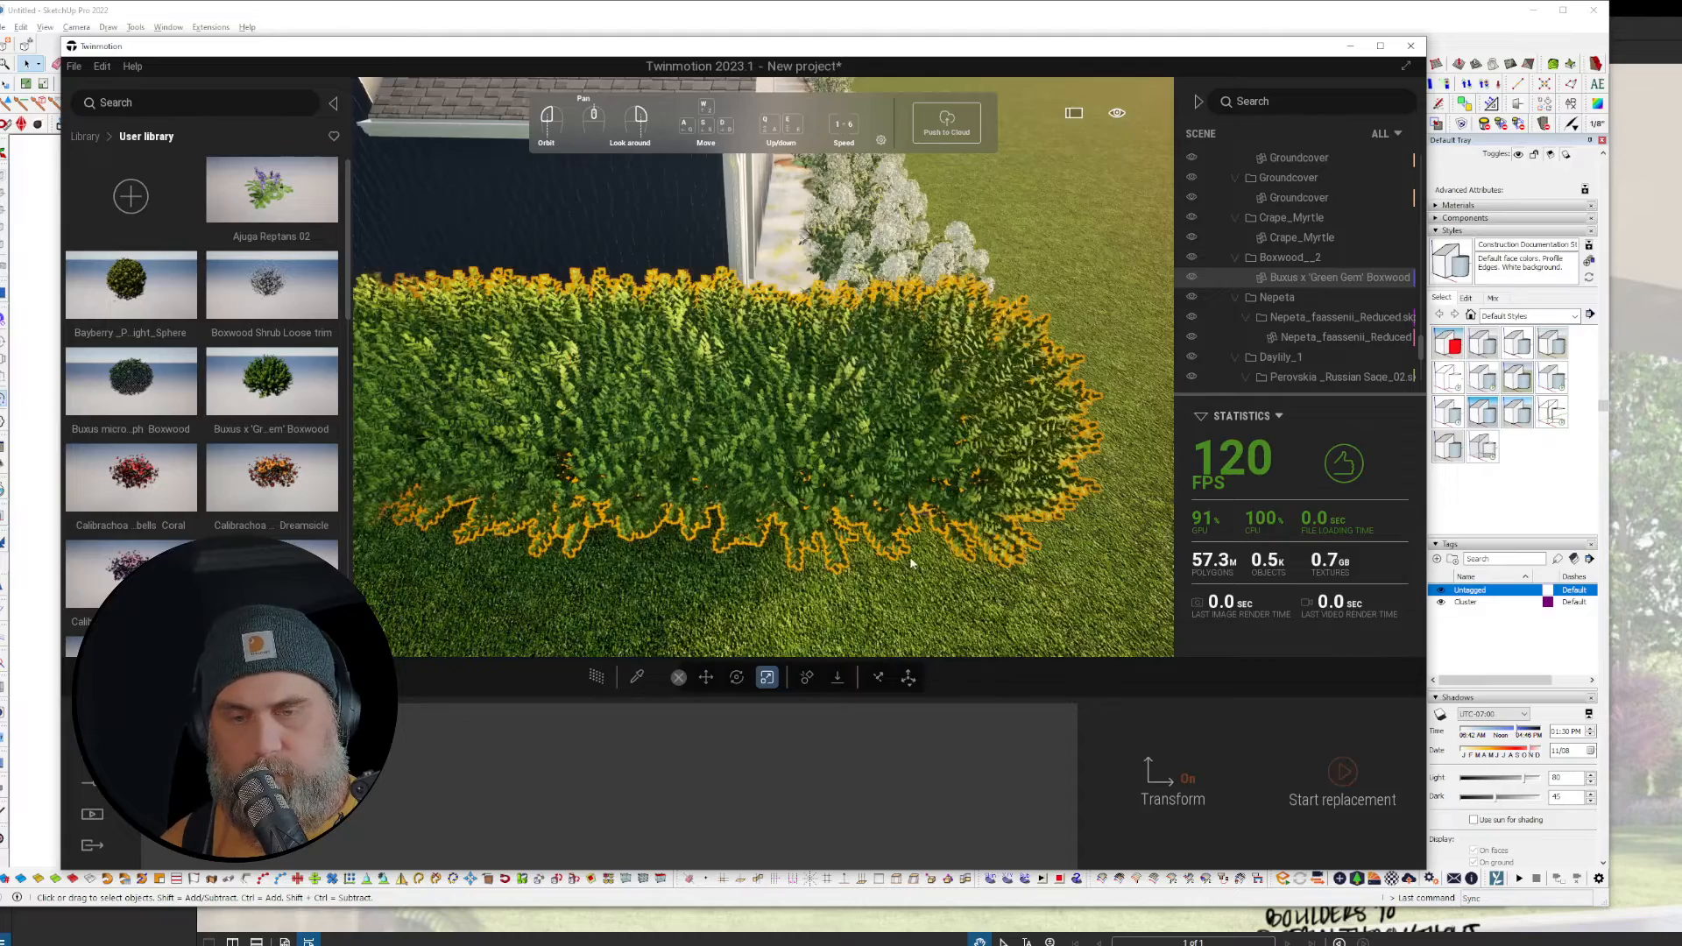
{"action": "right_click_drag", "start_coordinate": [911, 563], "coordinate": [771, 535]}
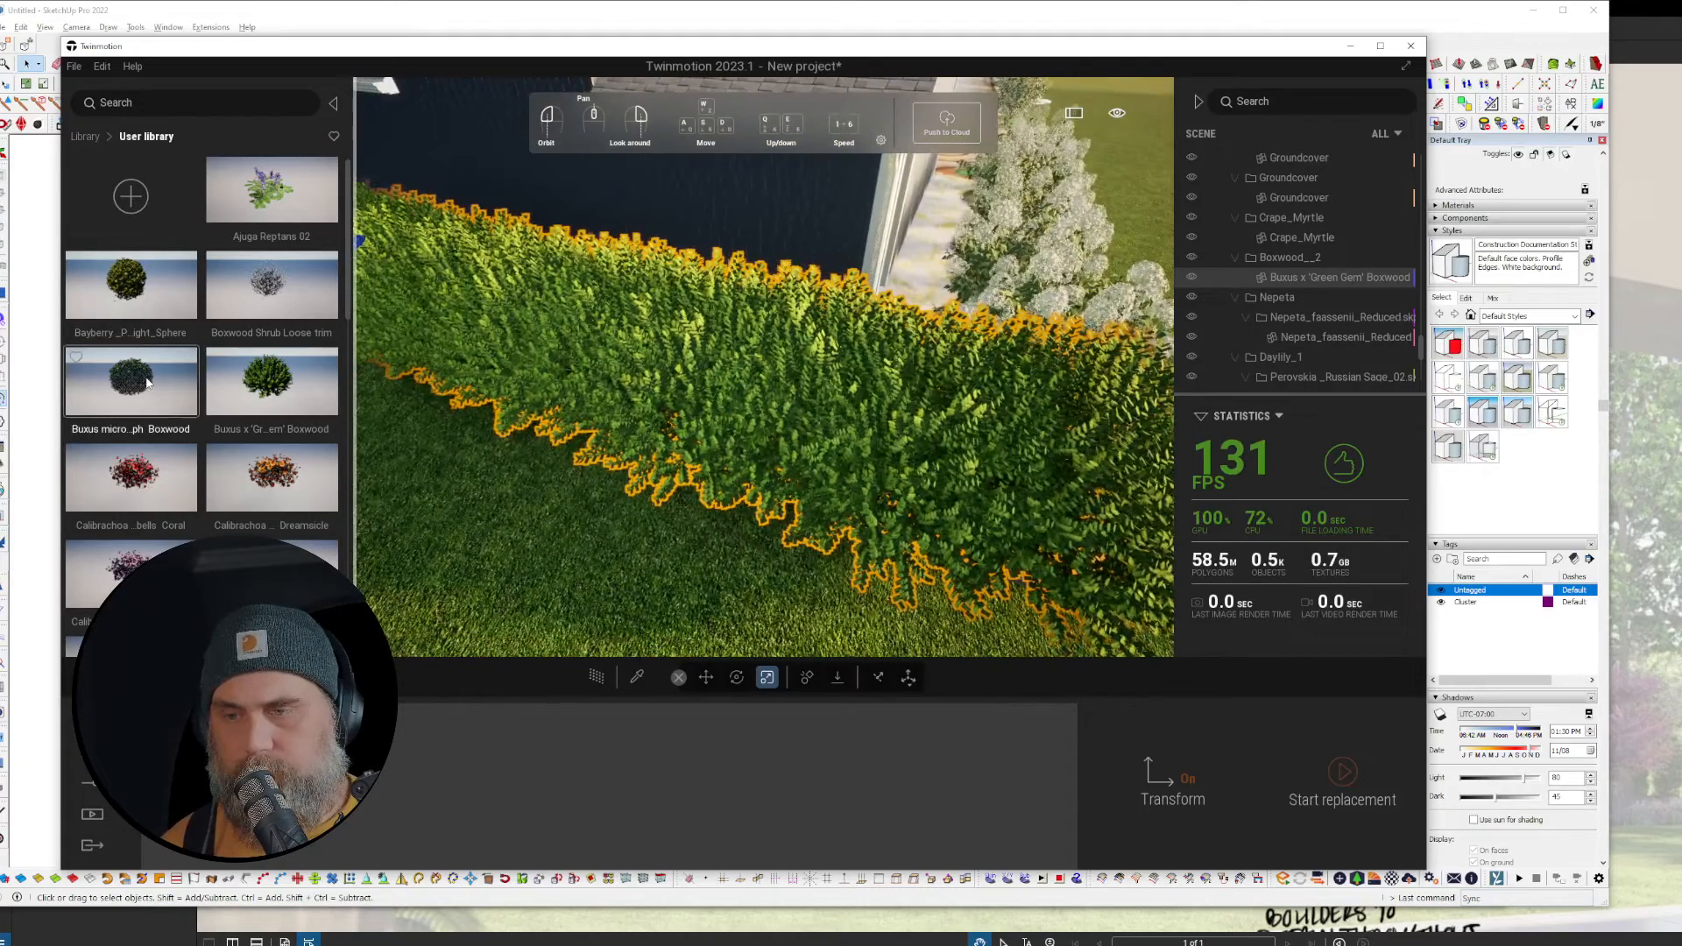
Step: Try Golden Triumph boxwoods on the hedge, then undo the swap
{"action": "left_click_drag", "start_coordinate": [147, 383], "coordinate": [465, 798]}
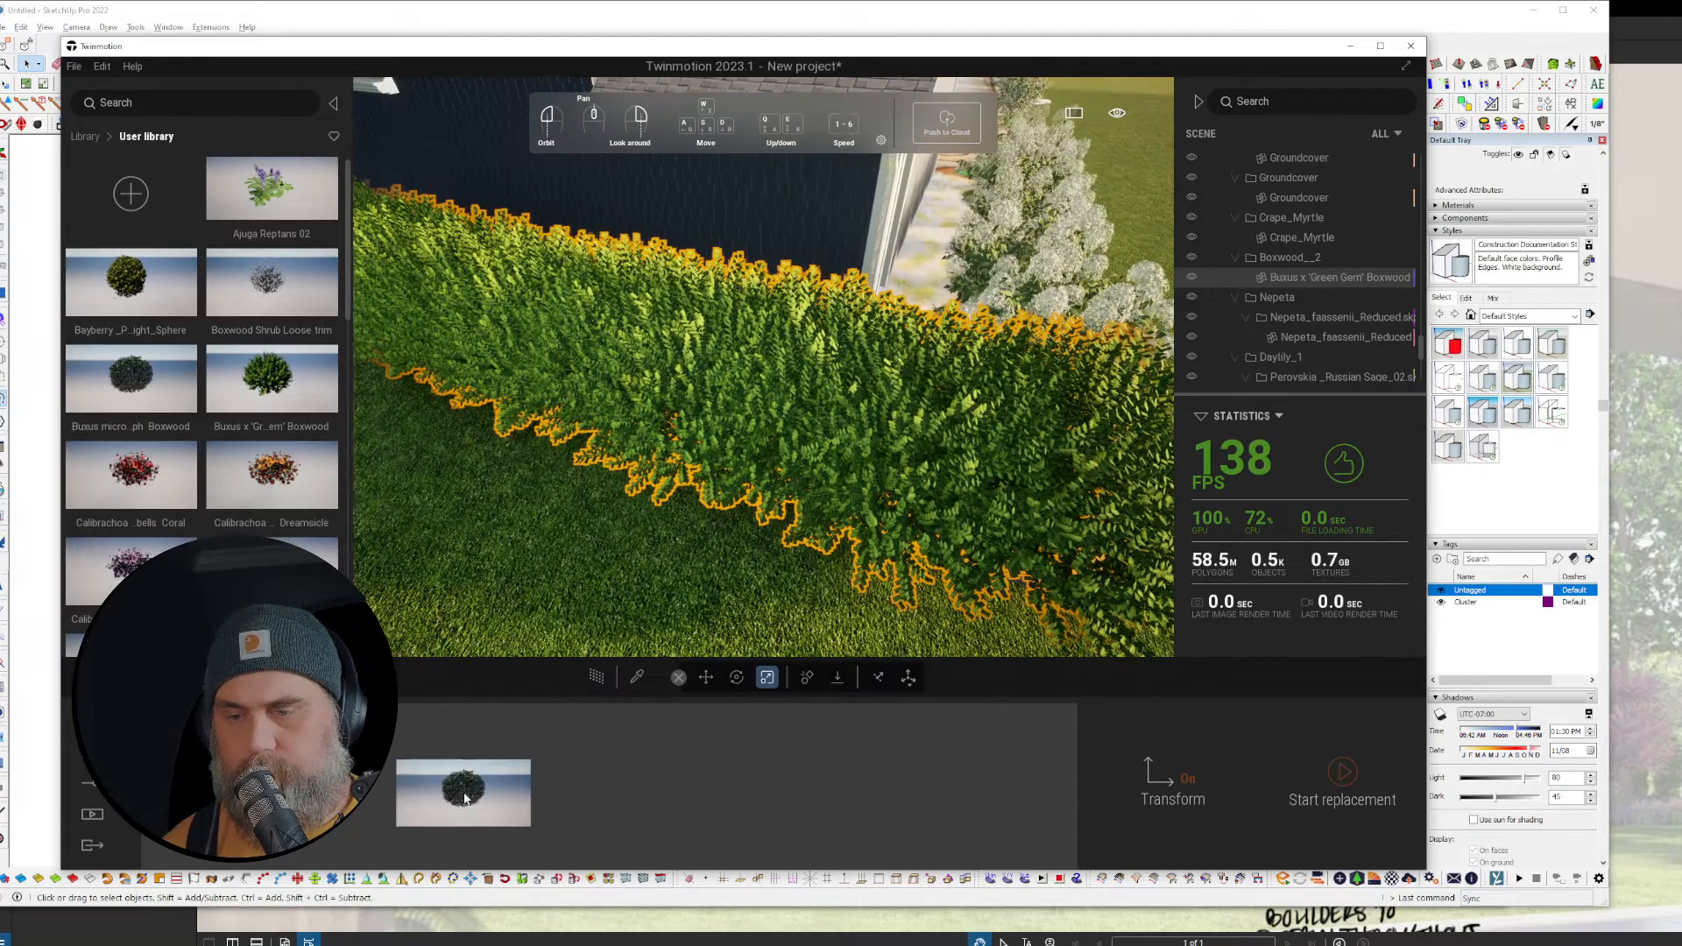
{"action": "left_click", "coordinate": [1337, 775]}
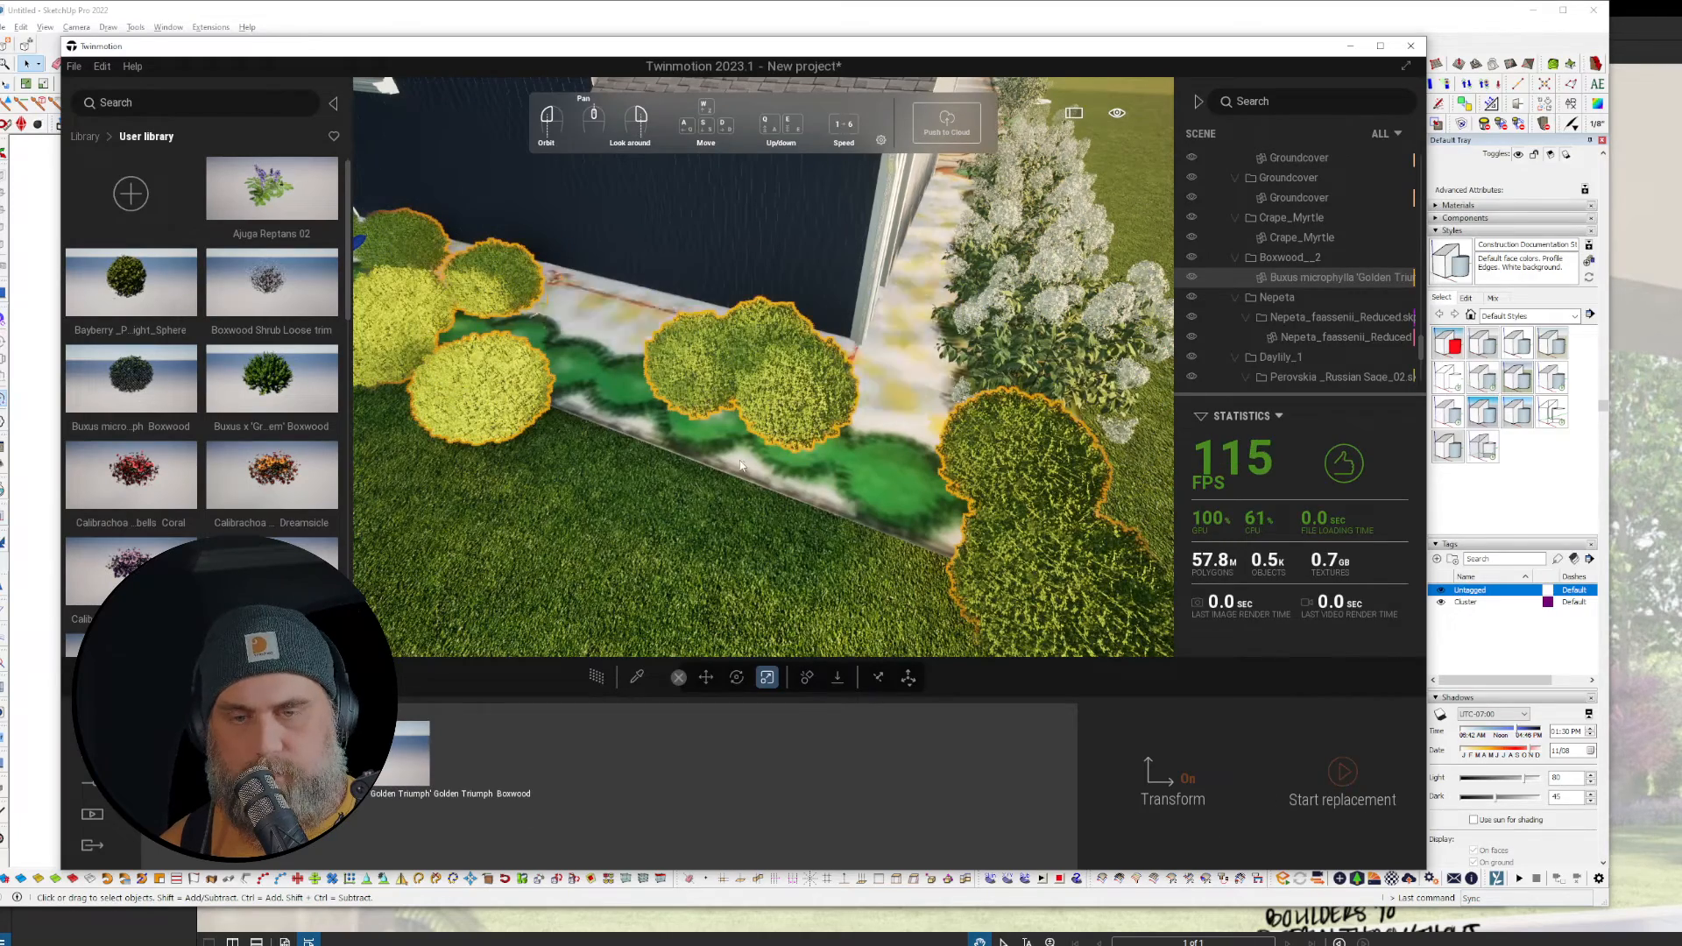
{"action": "mouse_move", "coordinate": [1008, 526]}
{"action": "right_mouse_down"}
{"action": "mouse_move", "coordinate": [942, 523]}
{"action": "mouse_move", "coordinate": [1062, 515]}
{"action": "mouse_move", "coordinate": [1031, 515]}
{"action": "right_mouse_up"}
{"action": "key", "text": "ctrl+z"}
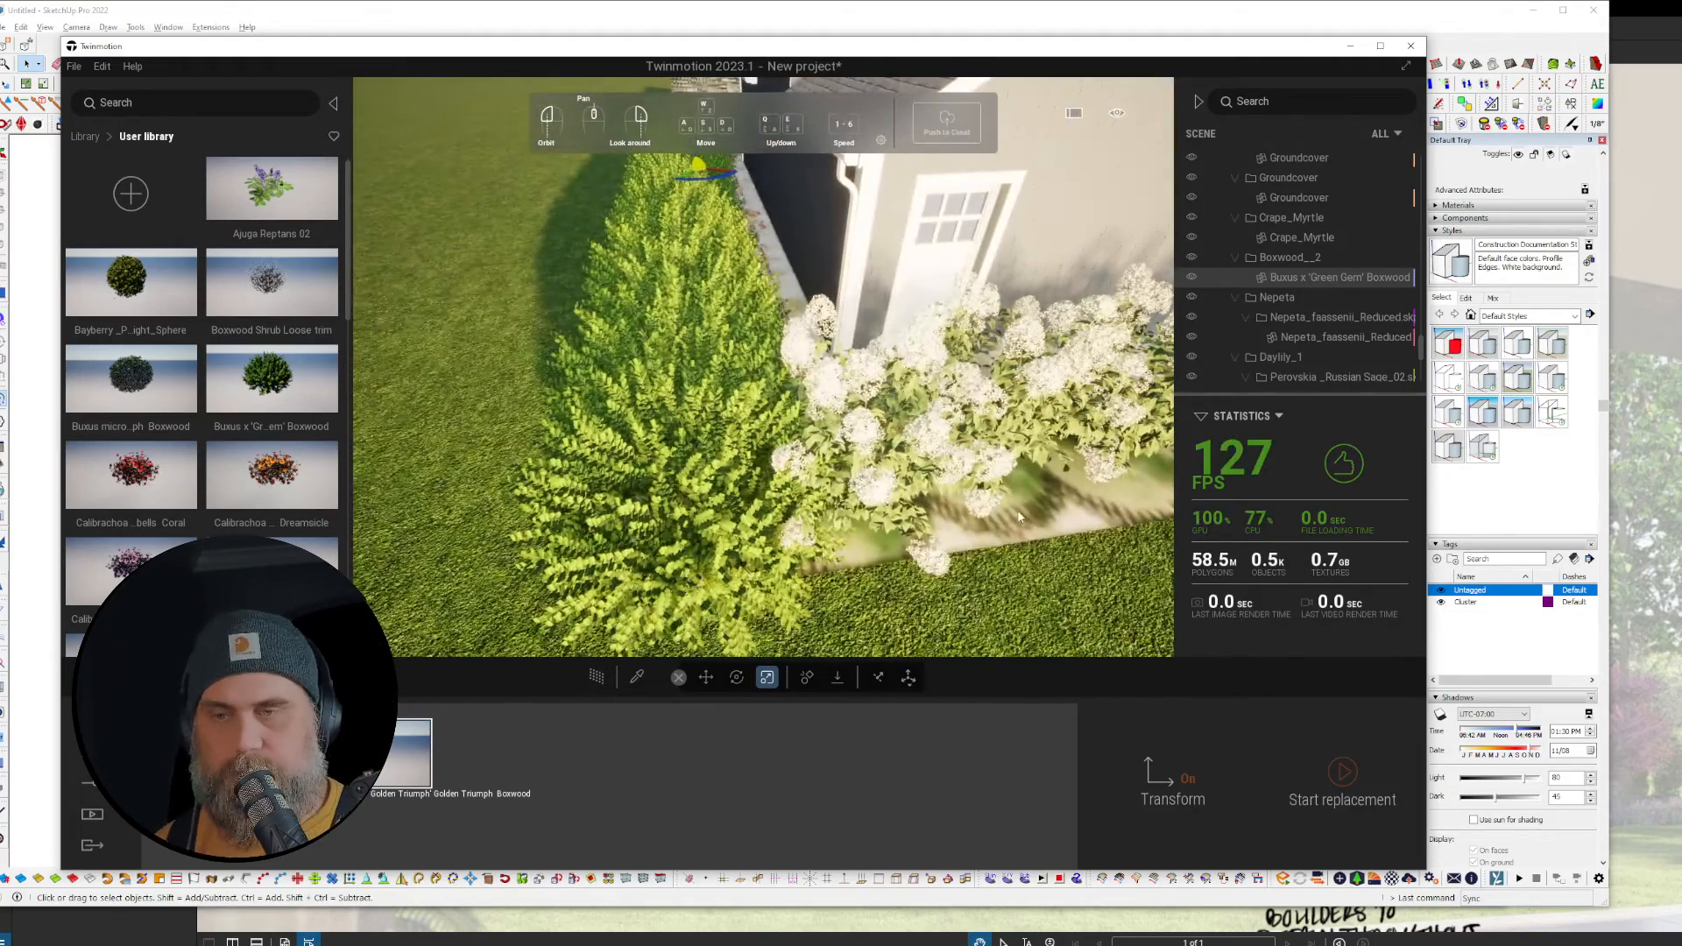
Step: Replace the hedge with Cornus alba 'Ivory Halo' dogwoods, dropping Golden Triumph from the queue
{"action": "scroll", "coordinate": [244, 487], "scroll_direction": "down", "scroll_amount": 3}
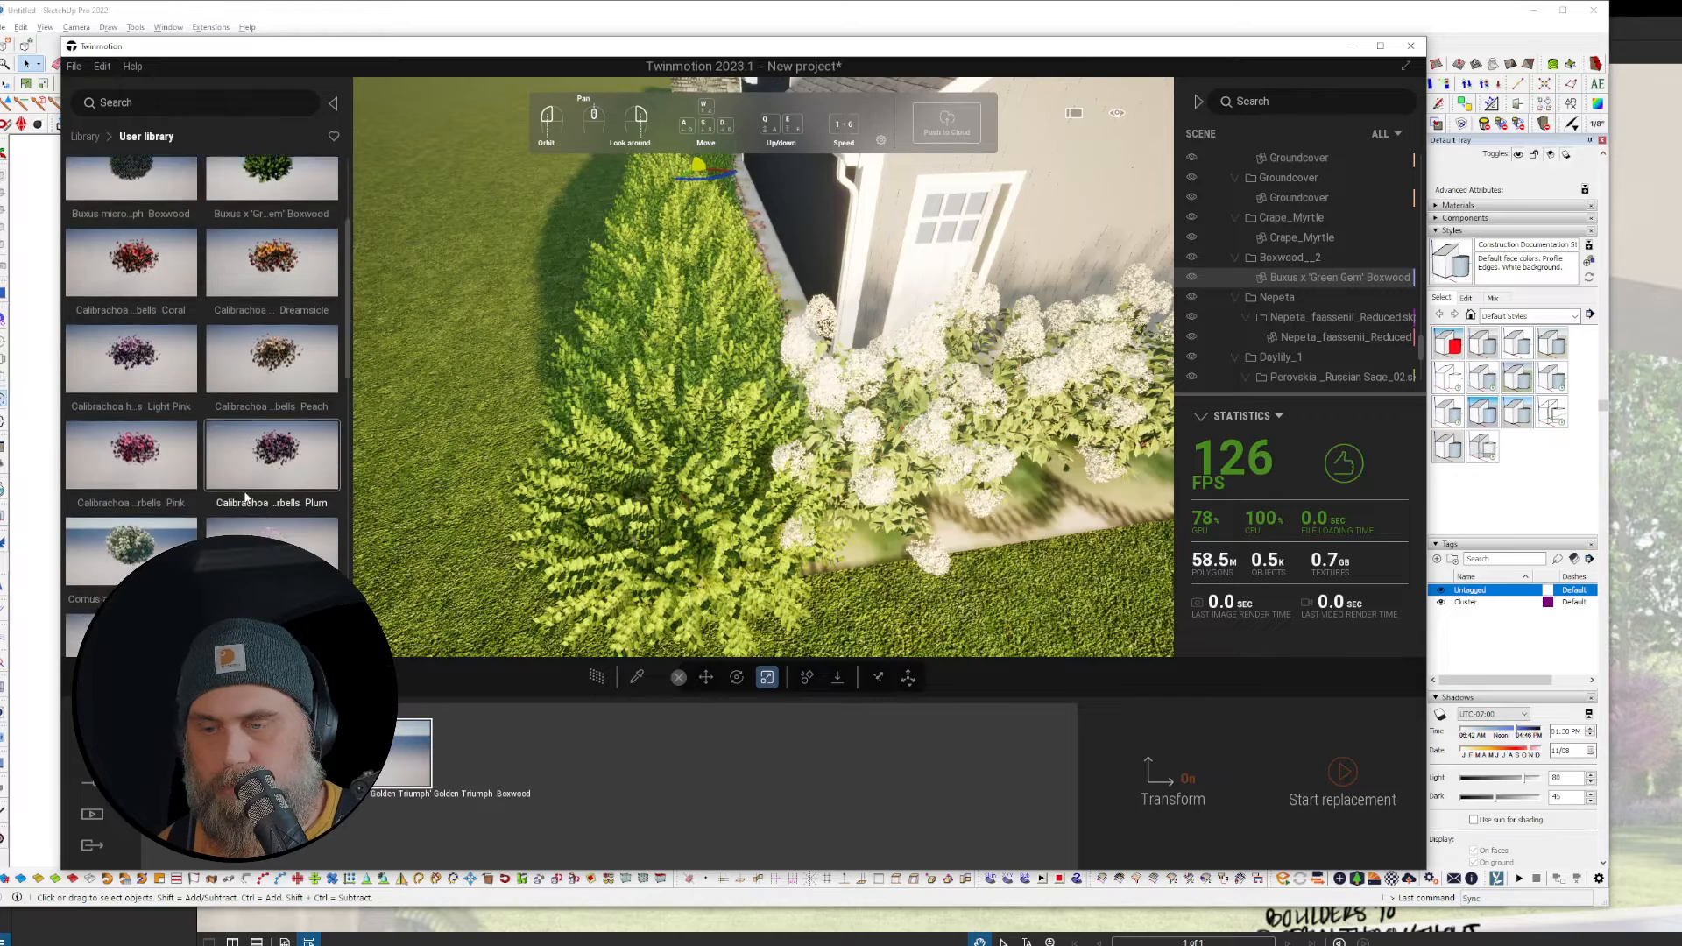
{"action": "scroll", "coordinate": [240, 496], "scroll_direction": "down", "scroll_amount": 2}
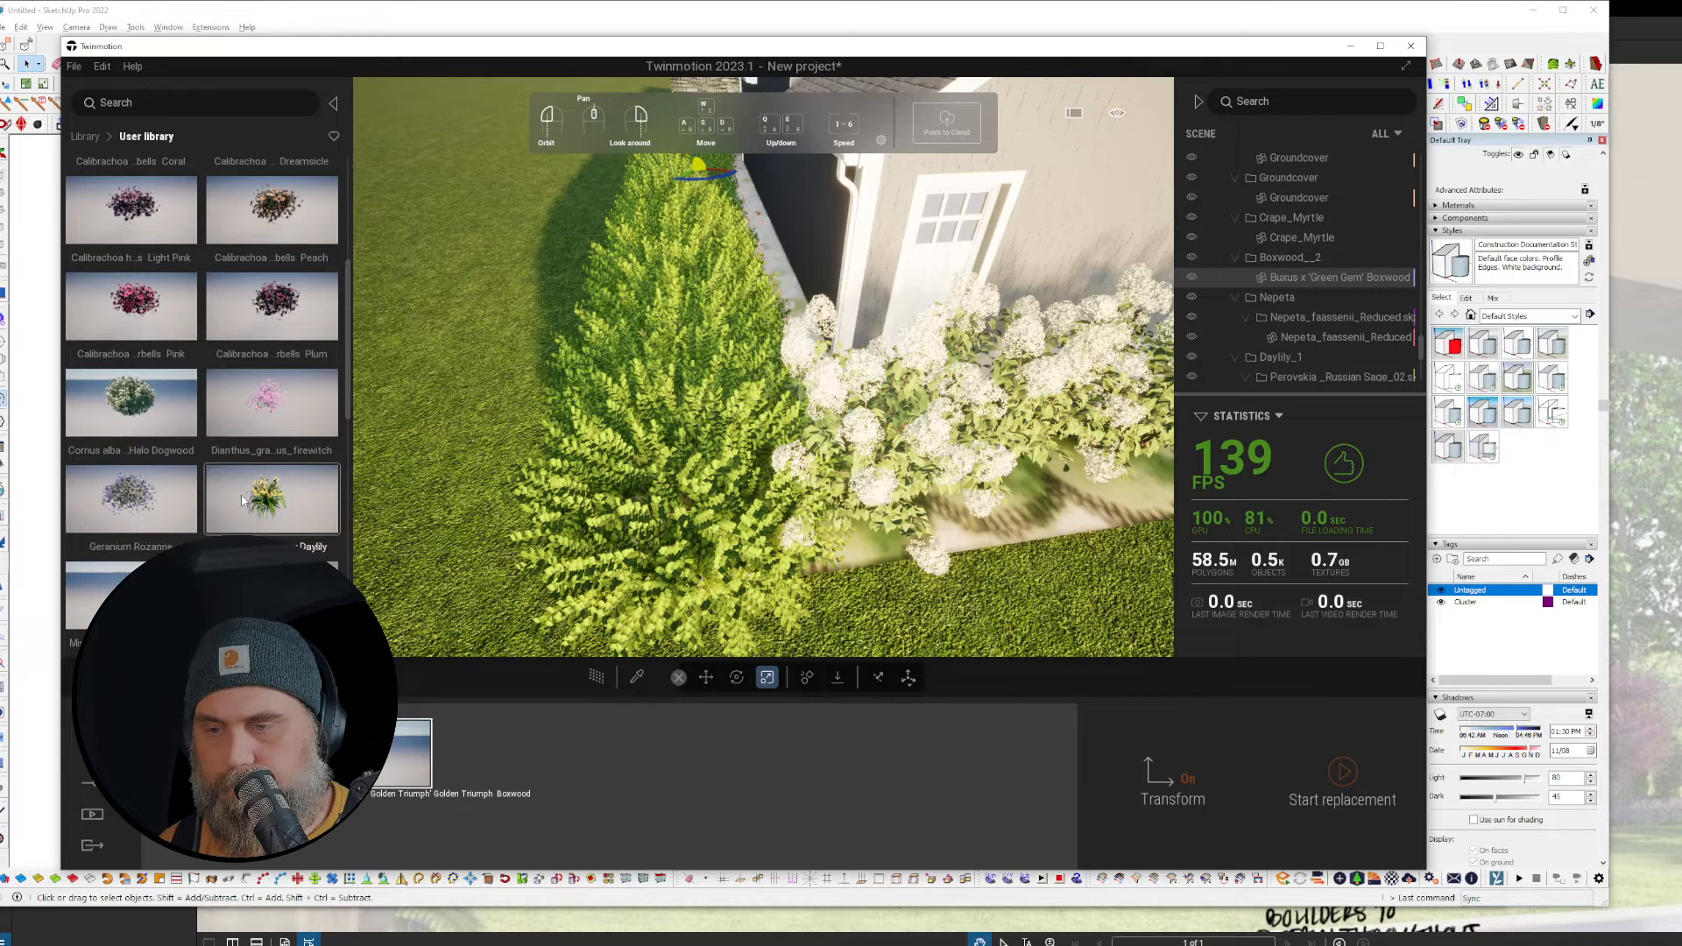
{"action": "left_click_drag", "start_coordinate": [127, 402], "coordinate": [585, 788]}
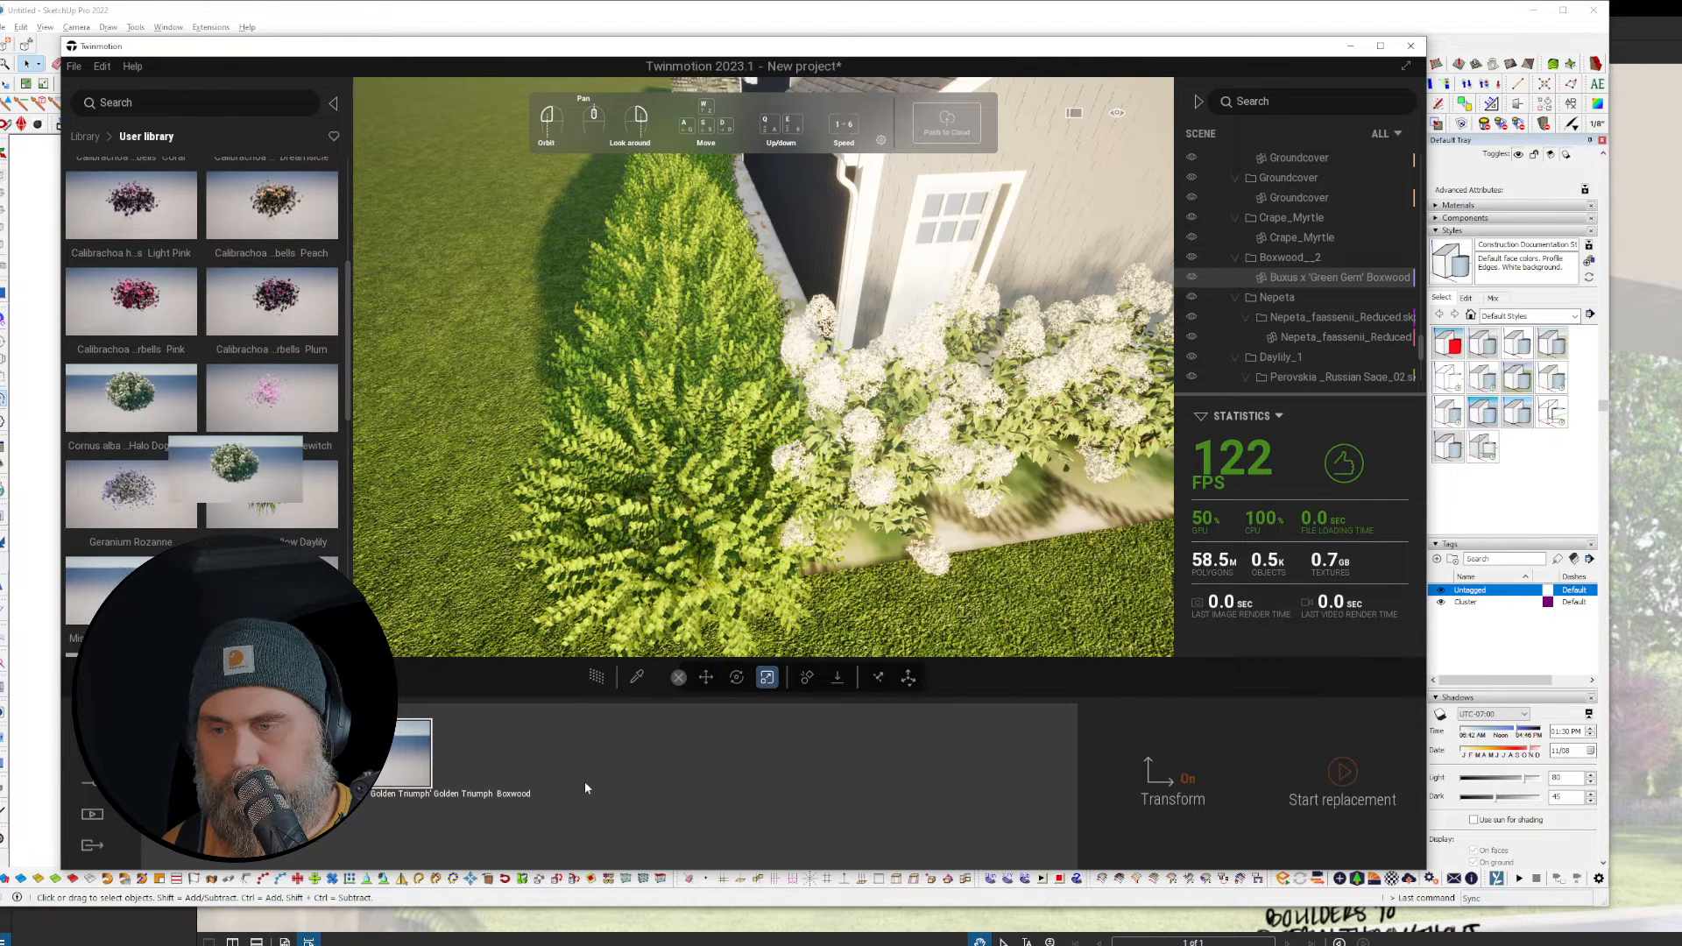
{"action": "left_click_drag", "start_coordinate": [471, 712], "coordinate": [526, 744]}
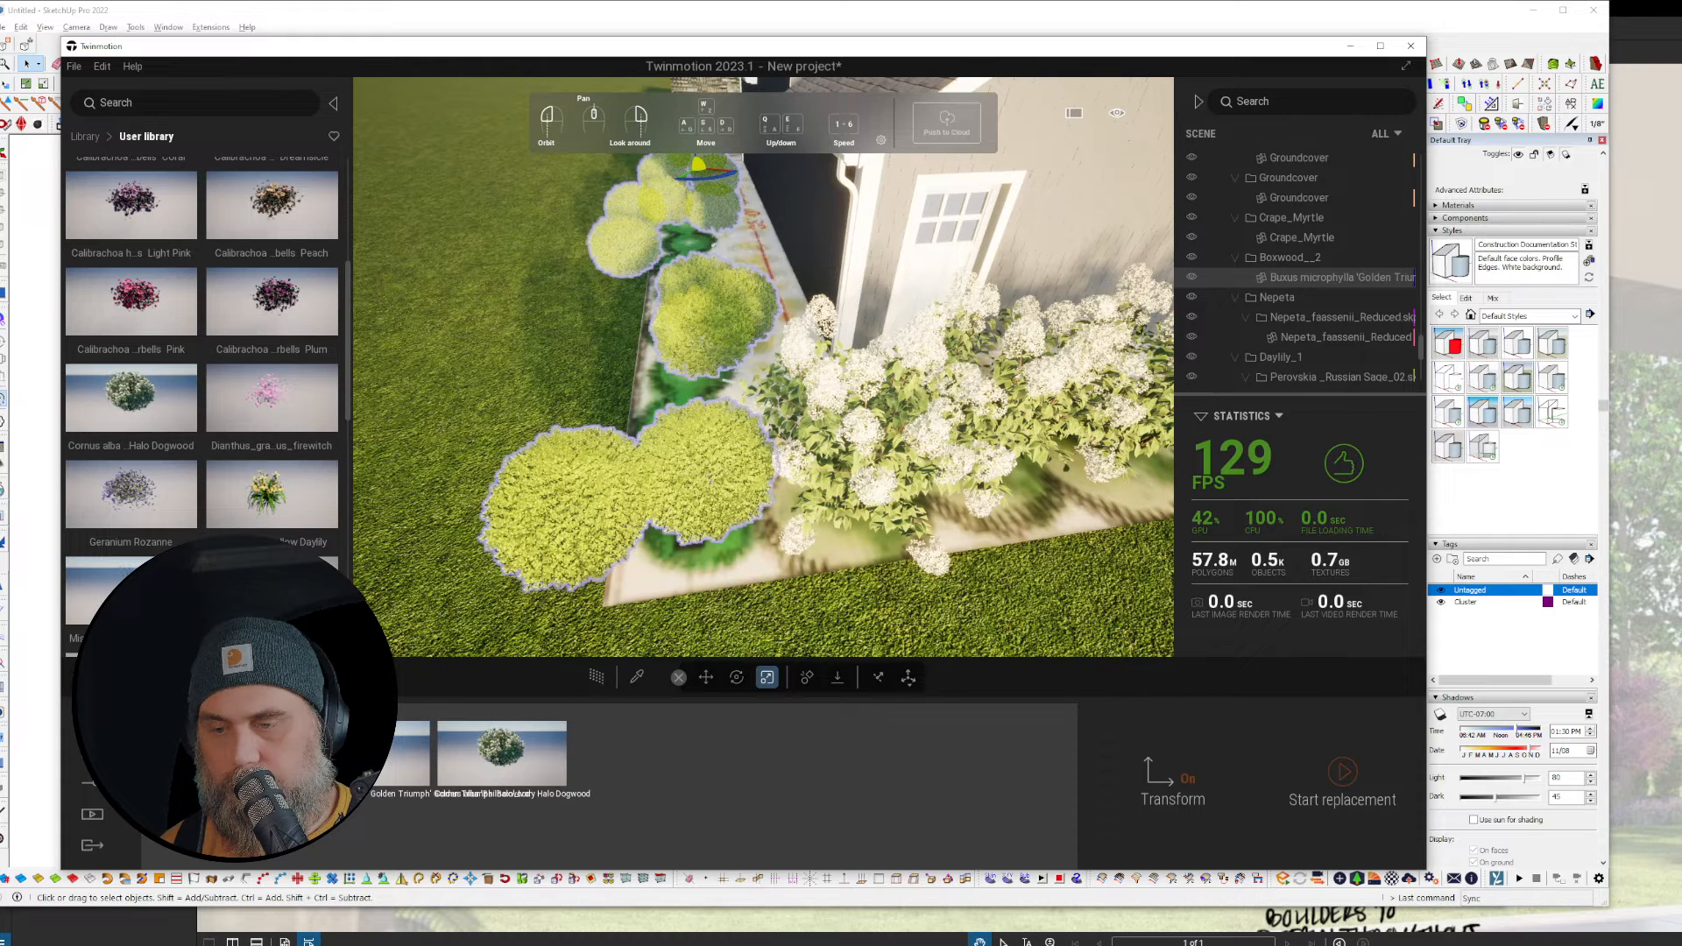
{"action": "key", "text": "ctrl+z"}
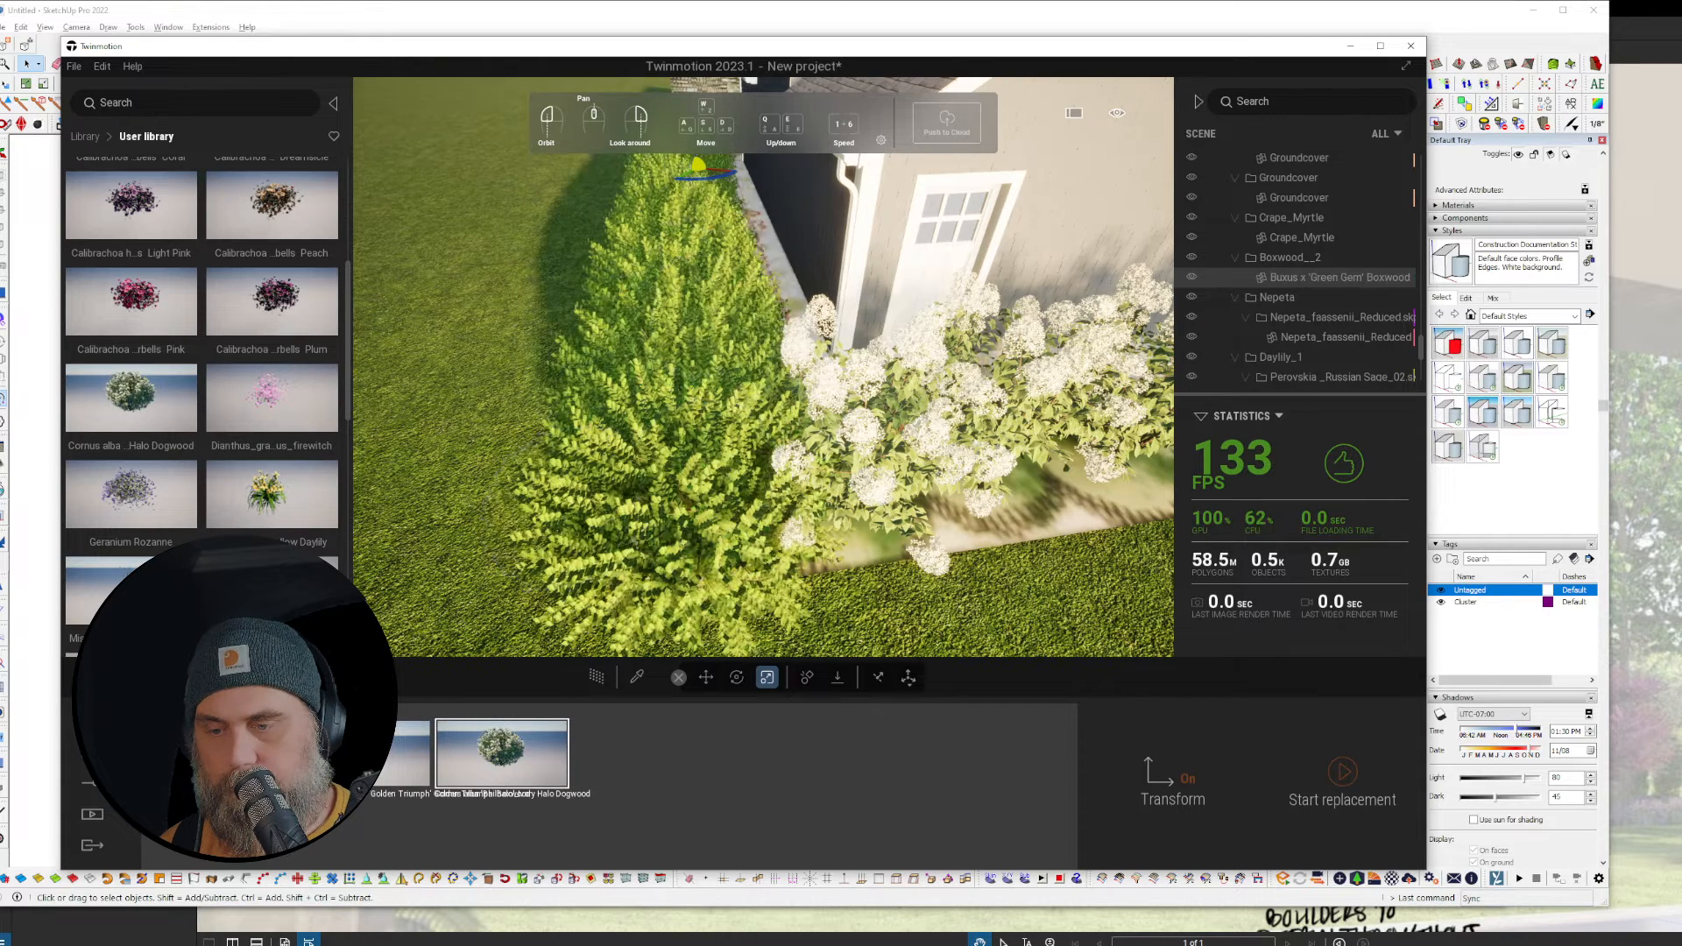
{"action": "key", "text": "Delete"}
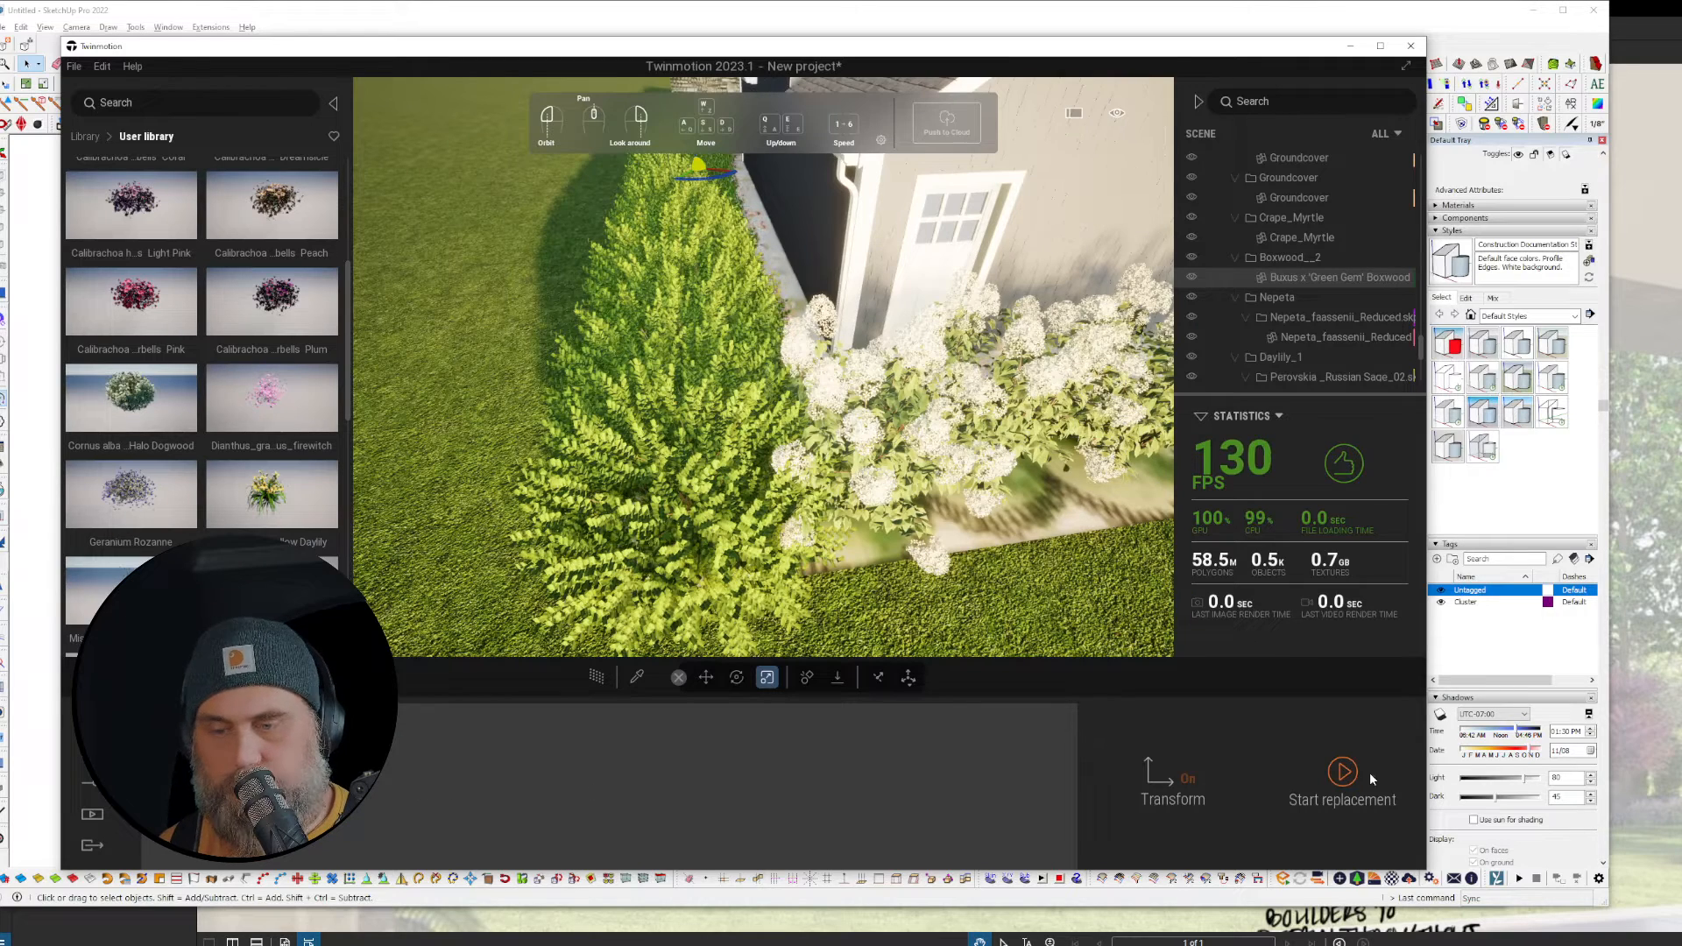
{"action": "left_click", "coordinate": [1344, 771]}
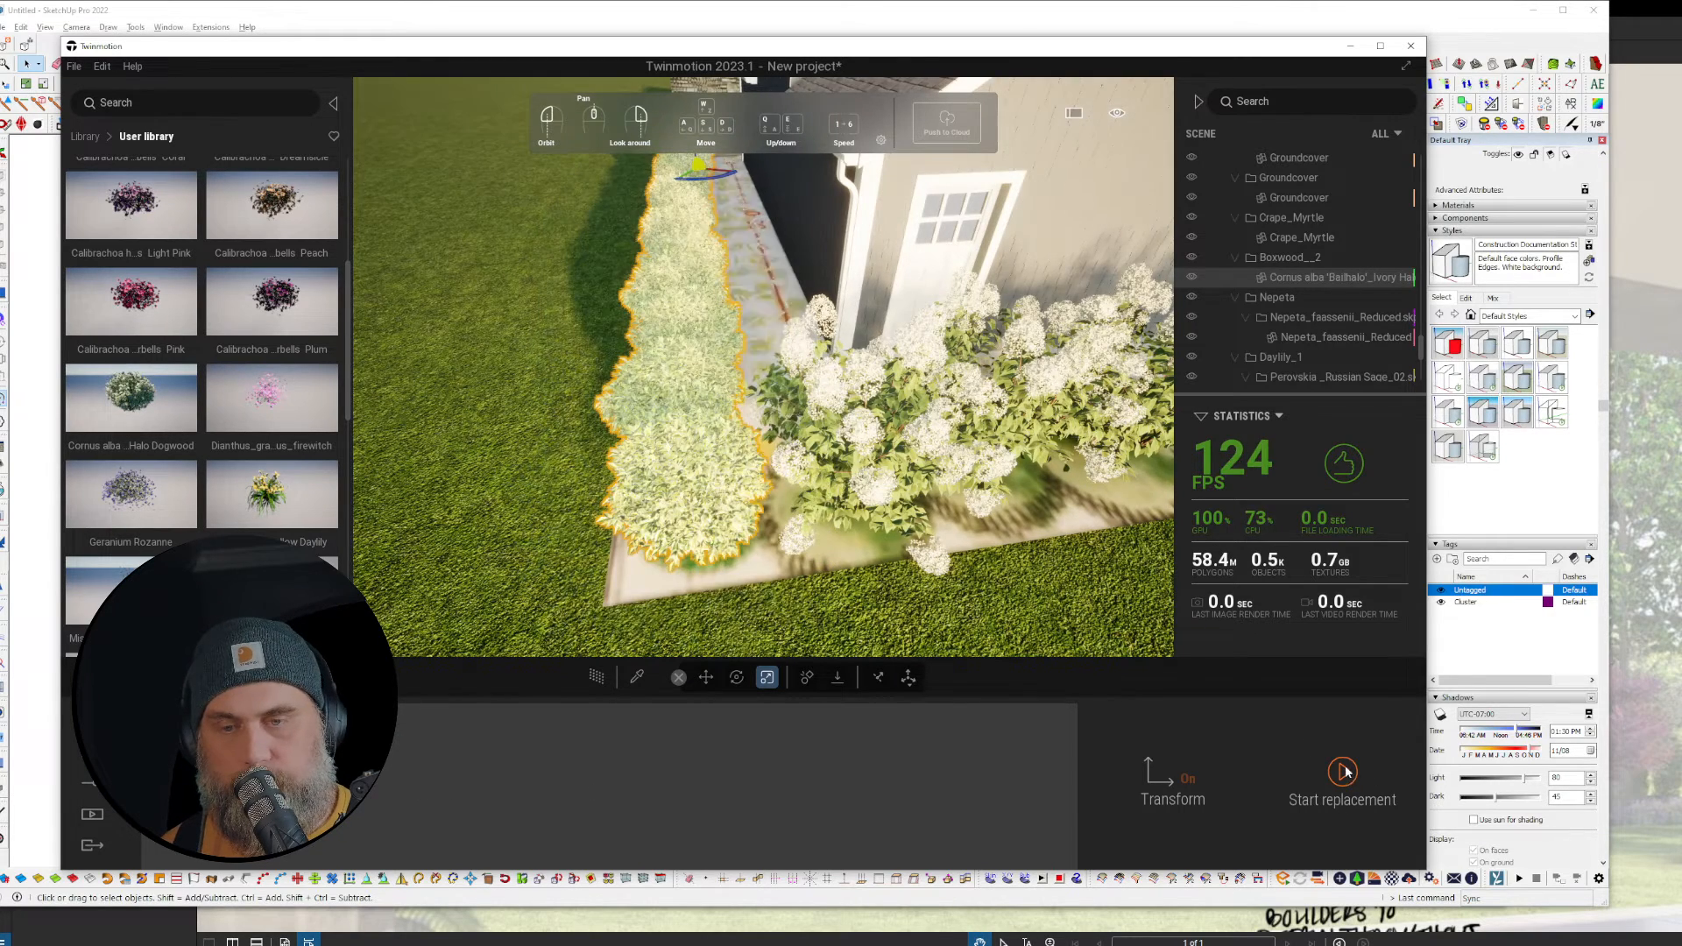
{"action": "key", "text": "w"}
{"action": "right_click_drag", "start_coordinate": [763, 367], "coordinate": [763, 336]}
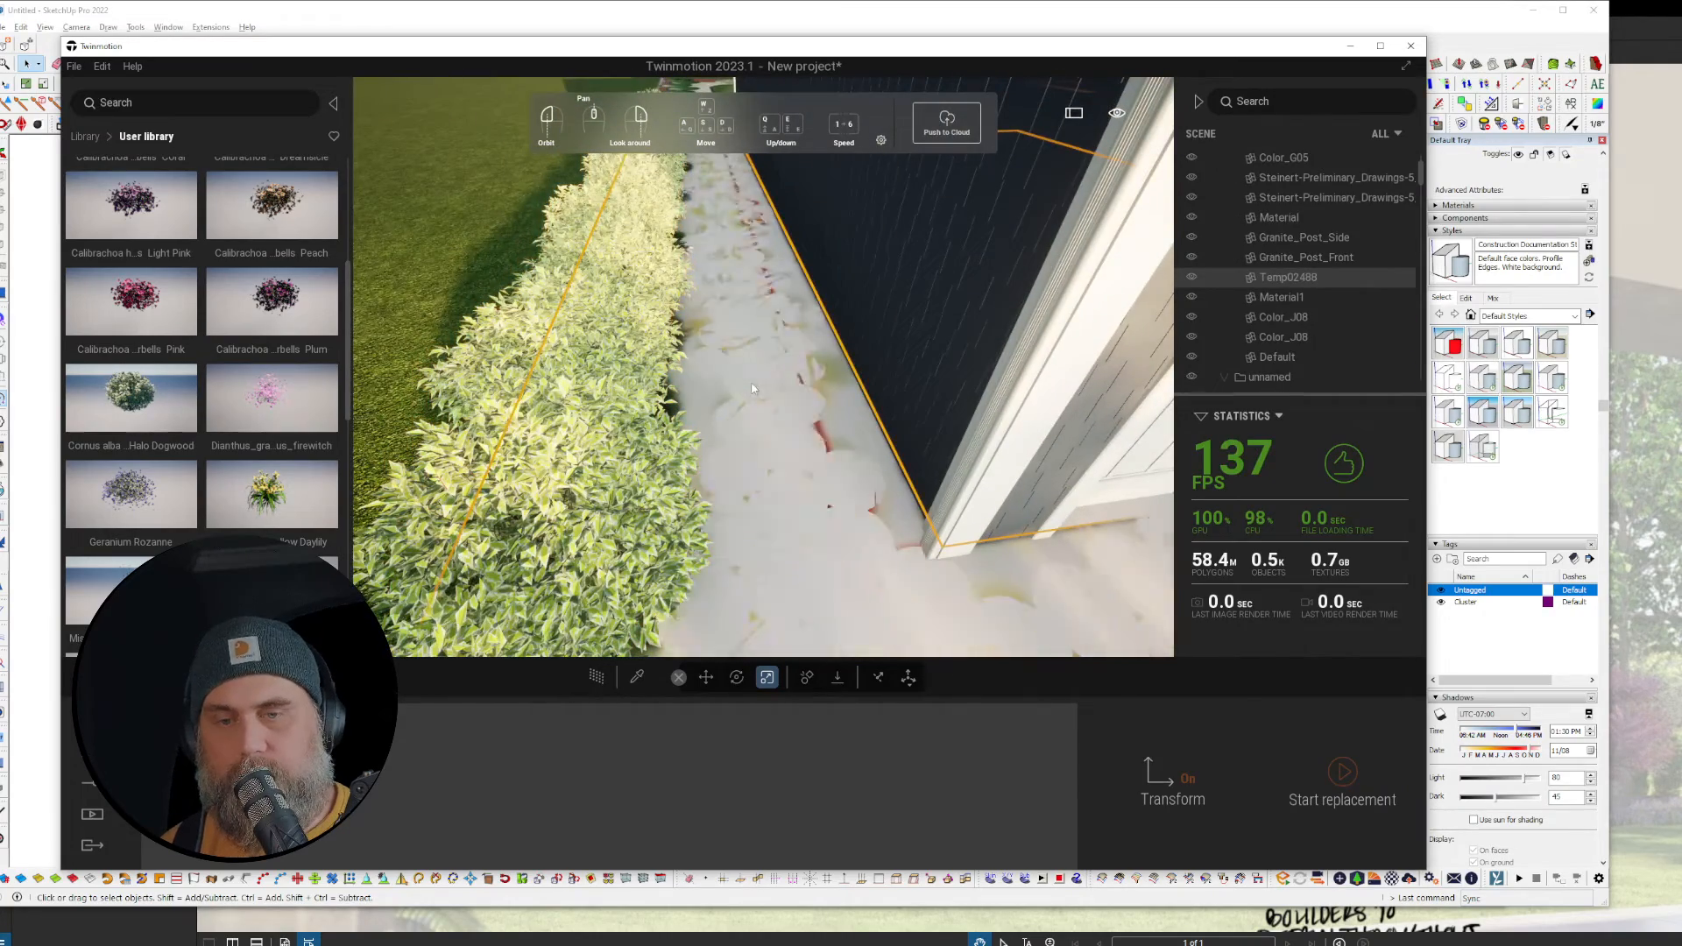
{"action": "left_click", "coordinate": [785, 380]}
{"action": "left_click", "coordinate": [785, 380]}
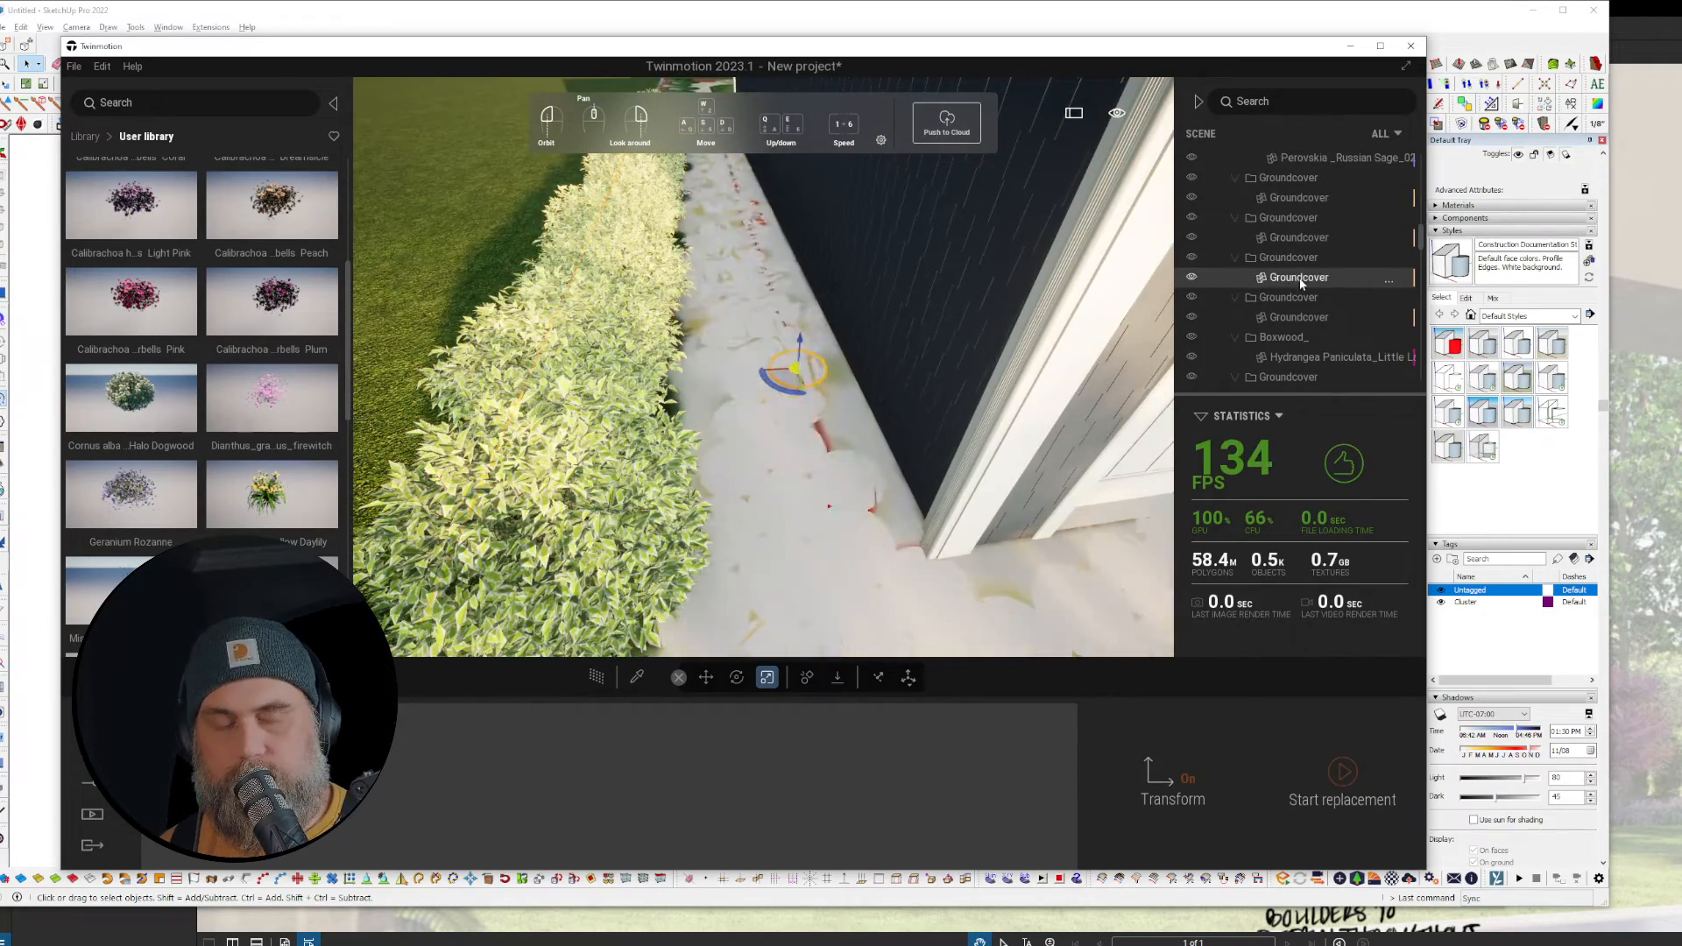
{"action": "right_click", "coordinate": [1244, 279]}
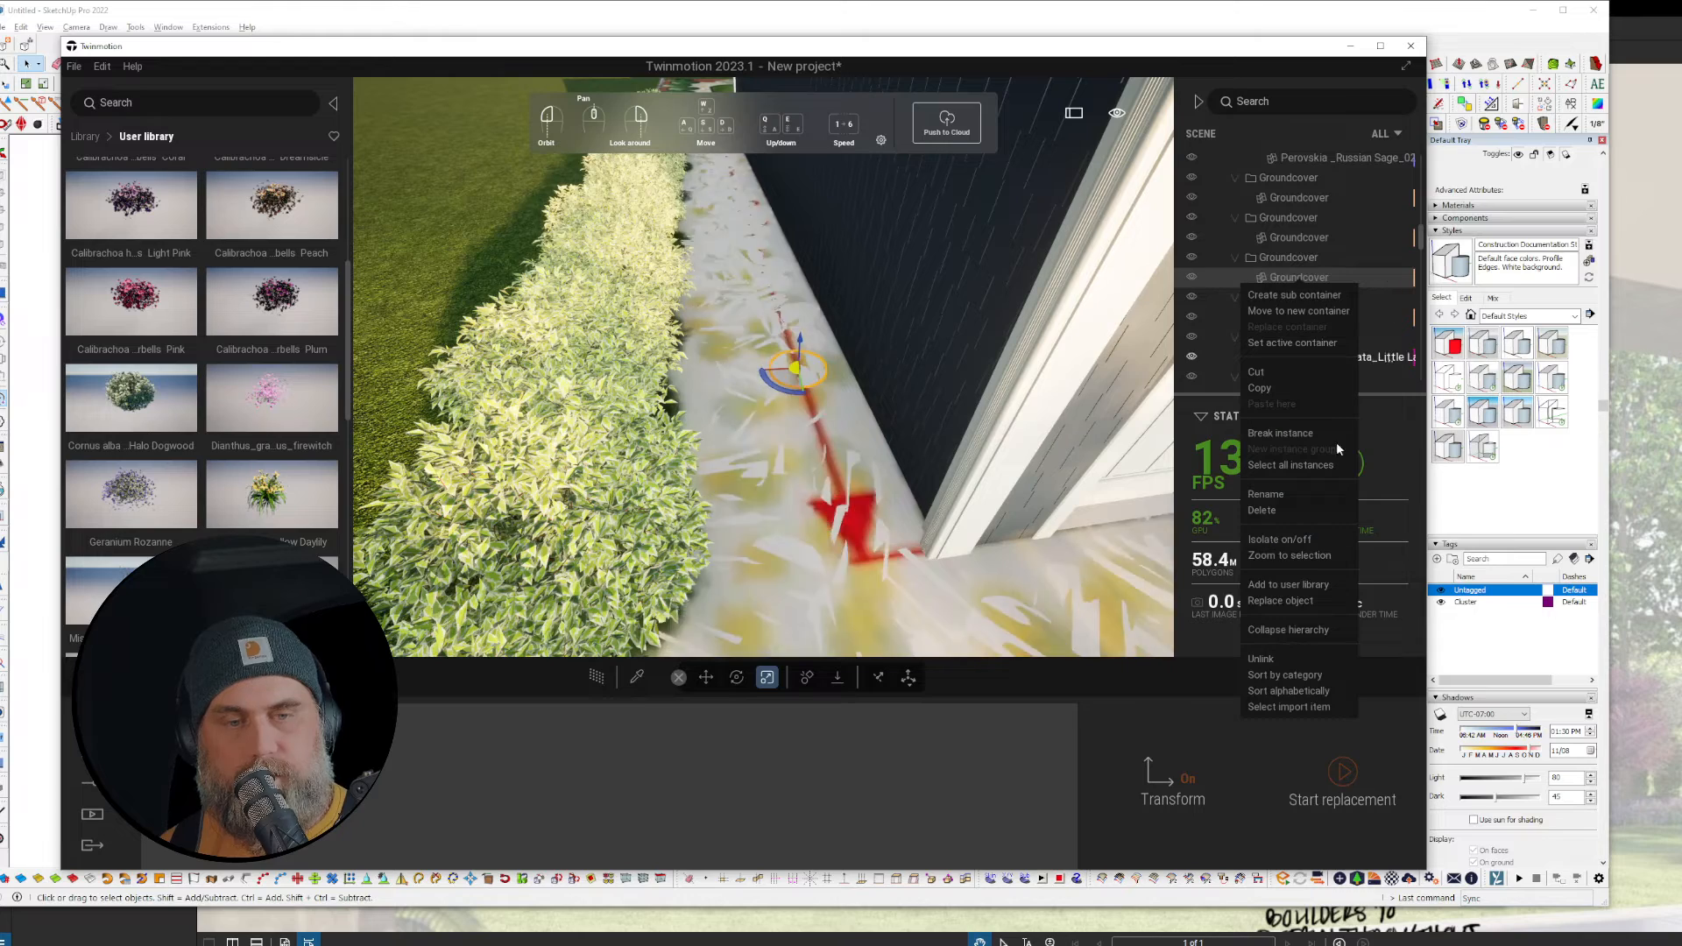
{"action": "left_click", "coordinate": [1290, 465]}
{"action": "right_click", "coordinate": [1247, 279]}
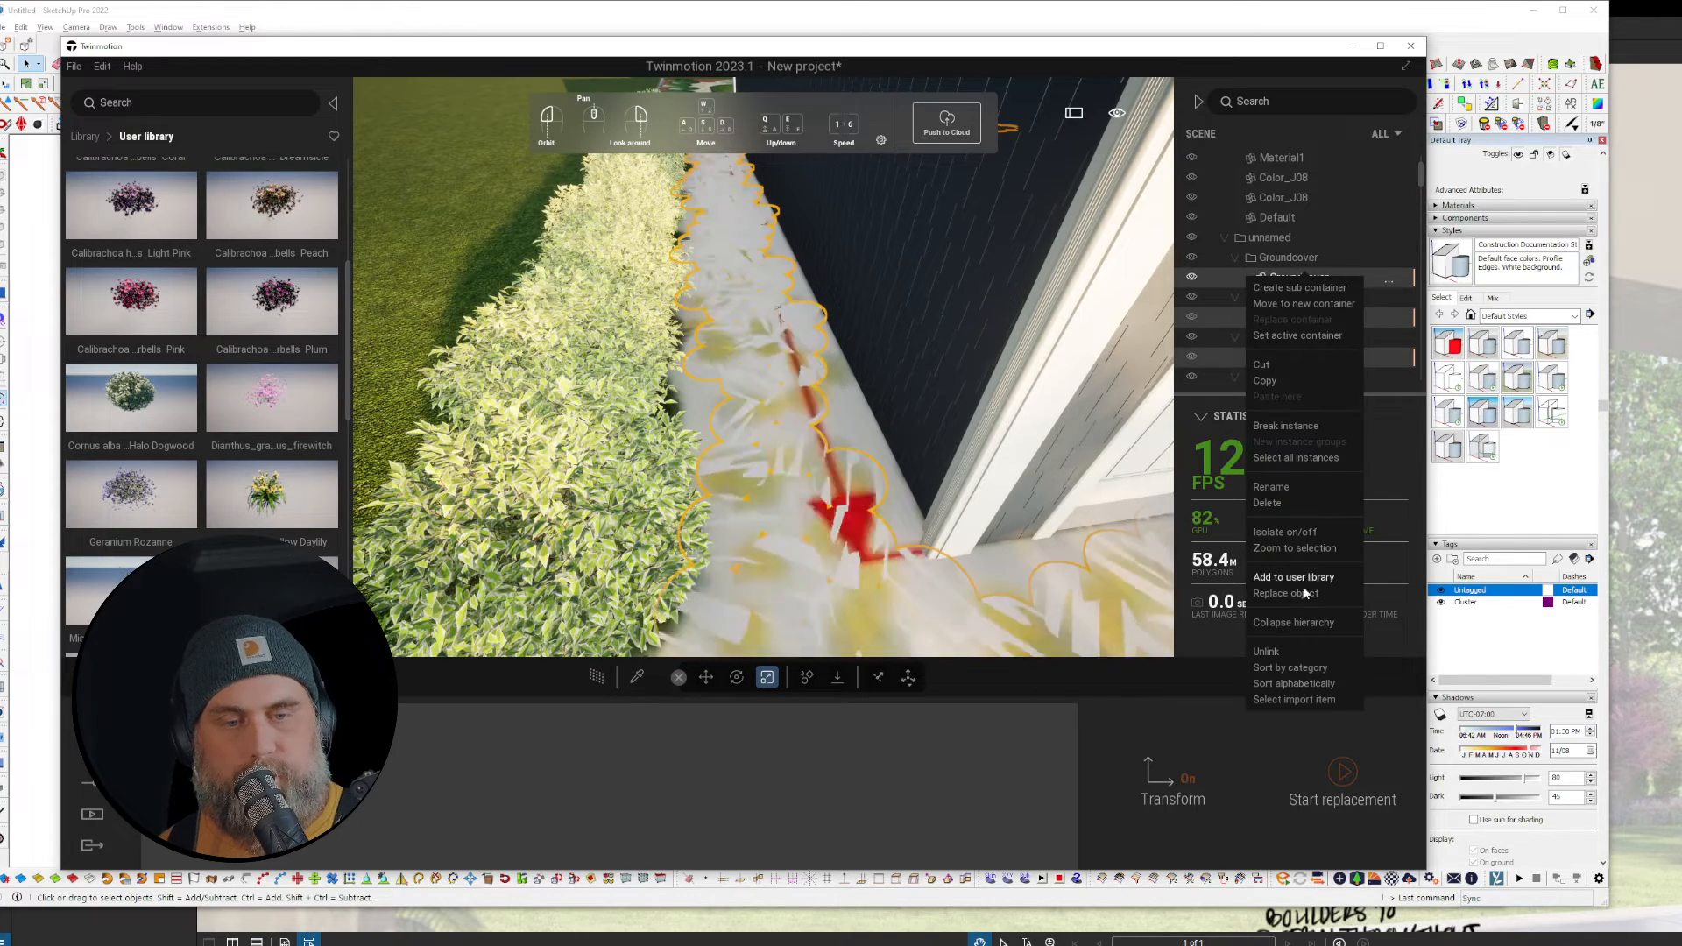
{"action": "left_click", "coordinate": [1286, 593]}
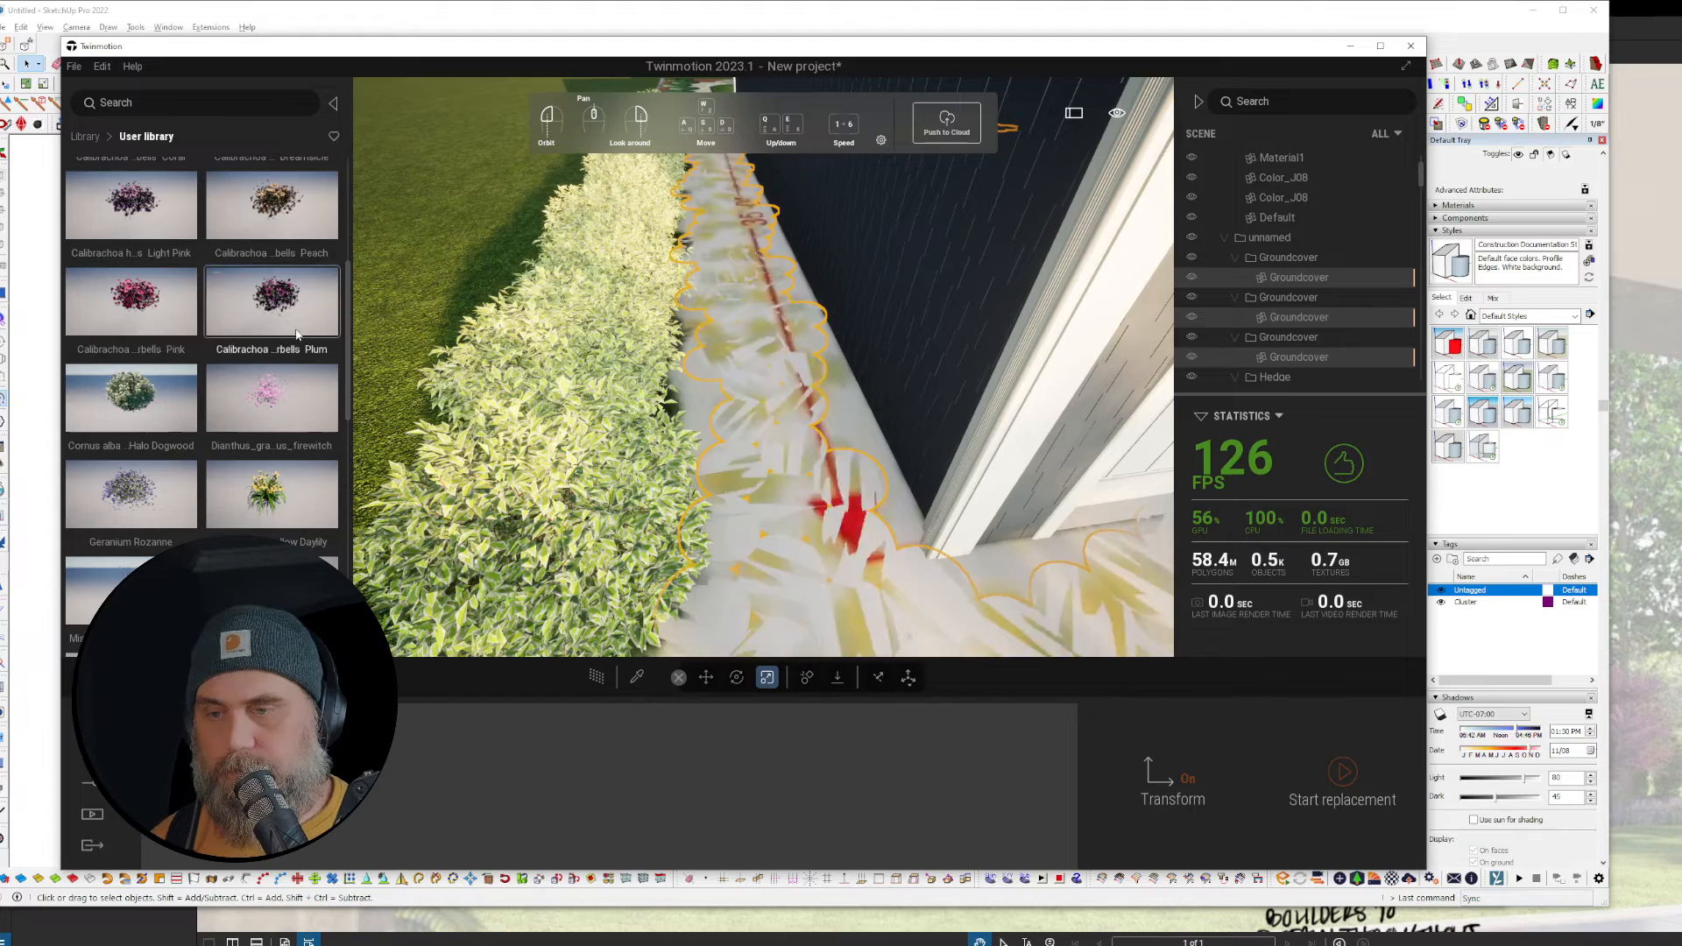
{"action": "scroll", "coordinate": [248, 376], "scroll_direction": "down", "scroll_amount": 1}
{"action": "scroll", "coordinate": [246, 376], "scroll_direction": "down", "scroll_amount": 3}
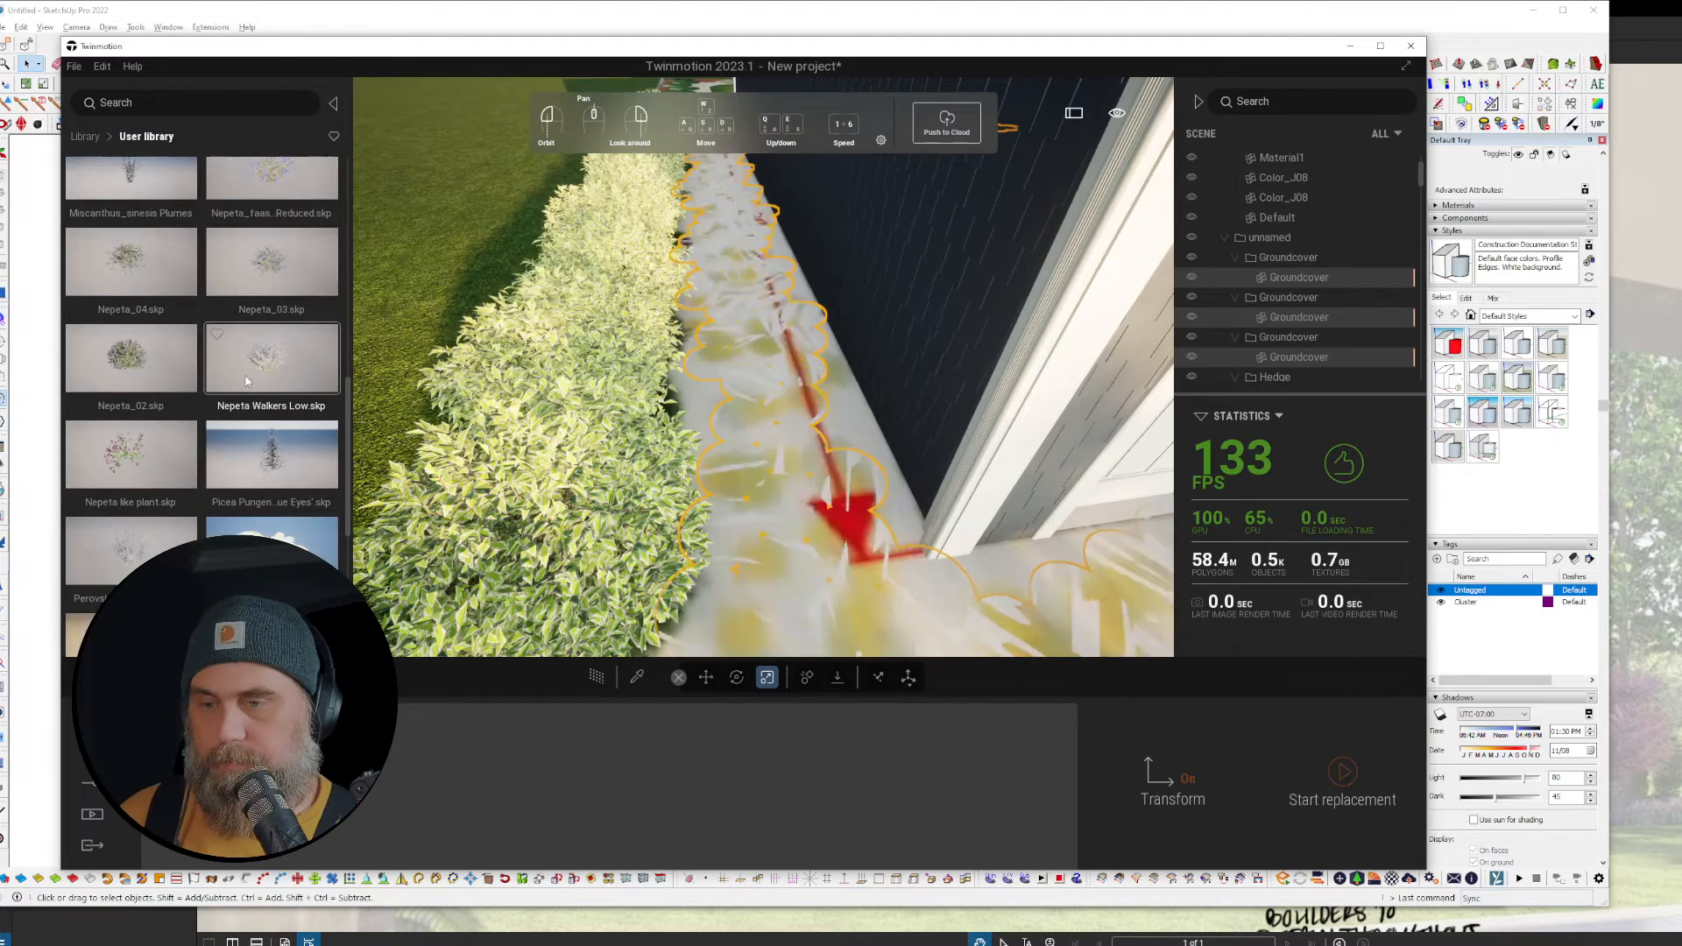
{"action": "scroll", "coordinate": [248, 380], "scroll_direction": "down", "scroll_amount": 3}
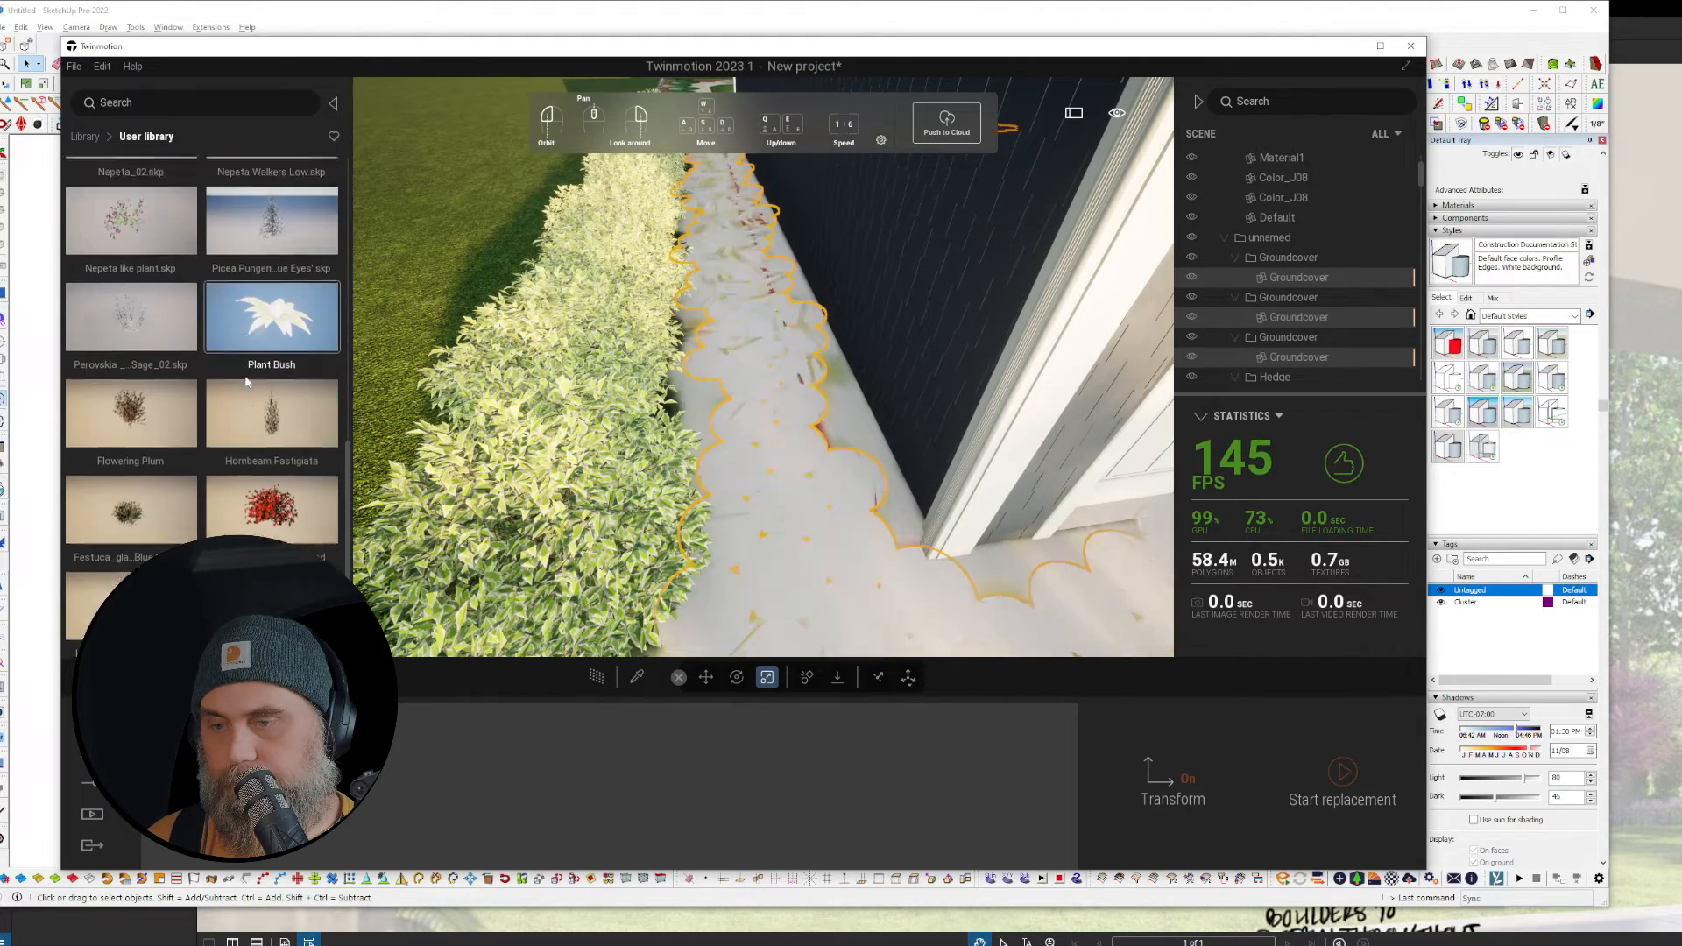
{"action": "scroll", "coordinate": [248, 379], "scroll_direction": "down", "scroll_amount": 2}
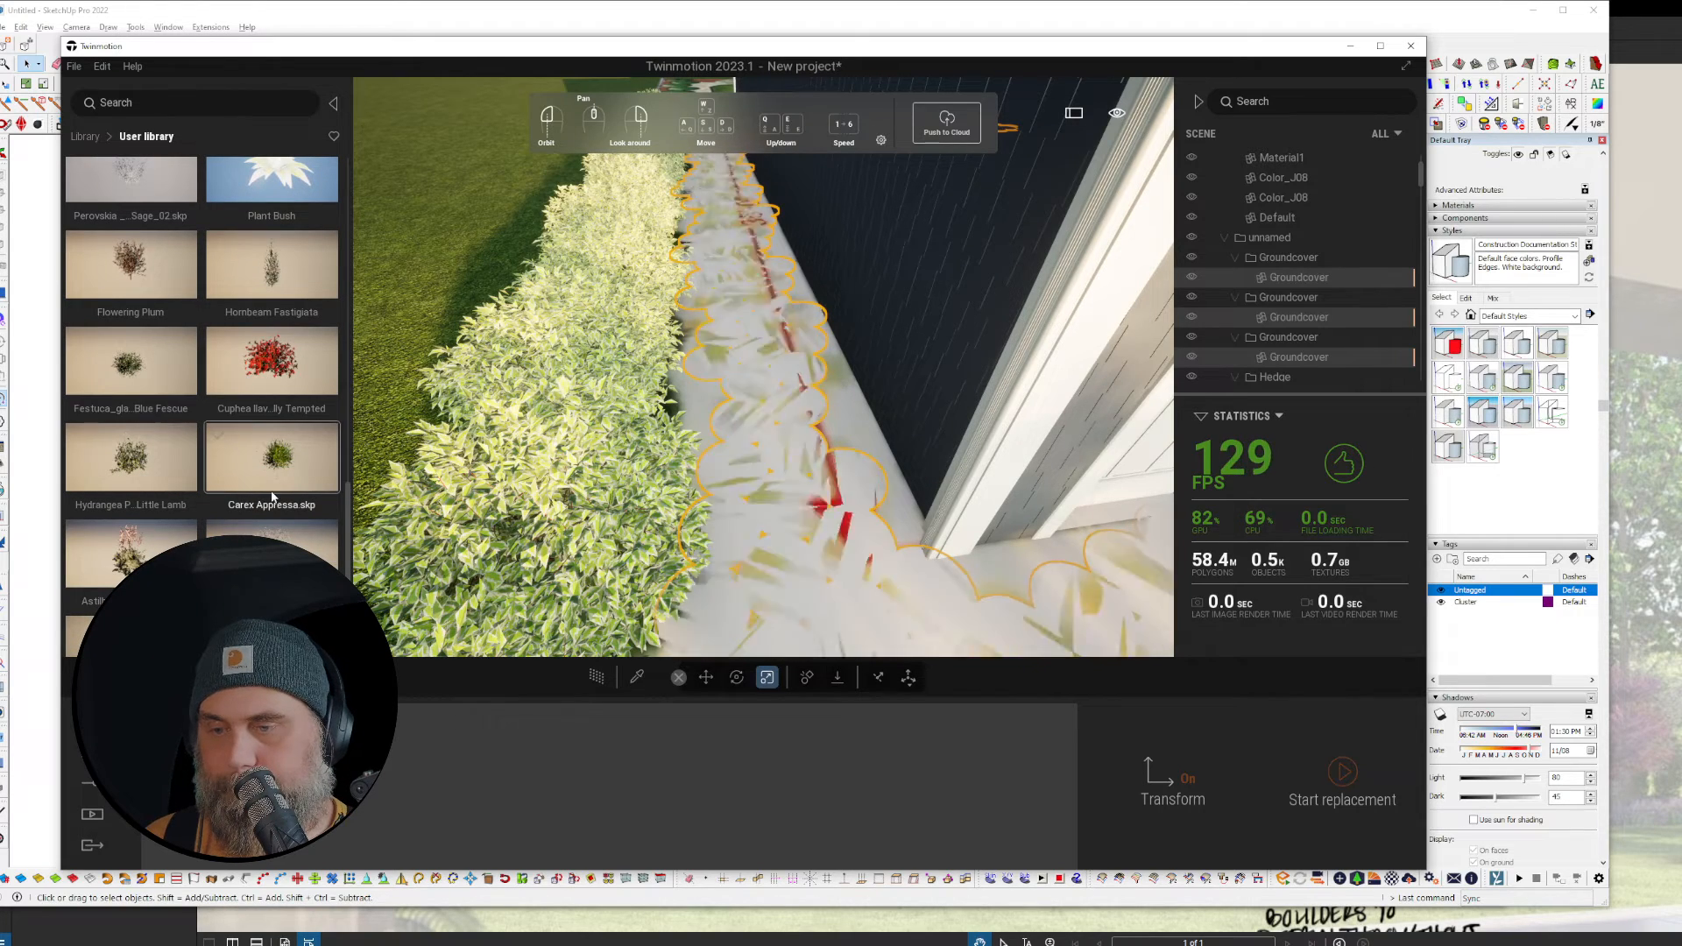
{"action": "left_click_drag", "start_coordinate": [264, 449], "coordinate": [267, 778]}
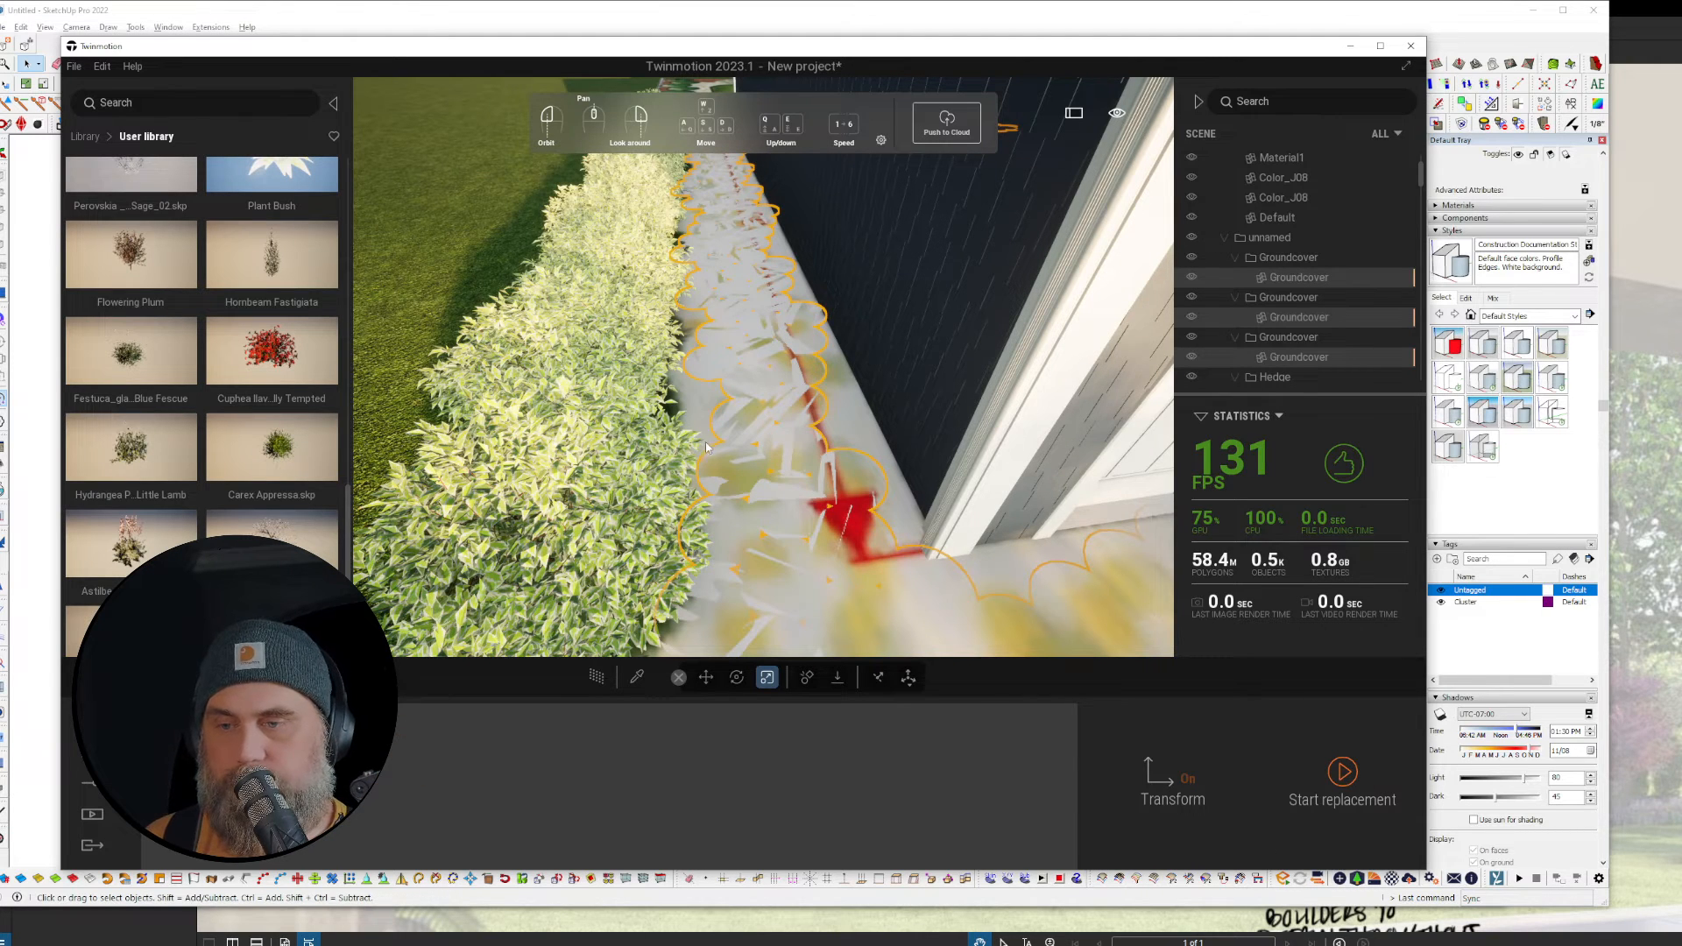
{"action": "scroll", "coordinate": [828, 449], "scroll_direction": "down", "scroll_amount": 6}
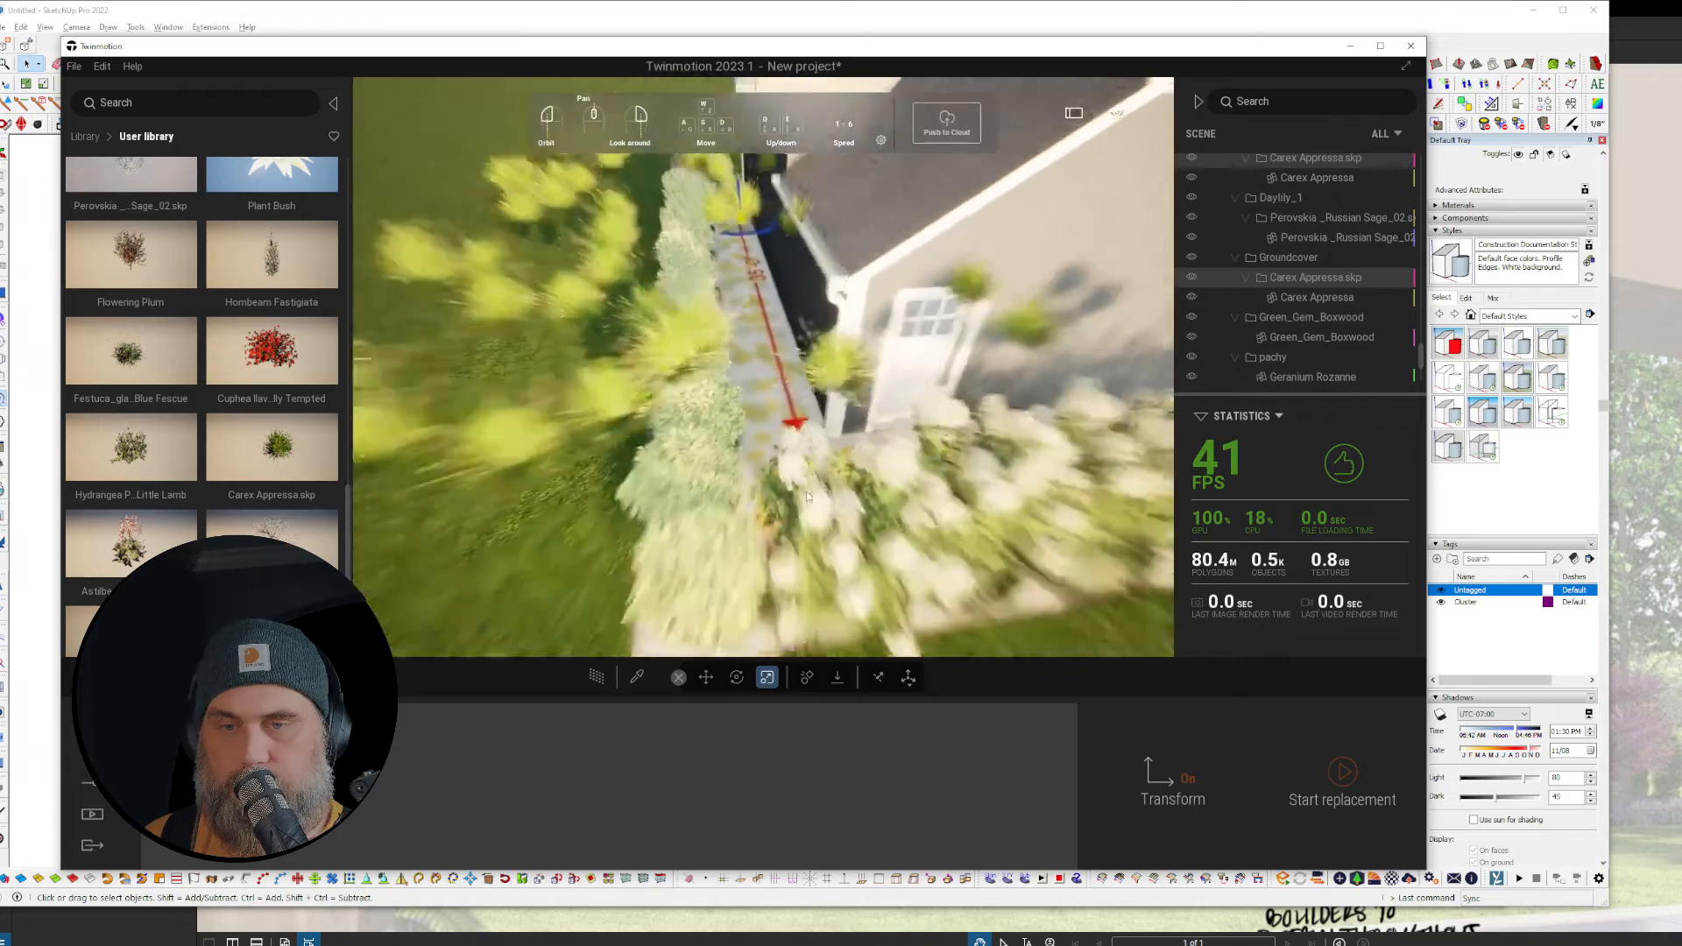
{"action": "scroll", "coordinate": [806, 491], "scroll_direction": "up", "scroll_amount": 3}
{"action": "scroll", "coordinate": [808, 490], "scroll_direction": "up", "scroll_amount": 3}
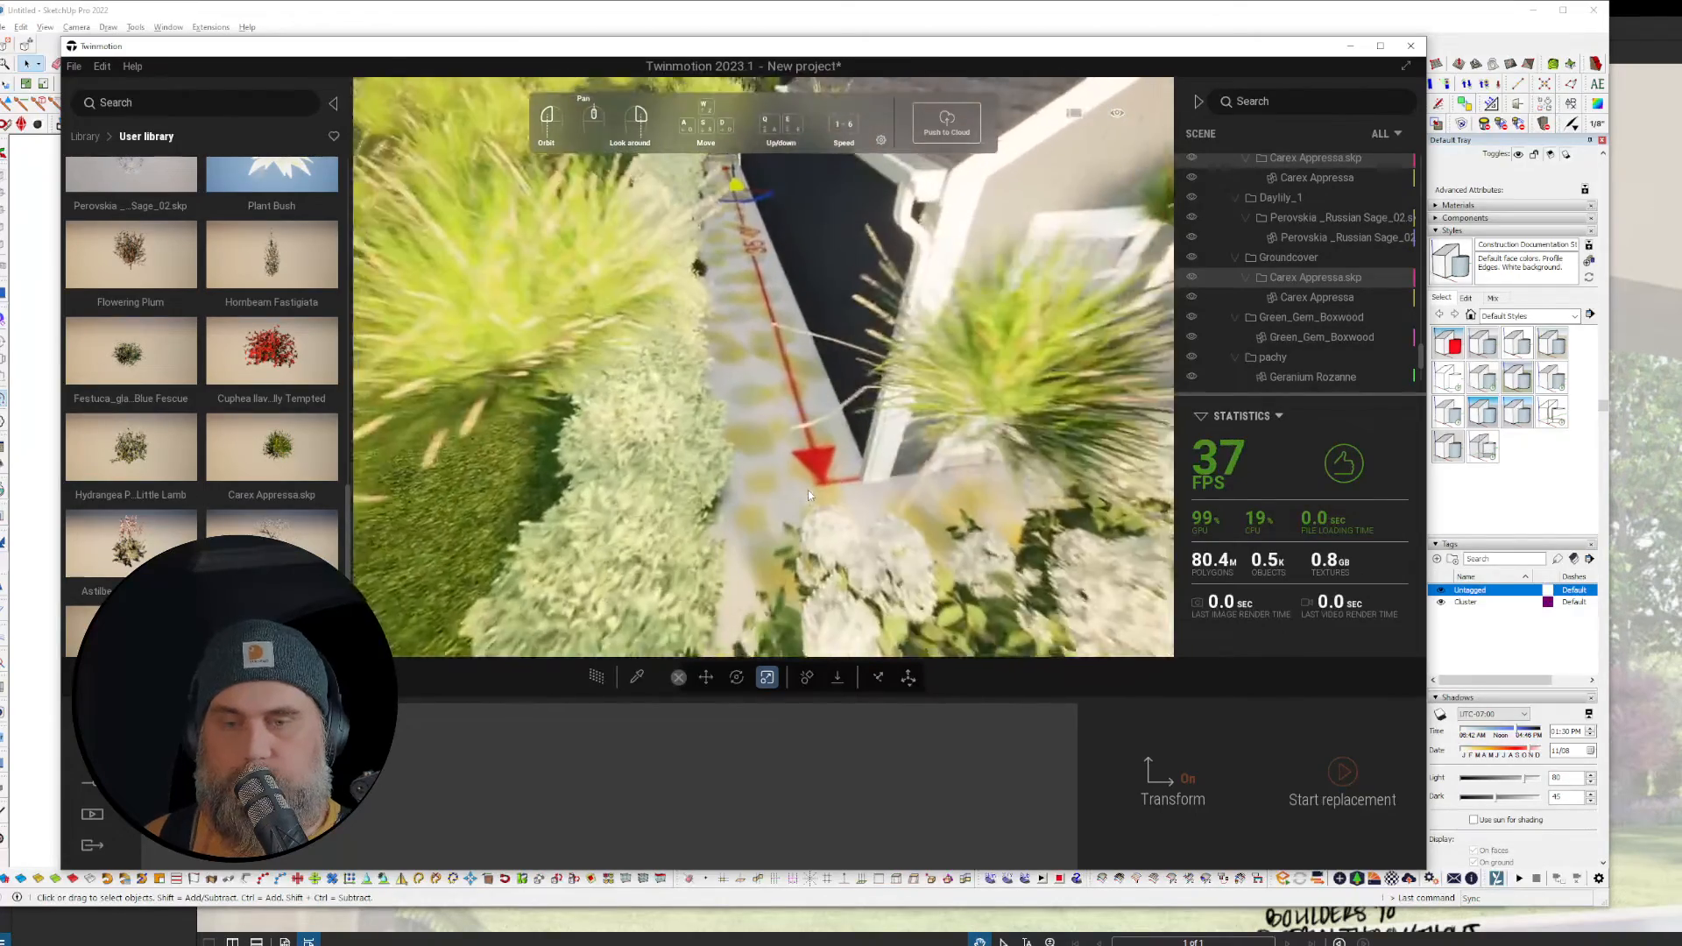
{"action": "key", "text": "ctrl+z"}
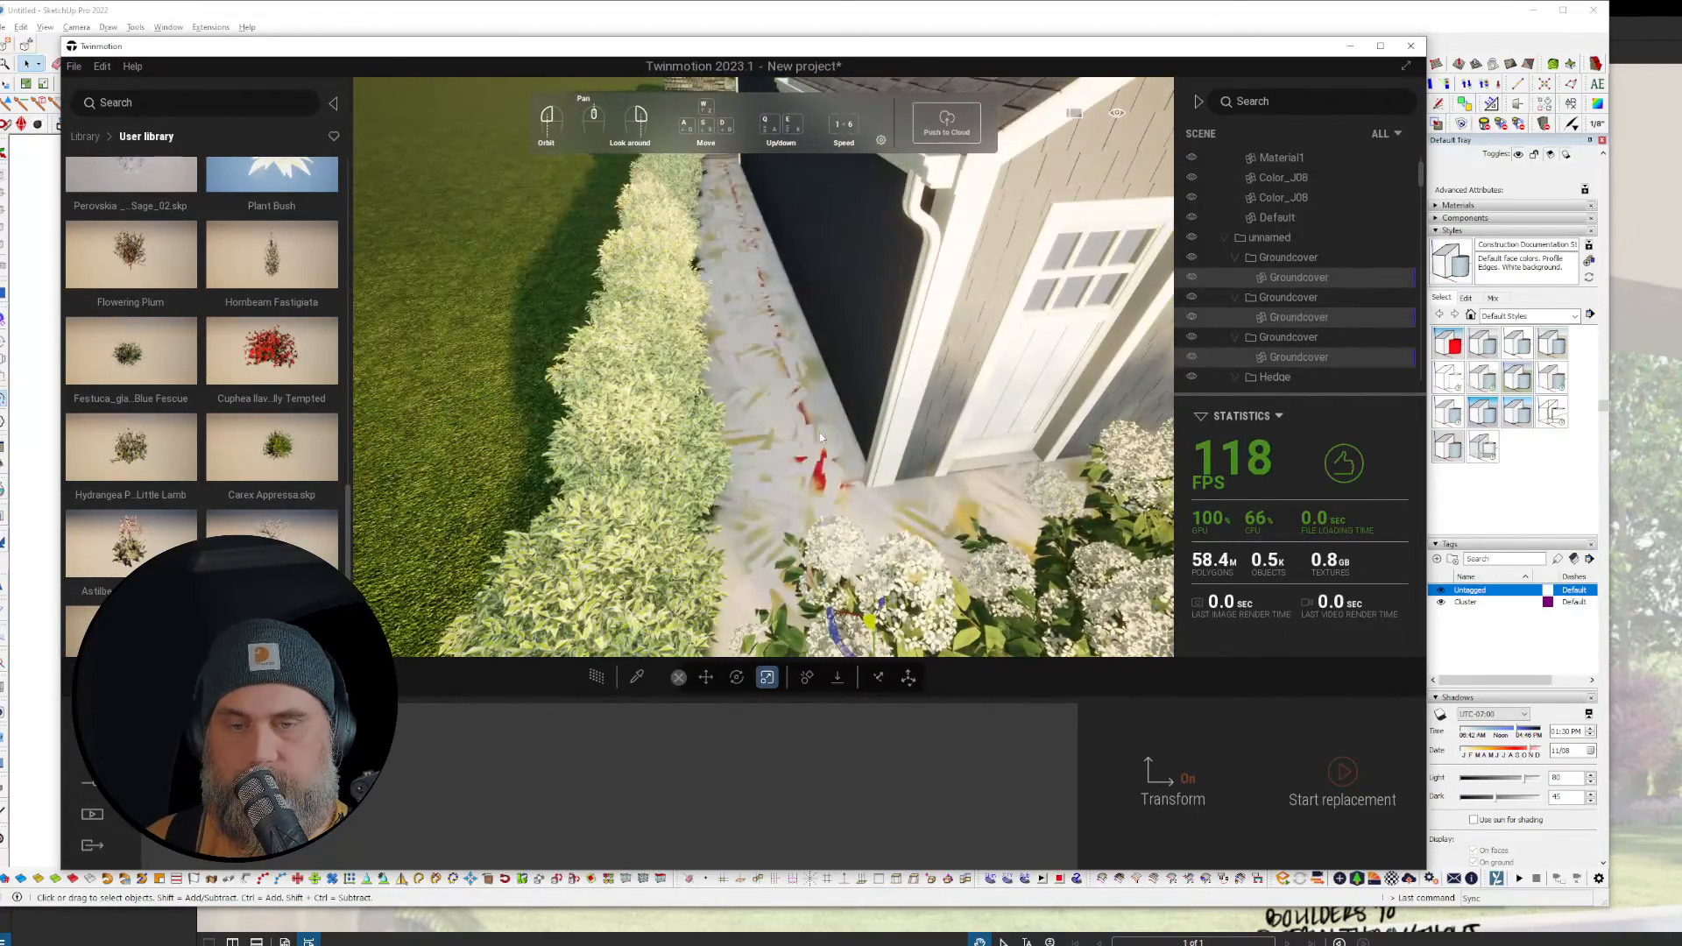
Step: Select every groundcover placeholder along the path and start replacing them
{"action": "left_click", "coordinate": [818, 433]}
{"action": "left_click", "coordinate": [1389, 322]}
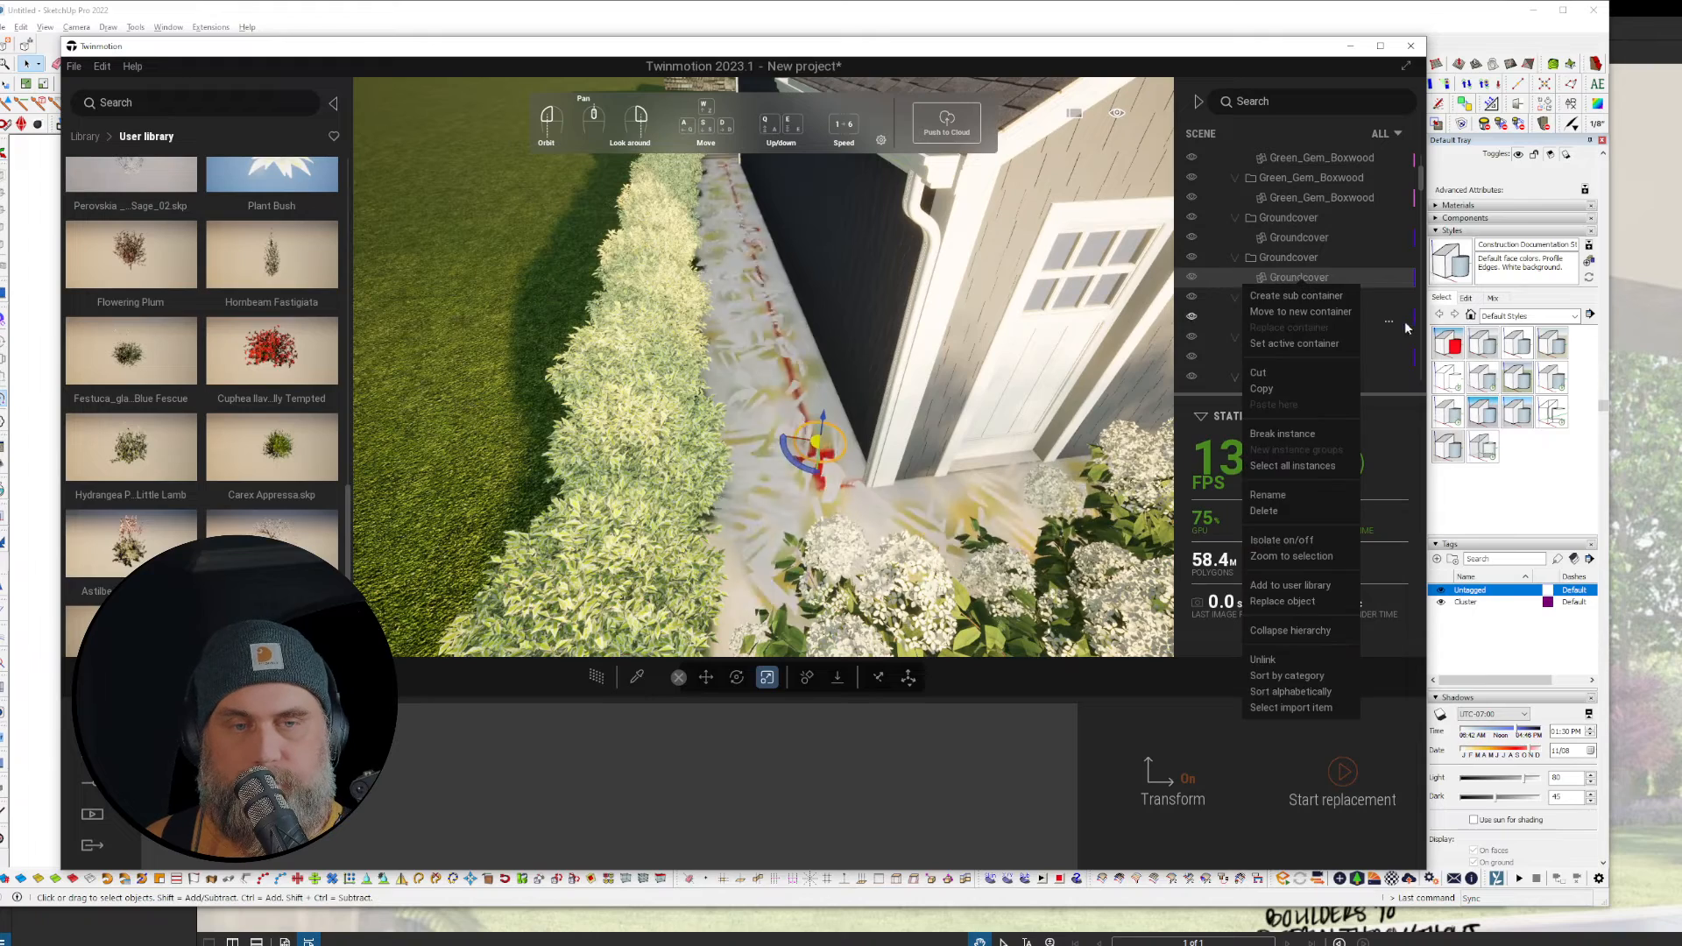
{"action": "left_click", "coordinate": [1327, 467]}
{"action": "right_click", "coordinate": [1306, 278]}
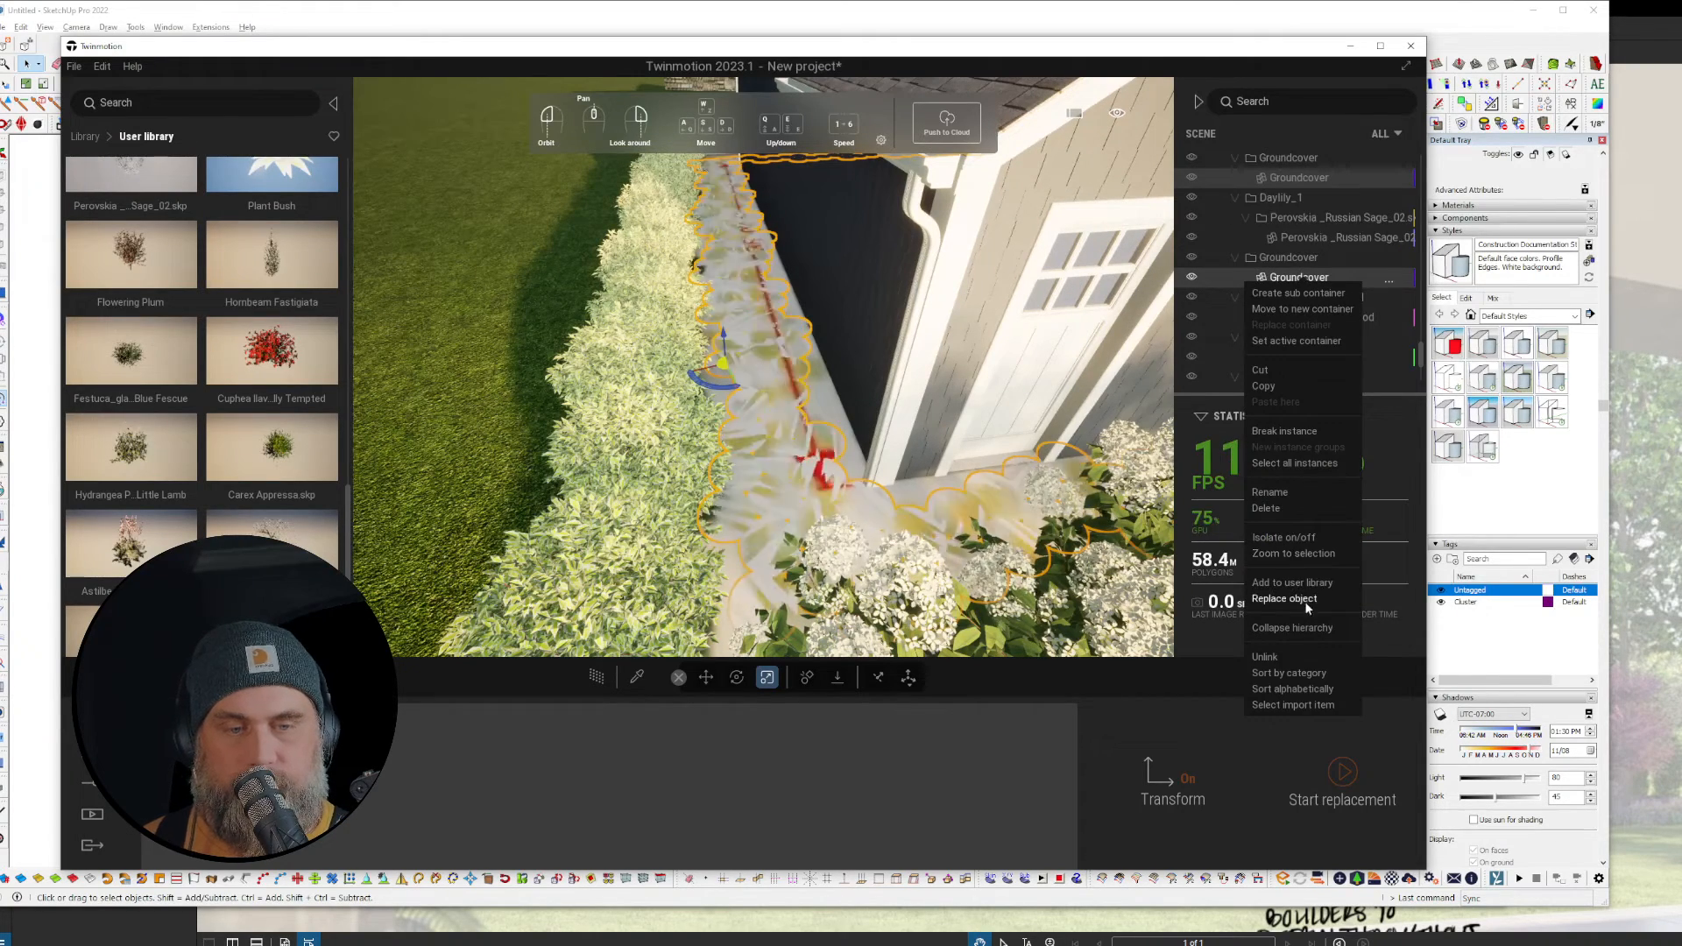
{"action": "left_click", "coordinate": [1315, 553]}
Step: Fill them with Dianthus 'Firewitch' and fly from the pink bed toward the garage
{"action": "scroll", "coordinate": [264, 385], "scroll_direction": "up", "scroll_amount": 3}
{"action": "scroll", "coordinate": [264, 384], "scroll_direction": "up", "scroll_amount": 4}
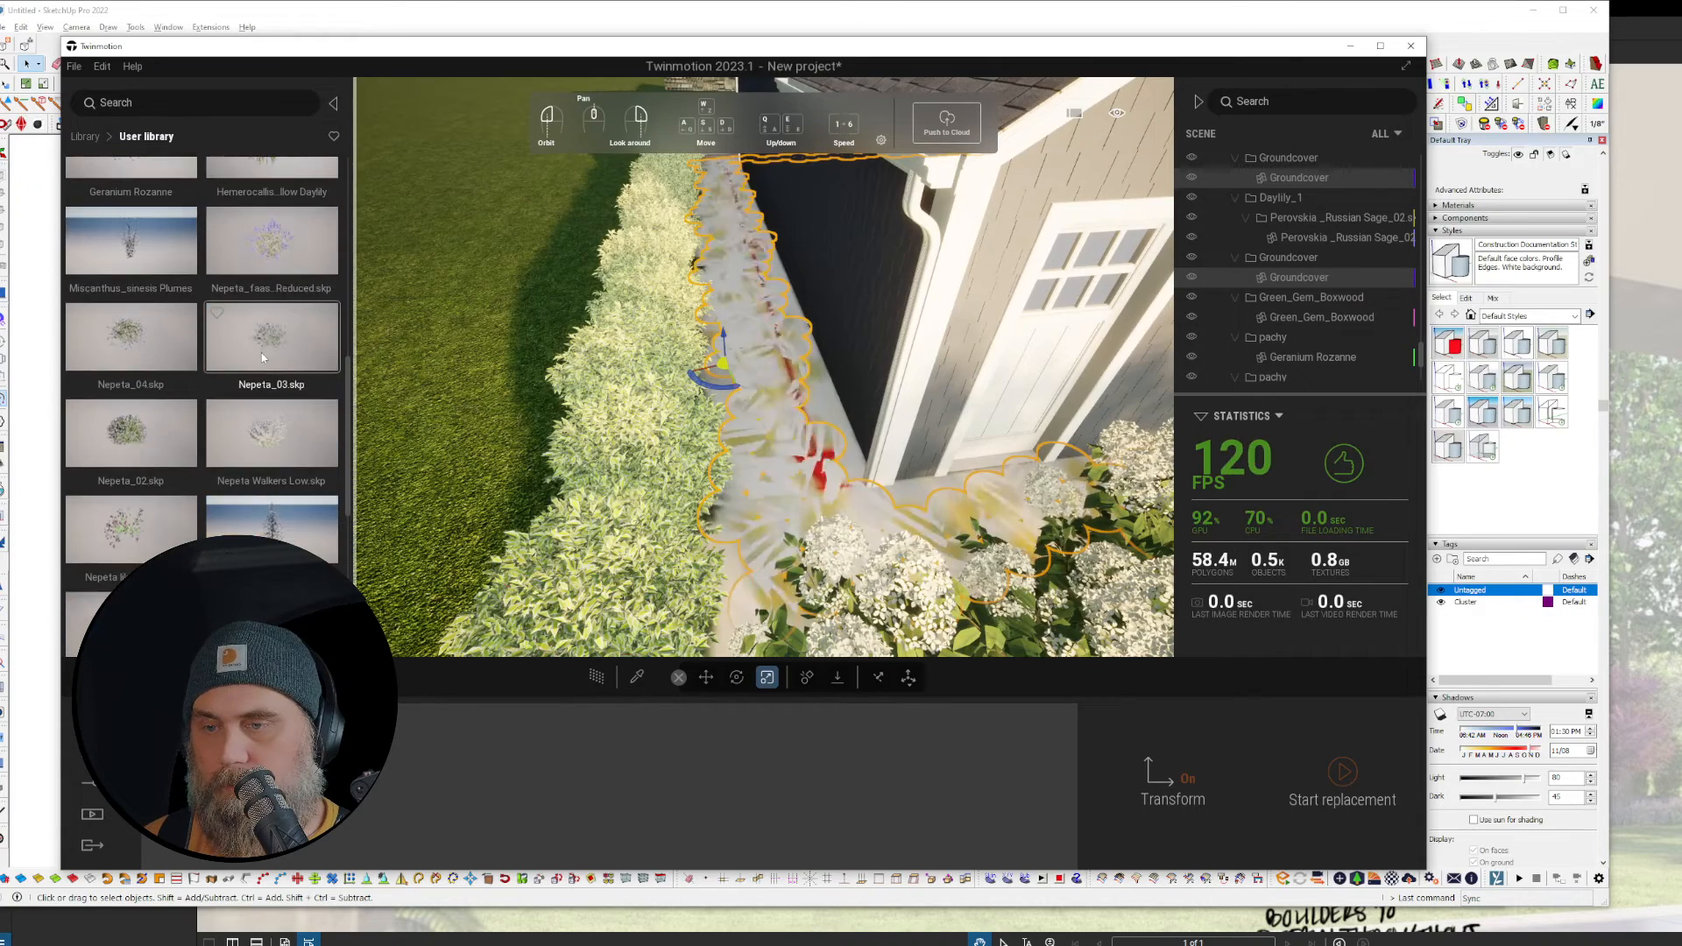
{"action": "scroll", "coordinate": [302, 396], "scroll_direction": "up", "scroll_amount": 1}
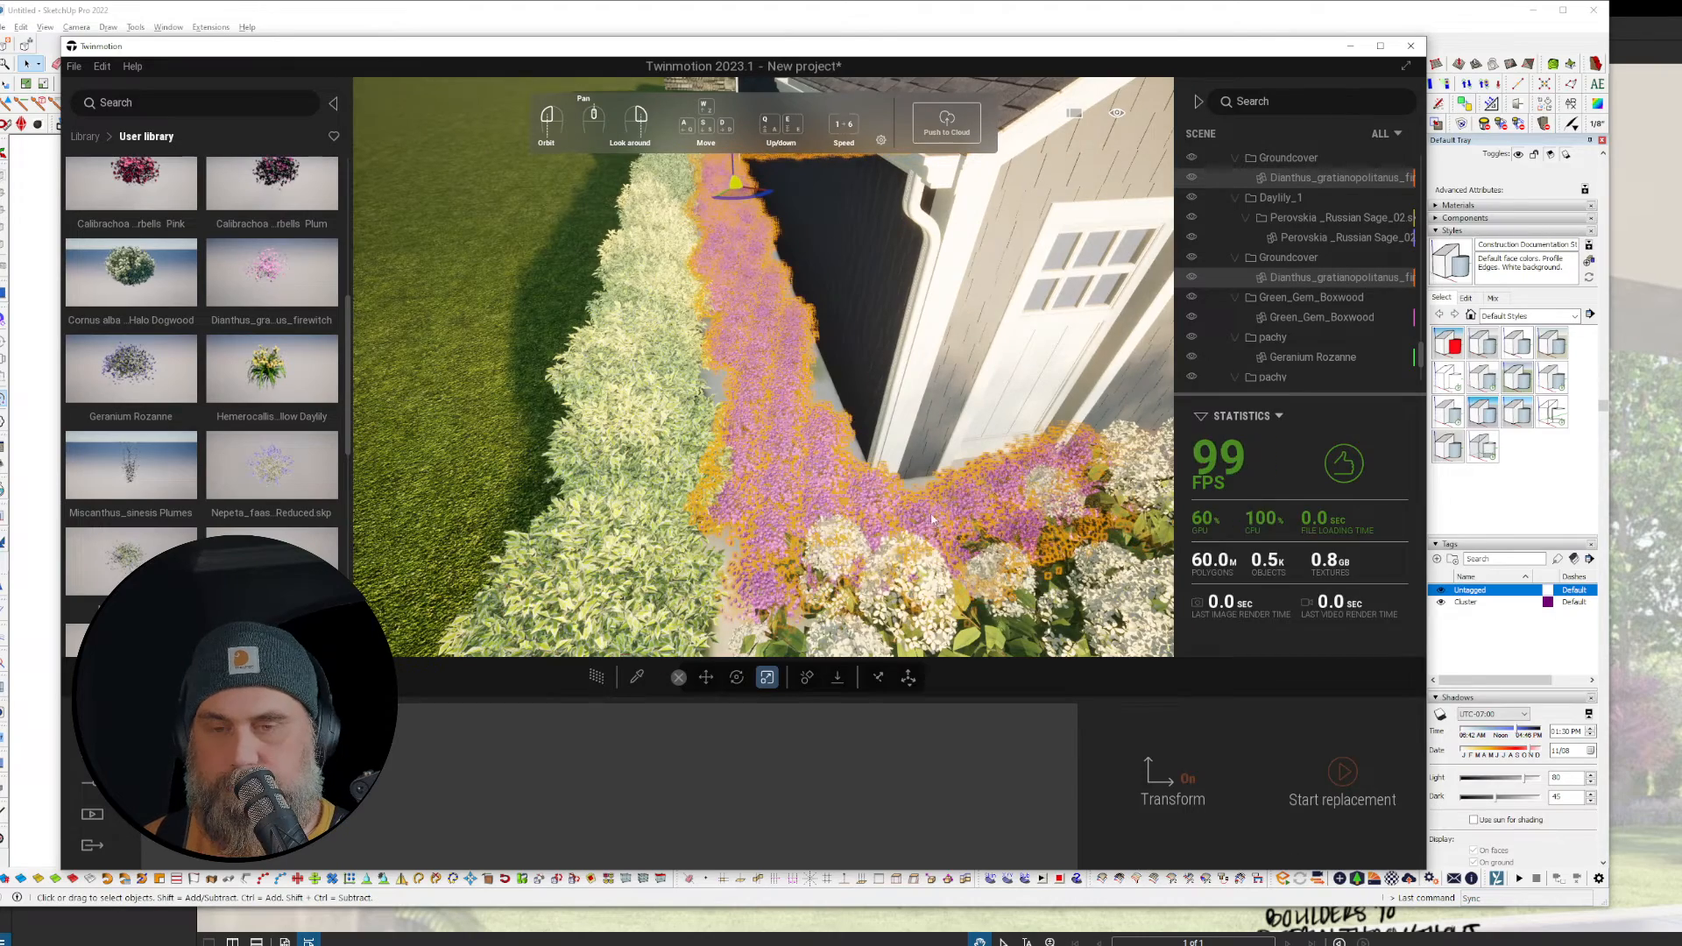
{"action": "right_click_drag", "start_coordinate": [933, 530], "coordinate": [1371, 580]}
{"action": "right_click_drag", "start_coordinate": [837, 537], "coordinate": [821, 499]}
{"action": "scroll", "coordinate": [823, 495], "scroll_direction": "down", "scroll_amount": 8}
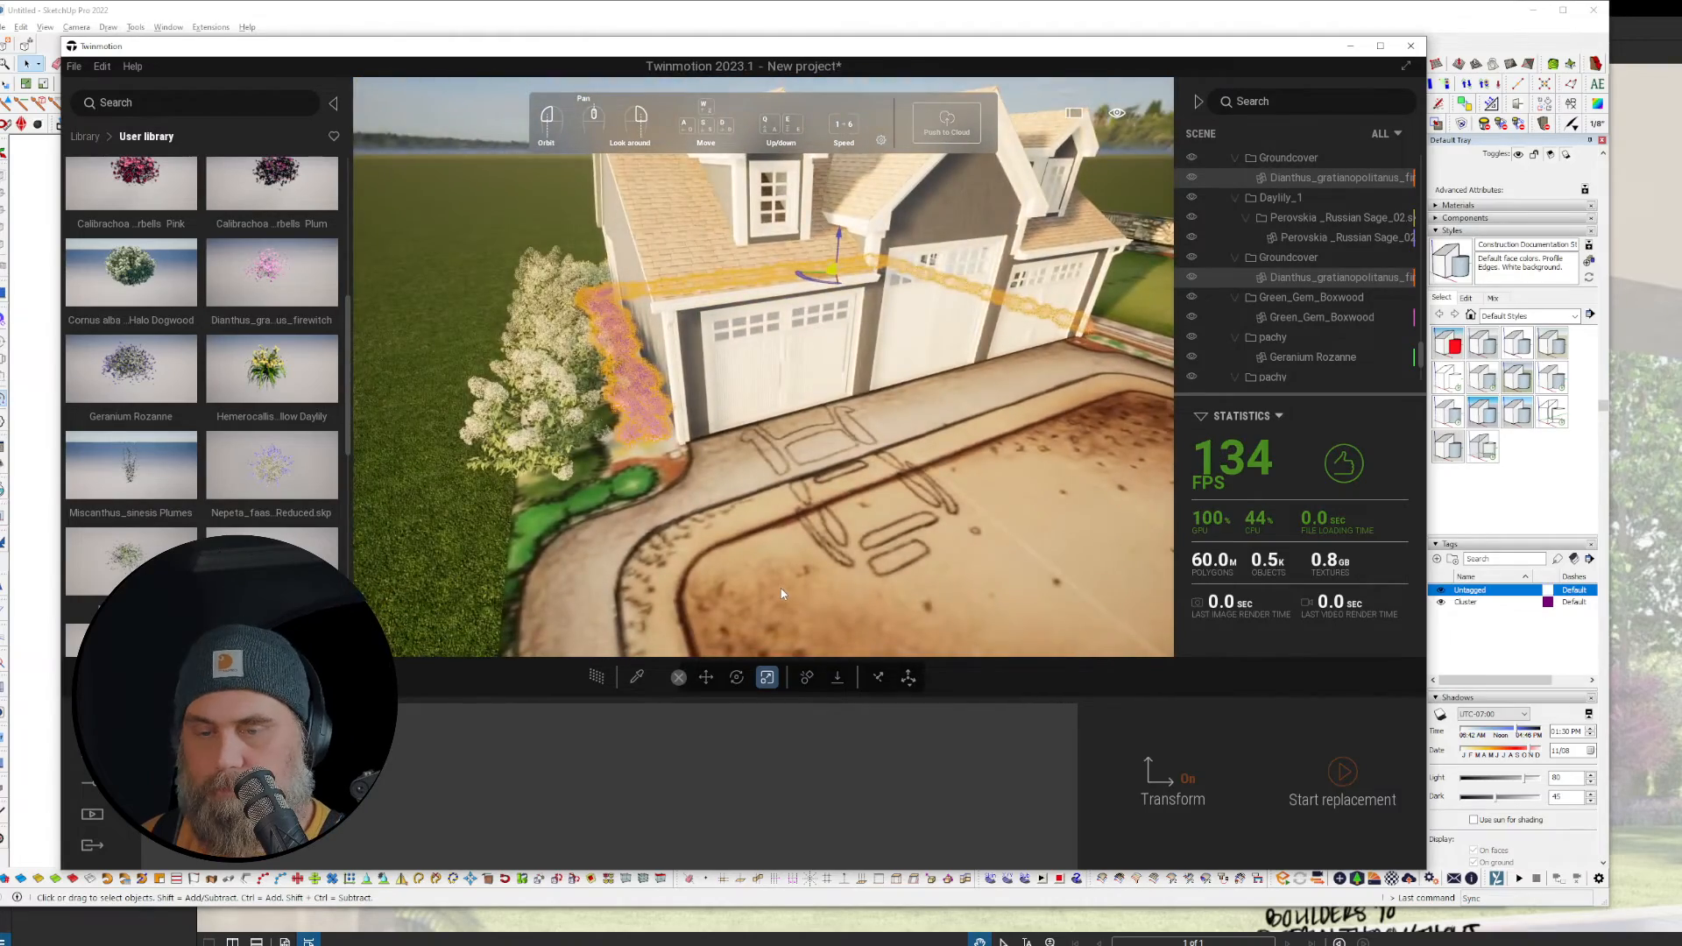
Step: Switch to path-traced rendering and aim the camera down the driveway from the garage doors
{"action": "key", "text": "r"}
{"action": "scroll", "coordinate": [791, 451], "scroll_direction": "up", "scroll_amount": 6}
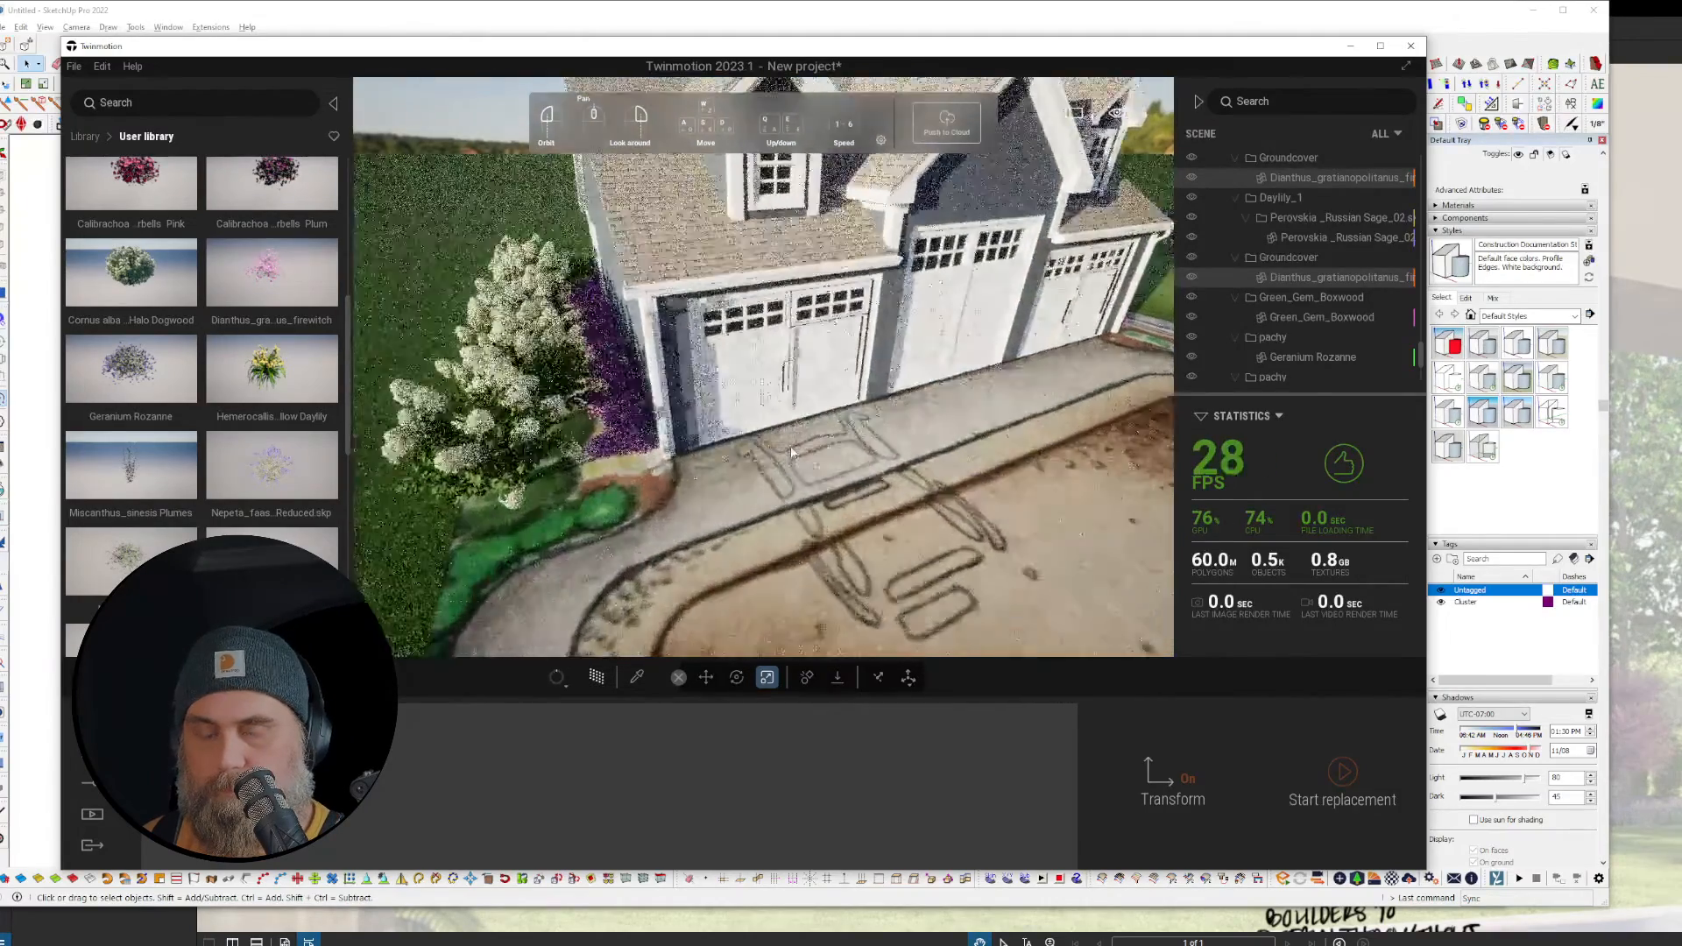
{"action": "right_click_drag", "start_coordinate": [794, 484], "coordinate": [846, 484]}
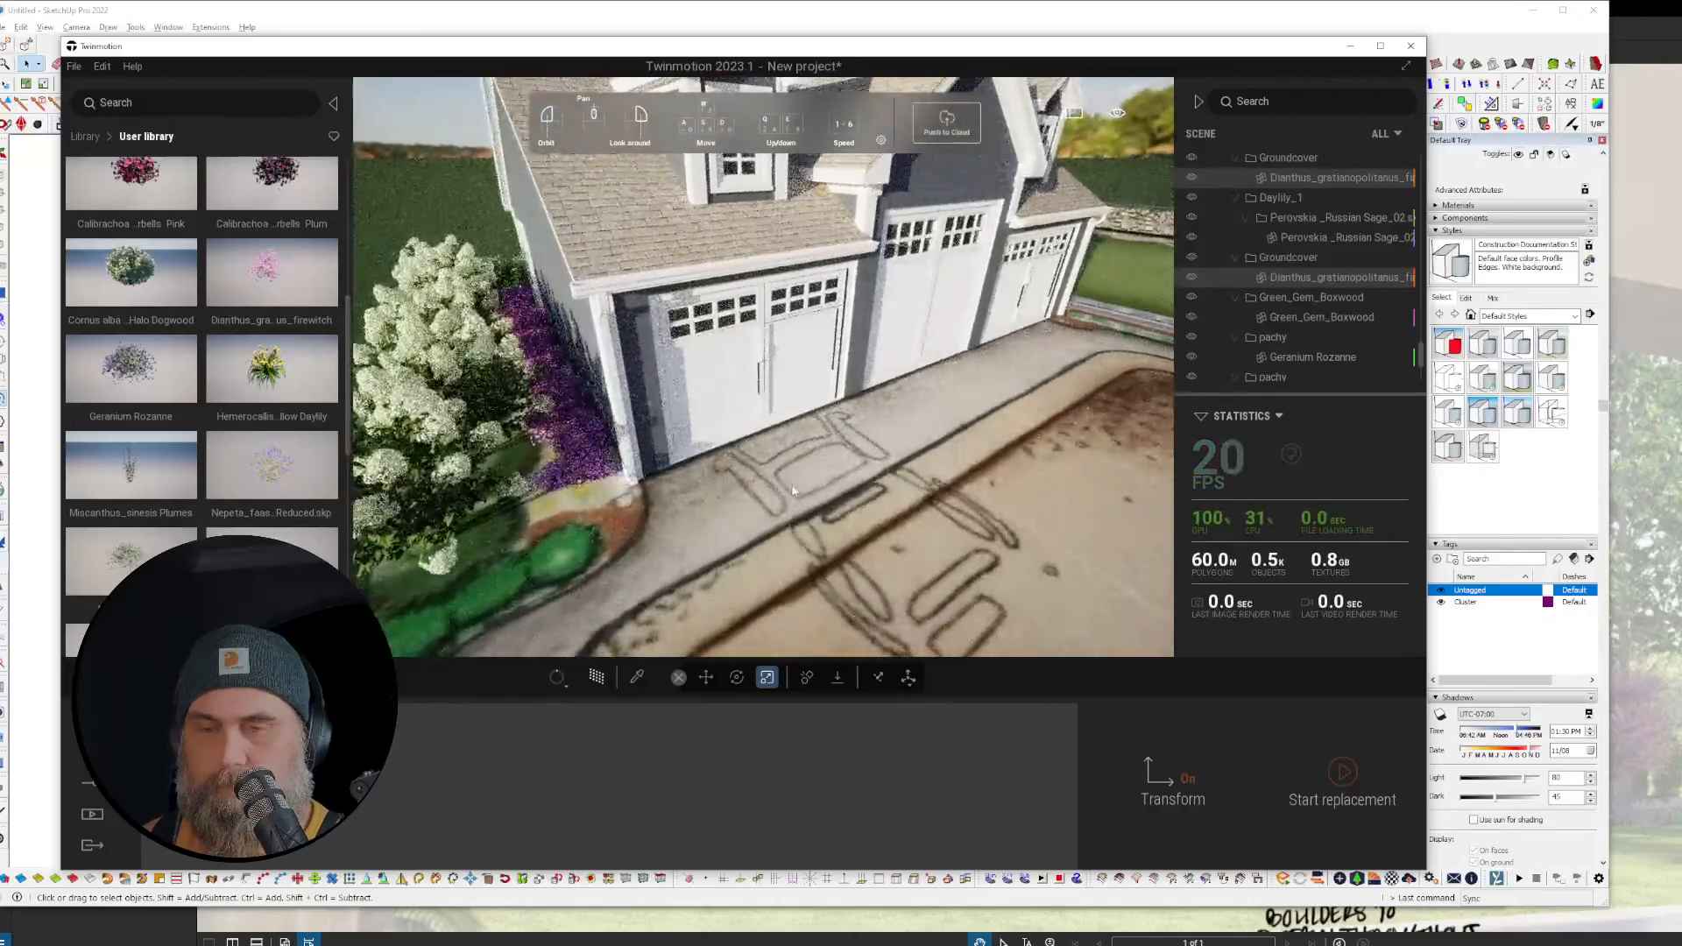
{"action": "key", "text": "r"}
{"action": "key", "text": "r"}
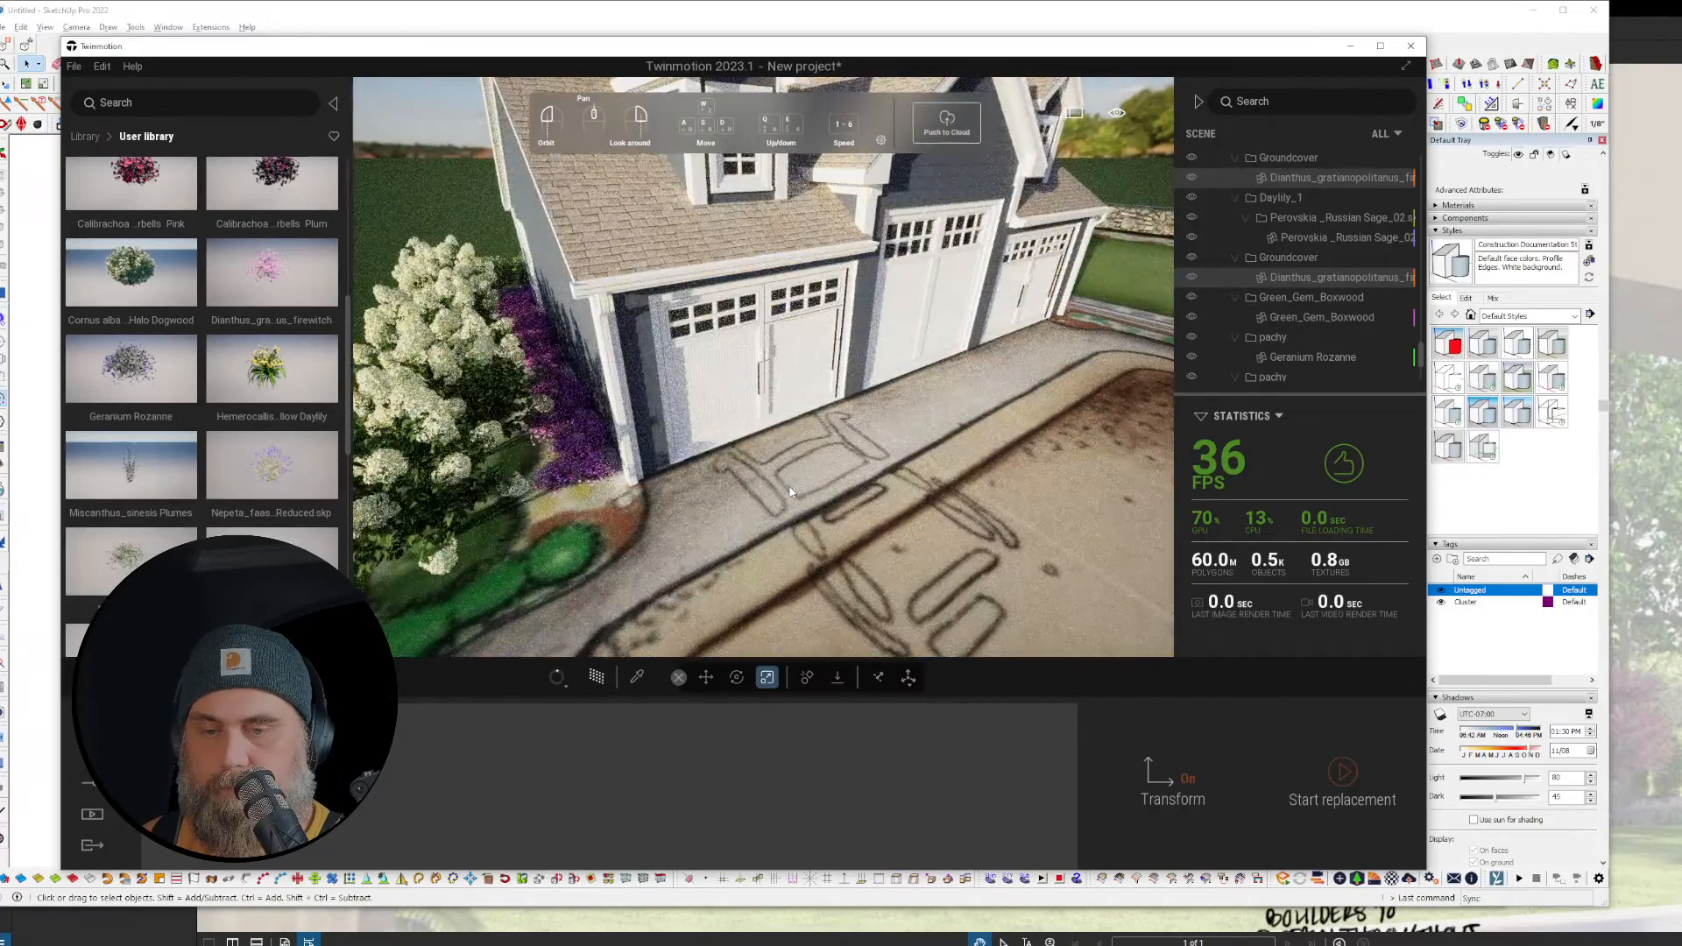
{"action": "key", "text": "r"}
{"action": "right_click_drag", "start_coordinate": [790, 492], "coordinate": [1104, 477]}
{"action": "key", "text": "r"}
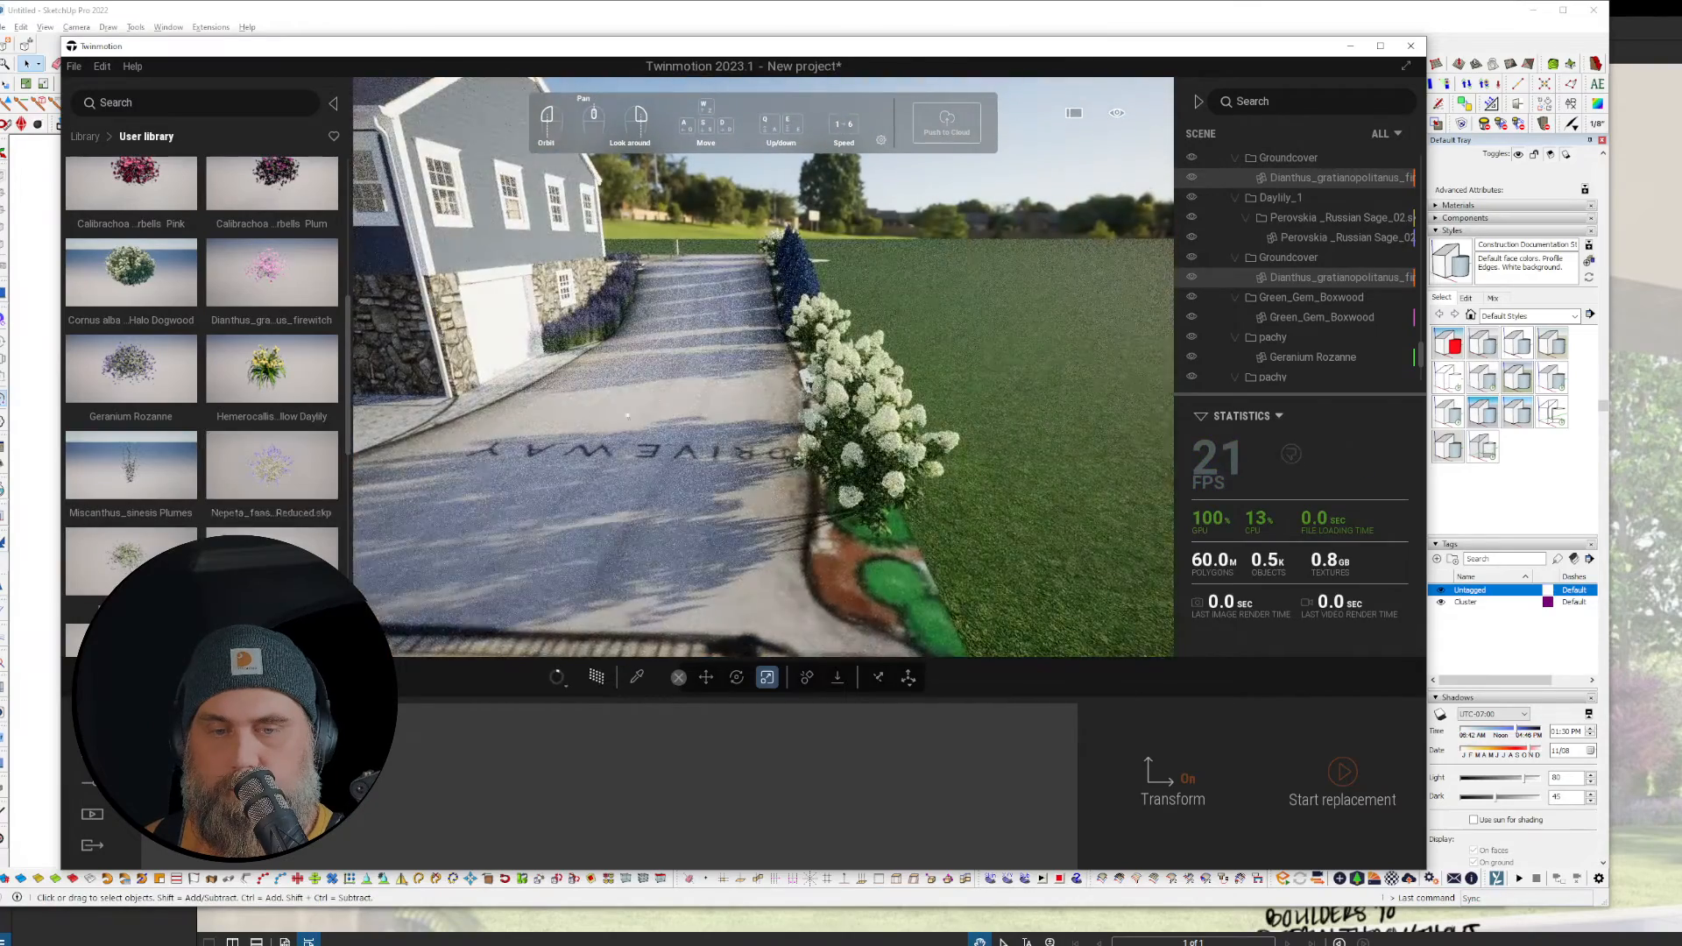
{"action": "key", "text": "r"}
Step: Fly forward along the driveway past the hedge, tilting down toward the flowers
{"action": "mouse_move", "coordinate": [803, 372]}
{"action": "right_mouse_down"}
{"action": "mouse_move", "coordinate": [859, 236]}
{"action": "mouse_move", "coordinate": [820, 238]}
{"action": "right_mouse_up"}
{"action": "key", "text": "w"}
{"action": "key", "text": "w"}
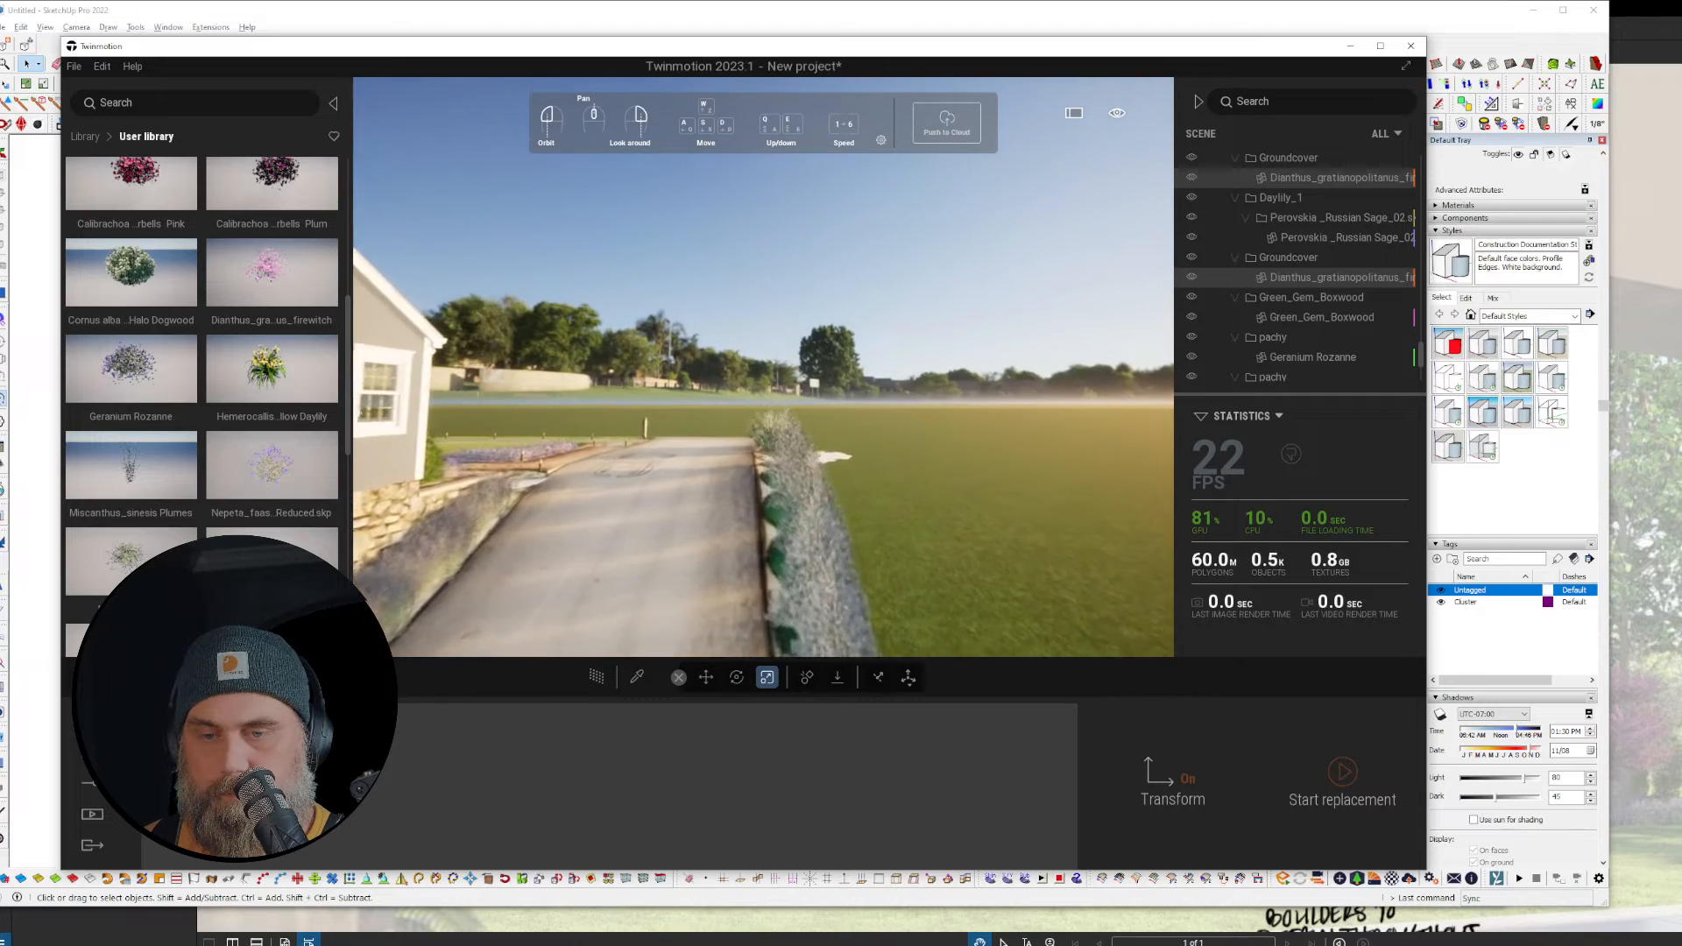
{"action": "key", "text": "w"}
{"action": "right_click_drag", "start_coordinate": [820, 238], "coordinate": [775, 273]}
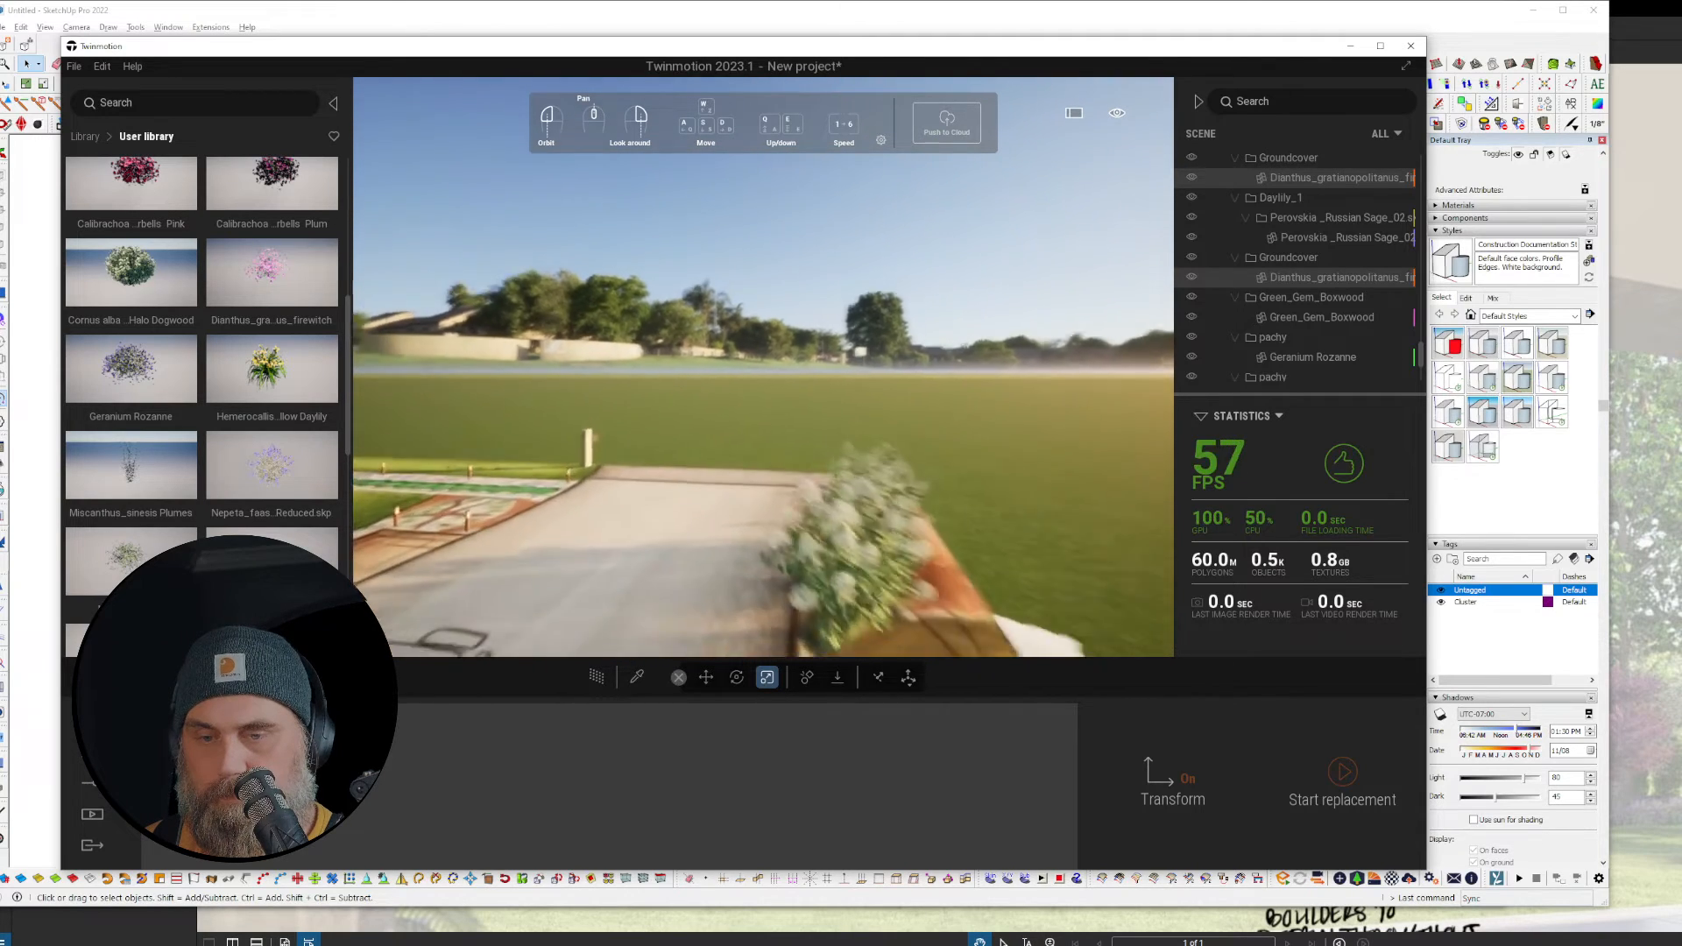
{"action": "key", "text": "w"}
Step: Swing the view left past the porch and lawn to face the house and garage
{"action": "right_click_drag", "start_coordinate": [943, 402], "coordinate": [841, 398]}
{"action": "right_click_drag", "start_coordinate": [1168, 411], "coordinate": [903, 419]}
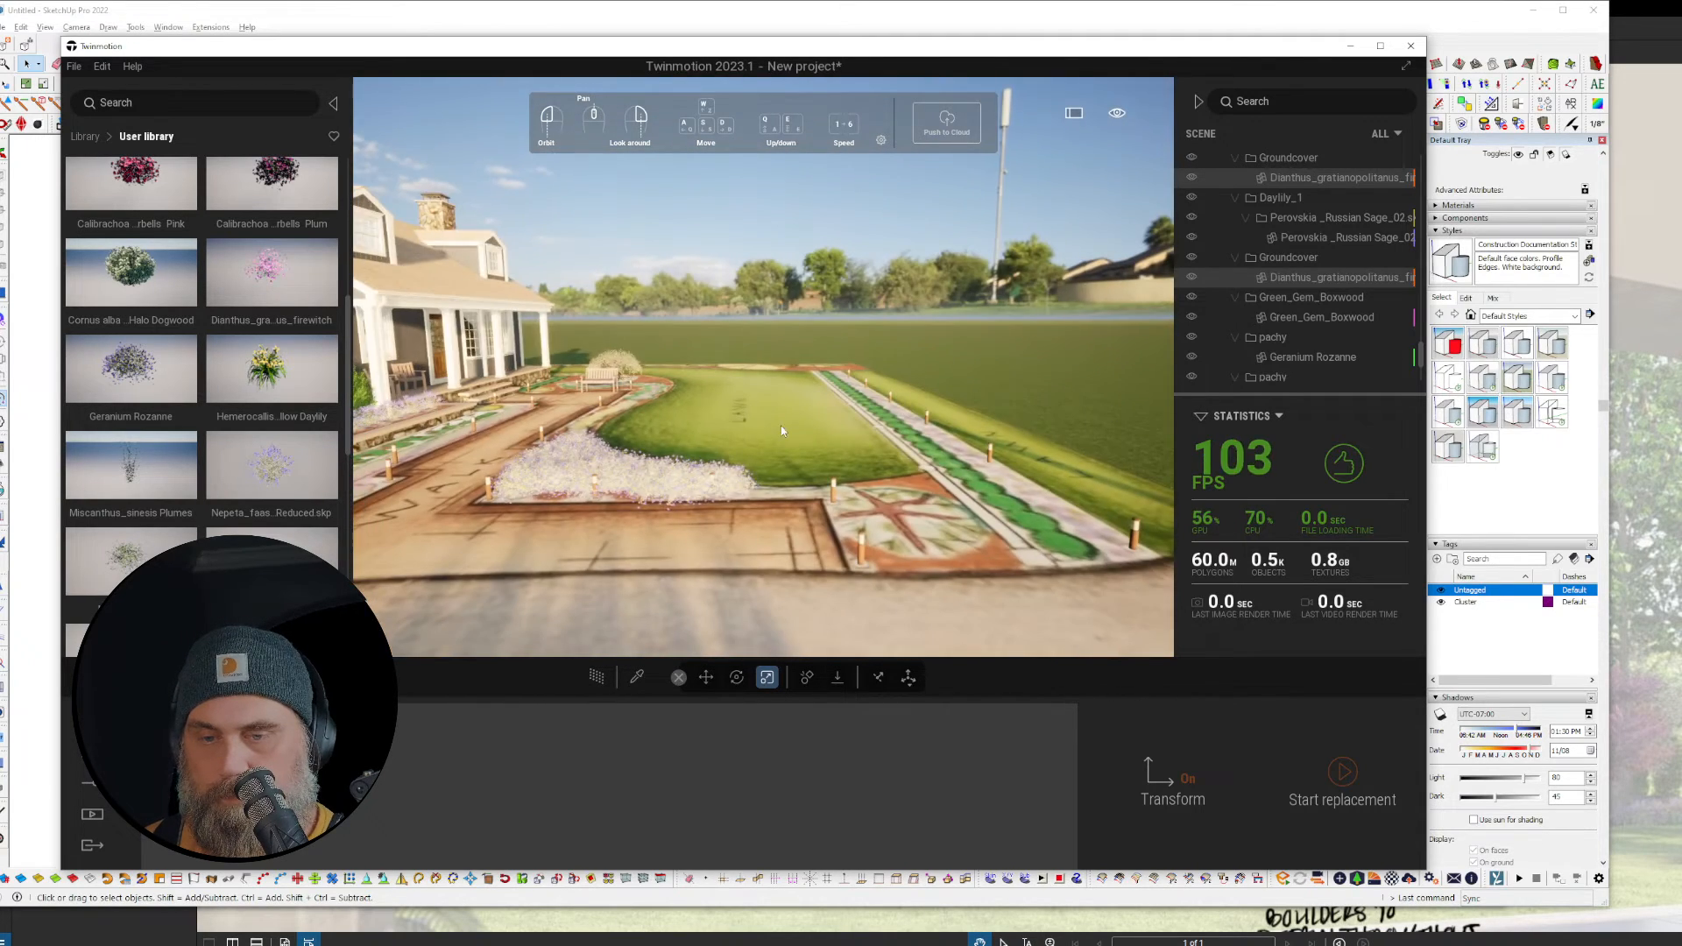
{"action": "right_click_drag", "start_coordinate": [780, 426], "coordinate": [665, 424]}
{"action": "key", "text": "r"}
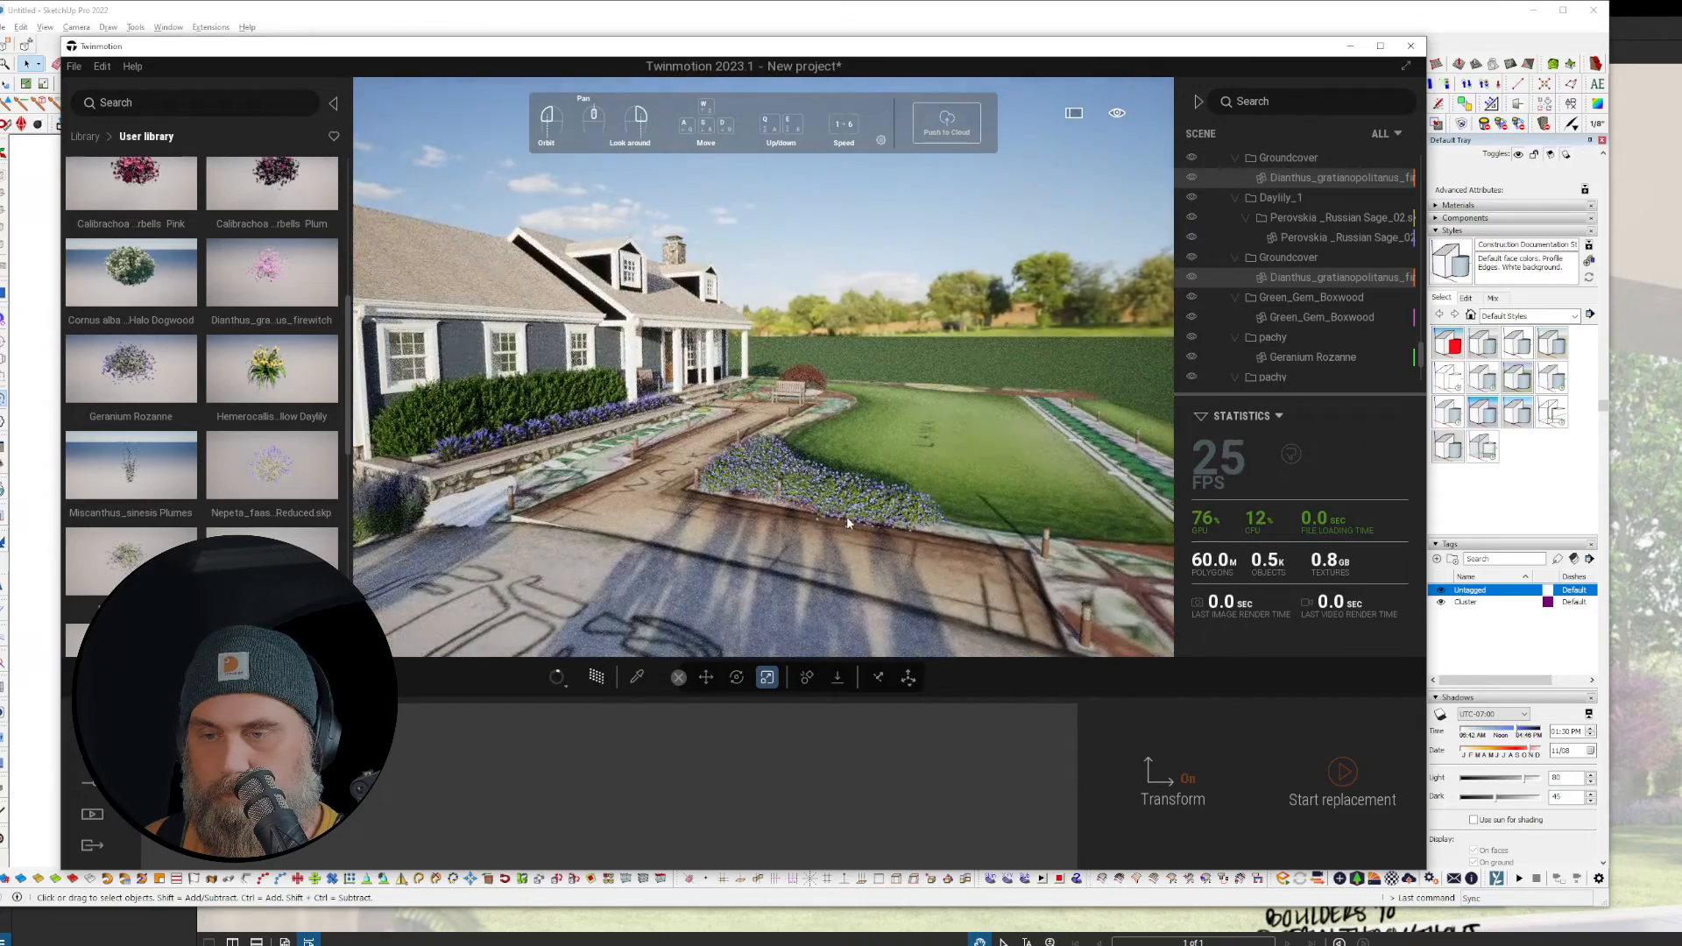
{"action": "right_click_drag", "start_coordinate": [1087, 550], "coordinate": [956, 555]}
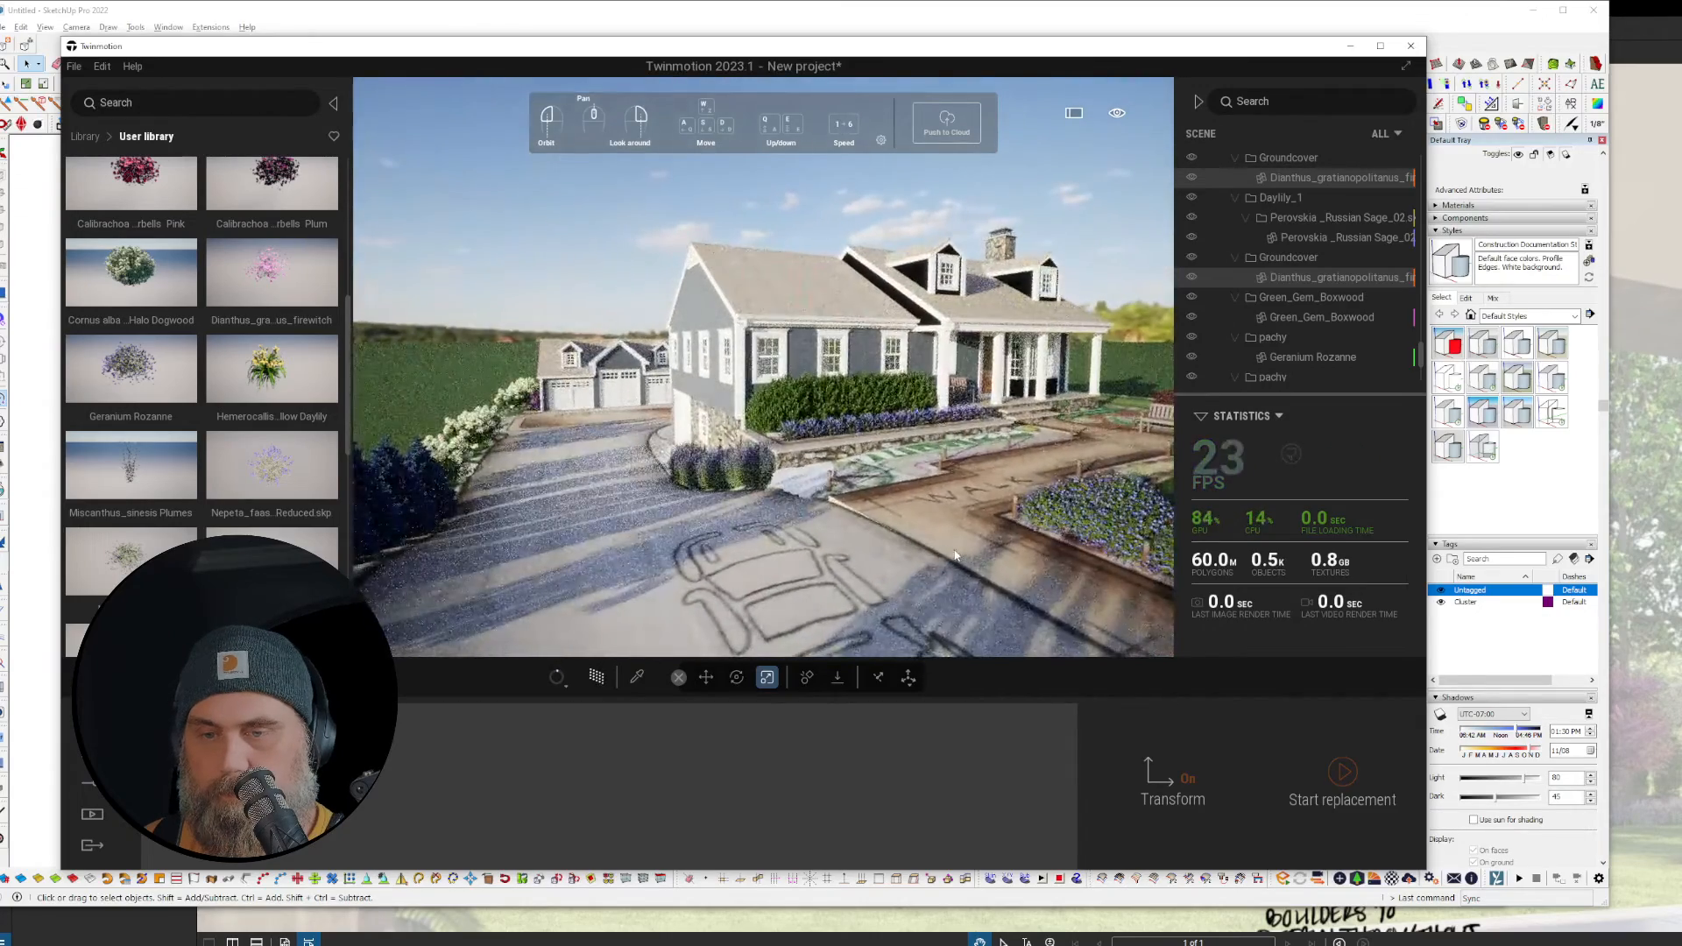
{"action": "key", "text": "a"}
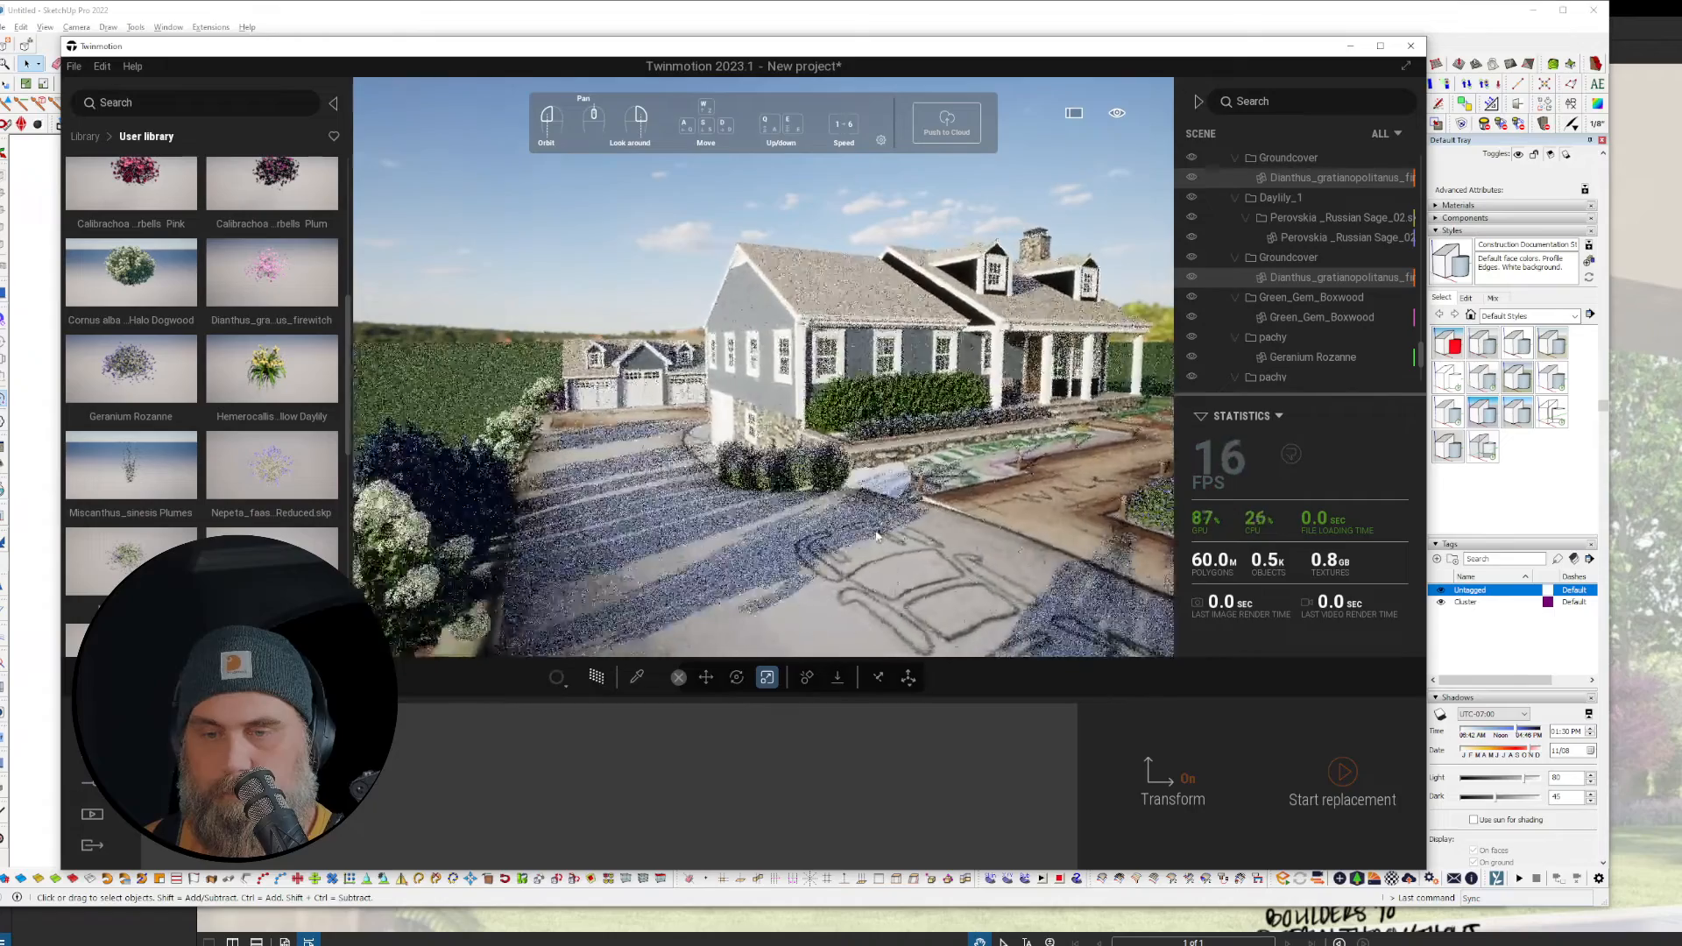
{"action": "key", "text": "d"}
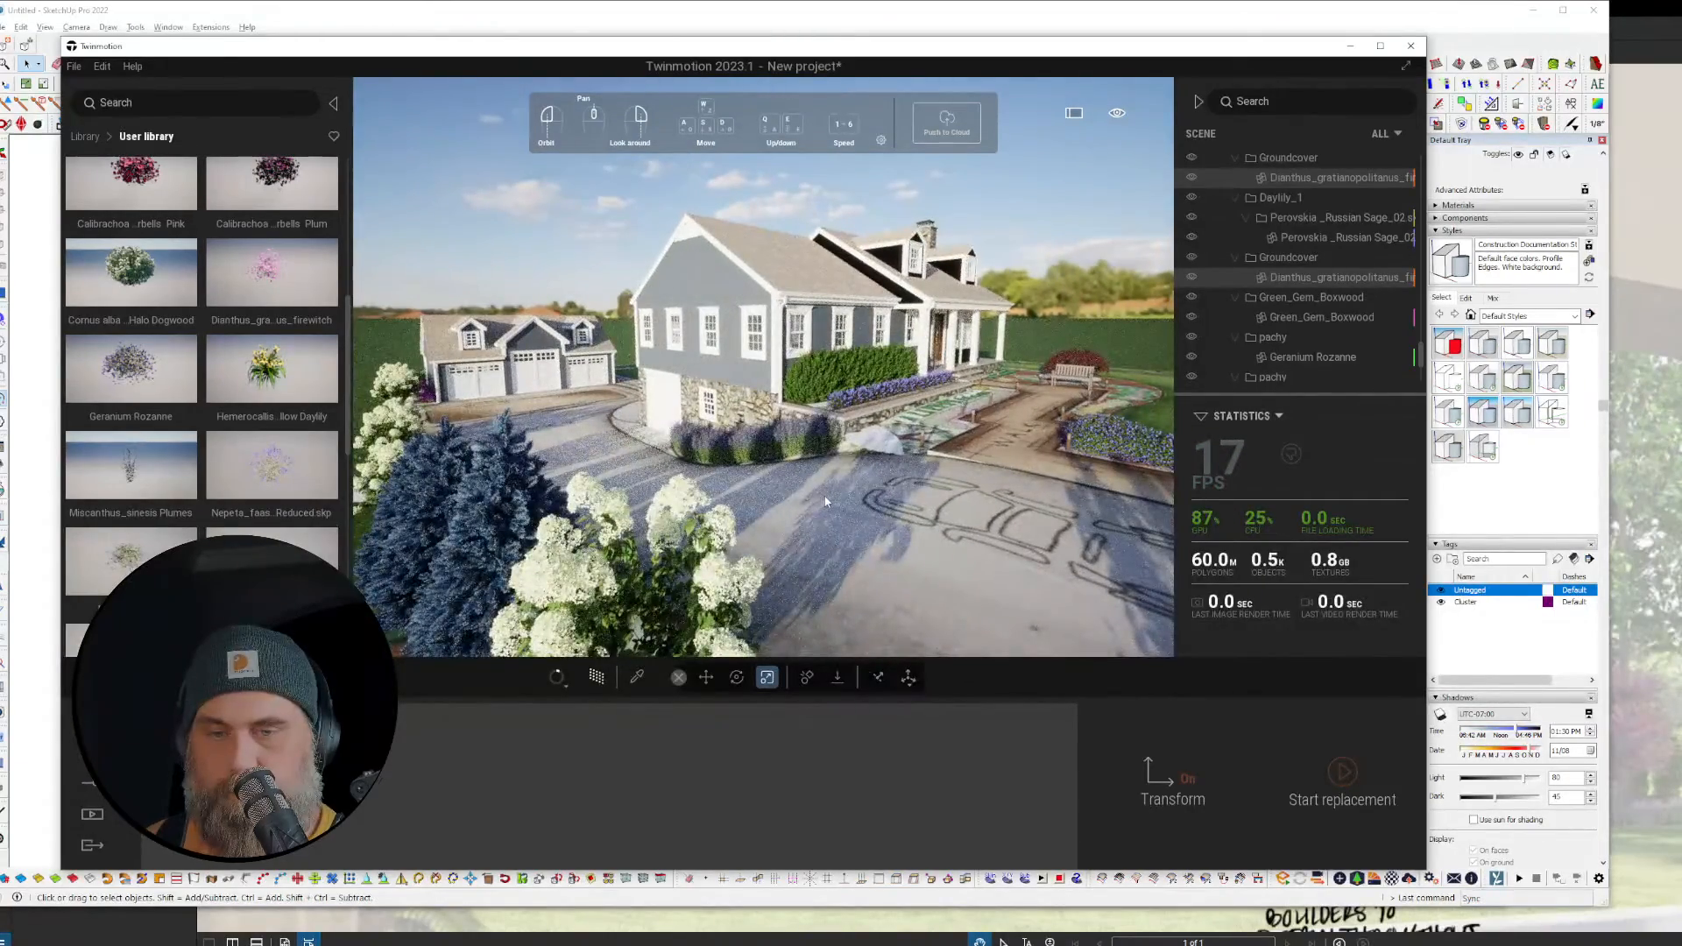
Step: Glide toward the house, dipping to ground level and rising, then through the left shrub
{"action": "key", "text": "w"}
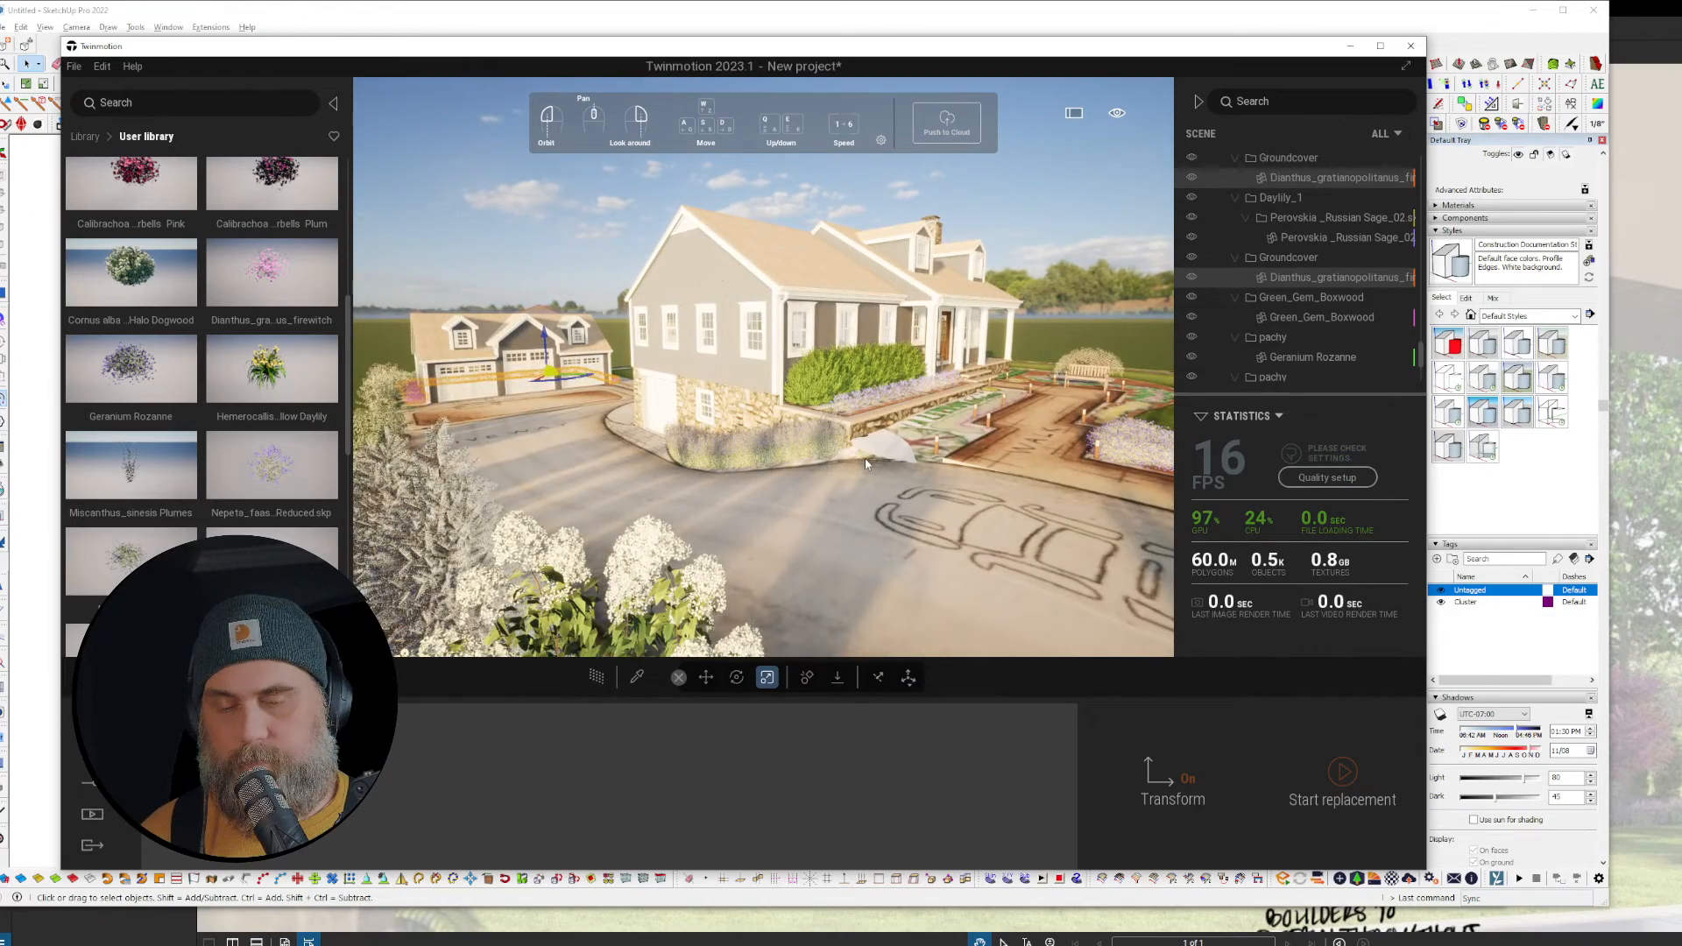
{"action": "key", "text": "w"}
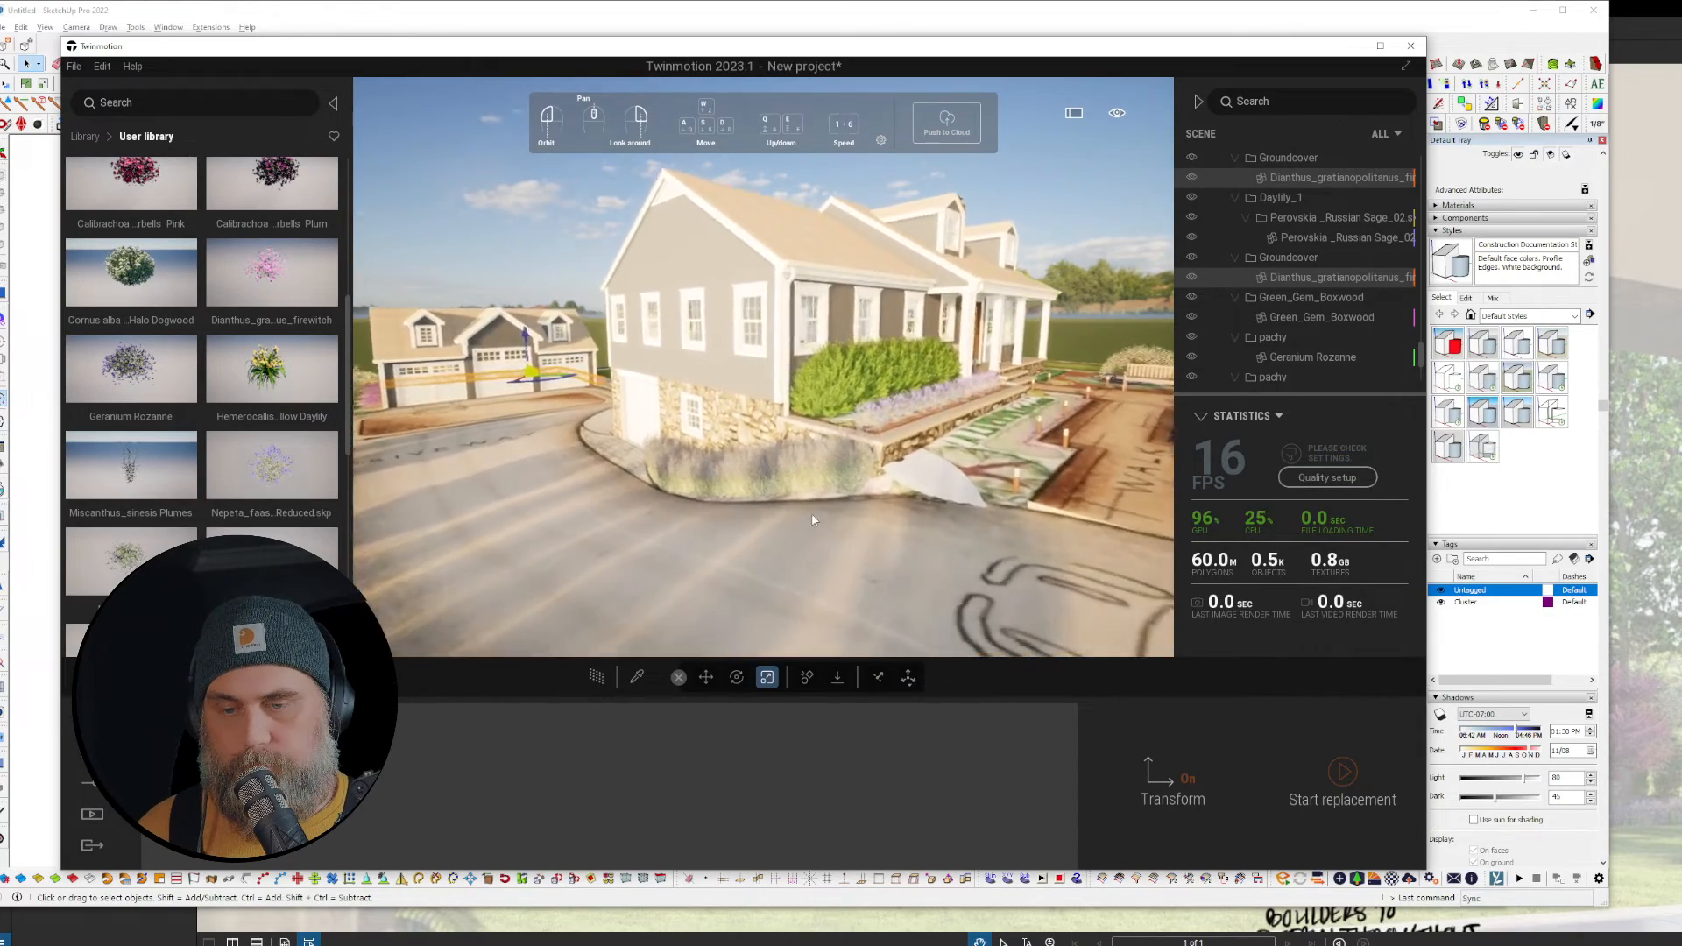
{"action": "key", "text": "q"}
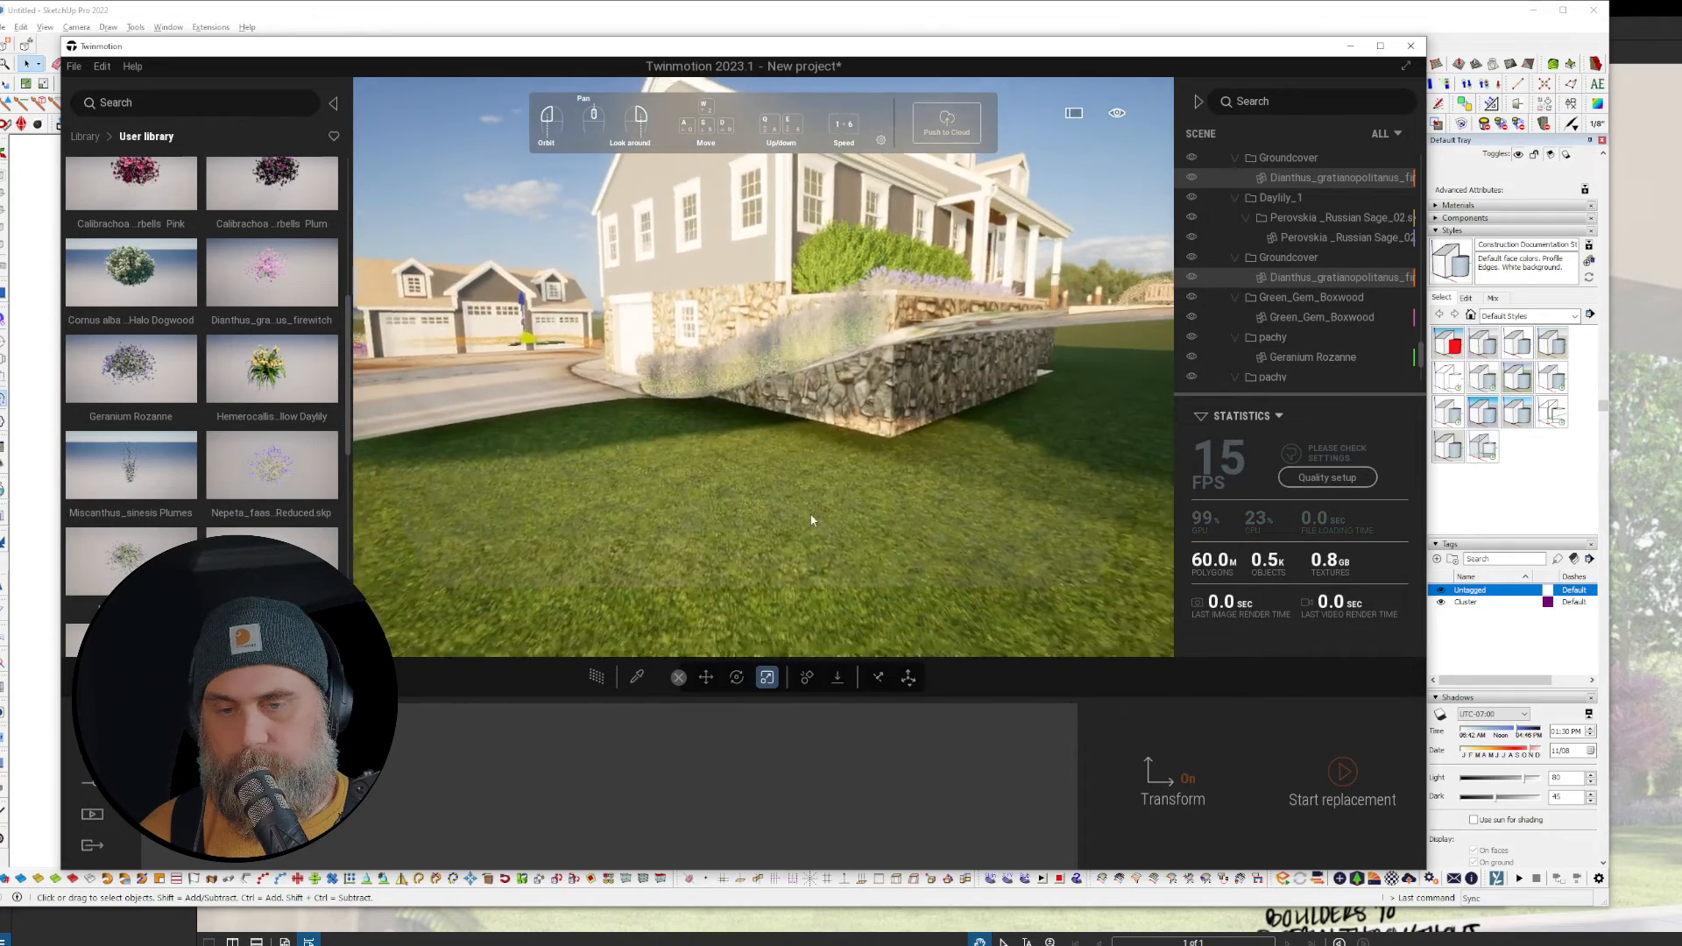
{"action": "key", "text": "e"}
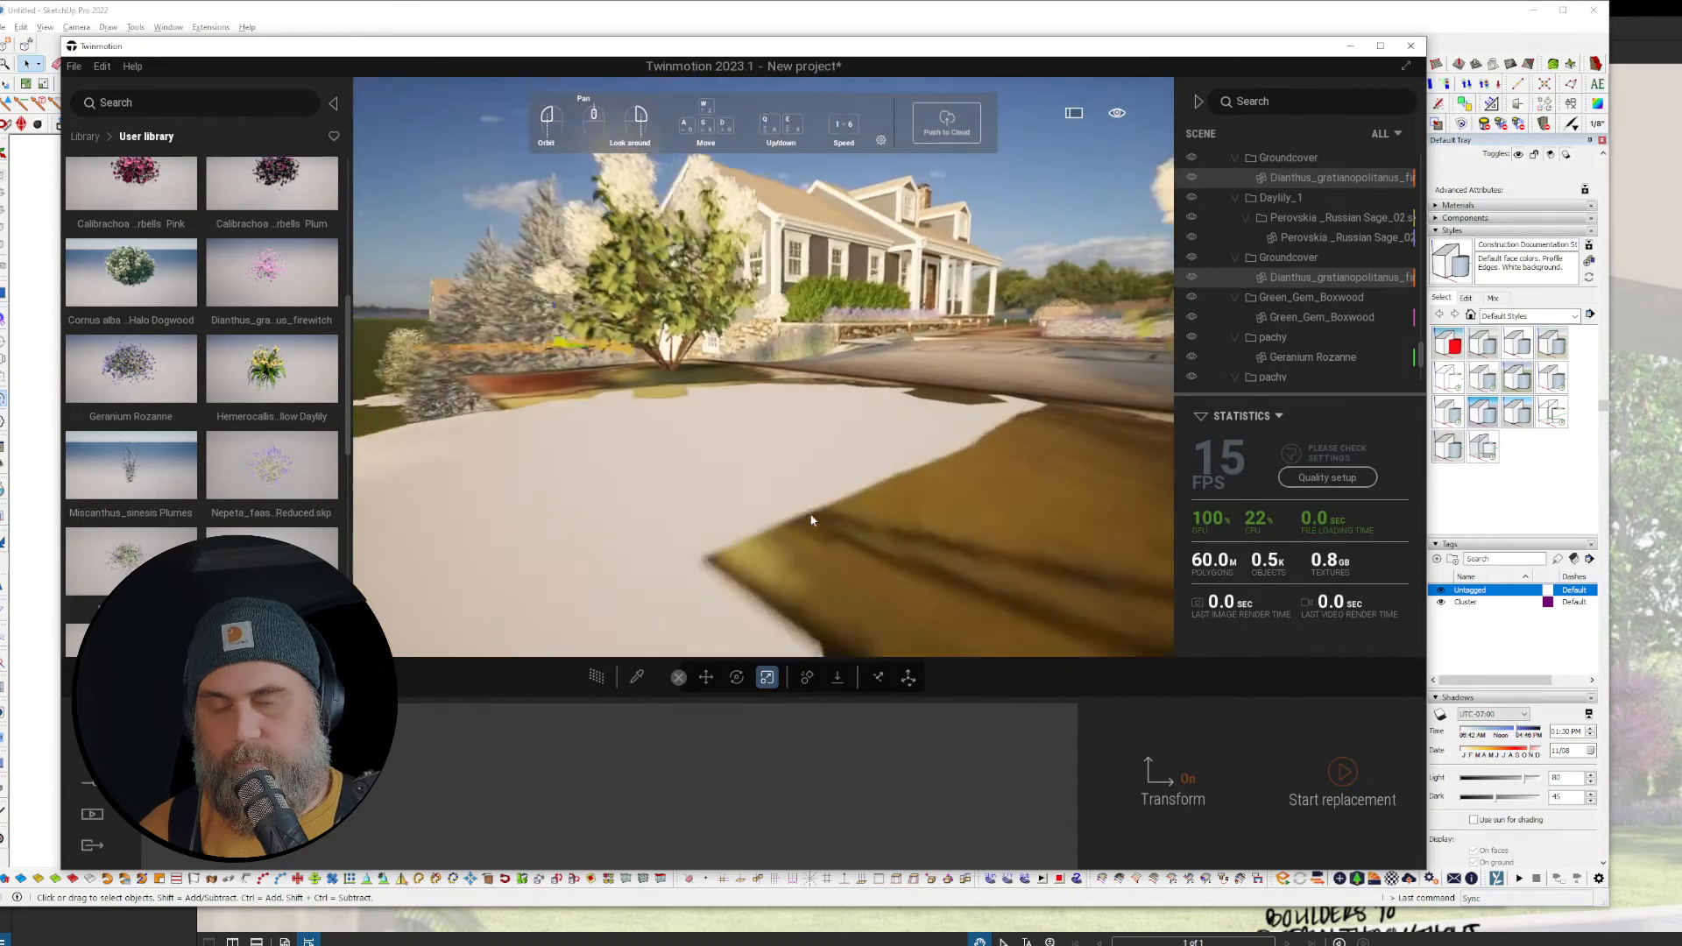
{"action": "key", "text": "e"}
{"action": "key", "text": "w"}
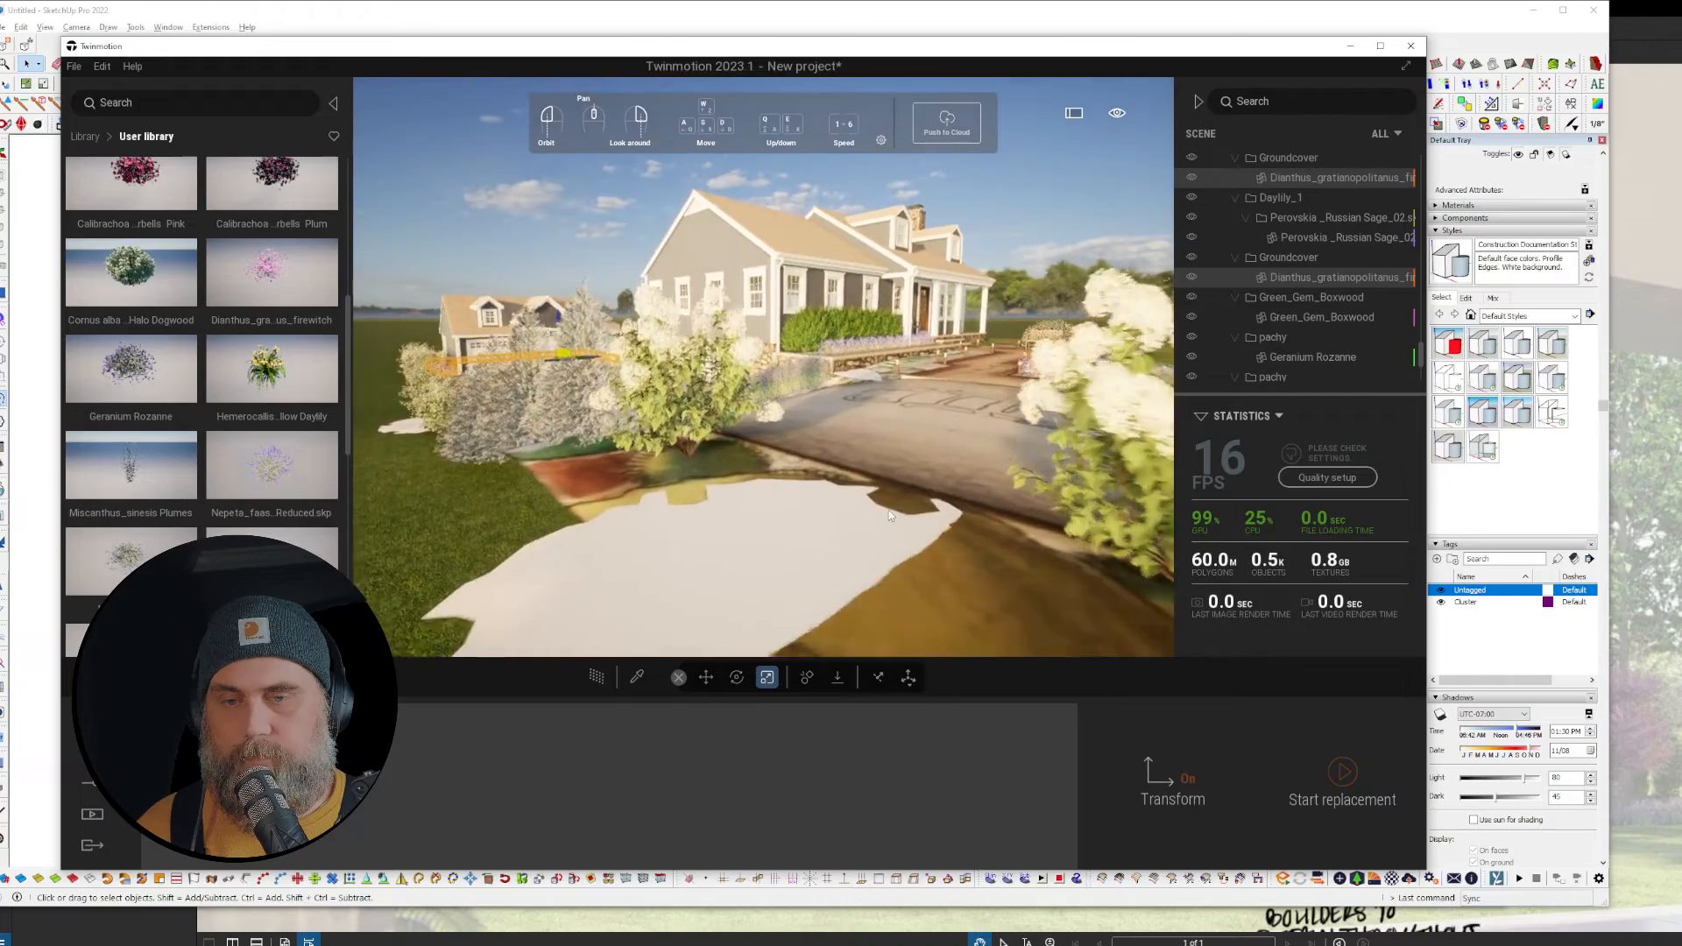
{"action": "key", "text": "w"}
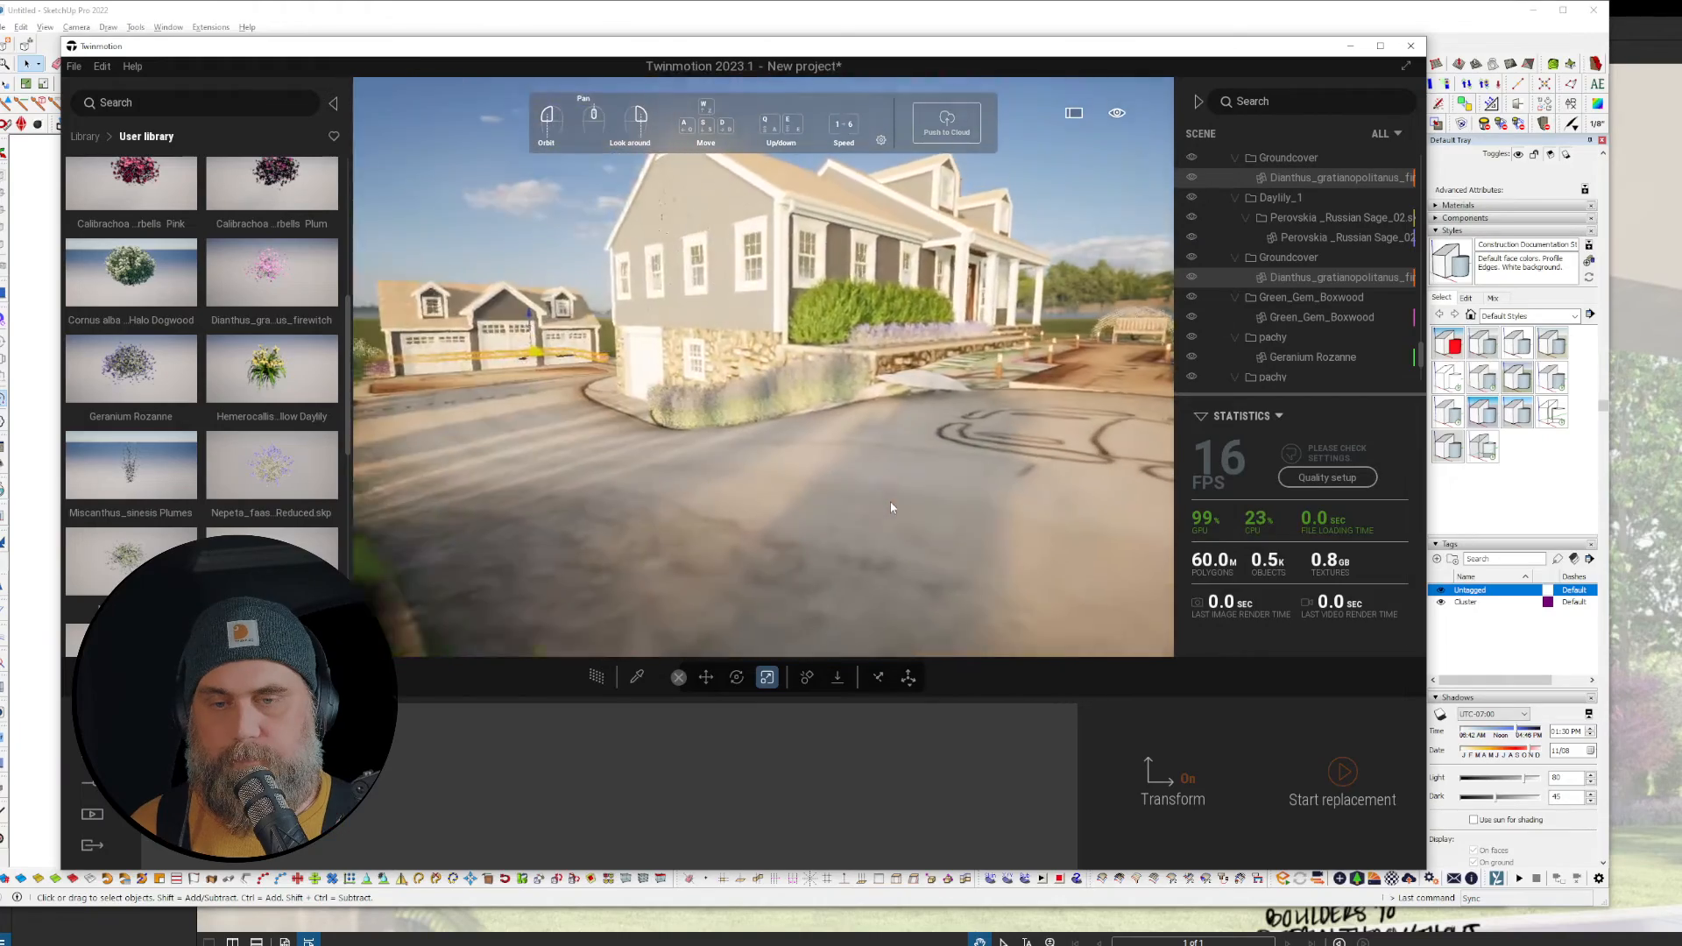
Step: Back the camera away and frame the house for a final review
{"action": "right_click_drag", "start_coordinate": [890, 501], "coordinate": [832, 501]}
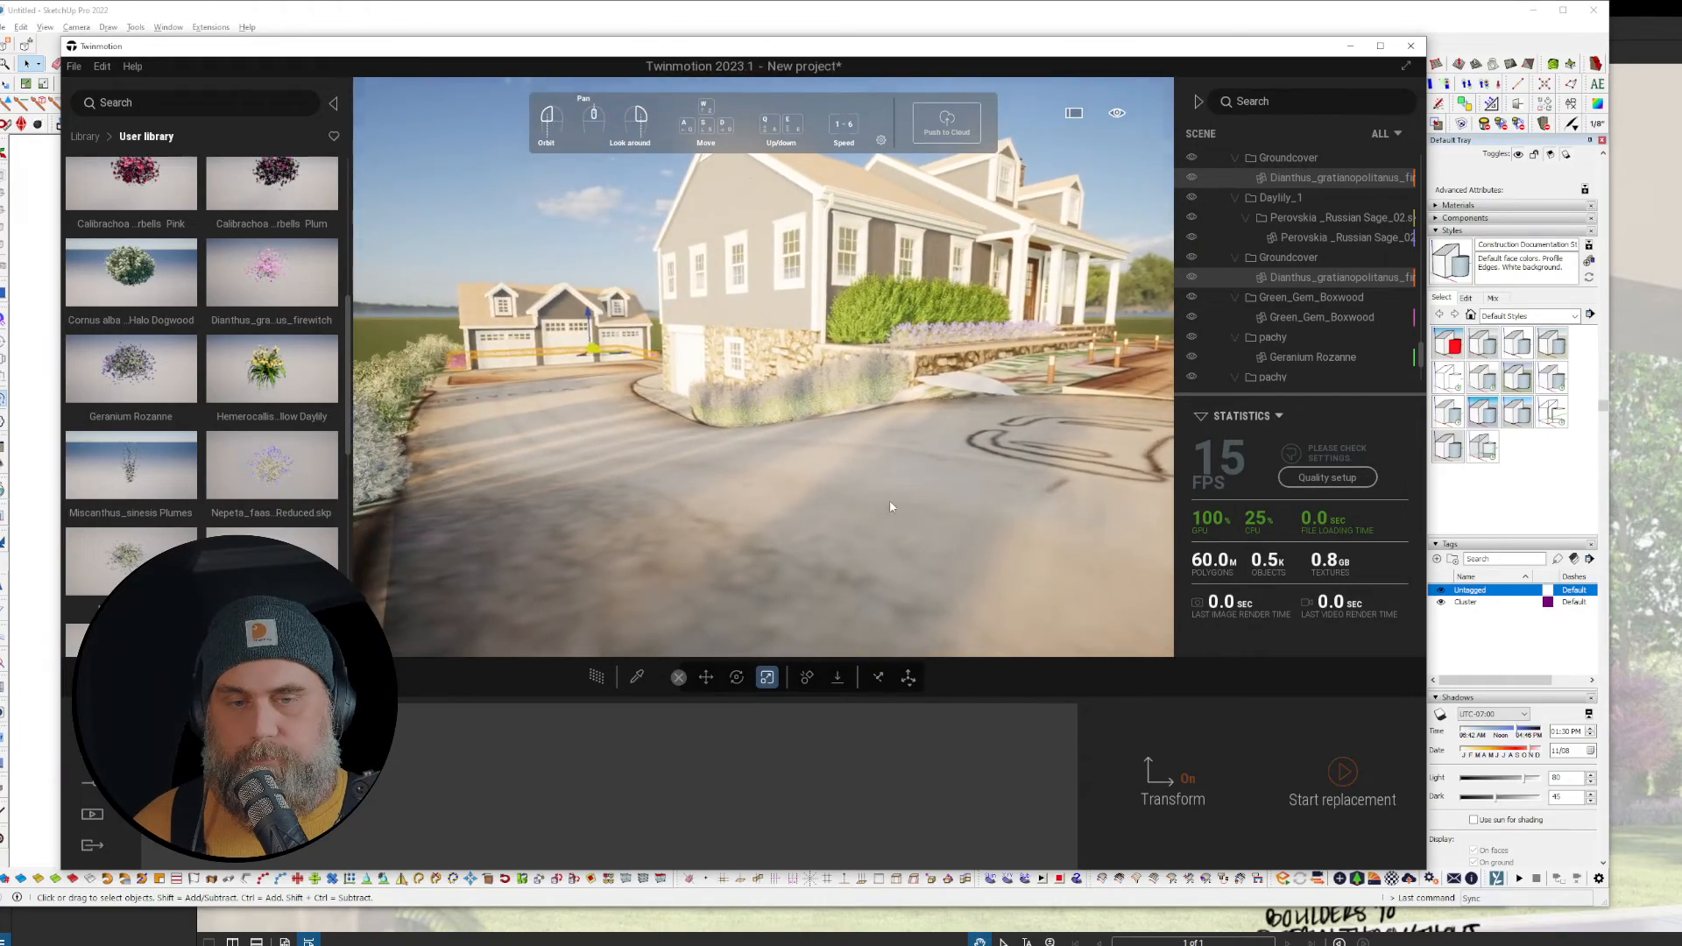
{"action": "key", "text": "s"}
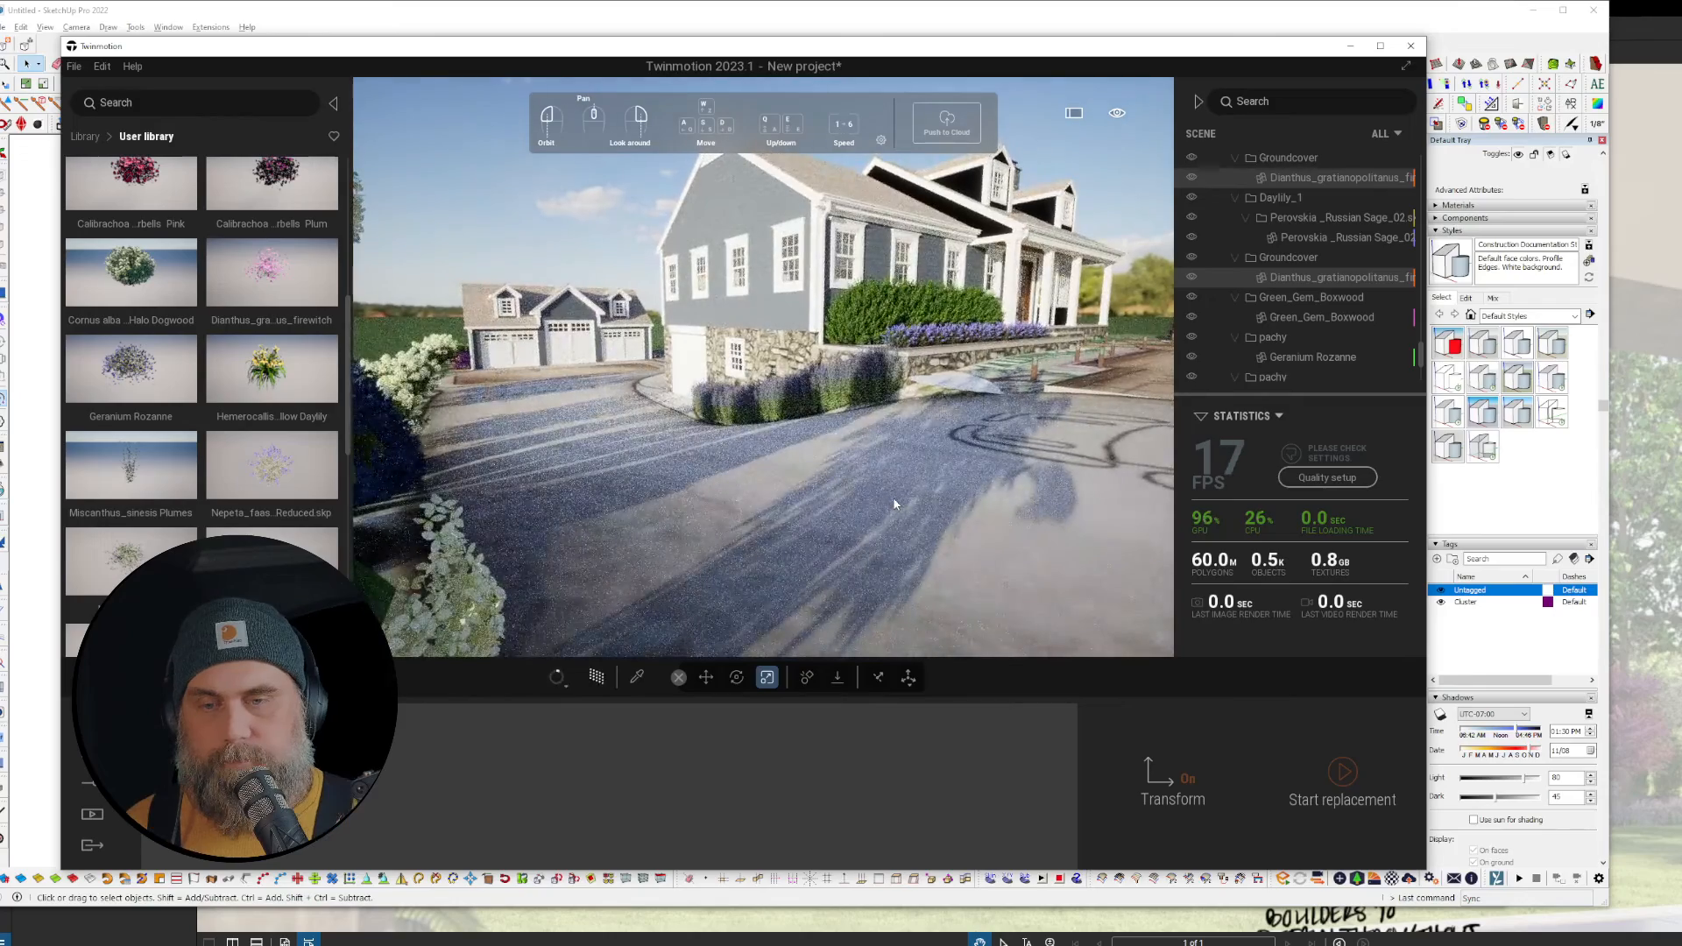
{"action": "key", "text": "s"}
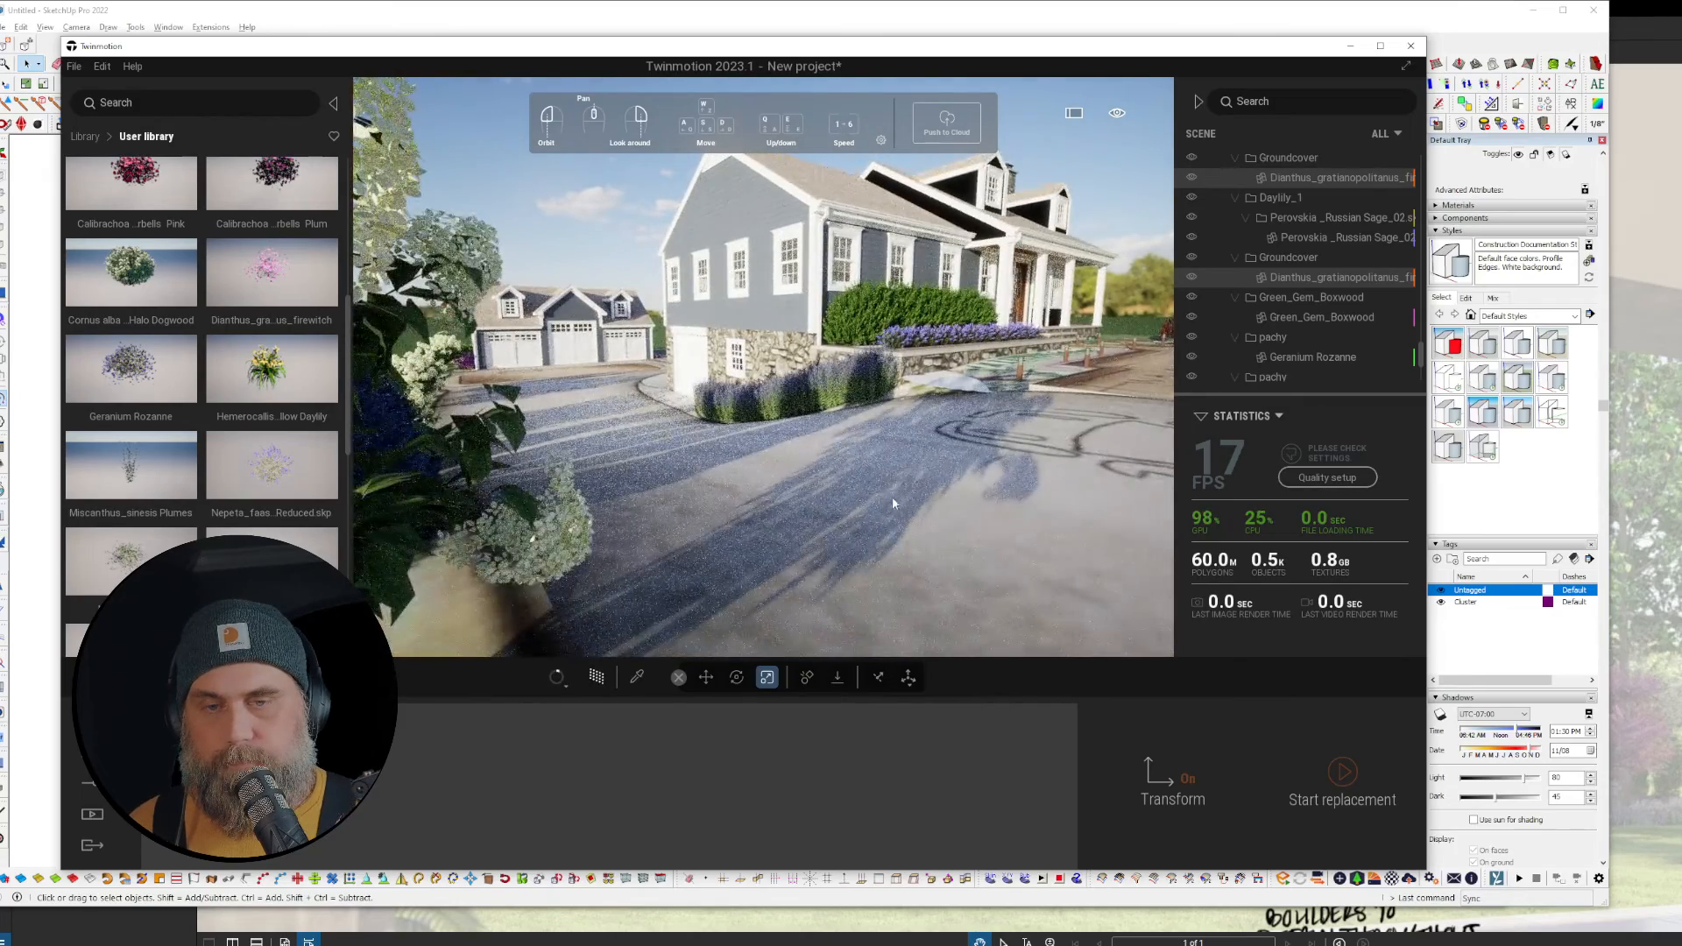
{"action": "right_click_drag", "start_coordinate": [892, 500], "coordinate": [898, 451]}
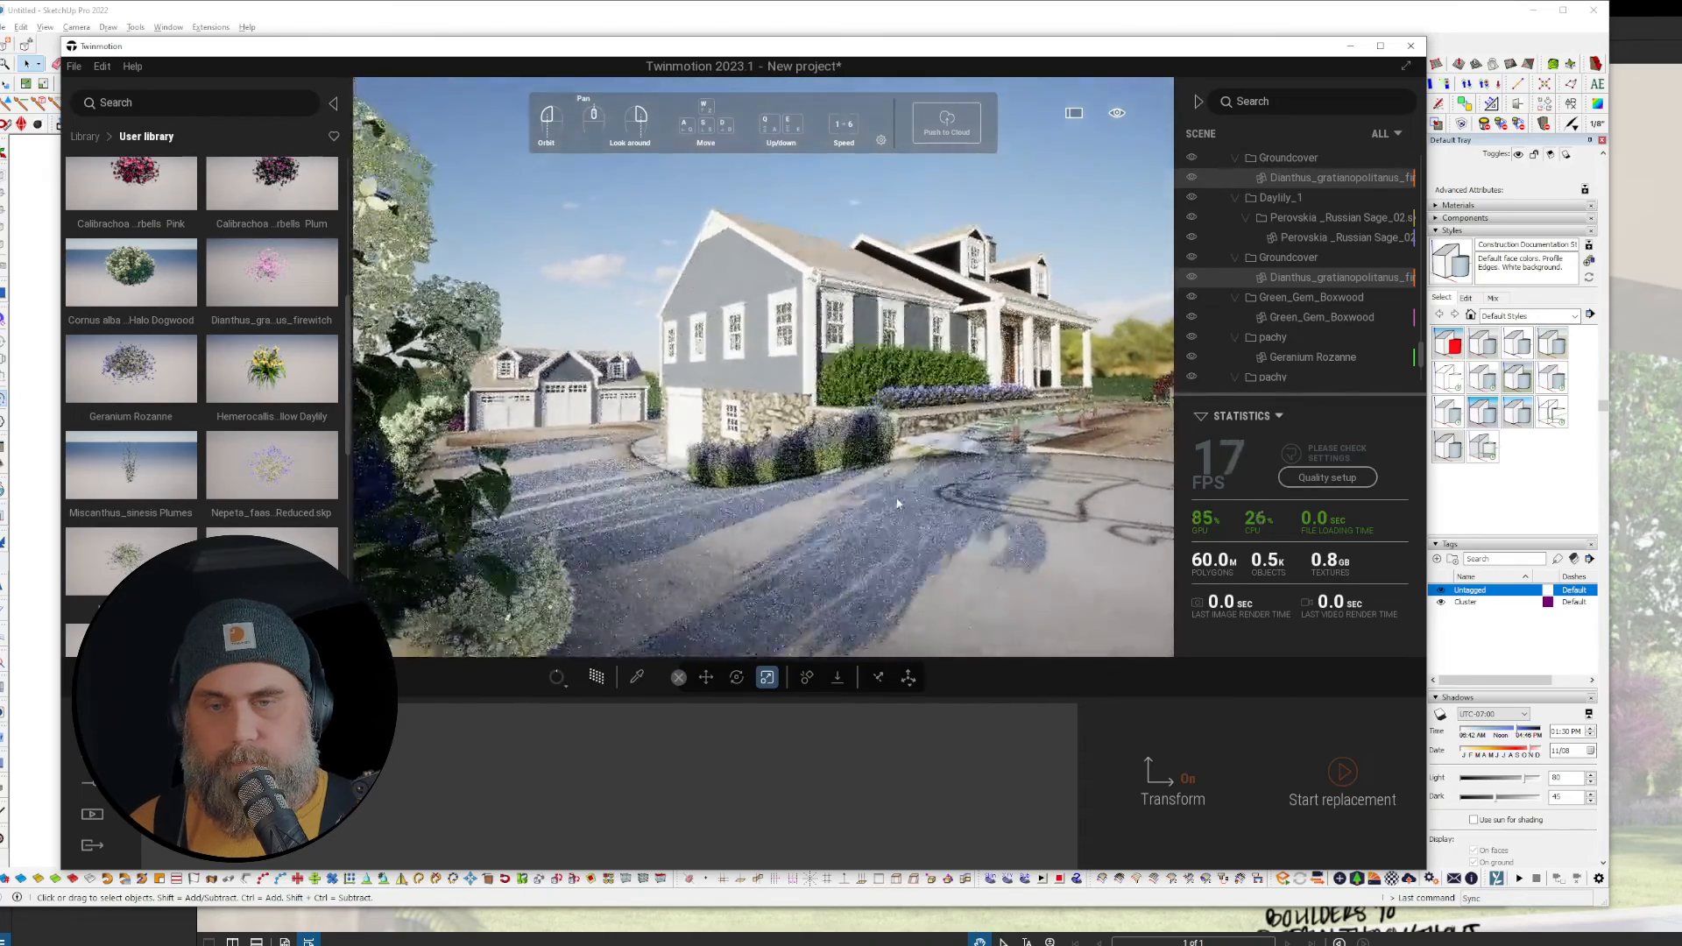
{"action": "key", "text": "d"}
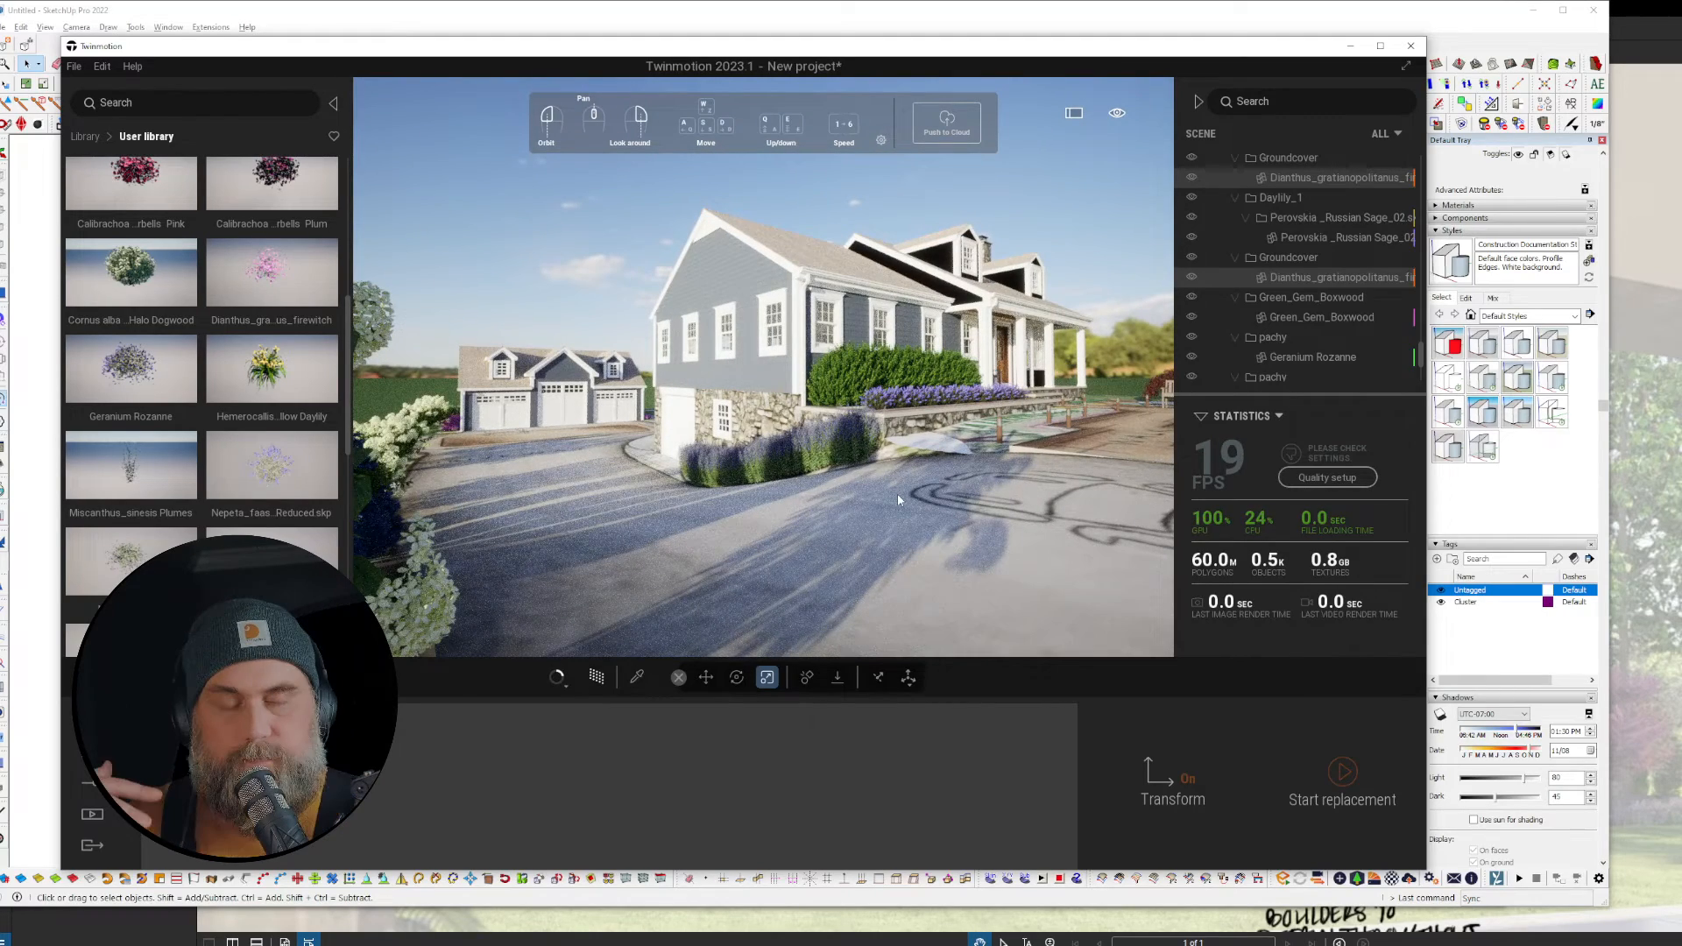
Step: Bring SketchUp forward and switch to the Steinert.skp model window
{"action": "left_click", "coordinate": [430, 32]}
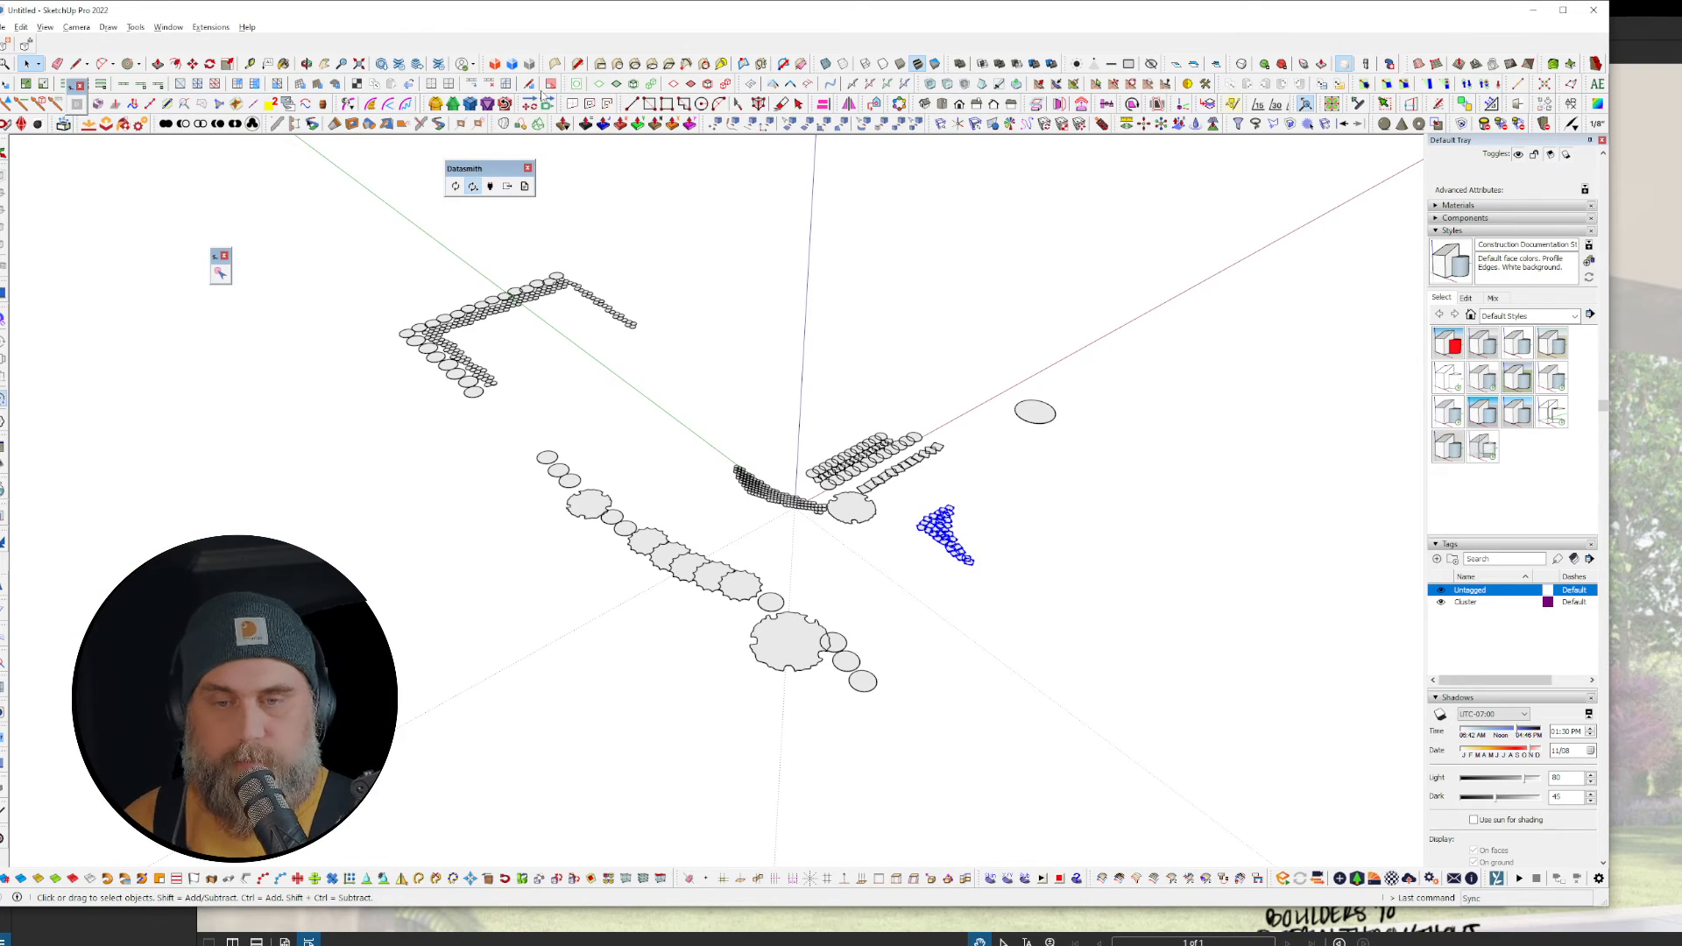
{"action": "left_click", "coordinate": [1, 474]}
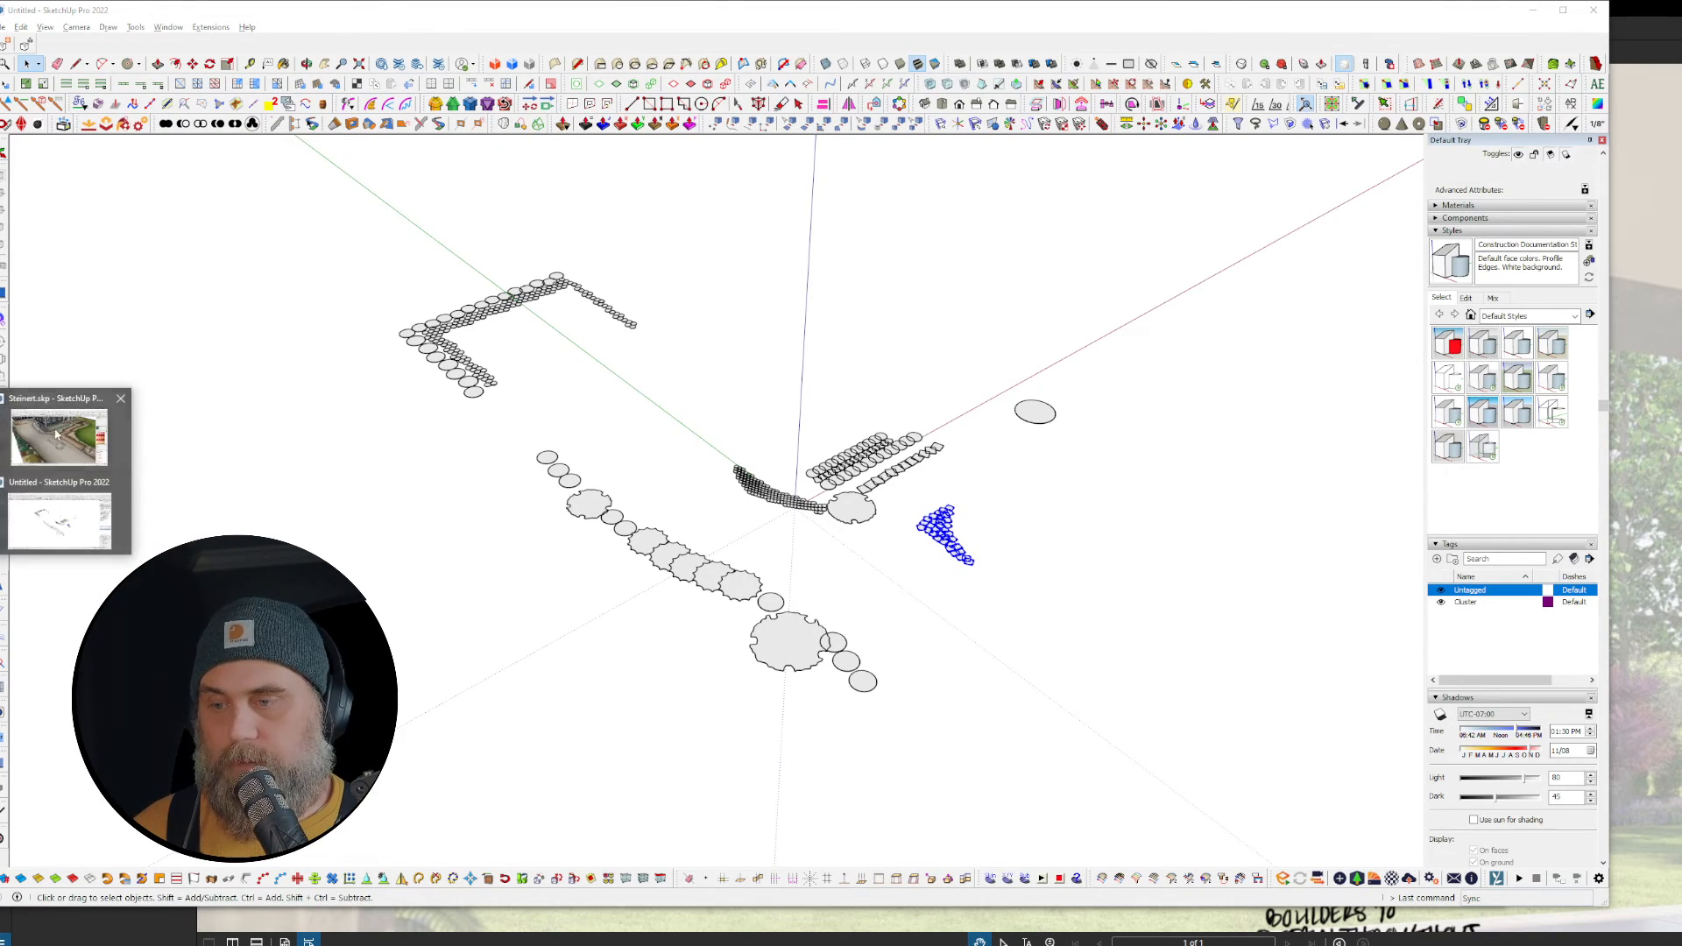
{"action": "left_click", "coordinate": [66, 439]}
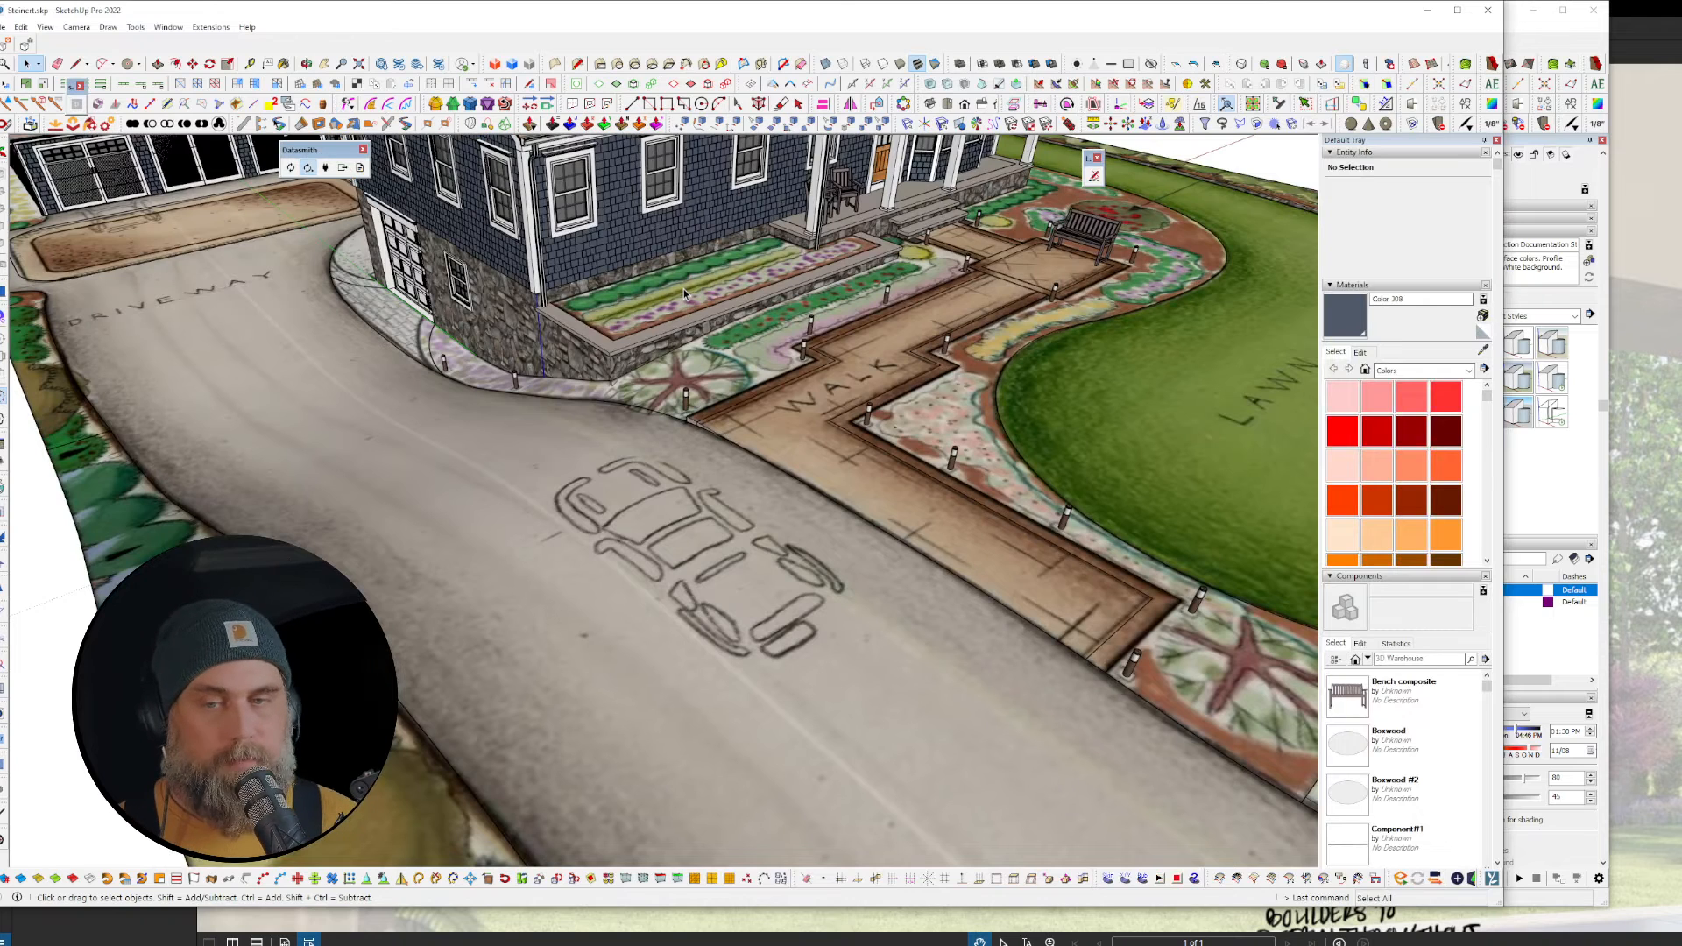